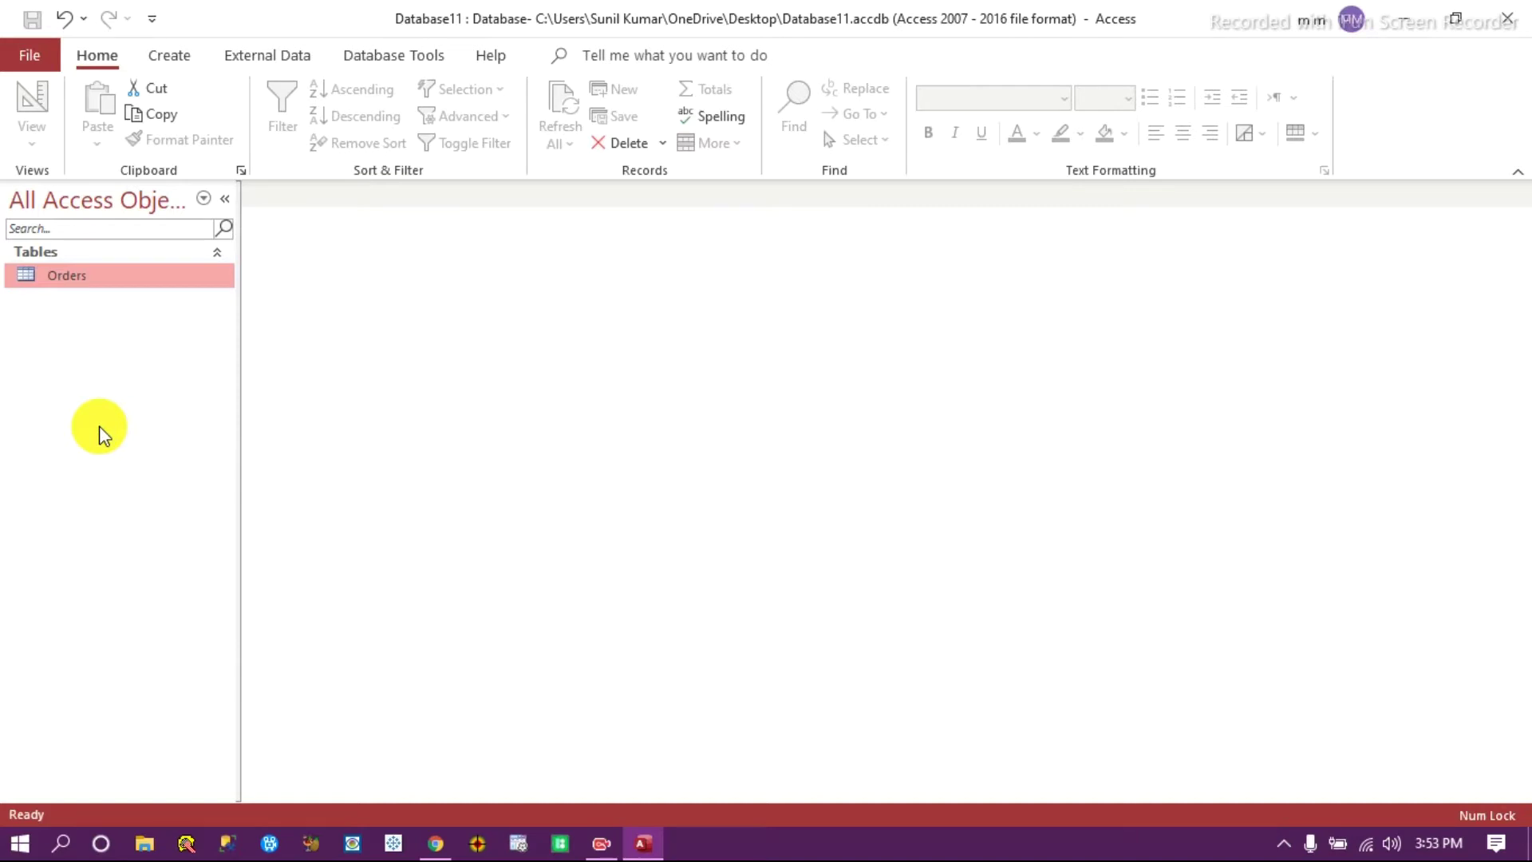
Open the Orders table, look through it down to the last records, and reopen it at the first record.
double_click(89, 275)
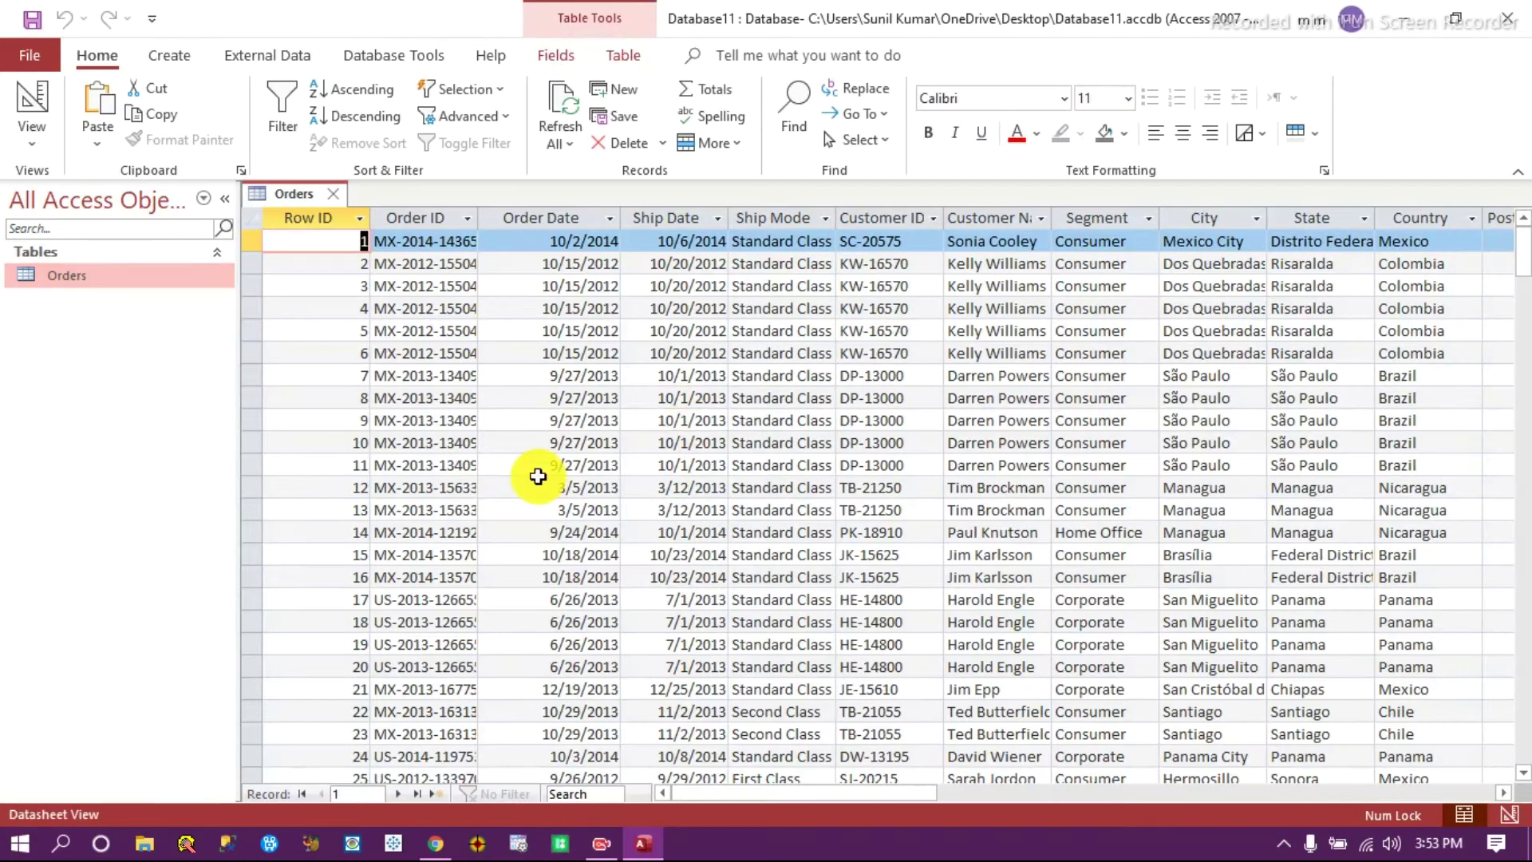
scroll(575, 479, down, 9)
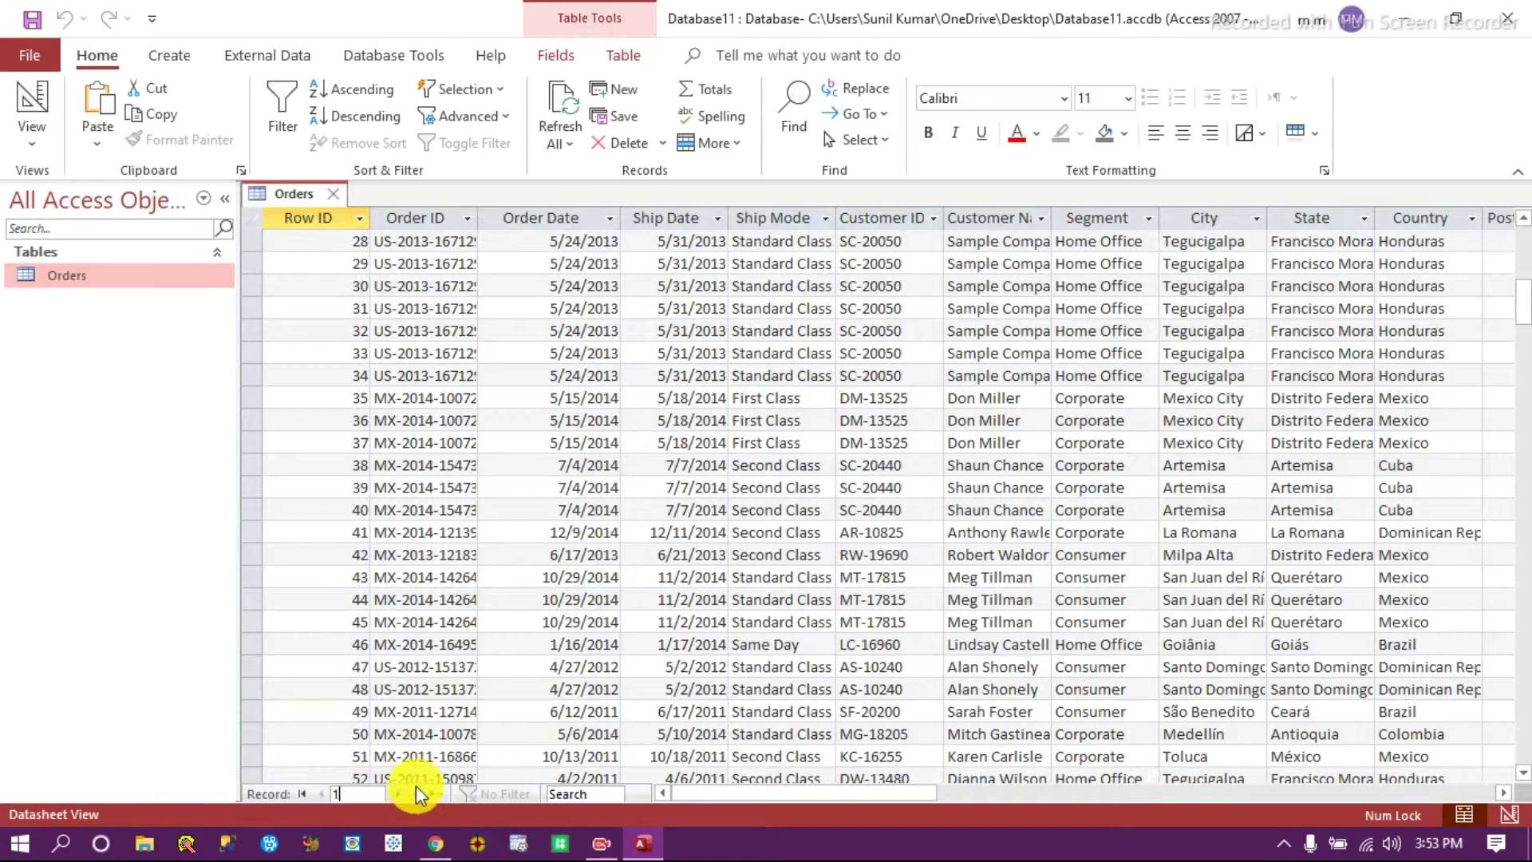
drag(1524, 239, 352, 795)
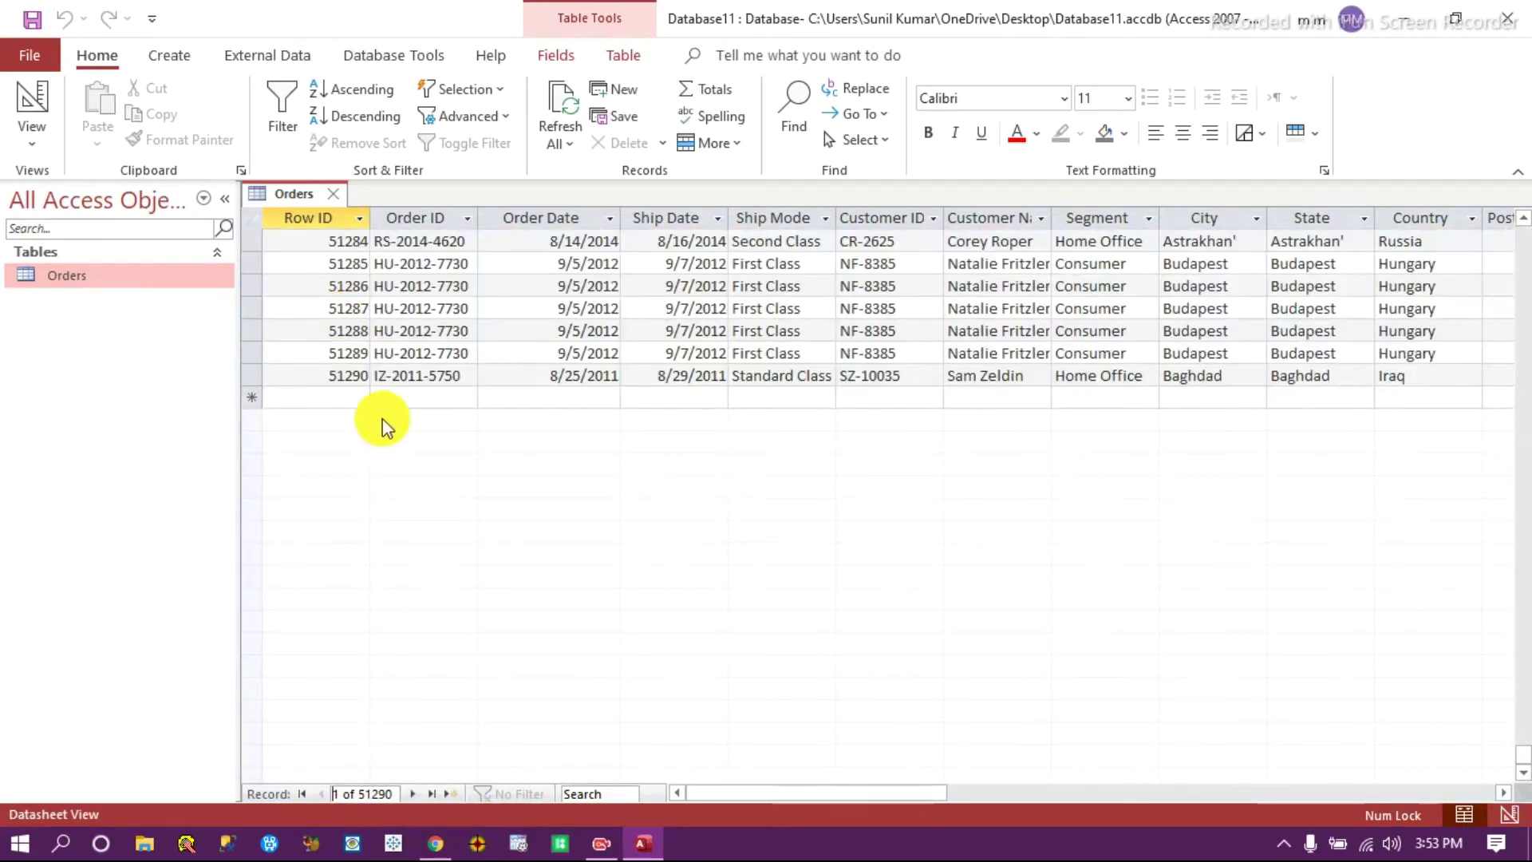
click(332, 194)
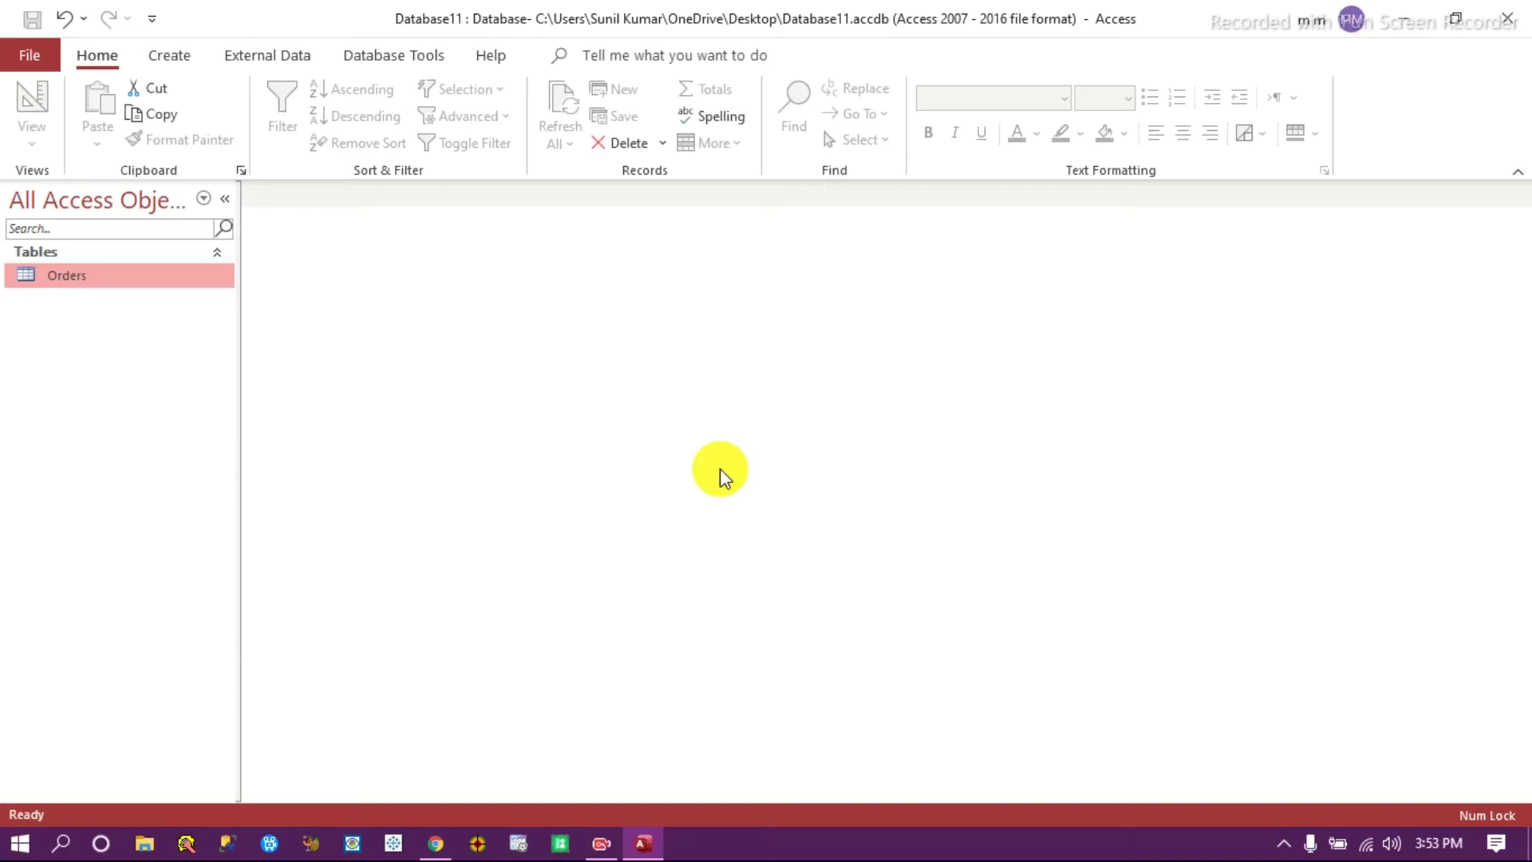
double_click(113, 276)
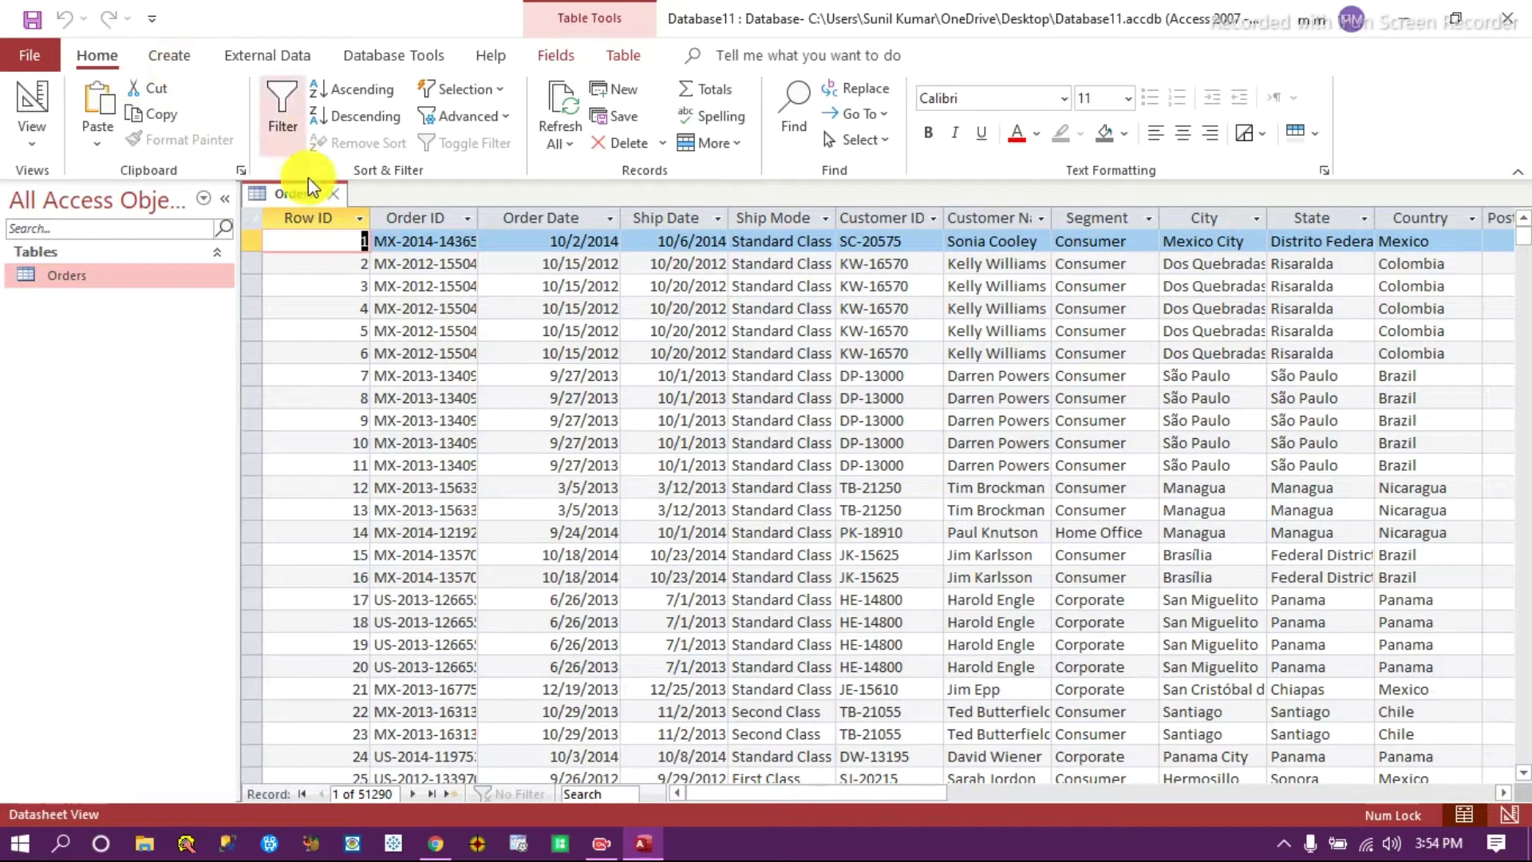
click(173, 58)
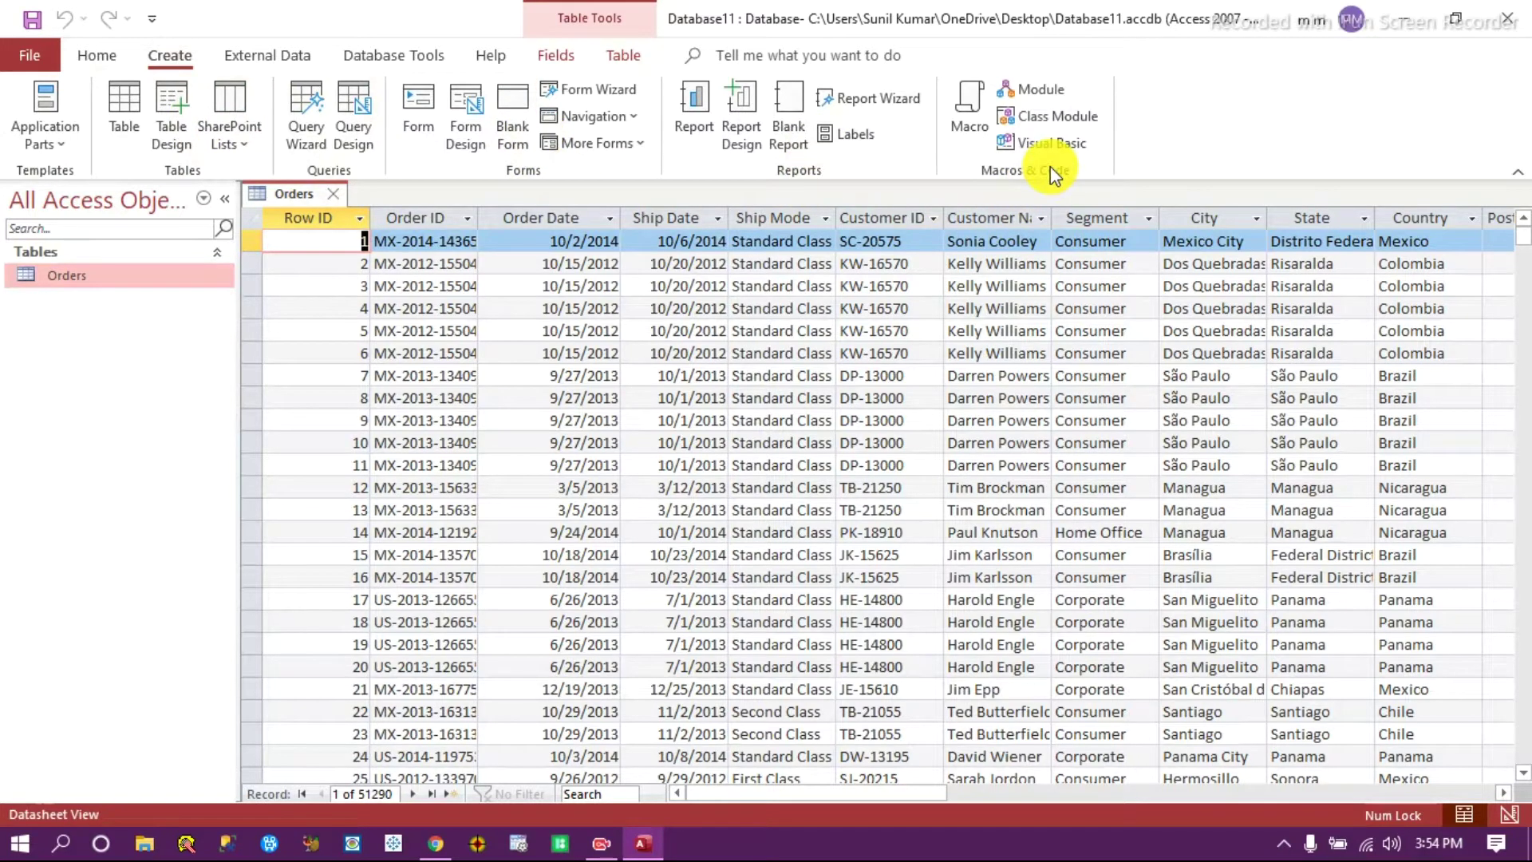
click(356, 126)
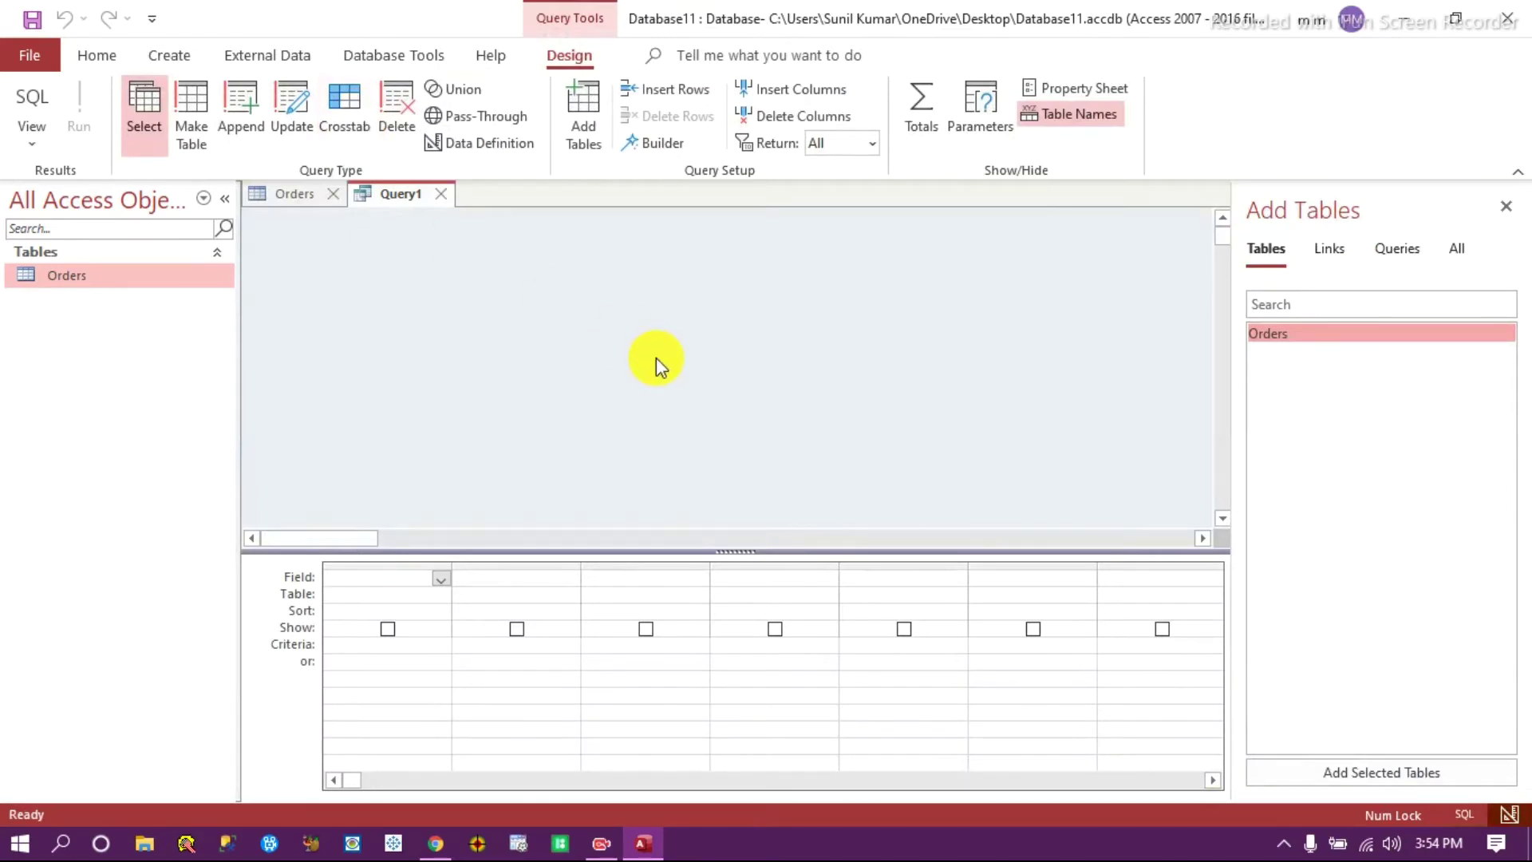
right_click(396, 196)
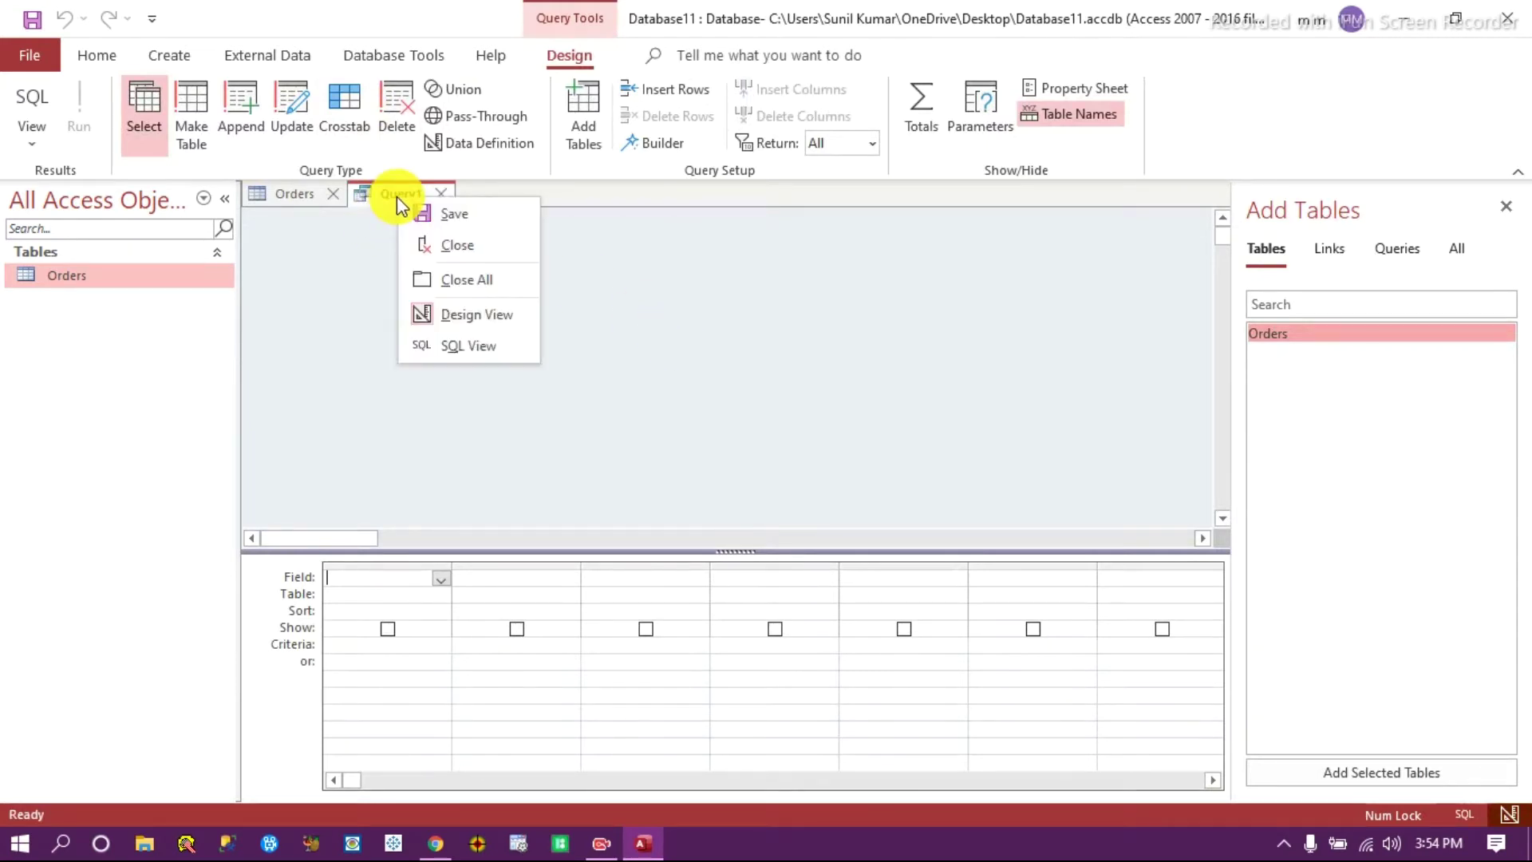
click(446, 245)
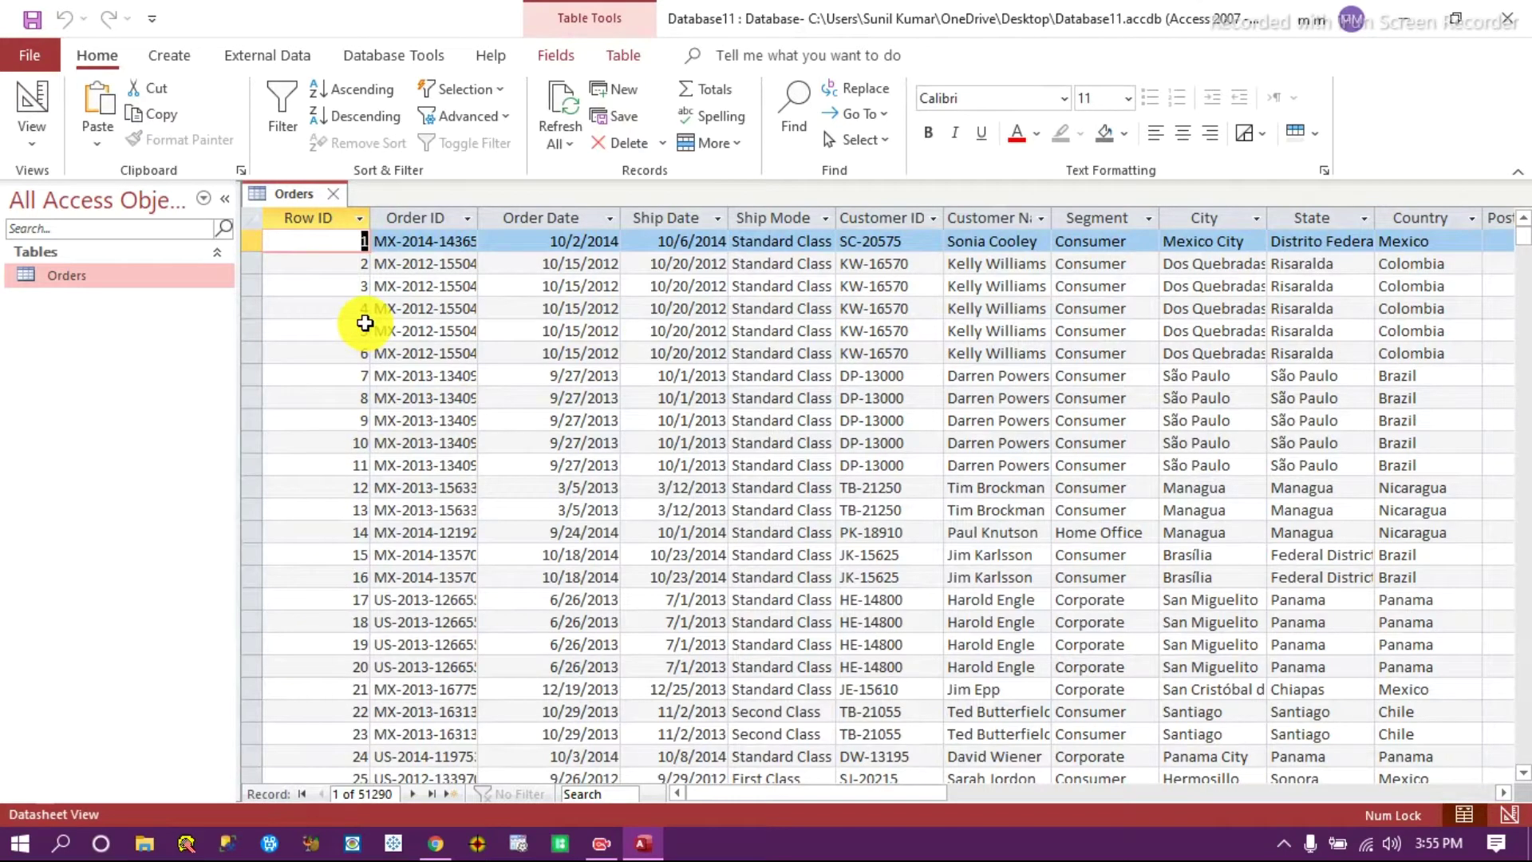
Start a new query in Design view and check the tables, links and queries available to add.
click(169, 55)
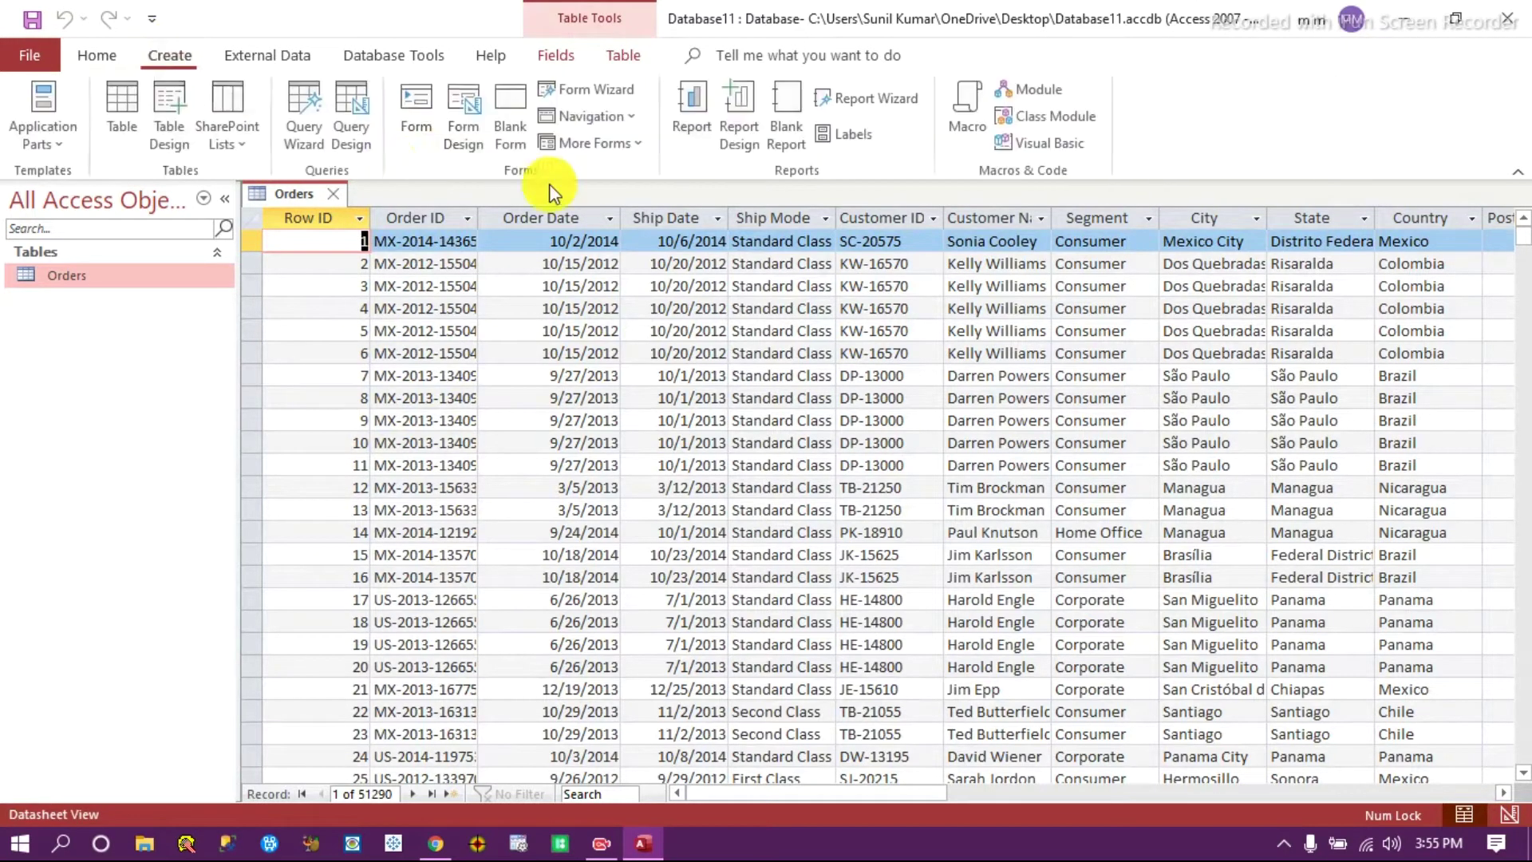
click(347, 131)
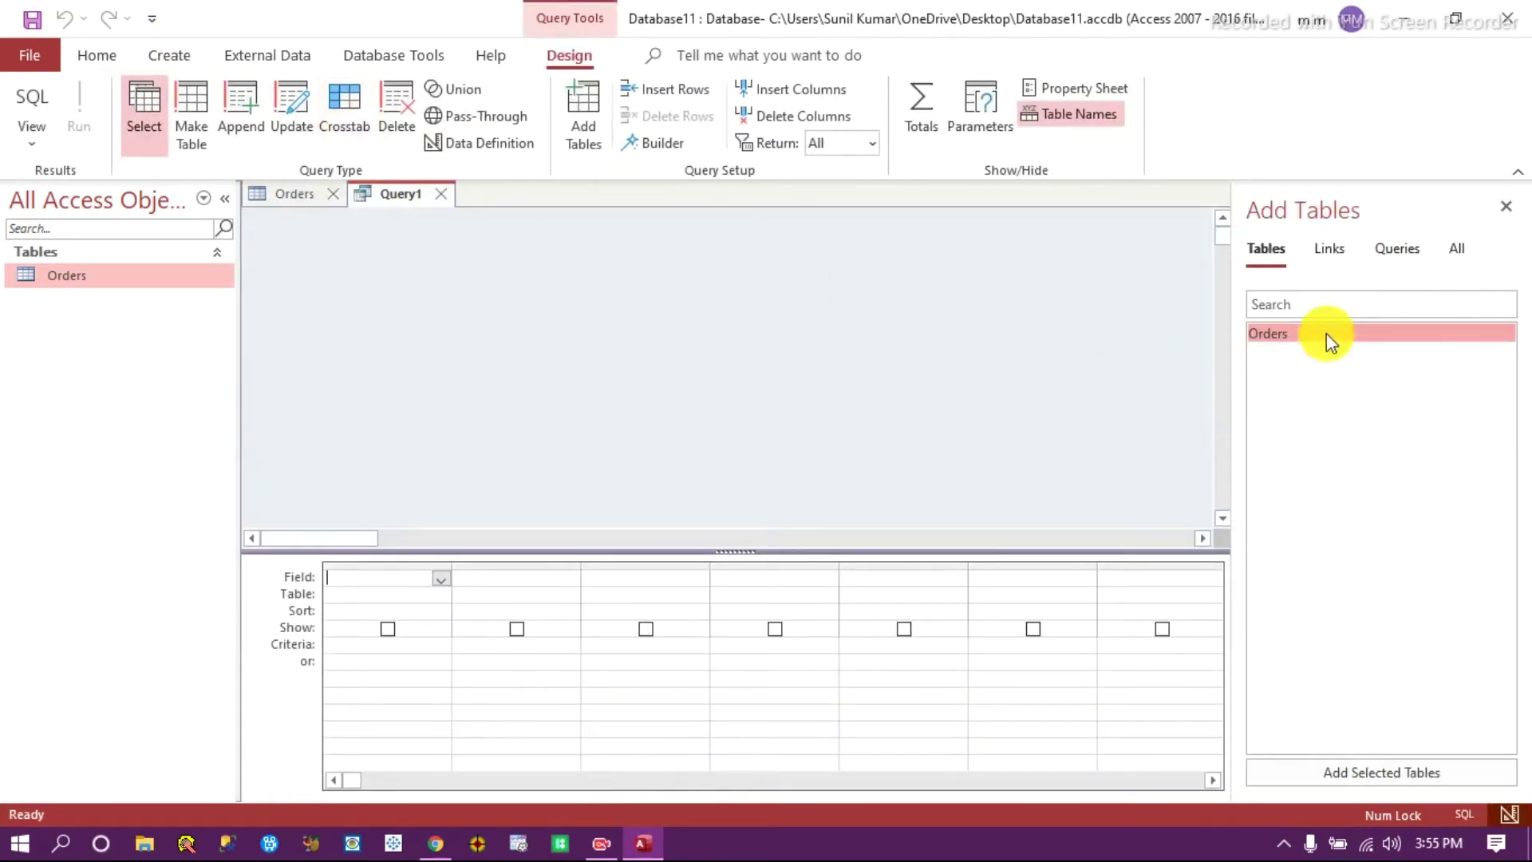
click(1261, 248)
click(1331, 250)
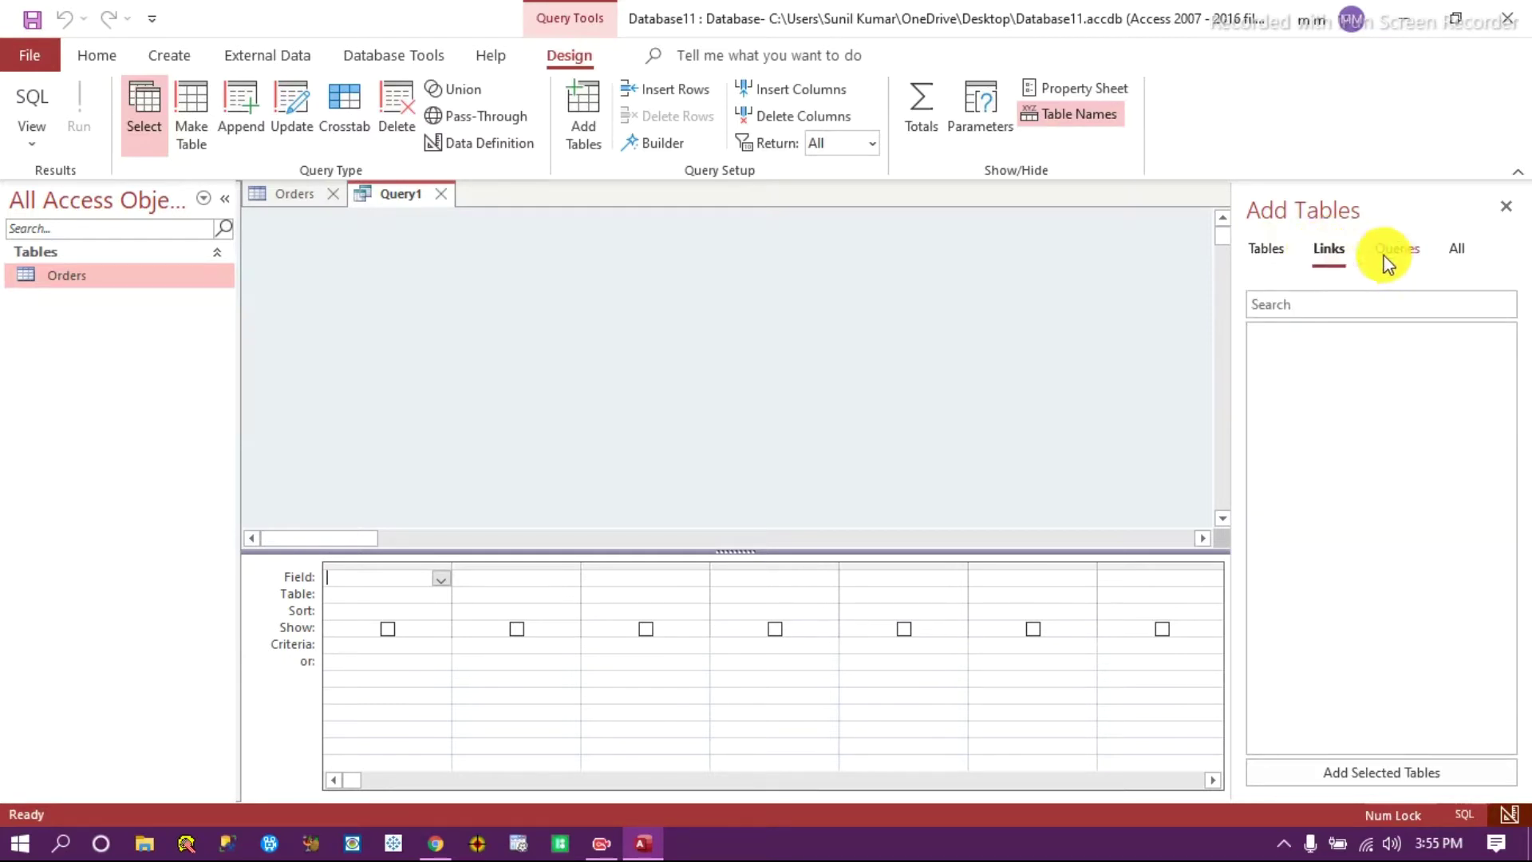
click(1409, 252)
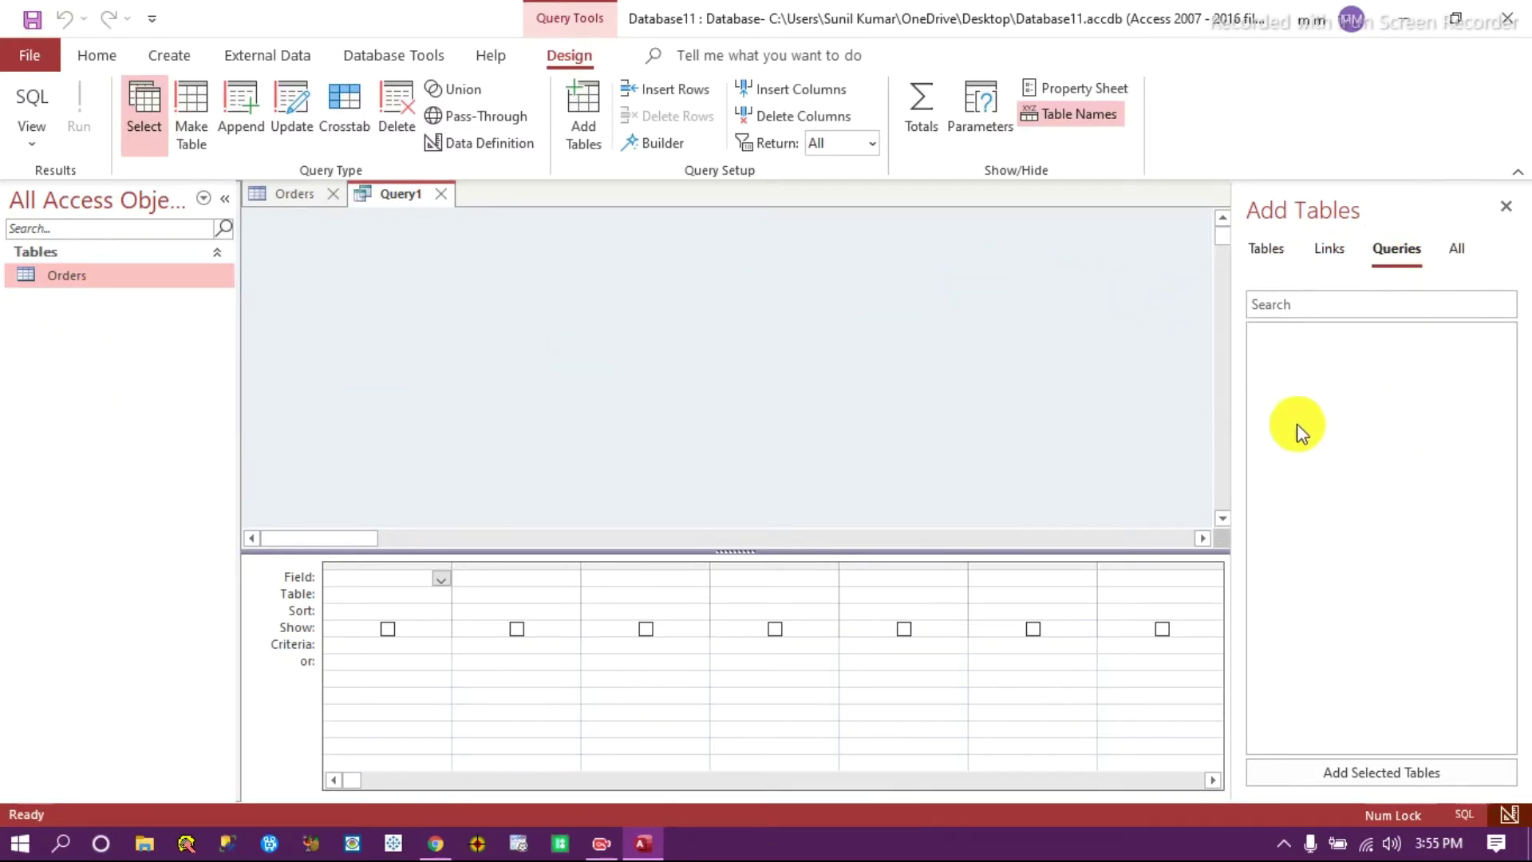
click(1452, 249)
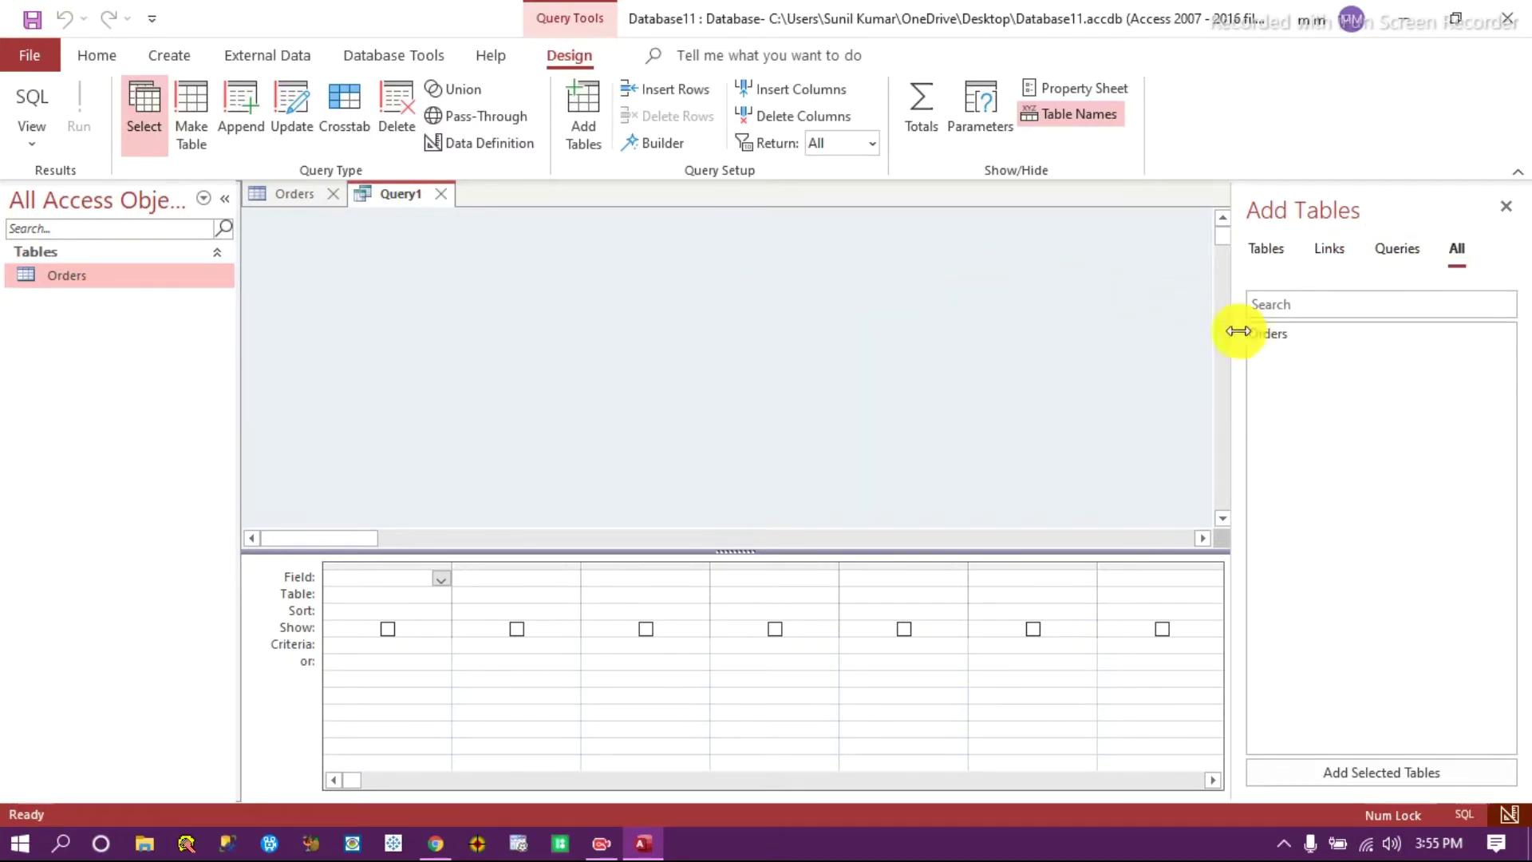
Add the Orders table to the query design, then enlarge its field list and move it up.
click(1299, 334)
click(1272, 249)
drag(1299, 333, 648, 277)
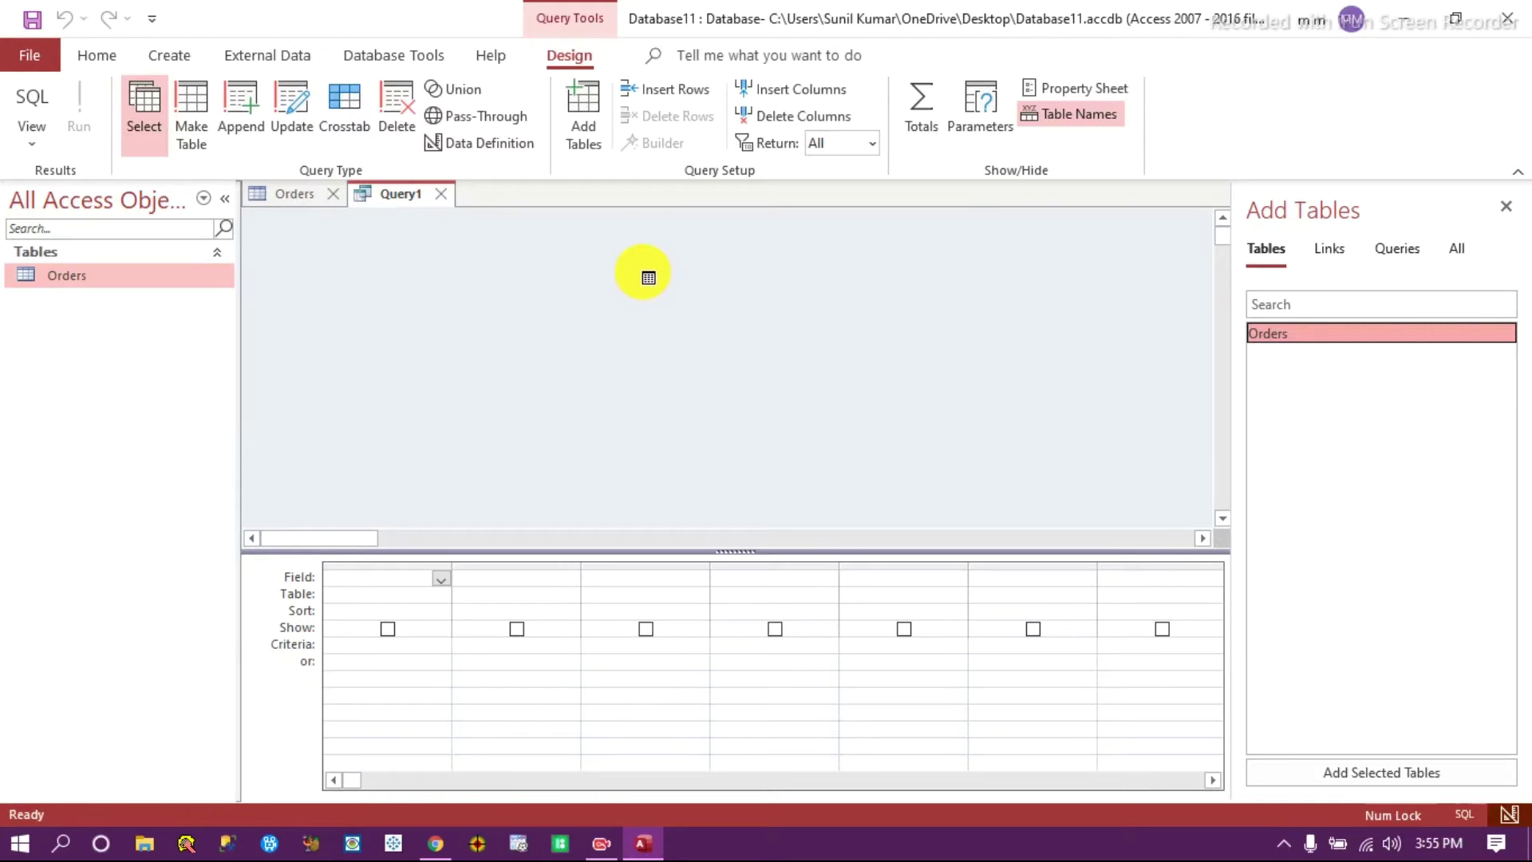
drag(648, 277, 664, 334)
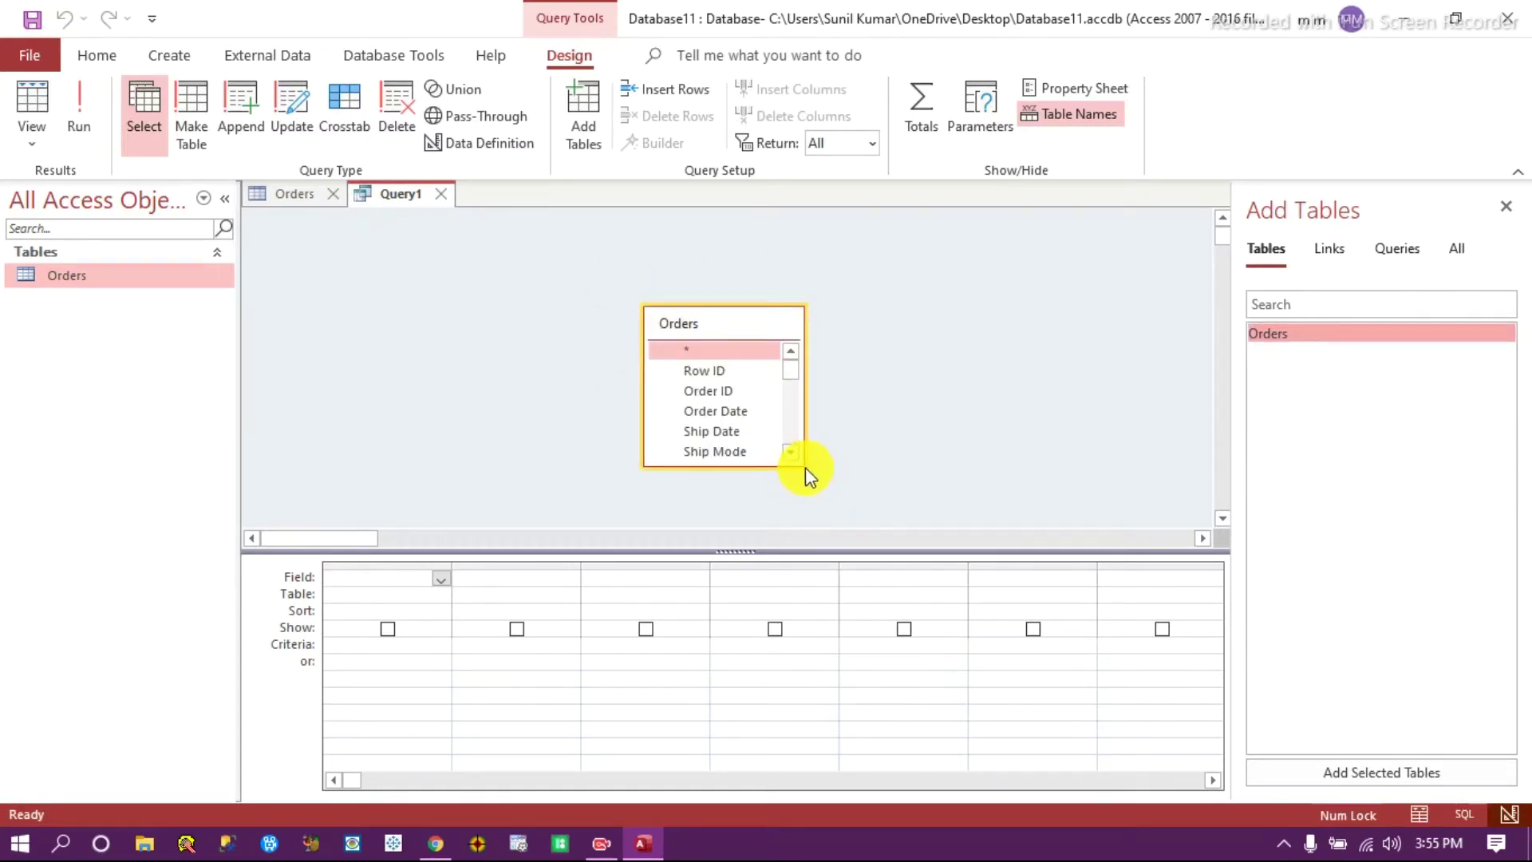
drag(805, 467, 967, 526)
drag(753, 317, 683, 244)
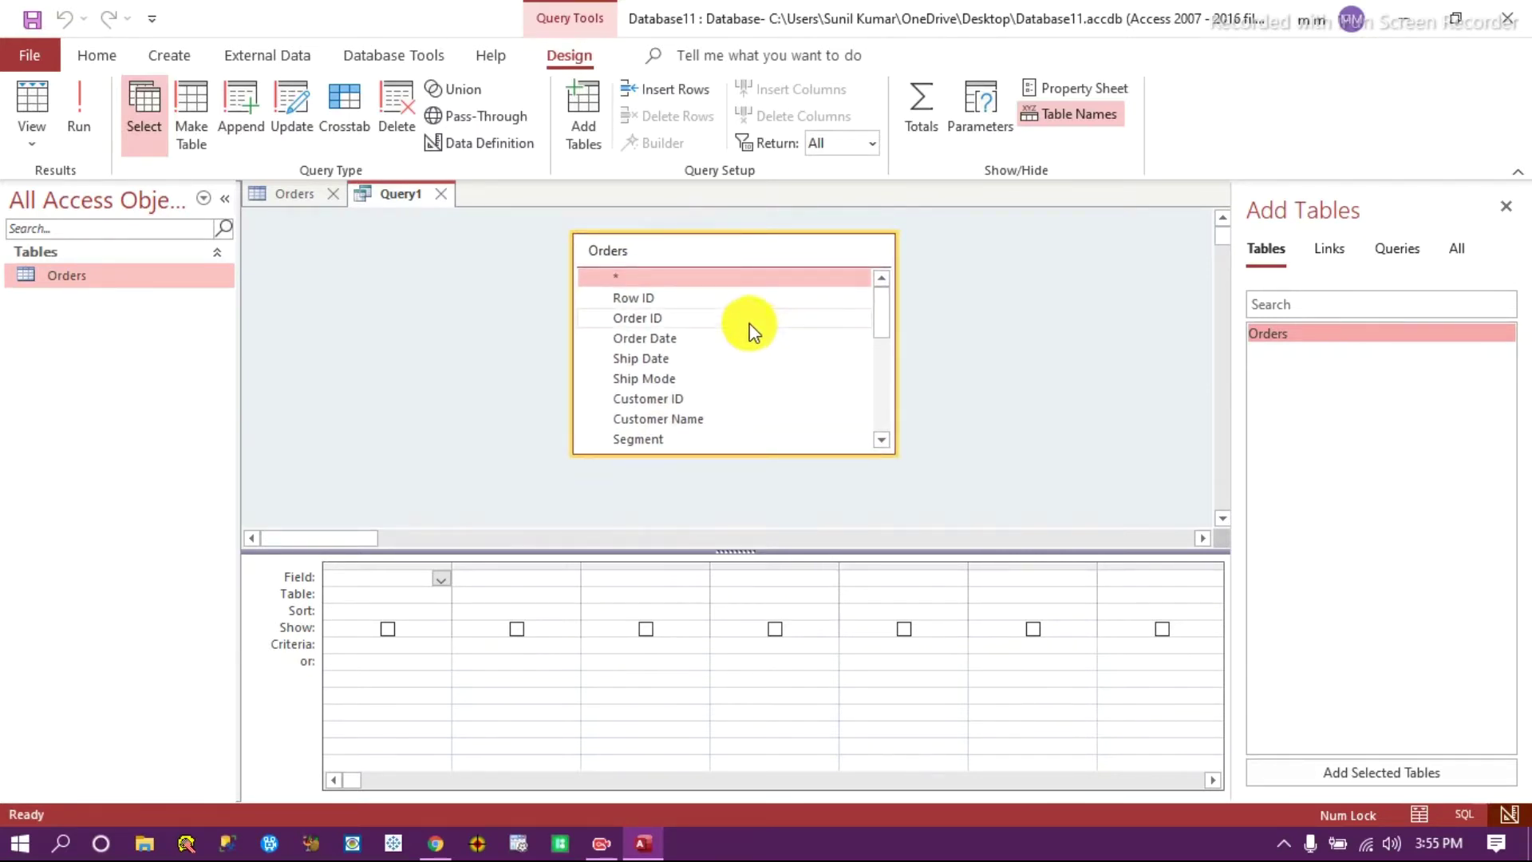
Look through the Orders field list from Row ID to Order Priority.
click(638, 298)
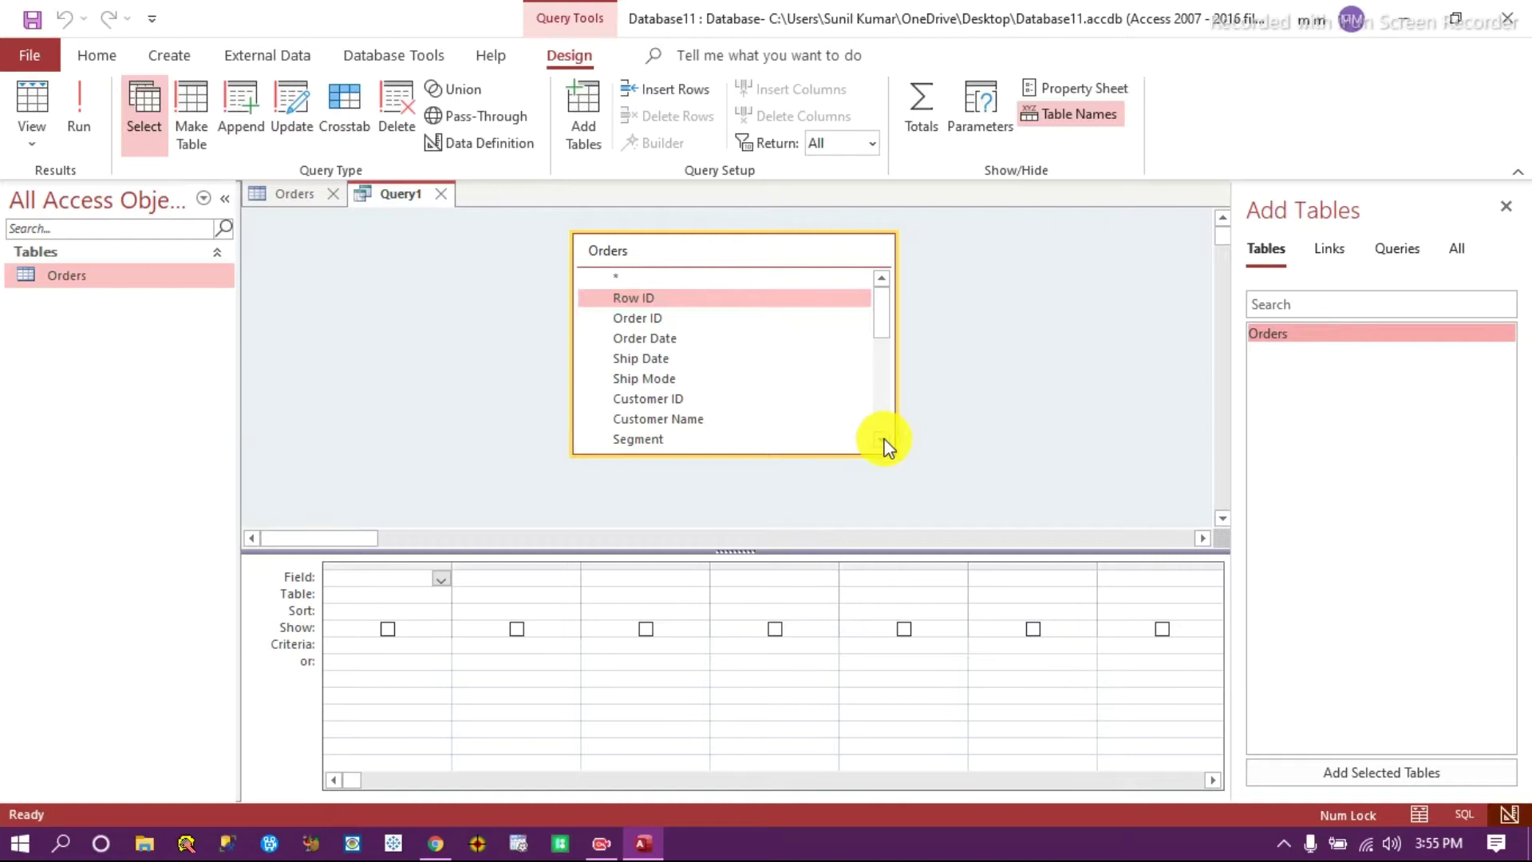
scroll(884, 447, down, 5)
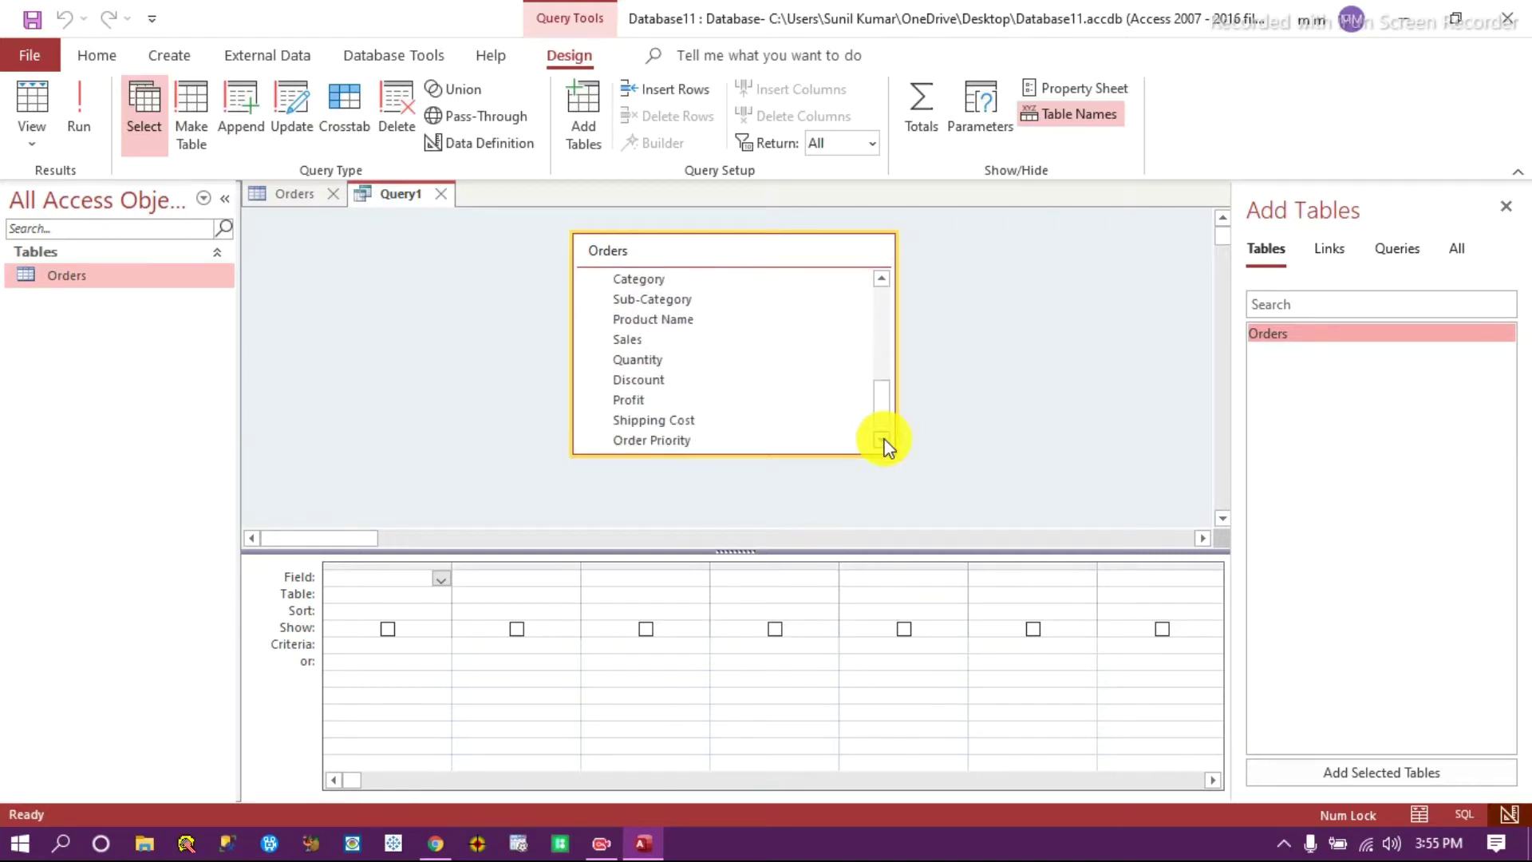
click(656, 439)
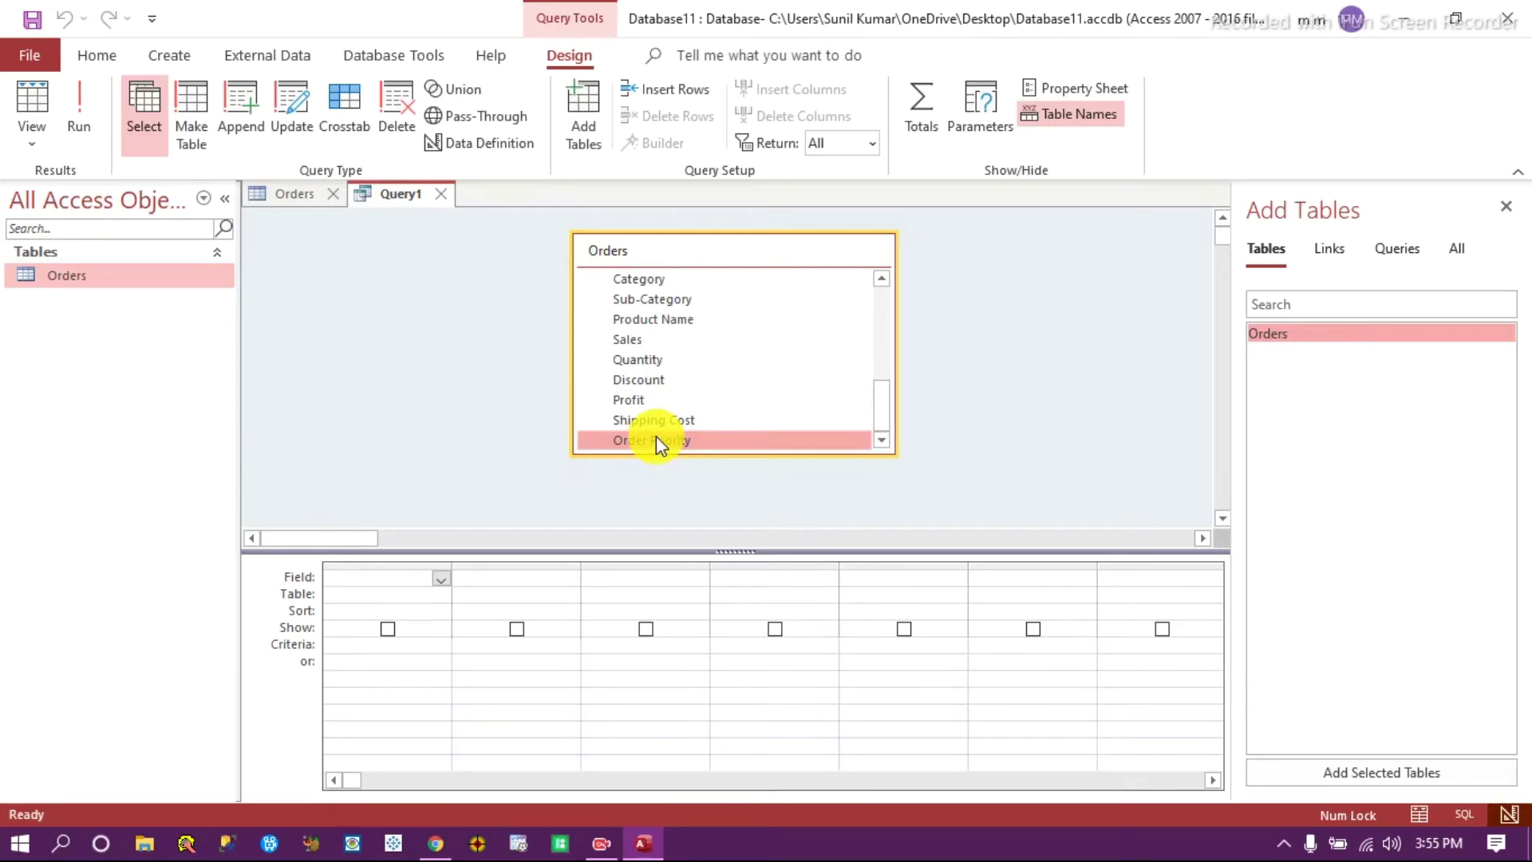
Compare the field list with the columns across the Orders datasheet, then return to the query design.
click(294, 194)
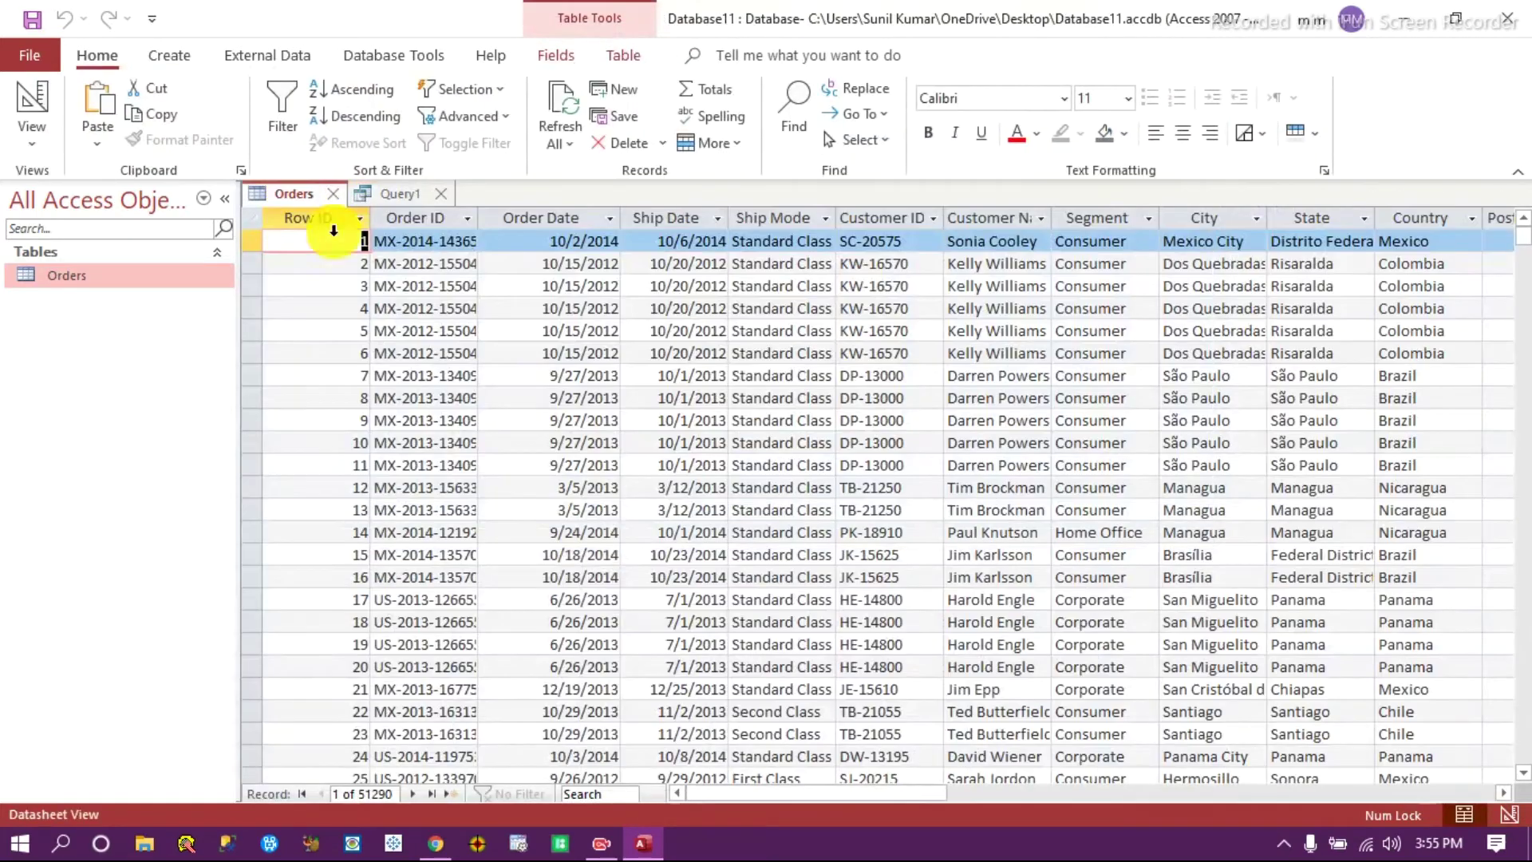
click(1339, 330)
key(Tab)
key(Tab)
key(Tab)
key(Tab)
key(Tab)
key(Tab)
key(Tab)
key(Tab)
key(Tab)
key(Tab)
key(Tab)
key(Tab)
key(Tab)
key(Tab)
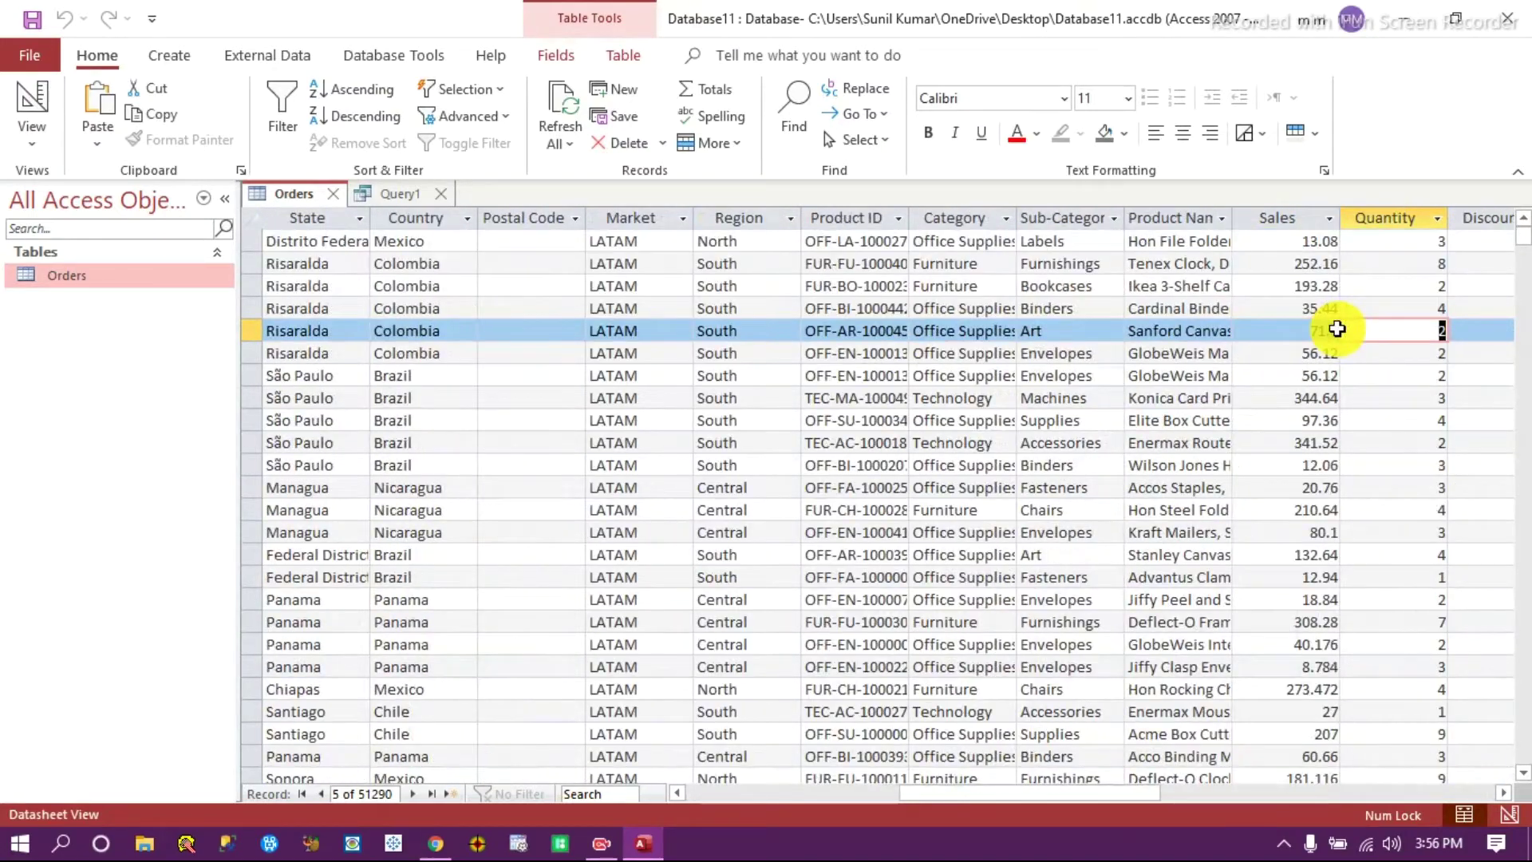
key(Tab)
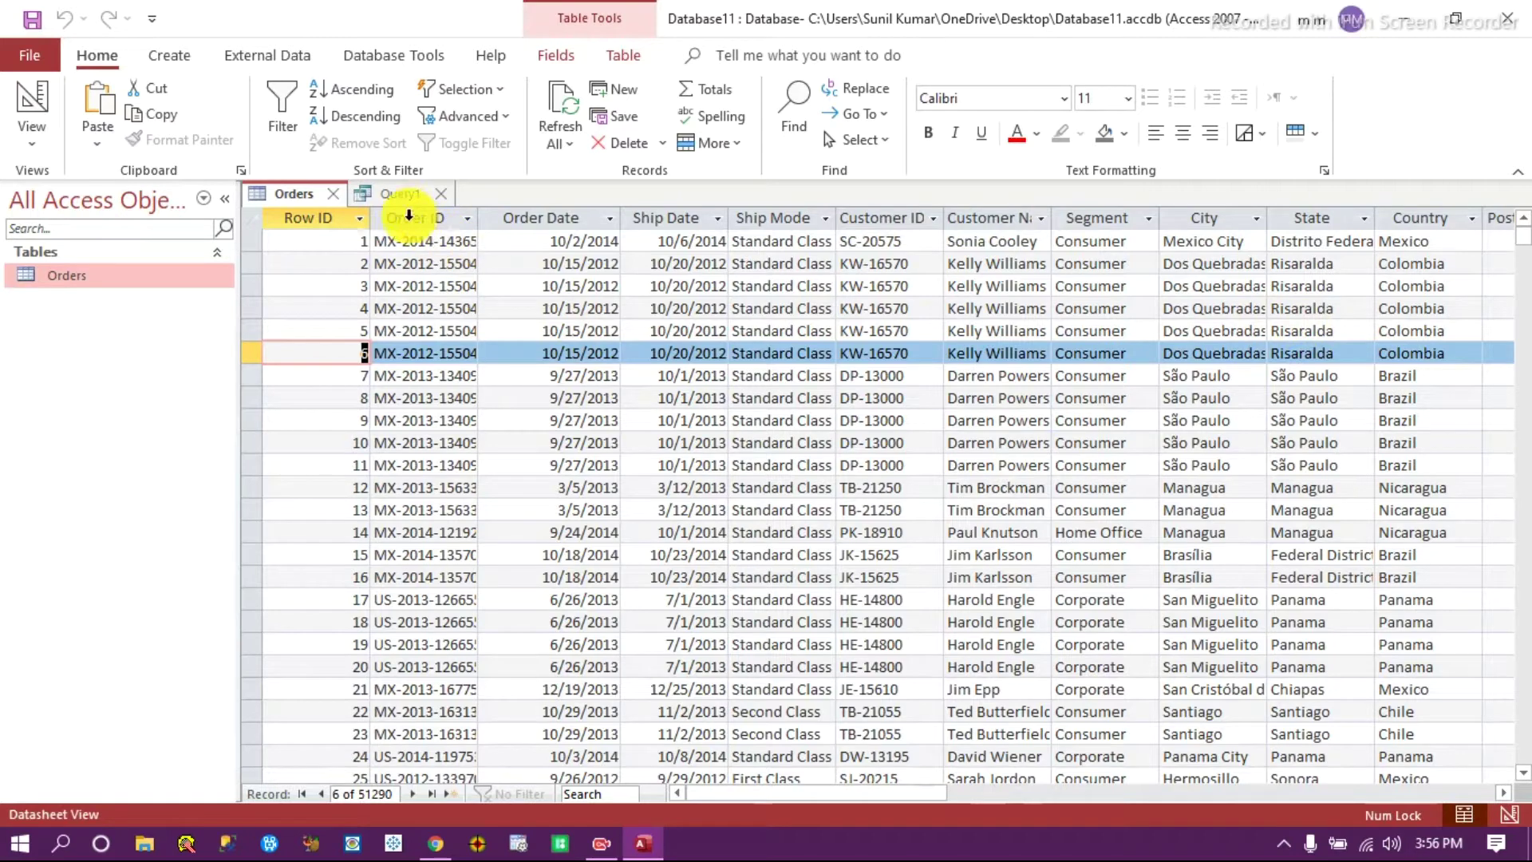
click(397, 198)
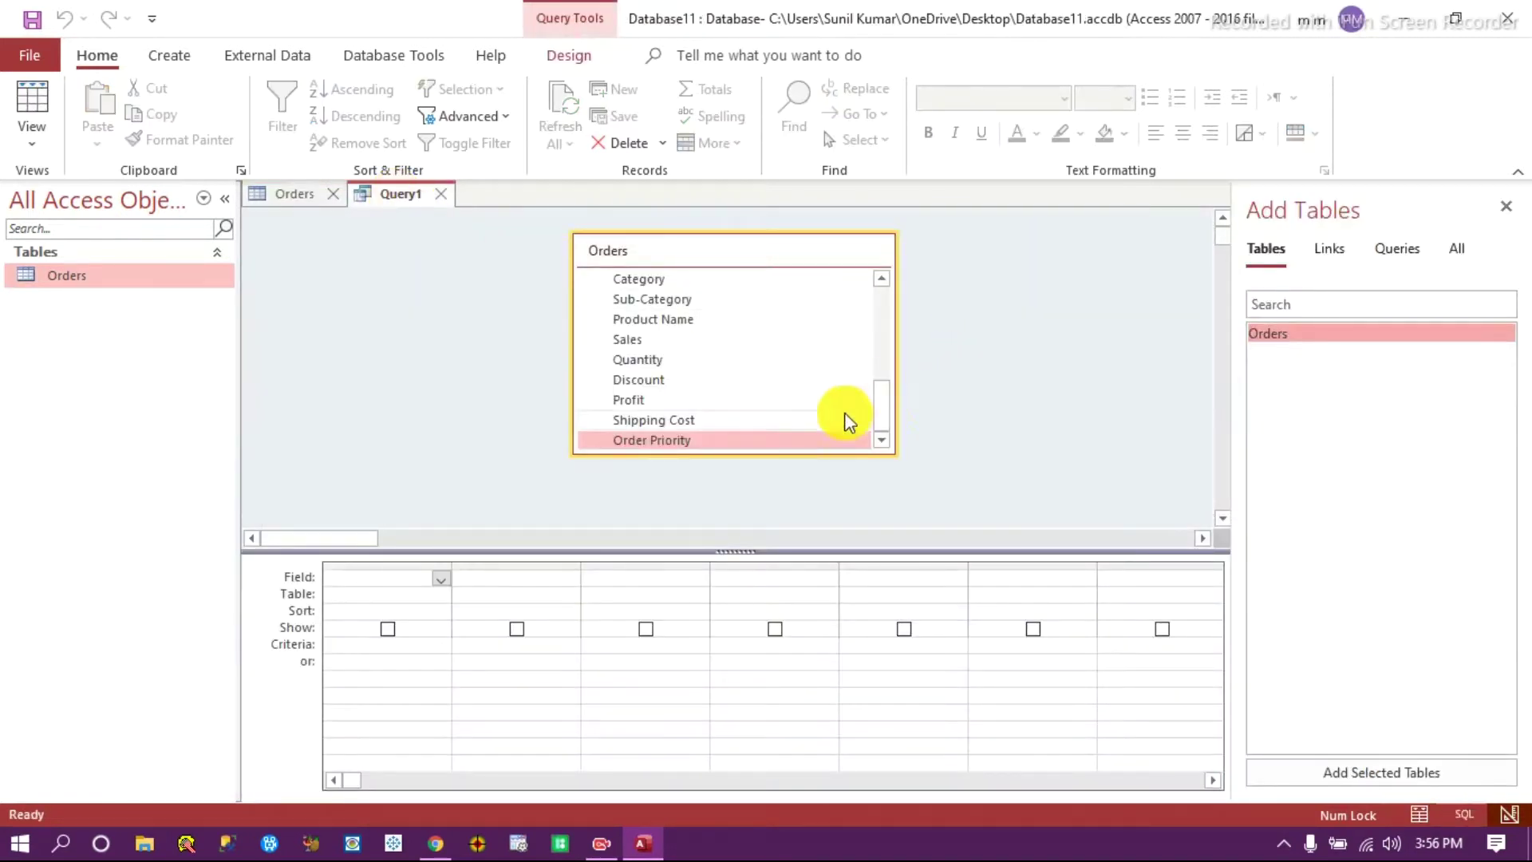
Add all Orders fields (Orders.*) to the first column of the query grid and view the selectable field names.
drag(882, 413, 780, 301)
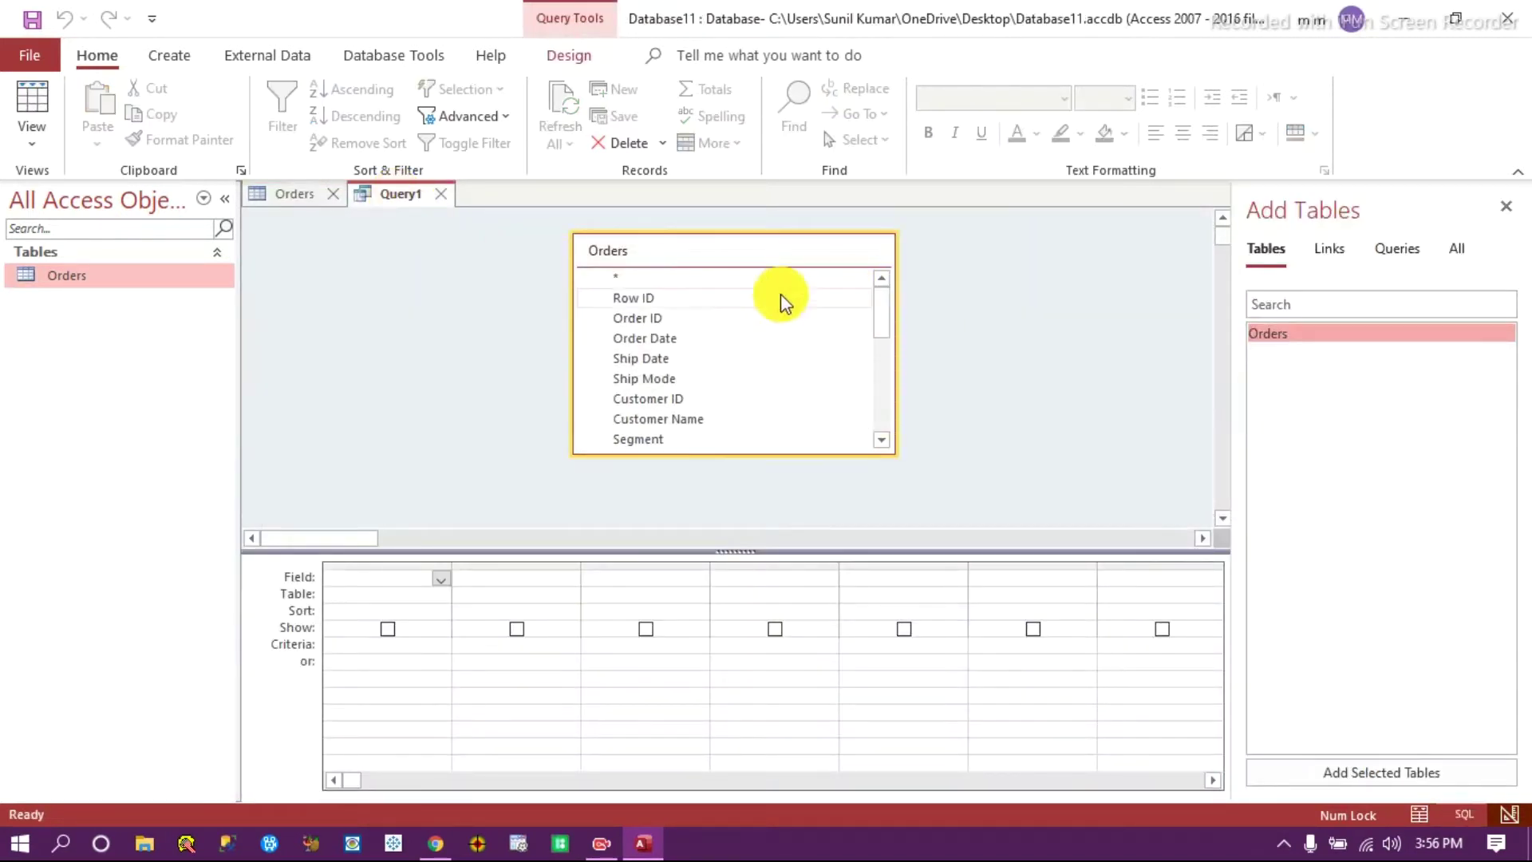
double_click(639, 279)
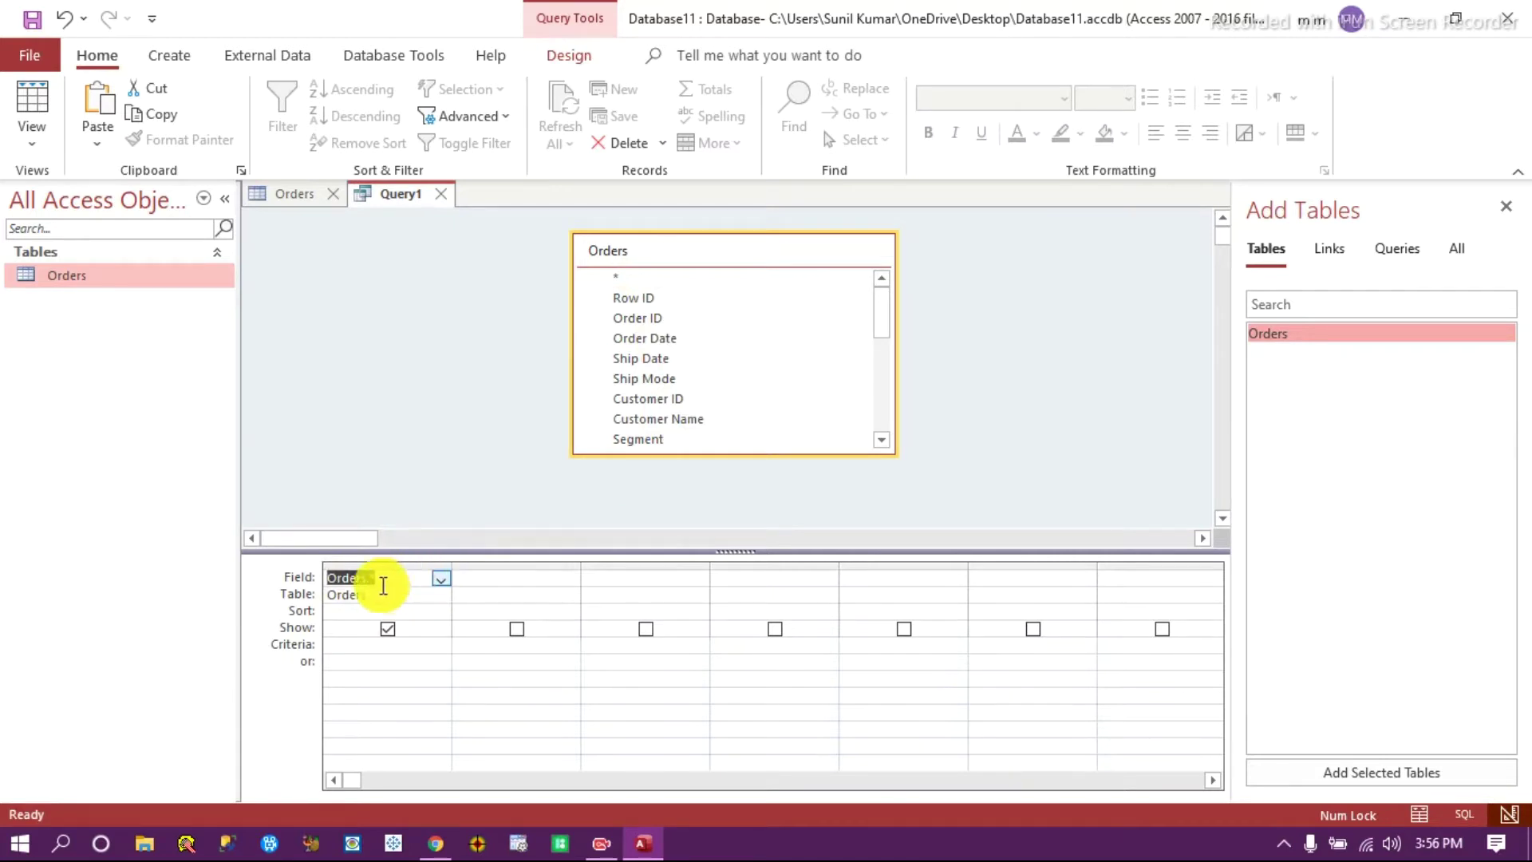
click(441, 578)
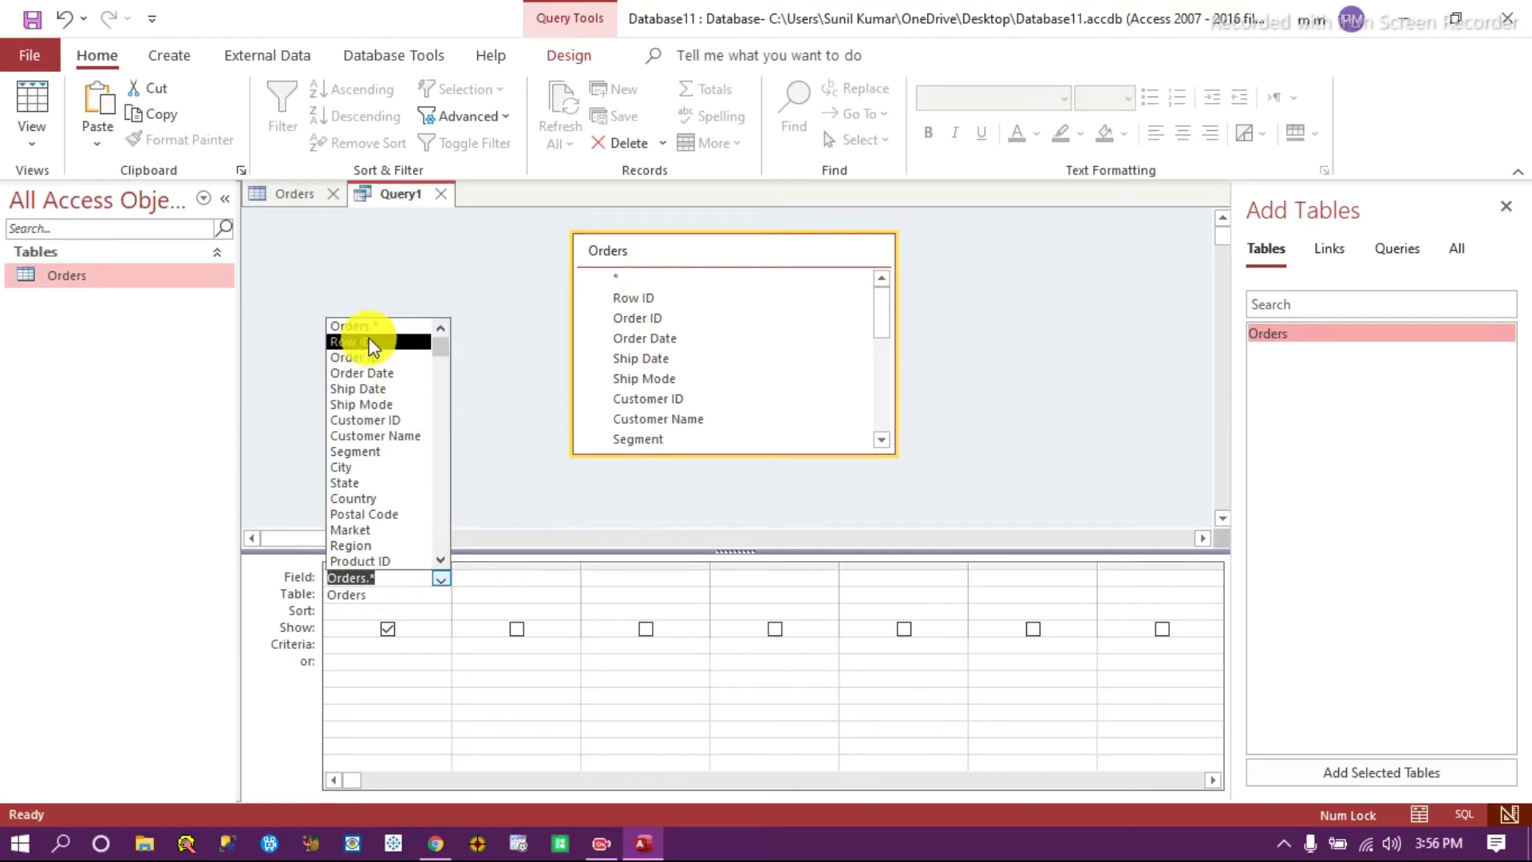
click(500, 444)
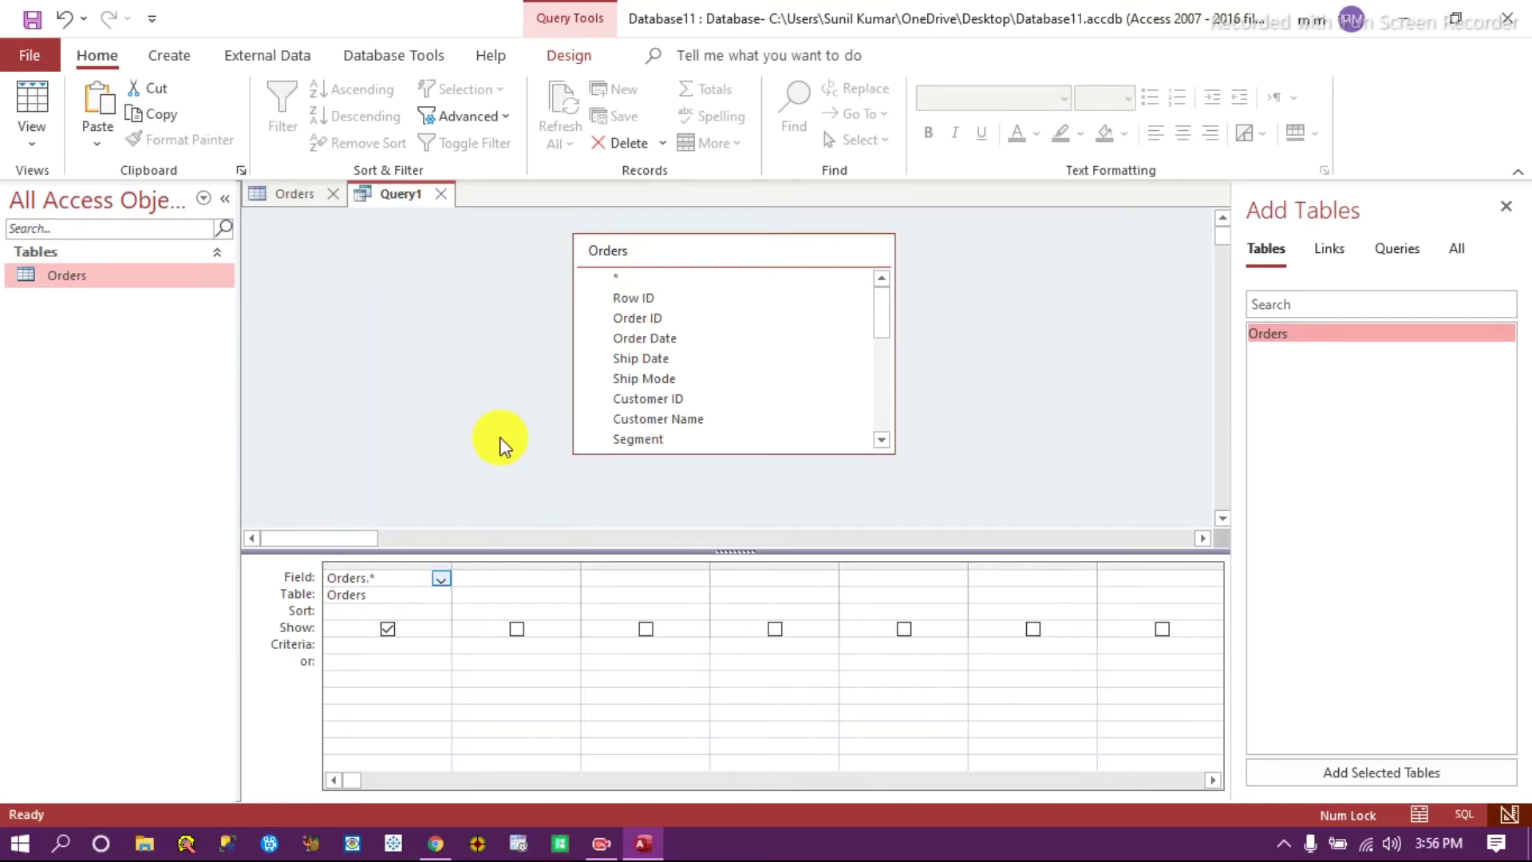
Check the Table choices for the Orders.* column, keep Orders, and go to its Sort setting.
click(412, 592)
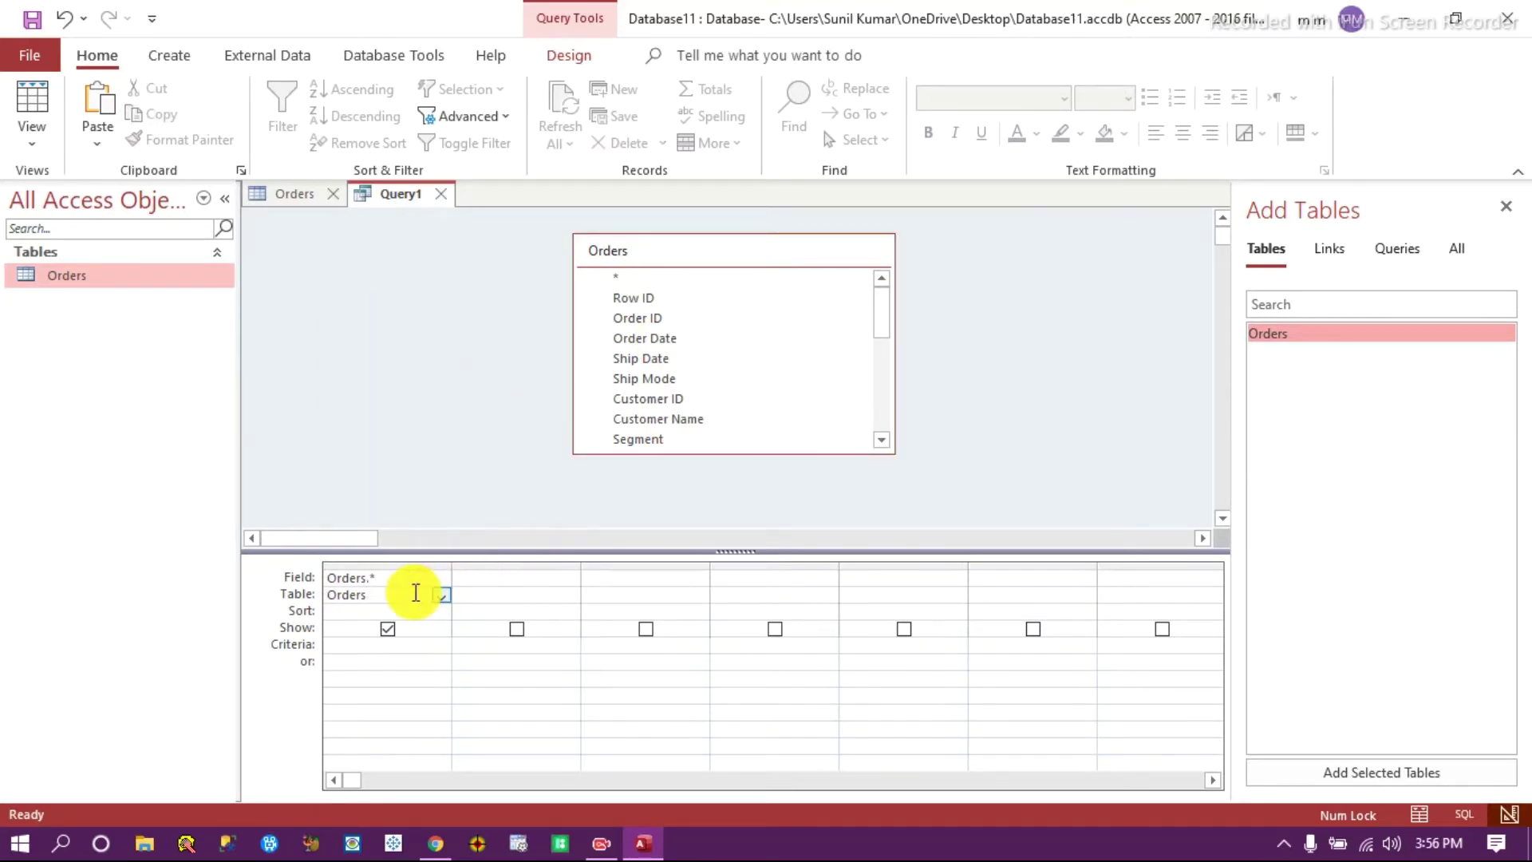
click(439, 594)
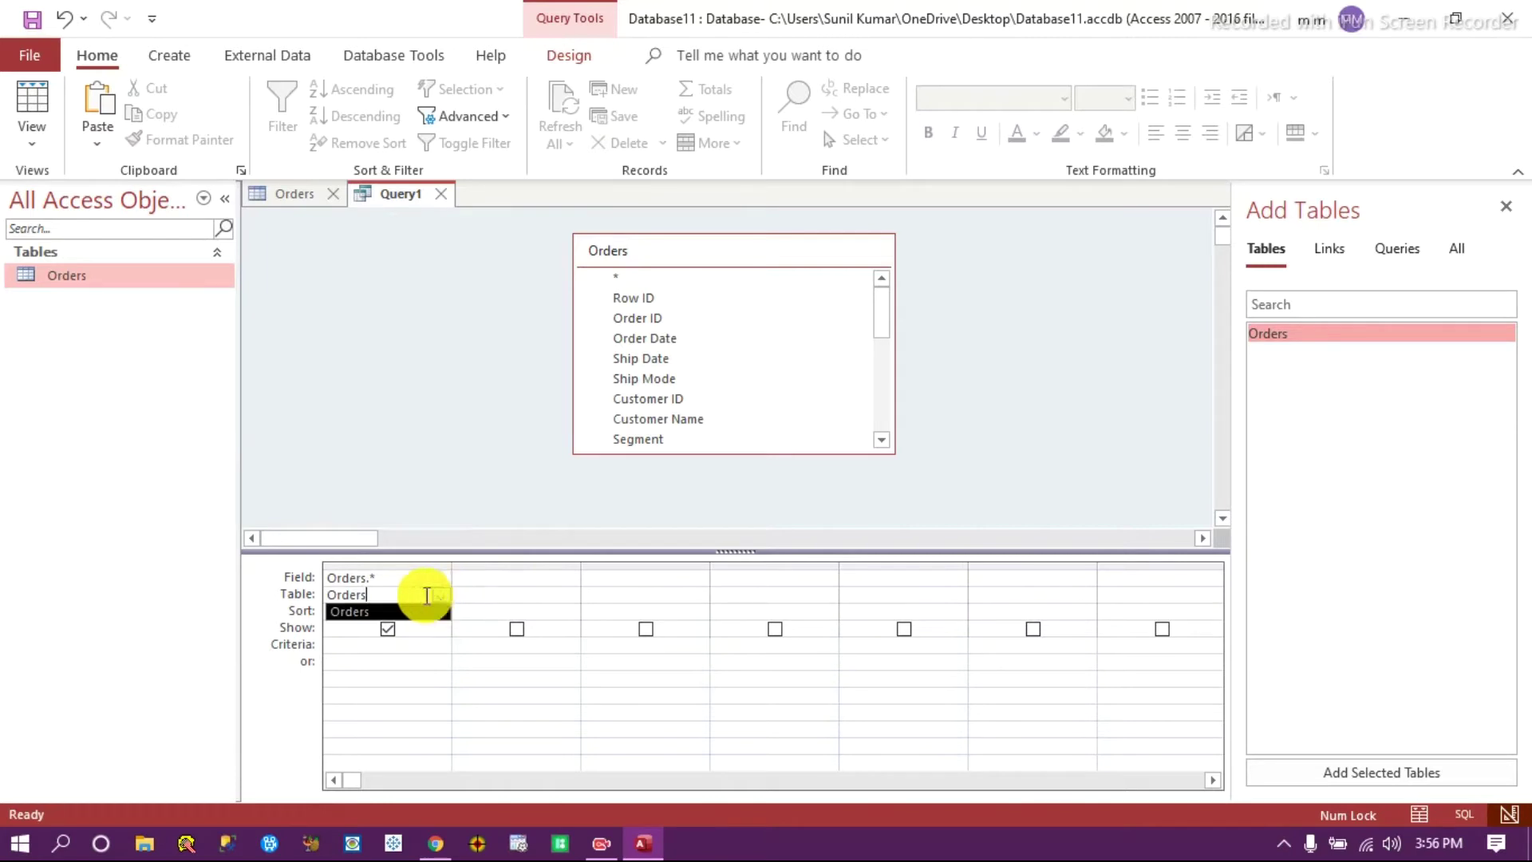
click(383, 612)
click(350, 606)
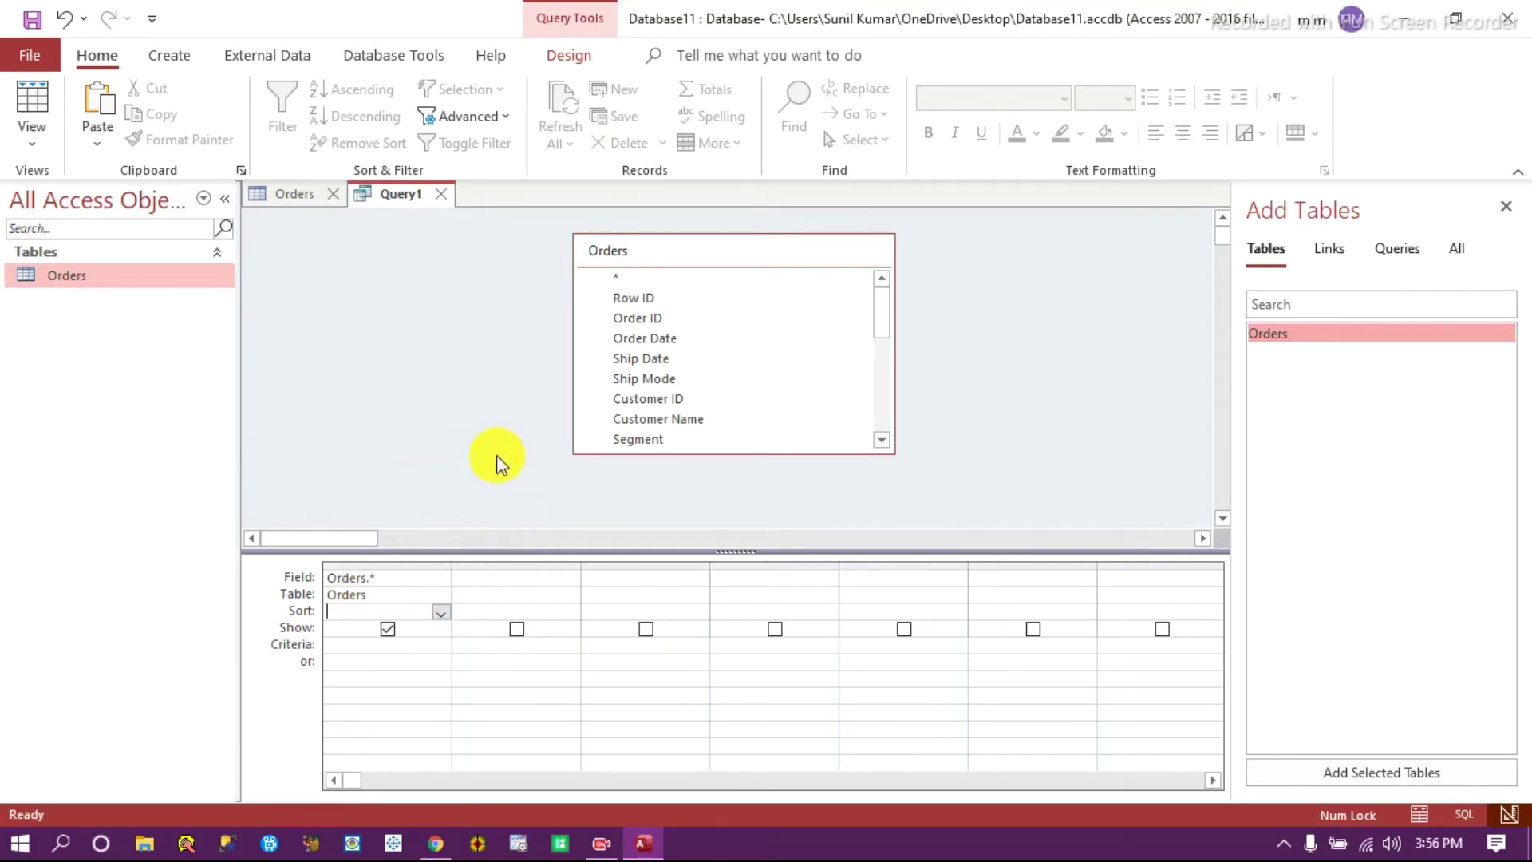
Turn Show off and on again for the Orders.* column, check its Criteria row, and select the whole column.
click(389, 629)
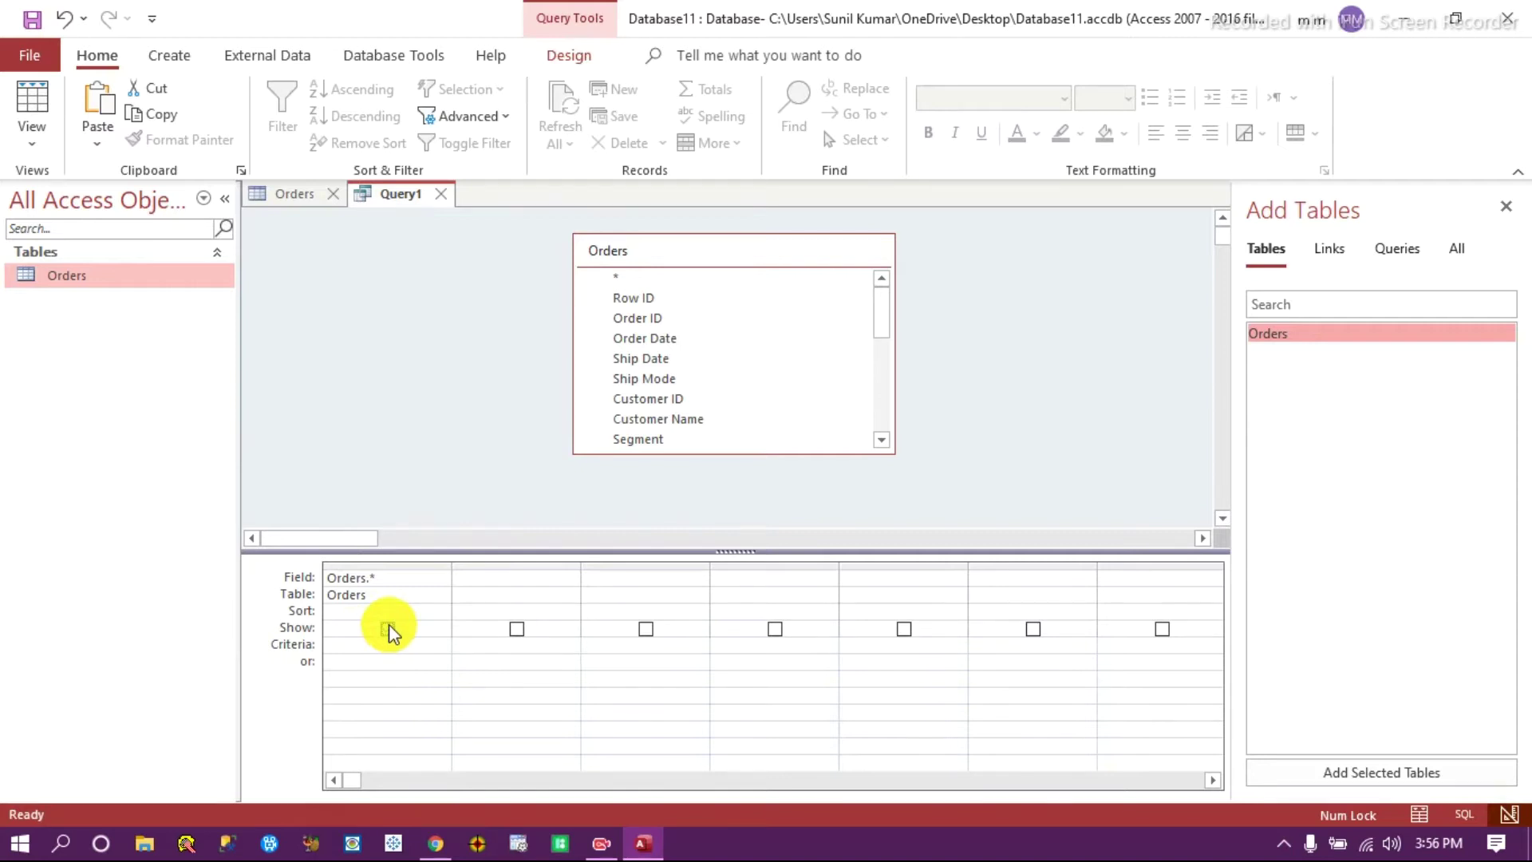
click(387, 629)
click(367, 644)
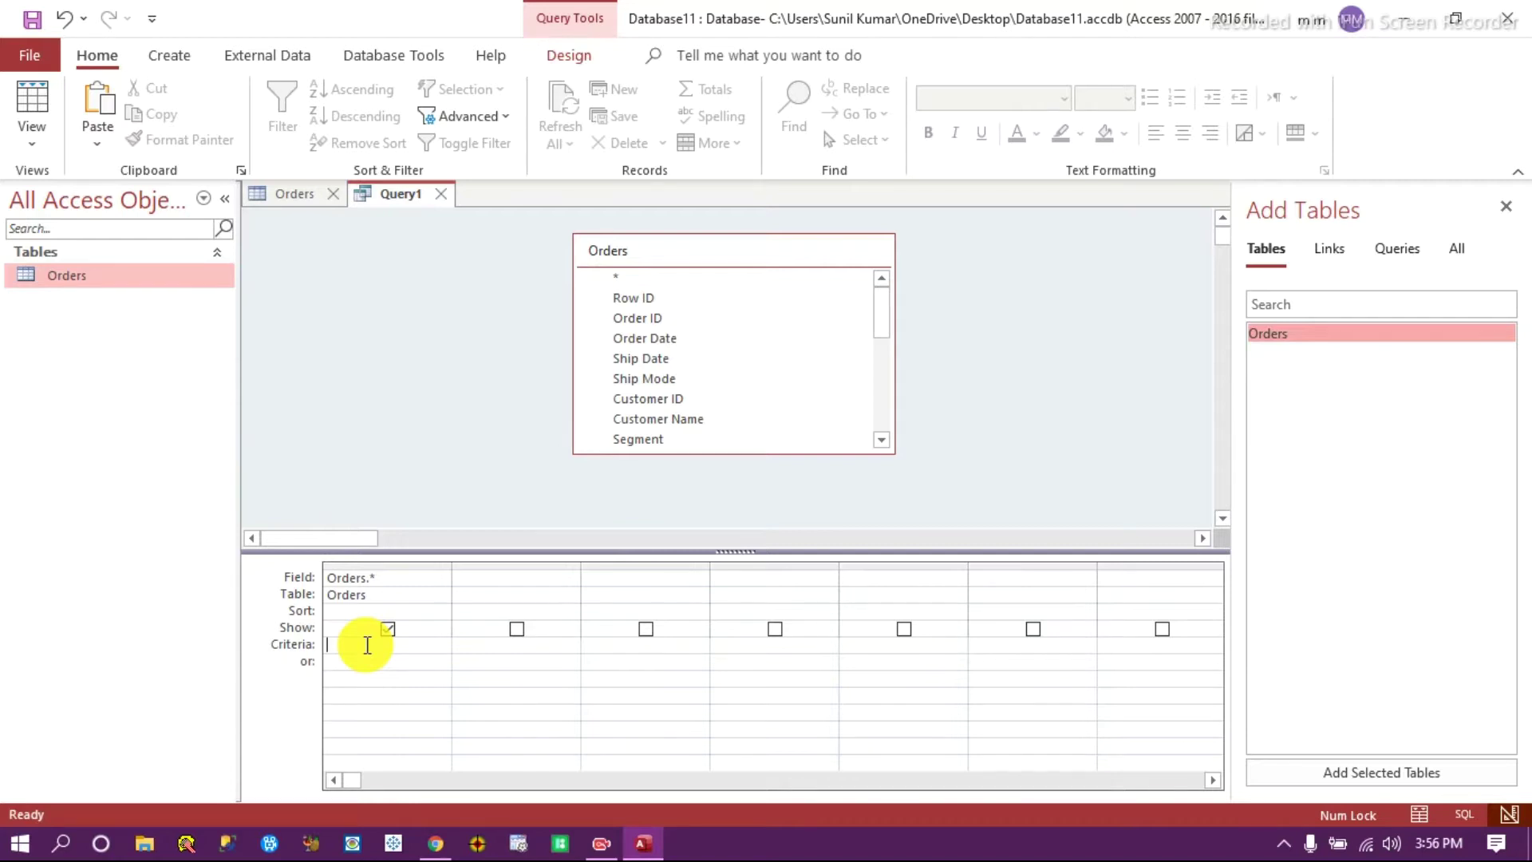
click(356, 567)
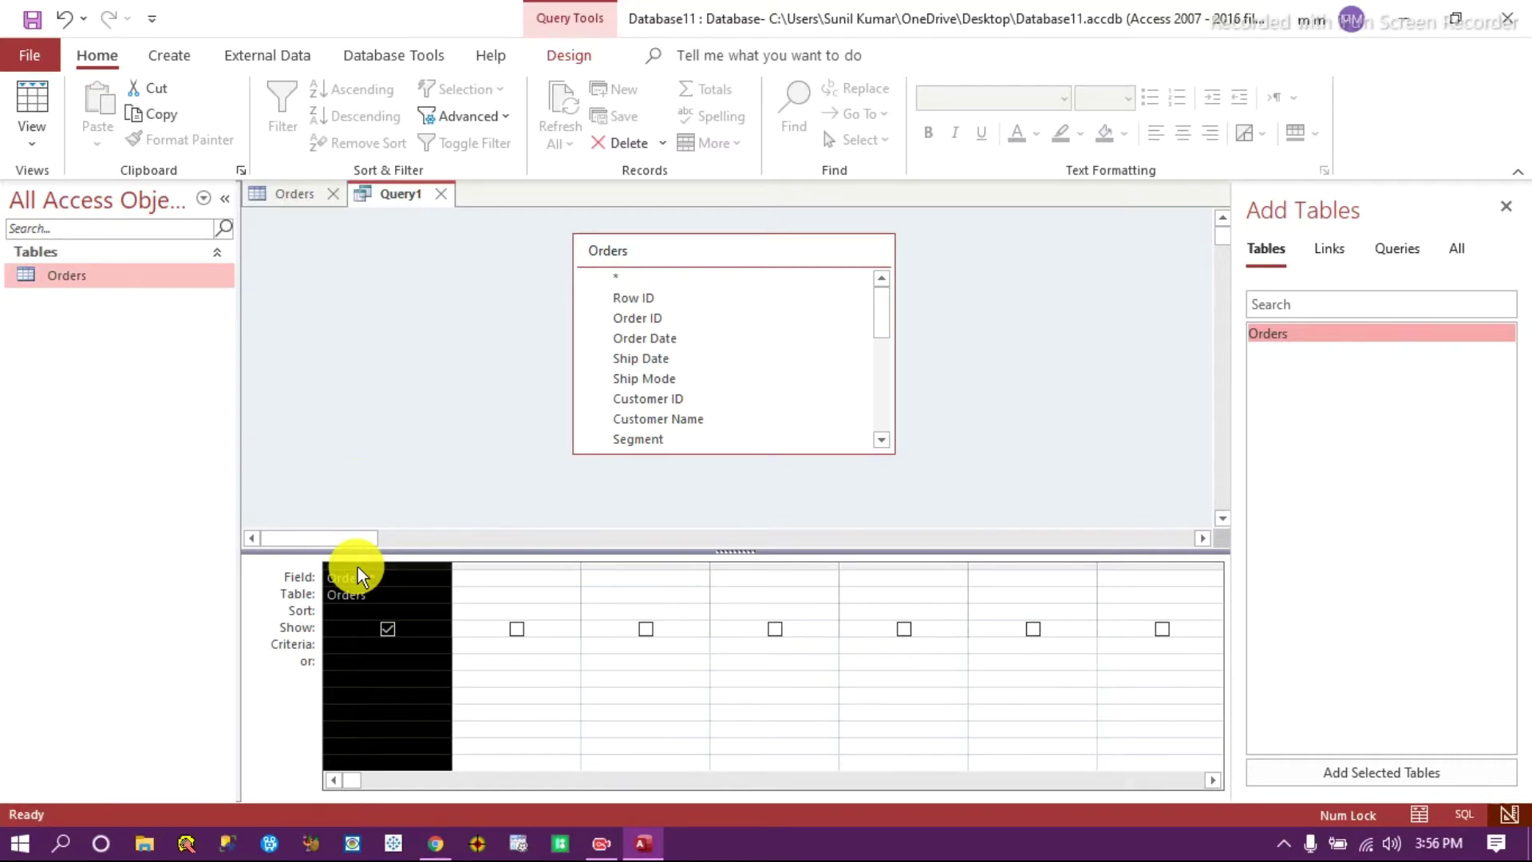
click(178, 53)
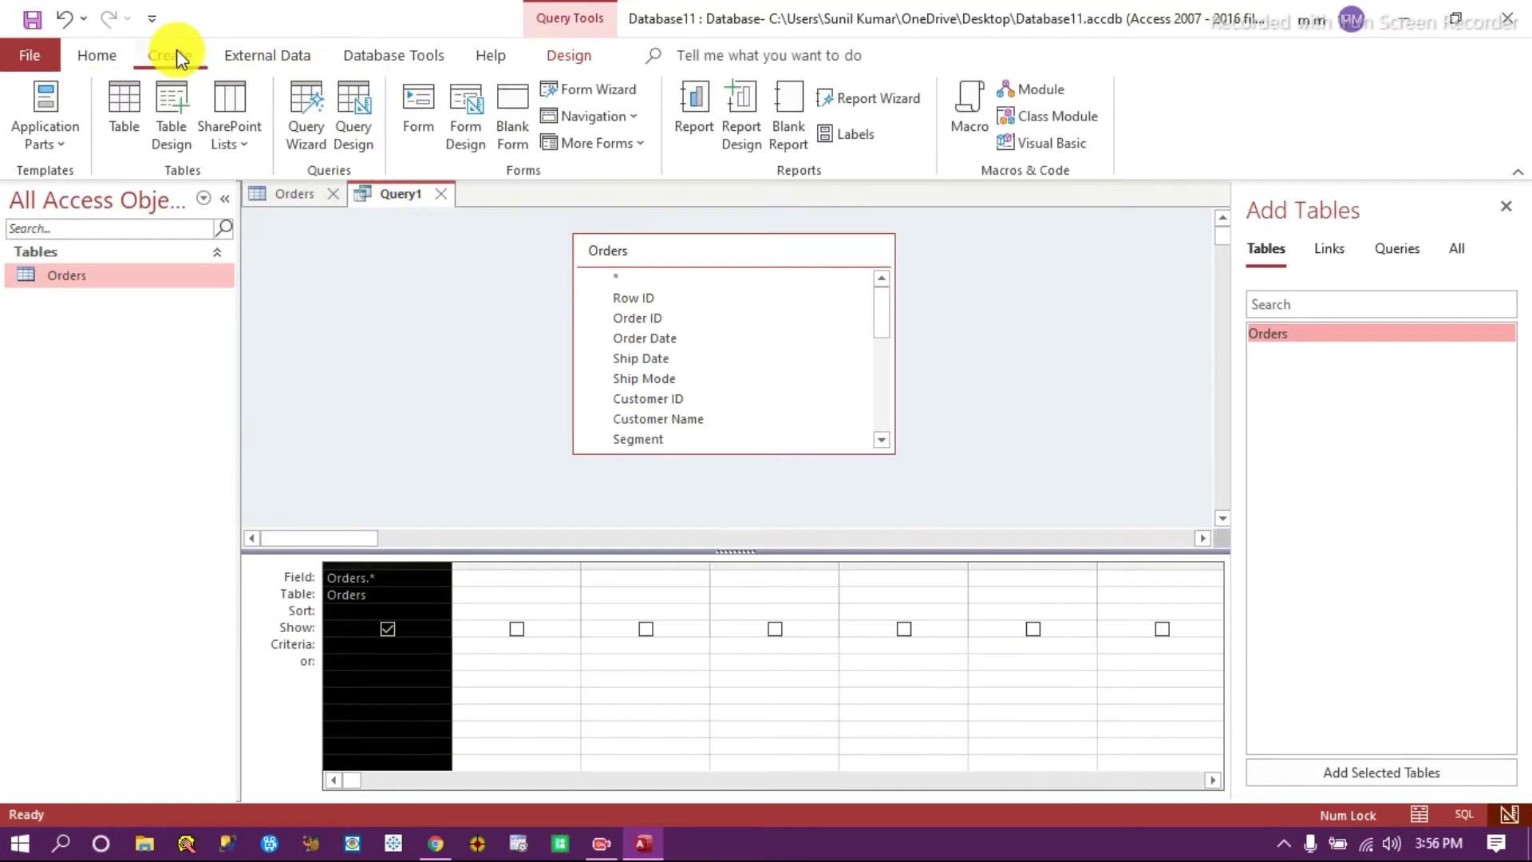
Delete the selected Orders.* column from the query grid and add all Orders fields (Orders.*) to it again.
click(570, 58)
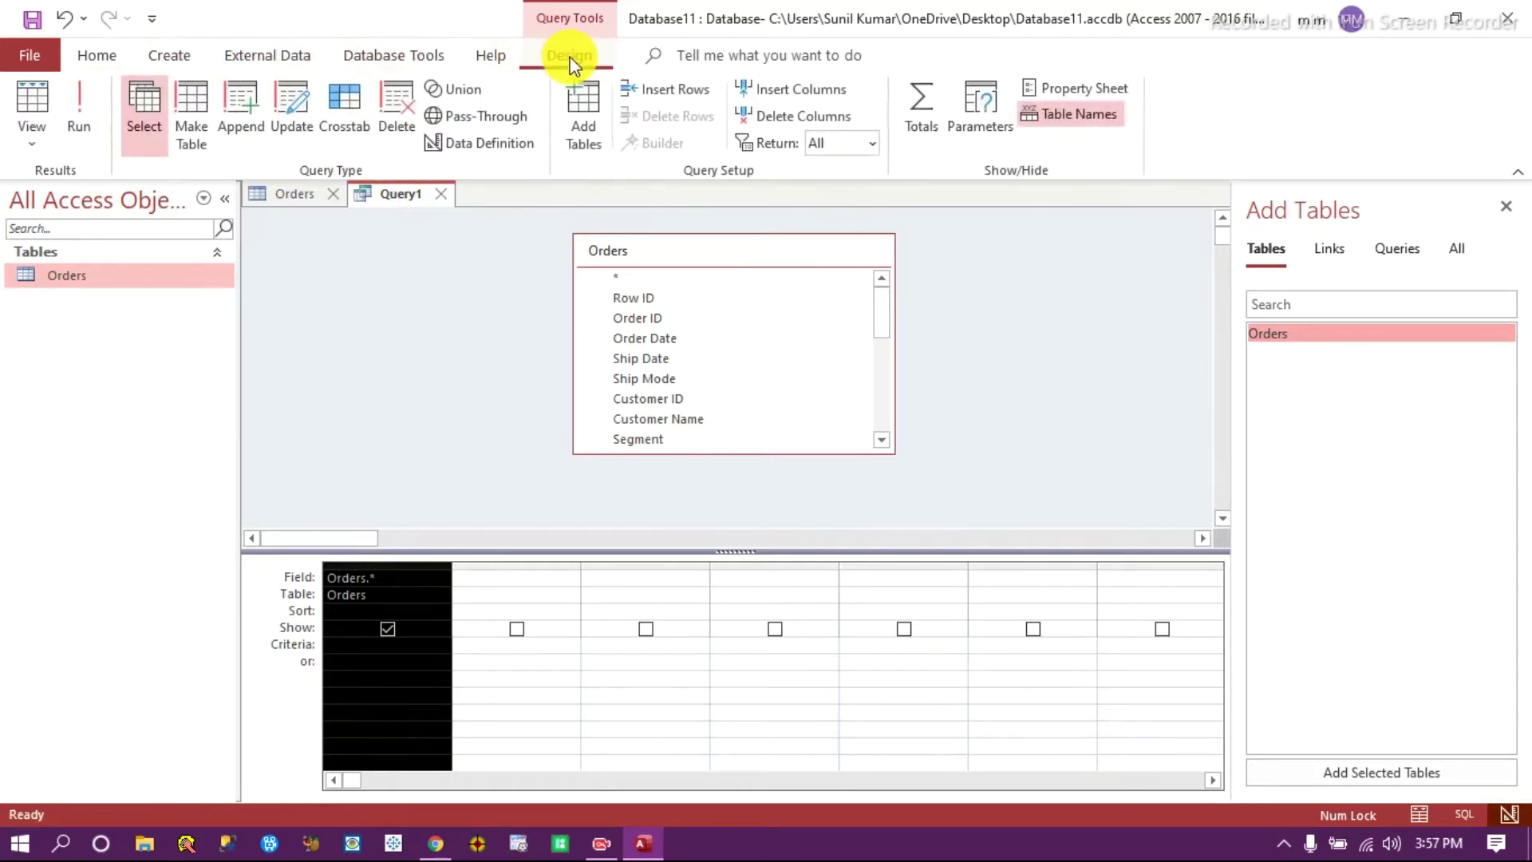
click(780, 120)
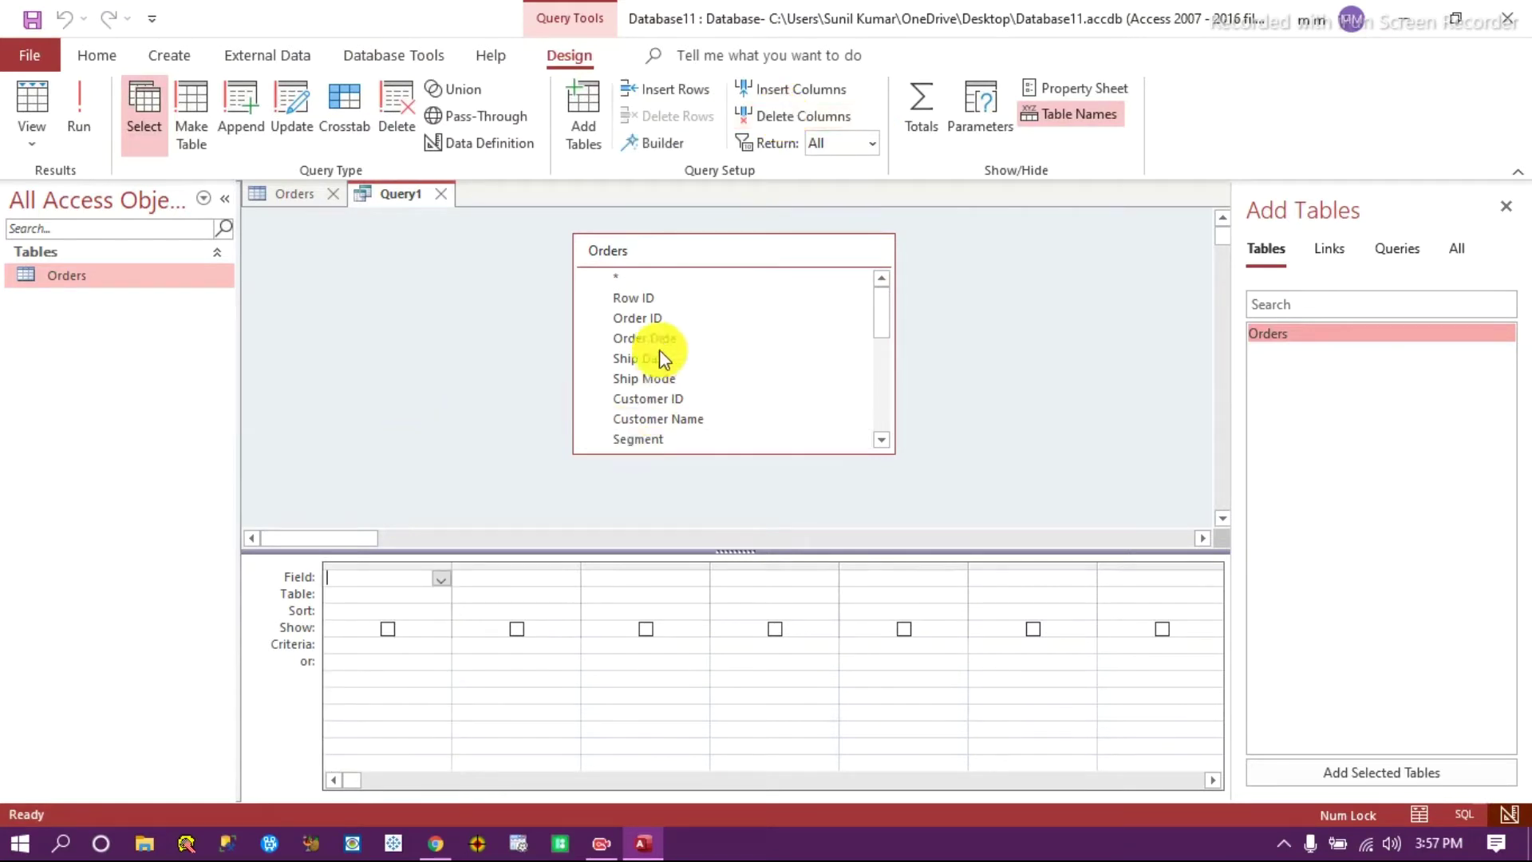
double_click(633, 279)
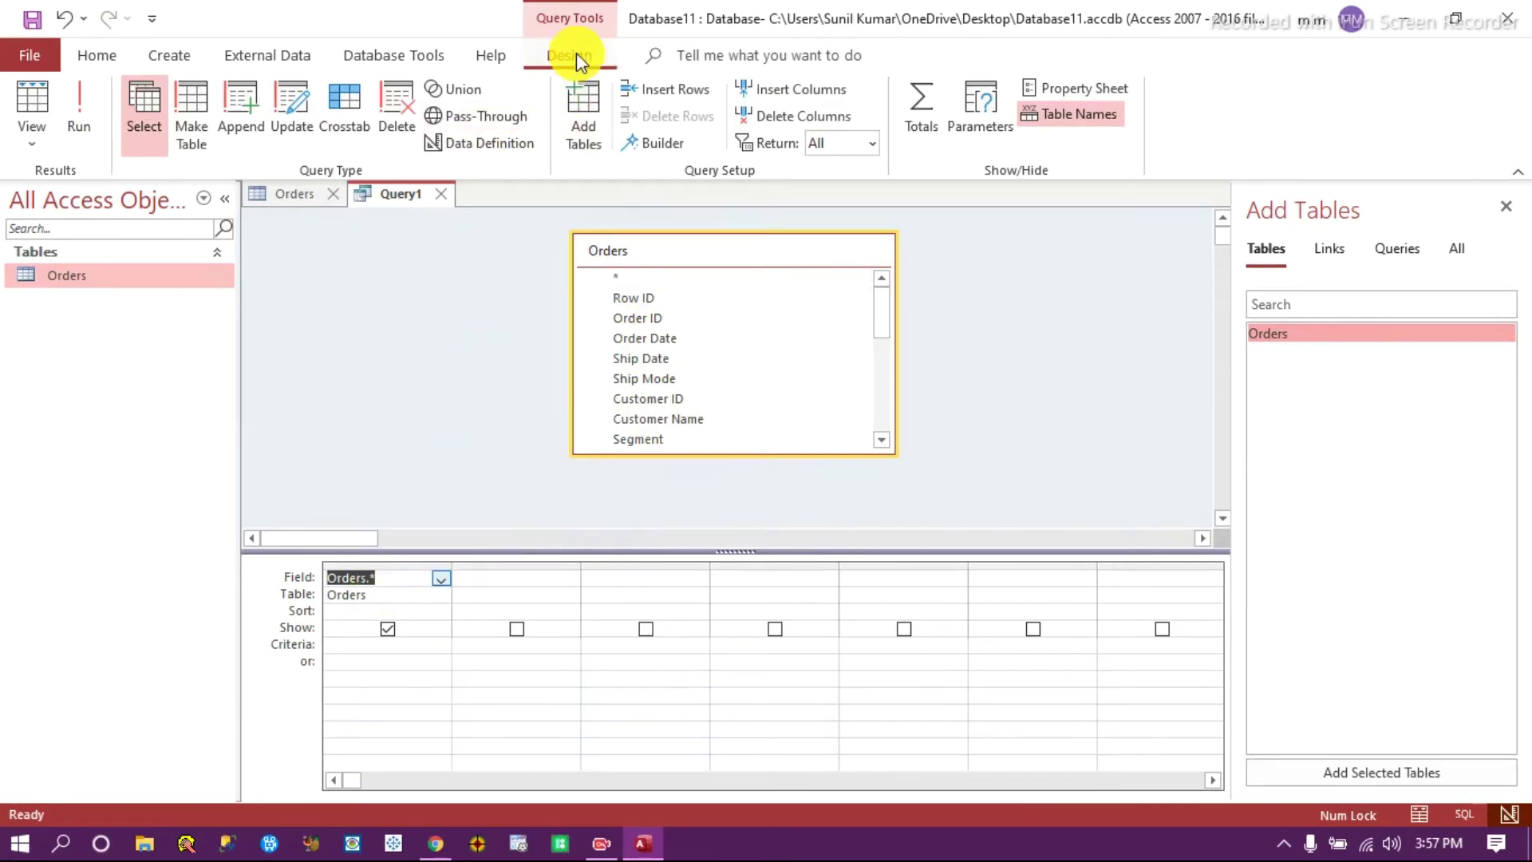
Run the query and look through the records in its datasheet.
click(87, 108)
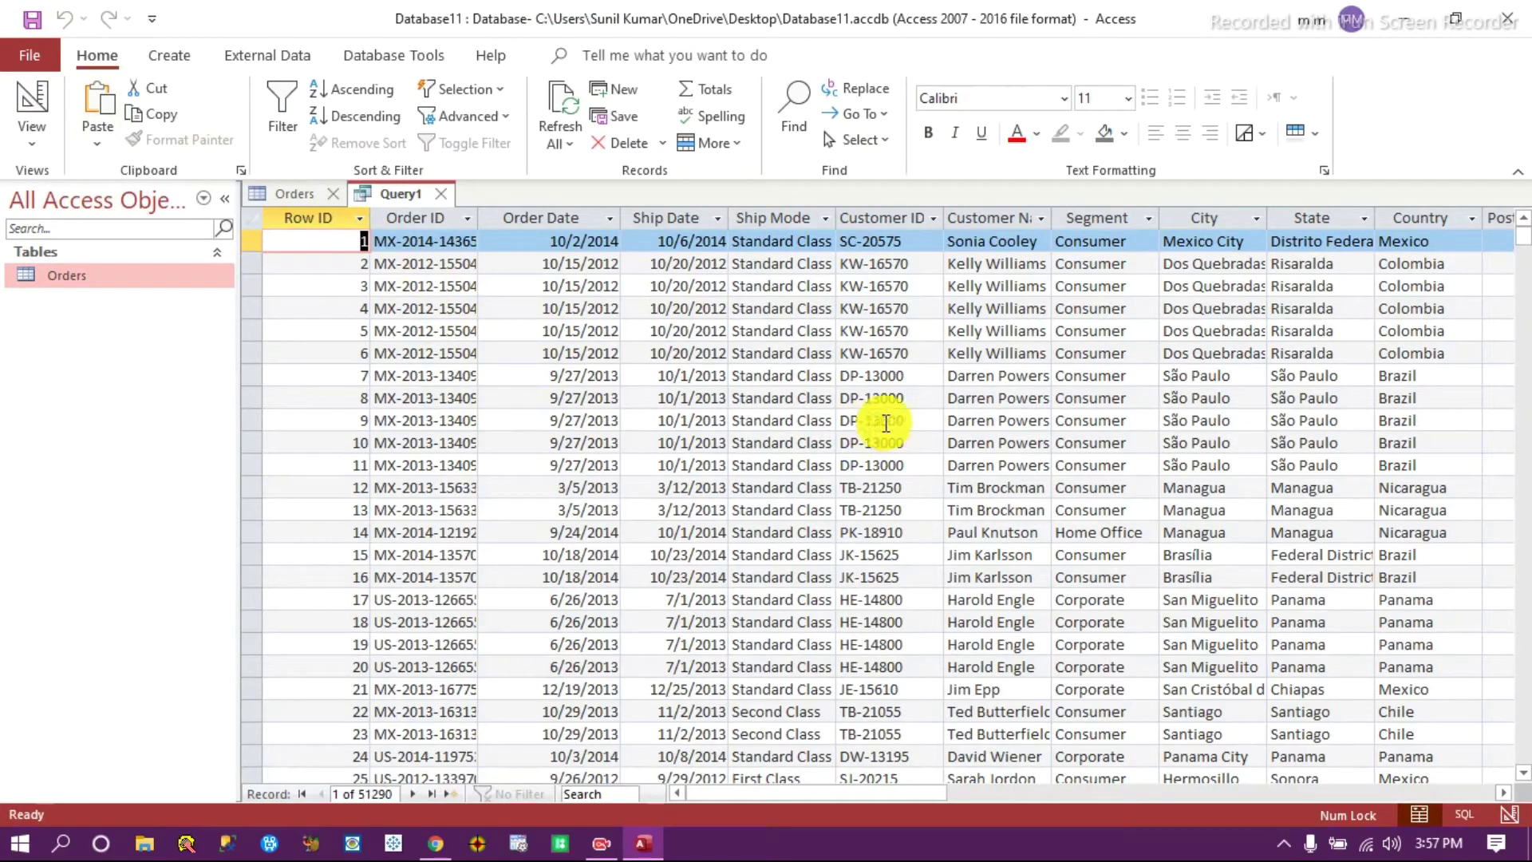
scroll(635, 472, down, 15)
scroll(729, 574, up, 15)
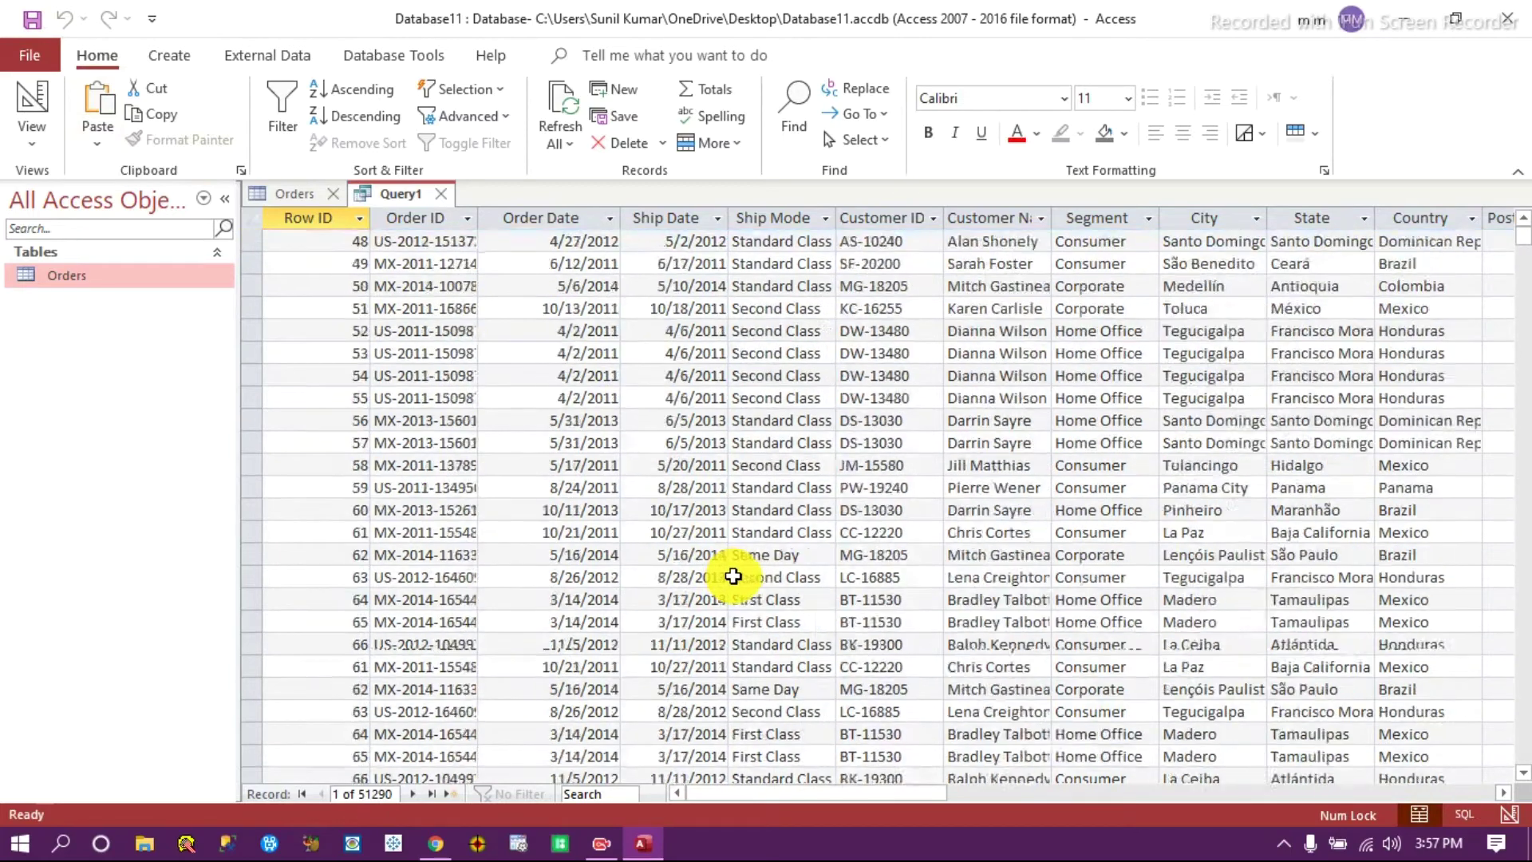
Save the query as BasicQ and close both the query and the Orders table.
right_click(405, 200)
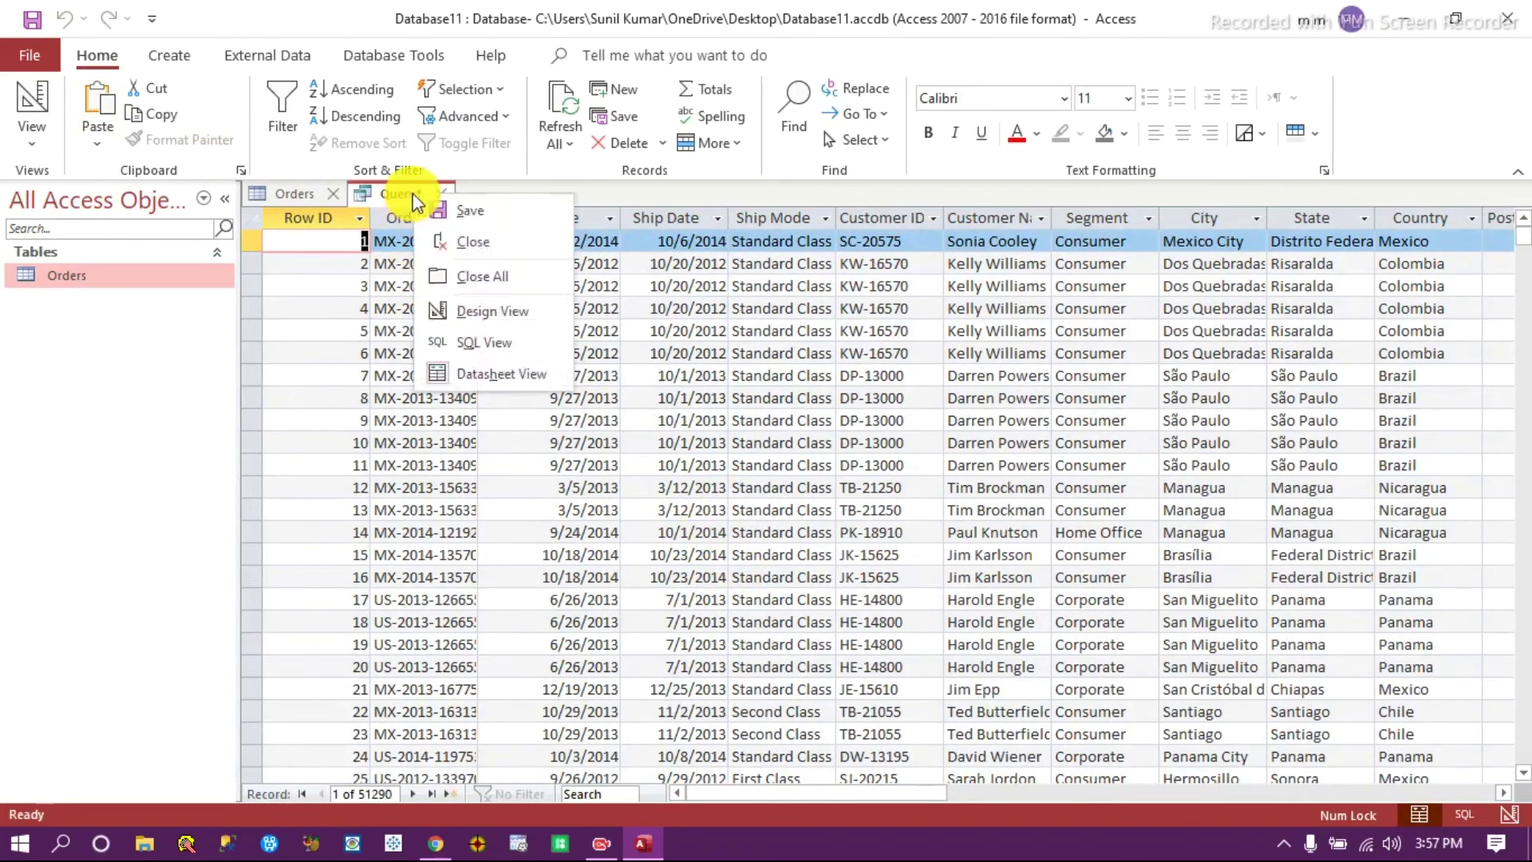
click(477, 211)
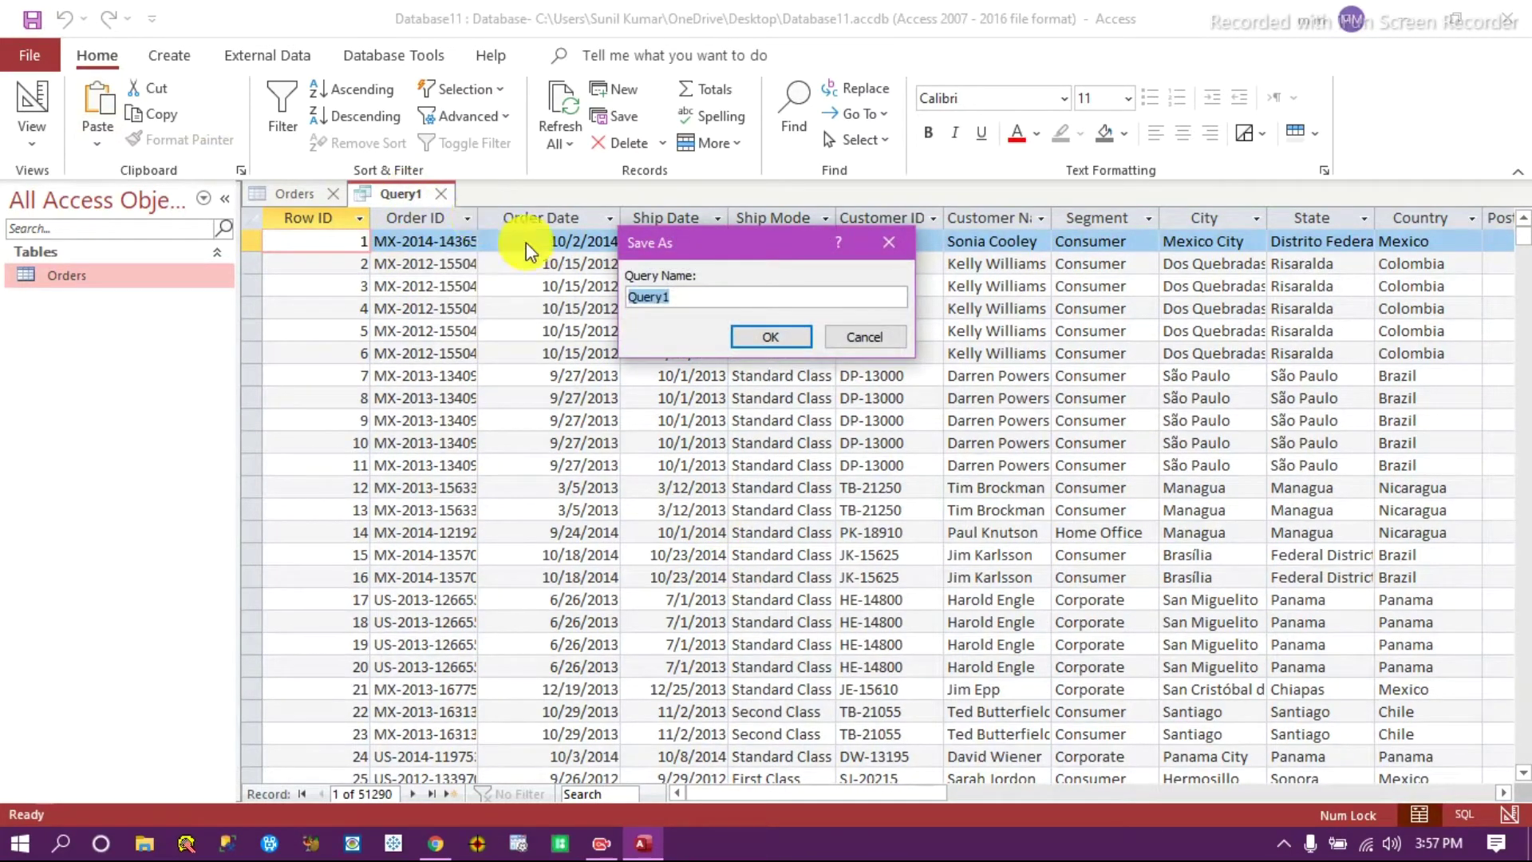
text(B)
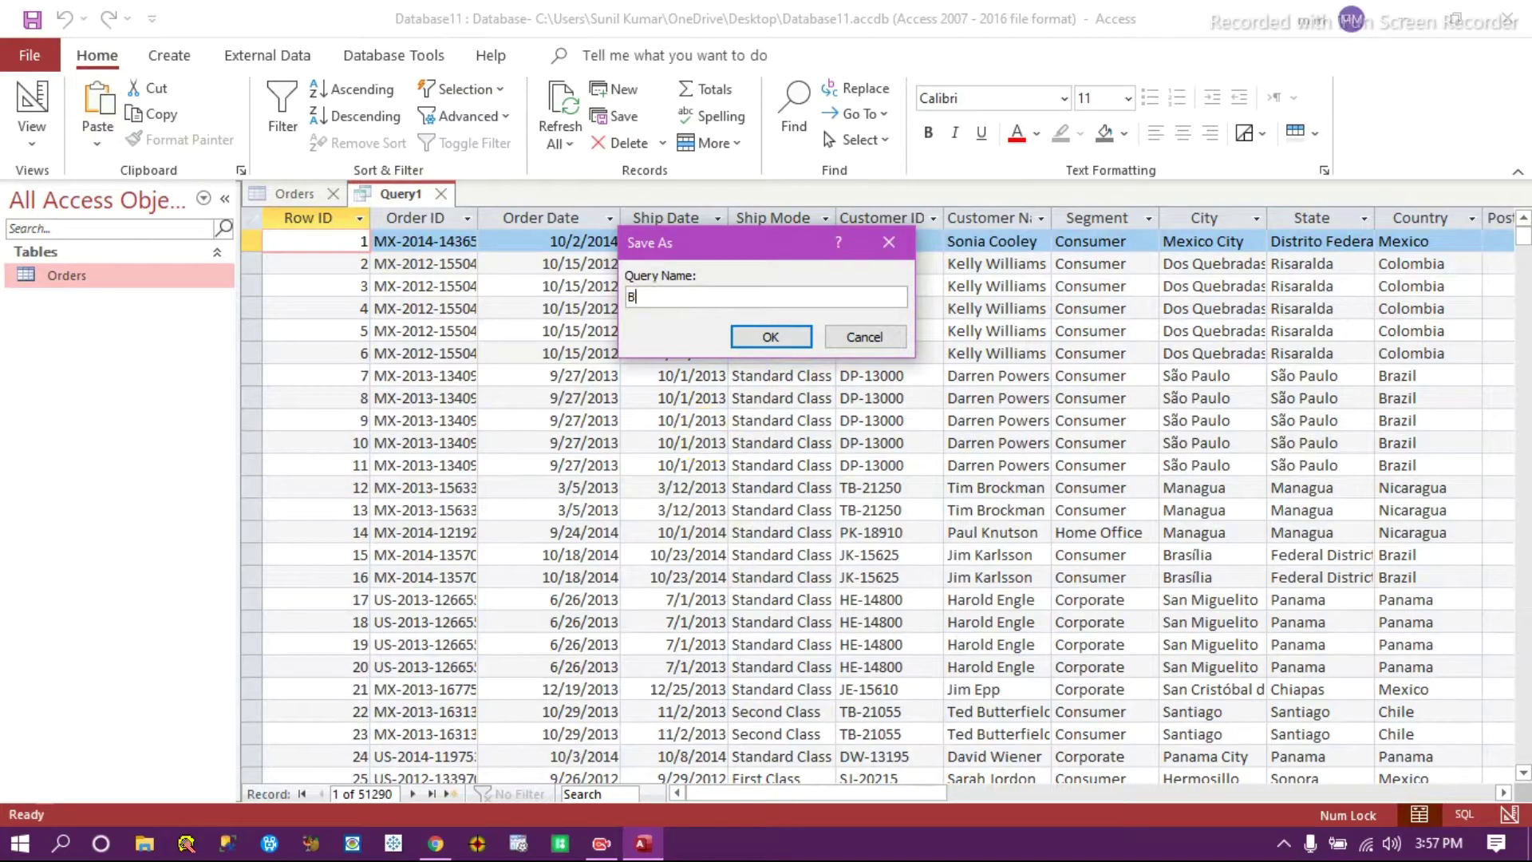
text(asicQ)
click(769, 335)
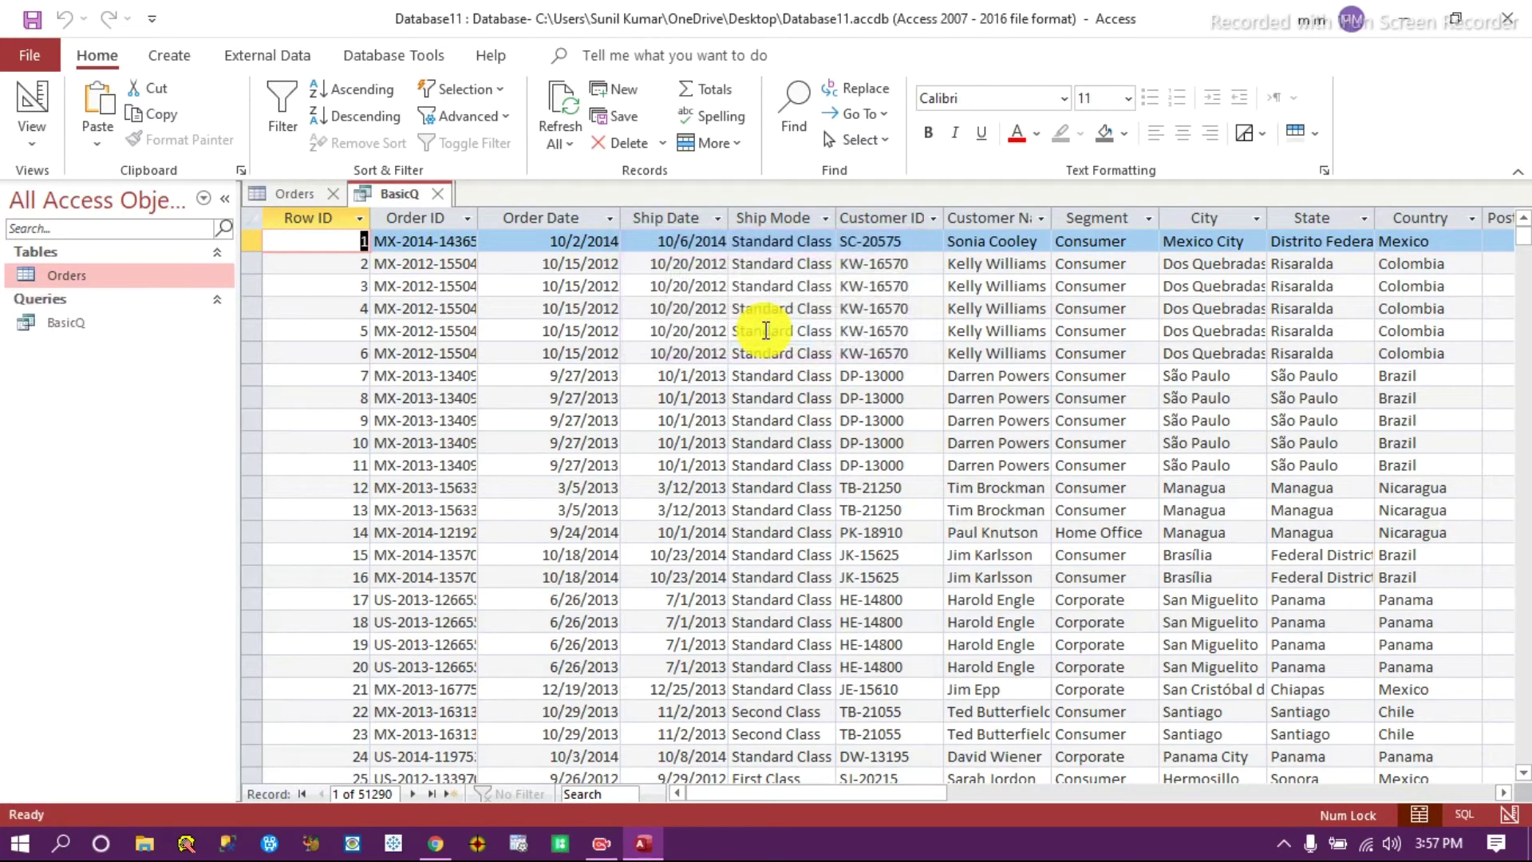
click(437, 193)
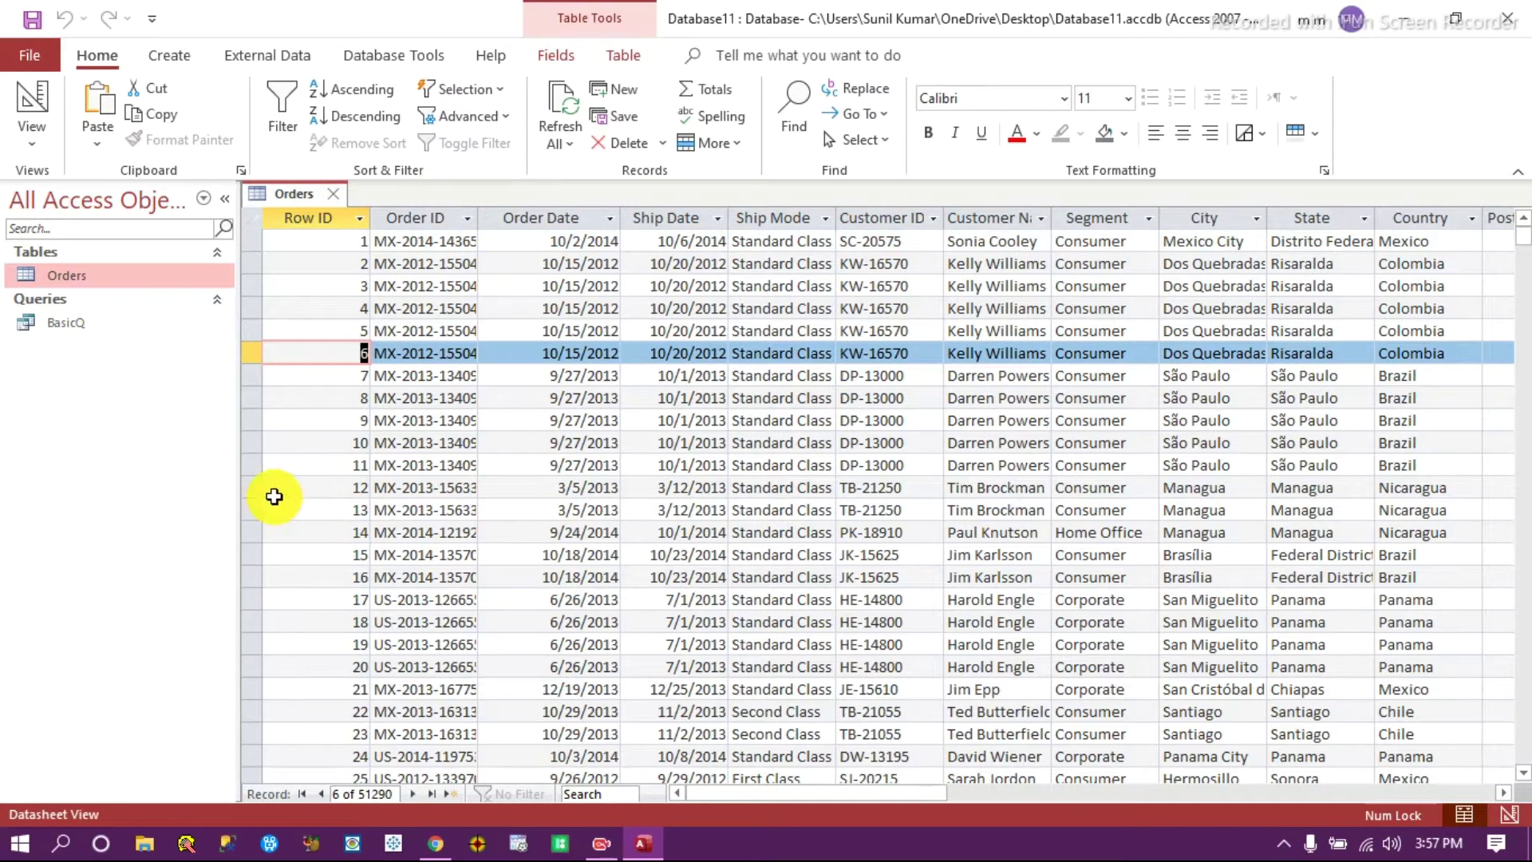
click(333, 193)
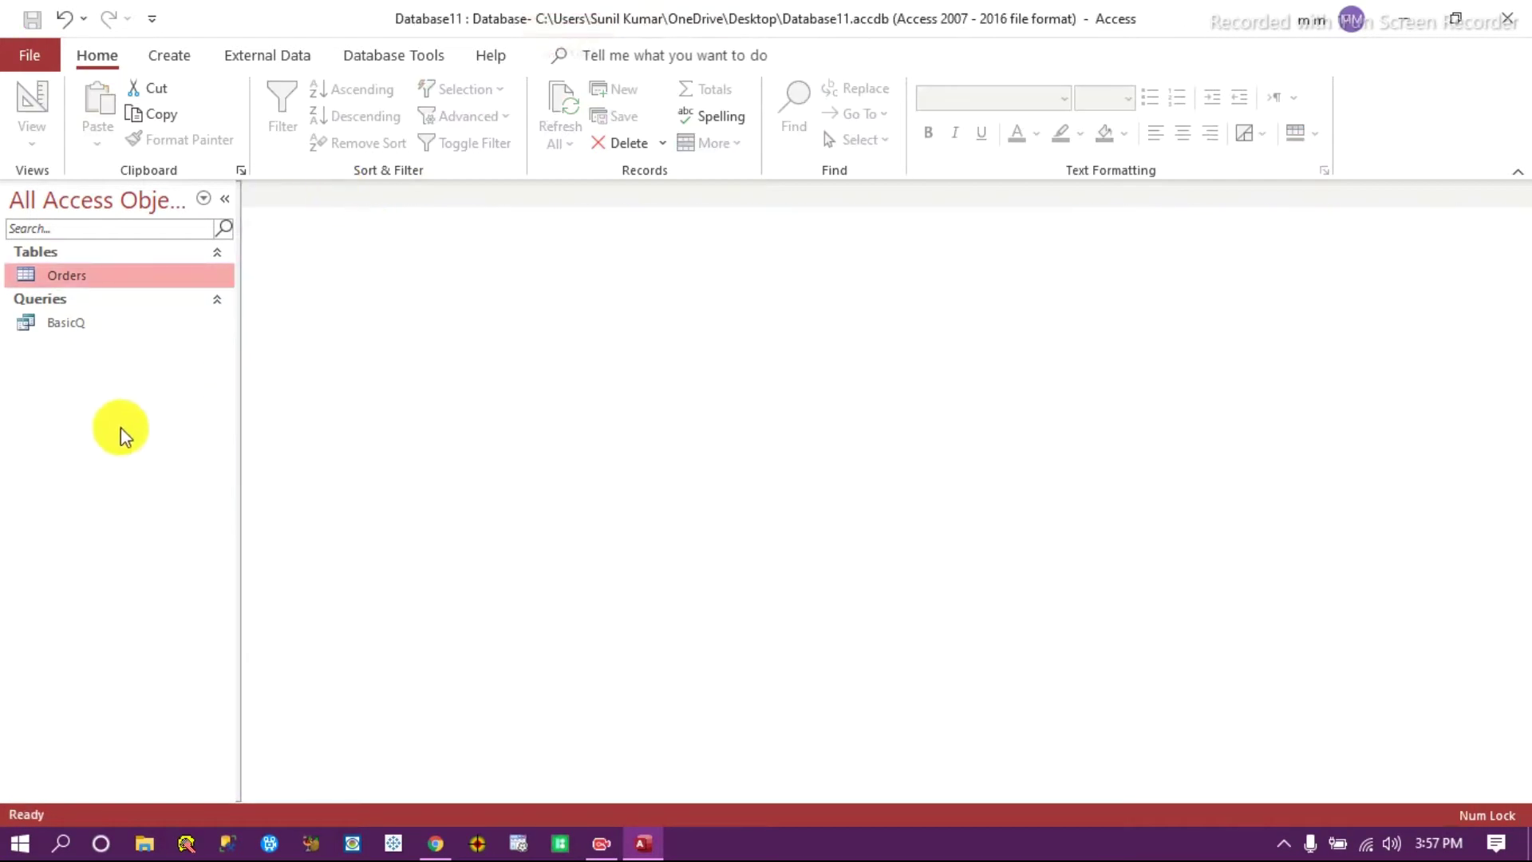
Open the saved BasicQ query from the object list to view its records, and close it.
click(83, 323)
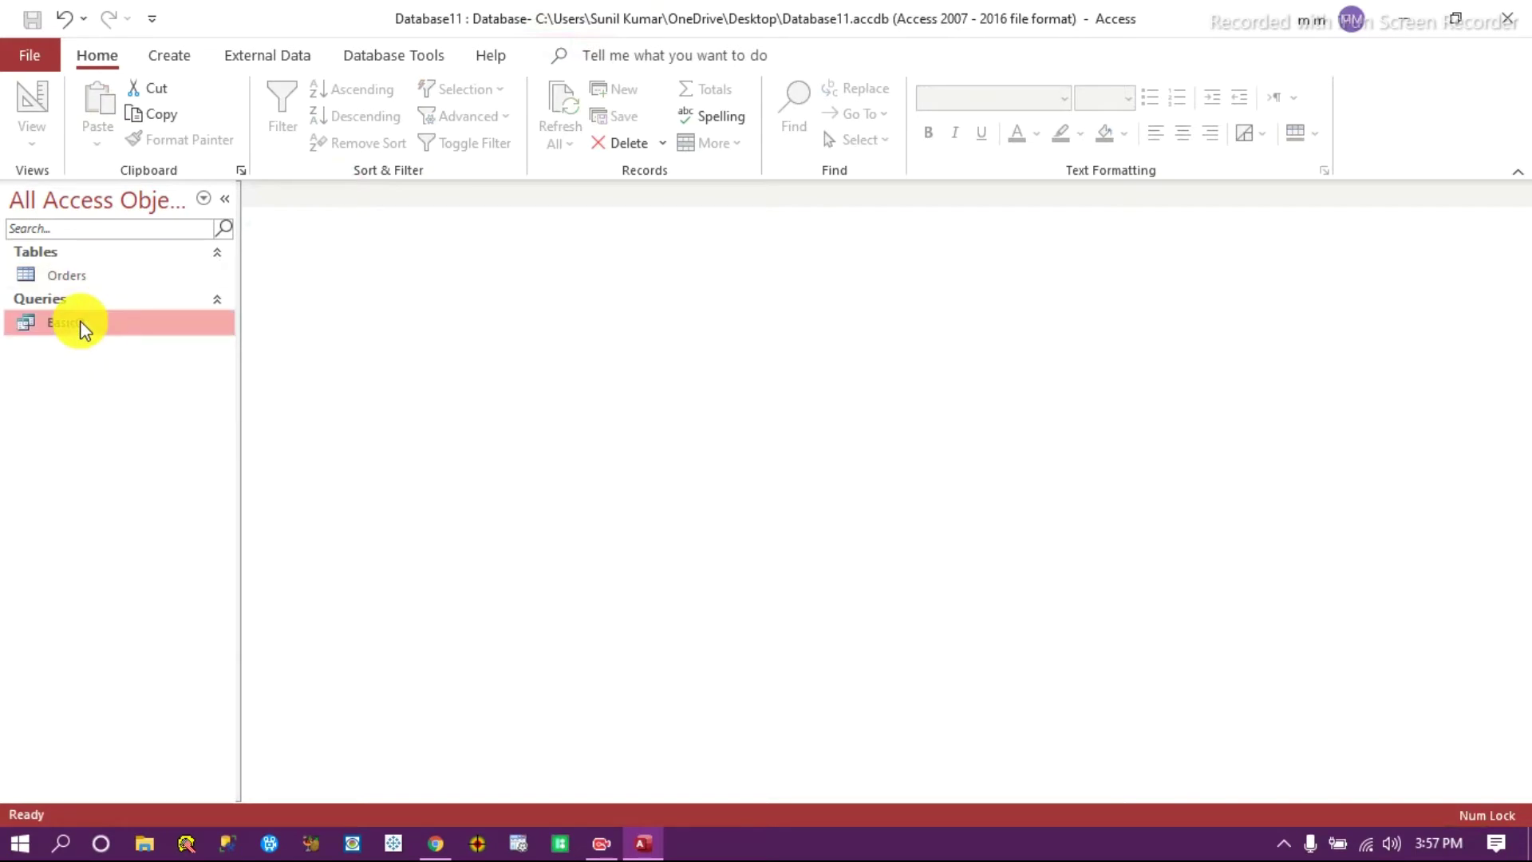
double_click(69, 323)
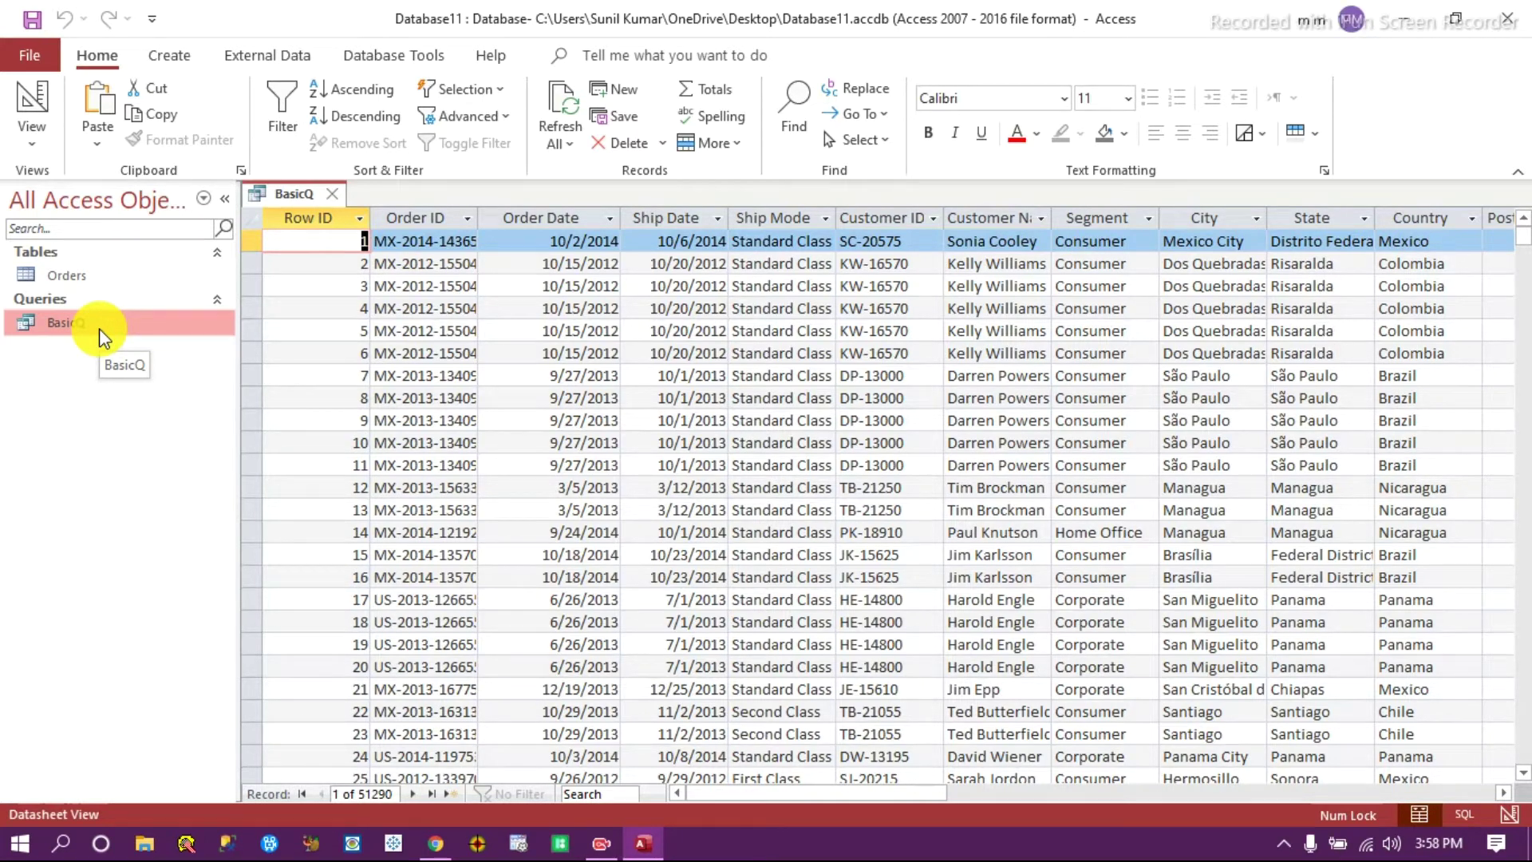
click(332, 194)
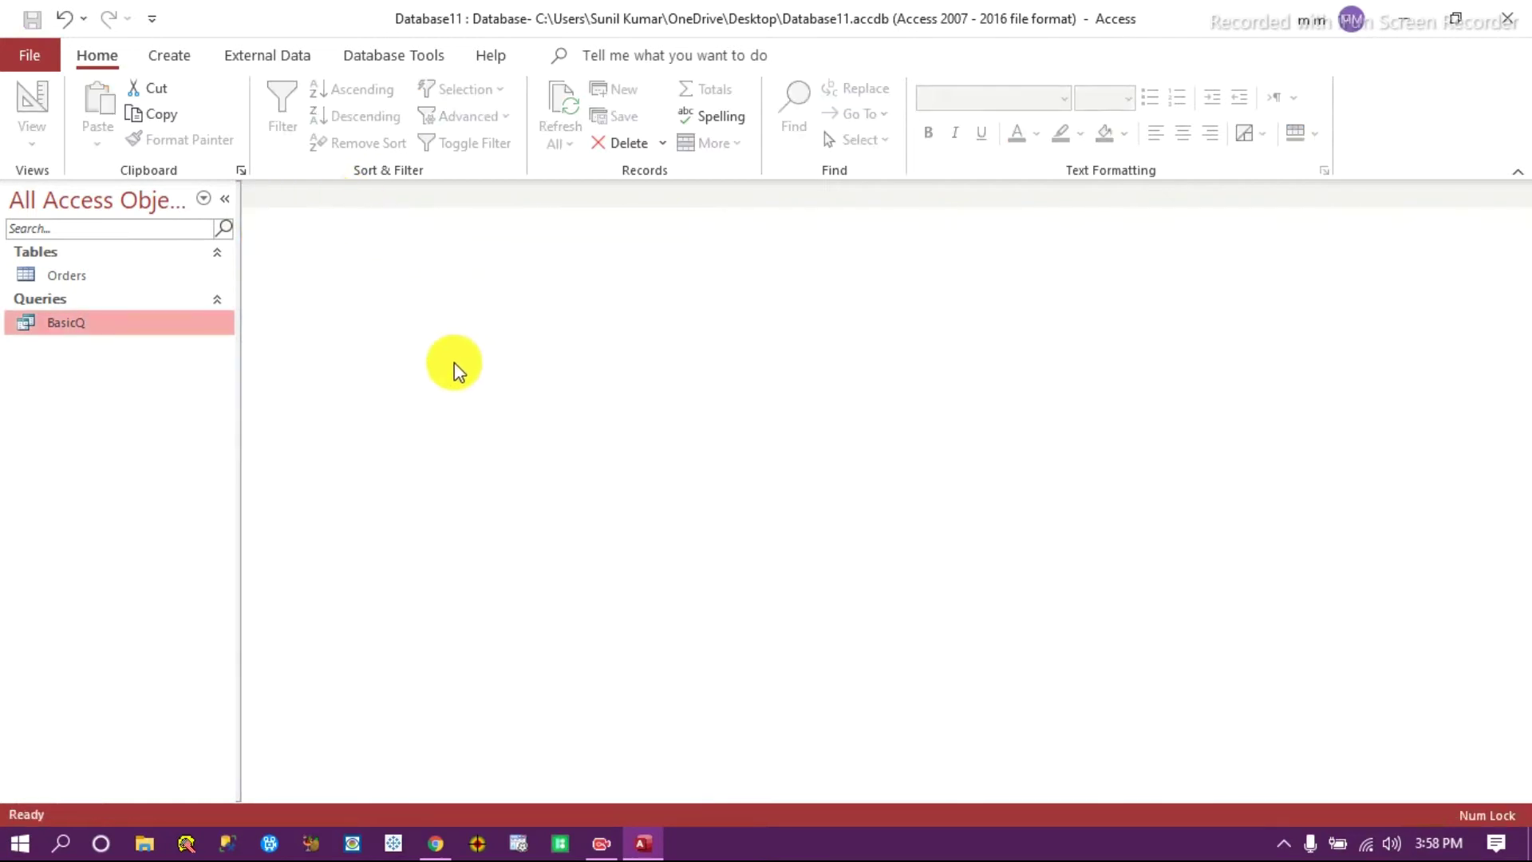
Open BasicQ in Design view and delete the Orders.* column from the query grid.
right_click(99, 322)
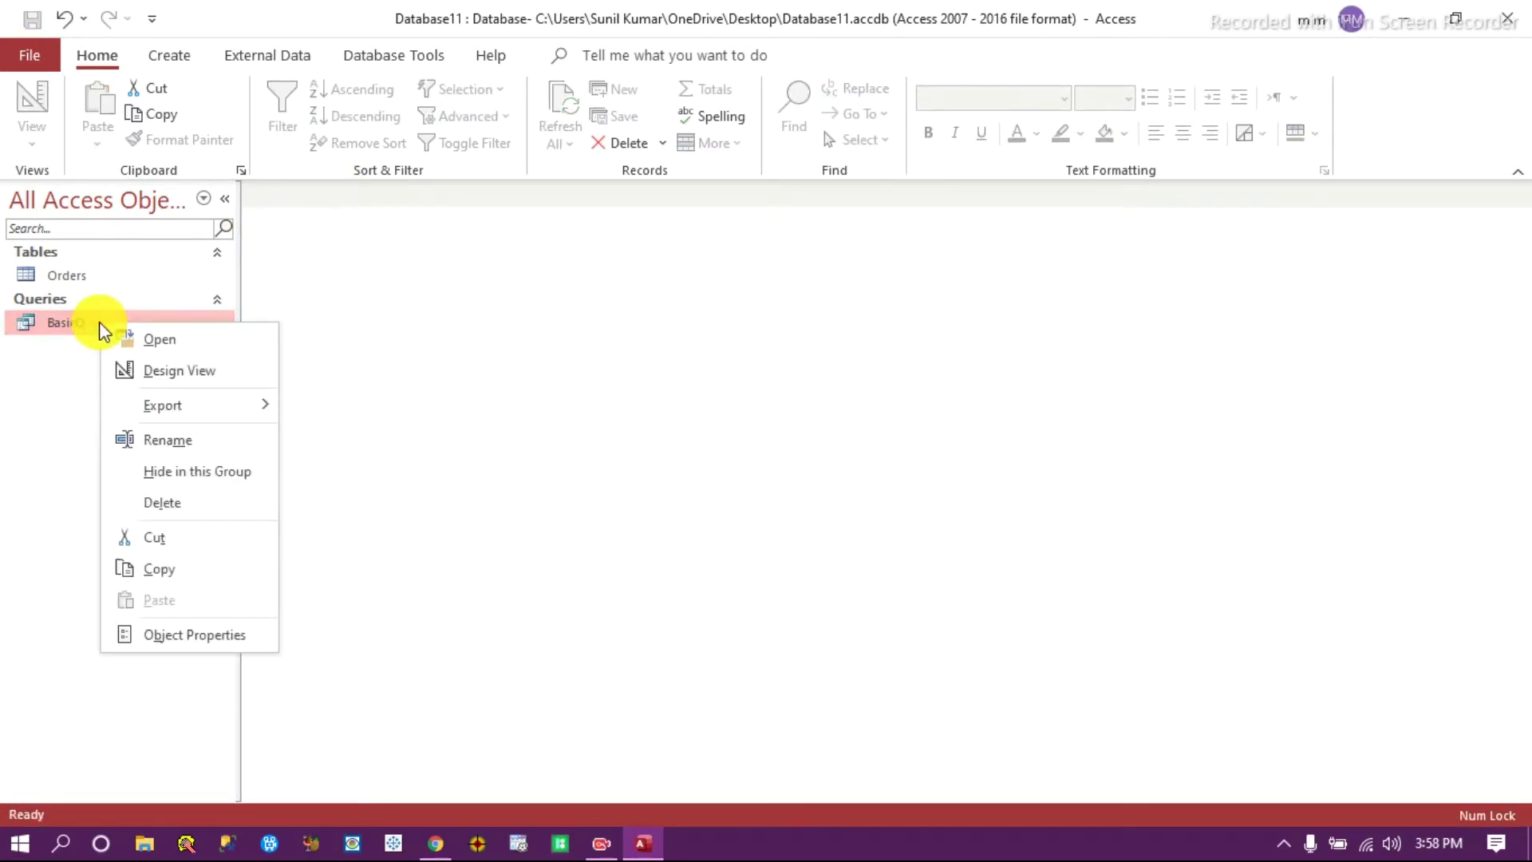
click(190, 368)
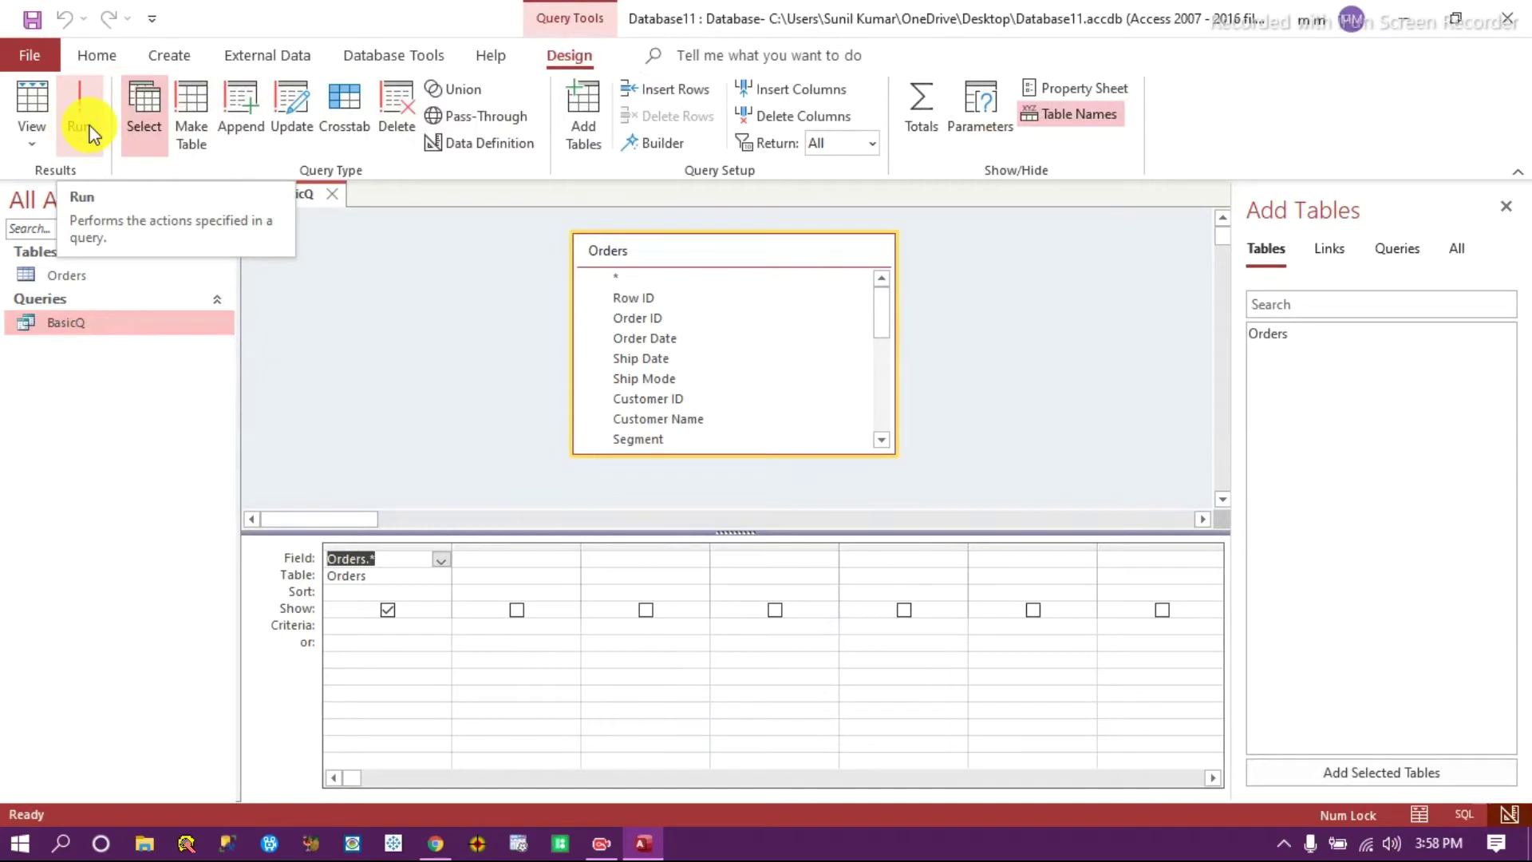
click(394, 546)
key(Delete)
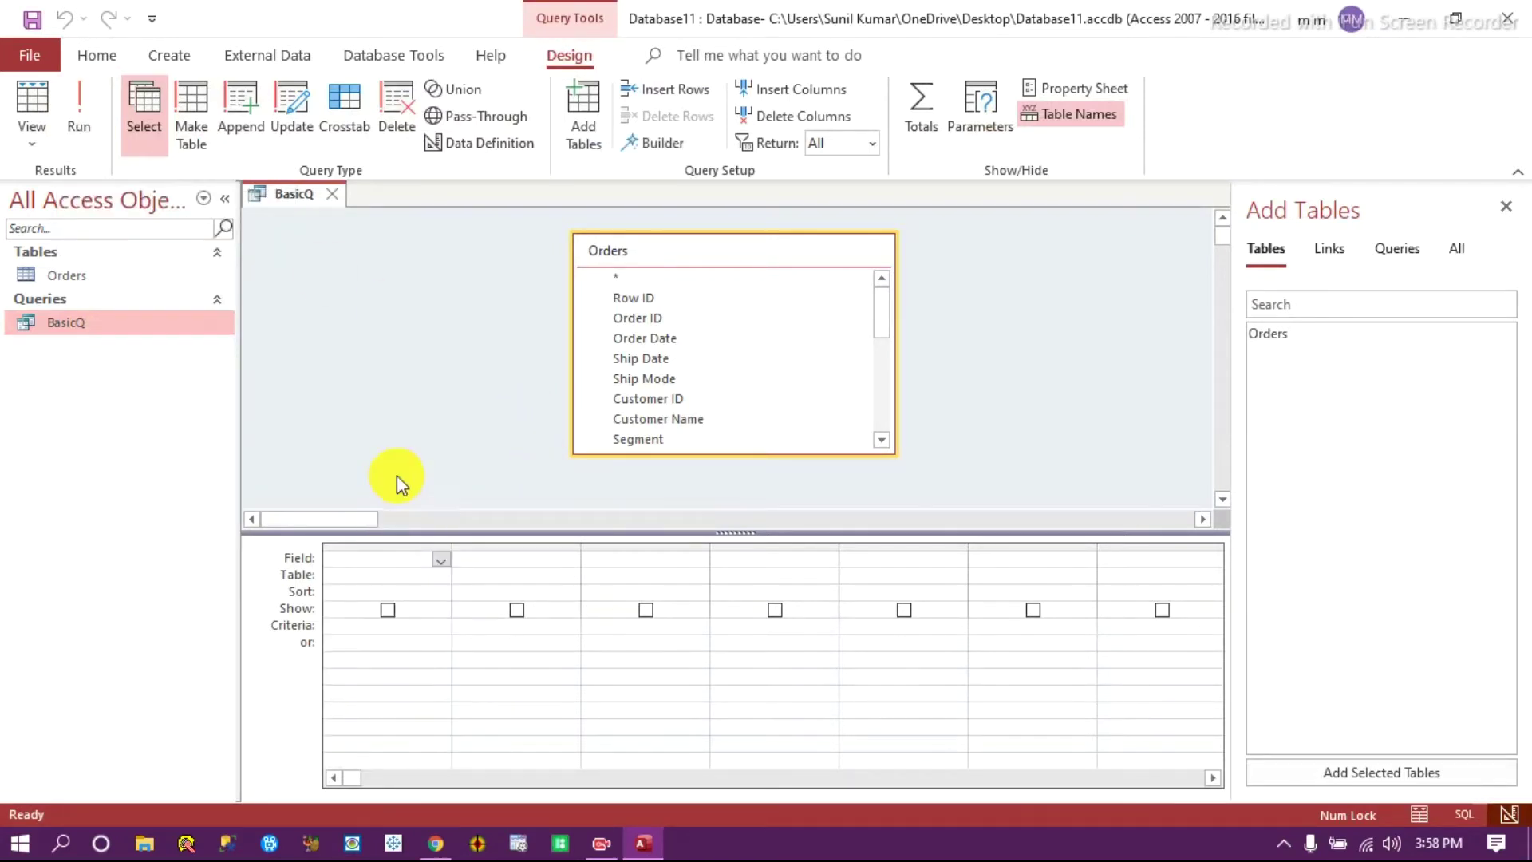
Add every individual Orders field from Row ID through Order Priority to the query grid, starting in the first column.
click(653, 299)
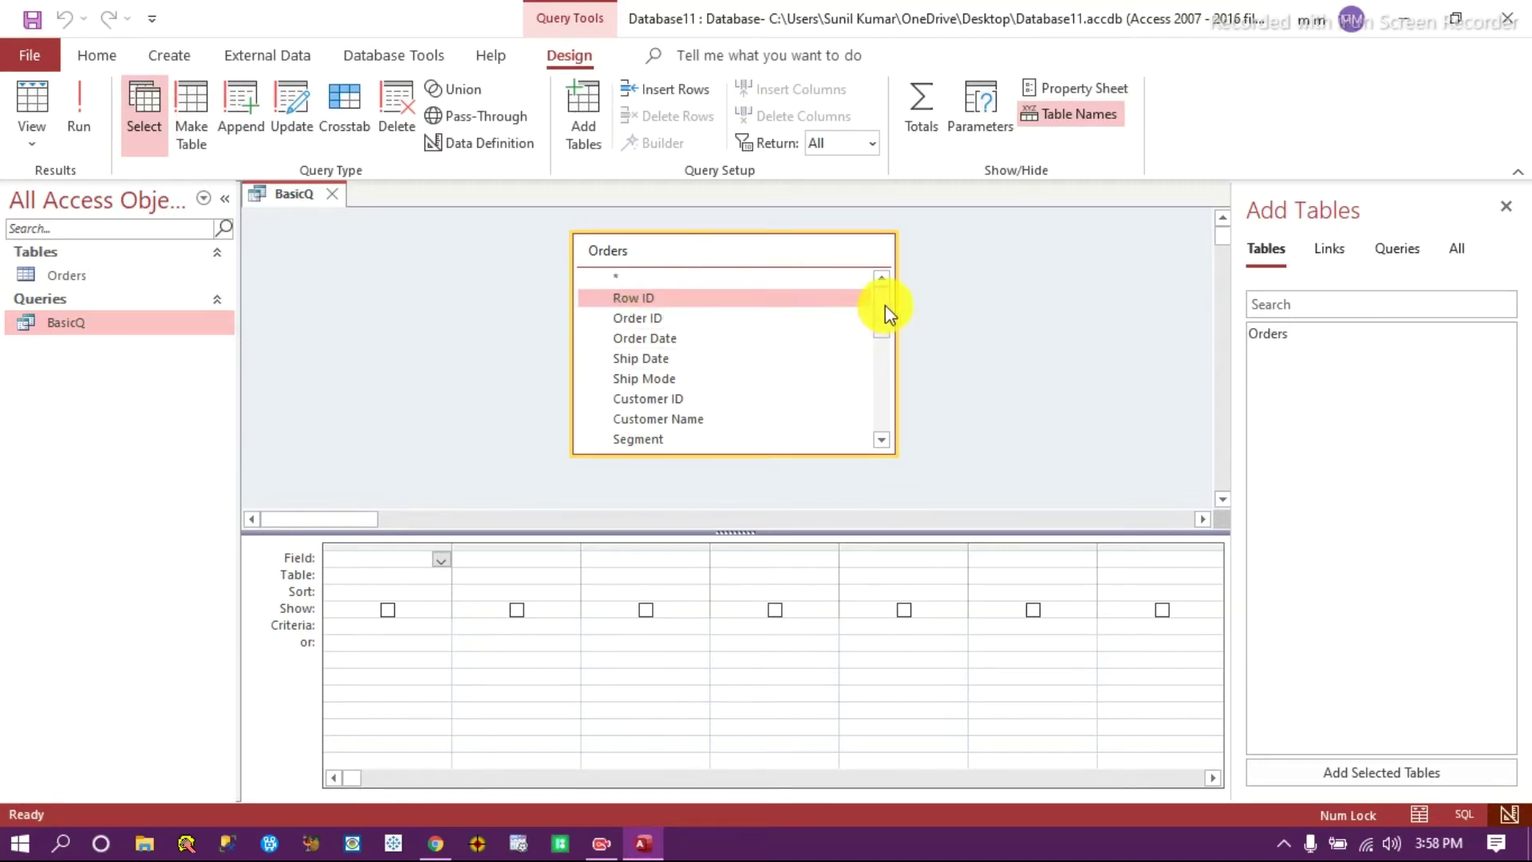
drag(883, 307, 888, 417)
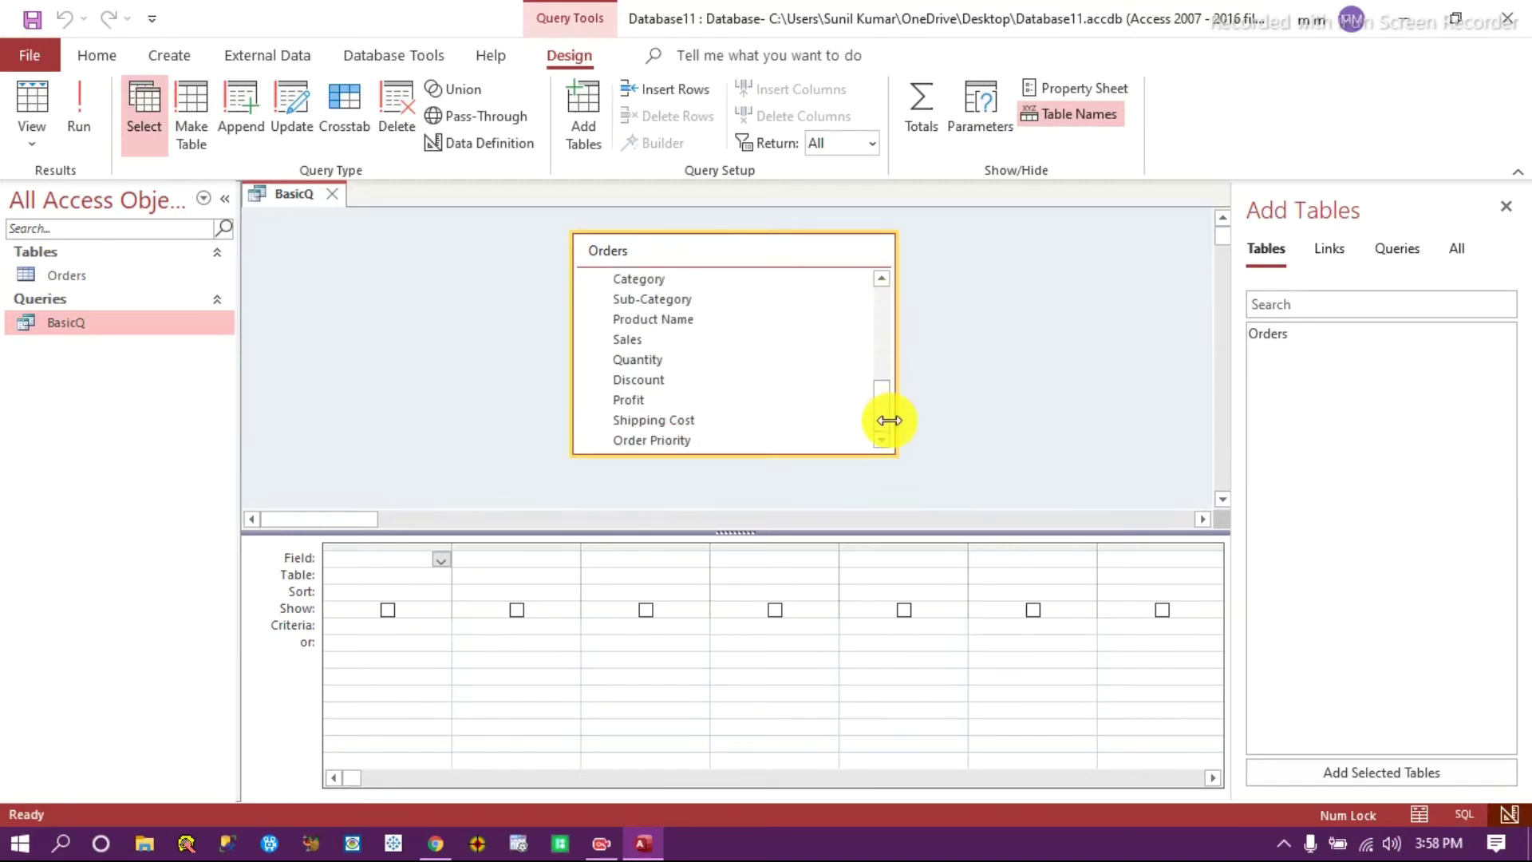
shift+click(656, 443)
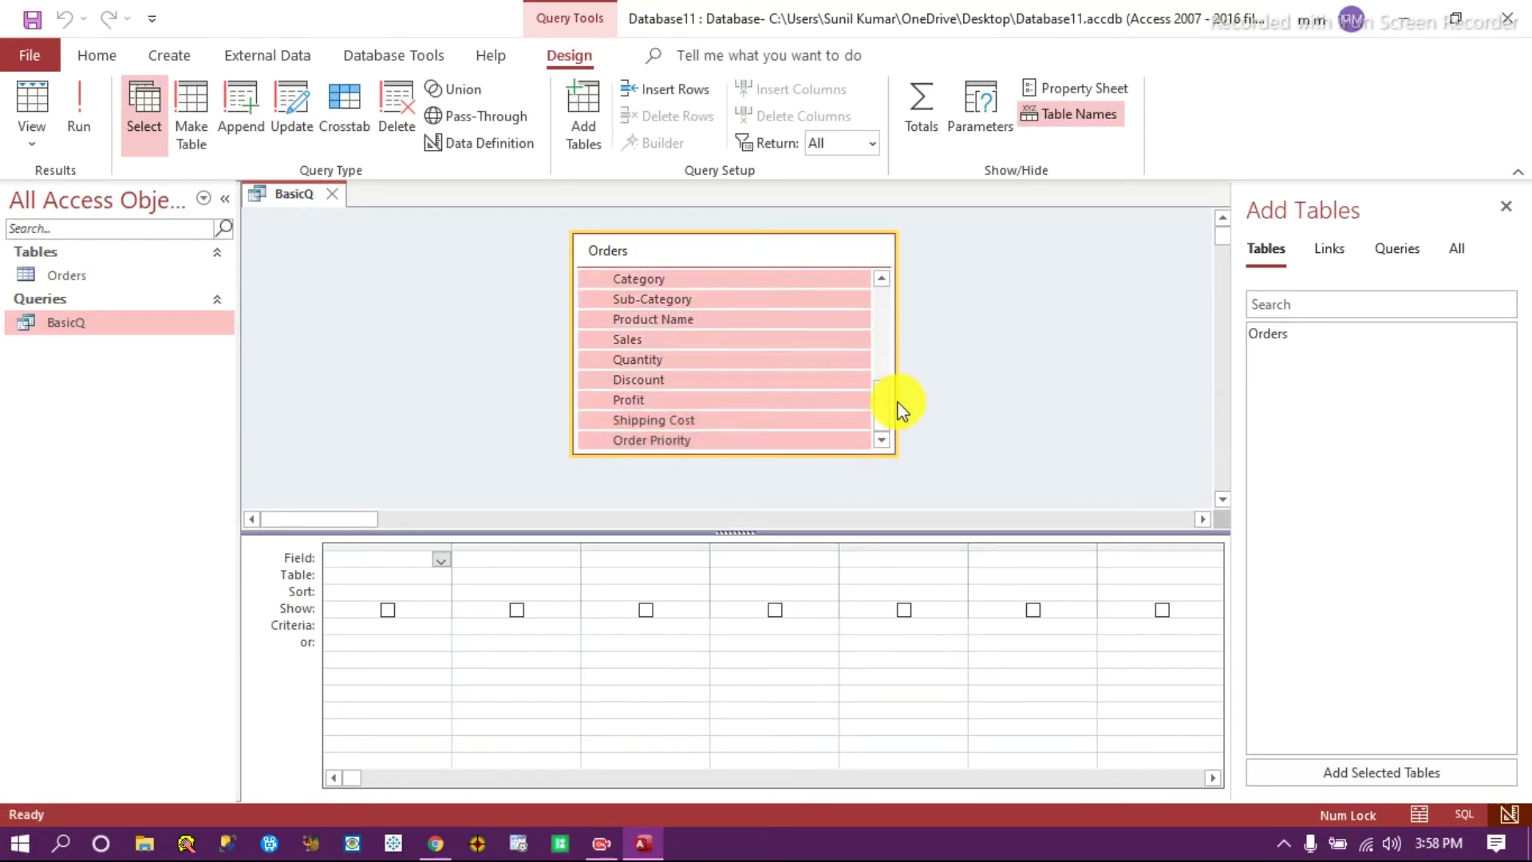
drag(888, 415, 884, 284)
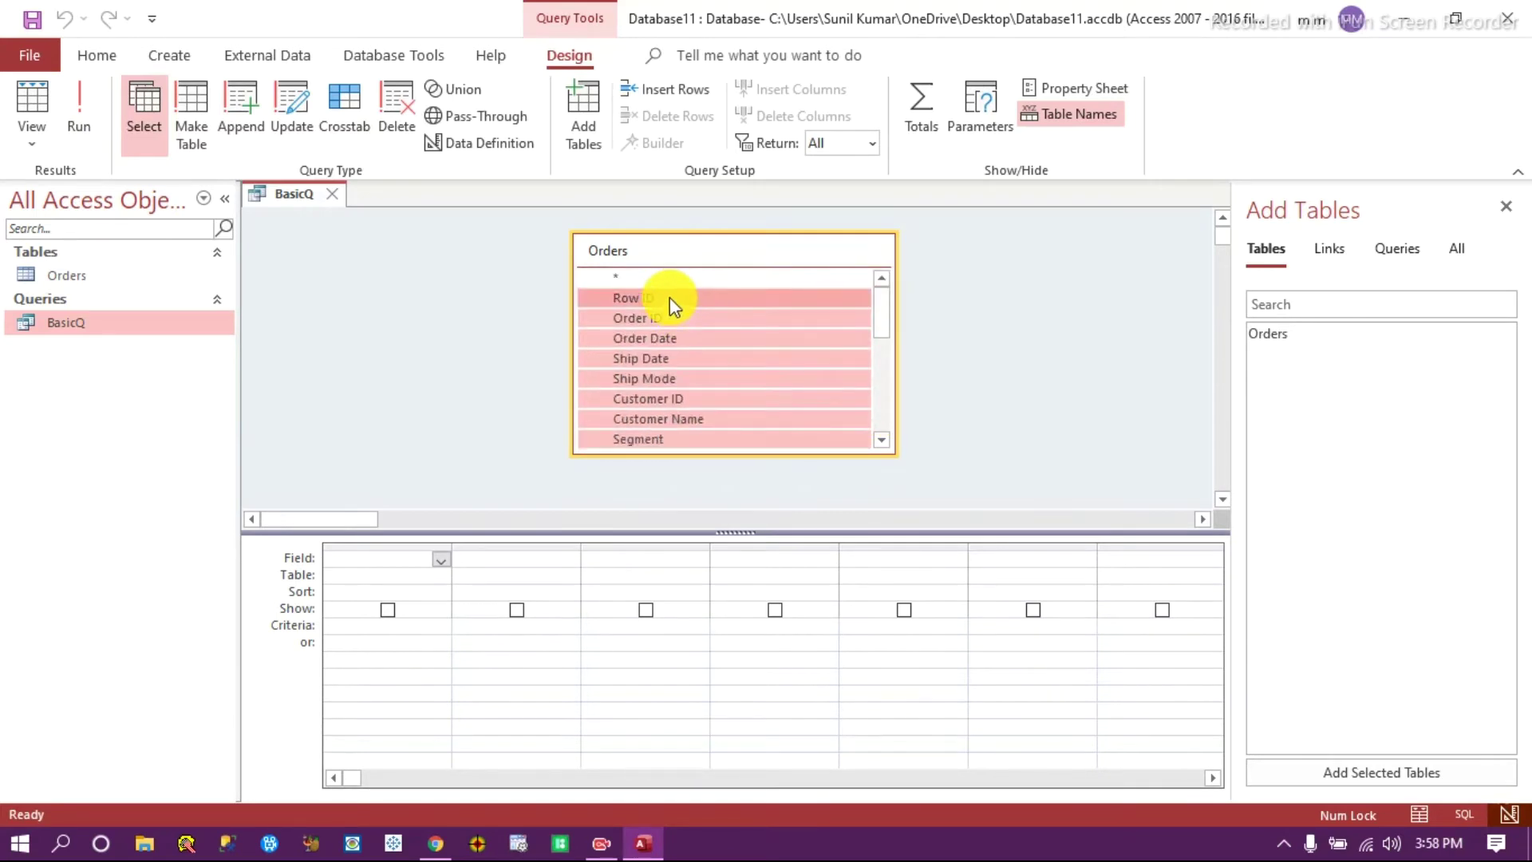
drag(668, 297, 395, 564)
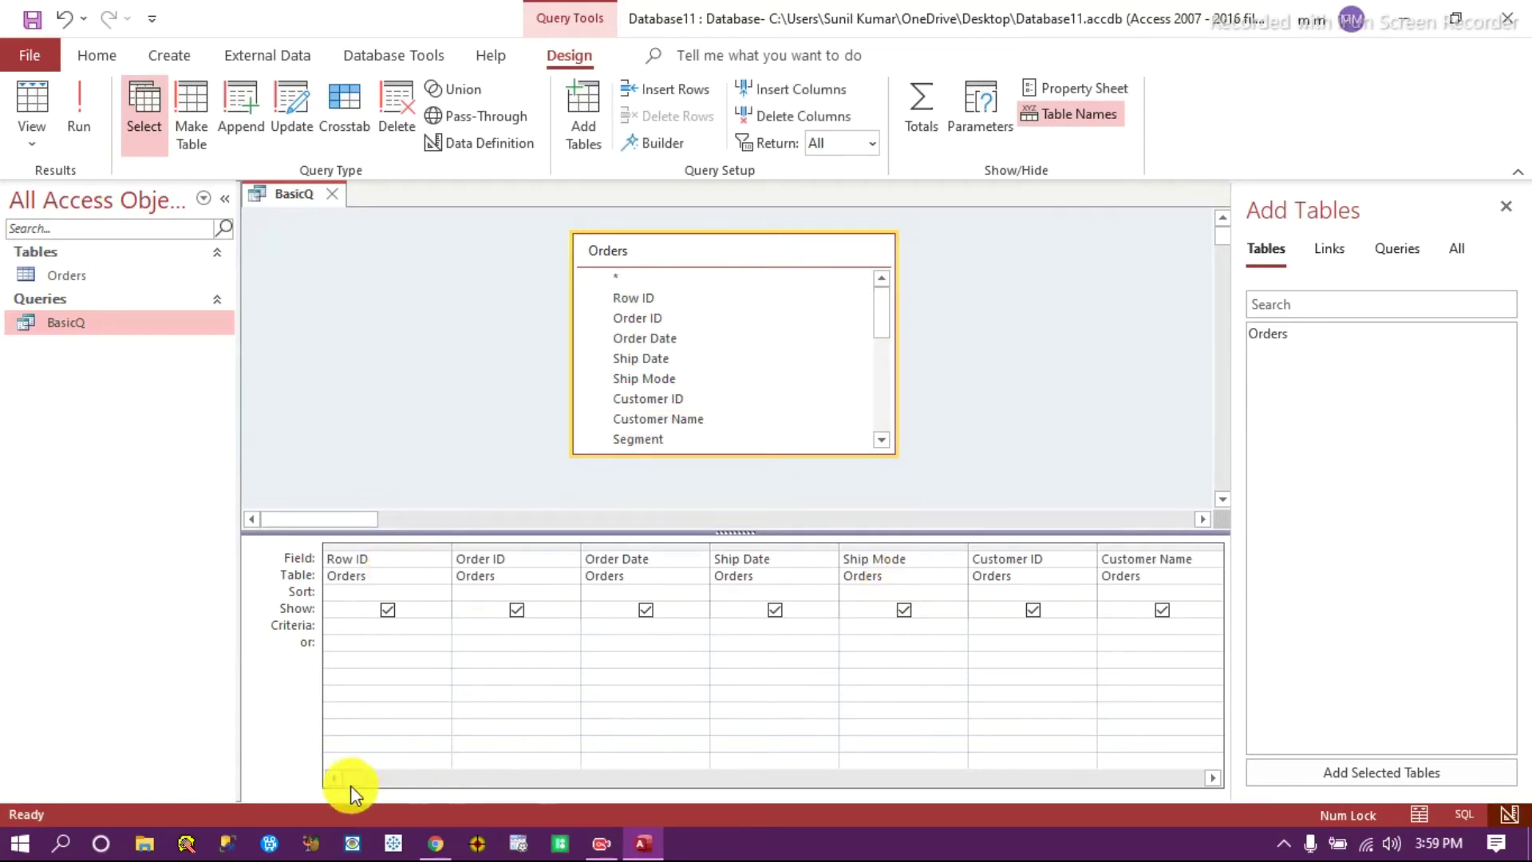
Run BasicQ with its individual field columns and look through the resulting records.
click(79, 112)
scroll(445, 472, down, 5)
scroll(468, 519, up, 5)
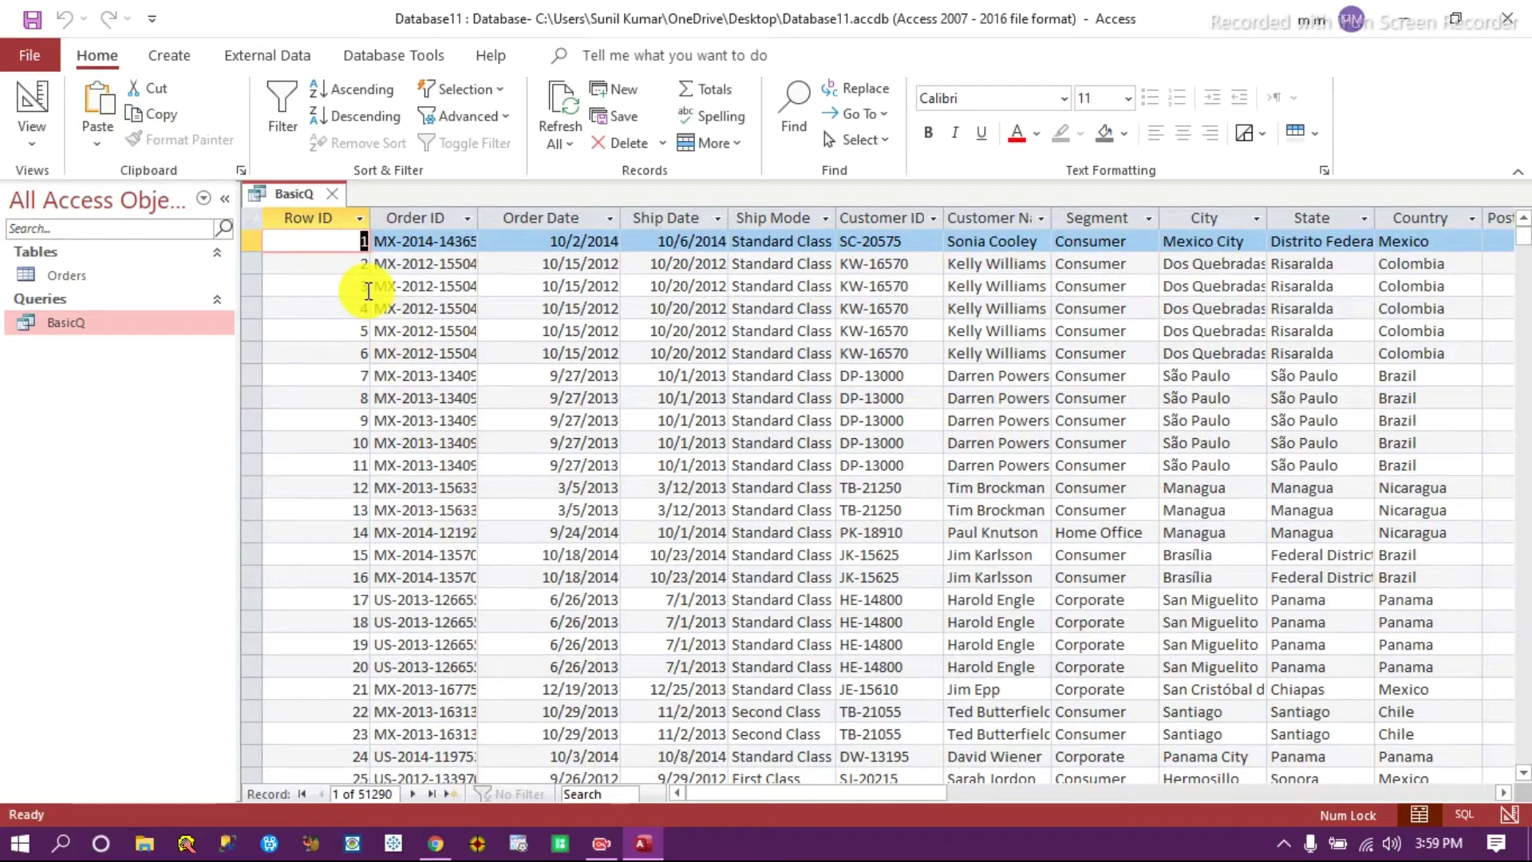
Check the views available for BasicQ and return the query to Design view.
right_click(308, 195)
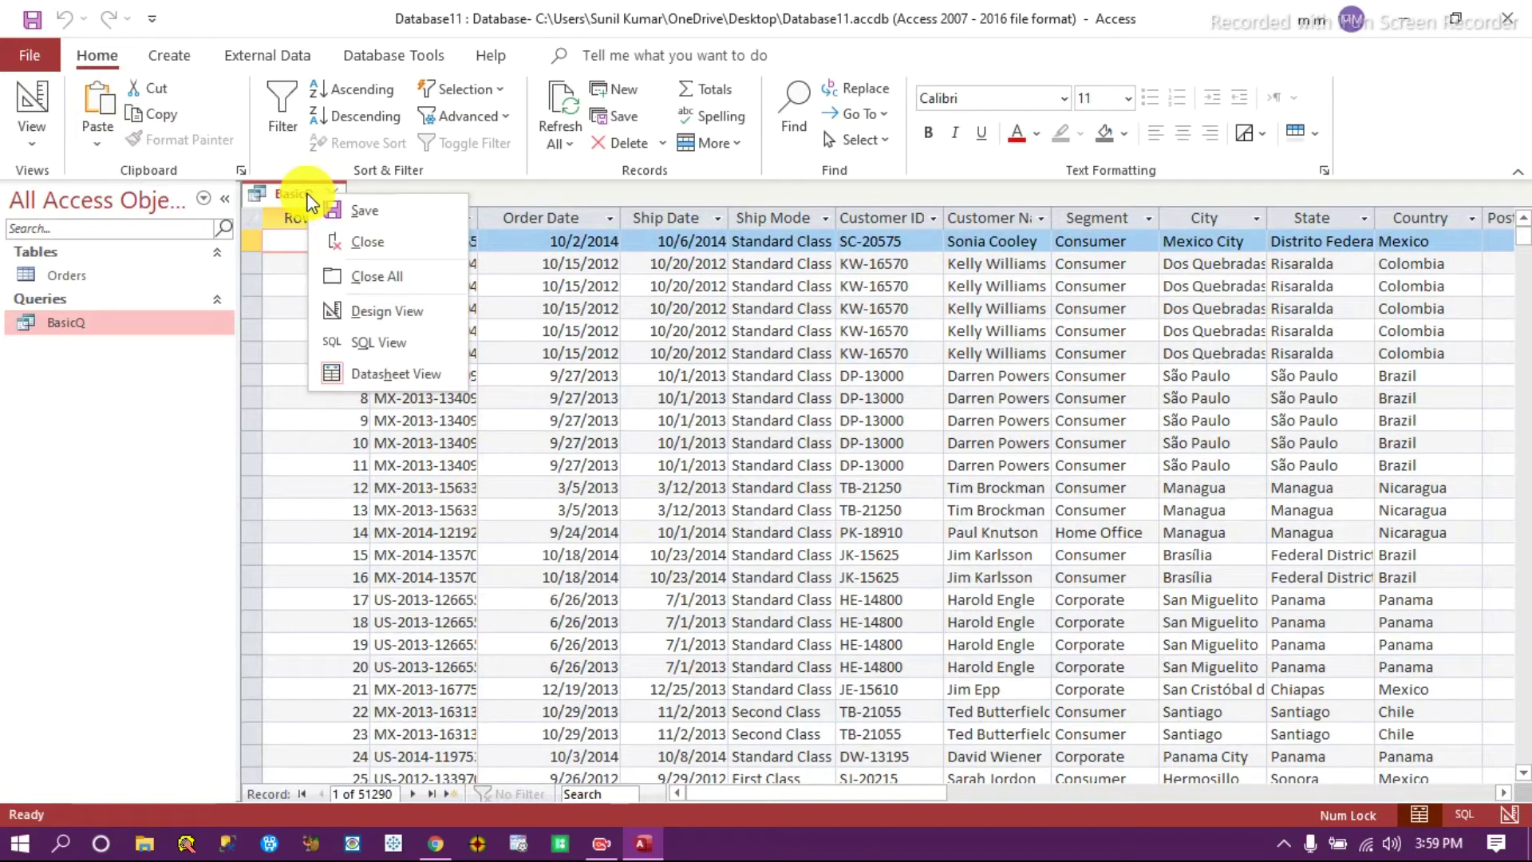
click(232, 431)
click(32, 144)
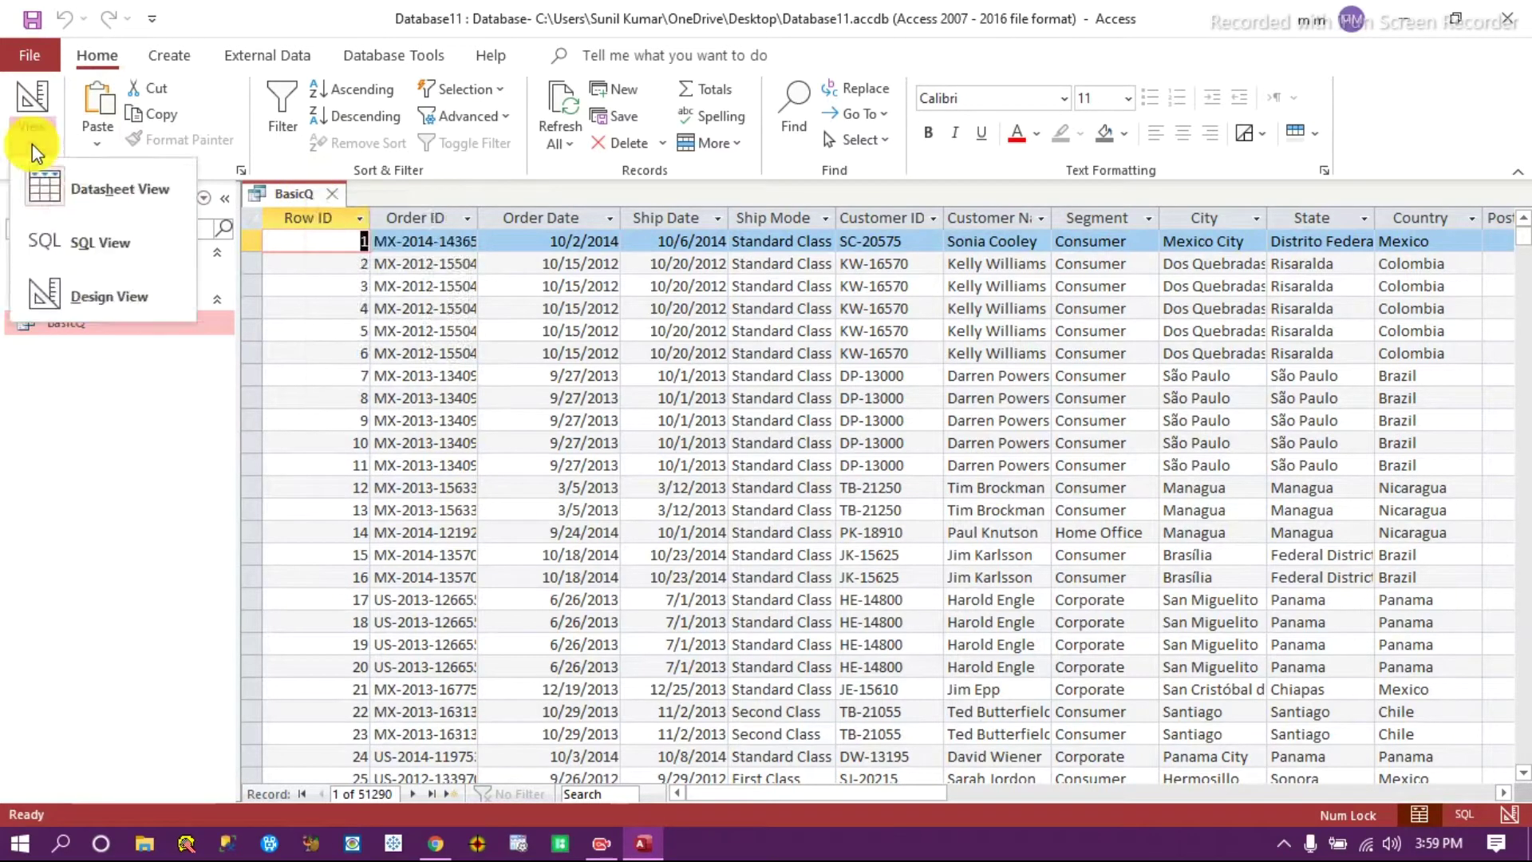
click(73, 524)
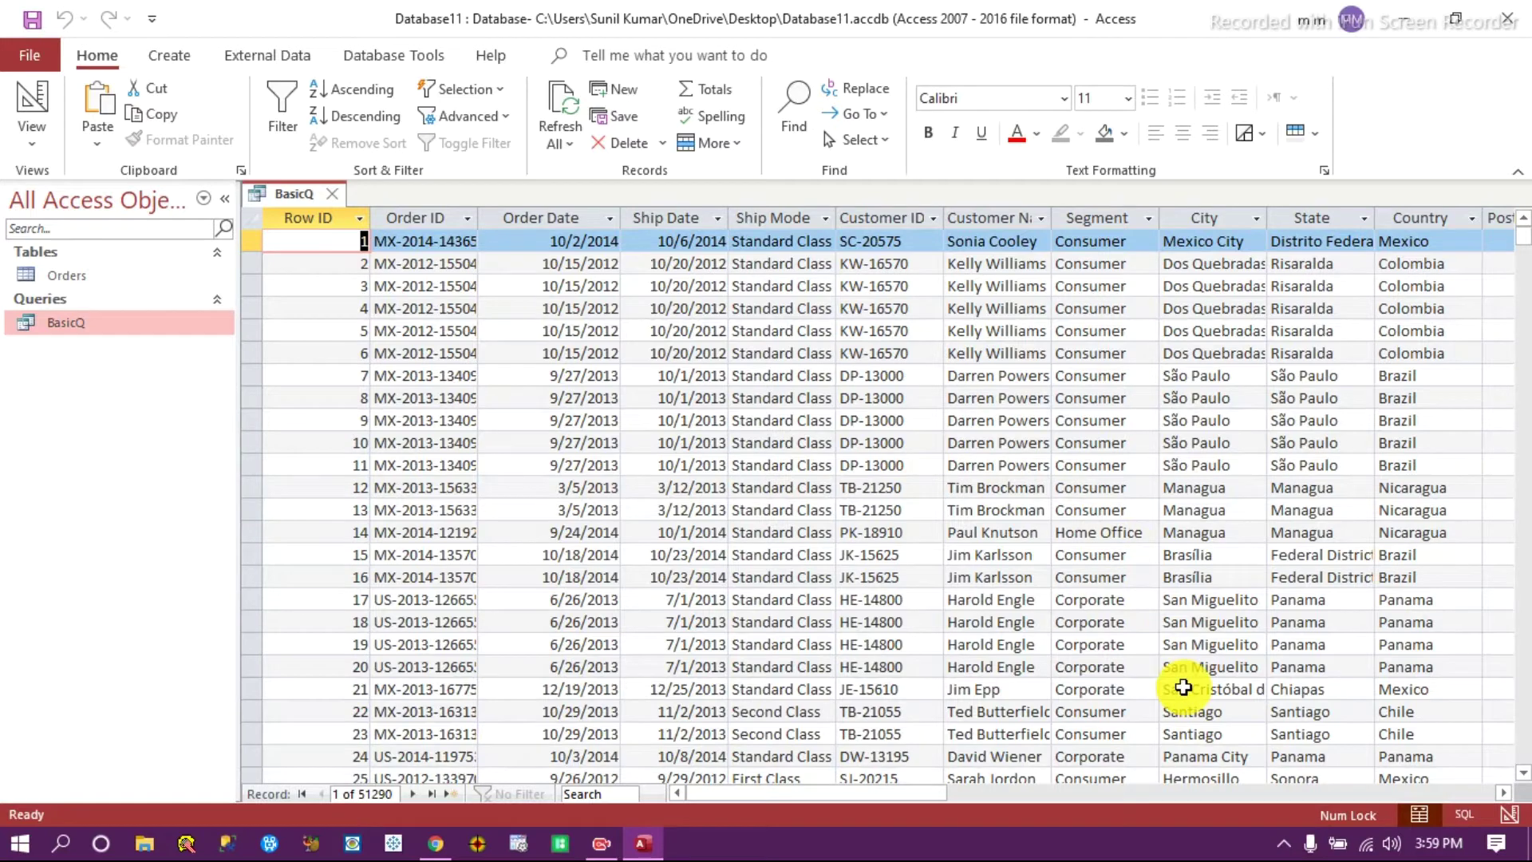
click(1510, 816)
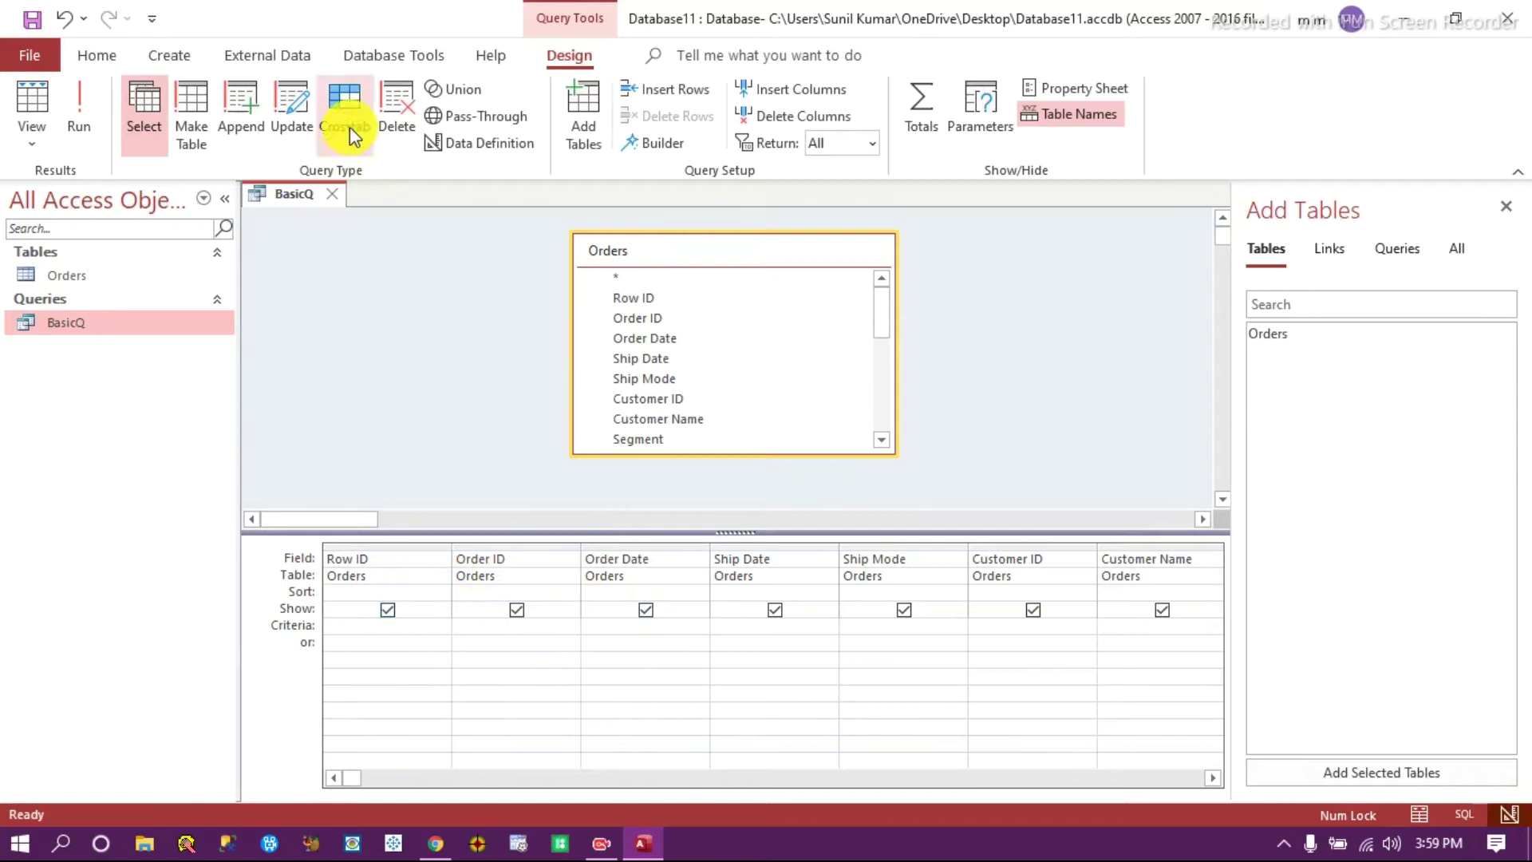
Check the view choices for BasicQ again and switch the query to SQL View.
click(170, 52)
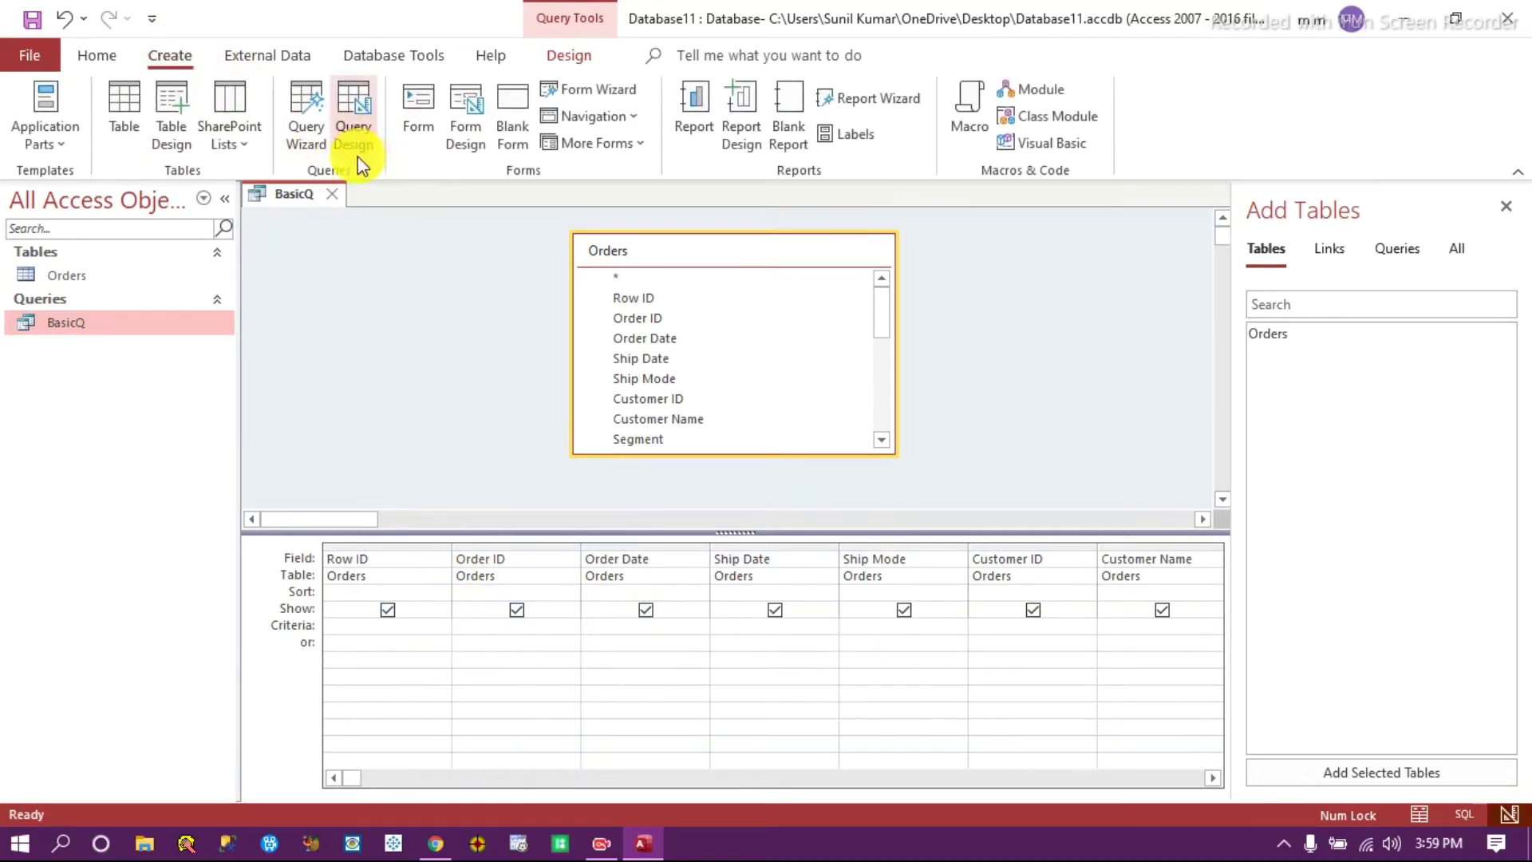
click(99, 58)
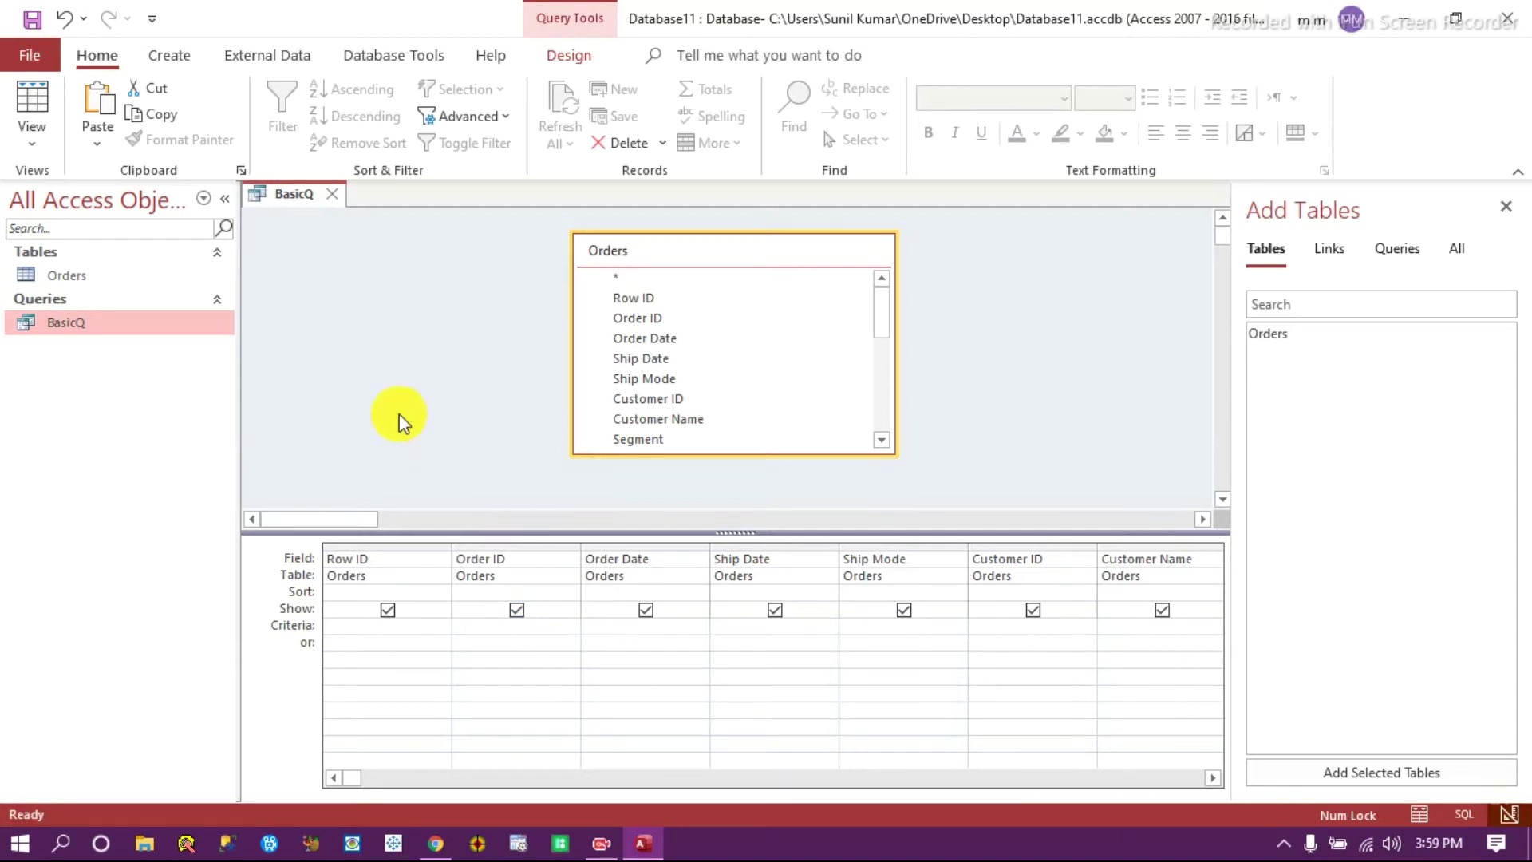
right_click(300, 190)
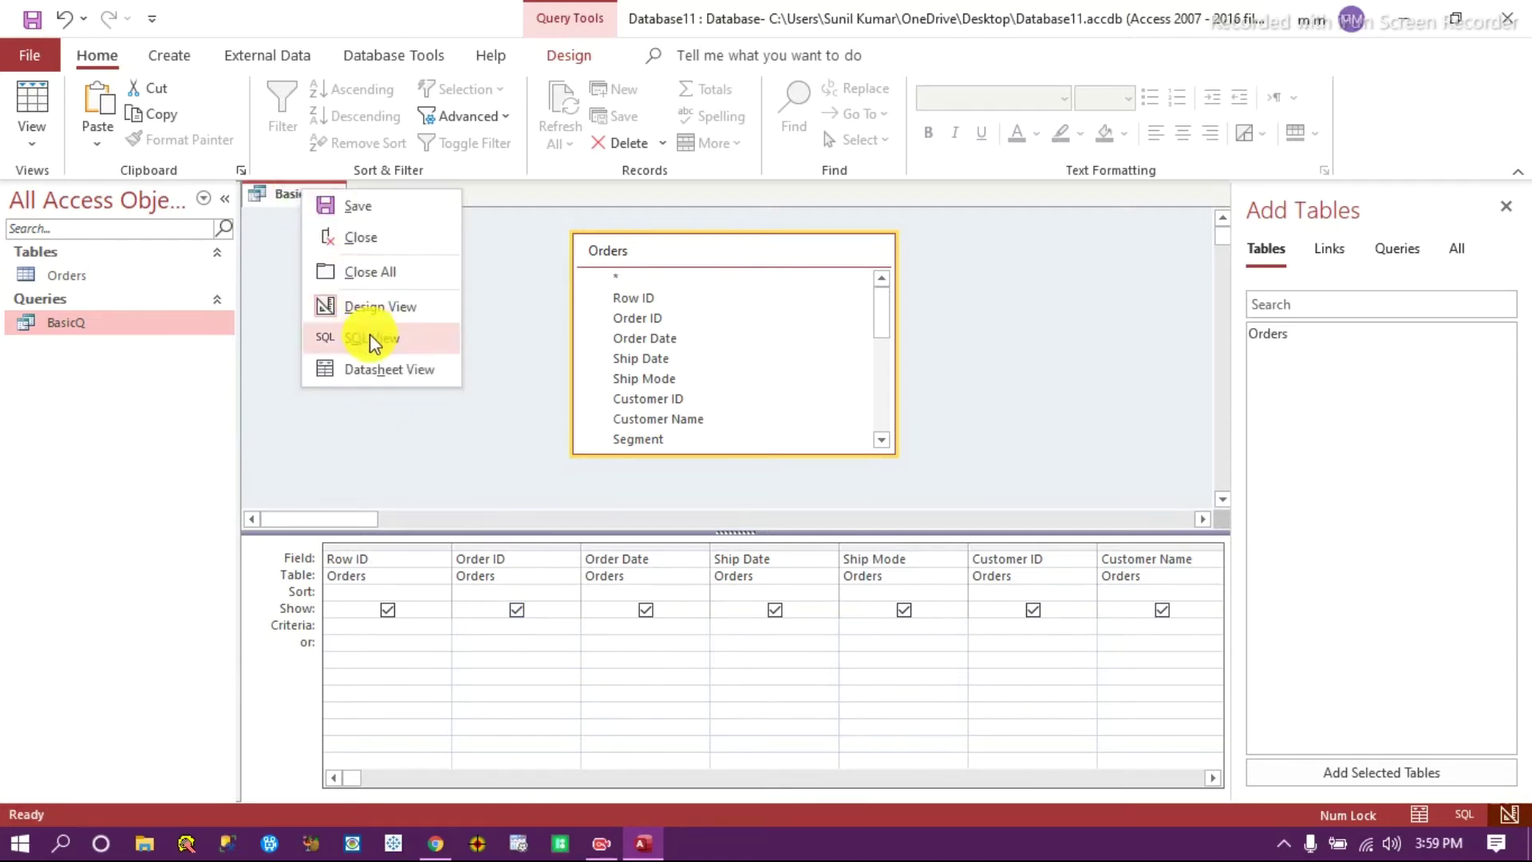
click(32, 136)
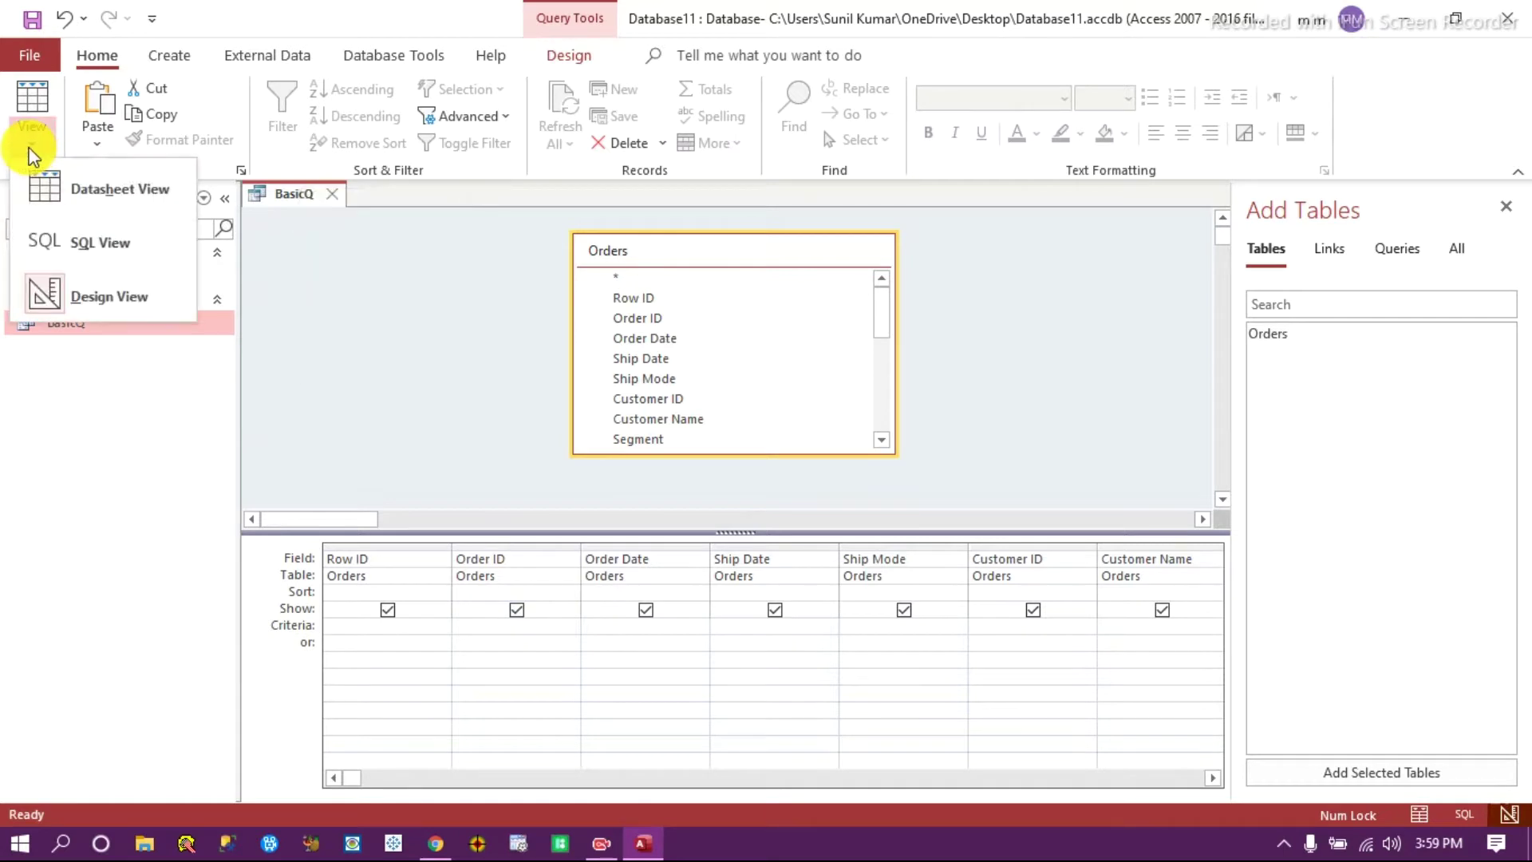
click(453, 365)
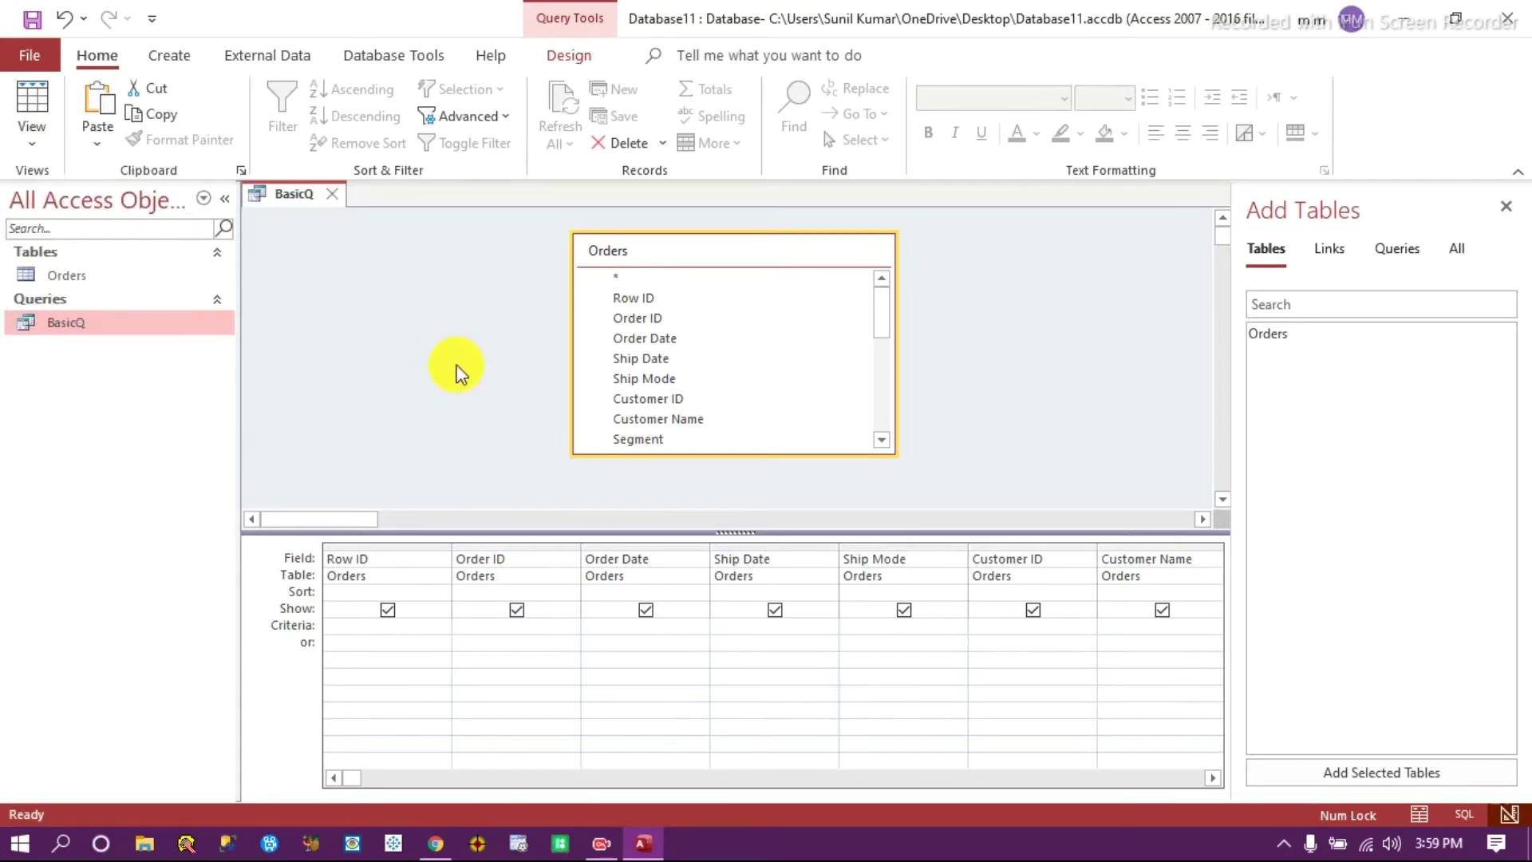
click(1463, 815)
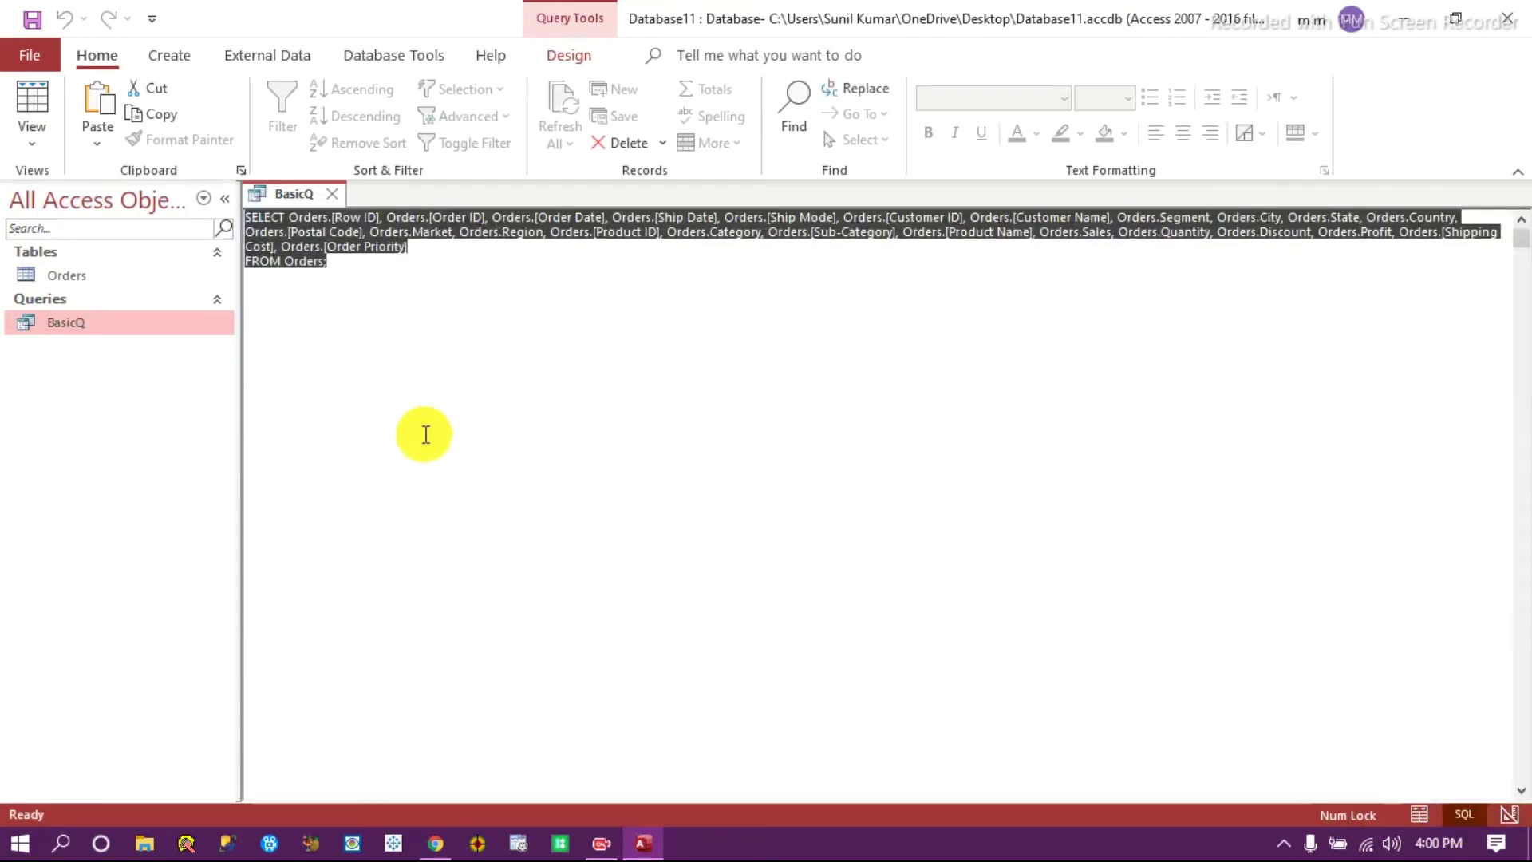
Copy the entire SELECT statement of BasicQ, including its FROM Orders line.
click(393, 396)
drag(436, 273, 22, 136)
key(ctrl+c)
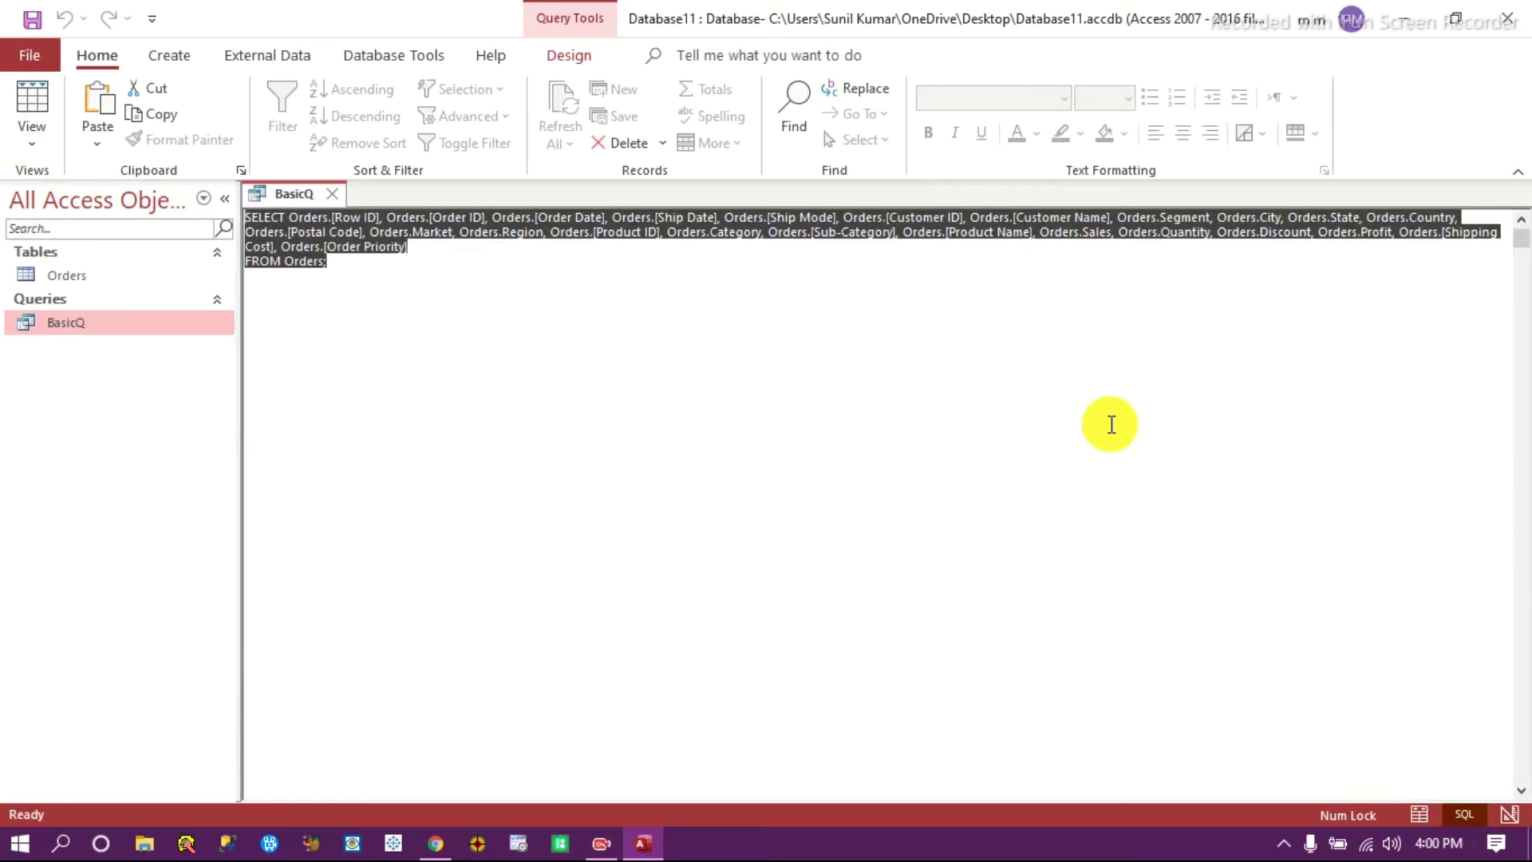
Switch to a new Notepad document and paste the copied BasicQ SQL statement into it.
key(super)
text(note)
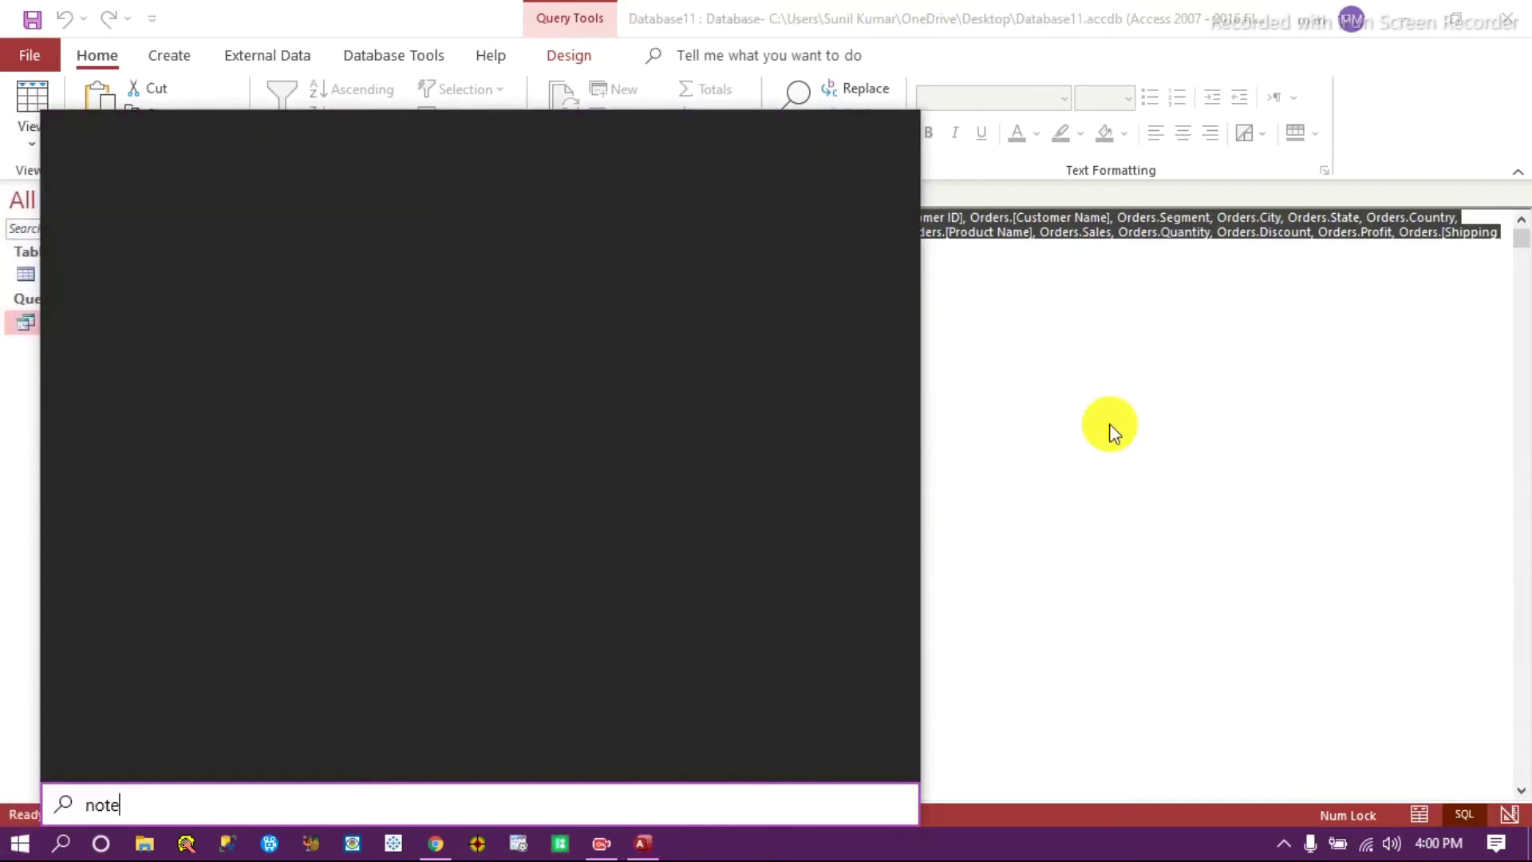
text(pad)
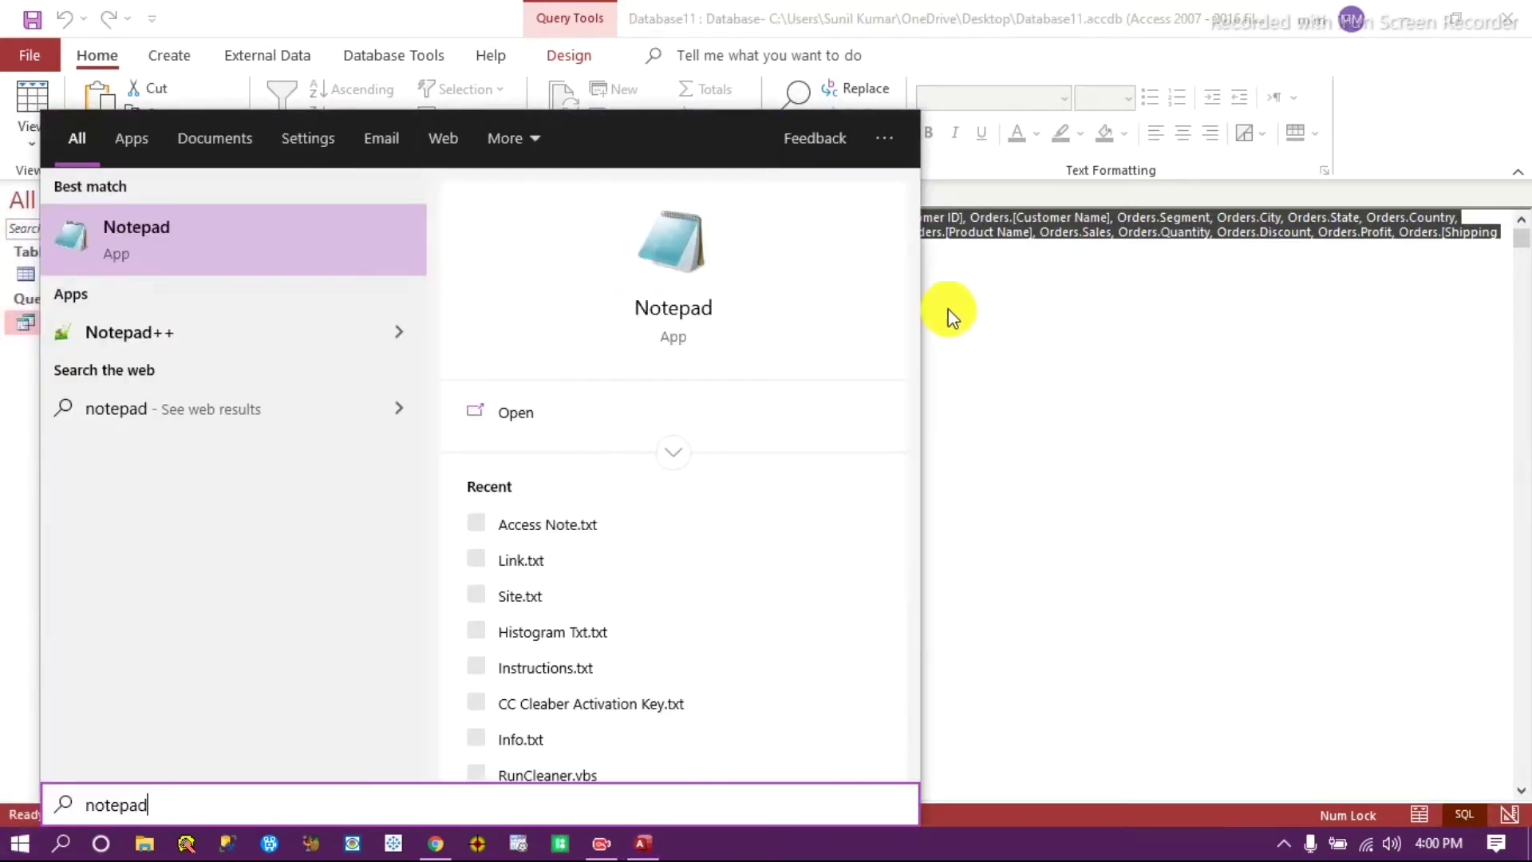
click(277, 254)
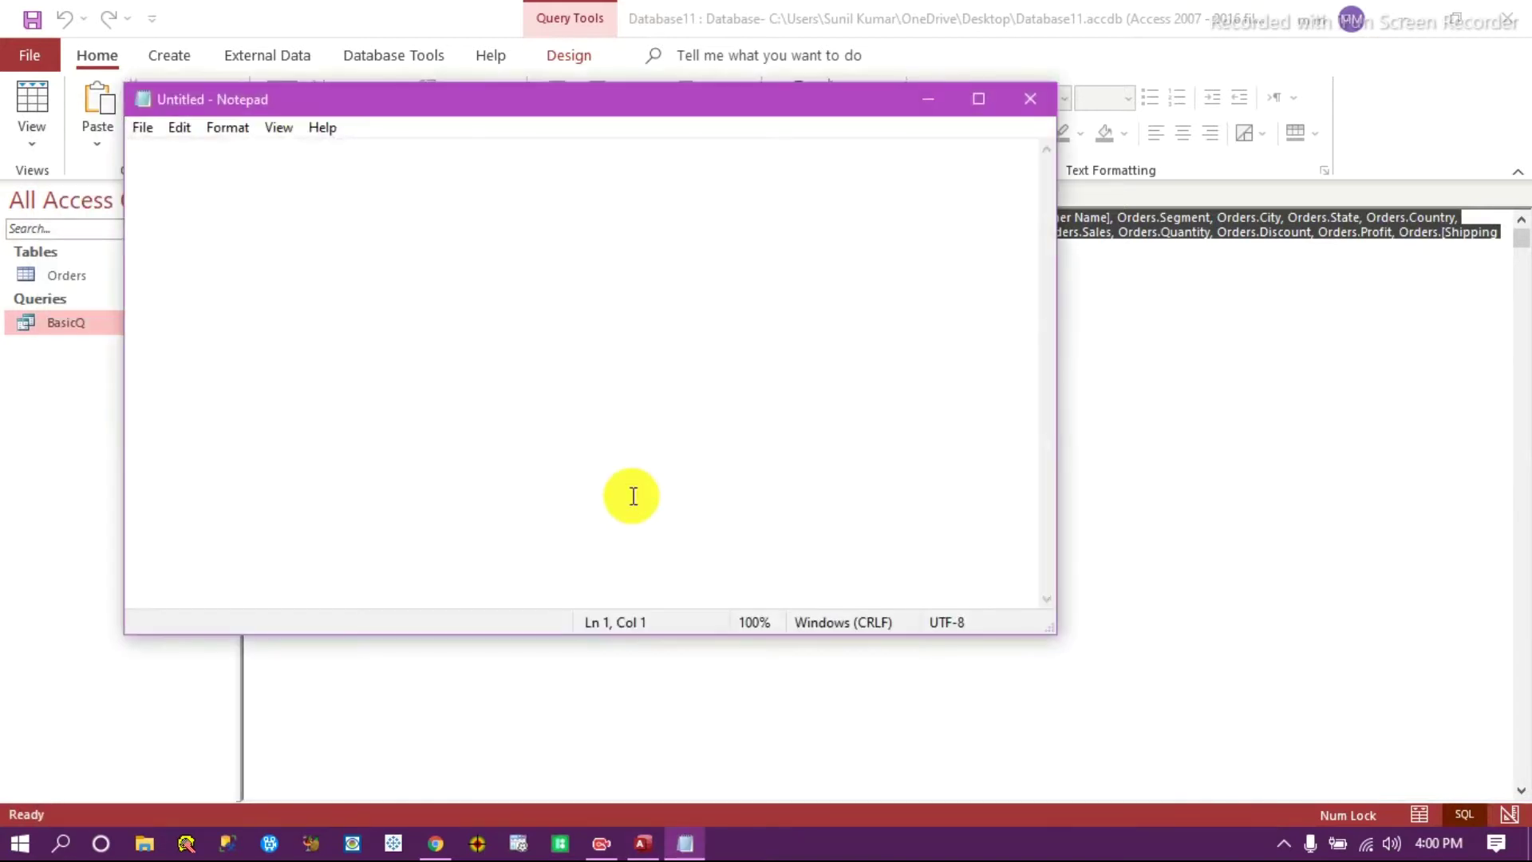
key(ctrl+v)
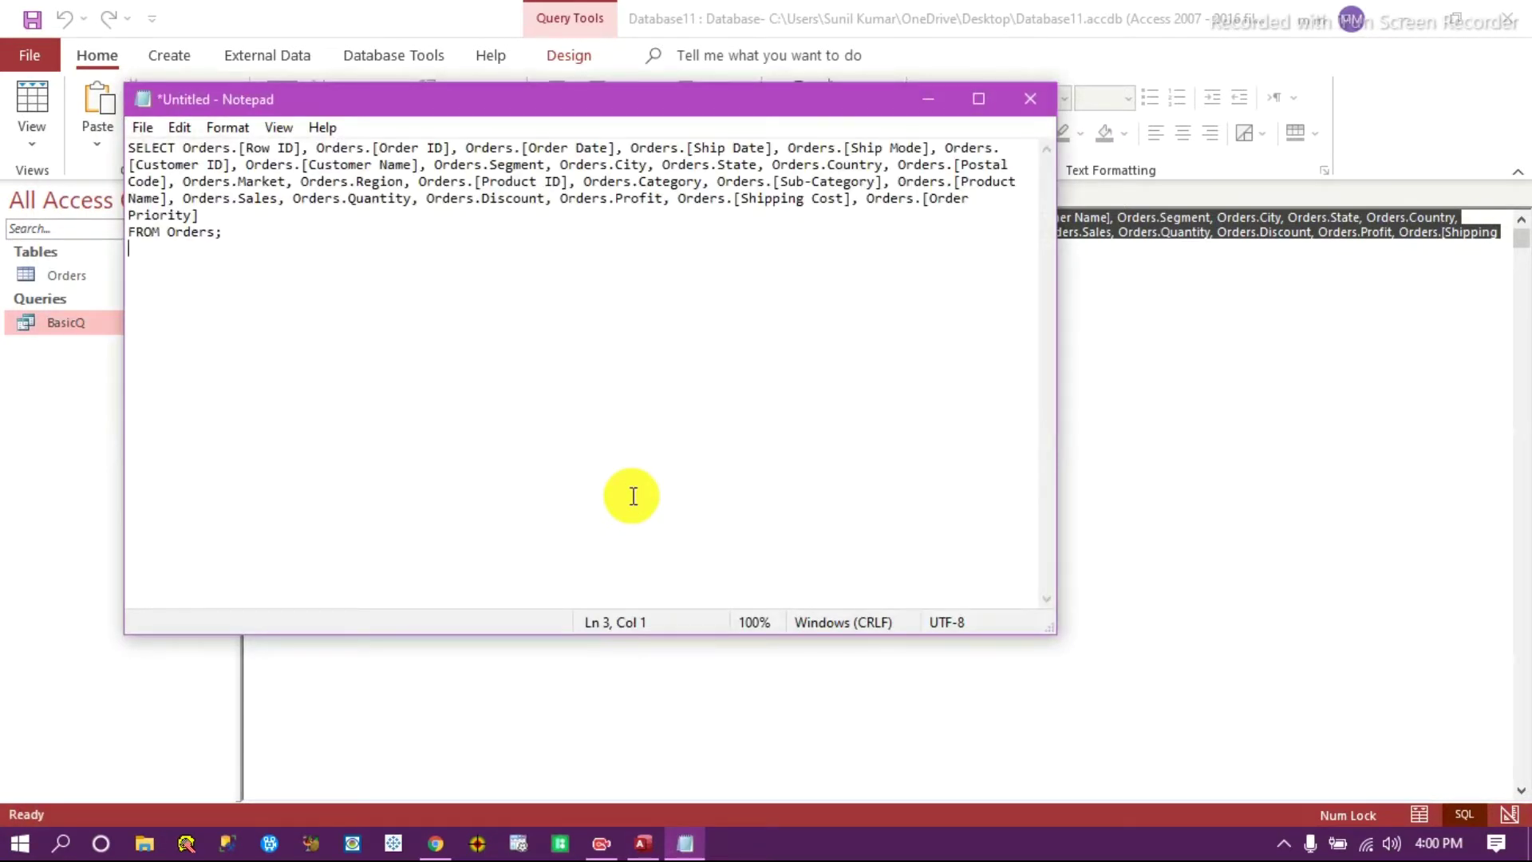
Examine the Orders field references and the FROM clause in the pasted SQL, and minimize Notepad.
drag(182, 148, 445, 151)
click(479, 245)
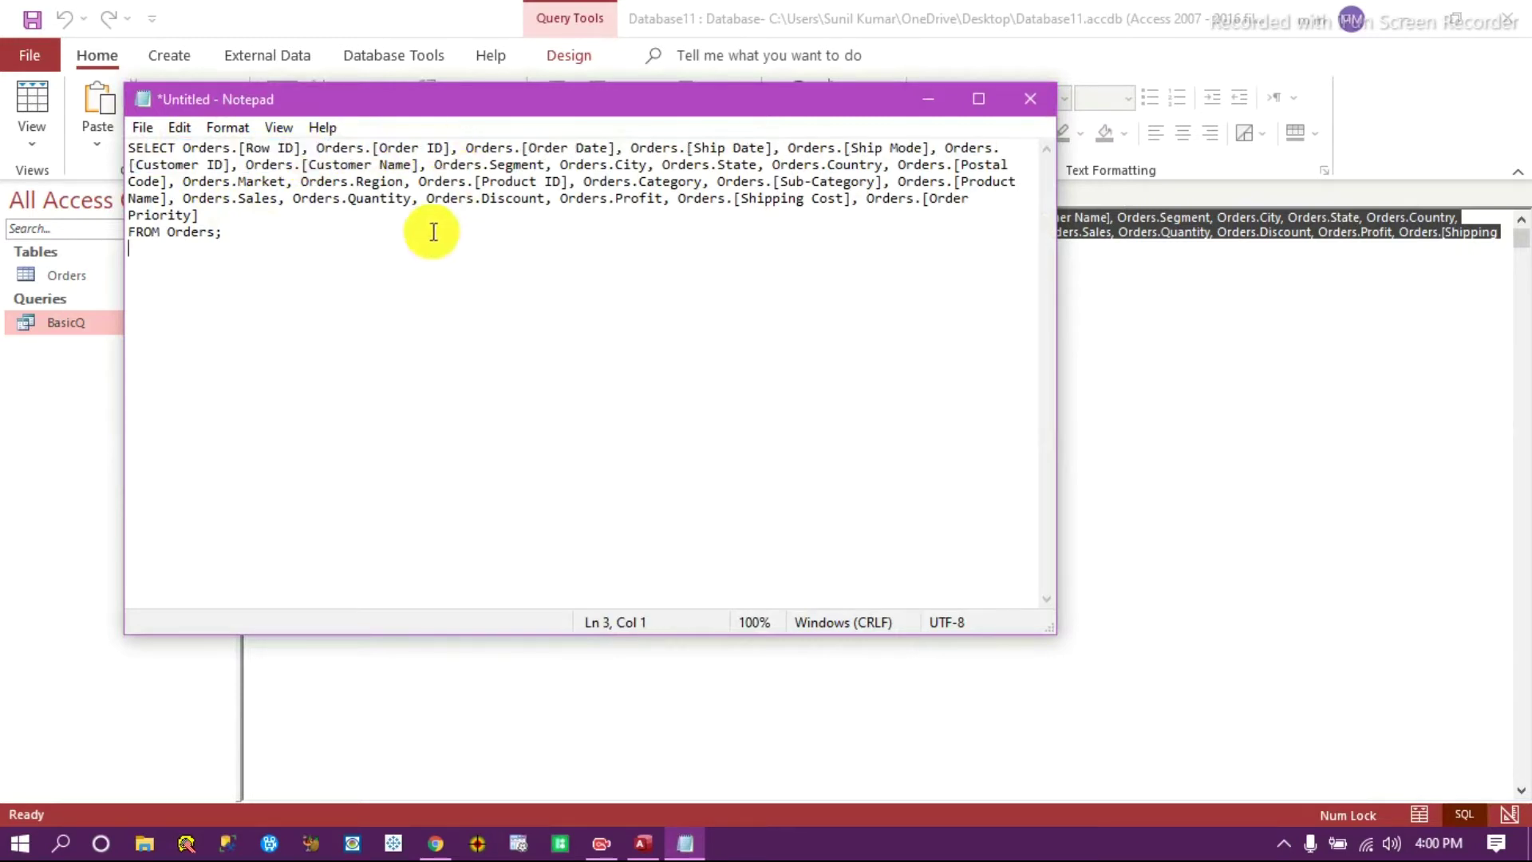
drag(182, 148, 239, 147)
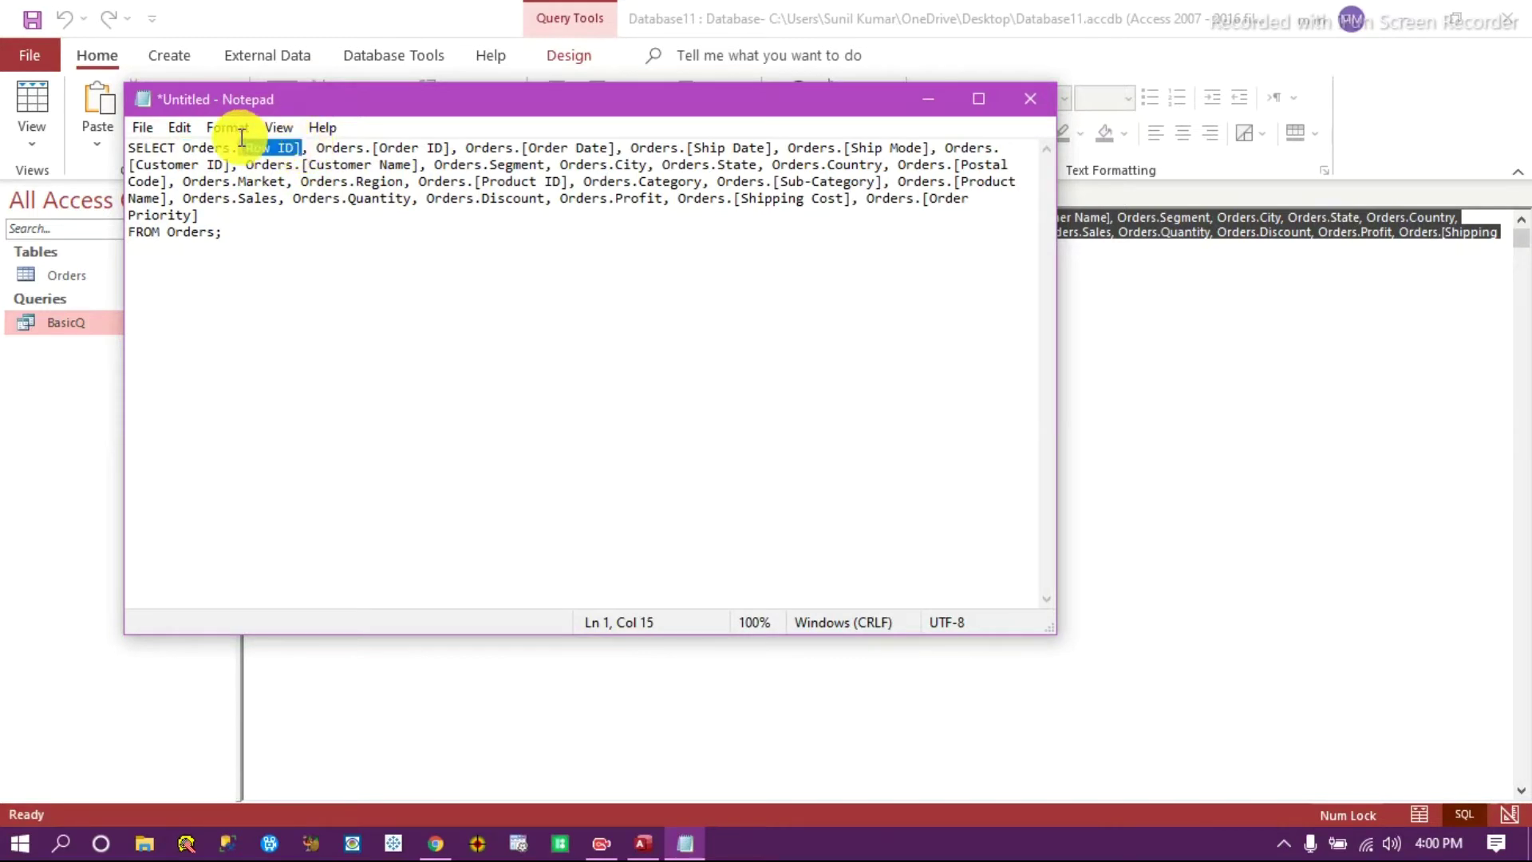
click(356, 230)
drag(466, 148, 975, 202)
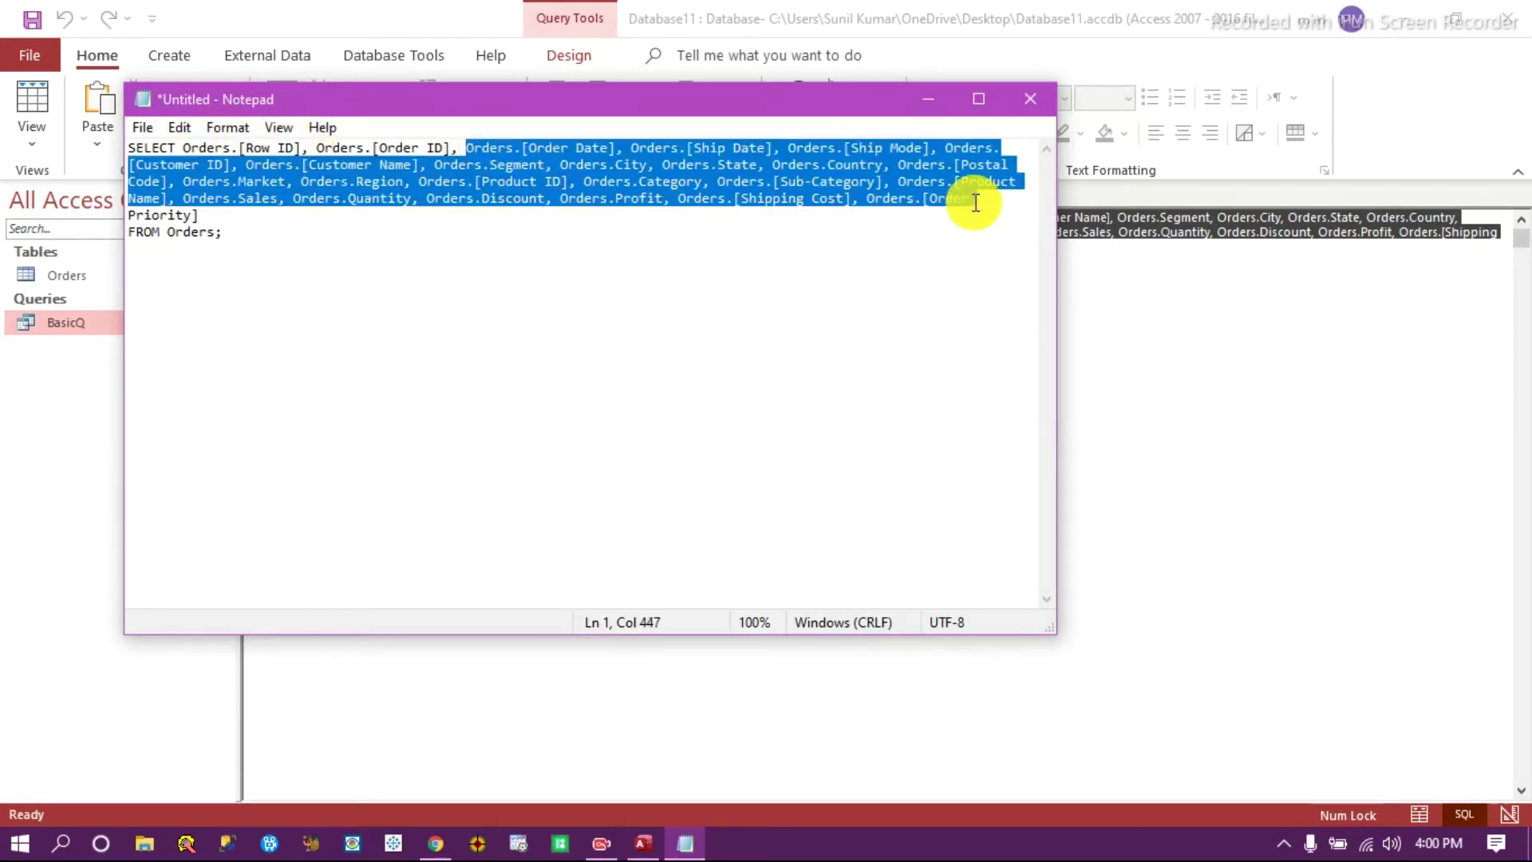
drag(229, 236, 130, 199)
click(267, 249)
click(243, 234)
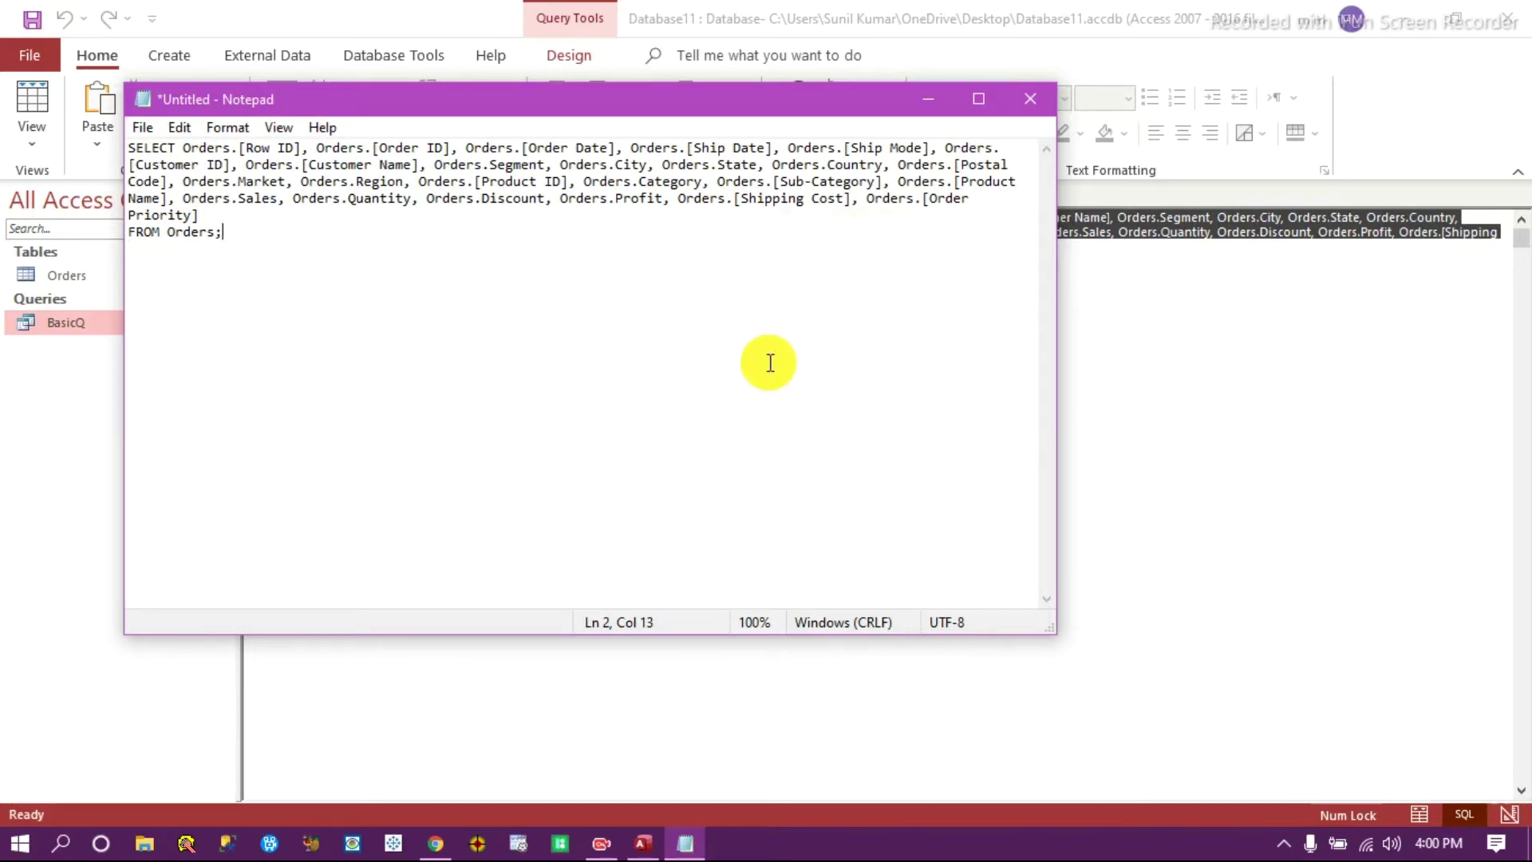
click(931, 101)
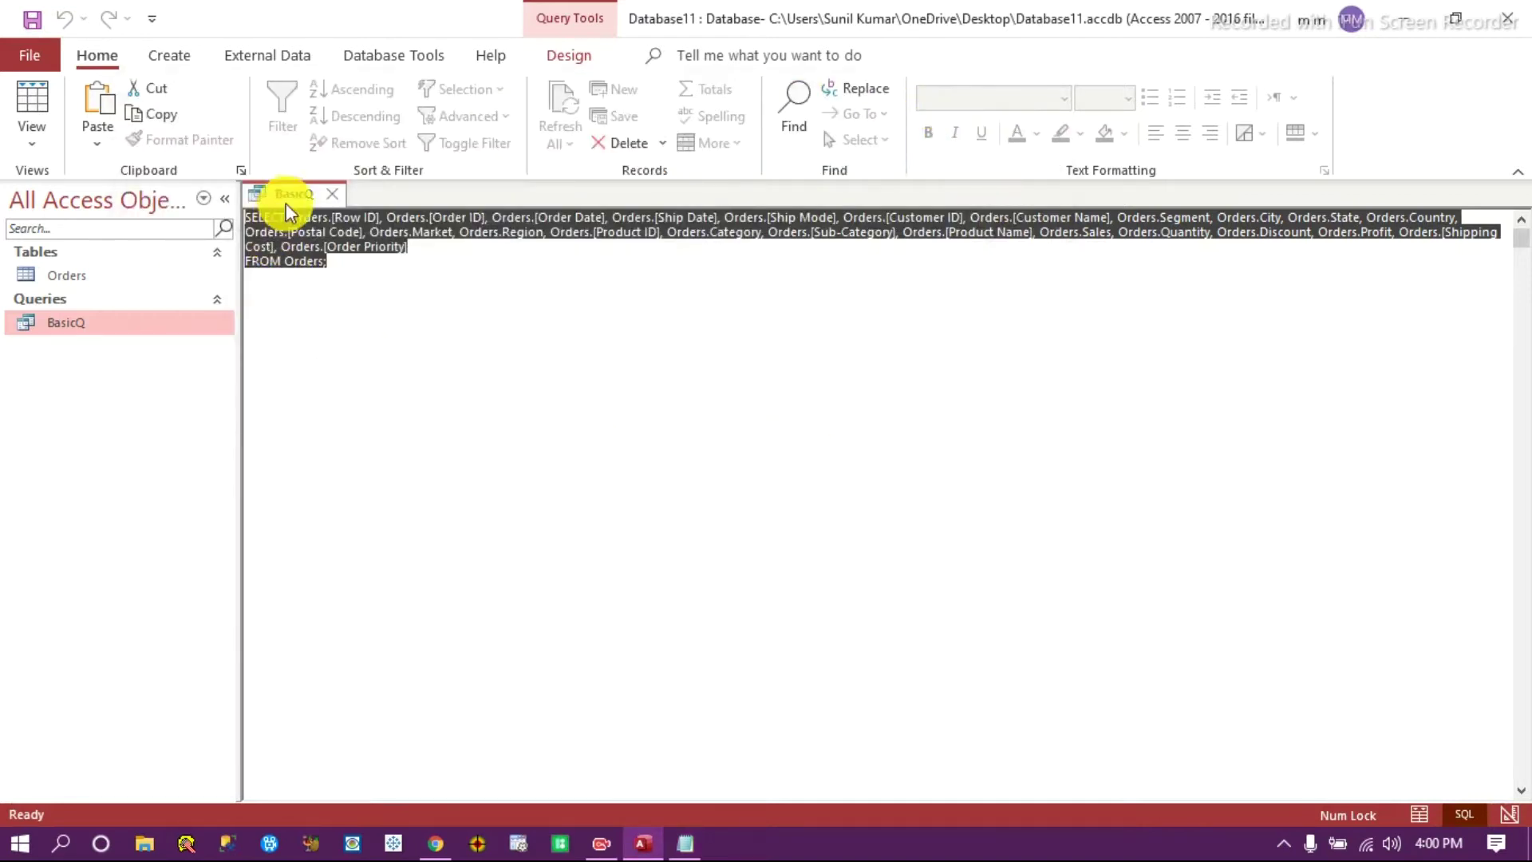
Return BasicQ to Design view and delete its field columns from Row ID through Sales.
right_click(286, 202)
click(369, 312)
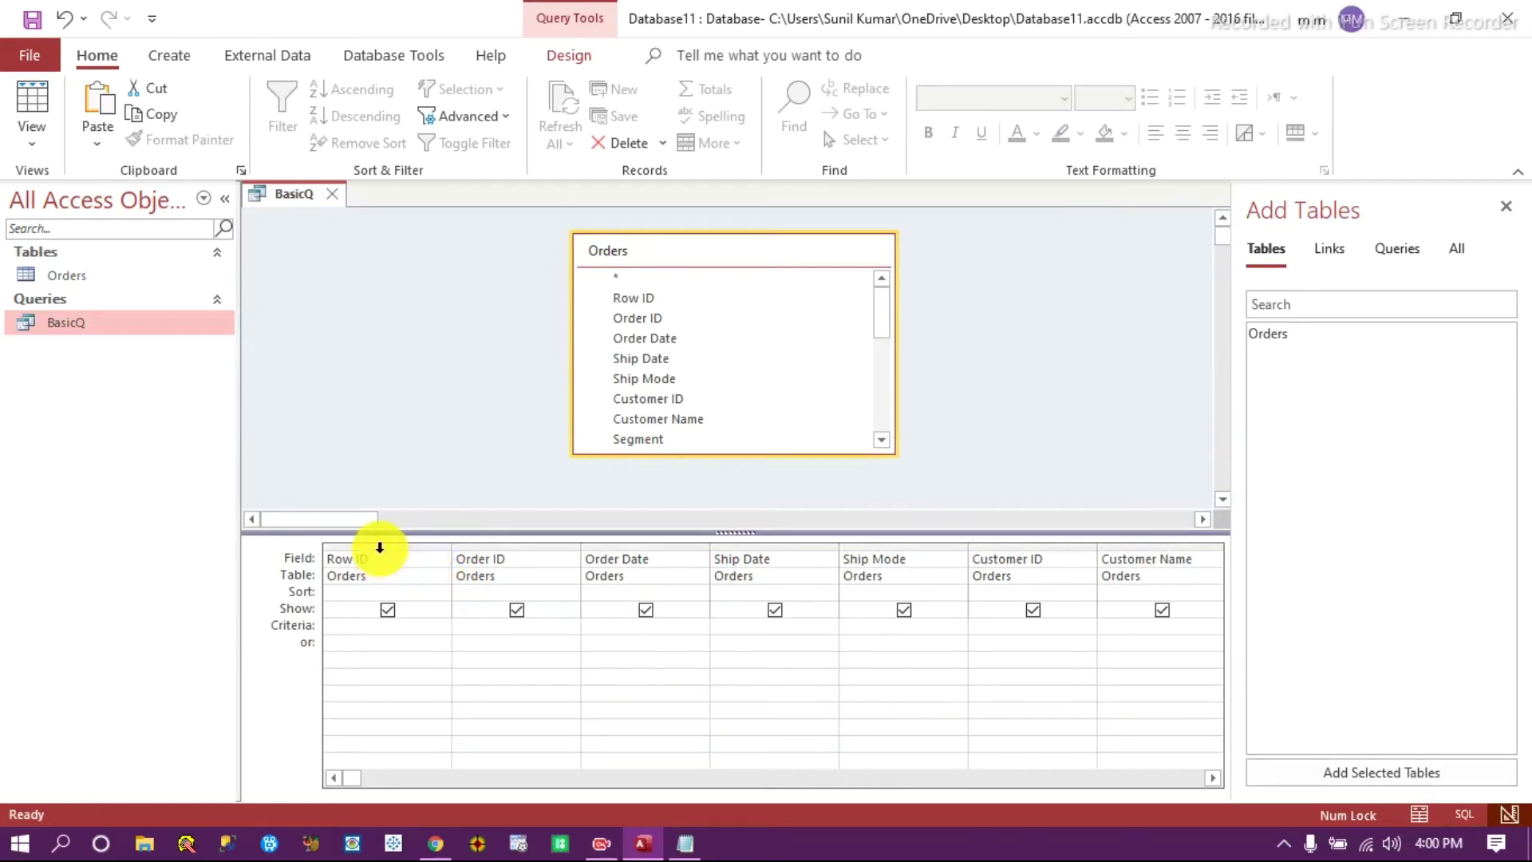
drag(380, 544, 1104, 539)
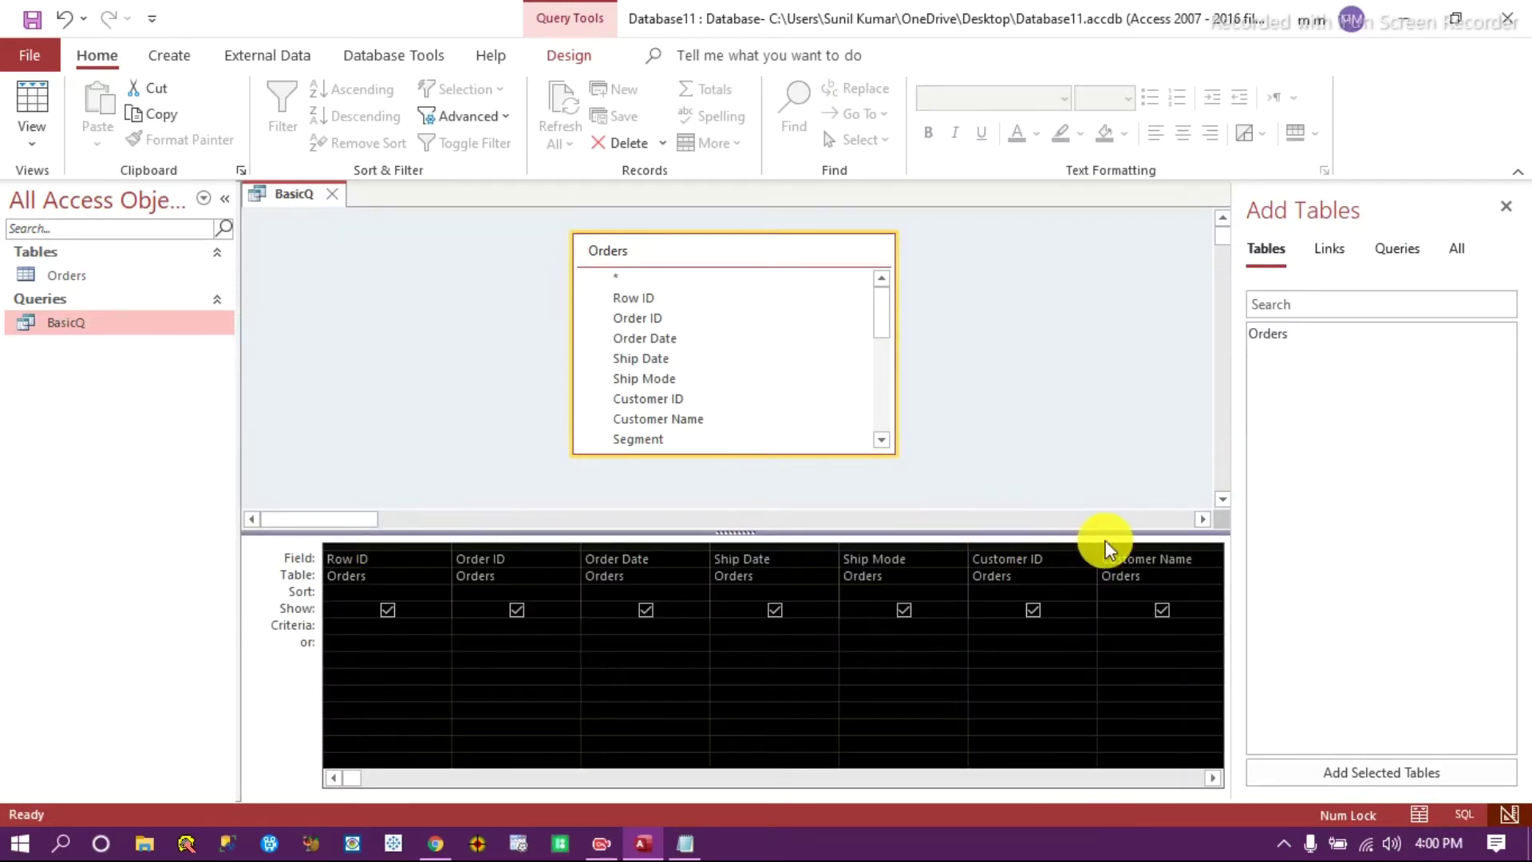
key(Delete)
drag(407, 540, 1046, 538)
key(Delete)
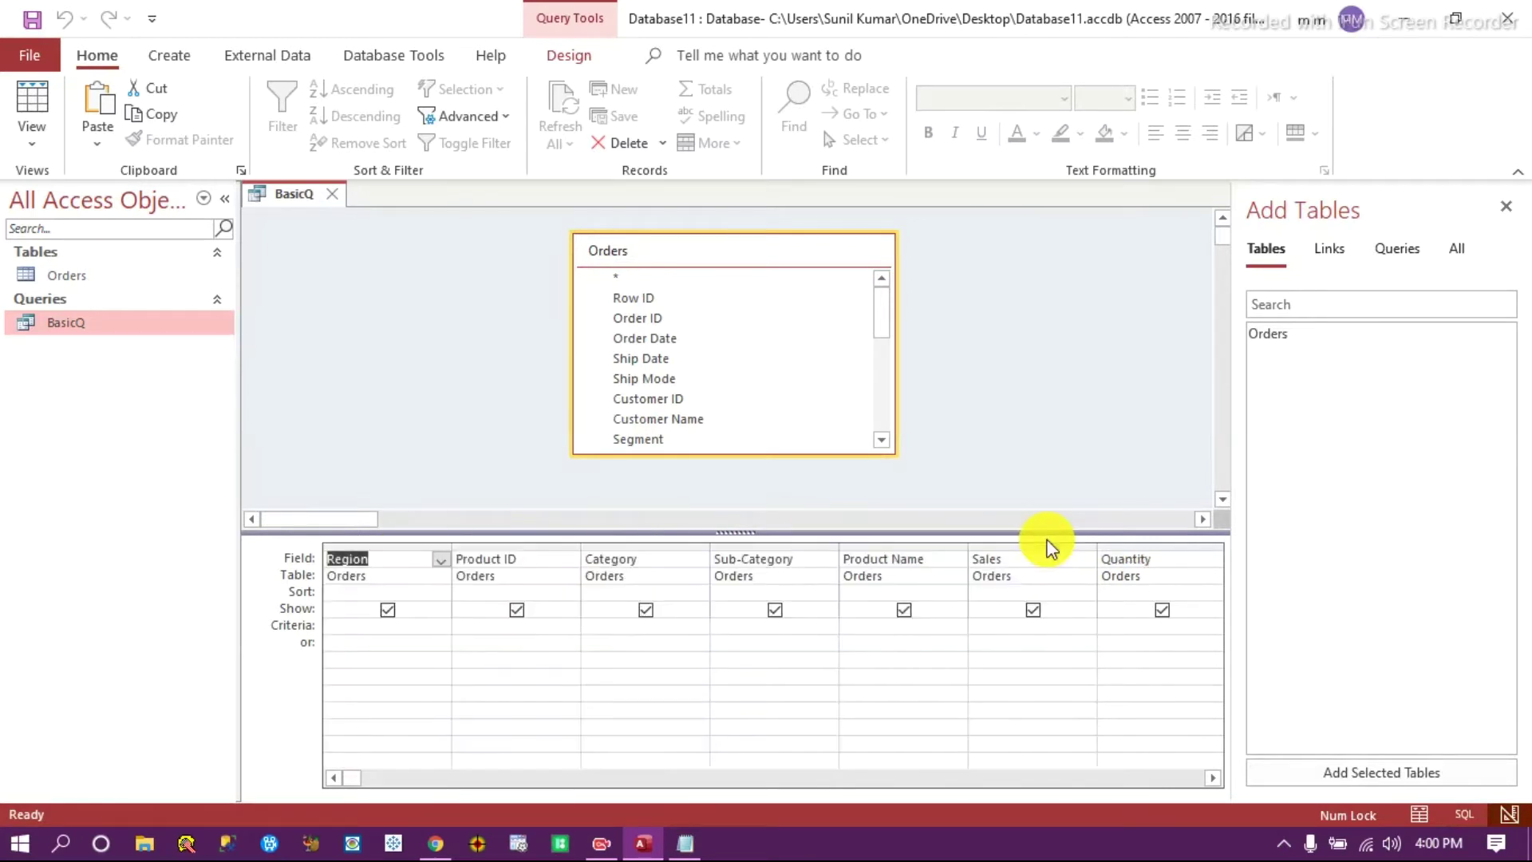
drag(391, 540, 1001, 523)
key(Delete)
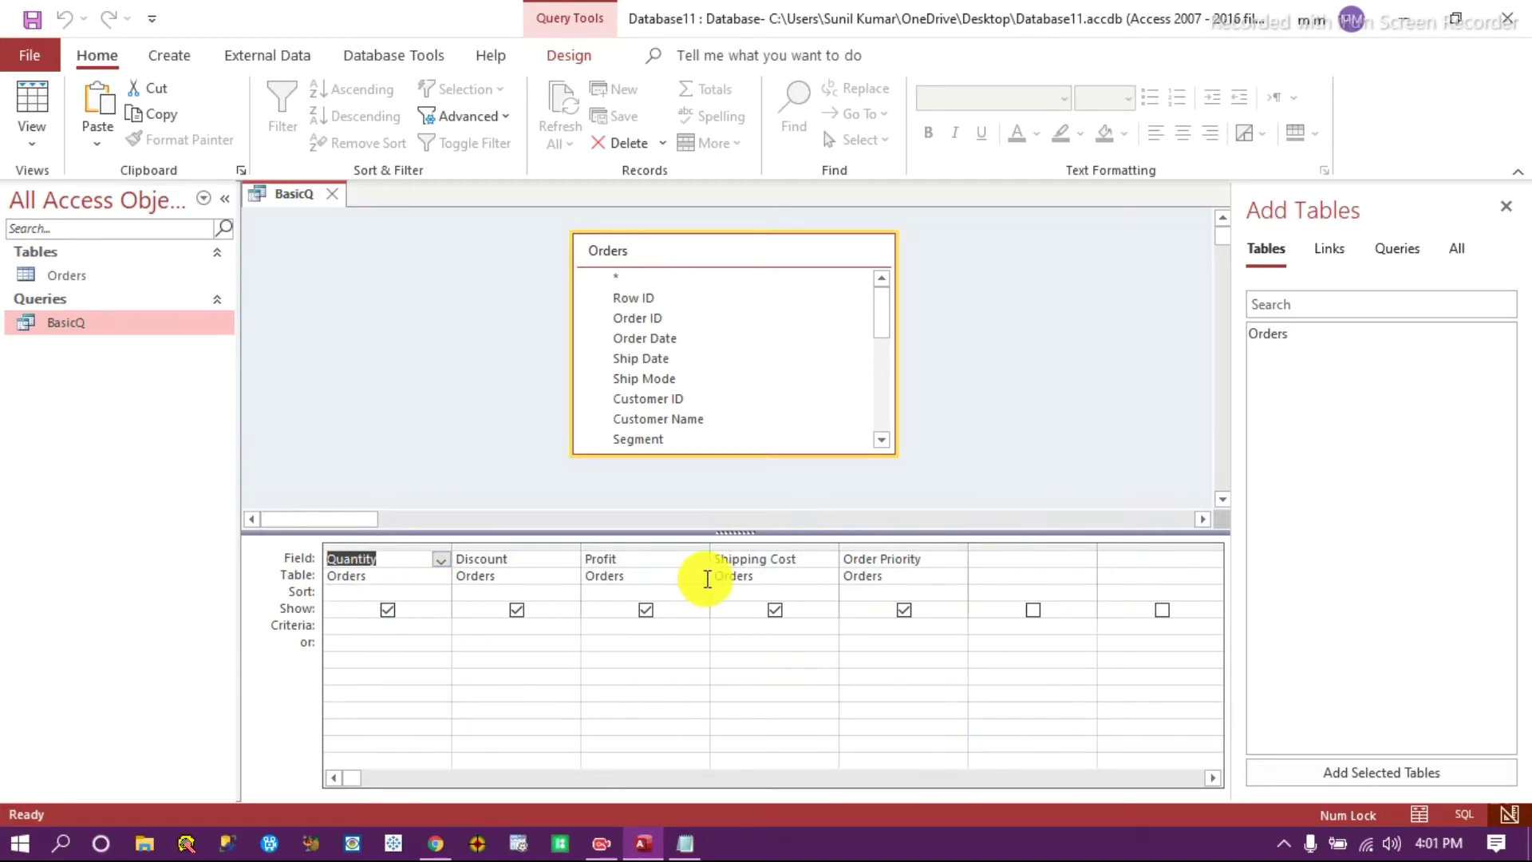
Show BasicQ in SQL View and examine each field reference of the shortened SELECT statement and the available views.
click(1467, 812)
click(623, 403)
drag(380, 224, 310, 212)
drag(481, 223, 407, 214)
drag(538, 223, 498, 213)
drag(641, 222, 578, 213)
drag(753, 221, 708, 218)
click(701, 383)
right_click(309, 196)
click(684, 352)
right_click(289, 188)
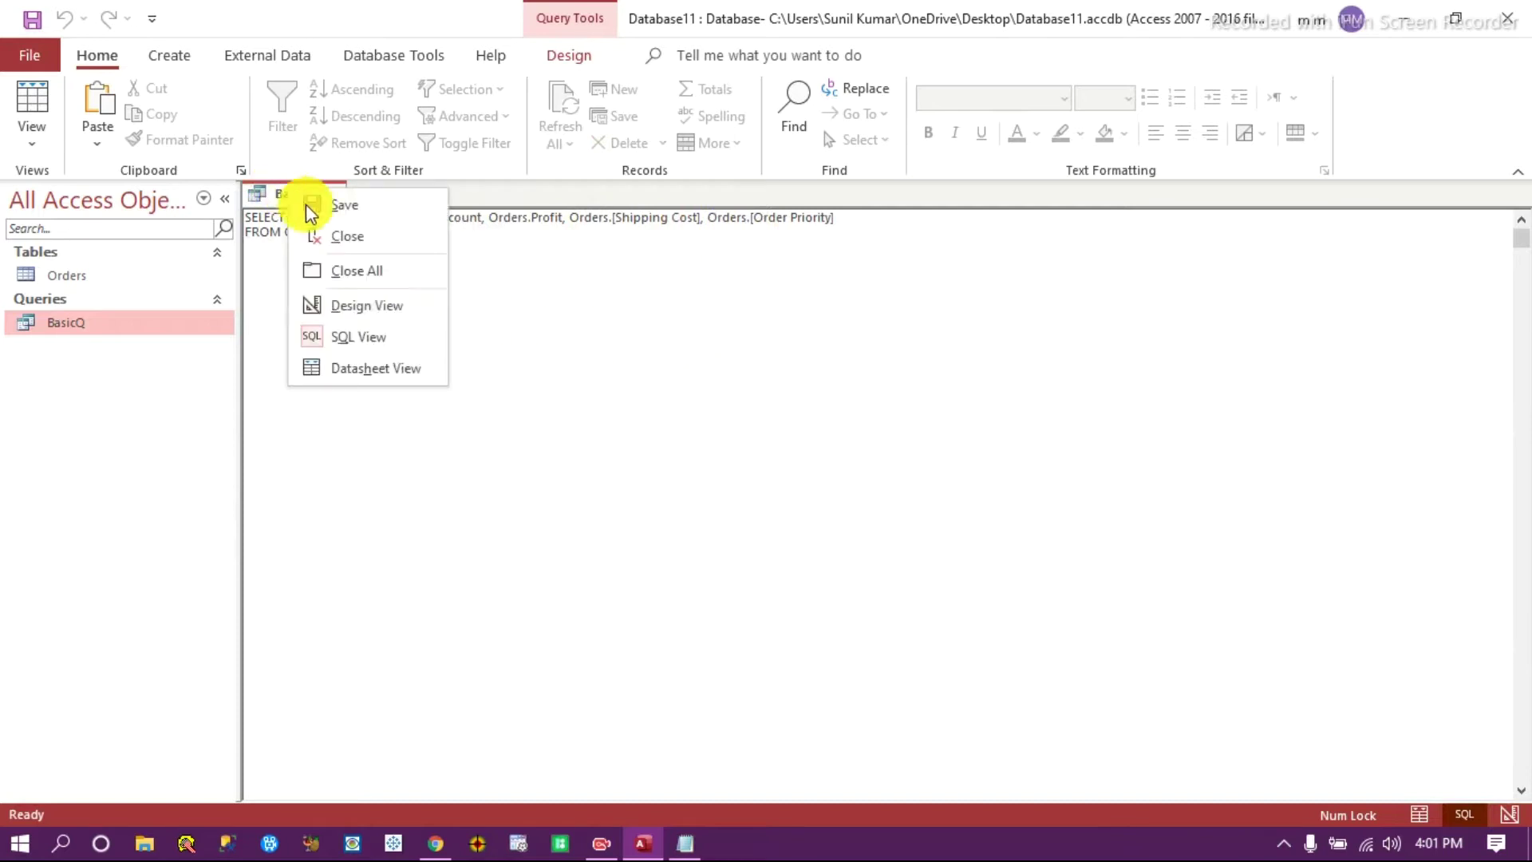
click(917, 411)
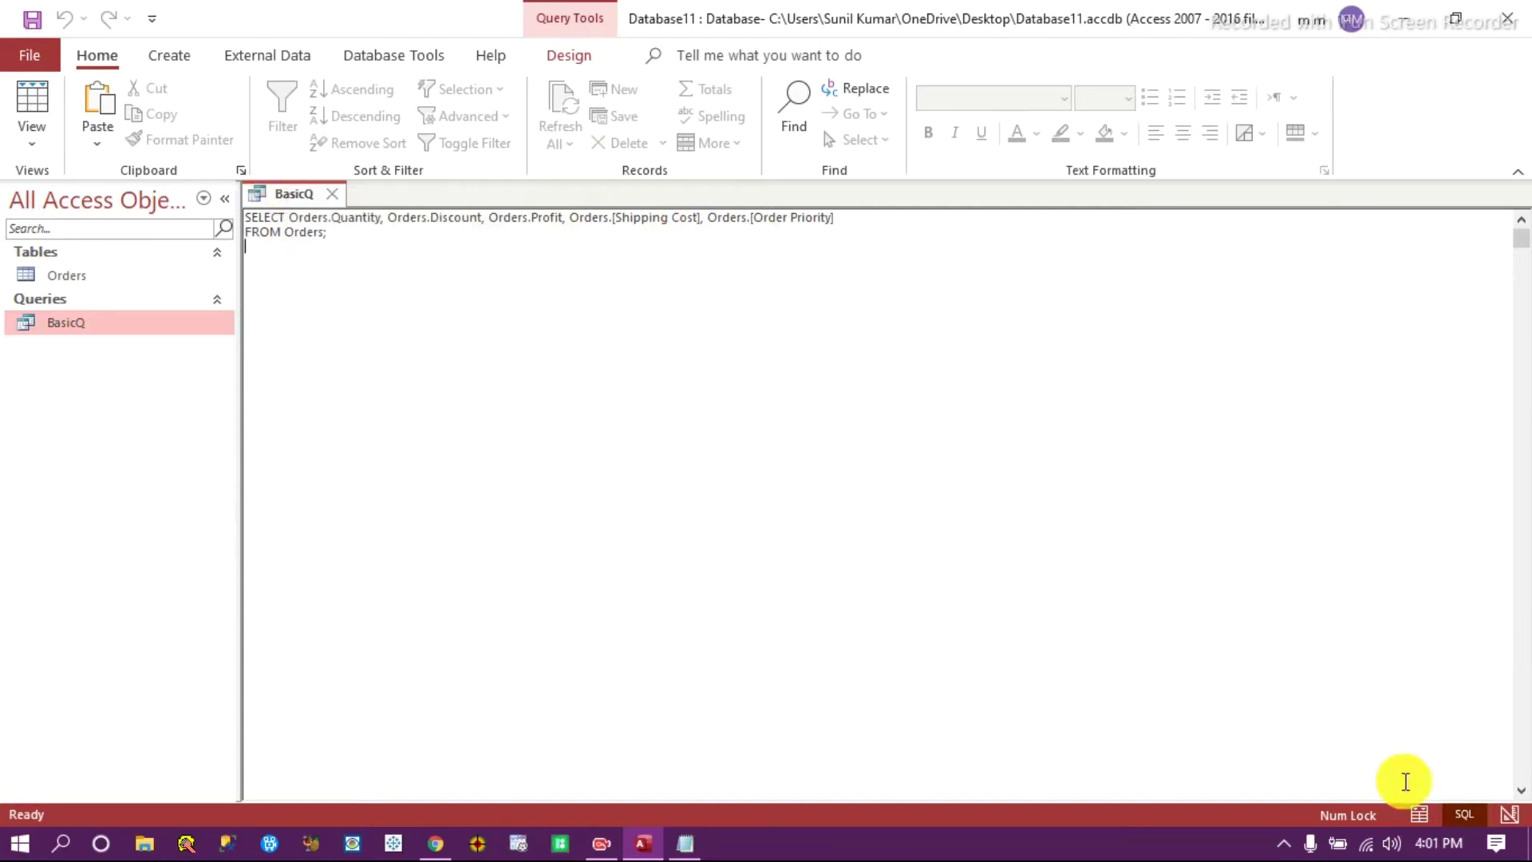
Return BasicQ to Design view and delete the remaining columns, Quantity through Order Priority.
click(1509, 816)
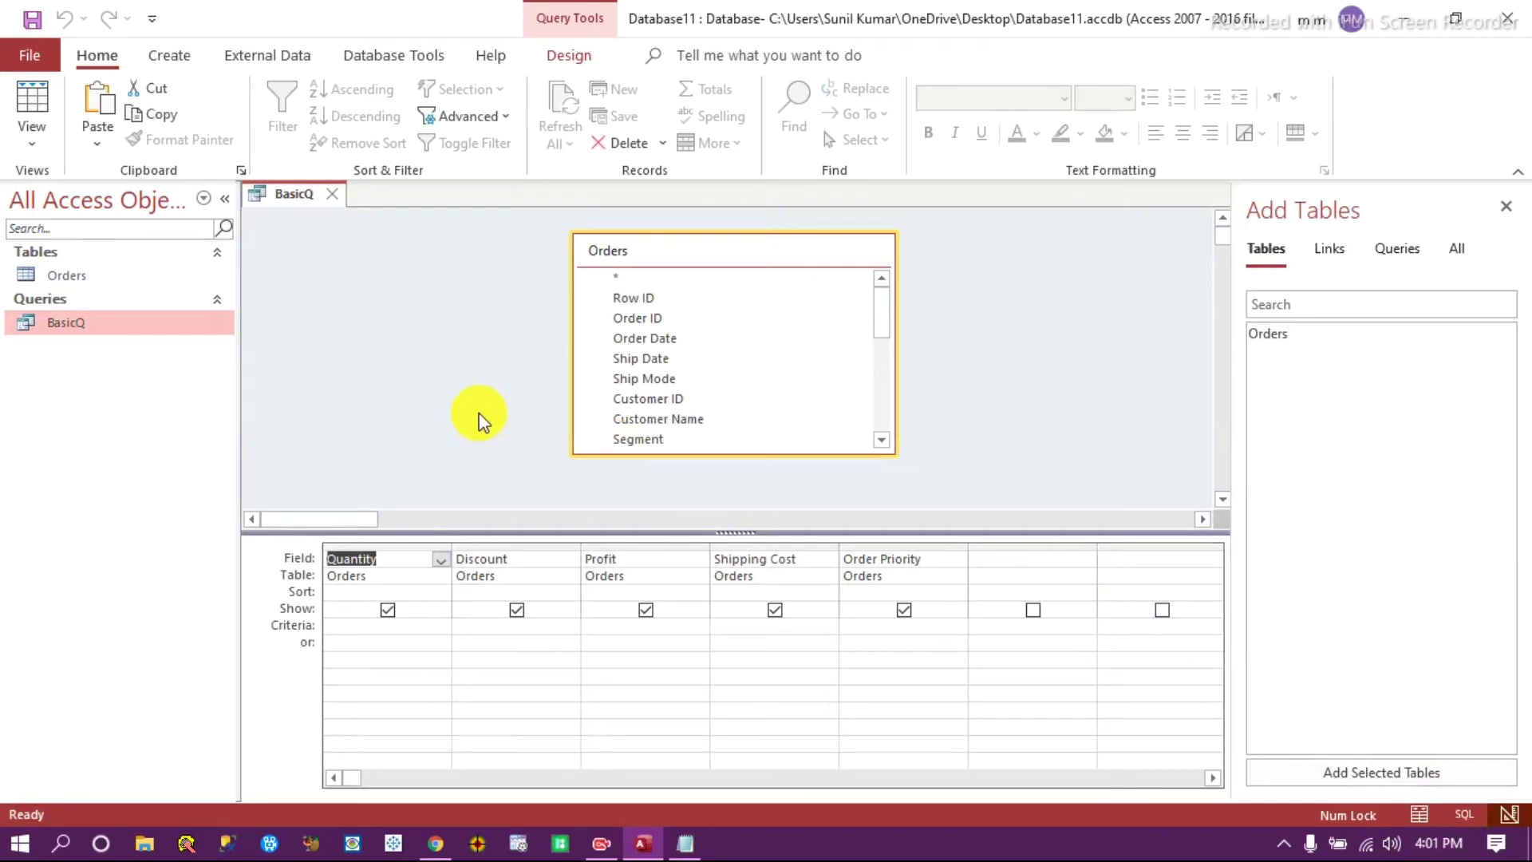
click(405, 553)
drag(398, 545, 862, 551)
key(Delete)
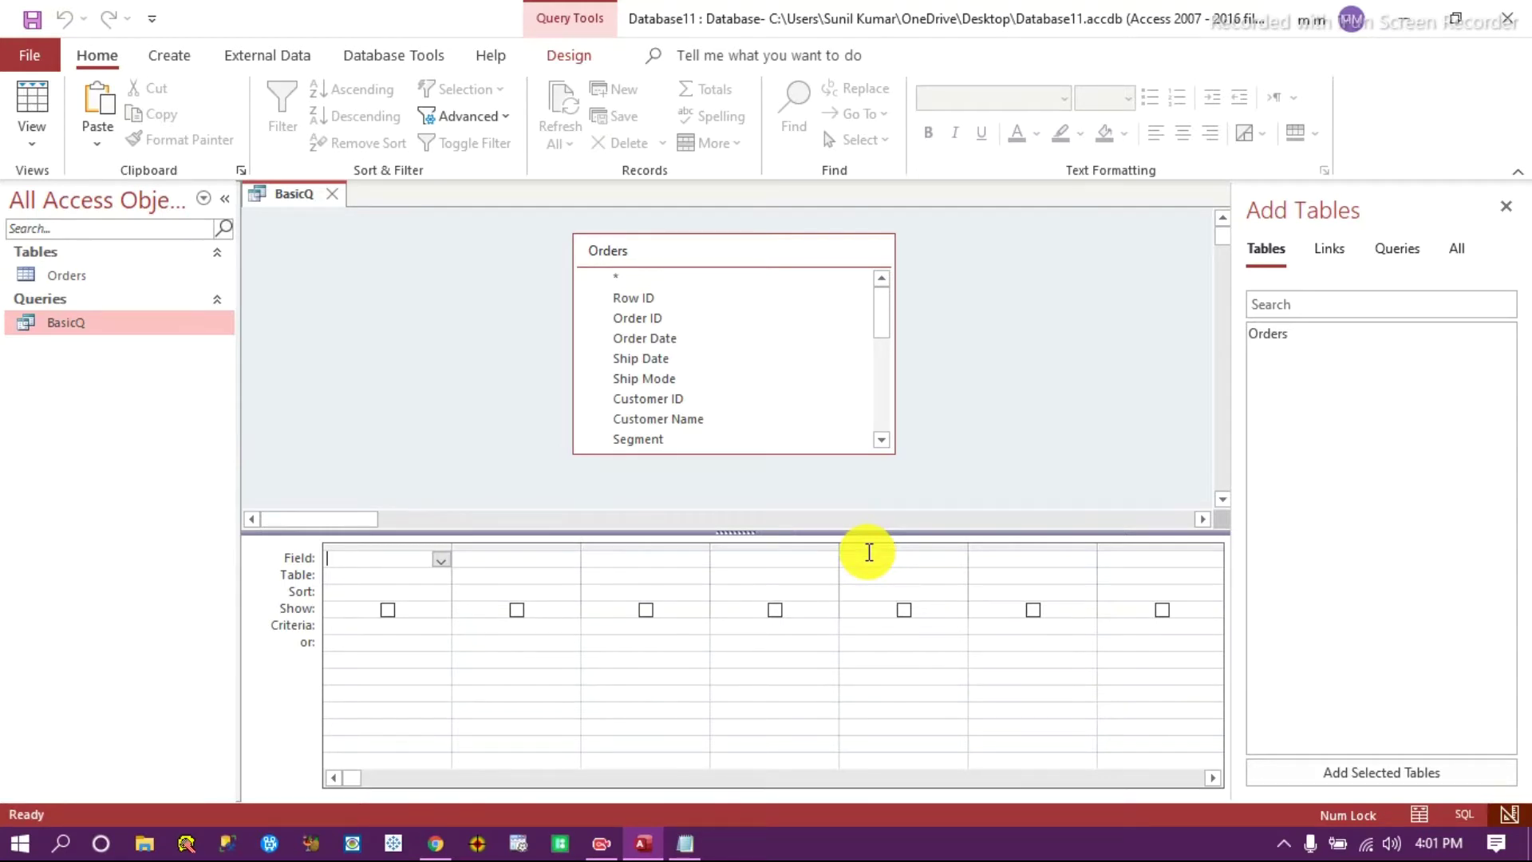
Add the Row ID, Order ID, Customer ID and Customer Name fields of Orders to the design grid.
double_click(644, 303)
double_click(648, 316)
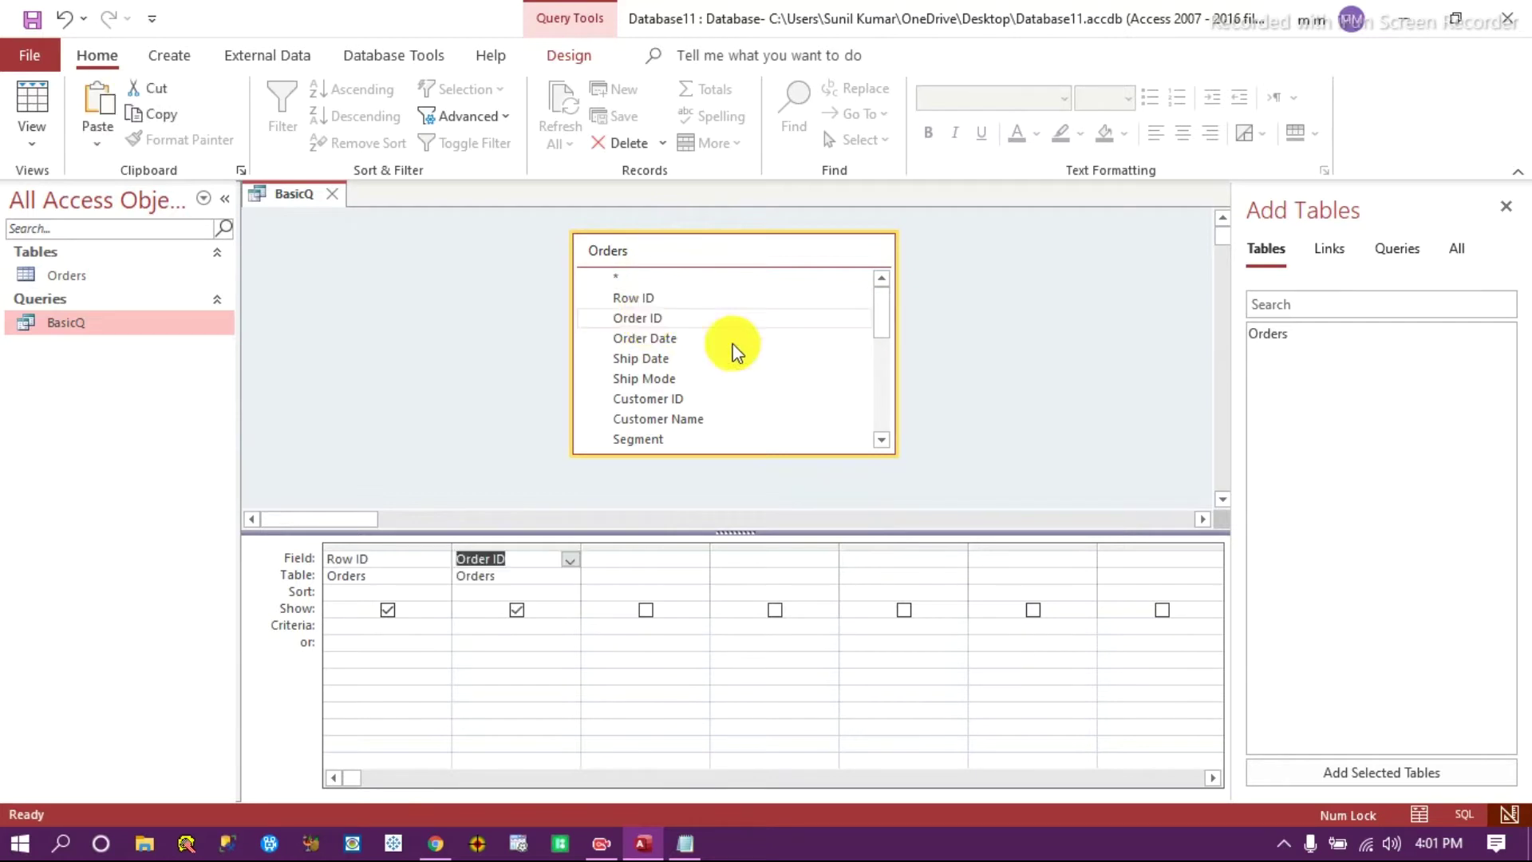
double_click(663, 398)
double_click(681, 419)
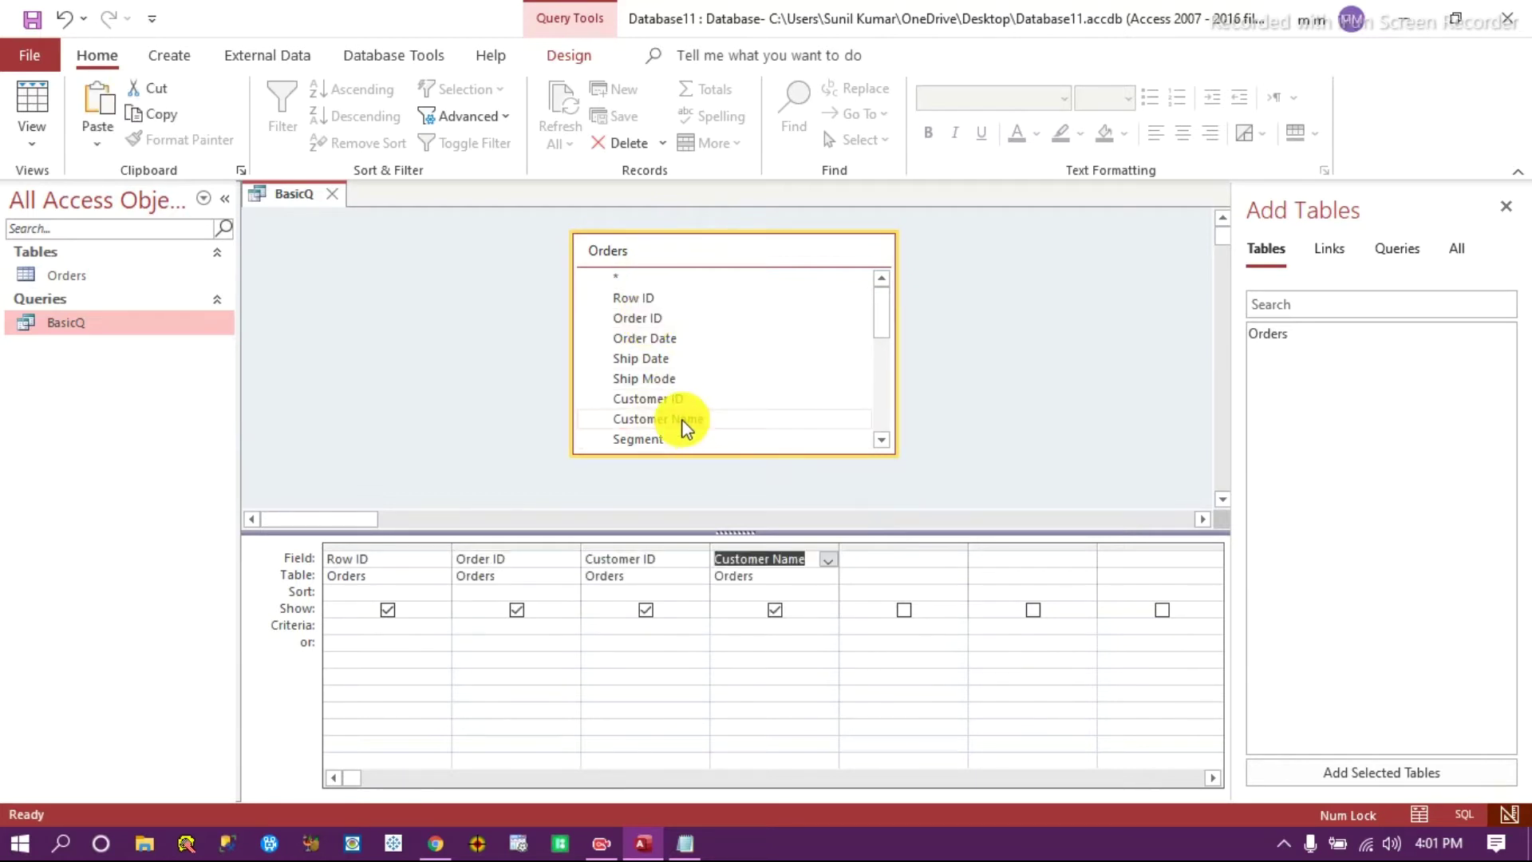
Run BasicQ with the four chosen fields and view its records.
click(563, 62)
click(474, 356)
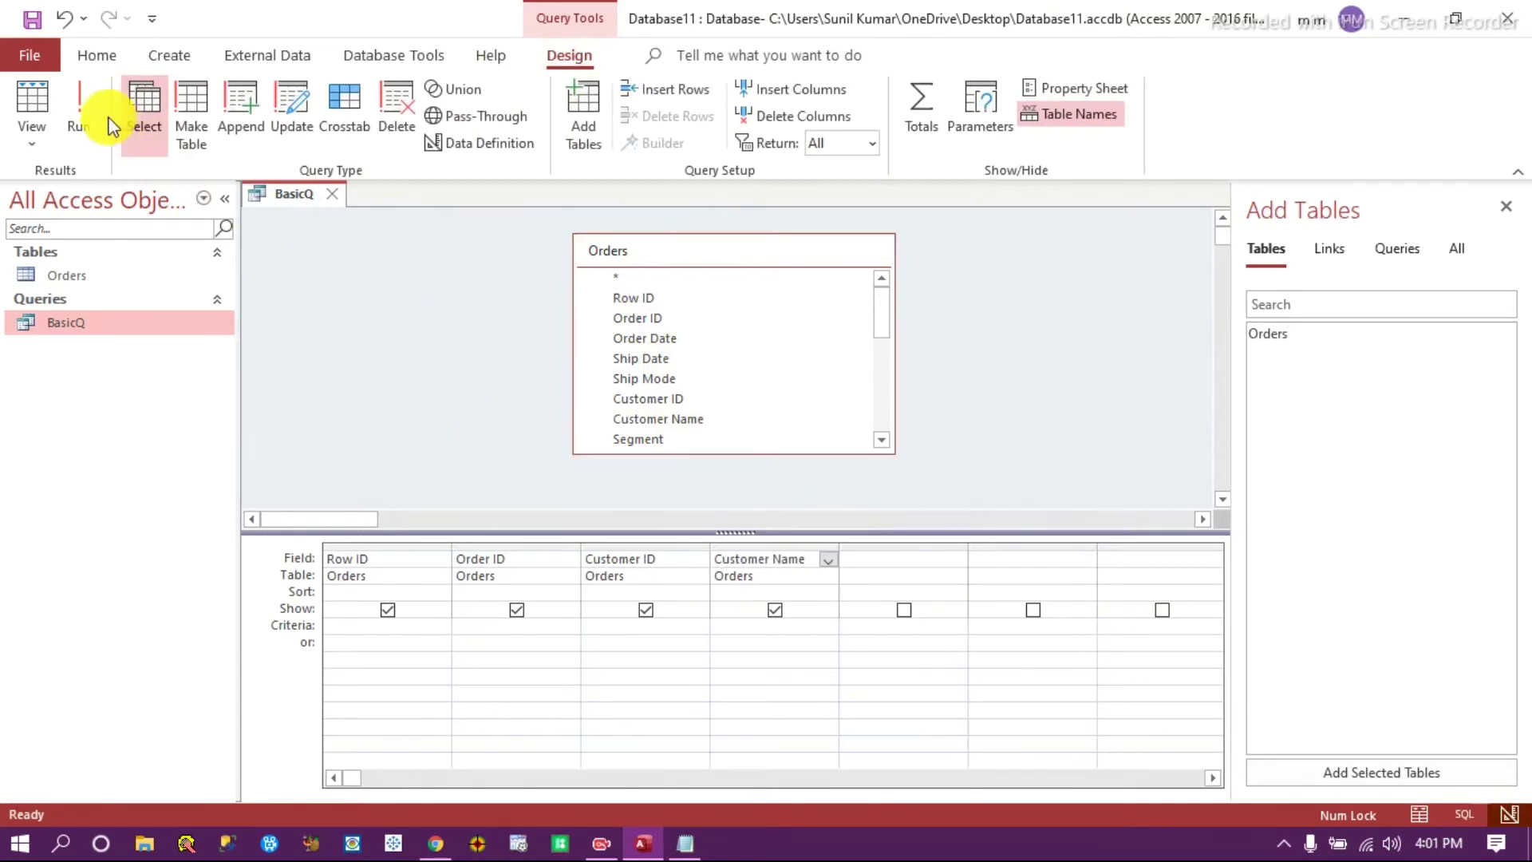
click(84, 118)
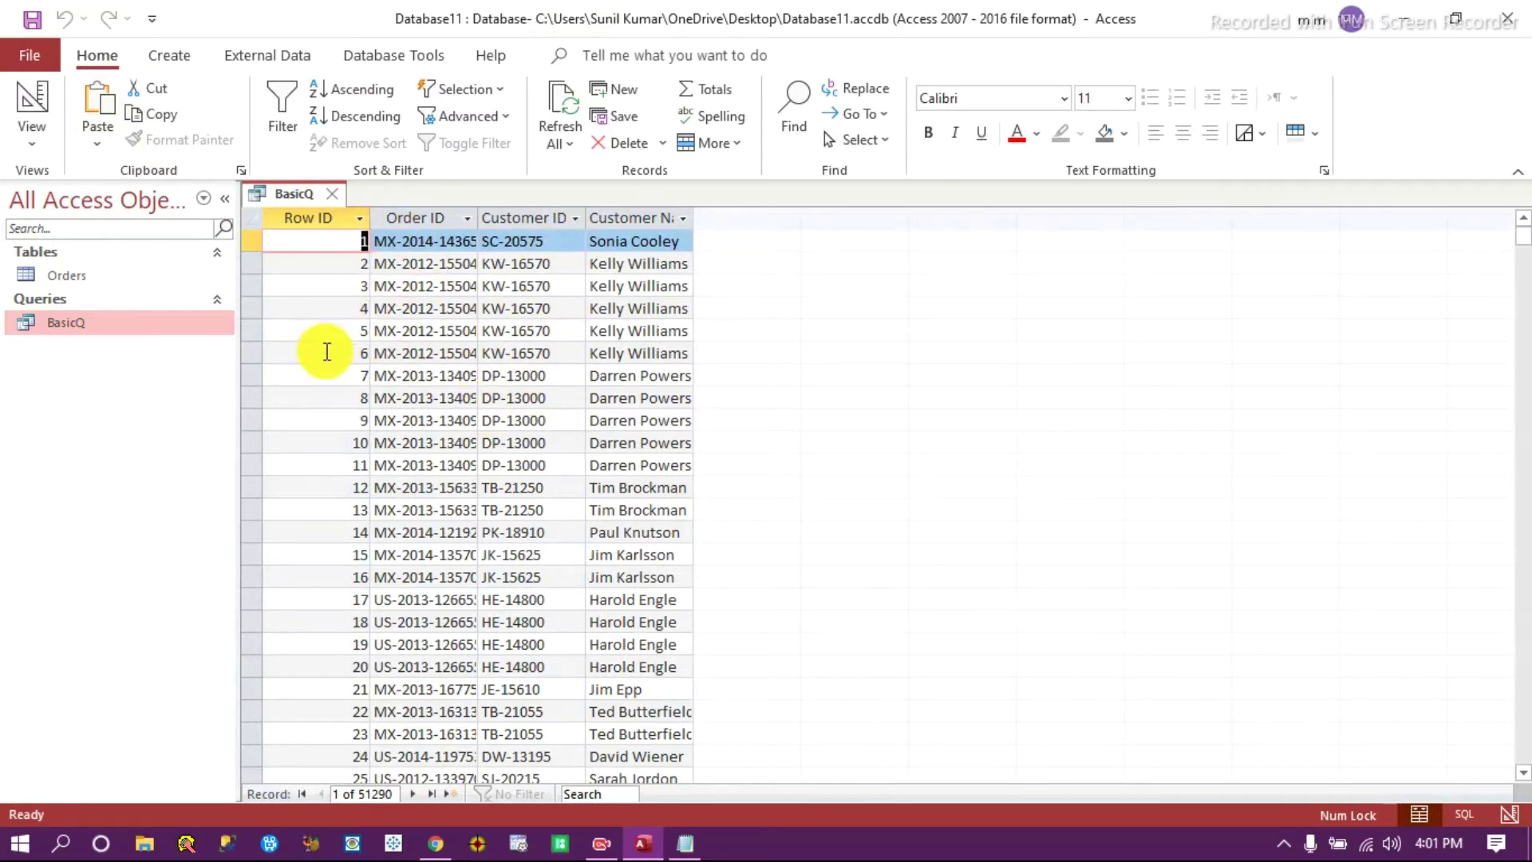
Save BasicQ and close it.
right_click(297, 197)
click(344, 210)
click(332, 194)
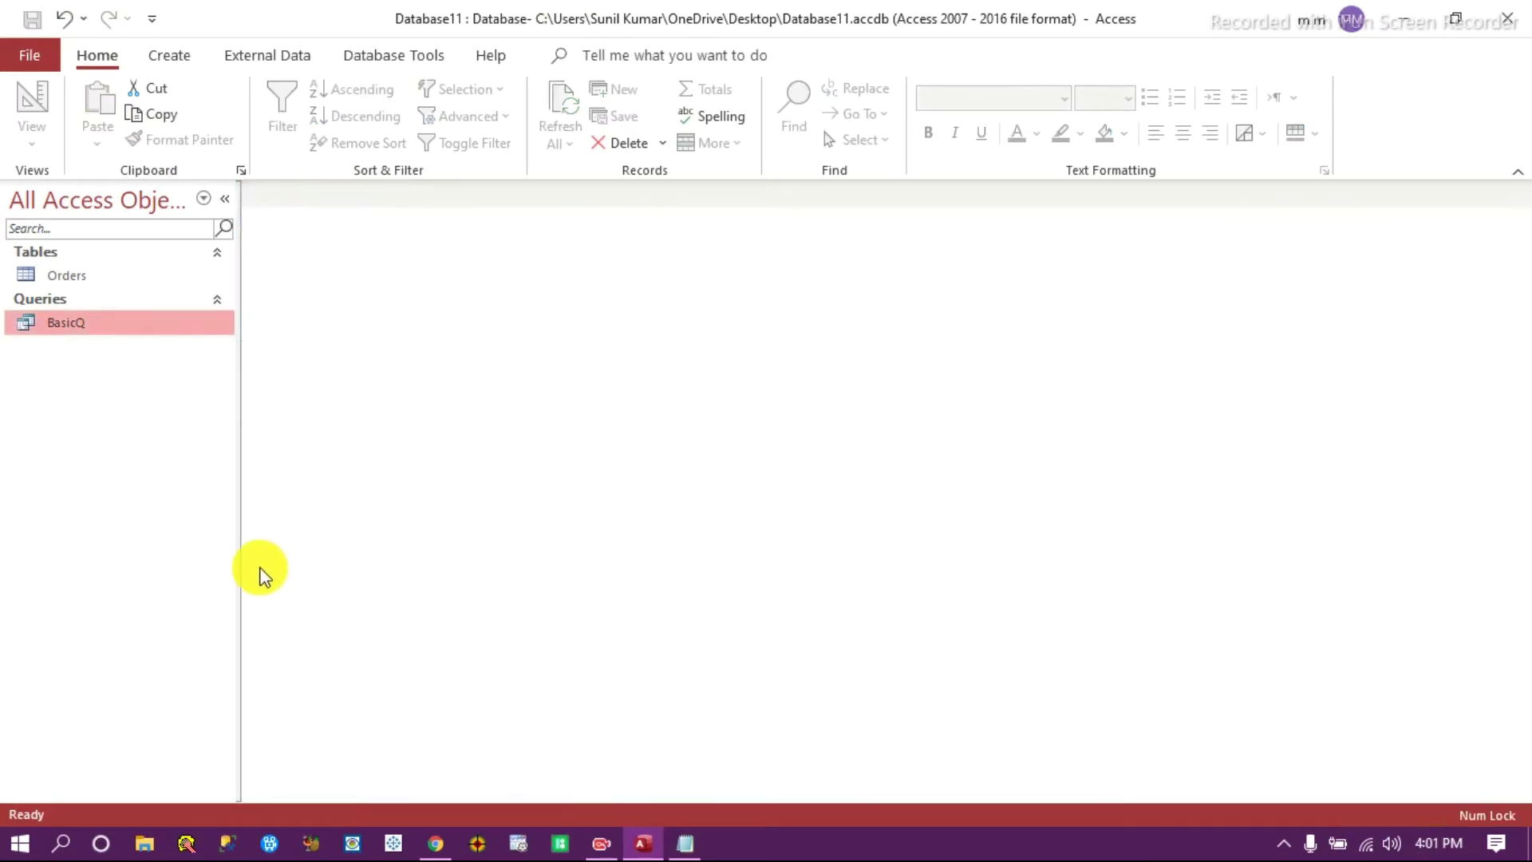
Reopen BasicQ, switch it to Design view and add the State field in the fifth column.
double_click(95, 328)
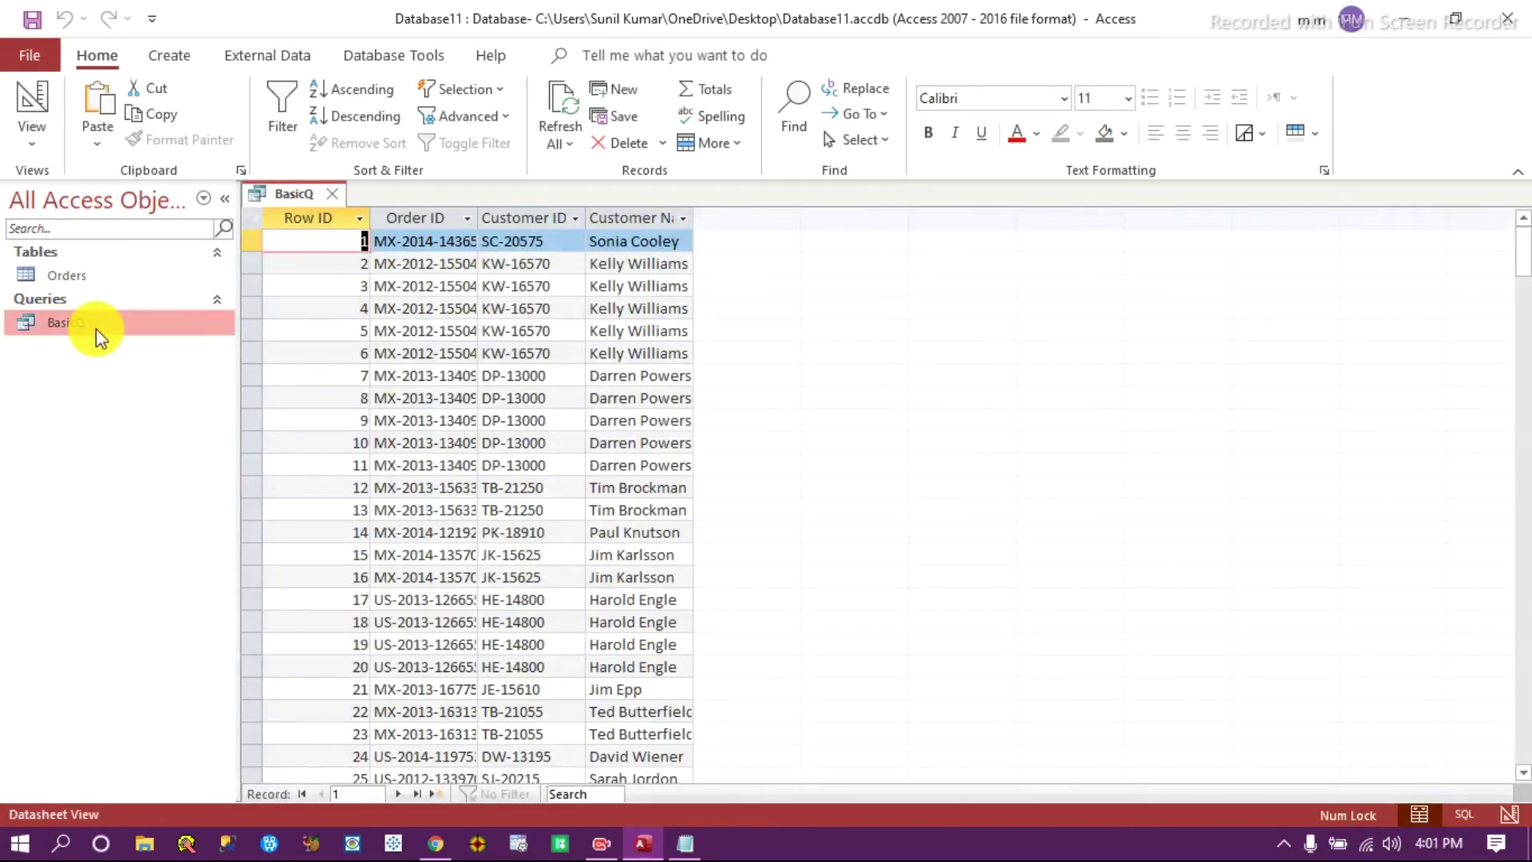
right_click(315, 198)
click(406, 307)
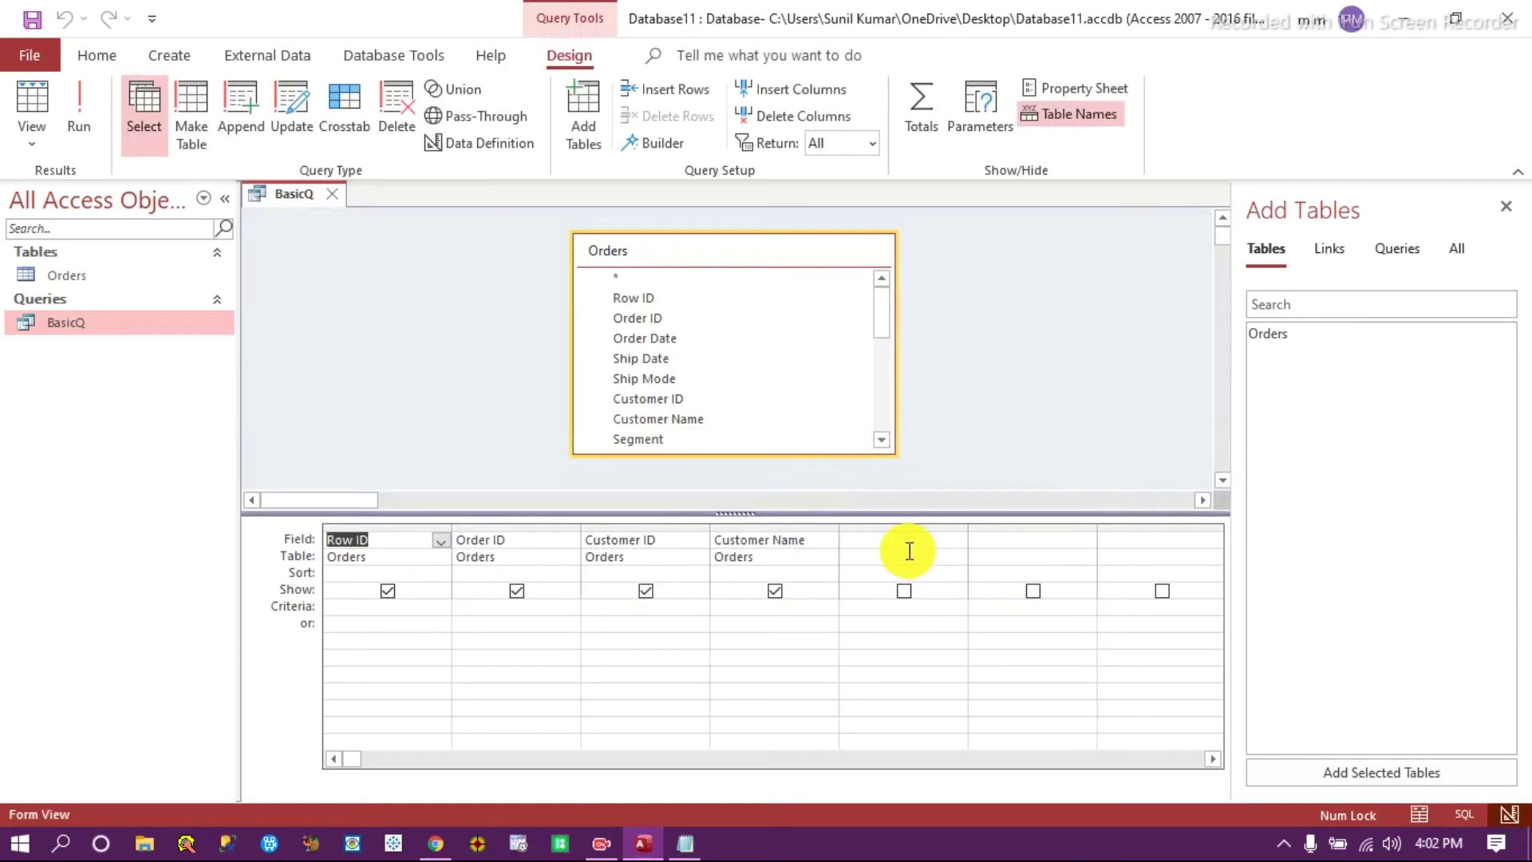
click(886, 541)
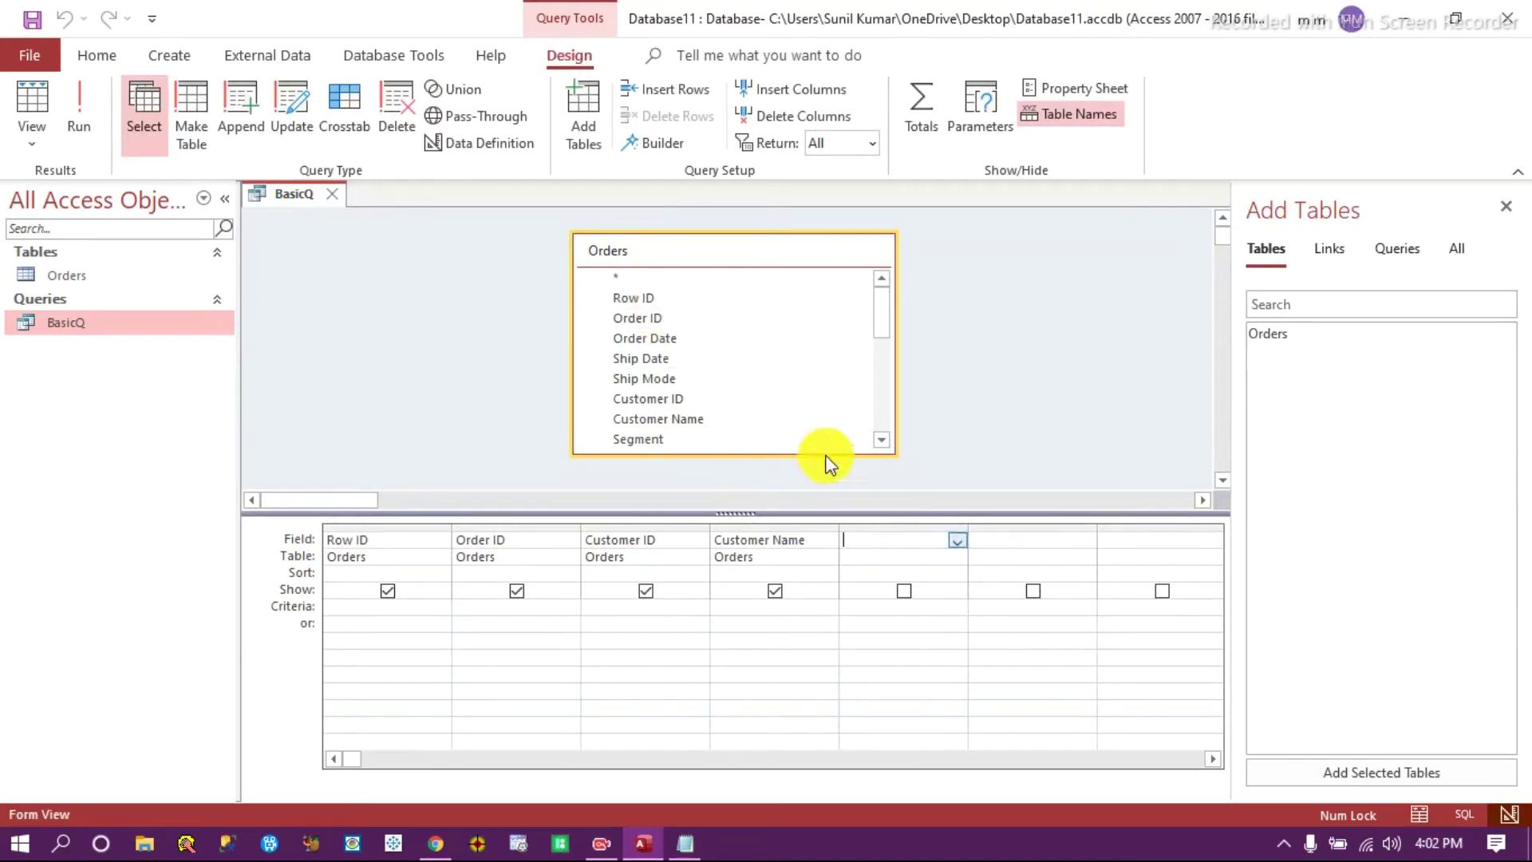
click(959, 543)
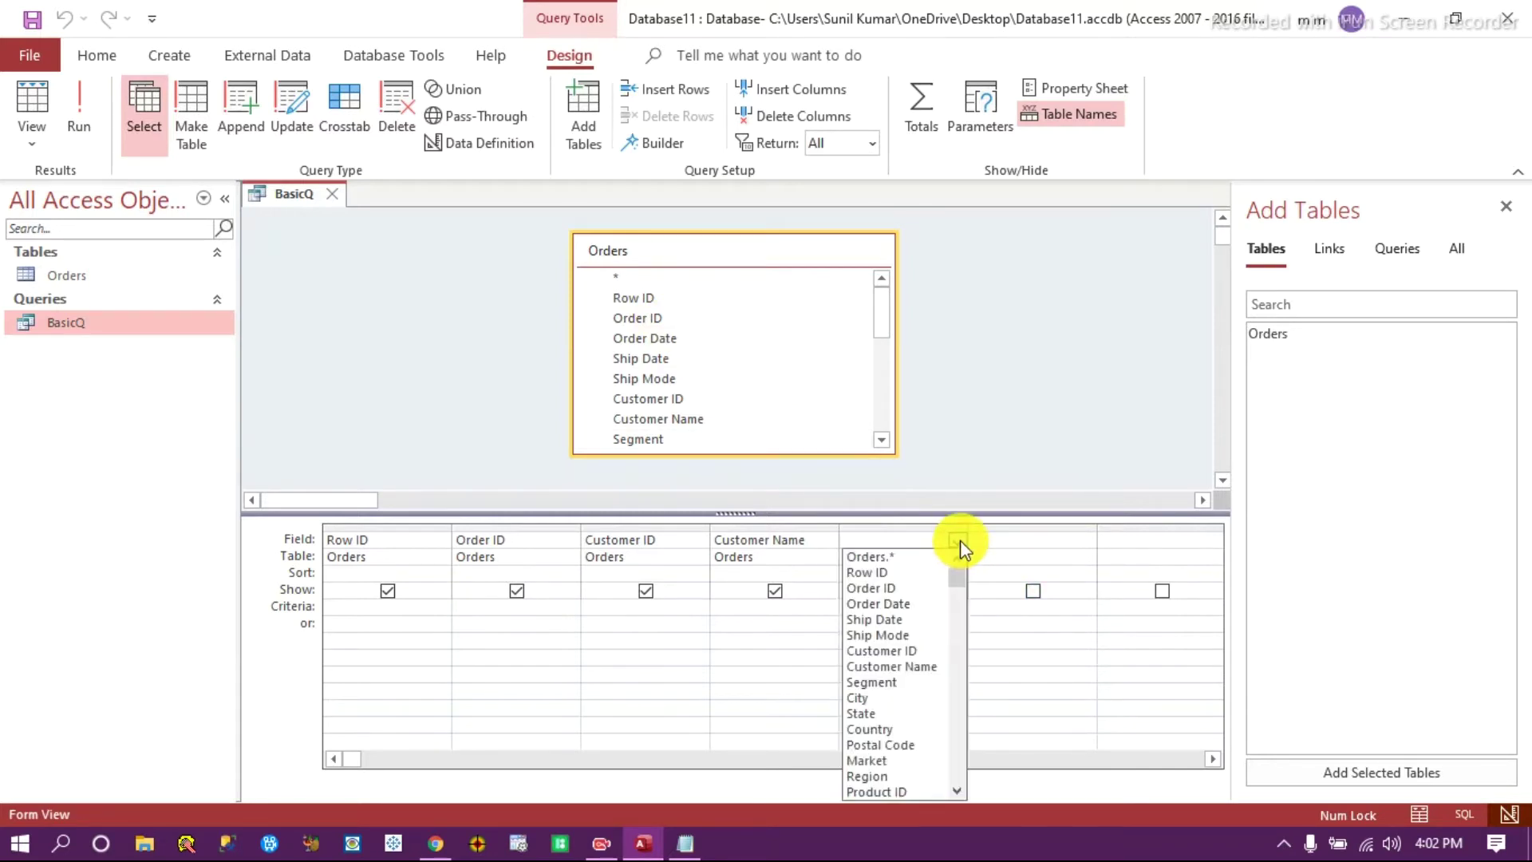
click(895, 712)
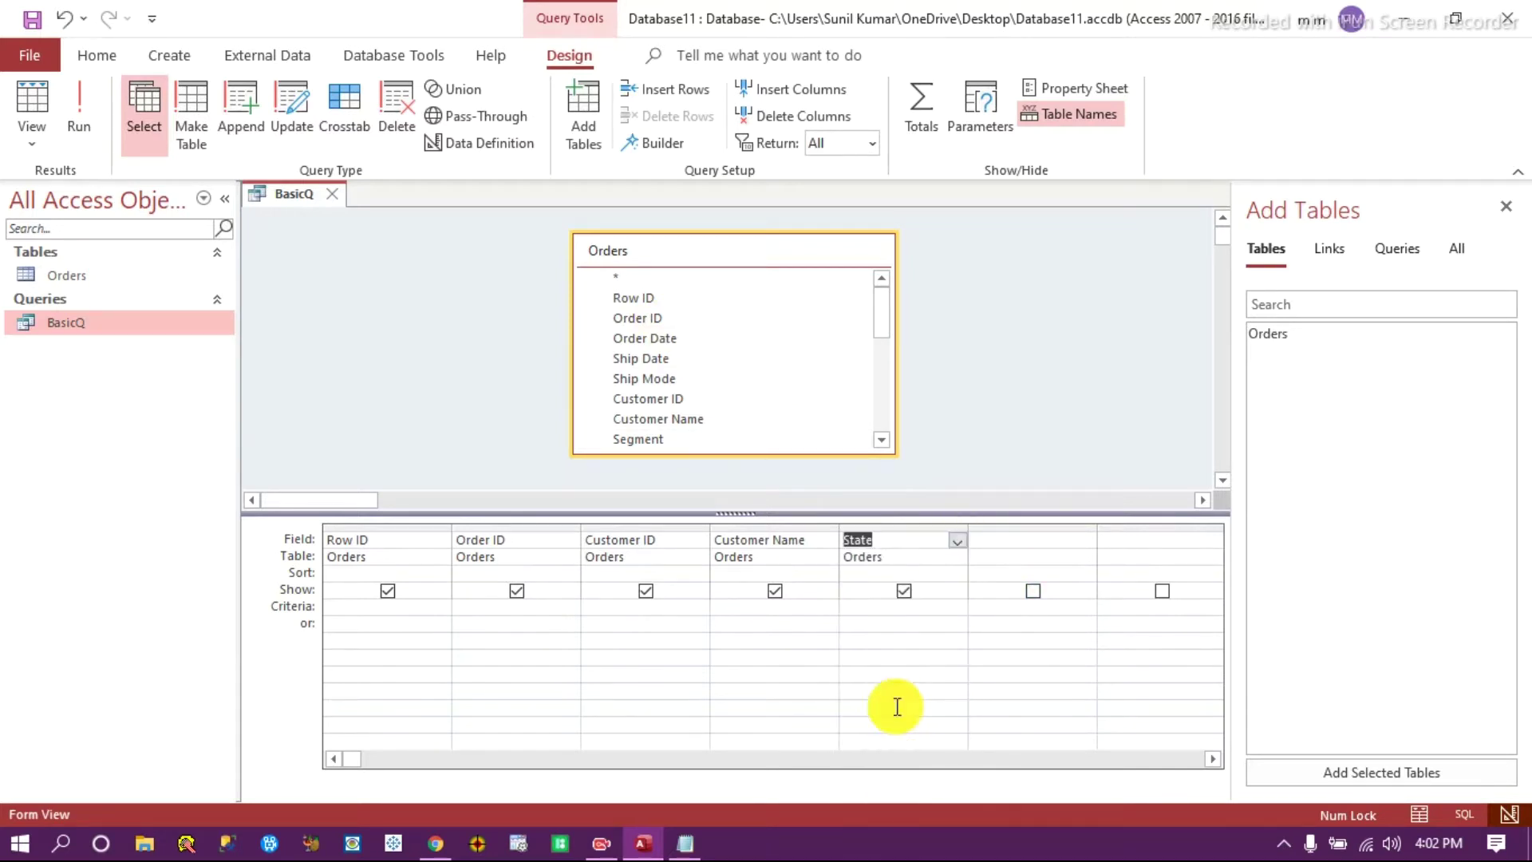
Turn the display of table names in the design grid off and on again.
click(907, 558)
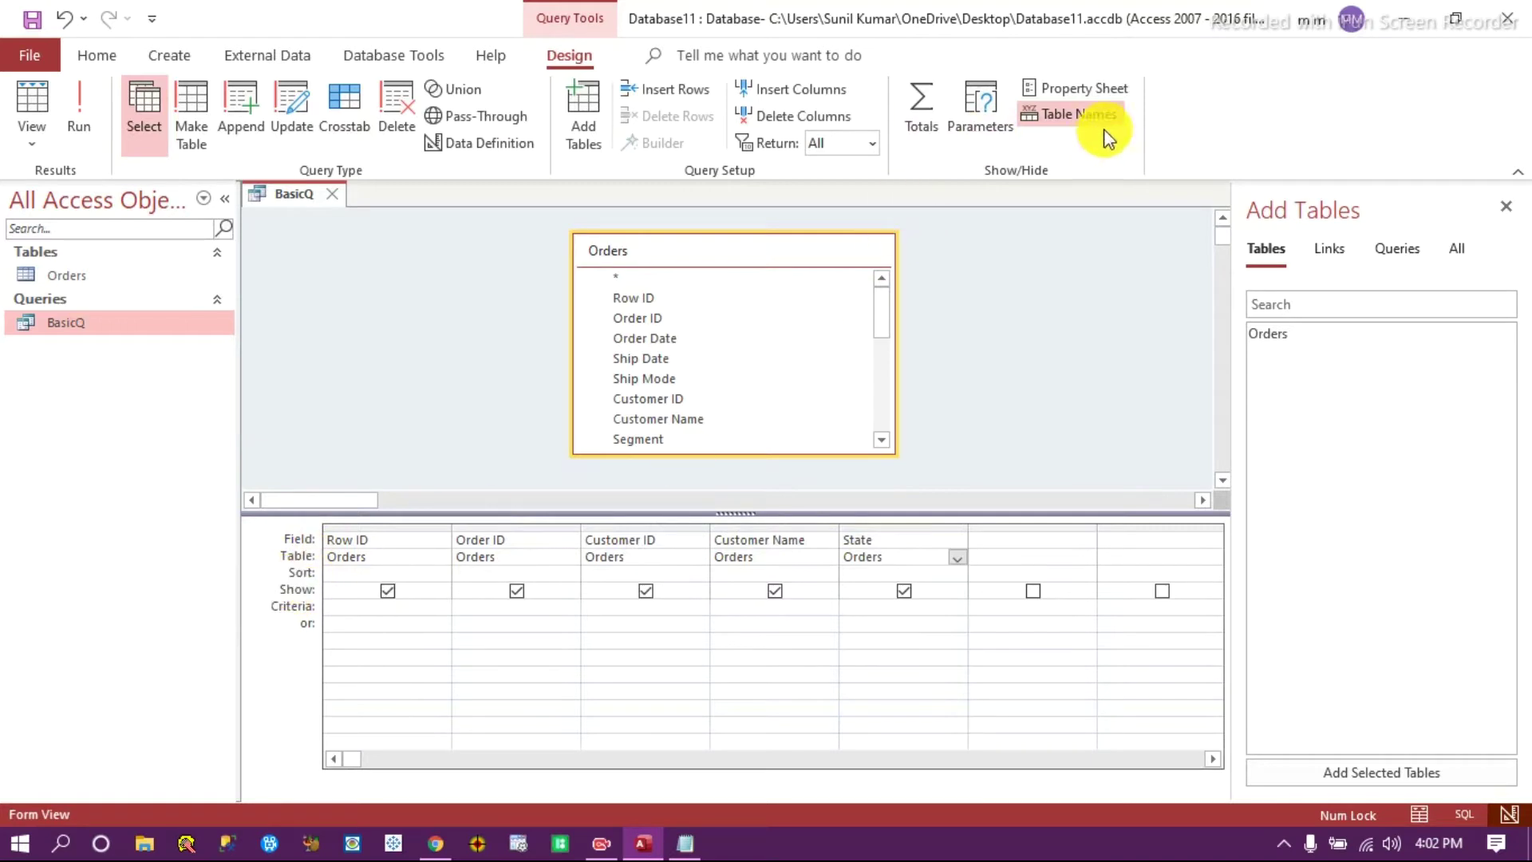
click(1079, 115)
click(1077, 116)
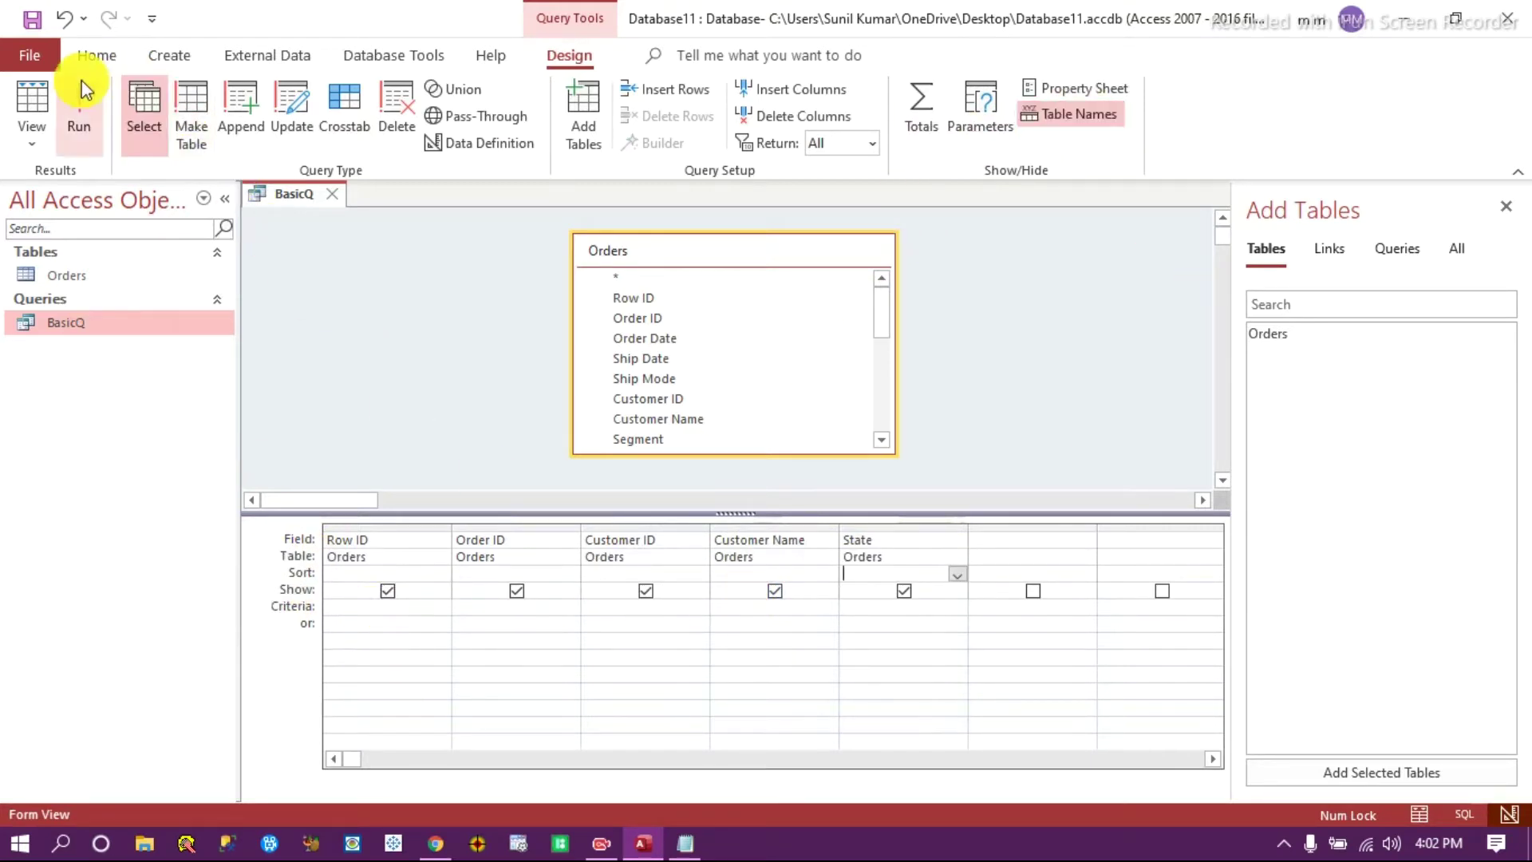
Run BasicQ, check the State column in the results and return to Design view.
click(79, 116)
click(739, 214)
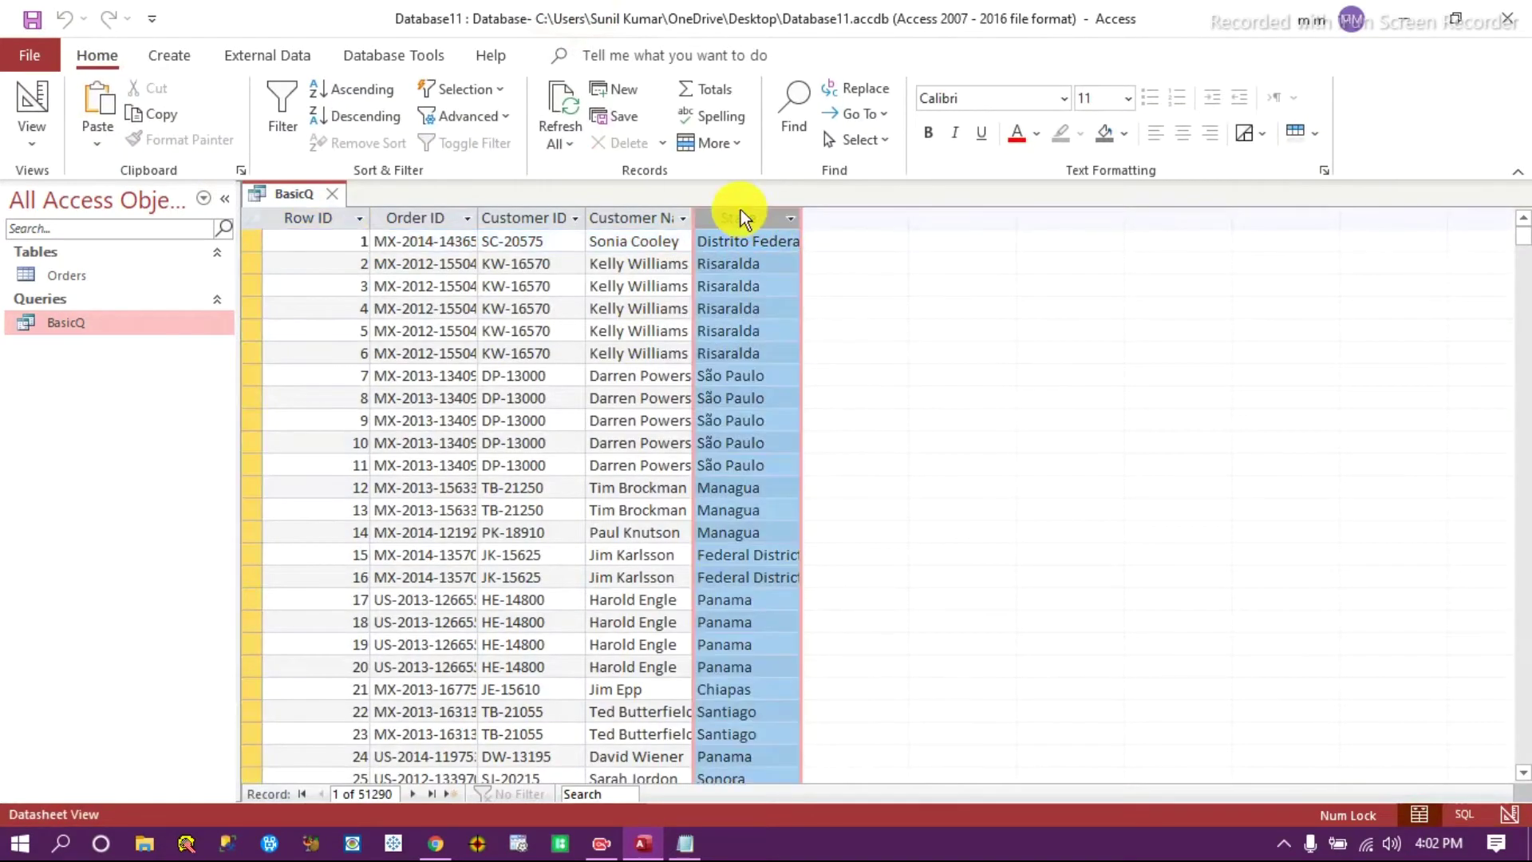
click(1509, 814)
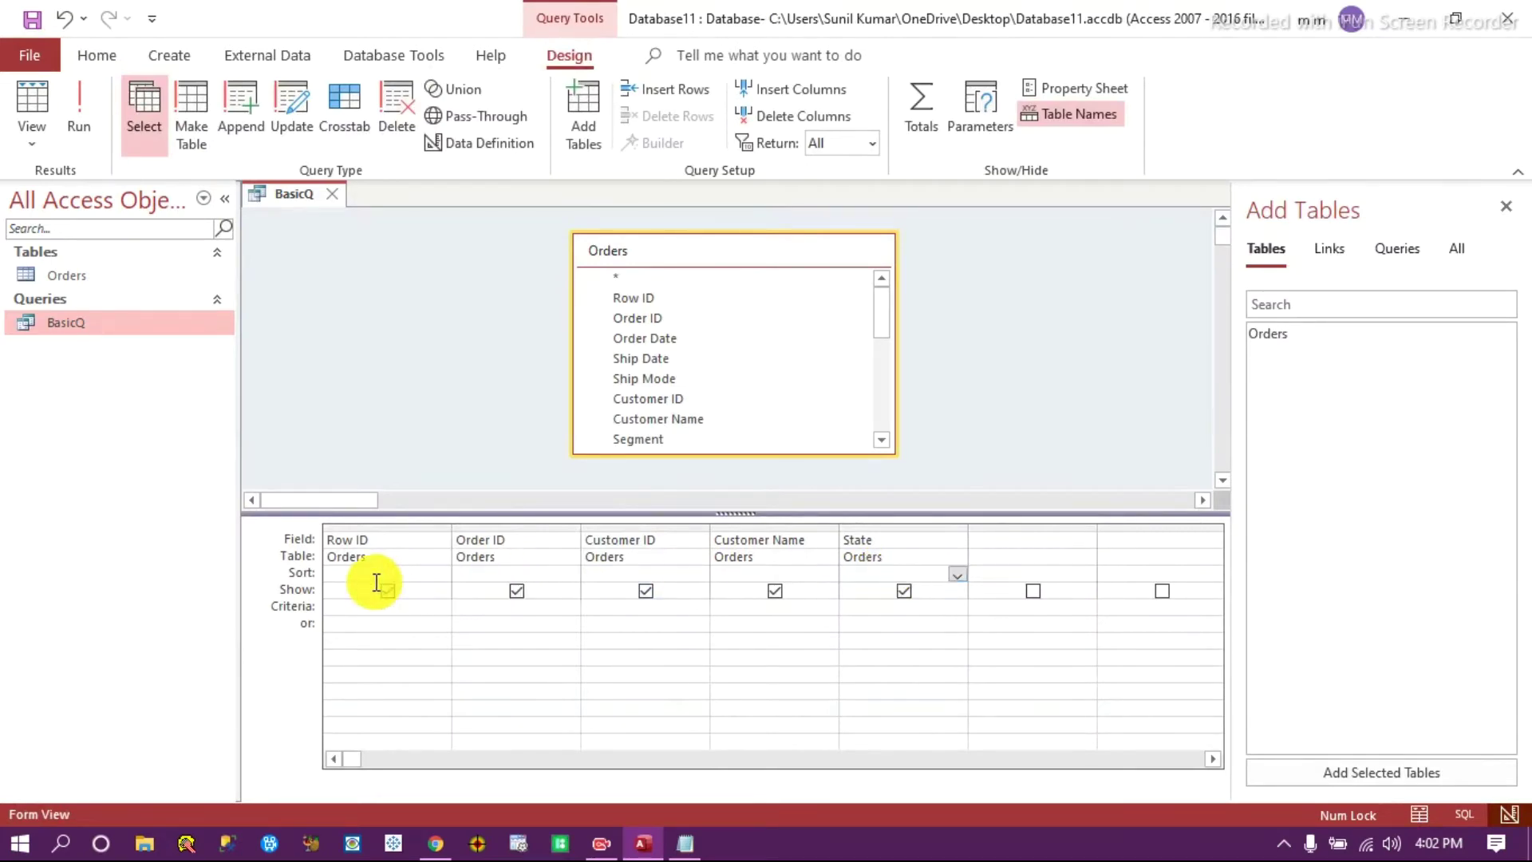
Open the Orders table and look through its records to examine the order of the Row ID values.
double_click(64, 276)
scroll(431, 447, down, 10)
scroll(416, 477, up, 10)
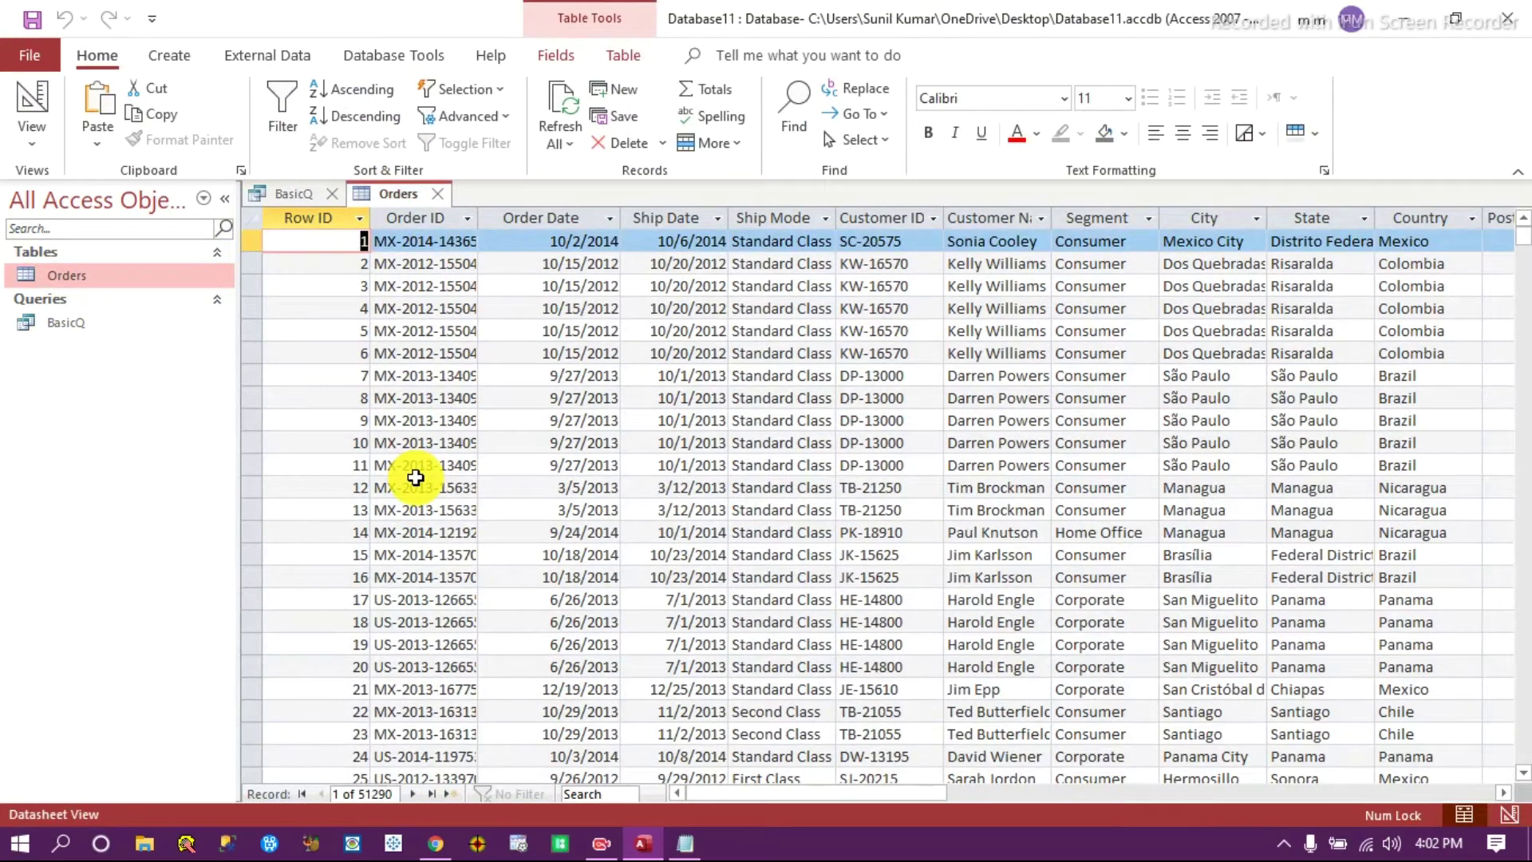
click(351, 330)
scroll(349, 391, down, 20)
scroll(349, 417, down, 15)
scroll(356, 478, up, 20)
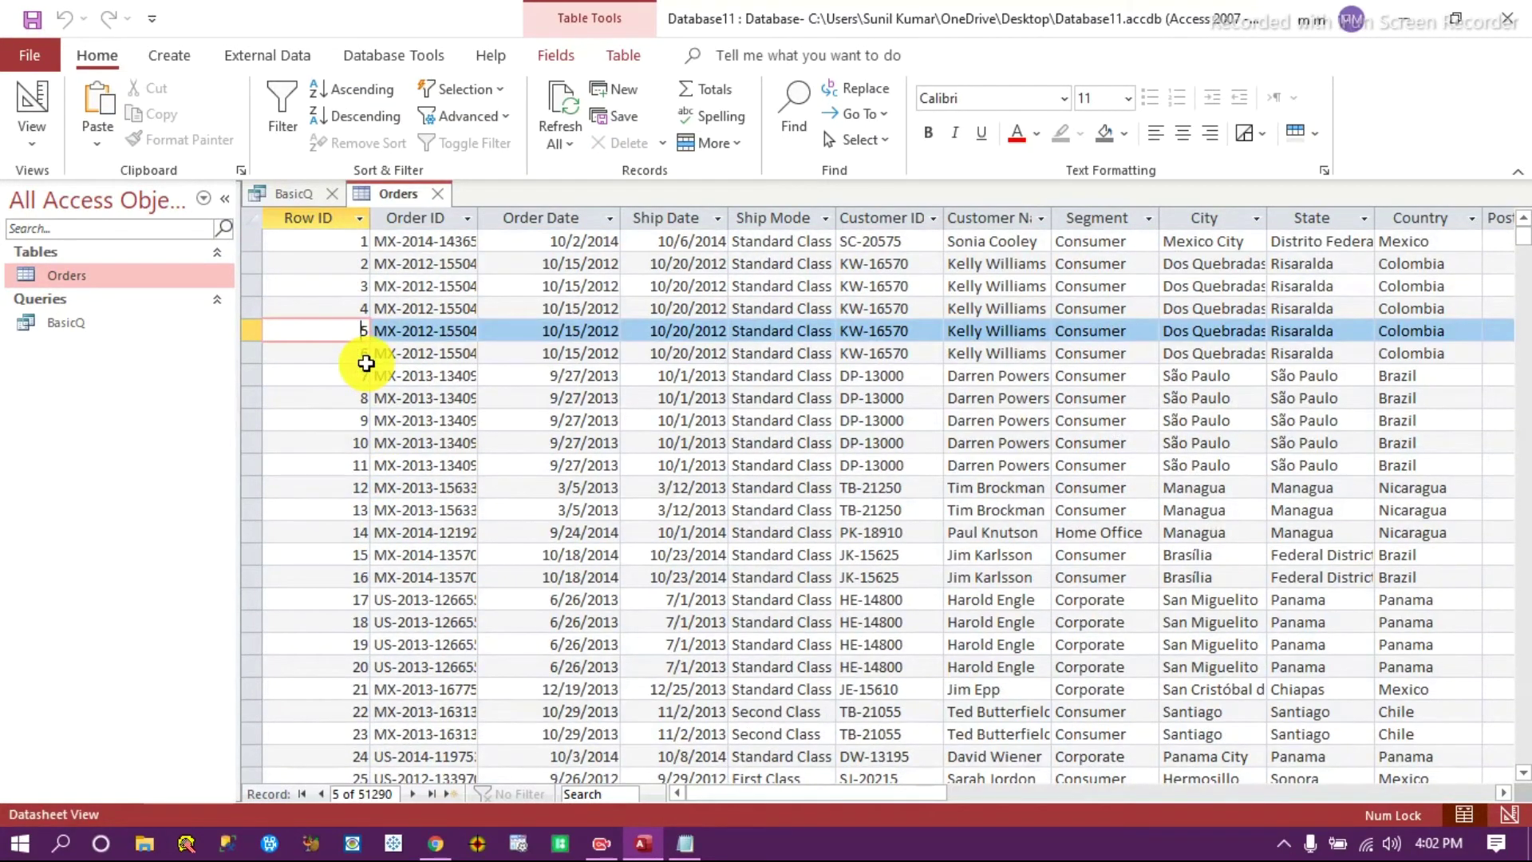
Return to the BasicQ design and set the Row ID field's sort order to Descending.
click(295, 193)
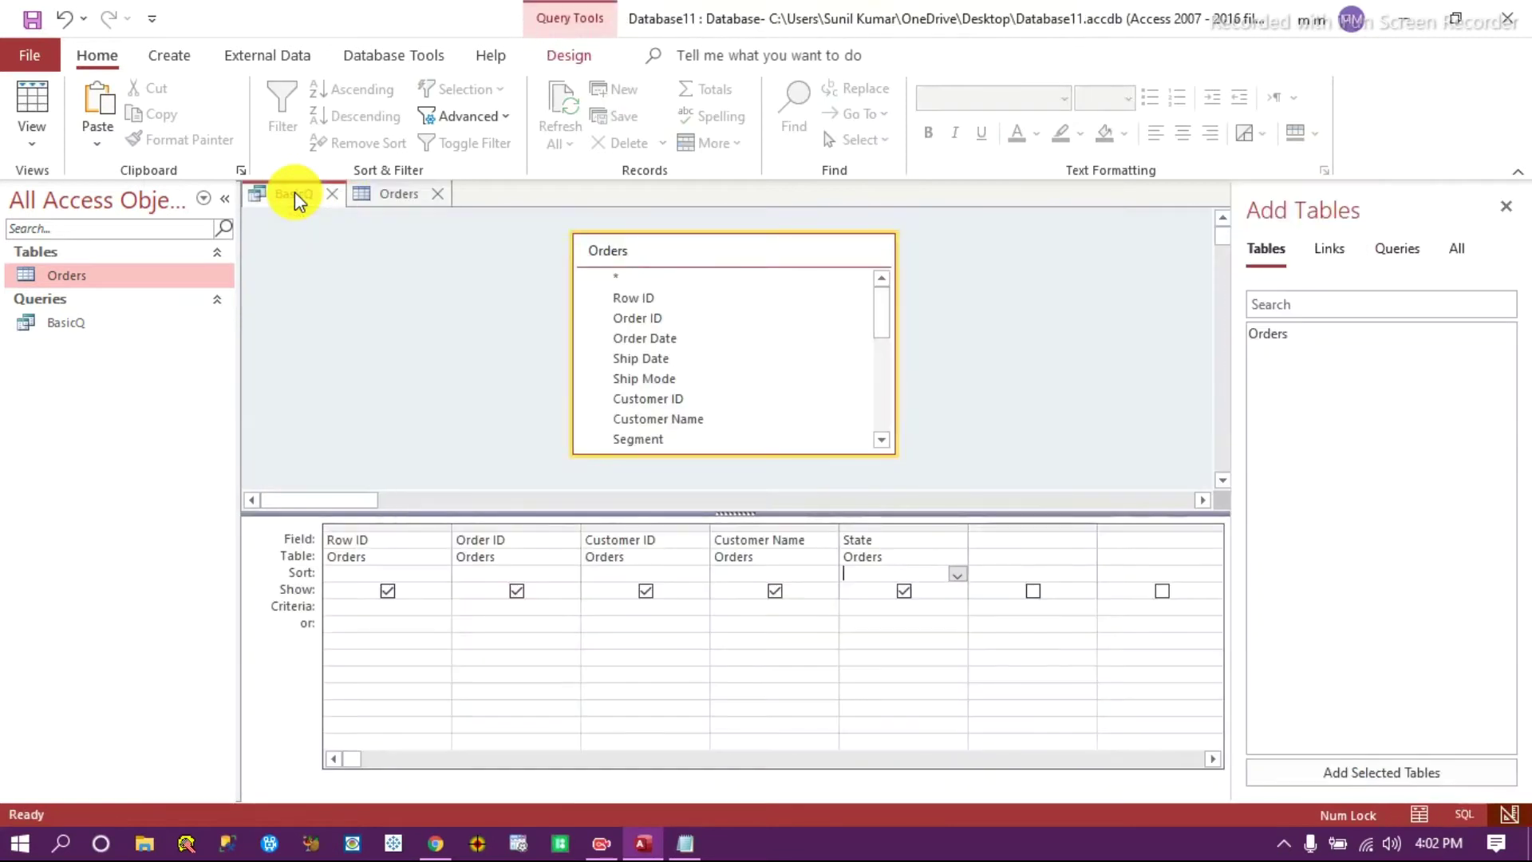
click(371, 572)
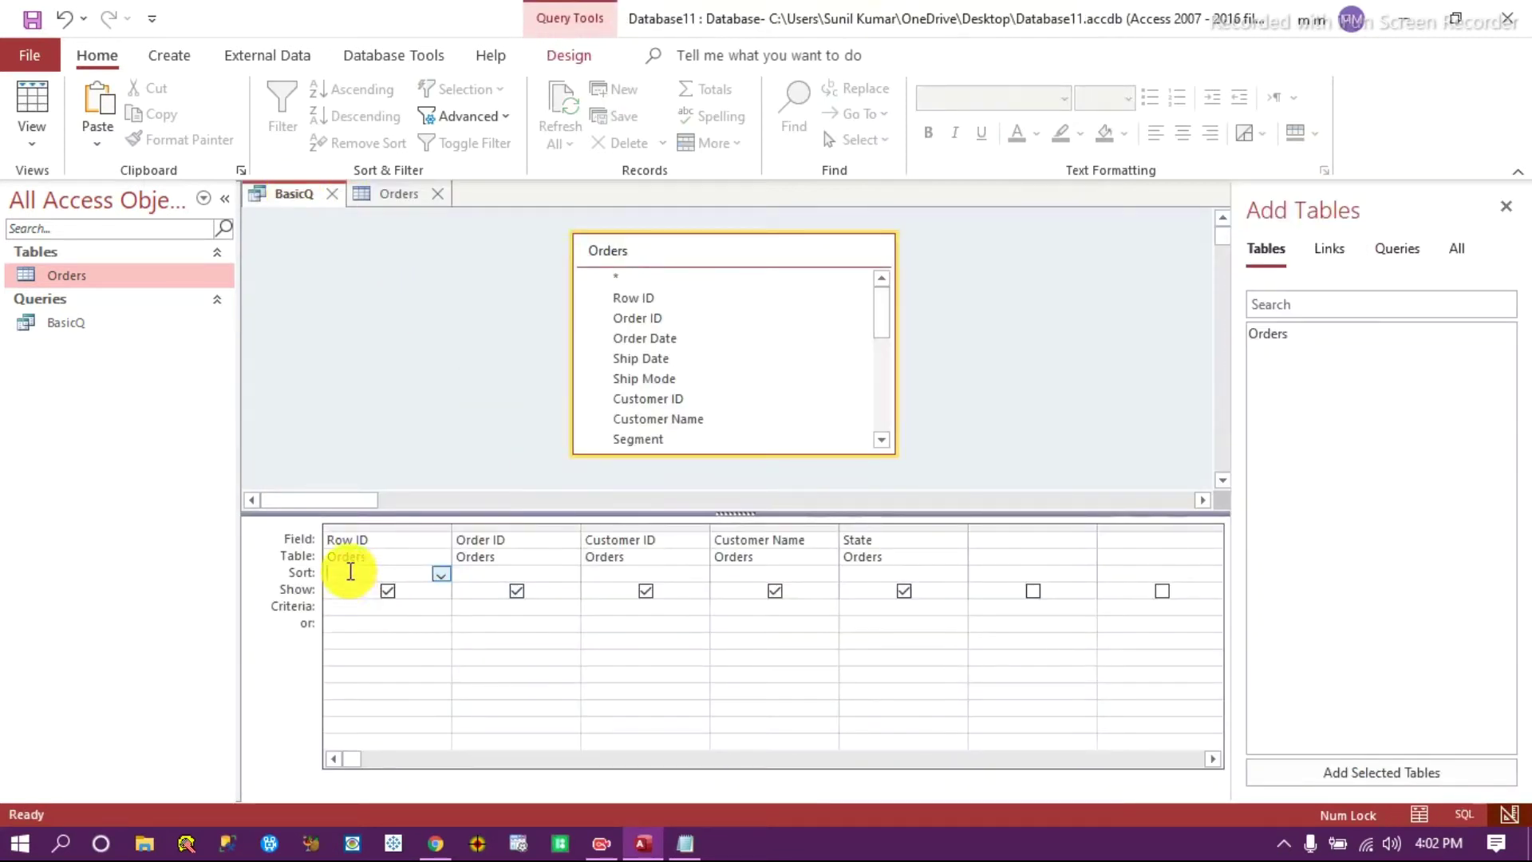
click(441, 574)
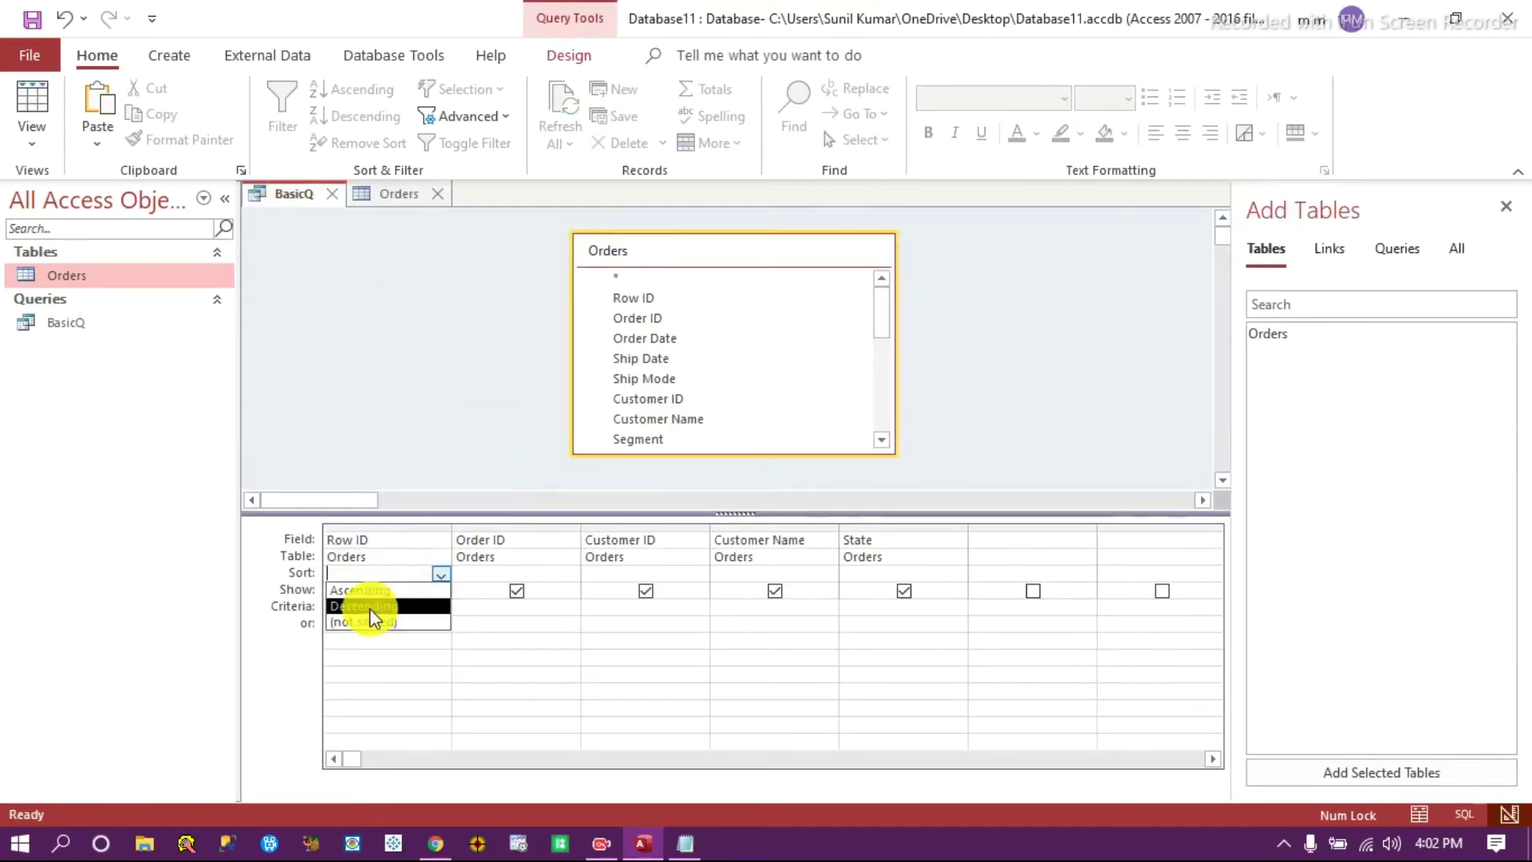
click(370, 607)
click(440, 574)
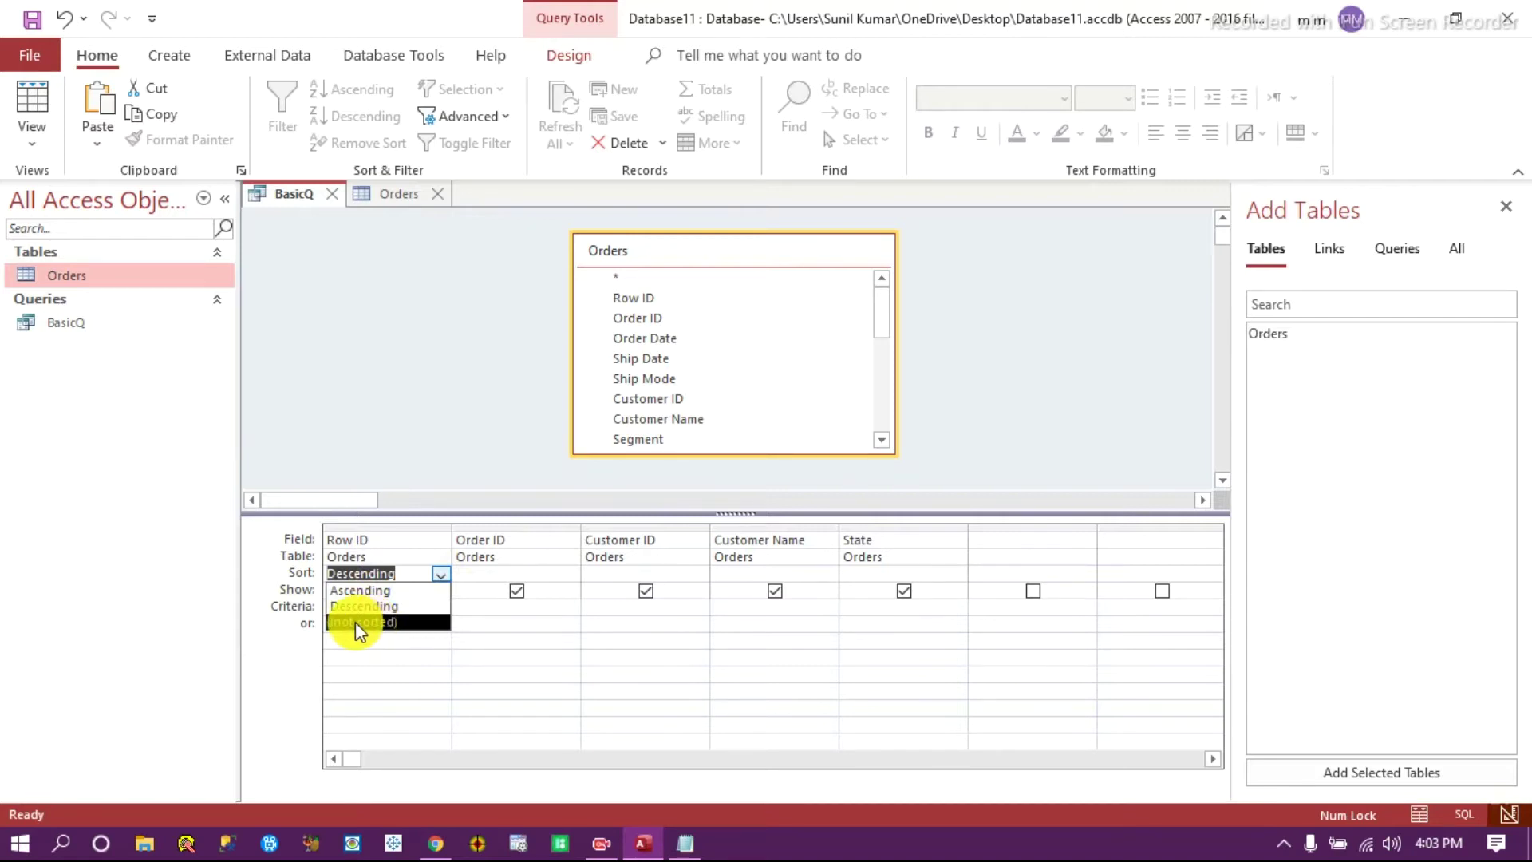
click(380, 390)
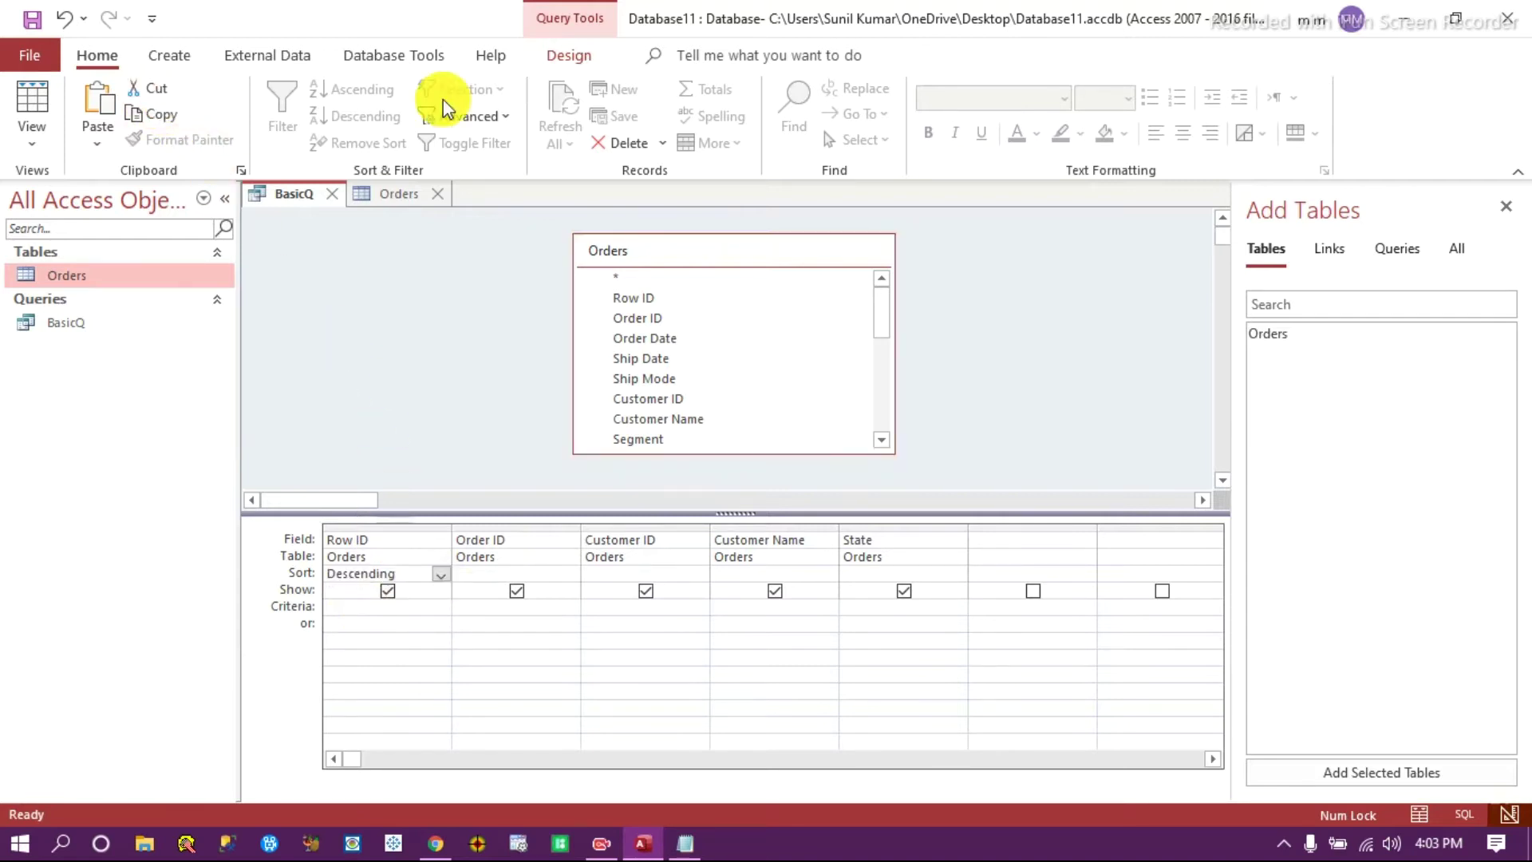
Run BasicQ, examine the order of the Row ID values in the results and return to Design view.
click(569, 55)
click(80, 103)
click(342, 328)
scroll(359, 352, down, 8)
scroll(359, 352, up, 8)
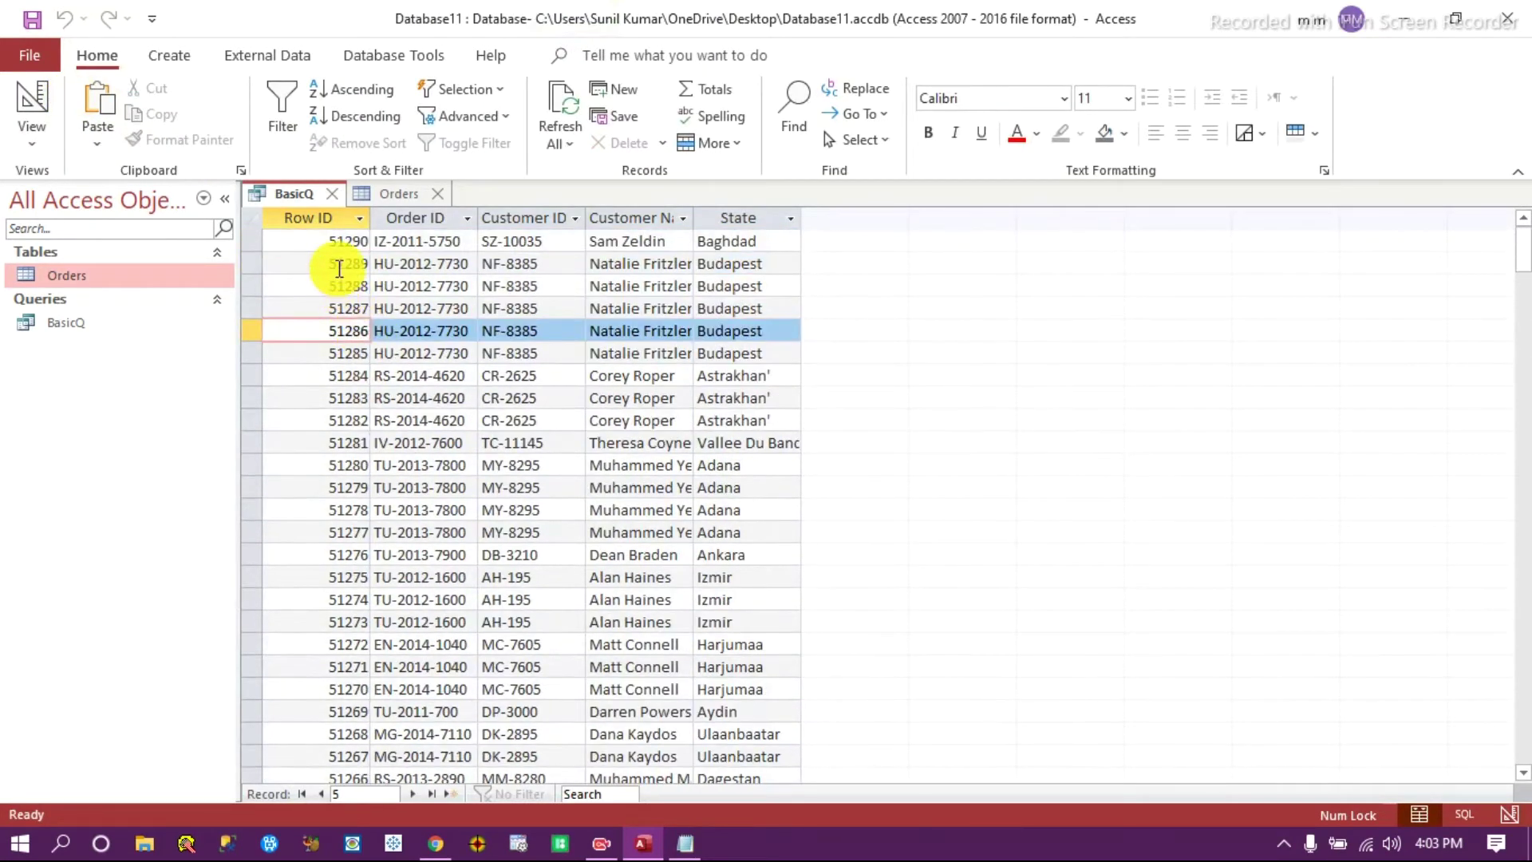
click(342, 242)
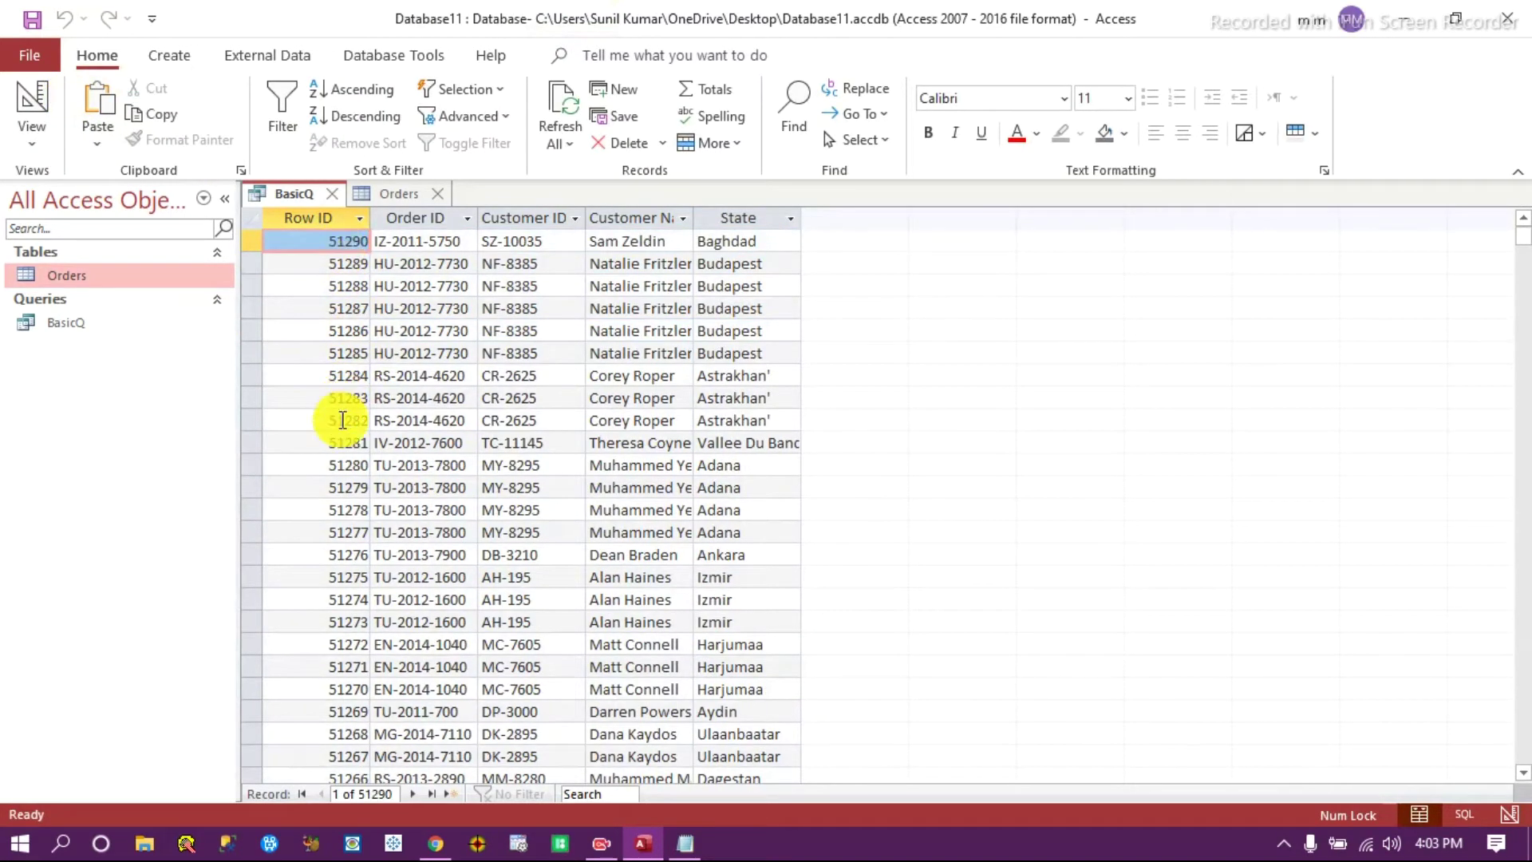
scroll(338, 408, down, 18)
scroll(349, 413, up, 18)
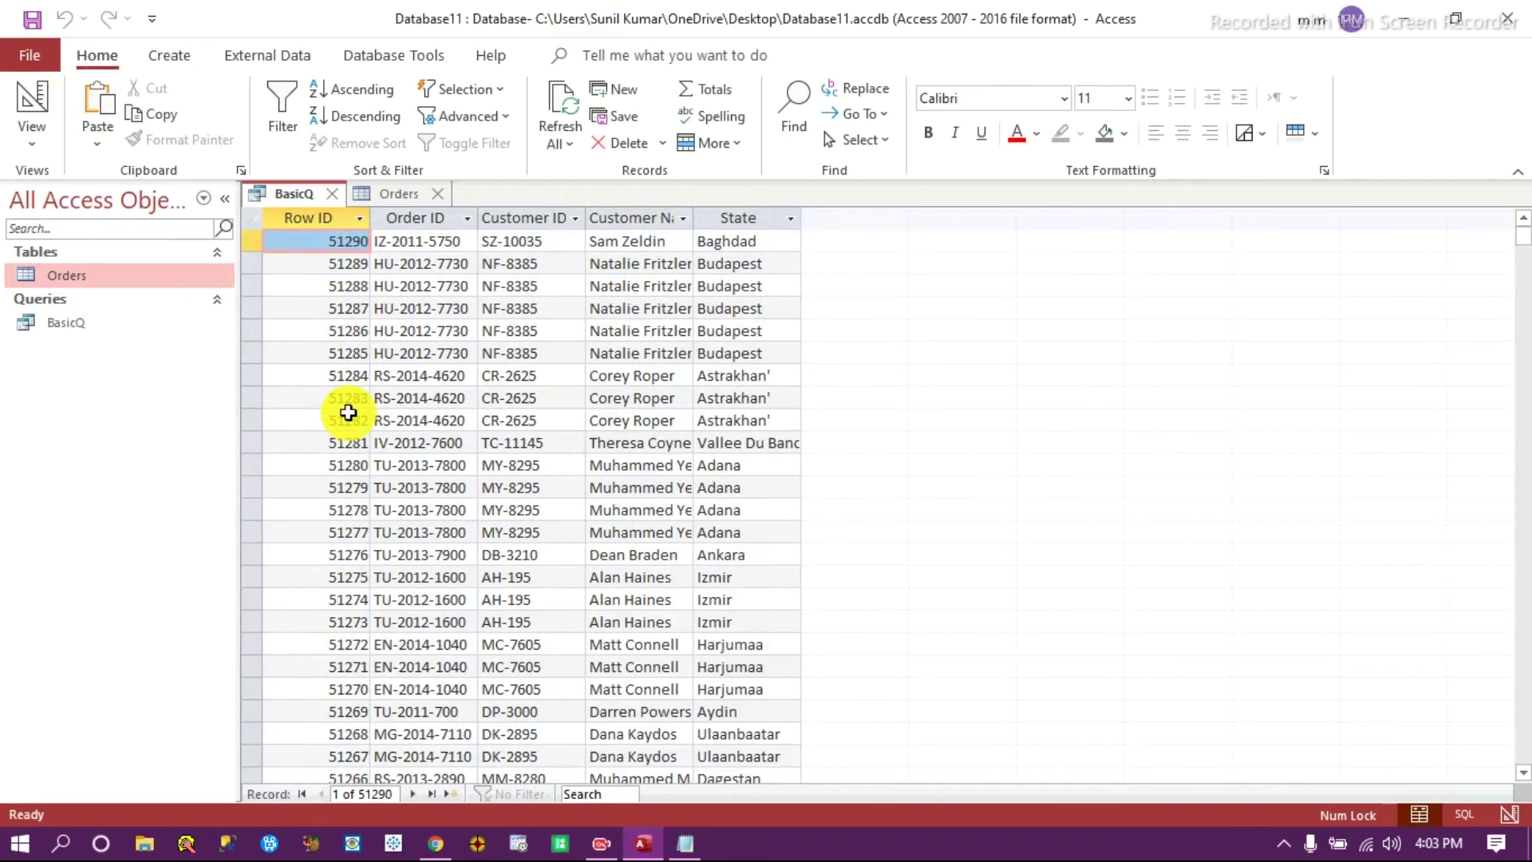
click(1508, 814)
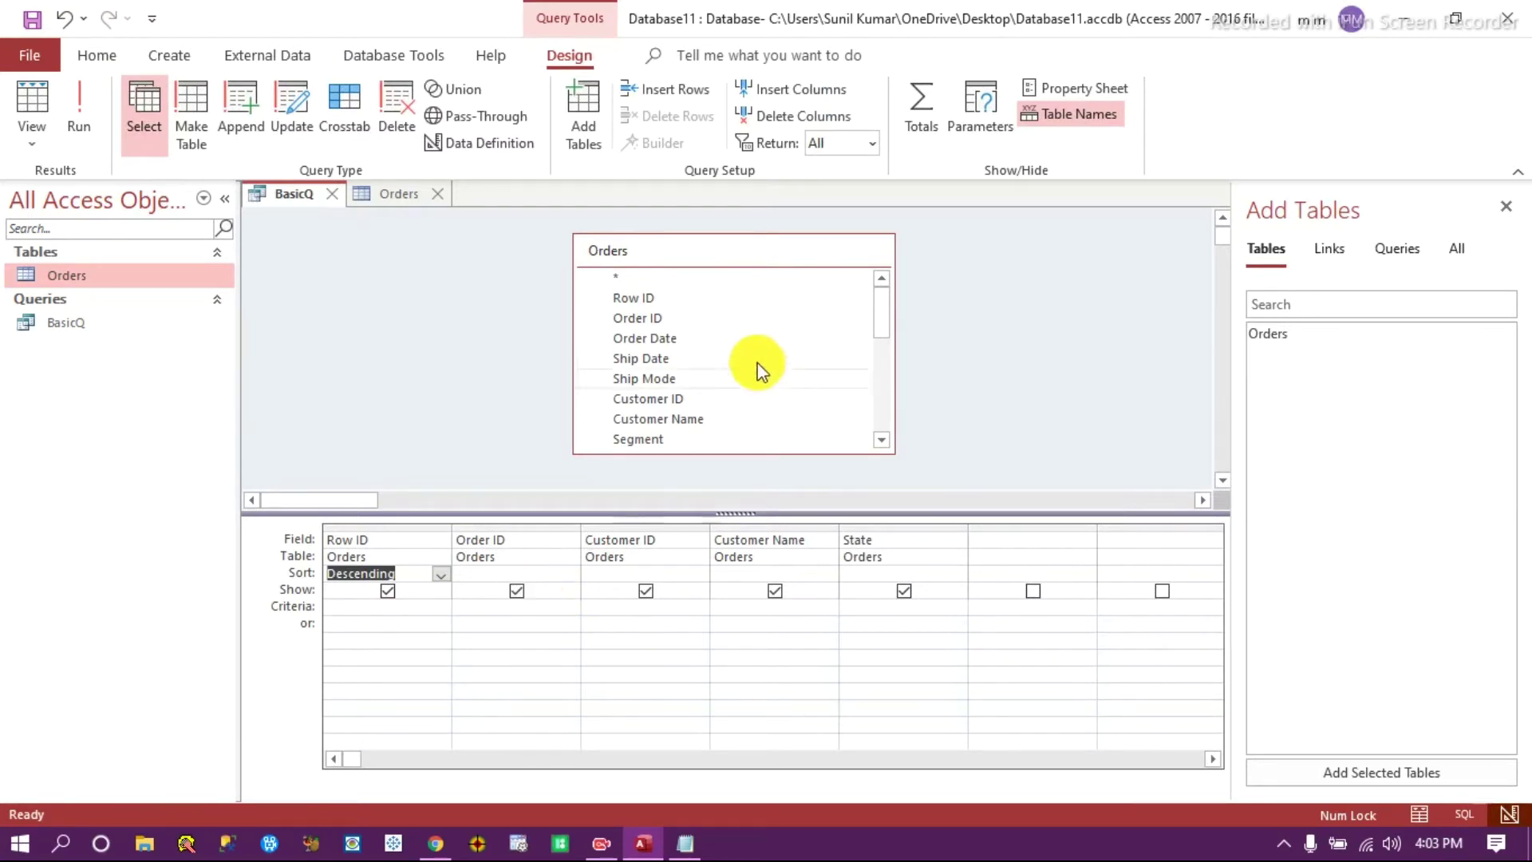
Remove all five field columns, Row ID through State, from BasicQ's design grid.
click(382, 537)
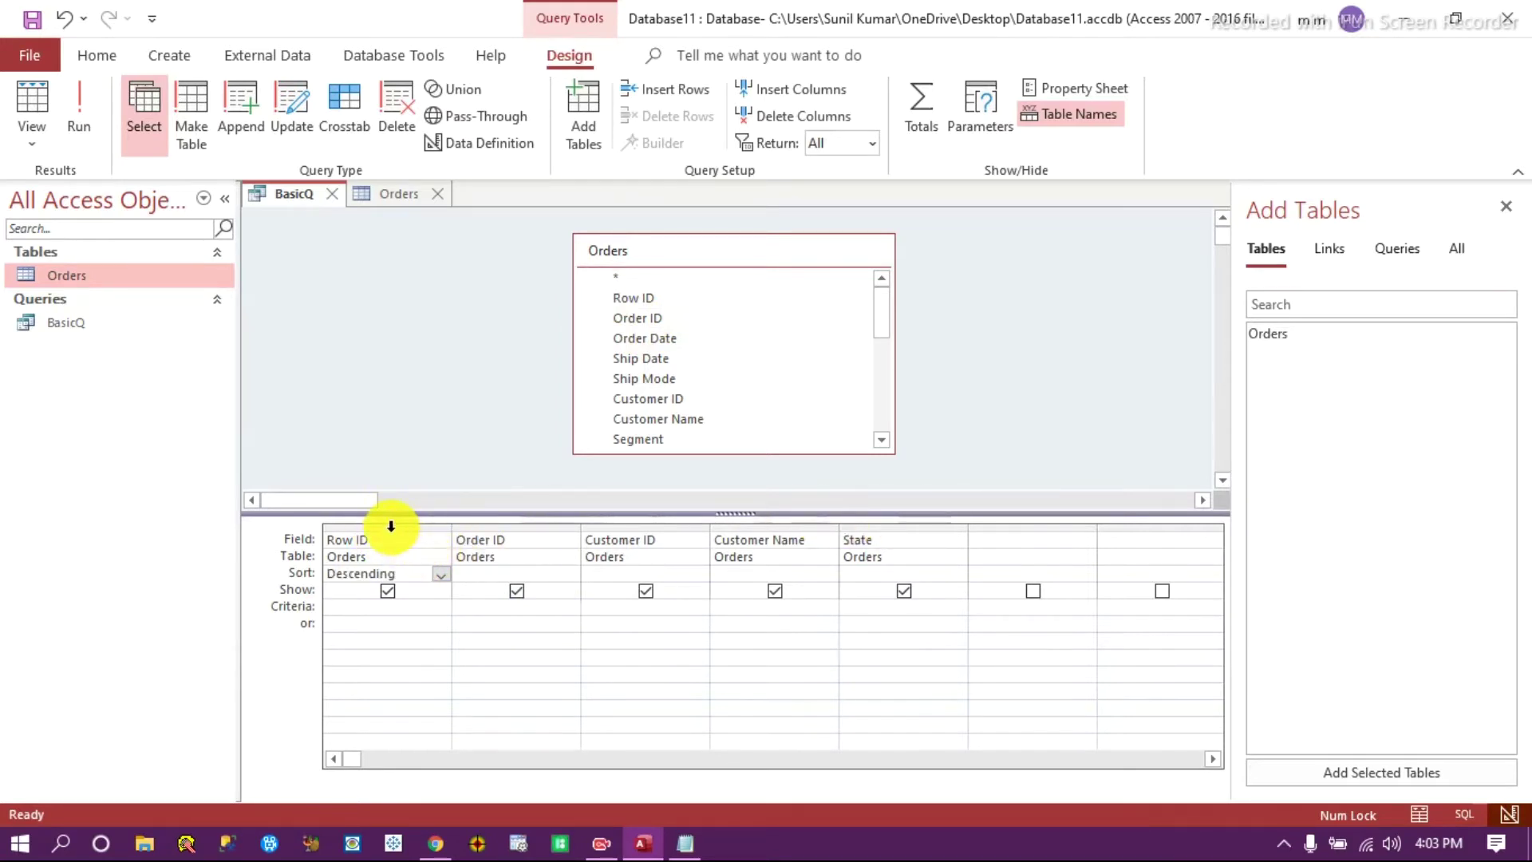
drag(391, 526, 912, 519)
key(Delete)
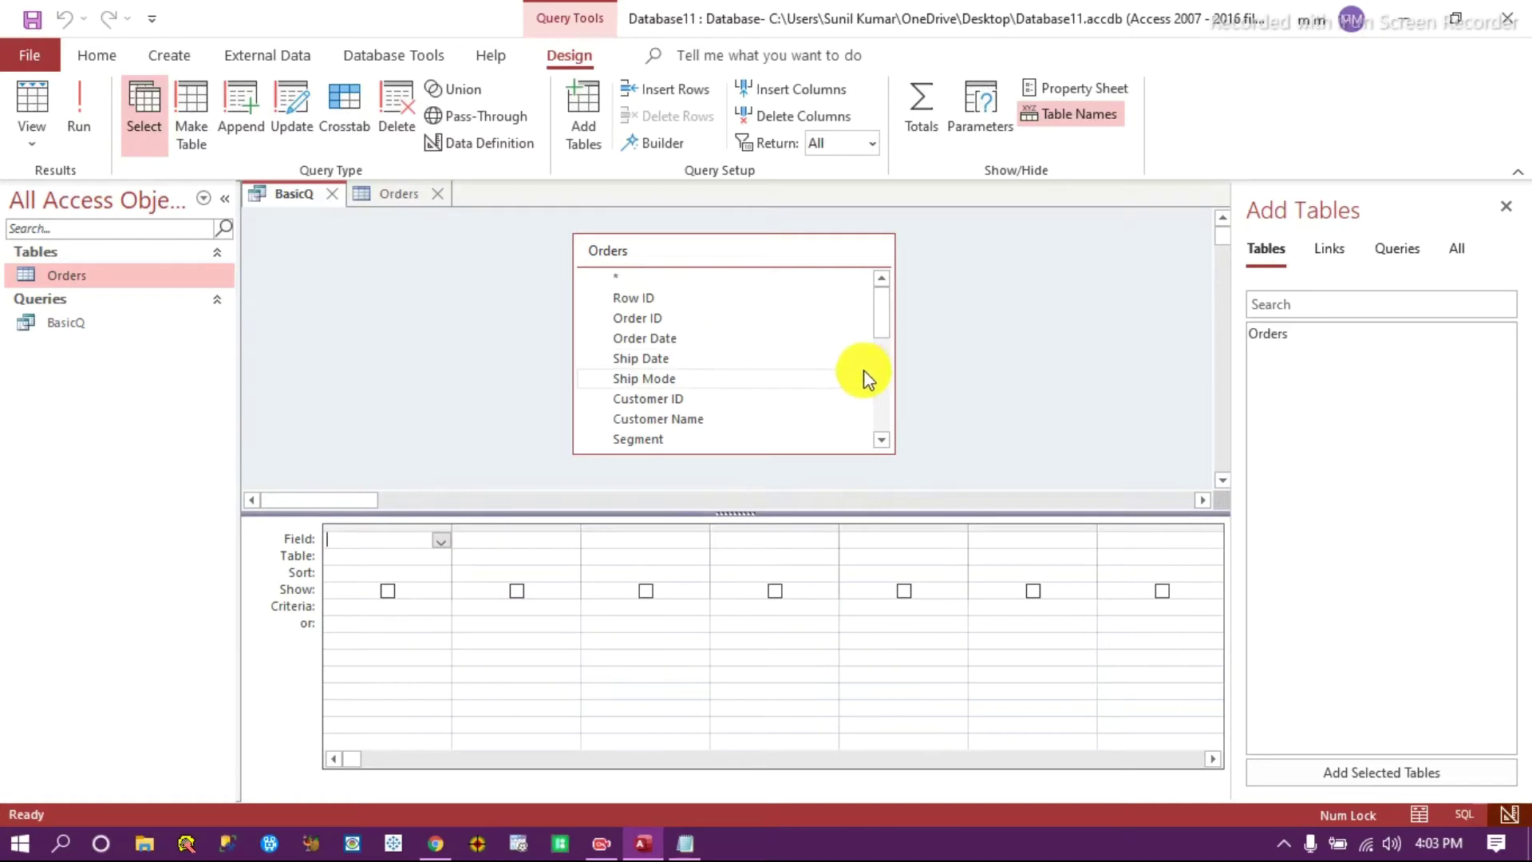
Add the Orders fields from Row ID through Sub-Category to the empty design grid, beginning in the first column.
drag(878, 312, 895, 369)
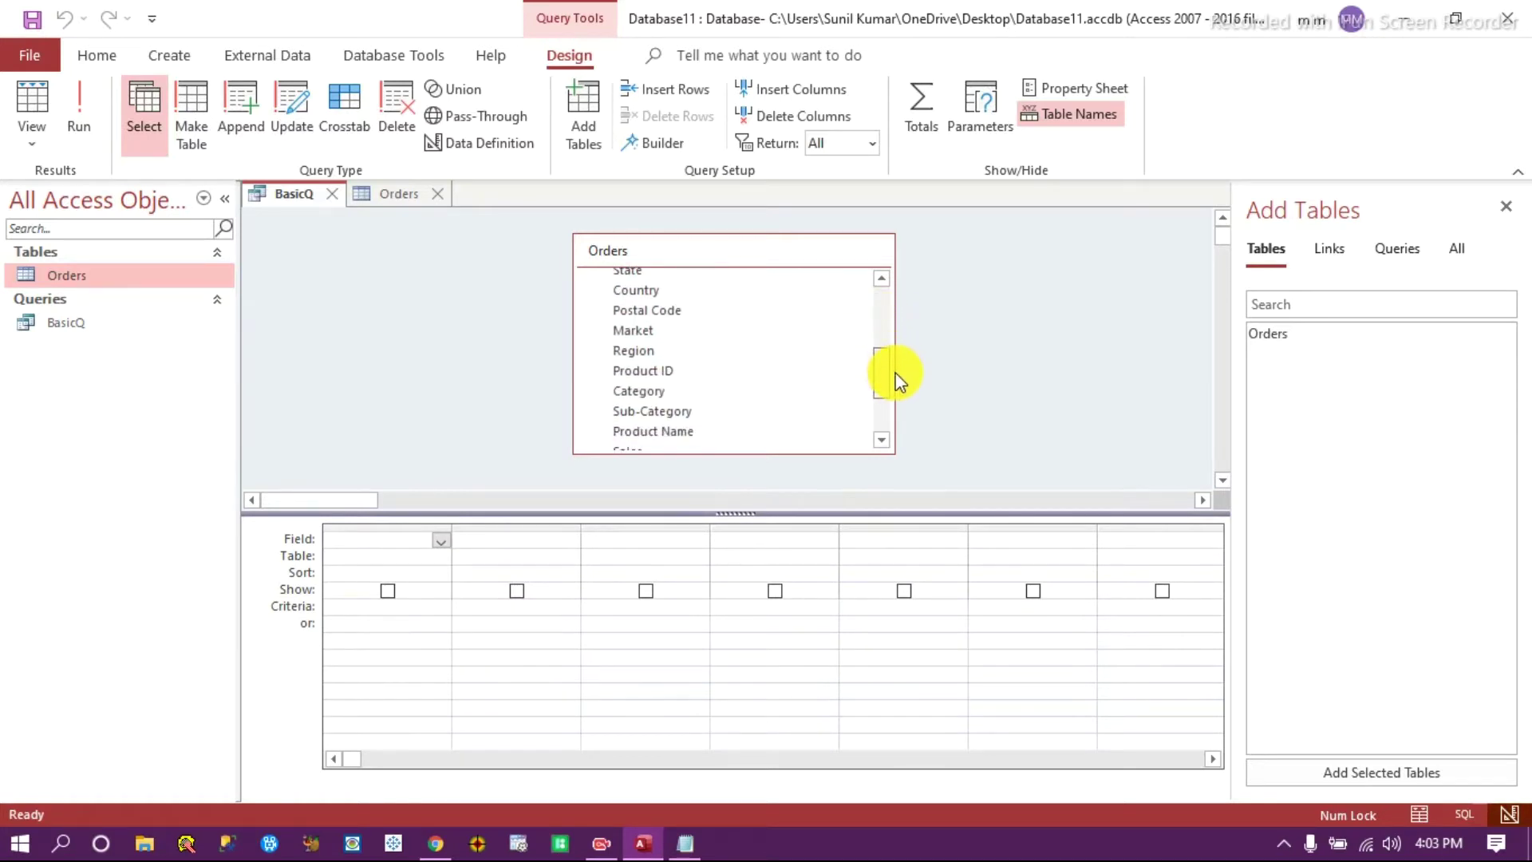
click(683, 410)
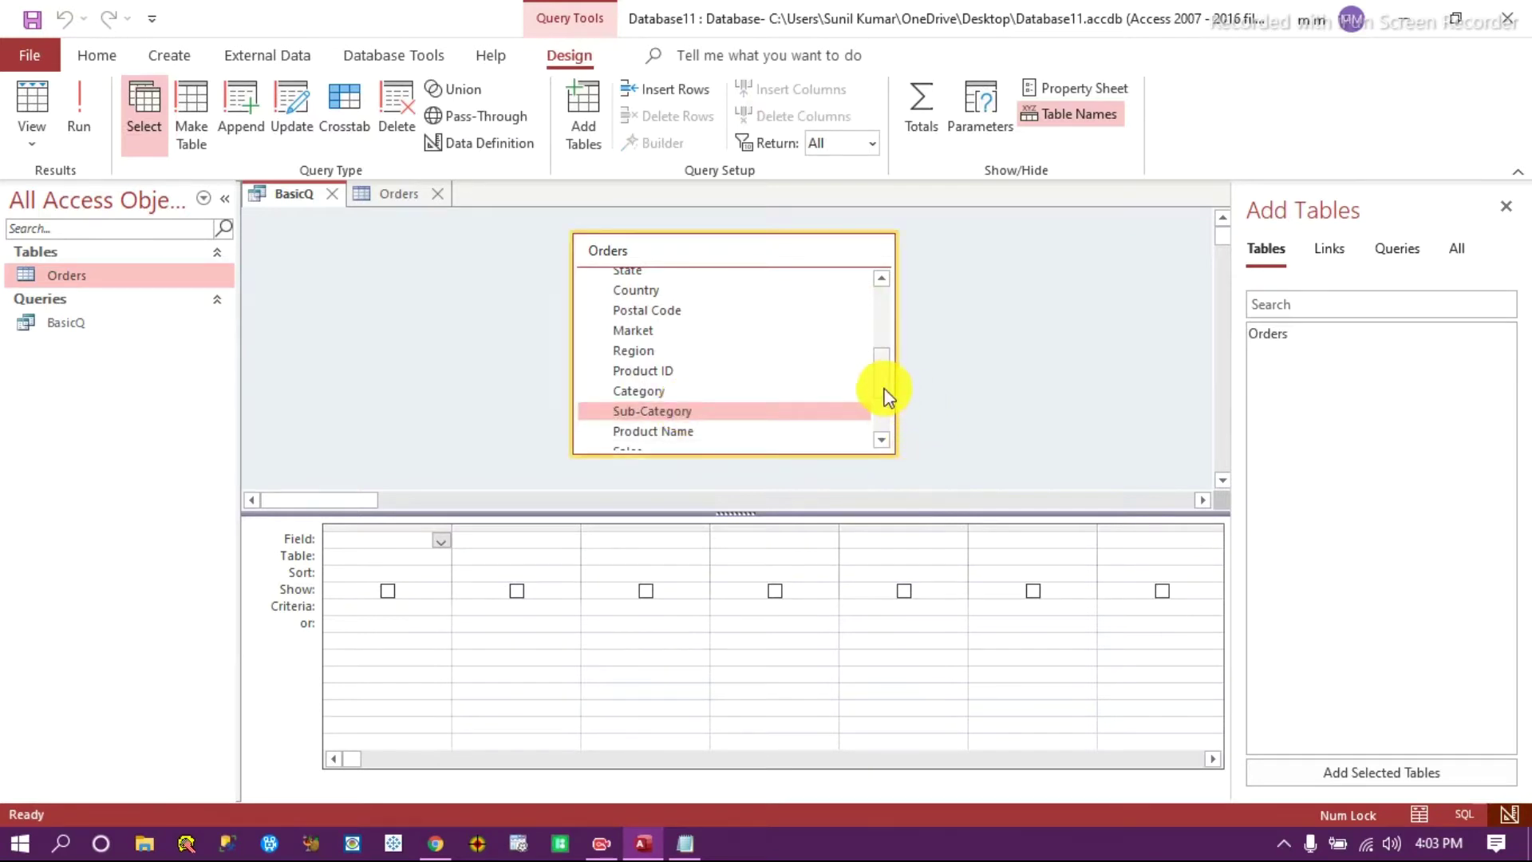
scroll(878, 375, up, 4)
shift+click(646, 298)
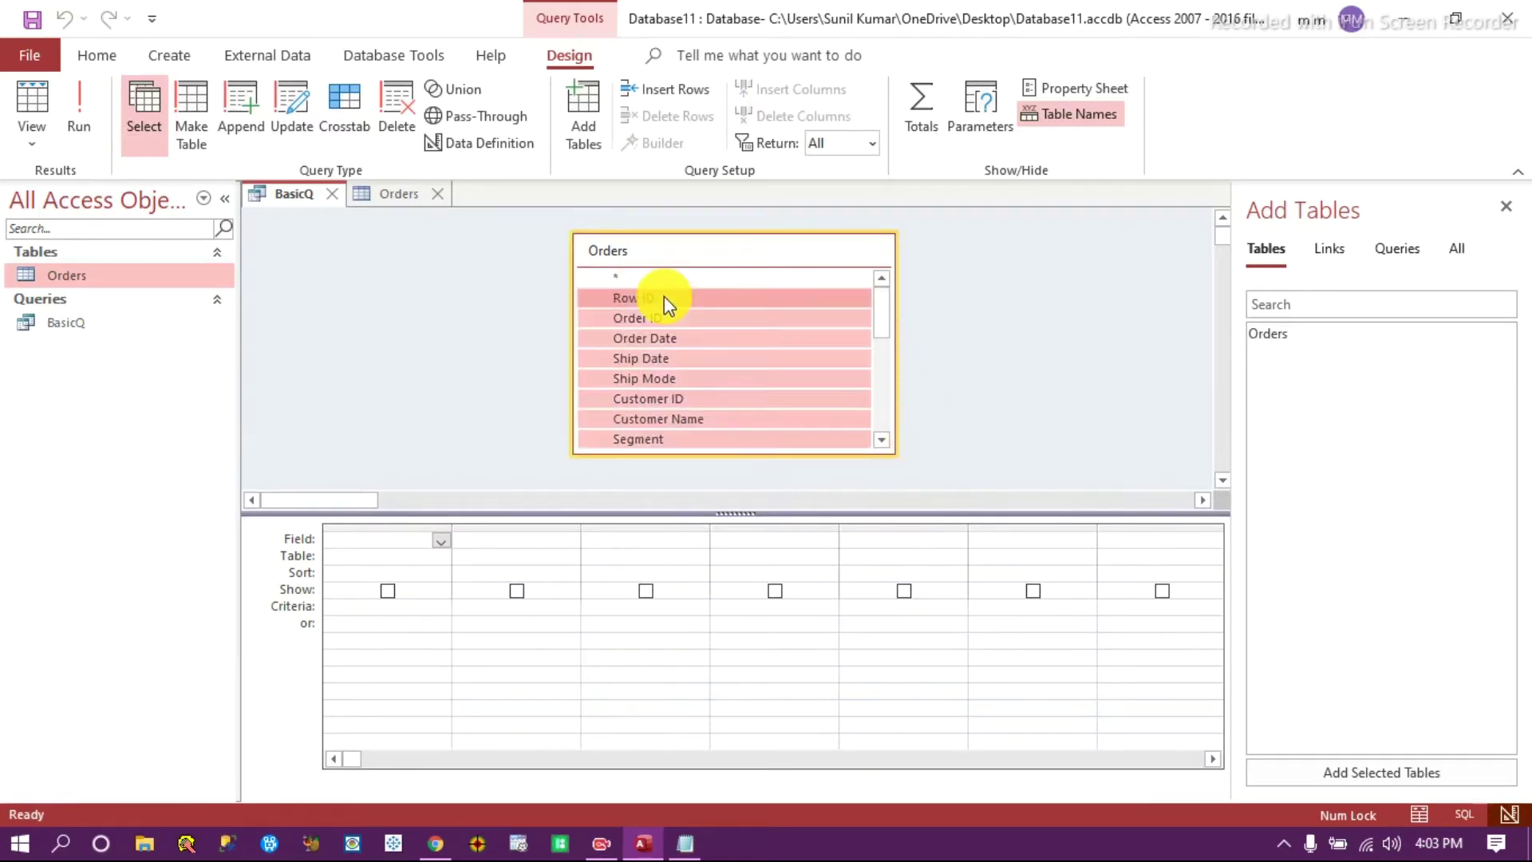
drag(644, 295, 371, 540)
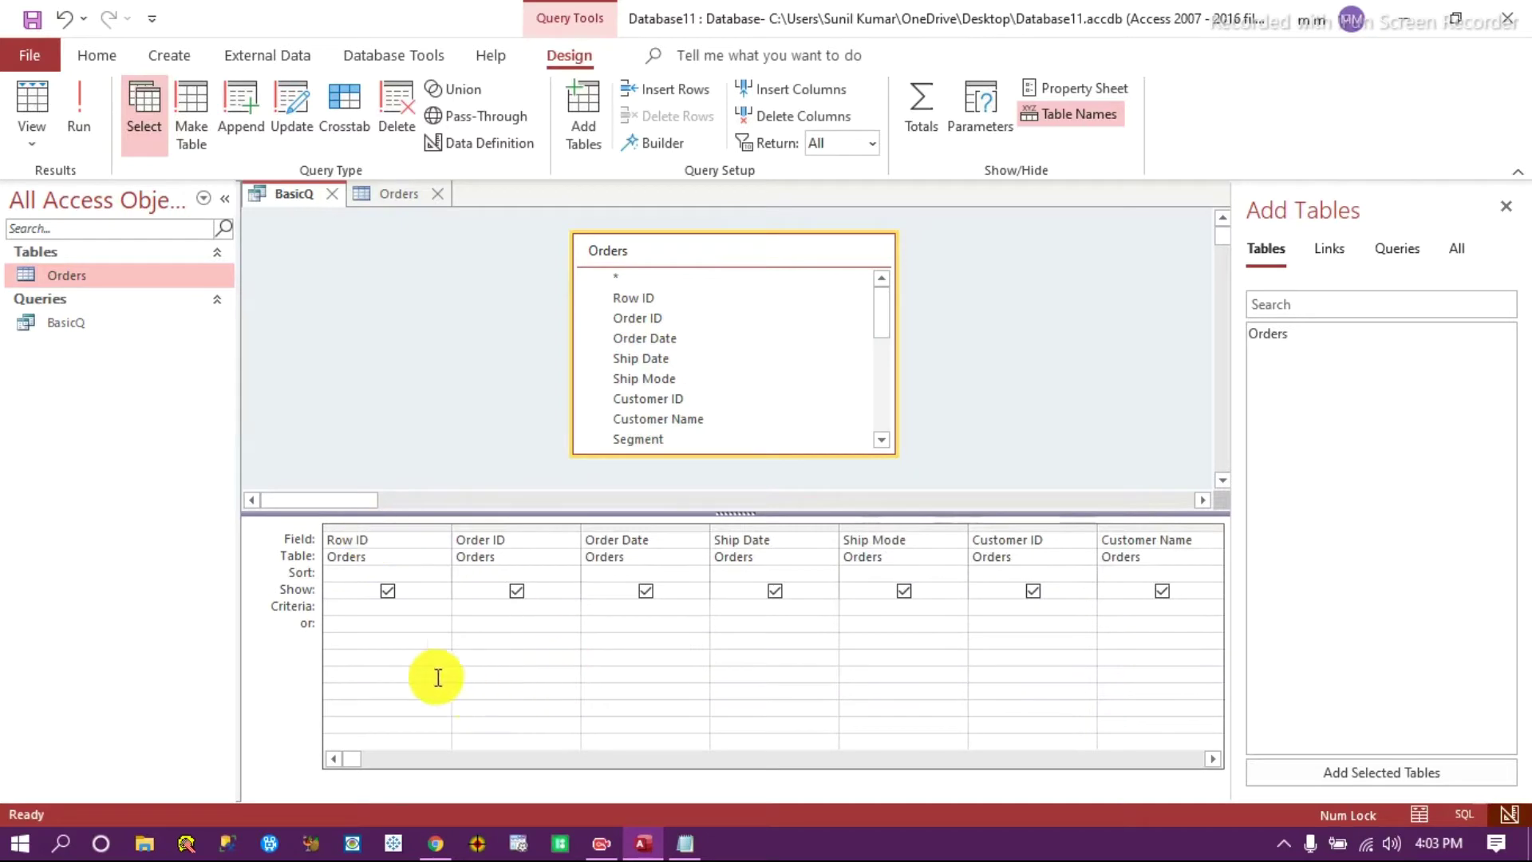
Check the Segment values in the Orders table and set BasicQ's Segment criterion to "Consumer".
click(367, 606)
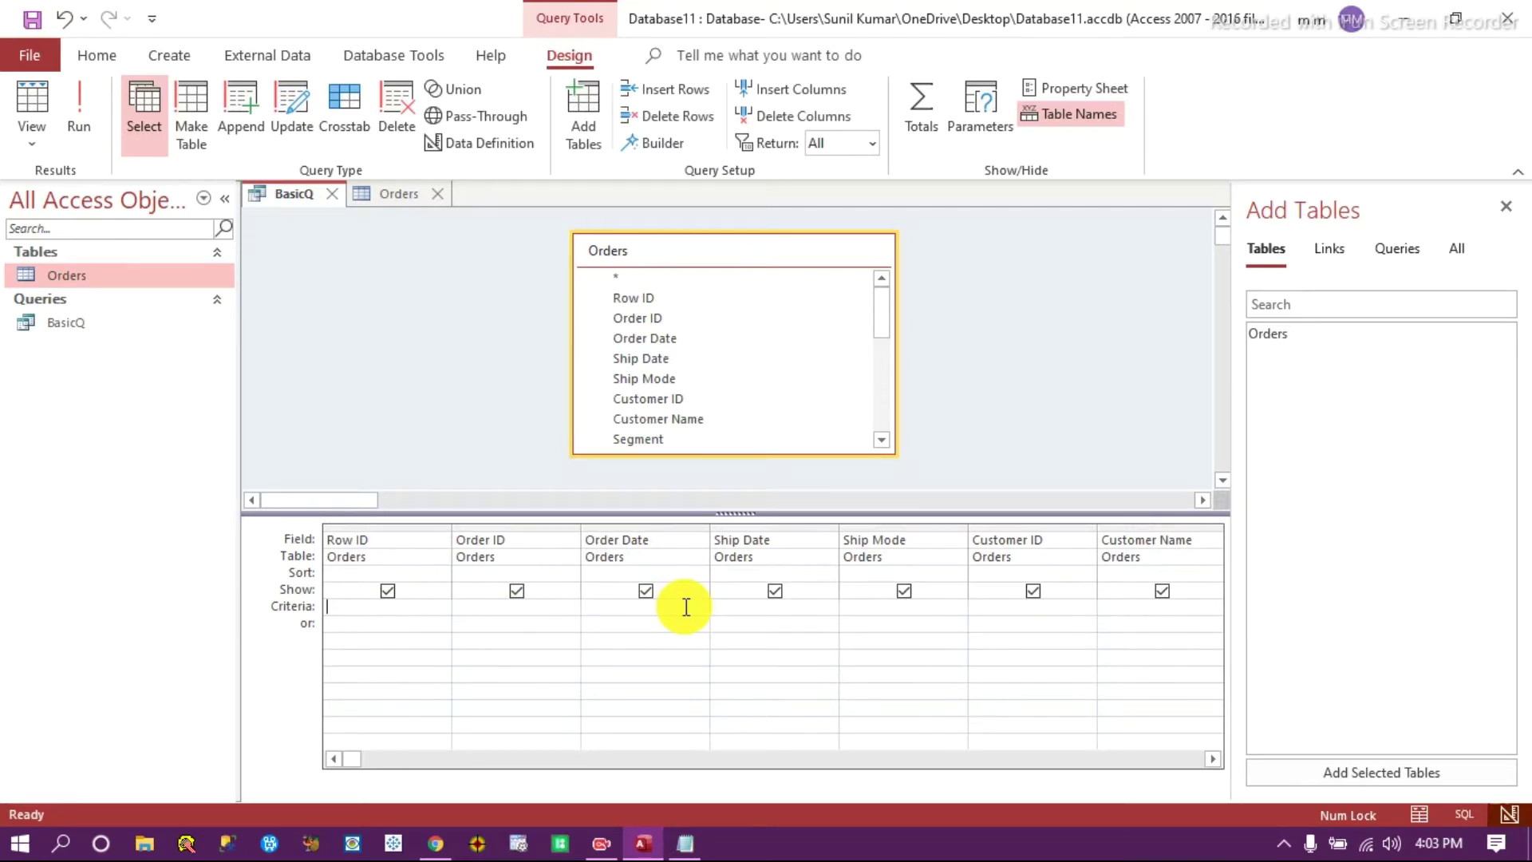
click(412, 195)
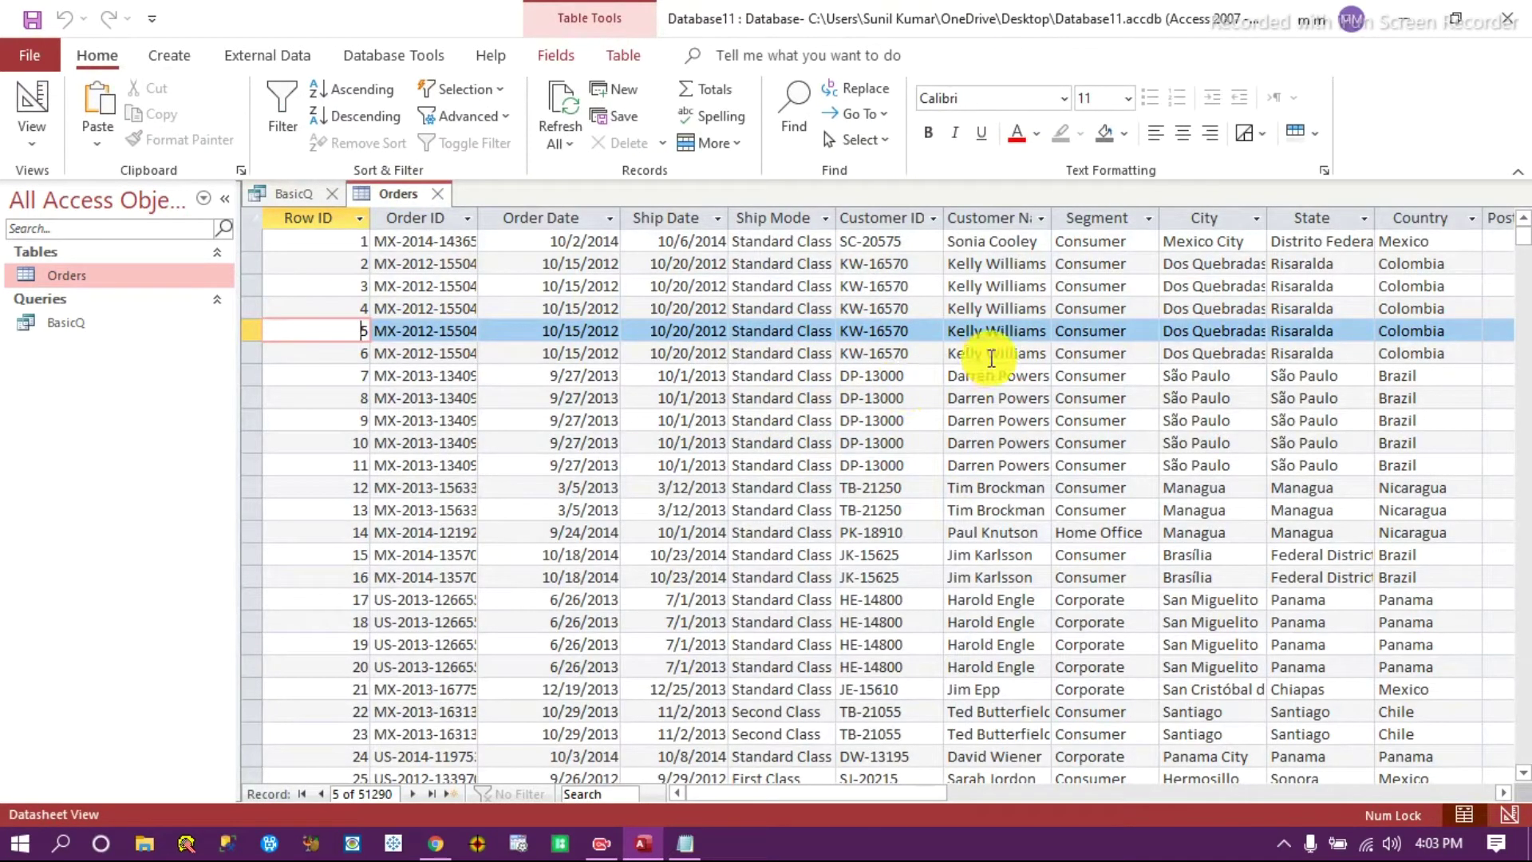
click(1111, 241)
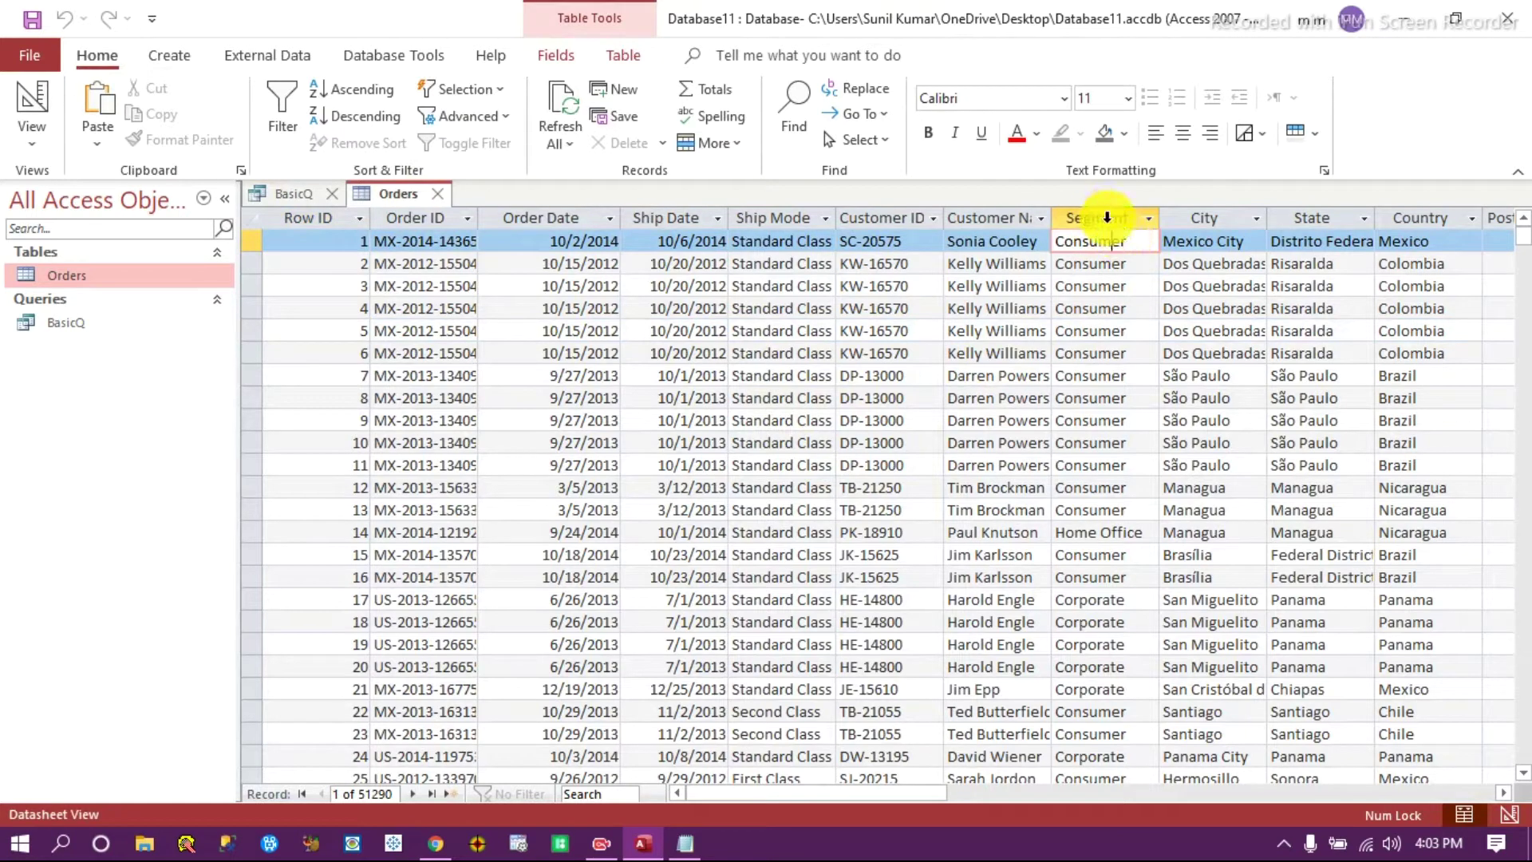
click(294, 194)
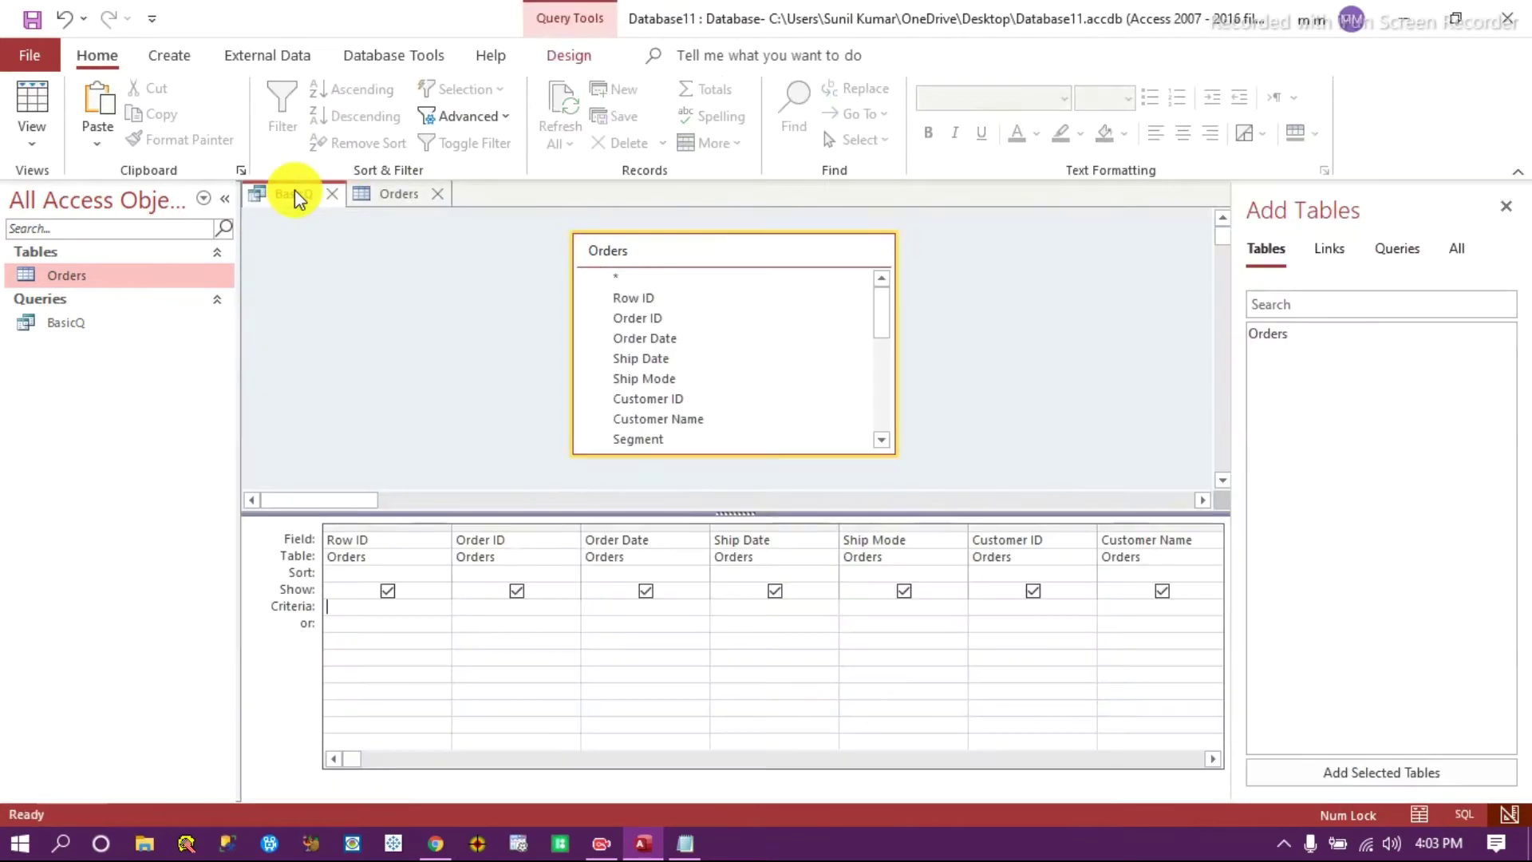
click(1211, 758)
click(1211, 758)
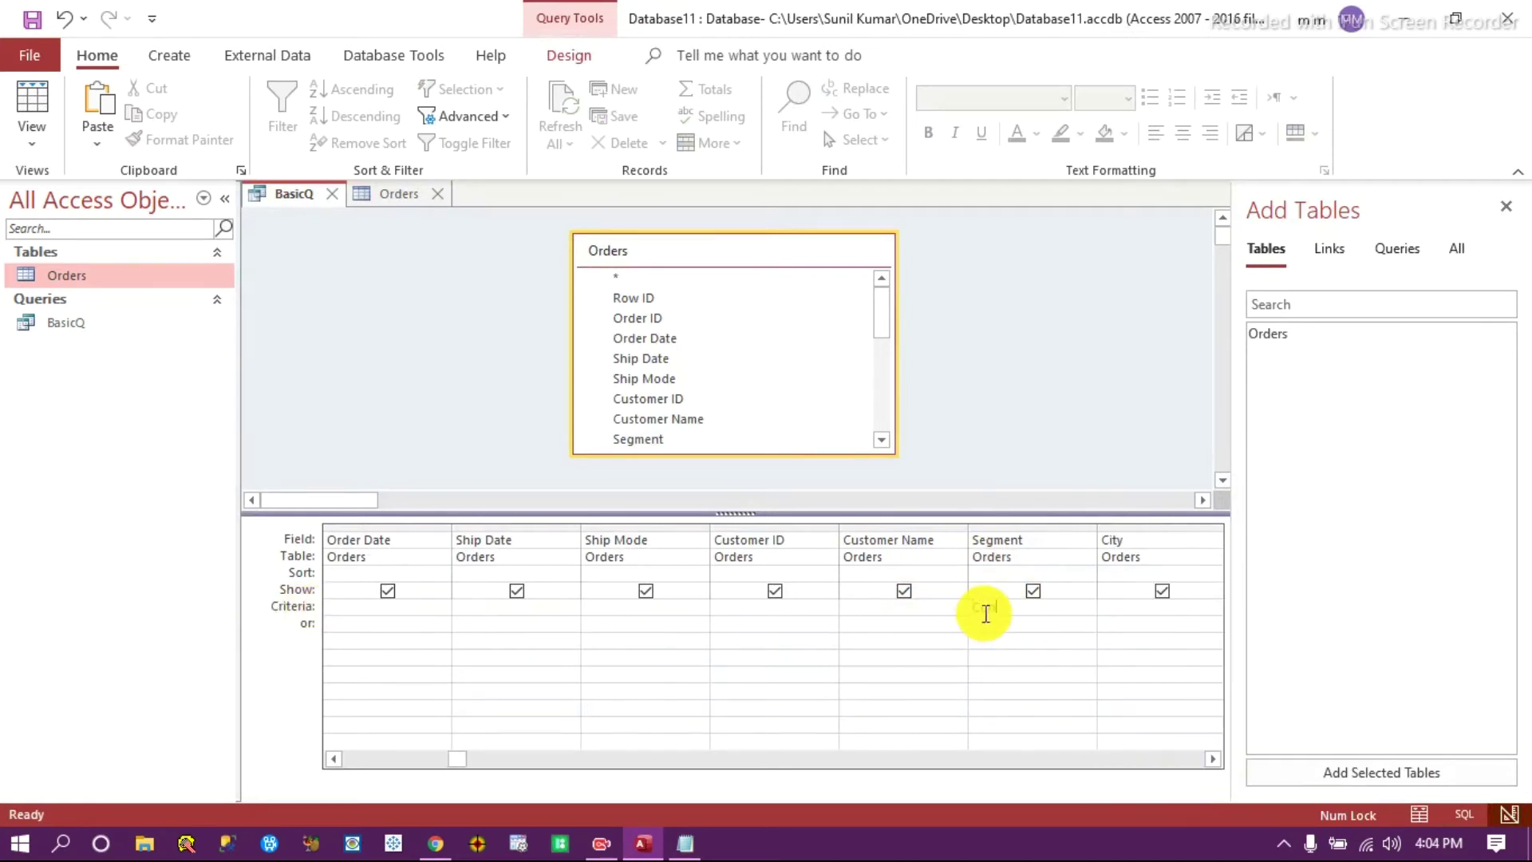
text(mer)
click(920, 624)
Run BasicQ, look through the Segment column of the results and return to Design view.
click(565, 60)
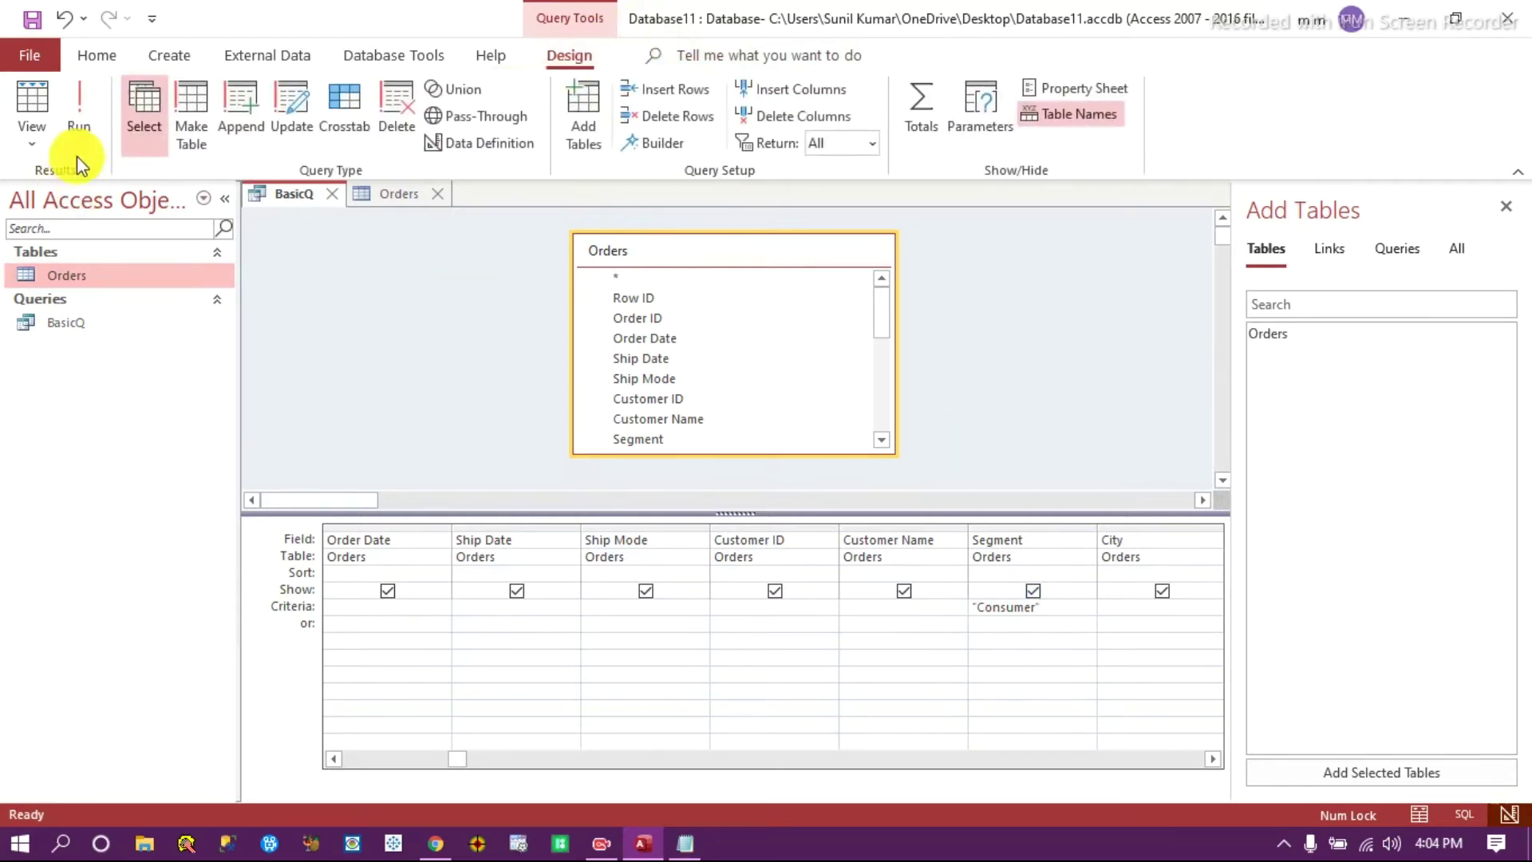
click(79, 112)
click(1103, 294)
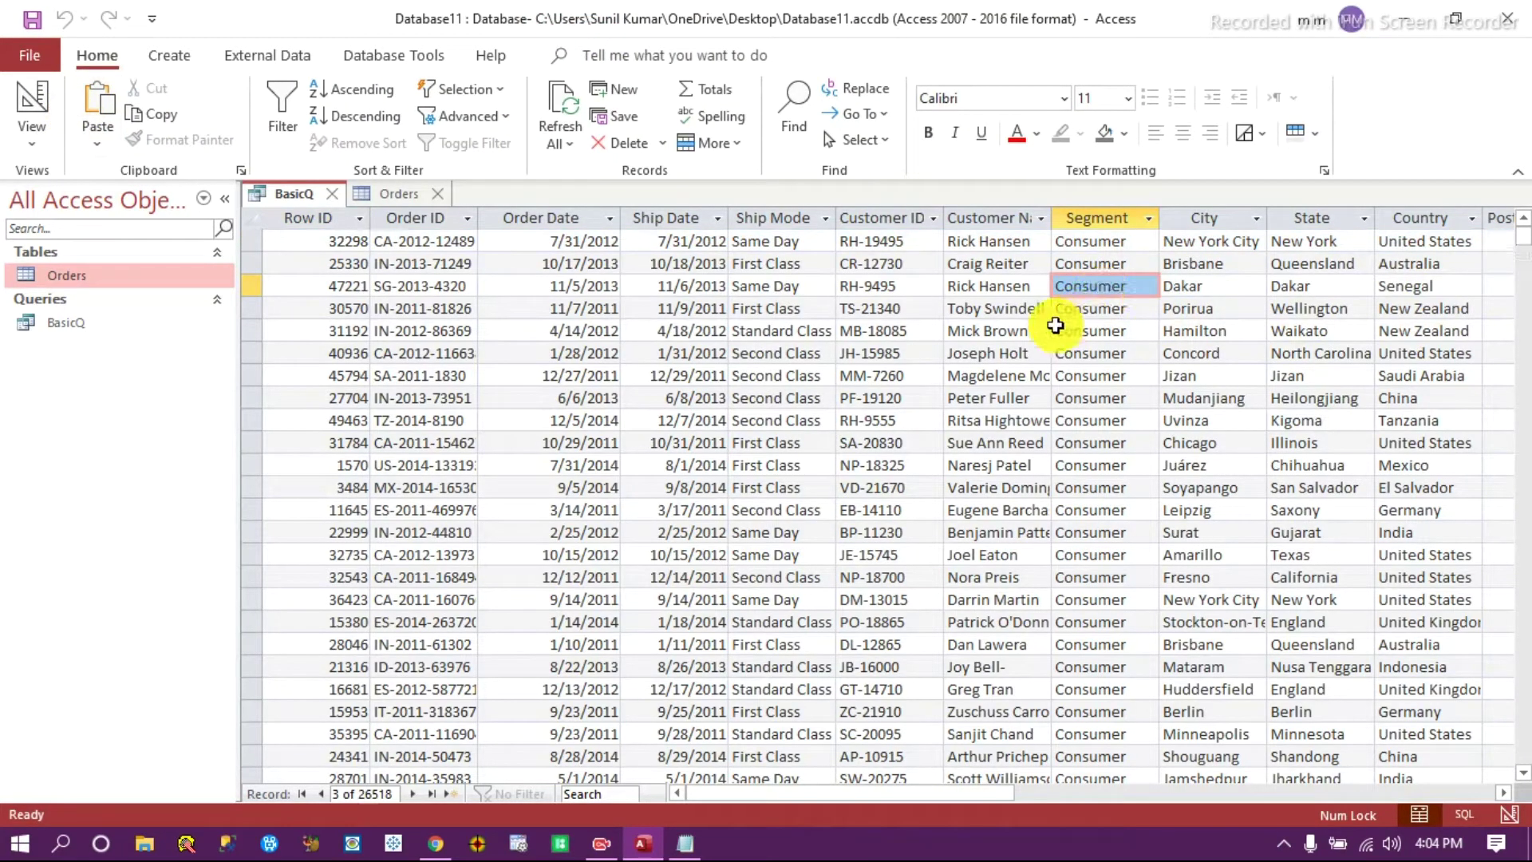
scroll(1093, 479, down, 20)
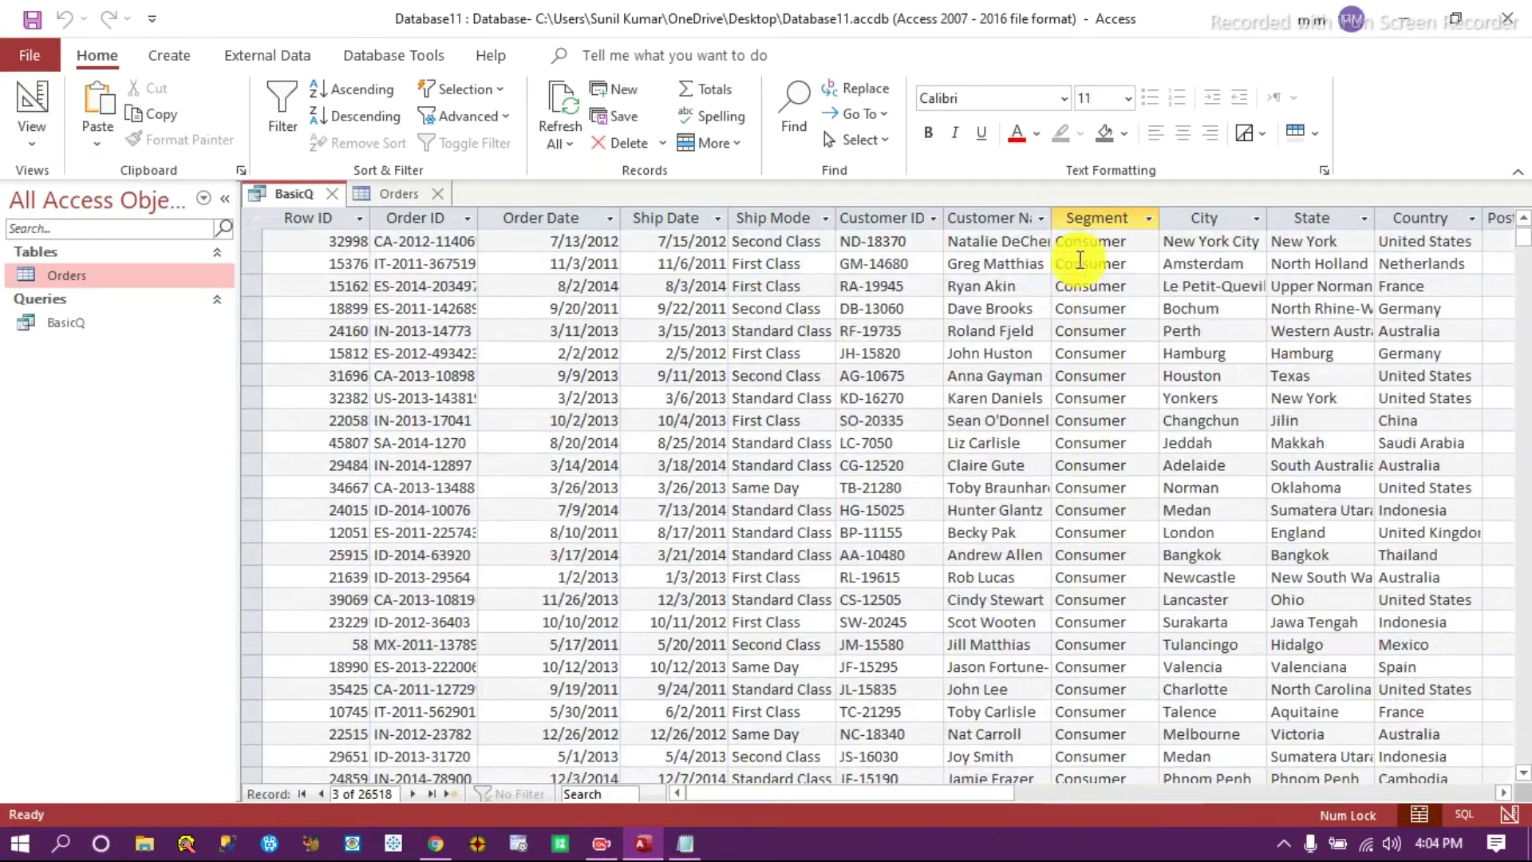
click(1096, 216)
scroll(1104, 495, down, 15)
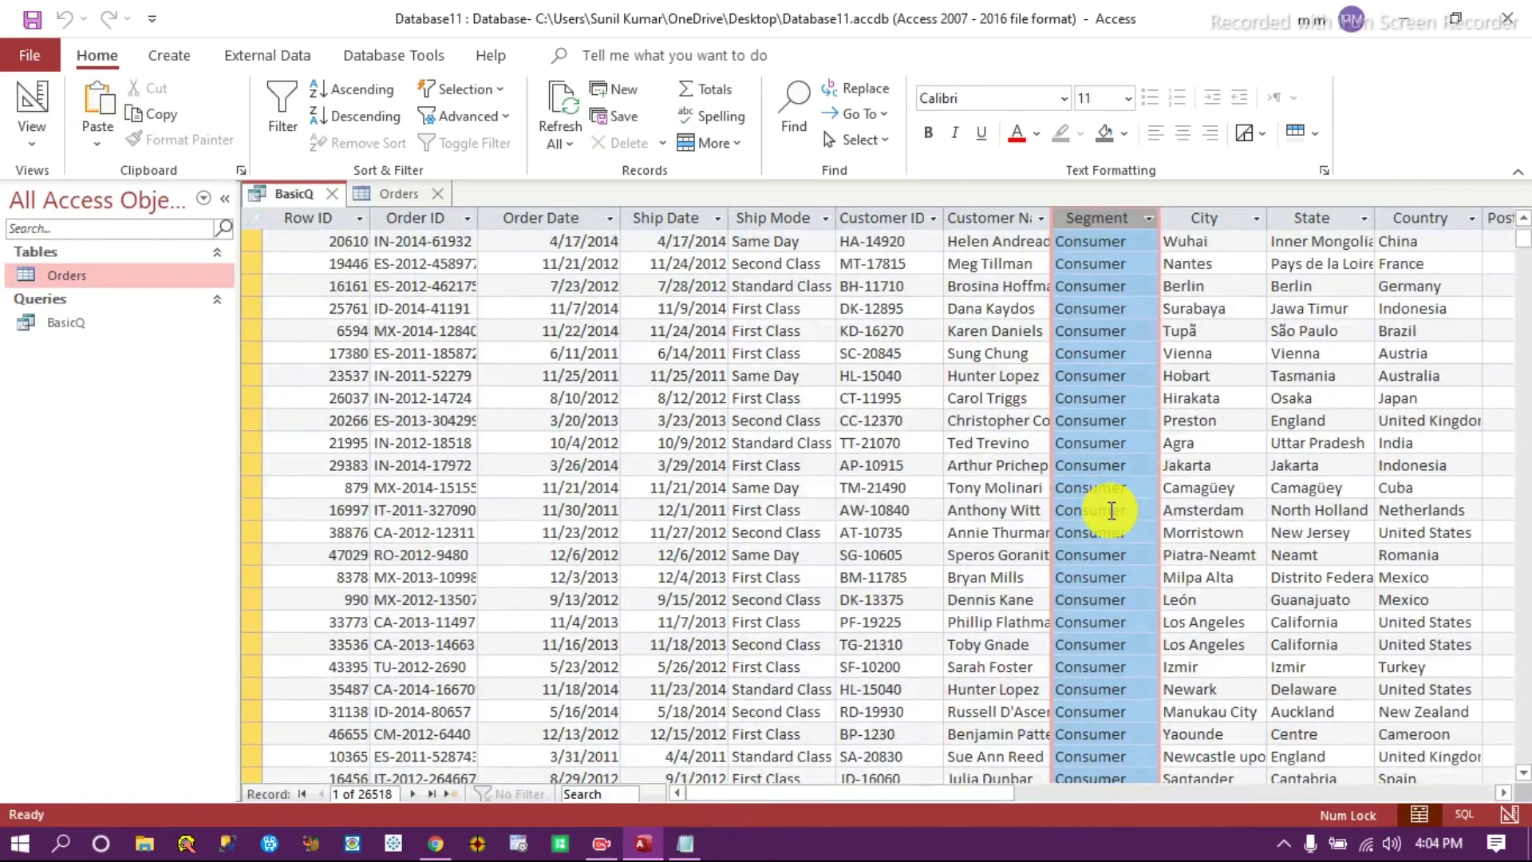
click(1507, 816)
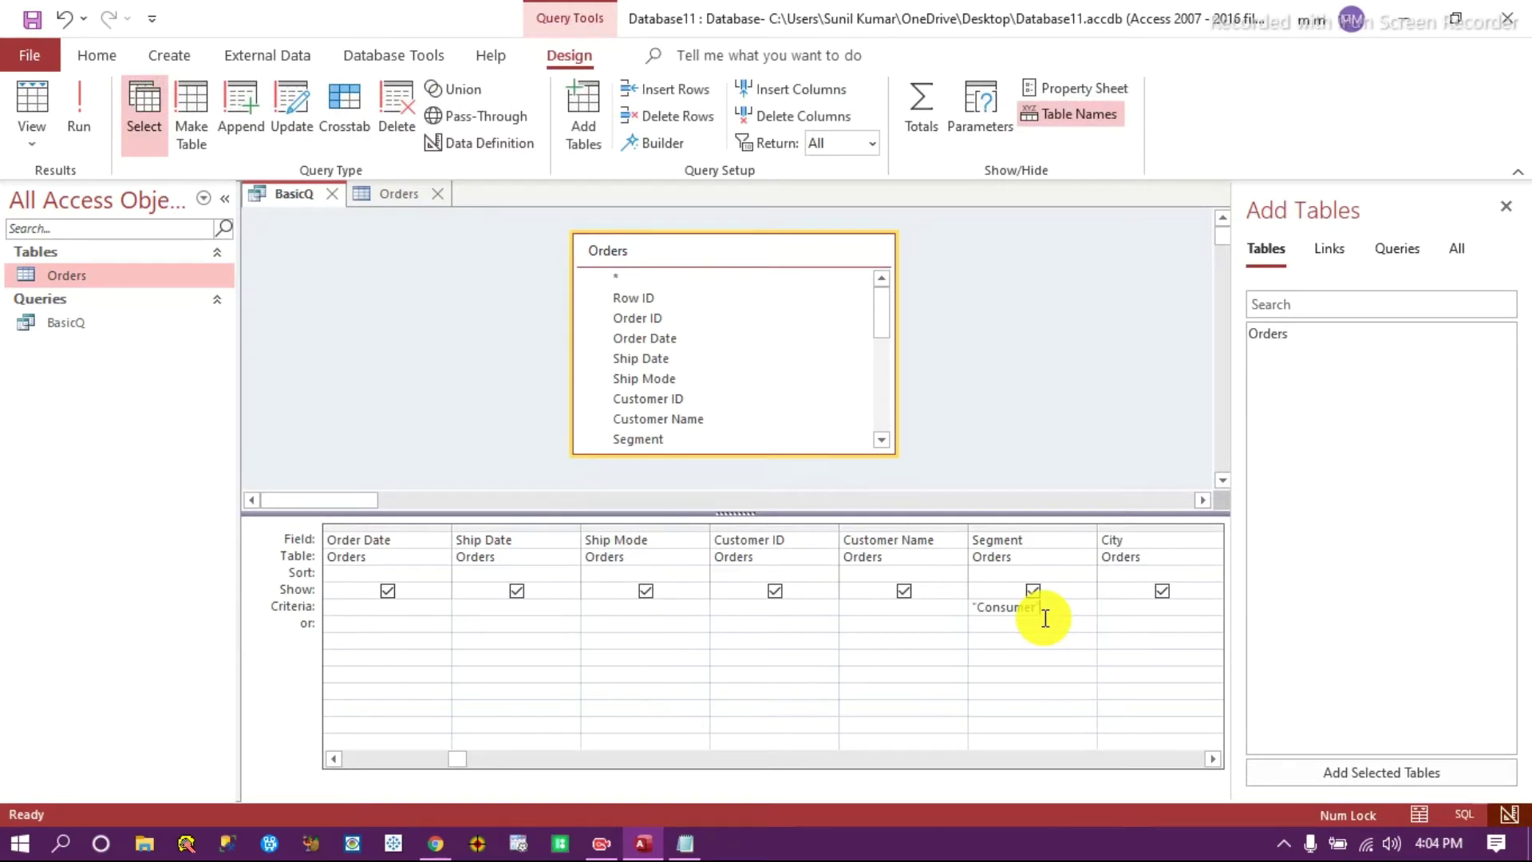
Look up the Ship Mode values in the Orders table and set BasicQ's Ship Mode criterion to "First Class" on the same row as the Segment criterion.
click(401, 193)
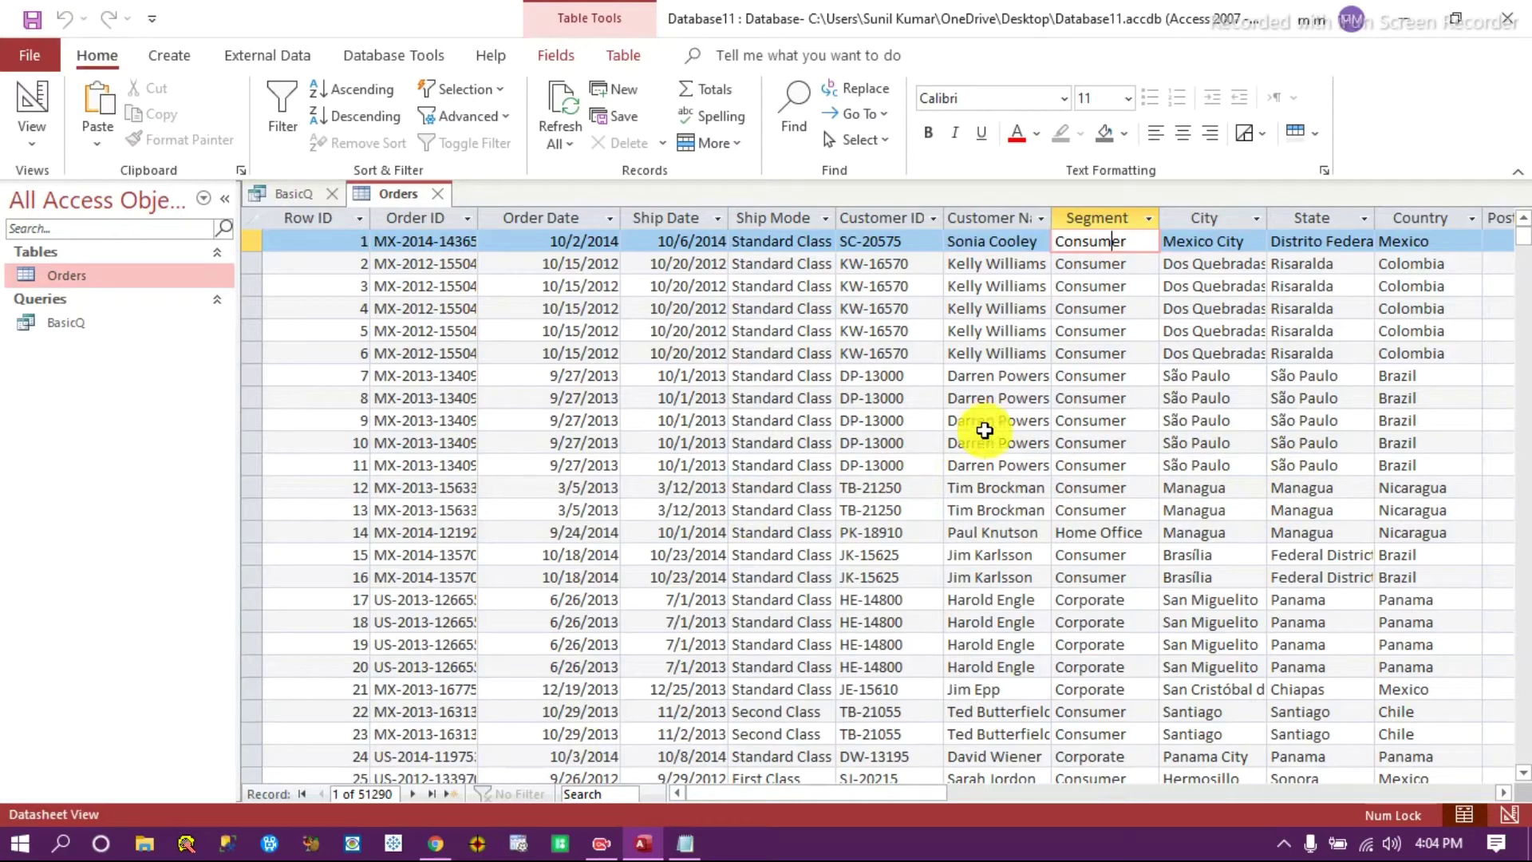
scroll(781, 709, down, 2)
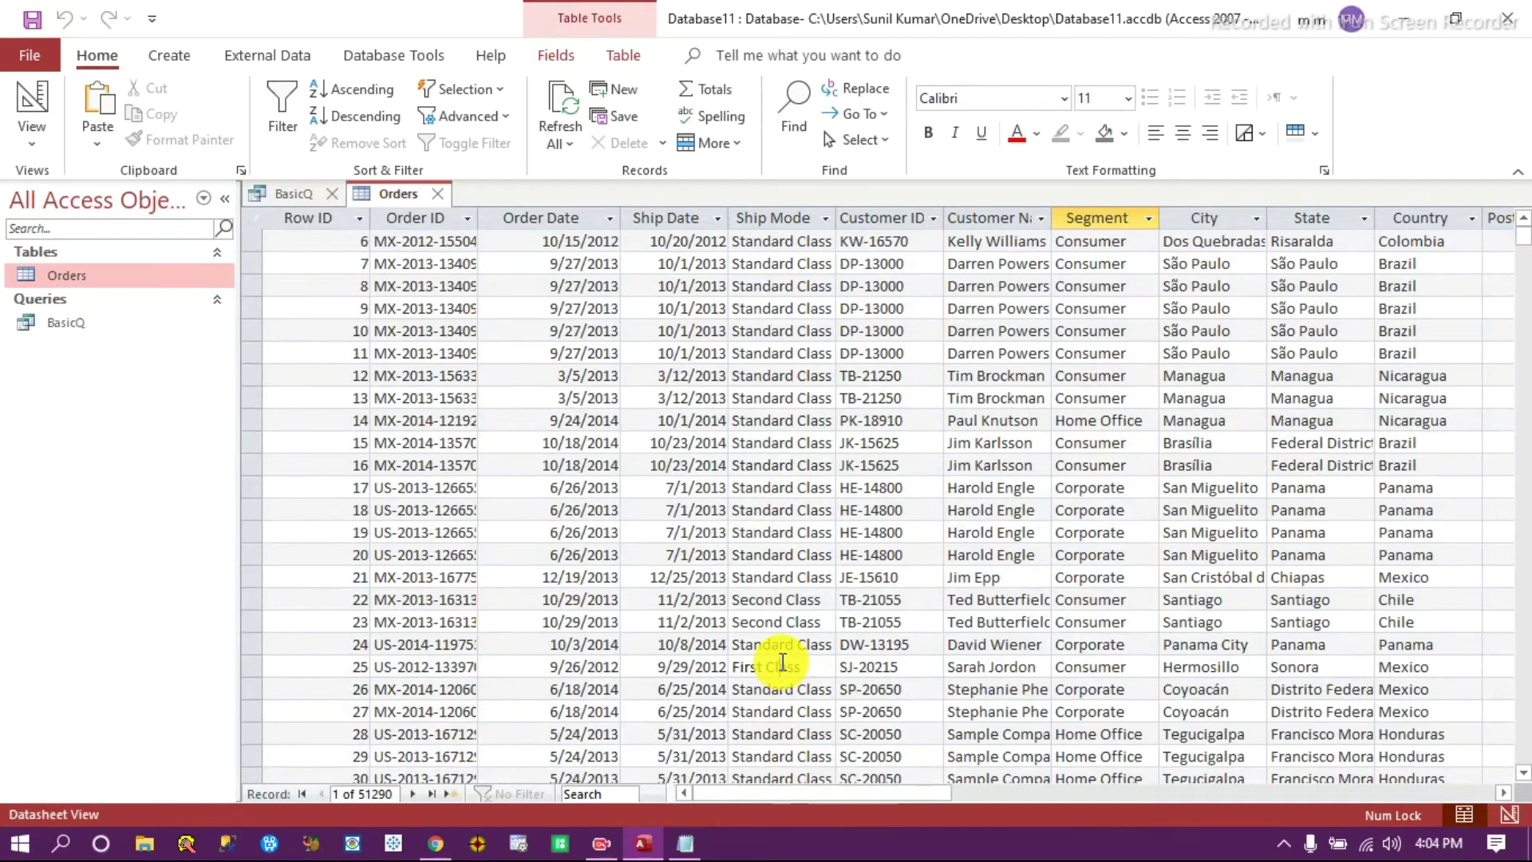
click(779, 666)
click(294, 194)
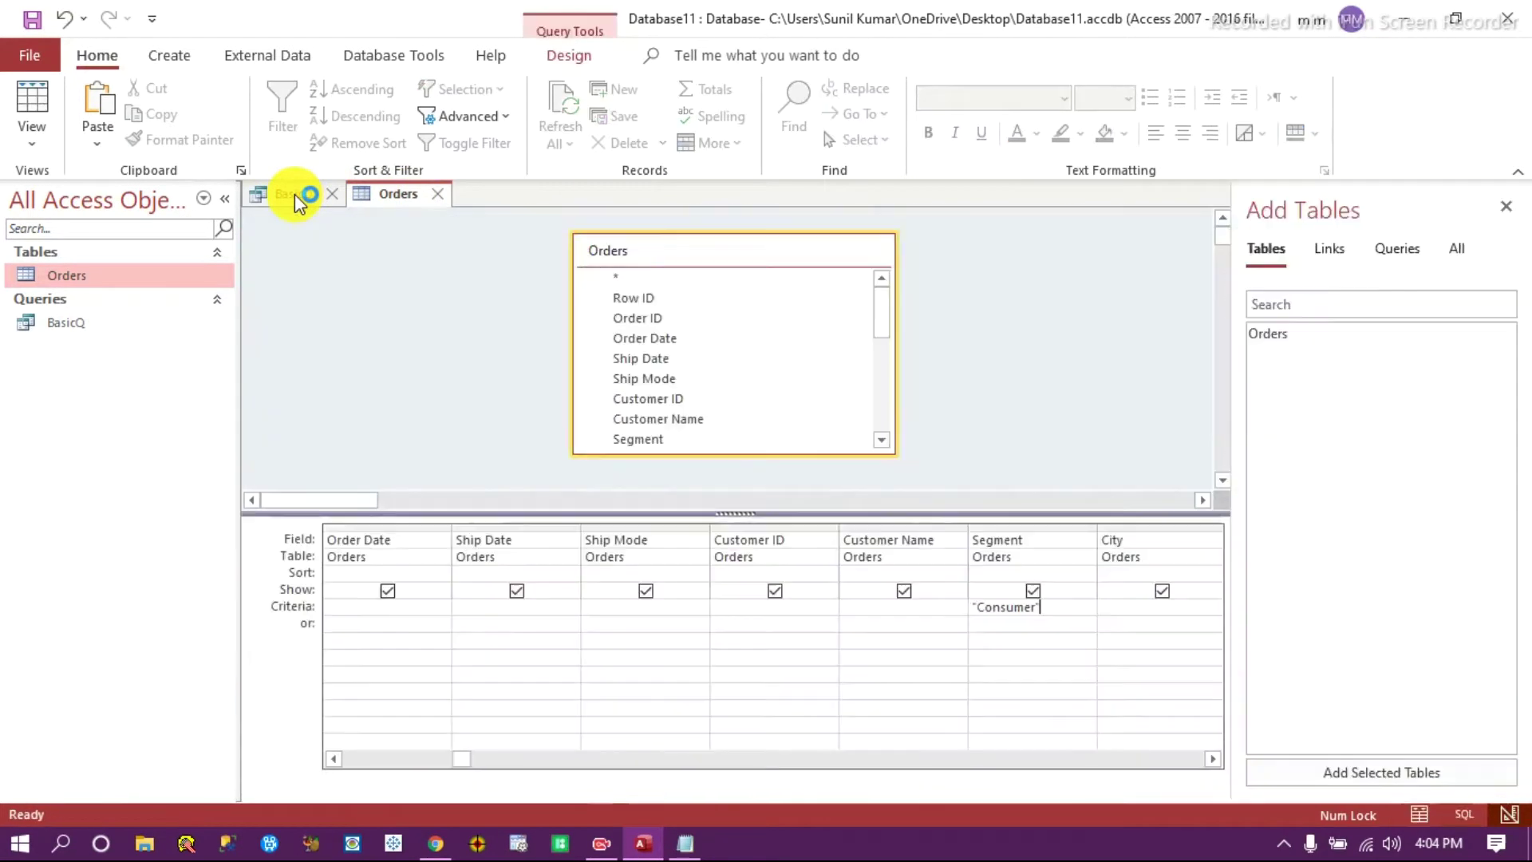
click(628, 609)
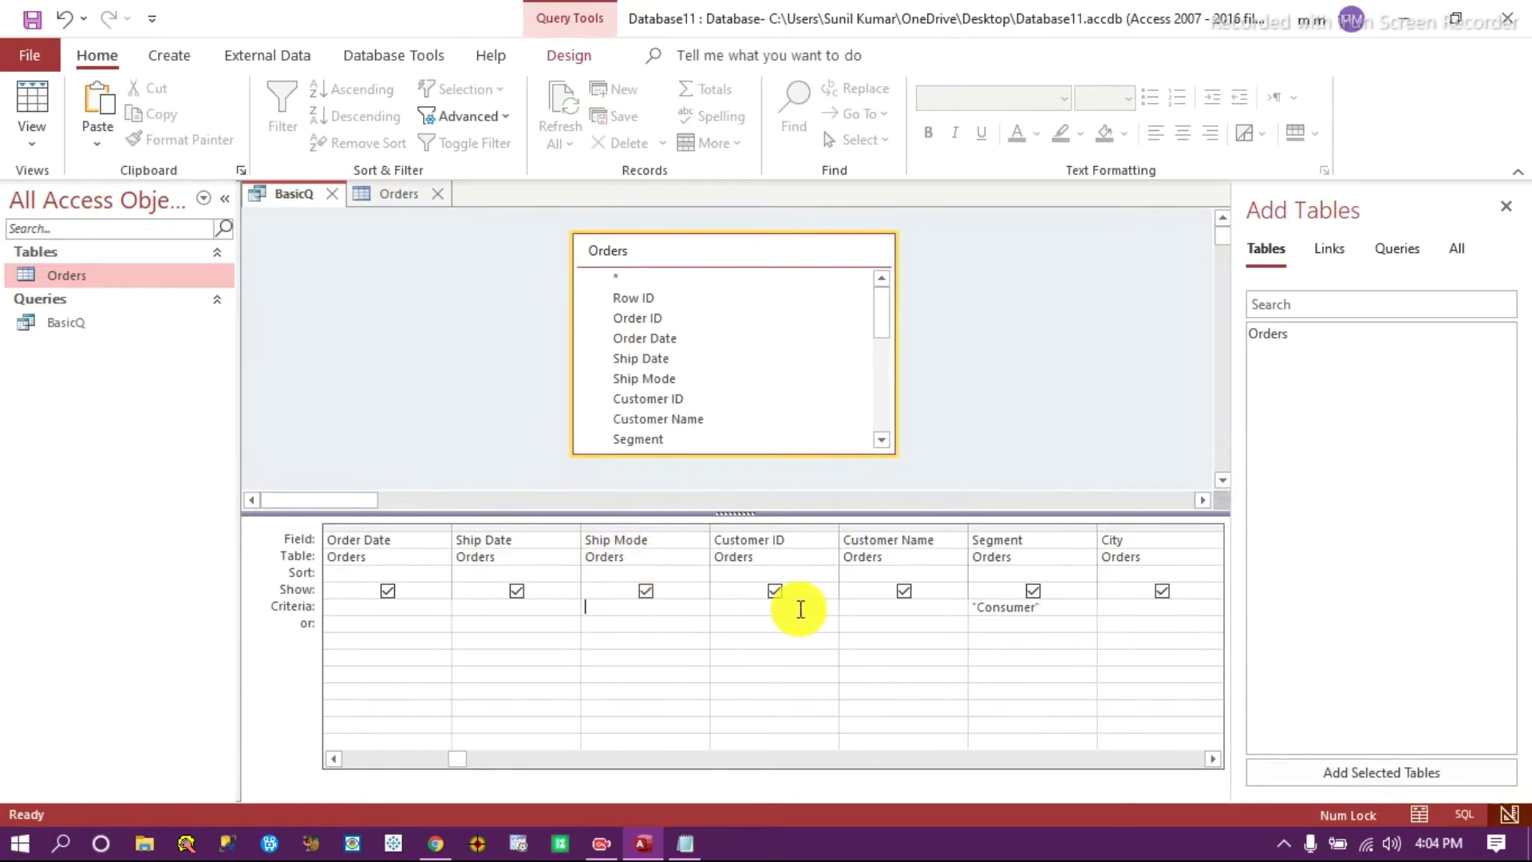
text(First Class)
click(648, 622)
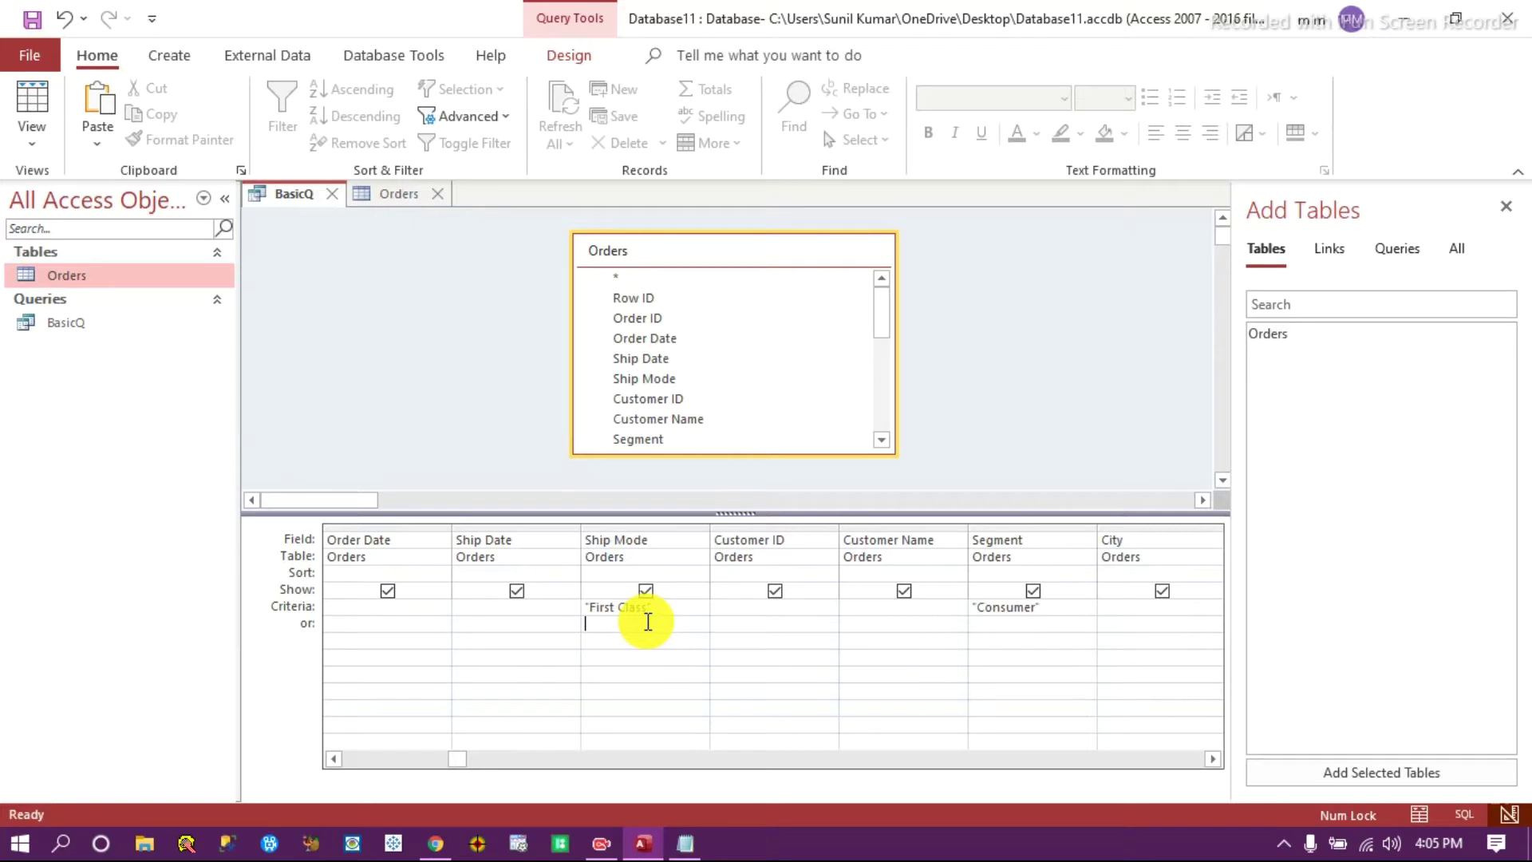
click(668, 610)
click(1049, 609)
Run BasicQ with both criteria and check the Ship Mode and Segment columns throughout the results.
click(569, 55)
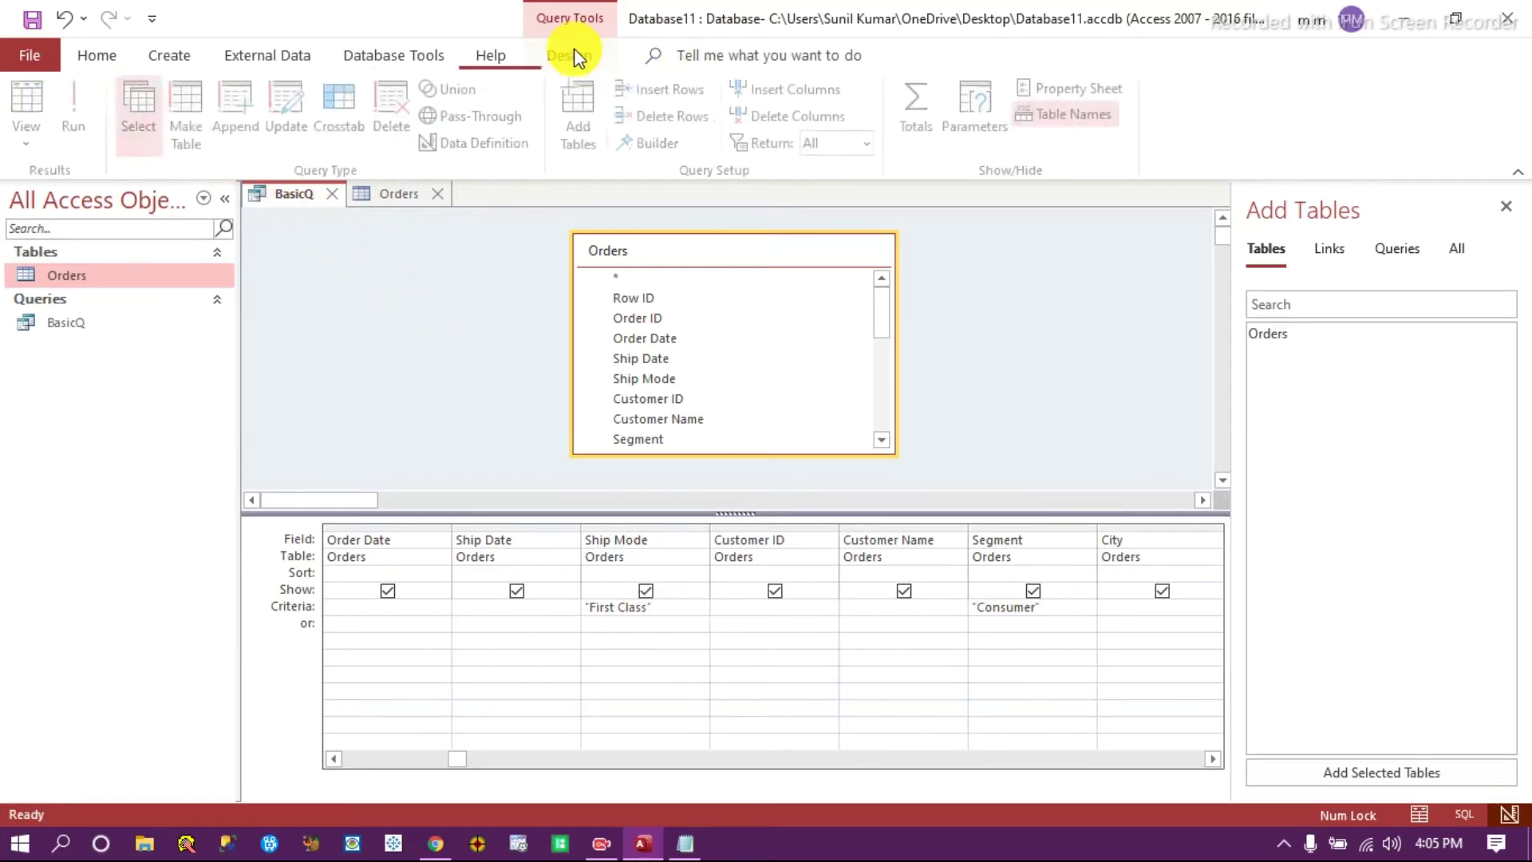
click(88, 99)
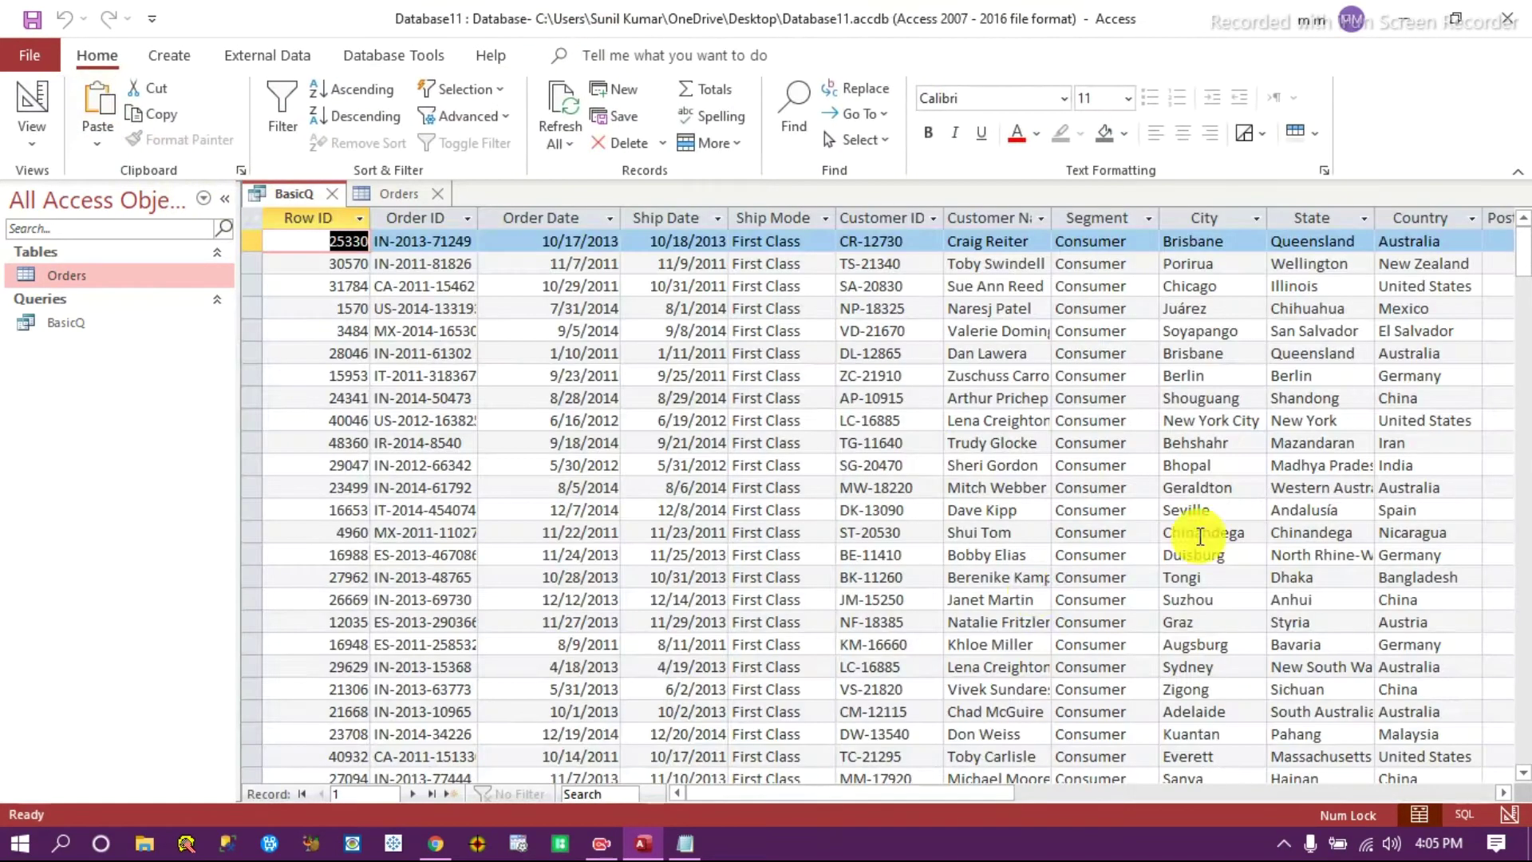
click(786, 263)
scroll(786, 352, down, 1)
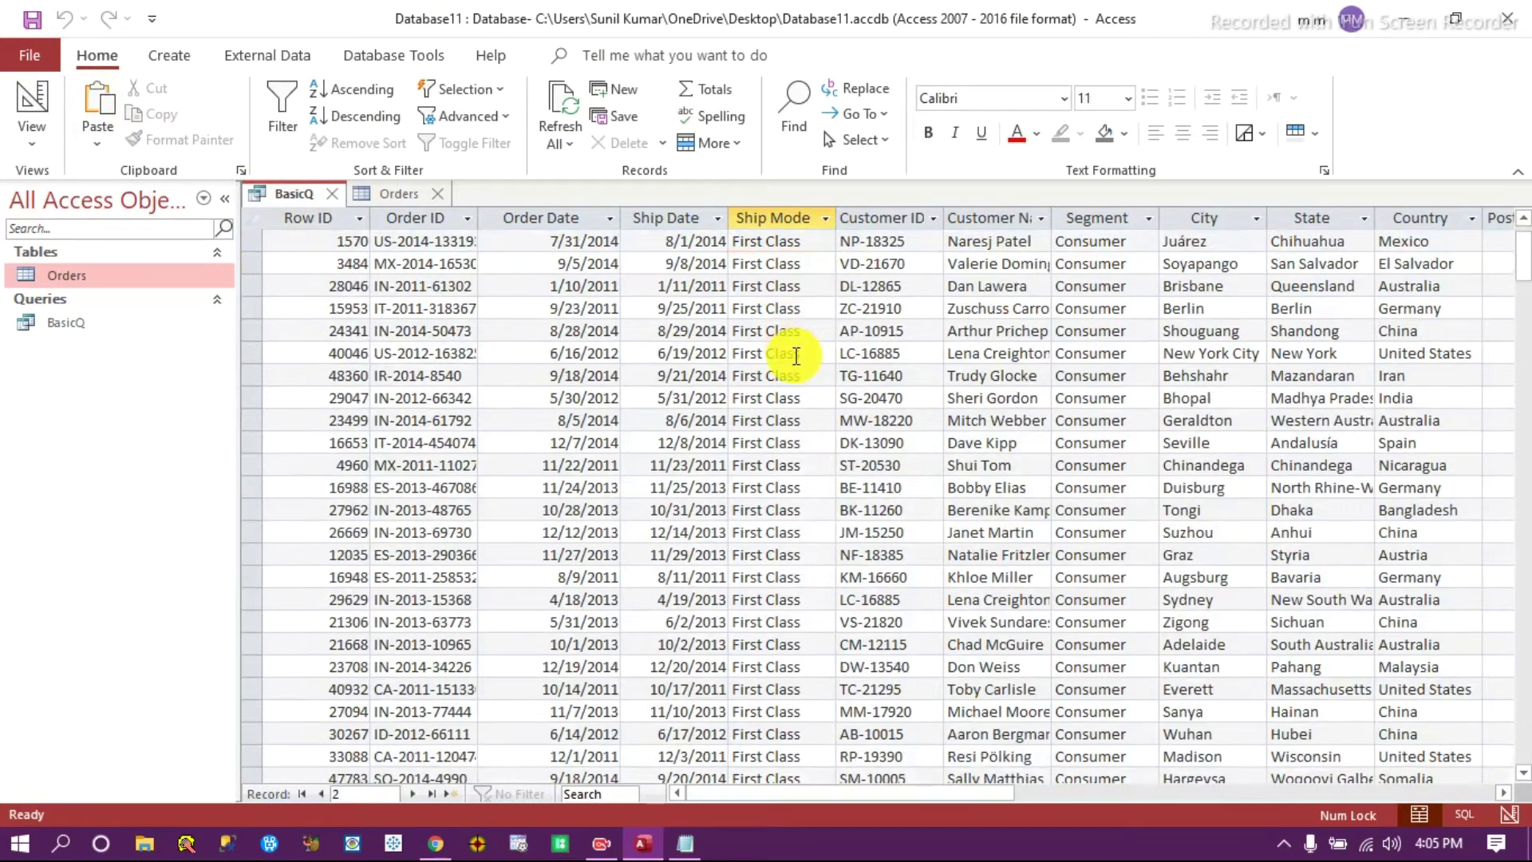
click(1093, 217)
scroll(1104, 510, down, 10)
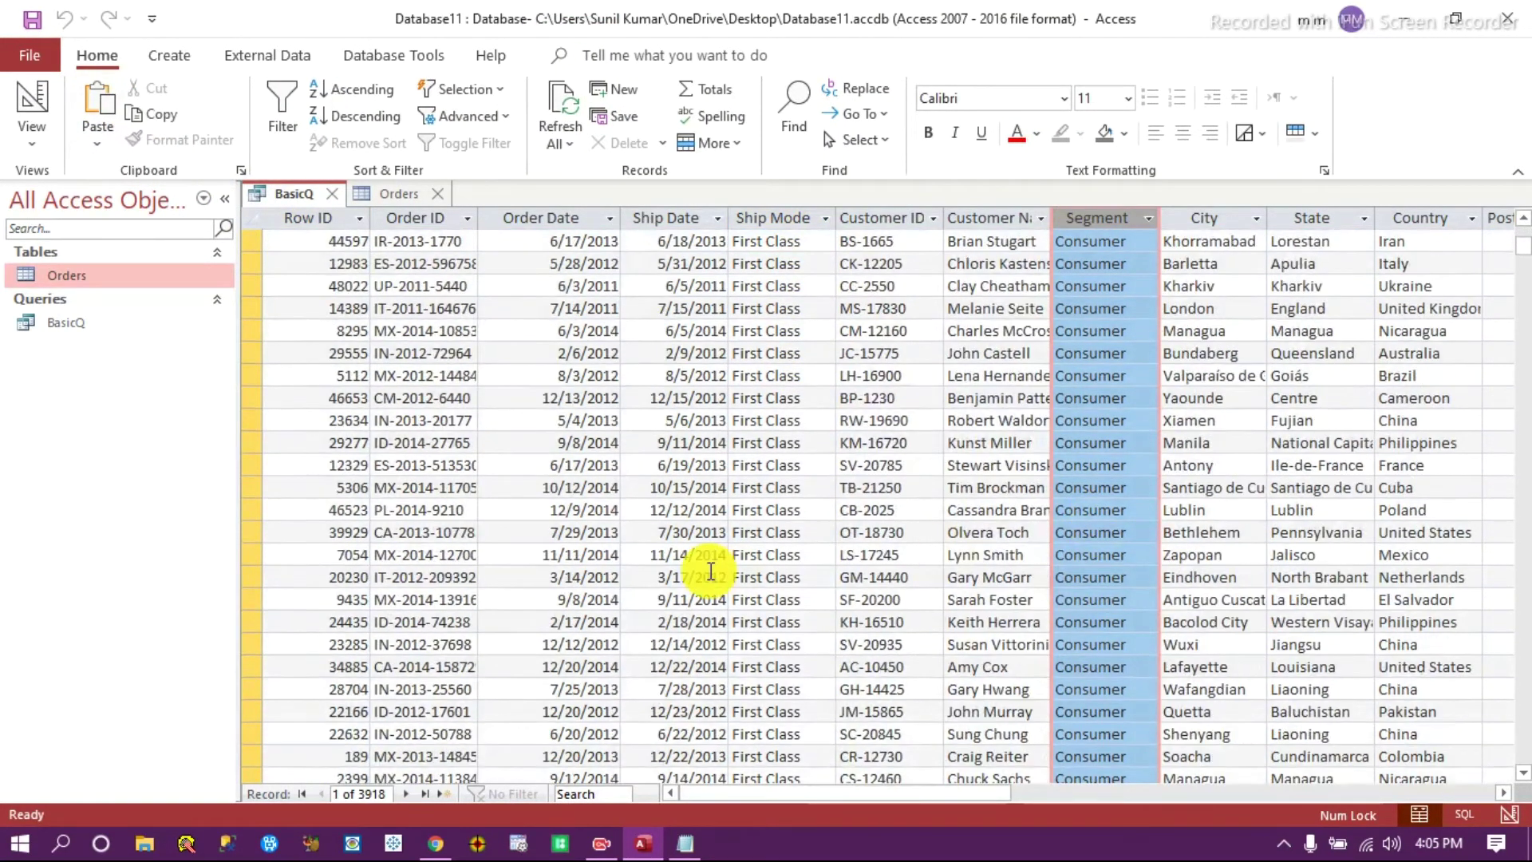
click(778, 217)
scroll(795, 458, down, 6)
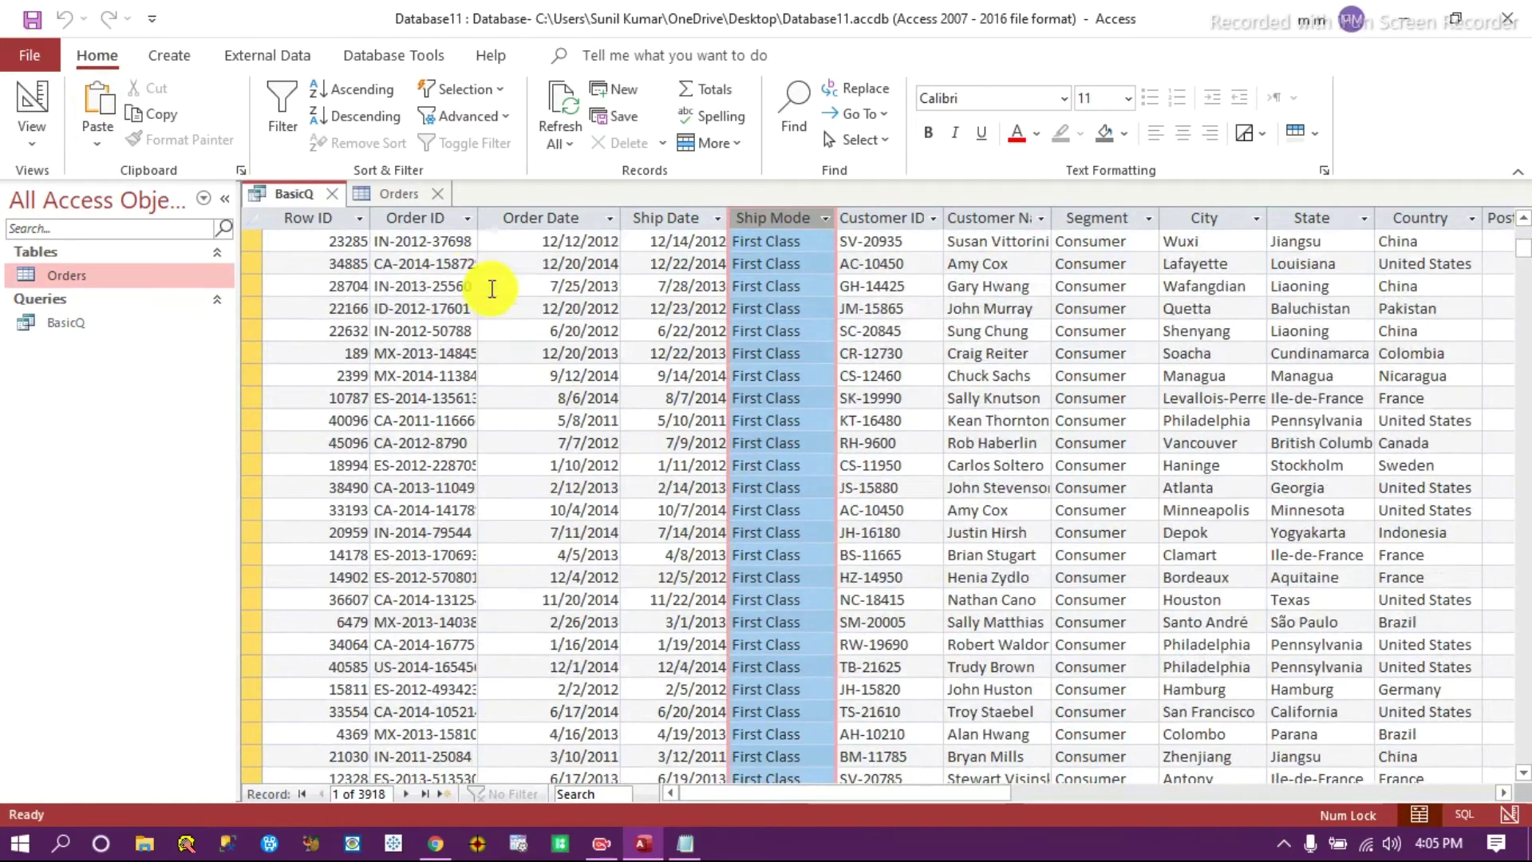
Return BasicQ to Design view and look through the Segment values in the Orders table.
click(1508, 814)
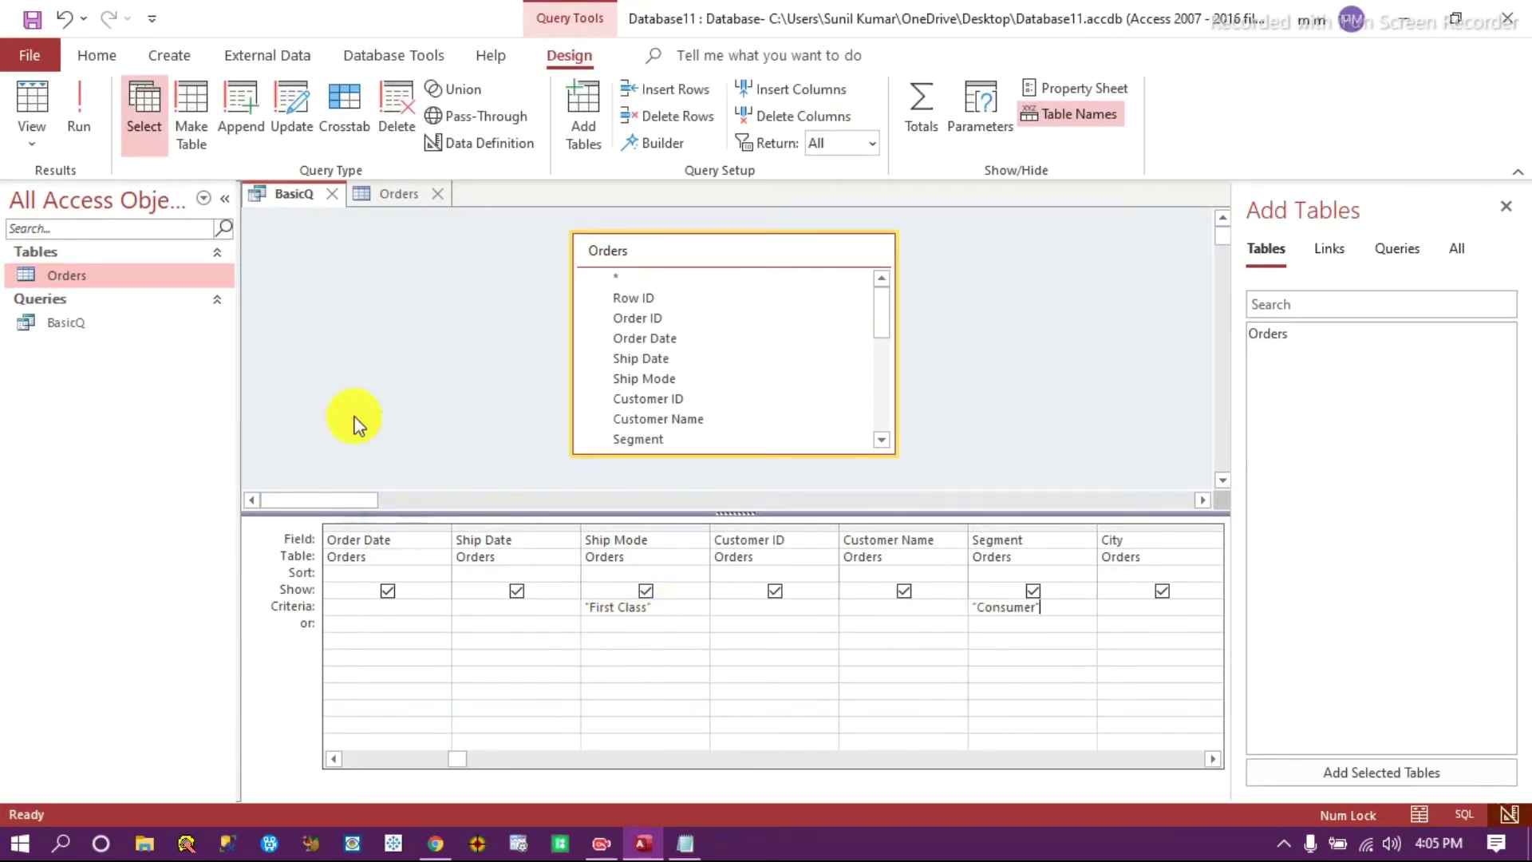
click(395, 194)
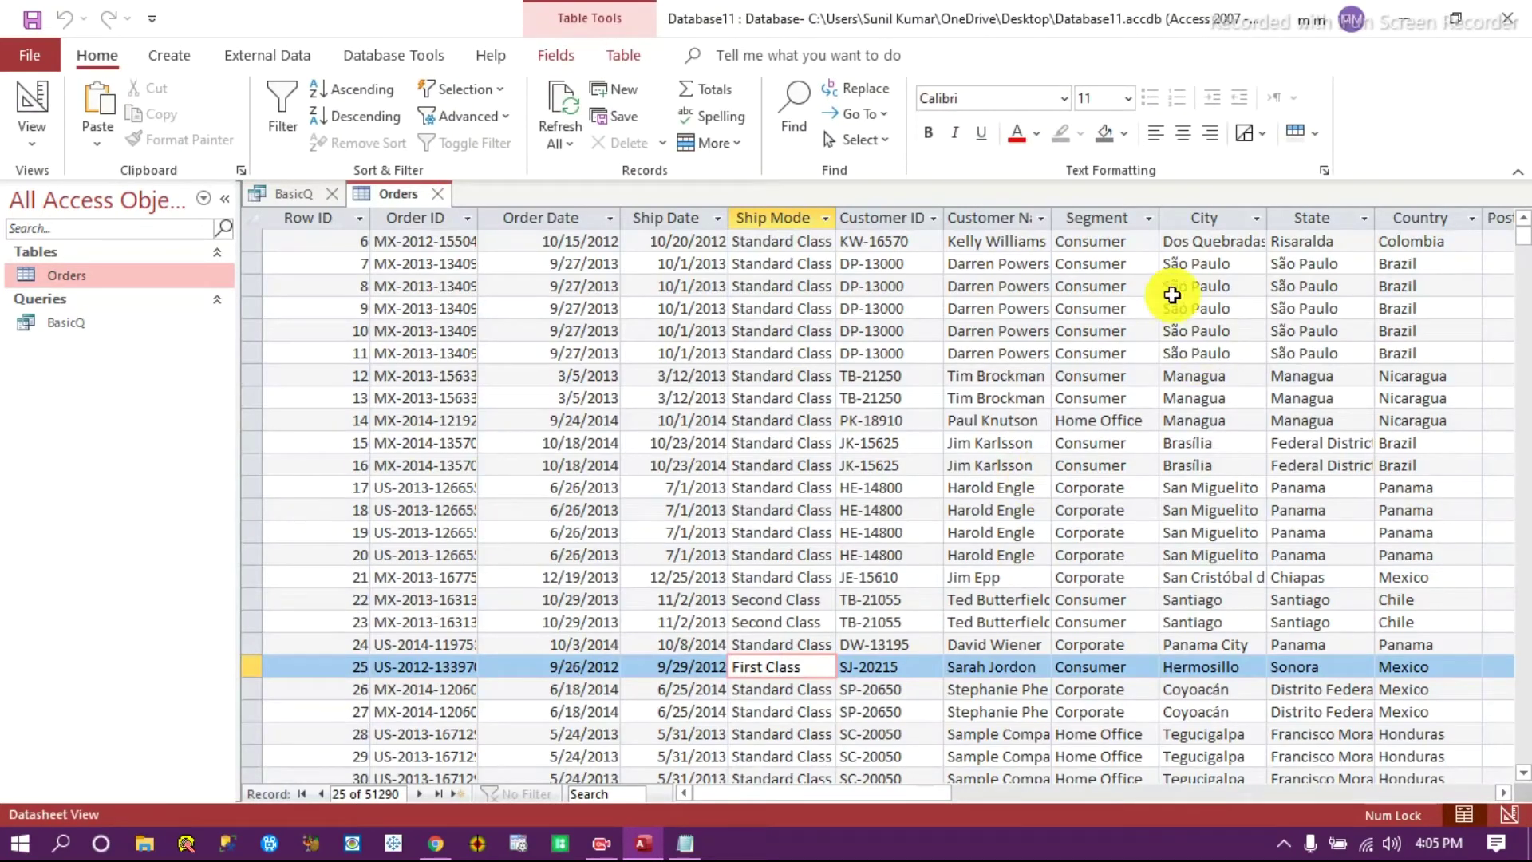
click(1091, 219)
click(1095, 308)
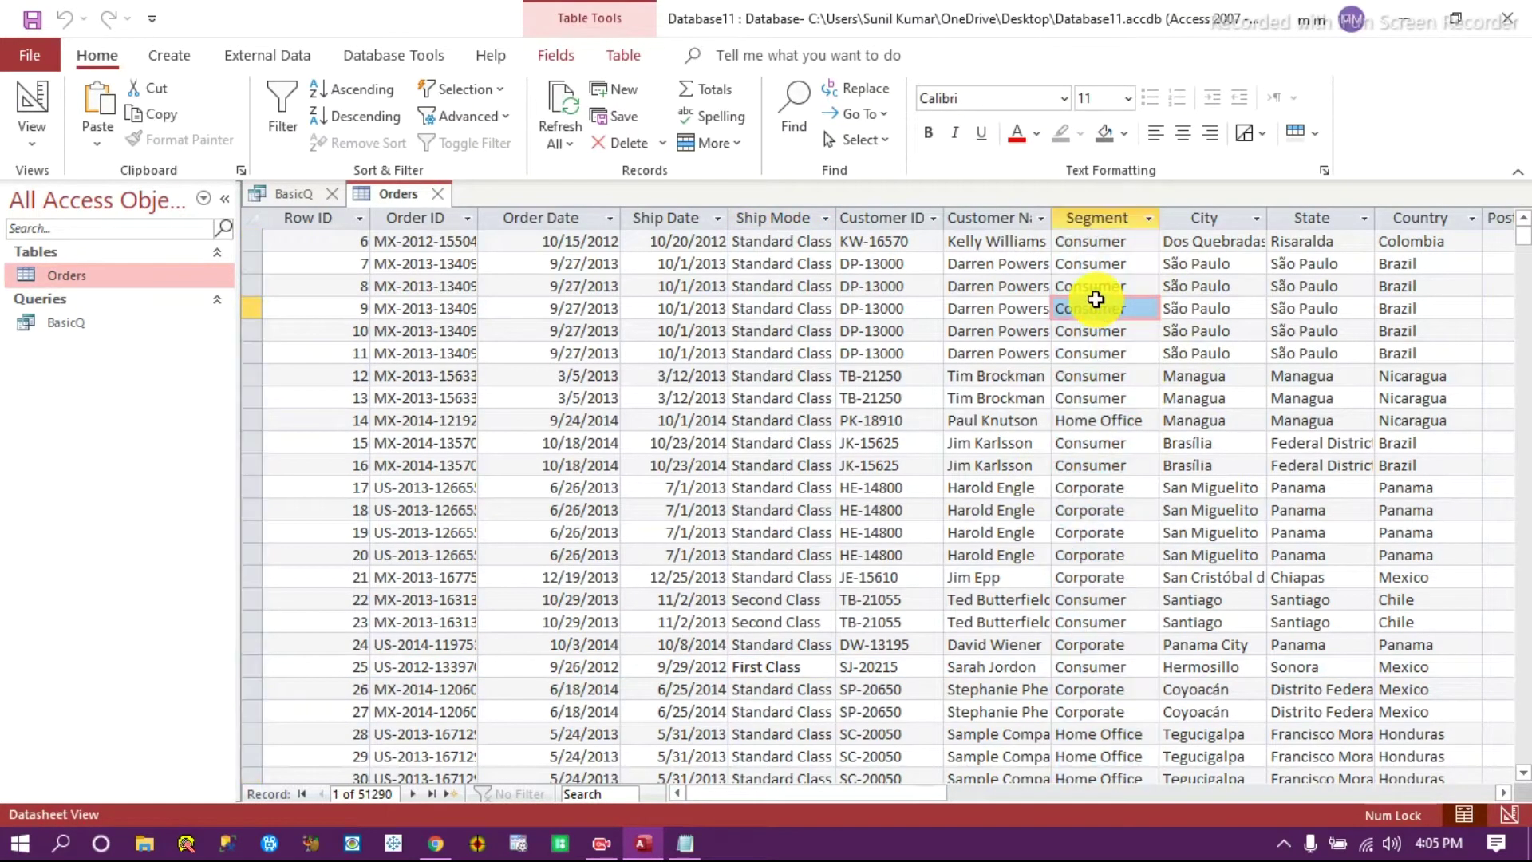
click(1104, 420)
scroll(1168, 495, down, 6)
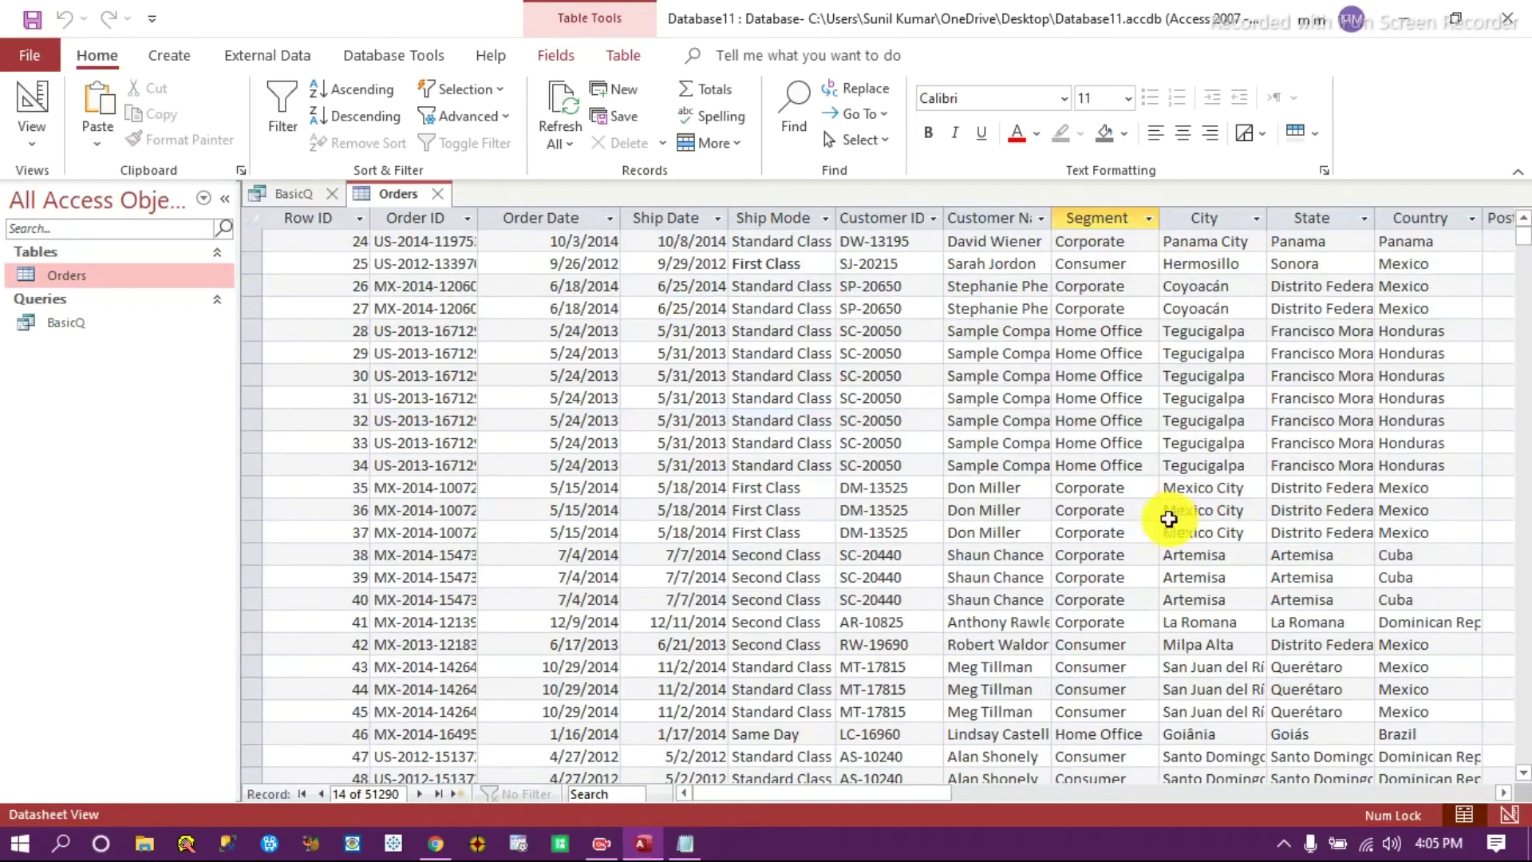
click(1113, 530)
scroll(1117, 527, down, 10)
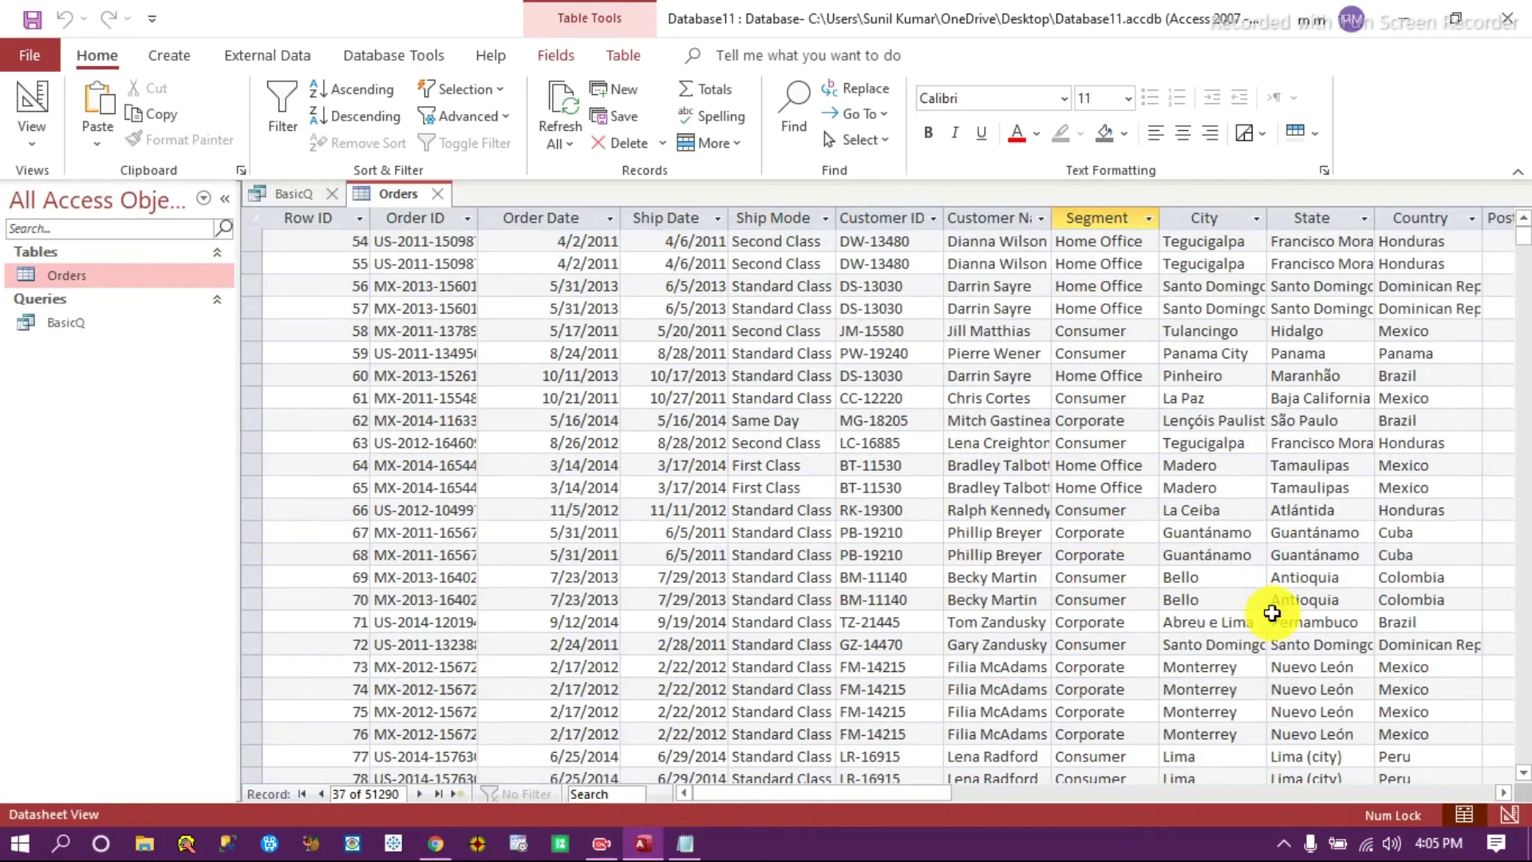
click(1125, 481)
scroll(1125, 481, down, 20)
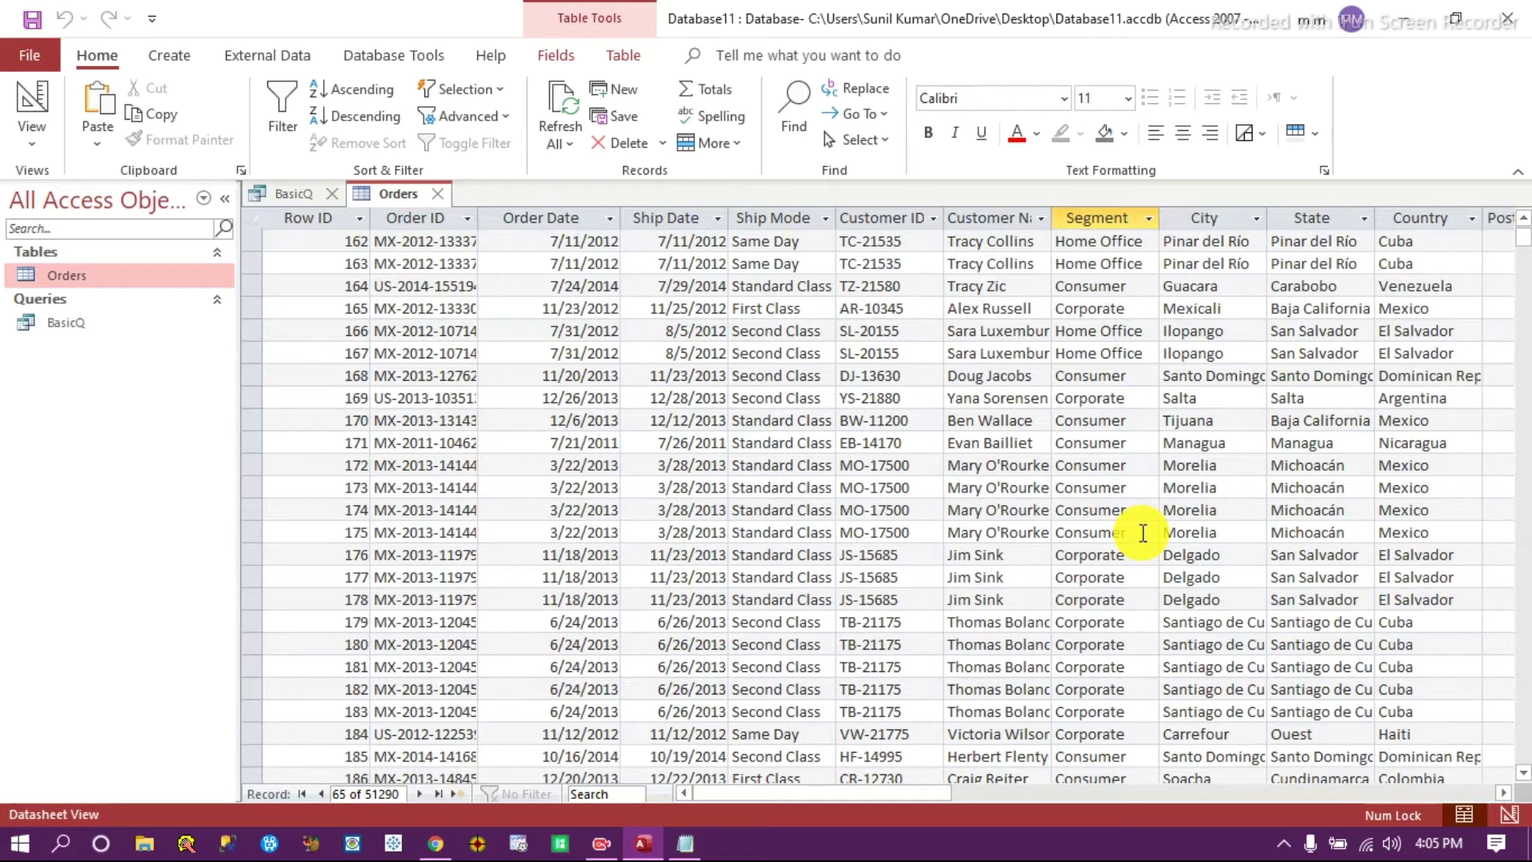
Extend BasicQ's Segment criterion to "Consumer" Or "Corporate" and widen the Segment column in the design grid to show it in full.
click(289, 196)
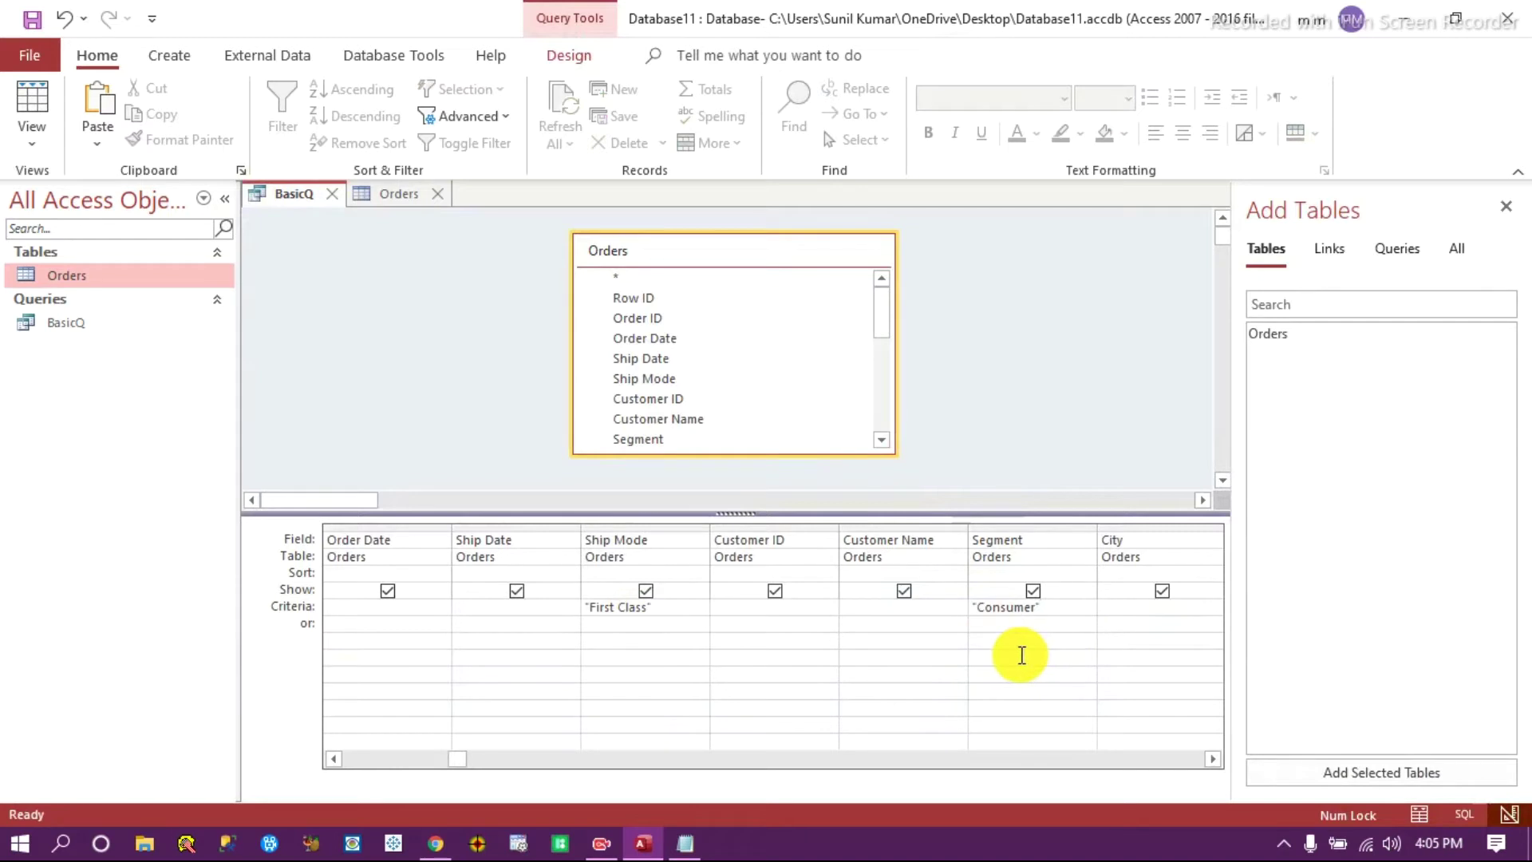
text(or)
text(Corporate)
click(1021, 654)
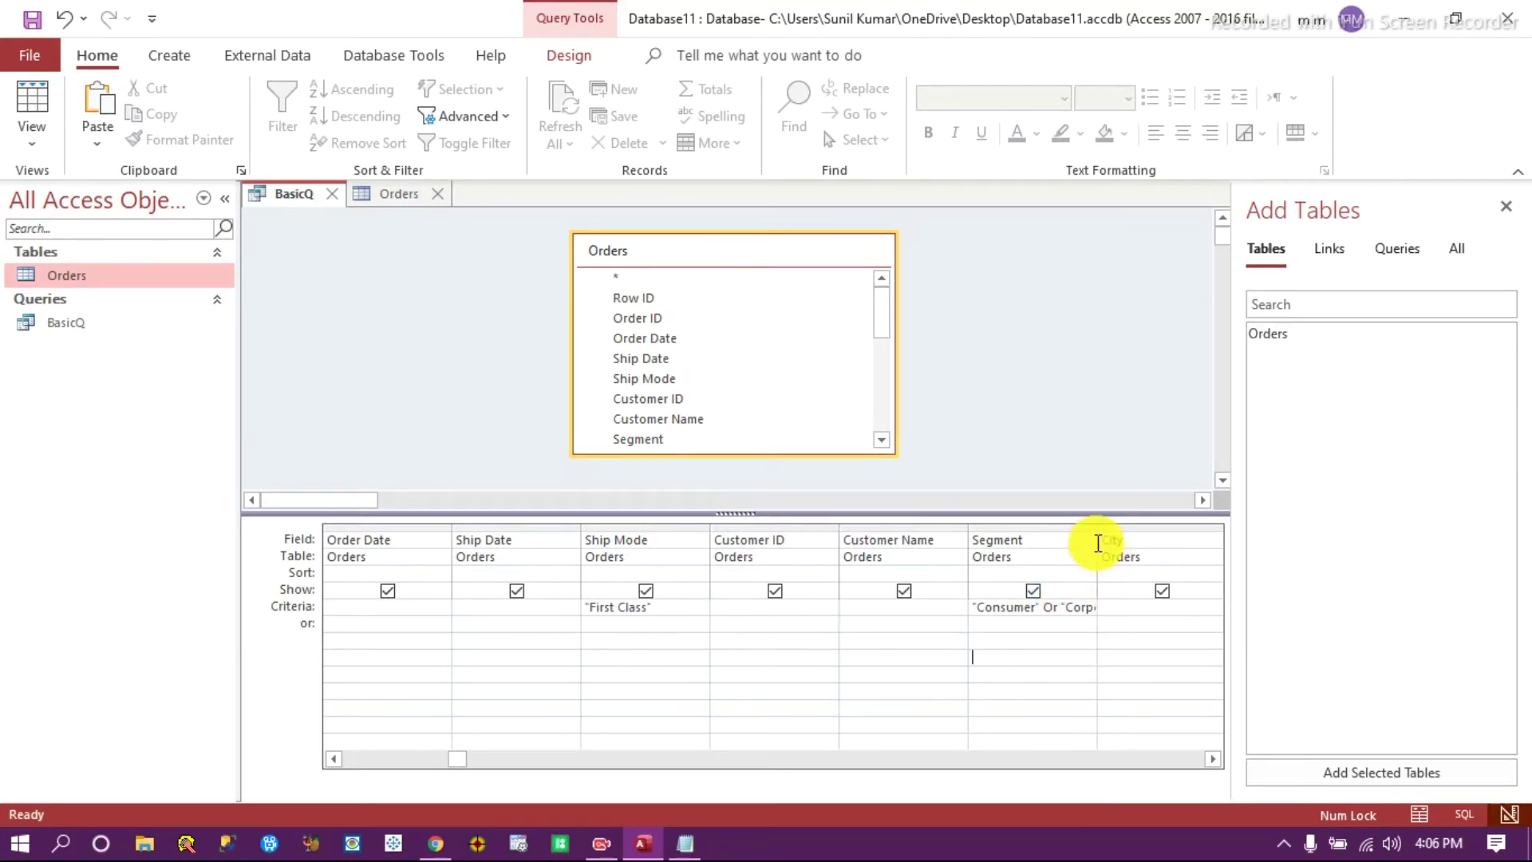
drag(1099, 526, 1149, 530)
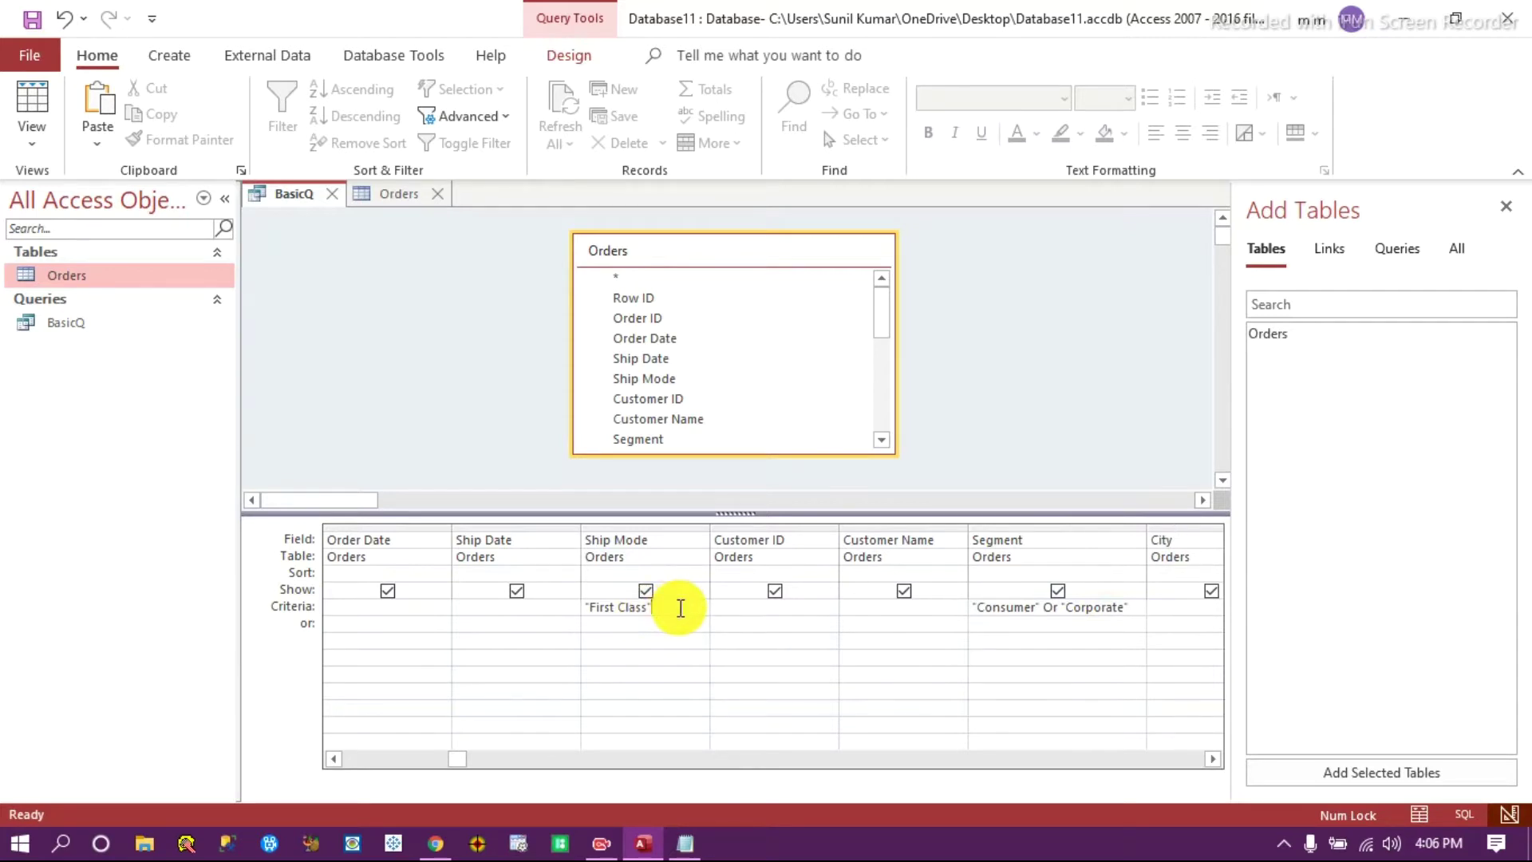
drag(1104, 612, 954, 612)
click(1034, 610)
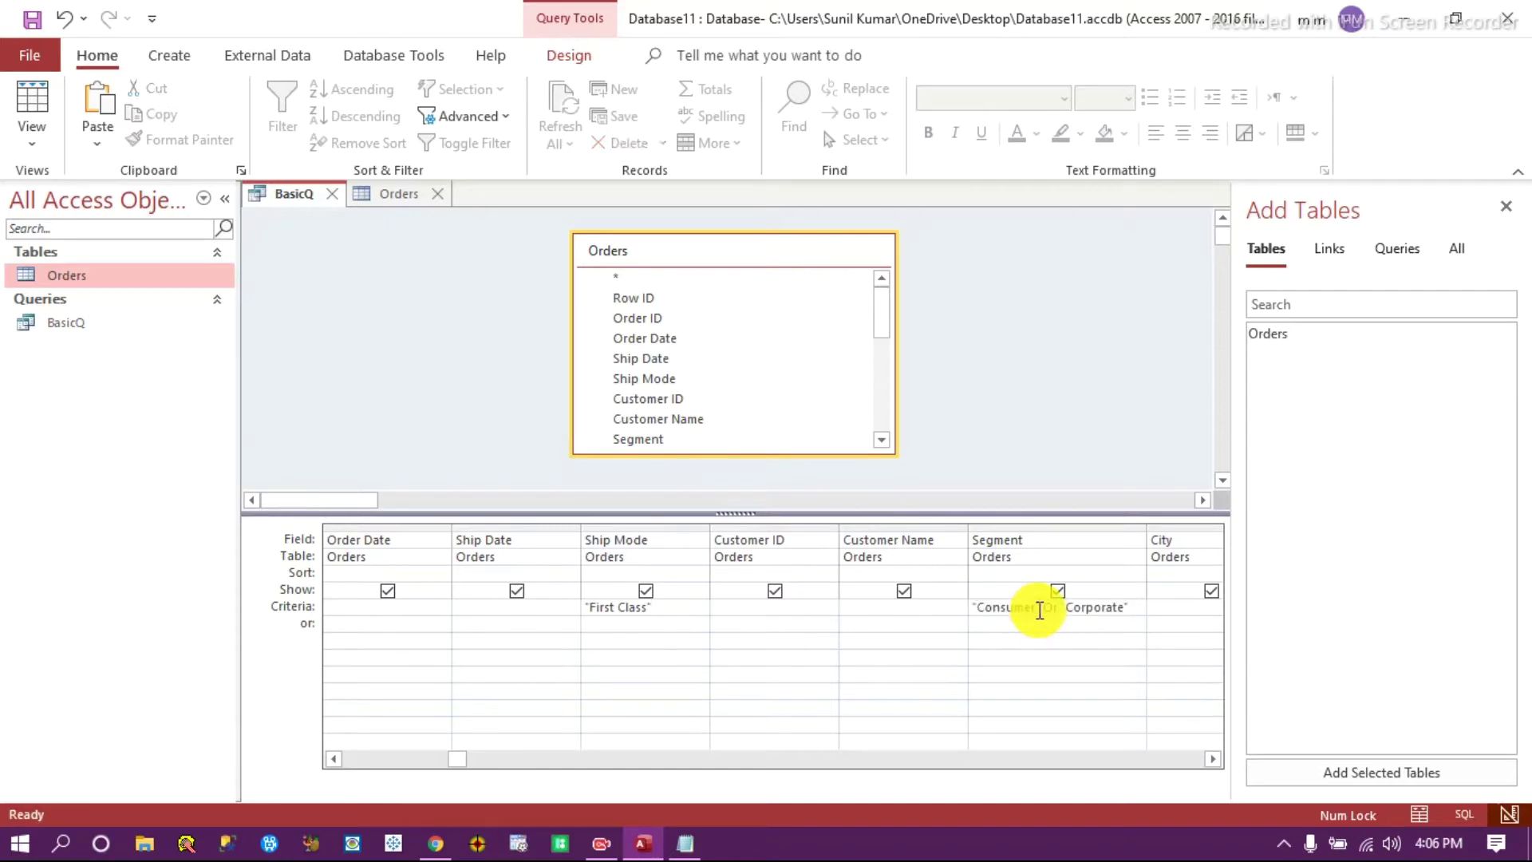
Run BasicQ, check the Ship Mode and Segment columns throughout the results and return to Design view.
click(570, 55)
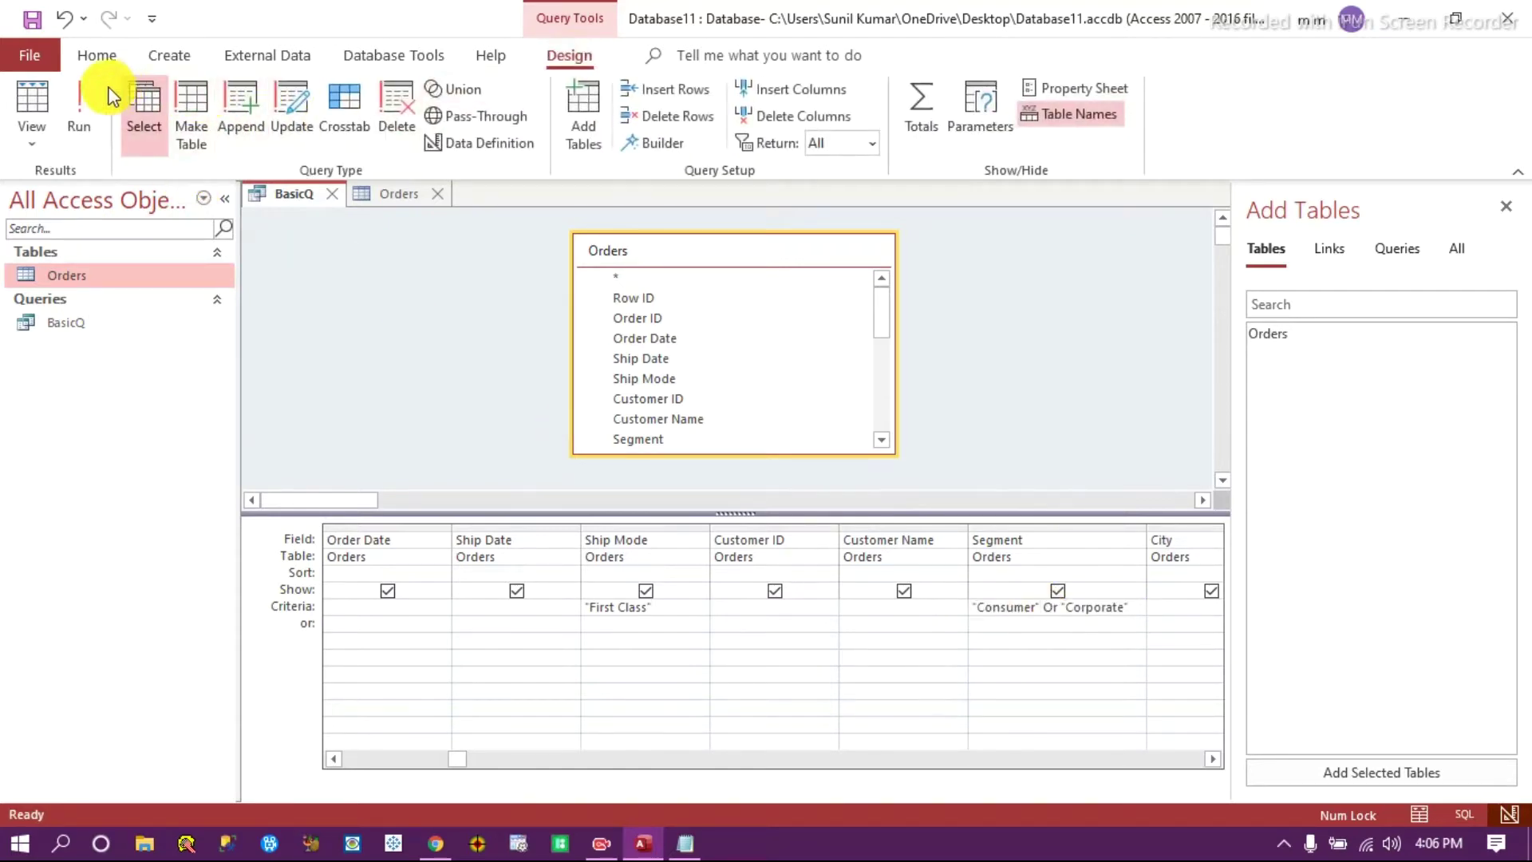
click(87, 91)
click(769, 217)
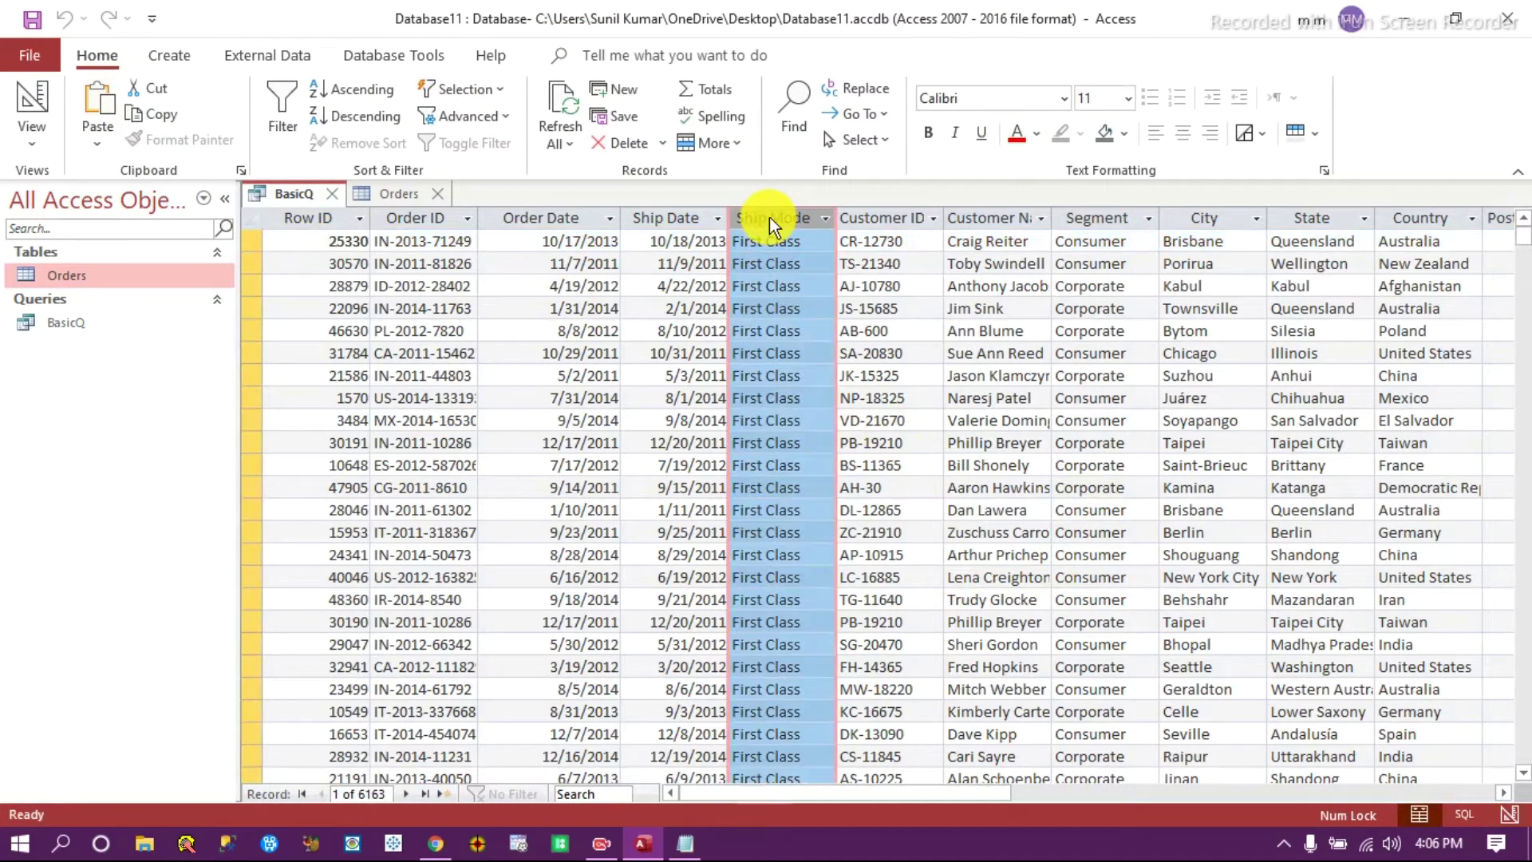
click(1097, 212)
scroll(1083, 566, down, 15)
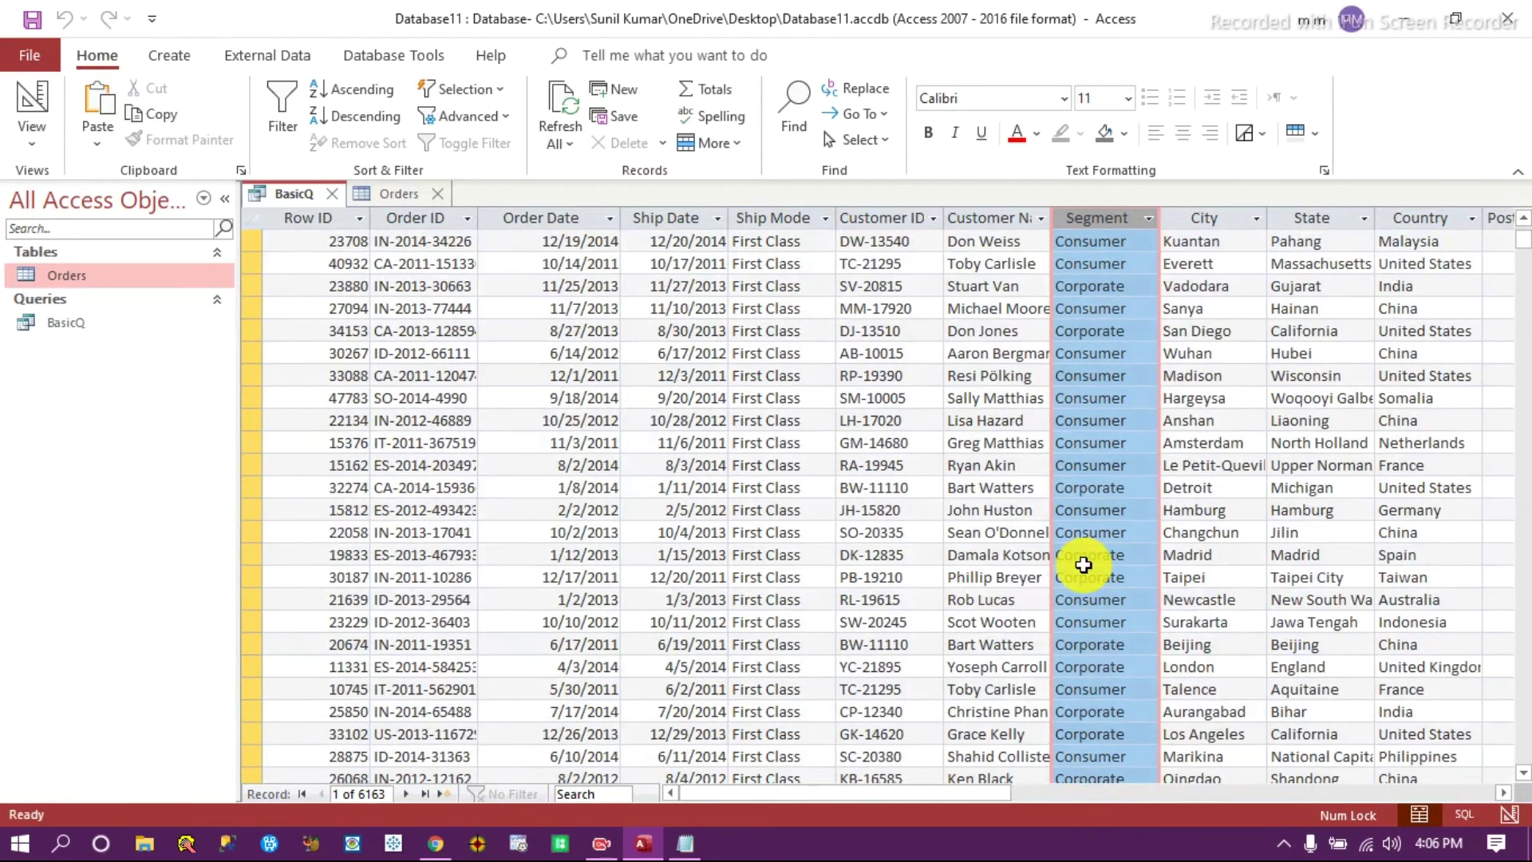
scroll(1083, 567, down, 8)
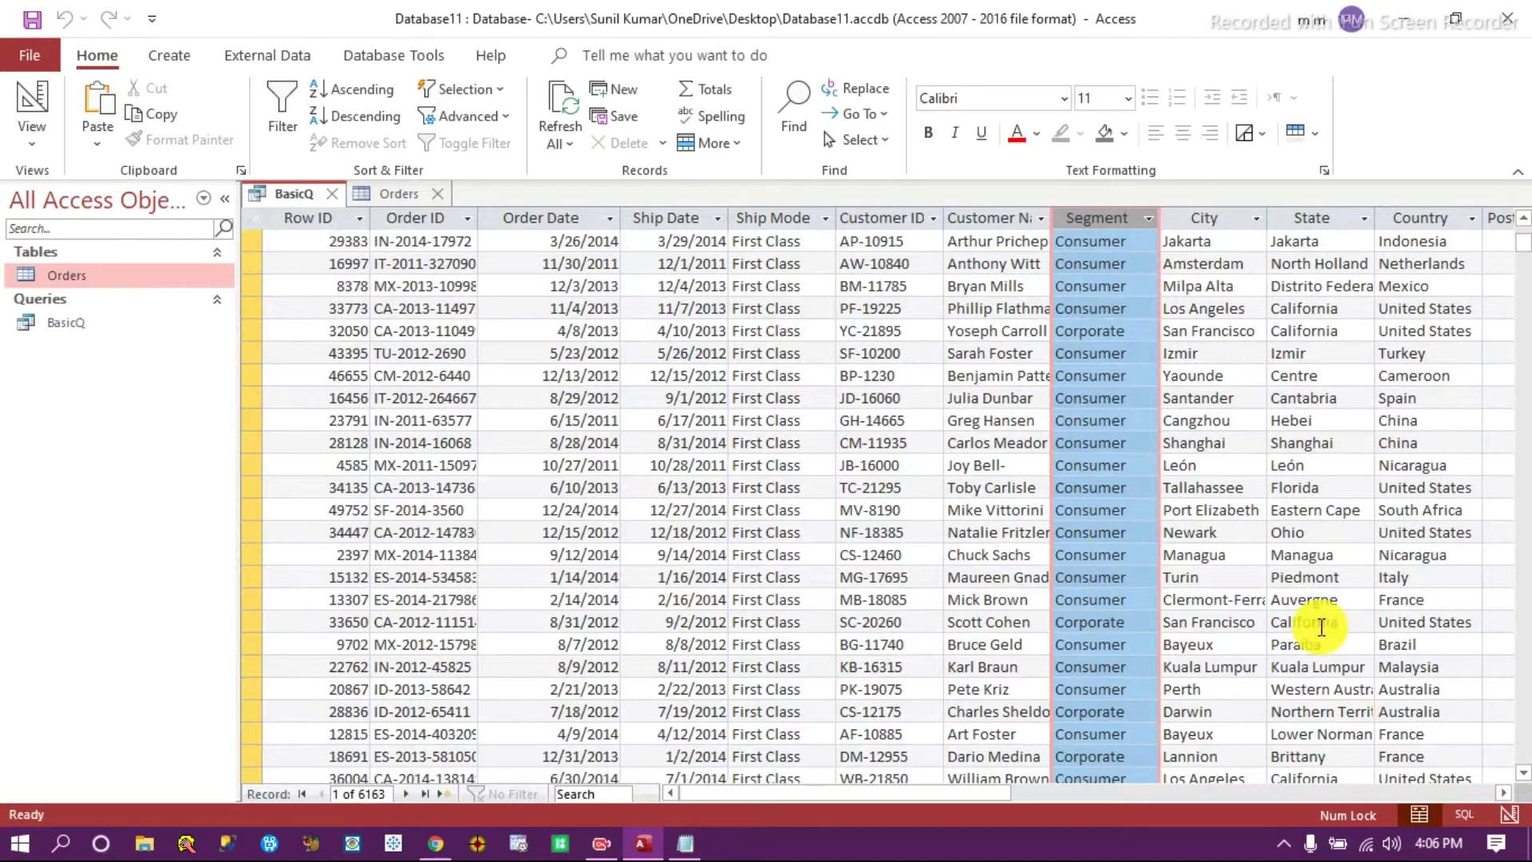
click(1509, 814)
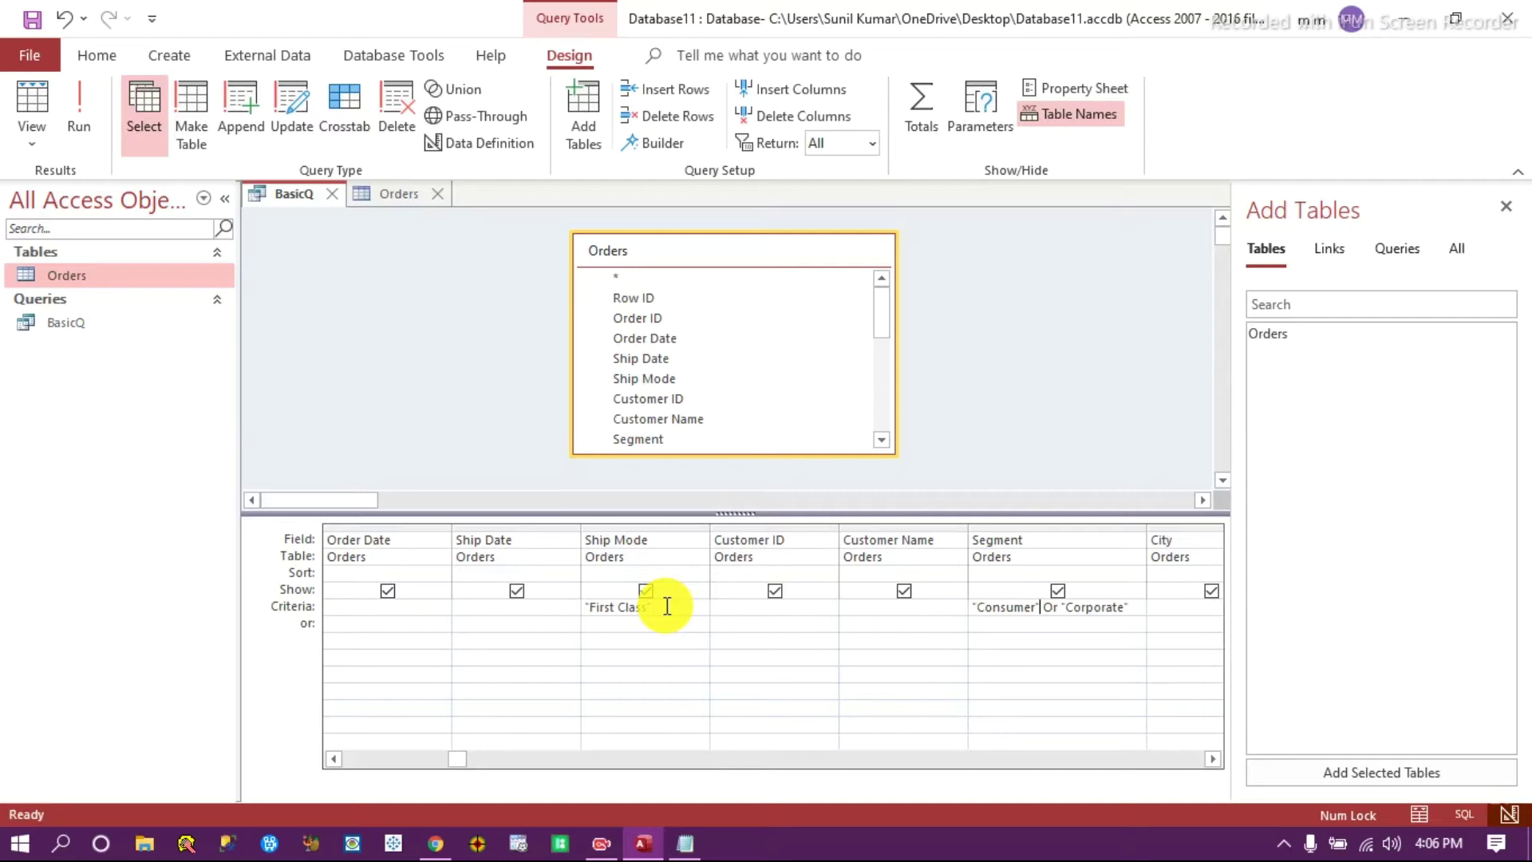
Rerun BasicQ, view the WHERE clause of its SQL statement and go back to Design view.
click(77, 111)
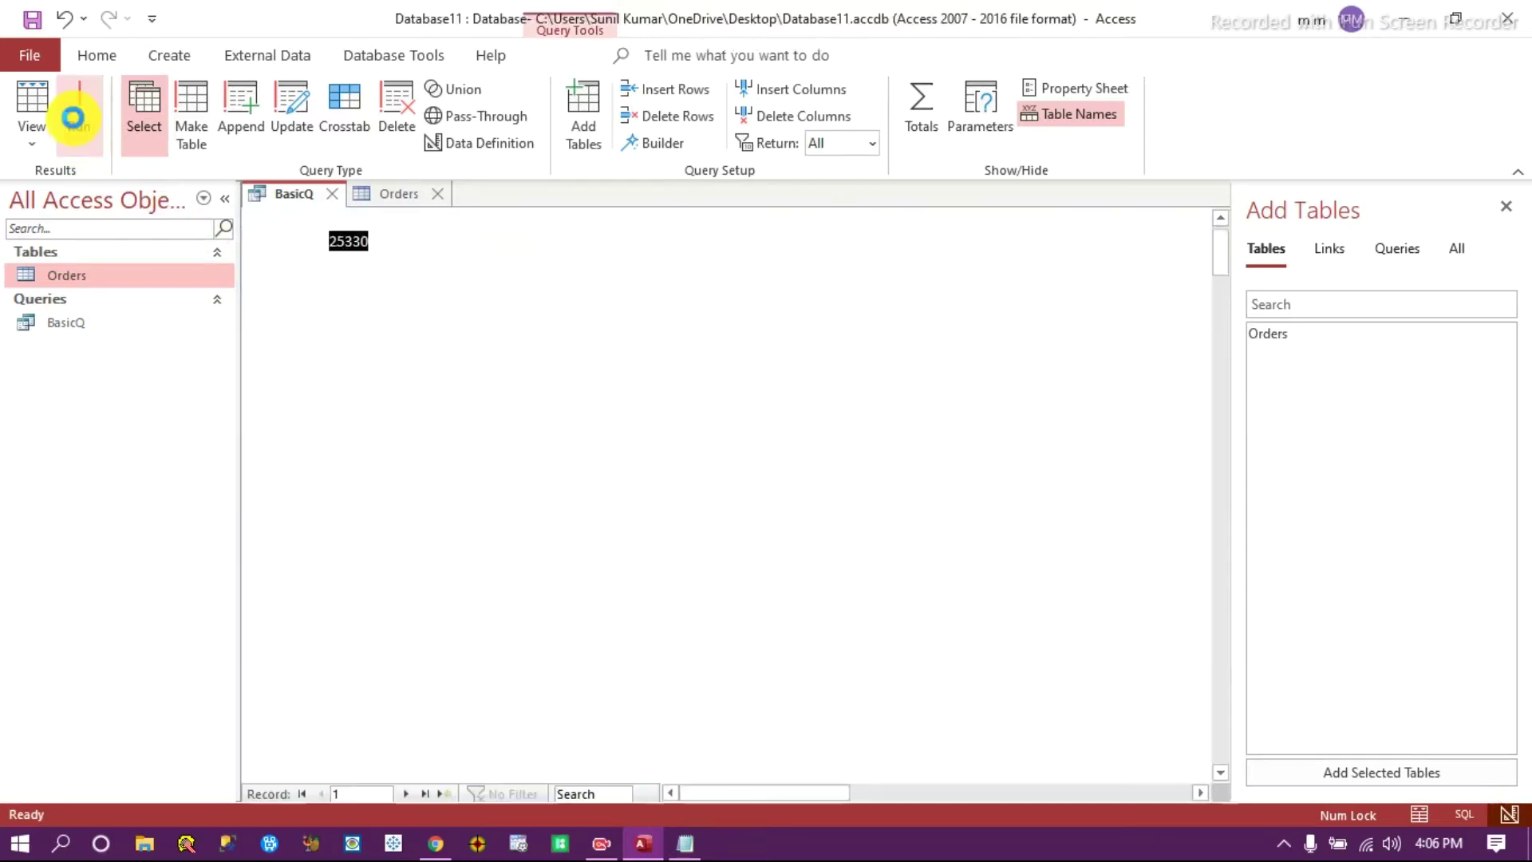
click(786, 221)
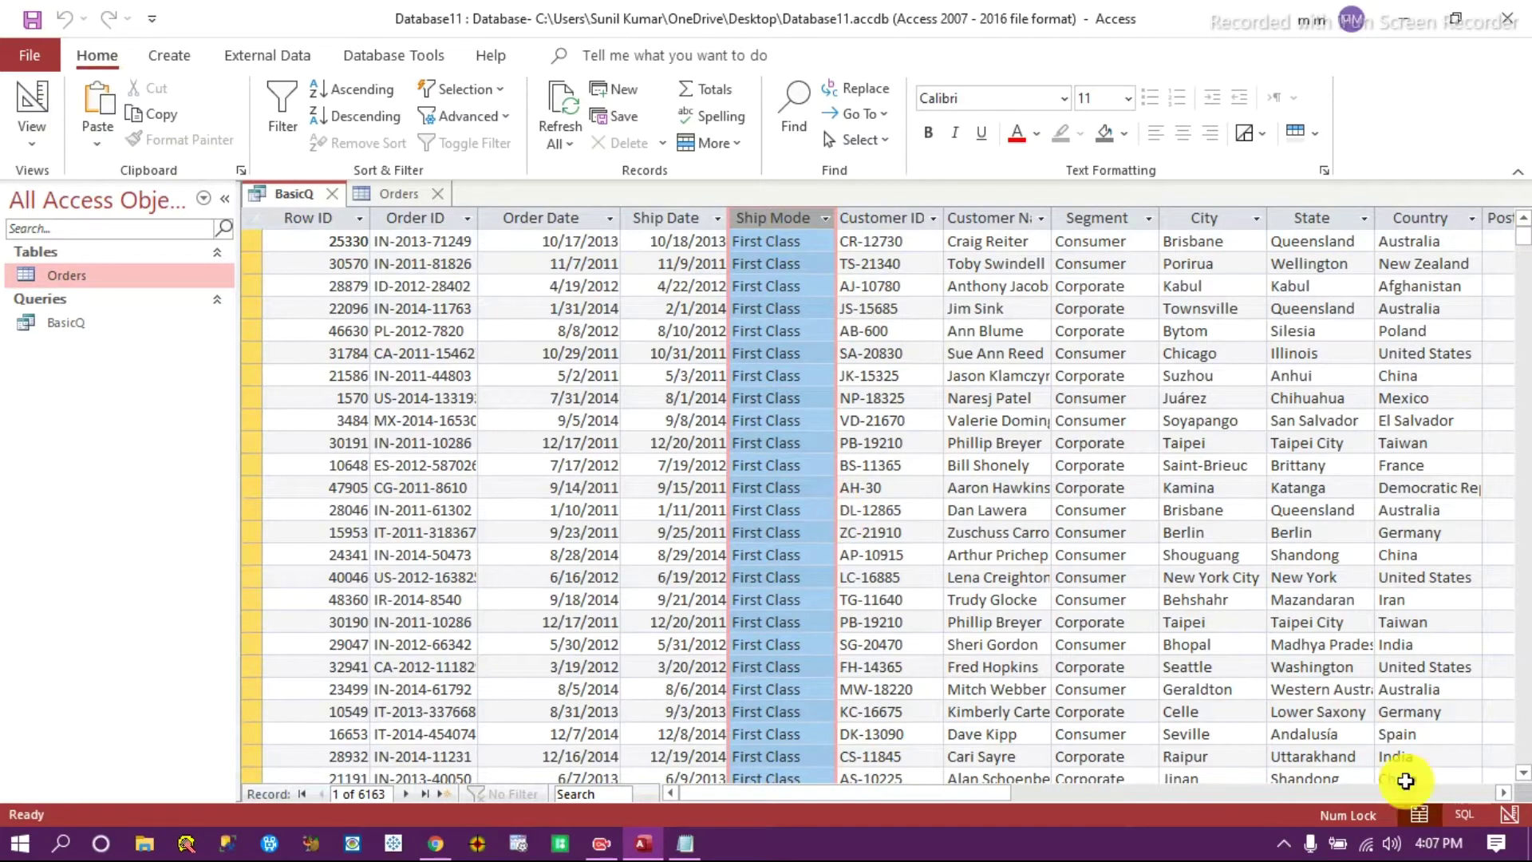
click(1465, 815)
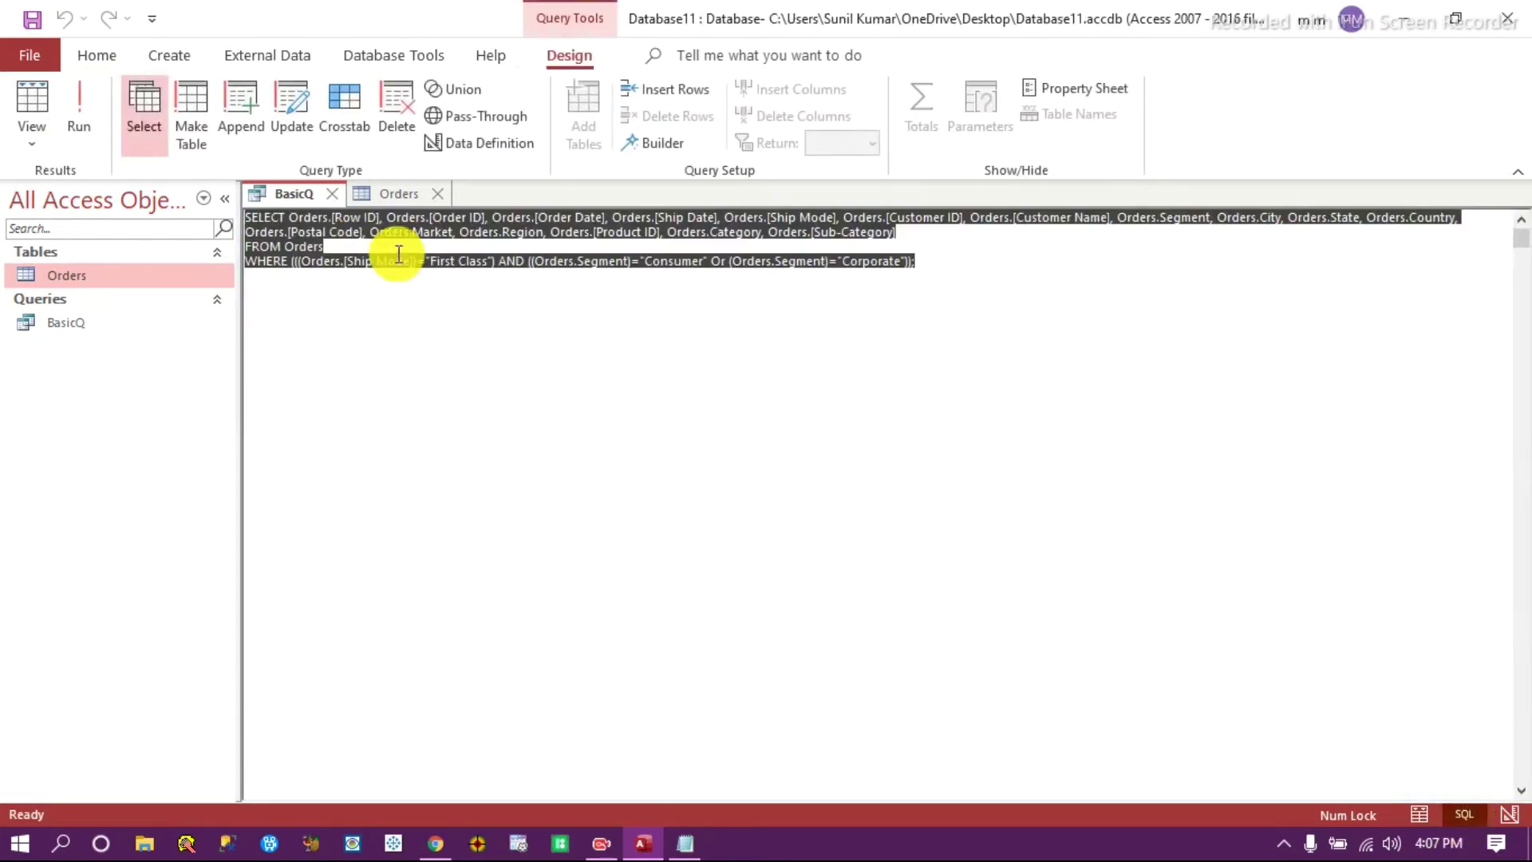
click(1508, 814)
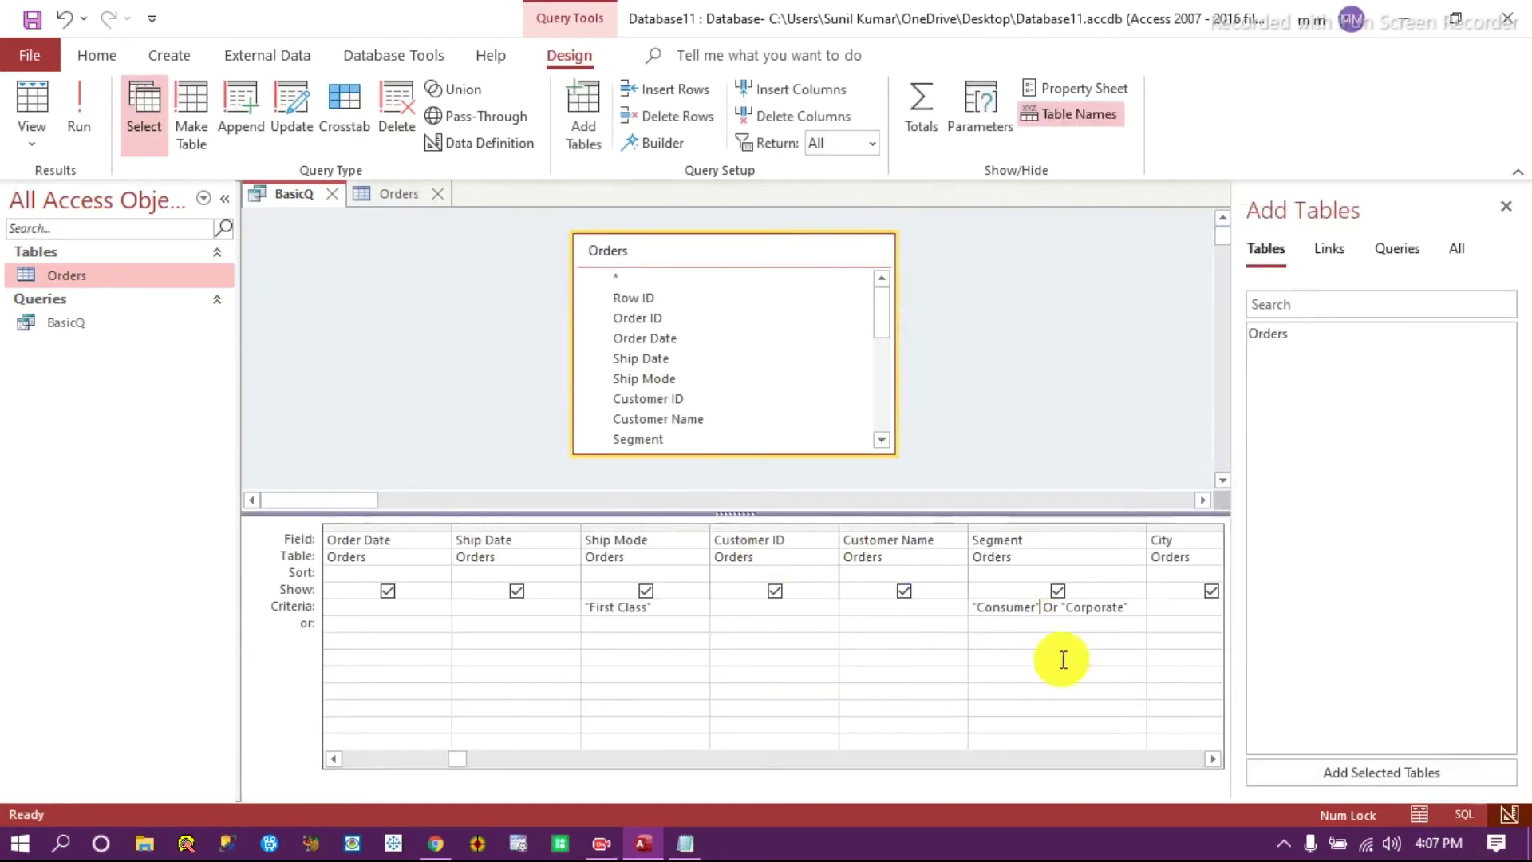
Try running BasicQ with the Ship Mode field hidden from the results, and set the field to show again in Design view.
click(646, 590)
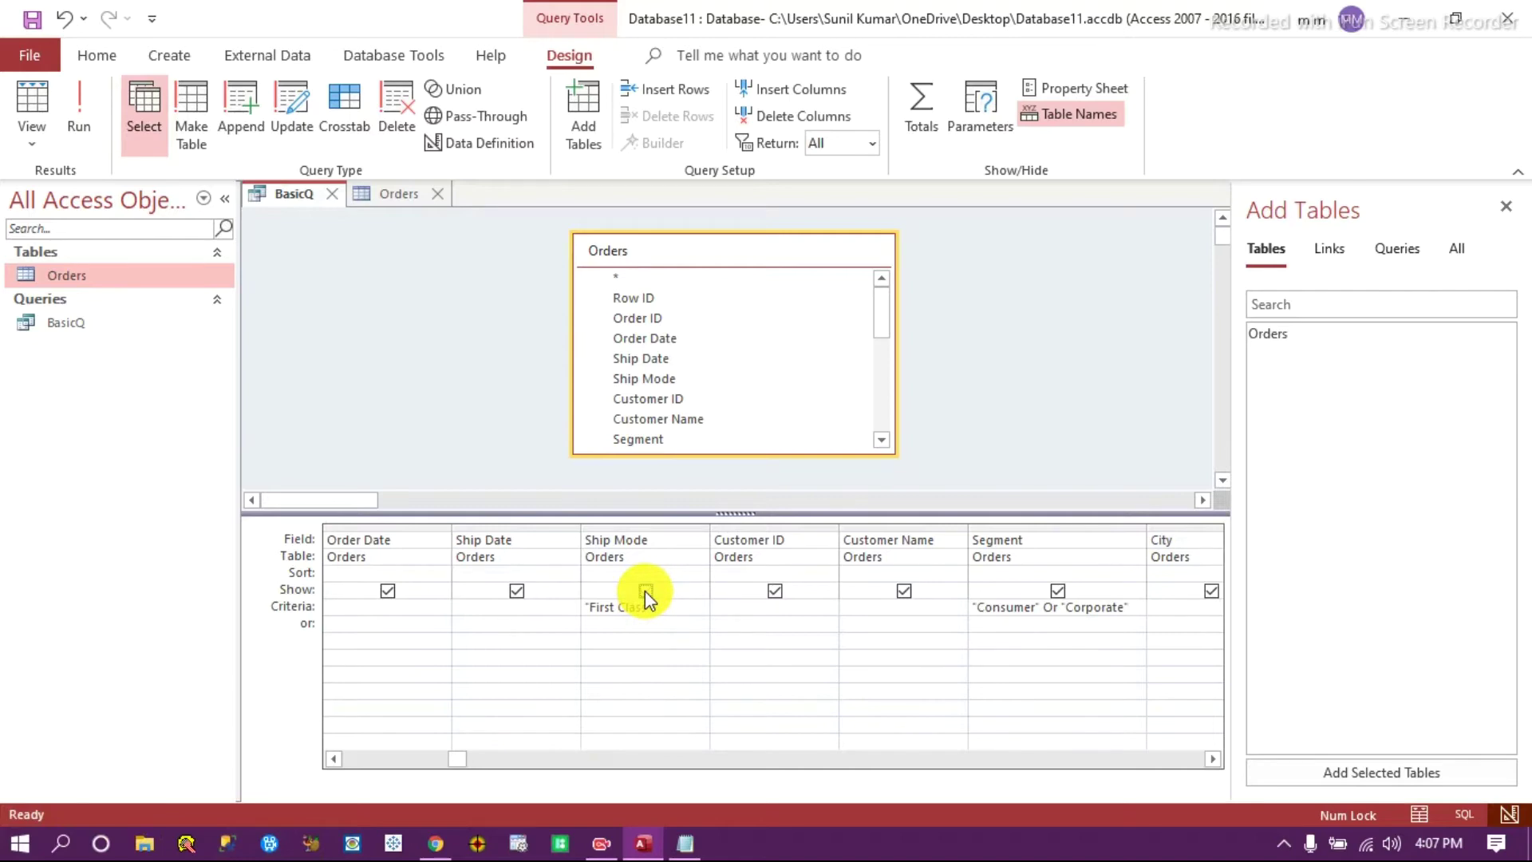
click(58, 112)
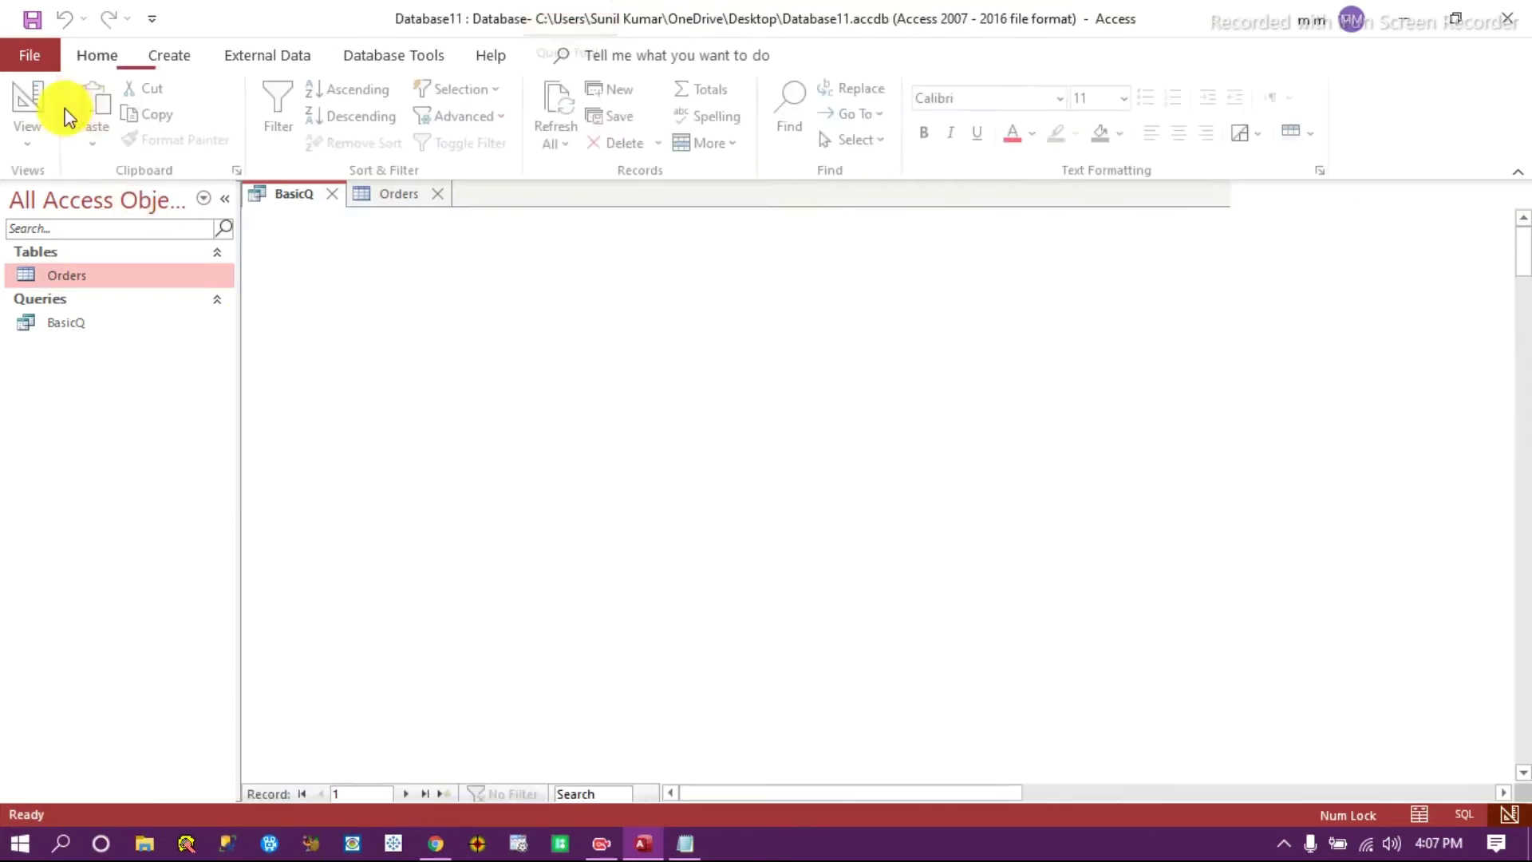
scroll(802, 478, down, 7)
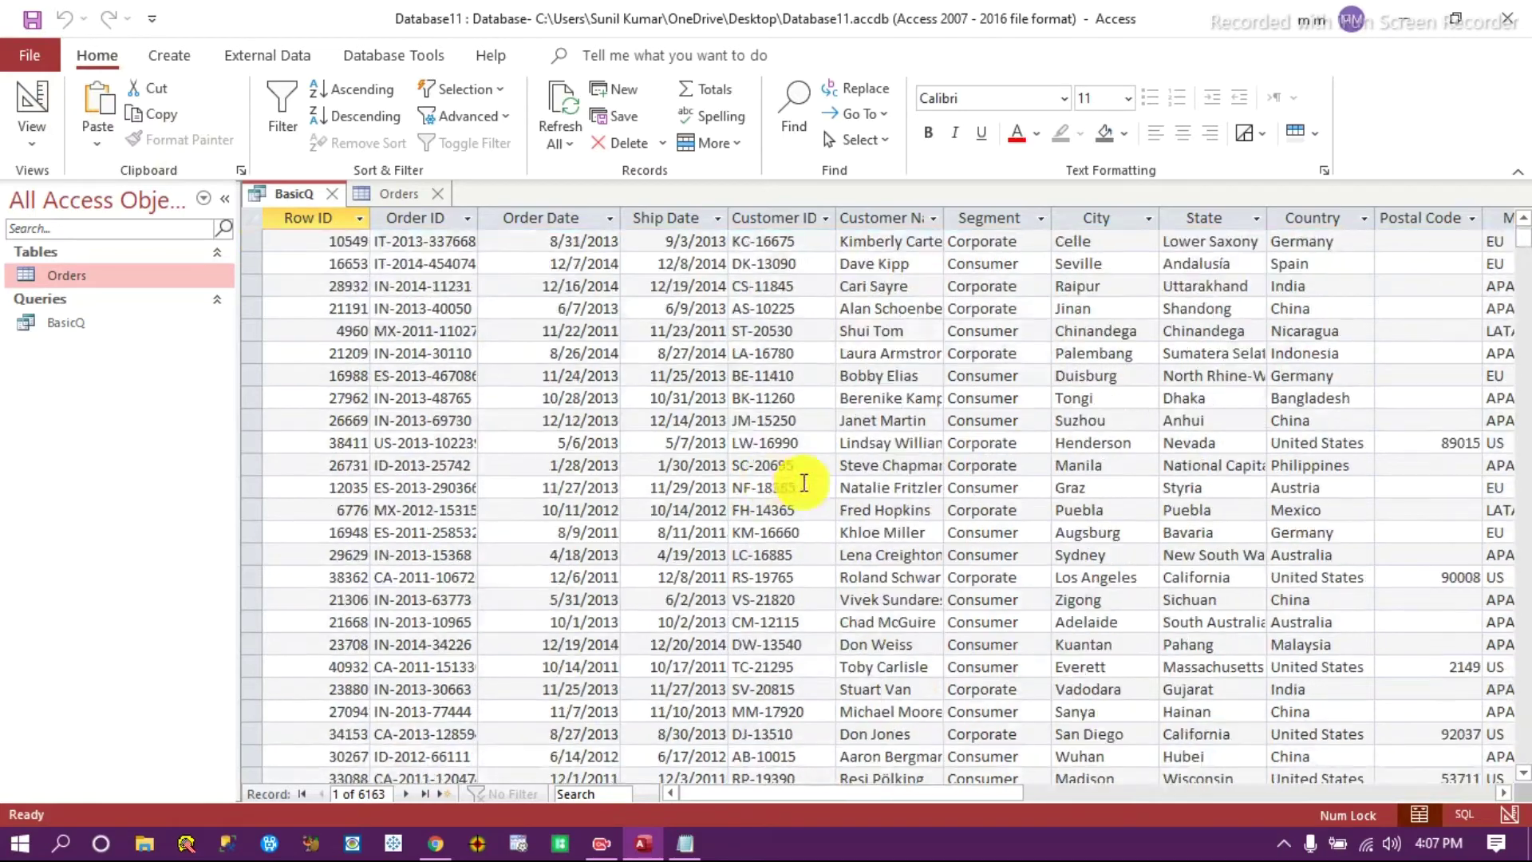
scroll(925, 479, up, 7)
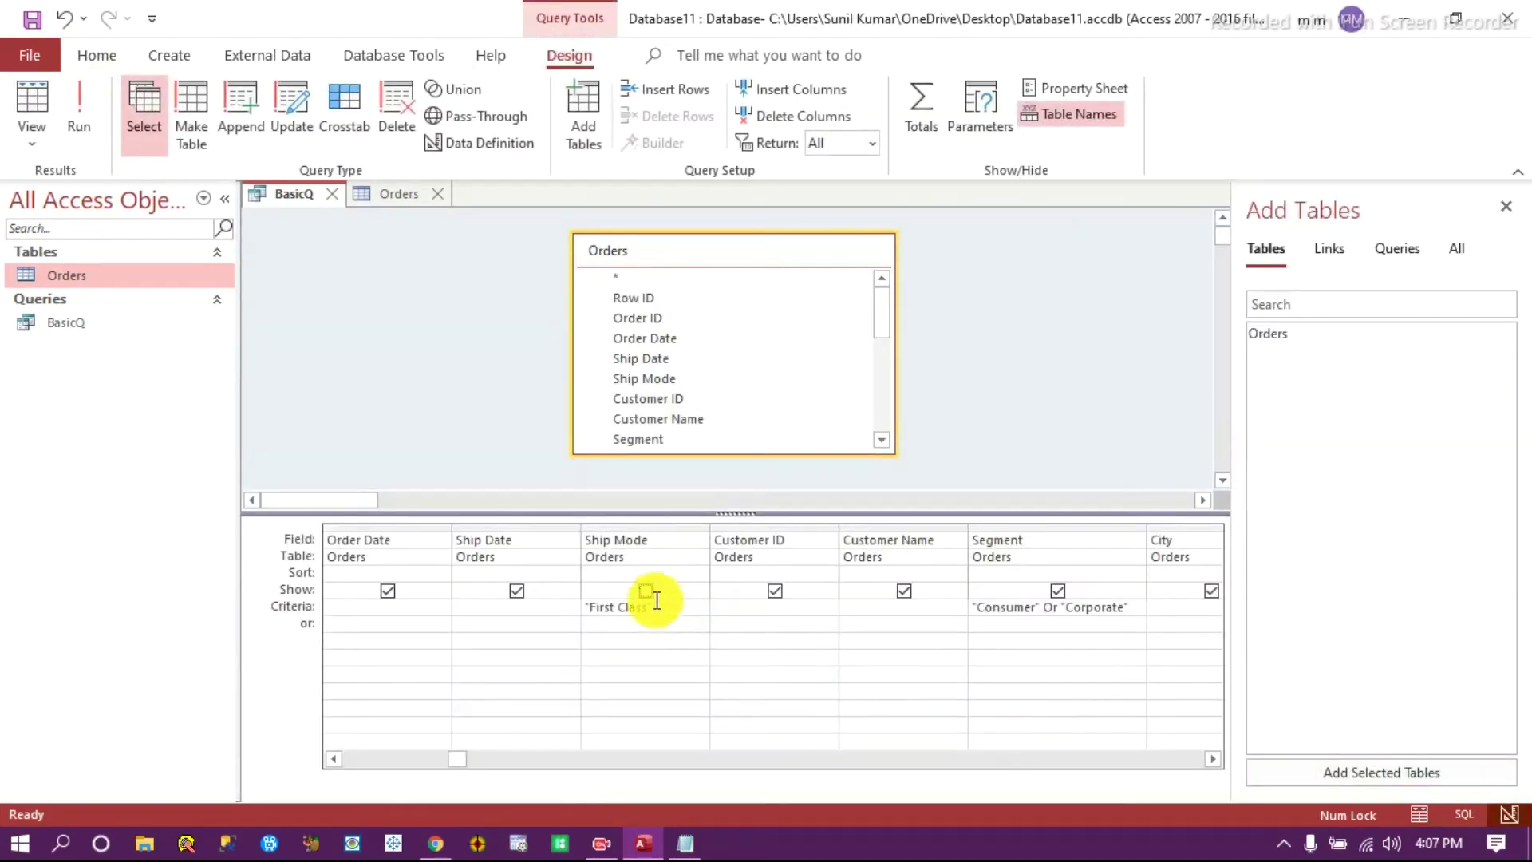
click(646, 592)
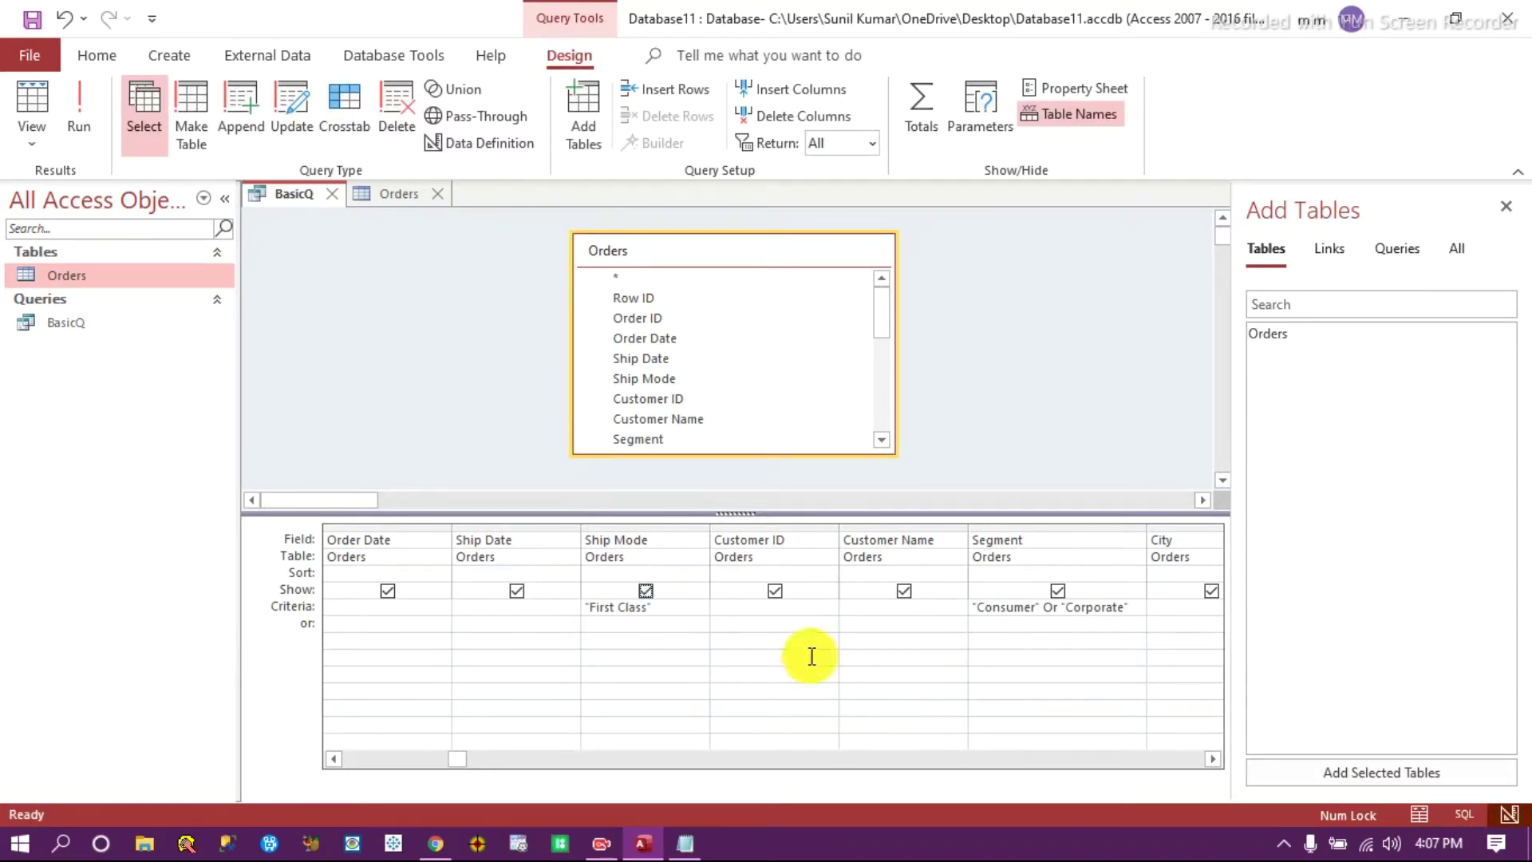
Remove Or "Corporate" from BasicQ's Segment criterion and enter Corporate in the or row directly below "Consumer".
drag(654, 614, 563, 608)
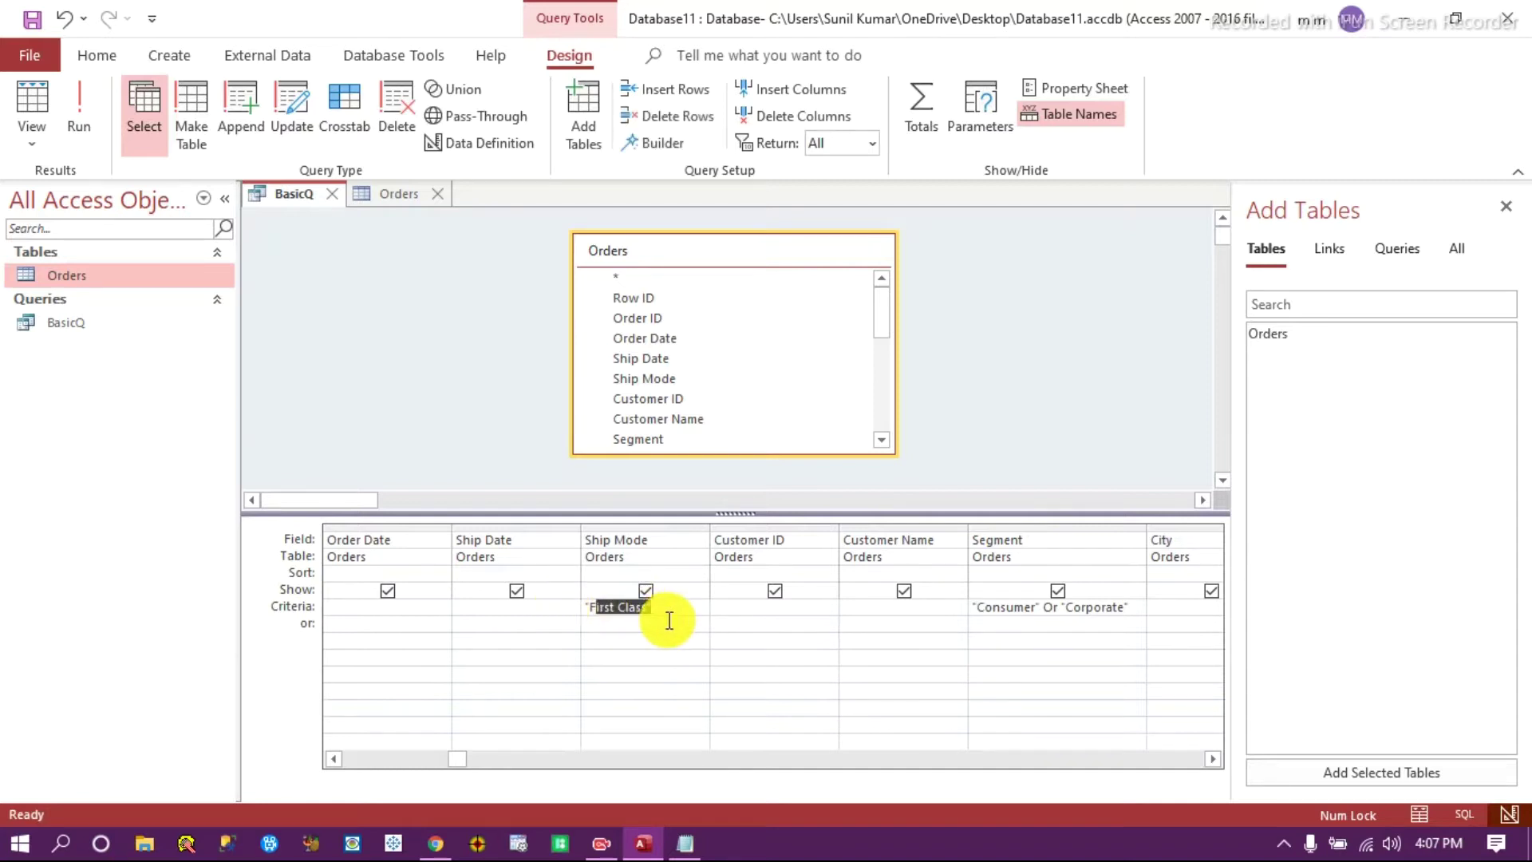
key(Down)
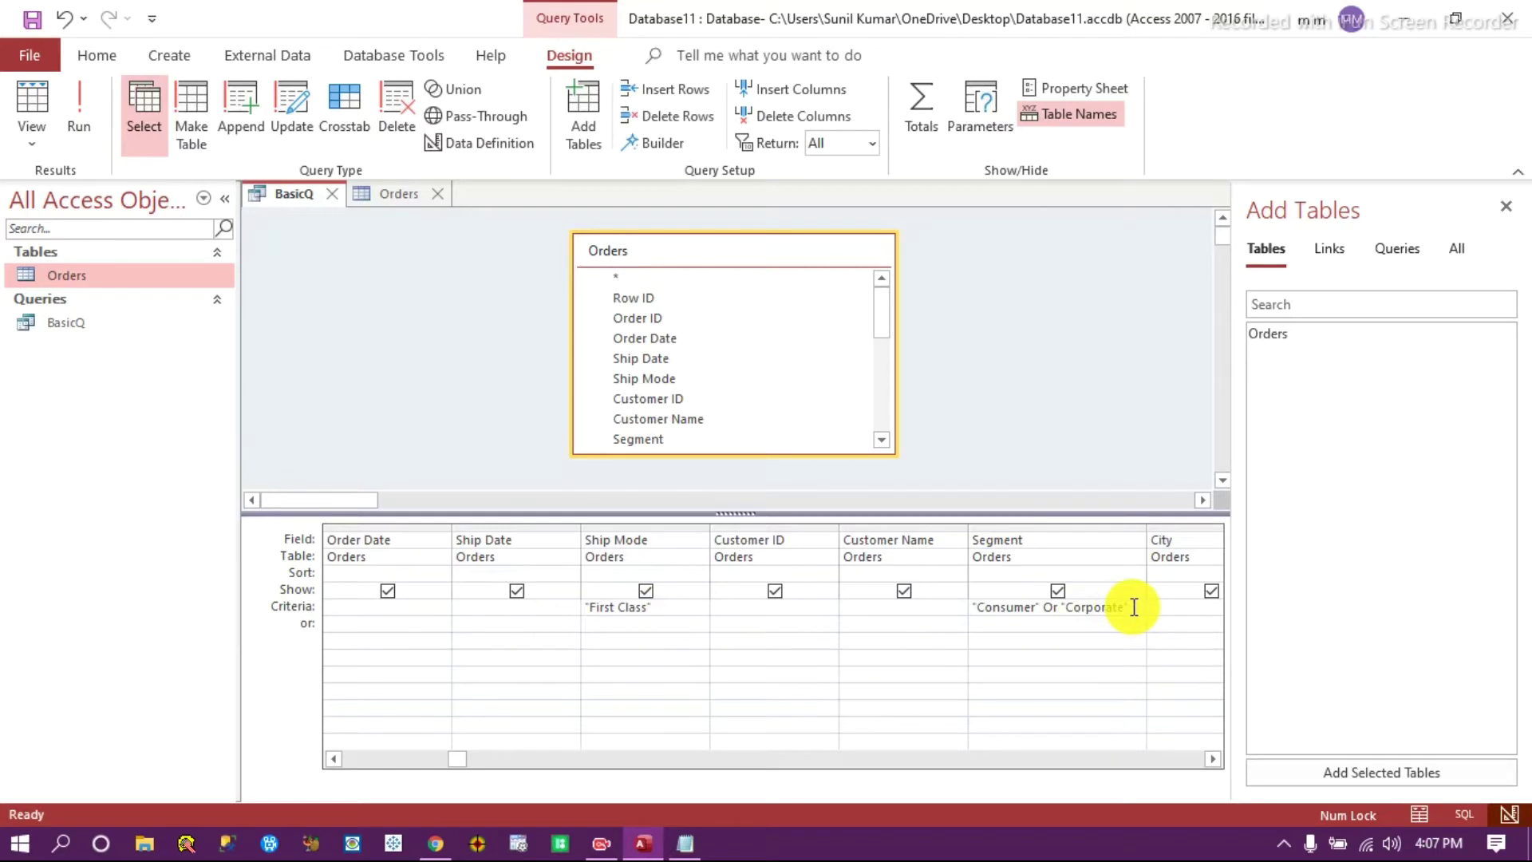
drag(1134, 607, 1043, 607)
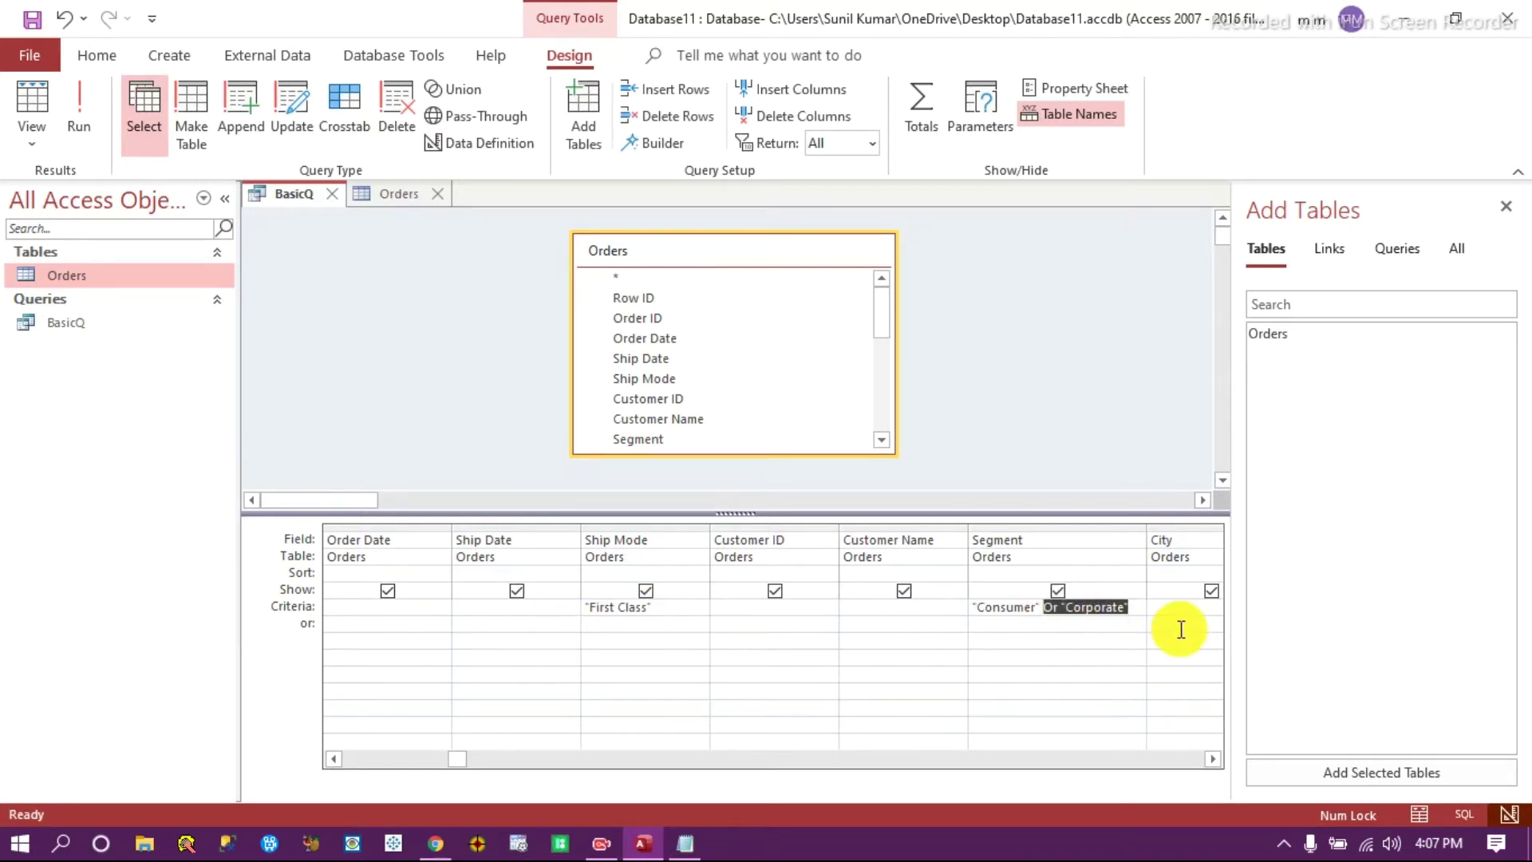
key(Delete)
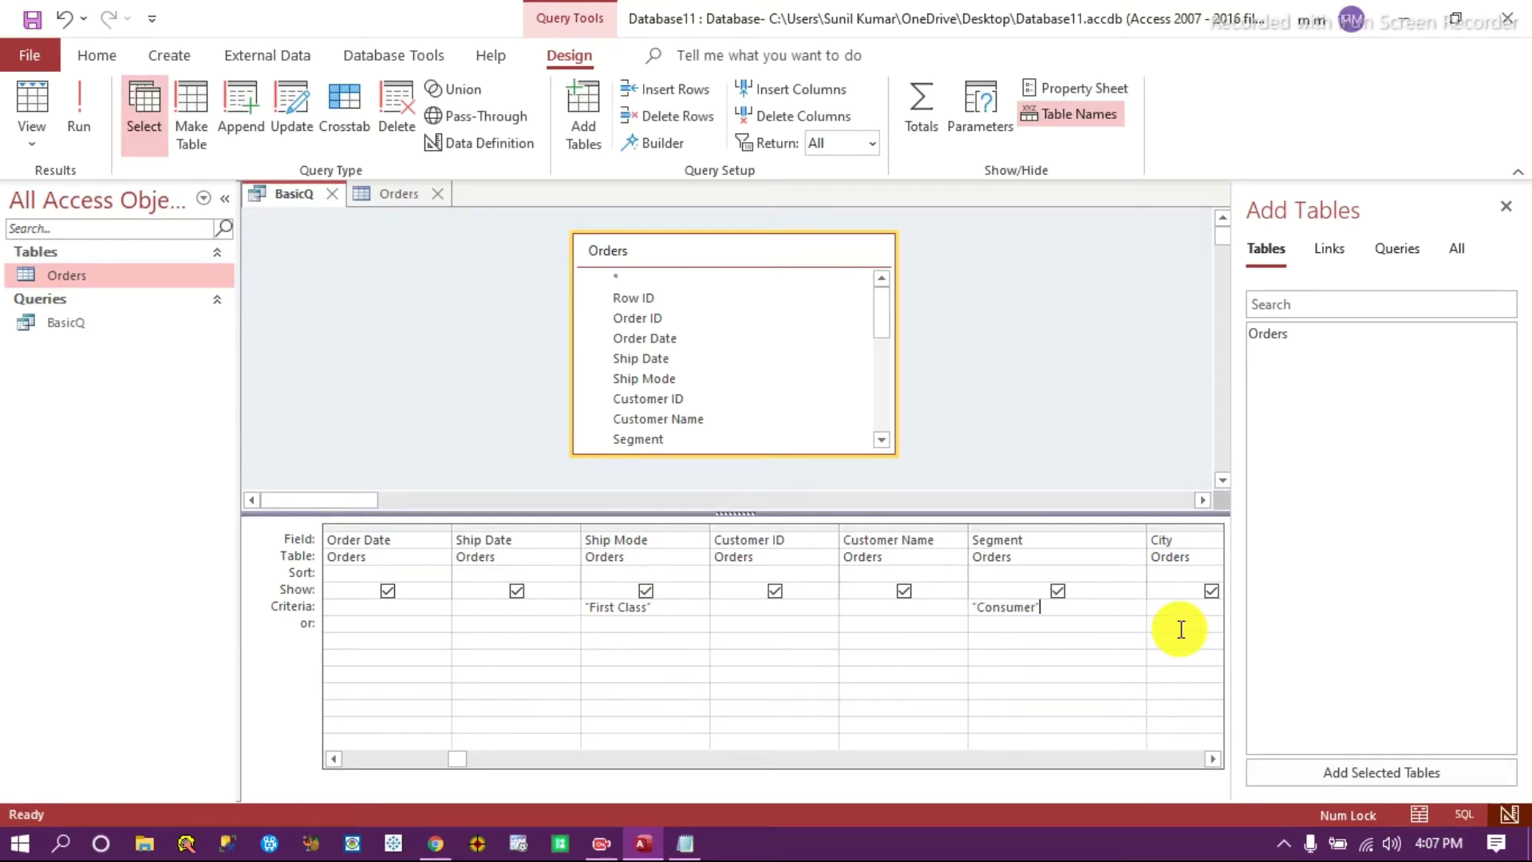
text(co)
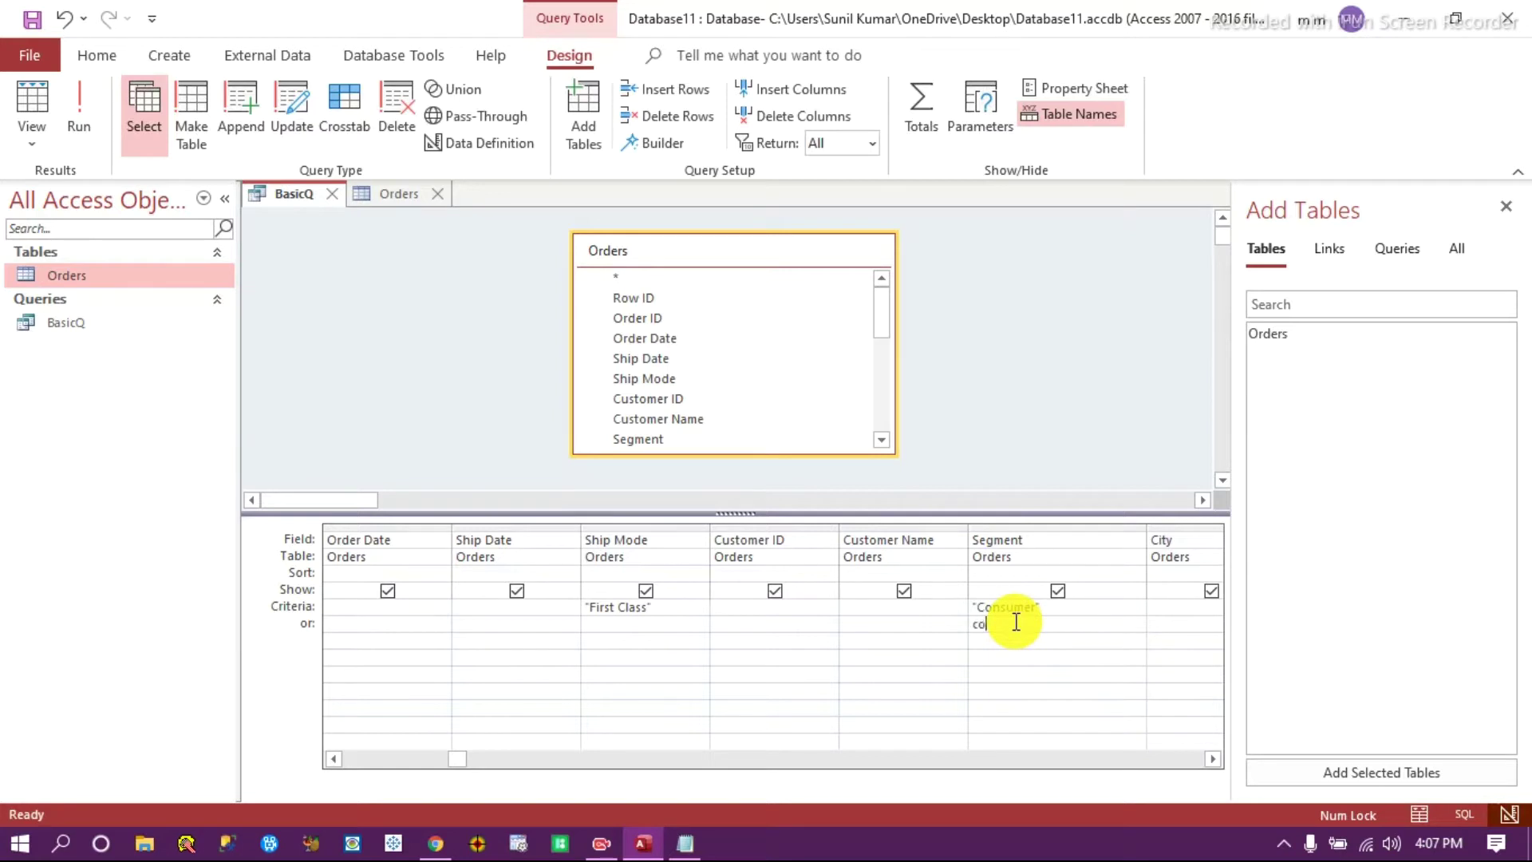
text(rporate)
click(1035, 688)
drag(1056, 621, 894, 611)
key(Delete)
text(corpor)
click(1022, 702)
Run BasicQ with Corporate on the or row and examine the Segment and Ship Mode values throughout the results.
click(65, 118)
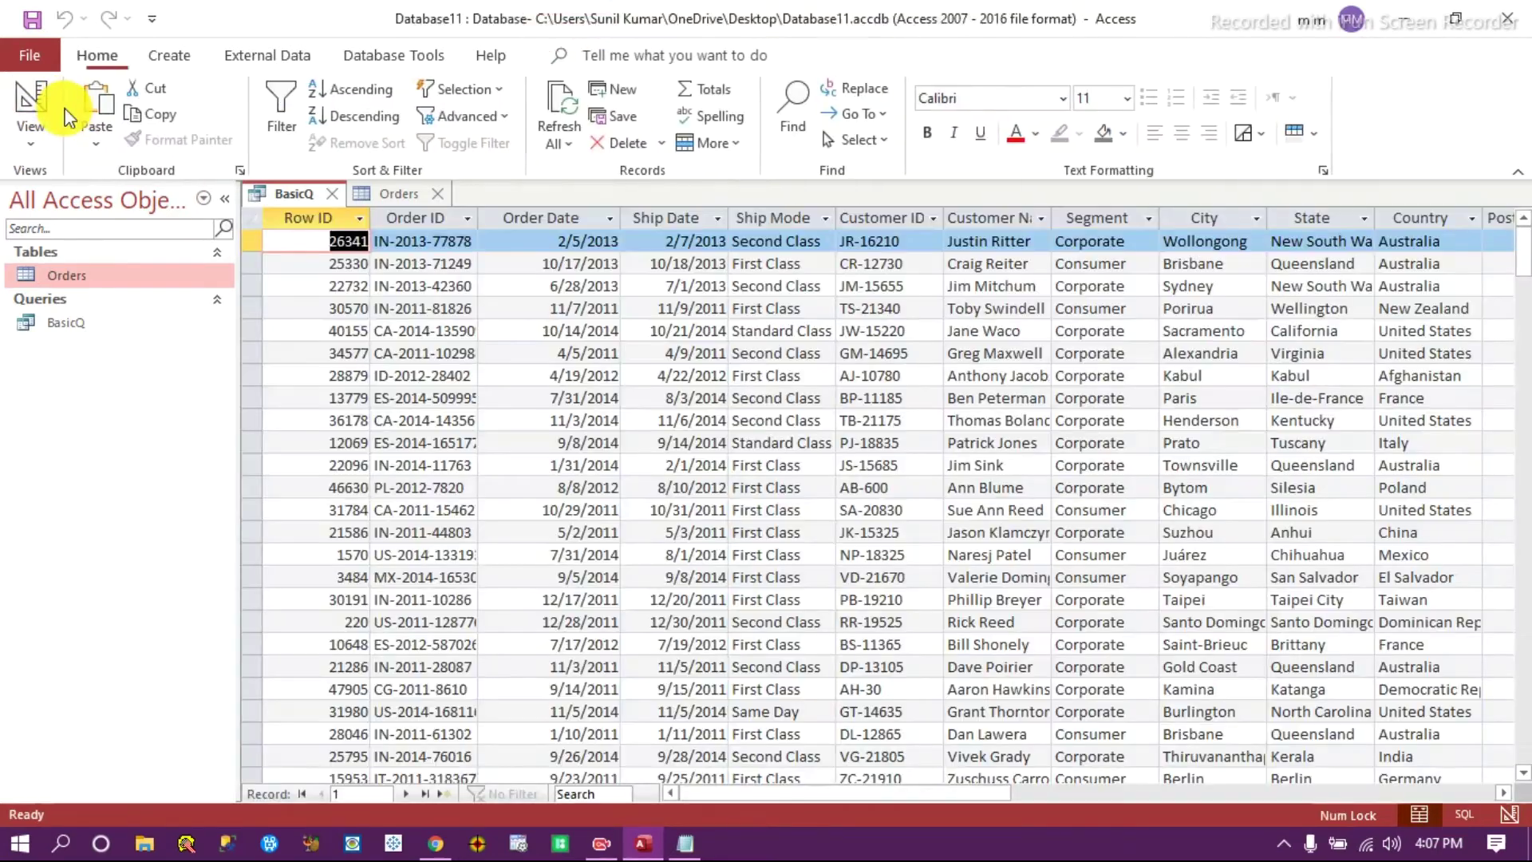
click(1102, 388)
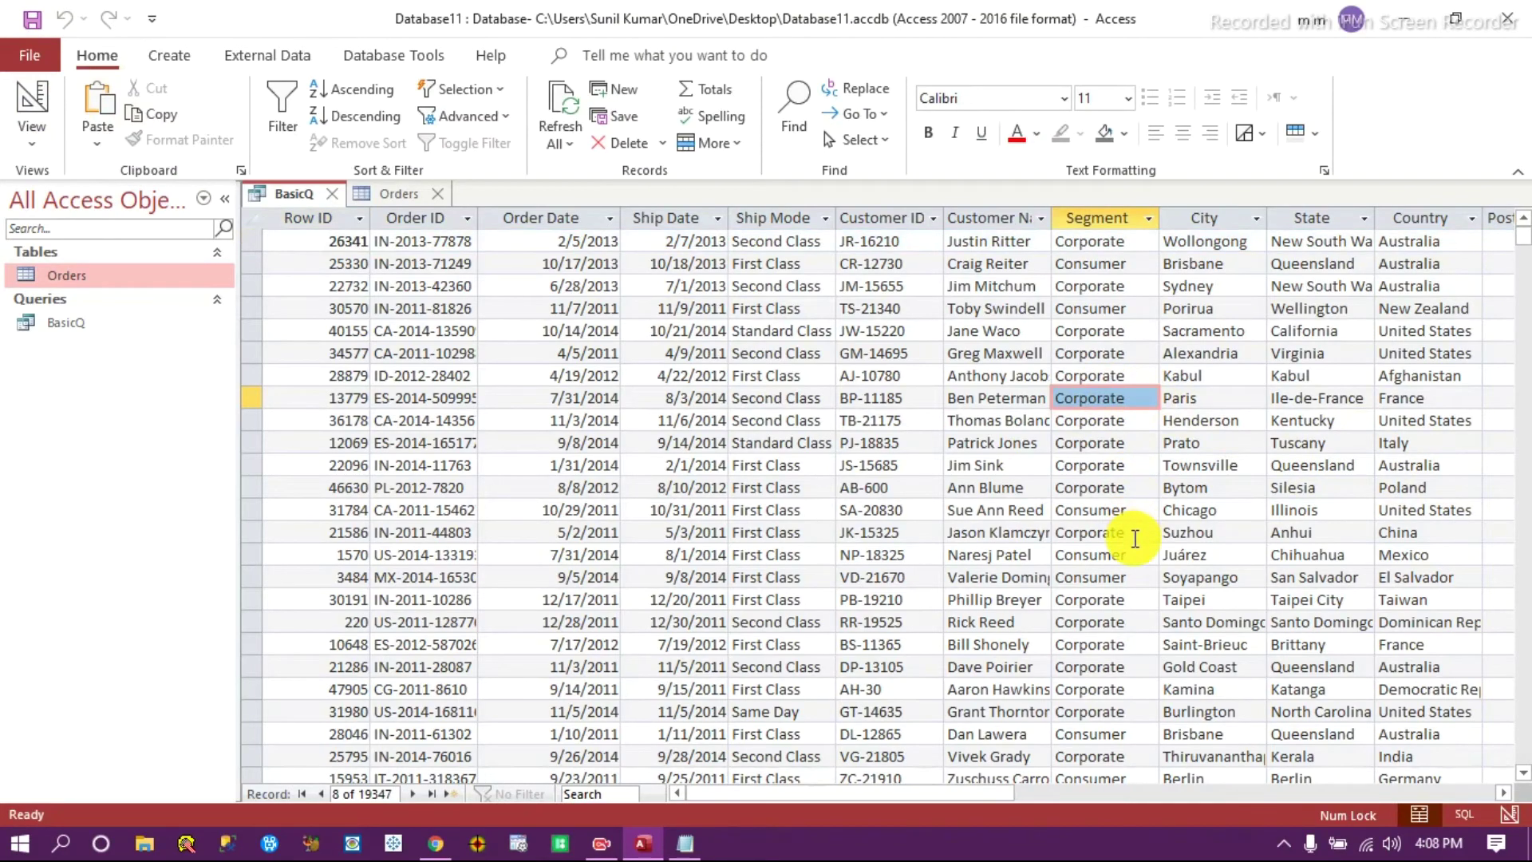
scroll(1128, 540, down, 10)
scroll(1133, 558, down, 10)
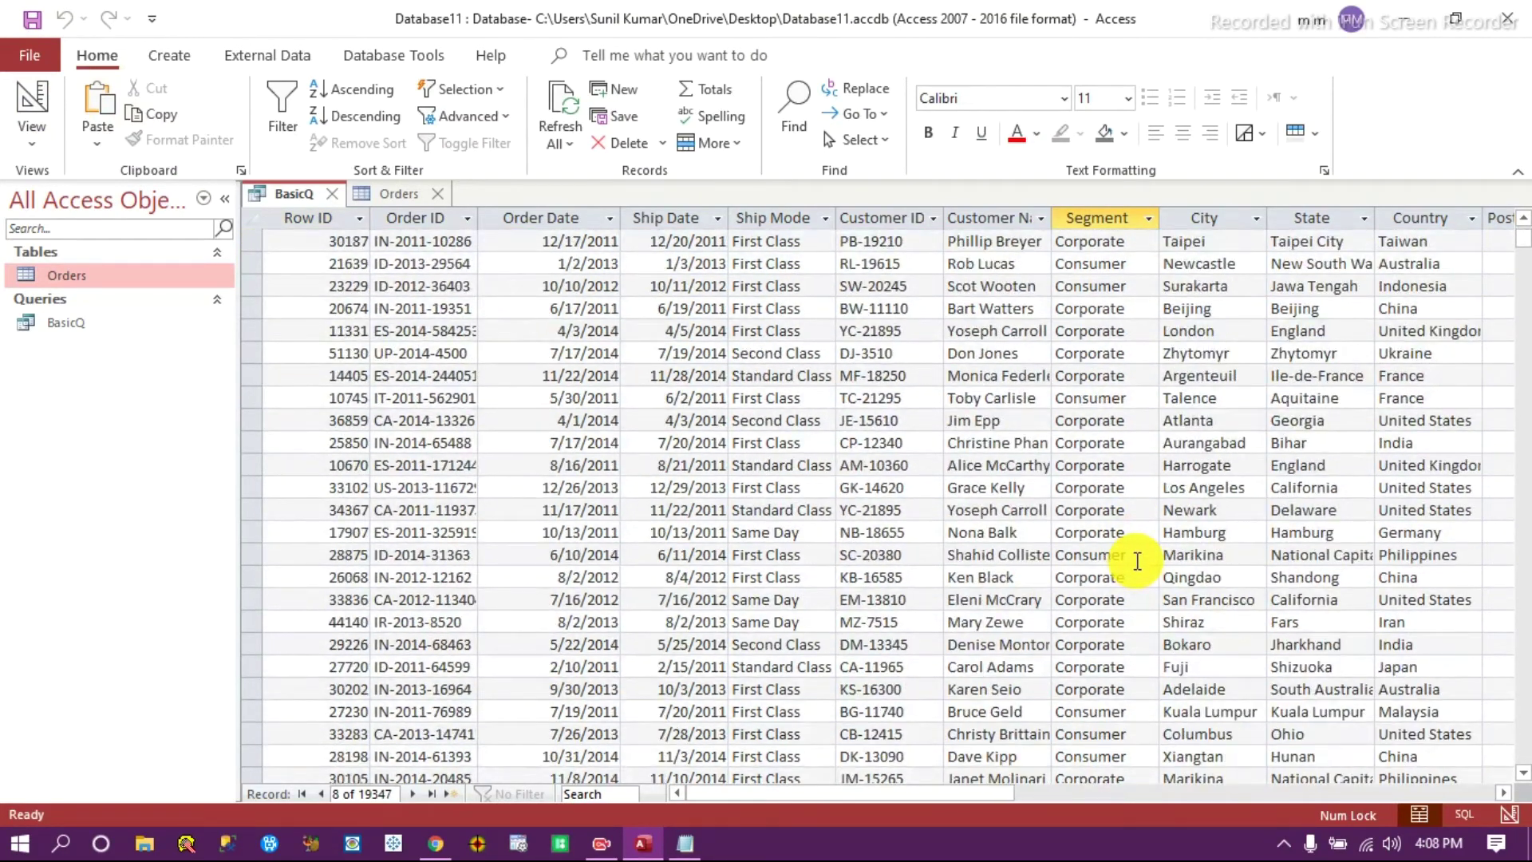
scroll(1117, 615, down, 5)
scroll(1117, 615, down, 15)
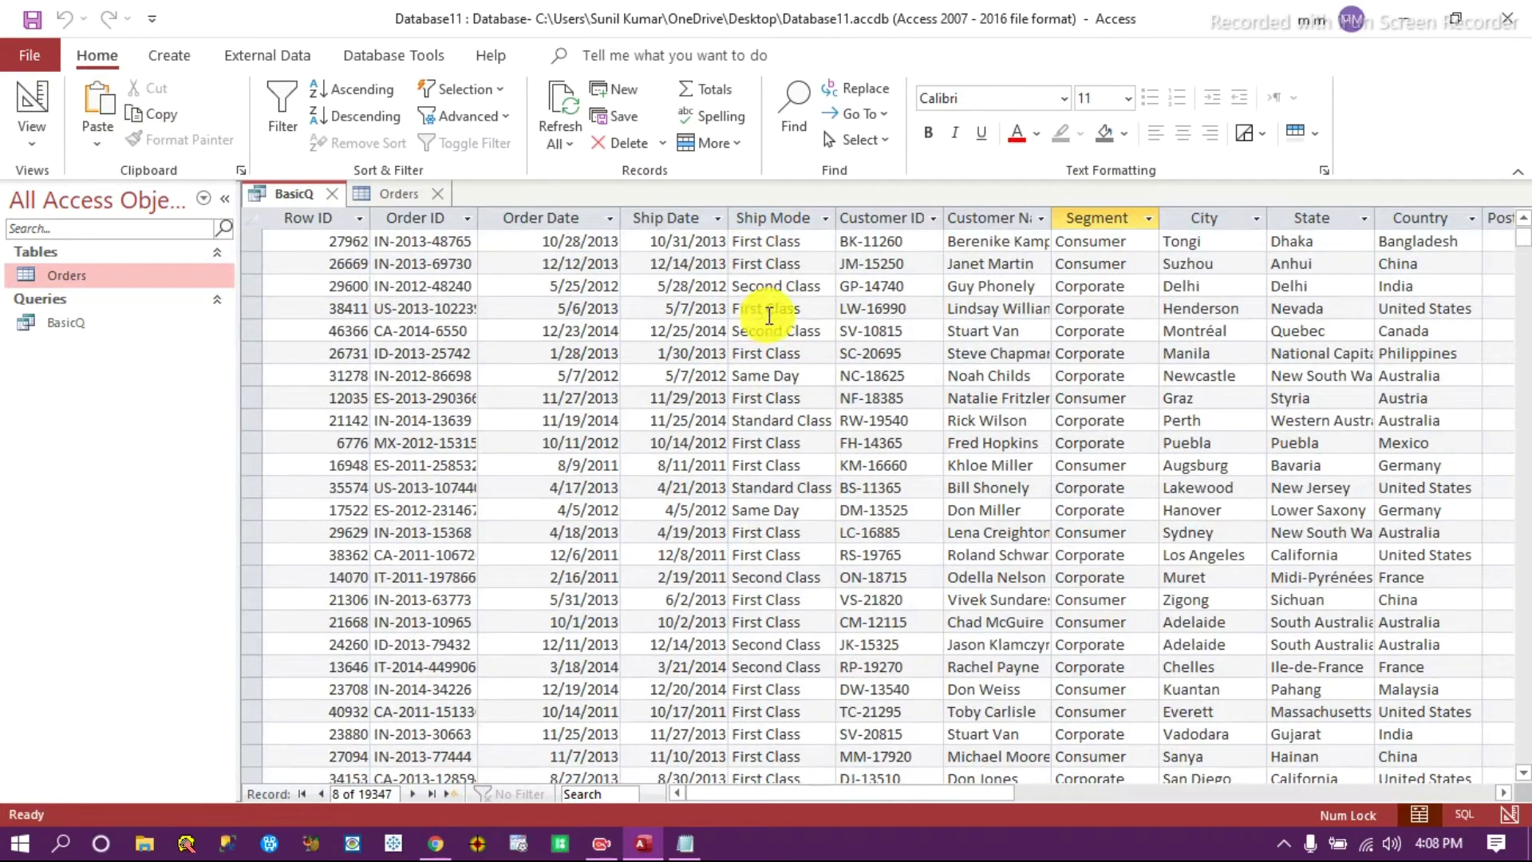
click(1123, 347)
scroll(1113, 491, down, 8)
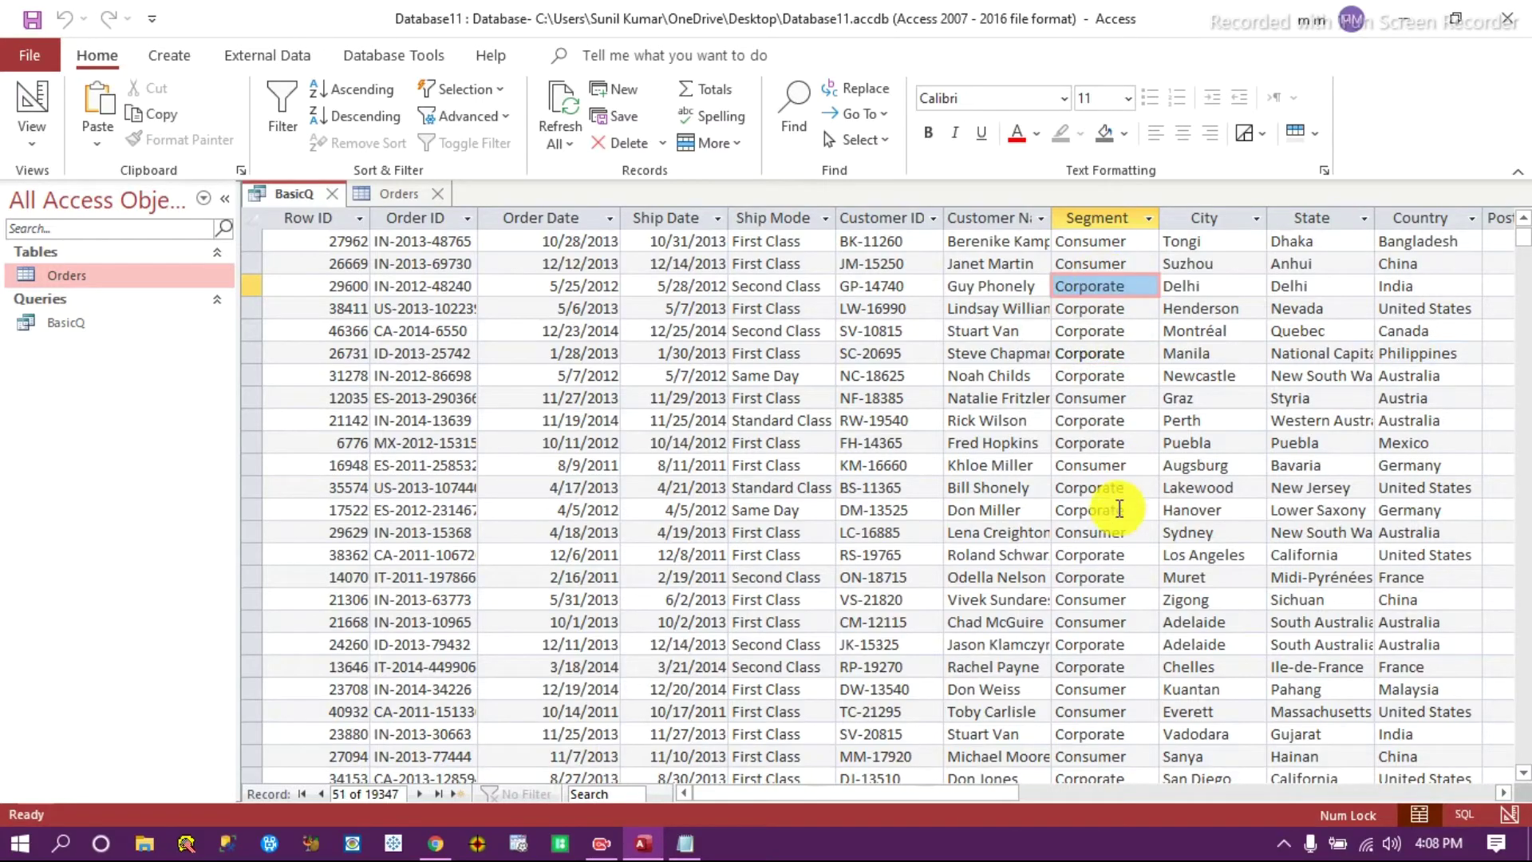
scroll(1117, 521, down, 15)
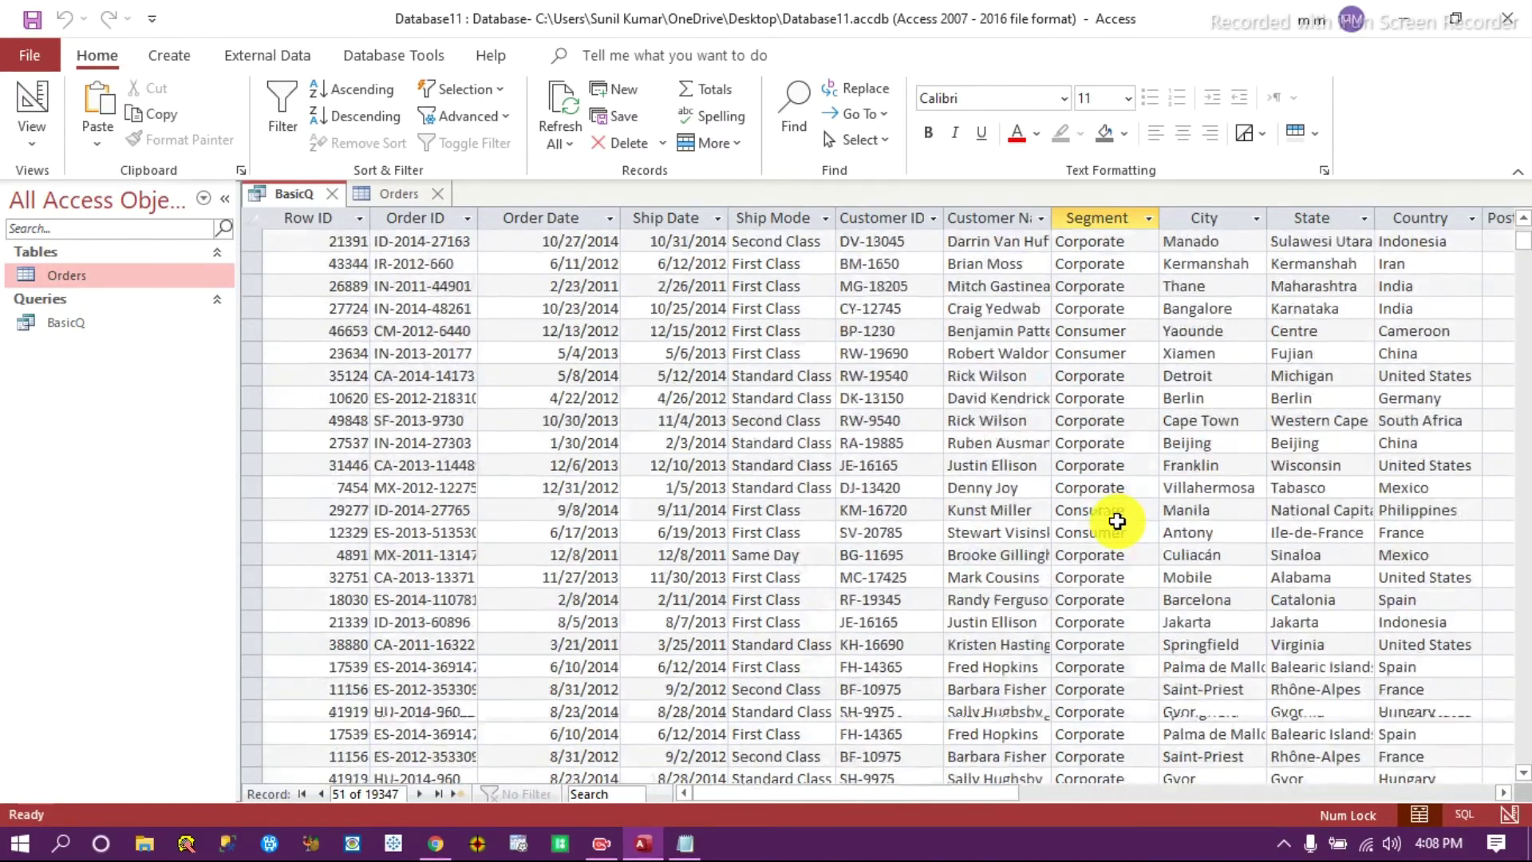
Compare the Segment values in BasicQ's results with those in the Orders table, and return BasicQ to Design view.
scroll(1116, 521, down, 15)
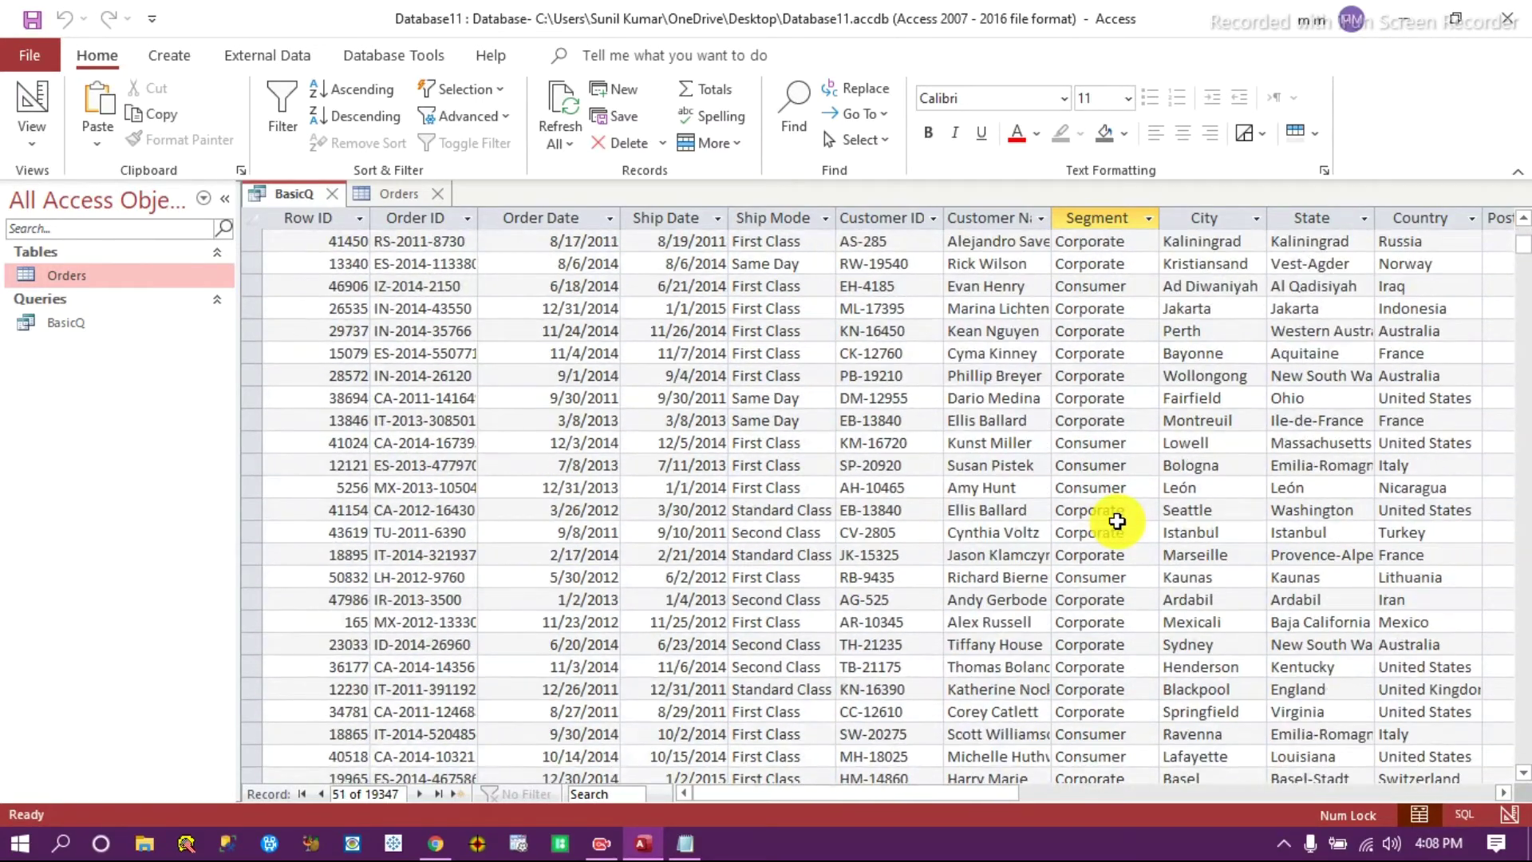
scroll(1117, 521, down, 1)
click(400, 193)
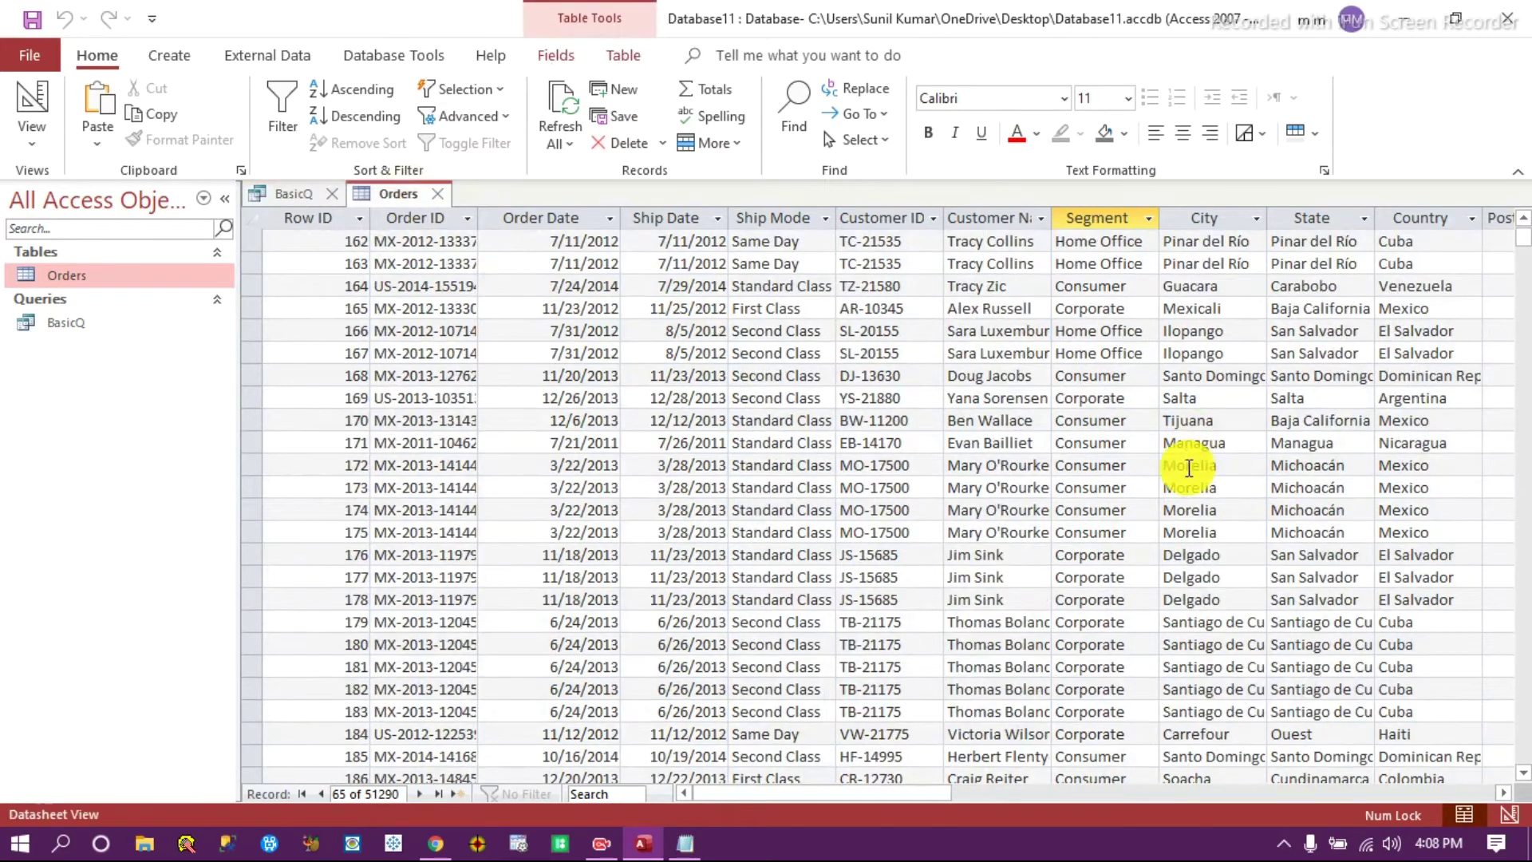
click(1109, 397)
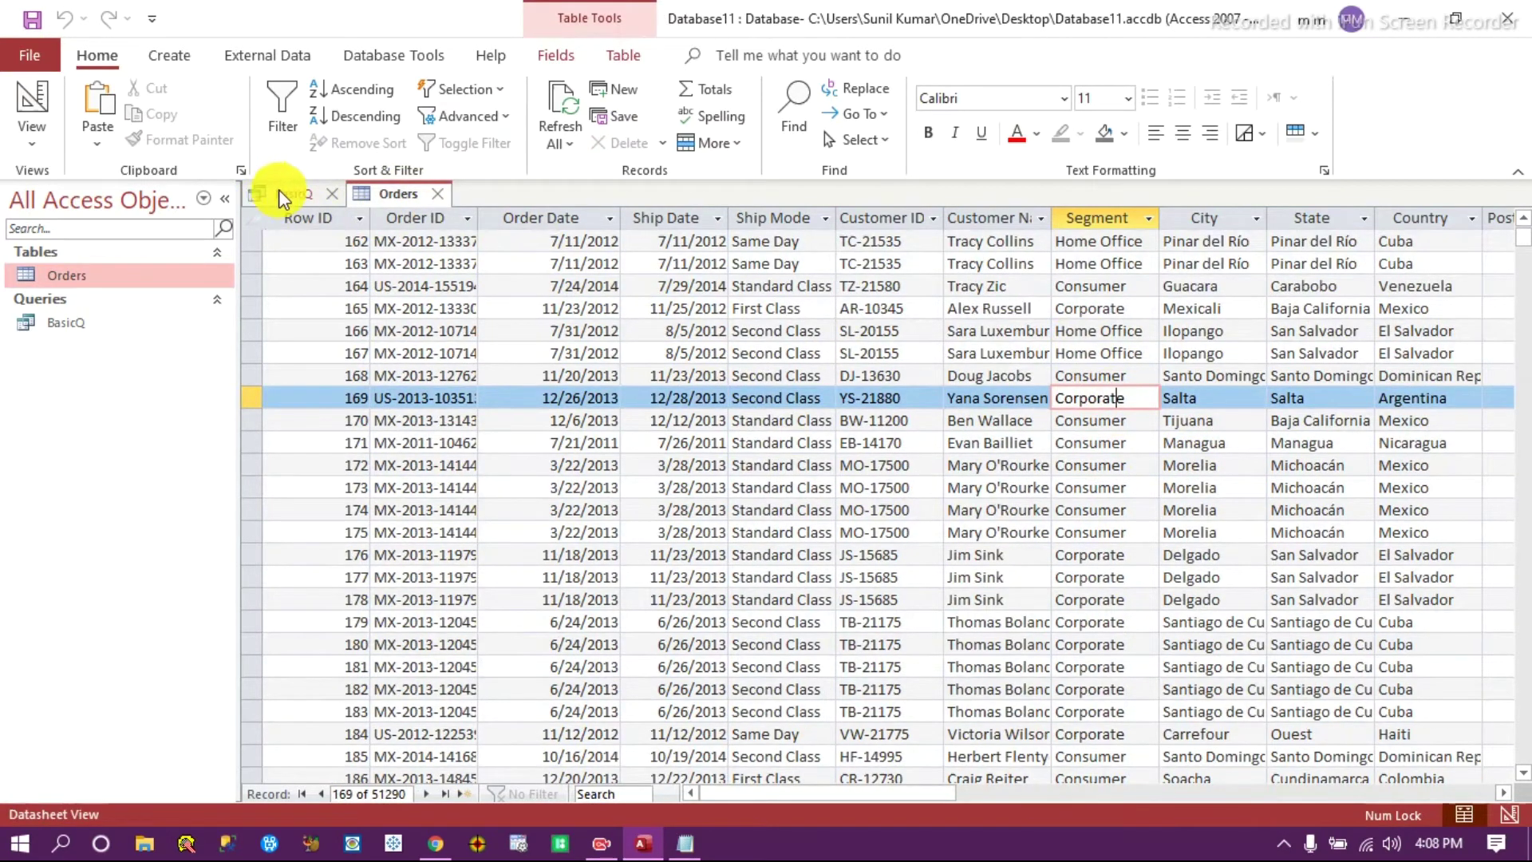
click(284, 193)
scroll(1111, 424, down, 10)
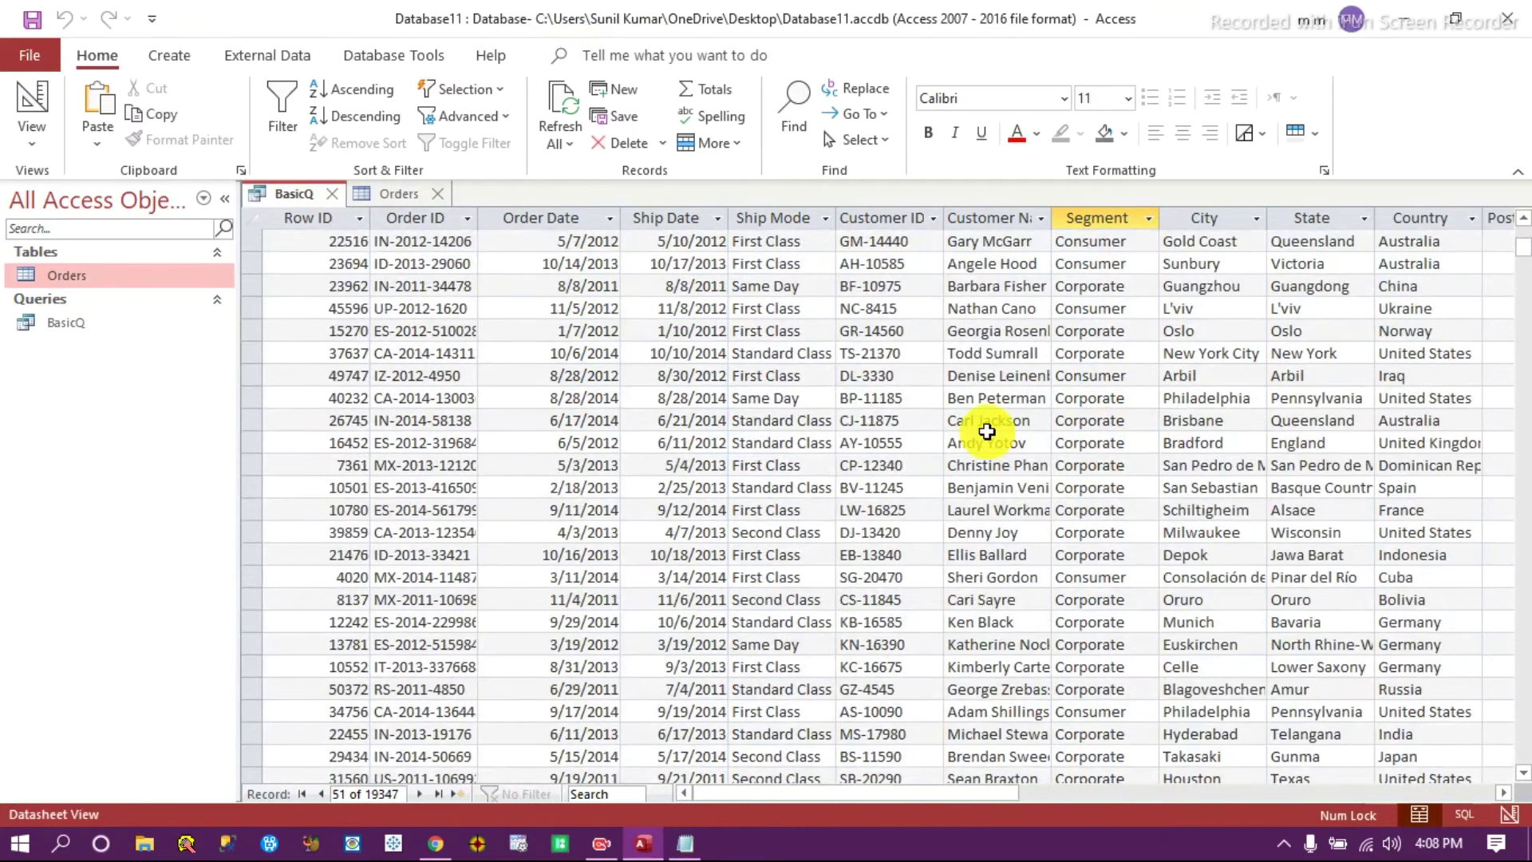
click(1503, 814)
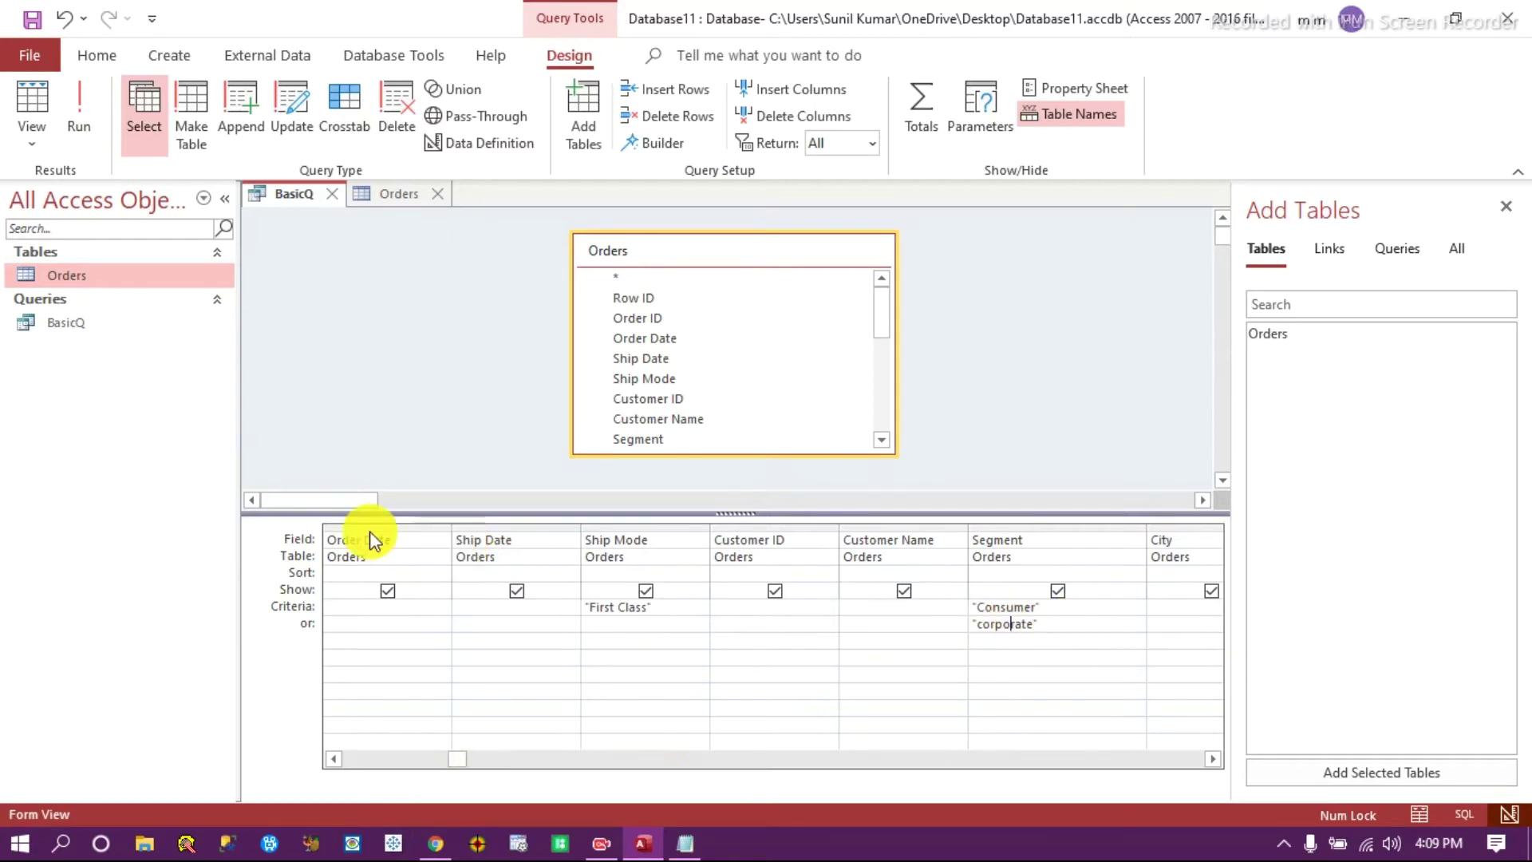
Examine the Customer ID values in the Orders table, paying attention to their letter prefixes.
click(399, 192)
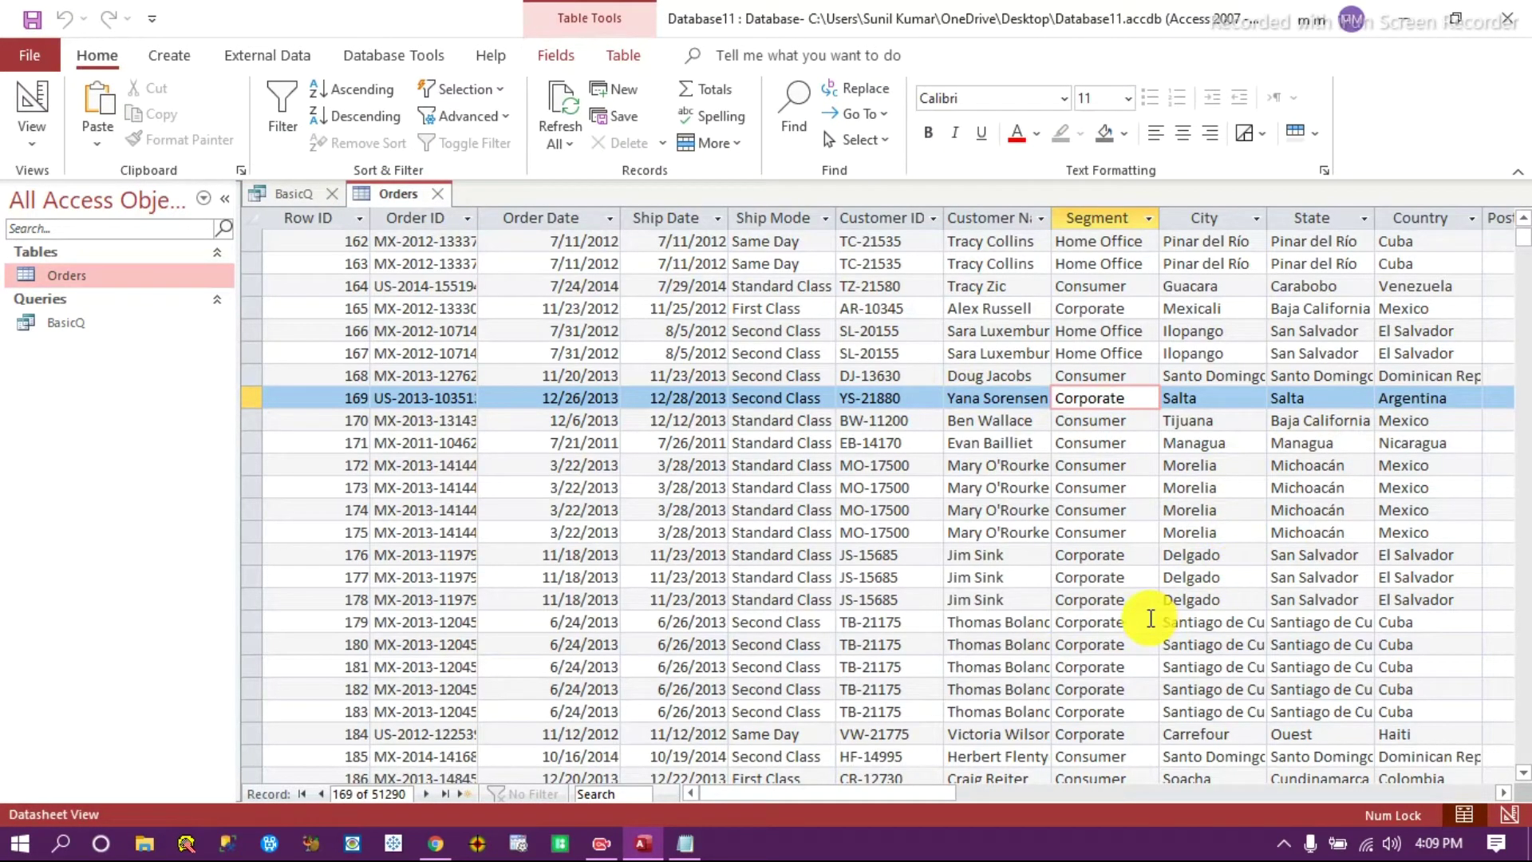
scroll(878, 526, down, 6)
scroll(939, 556, up, 20)
click(875, 262)
scroll(918, 378, up, 20)
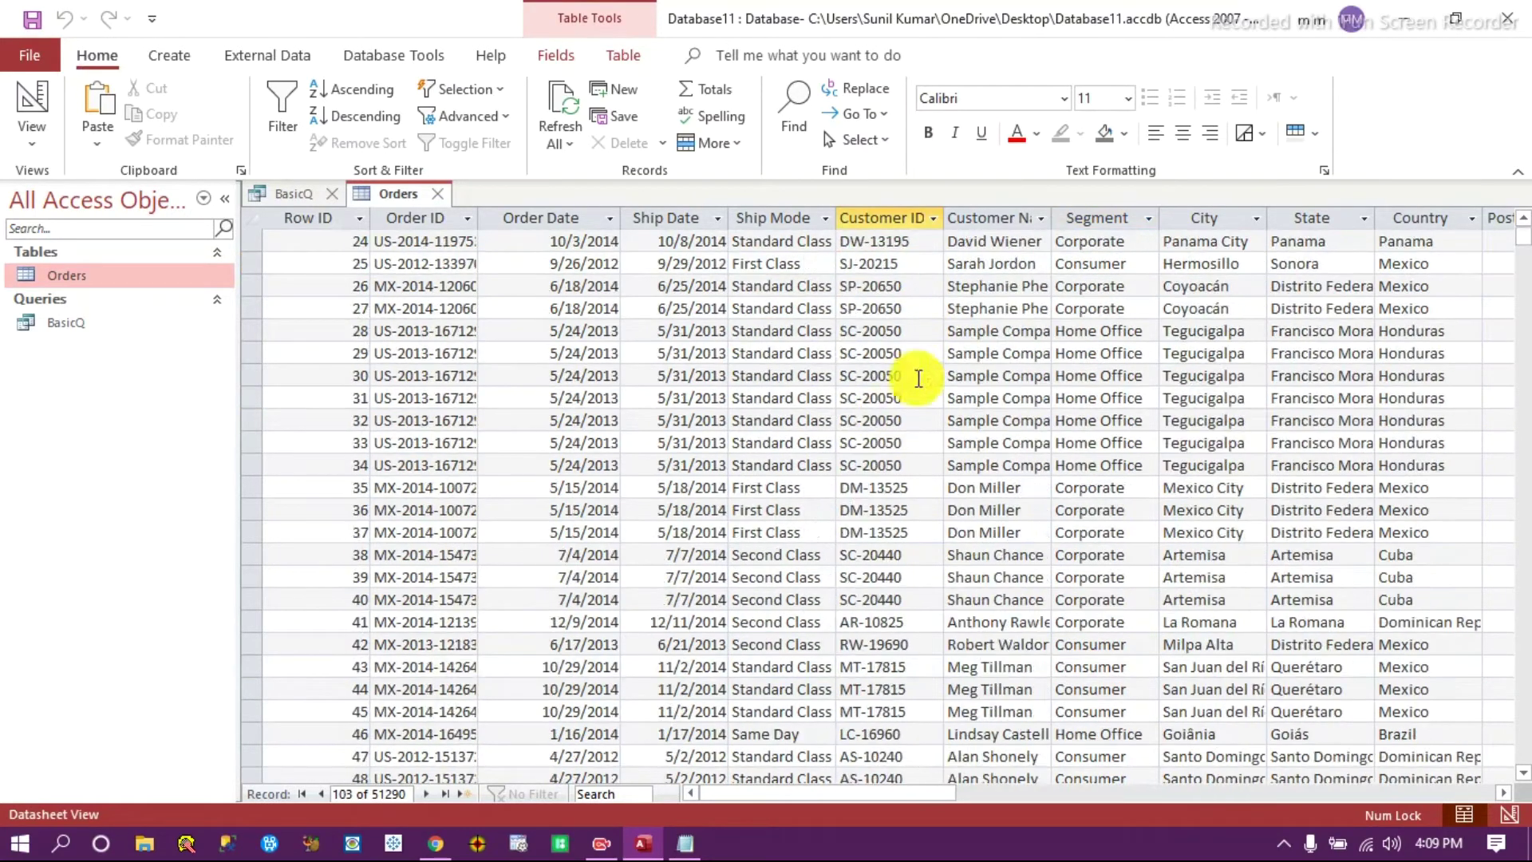
double_click(866, 242)
click(870, 455)
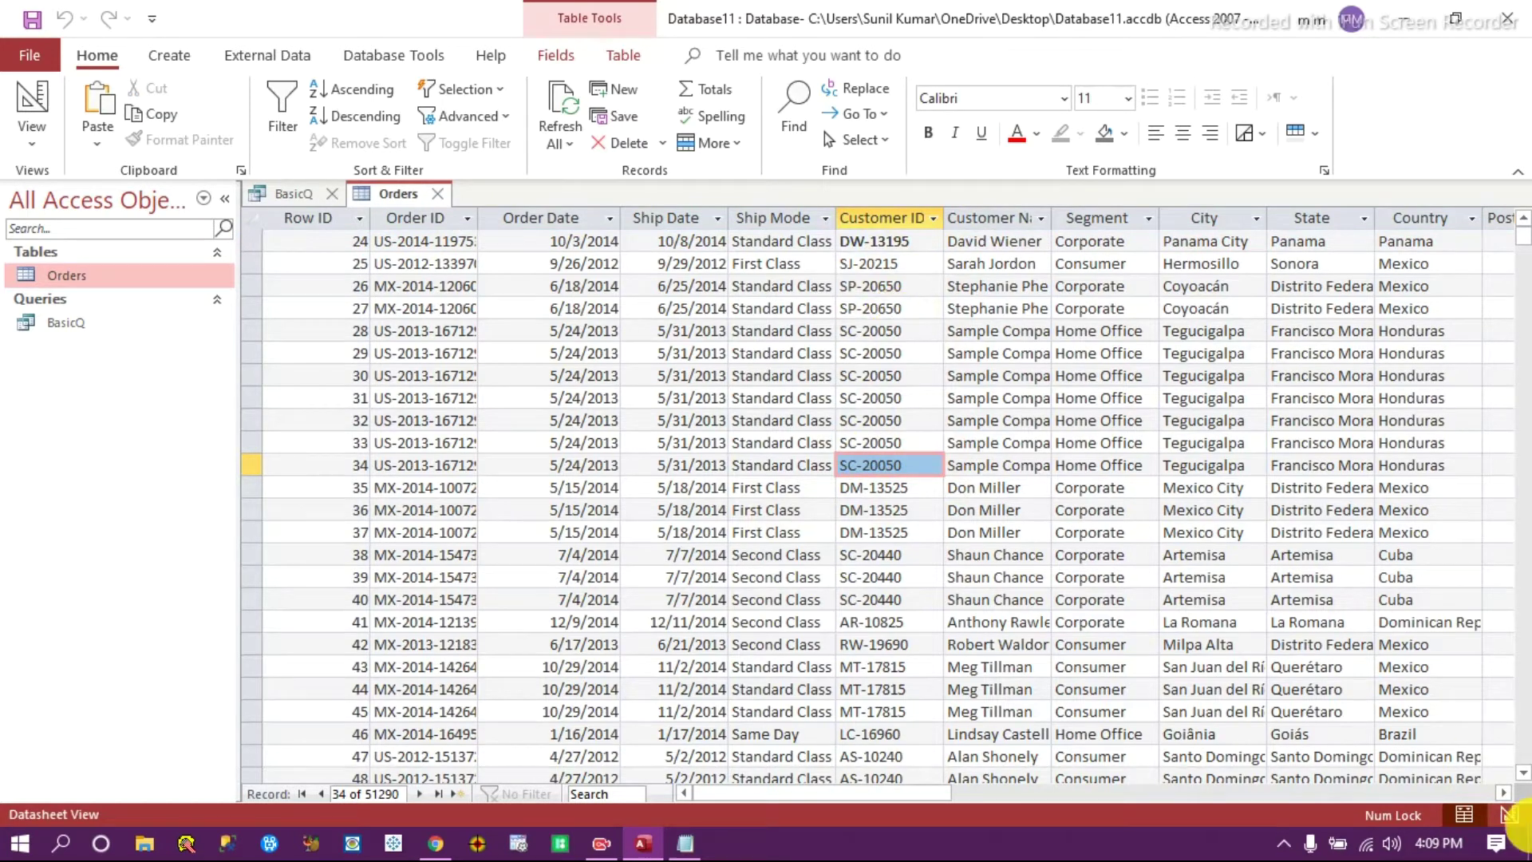
Clear the "First Class" Ship Mode criterion and both the "Consumer" and "corporate" Segment criteria from BasicQ.
click(296, 196)
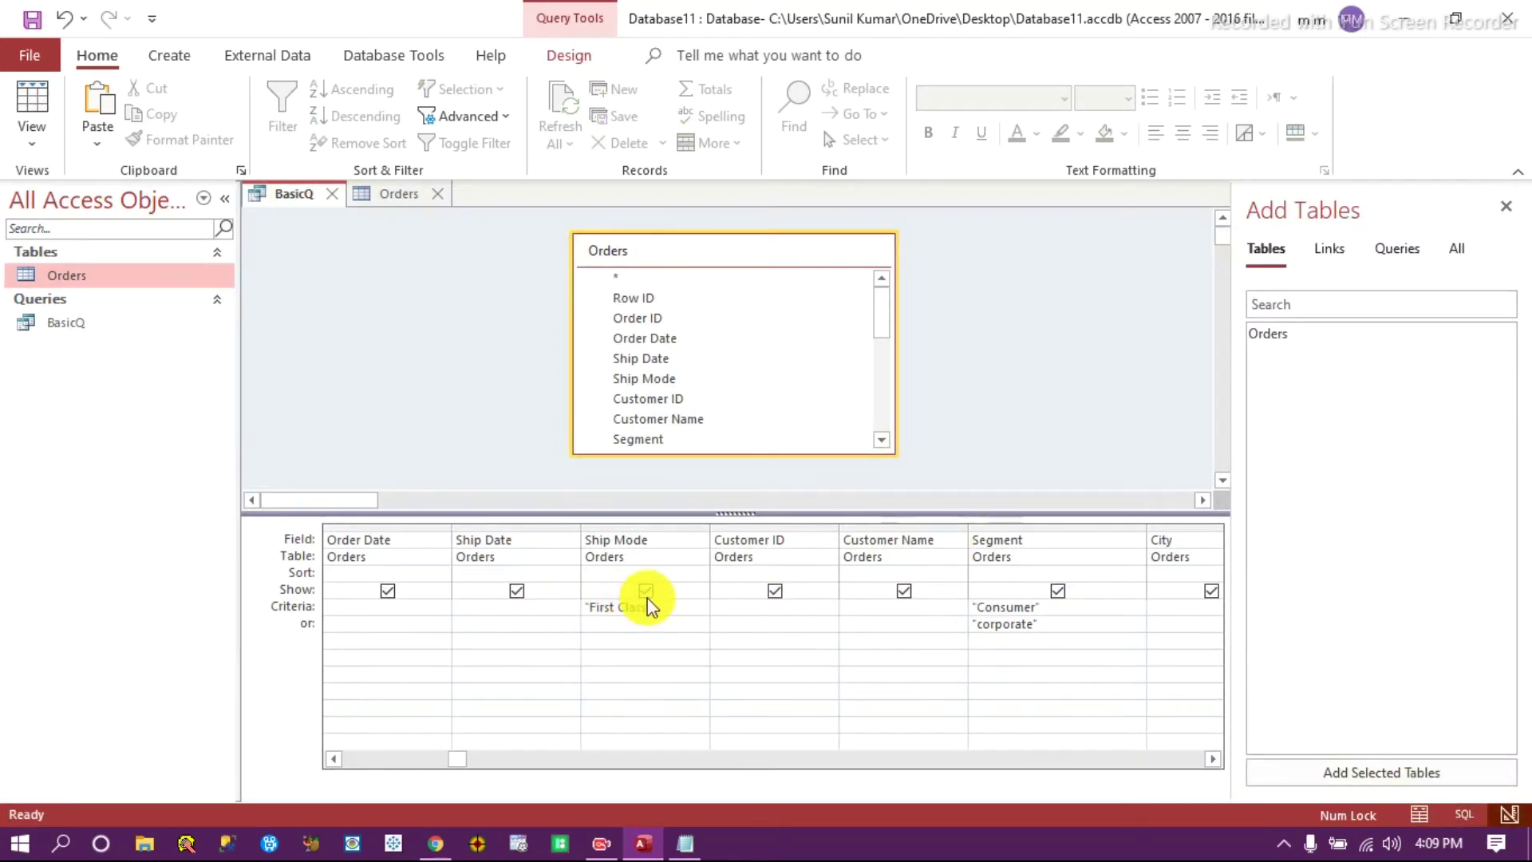
drag(648, 607, 502, 601)
key(Delete)
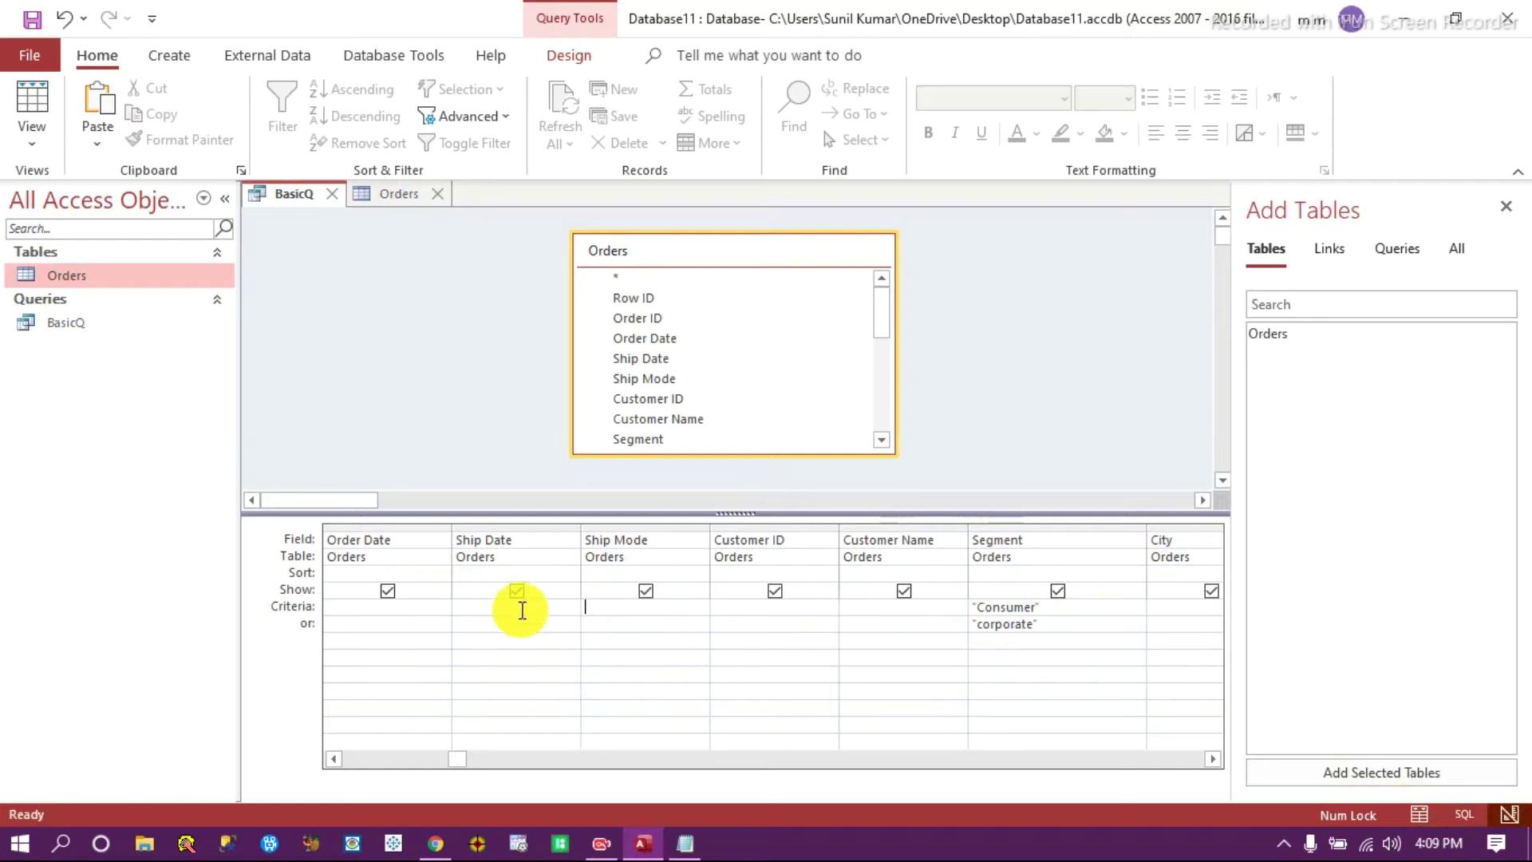
drag(1060, 625, 830, 623)
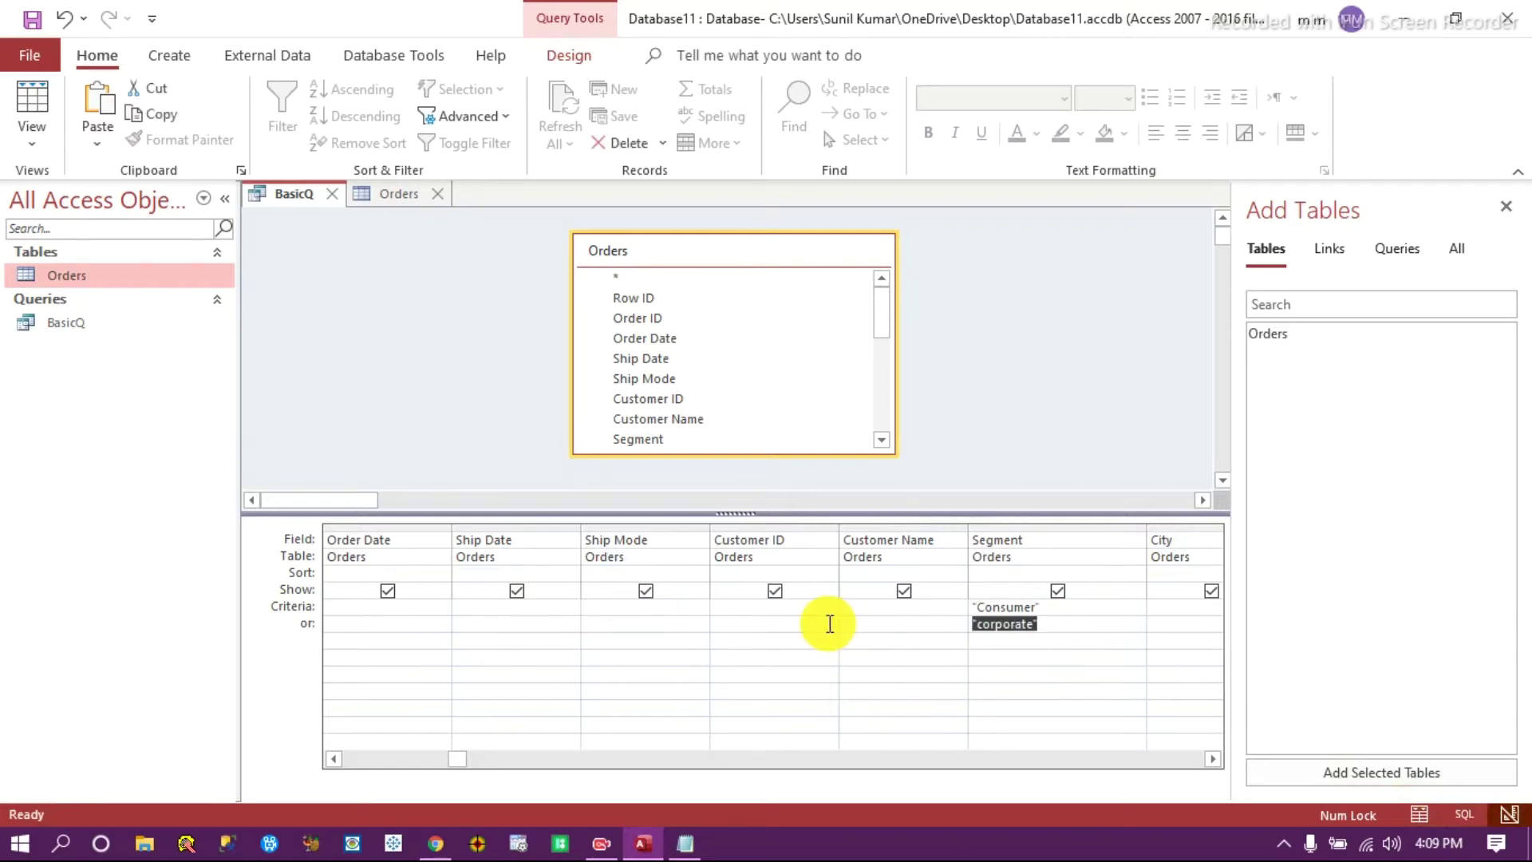
key(Delete)
drag(1065, 608, 865, 588)
key(Delete)
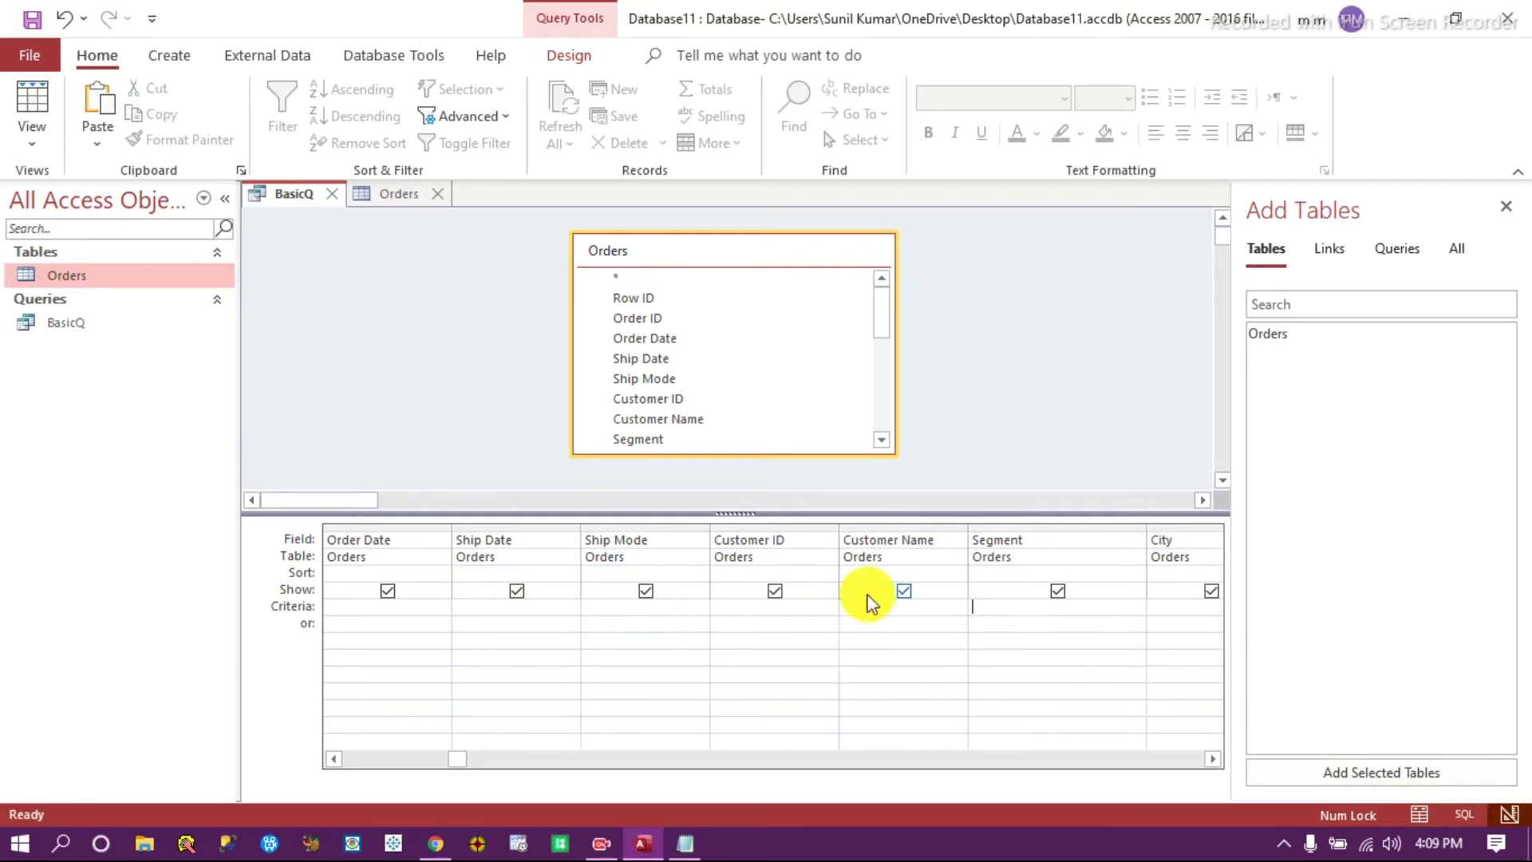
Set BasicQ's Customer ID criterion to Like "DW*" and run the query.
click(753, 612)
text(DM)
click(659, 642)
click(569, 55)
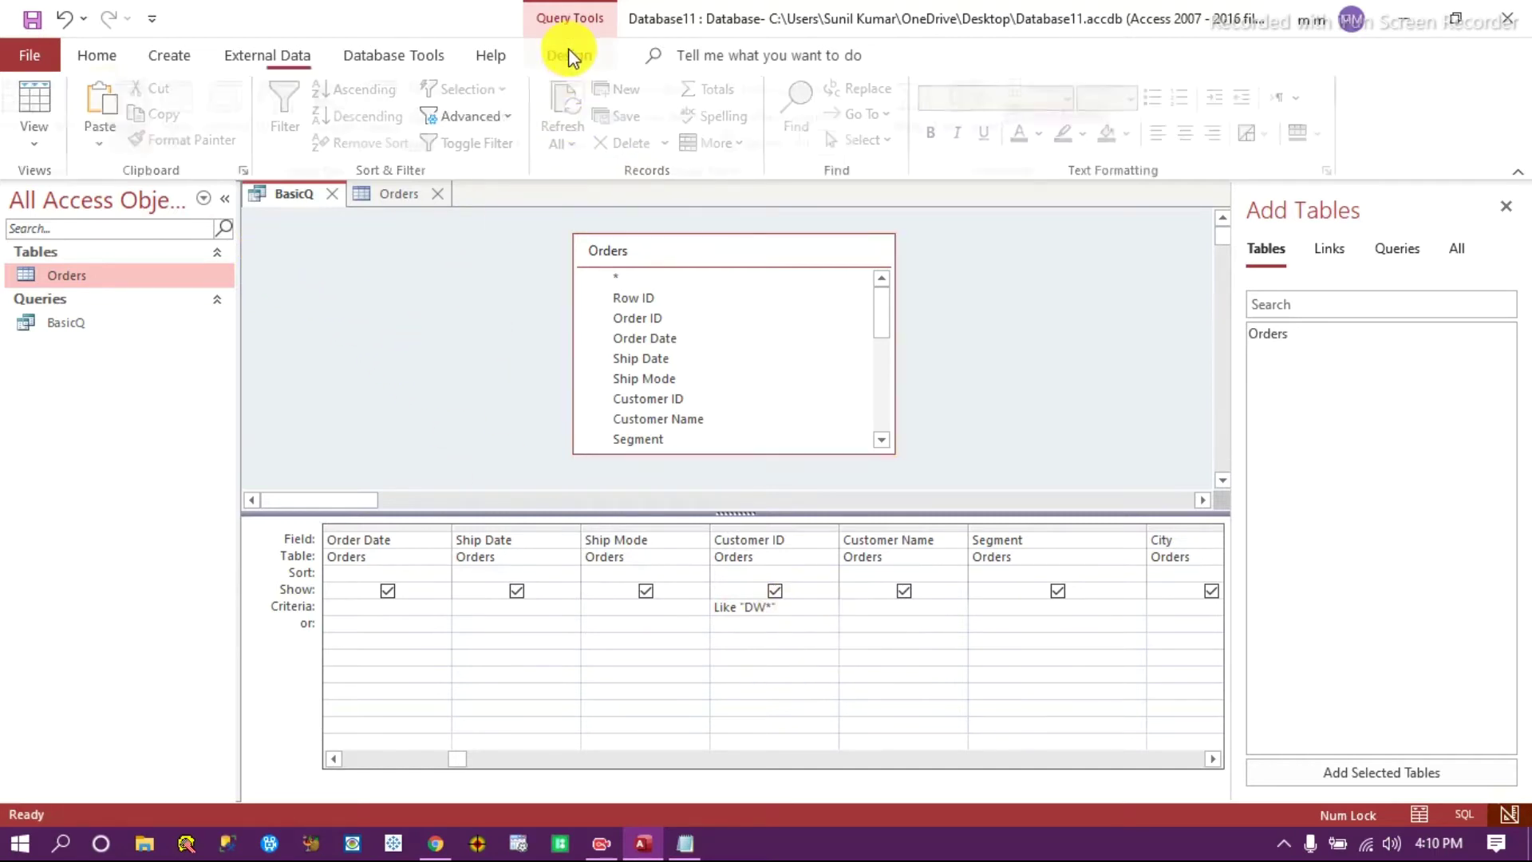
click(81, 100)
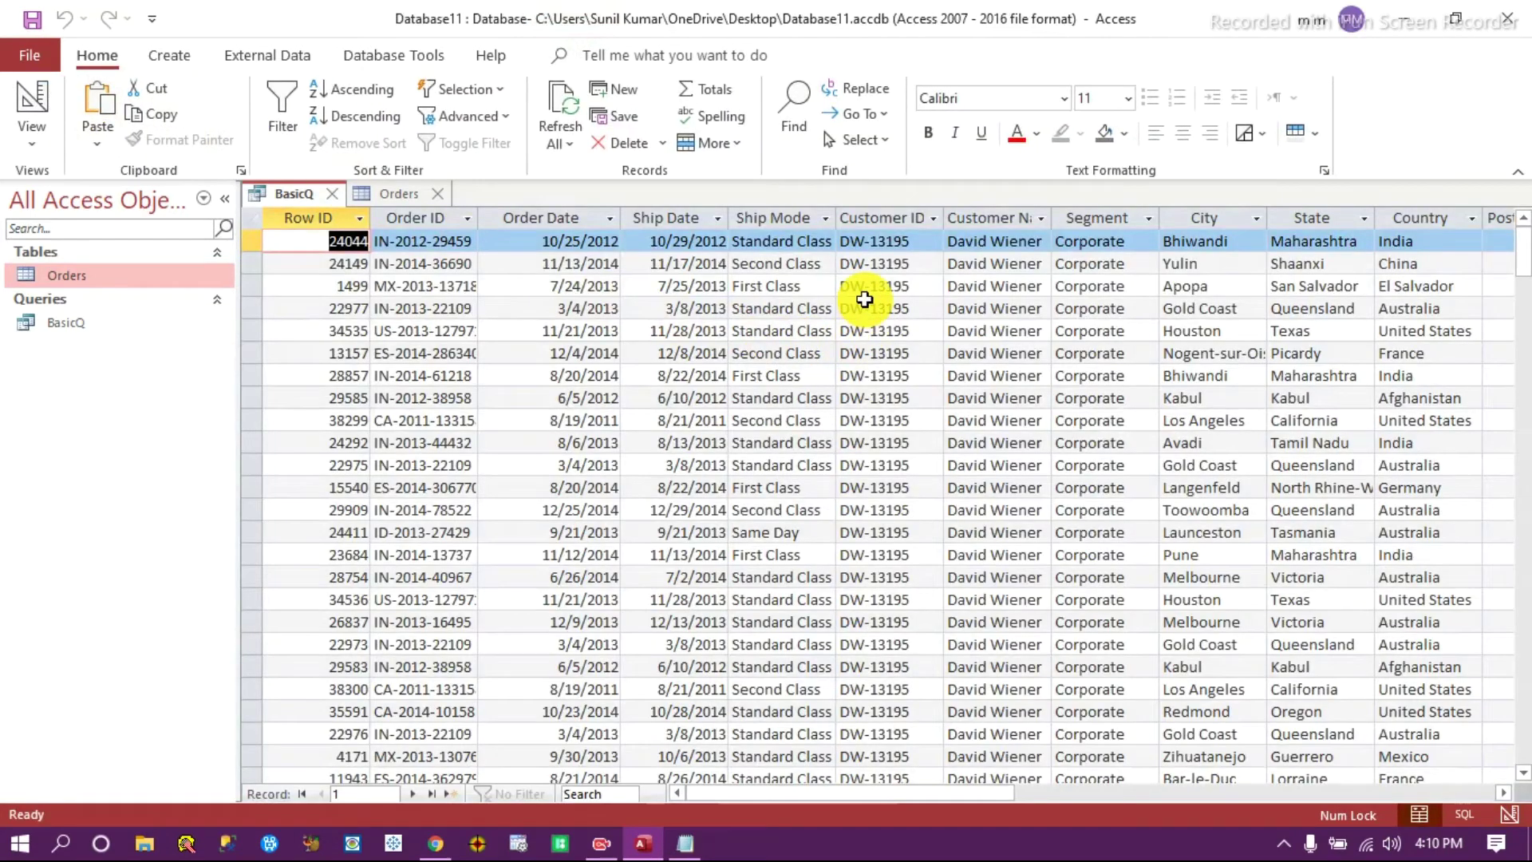
Check the Customer ID column in BasicQ's results and look for other ID prefixes in the Orders table.
click(876, 219)
scroll(907, 567, down, 9)
scroll(906, 568, up, 9)
click(394, 193)
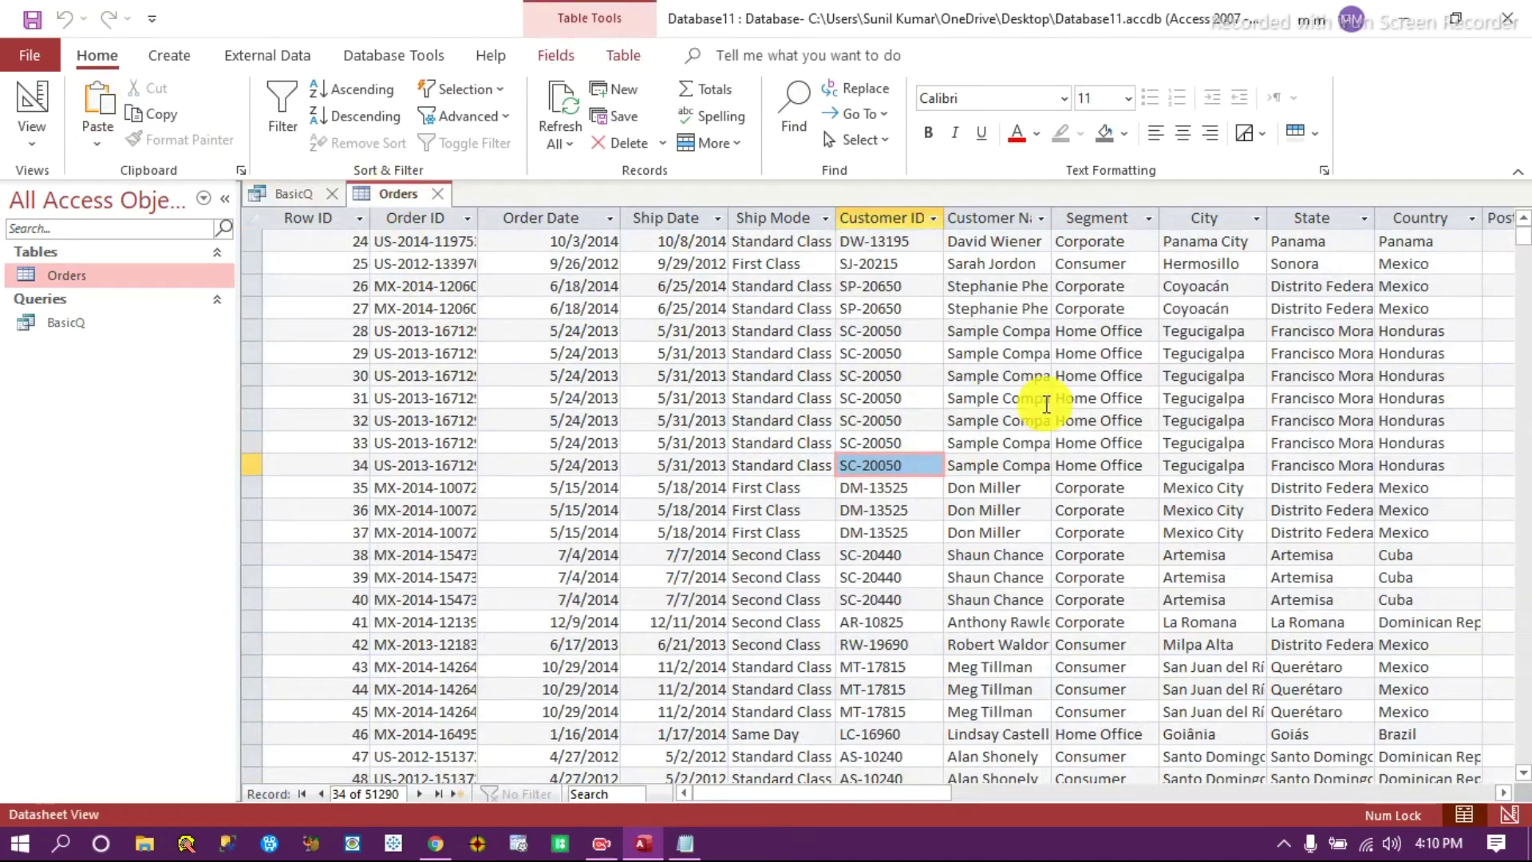
scroll(917, 559, down, 7)
scroll(917, 558, up, 6)
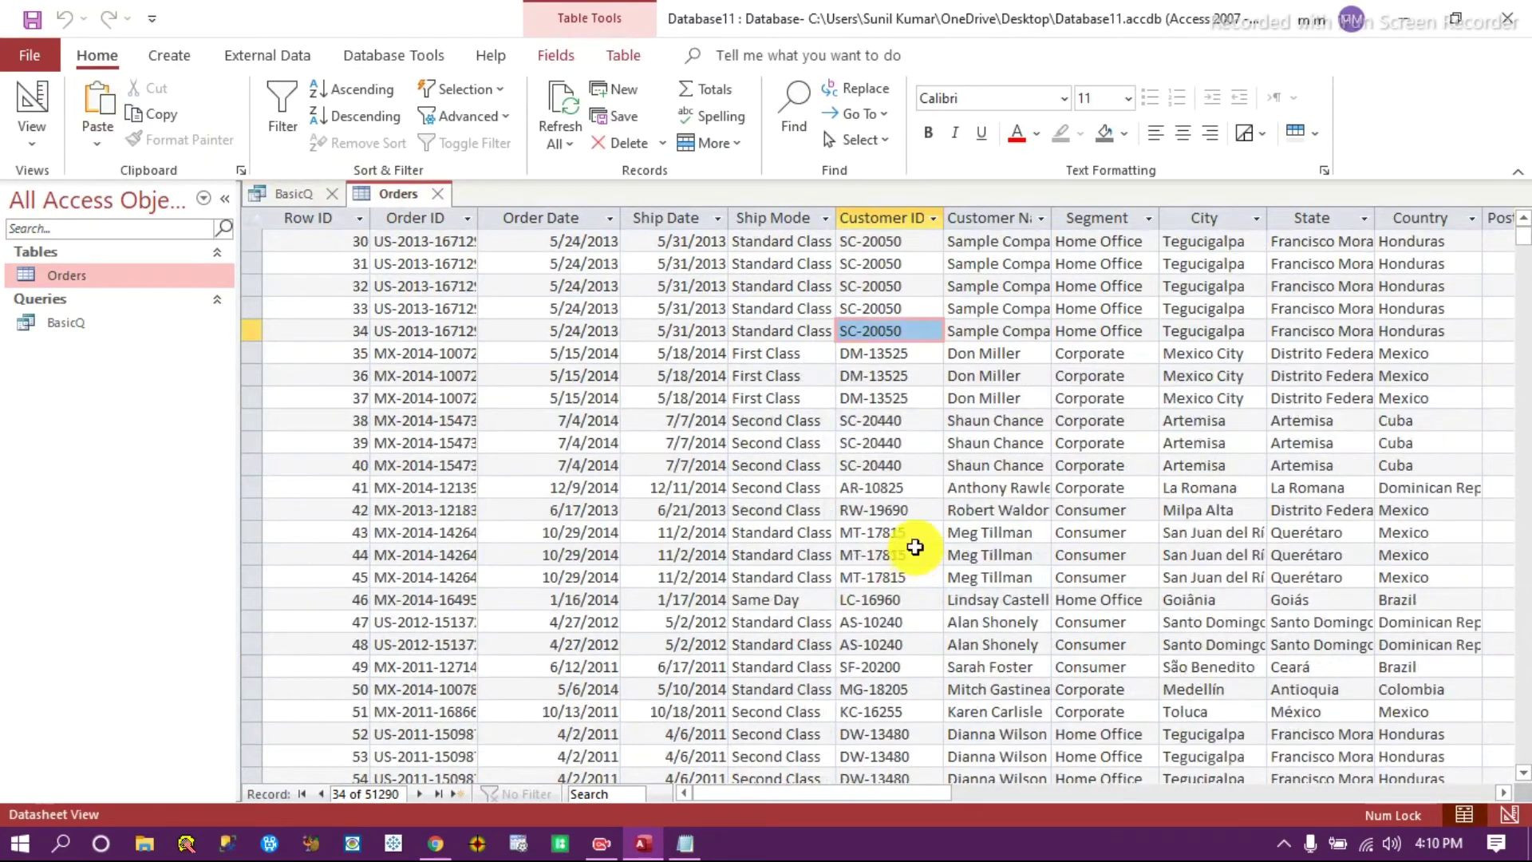
click(872, 397)
click(292, 194)
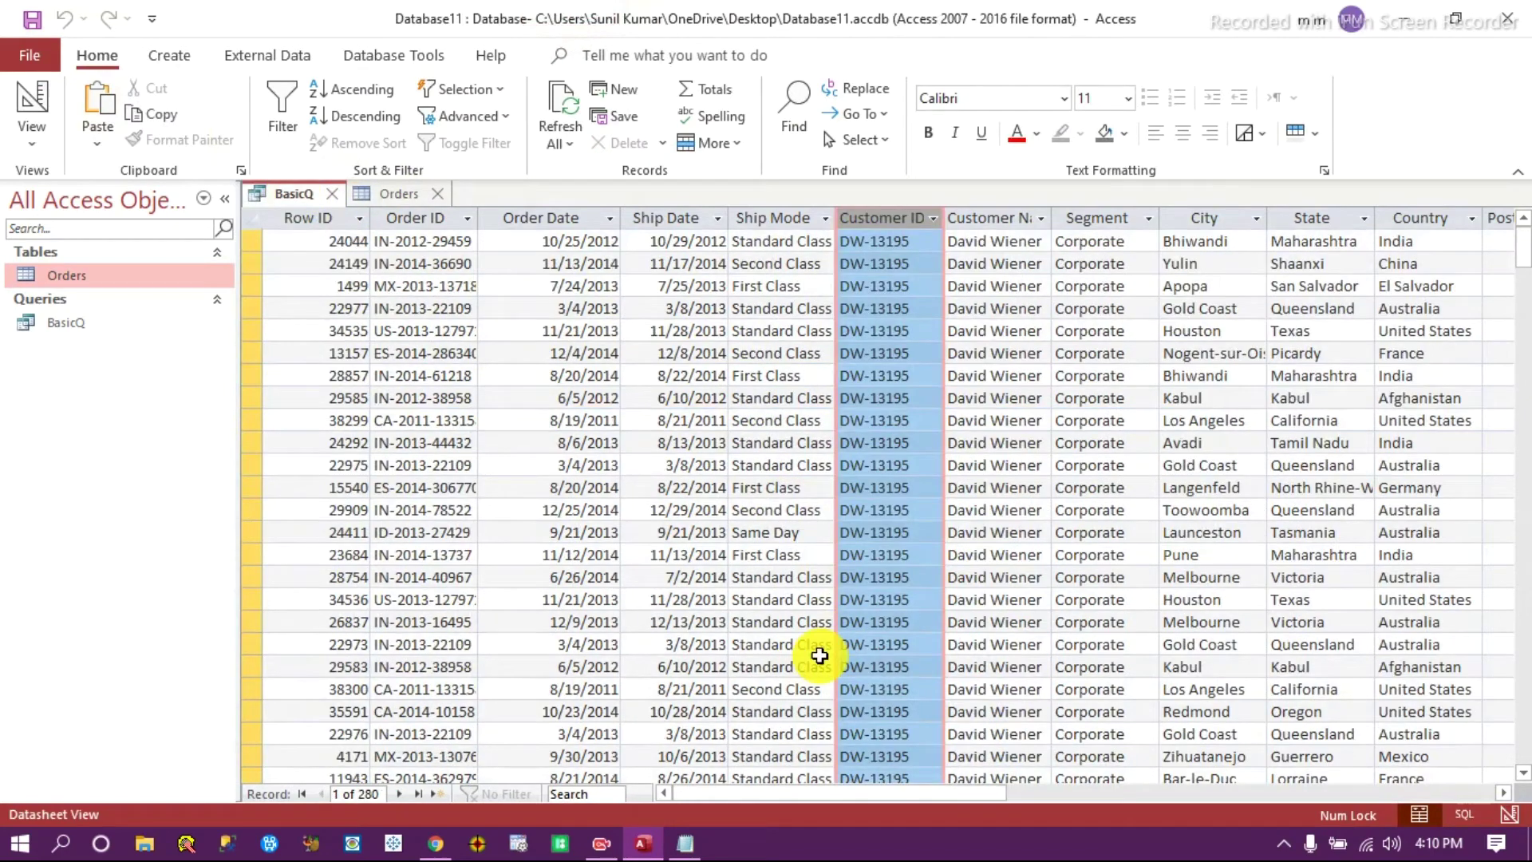
Extend BasicQ's Customer ID criterion in Design view to Like "DW*" Or Like "DM*".
click(1508, 815)
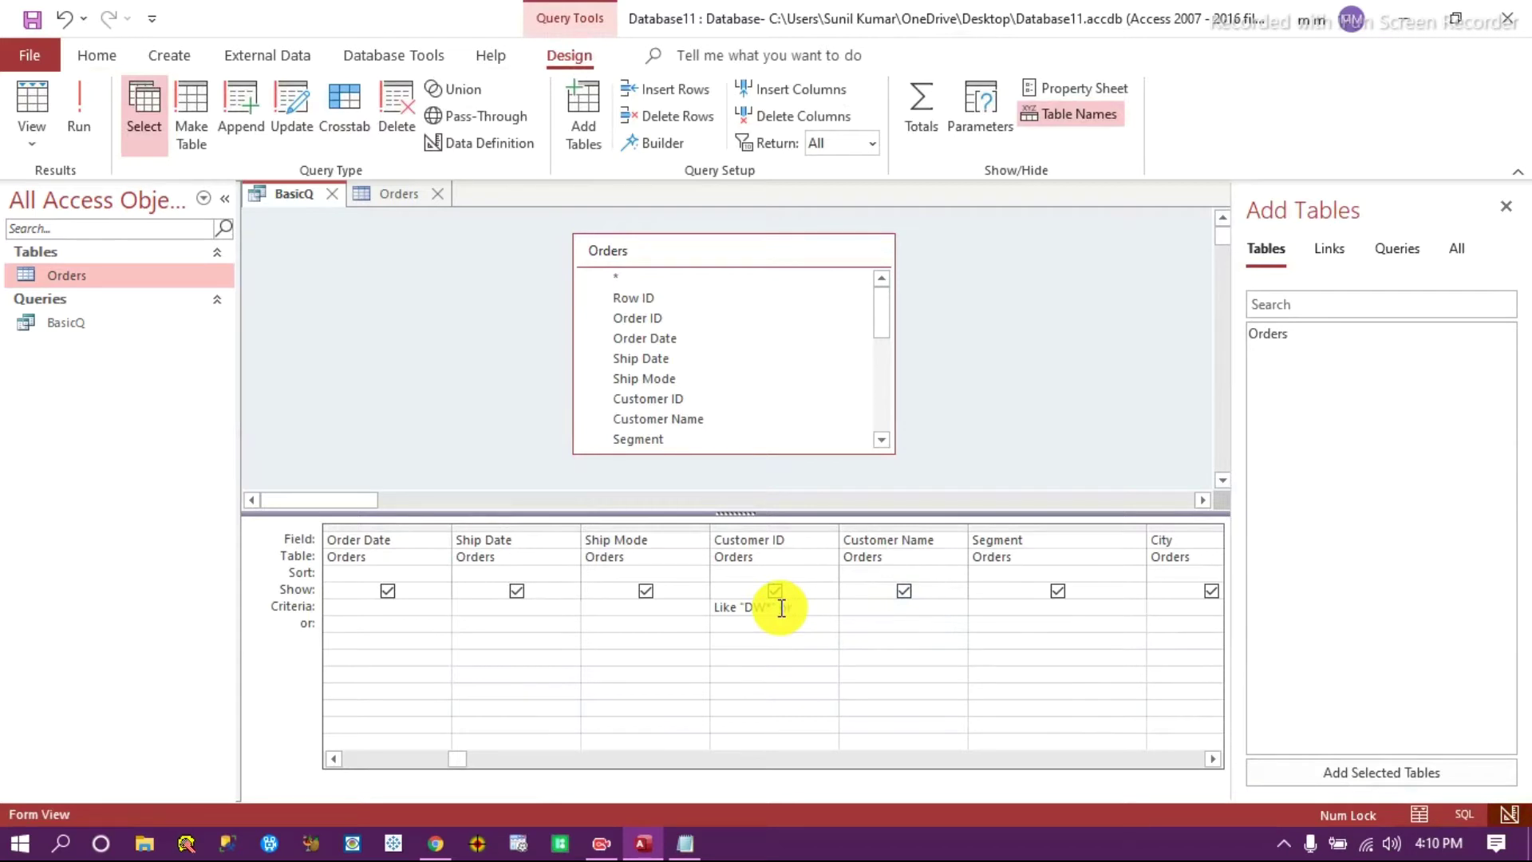
text(Like "DM*)
click(763, 672)
drag(798, 608, 1088, 604)
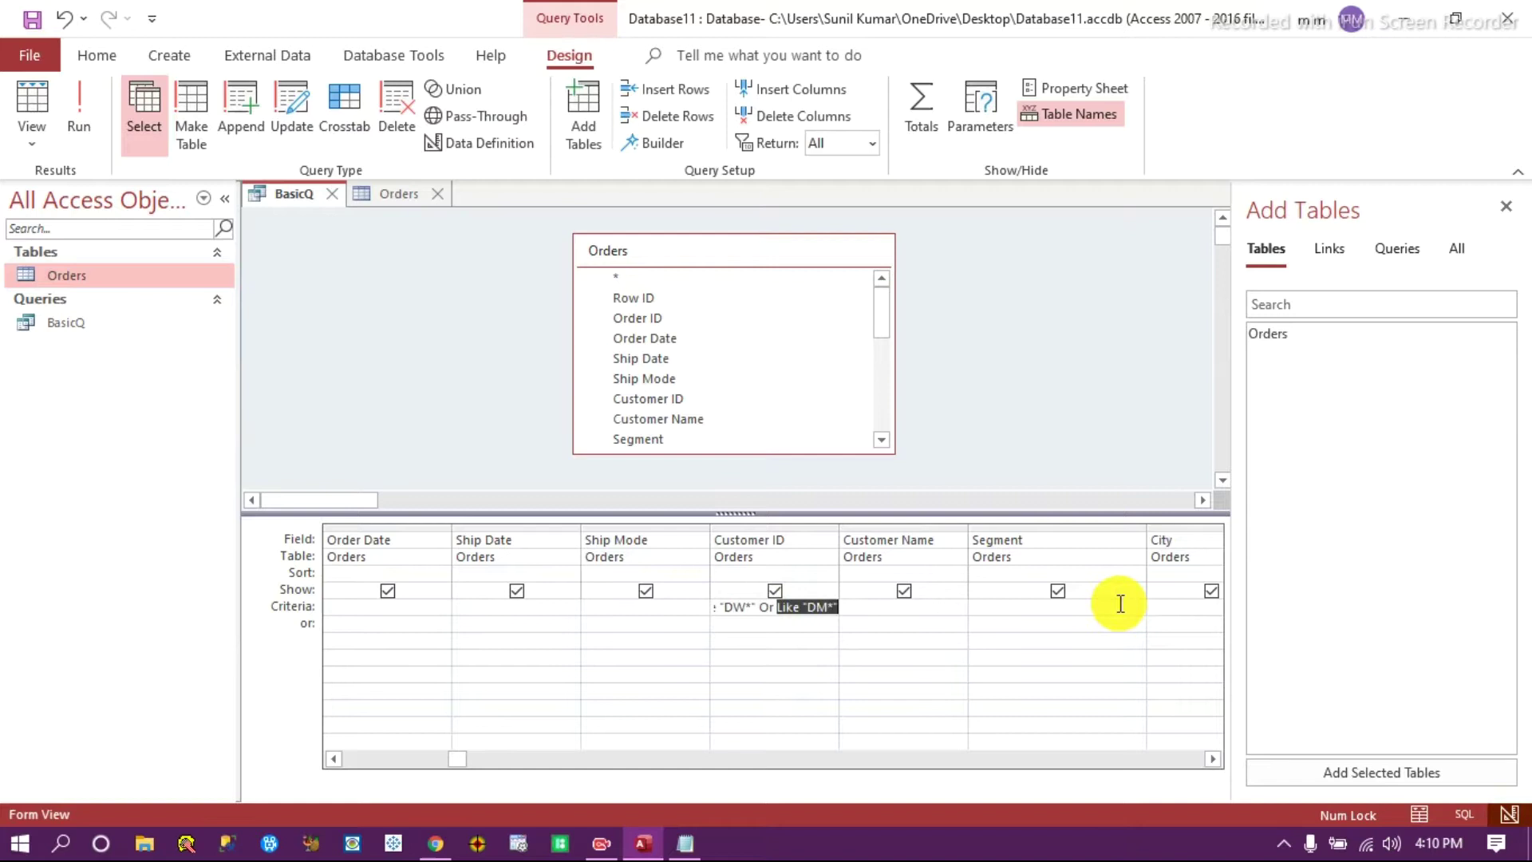
text("DM*")
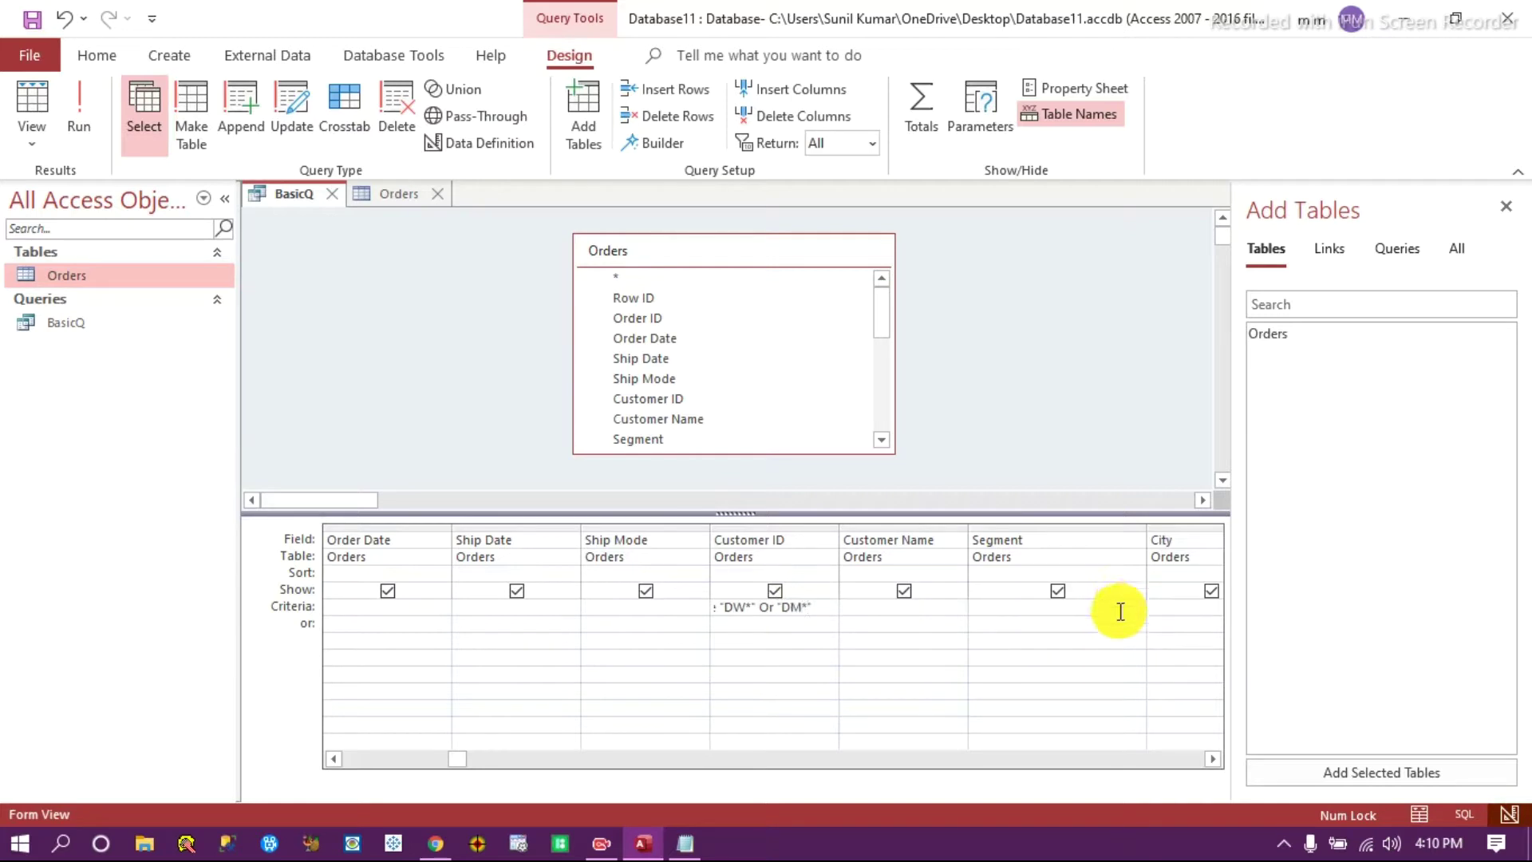
click(787, 680)
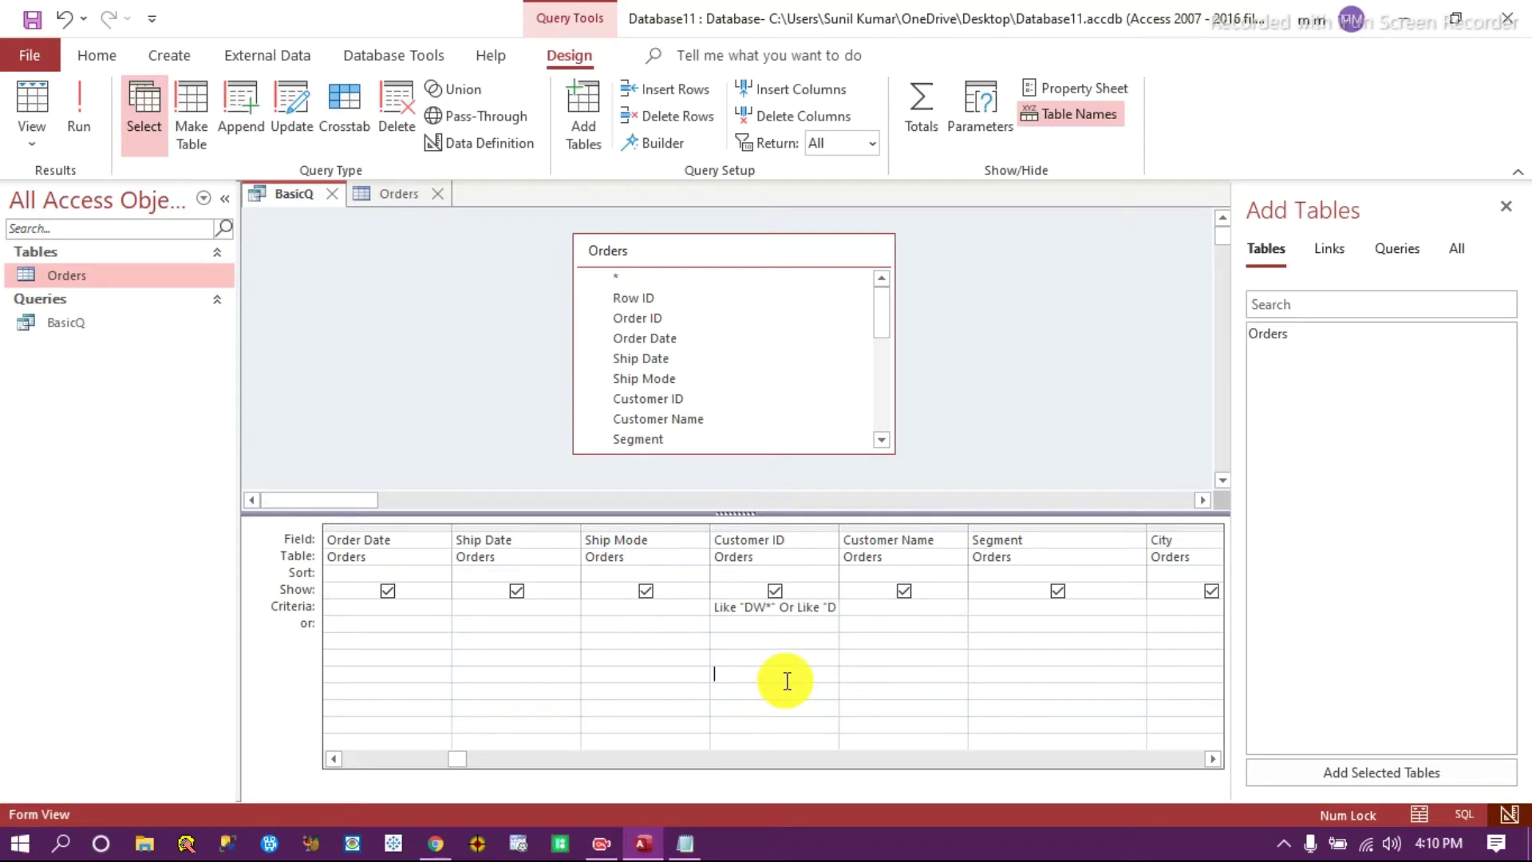
Run BasicQ, examine the Customer ID prefixes throughout the results, and go back to Design view.
click(80, 107)
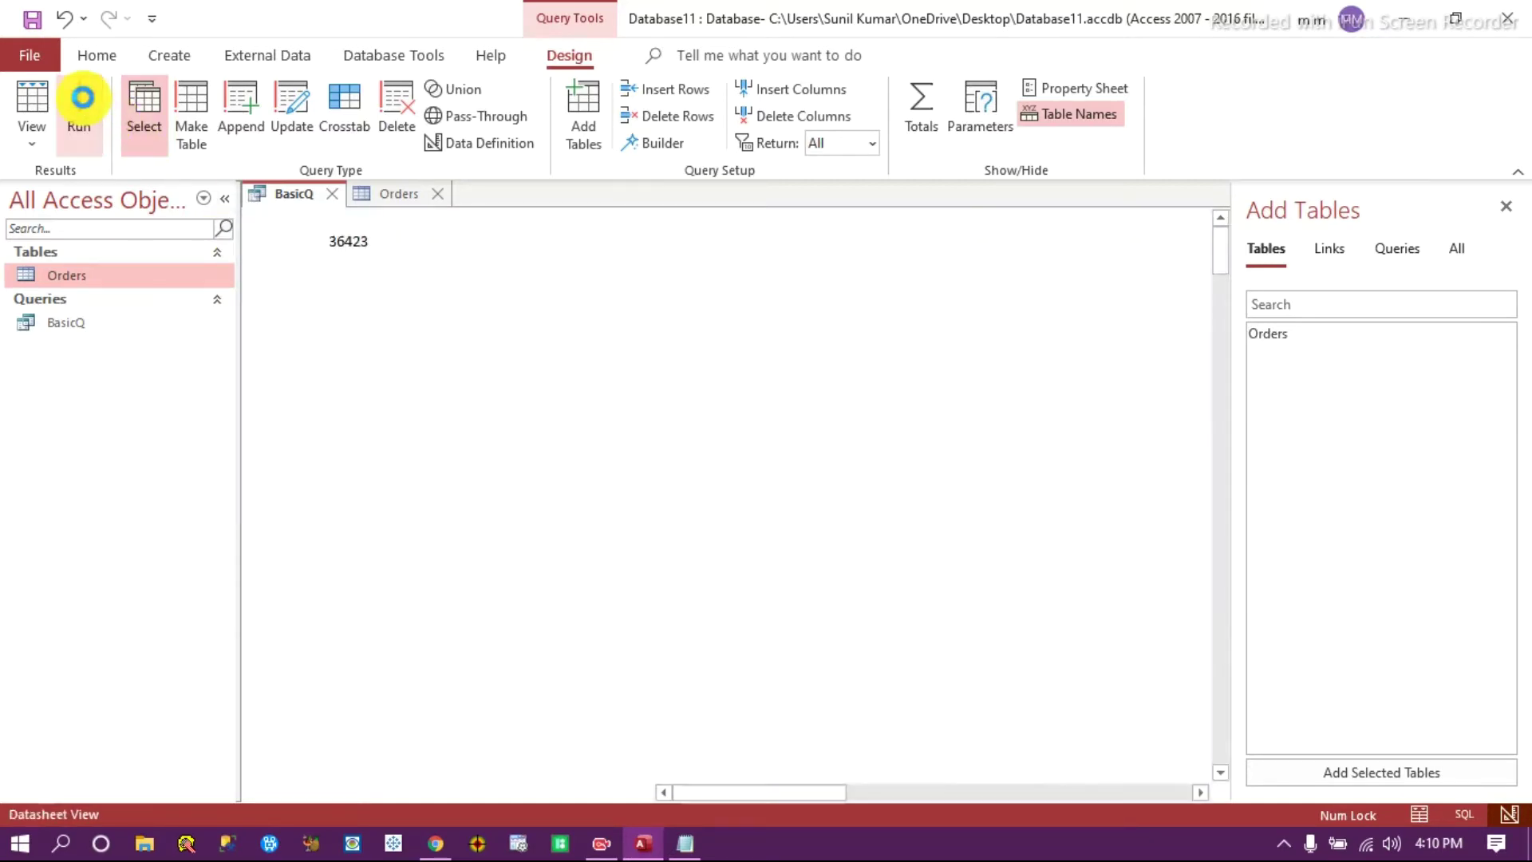
click(873, 396)
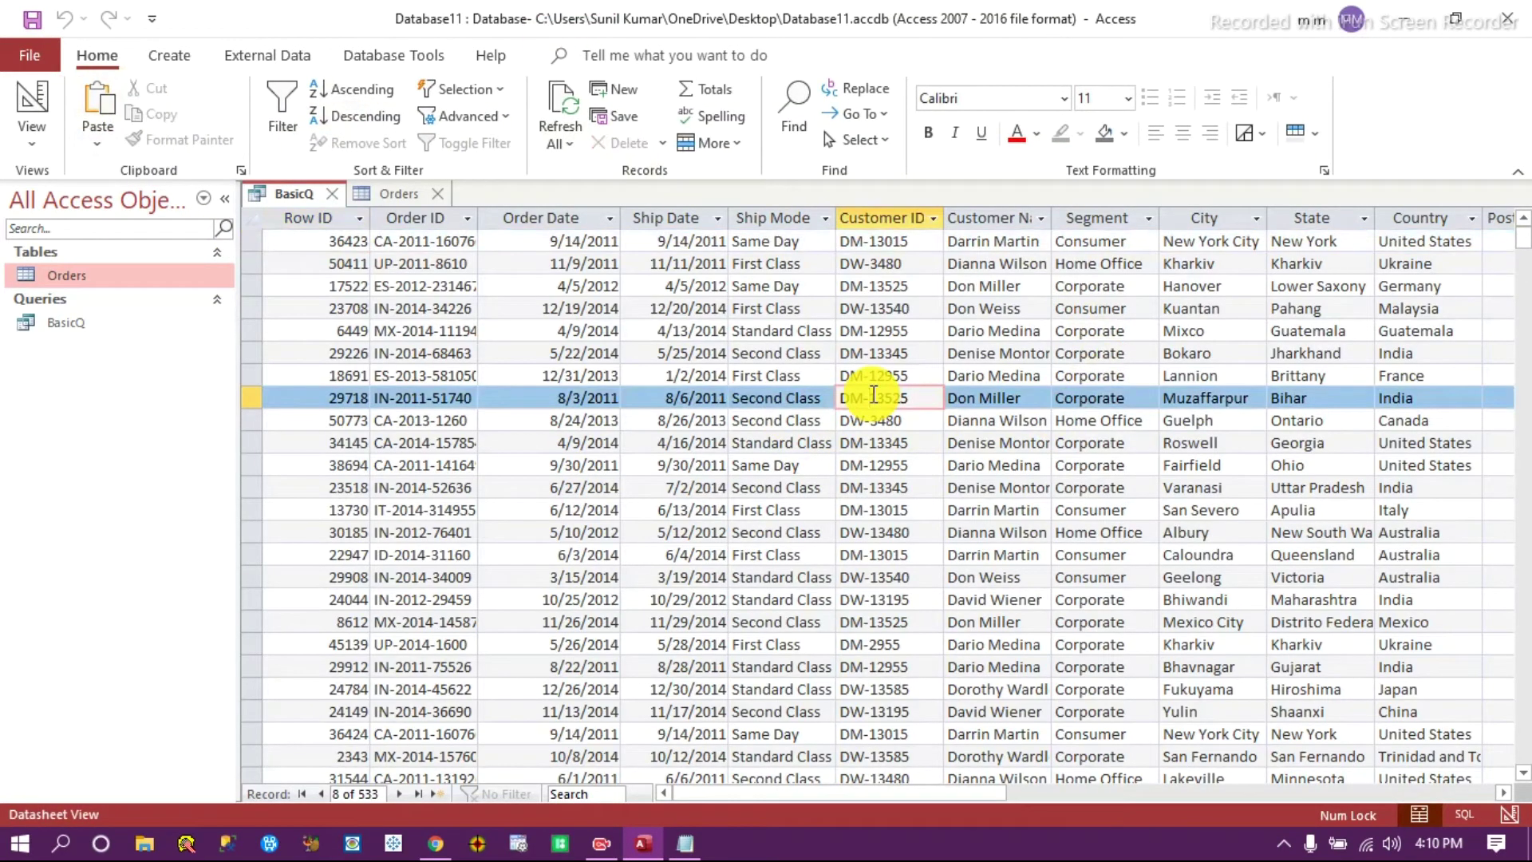
scroll(878, 406, down, 10)
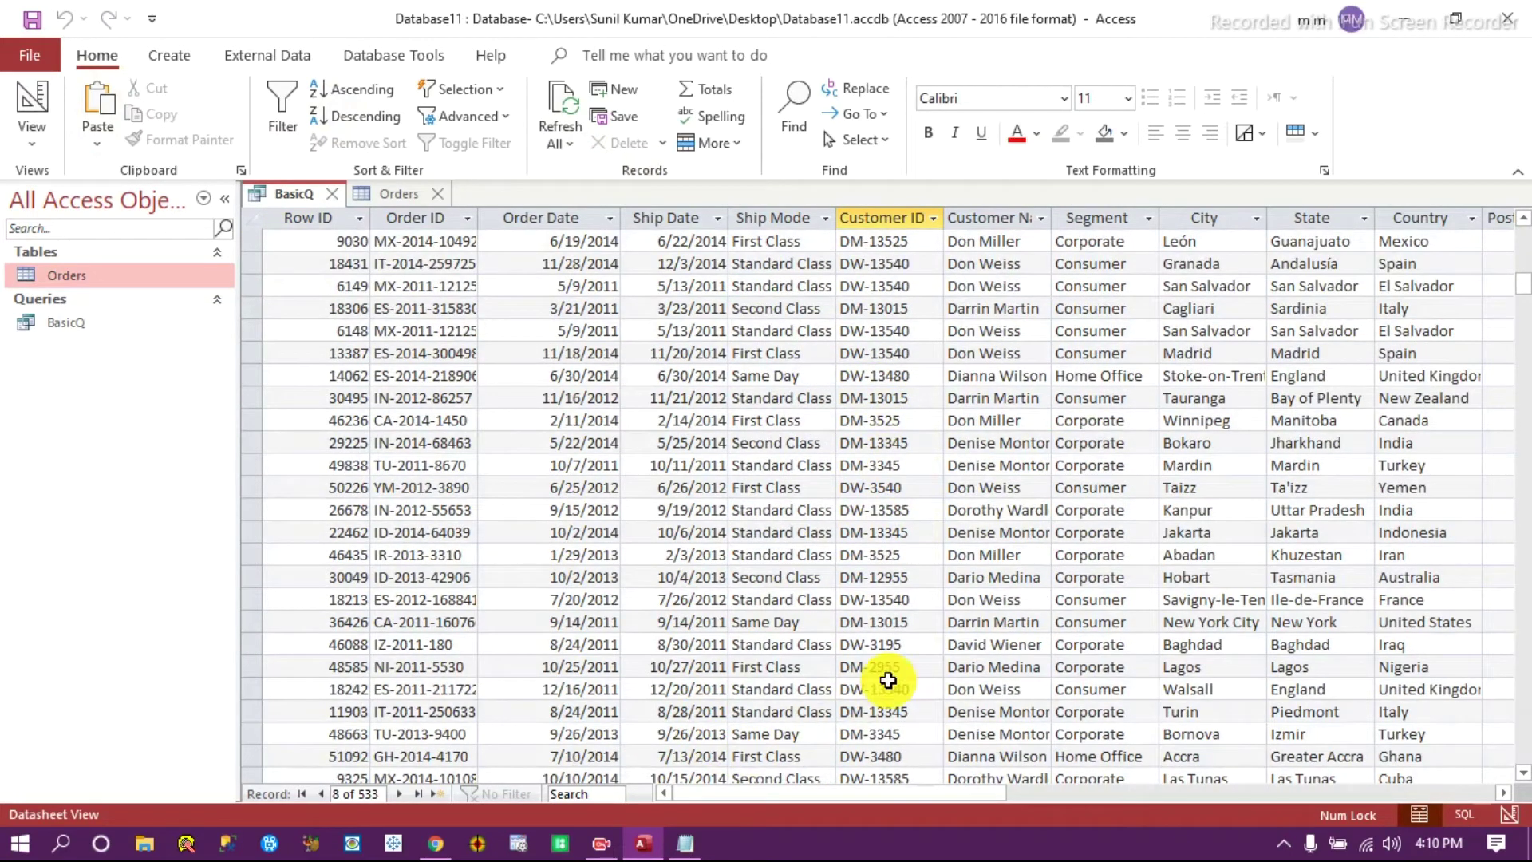
click(1509, 814)
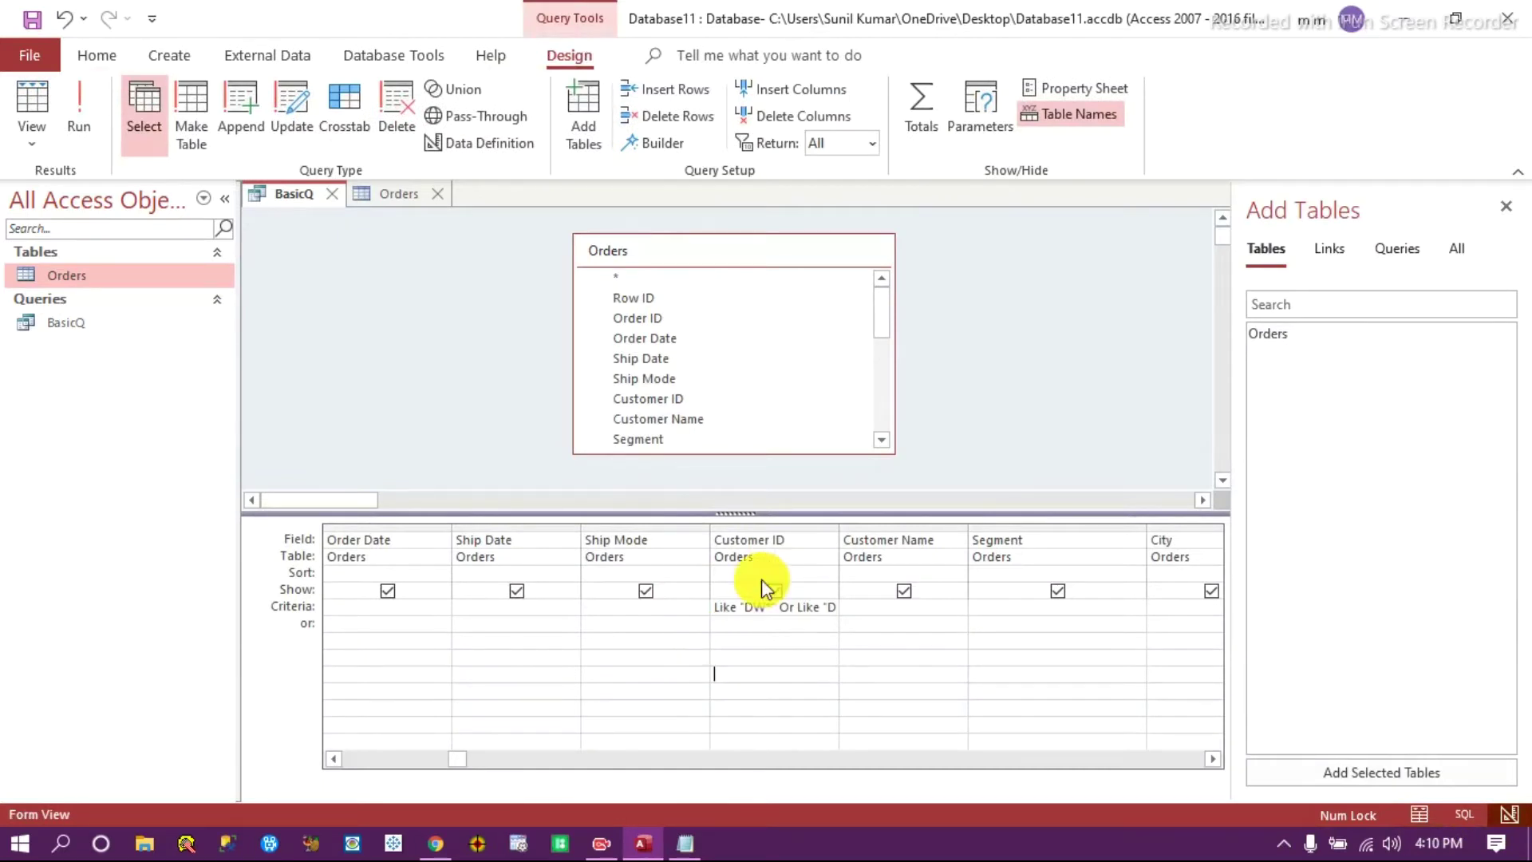
Delete the Customer ID criterion from BasicQ and run the query.
drag(834, 606, 626, 605)
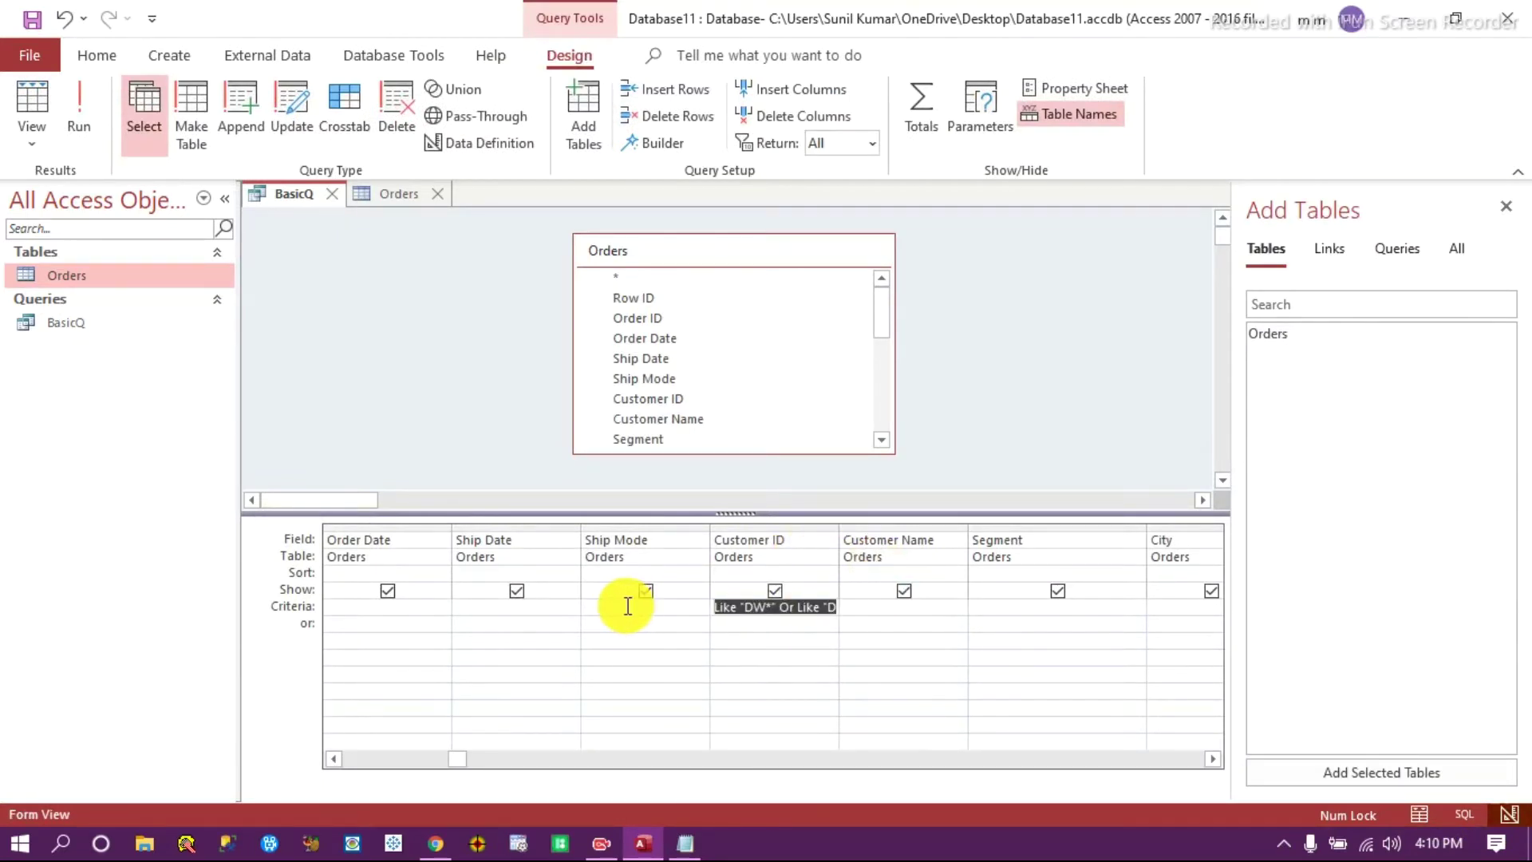
key(Delete)
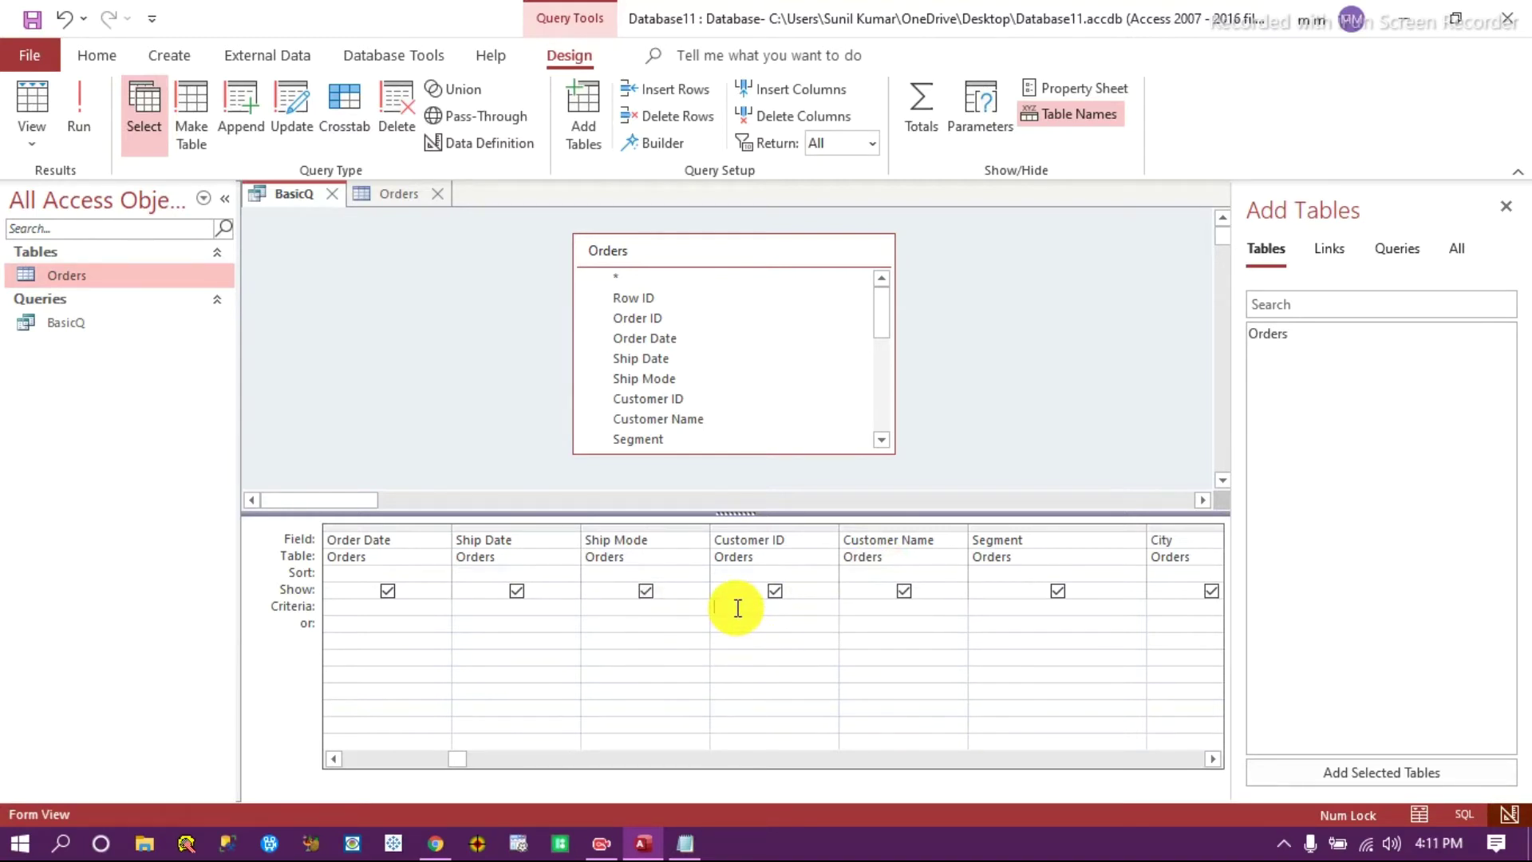
click(79, 111)
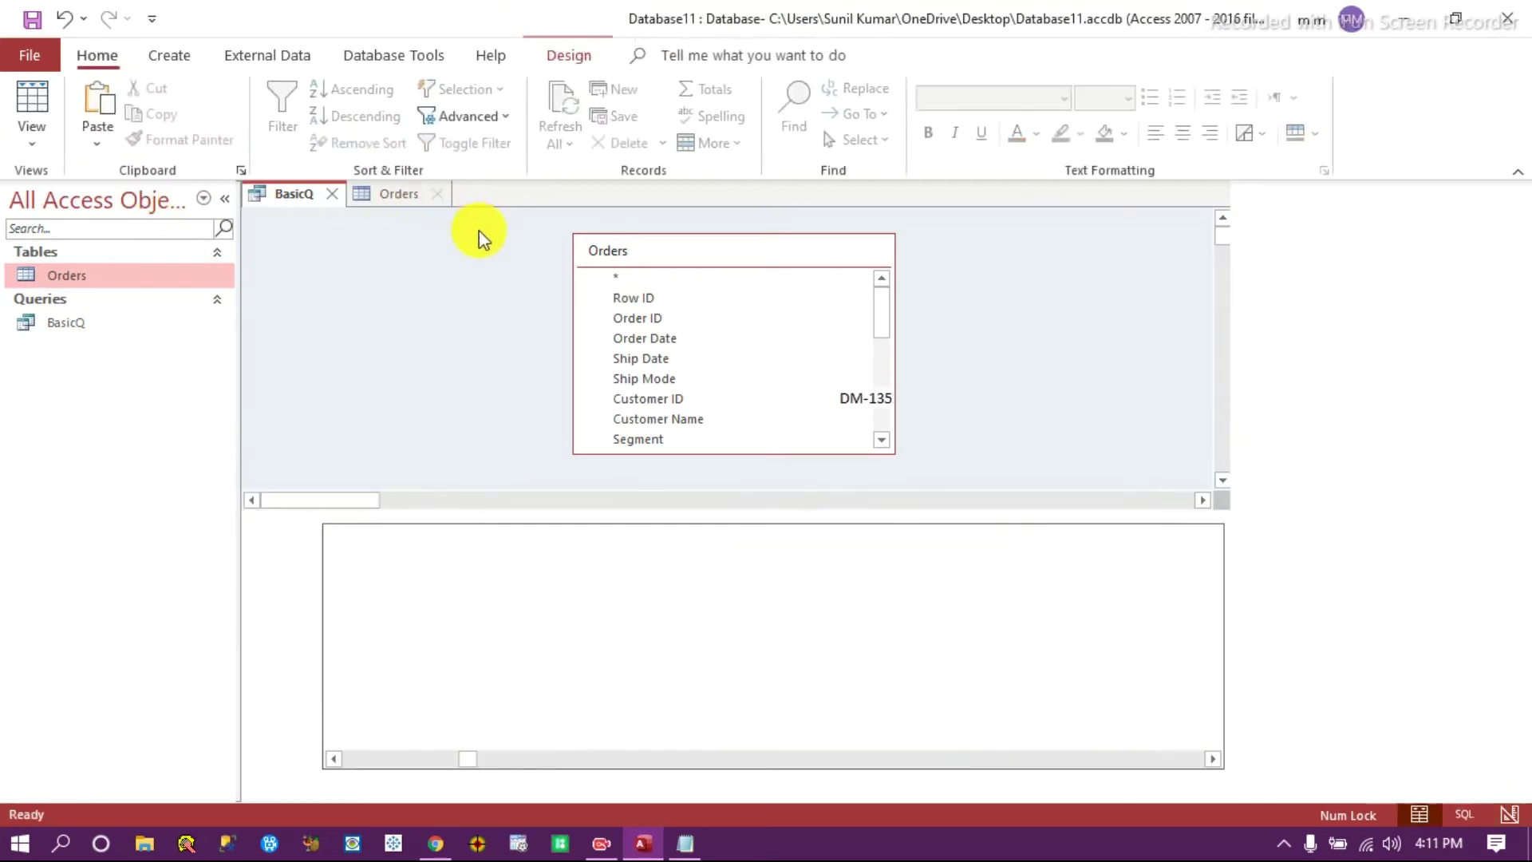
Open the Orders table and view the values in its Sales column.
double_click(88, 274)
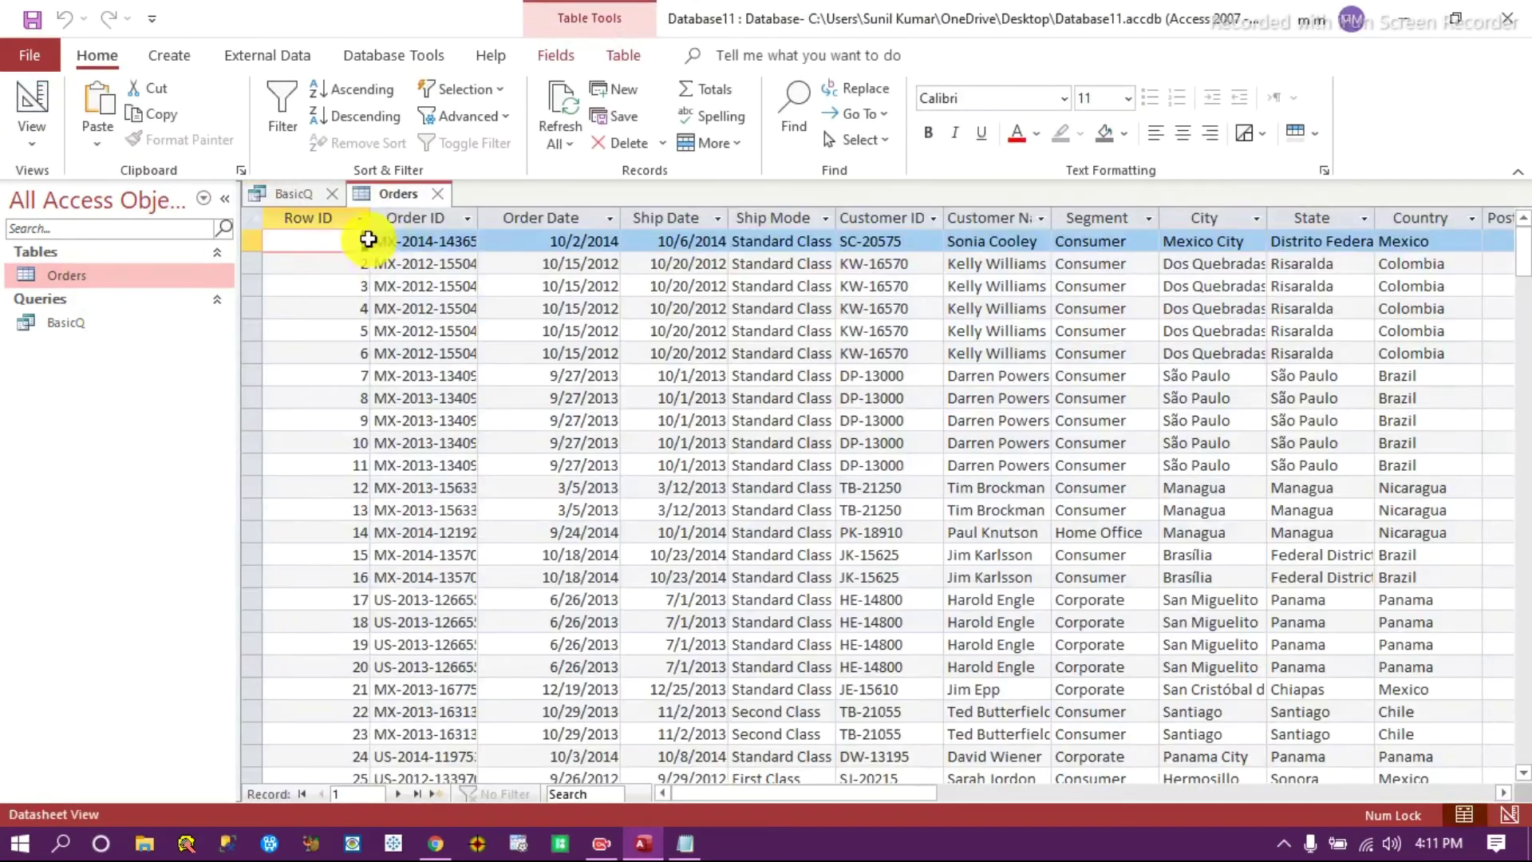
drag(702, 793, 1275, 796)
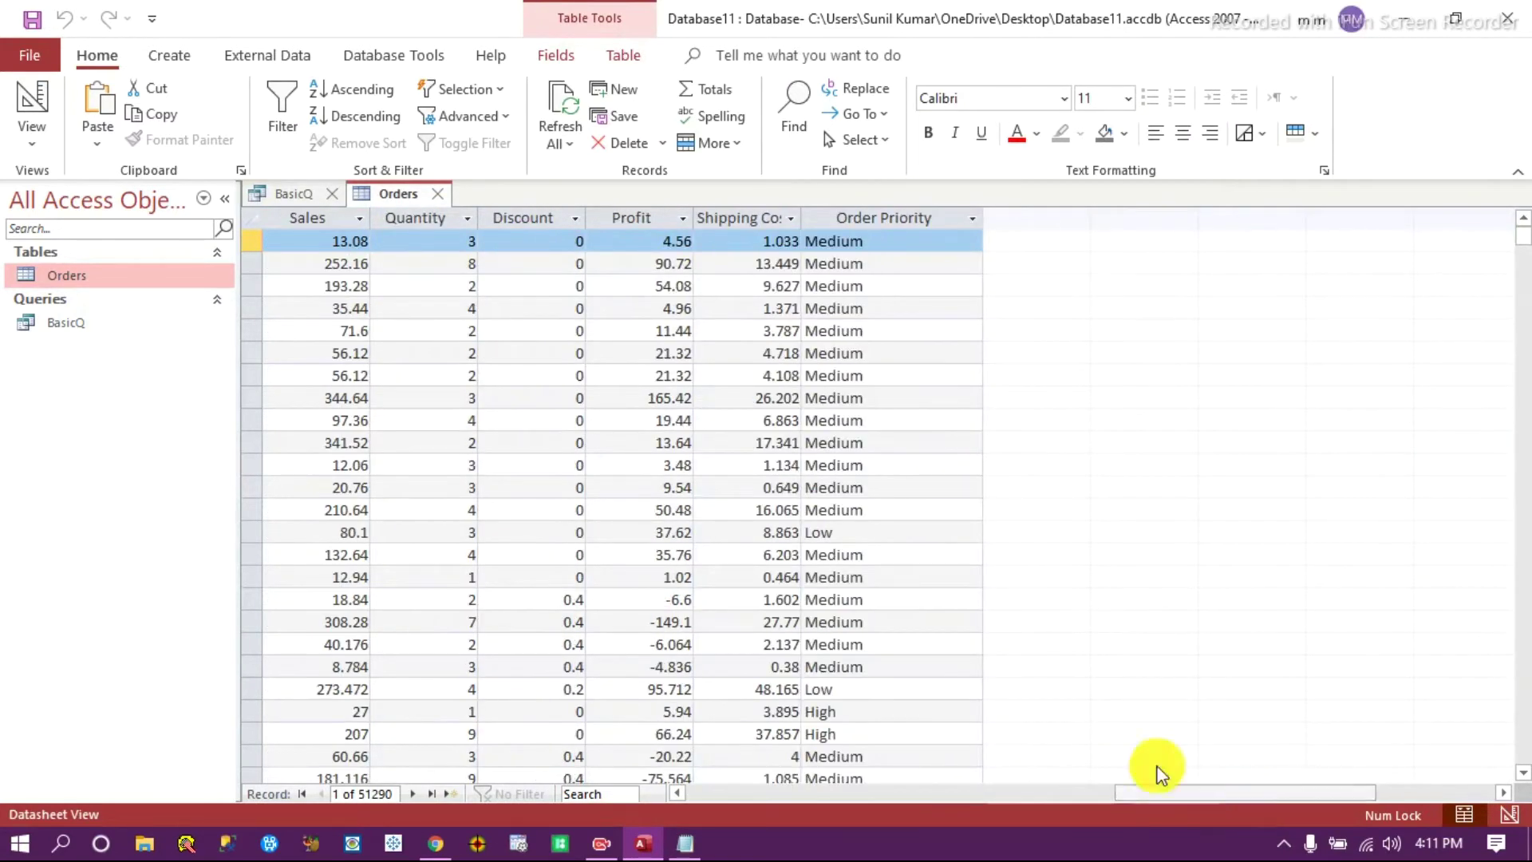
click(327, 263)
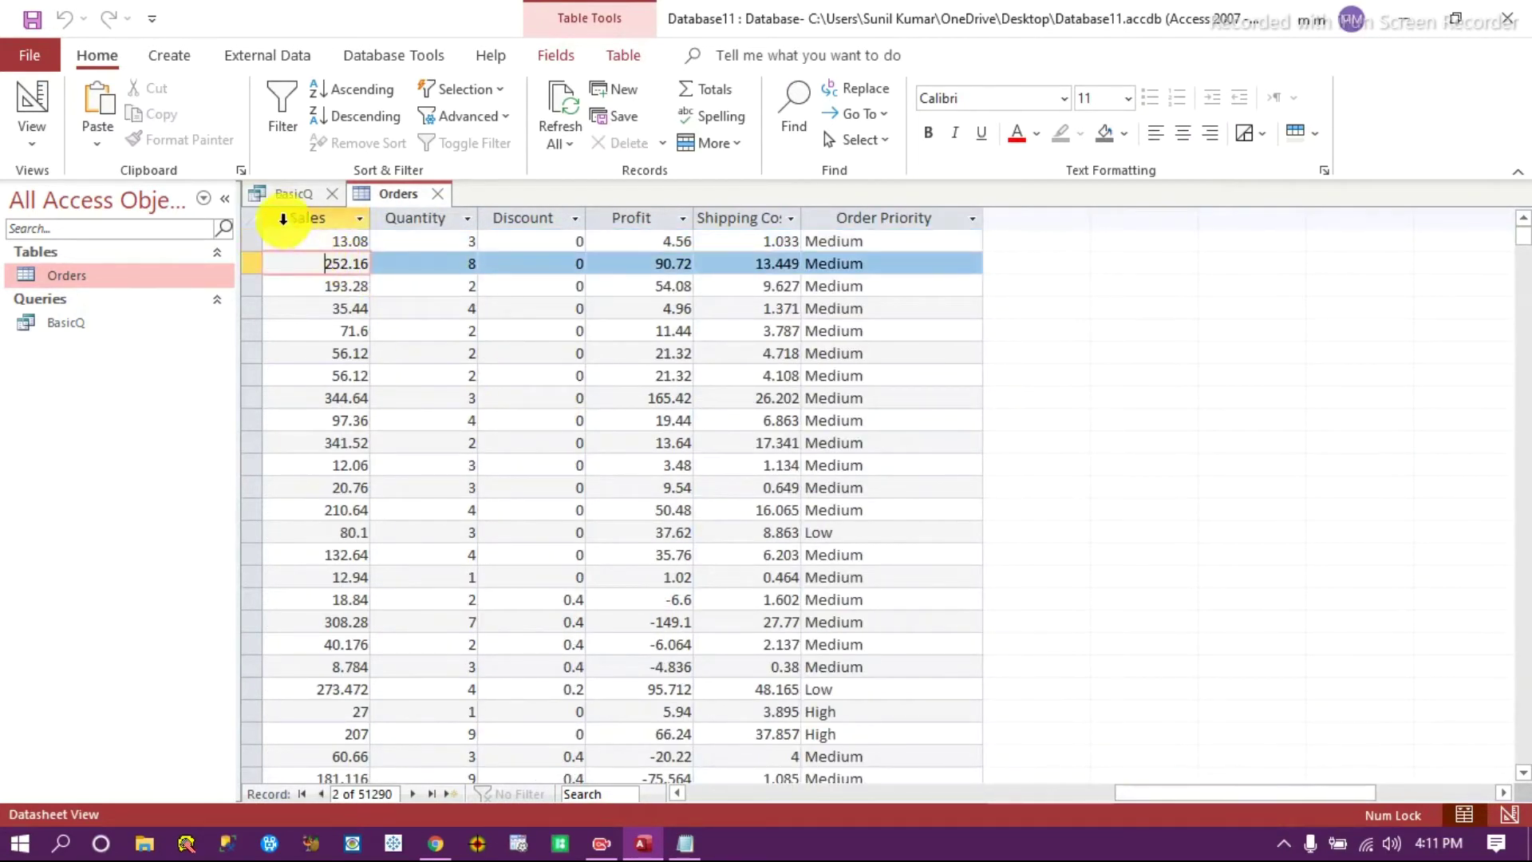
Look through all the fields in BasicQ's design grid for Sales and return to Row ID at its start.
click(275, 194)
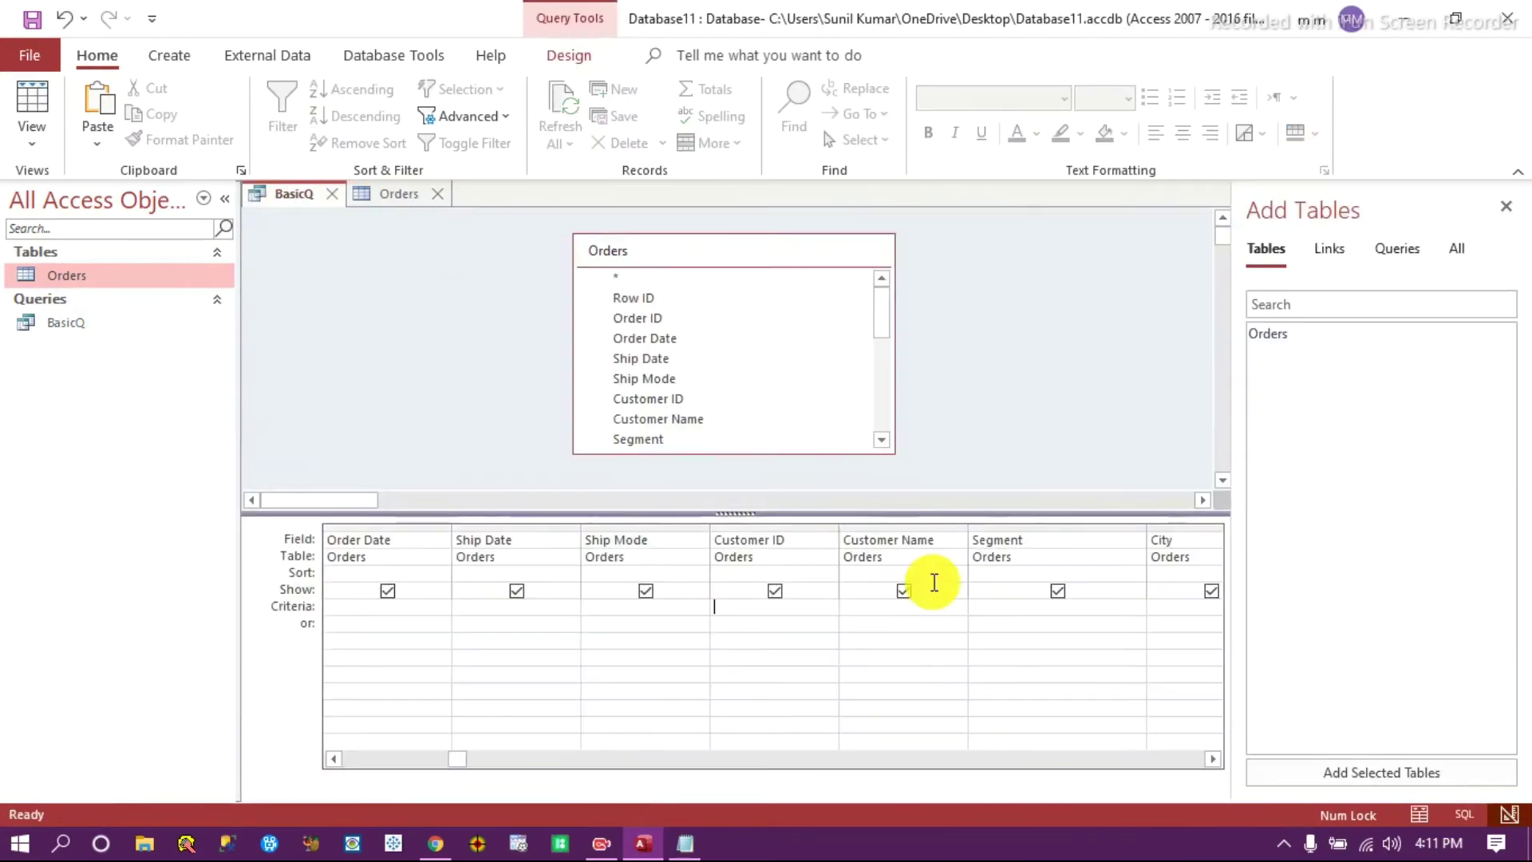
click(1212, 759)
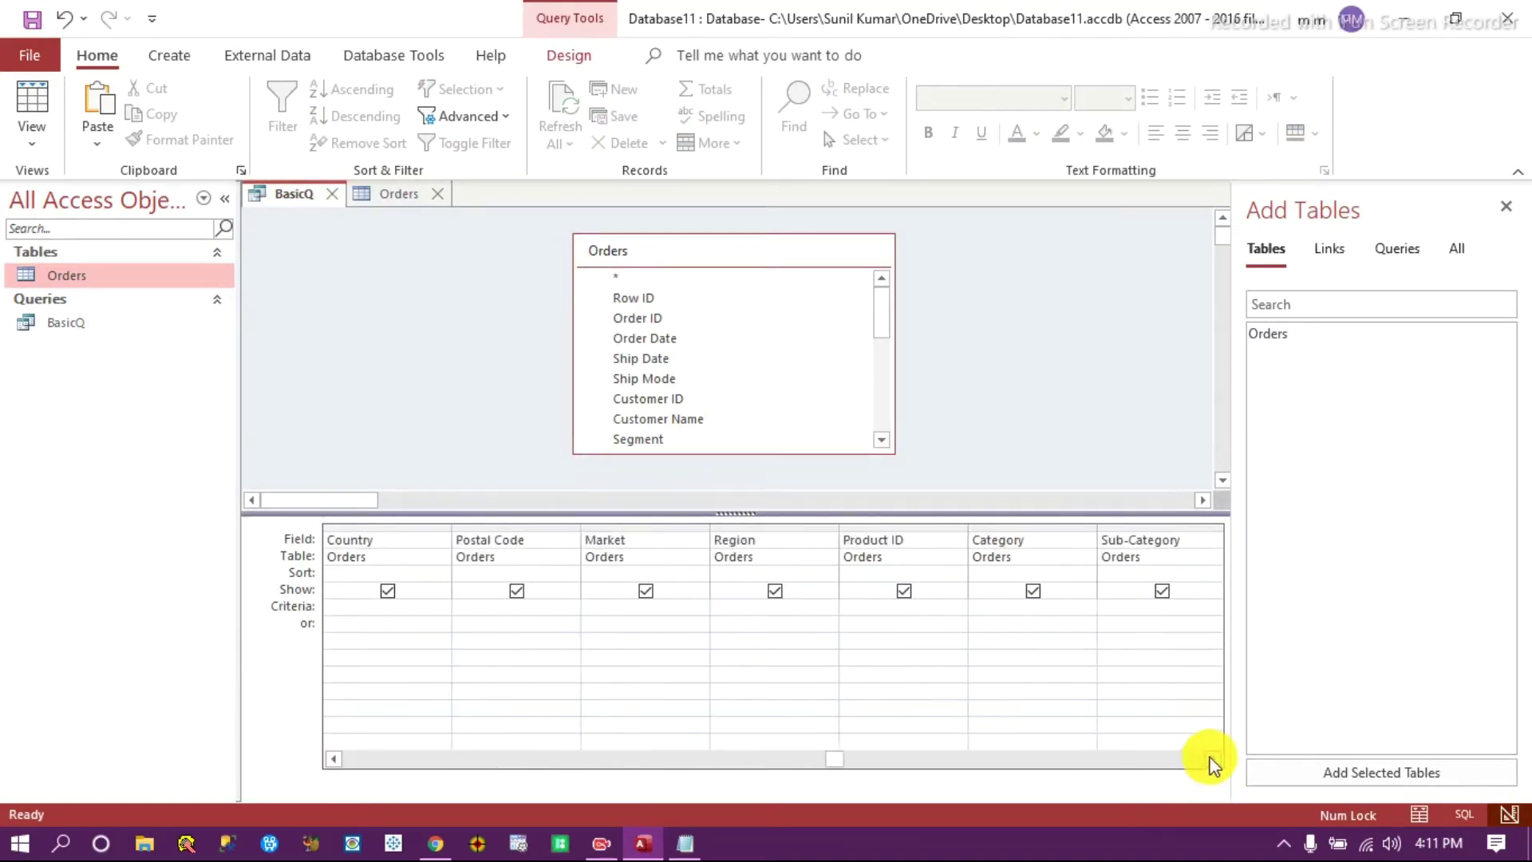
click(1212, 759)
click(333, 758)
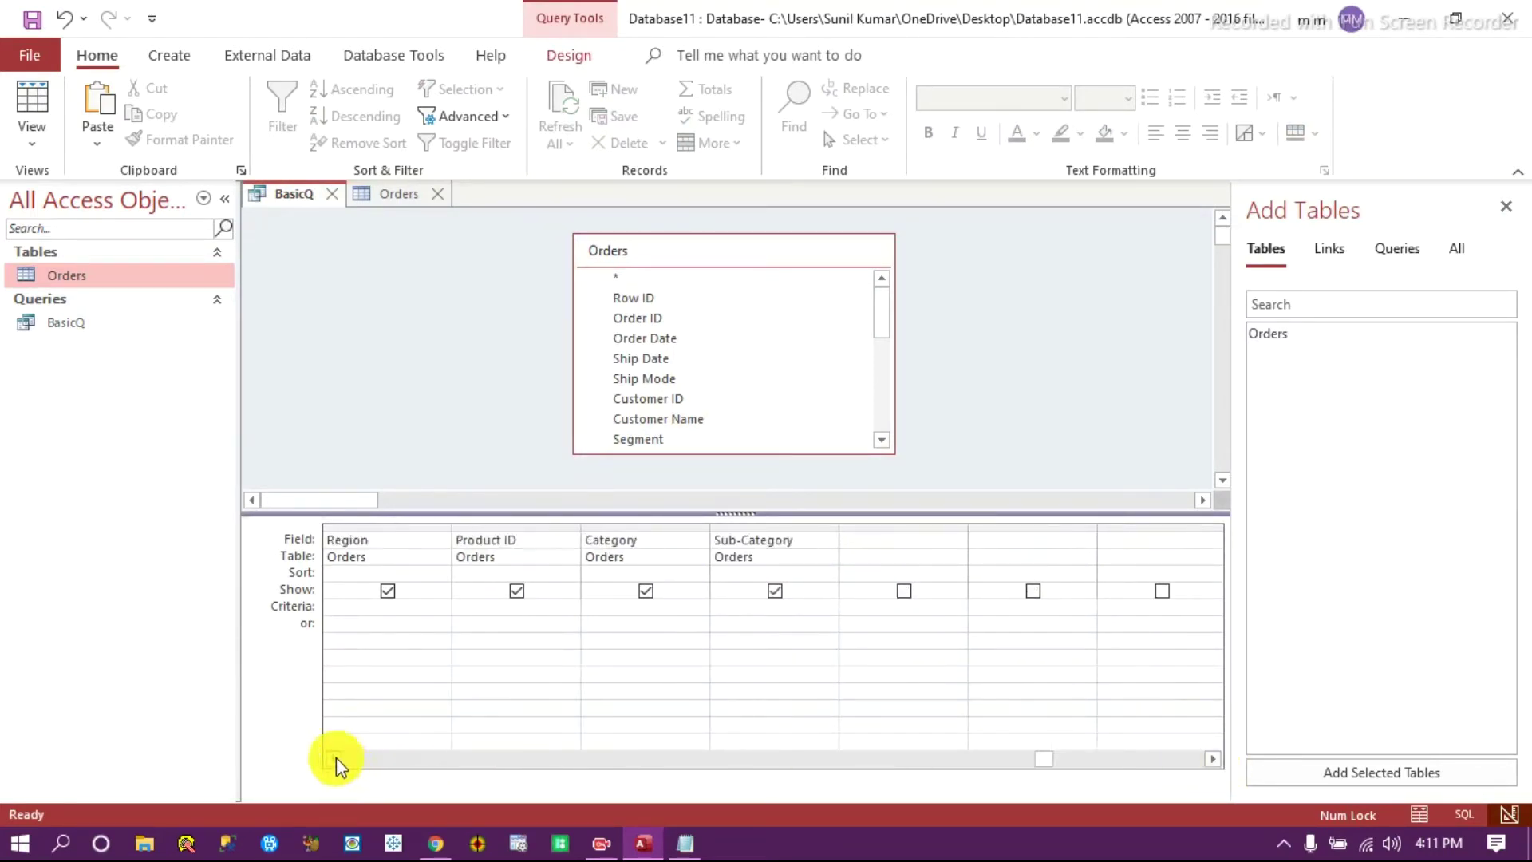
click(333, 758)
click(333, 758)
click(333, 757)
click(334, 758)
click(333, 758)
click(333, 758)
click(333, 758)
click(334, 757)
click(333, 758)
click(334, 758)
click(333, 758)
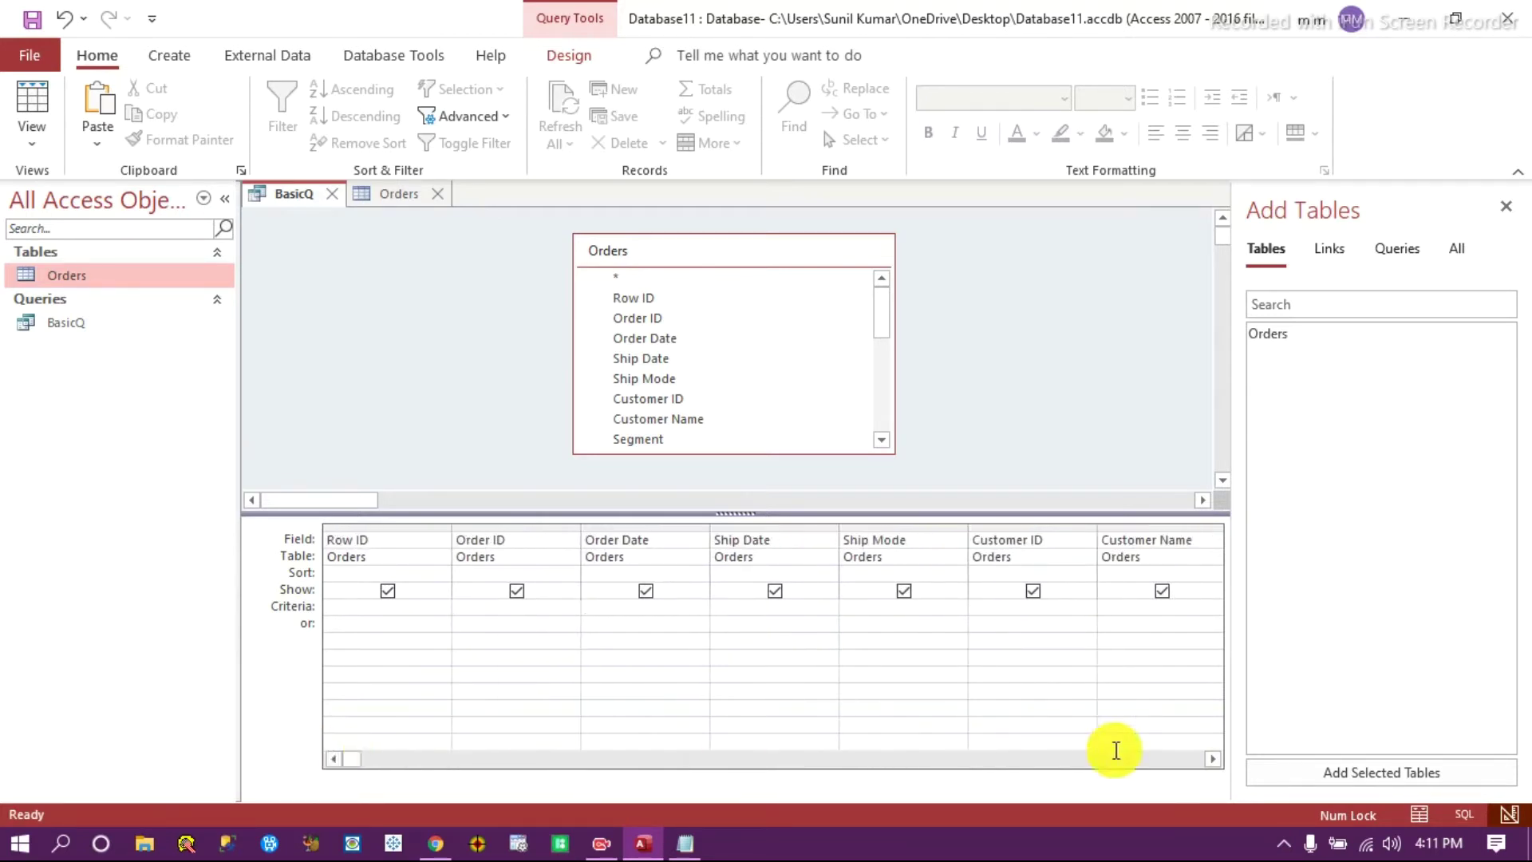
Add the Sales field from the Orders table to the end of BasicQ's design grid.
click(1212, 759)
drag(881, 318, 881, 414)
click(636, 391)
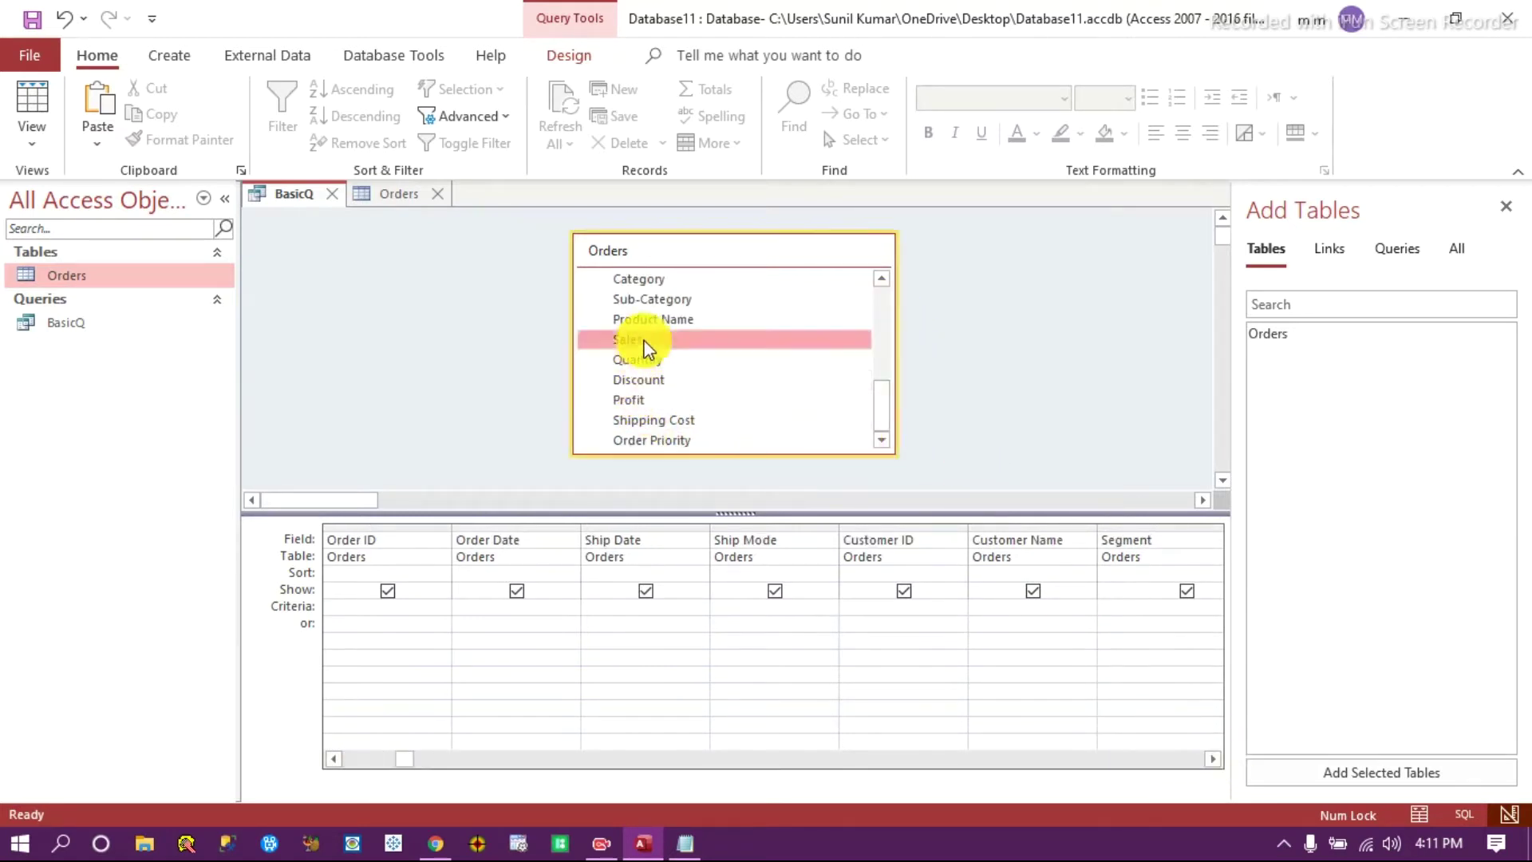
click(1212, 759)
click(1212, 759)
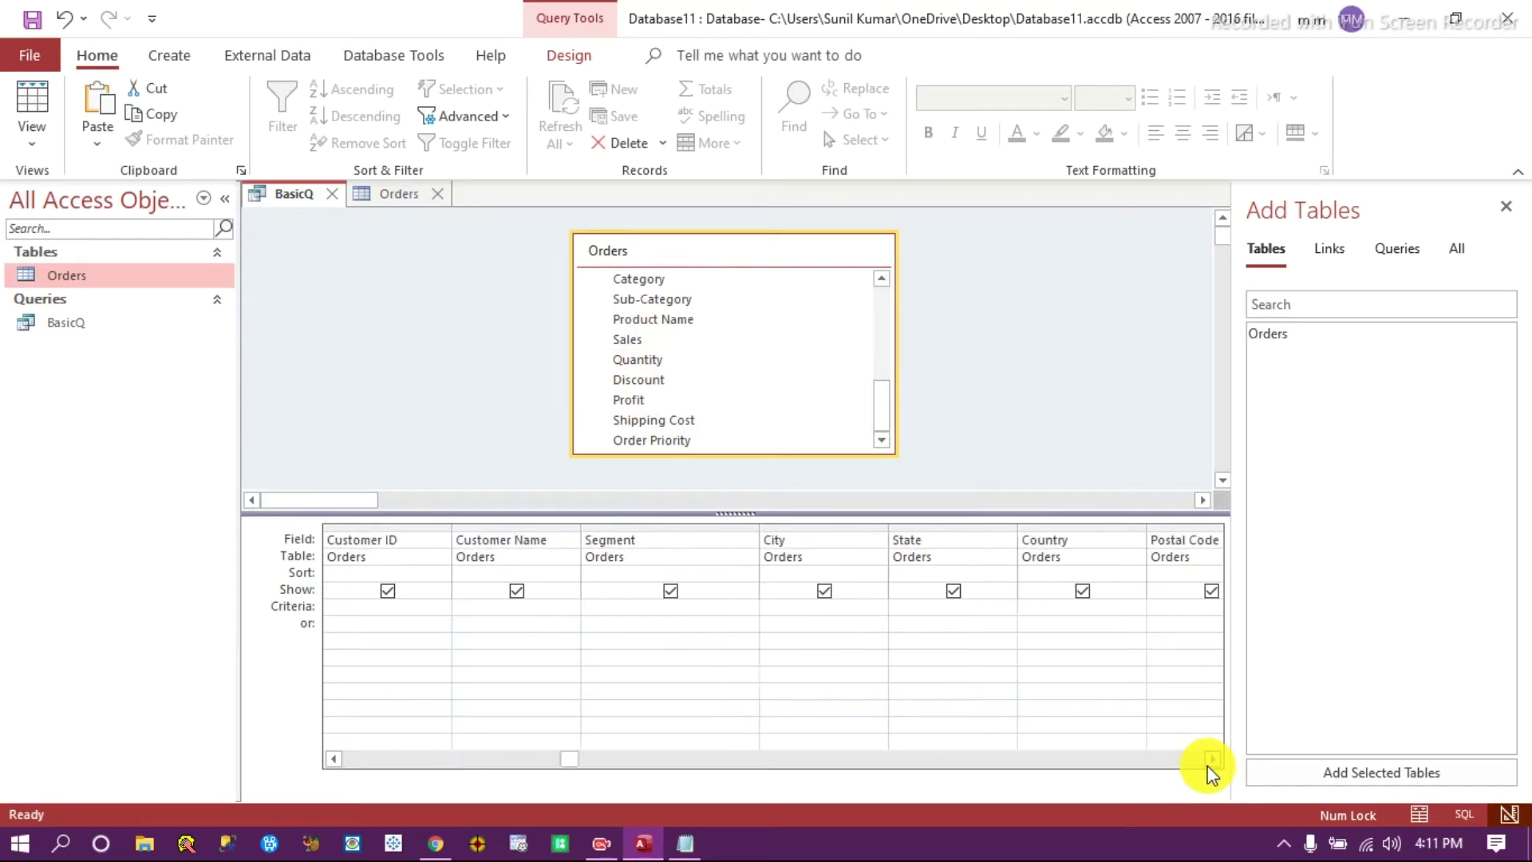
click(1212, 759)
click(1212, 759)
click(1212, 759)
click(1212, 759)
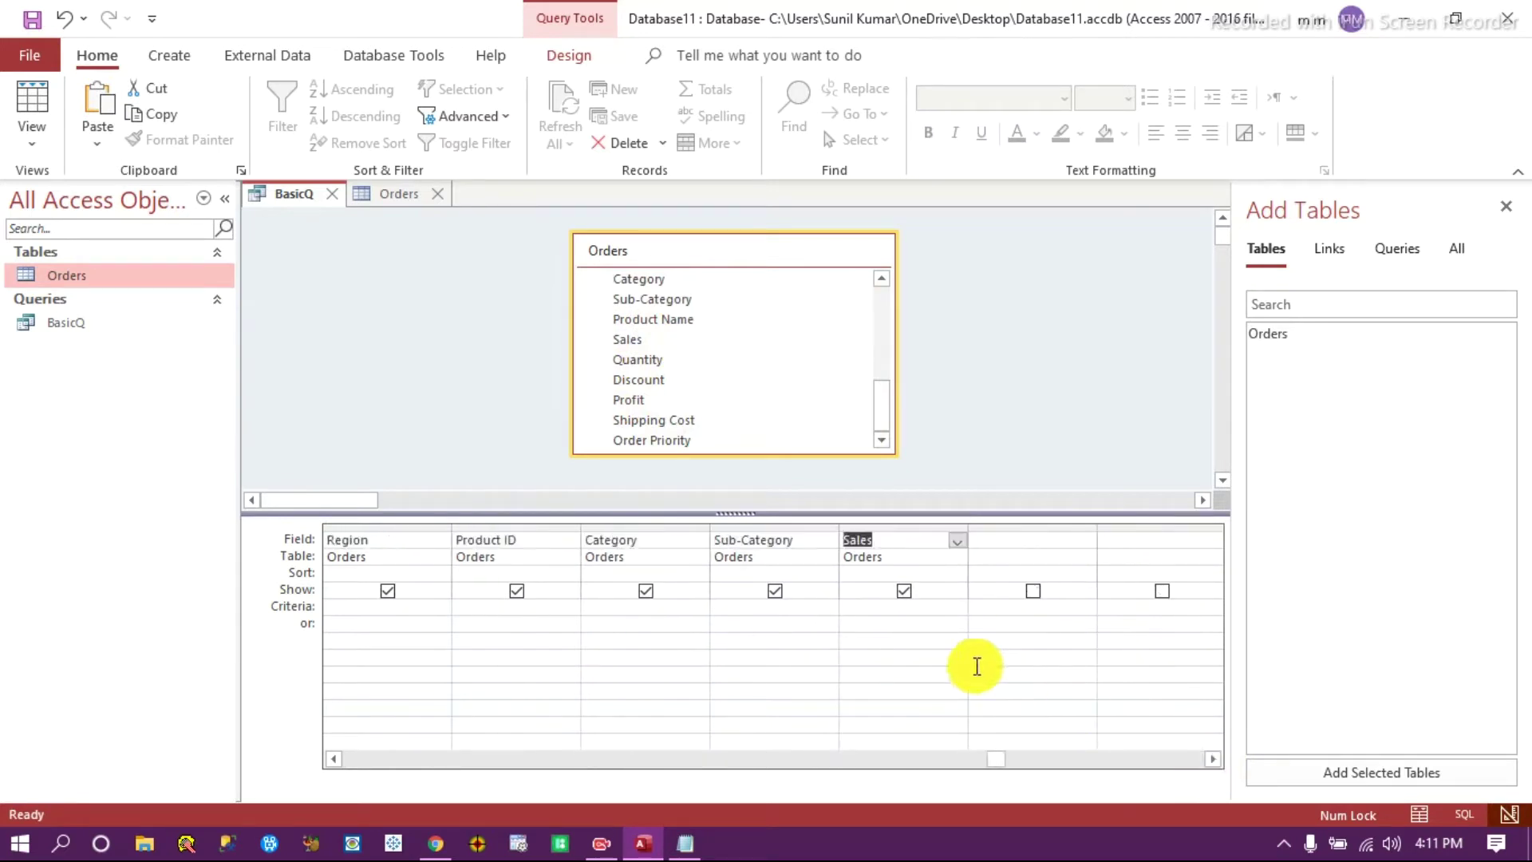
Filter the Sales field with the criterion >5000 and run the query.
click(869, 616)
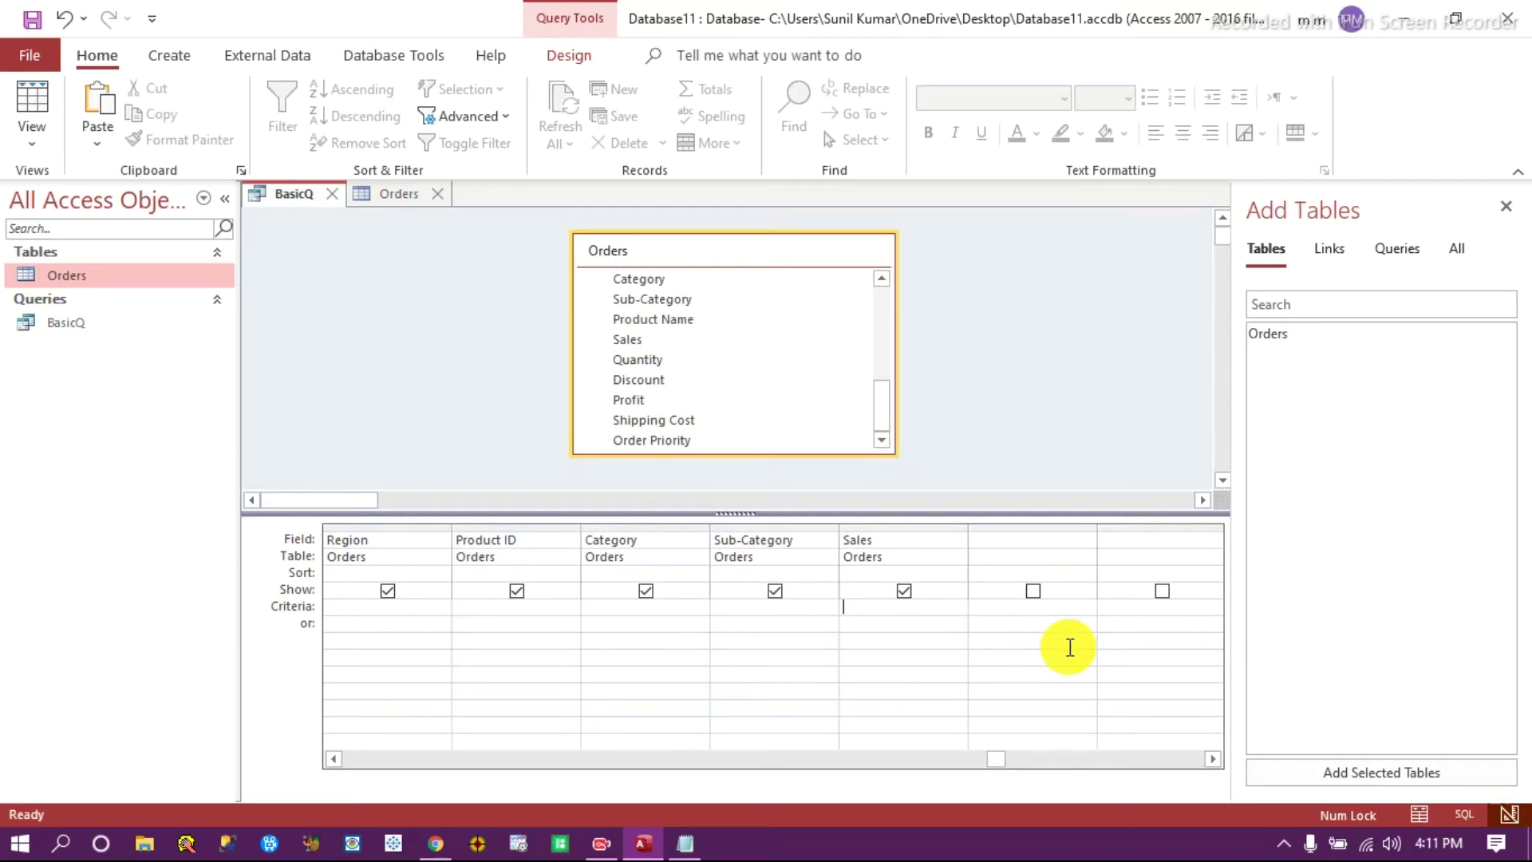
text(>5000)
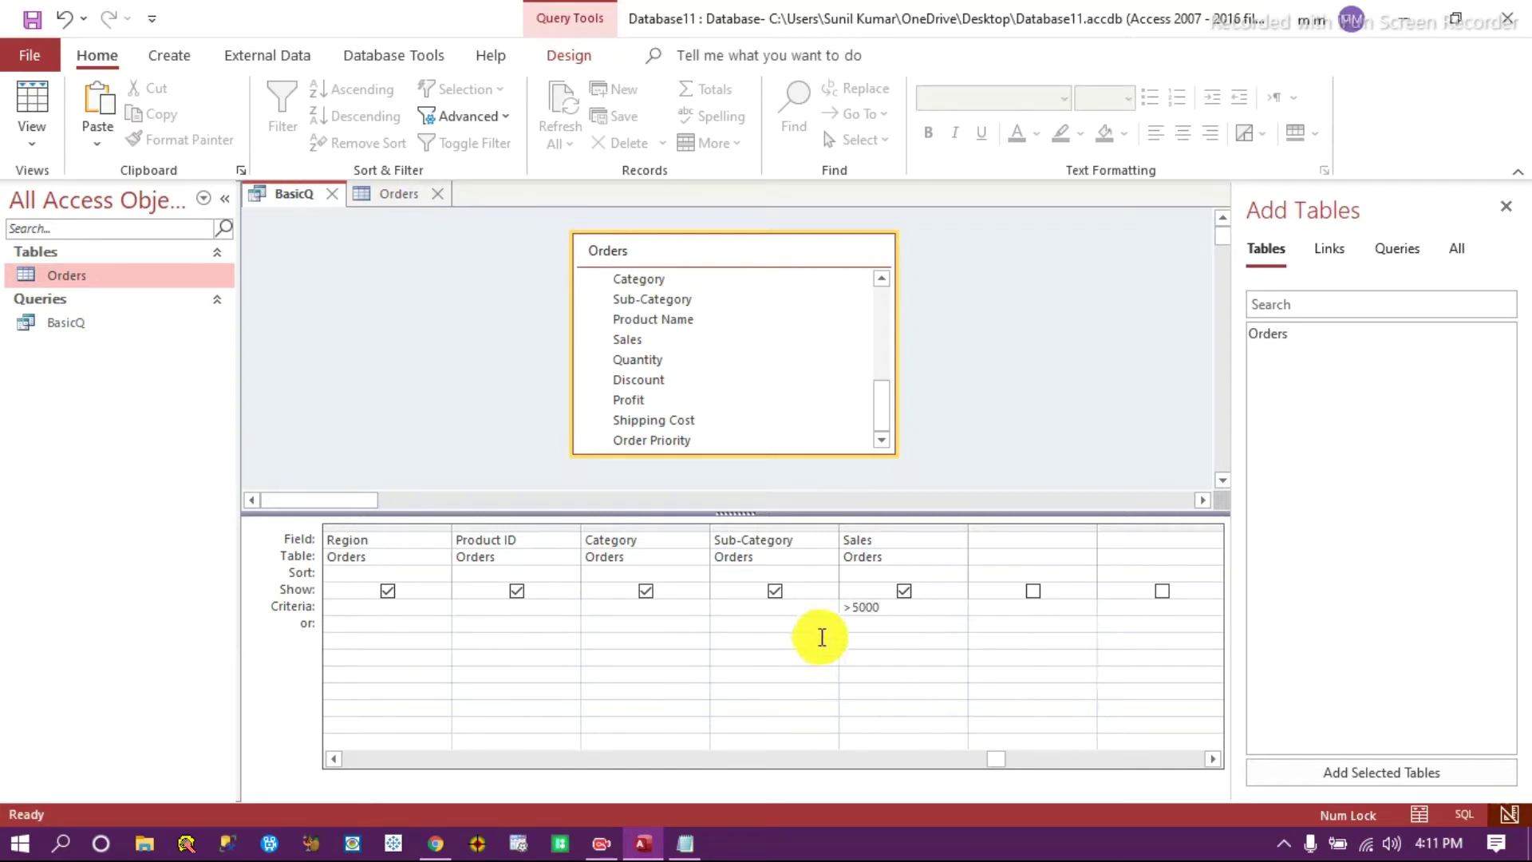
click(869, 628)
click(562, 55)
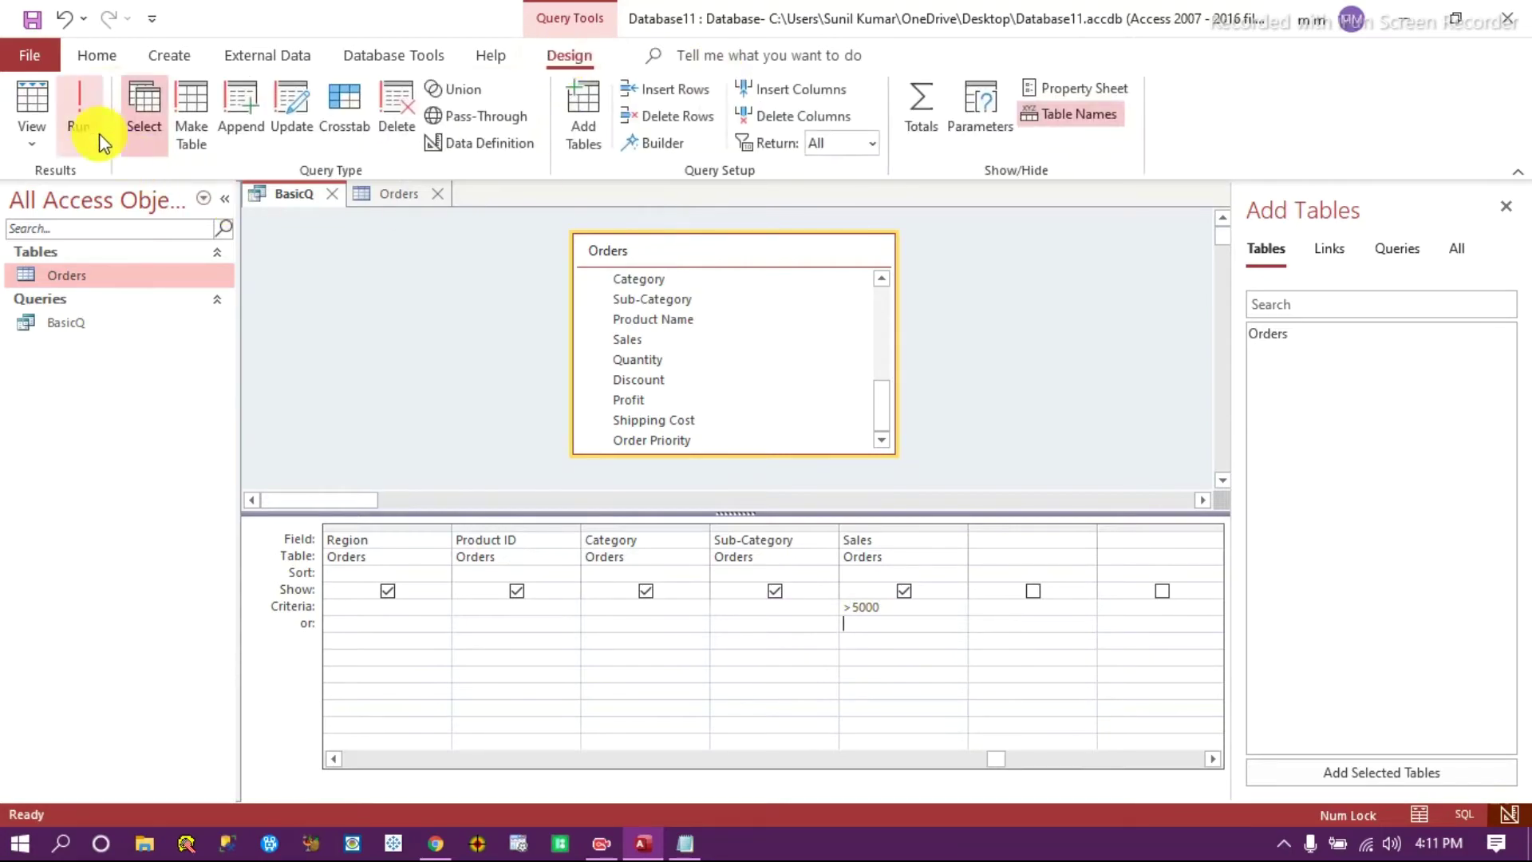
click(81, 112)
Examine the Sales values throughout the BasicQ results.
drag(729, 793, 1023, 793)
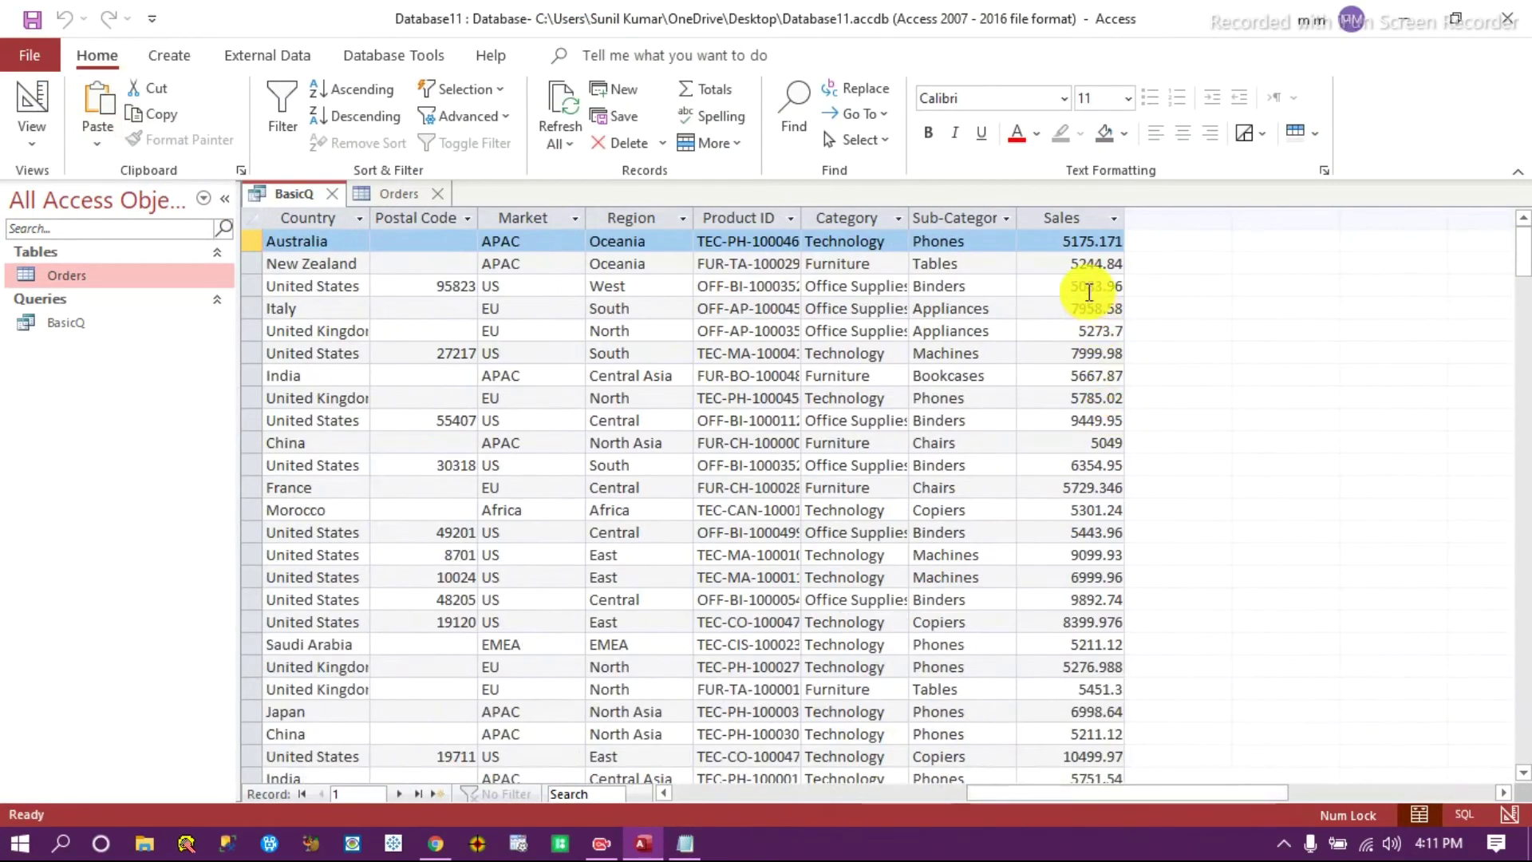
click(1089, 286)
scroll(1109, 511, down, 12)
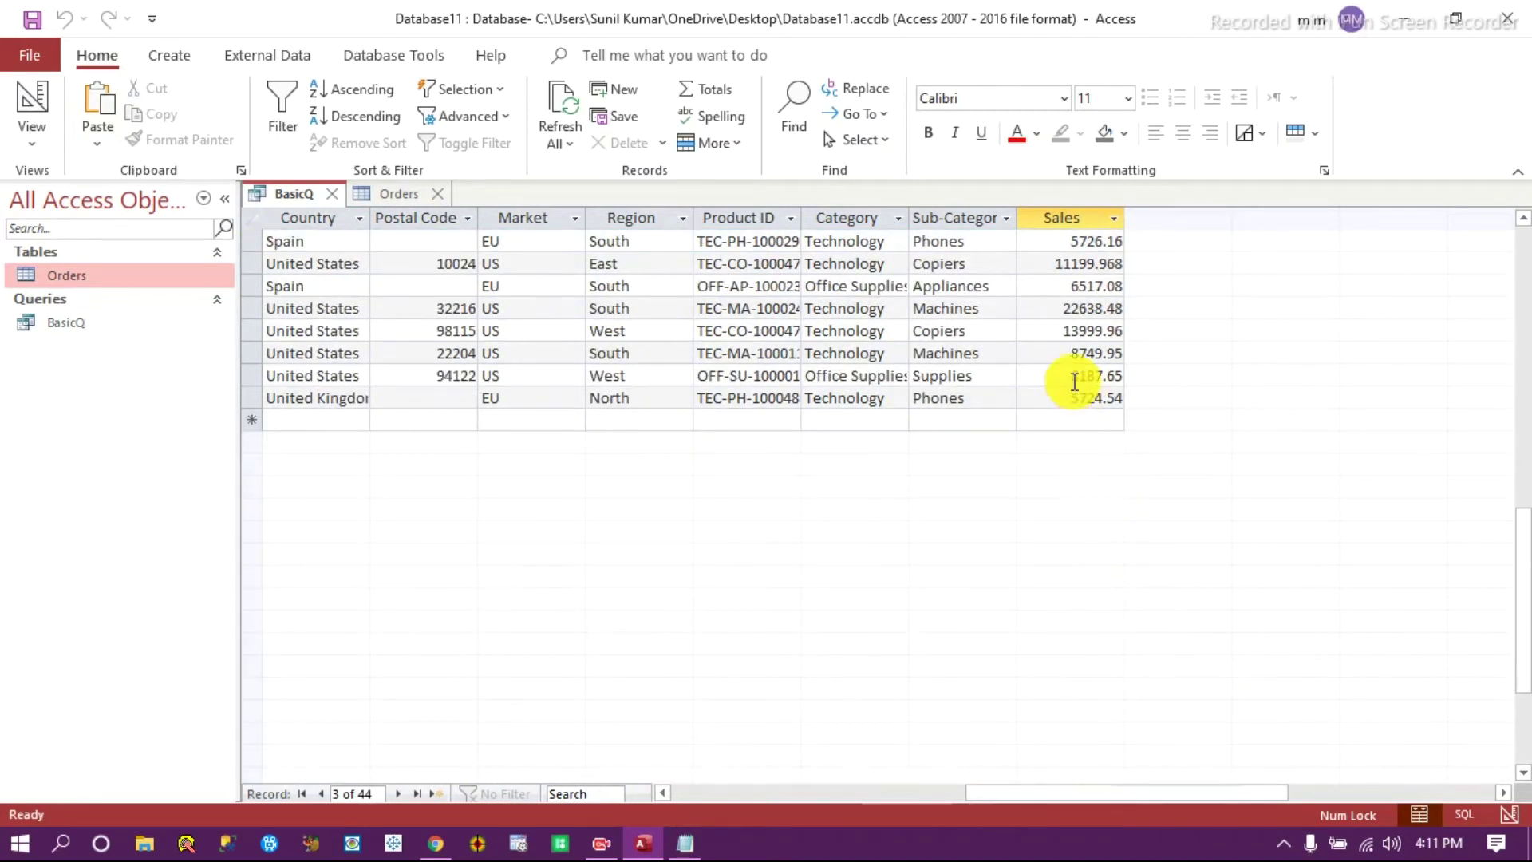
scroll(1073, 383, up, 6)
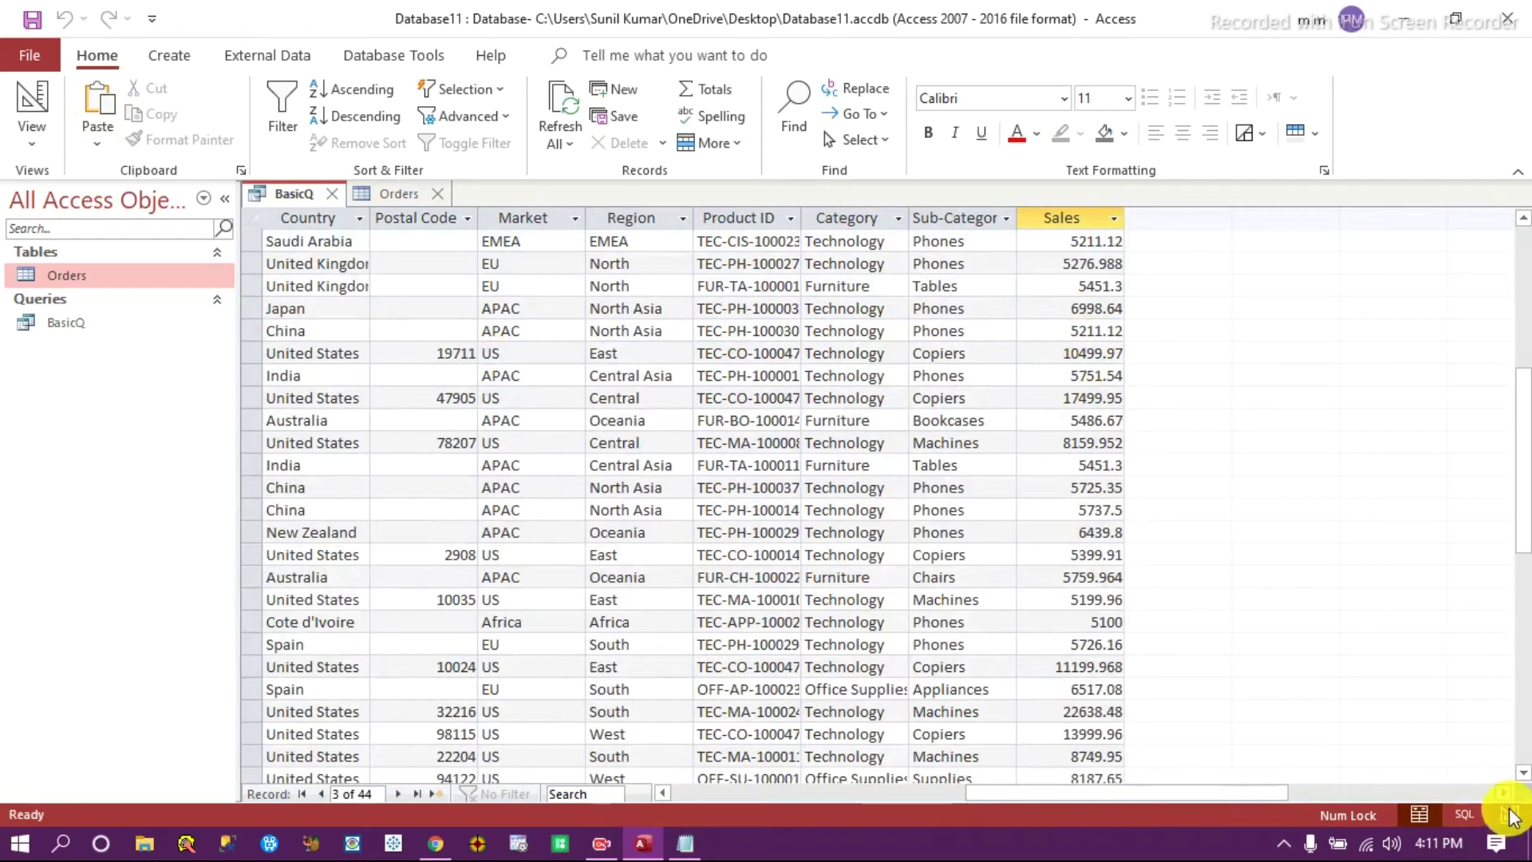
Return to Design view, change the Sales criterion to >10000, and run BasicQ to check the Sales column.
click(1509, 814)
click(876, 614)
key(BackSpace)
key(BackSpace)
key(BackSpace)
key(BackSpace)
text(10000)
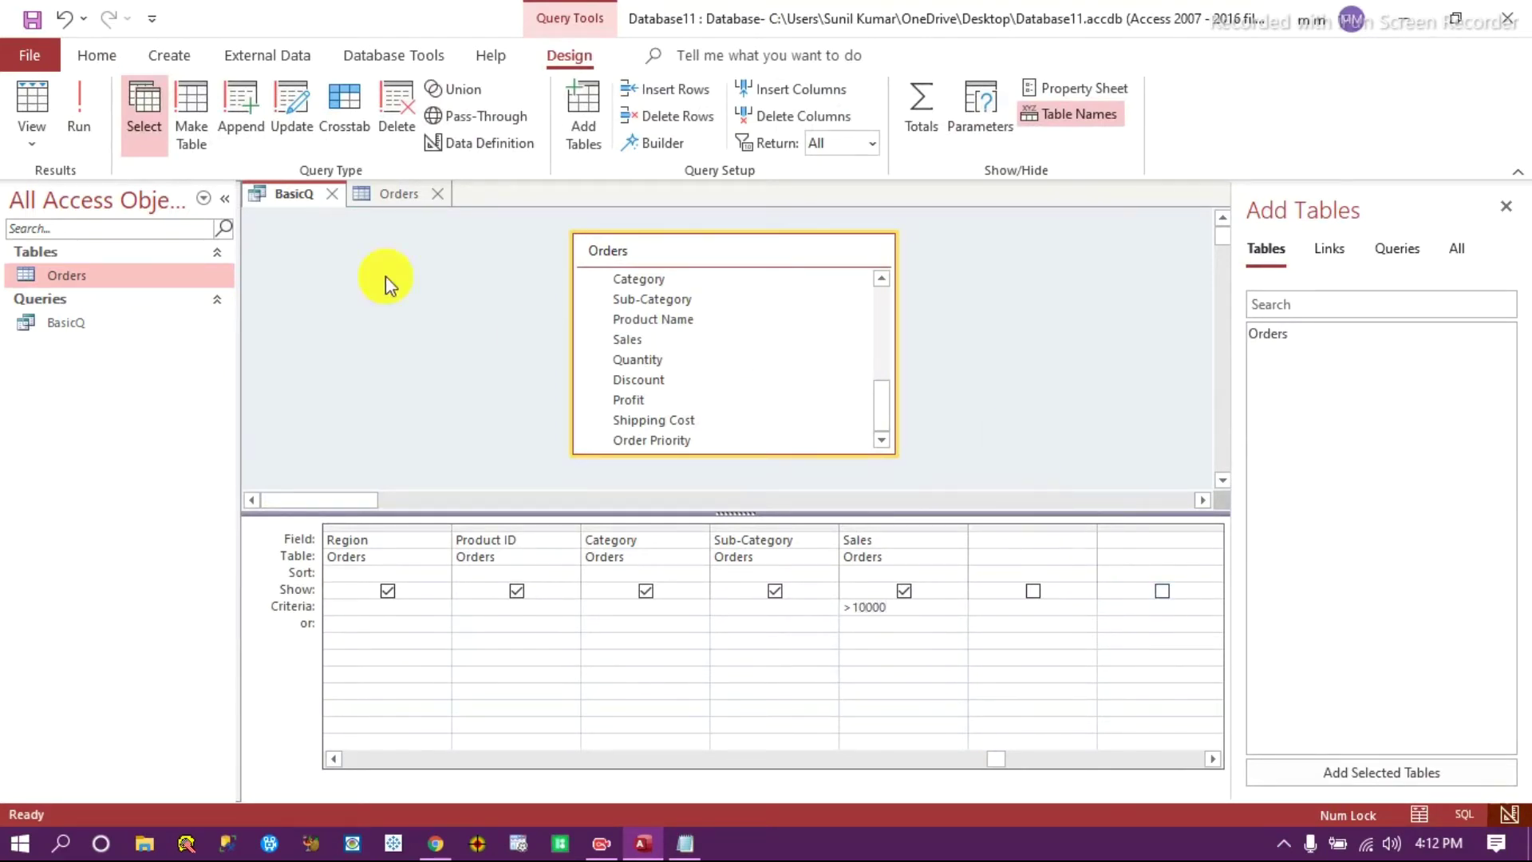
click(79, 108)
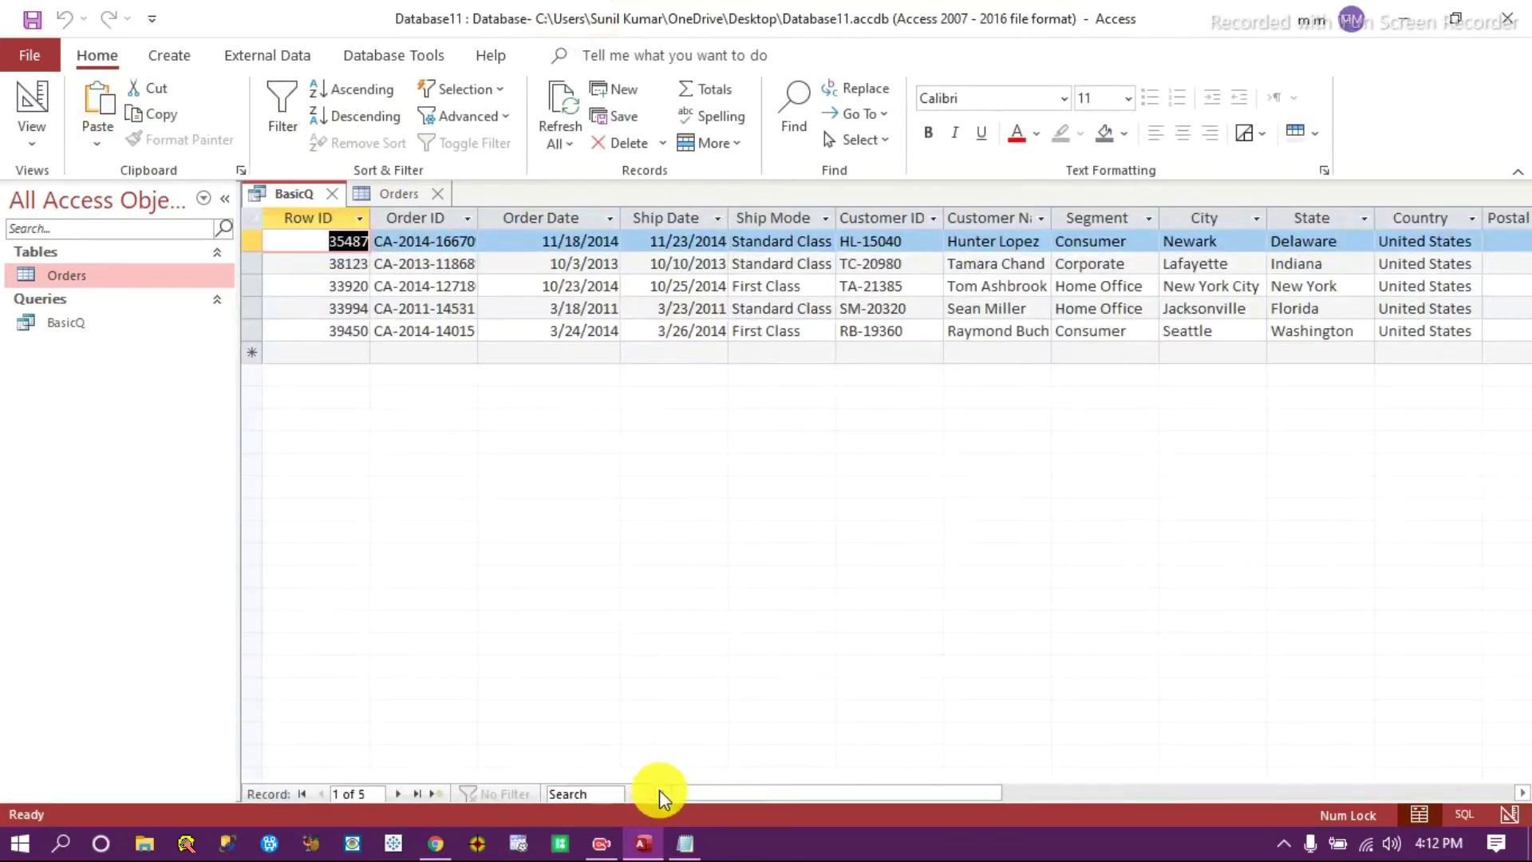
drag(739, 794, 1065, 796)
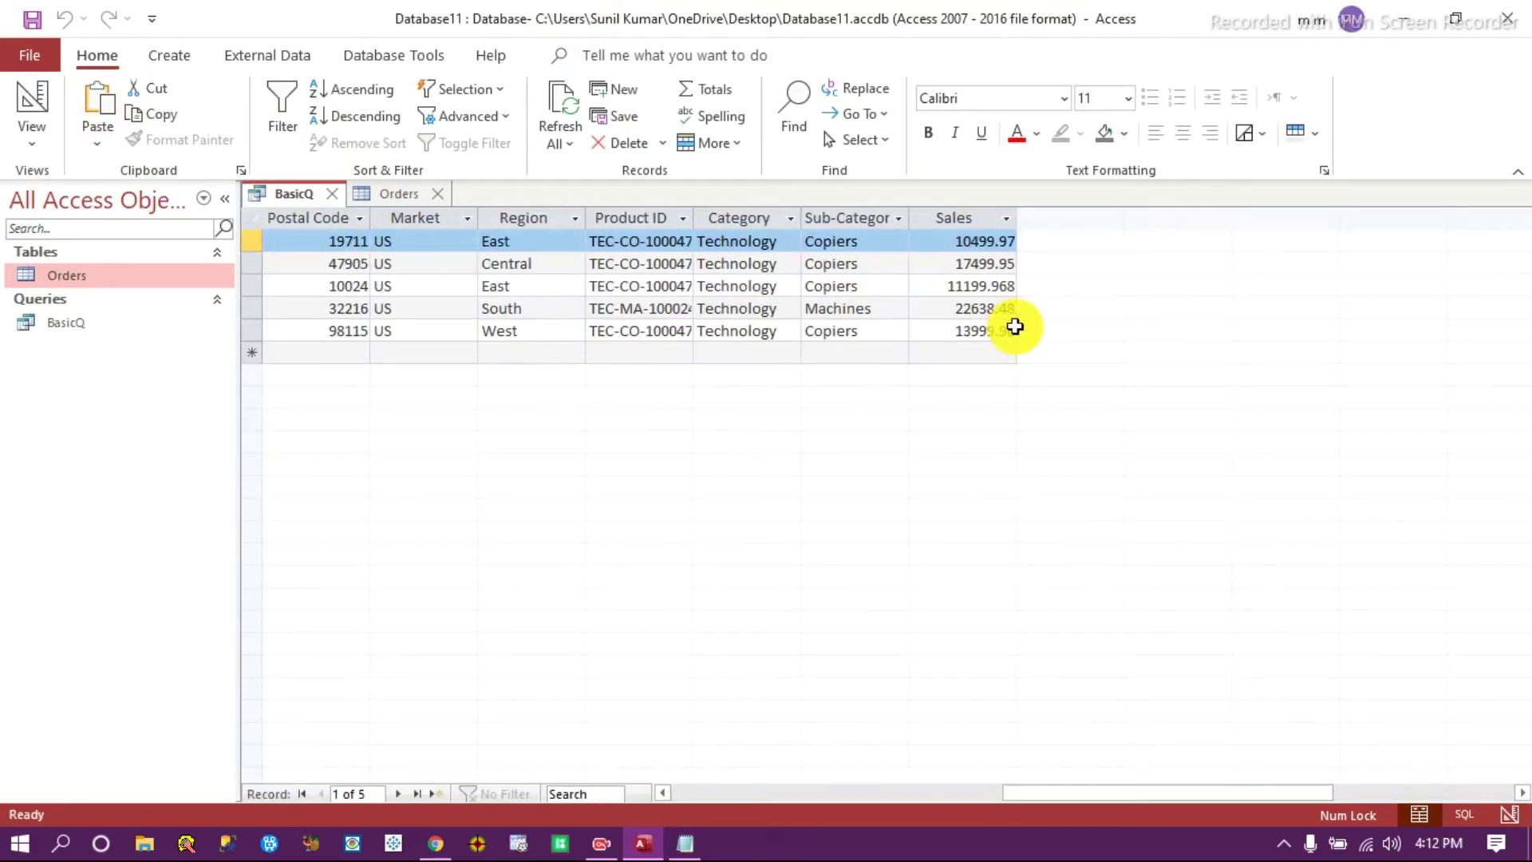
Replace the Sales criterion in Design view with > 8000 and < 10000, and run BasicQ to check its Sales values.
click(1509, 814)
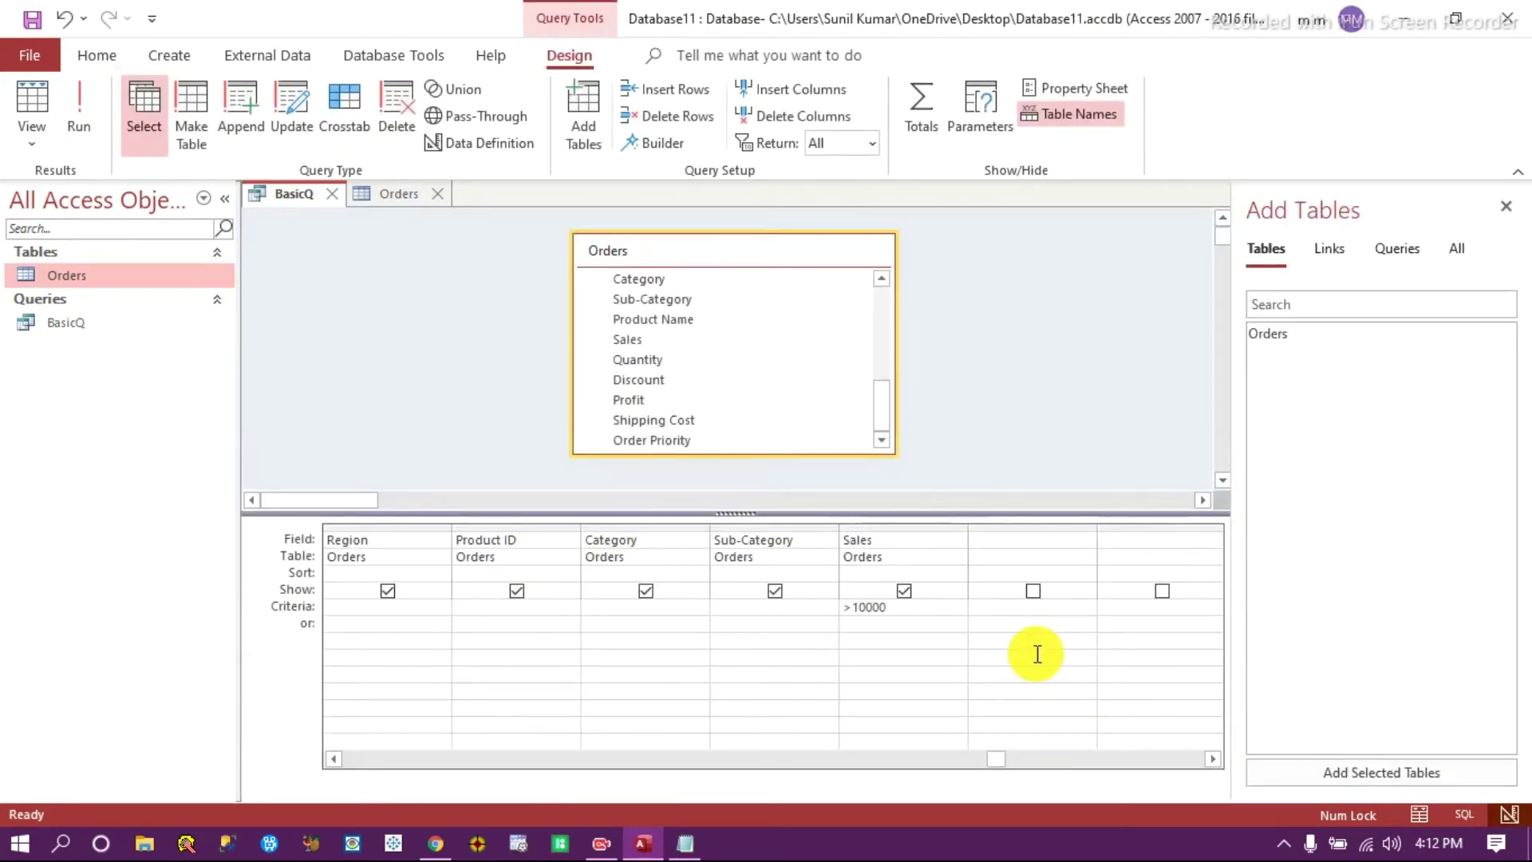
drag(843, 607, 887, 607)
key(BackSpace)
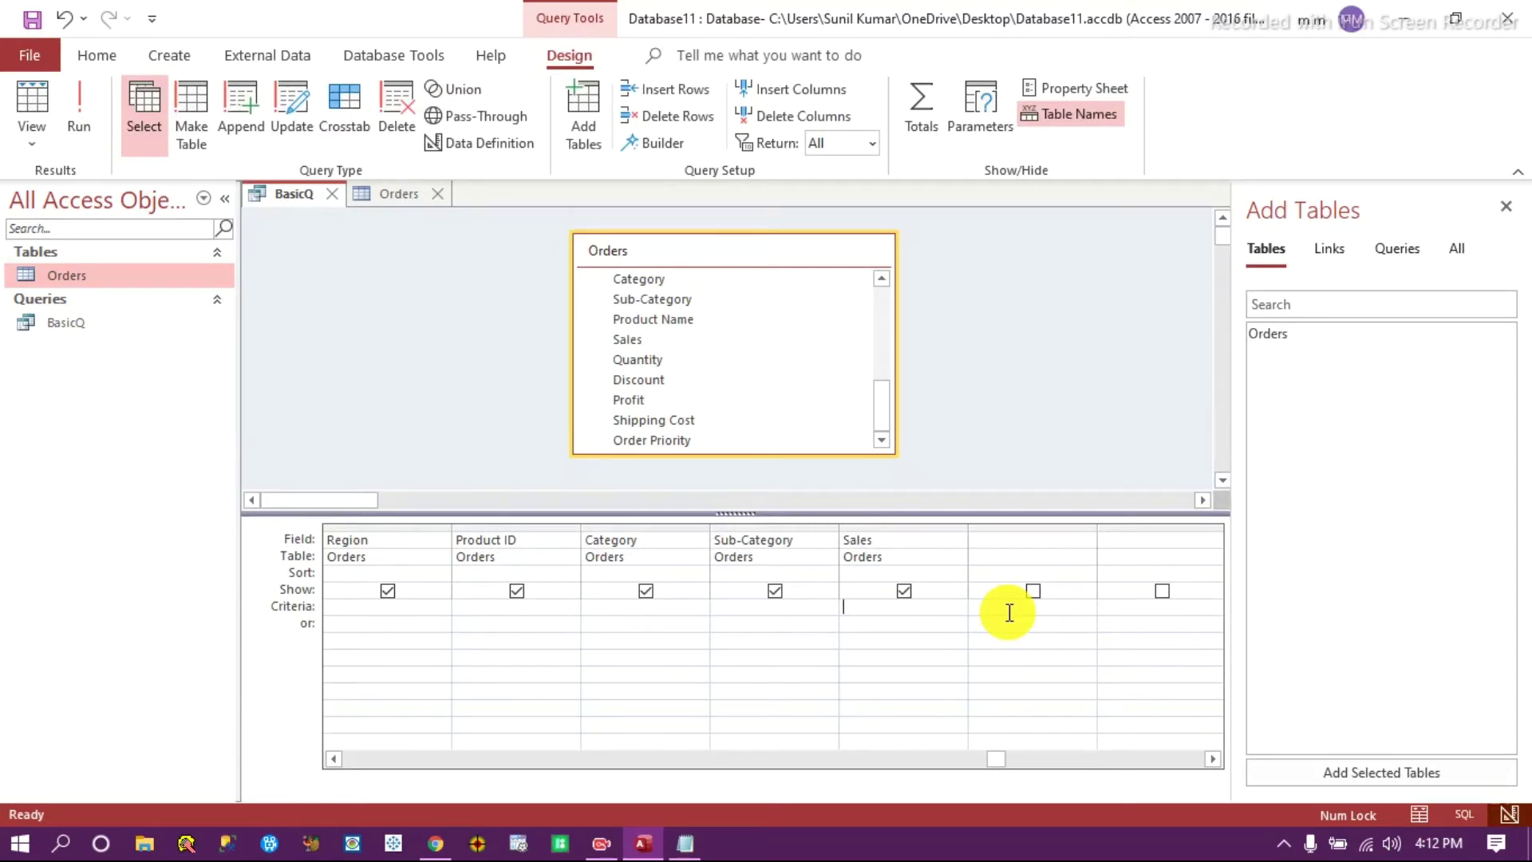
text(> 8000 and < 10000)
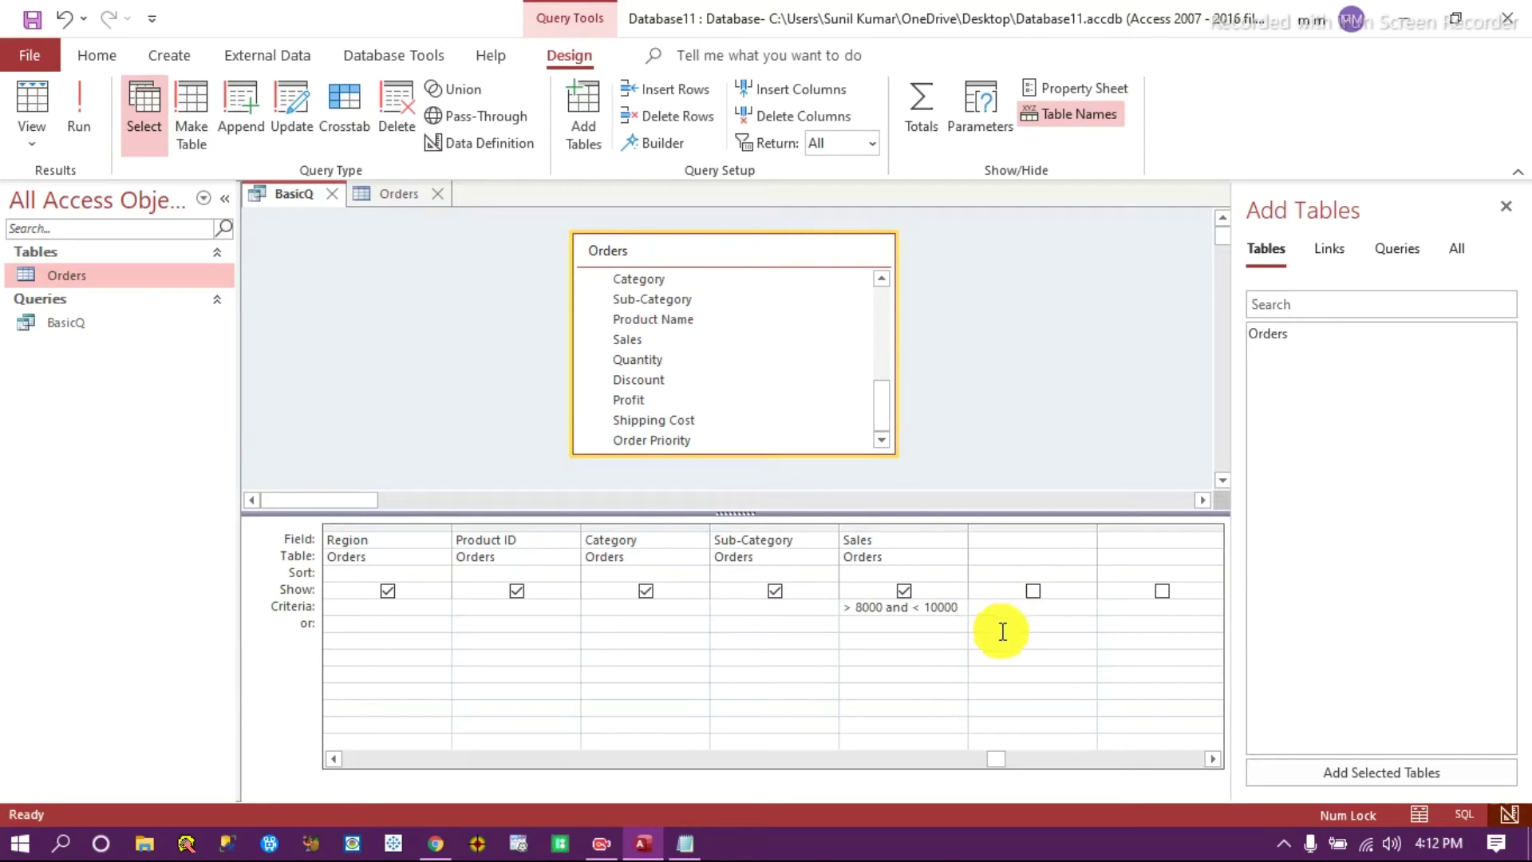
click(95, 97)
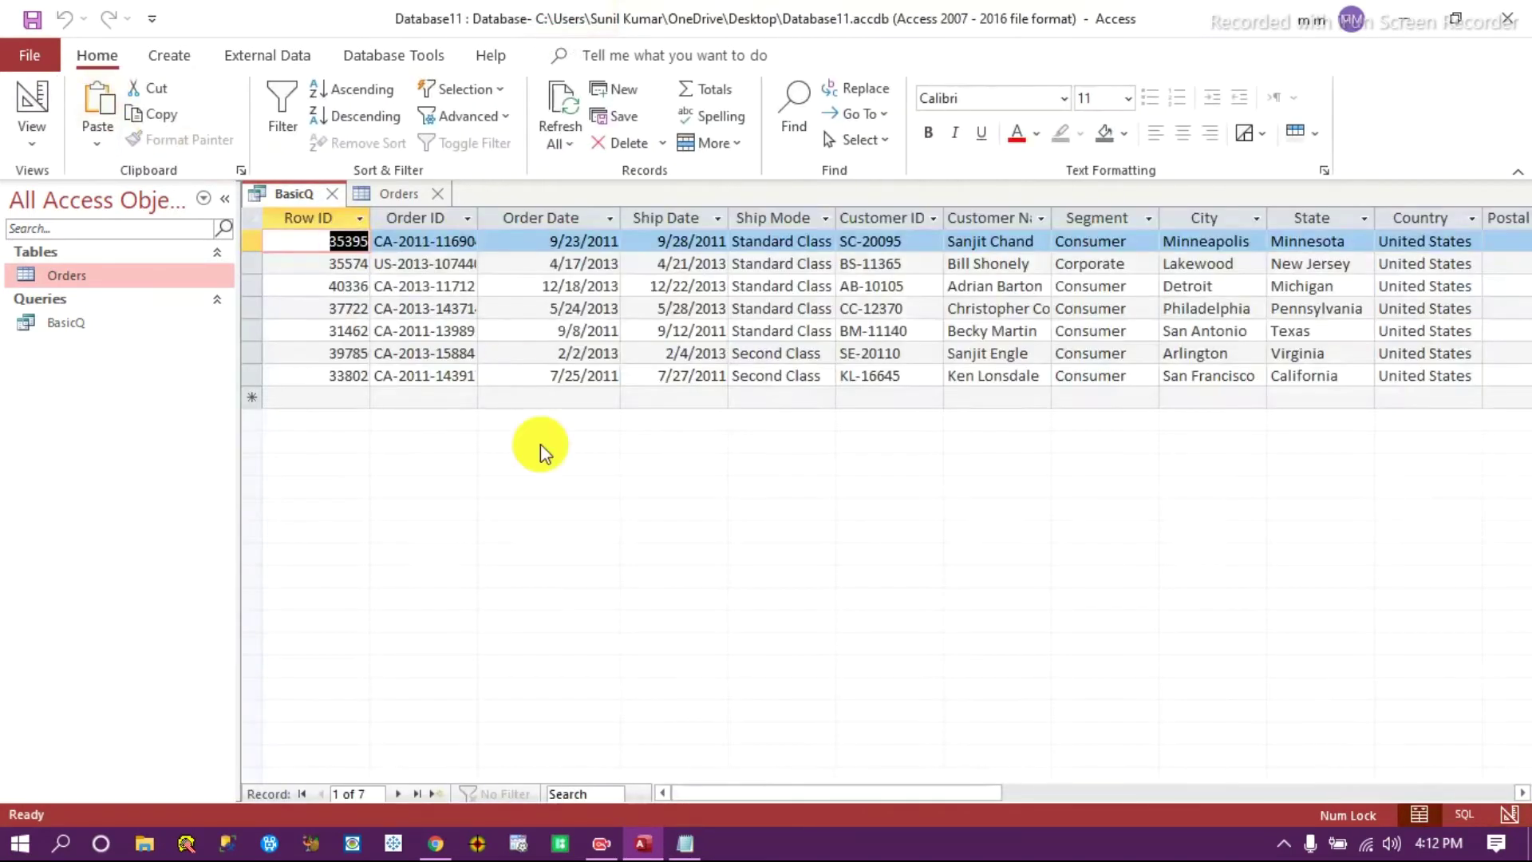
drag(711, 793, 1007, 792)
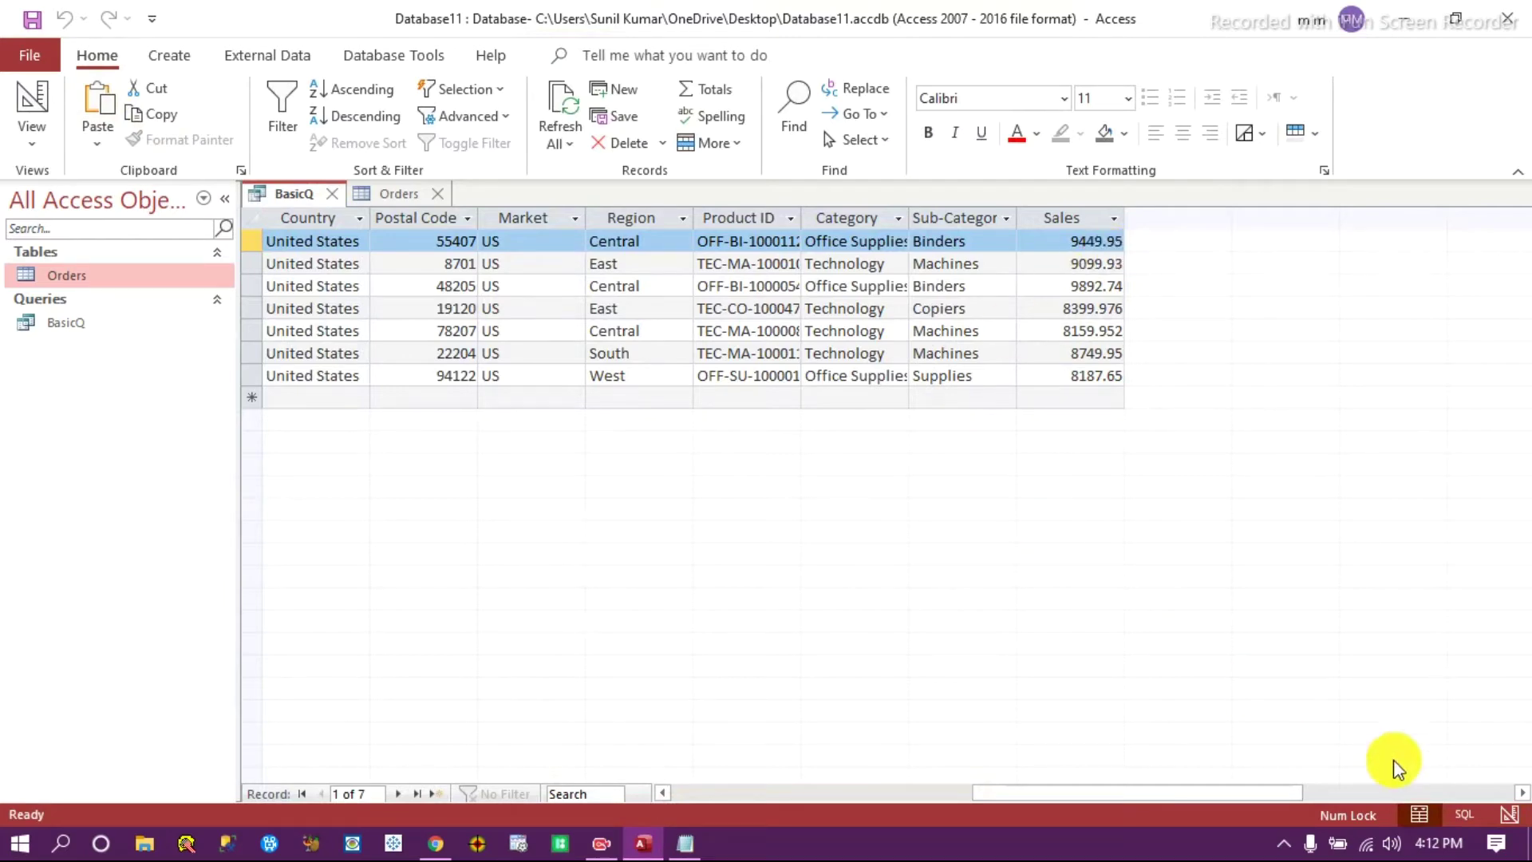
Replace the Sales criterion in Design view with Between 10000 and 15000, and run BasicQ to check the results.
click(1514, 820)
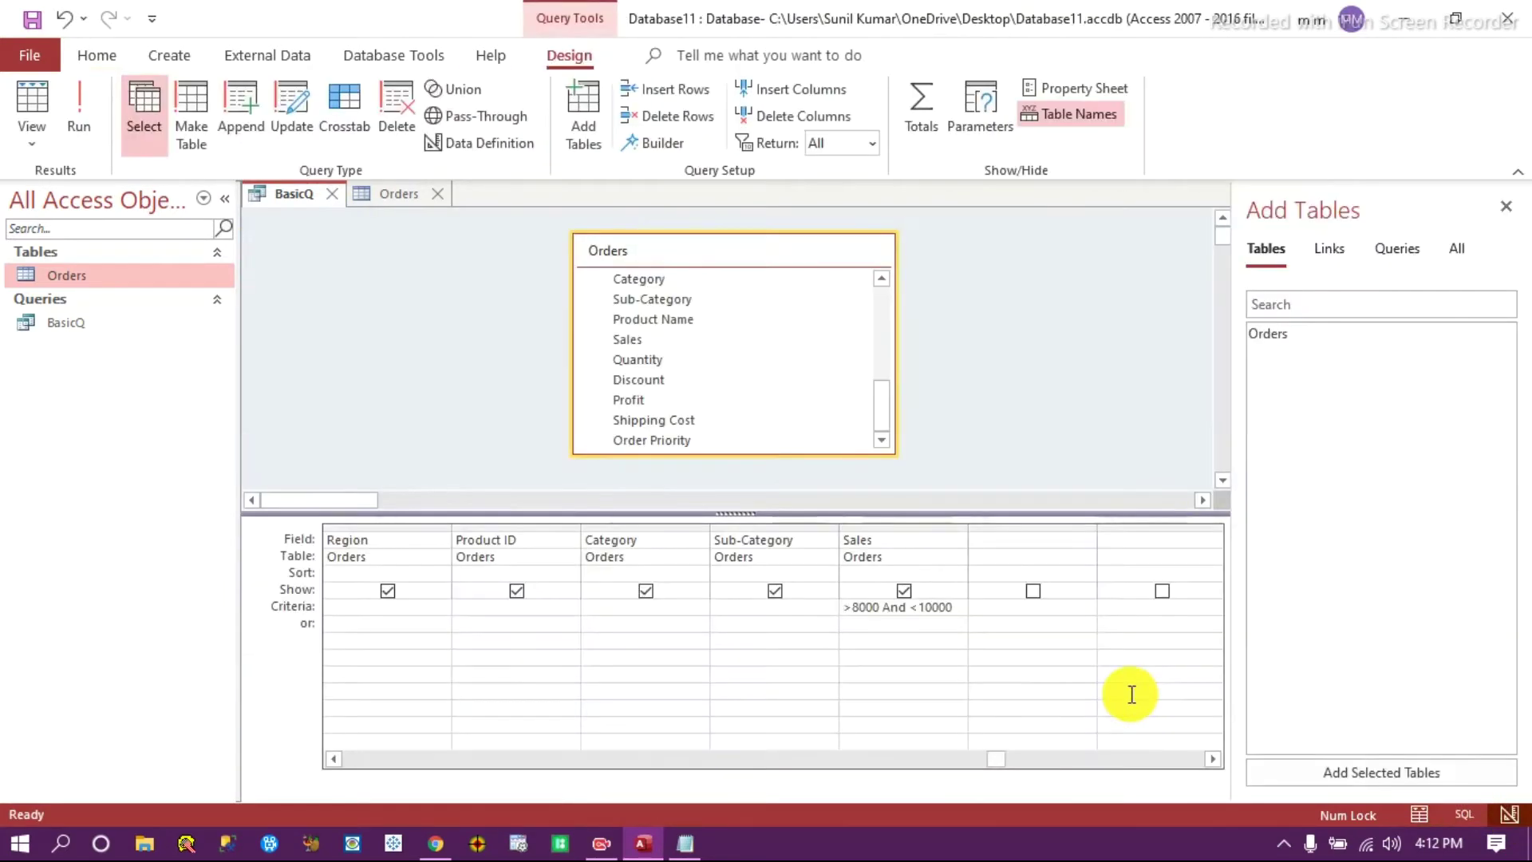
drag(958, 606, 781, 606)
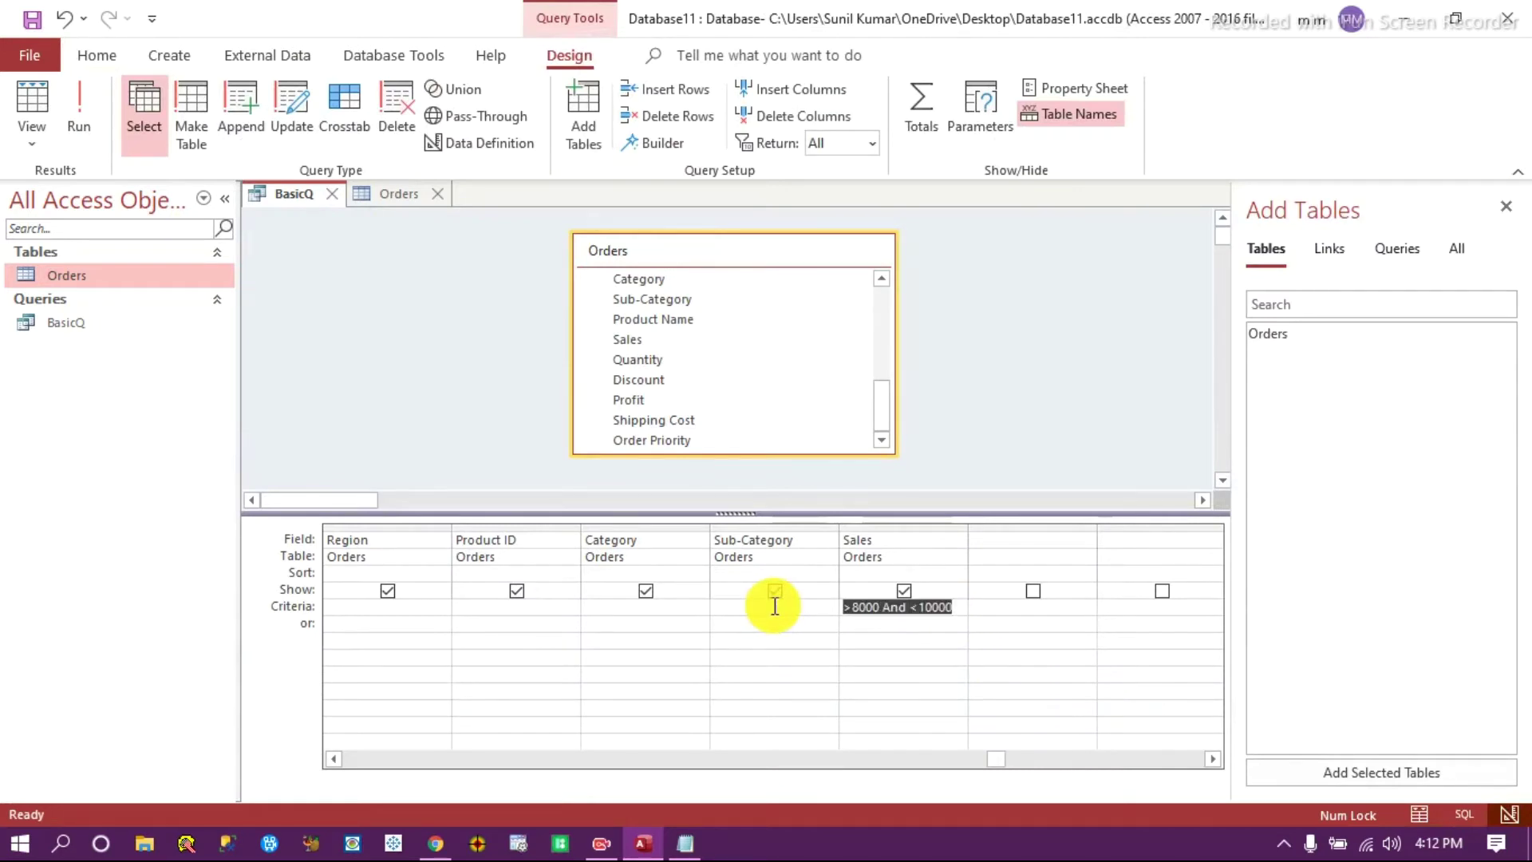
text(Between )
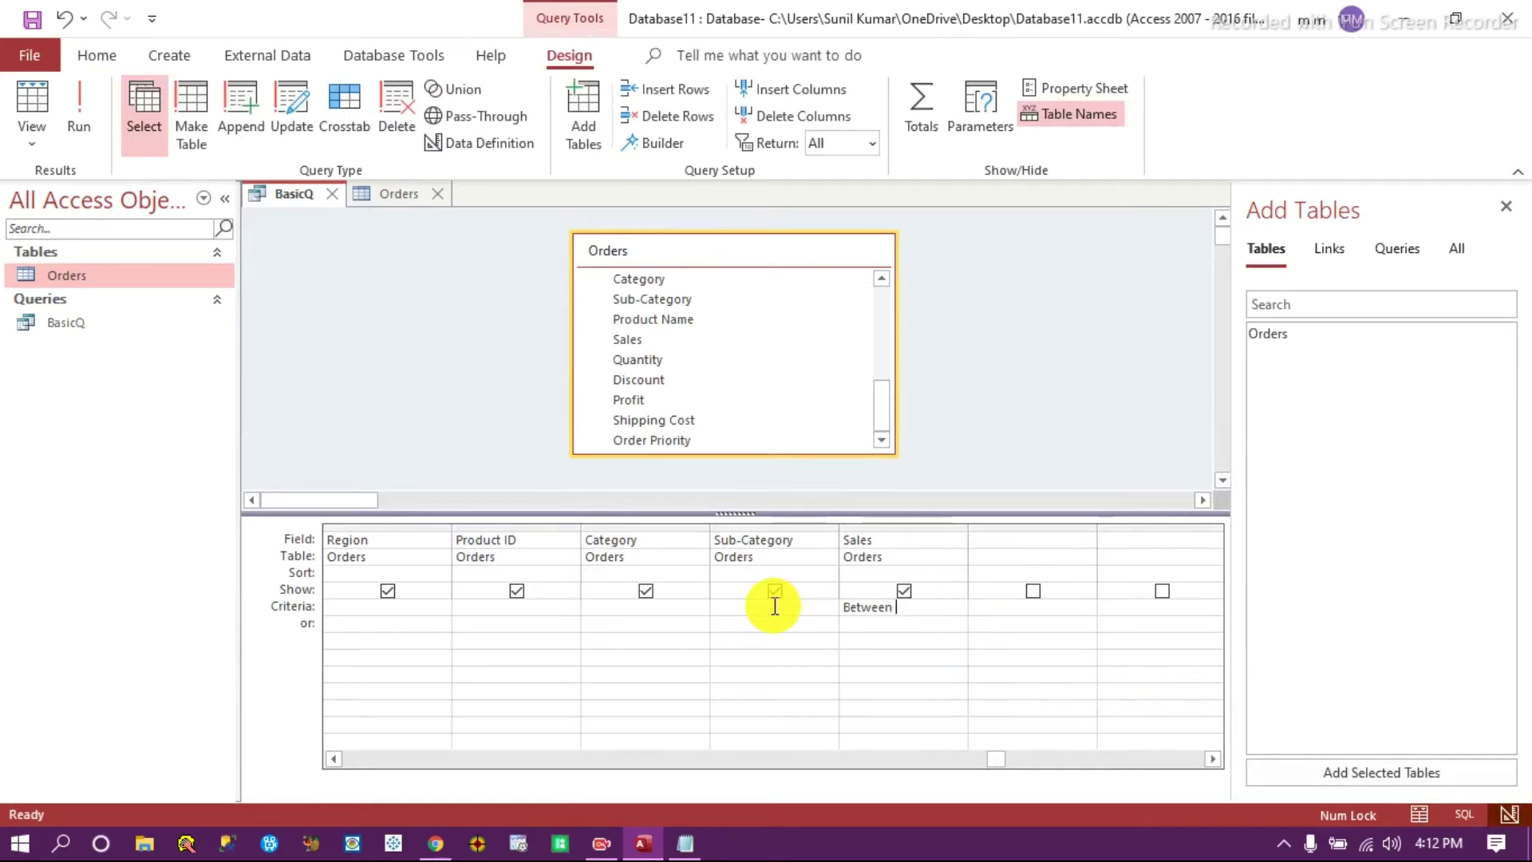
text(10000 and 150000)
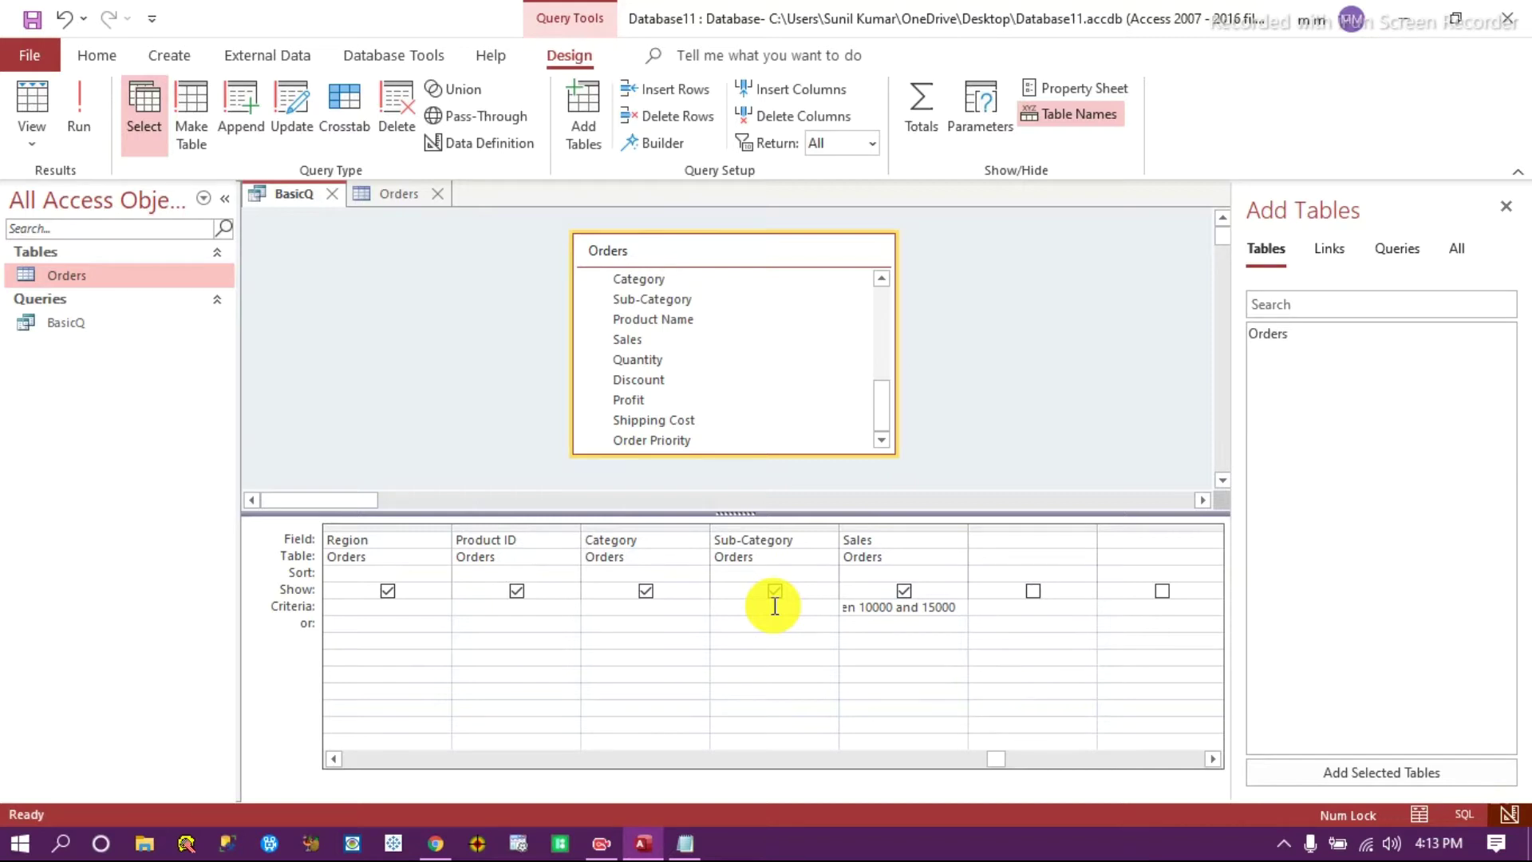
click(78, 112)
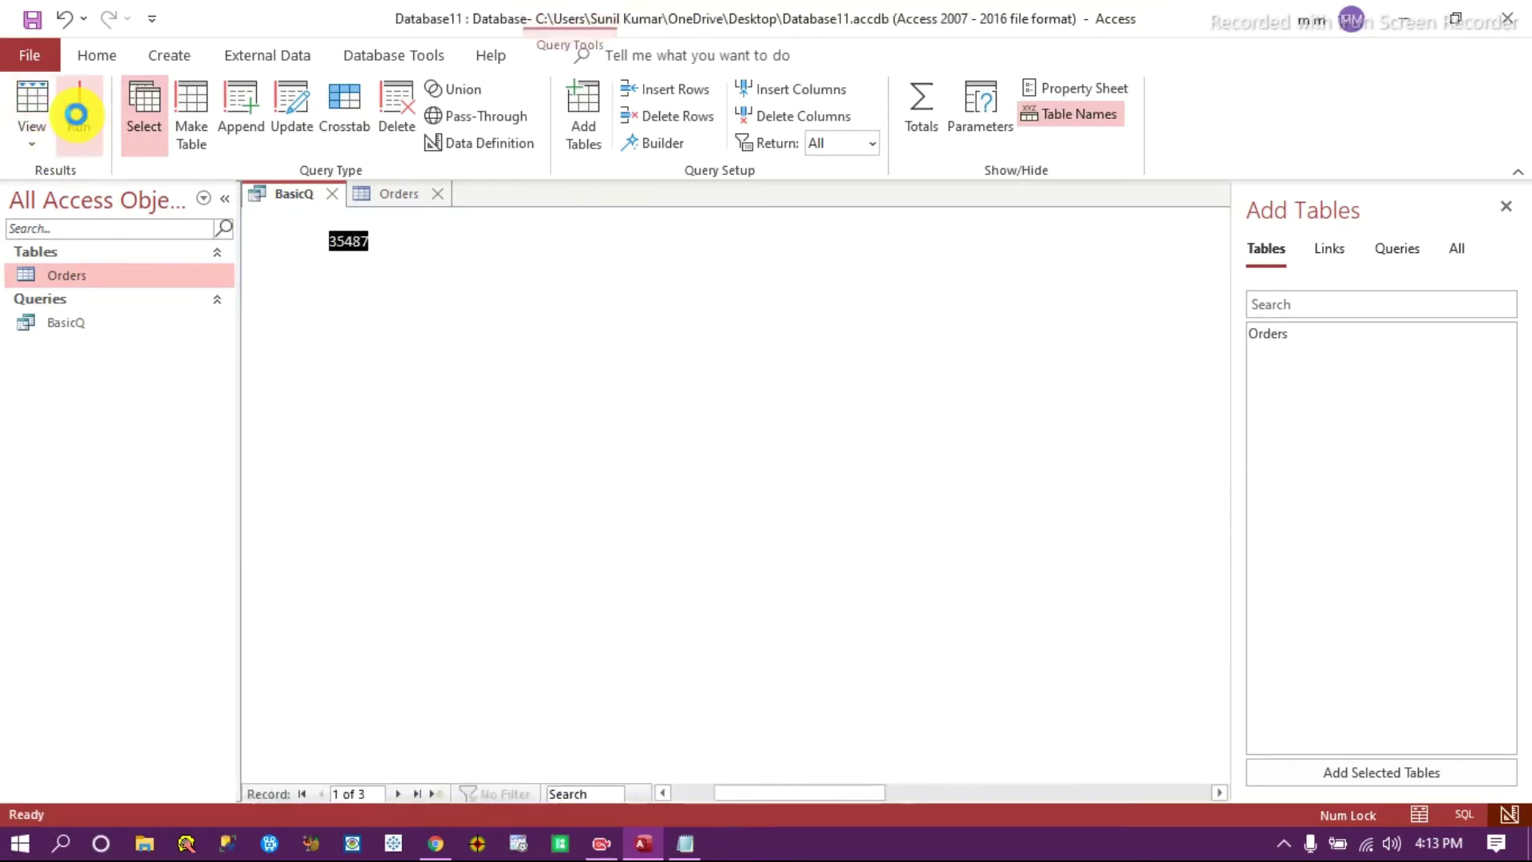
drag(724, 792, 1001, 775)
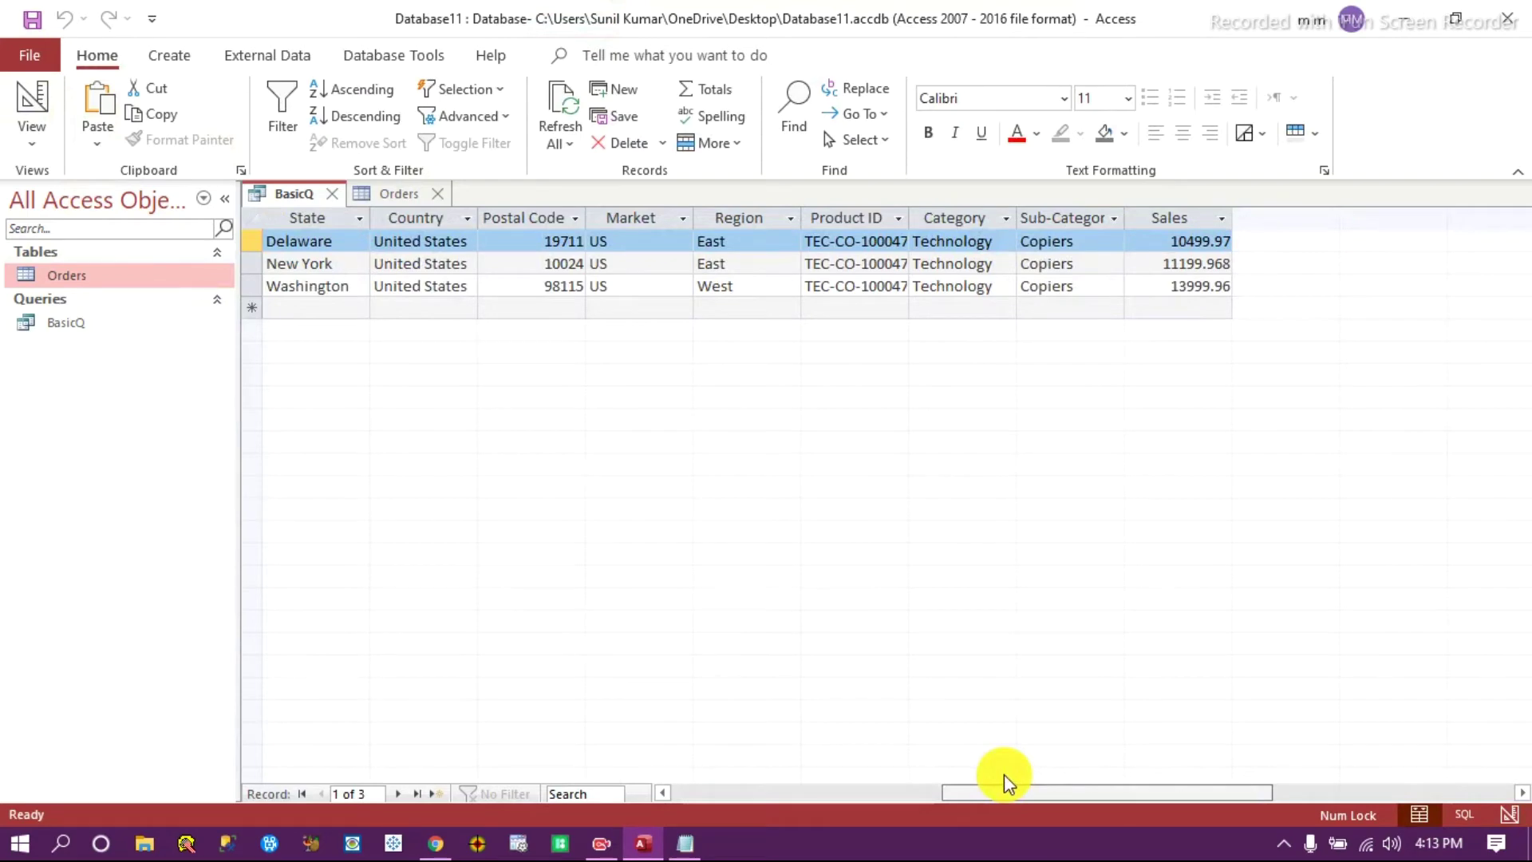
drag(1004, 775, 588, 783)
Go back to Design view and delete the Sales criterion from BasicQ.
click(1511, 816)
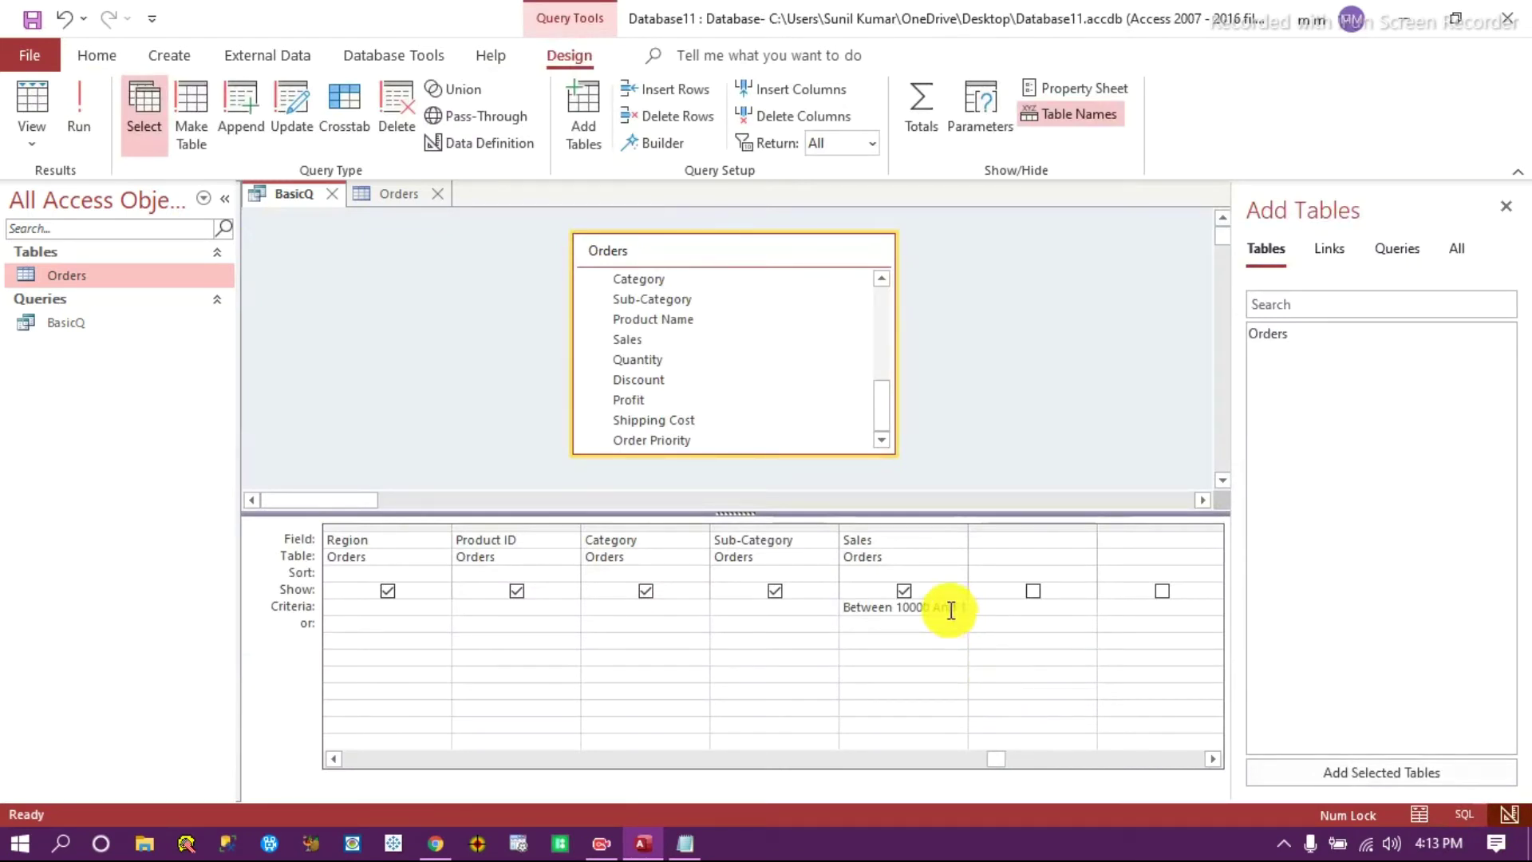
drag(878, 608, 1169, 594)
key(BackSpace)
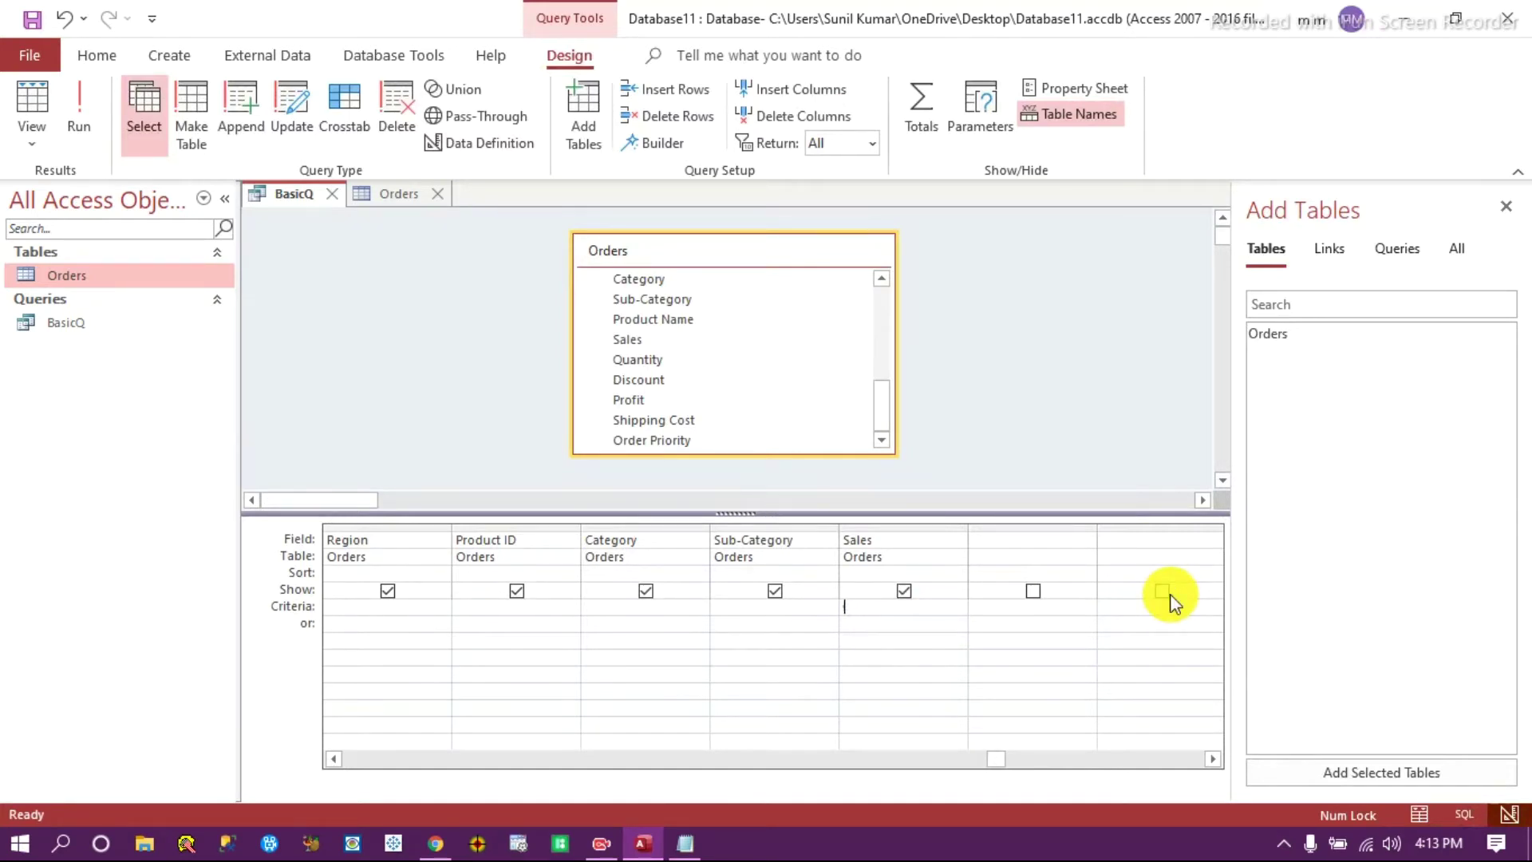
click(756, 605)
View the Order Date and Ship Date columns in the Orders table and locate those fields in BasicQ's design grid.
click(406, 195)
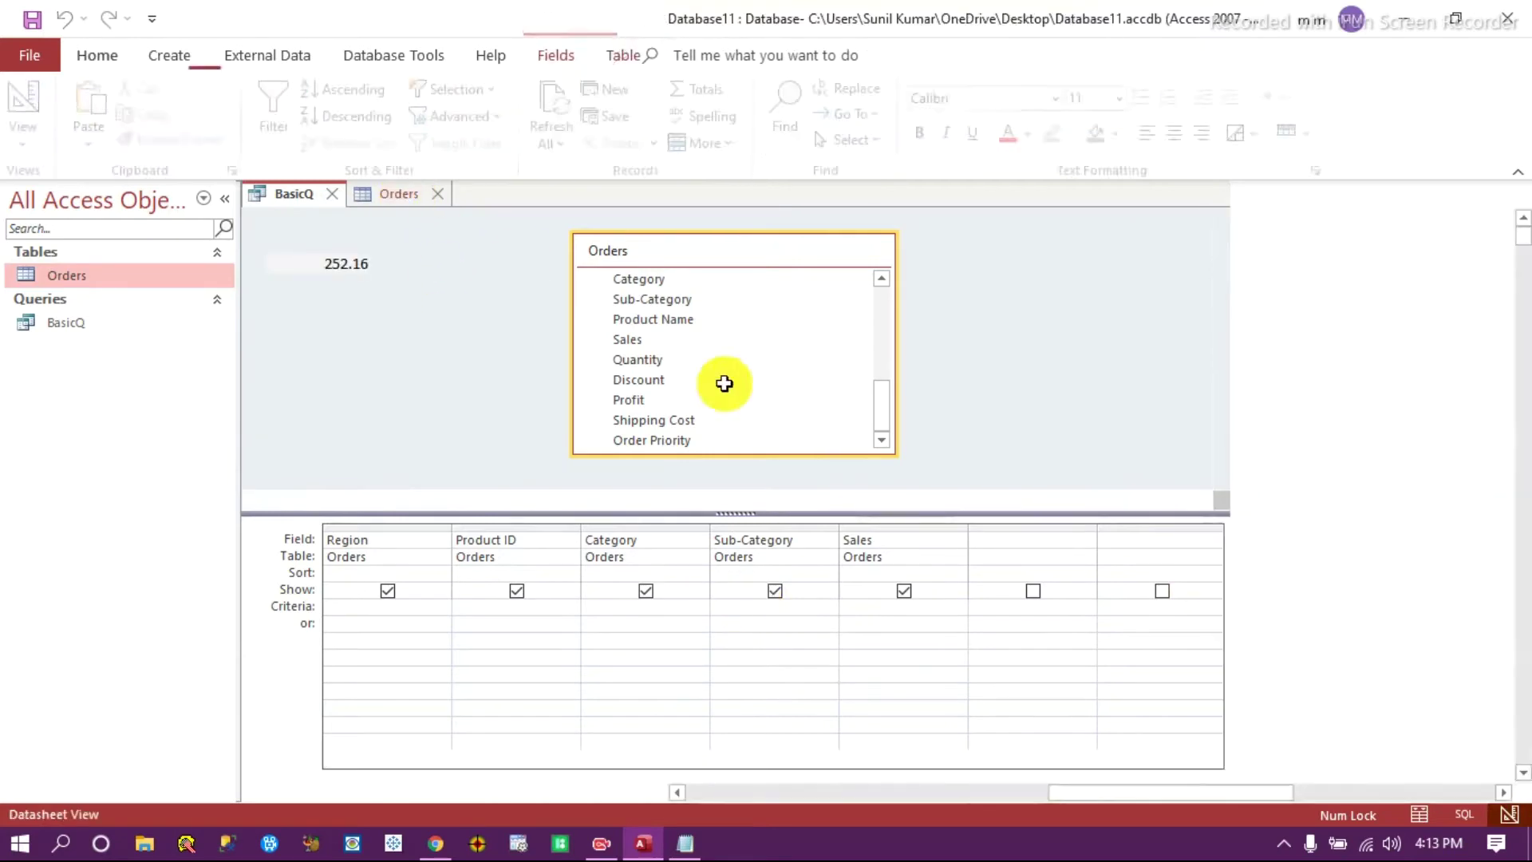
drag(1186, 797, 489, 793)
click(533, 224)
click(649, 355)
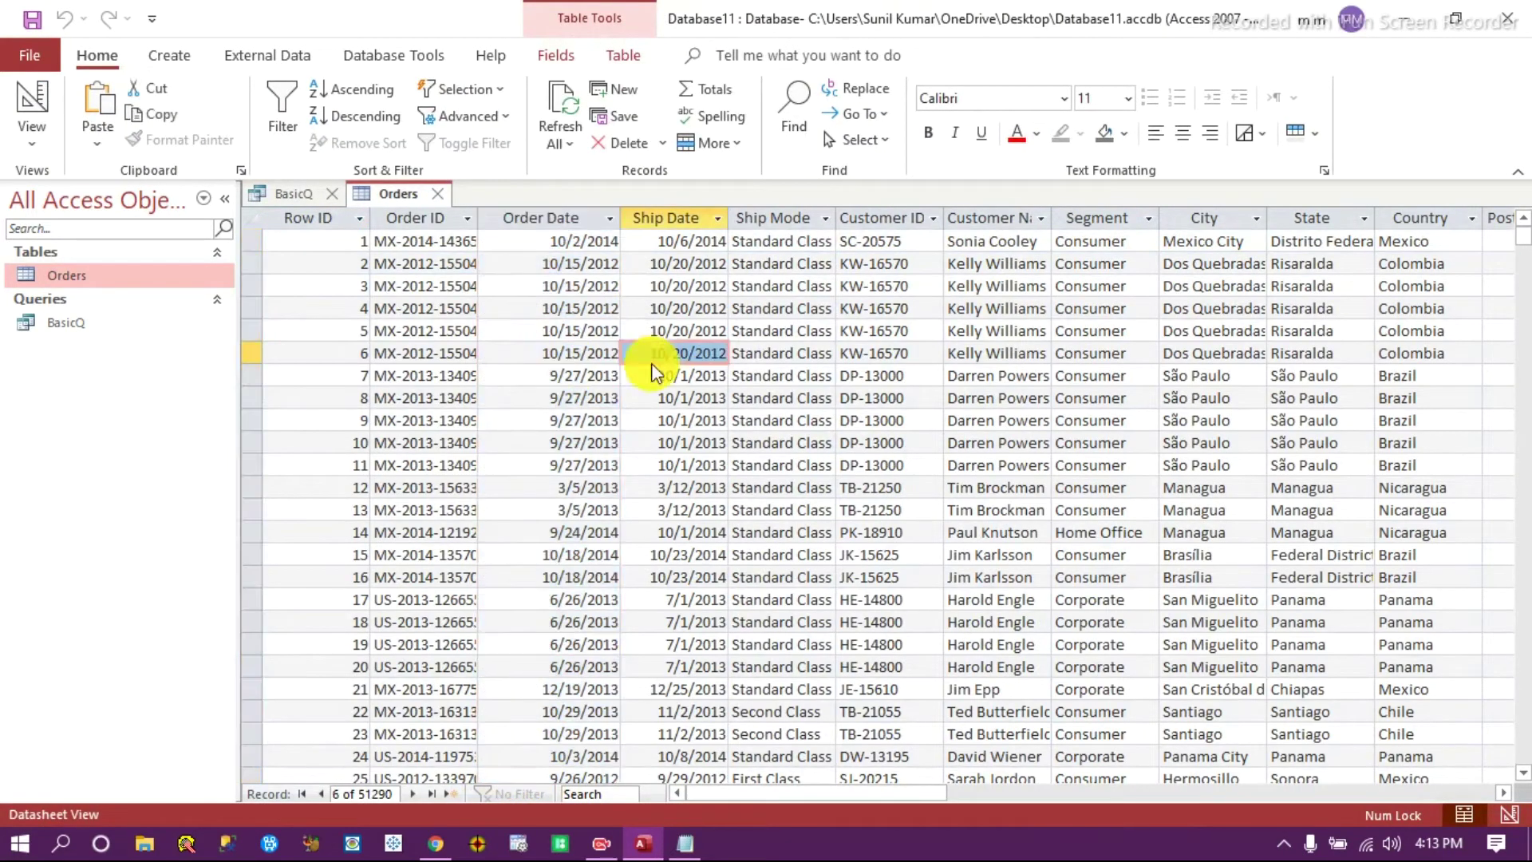
click(297, 200)
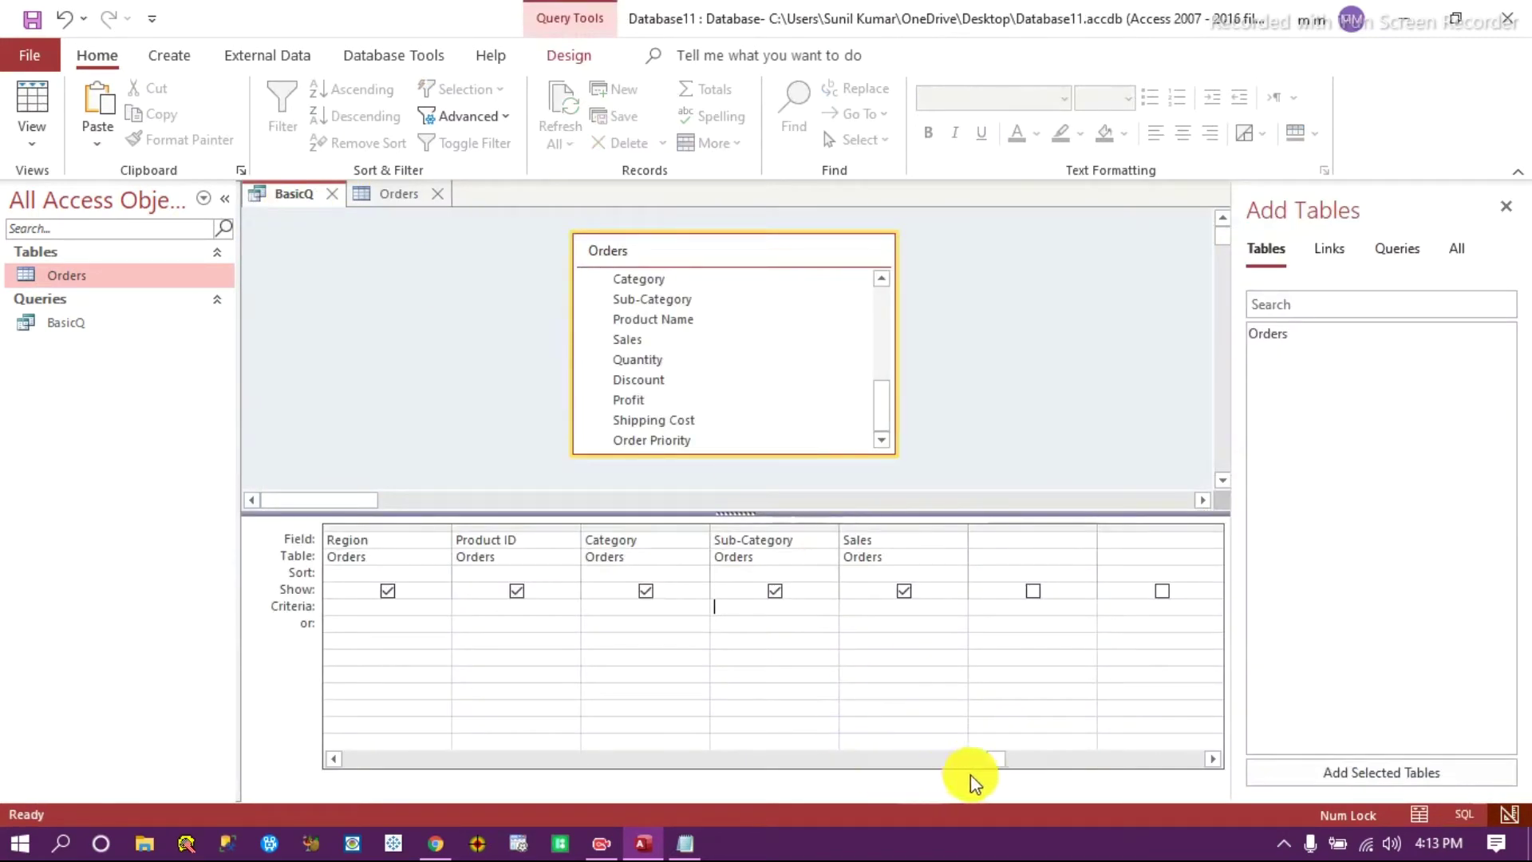
drag(995, 763, 339, 765)
click(395, 194)
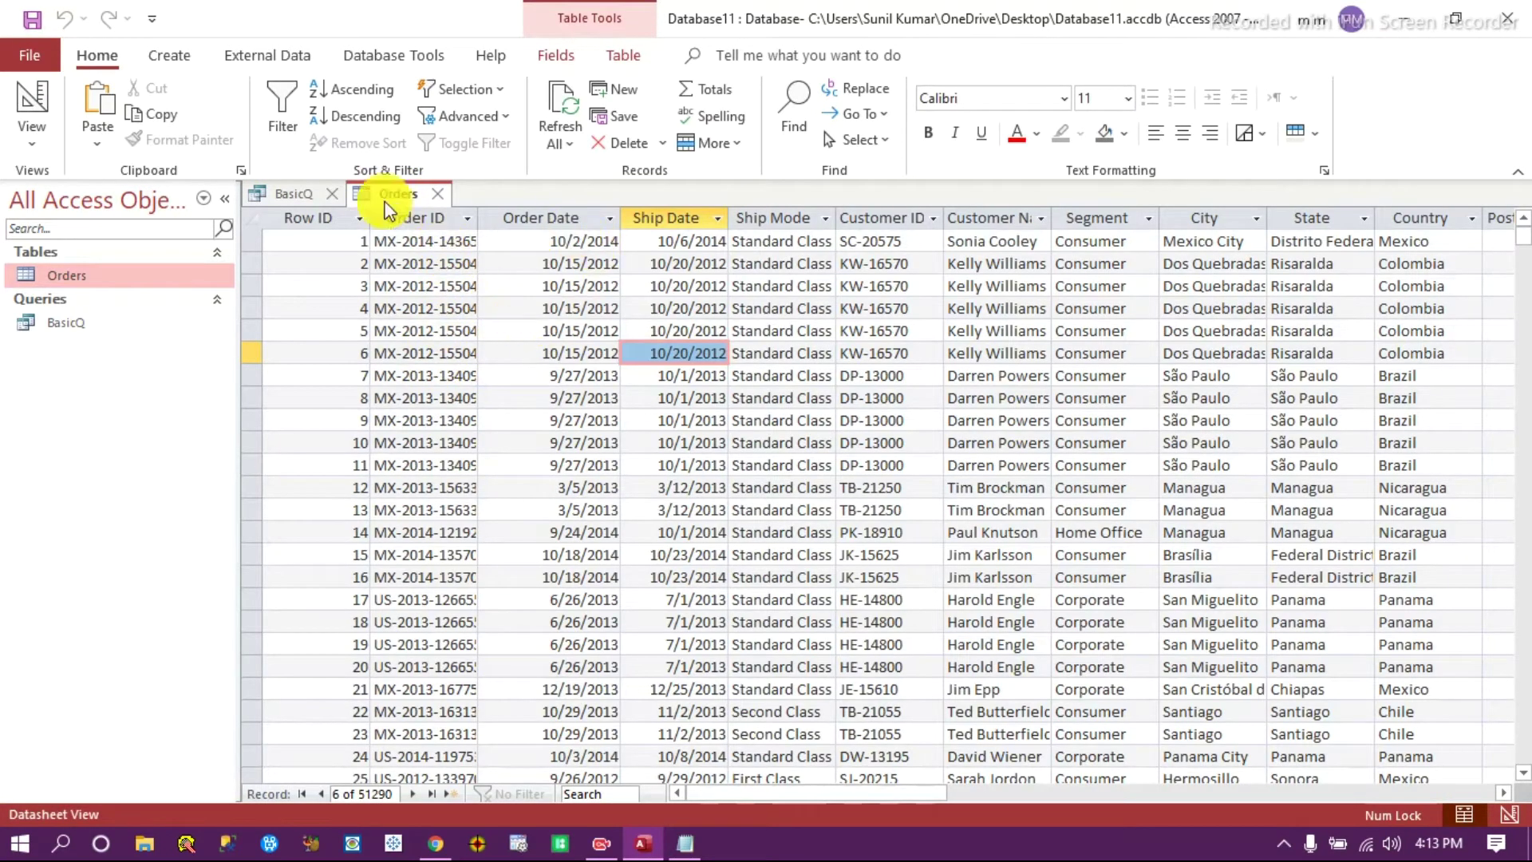
click(295, 194)
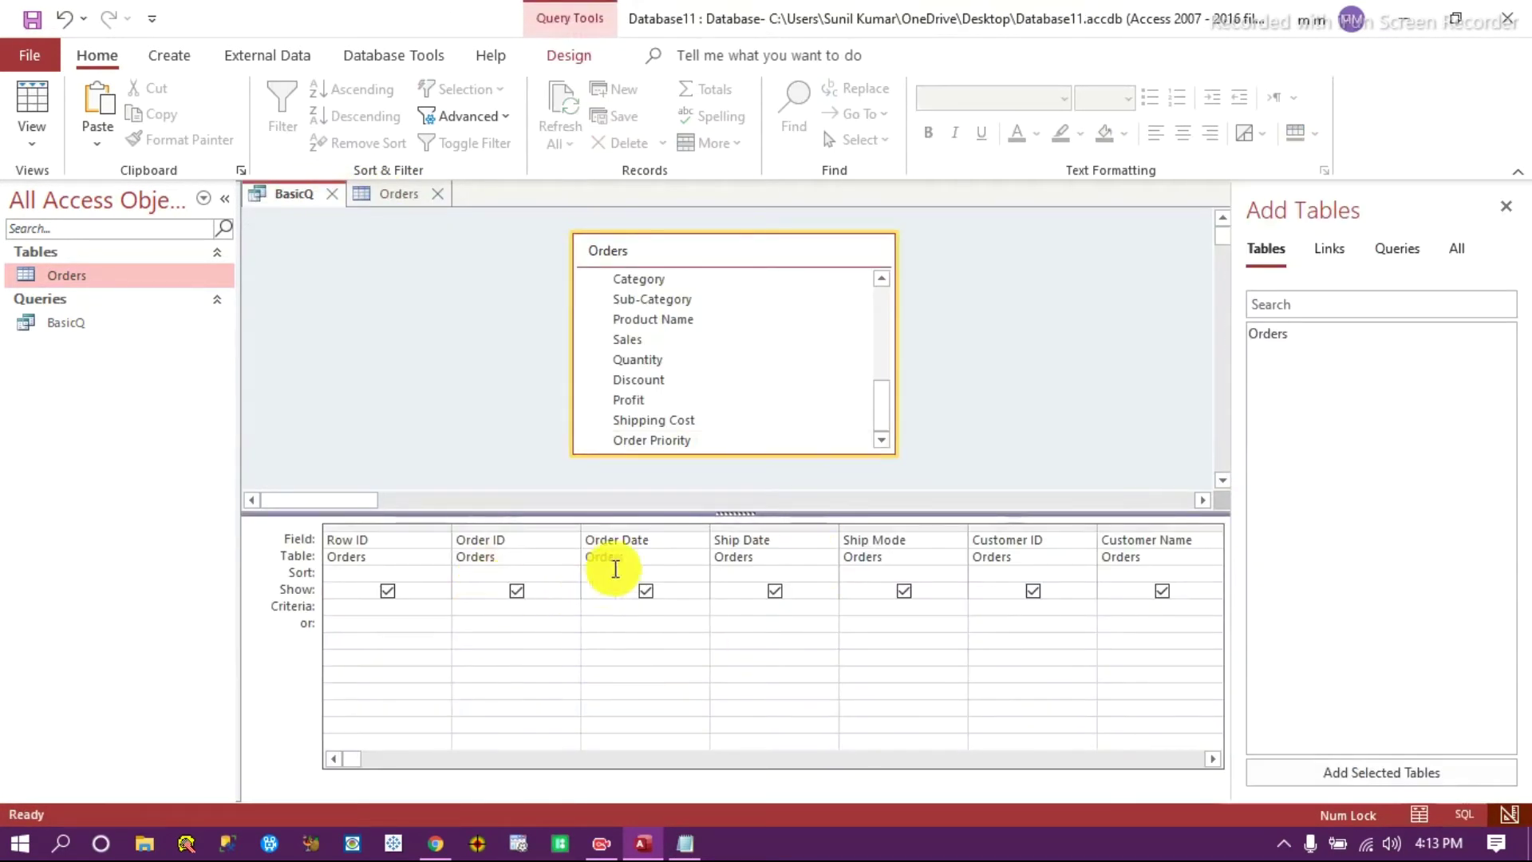
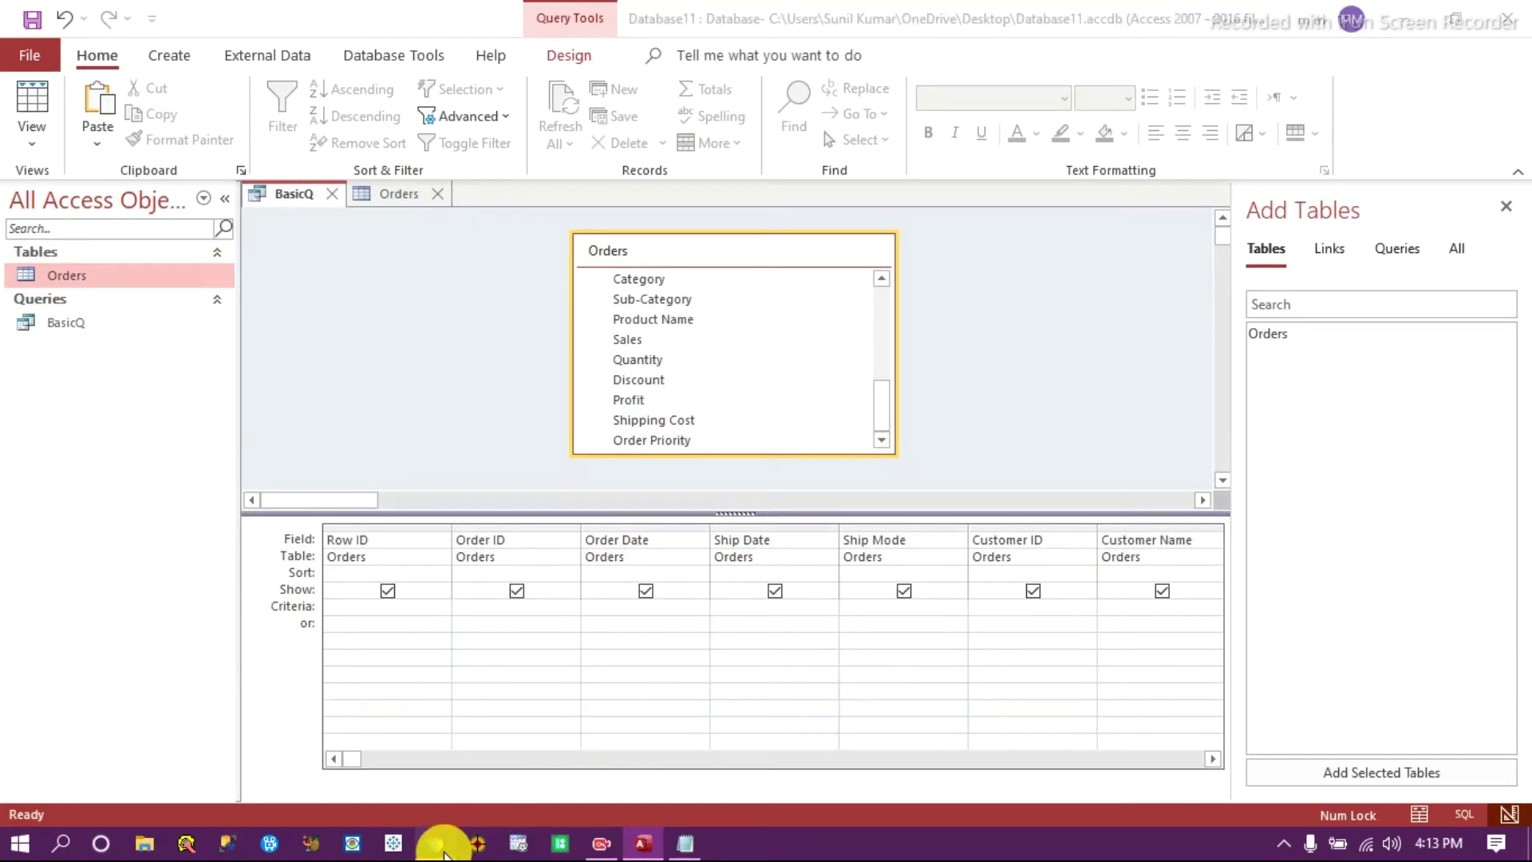
Switch to Chrome and read the wildcard characters table covering *, ?, [ ], !, - and # on the Microsoft Support page.
click(437, 846)
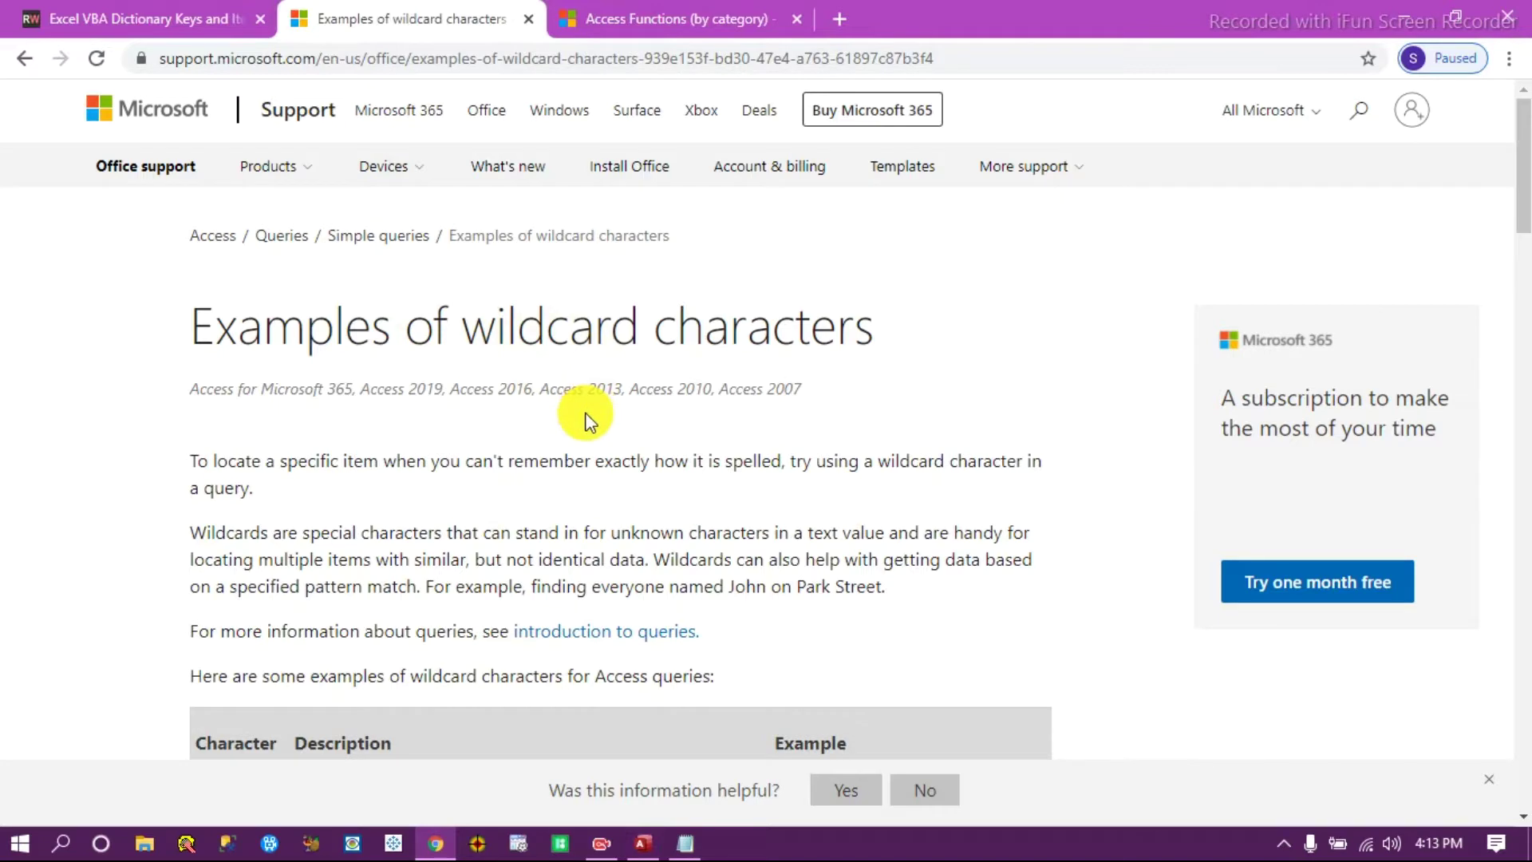
click(960, 58)
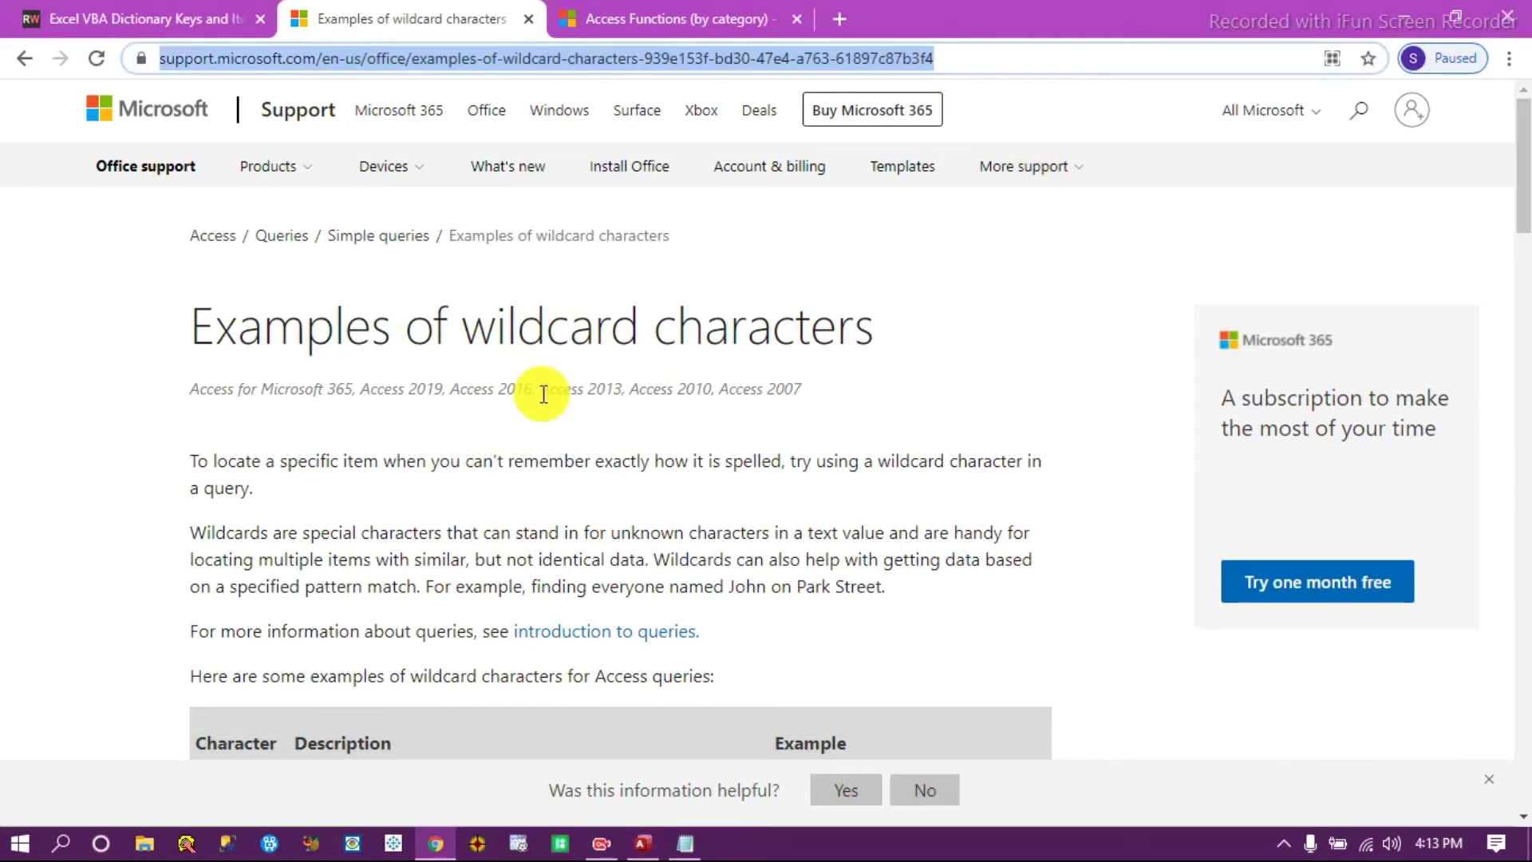
scroll(610, 428, down, 8)
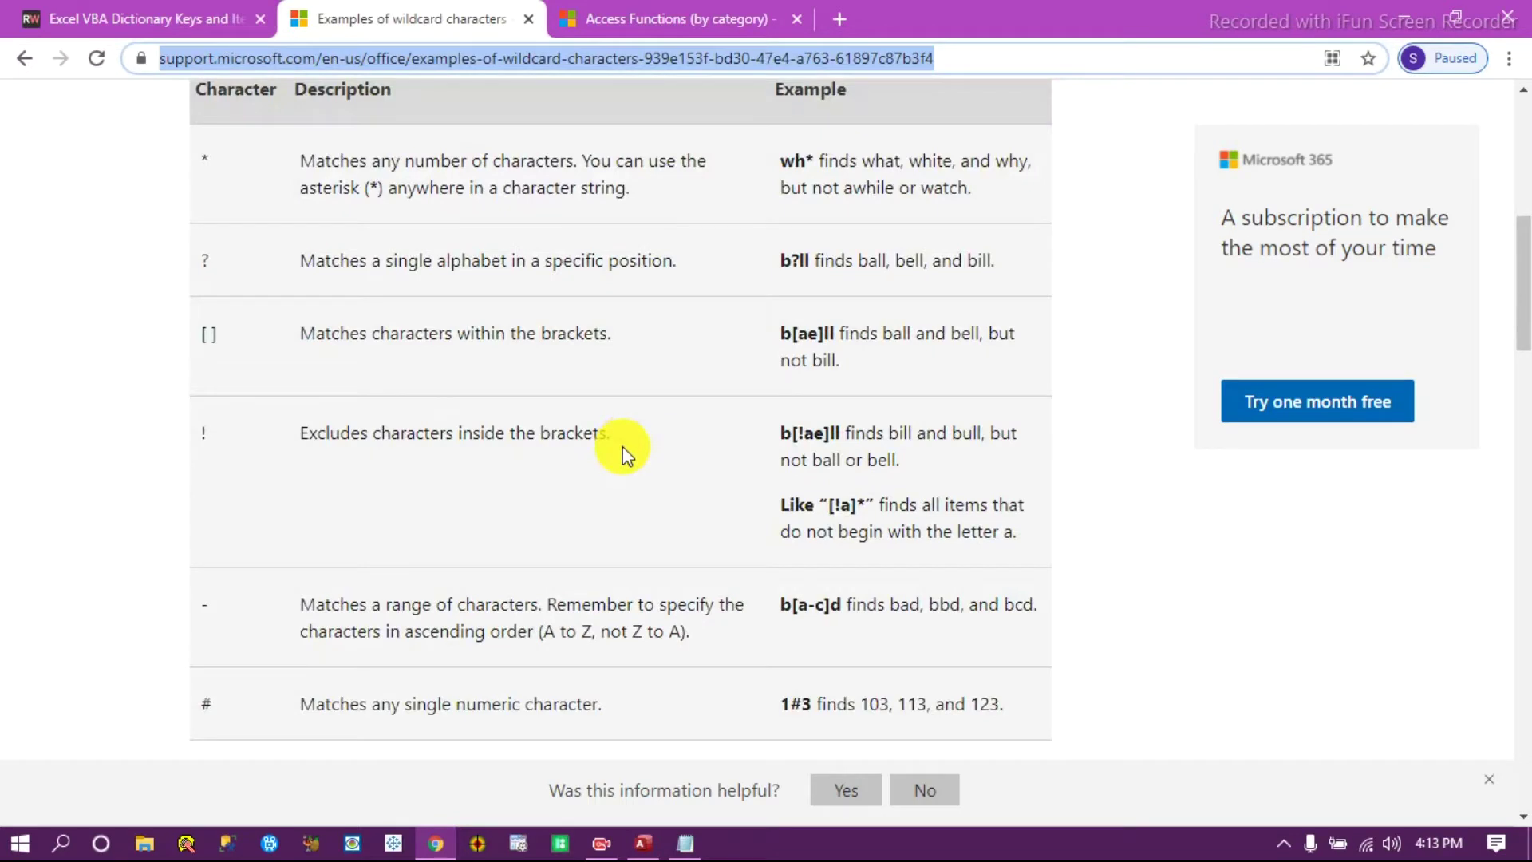
double_click(206, 261)
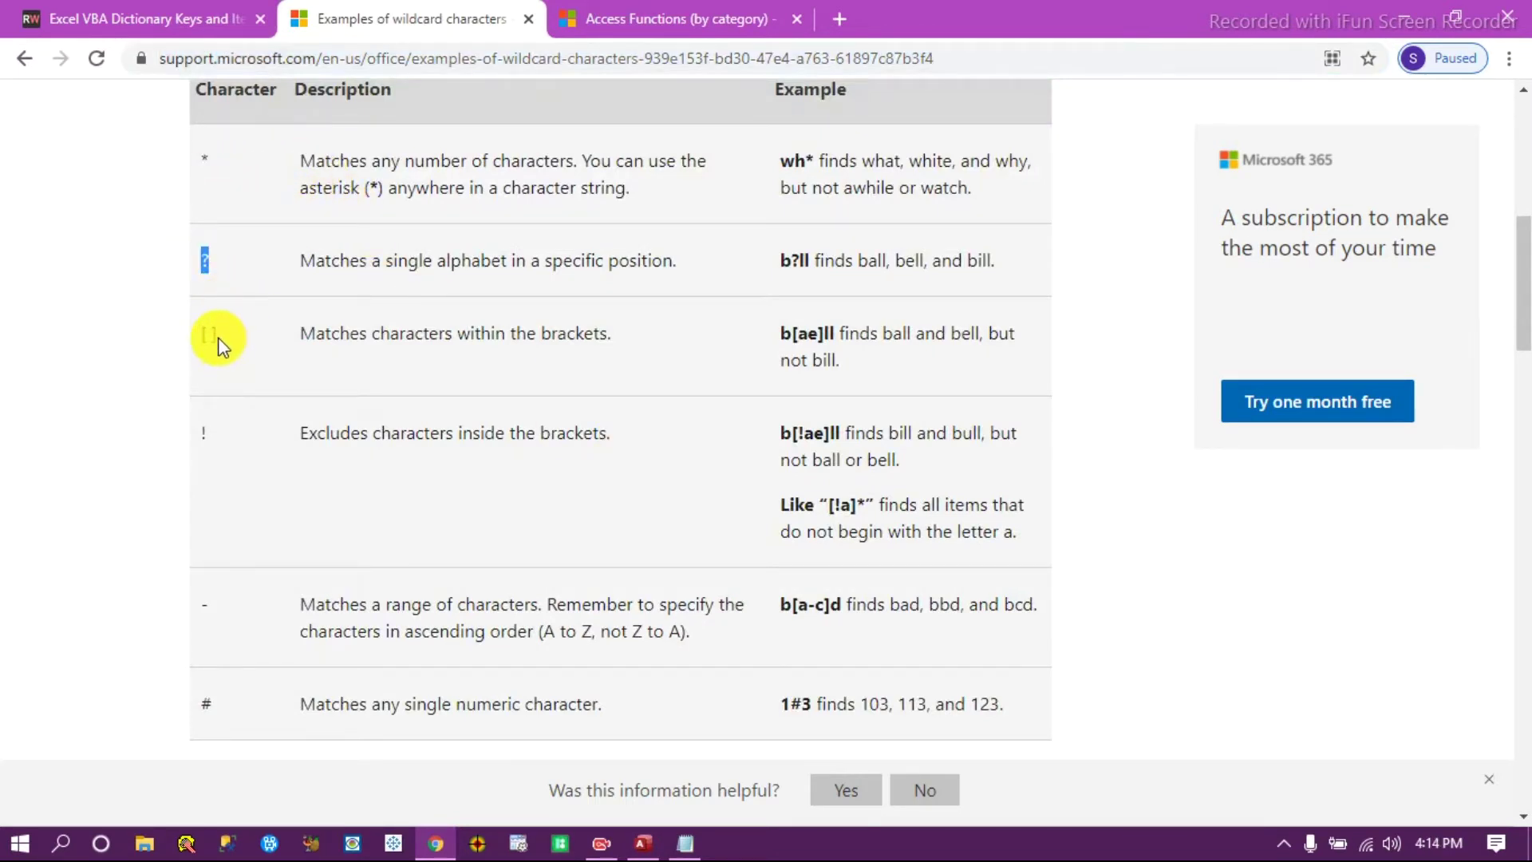
double_click(806, 334)
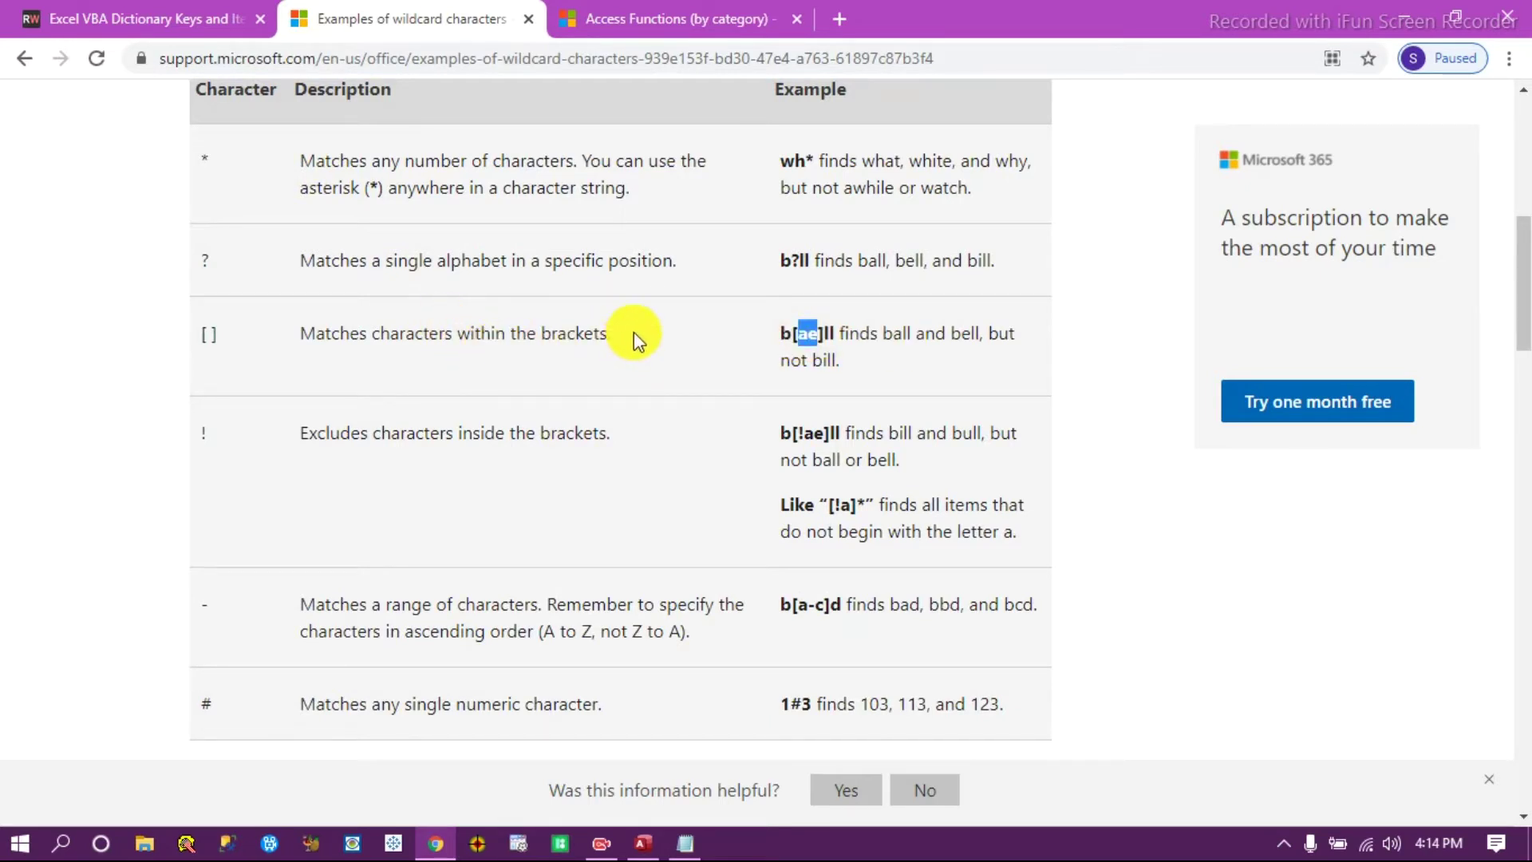
drag(608, 430, 303, 440)
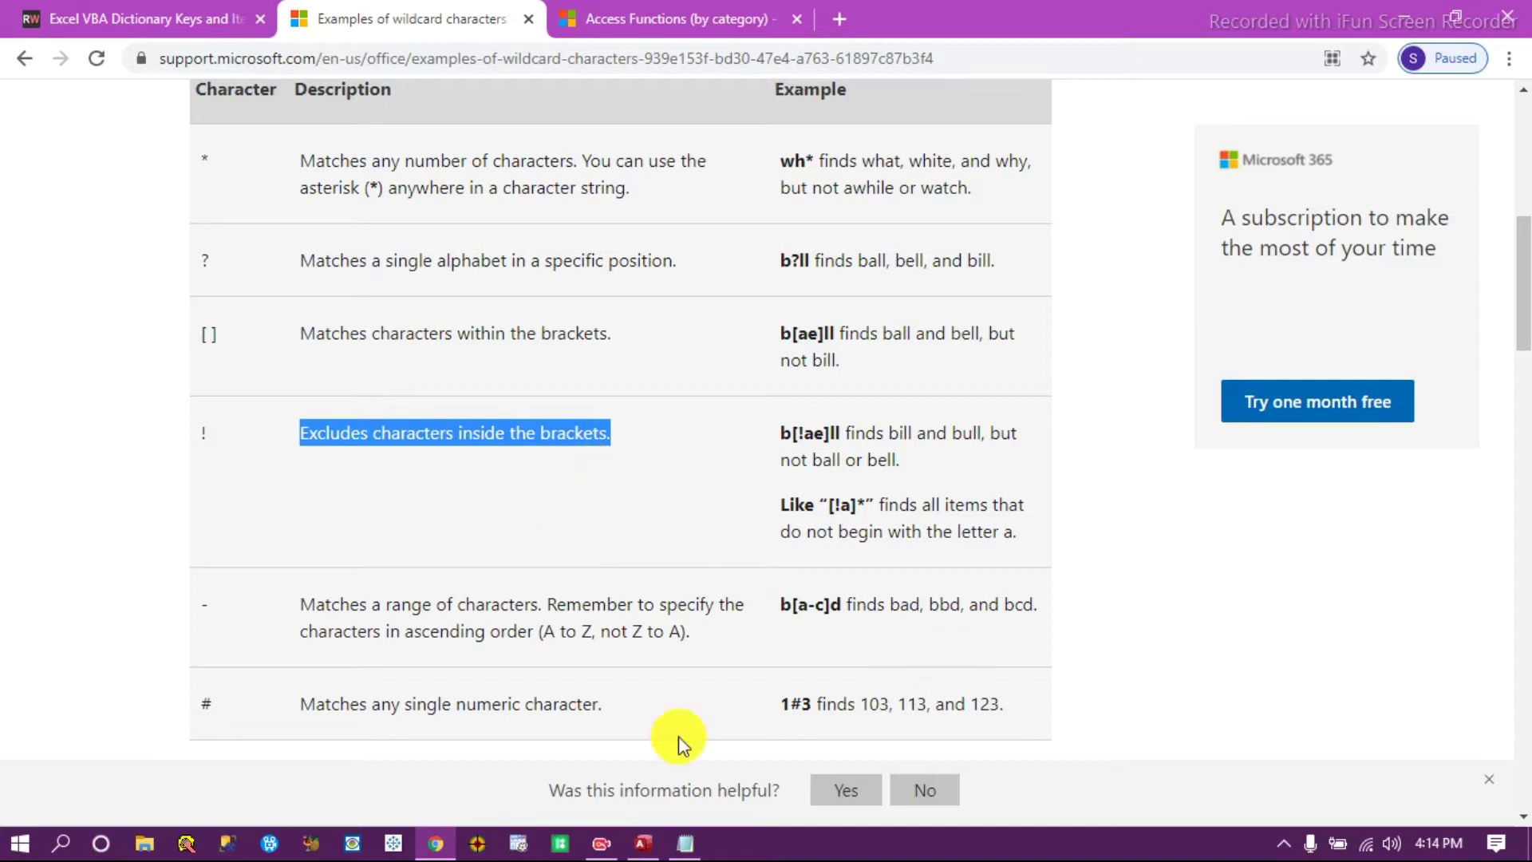
drag(691, 631, 283, 614)
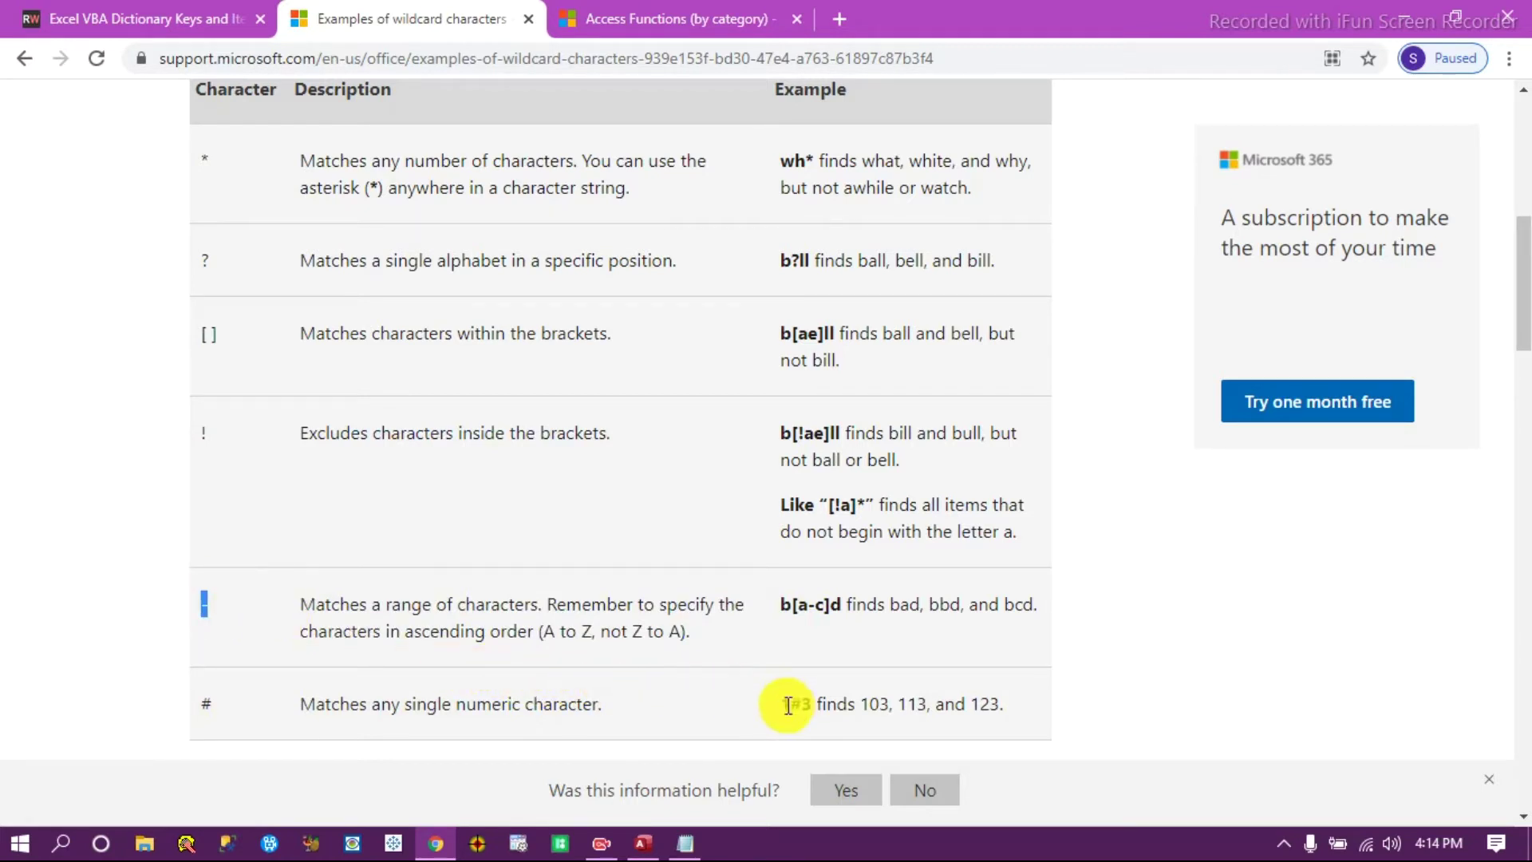
drag(650, 714, 292, 705)
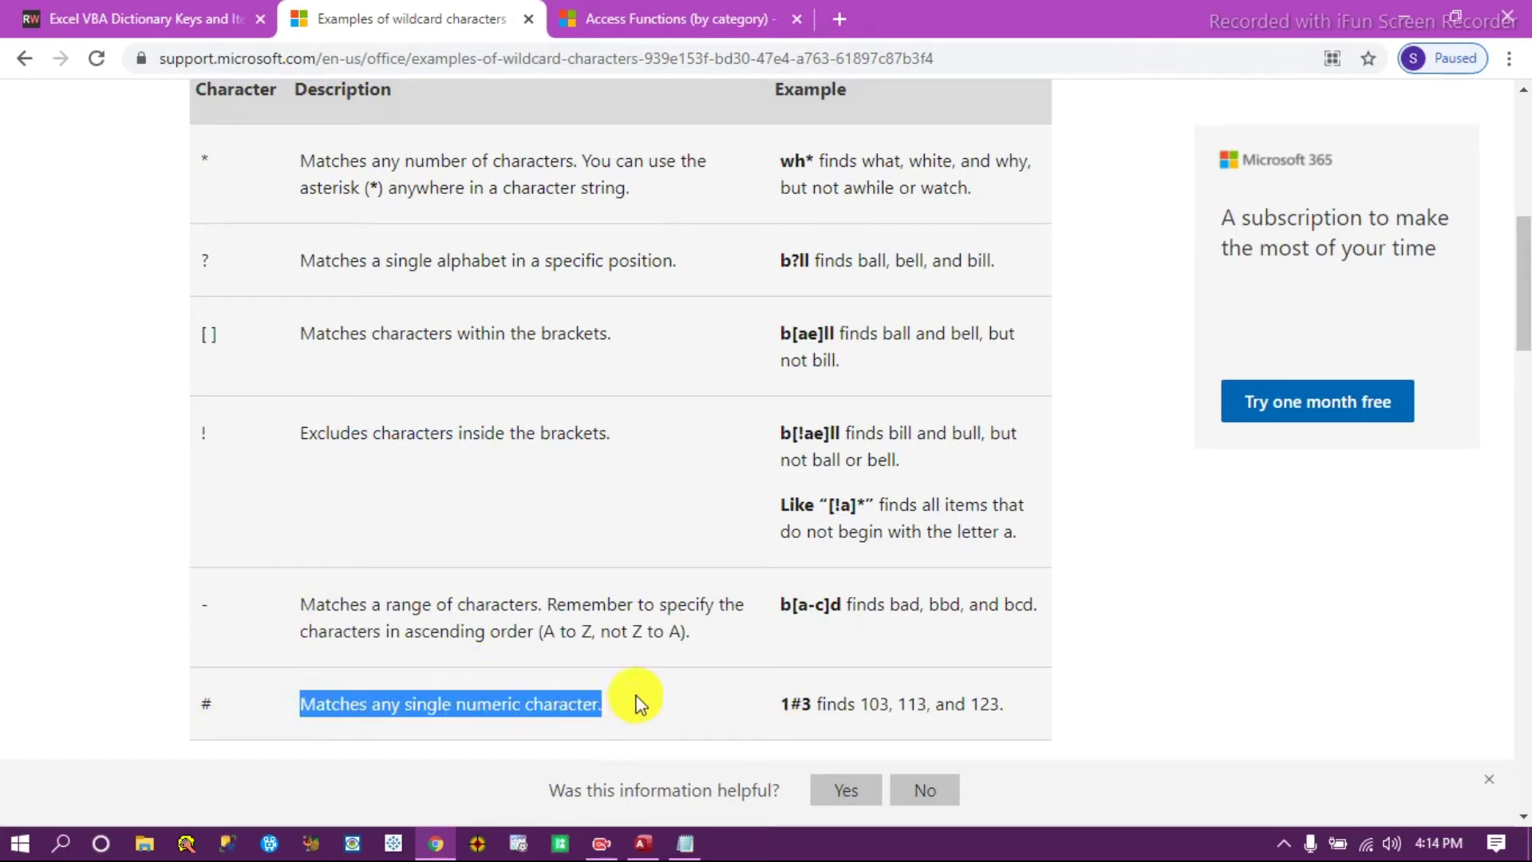
Examine the page's lower table of patterns, including [a-zA-Z0-9] and [A-Z], and return to the bracket wildcard in the first table.
drag(1525, 288, 1525, 516)
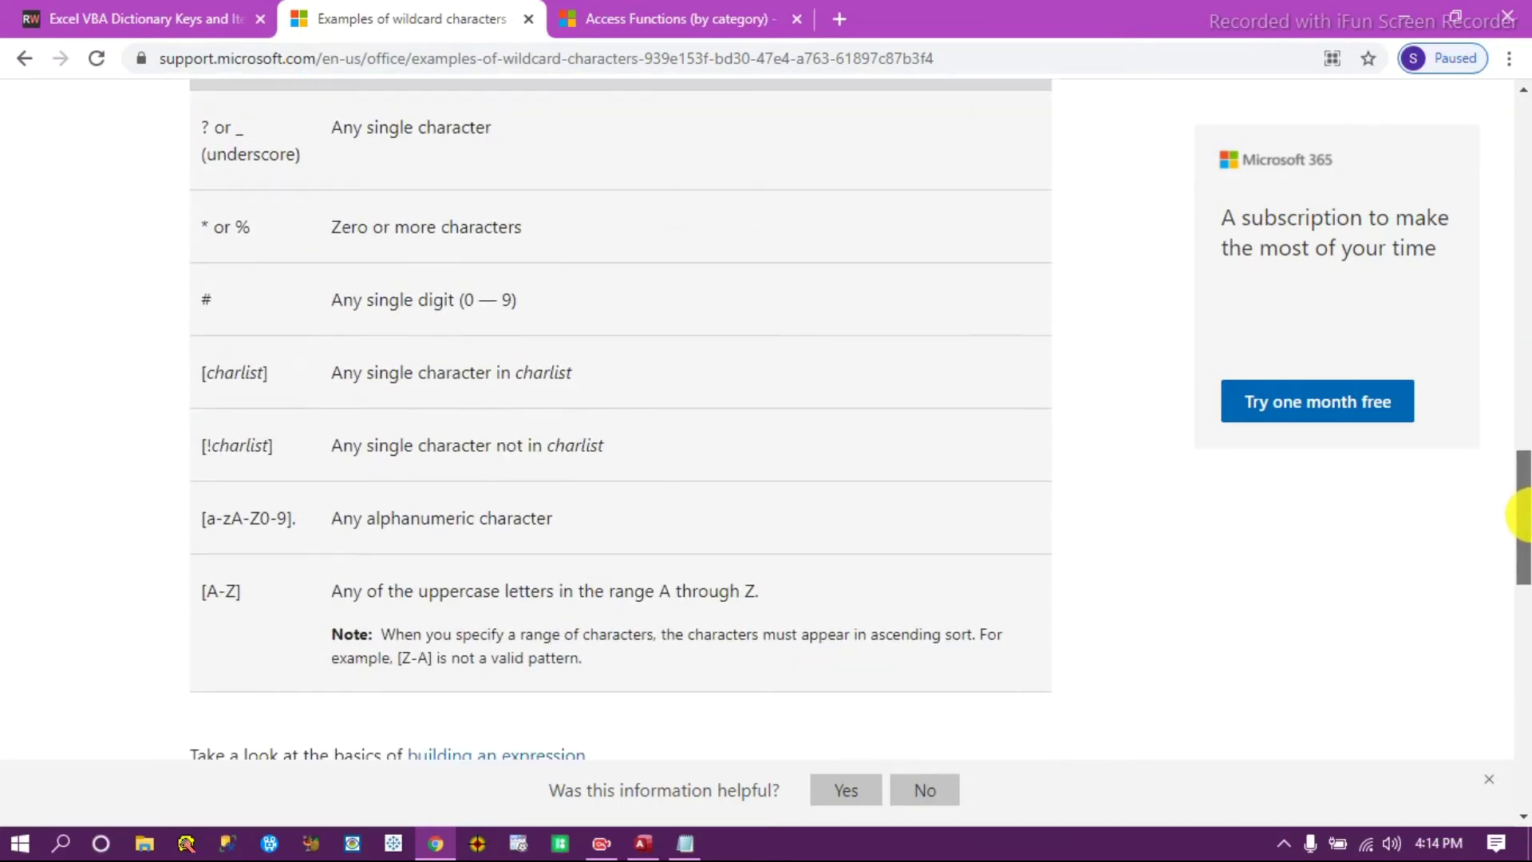
drag(295, 519, 198, 517)
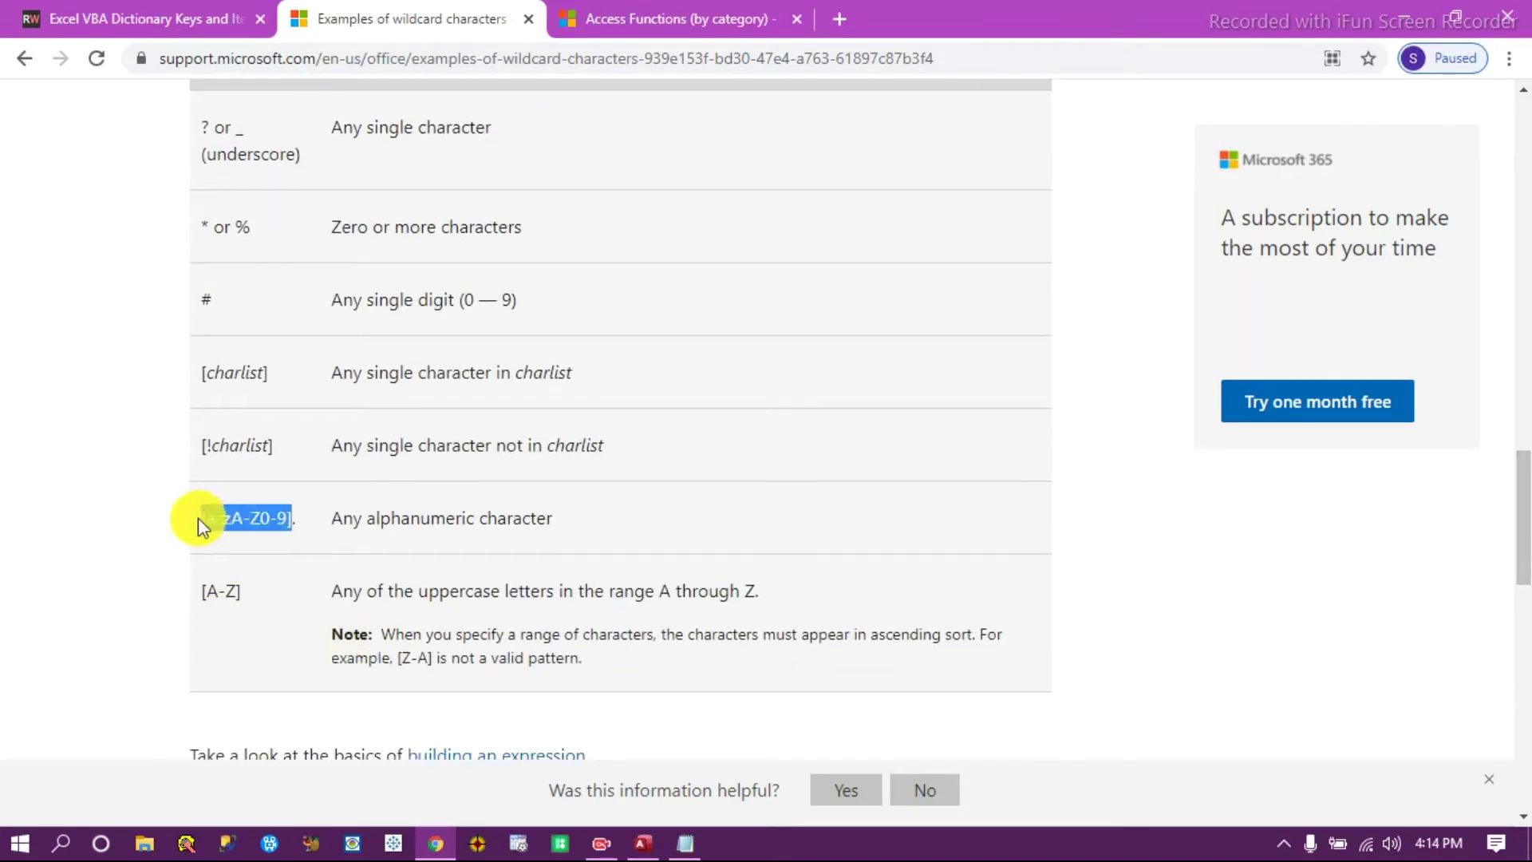
click(226, 588)
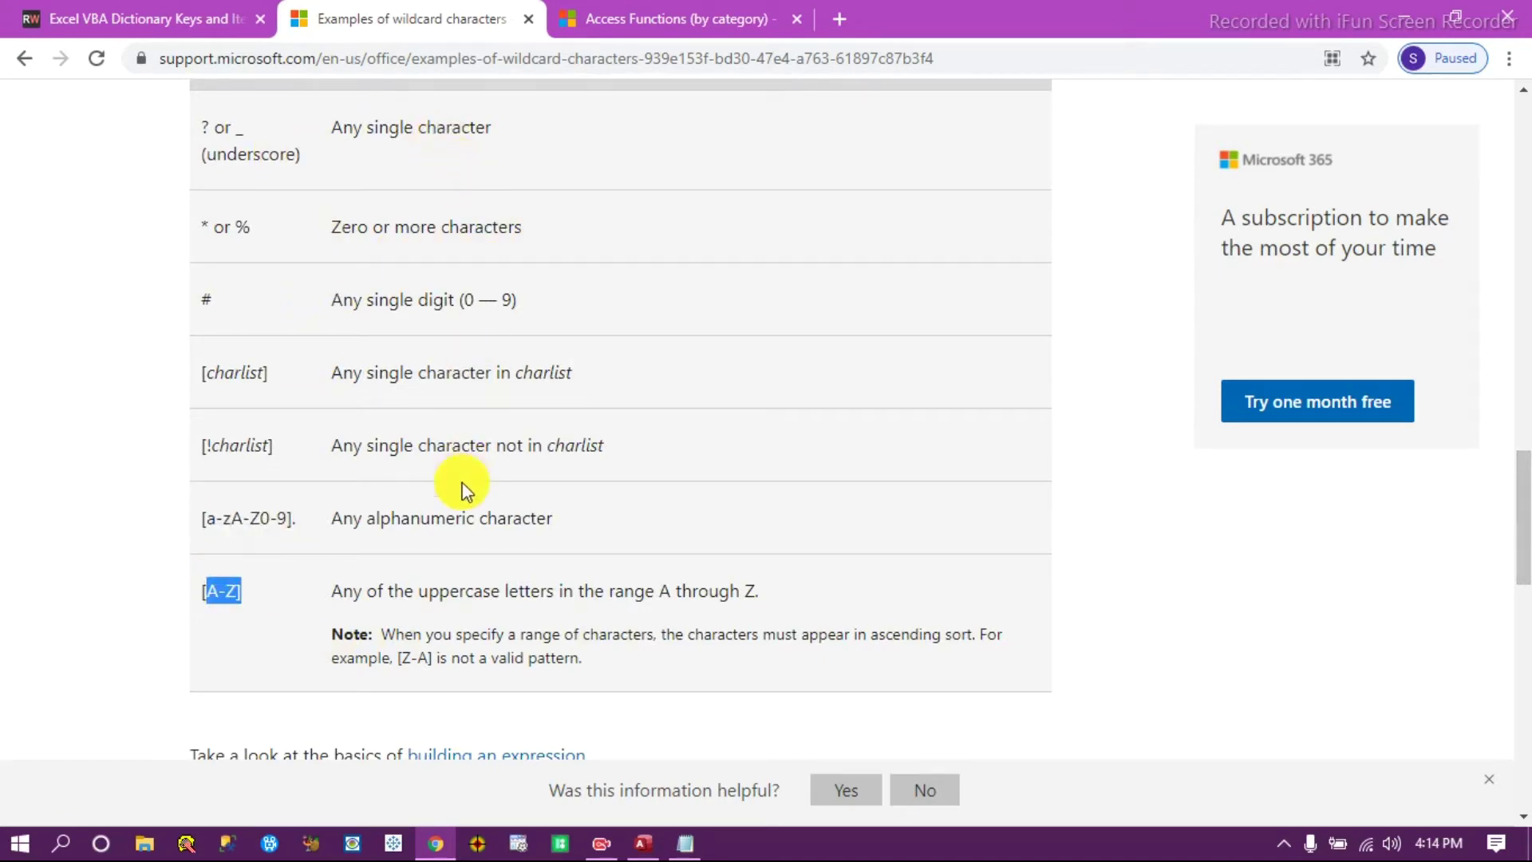
drag(1515, 540, 1524, 303)
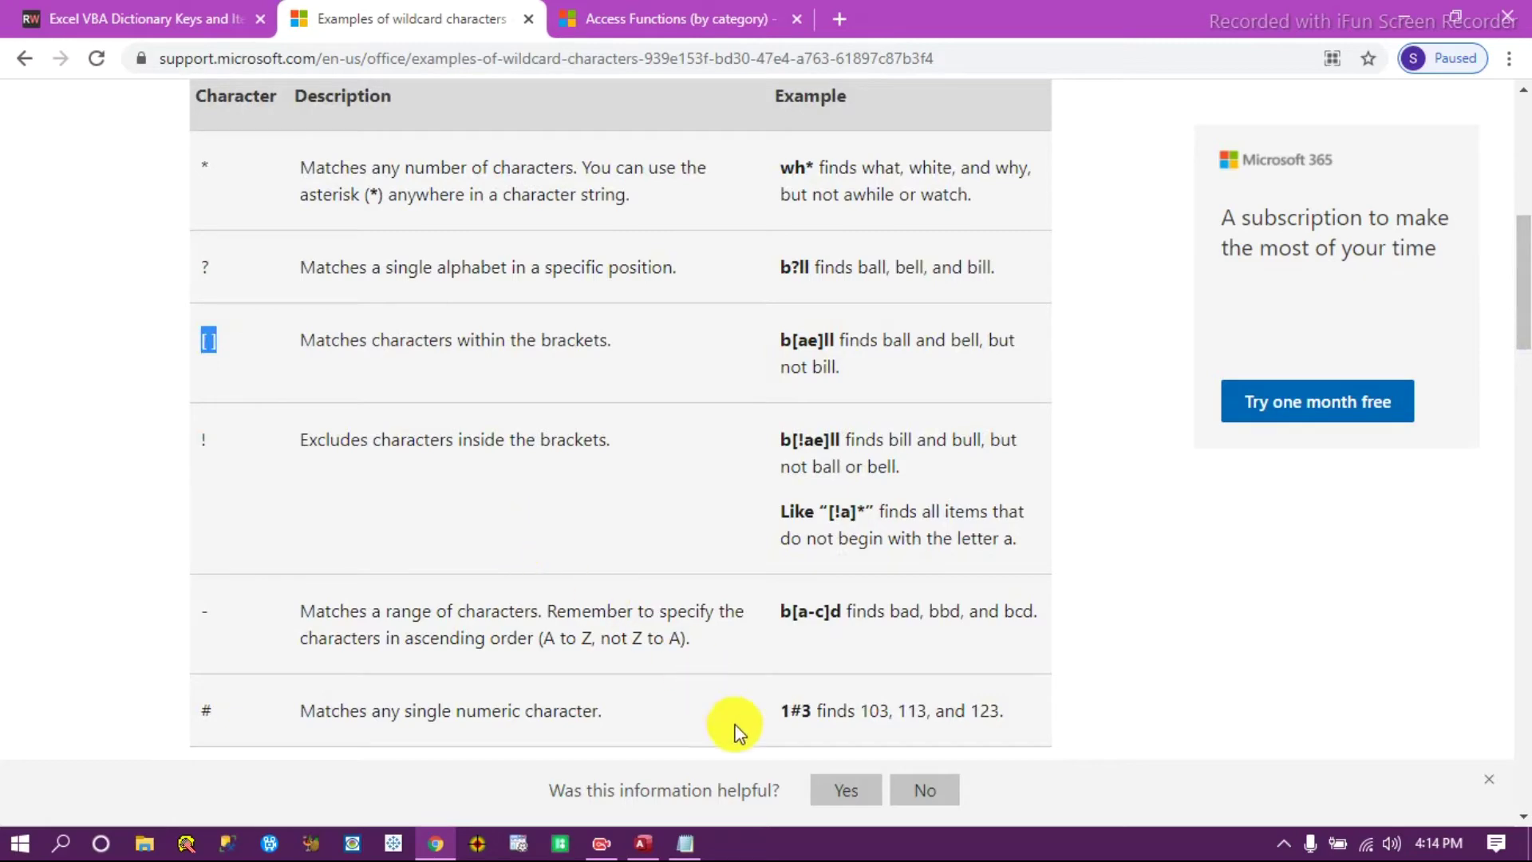
Switch back to Access and look at the Country column in the Orders table.
click(686, 843)
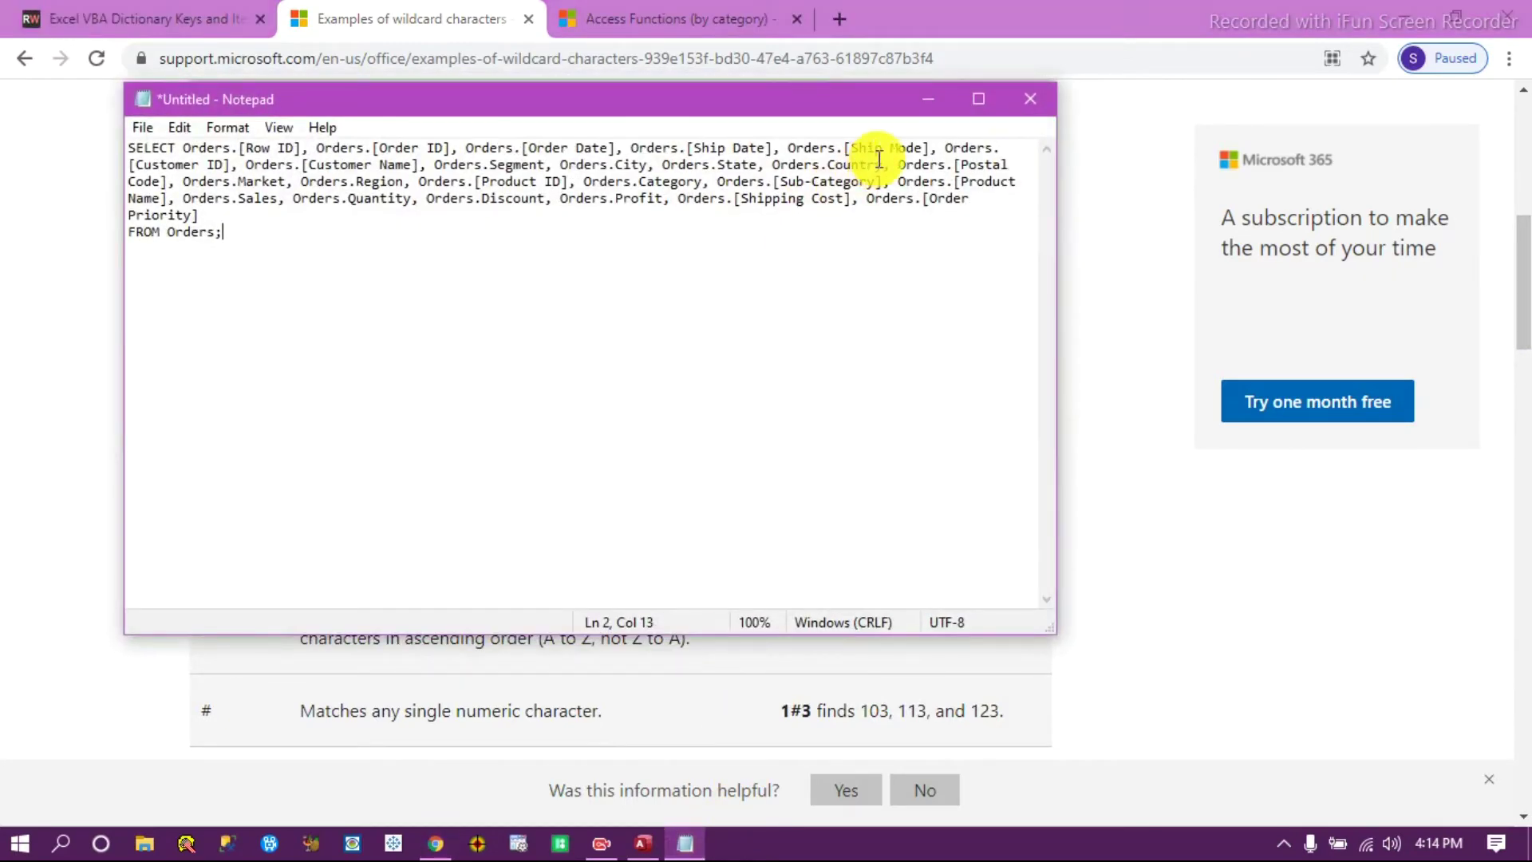
click(927, 98)
click(644, 843)
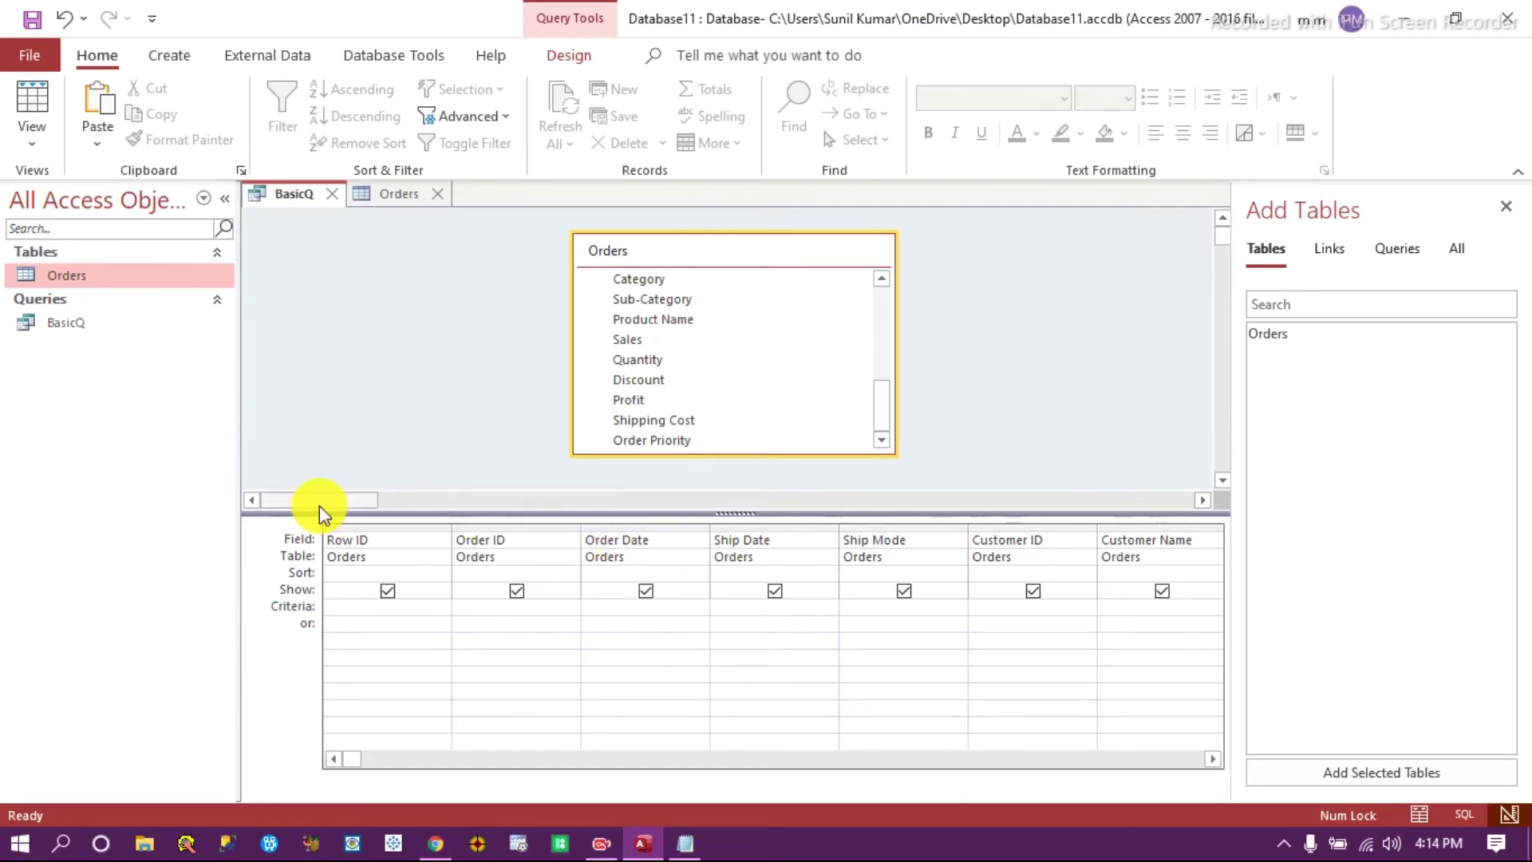
click(381, 195)
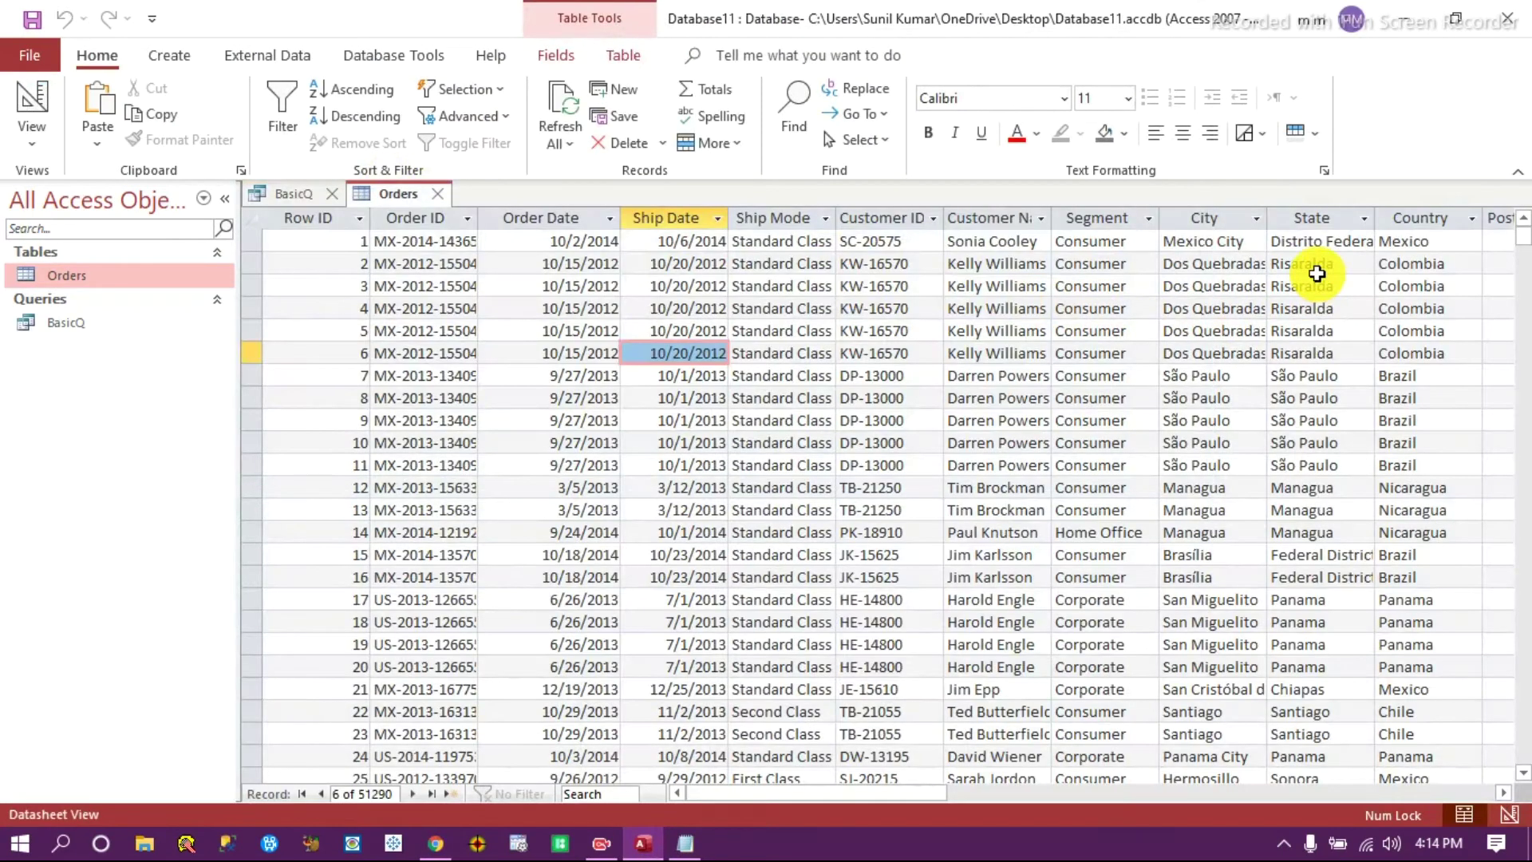
click(1409, 264)
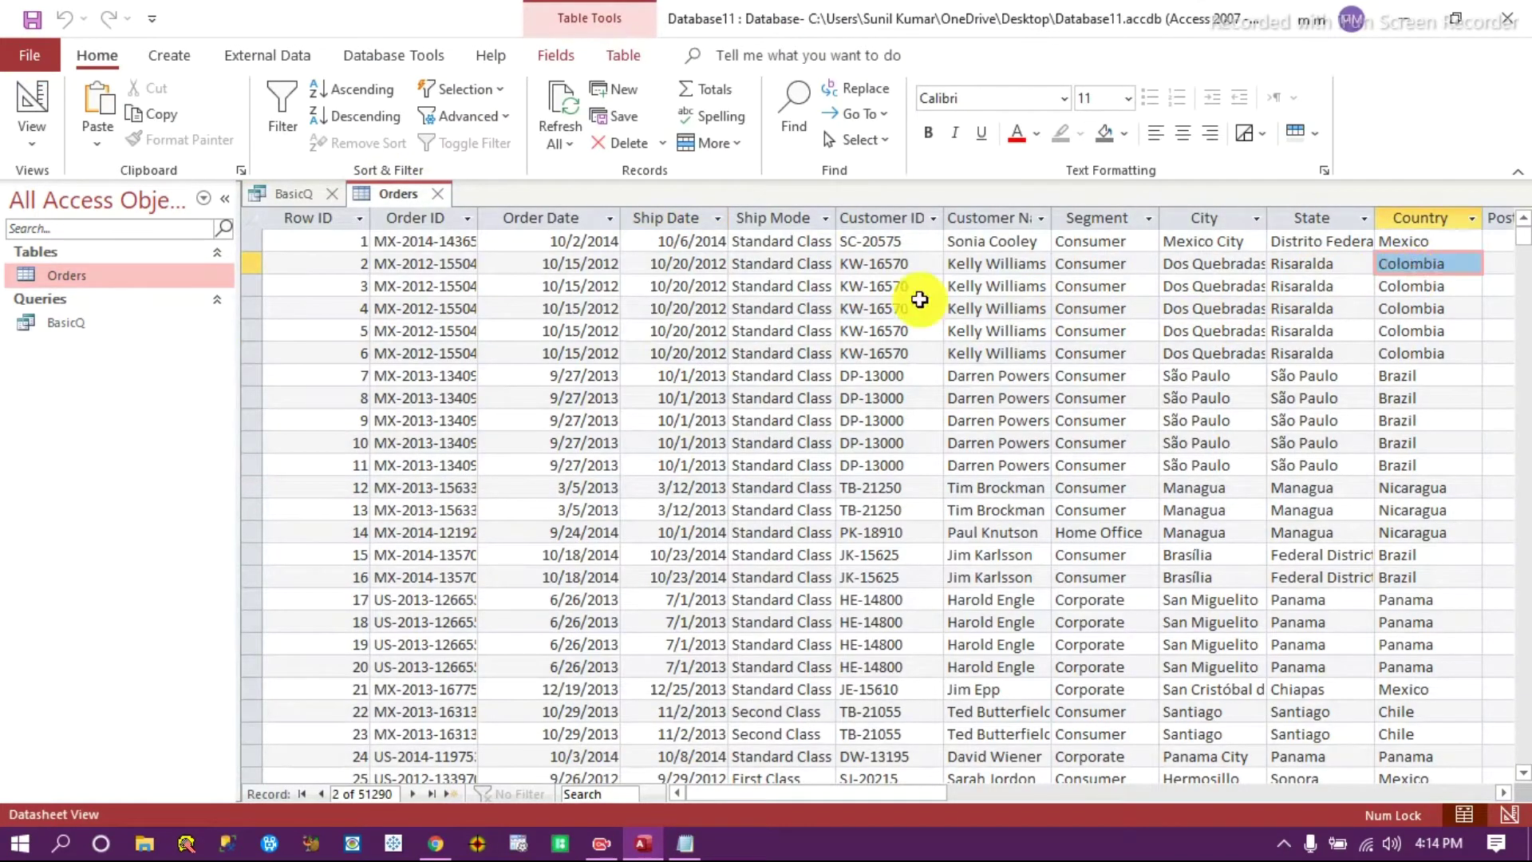
Try to enter [AB]* as the Country criterion in BasicQ's design grid.
click(292, 195)
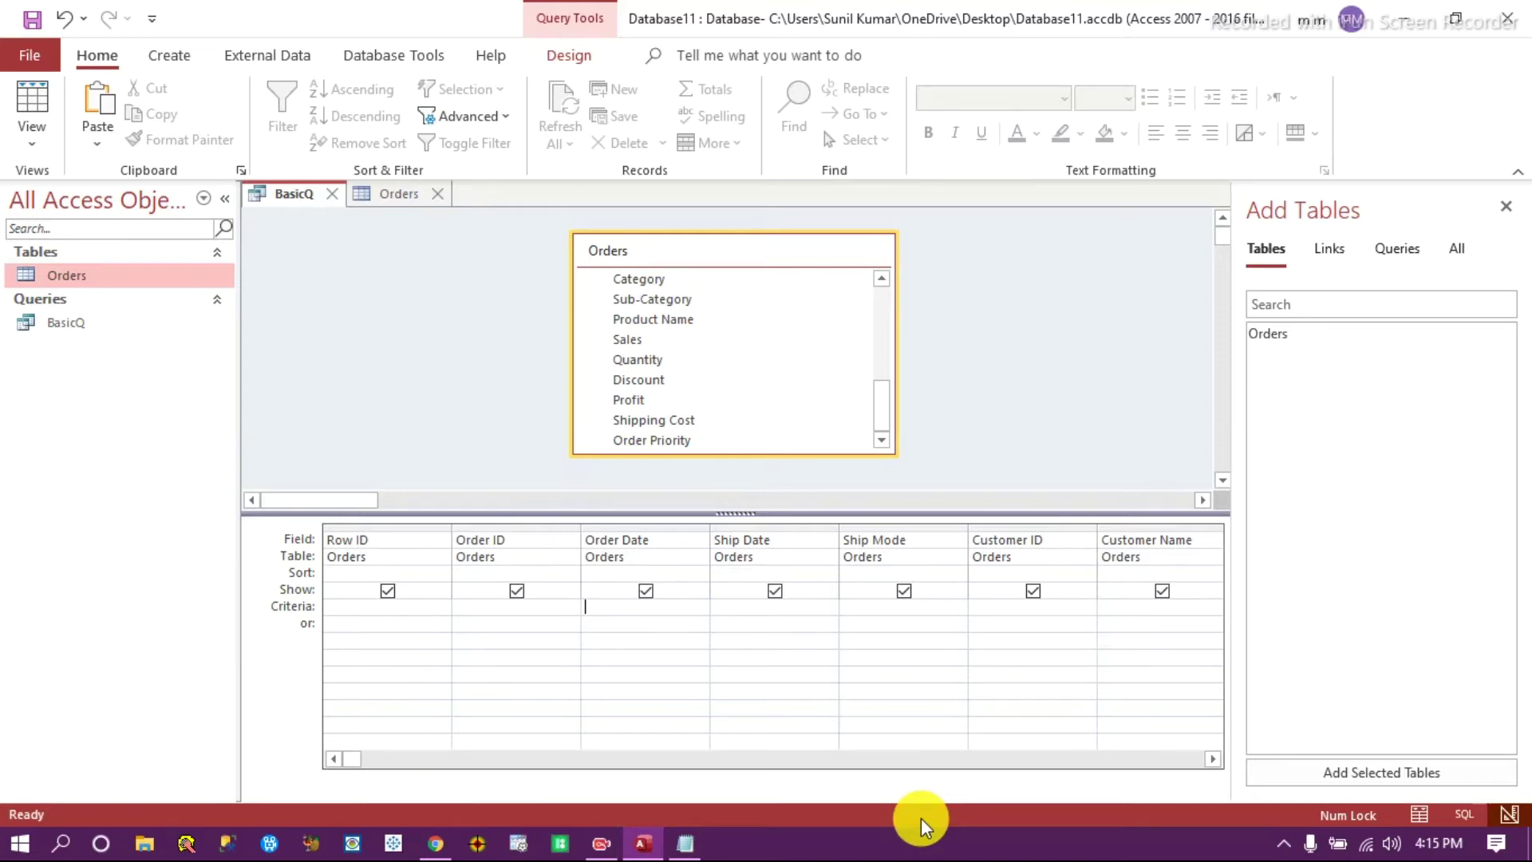
click(1214, 759)
click(1214, 760)
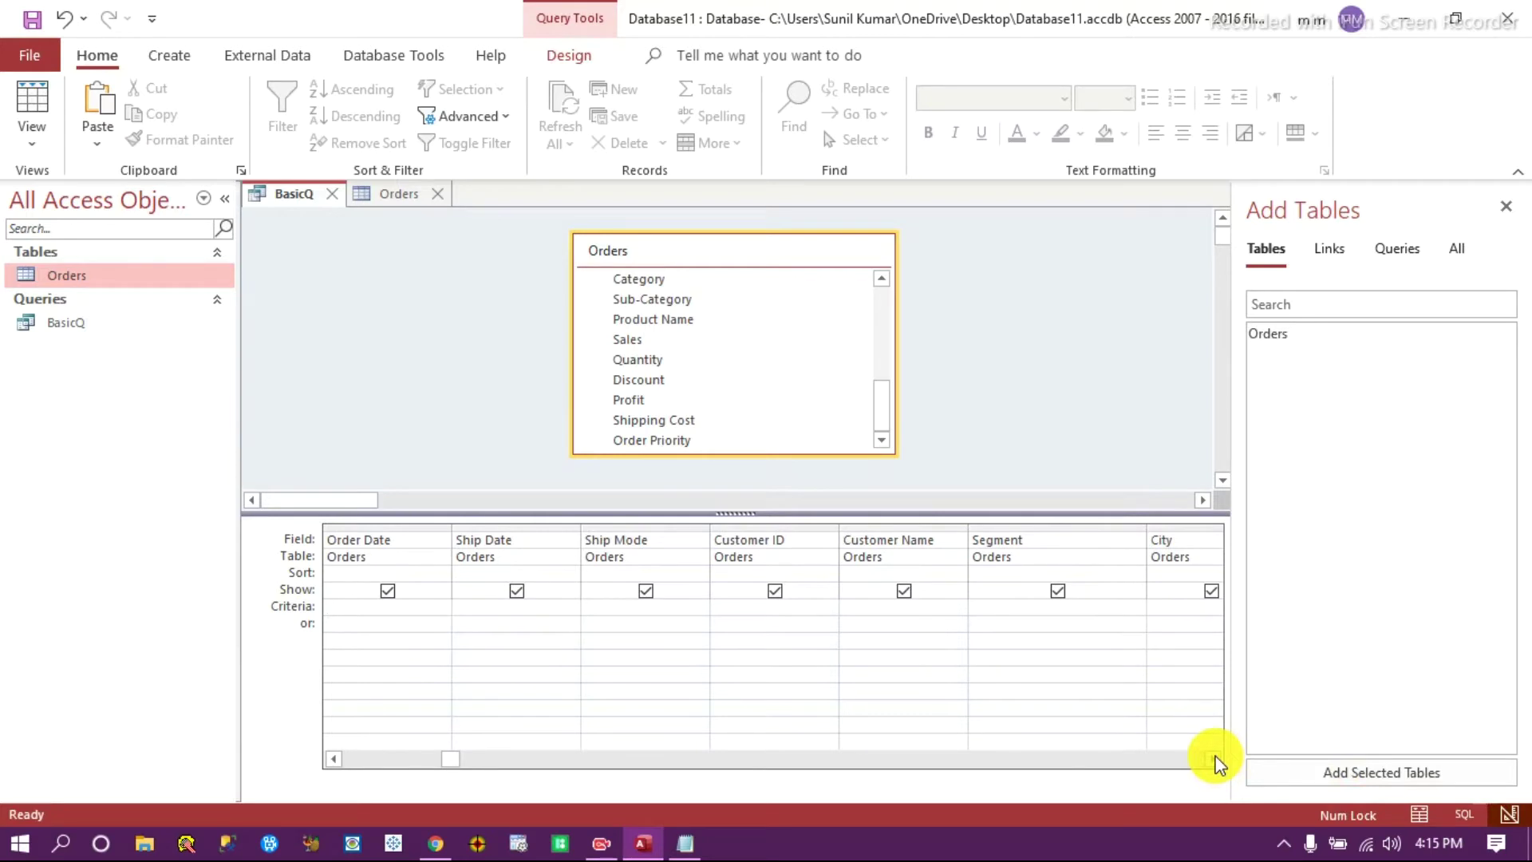
click(1214, 759)
click(1214, 759)
click(1214, 759)
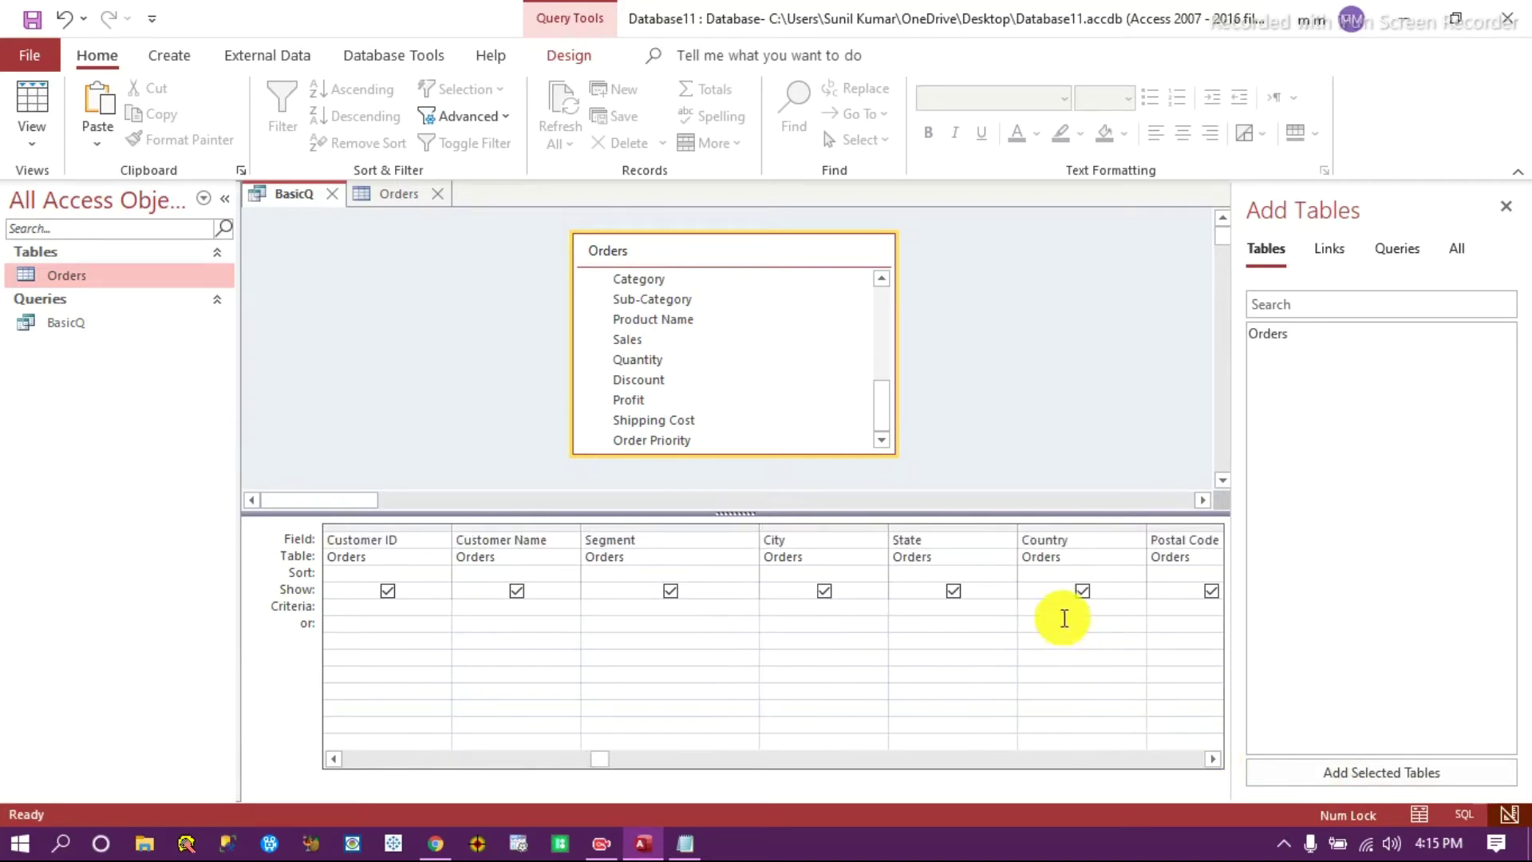
click(1037, 605)
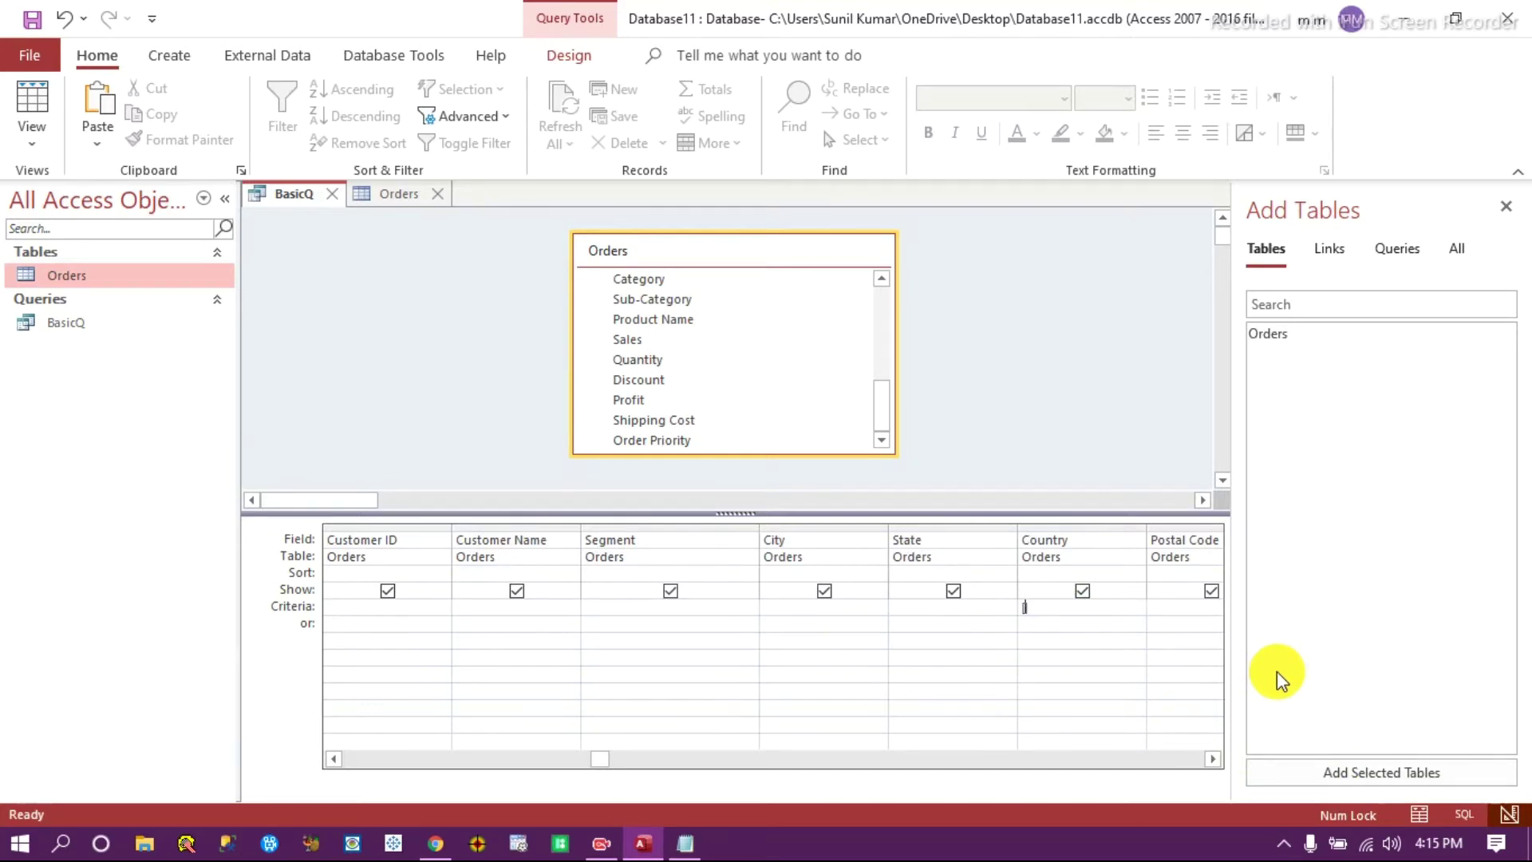
text([AB]*)
click(1089, 694)
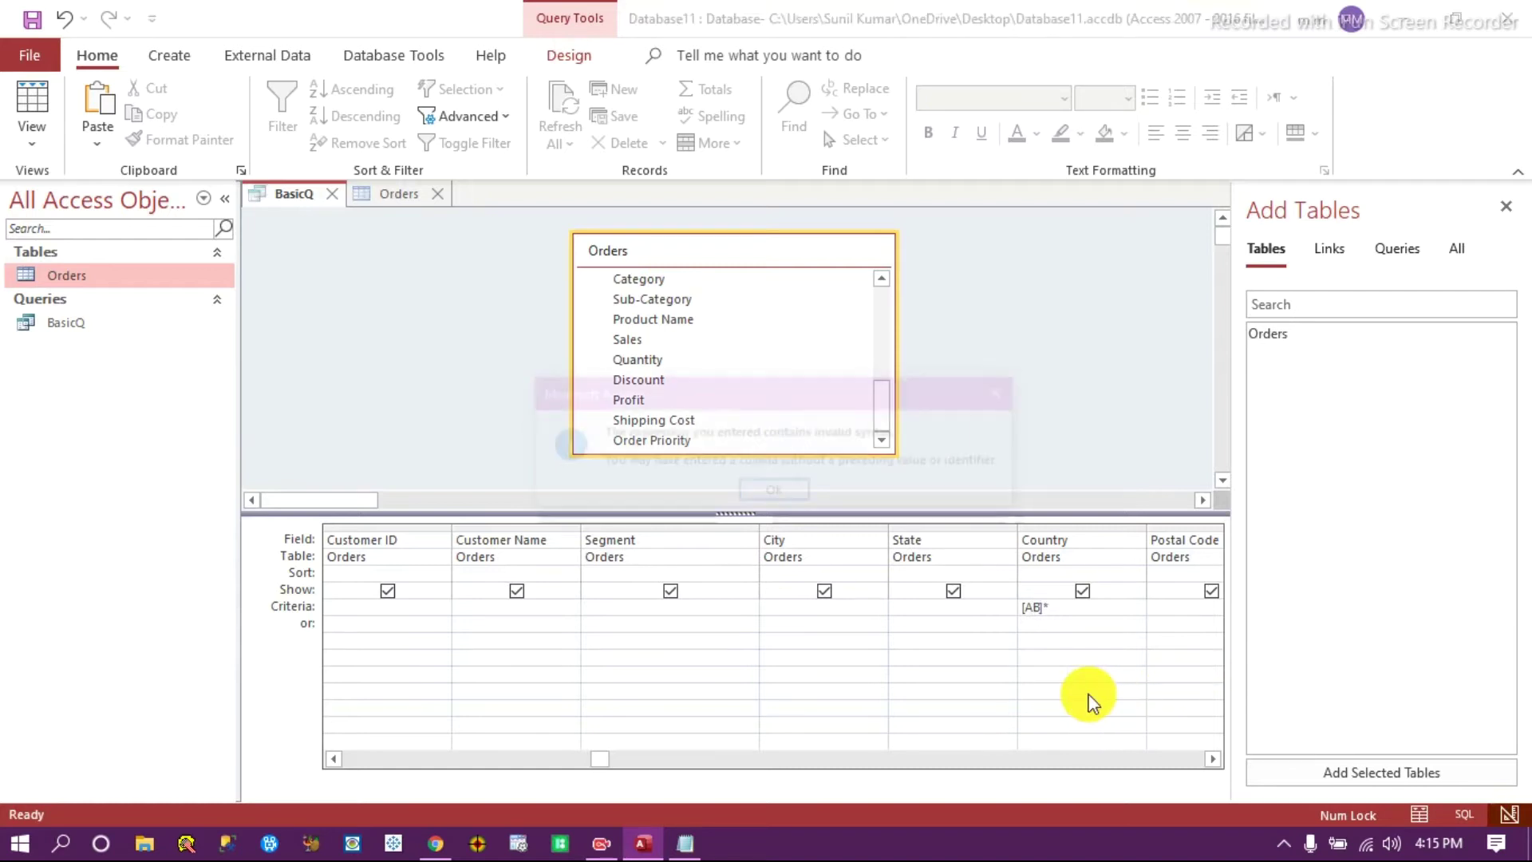
click(776, 493)
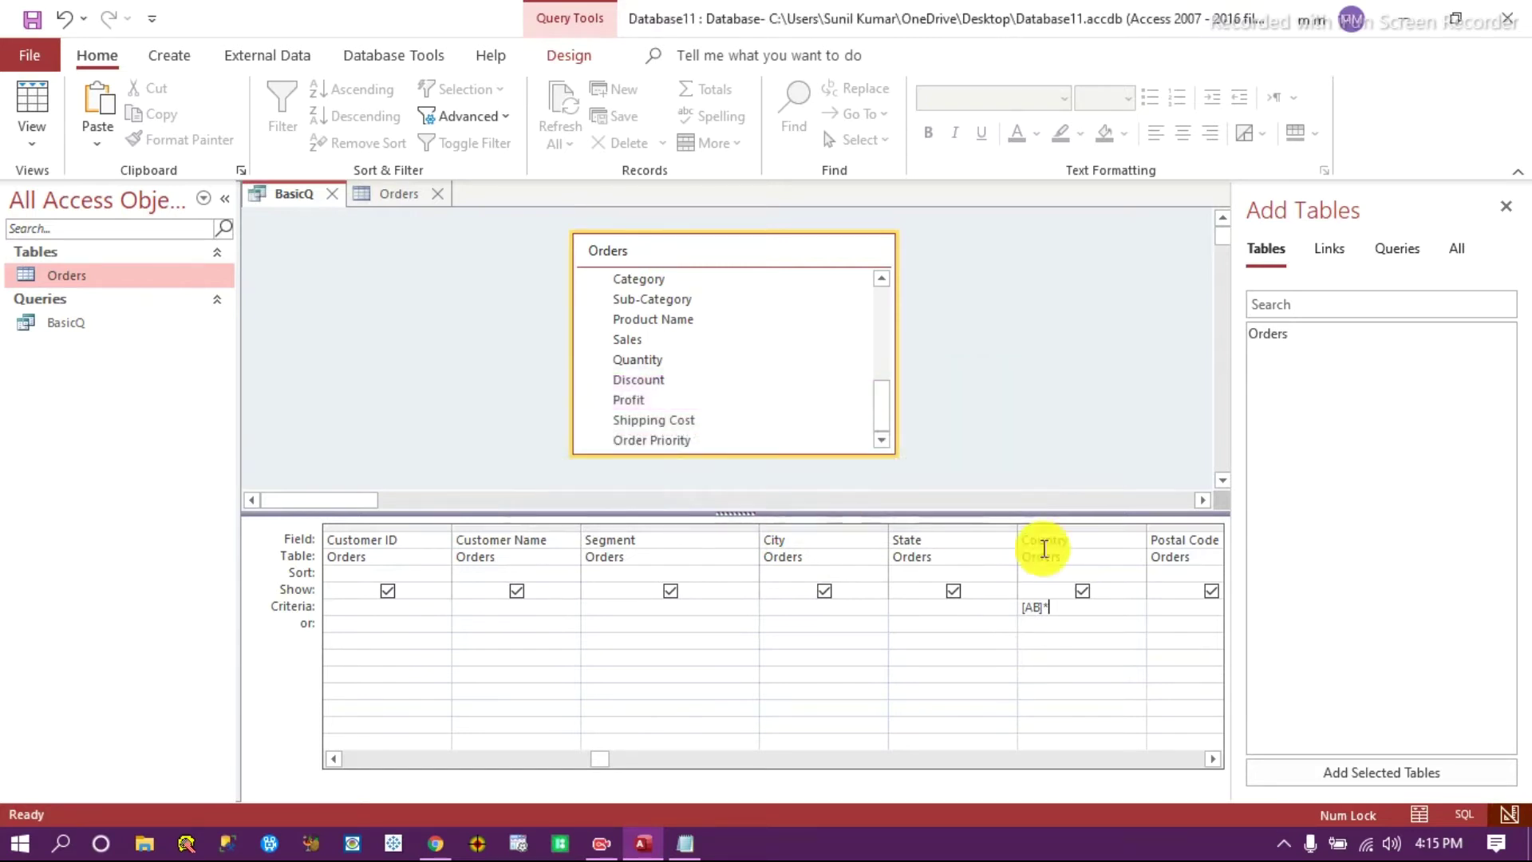
Change the Country criterion to Like "[AB]*" and run BasicQ.
click(1025, 605)
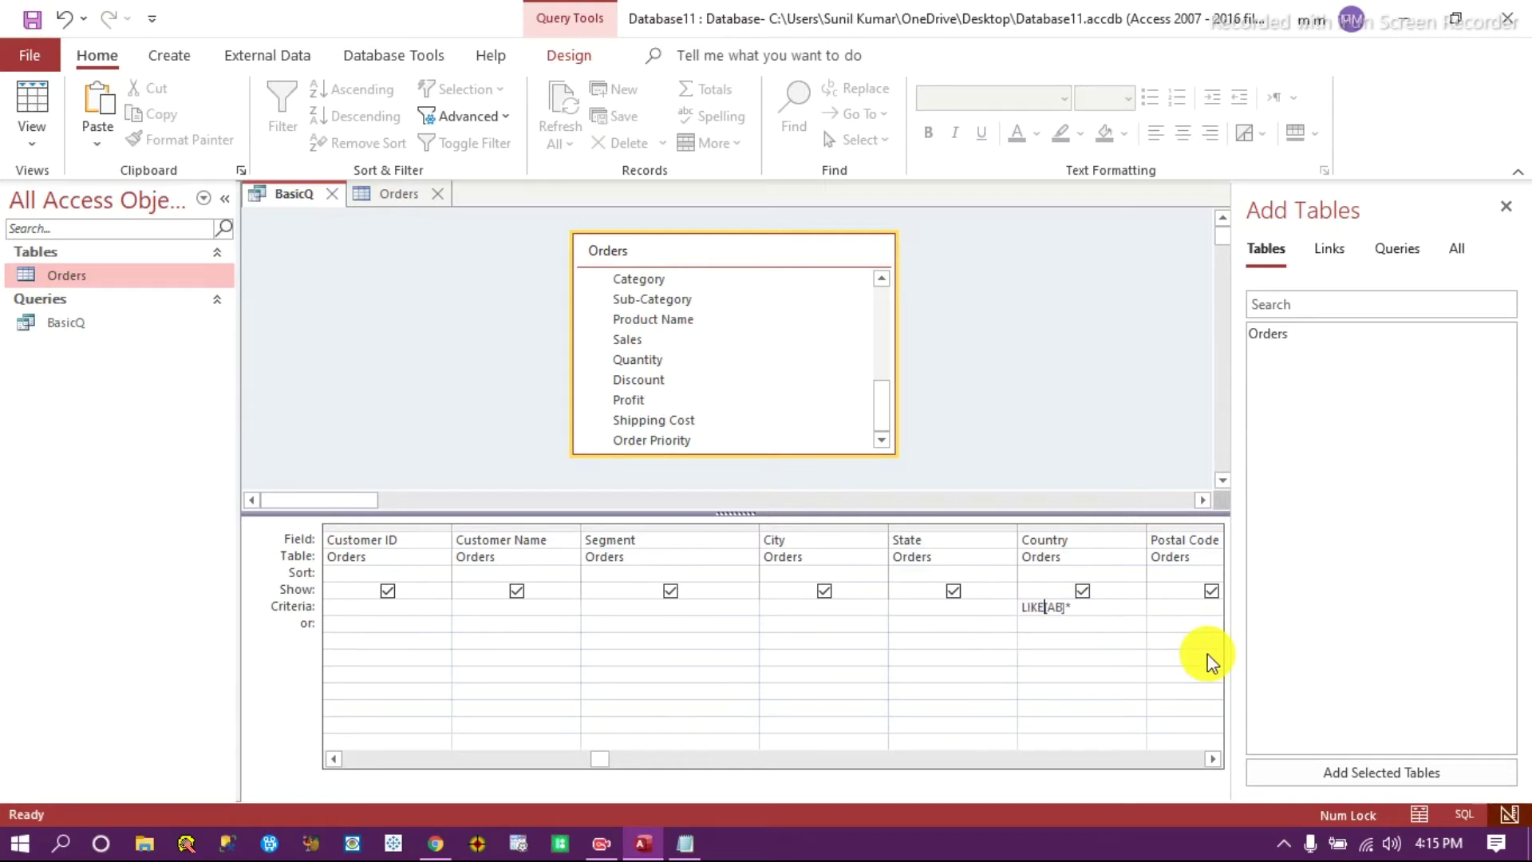
text(Like ")
click(1051, 627)
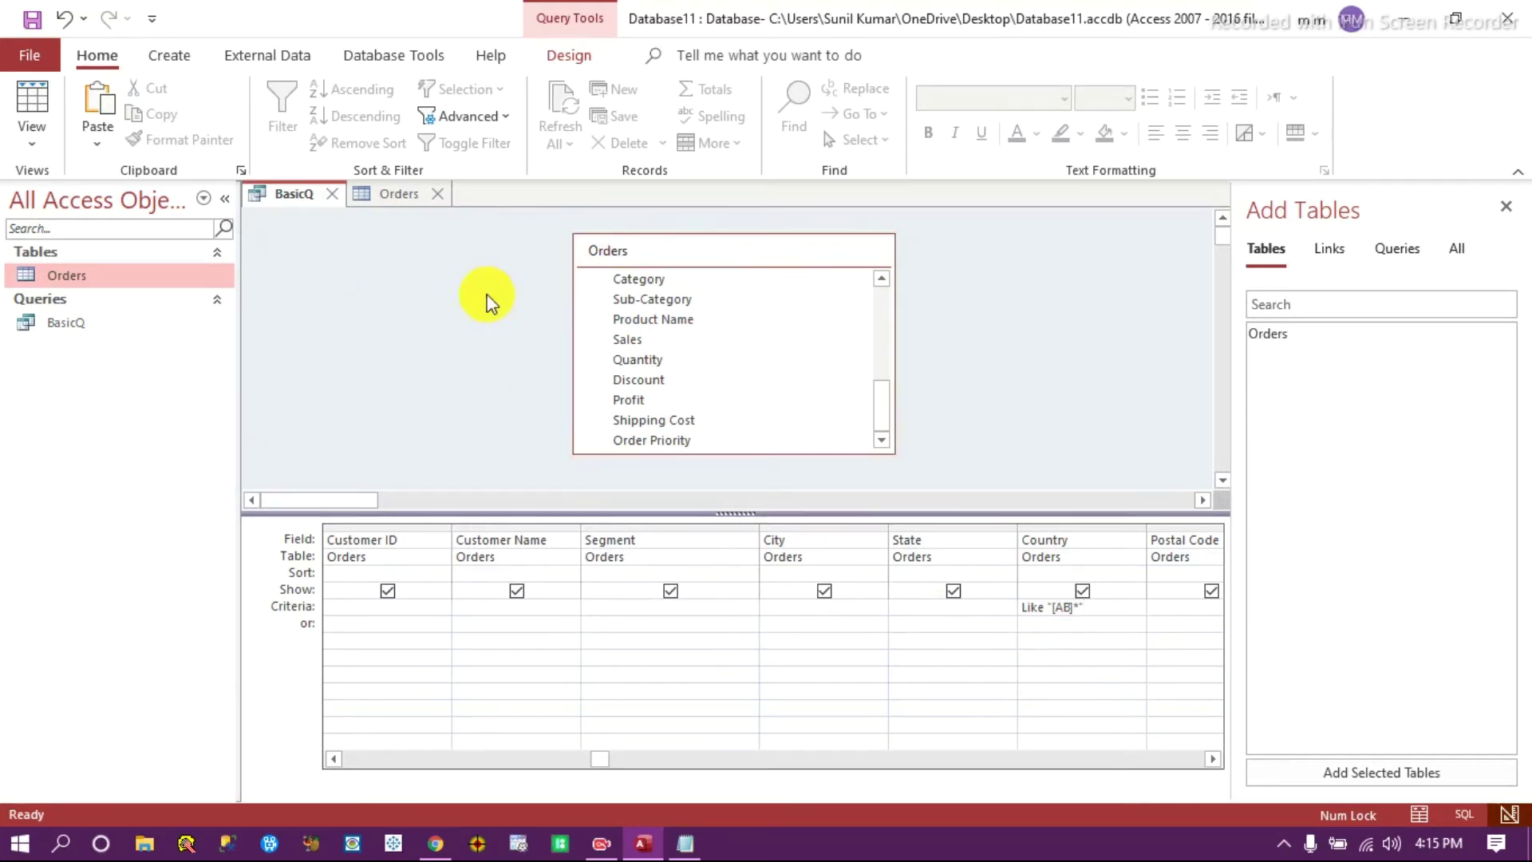
click(569, 56)
click(74, 112)
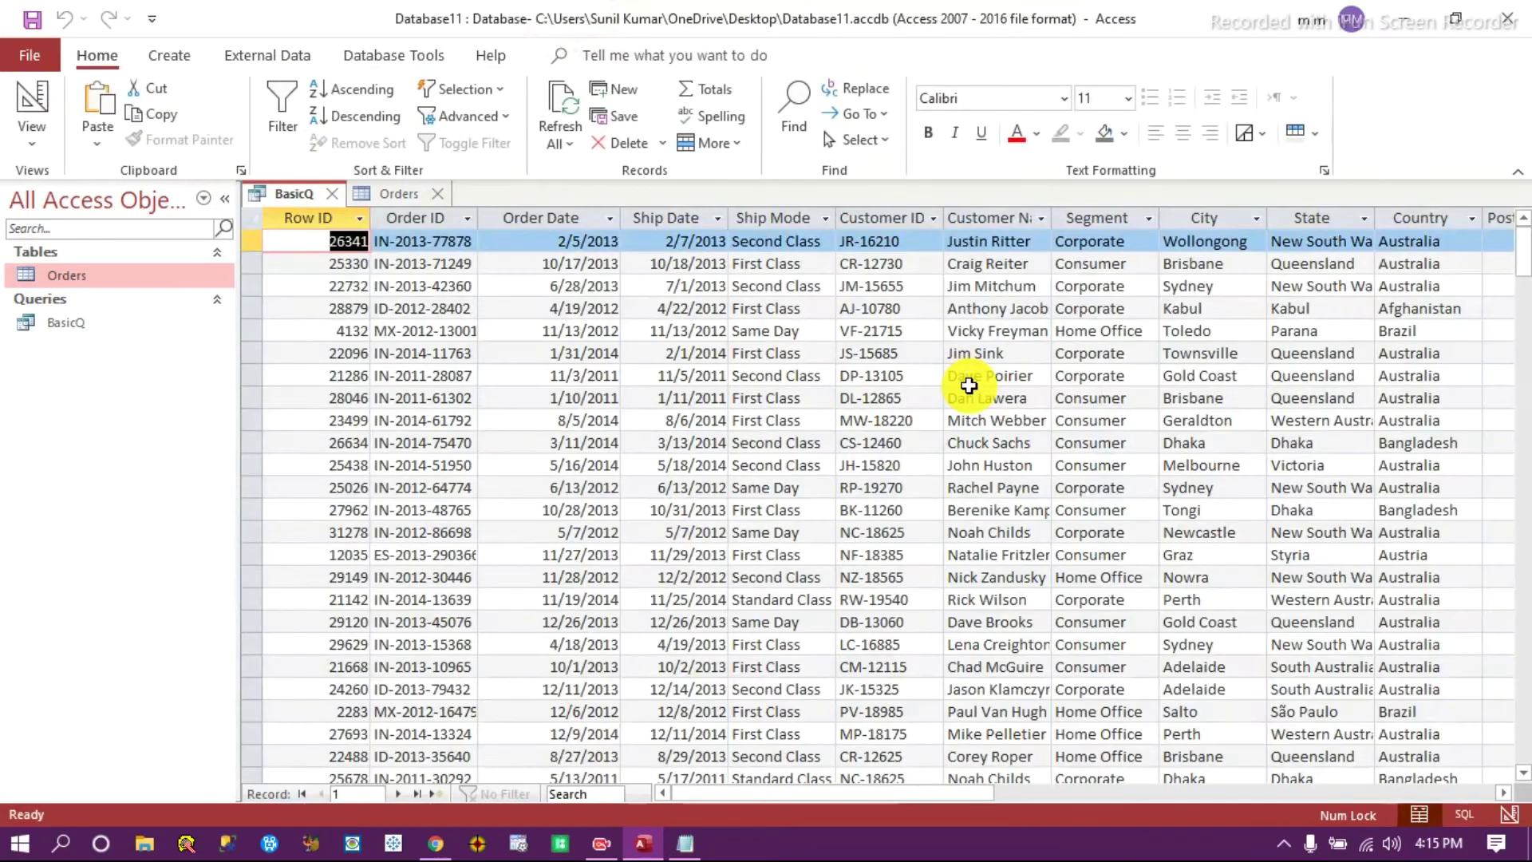
Examine the Country values throughout BasicQ's results to check their starting letters.
click(1409, 437)
scroll(1432, 550, down, 8)
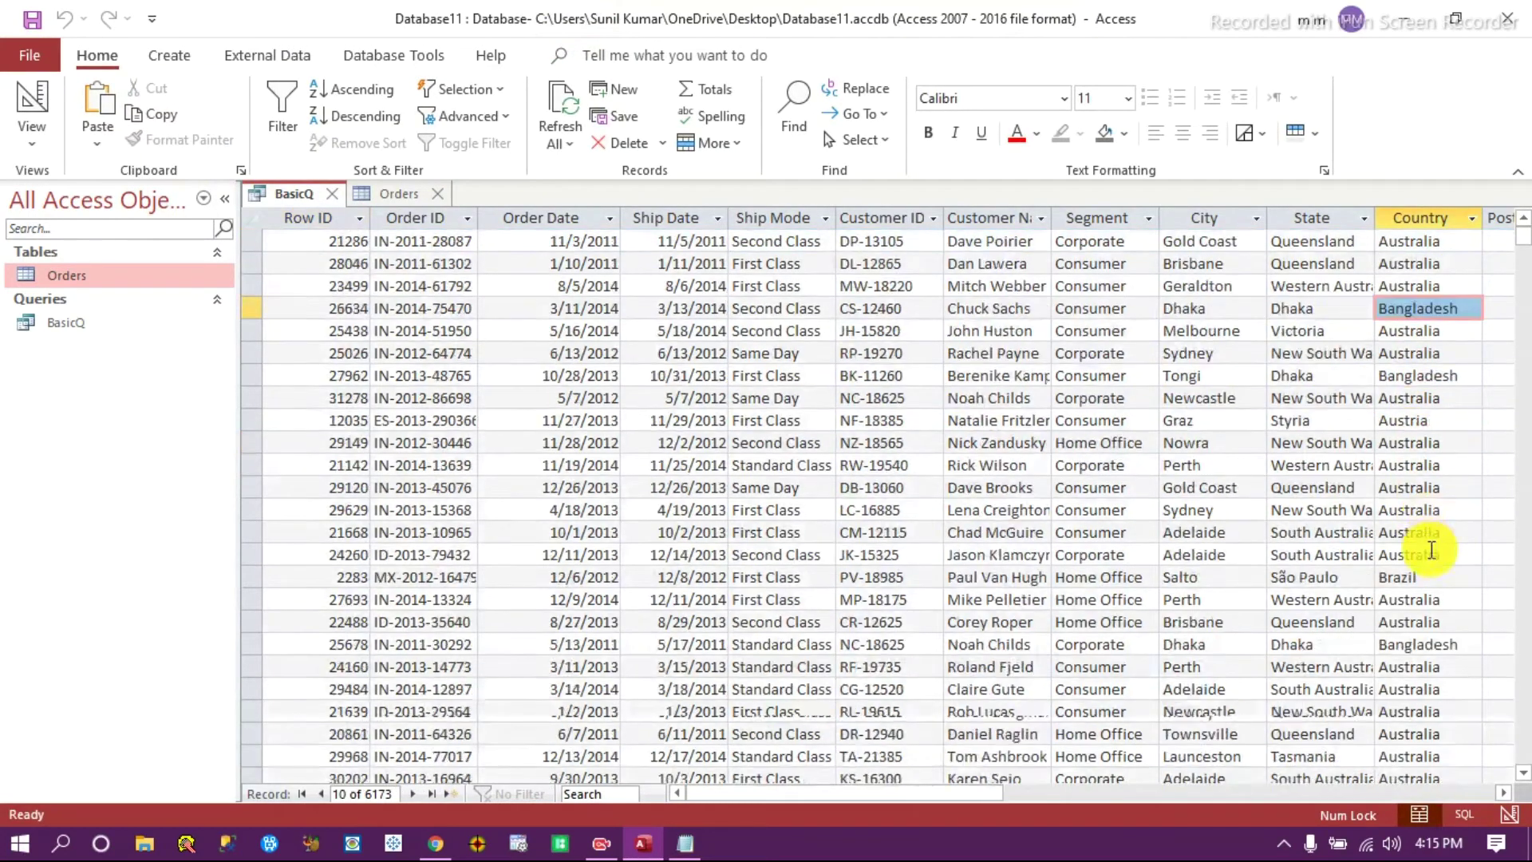
scroll(1435, 560, down, 19)
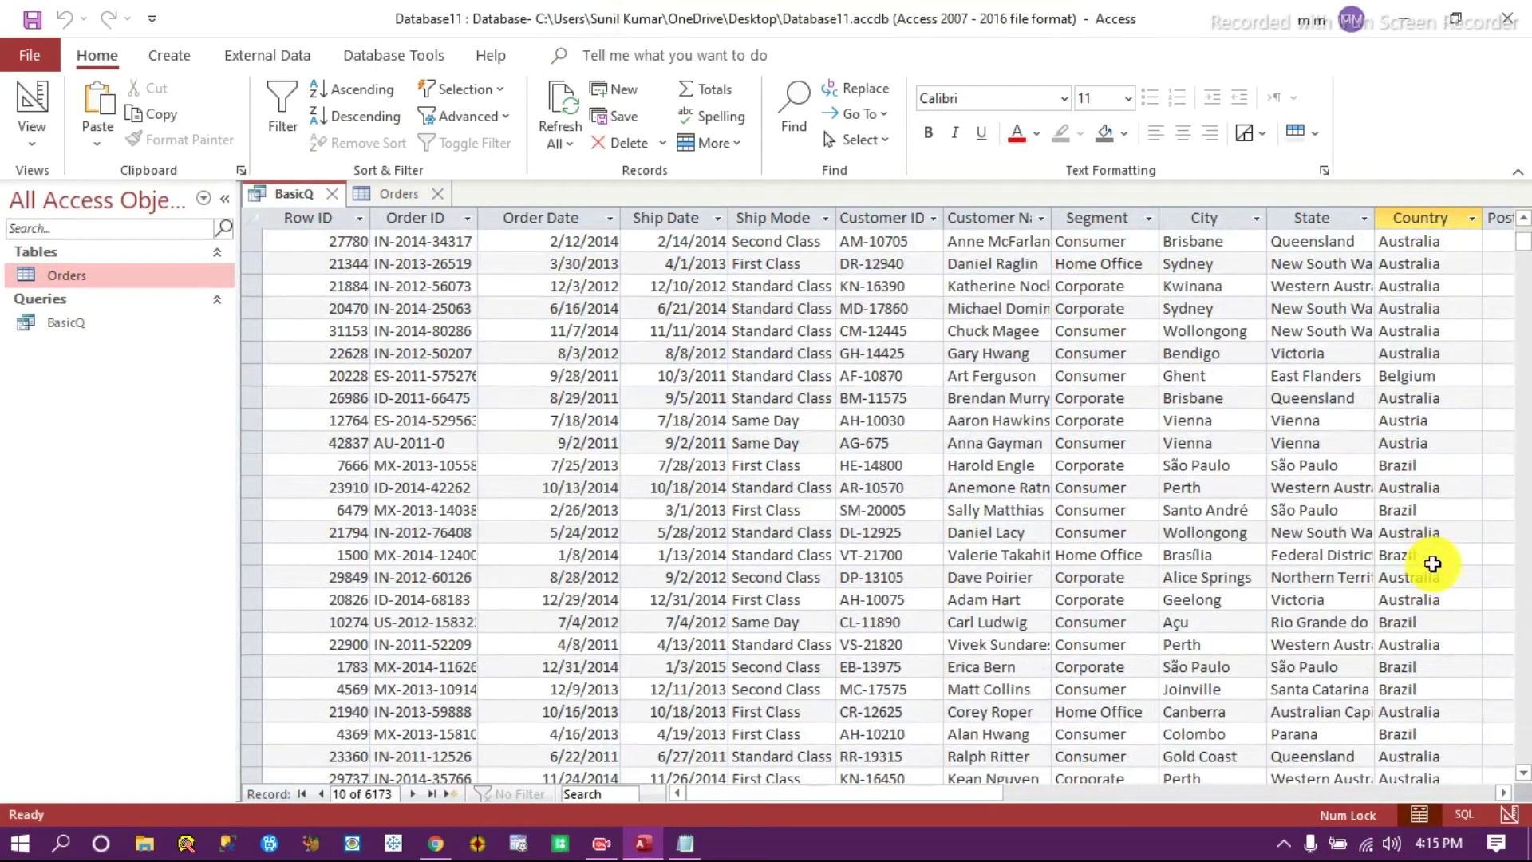
click(1425, 576)
scroll(1422, 627, down, 18)
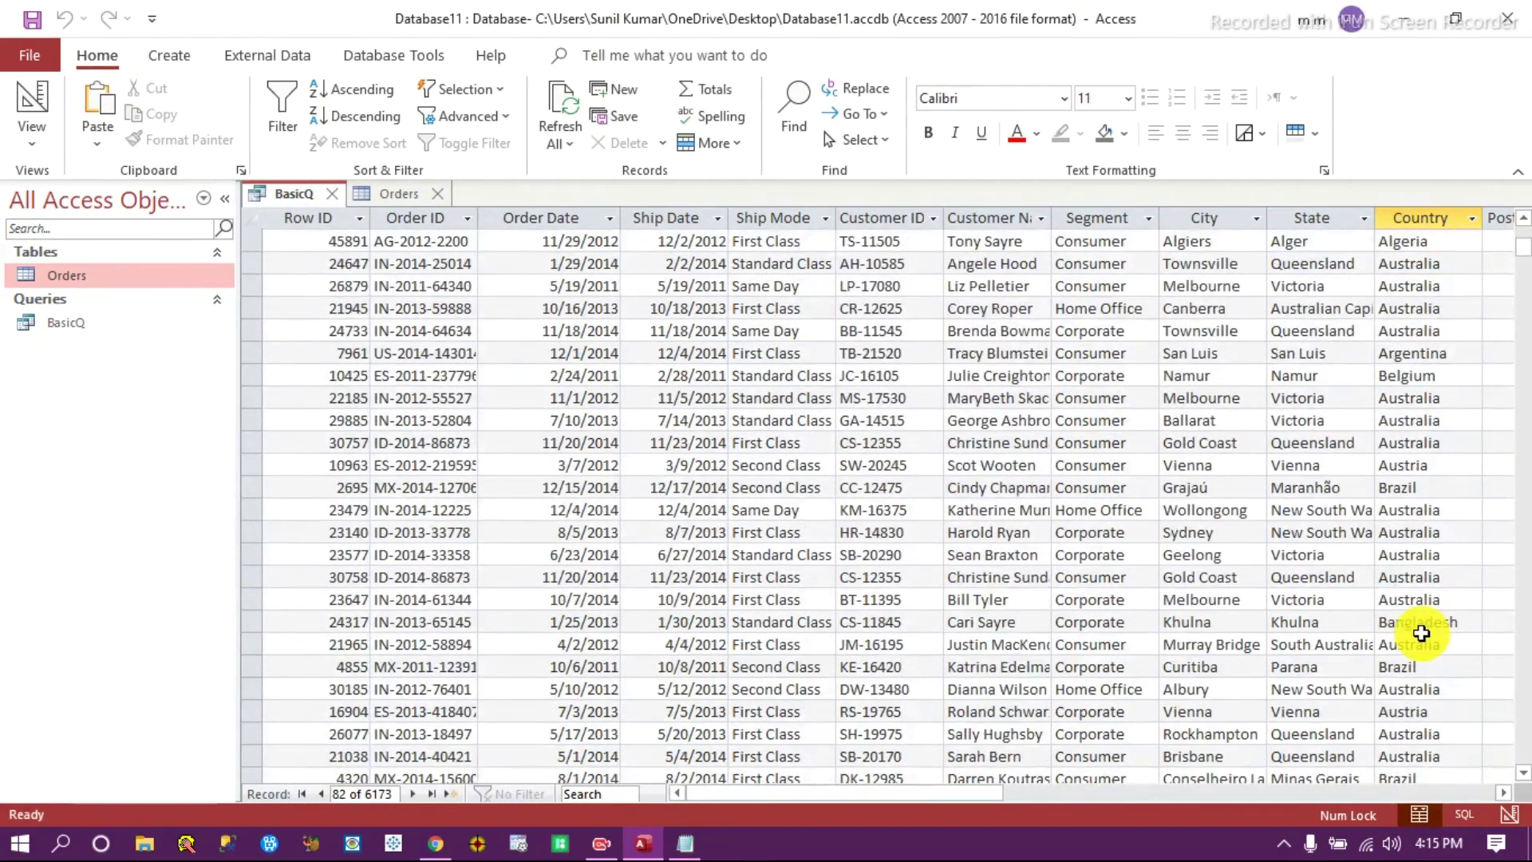
scroll(1422, 633, down, 18)
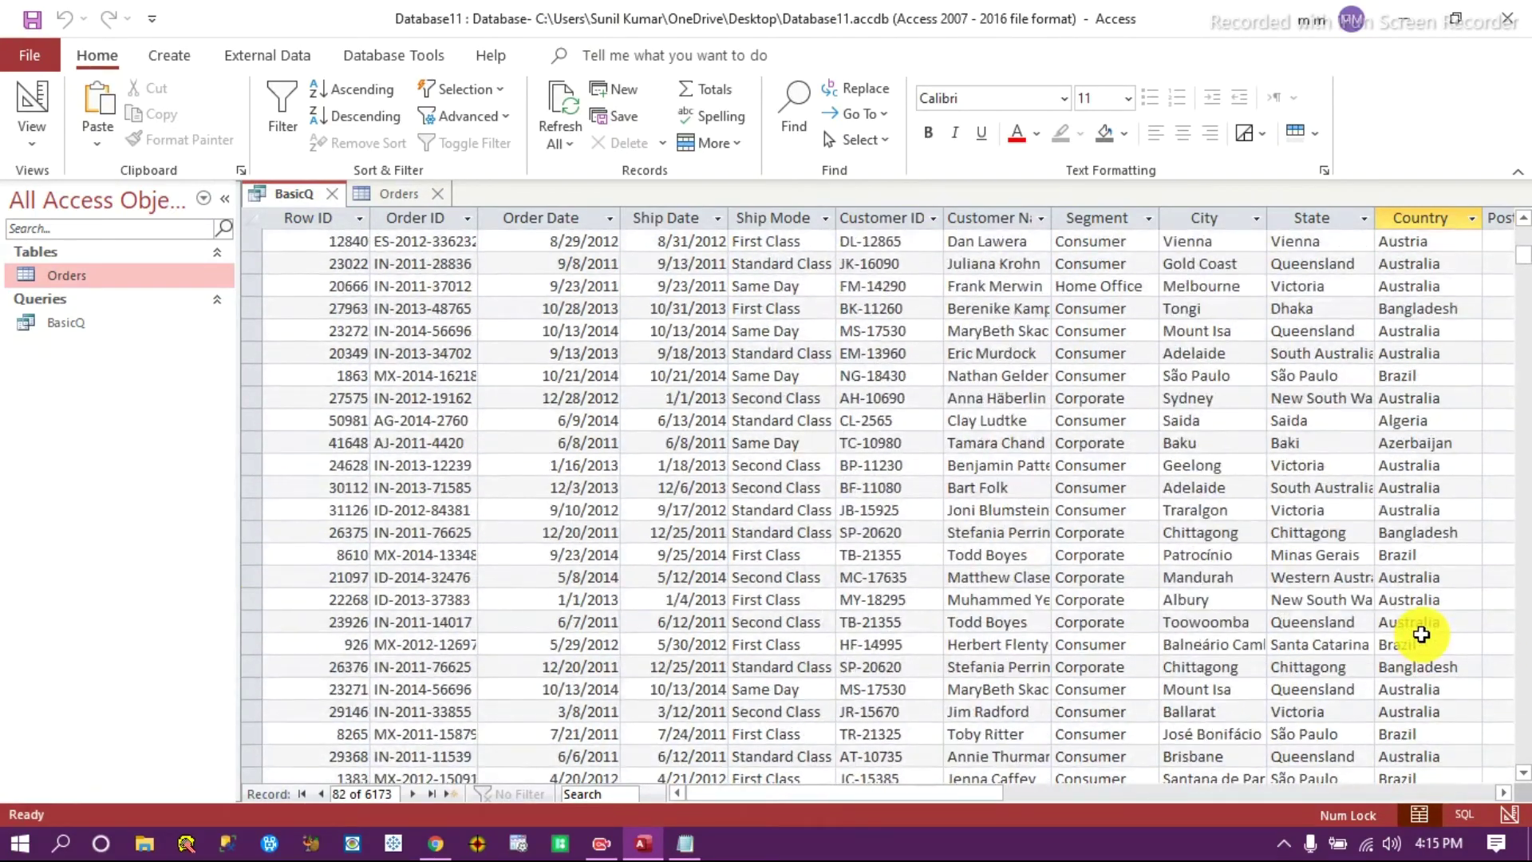
scroll(1422, 635, down, 18)
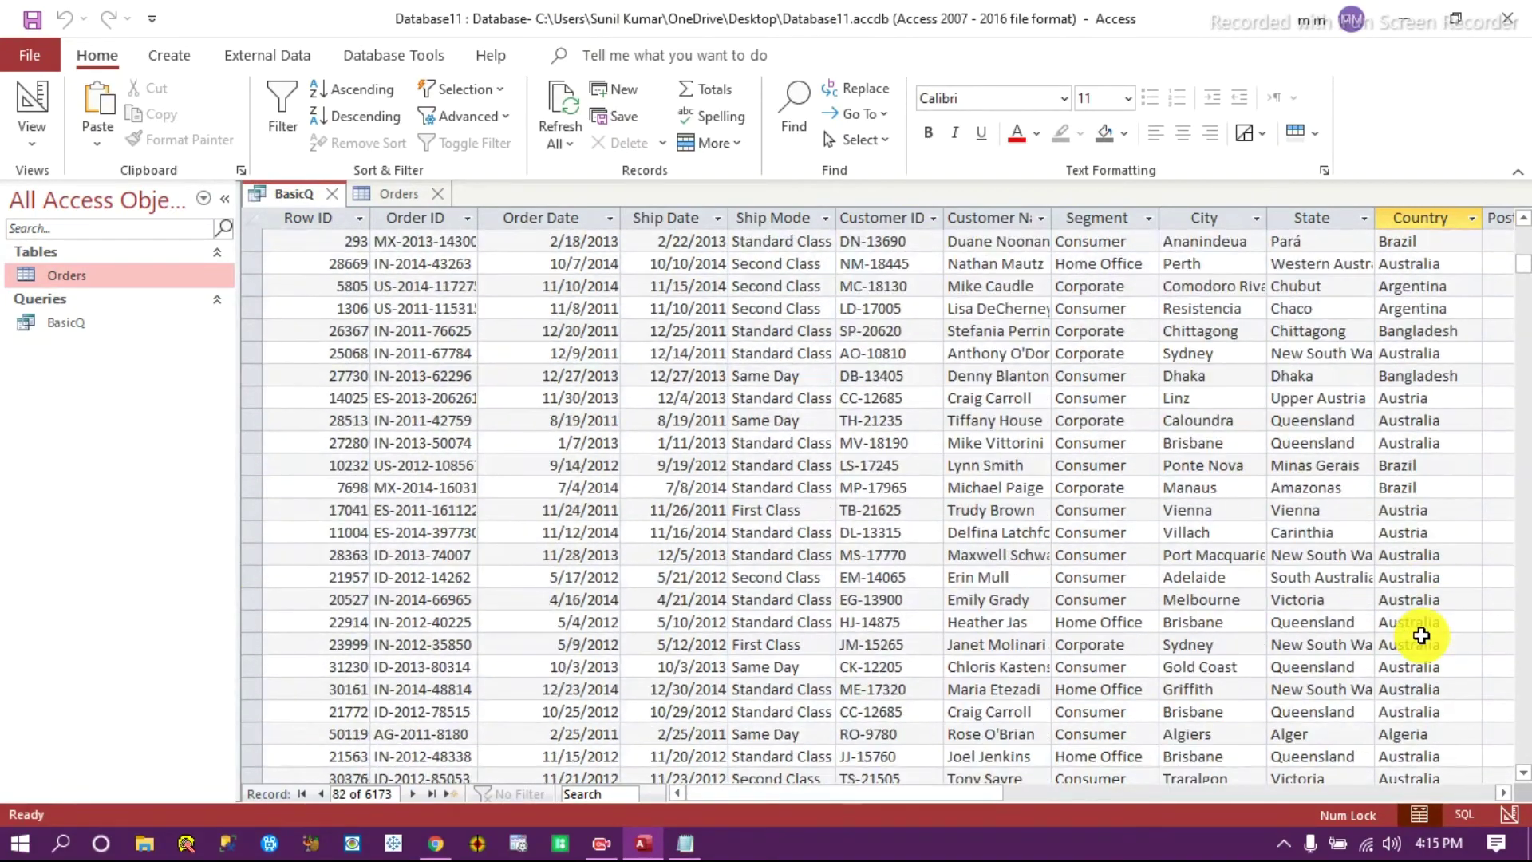
scroll(1408, 598, up, 7)
click(1408, 487)
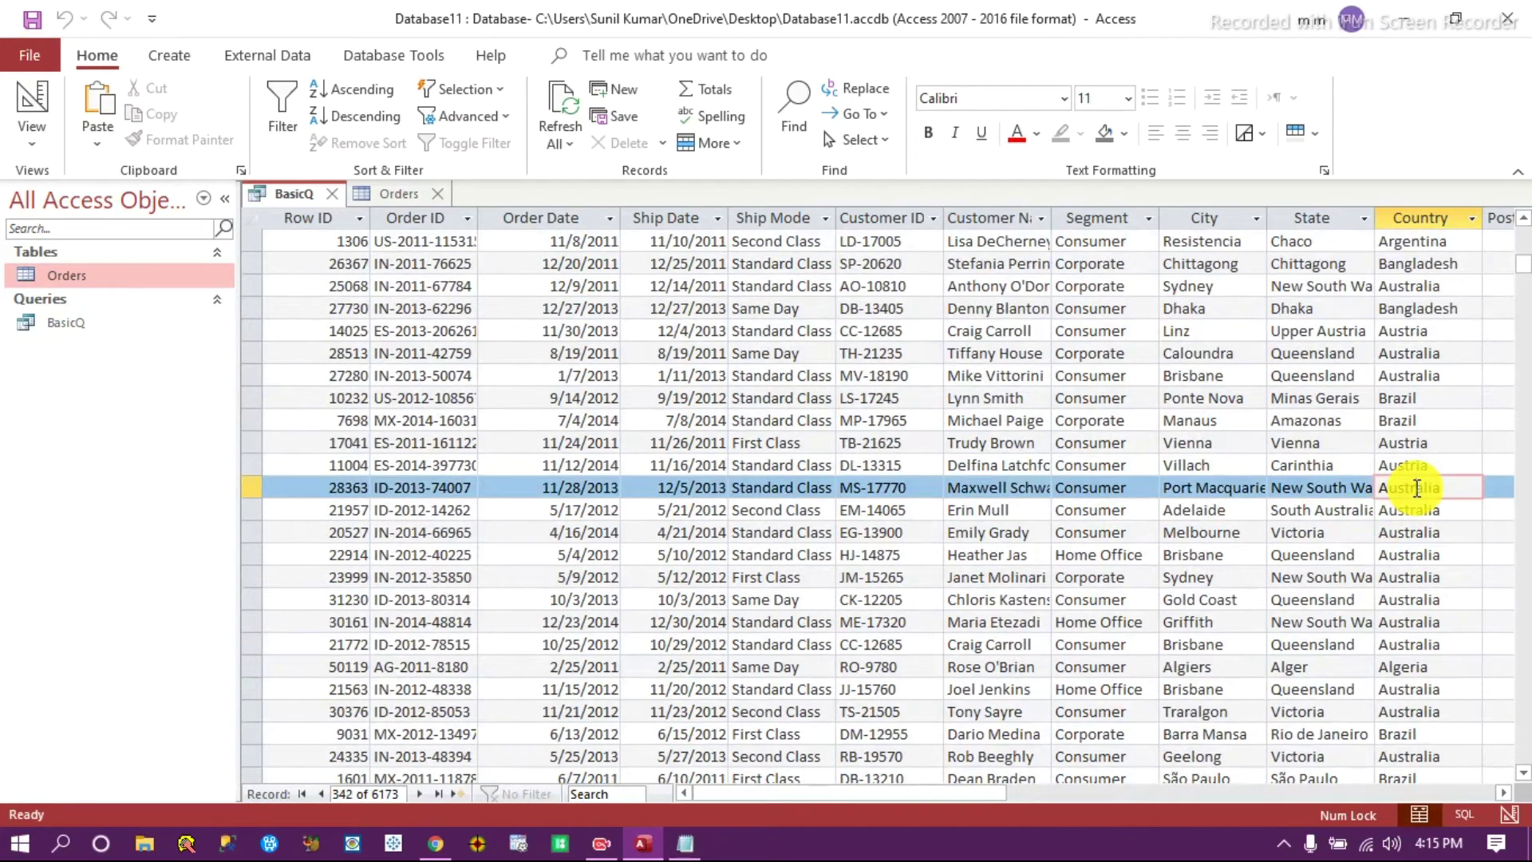
Return BasicQ to Design view and delete the Country criterion.
click(1508, 812)
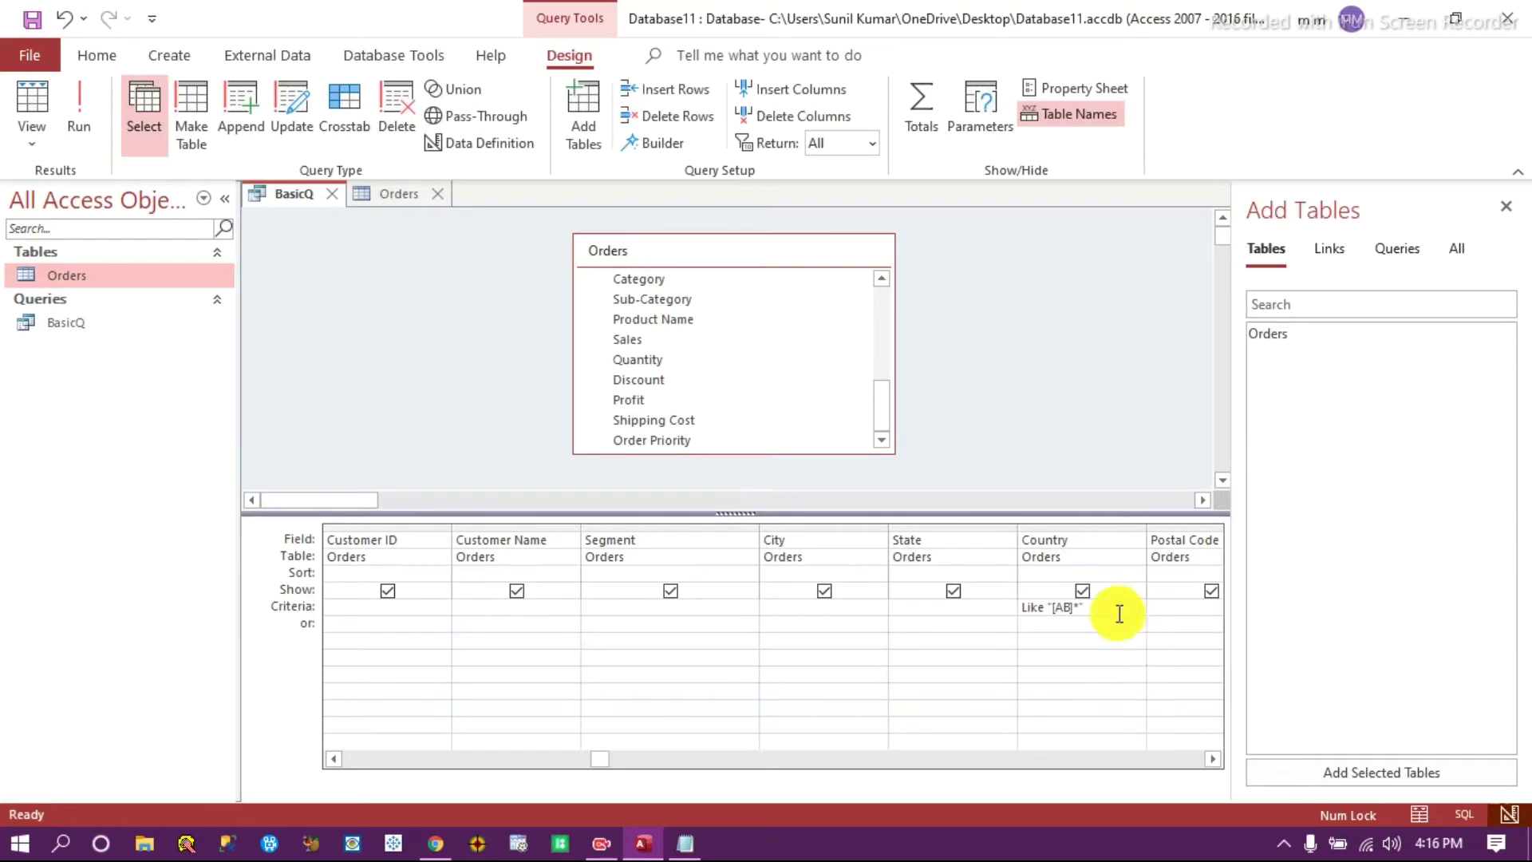
drag(1111, 608, 1000, 608)
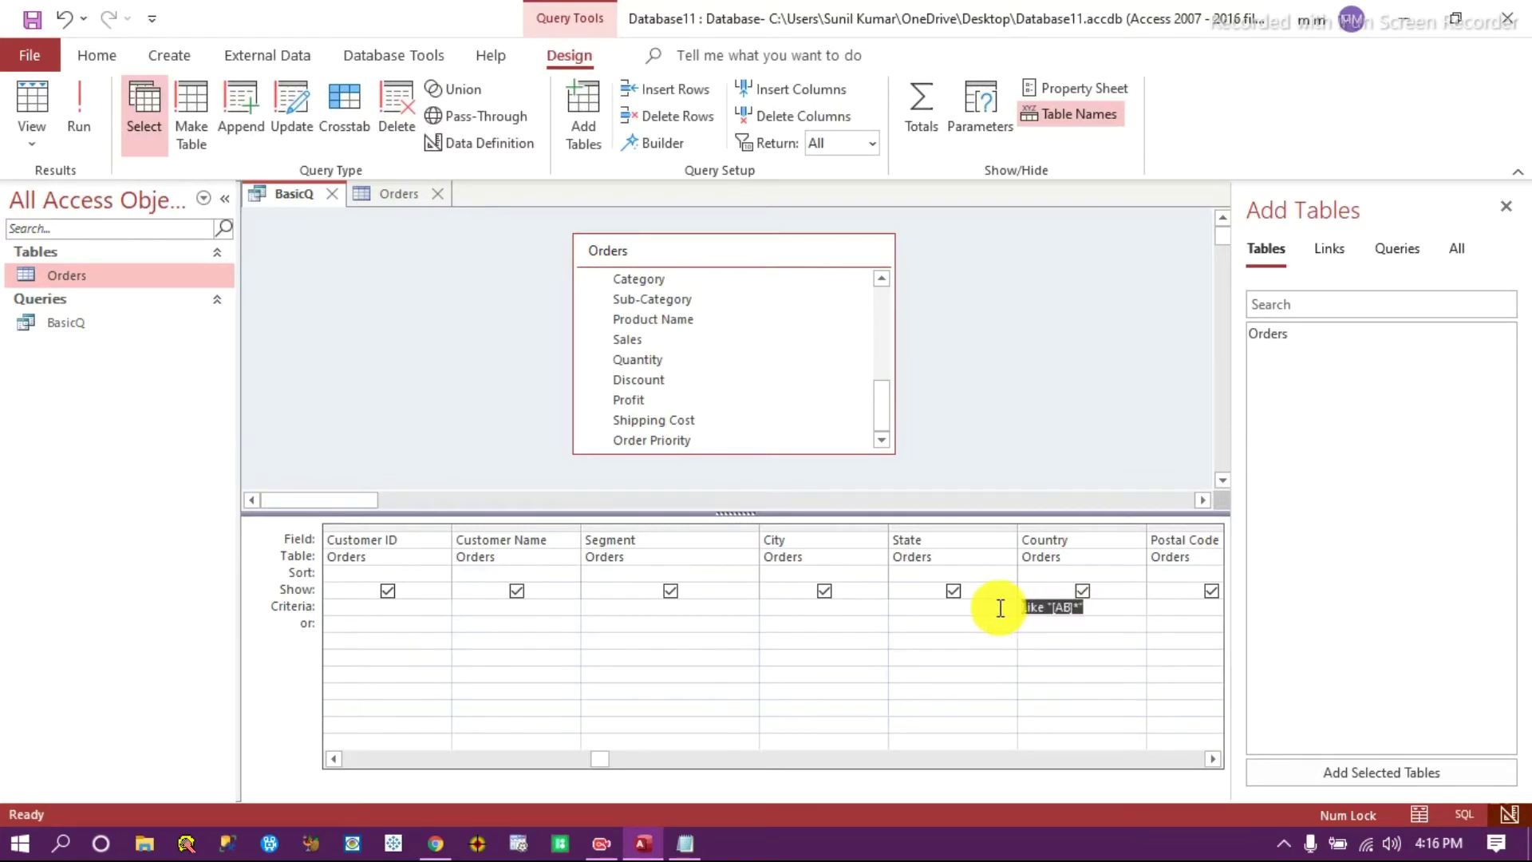
key(Delete)
click(728, 658)
Switch to Chrome and review the ! wildcard entry in the wildcard characters table.
click(439, 840)
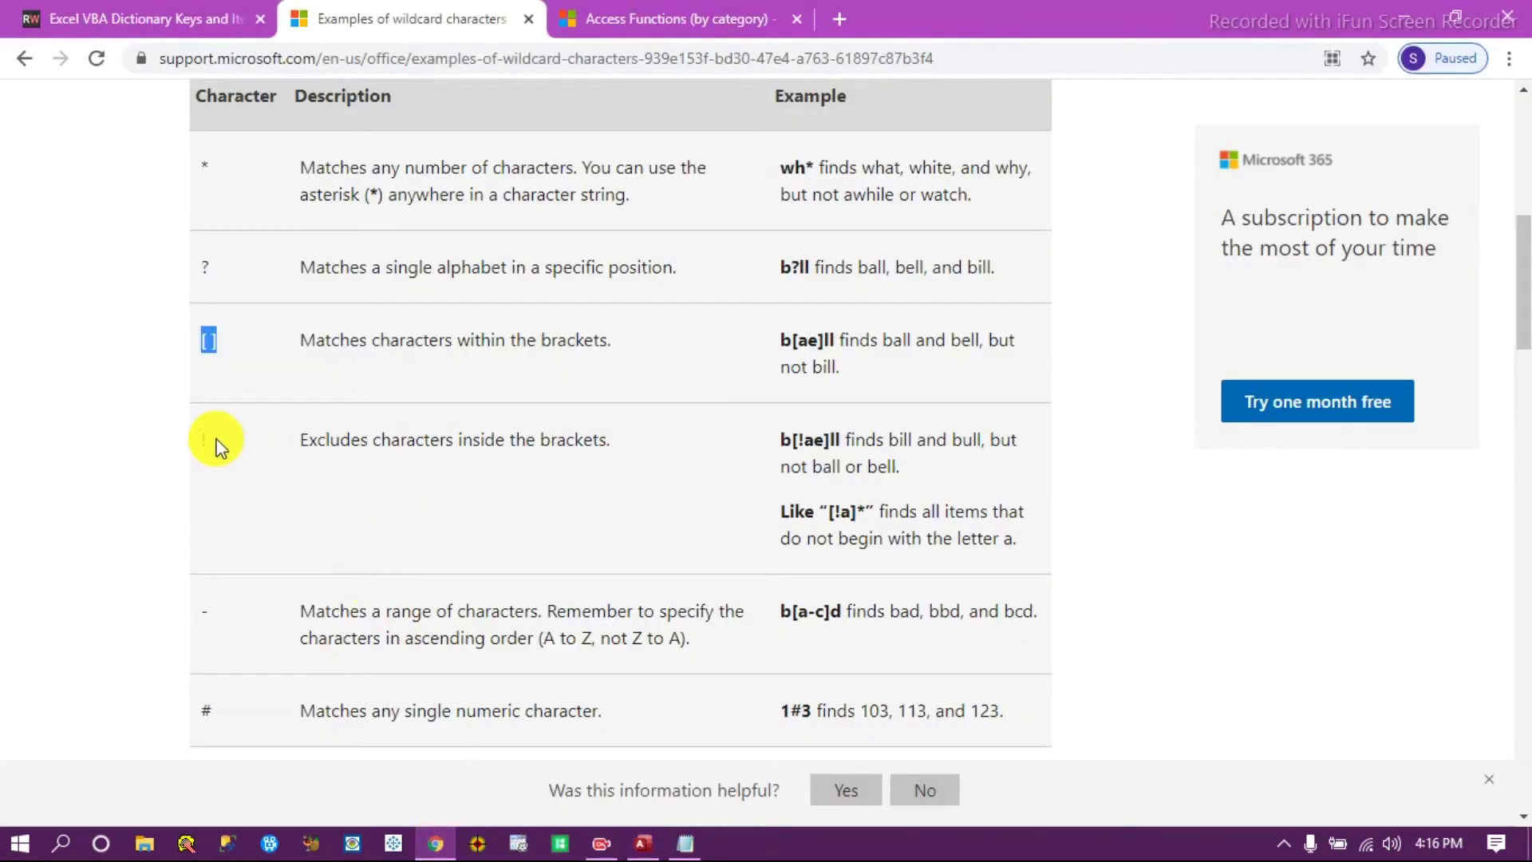
drag(217, 445, 190, 438)
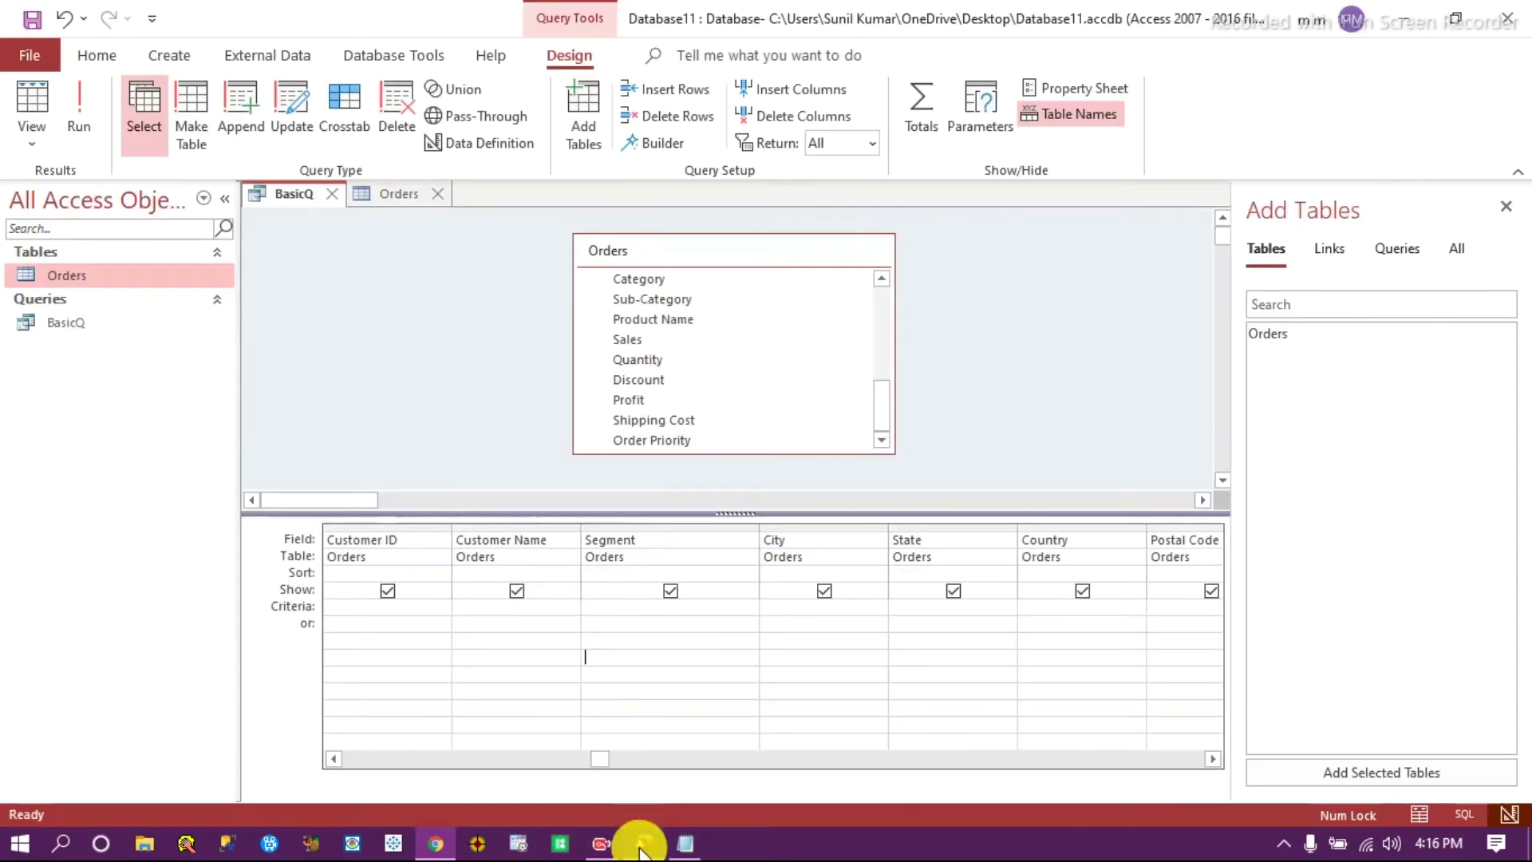
Switch back to Access, set BasicQ's Country criterion to Like "[!ABCDEFG]*" and run the query.
click(643, 844)
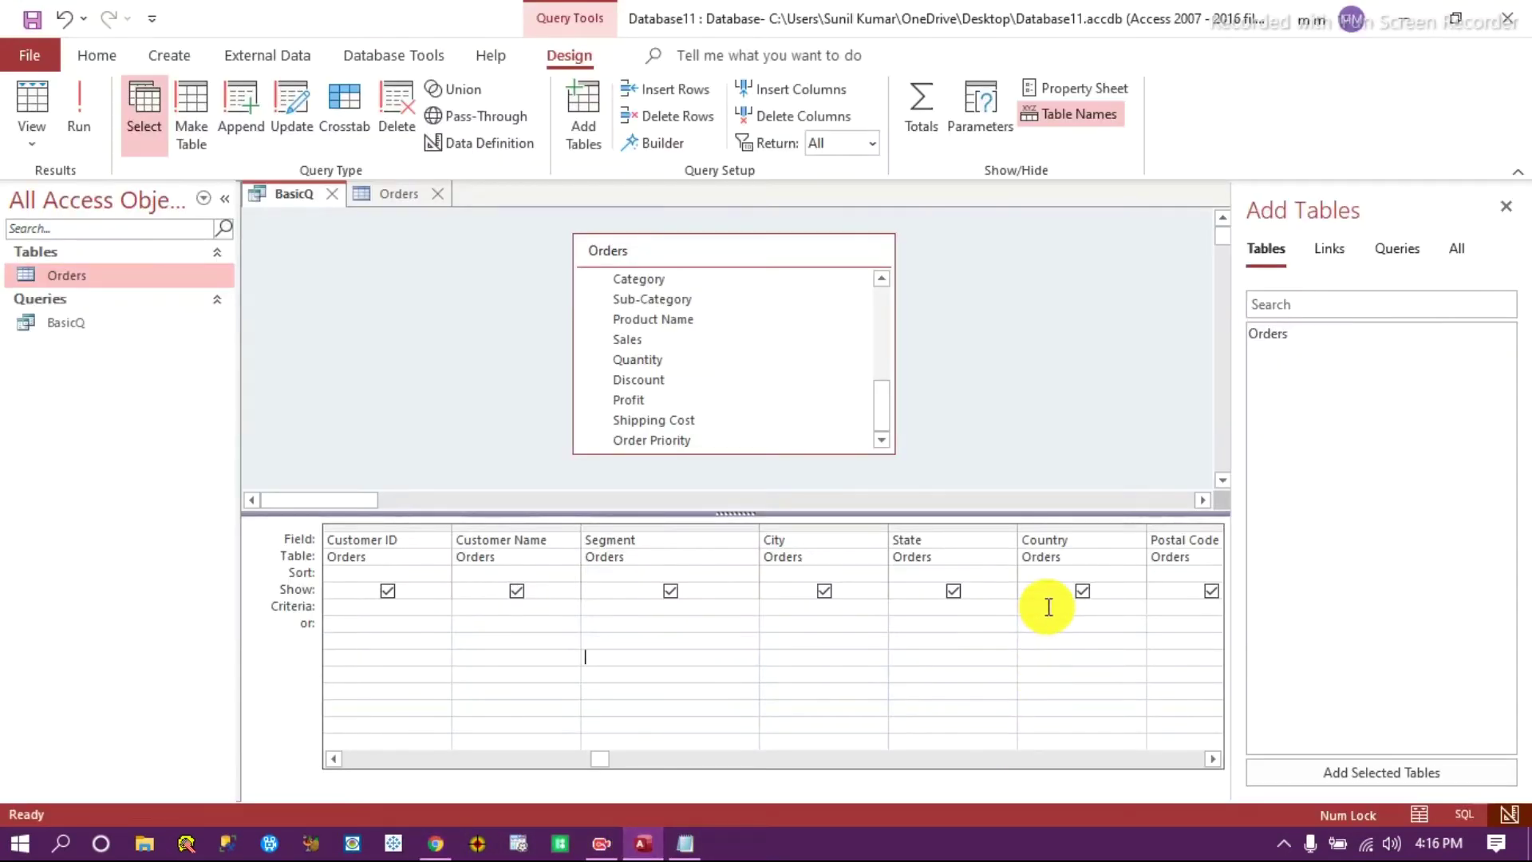
click(1049, 606)
key(ctrl+z)
text(CDEFG]*)
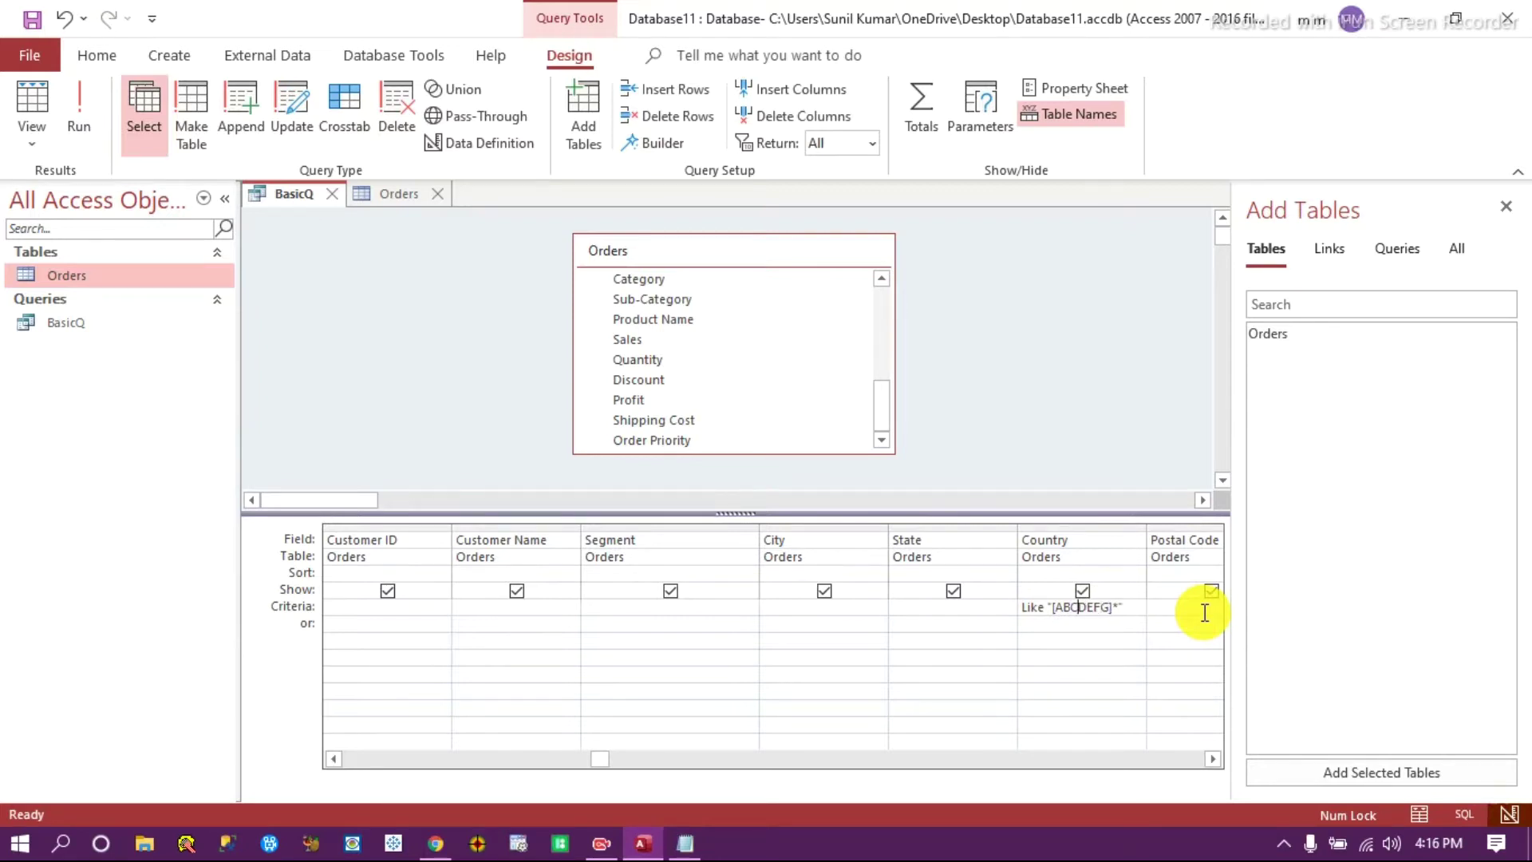
text(!)
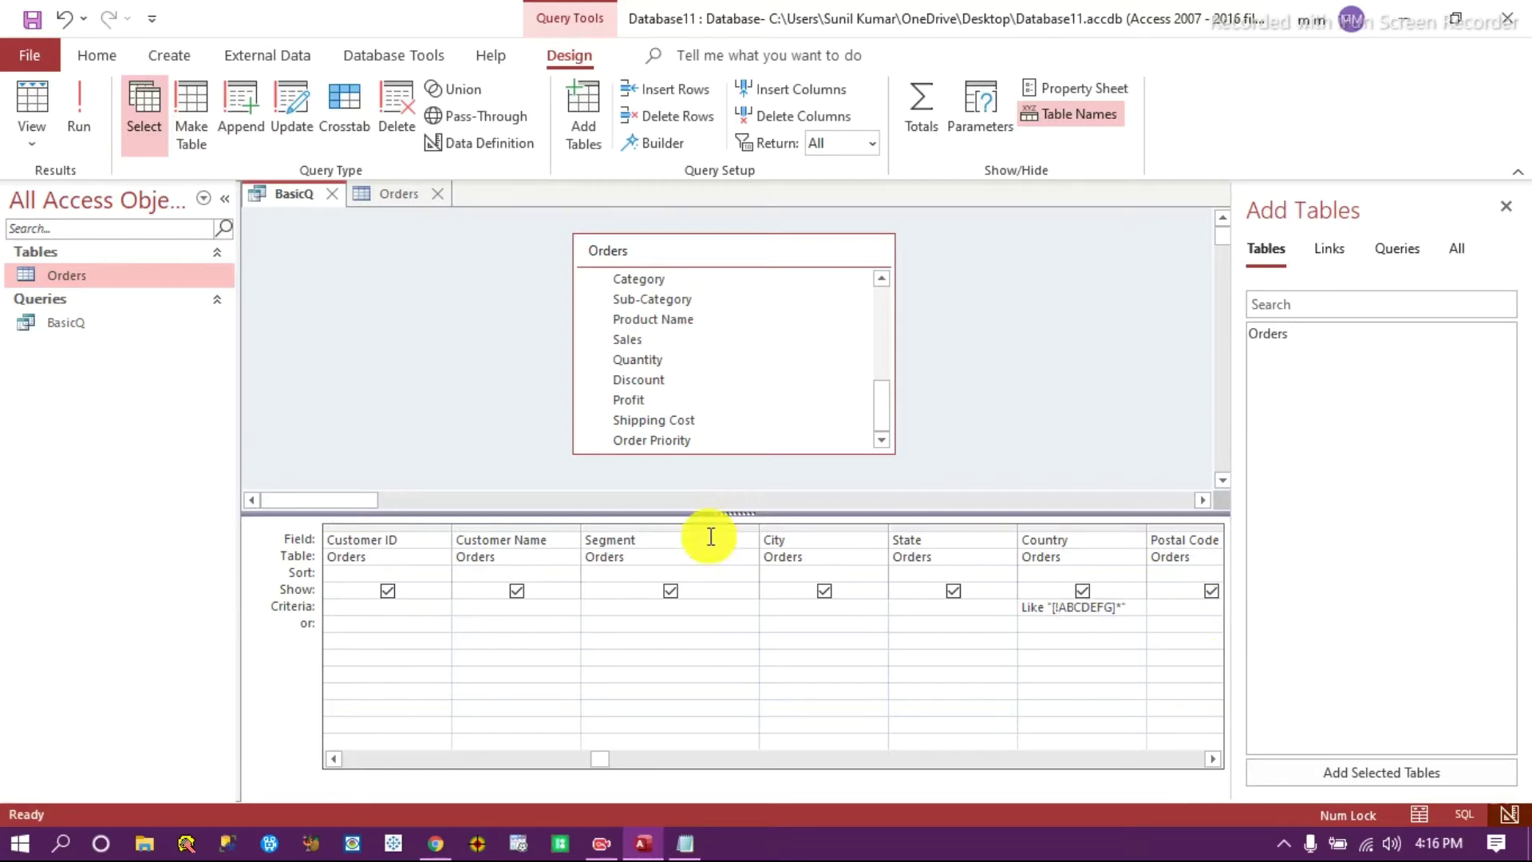
click(79, 102)
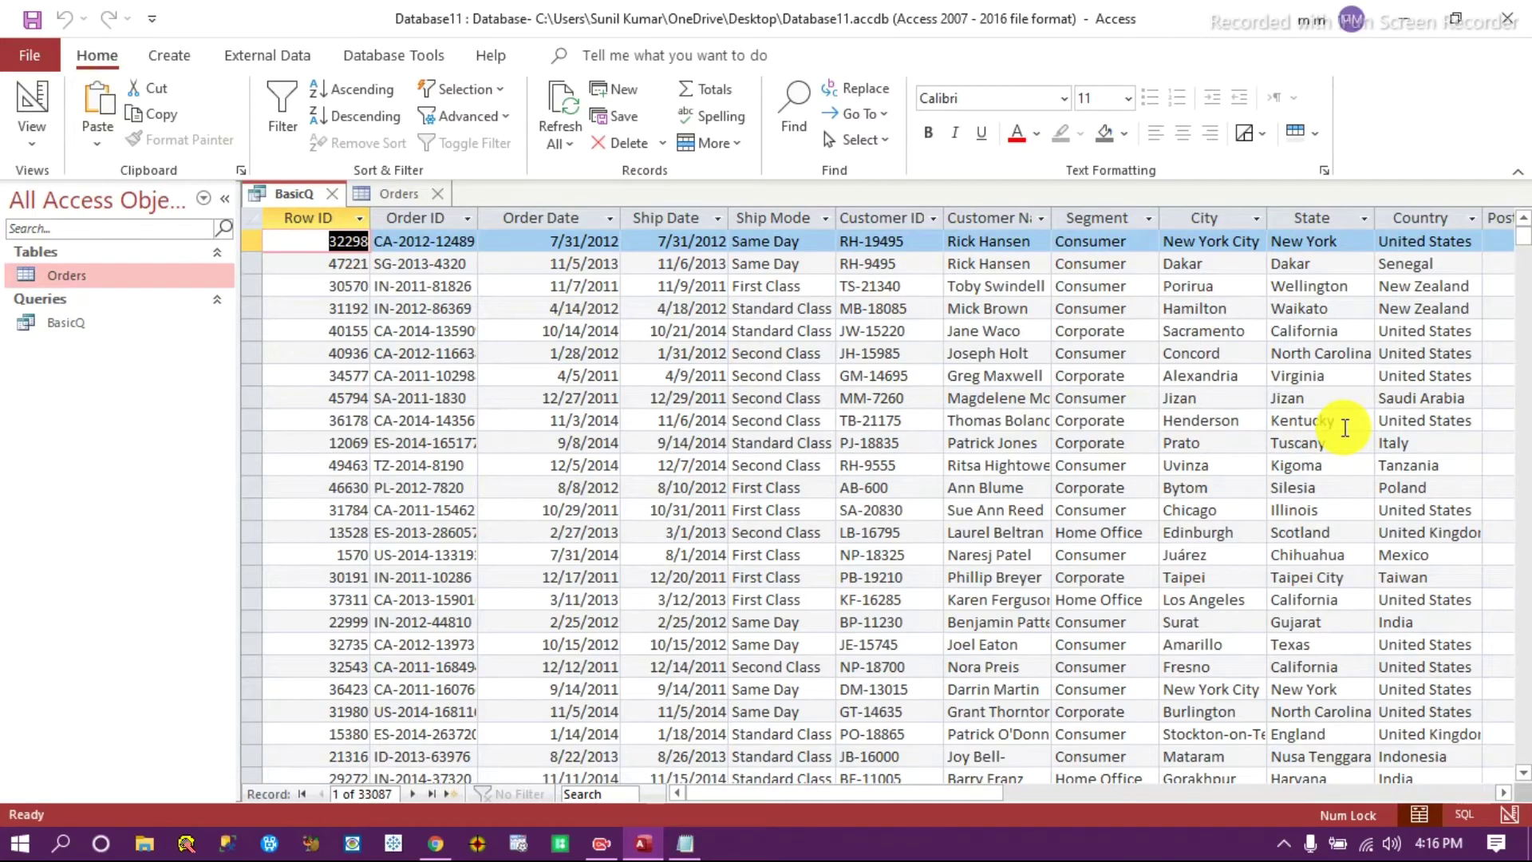
Examine the Country values in BasicQ's results for names starting with any letter from A to G.
click(1401, 467)
scroll(1487, 572, down, 5)
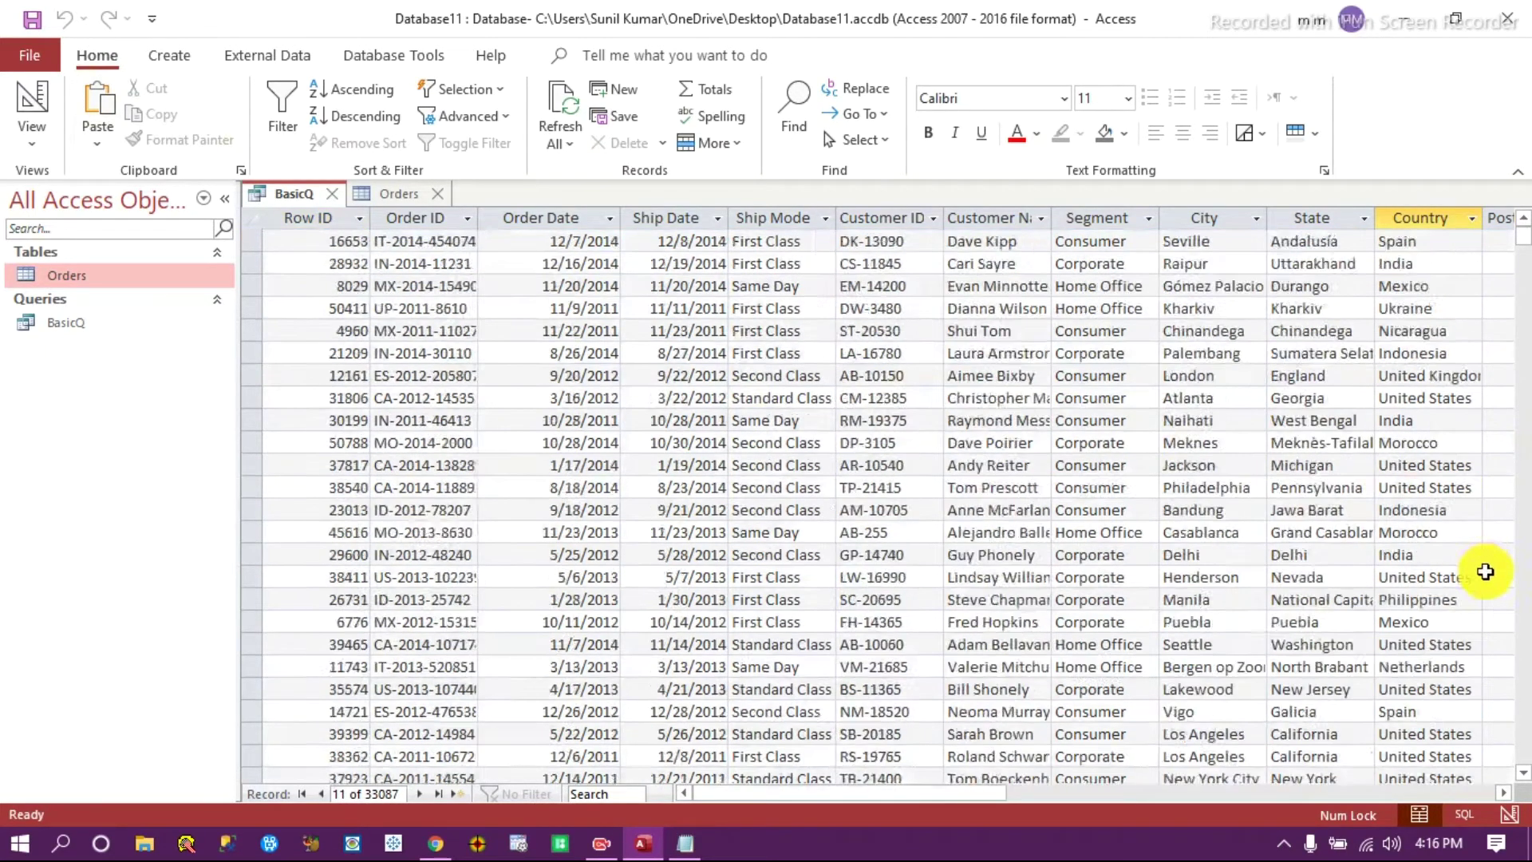
scroll(1474, 629, down, 10)
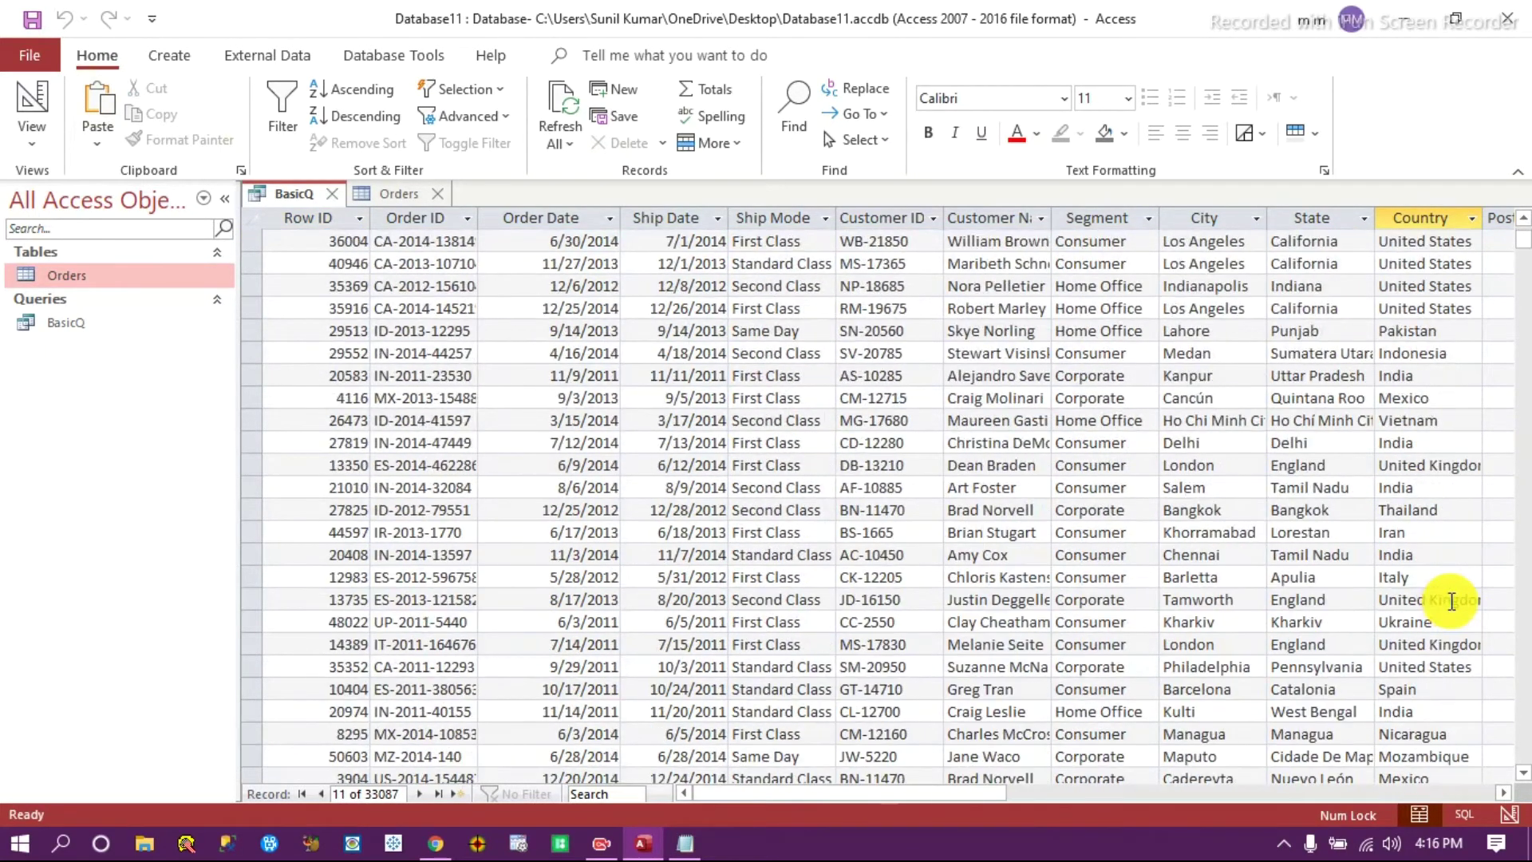
scroll(1444, 600, down, 3)
click(1400, 466)
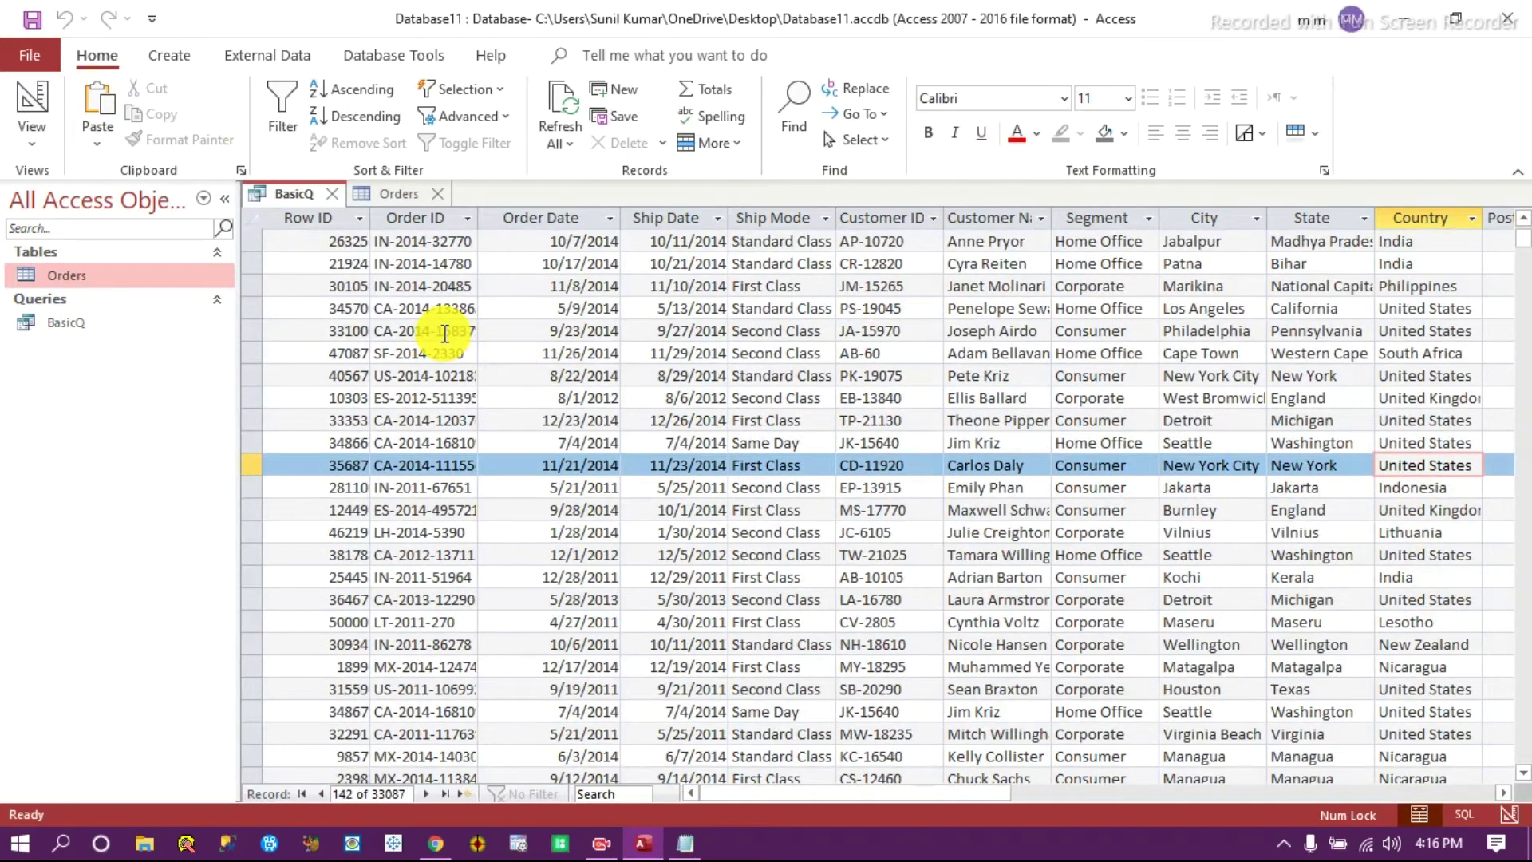
Return BasicQ to Design view, change the Country criterion to Like "[!A-M]*" and run the query.
click(1507, 813)
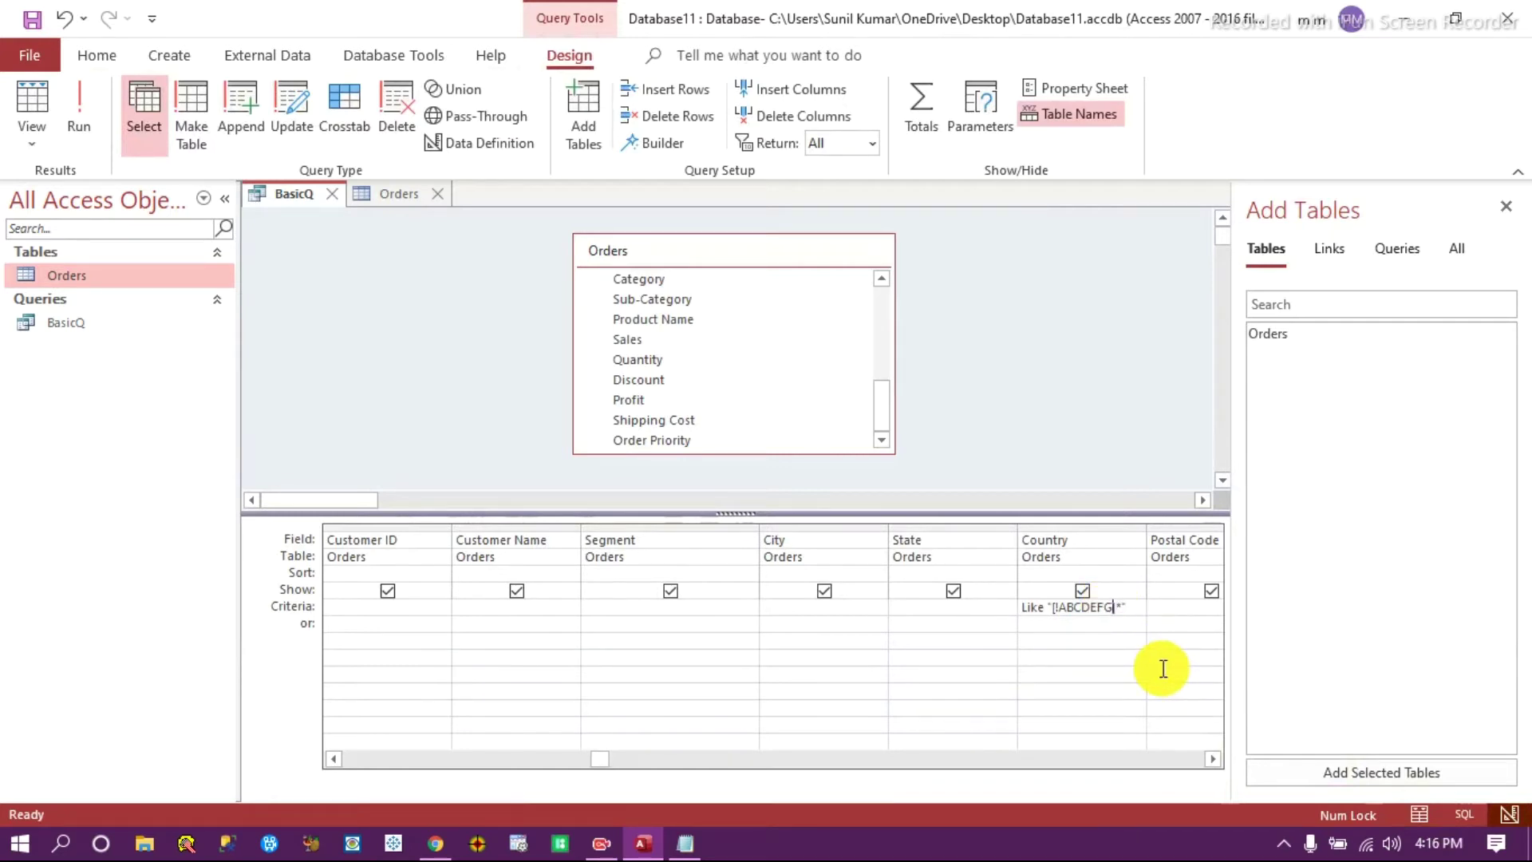
key(BackSpace)
key(BackSpace)
key(BackSpace)
key(BackSpace)
key(BackSpace)
key(BackSpace)
key(BackSpace)
text(A-M)
click(80, 107)
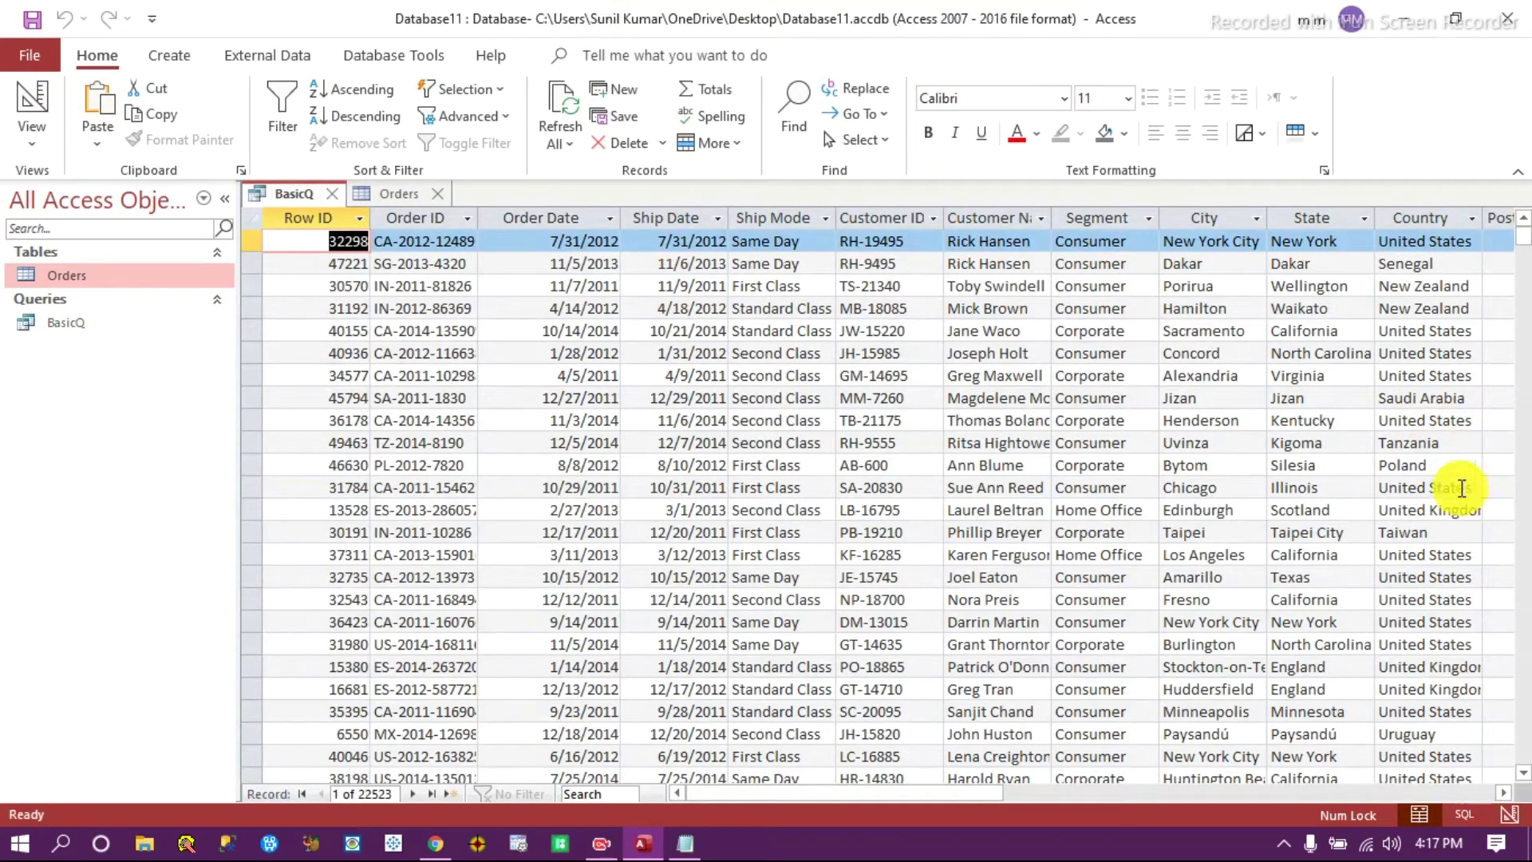
Check the Country values down BasicQ's results for names starting with any letter from A to M.
click(1426, 460)
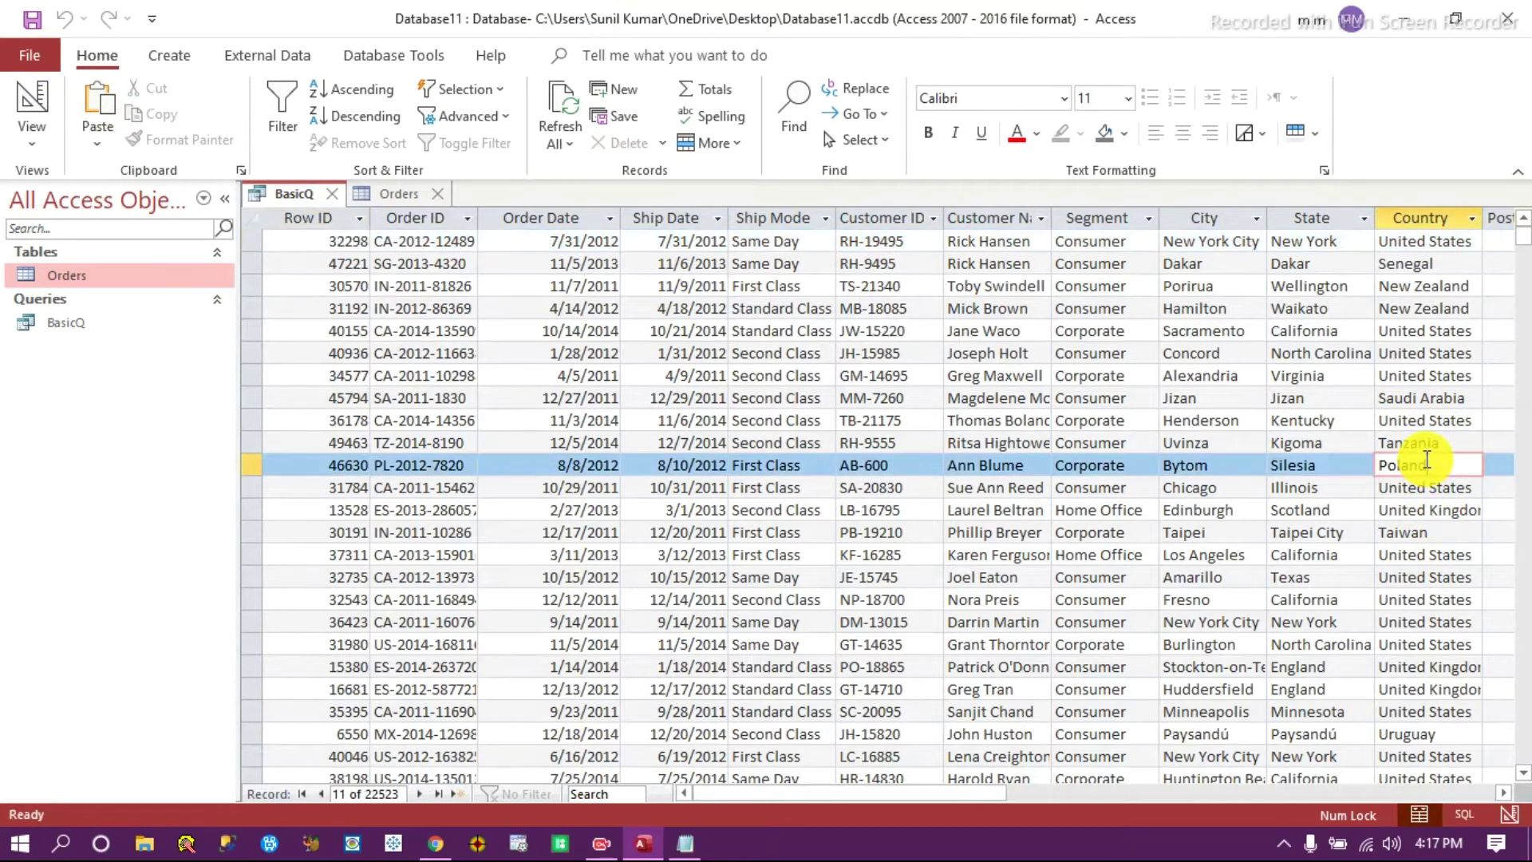
scroll(1427, 459, down, 15)
scroll(1427, 460, down, 10)
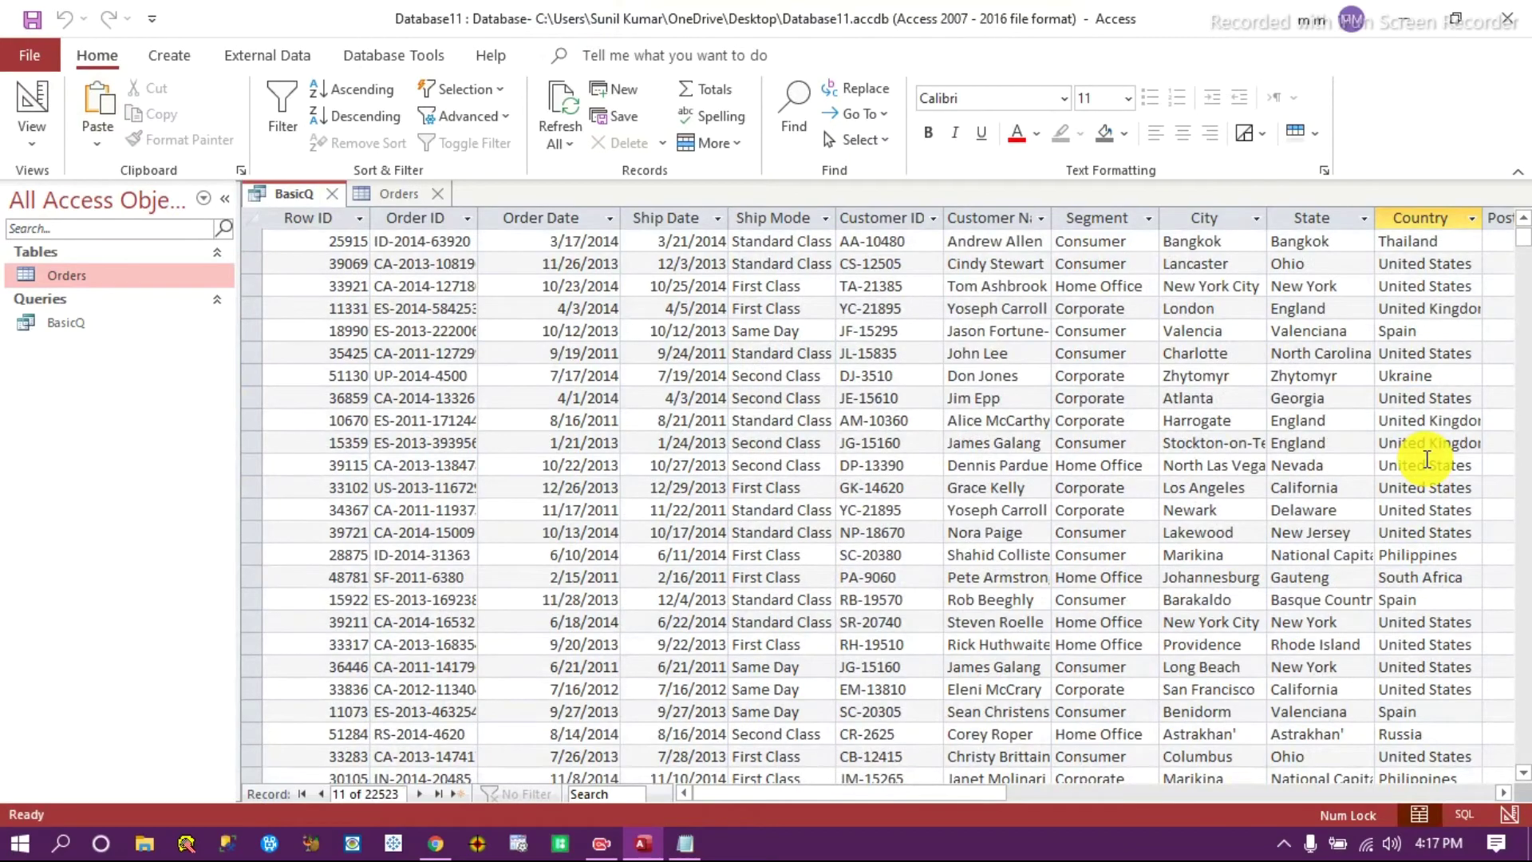
scroll(1427, 460, down, 6)
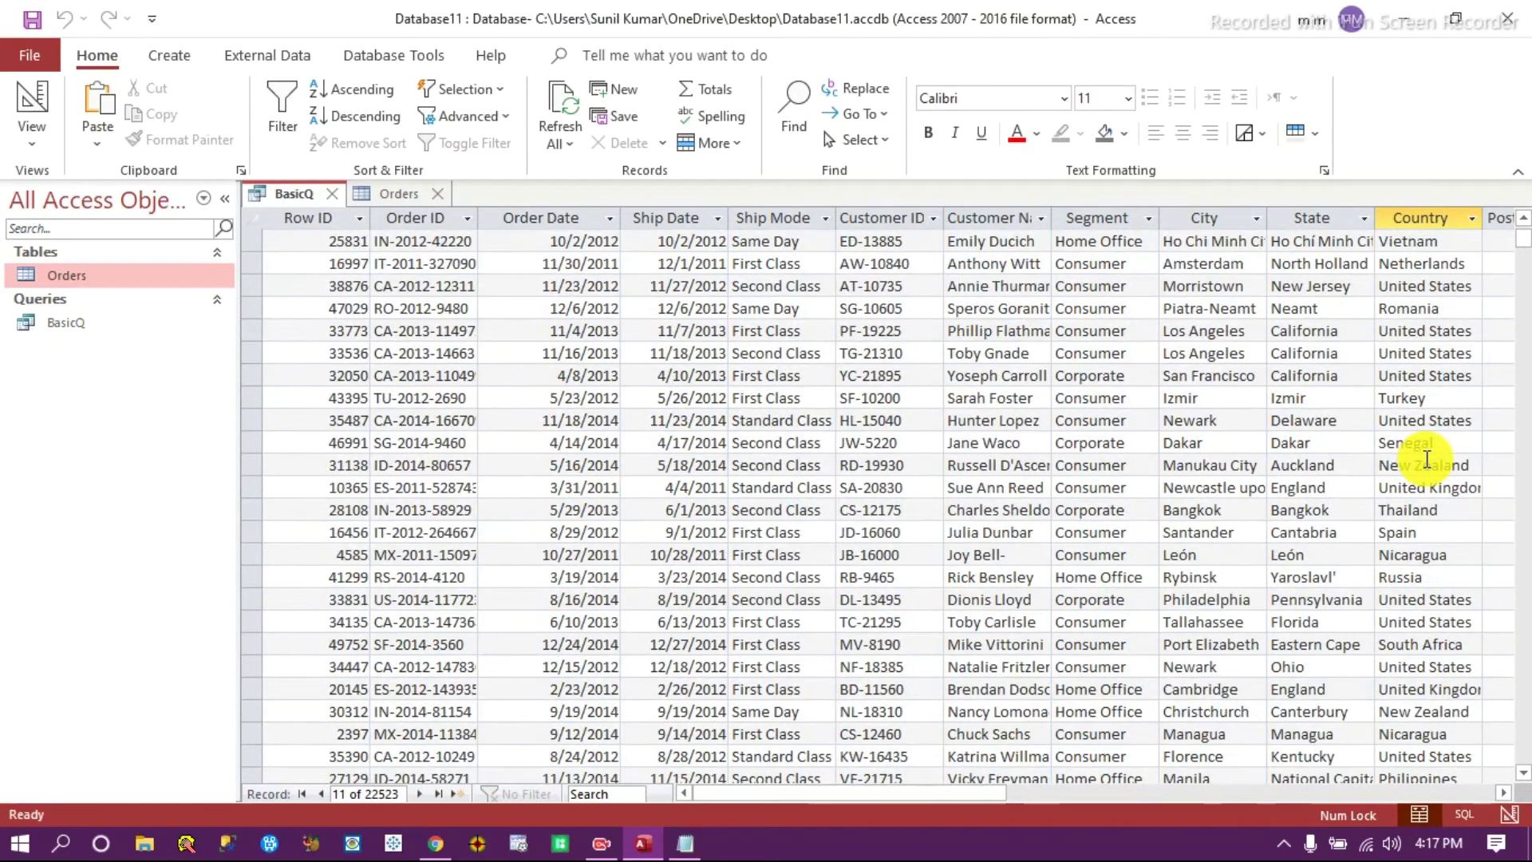
Change the Country criterion of BasicQ to Like "[!A-Y]*", run the query and look through the returned countries.
scroll(1427, 460, down, 15)
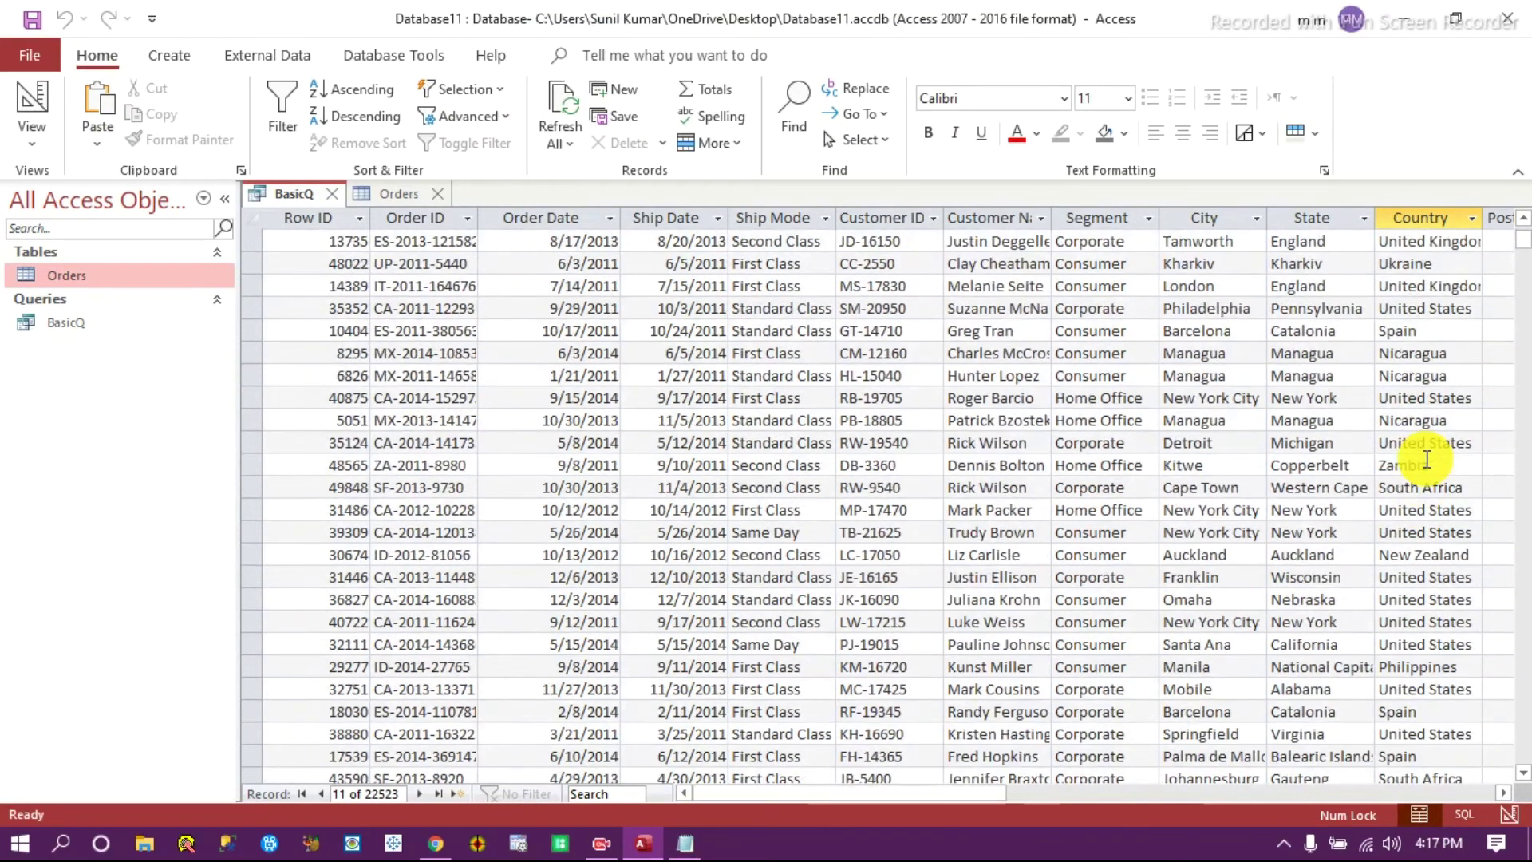
scroll(1426, 460, down, 10)
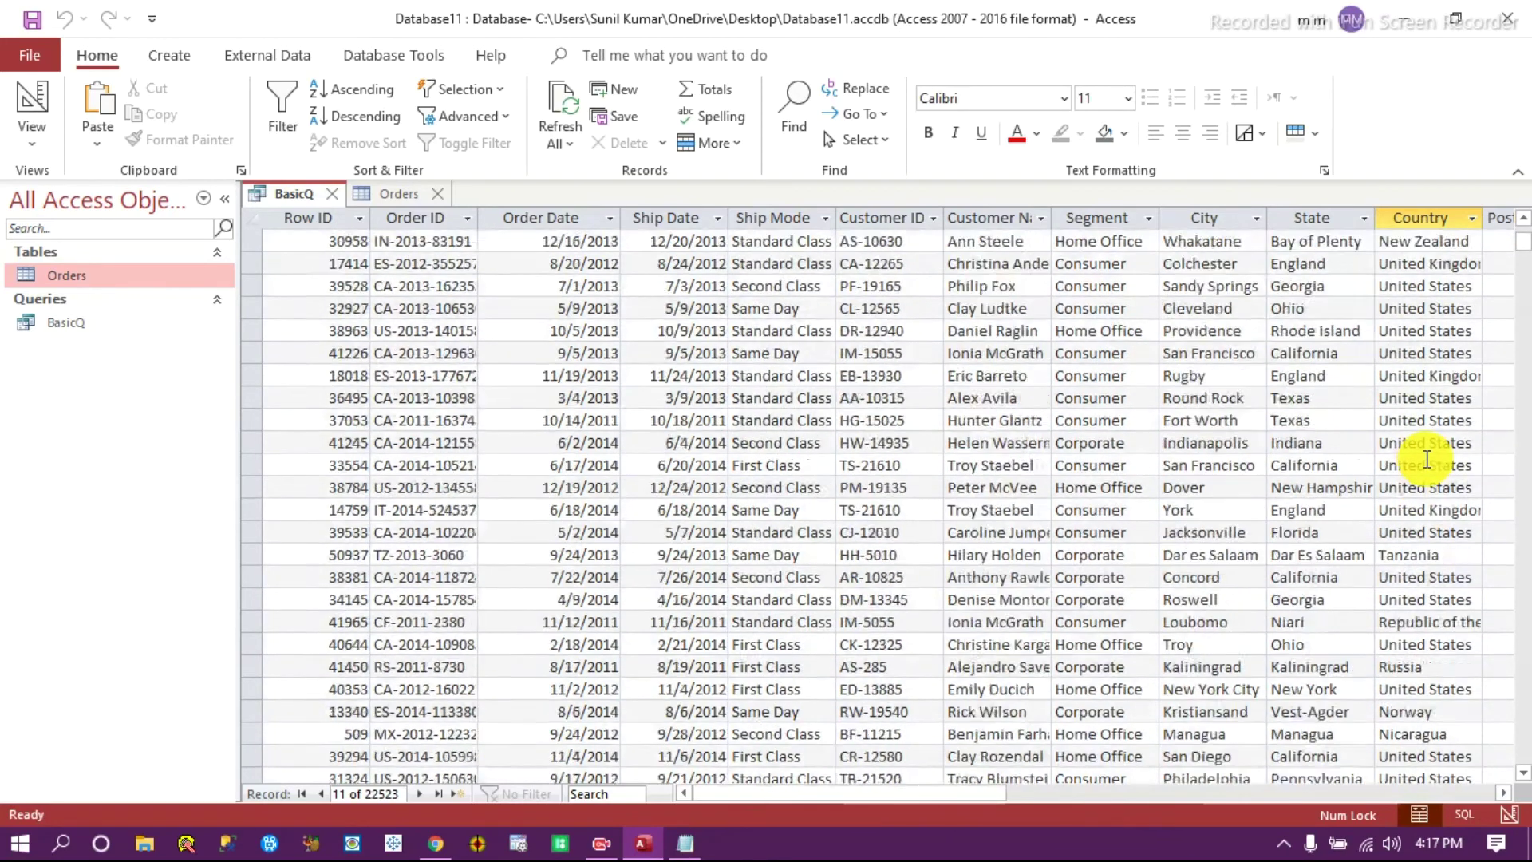
click(1509, 814)
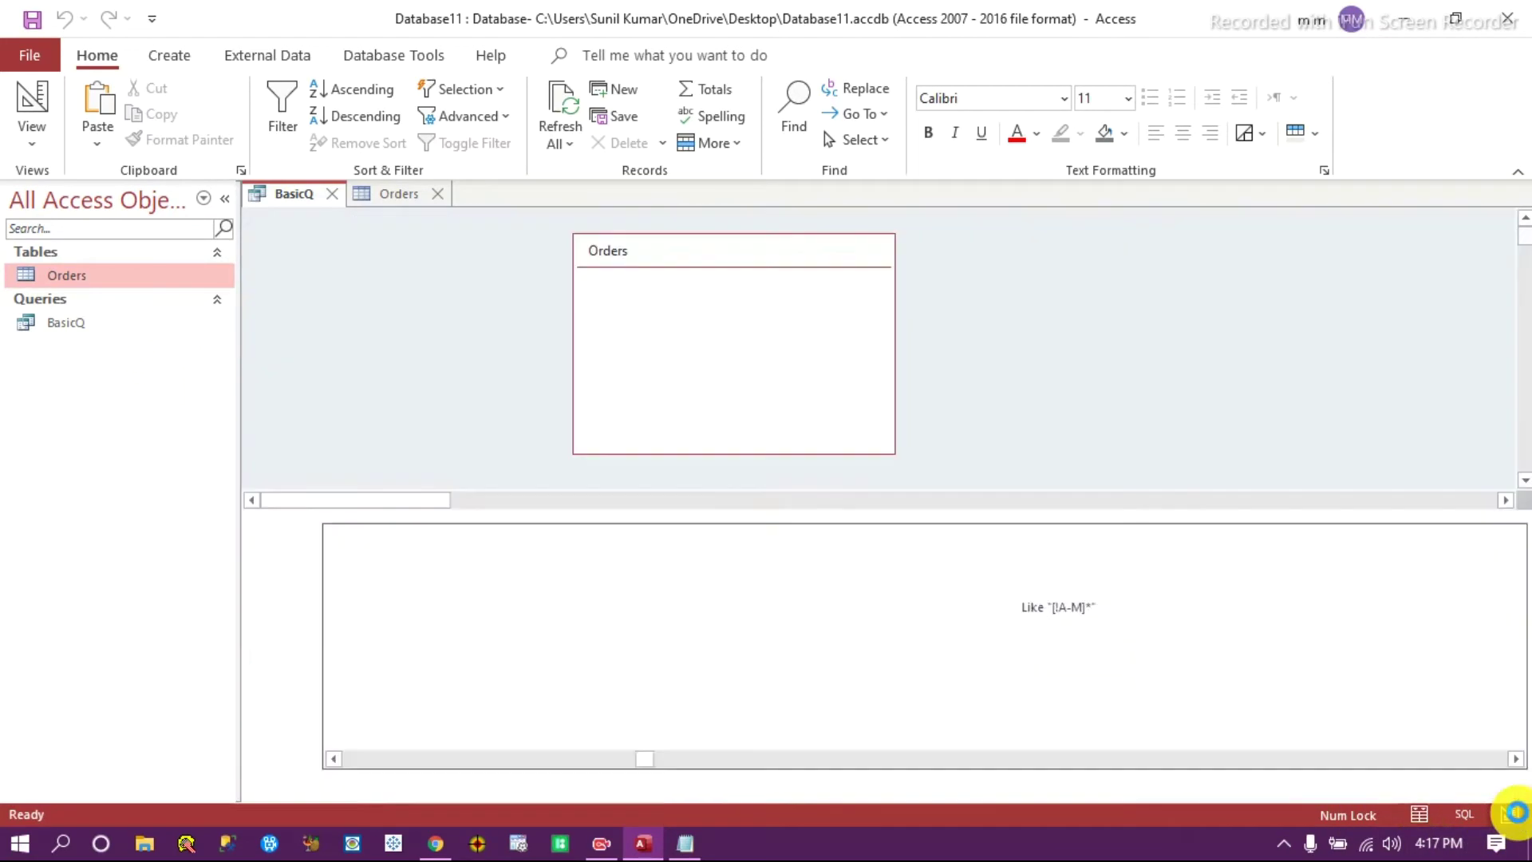
click(1080, 605)
key(BackSpace)
key(BackSpace)
text(Y])
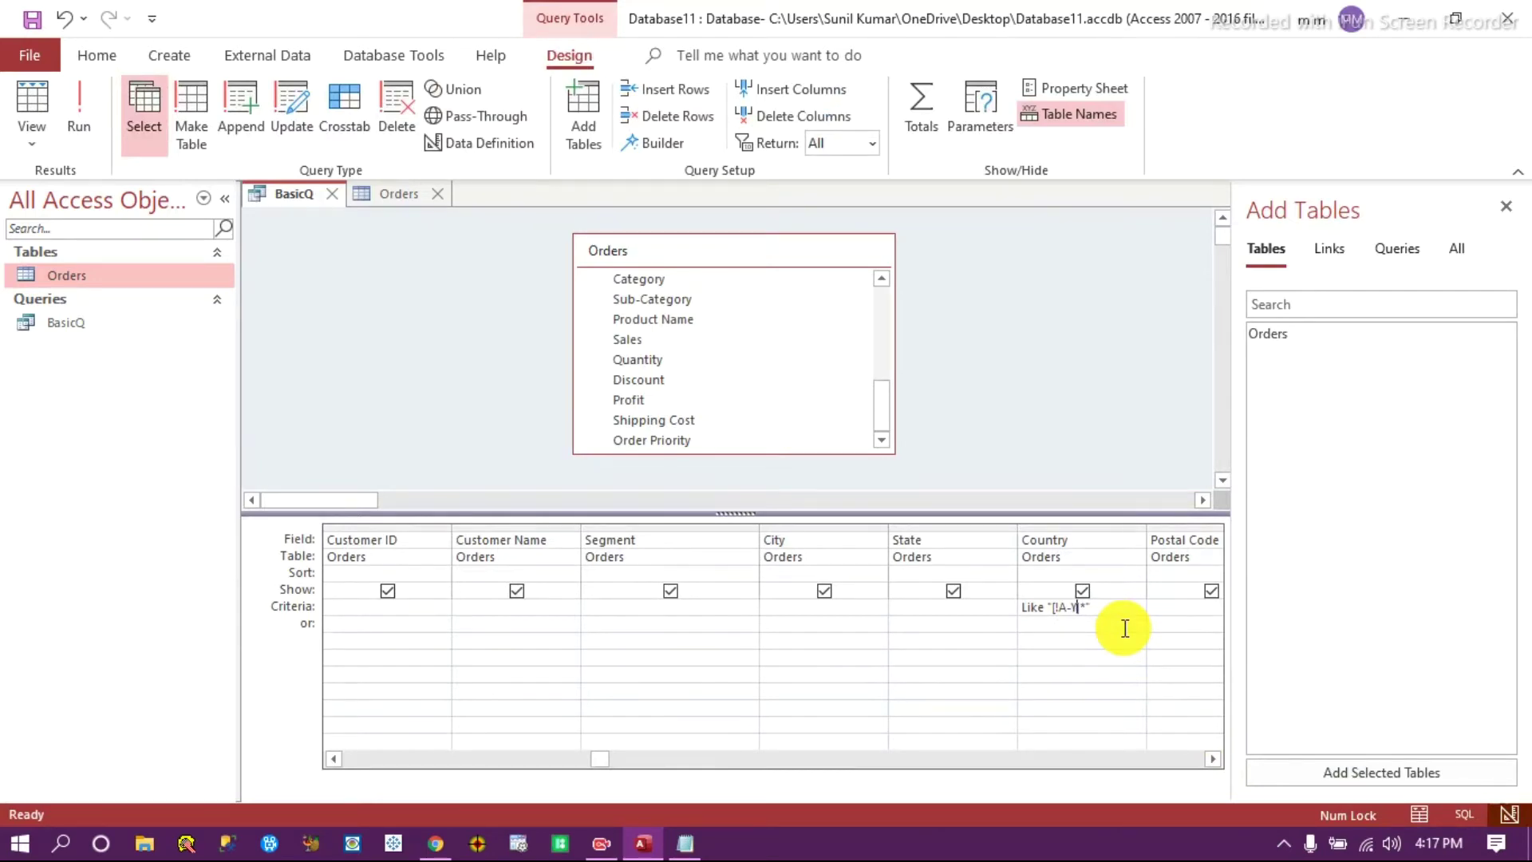
click(77, 112)
click(1433, 510)
scroll(1439, 551, down, 20)
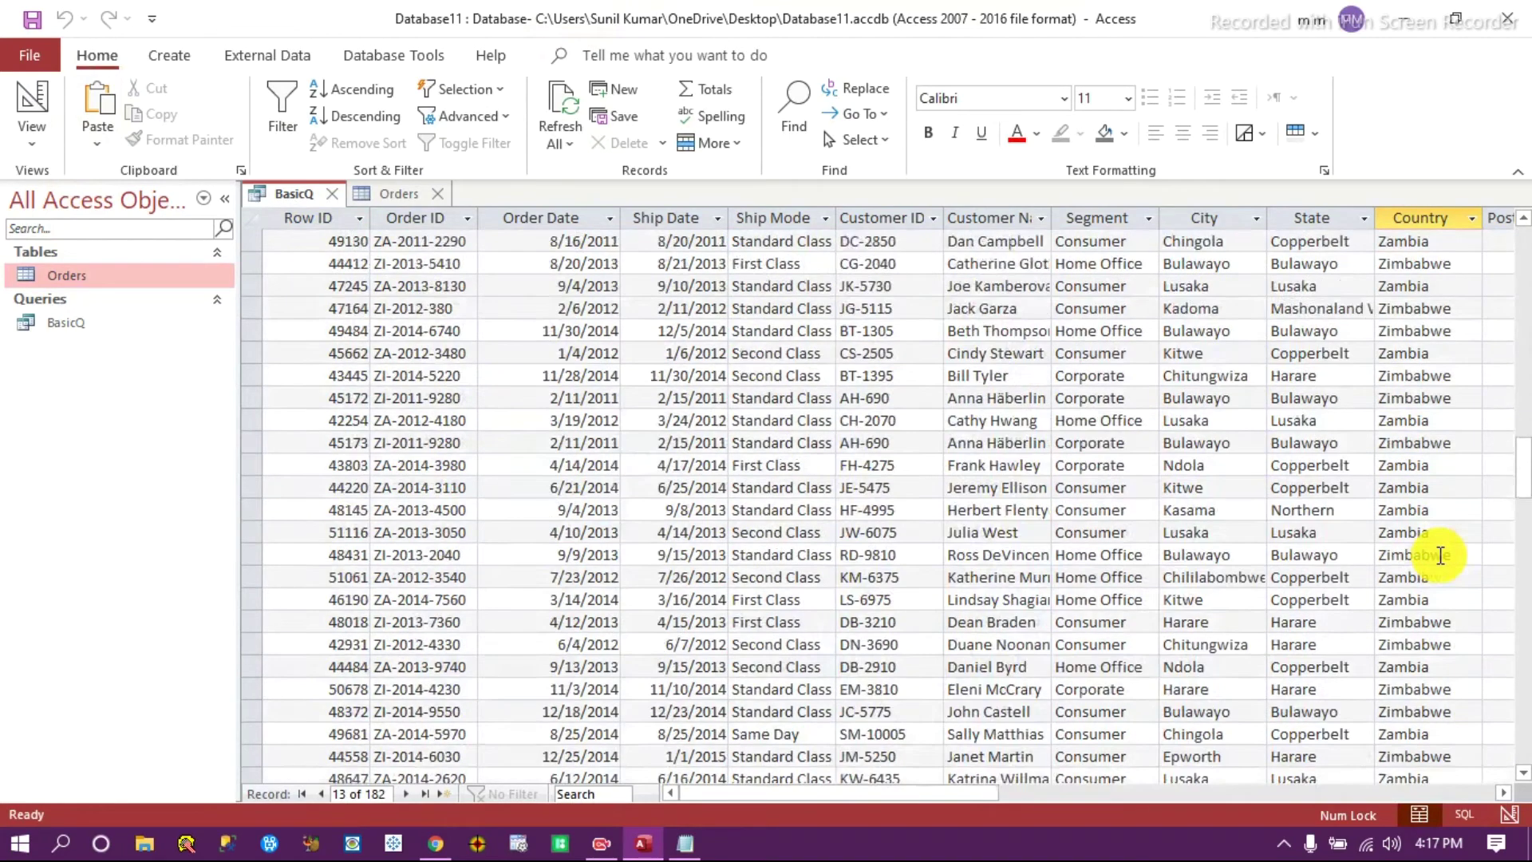
scroll(1440, 556, up, 20)
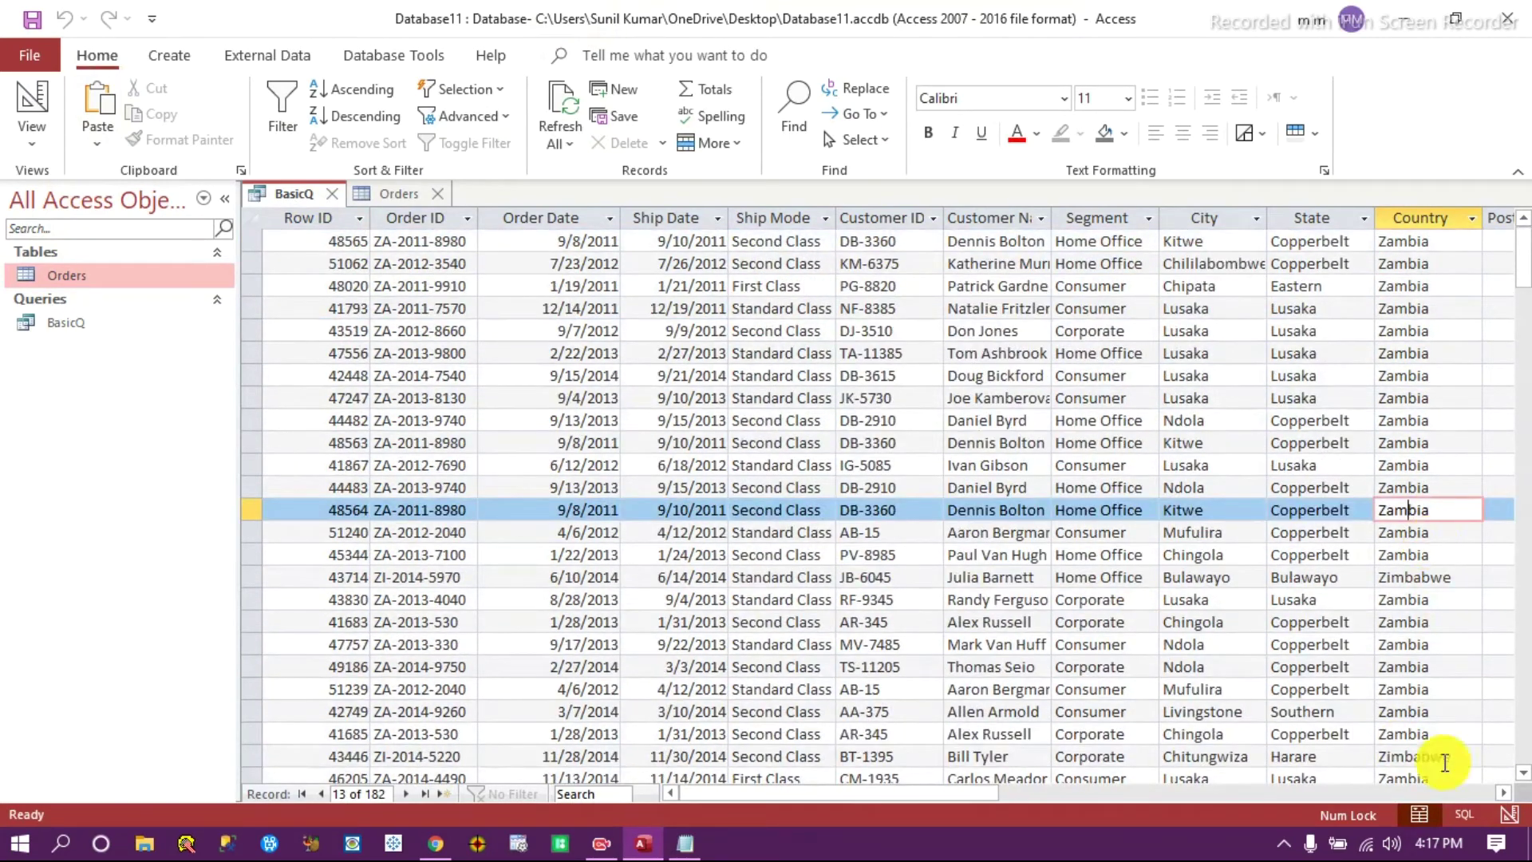
click(1509, 813)
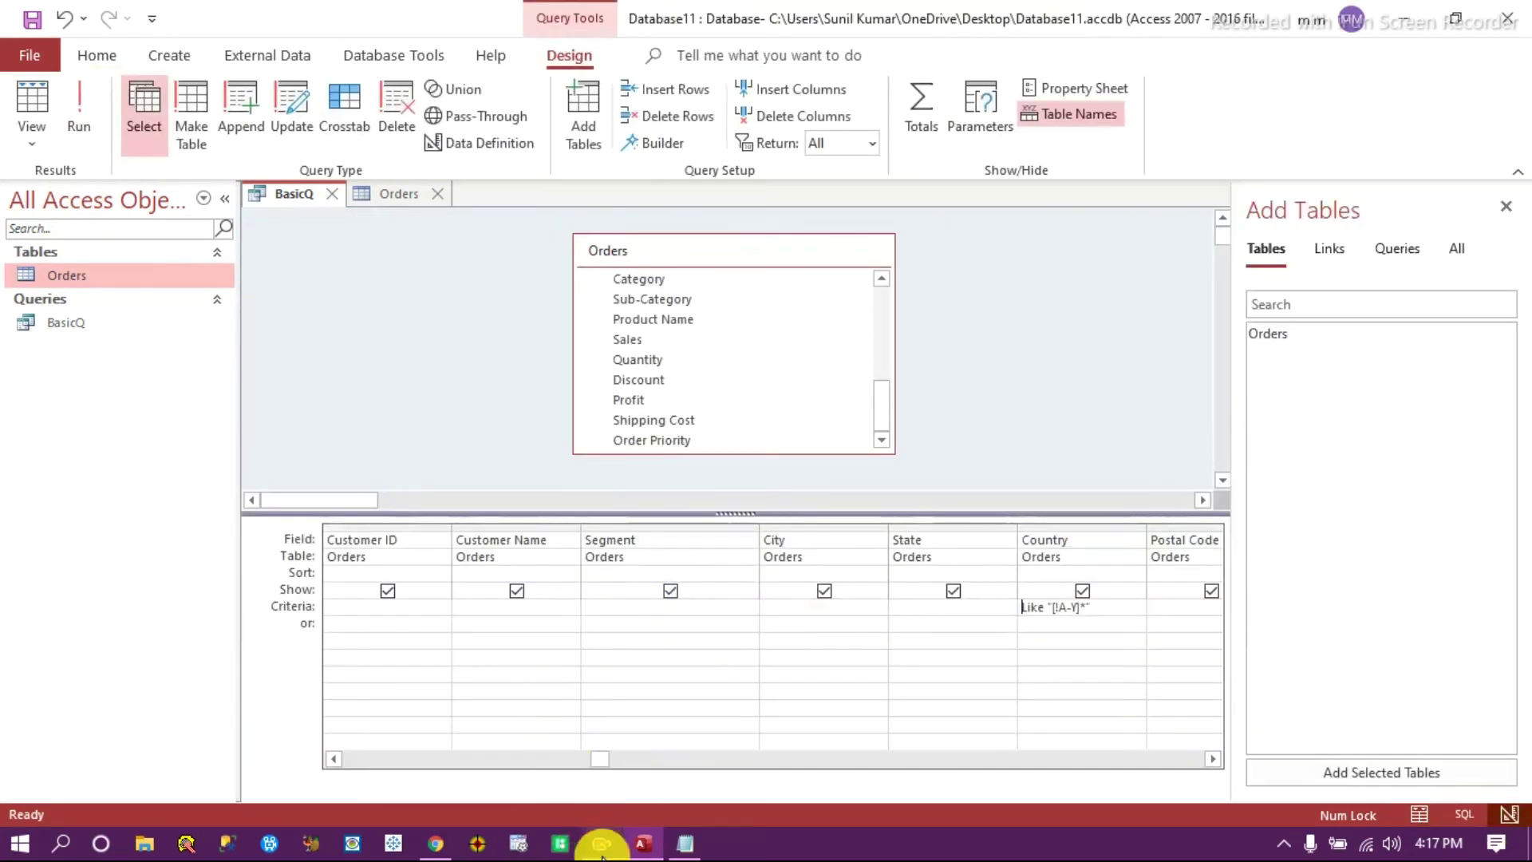
Switch to Chrome, look through the wildcard characters reference page and return to Access.
click(436, 844)
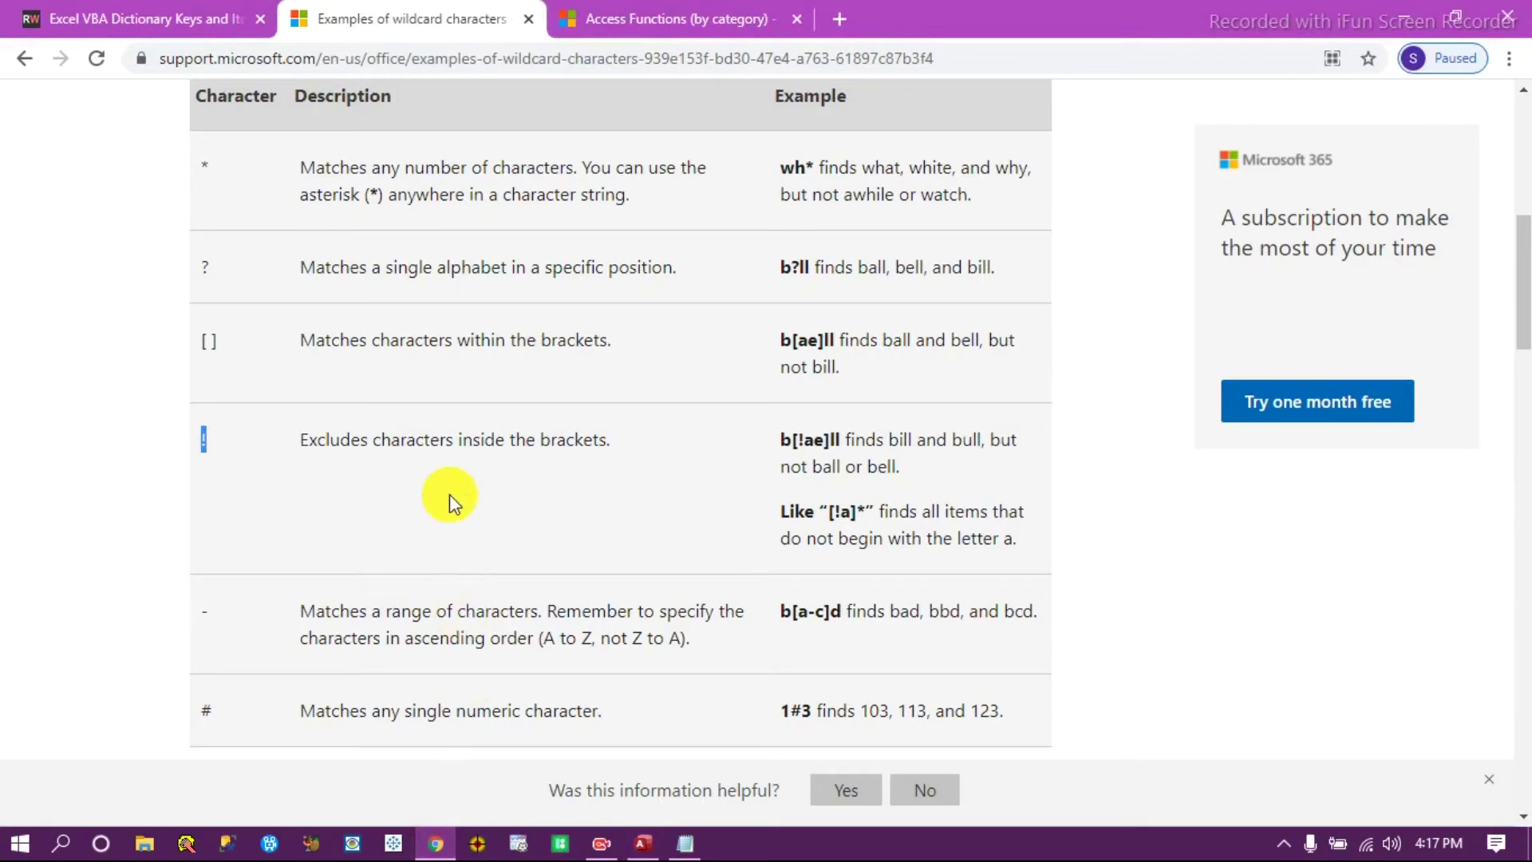
scroll(470, 488, down, 20)
scroll(559, 503, up, 20)
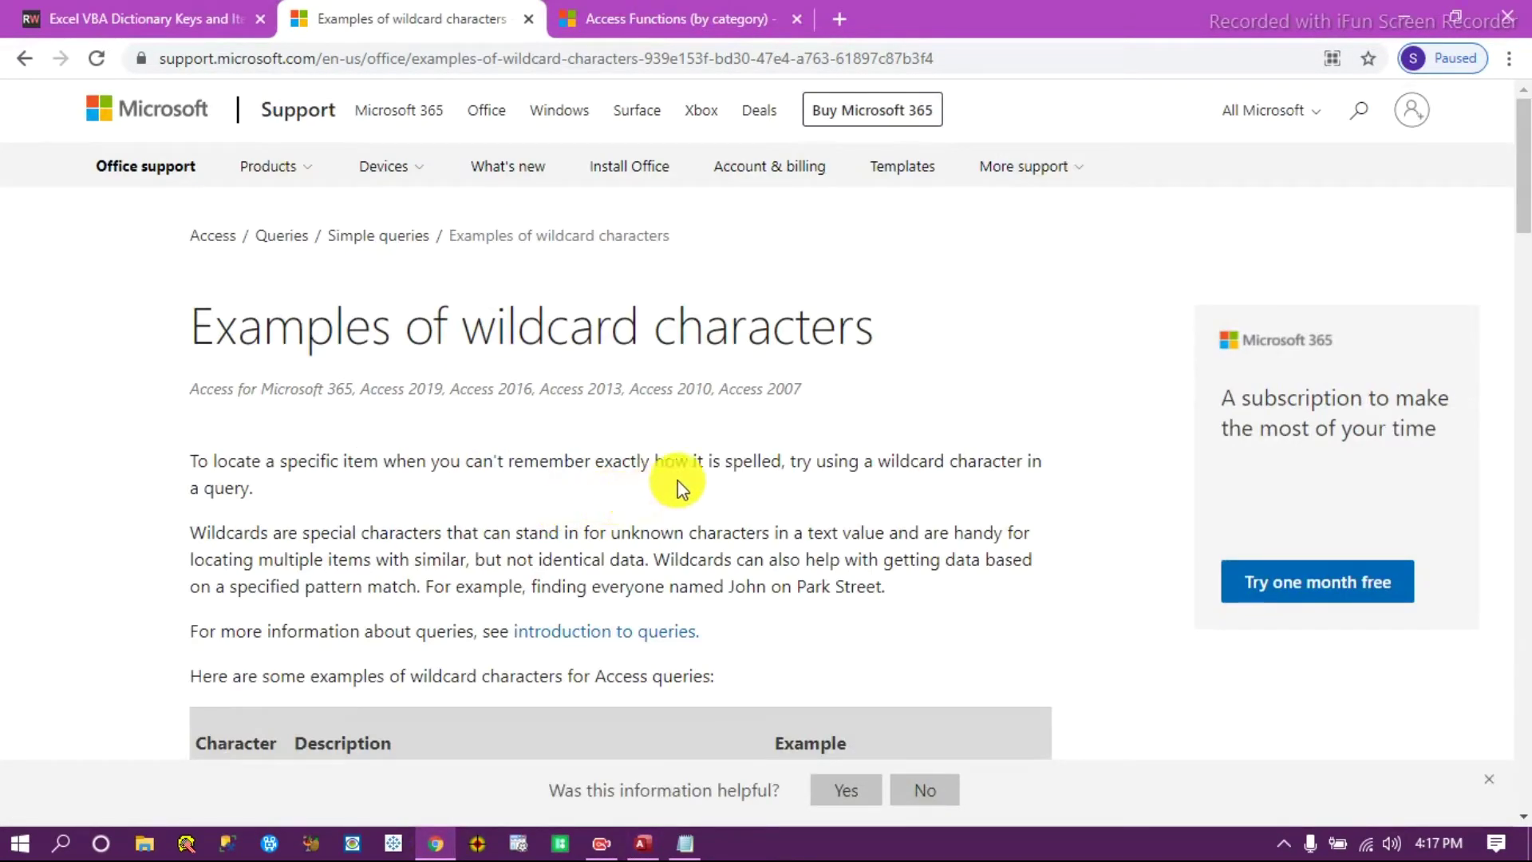
scroll(680, 487, down, 20)
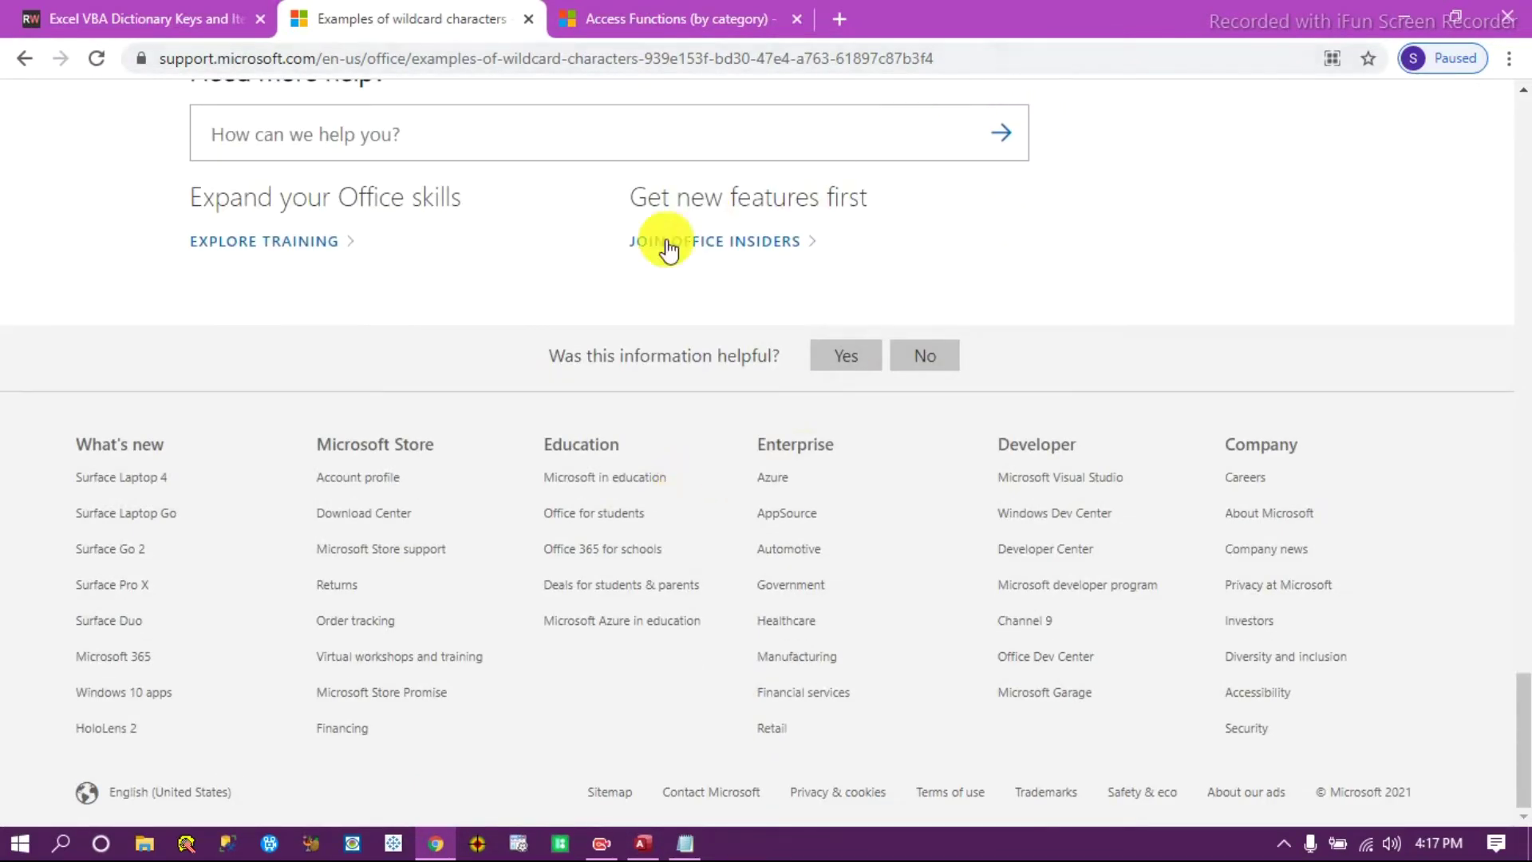
click(1410, 17)
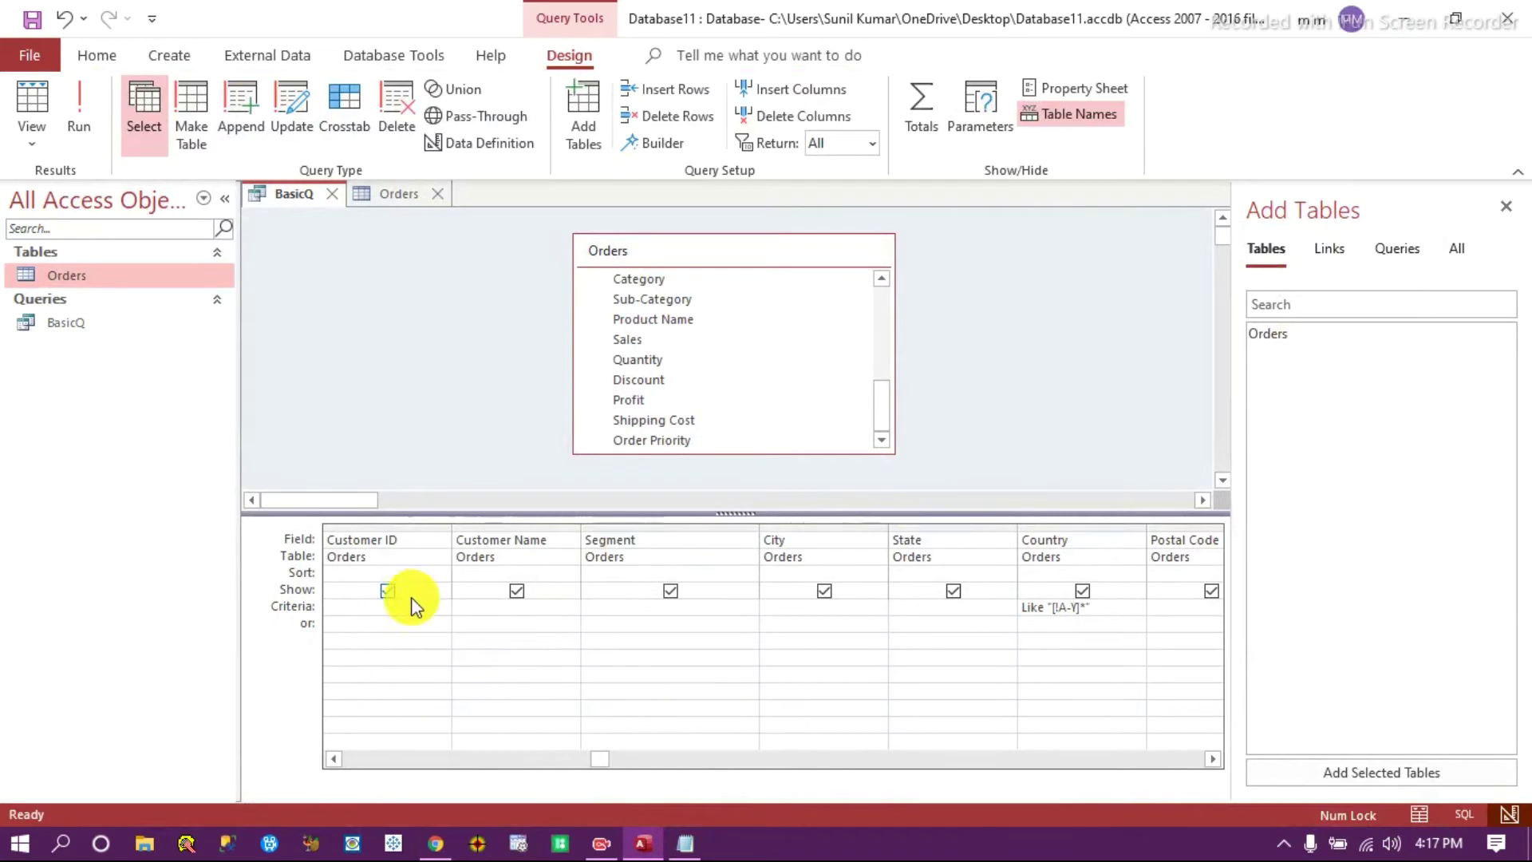
Clear the Country criterion in BasicQ and check the date format in the Orders table.
drag(1117, 609, 923, 608)
key(Delete)
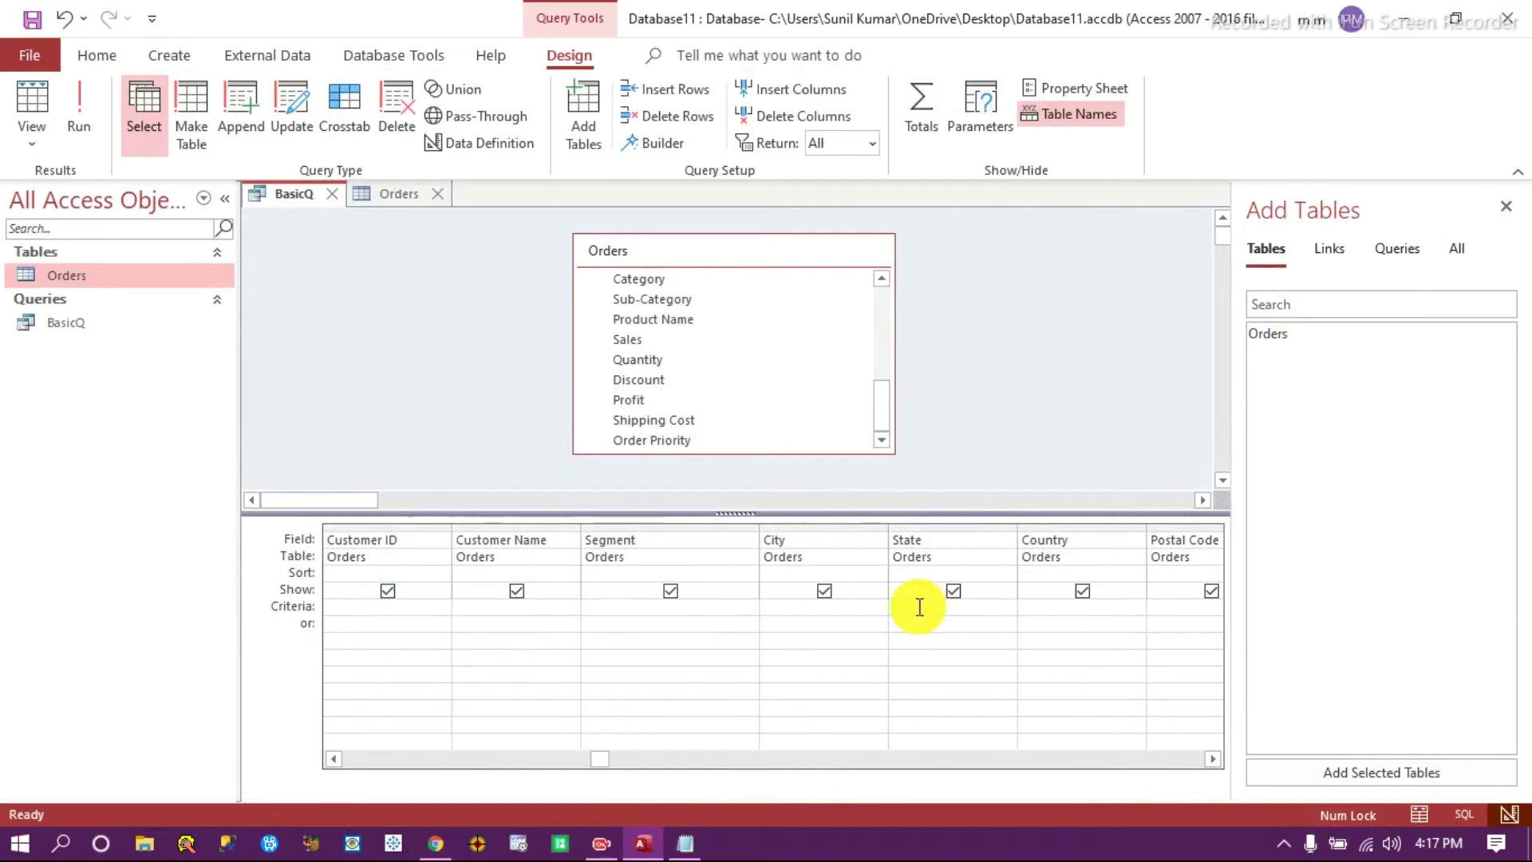
drag(603, 759, 377, 758)
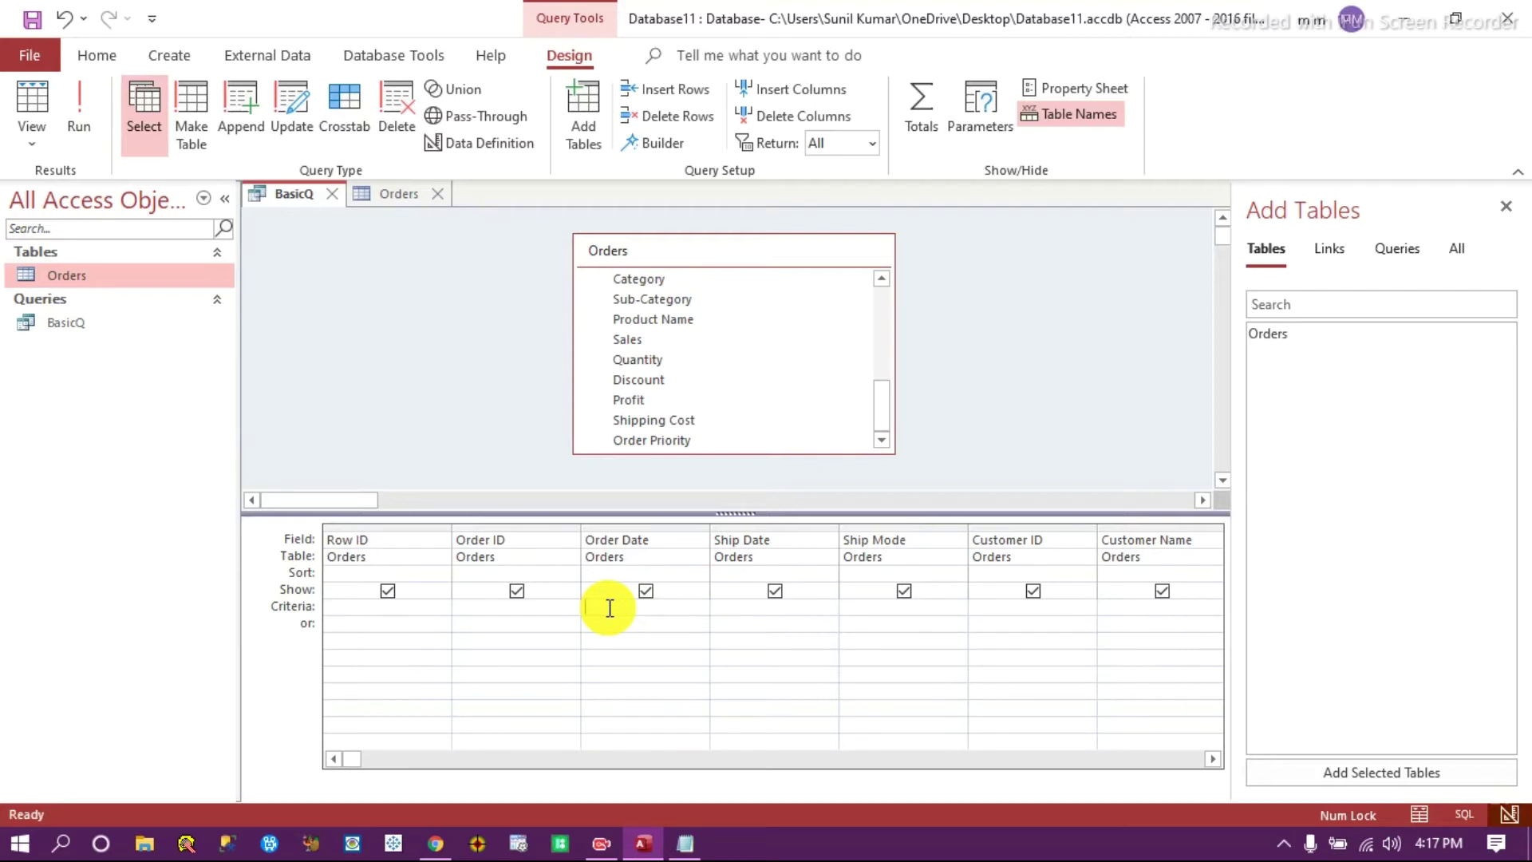
click(399, 194)
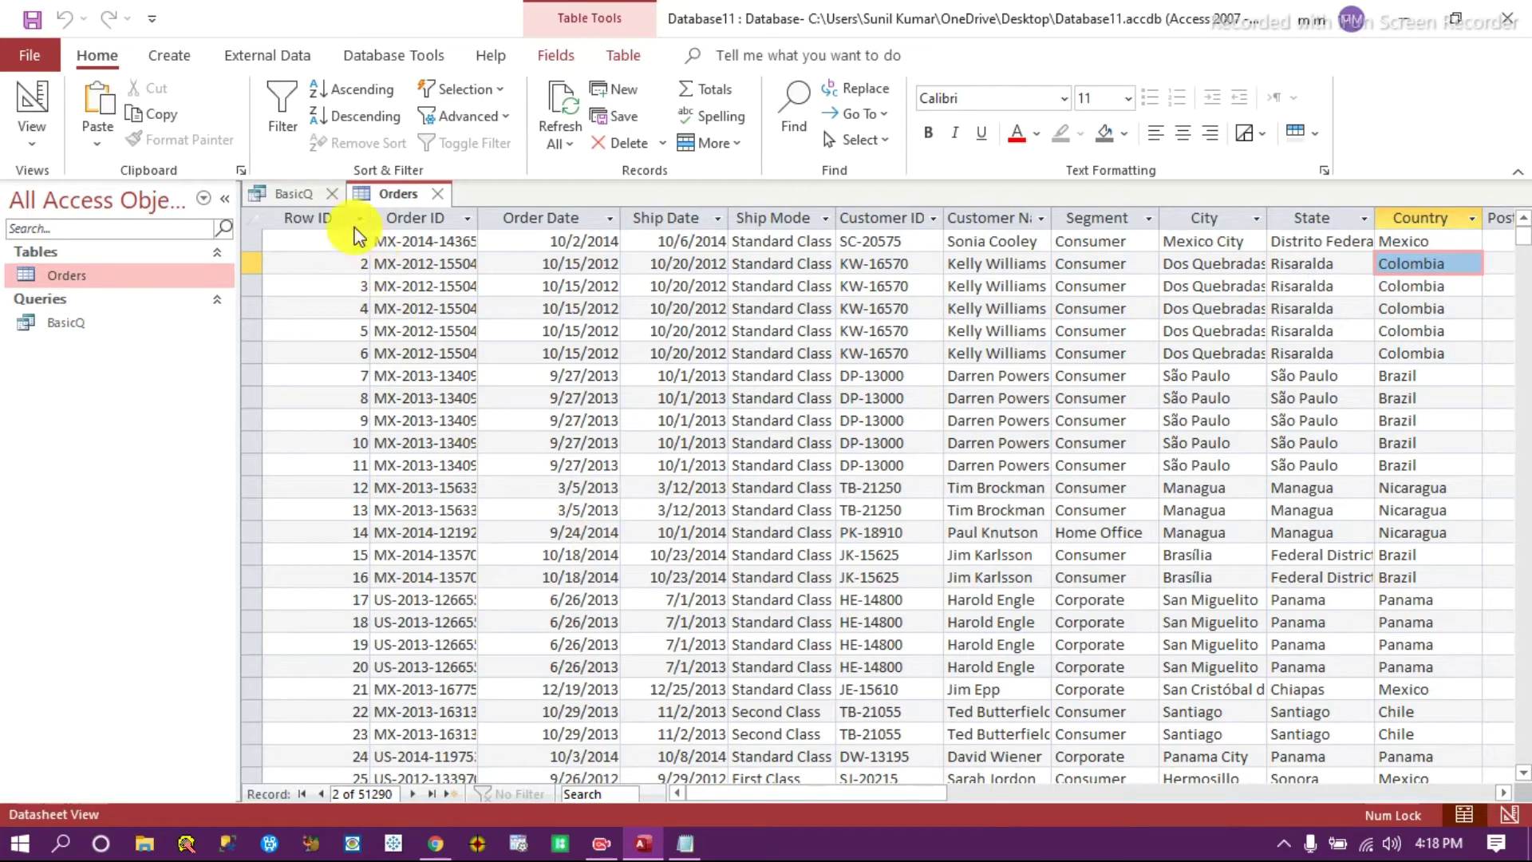
click(303, 193)
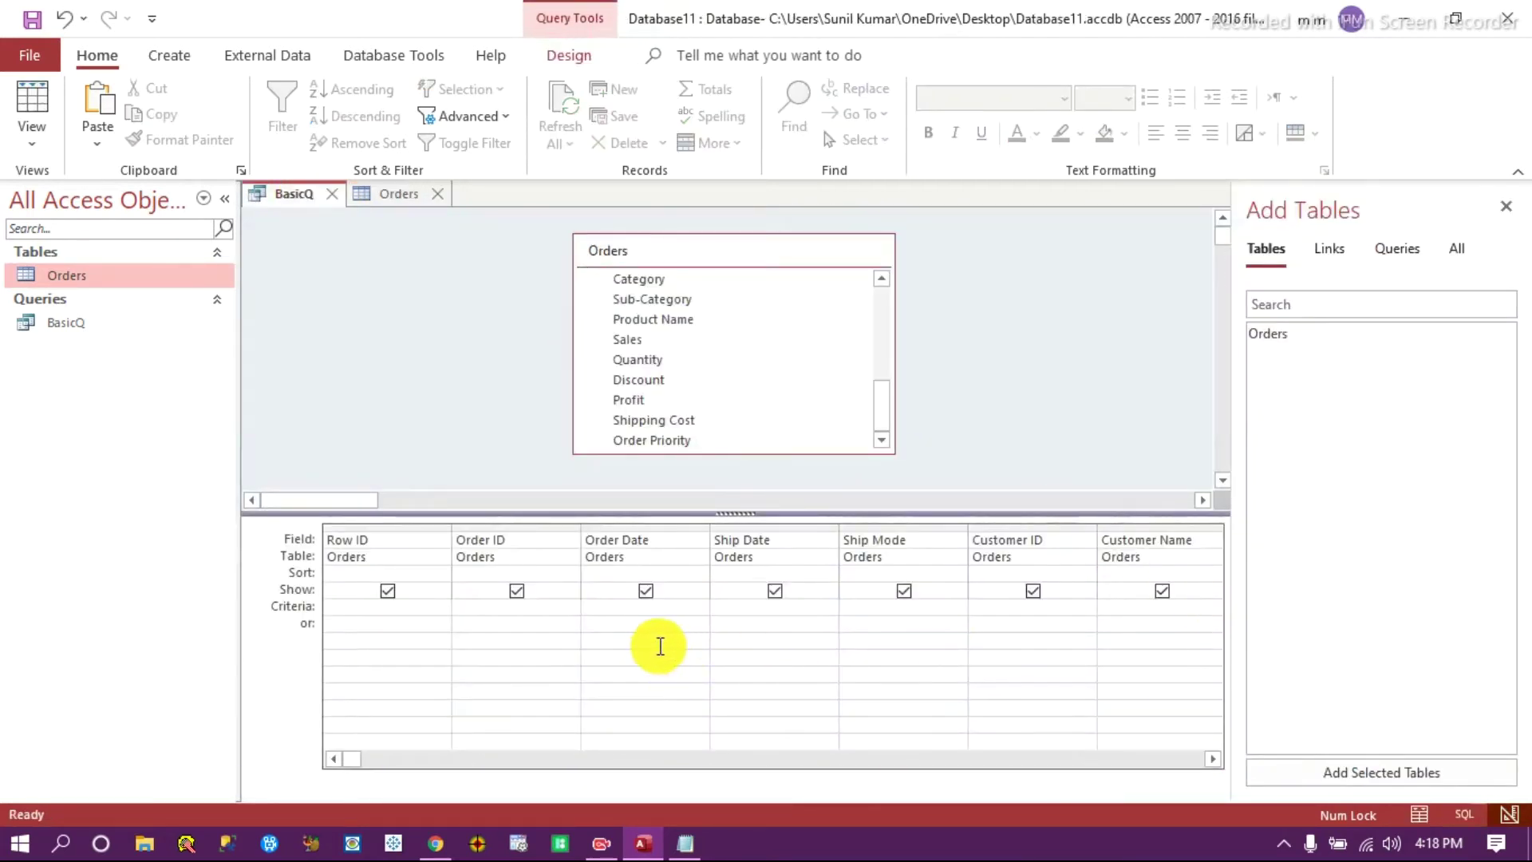
Set the Order Date criterion to > 1/1/2014, run the query and look through the returned order dates.
text(> 1/1/2014)
click(602, 630)
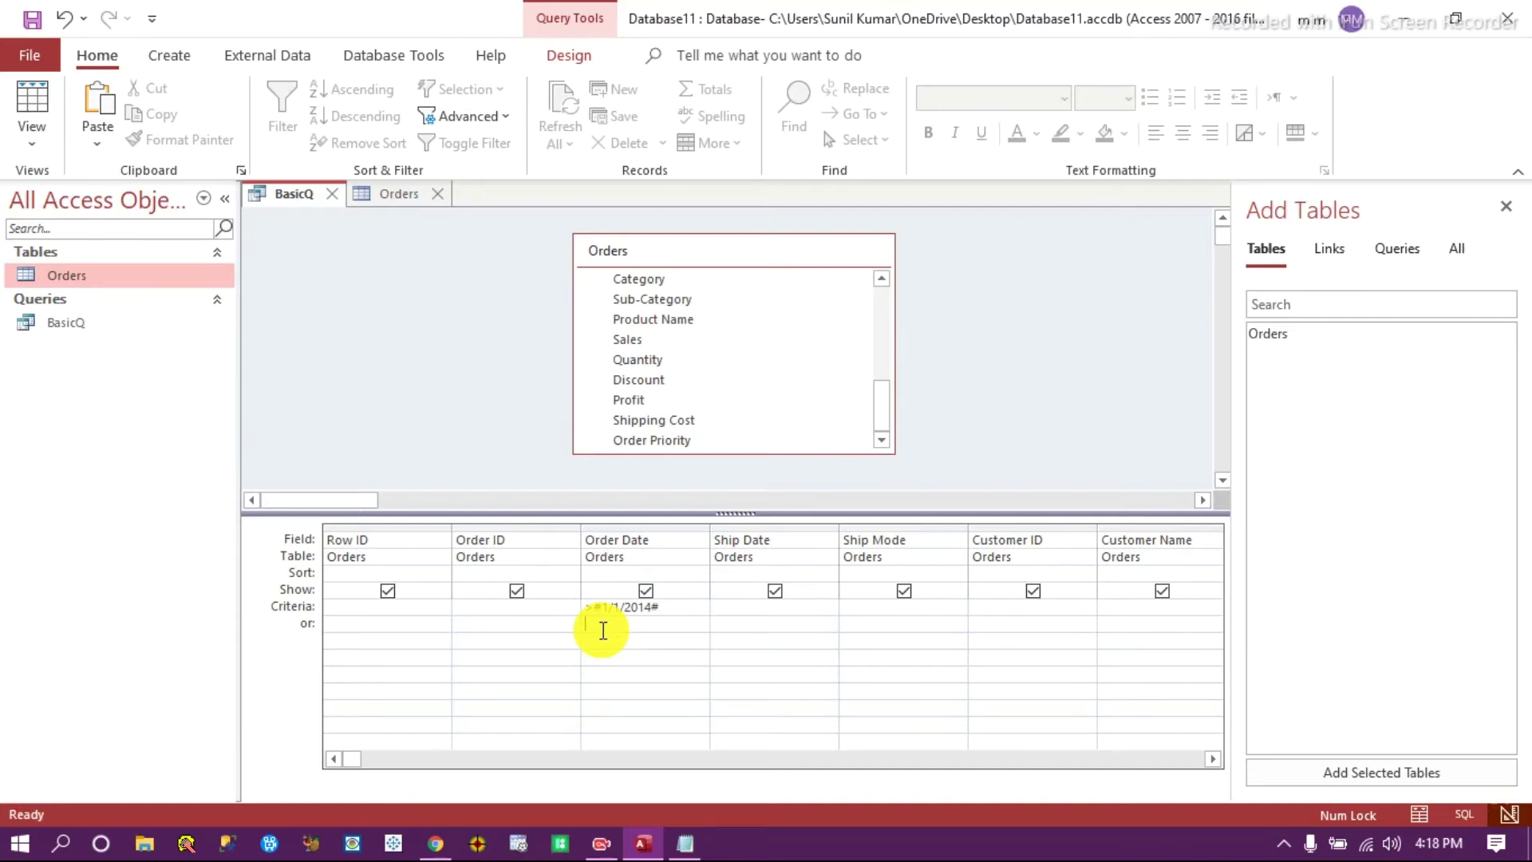
click(567, 56)
click(76, 115)
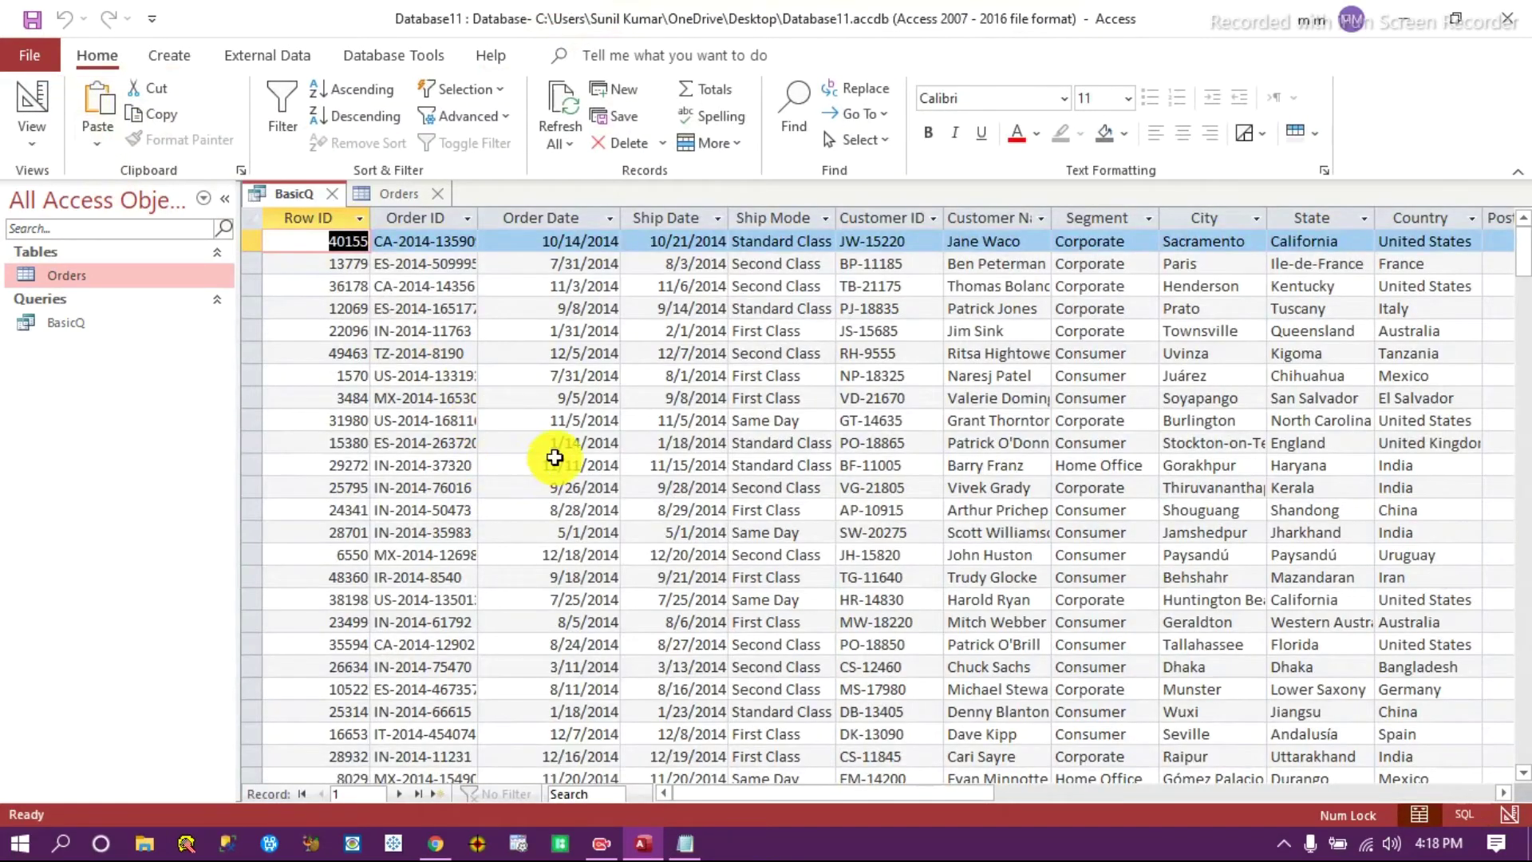
click(597, 291)
scroll(606, 479, down, 15)
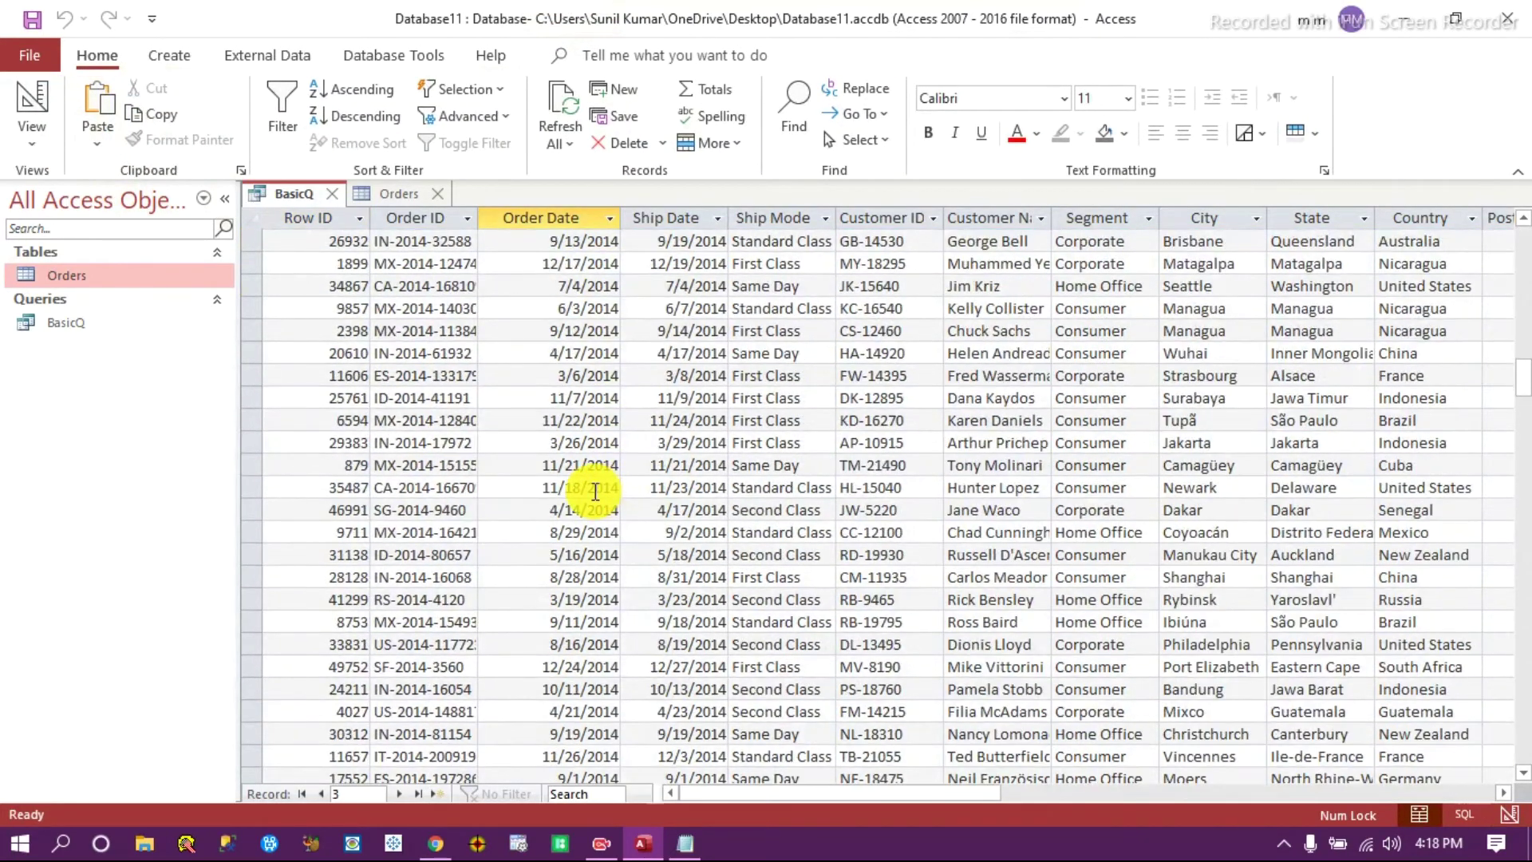
scroll(595, 491, down, 15)
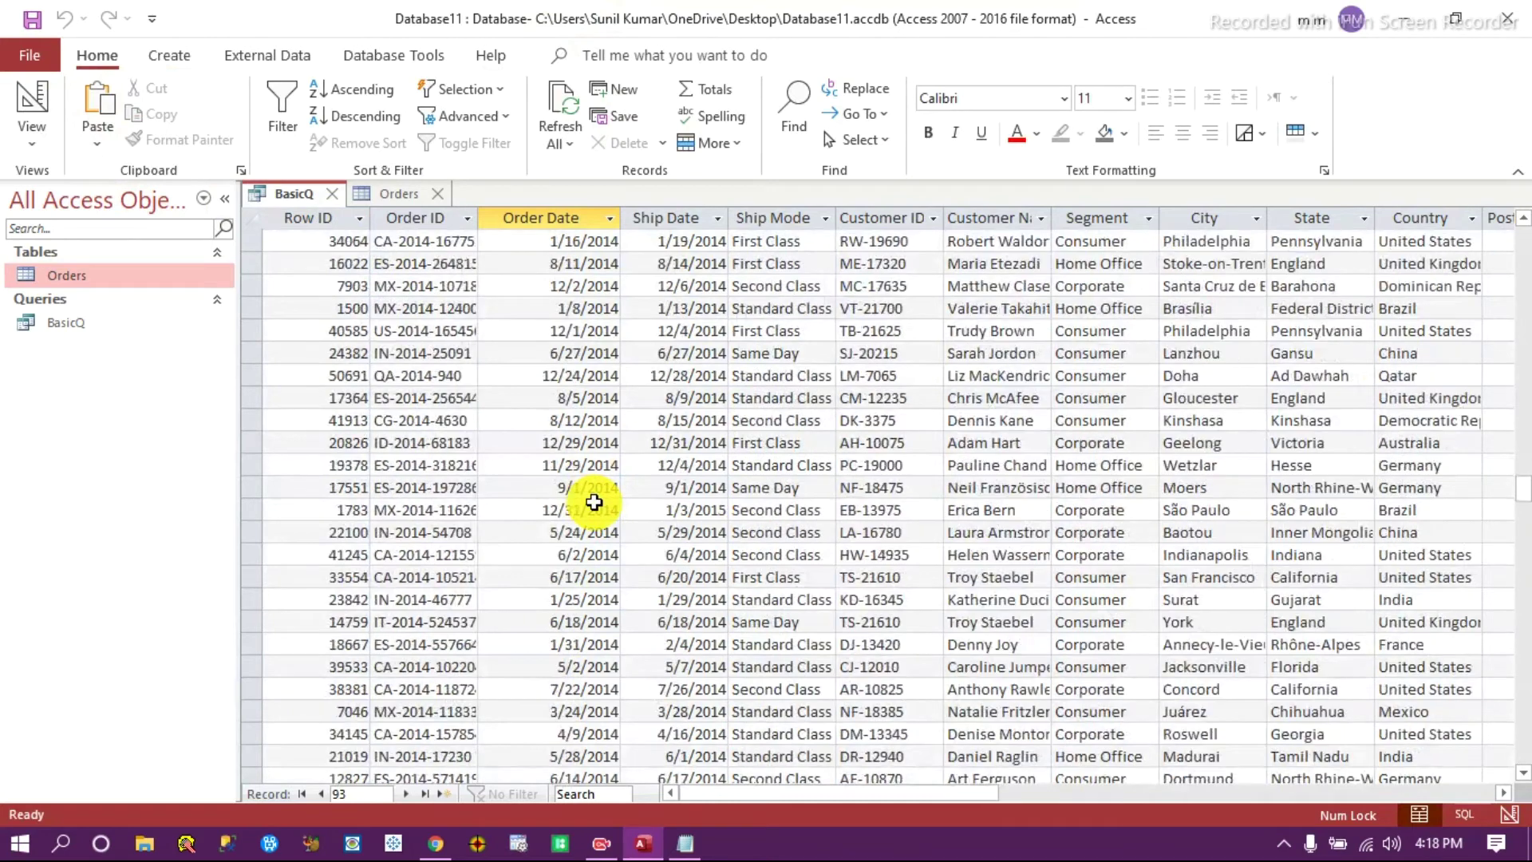
scroll(594, 502, down, 10)
click(592, 510)
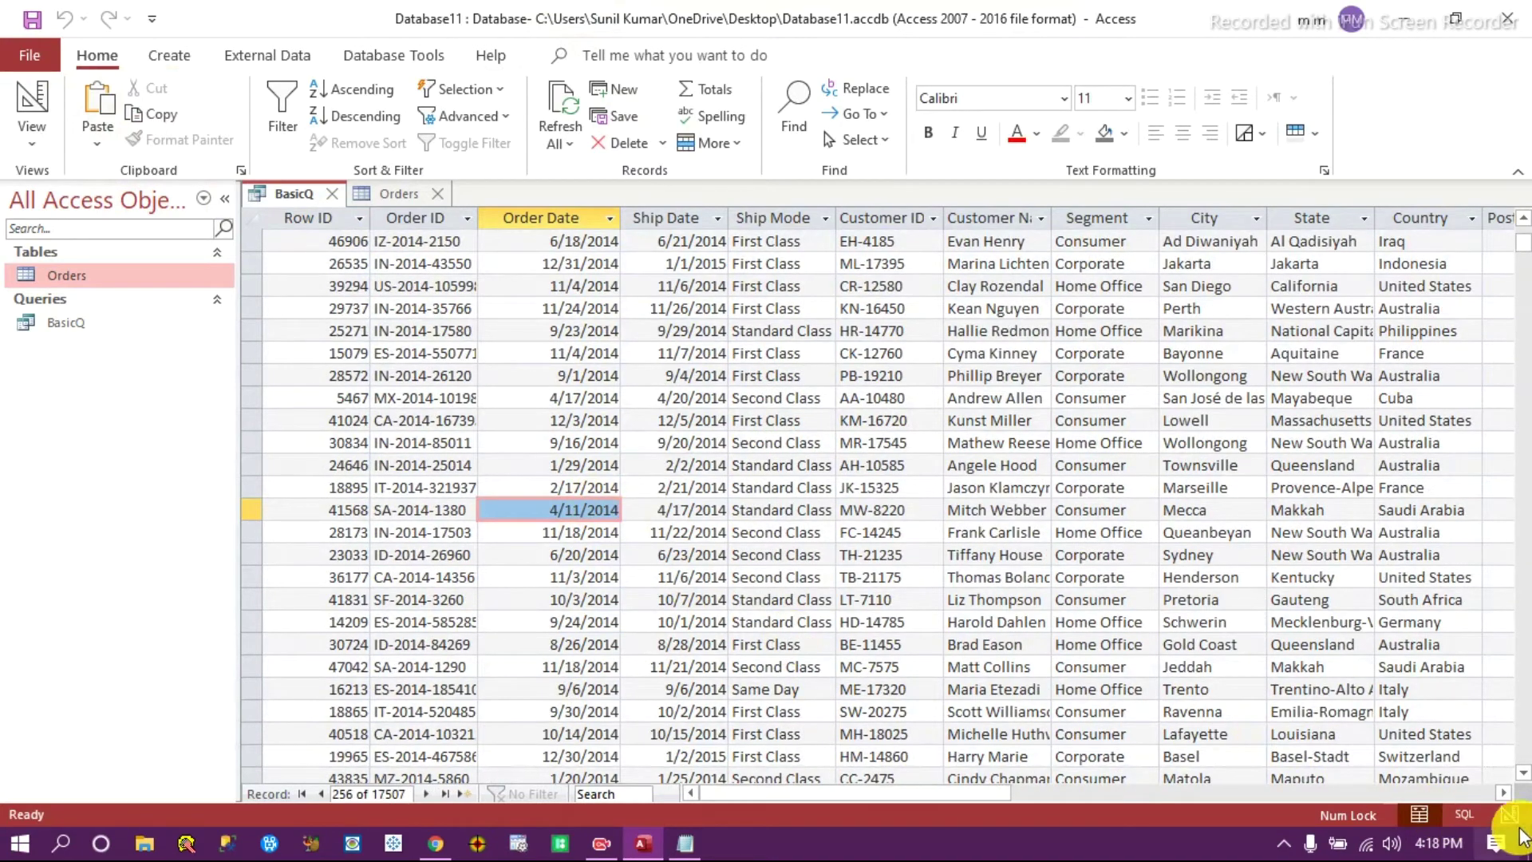
Widen the Order Date column, extend its criterion with AND <#1/31/2014#, and run the query to check the dates.
click(1510, 815)
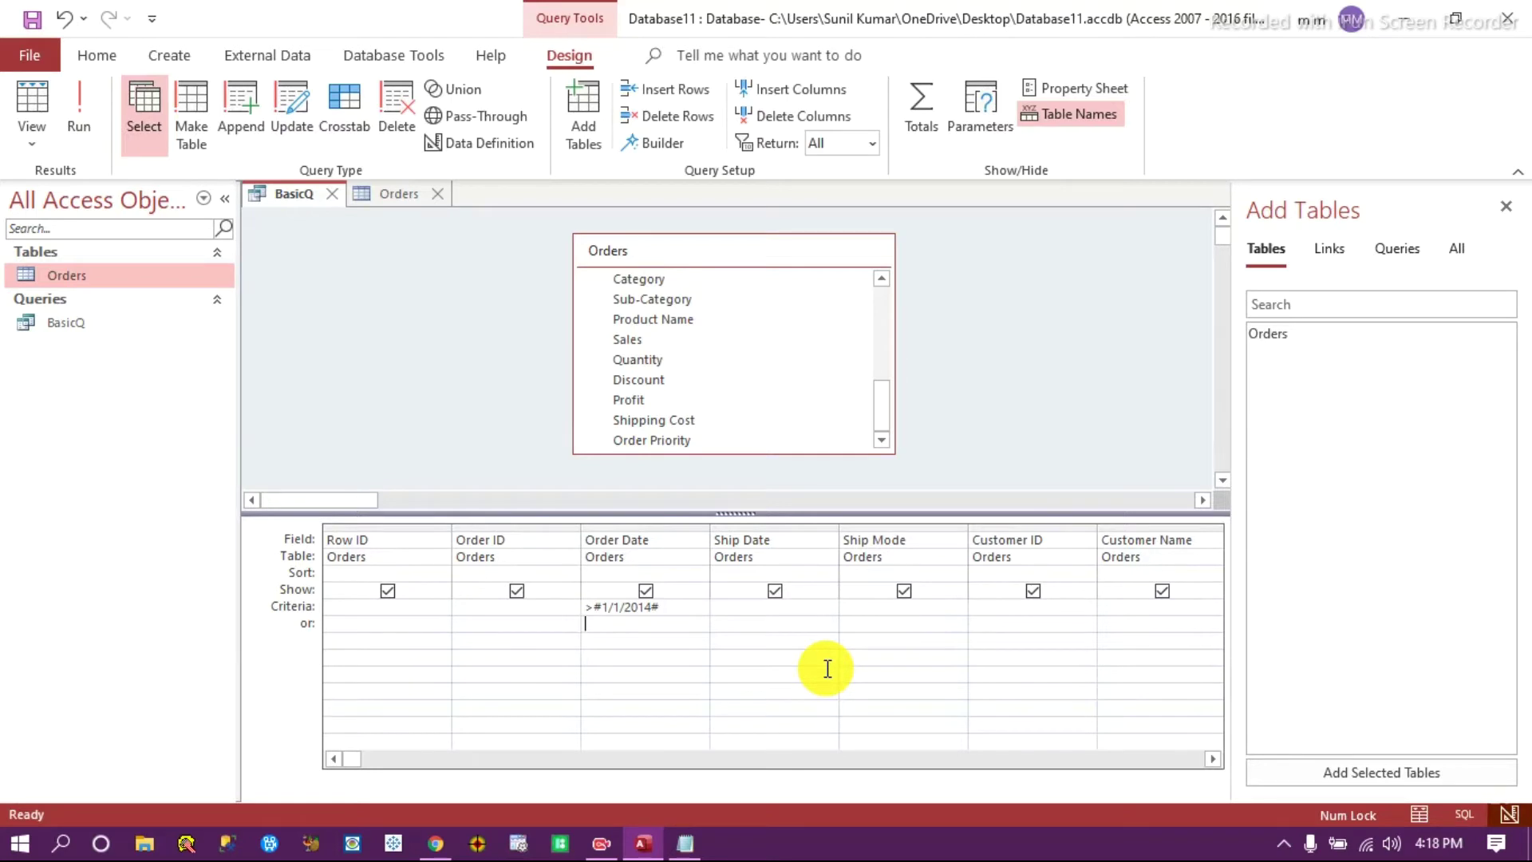
text(AND)
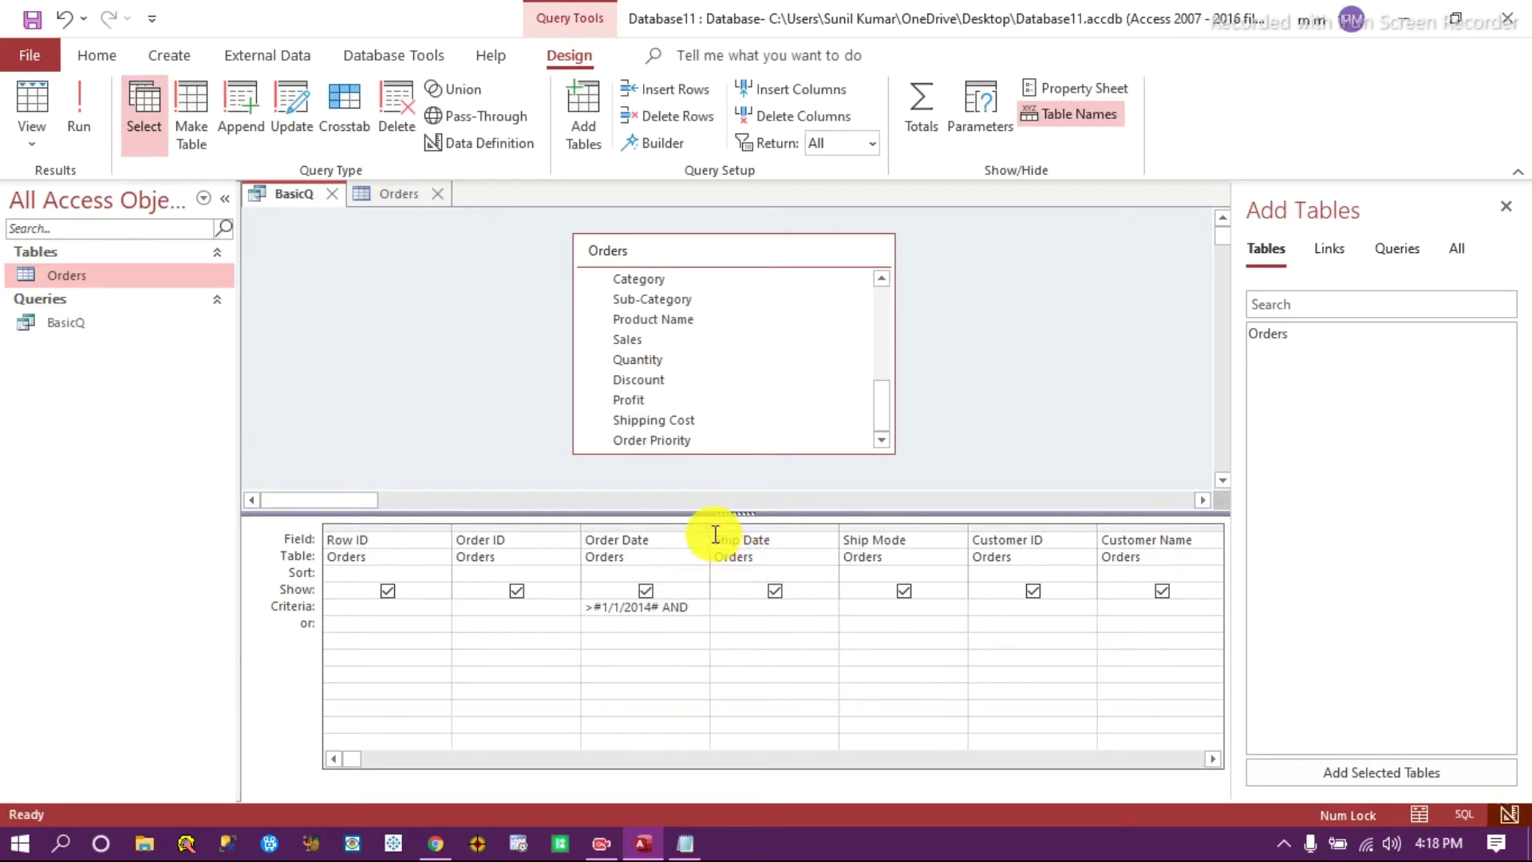
drag(749, 529, 796, 533)
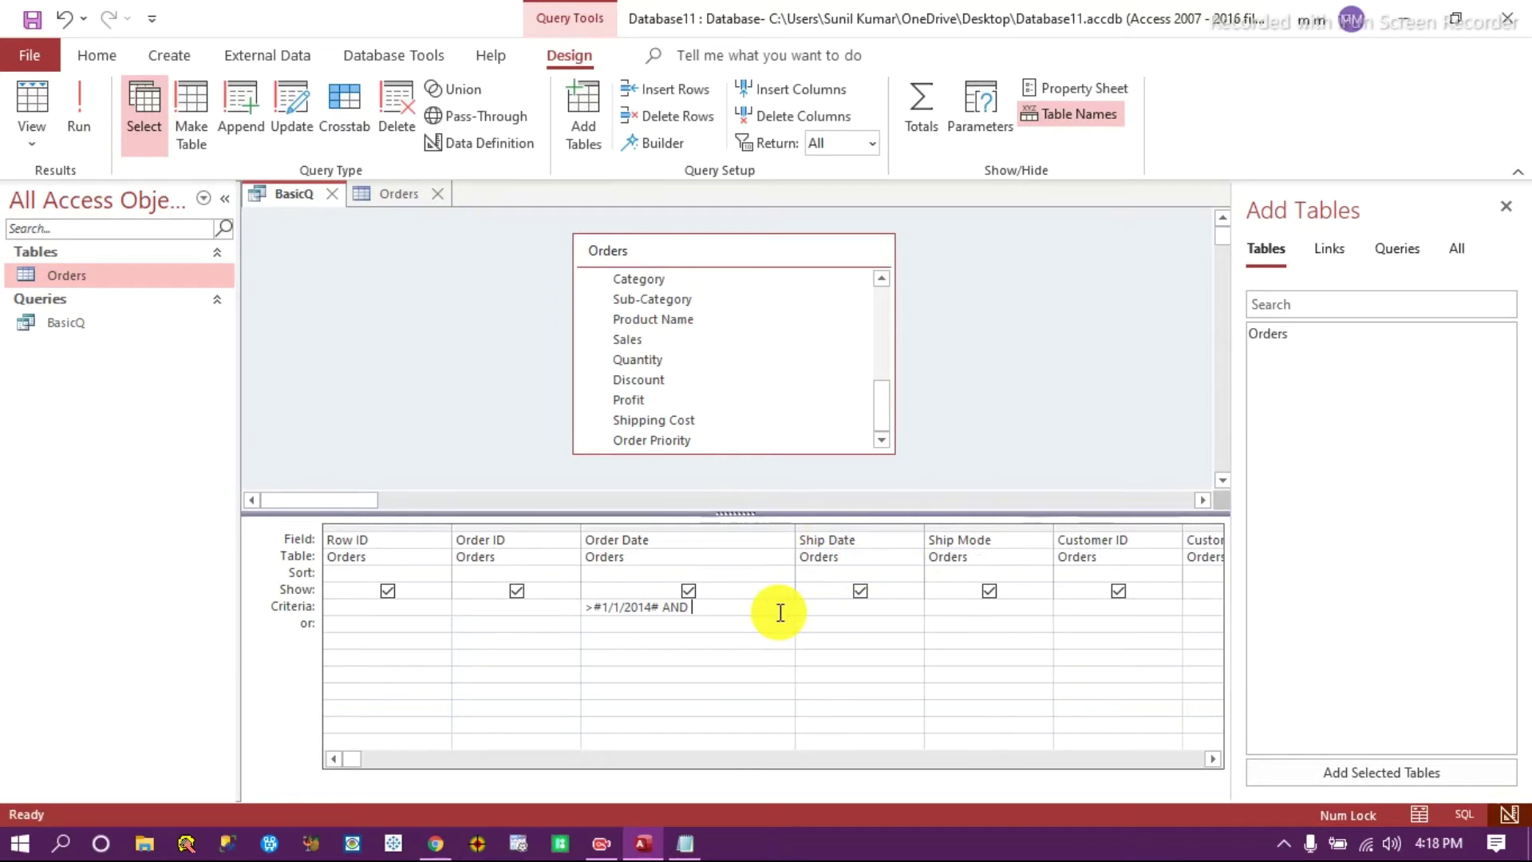
text(<#1/31/2014#)
click(722, 630)
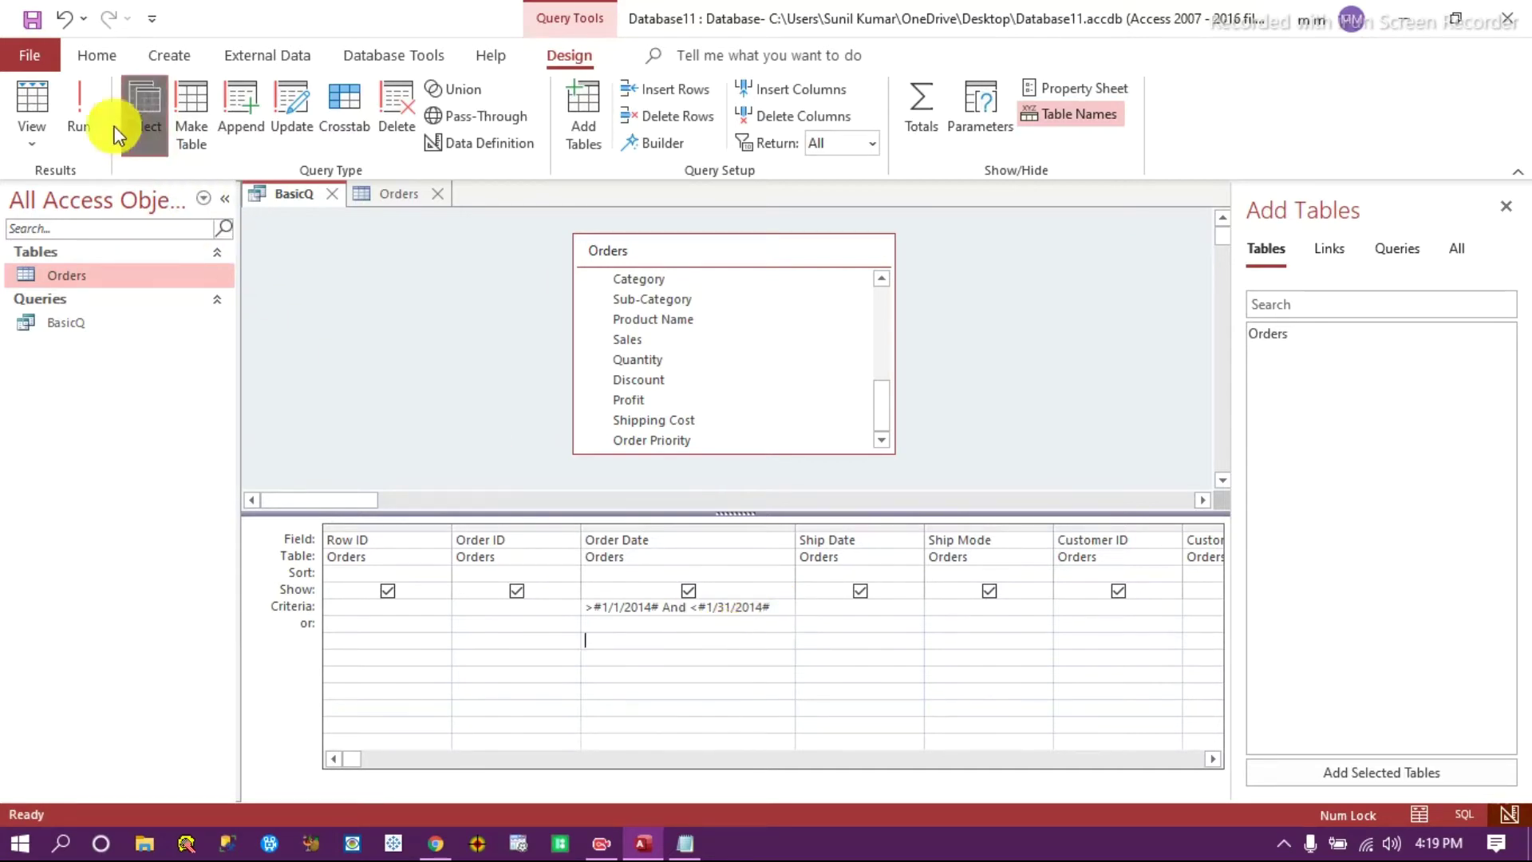
click(80, 112)
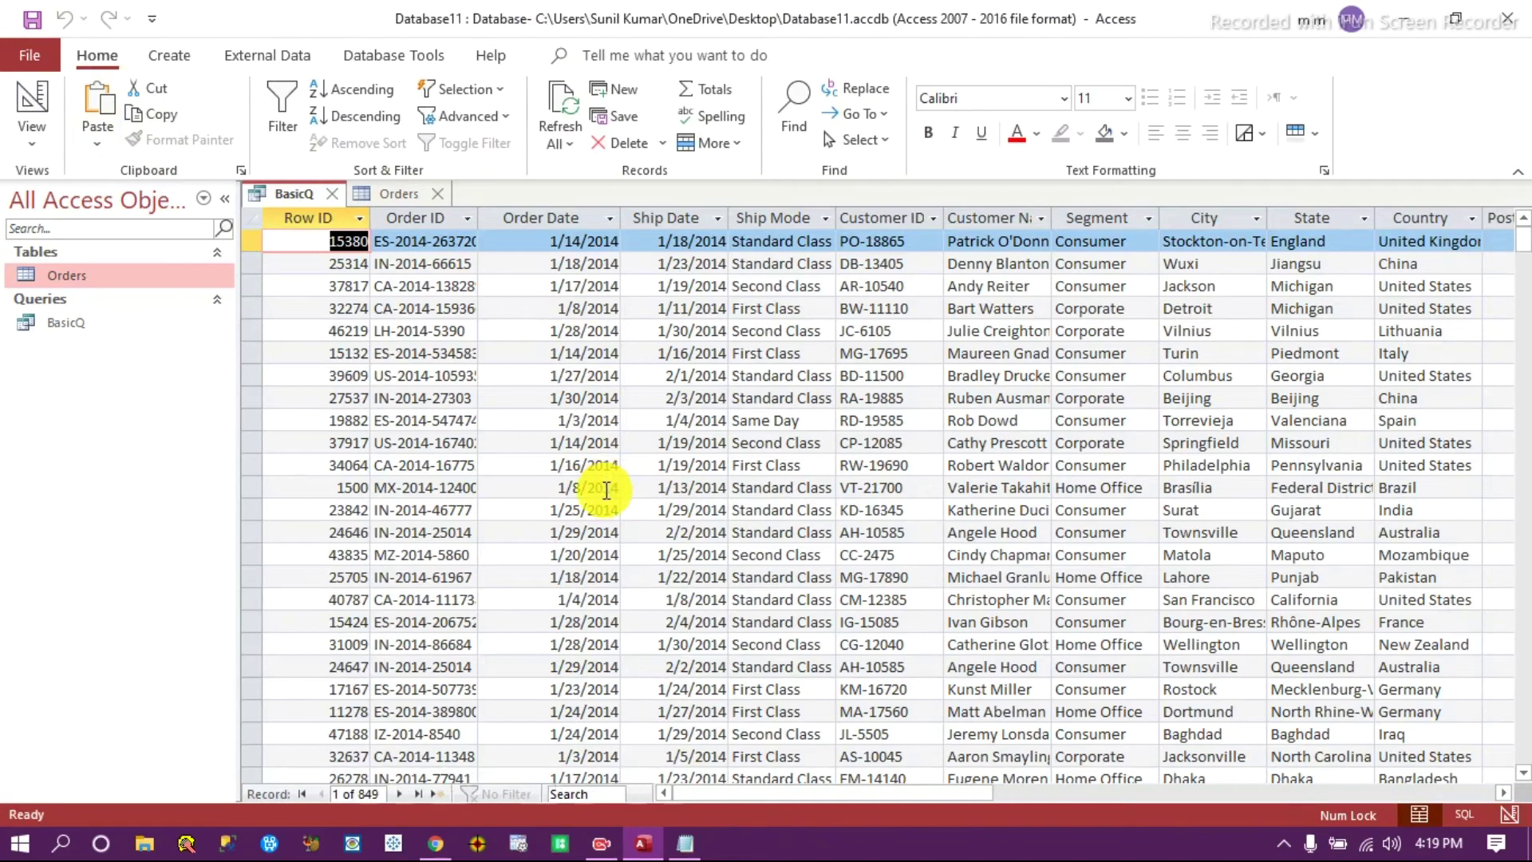
scroll(605, 519, down, 20)
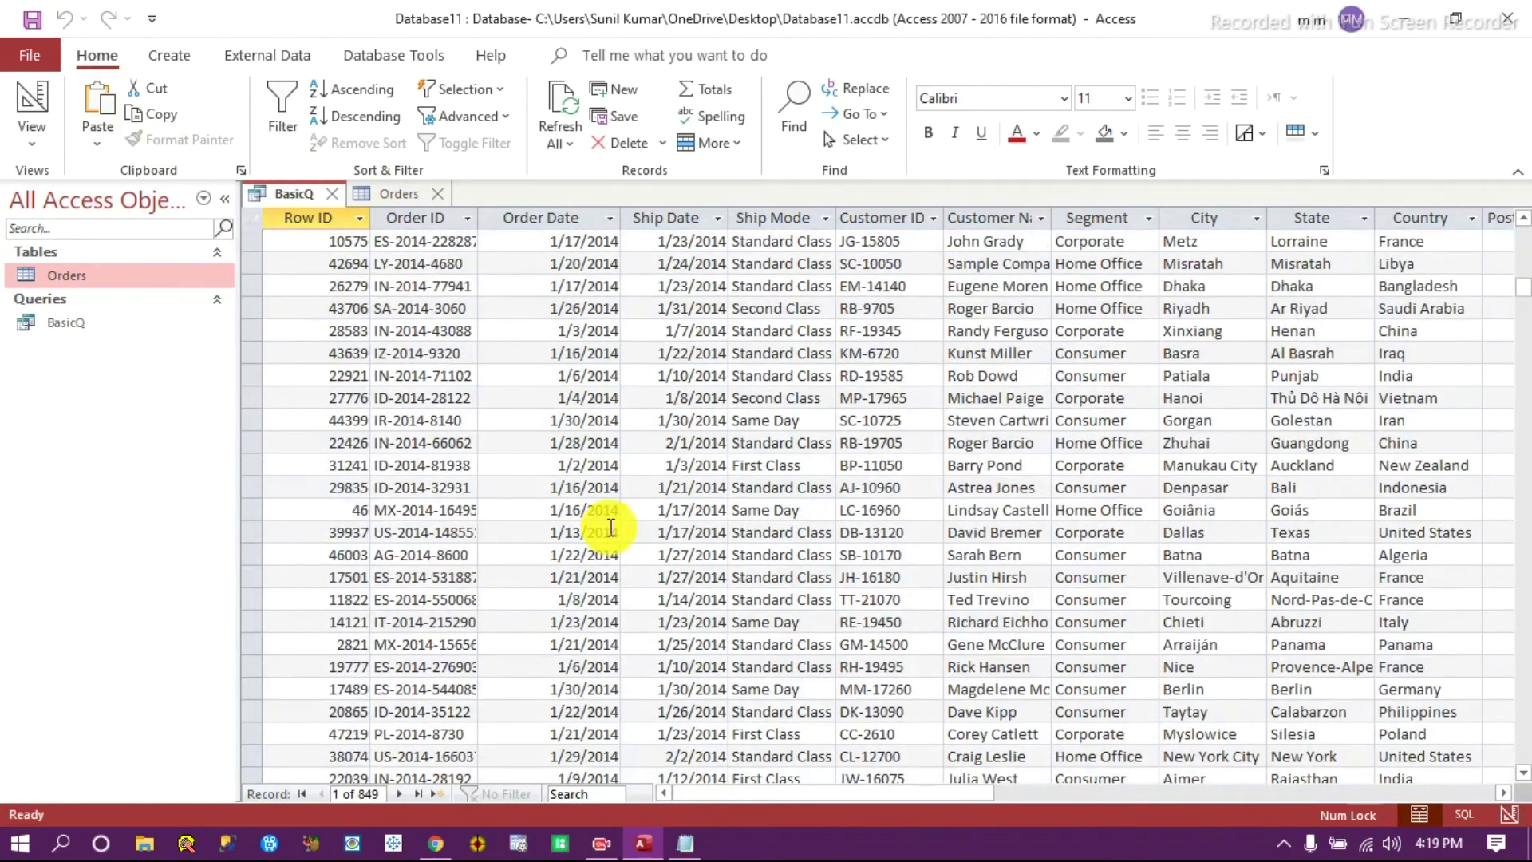
scroll(612, 529, down, 20)
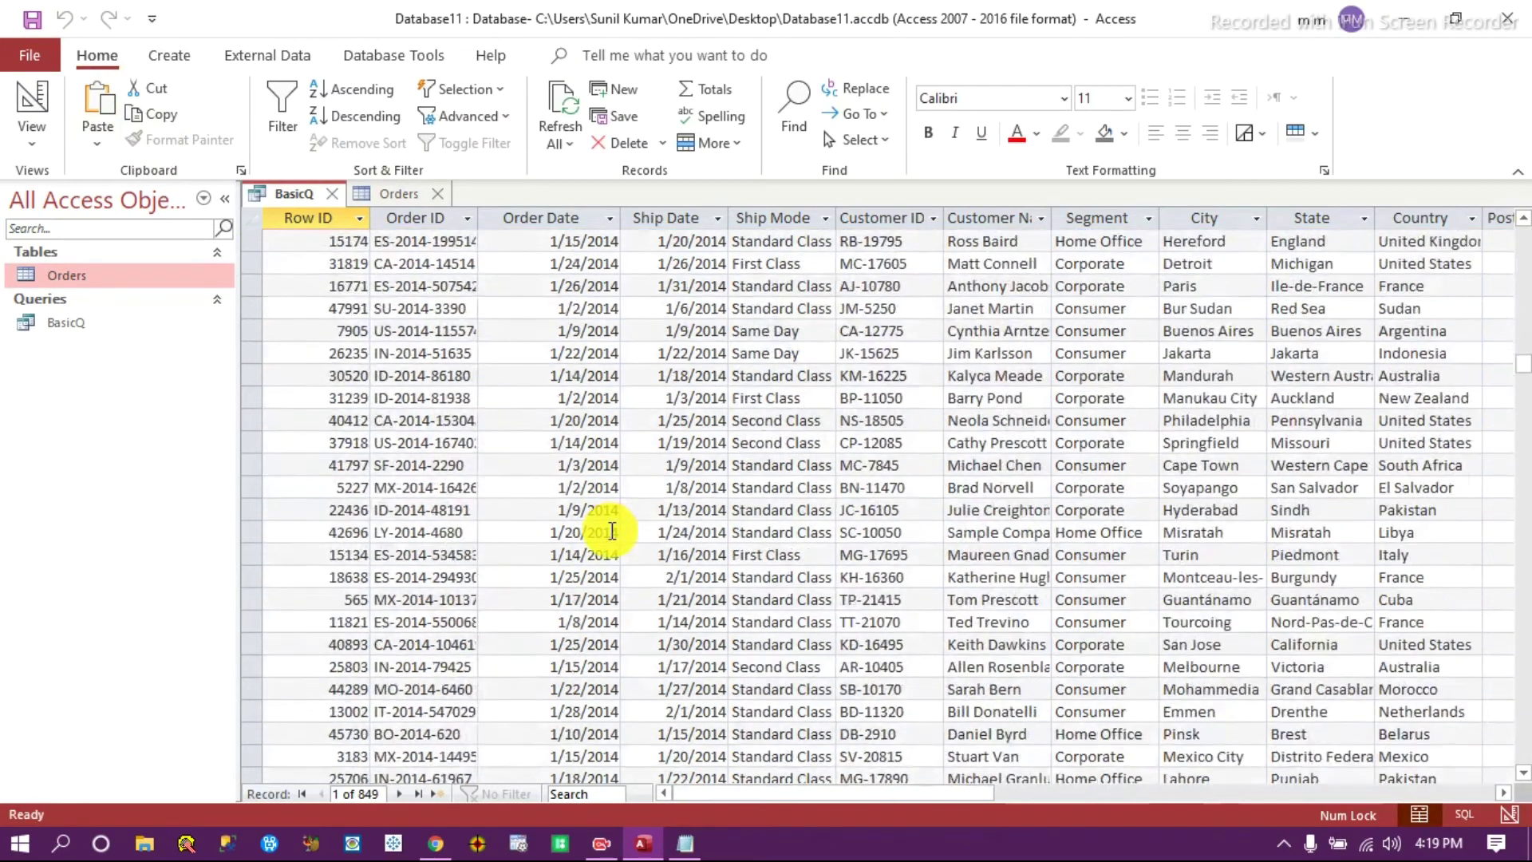
scroll(610, 529, down, 10)
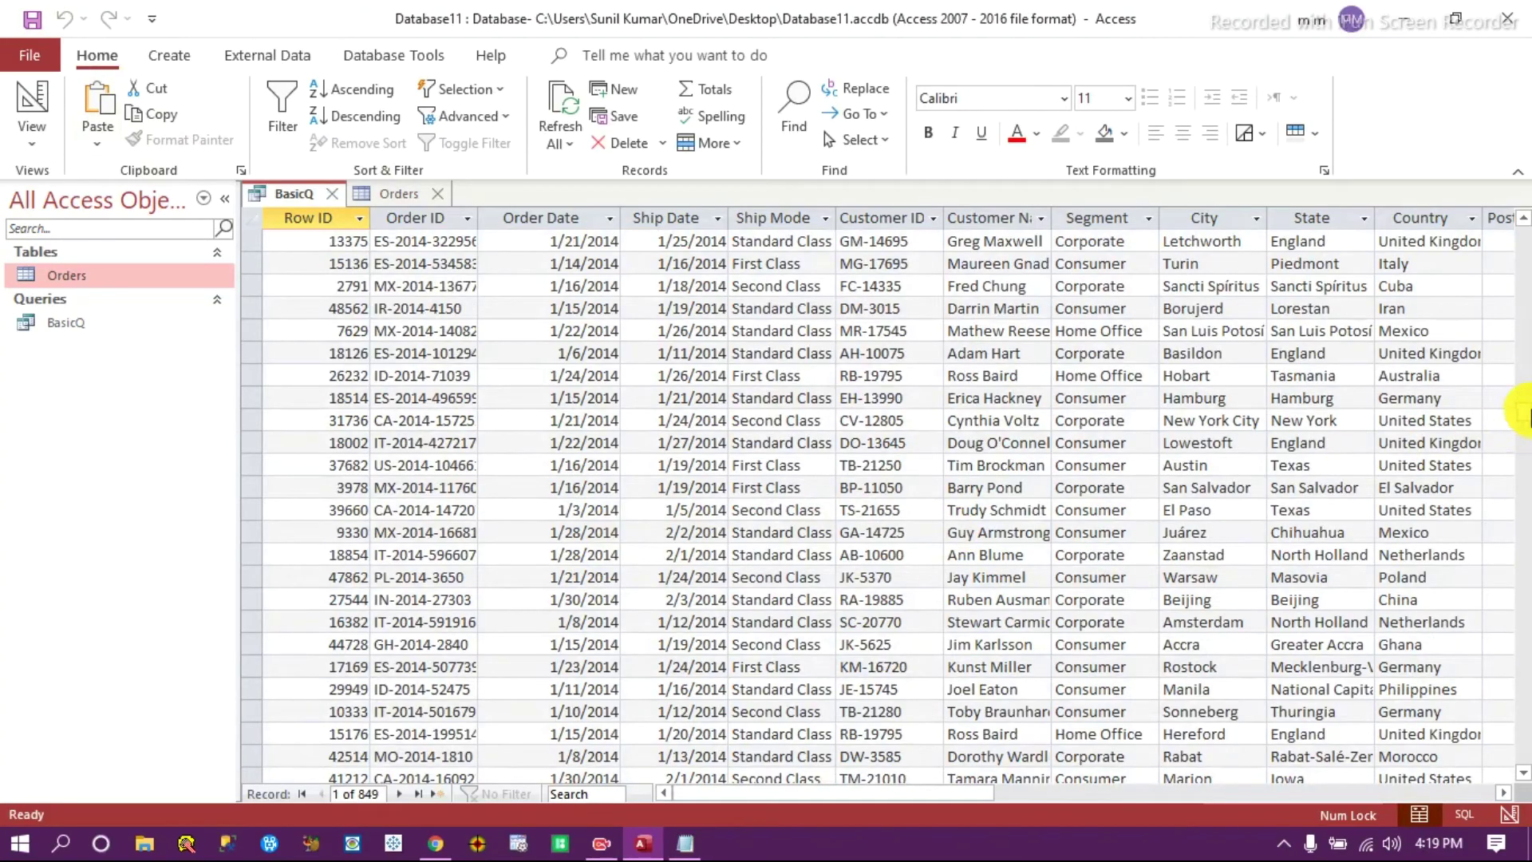
drag(1525, 438, 1522, 260)
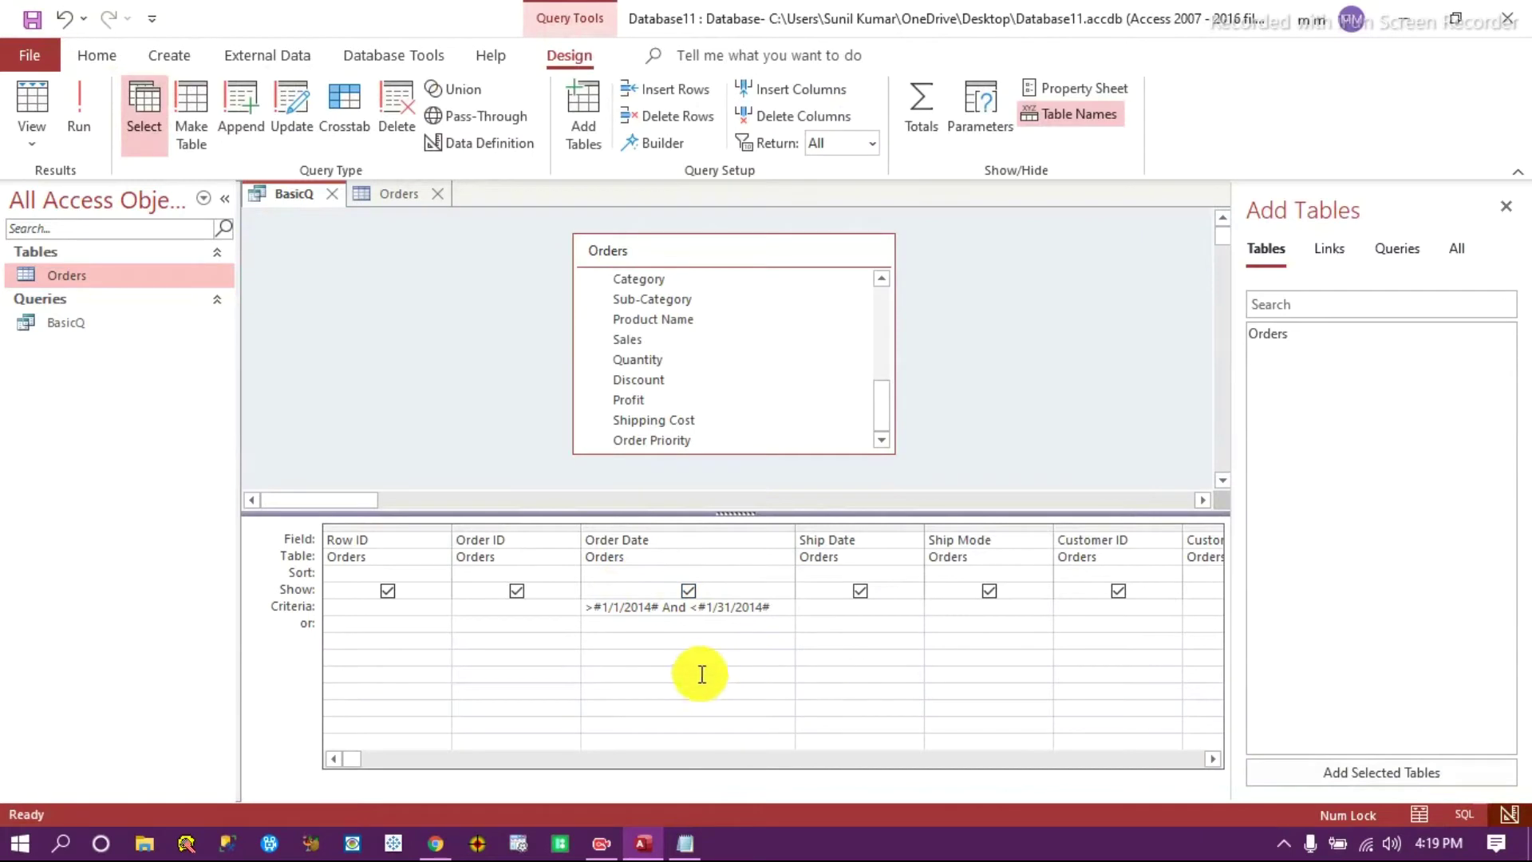
Change the upper Order Date limit to <#31/3/2014#, run the query to check the dates, and return to the query design.
click(710, 608)
key(BackSpace)
text(31)
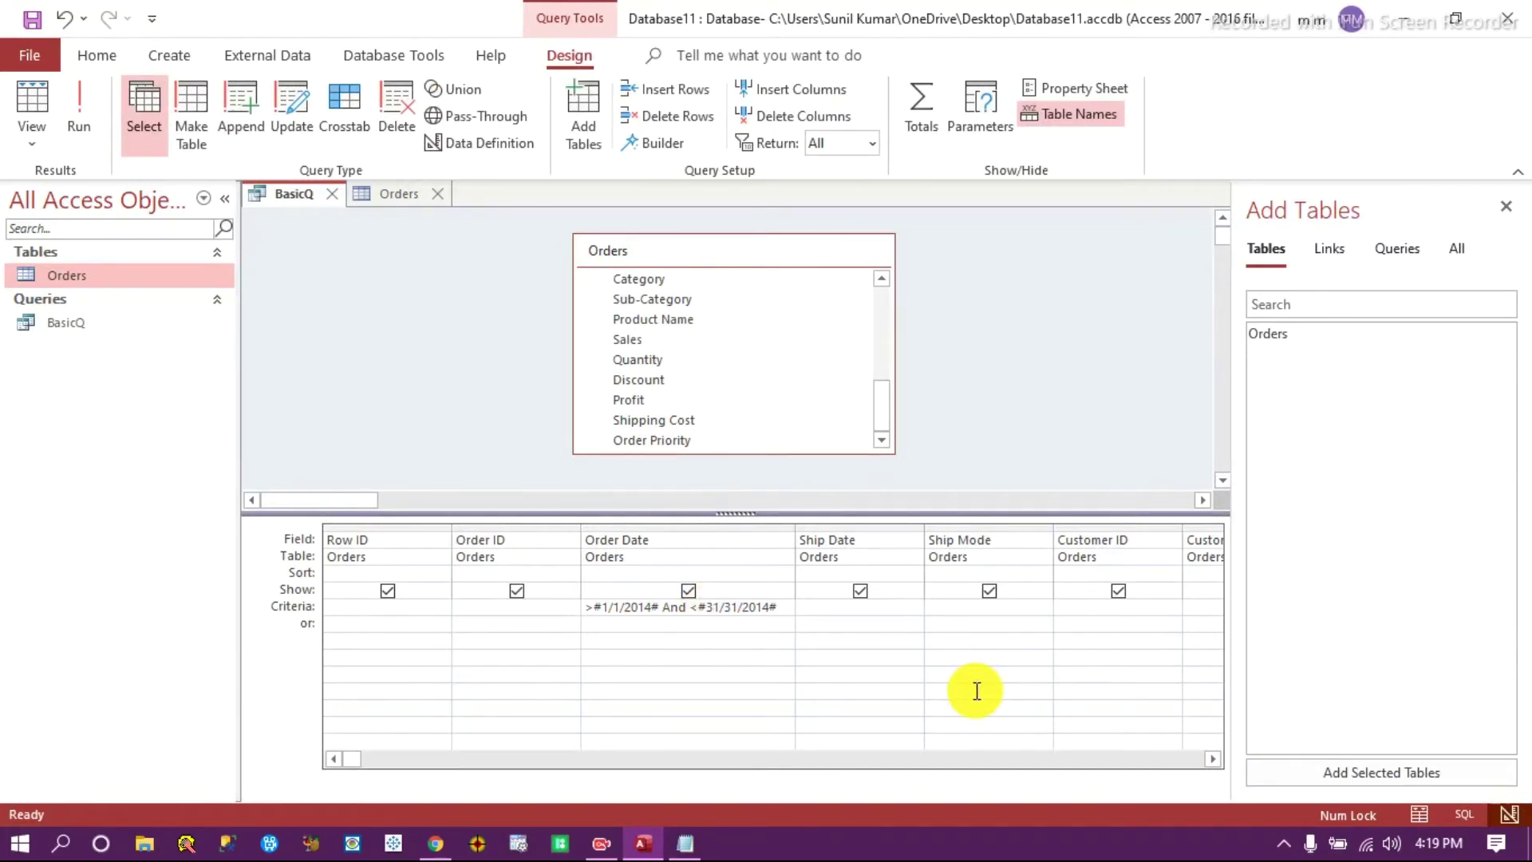
key(Delete)
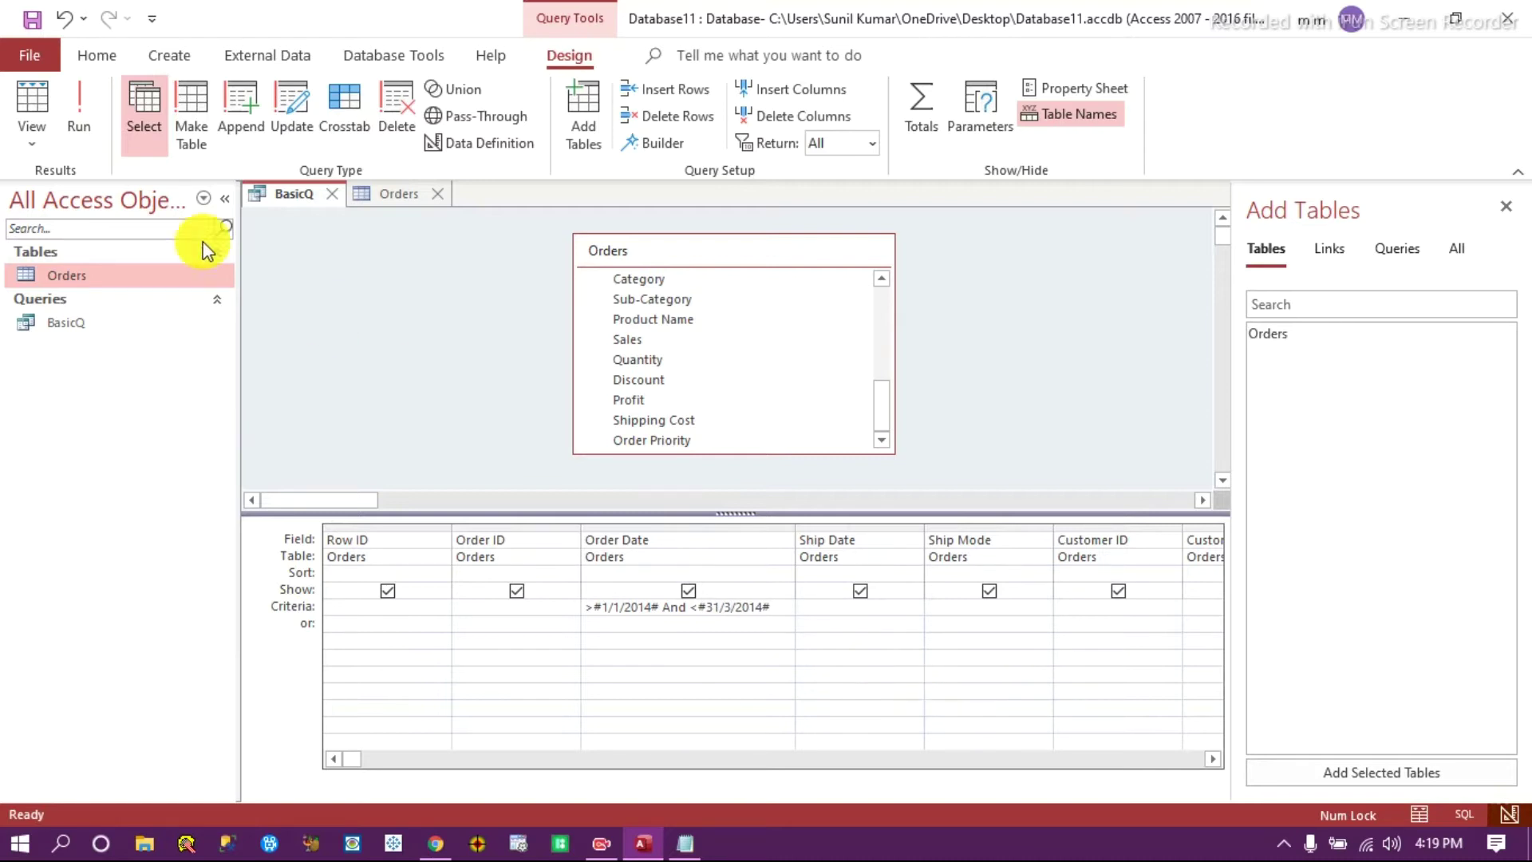
click(79, 107)
click(588, 466)
scroll(590, 494, down, 15)
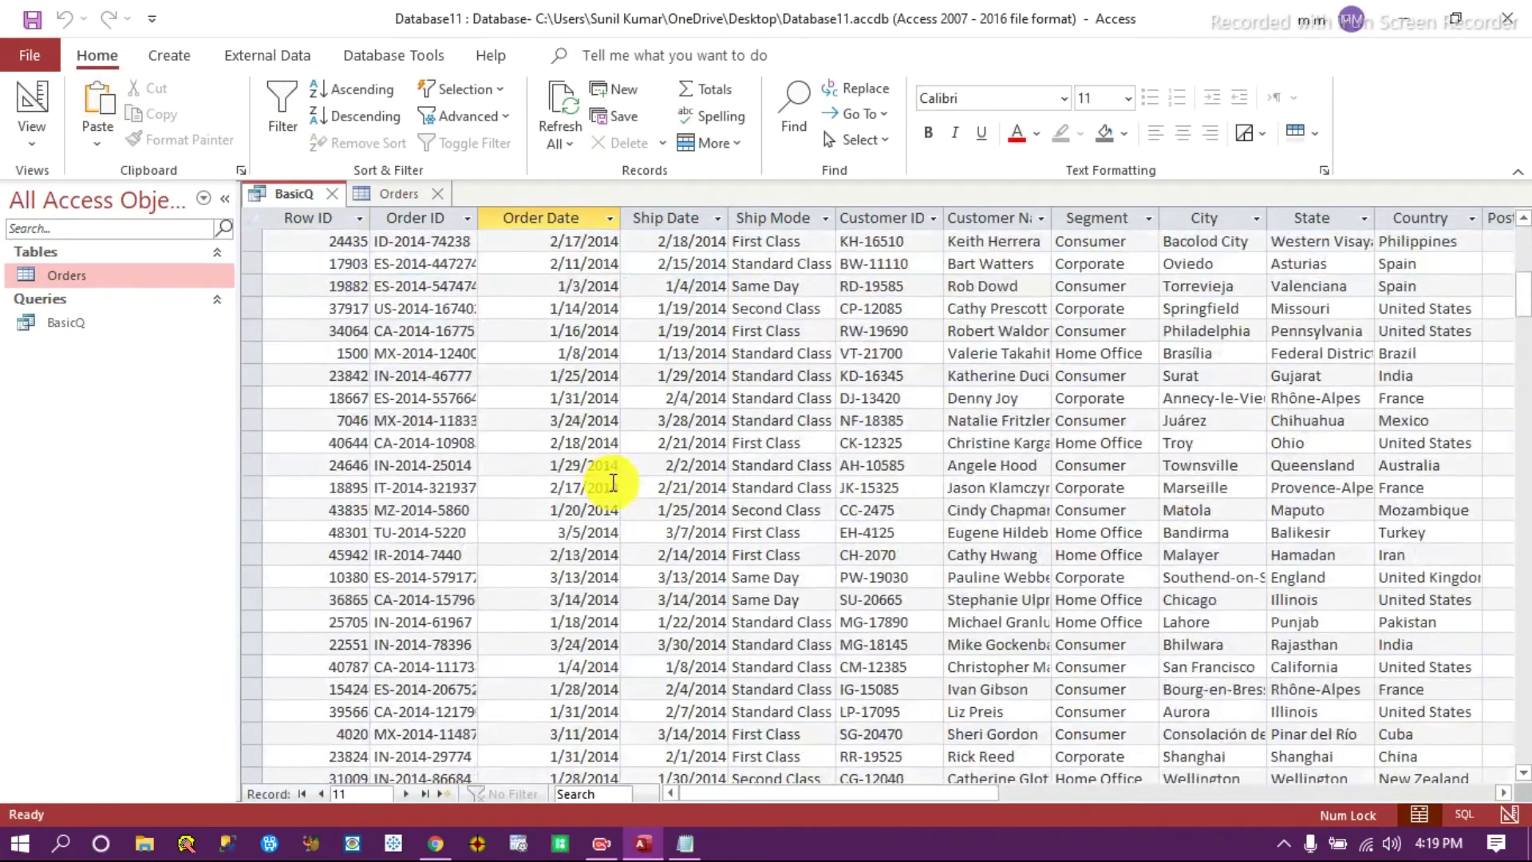
scroll(578, 545, down, 15)
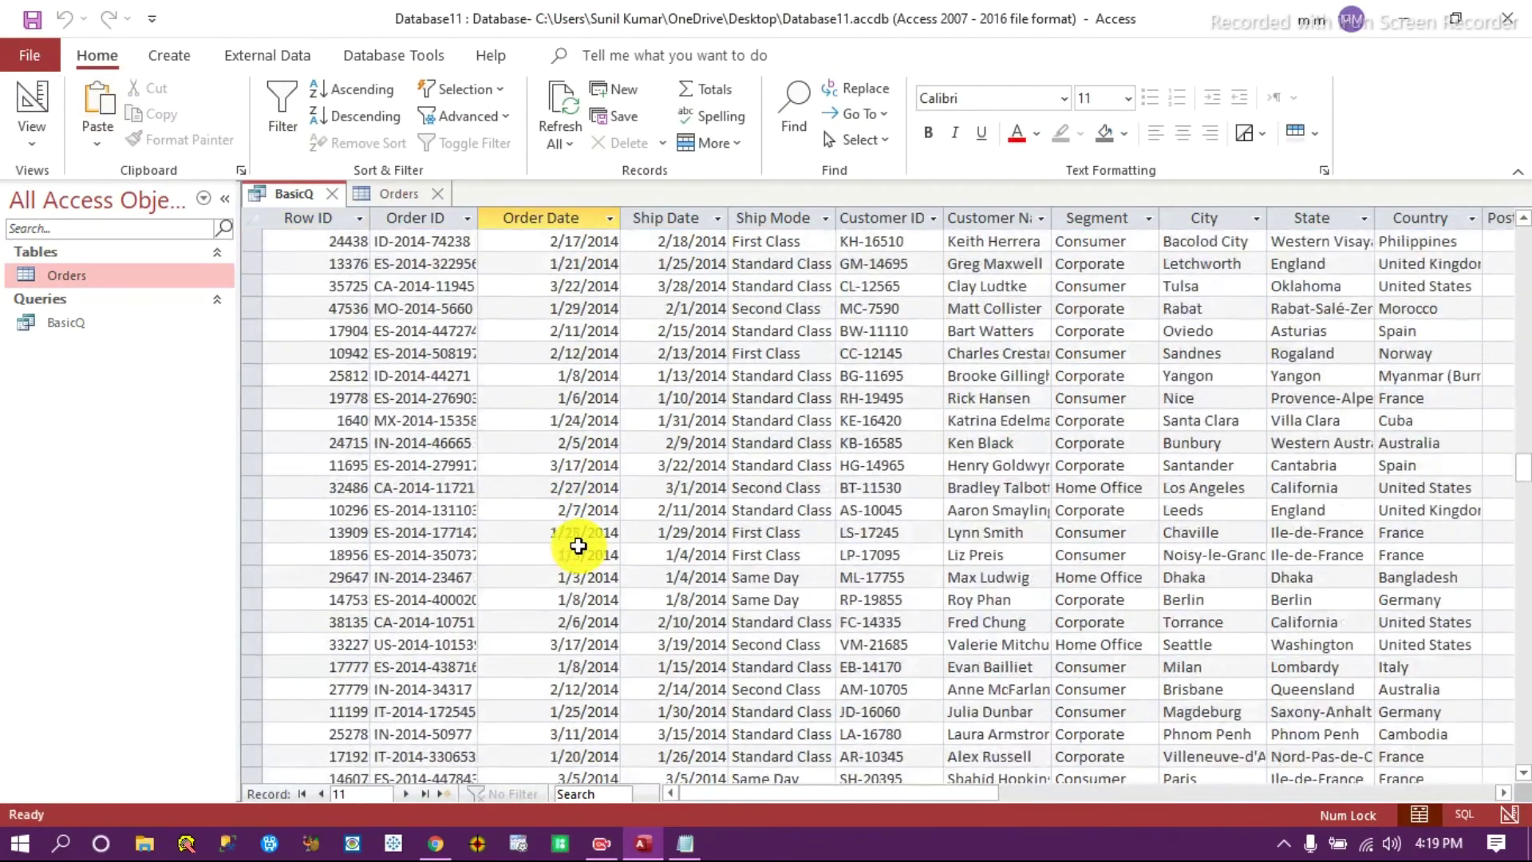
scroll(591, 559, down, 10)
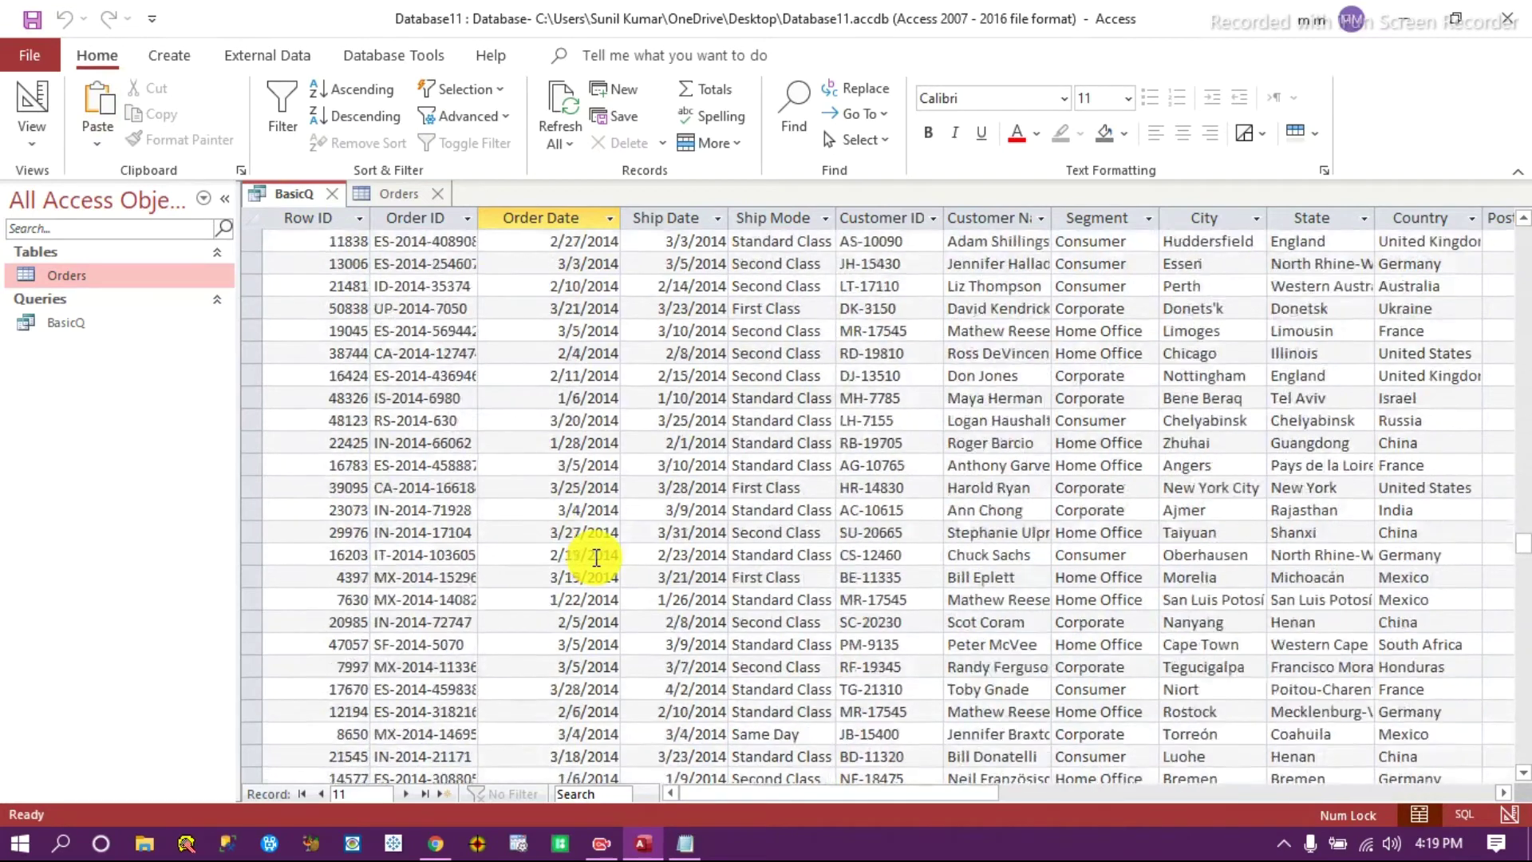
click(1508, 814)
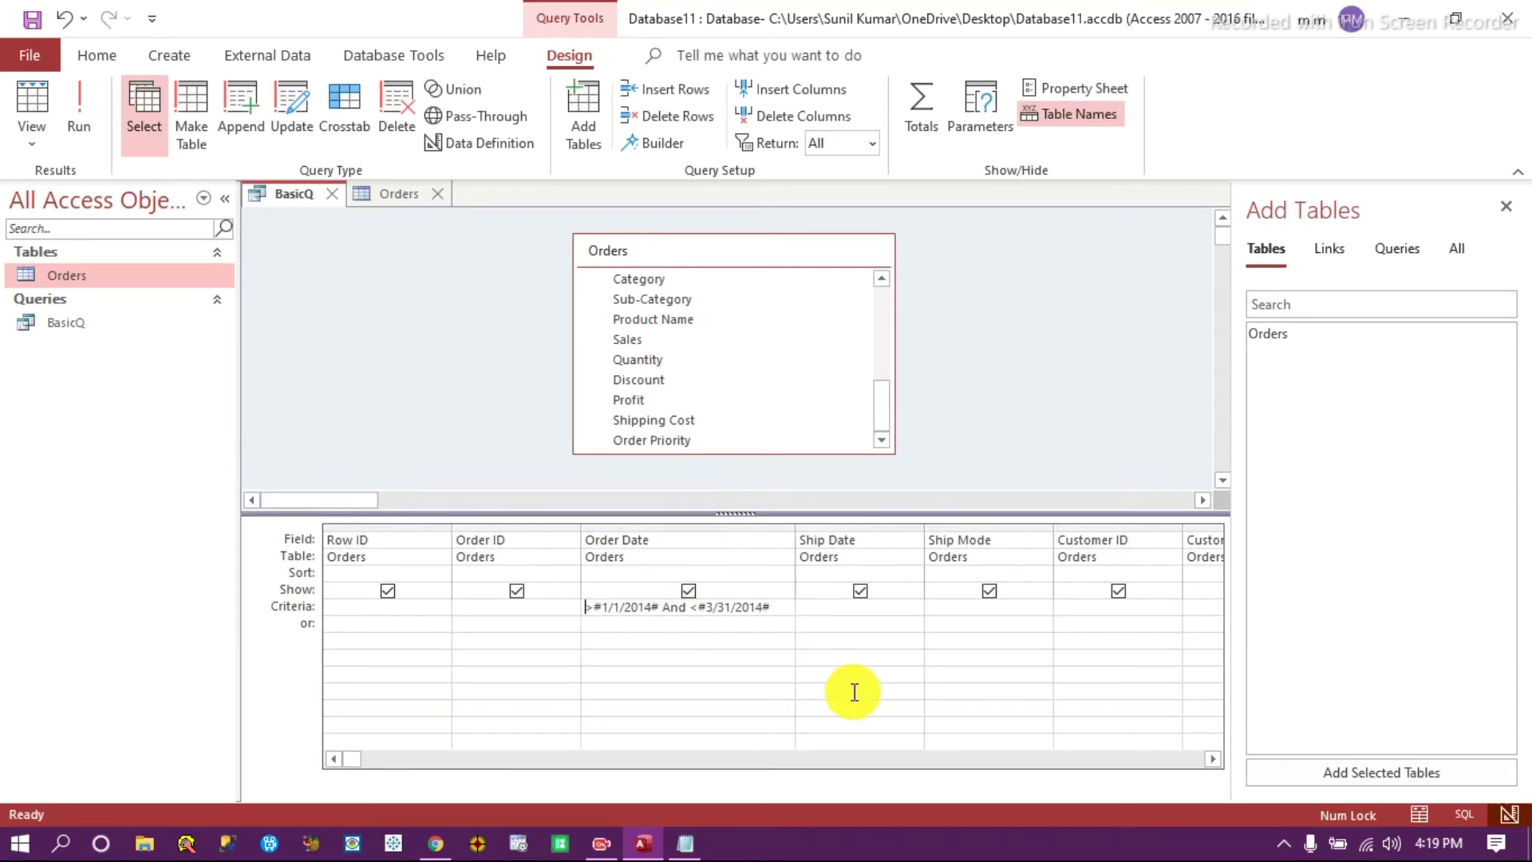
Change the Order Date criterion to Between #1/1/2014# And #3/31/2014#.
text(Betw)
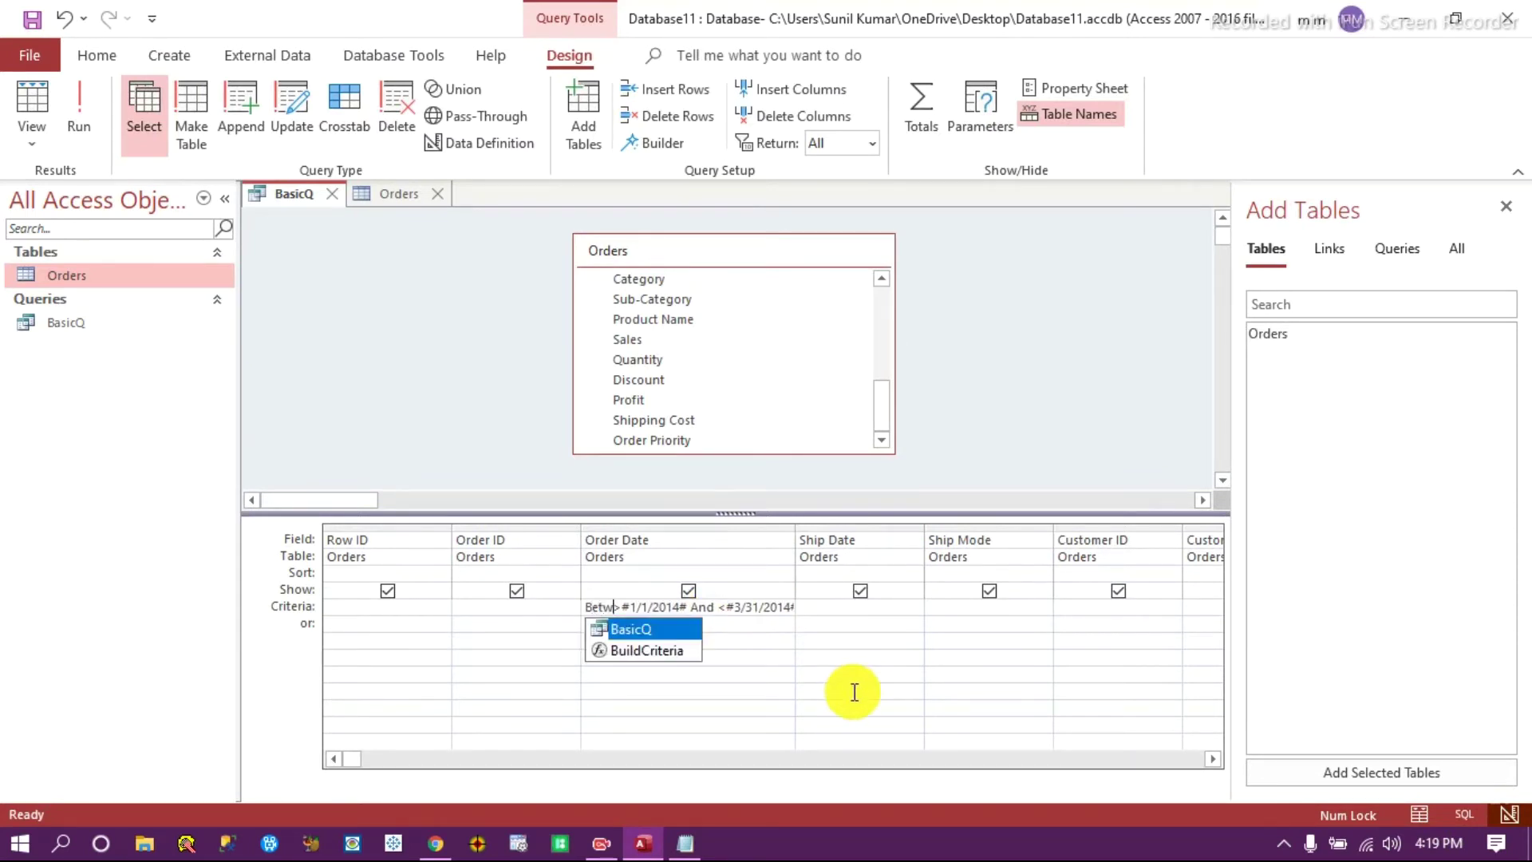
text(een)
key(Delete)
key(Right)
key(Right)
key(Right)
key(Right)
key(Right)
key(Right)
key(Right)
key(Right)
key(Right)
key(Right)
key(Right)
key(Right)
key(Right)
key(Right)
key(Right)
key(Right)
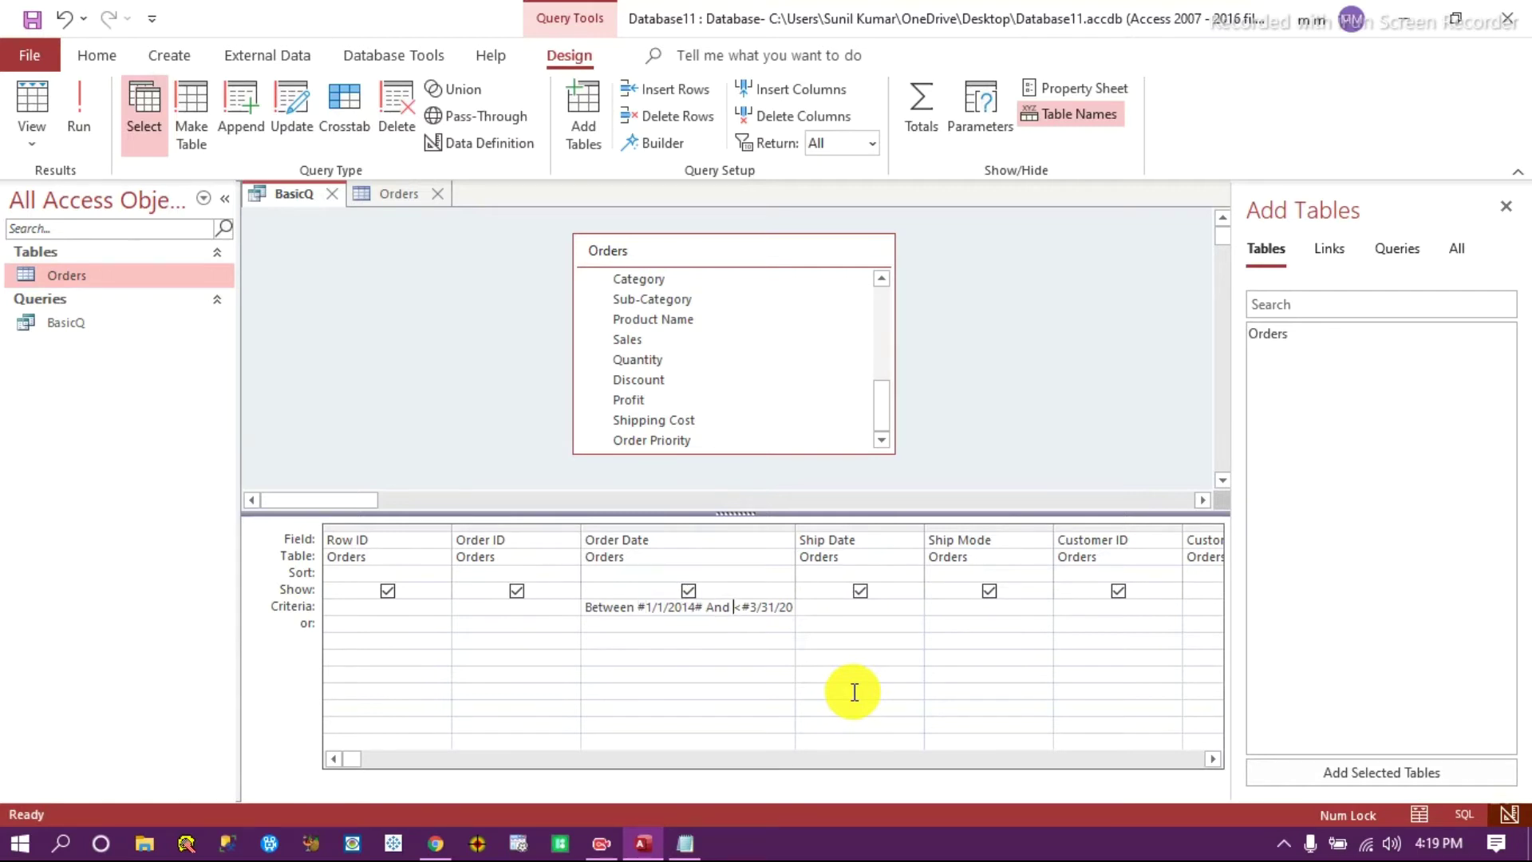
key(BackSpace)
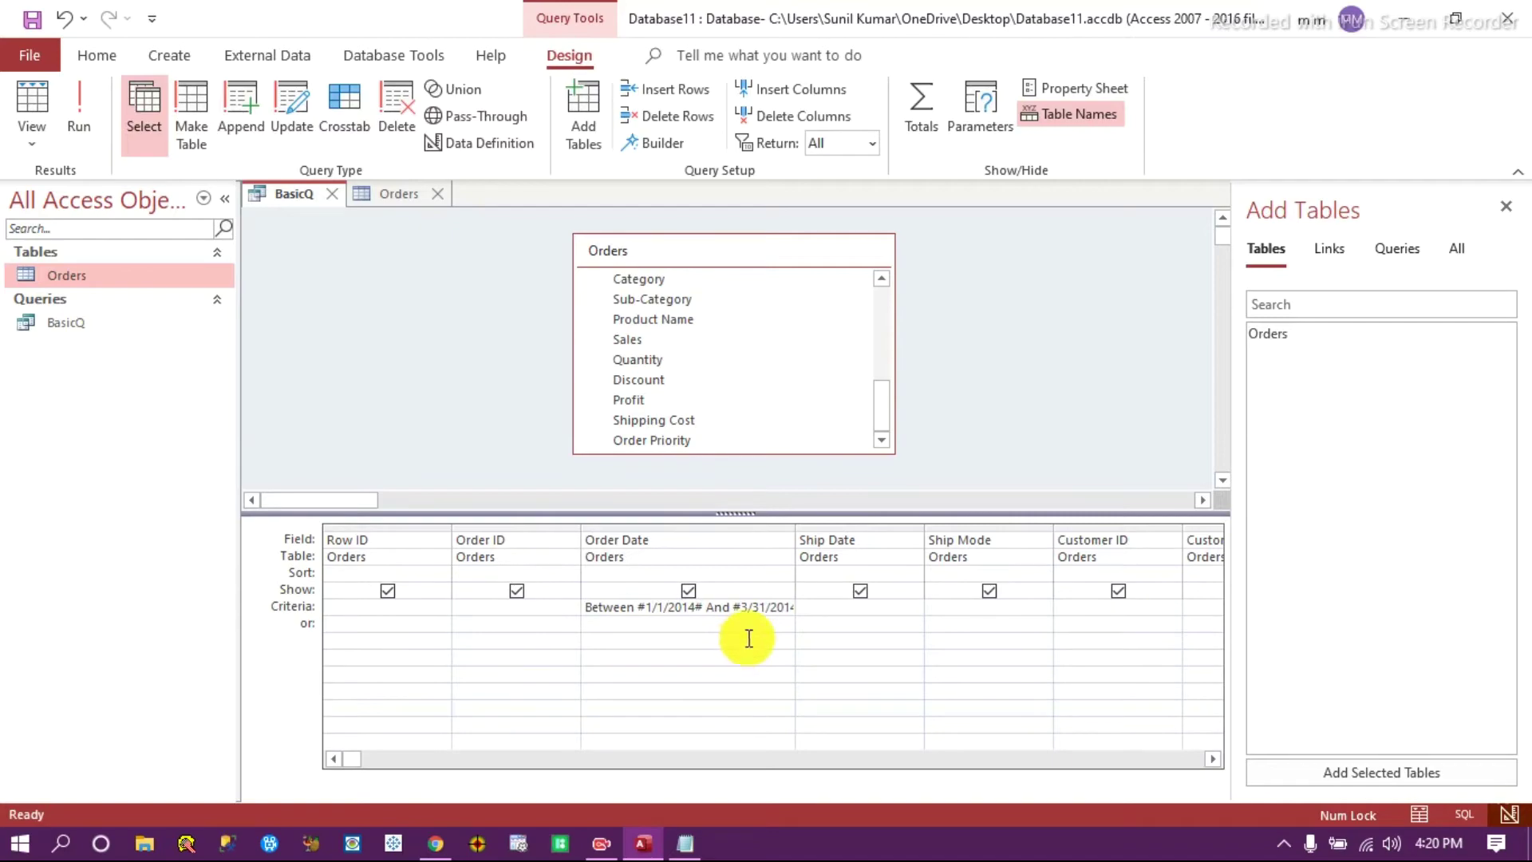
Run the query and look through the returned order dates.
click(79, 103)
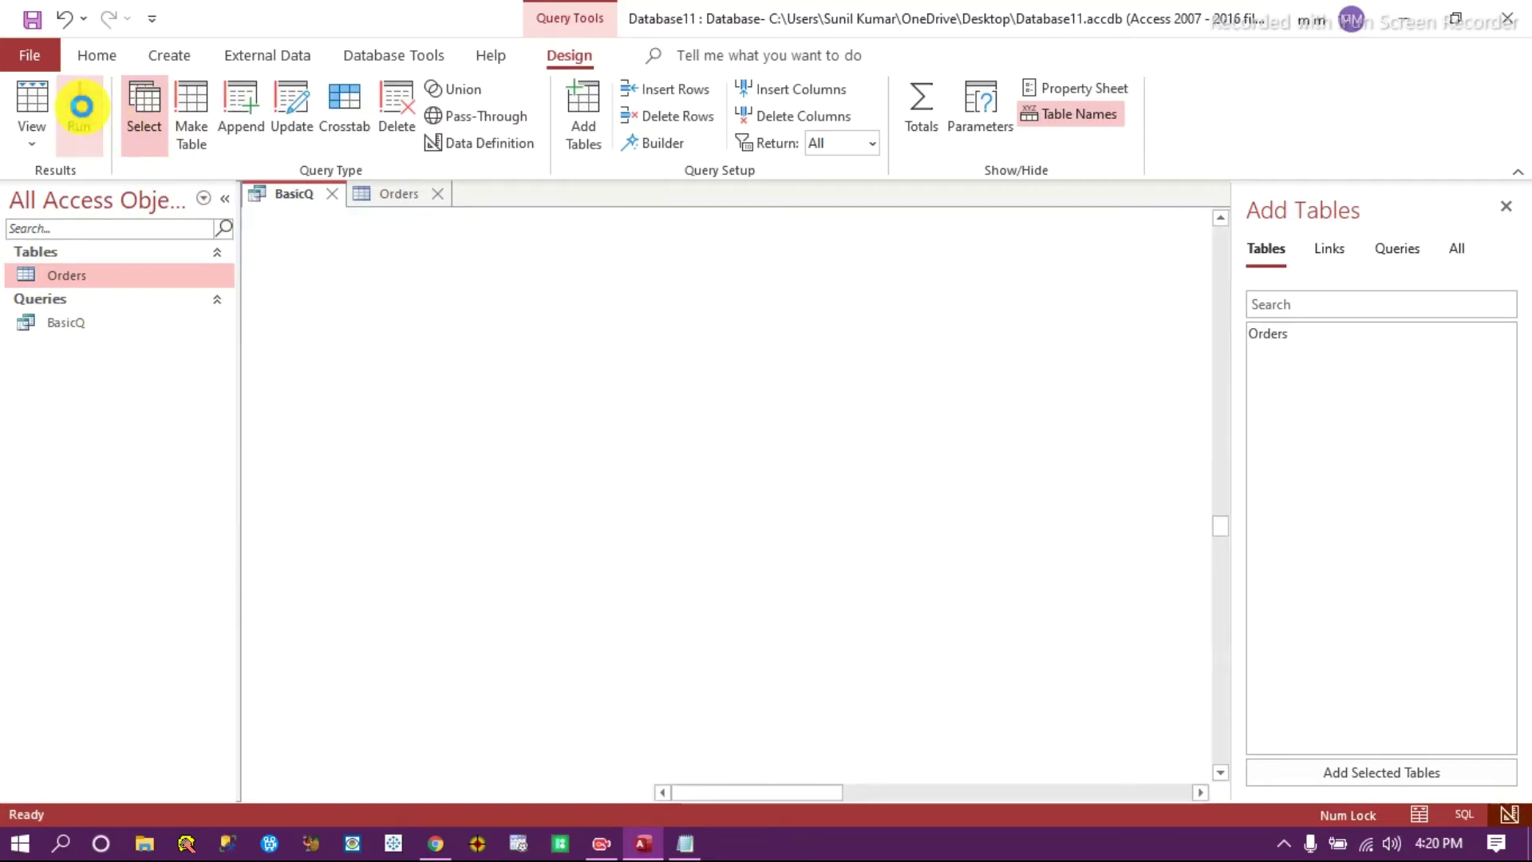
click(593, 429)
scroll(606, 614, down, 20)
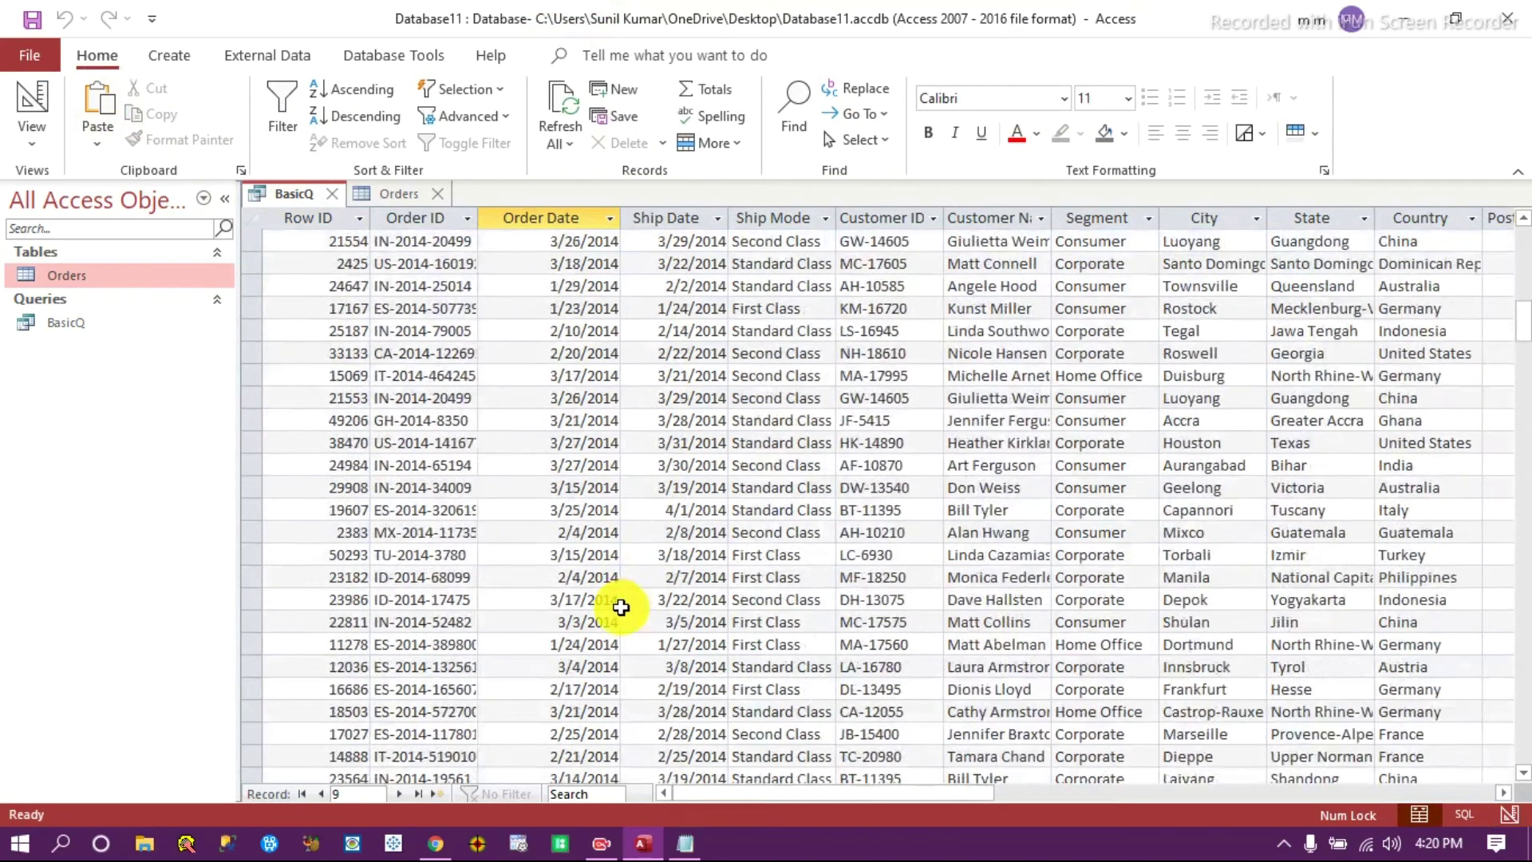
scroll(597, 629, down, 10)
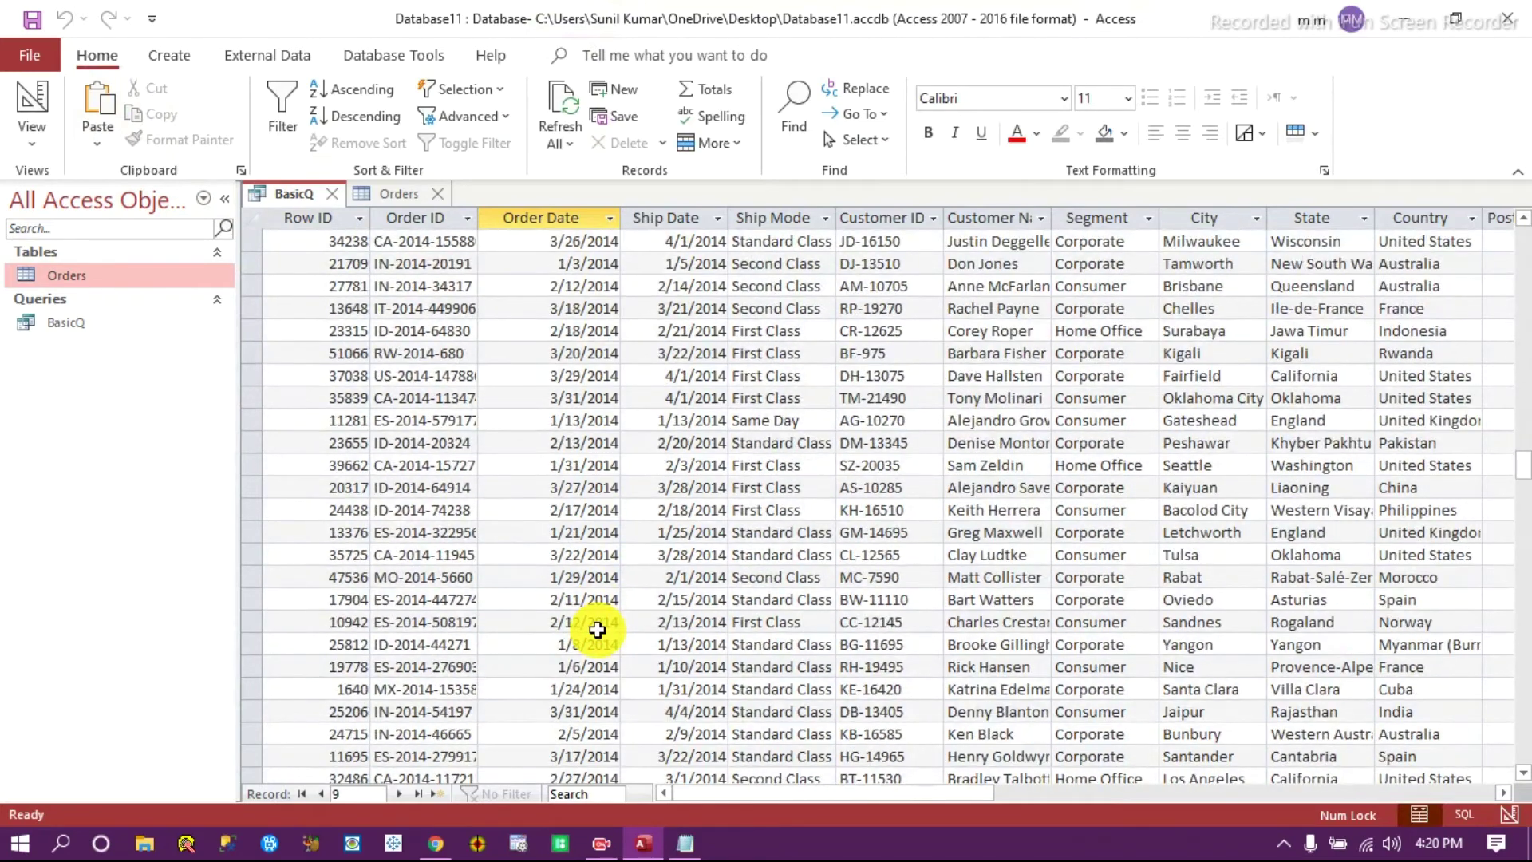
click(594, 626)
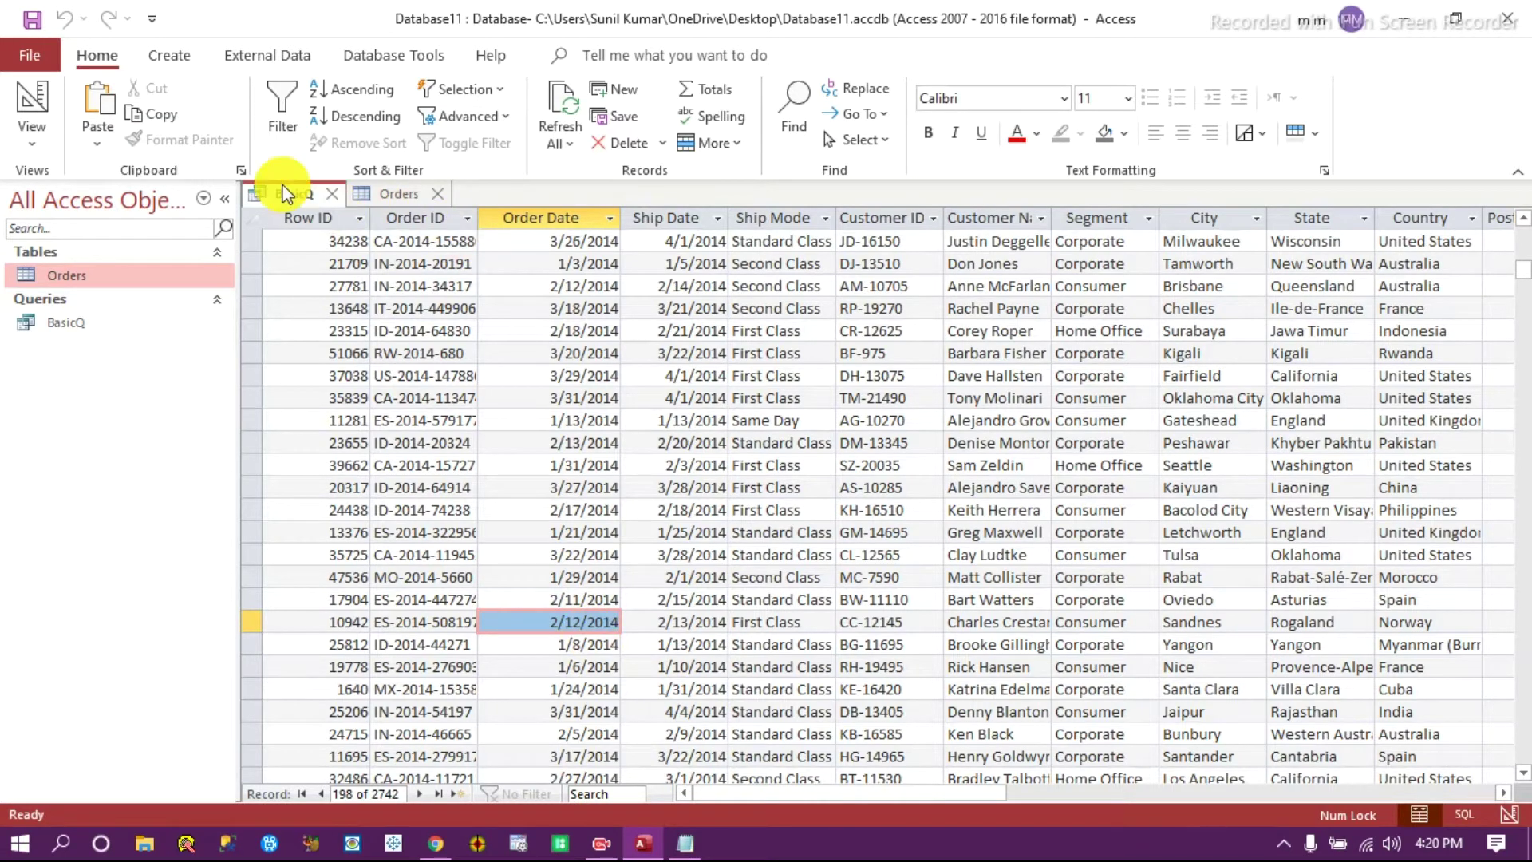
Close the BasicQ query, leaving the Orders table open.
click(171, 57)
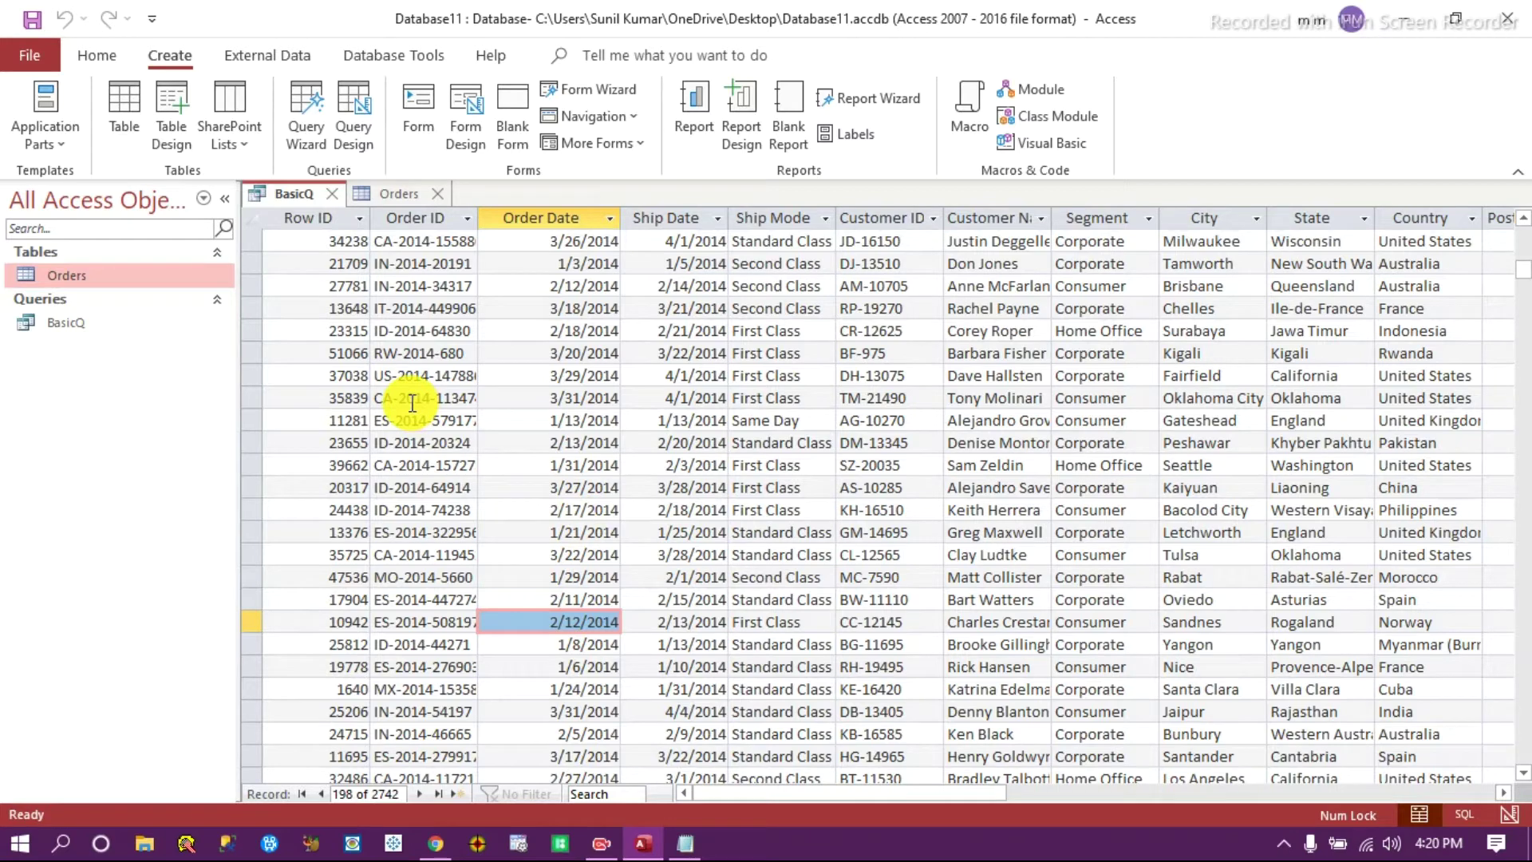
right_click(308, 193)
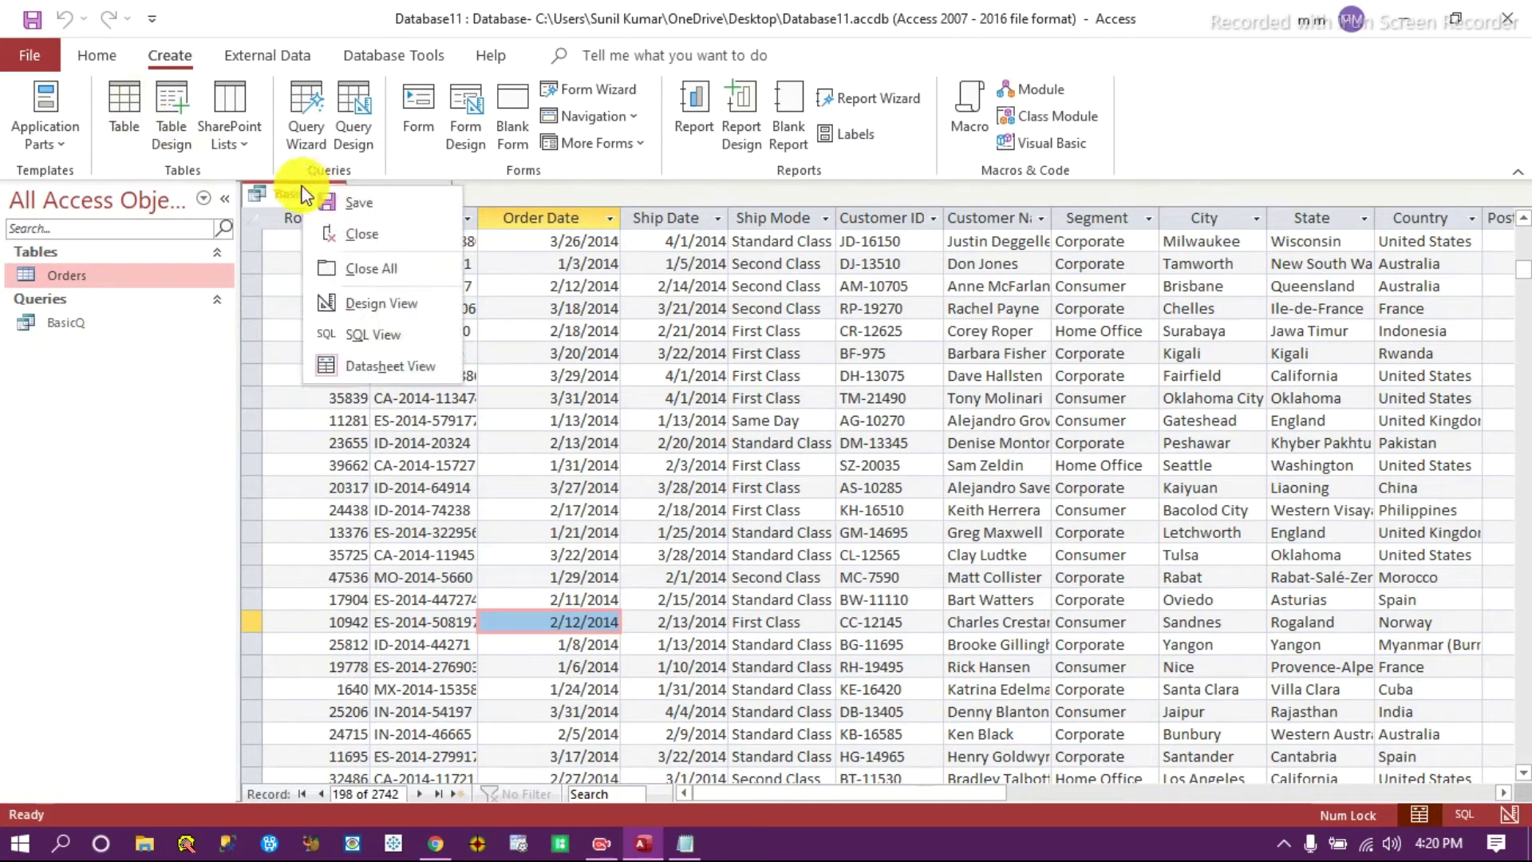
click(365, 195)
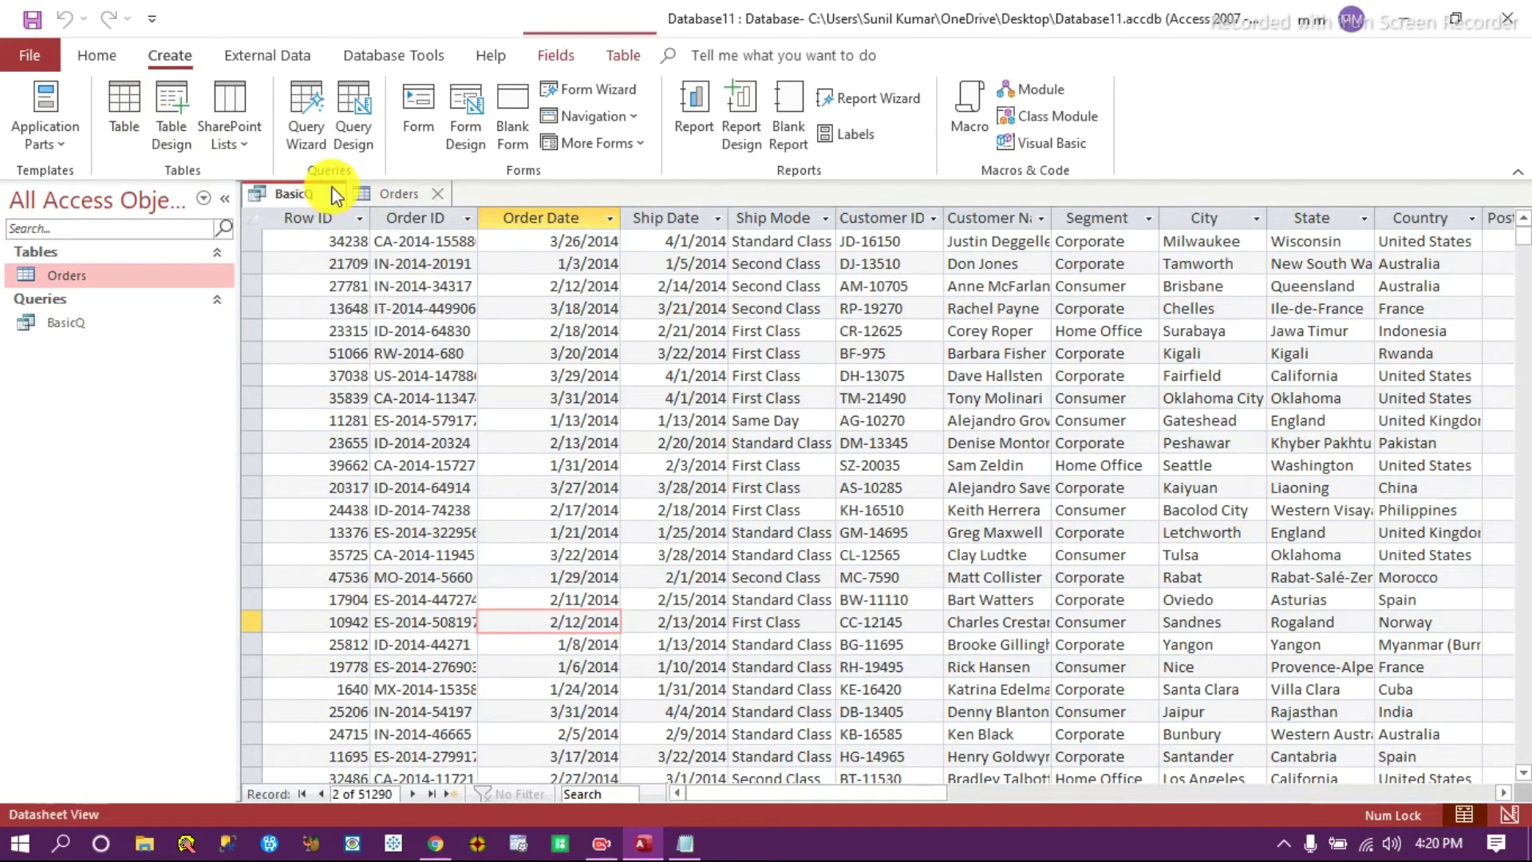
click(331, 193)
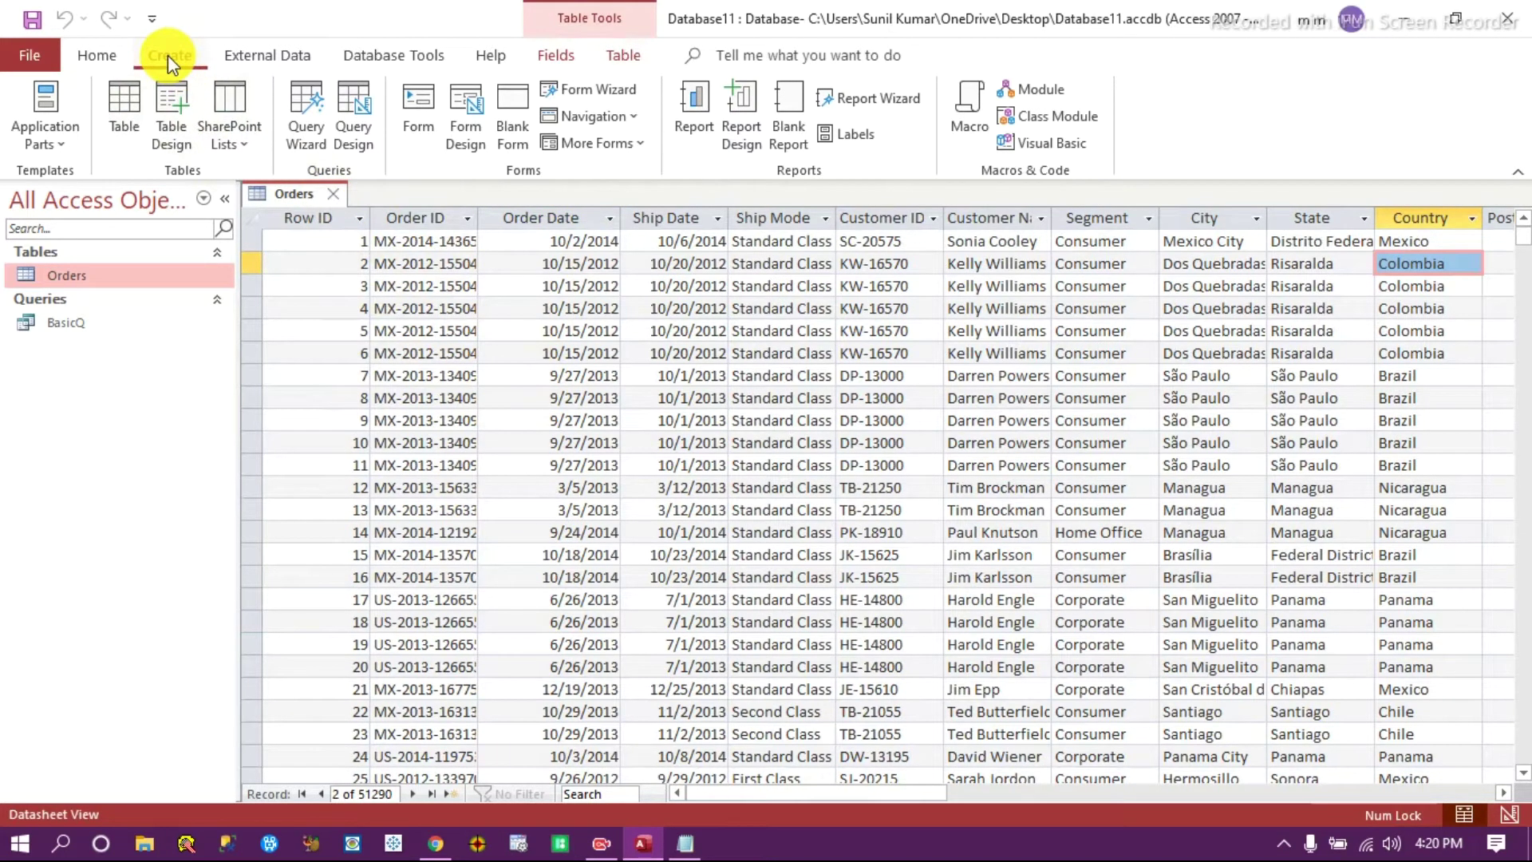
Create a new query in SQL View and delete its default SELECT statement.
click(352, 134)
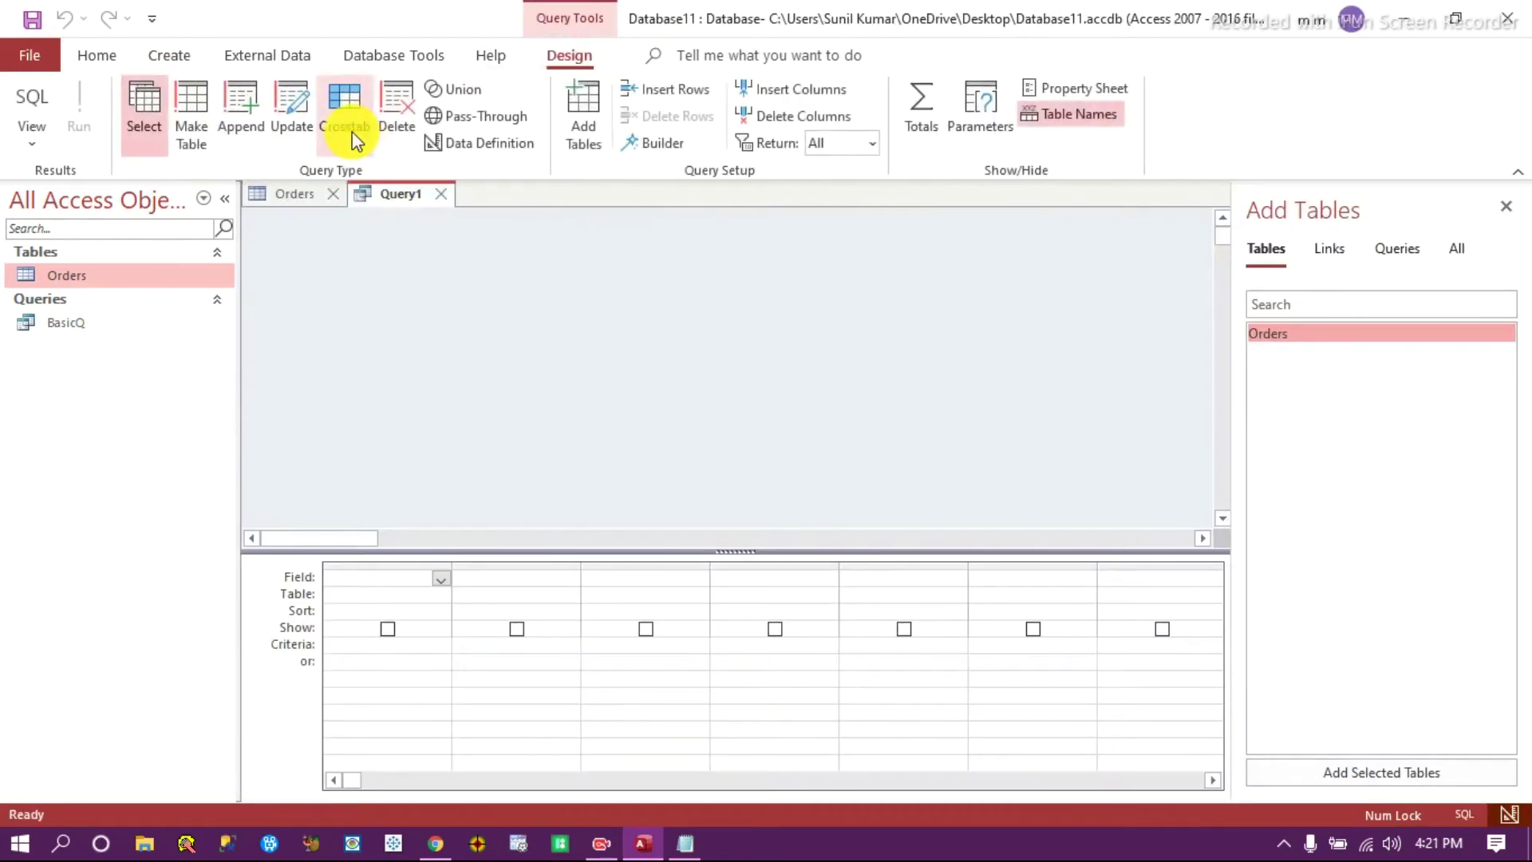
click(33, 144)
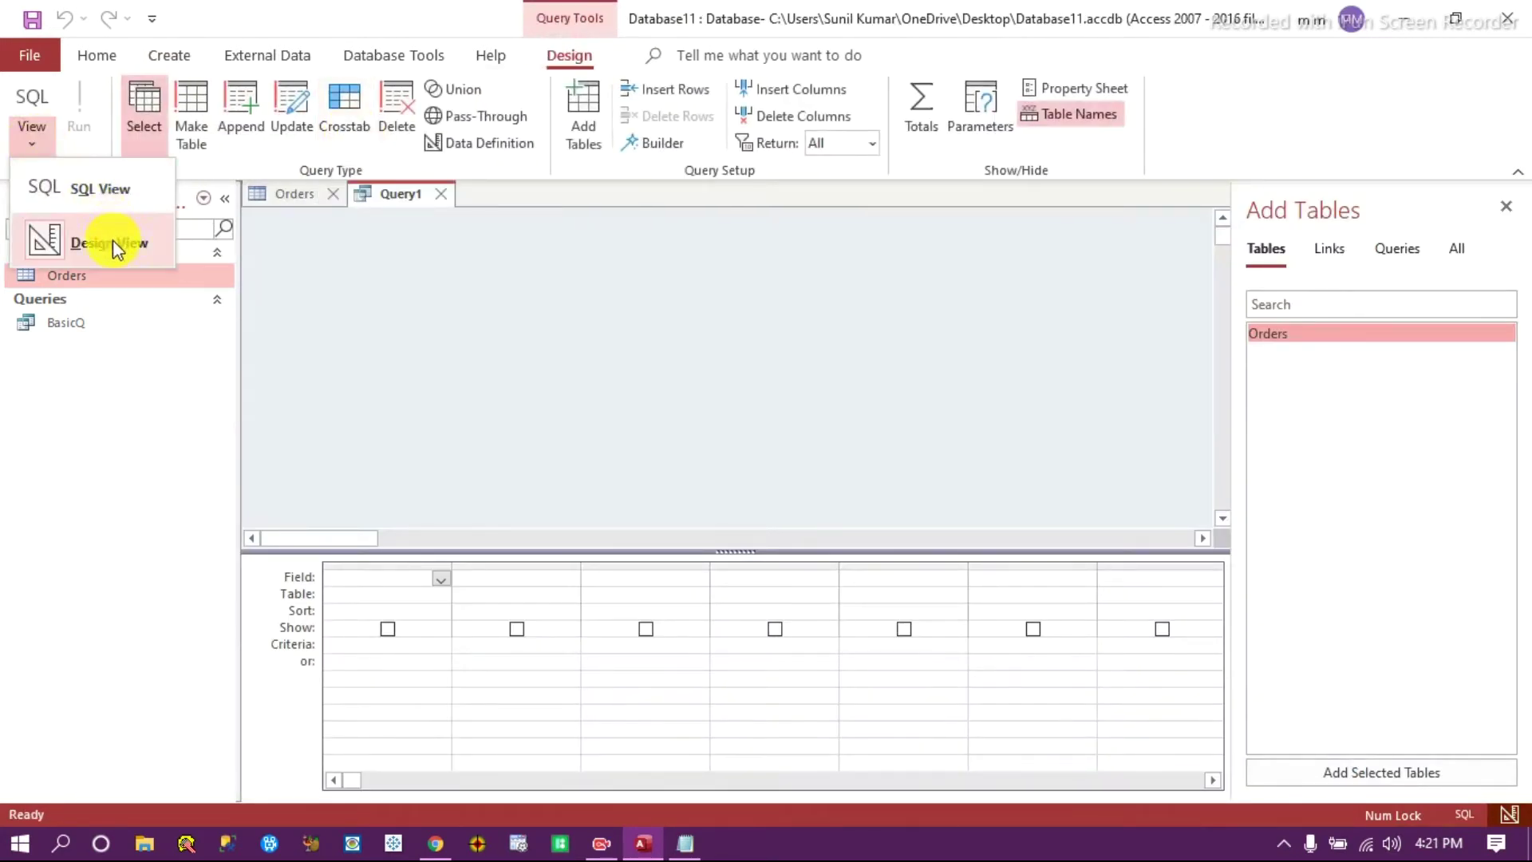
click(102, 189)
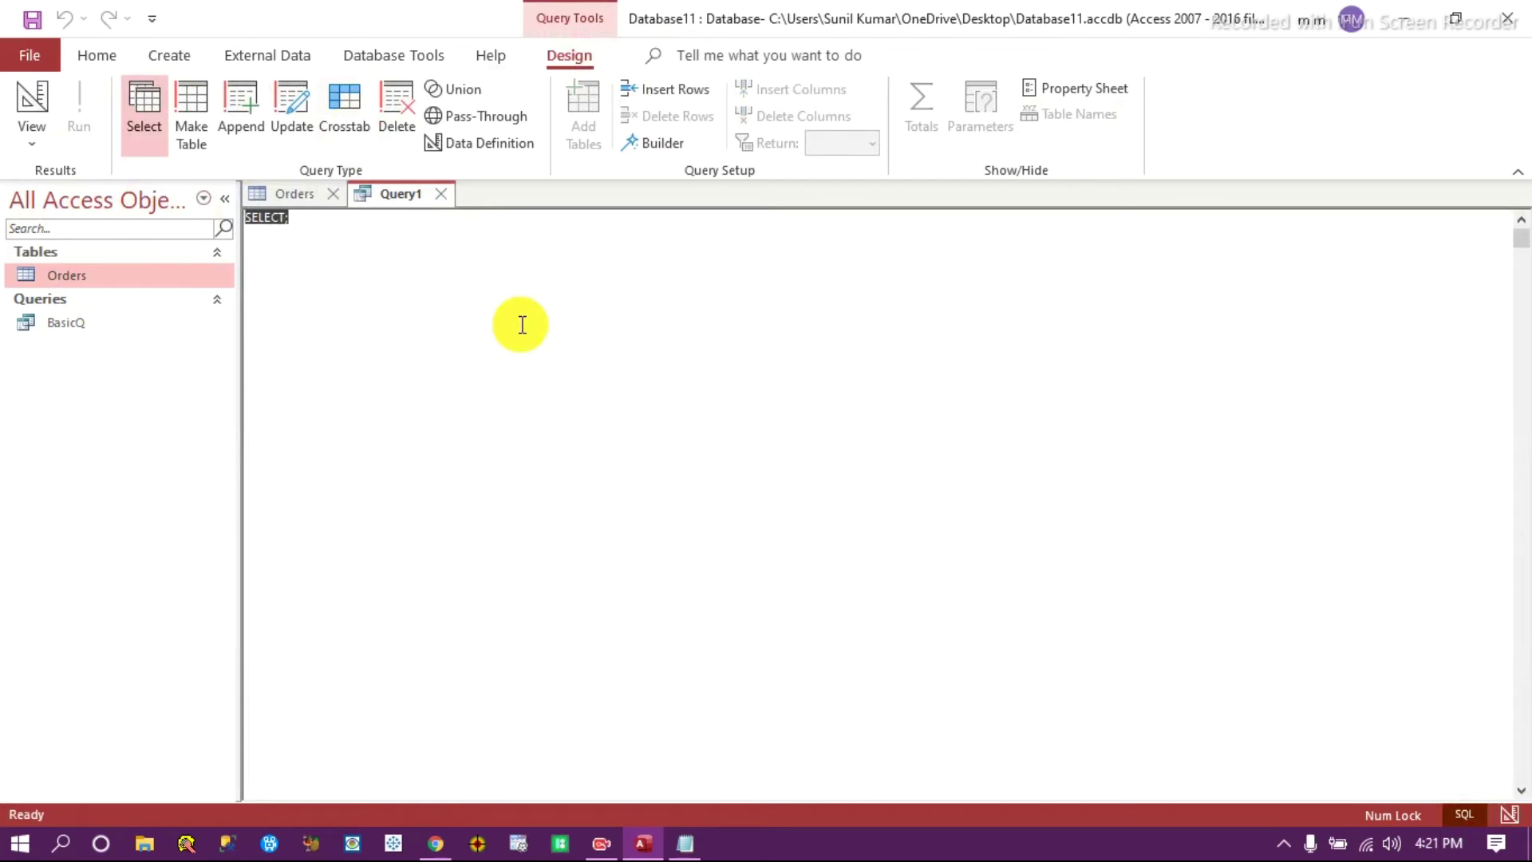
key(Delete)
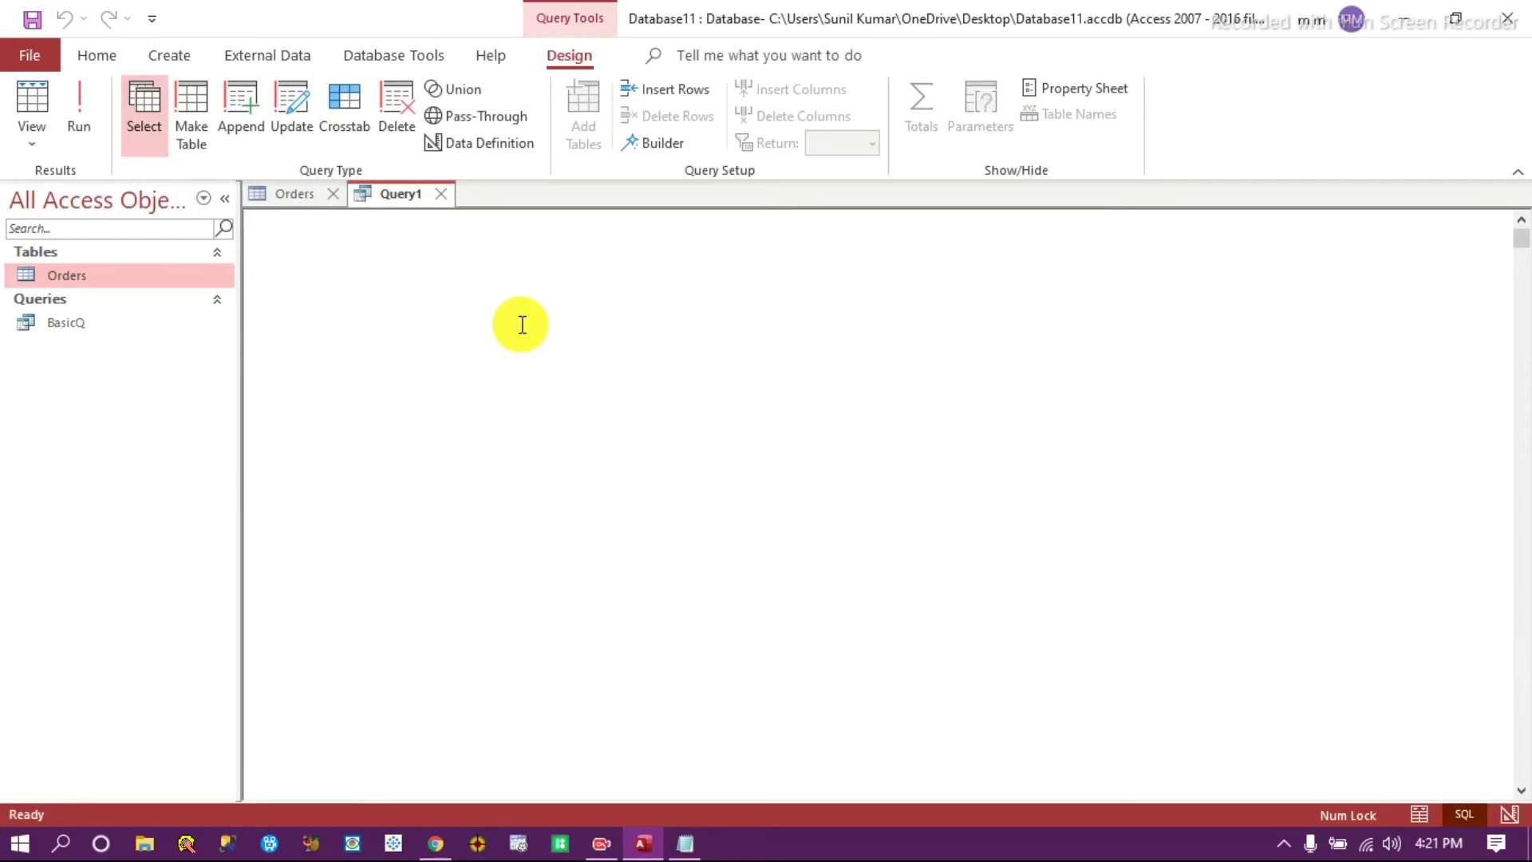
Check the Orders table and write the statement SELECT * FROM Orders in the new query.
click(284, 194)
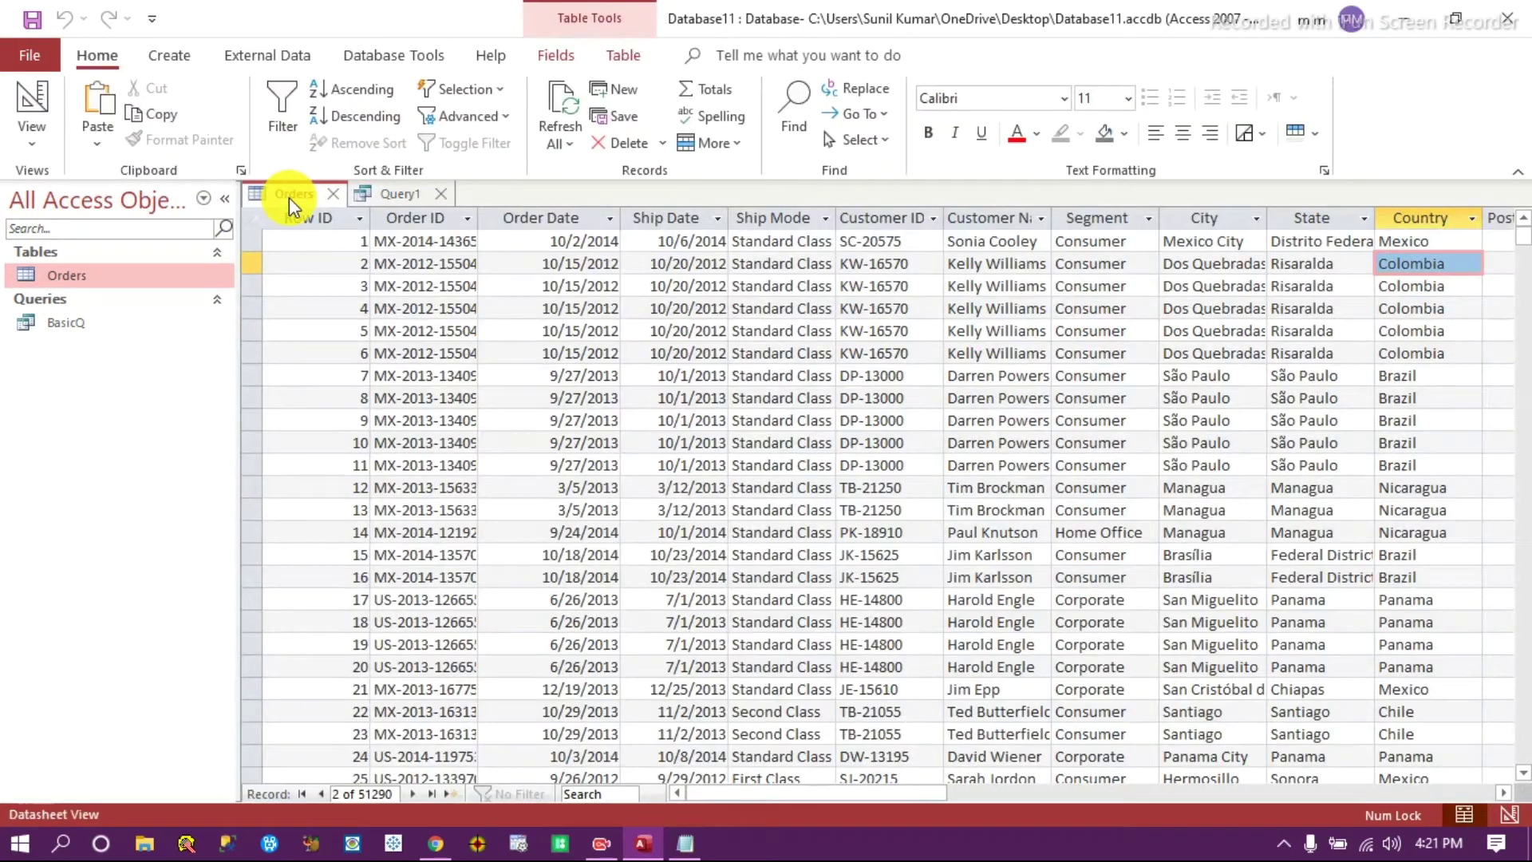
click(399, 196)
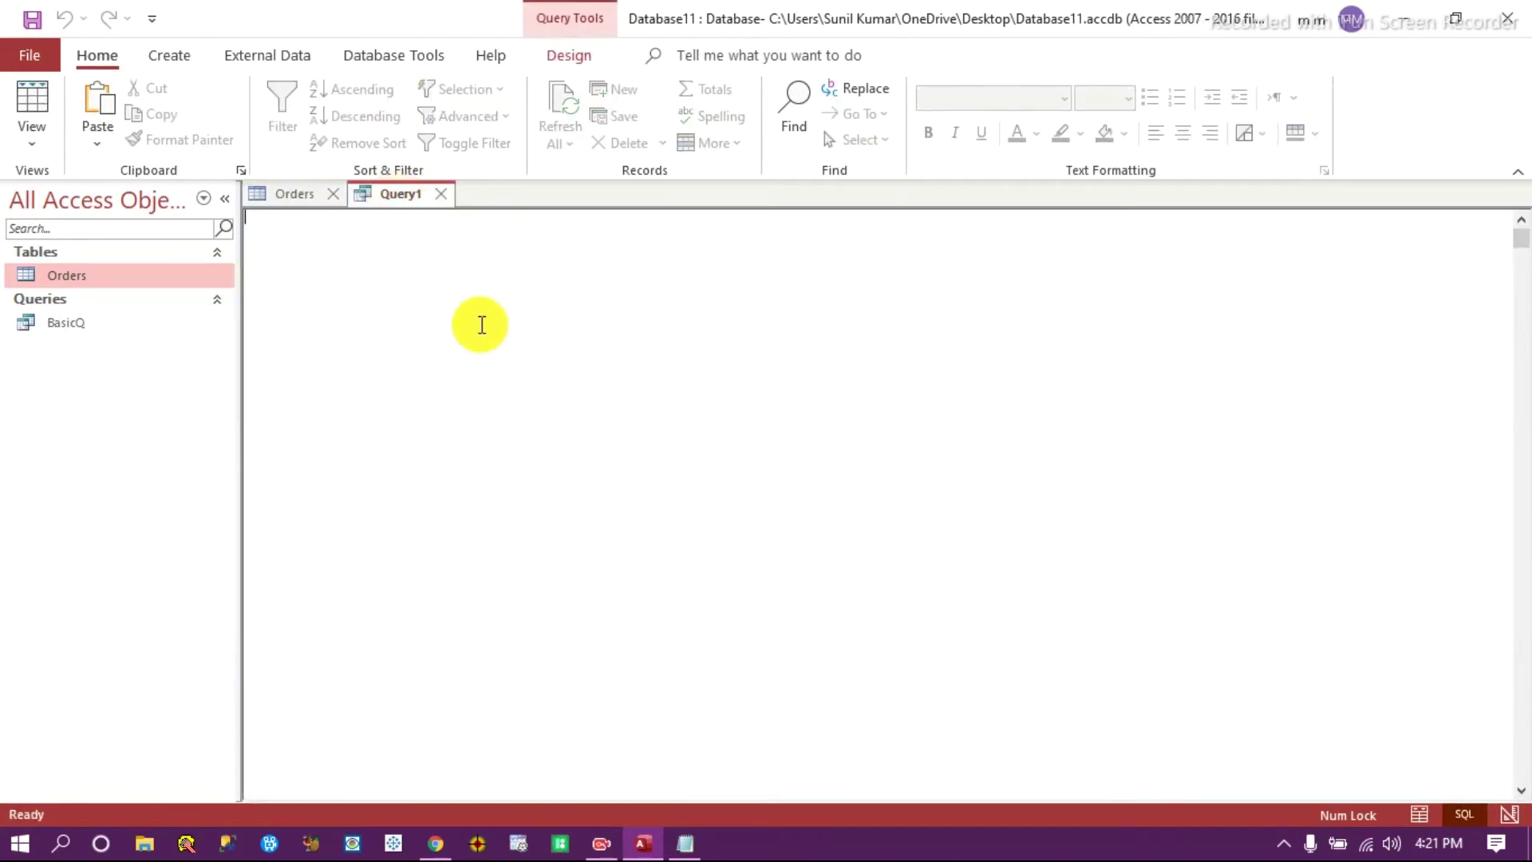
click(289, 196)
click(403, 196)
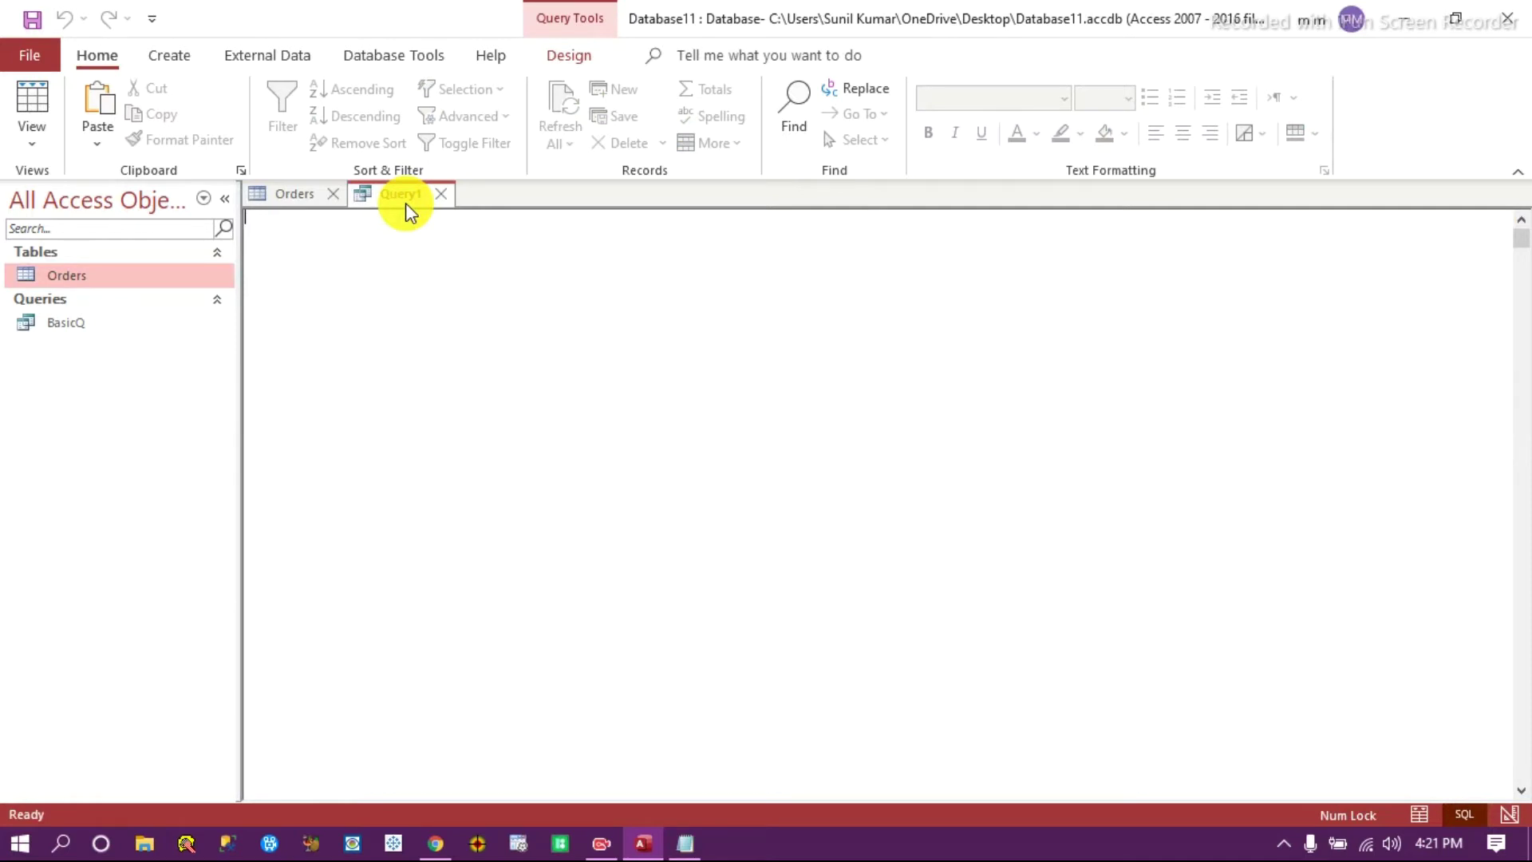
text(SELECT * FROM Orders)
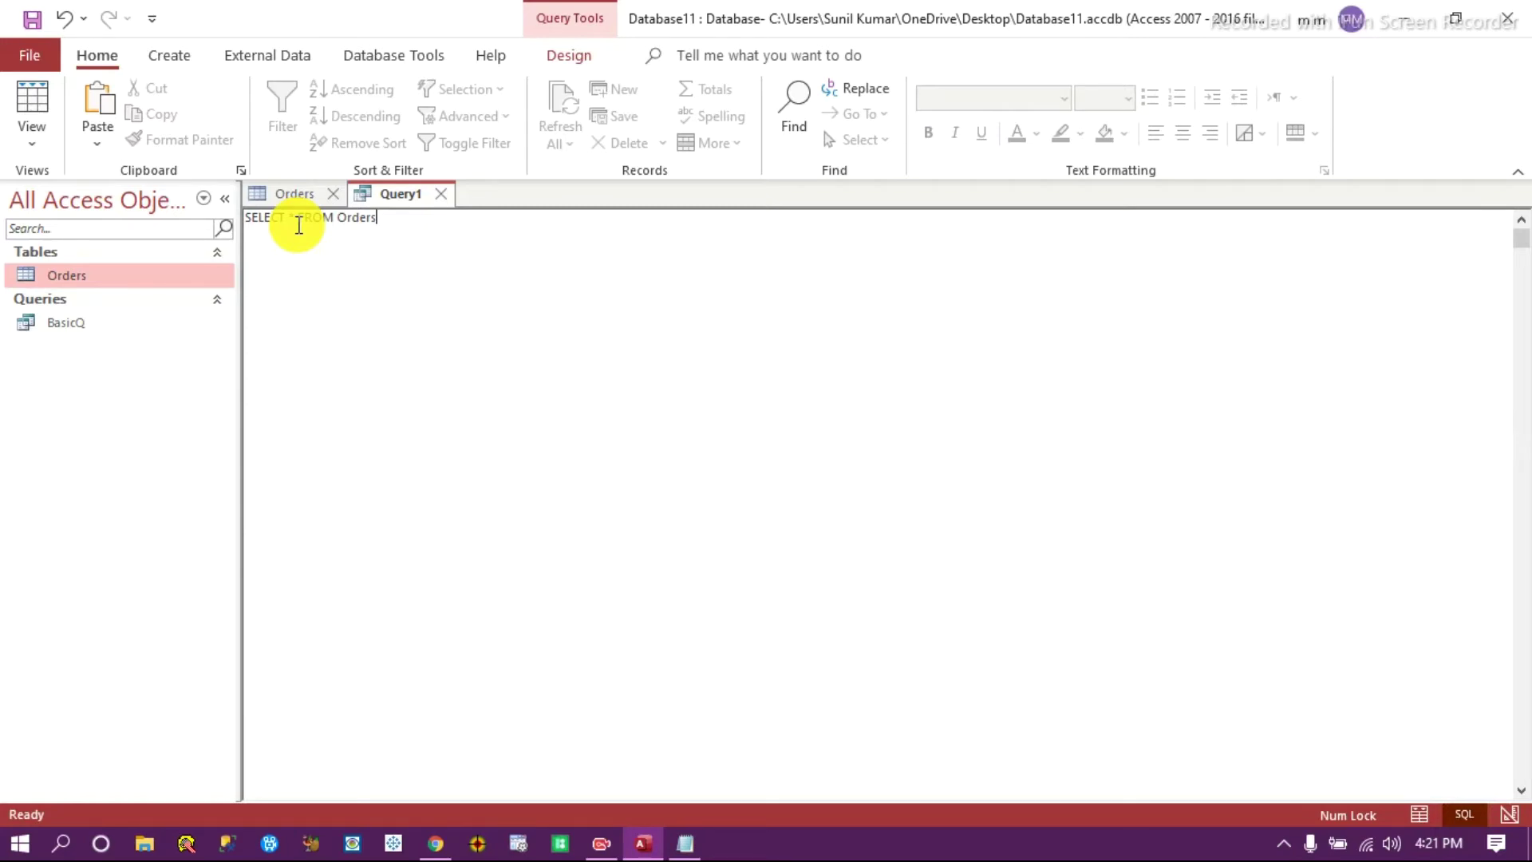
Run the SQL statement and look through the returned Orders records.
click(562, 59)
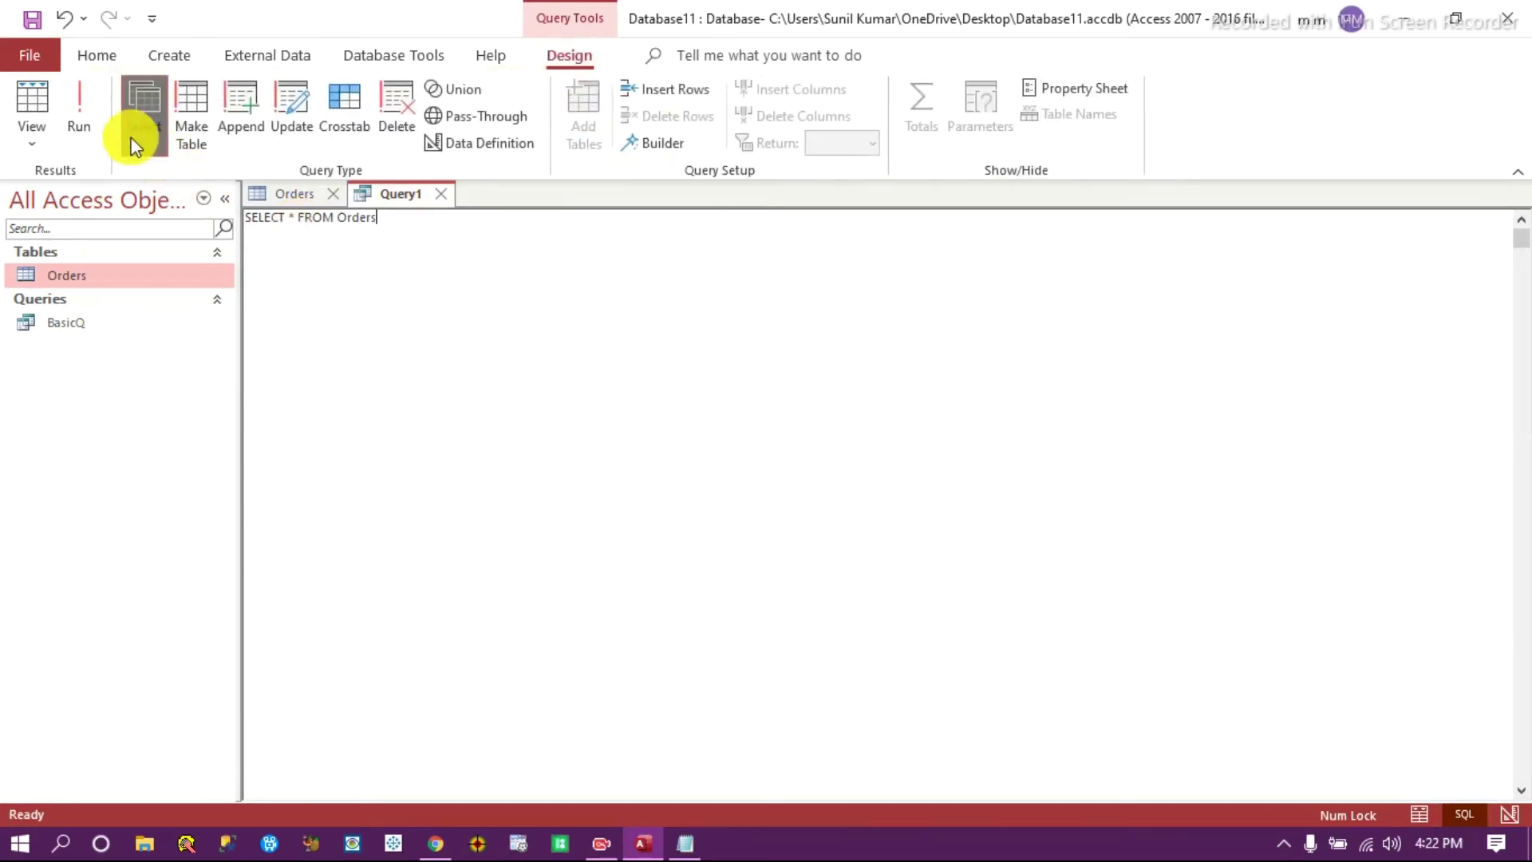
click(79, 108)
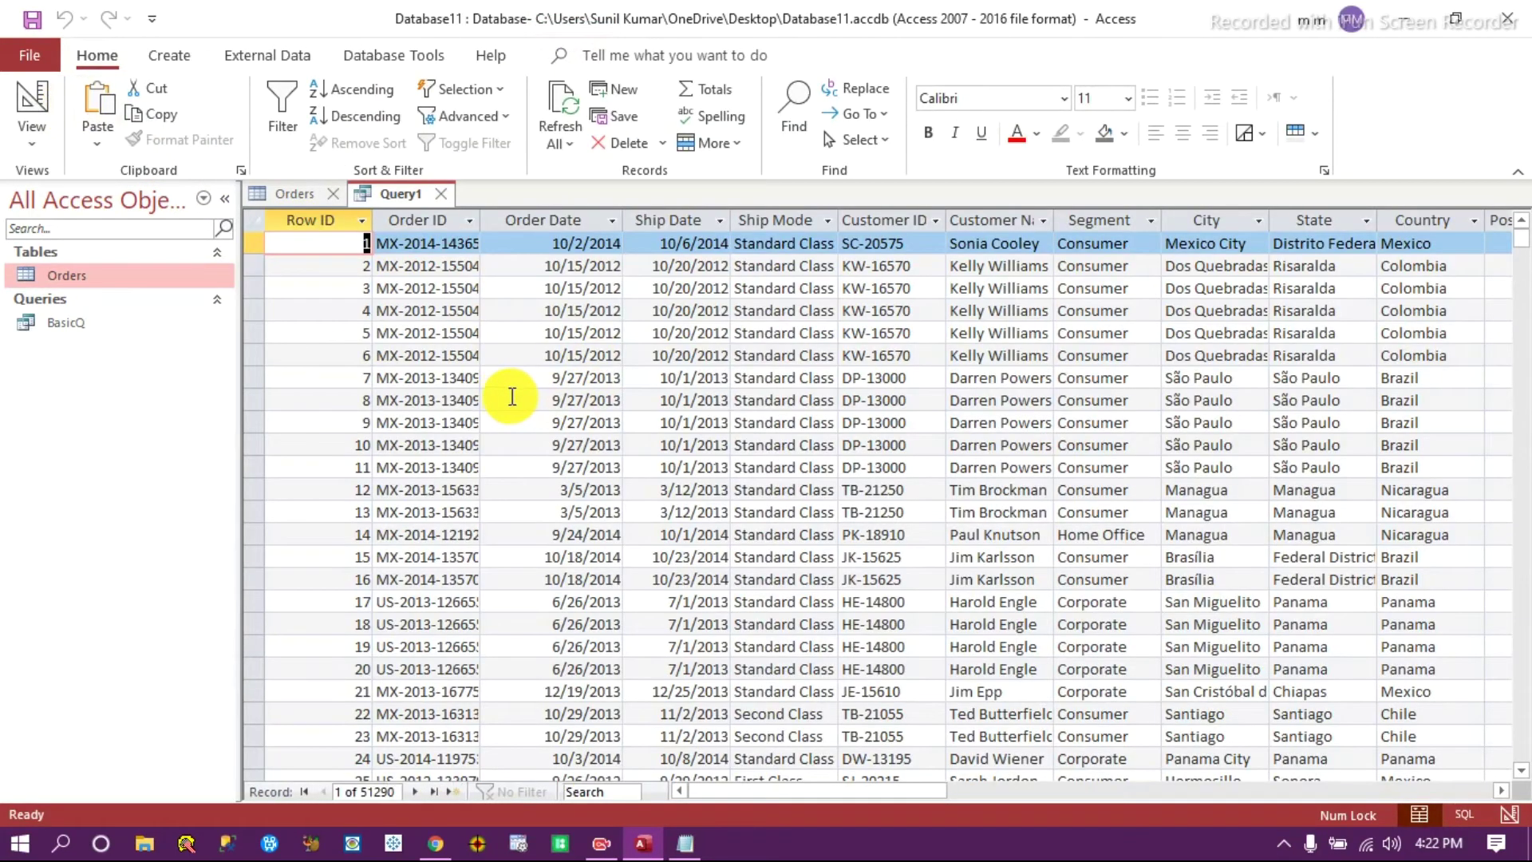
scroll(503, 420, down, 20)
scroll(520, 453, up, 16)
scroll(521, 452, up, 4)
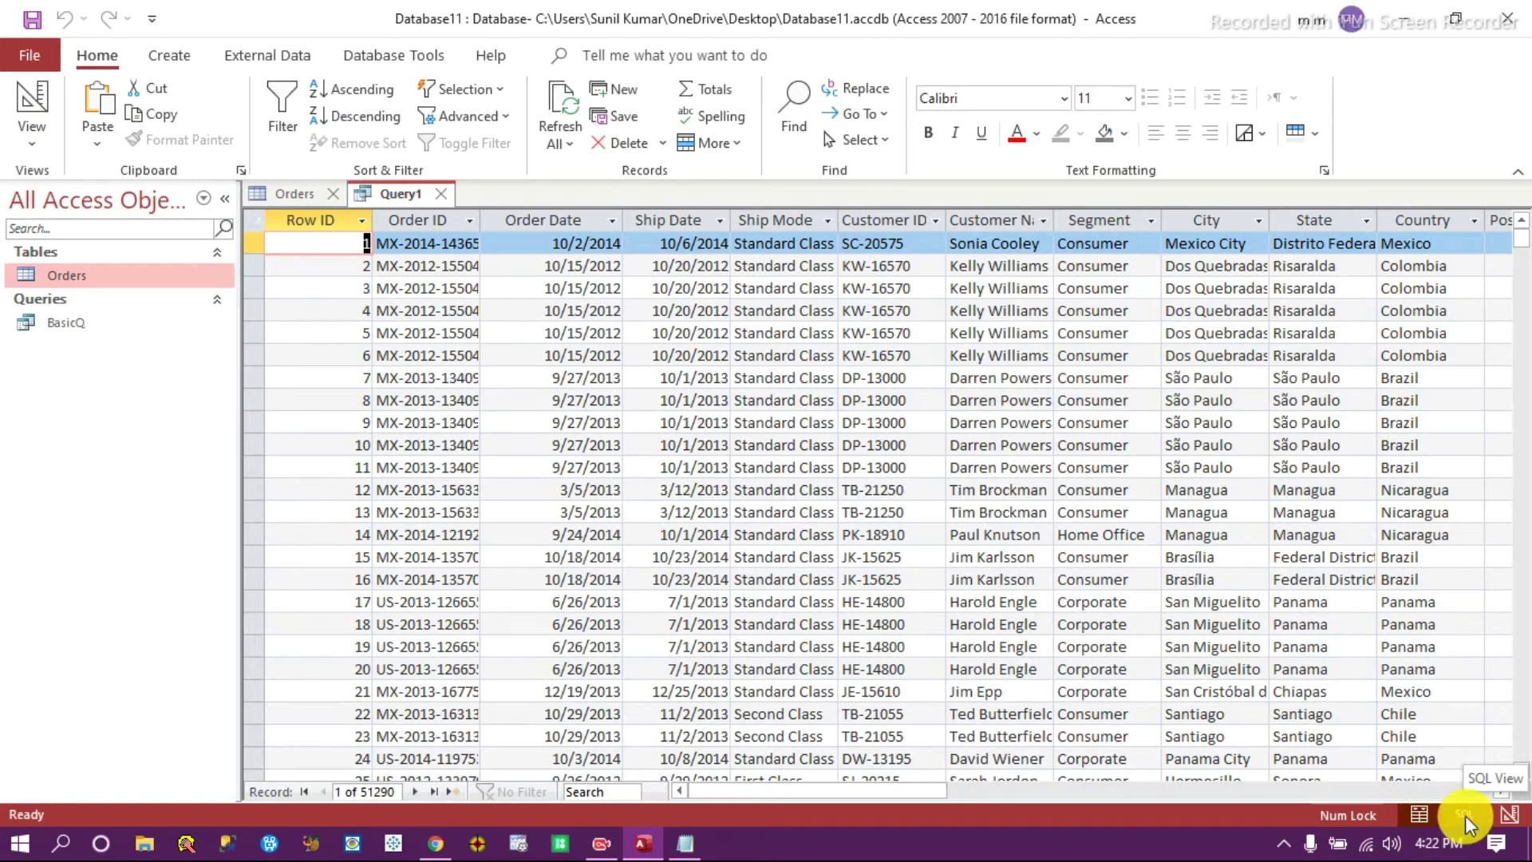
right_click(394, 195)
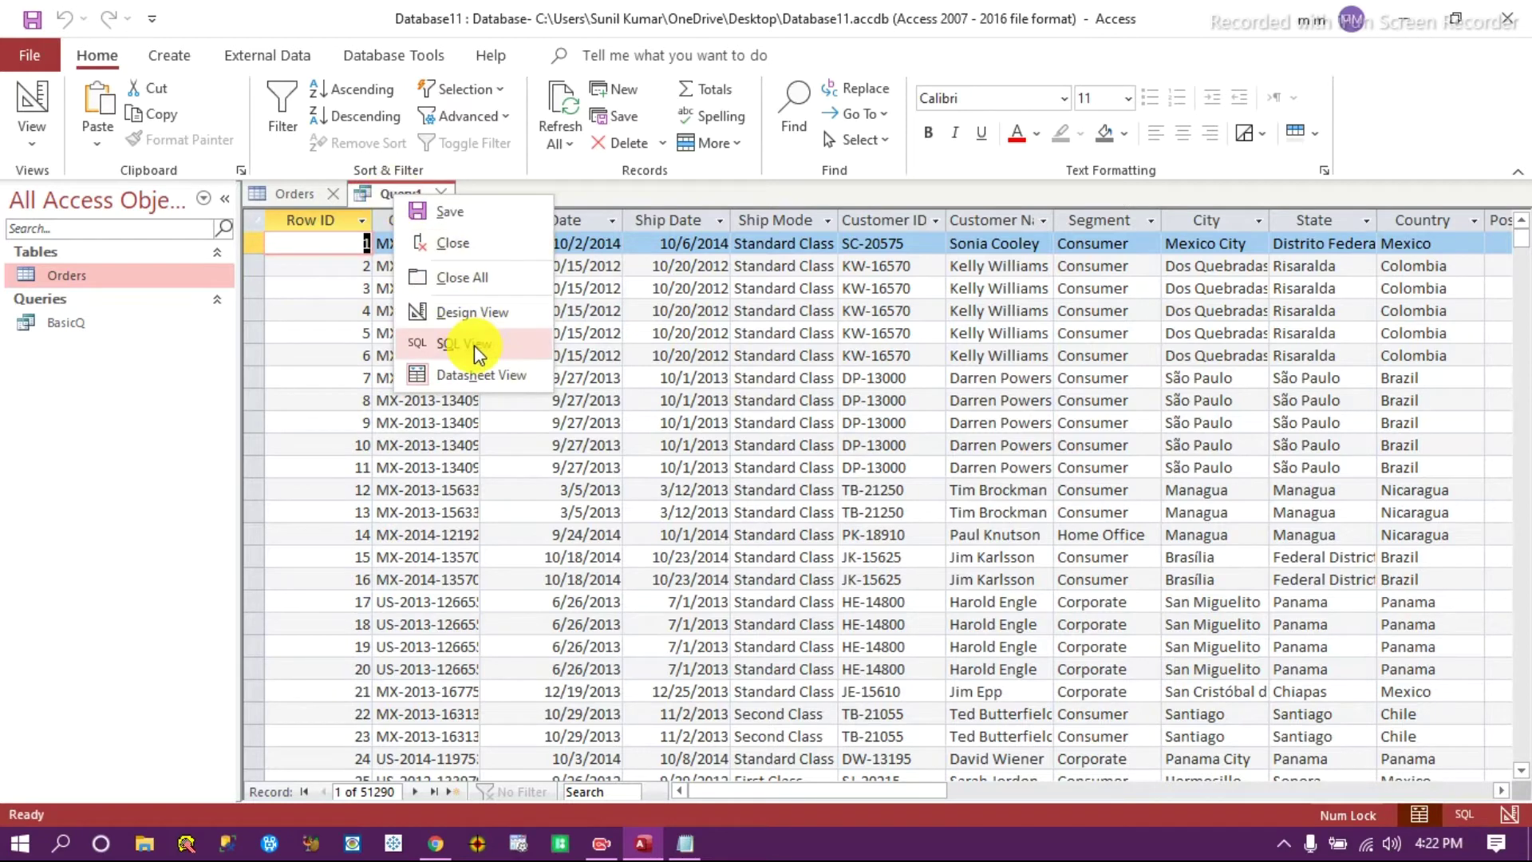
click(134, 418)
click(36, 147)
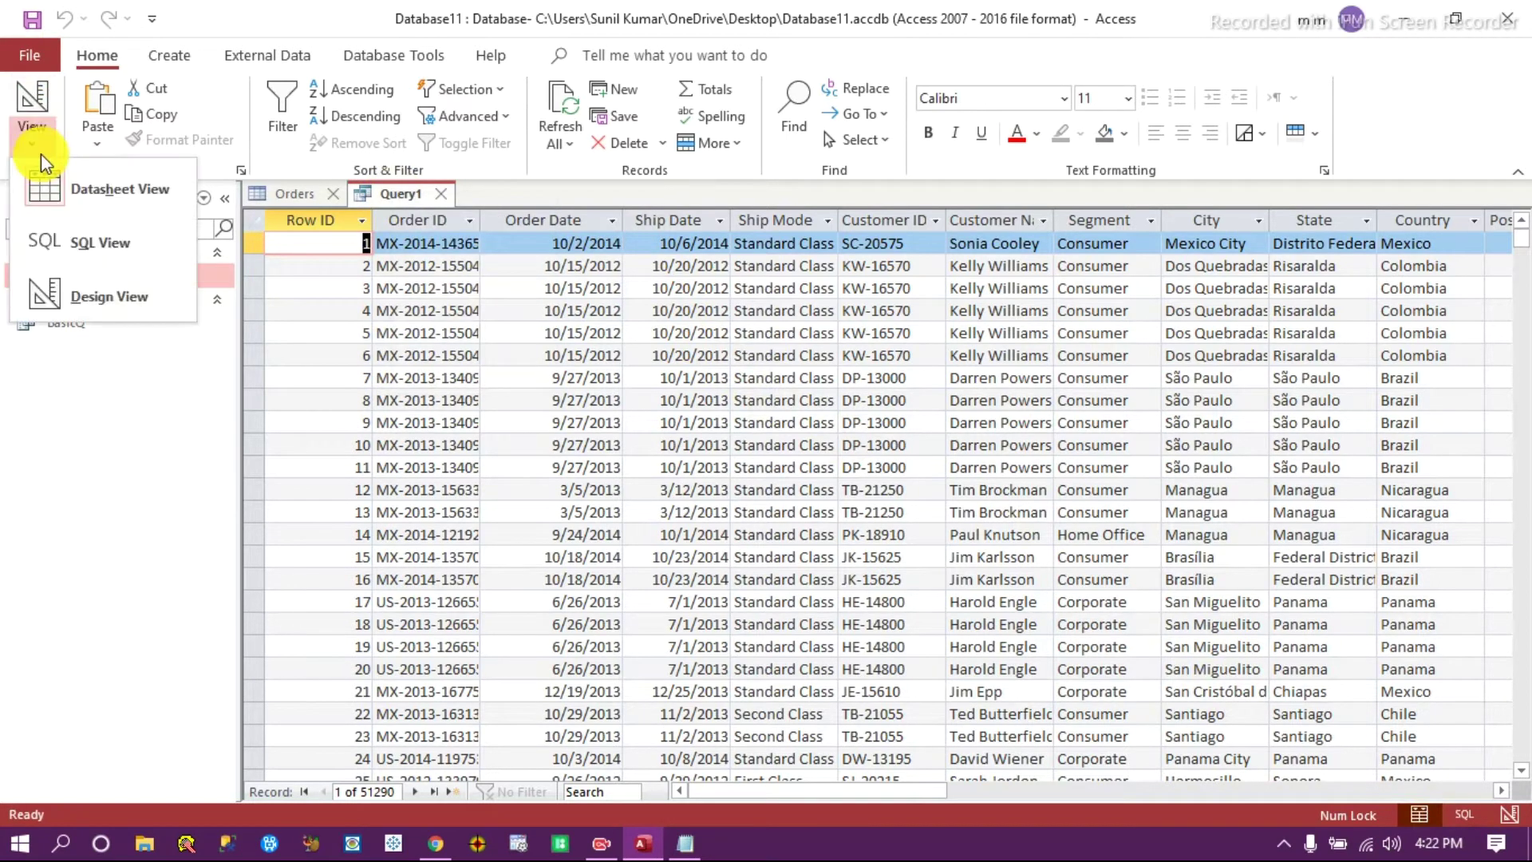
click(104, 244)
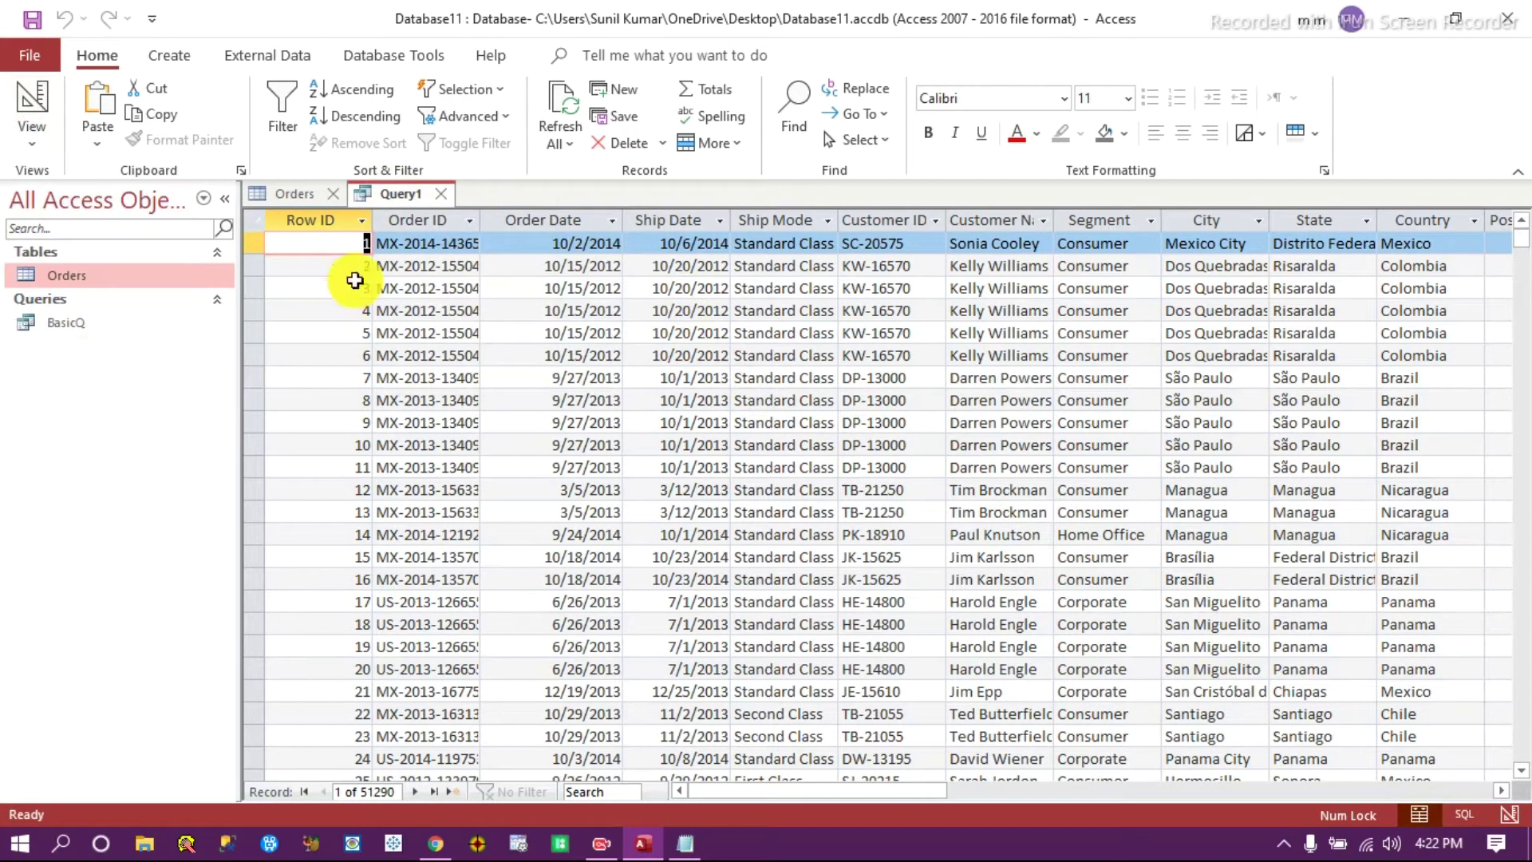
Save the query under the name SQL Query.
right_click(396, 199)
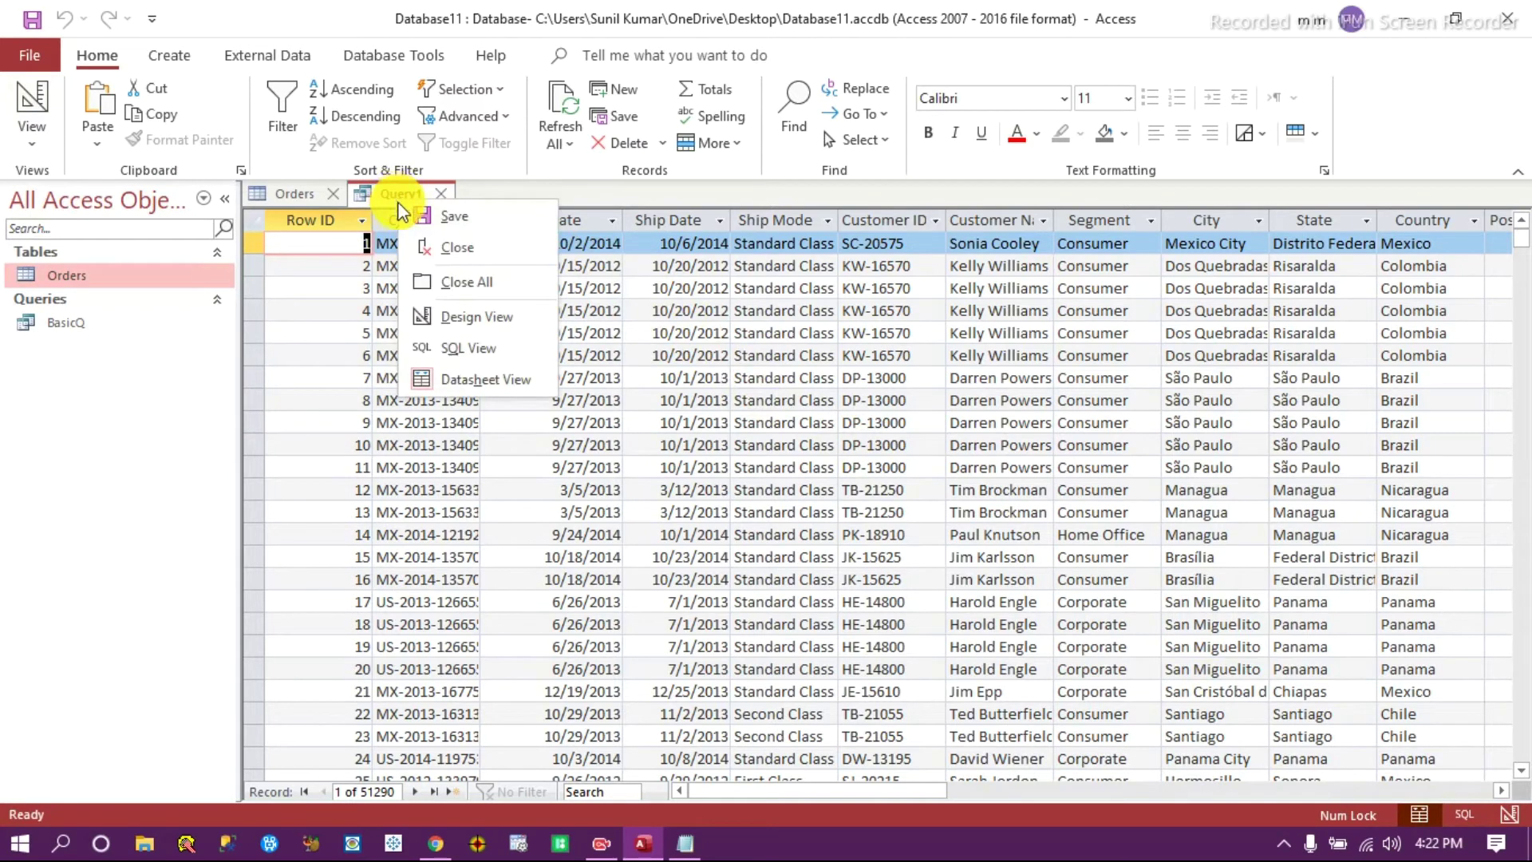
click(454, 215)
text(S)
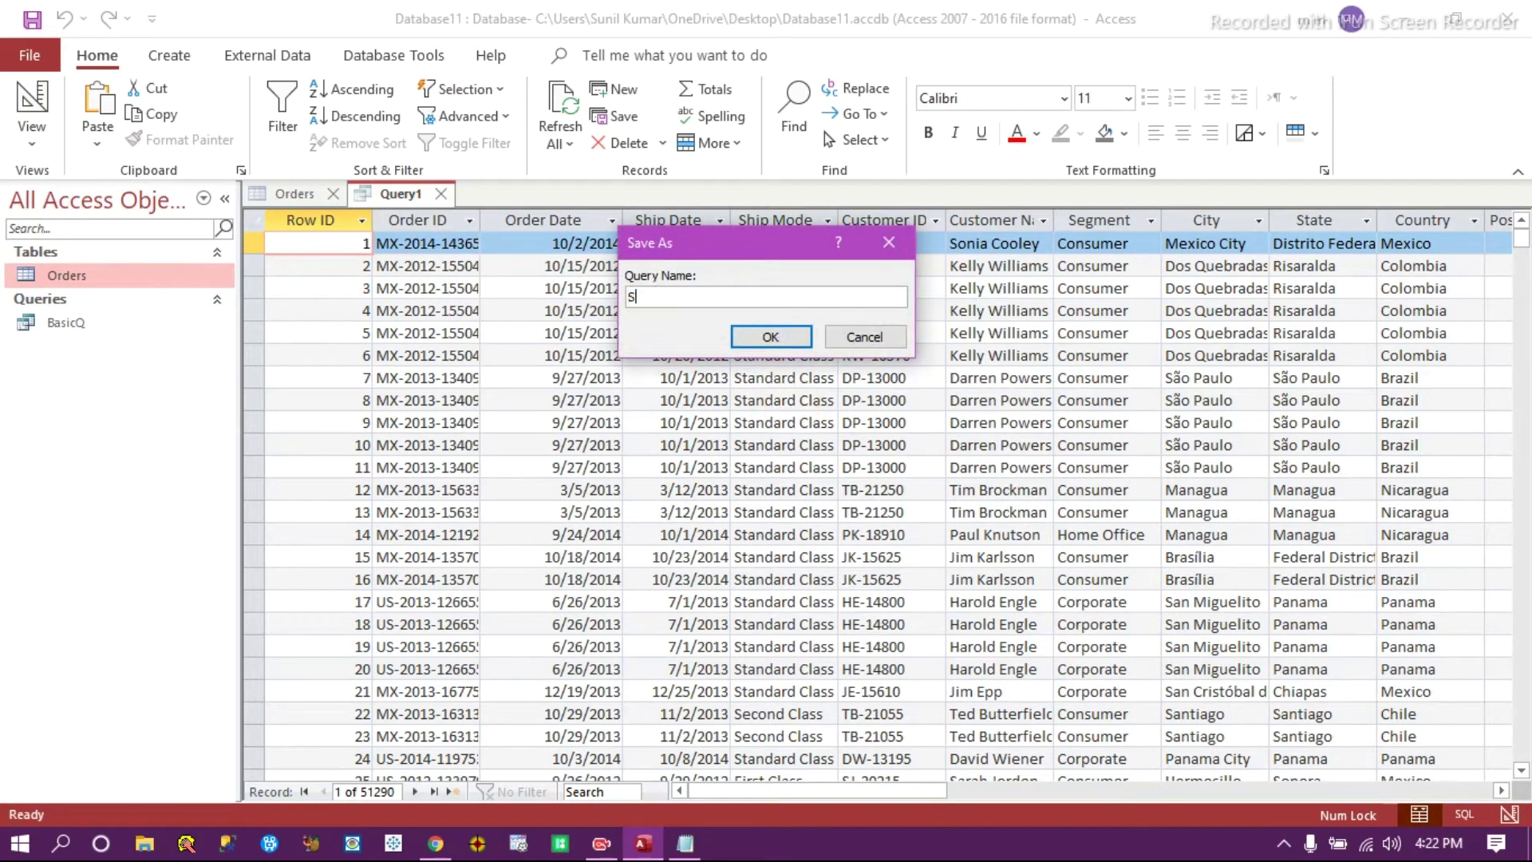
text(QL Query)
click(771, 337)
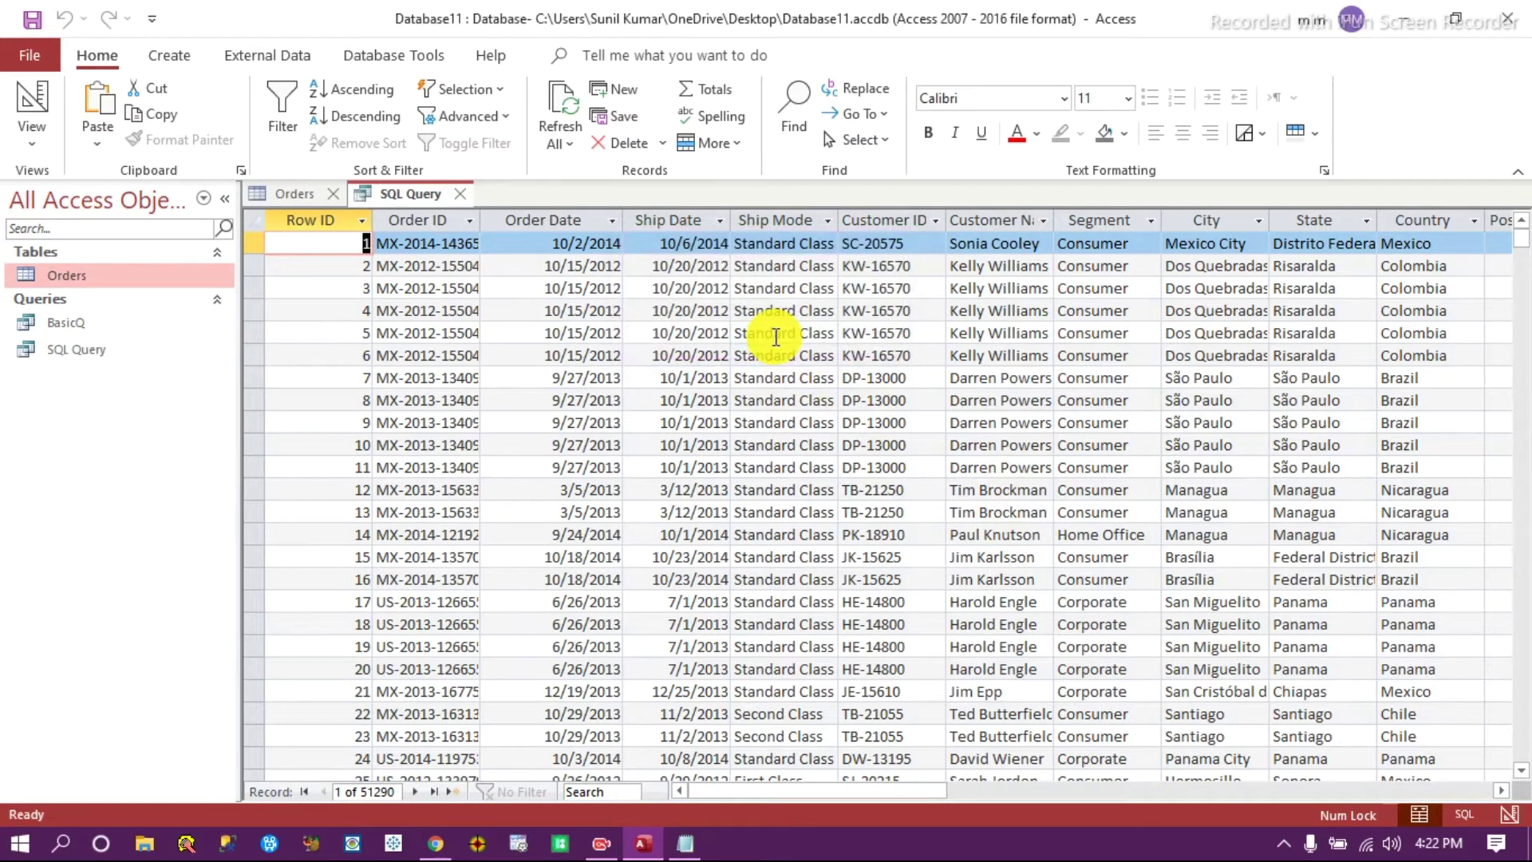
Show SQL Query in SQL View and compare its statement with the full SELECT statement kept in Notepad.
click(1464, 812)
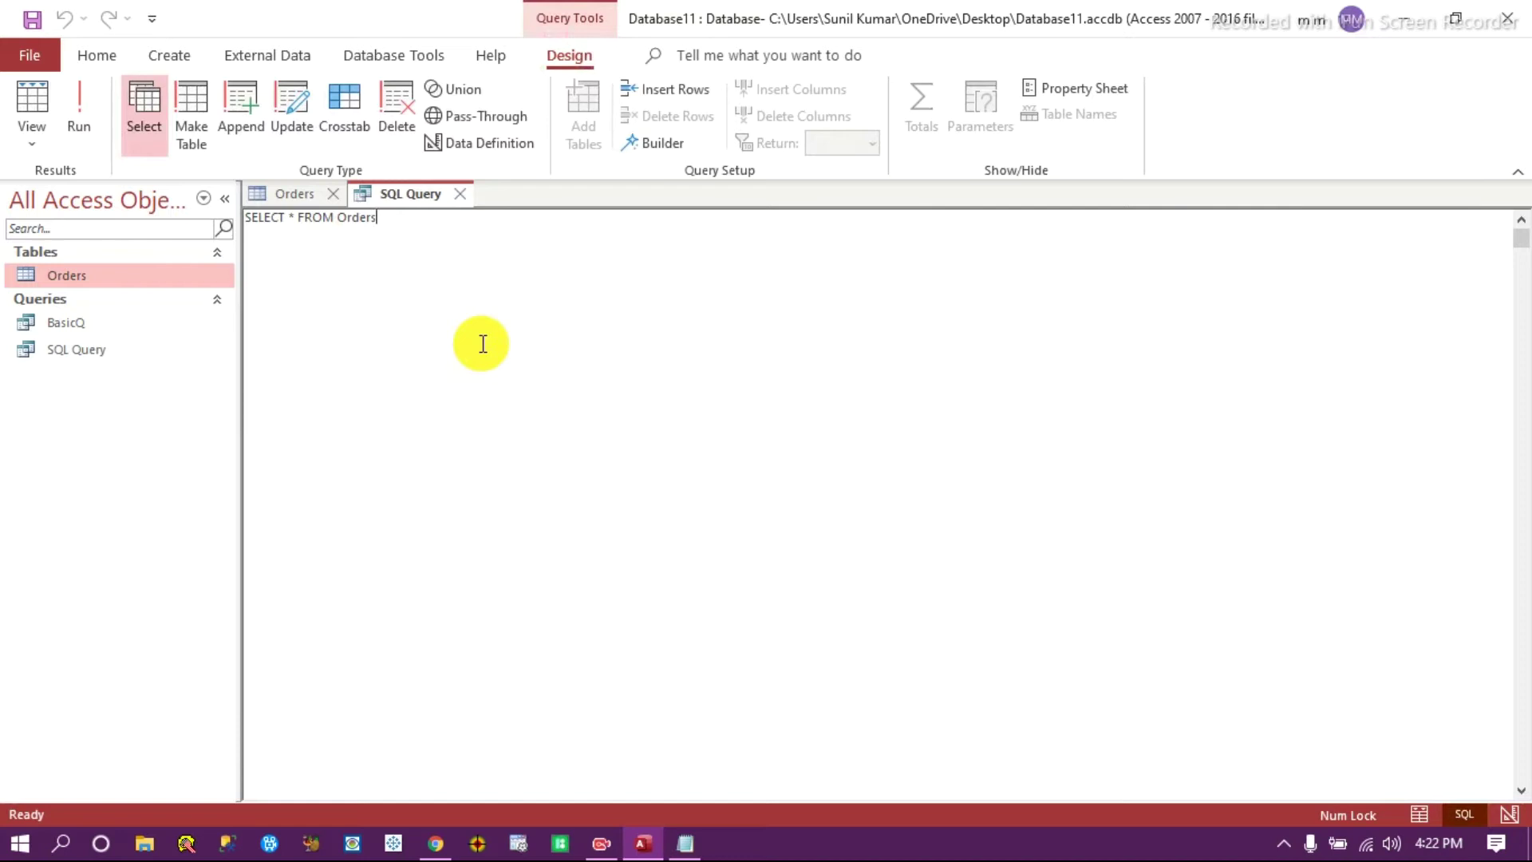
click(683, 846)
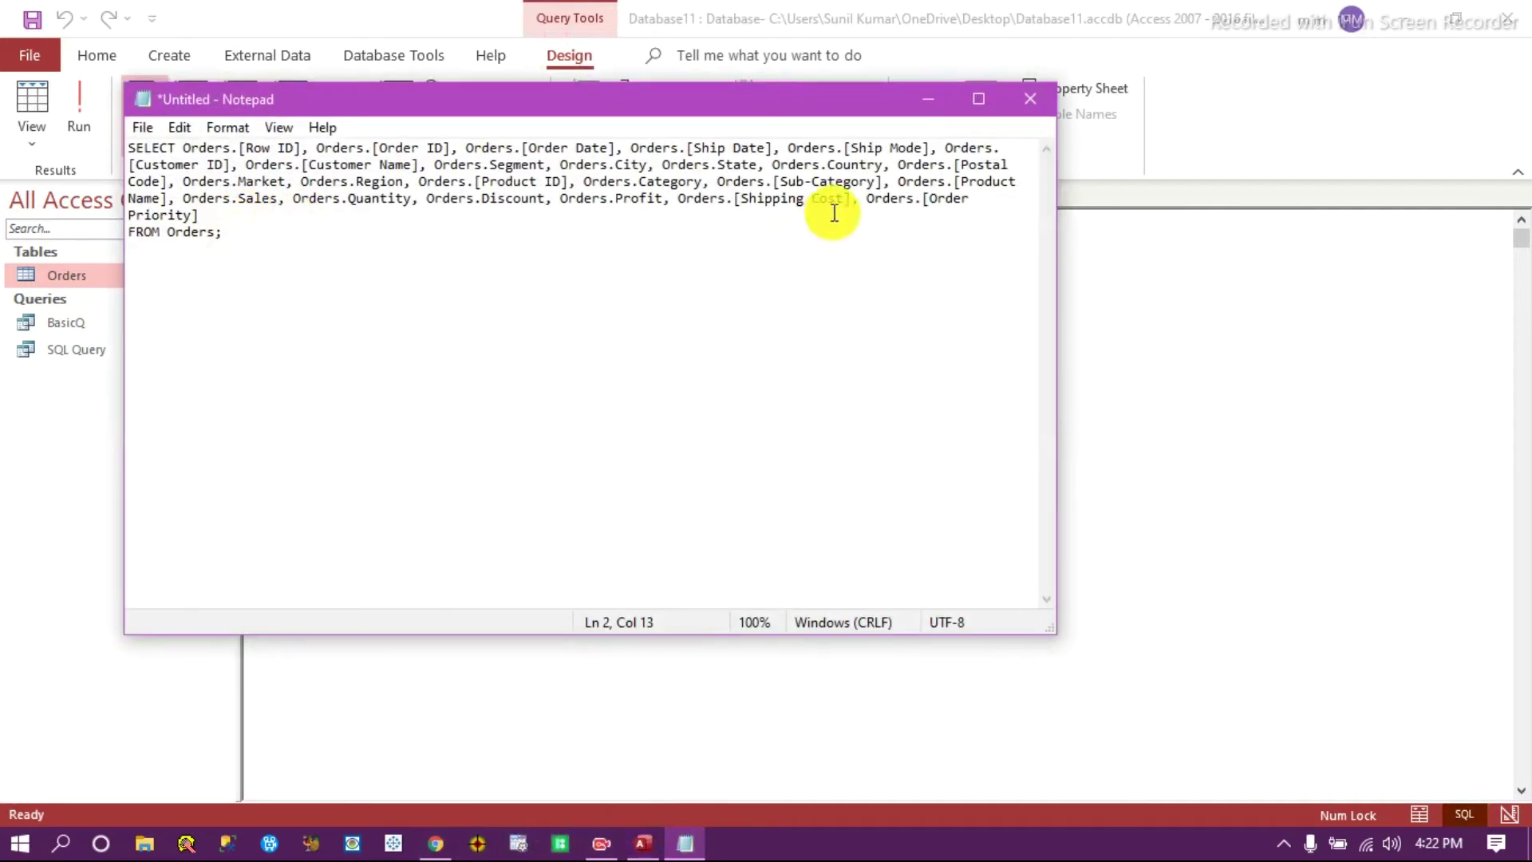
click(927, 97)
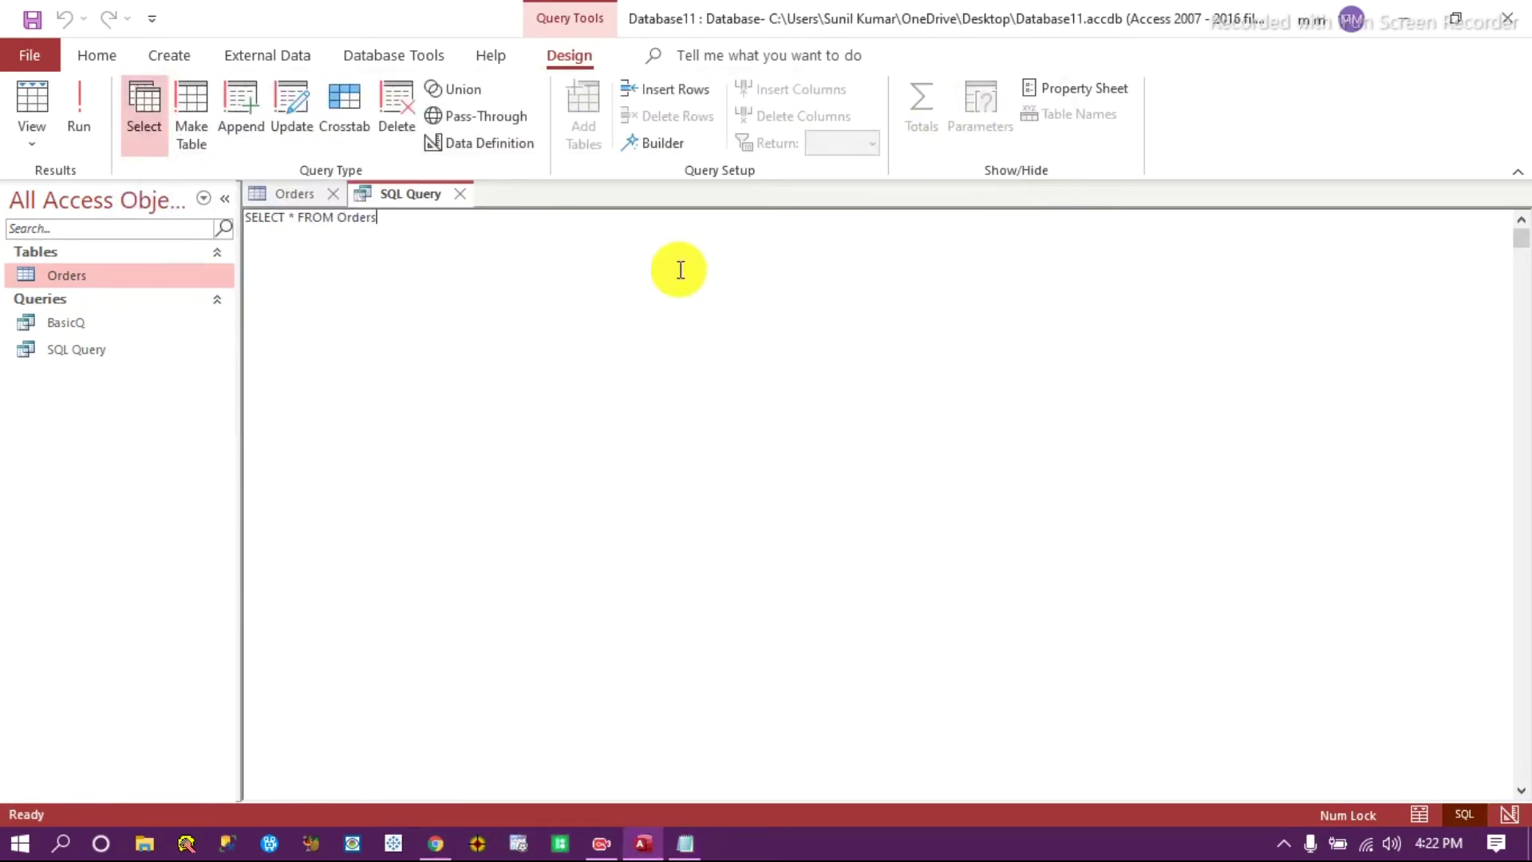
Run the statement with a closing semicolon, return to SQL View and remove the semicolon.
text(;)
click(78, 103)
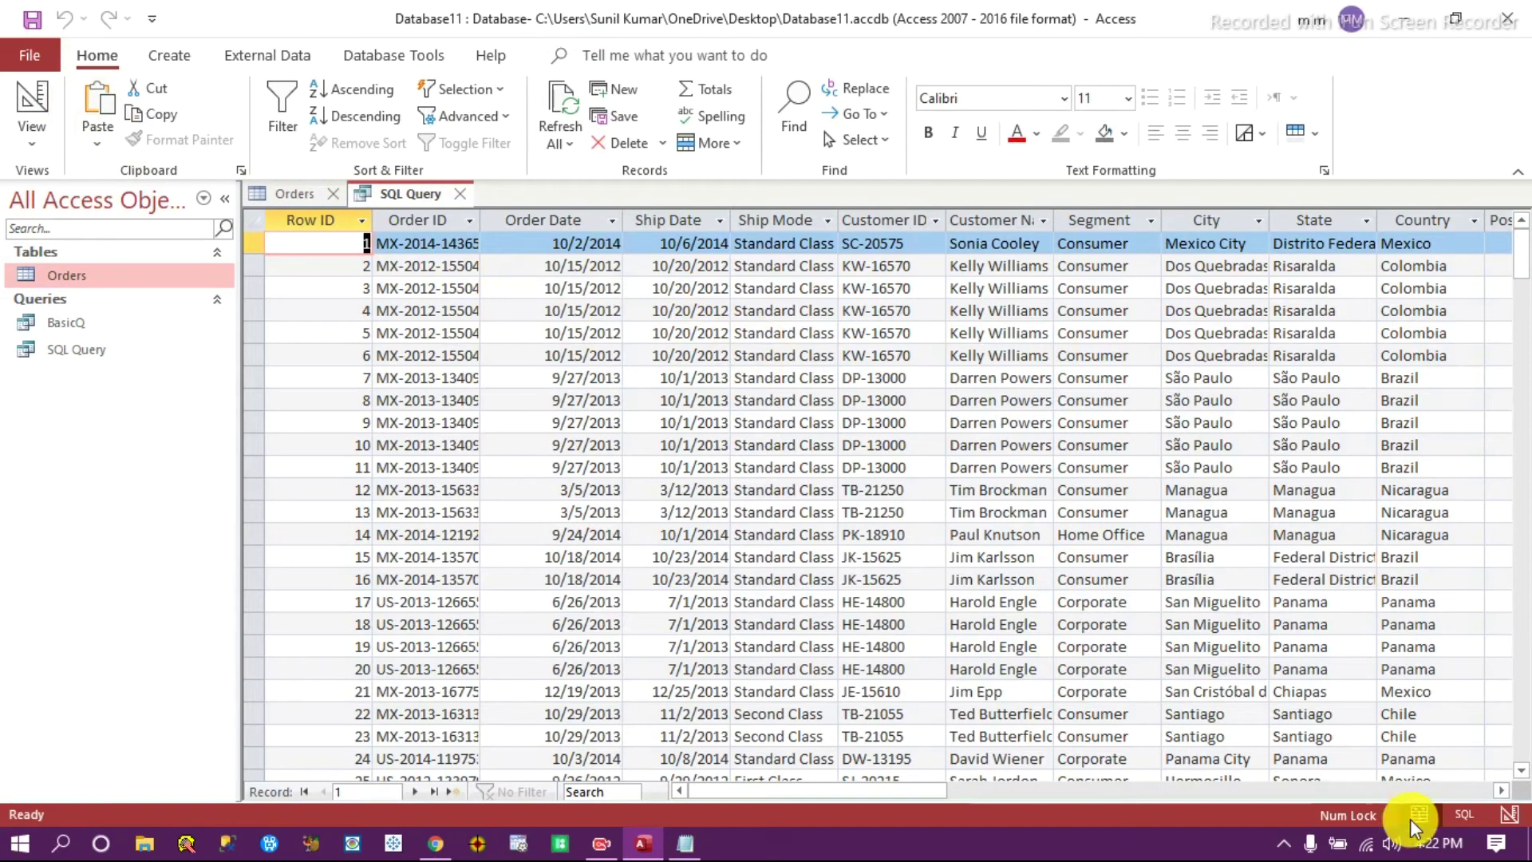
click(1464, 814)
key(BackSpace)
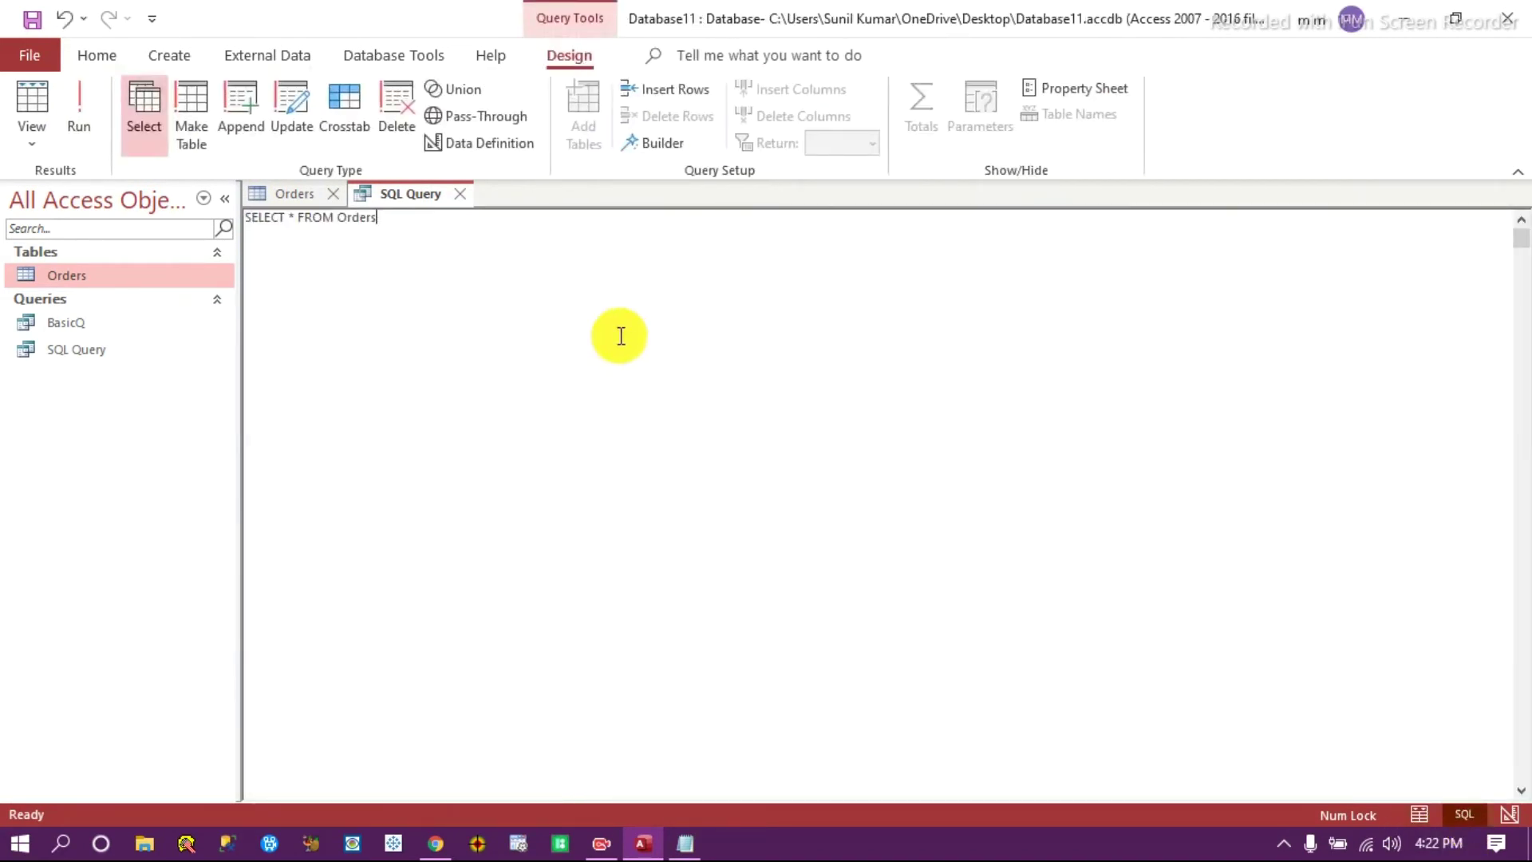
Check the Orders table's column headings and put FROM Orders on its own line below SELECT * in SQL Query.
click(287, 194)
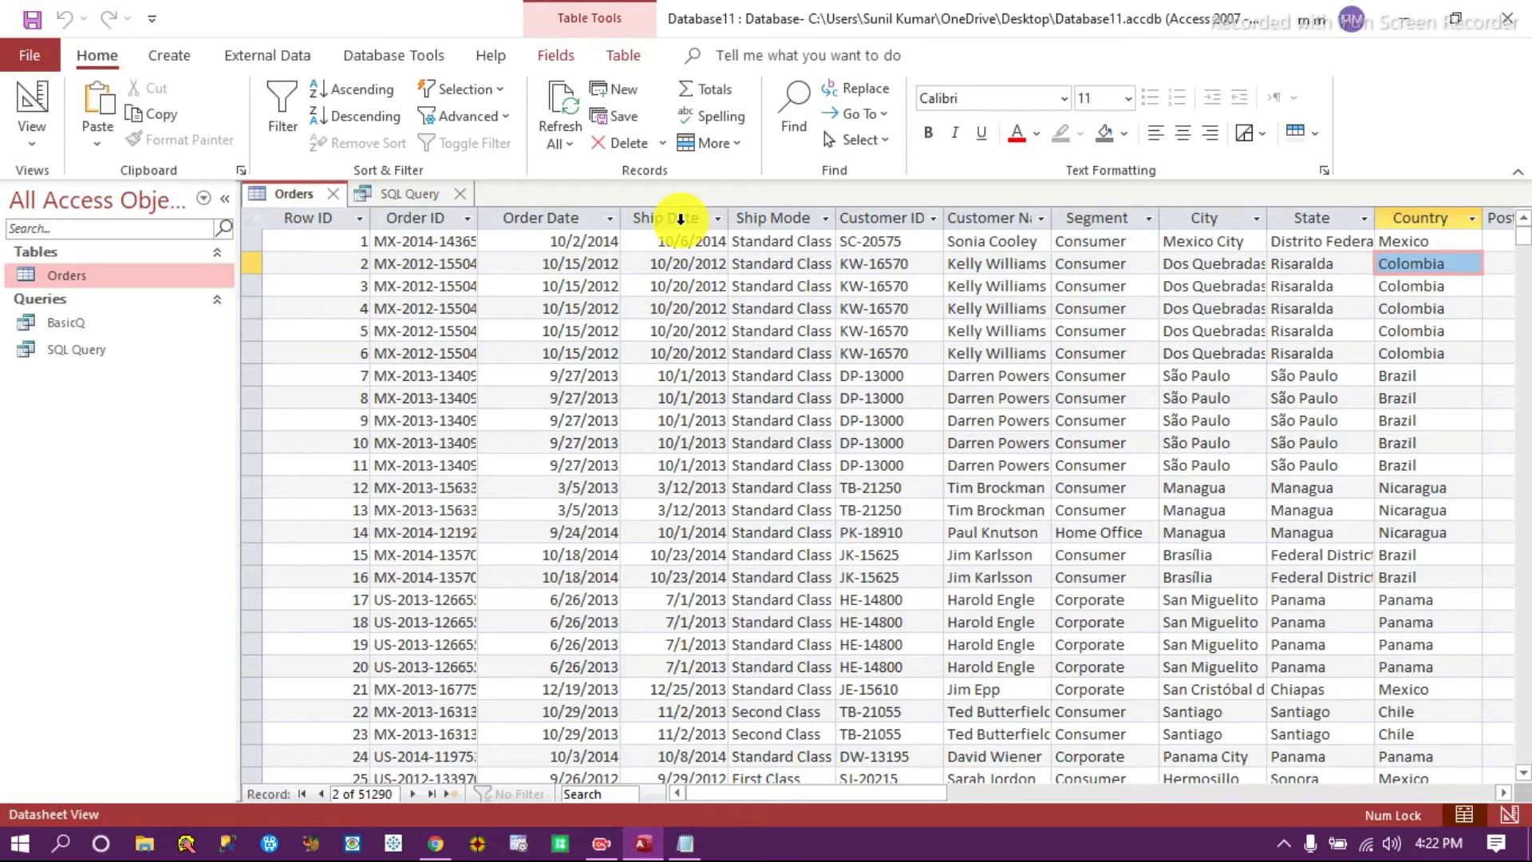
click(396, 195)
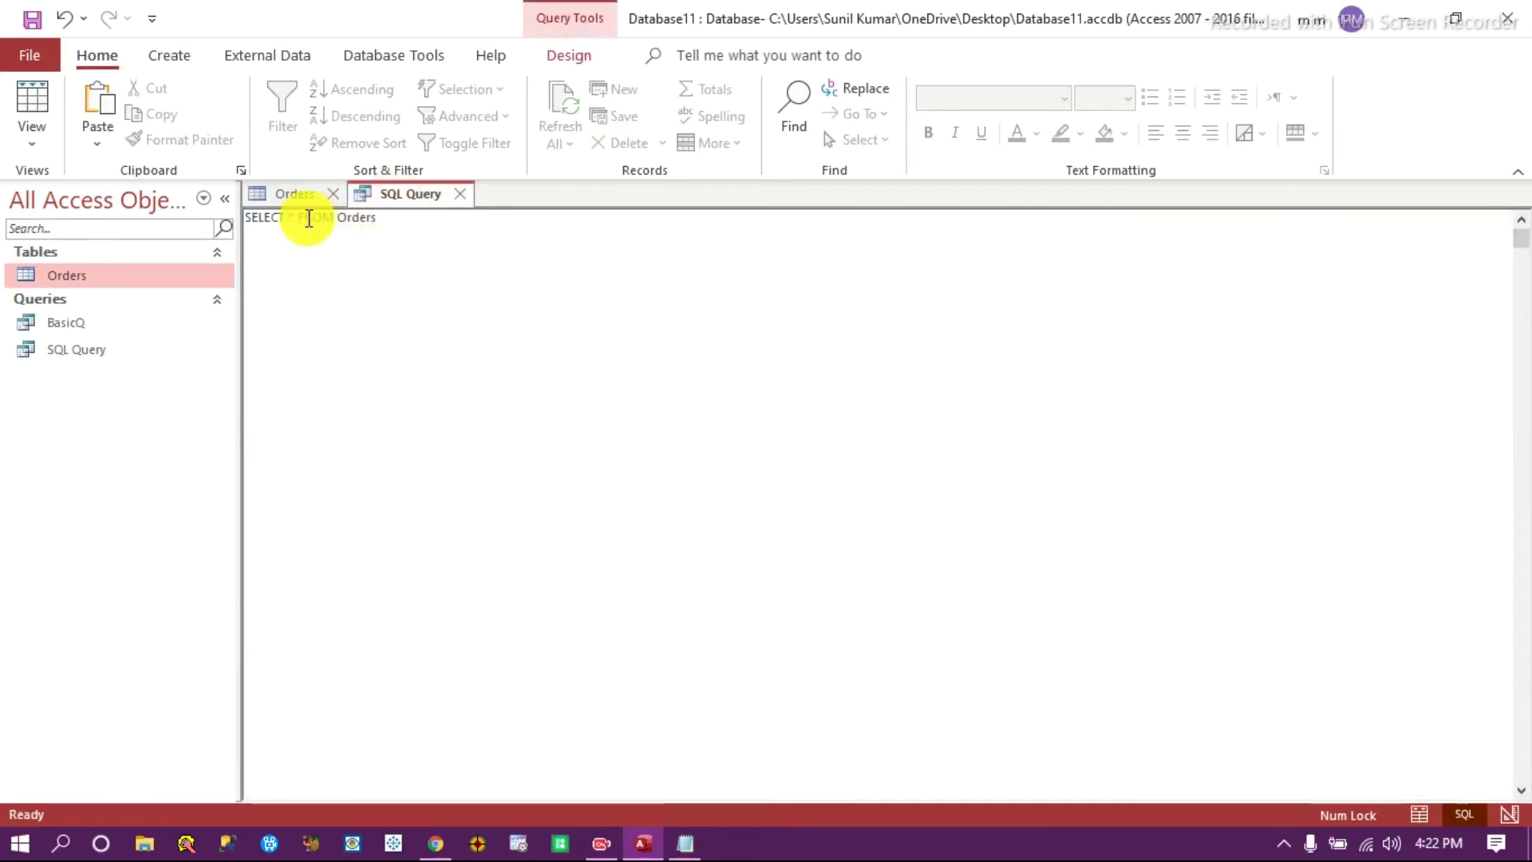
key(Return)
key(Return)
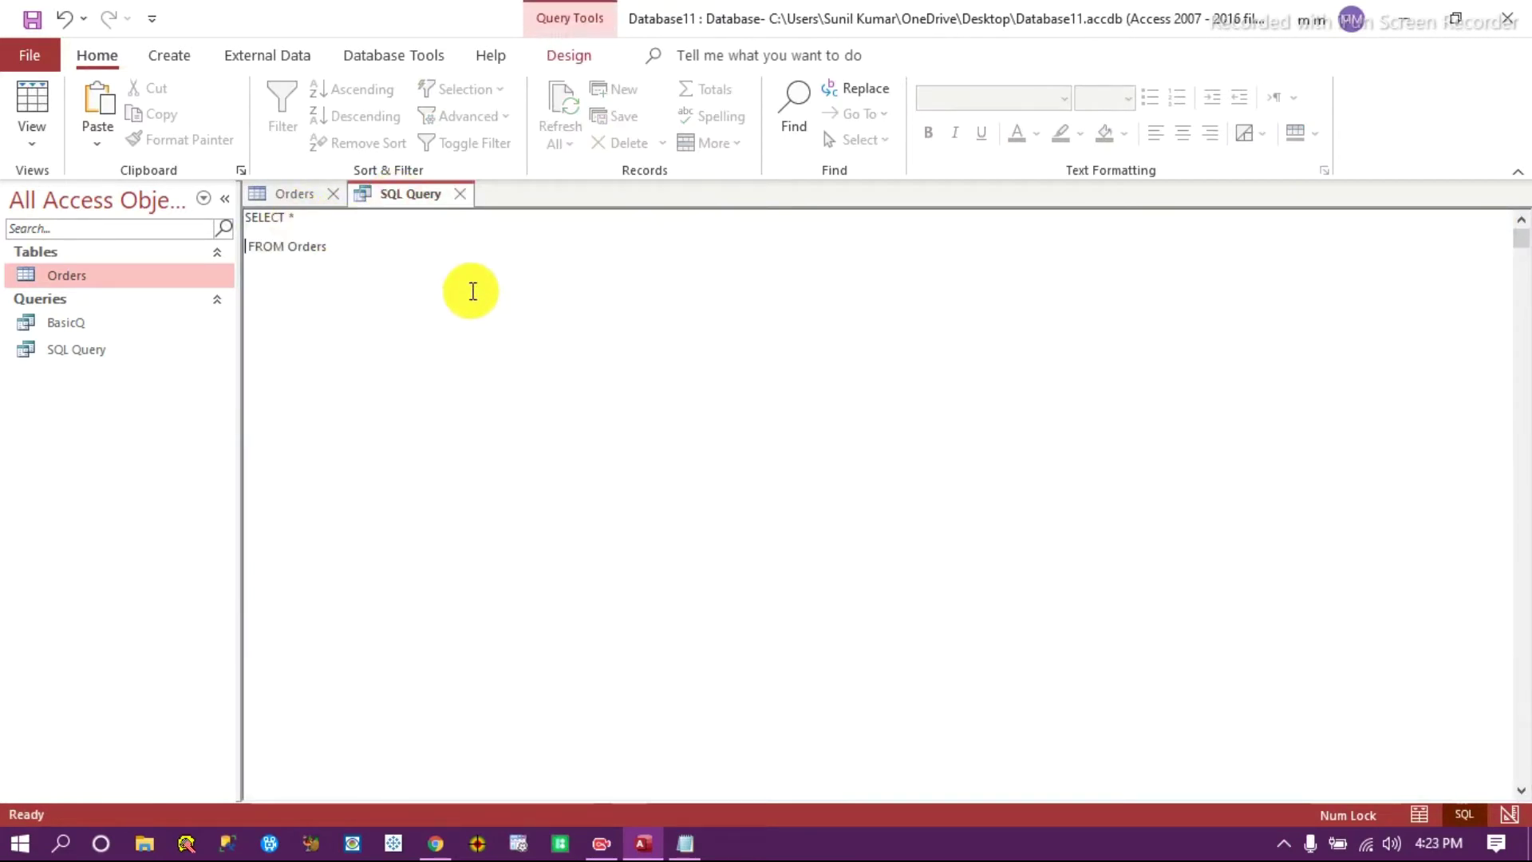
key(BackSpace)
Replace the asterisk in the SELECT clause with the field names Order Date, Ship Mode, checking them against the Orders table.
key(Up)
key(Up)
key(Right)
key(Right)
key(Right)
key(Right)
key(Right)
key(Right)
key(Right)
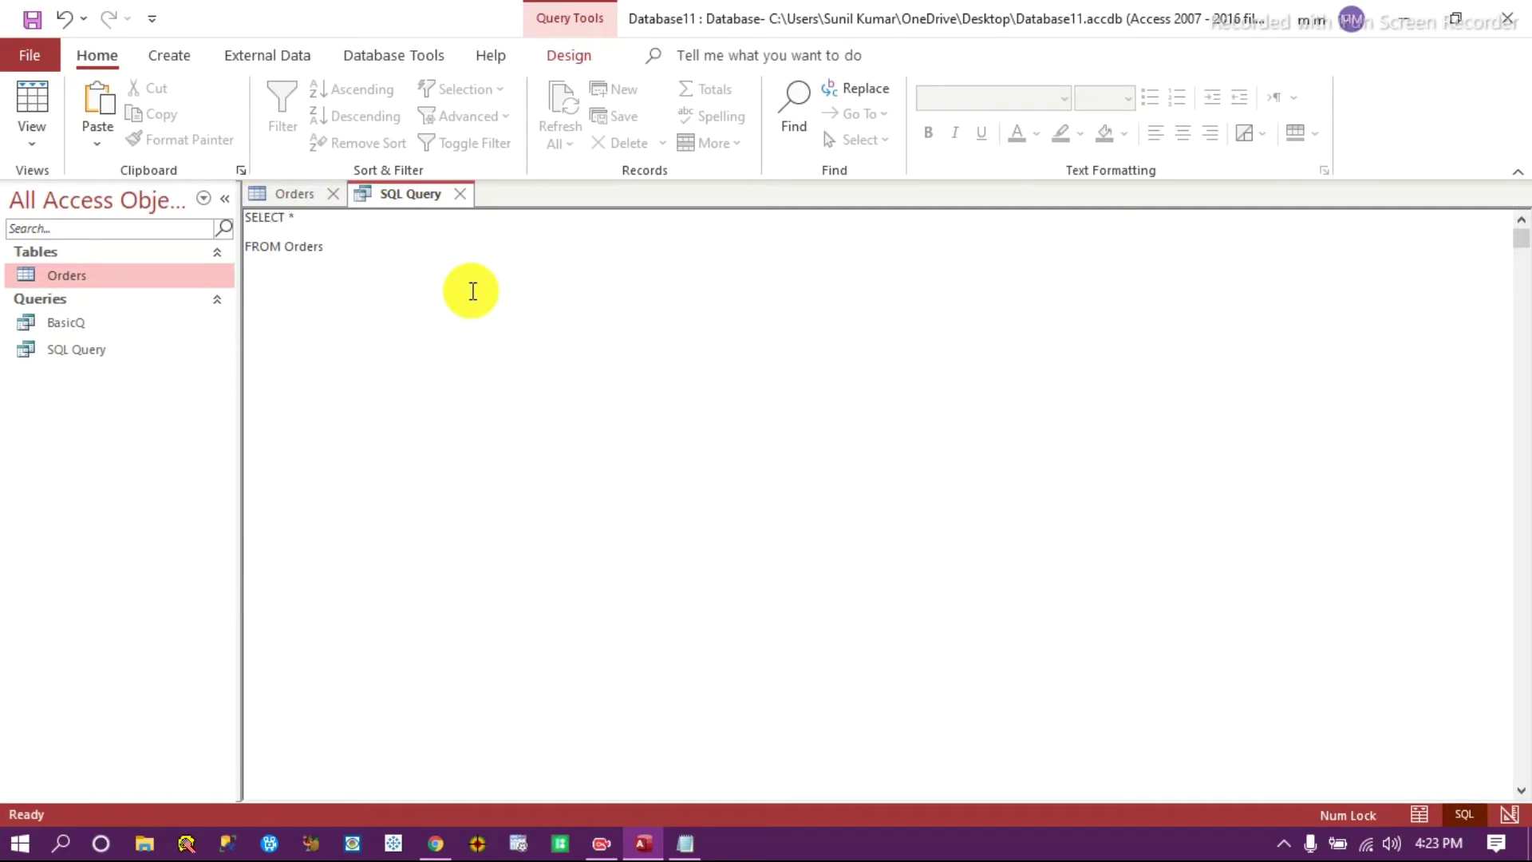
text(Order Date,)
click(294, 193)
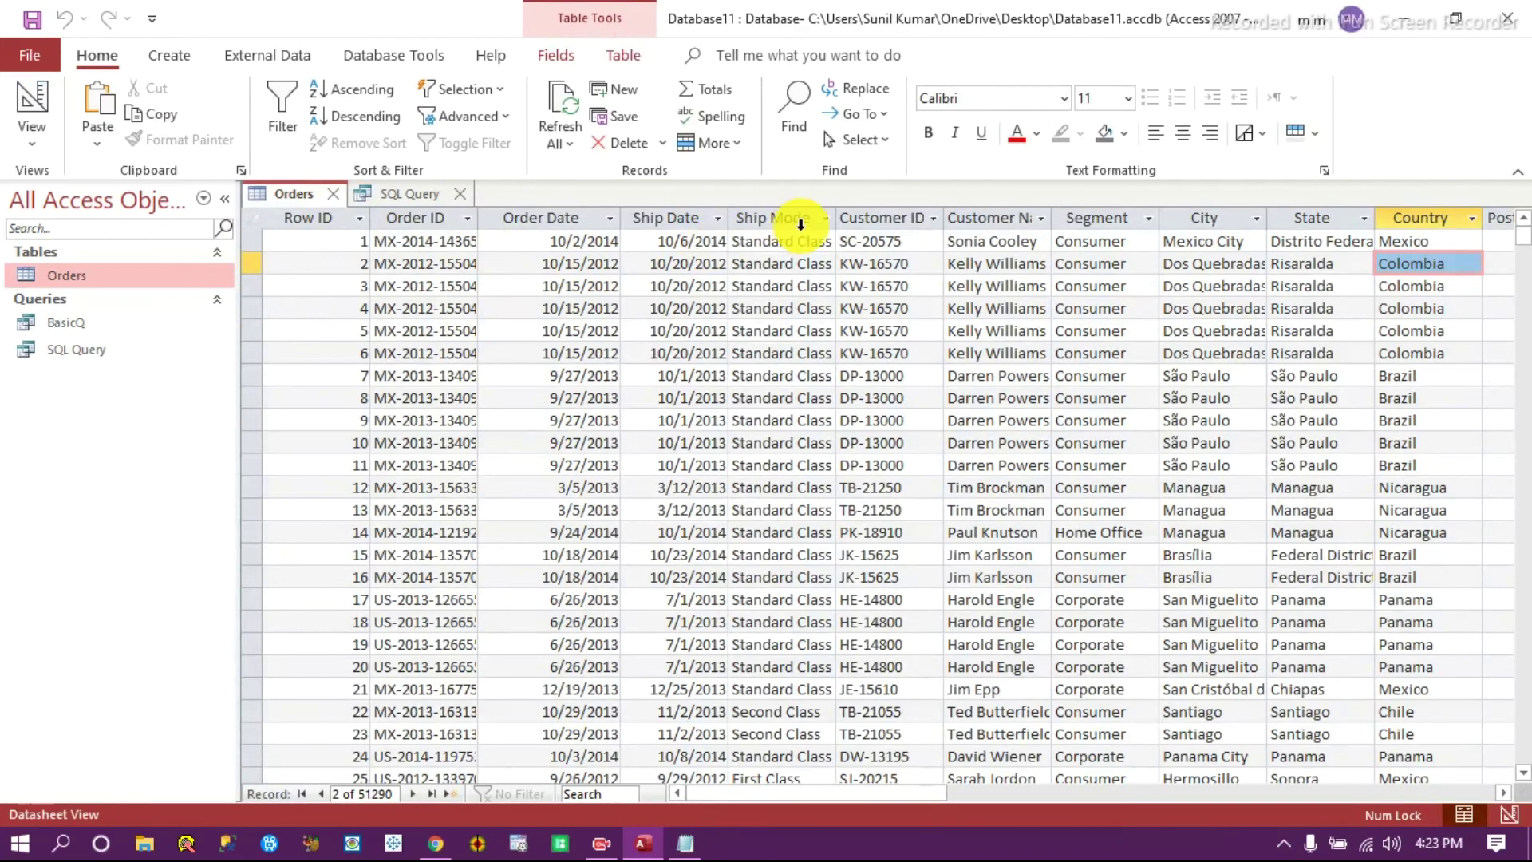
click(402, 195)
text(Shipm)
key(BackSpace)
text(Mode)
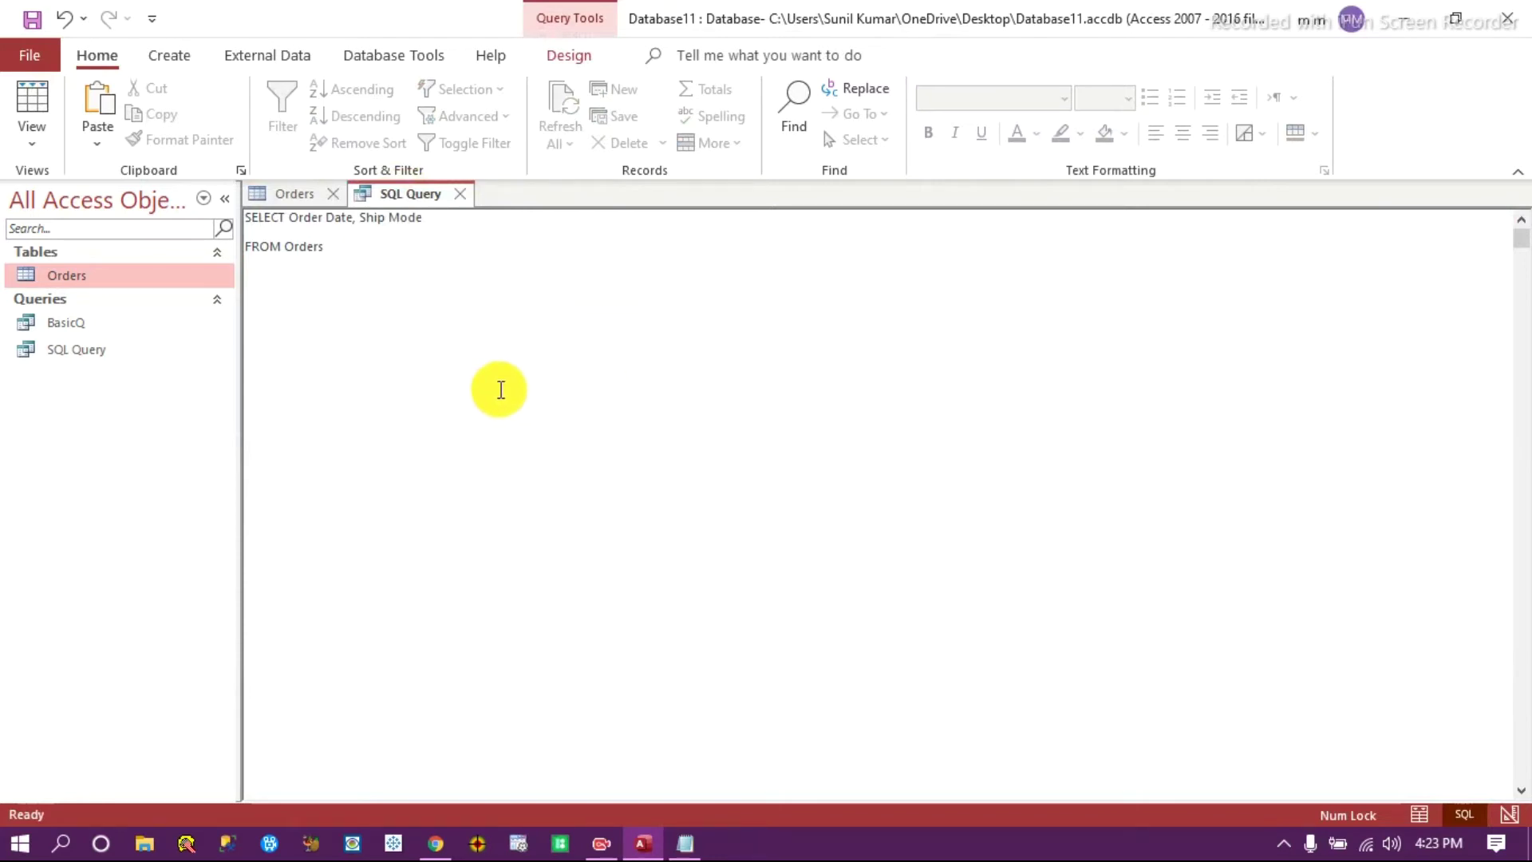
Try to run the statement with the unbracketed field names and dismiss the message.
click(567, 63)
click(89, 106)
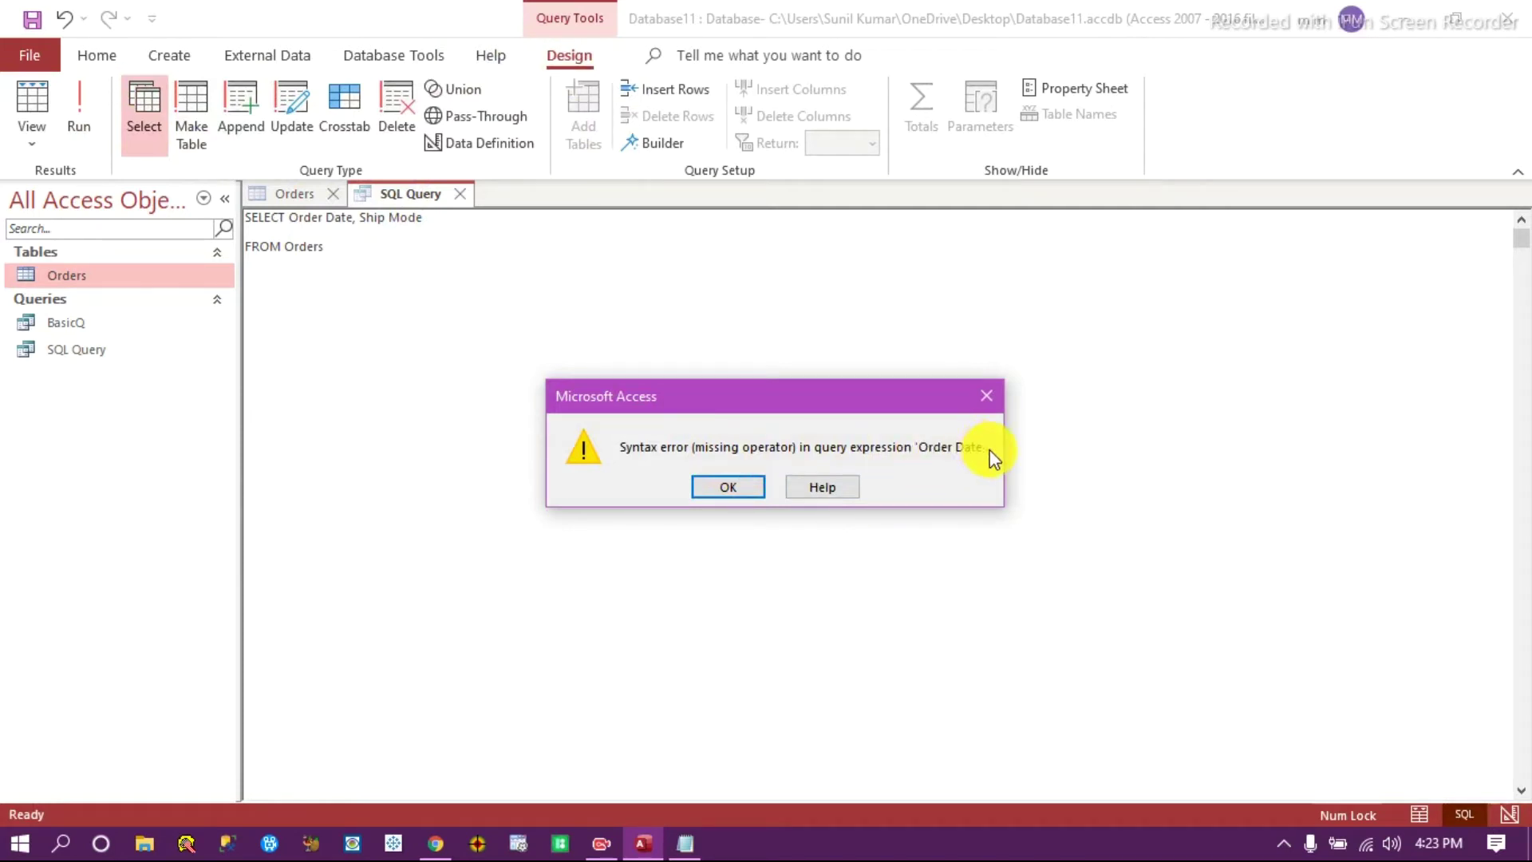
click(986, 396)
Enclose Order Date and Ship Mode in separate square brackets and remove the blank line above FROM Orders.
click(286, 218)
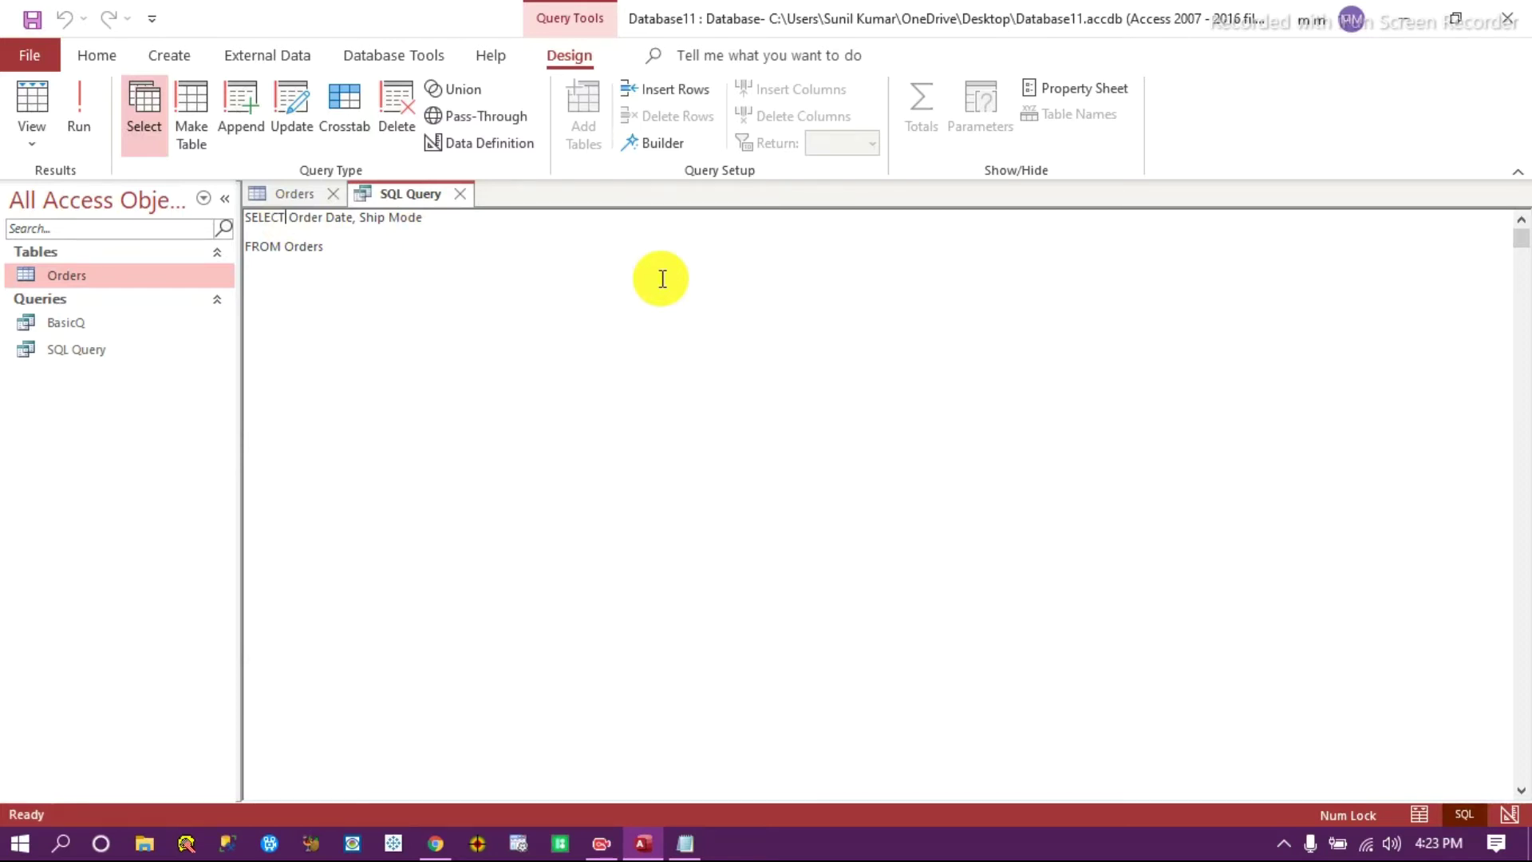
key(Right)
text([)
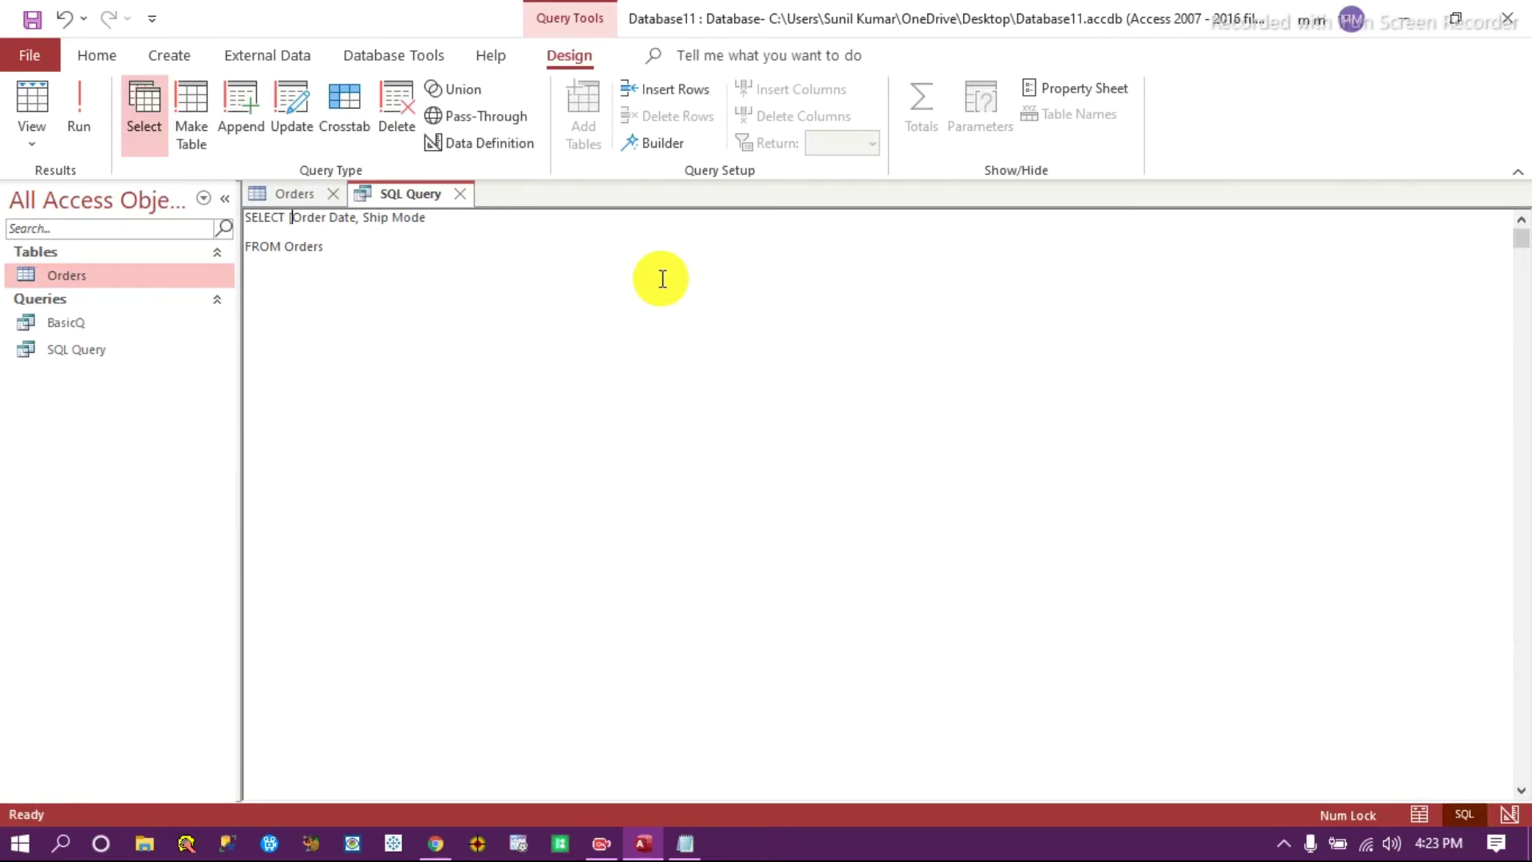
key(Right)
key(Right)
key(Right)
text(])
key(Right)
text([)
key(Right)
key(Right)
text(])
key(Delete)
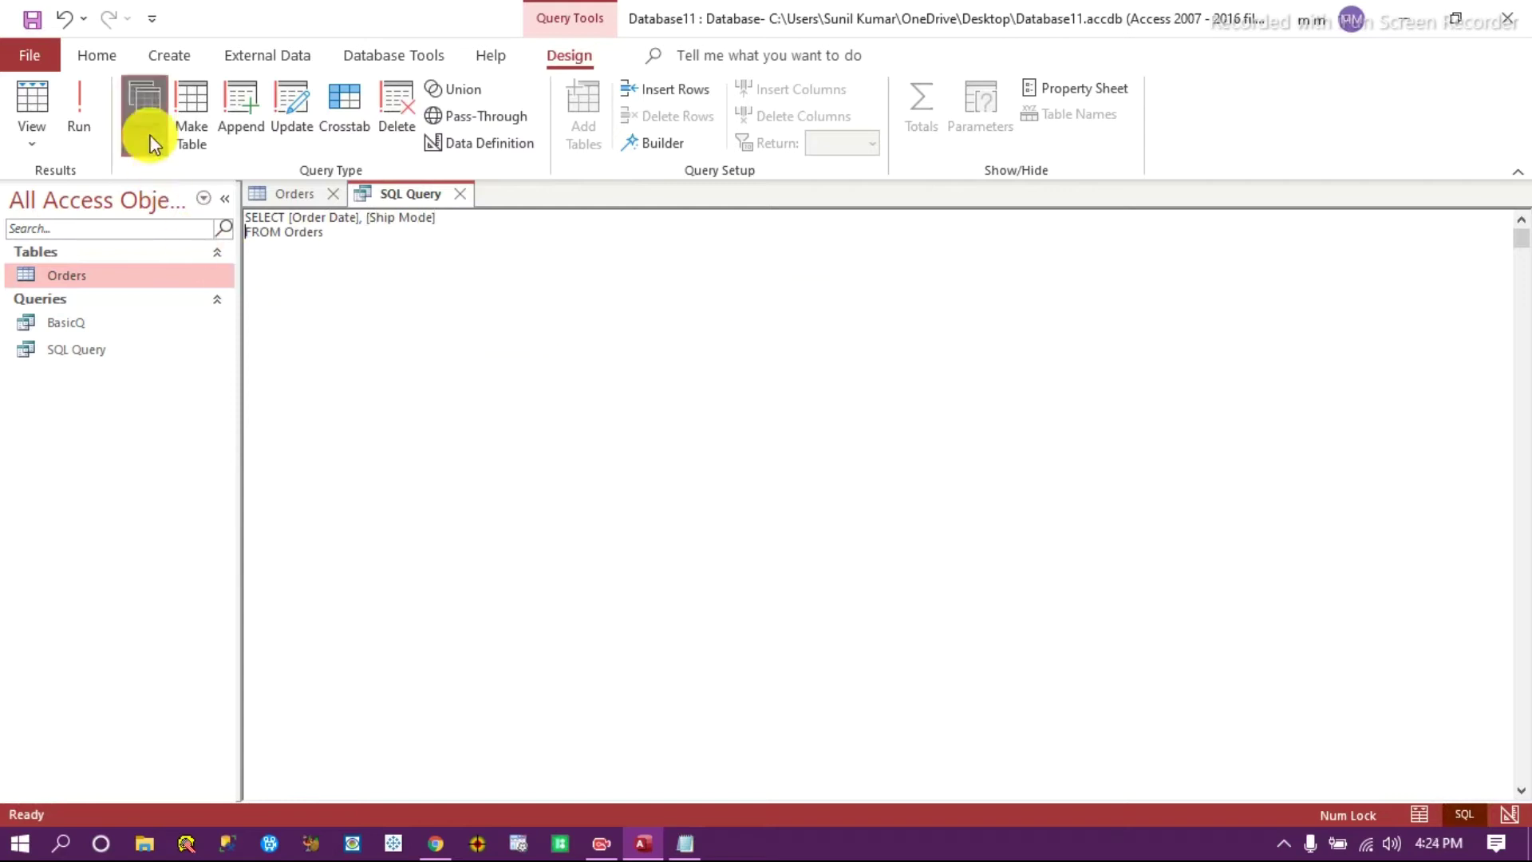
Run the statement, look over the Order Date and Ship Mode records, and return to SQL View.
click(86, 102)
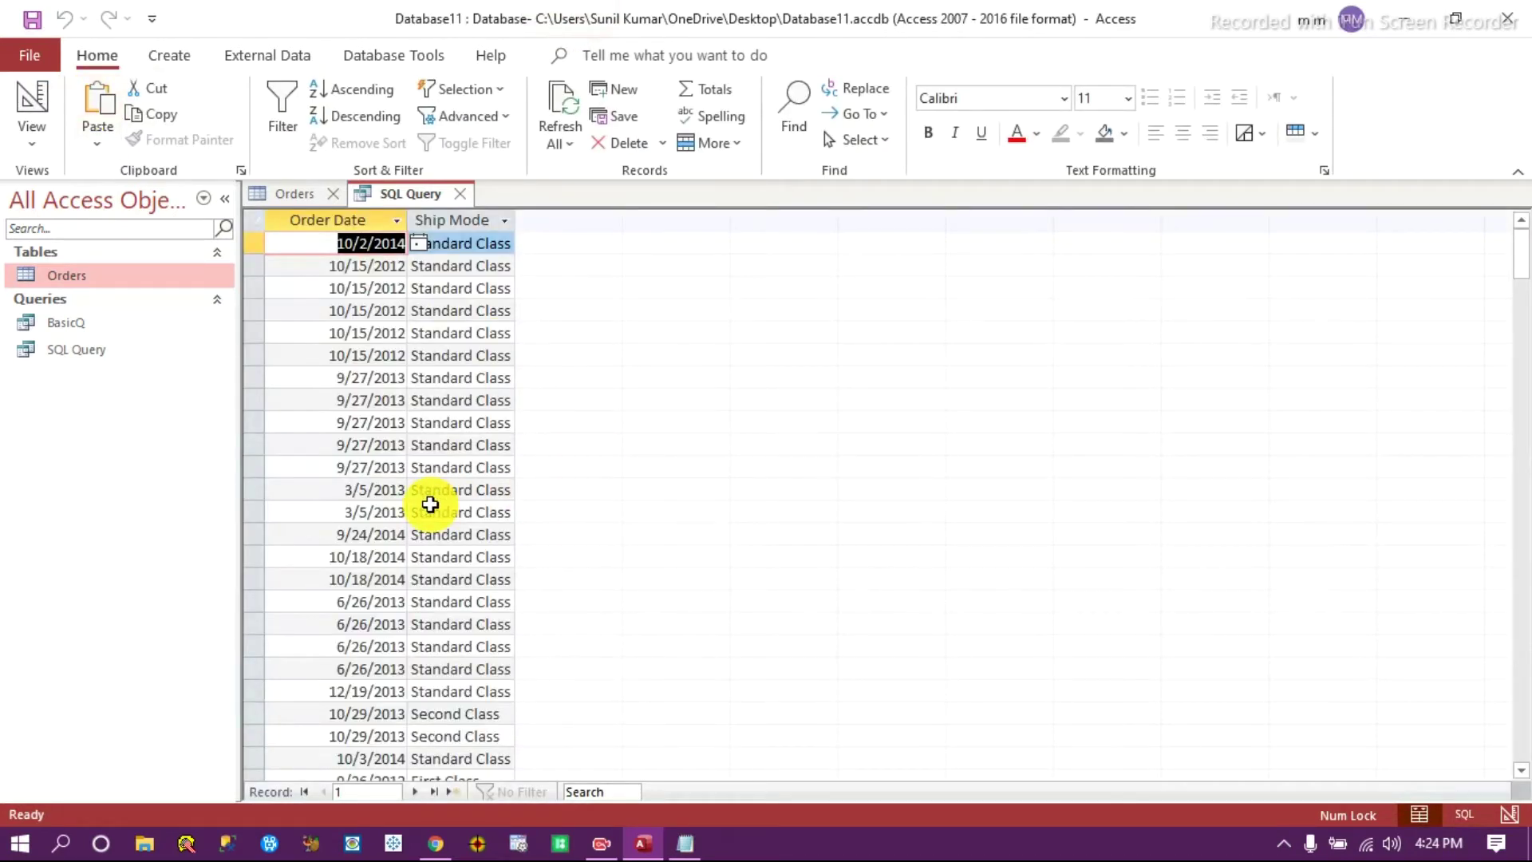
click(369, 266)
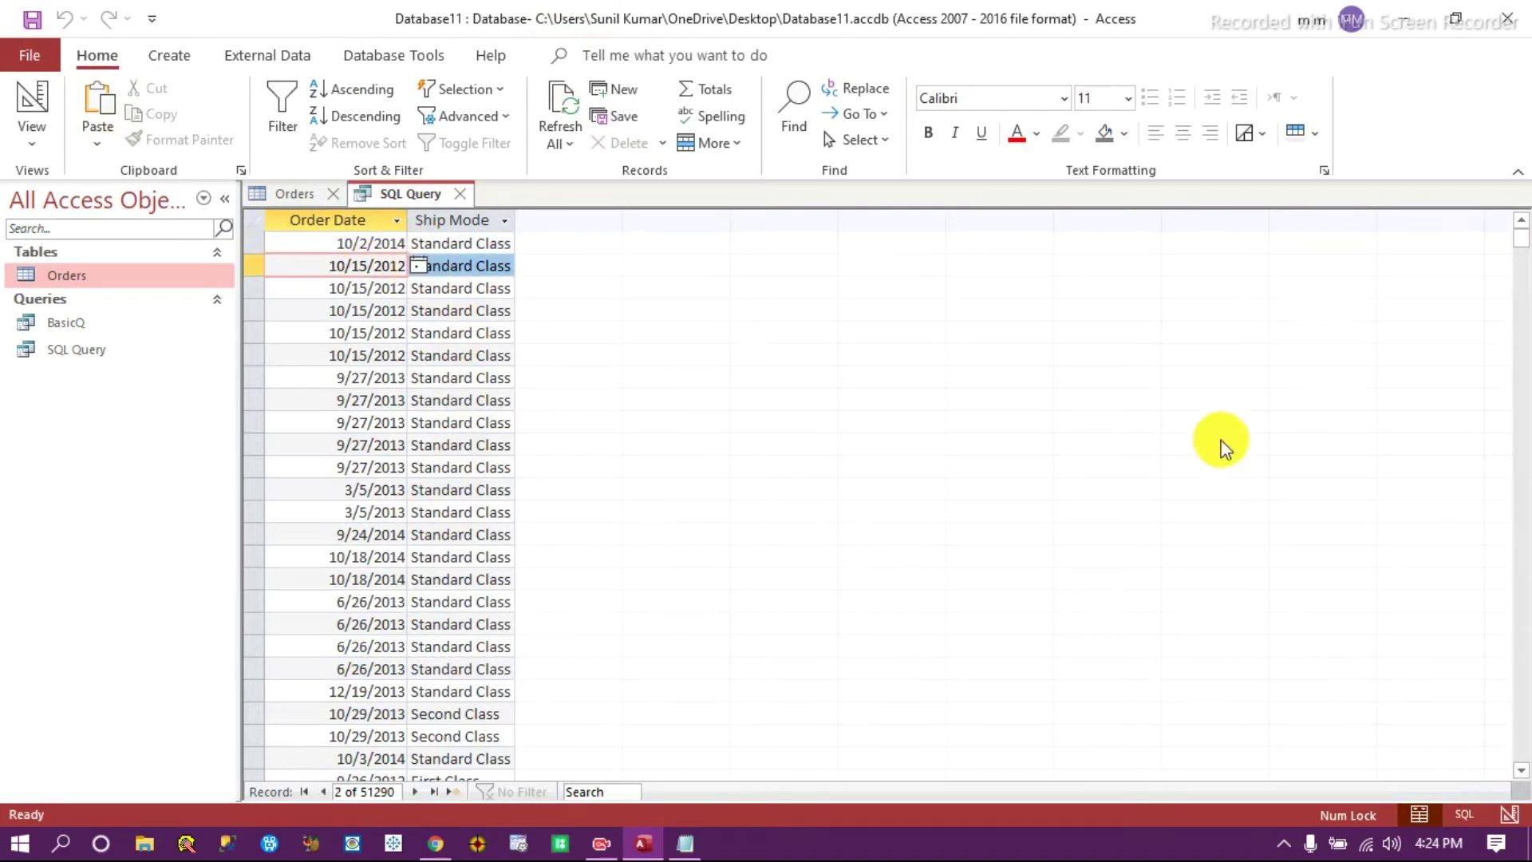
click(1462, 813)
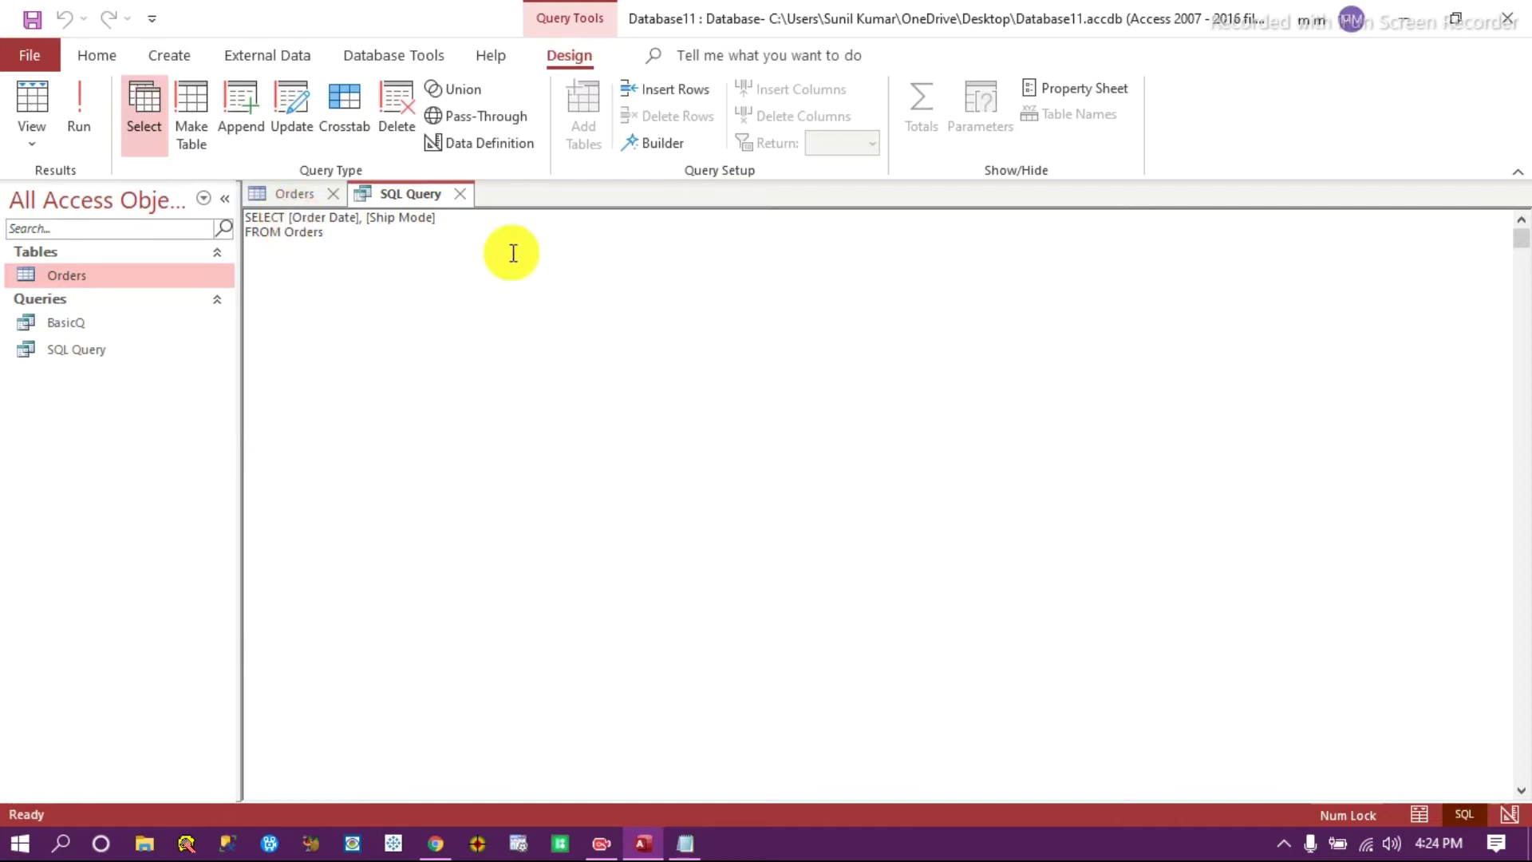
Prefix [Order Date] with Orders. and [Ship Mode] with Order., try running the statement and cancel the parameter prompt.
text(Orders.)
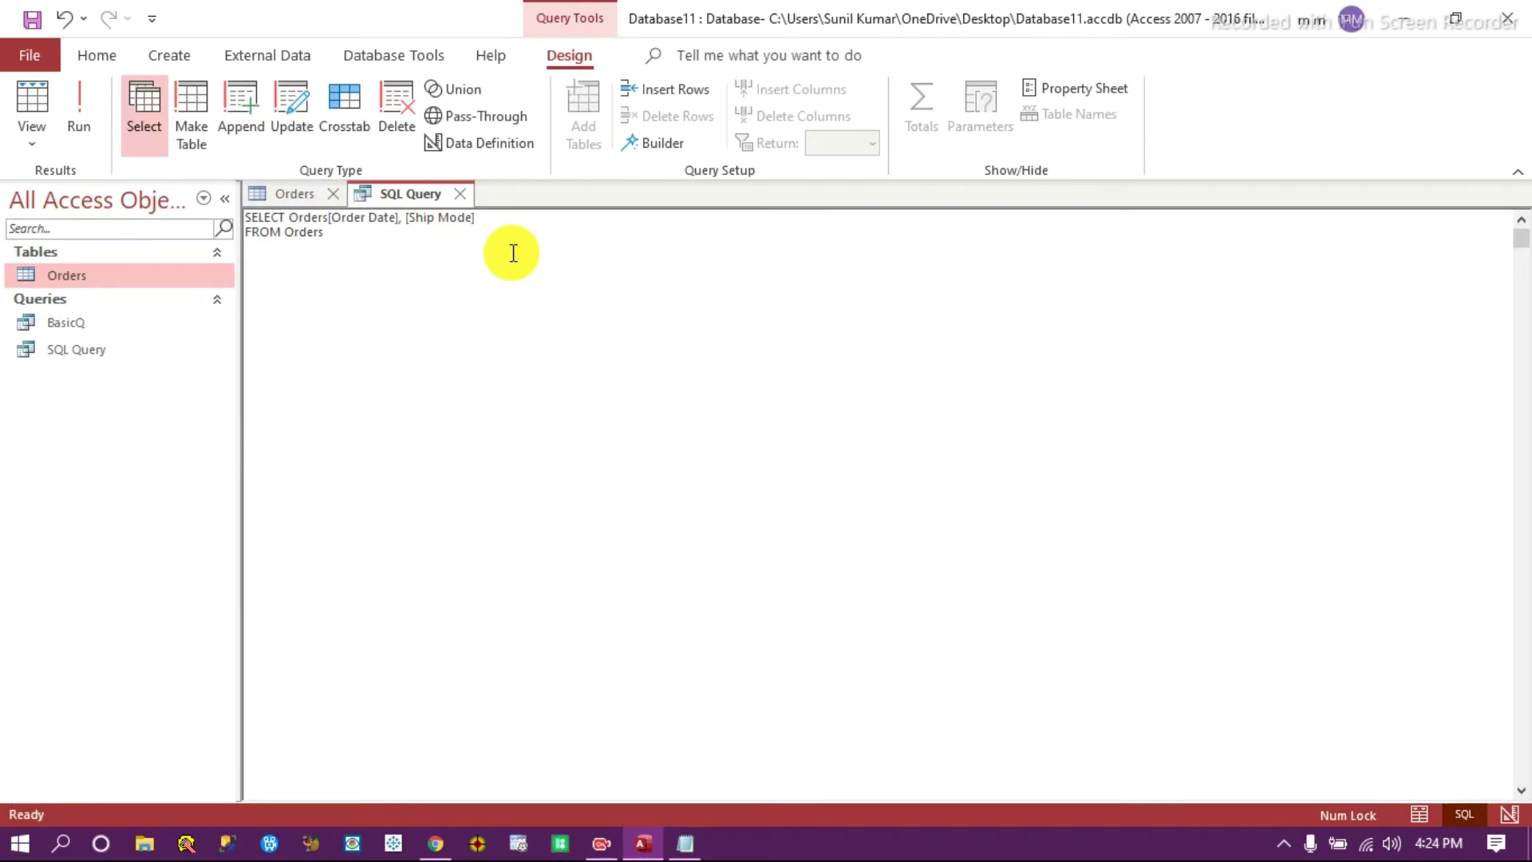
click(411, 216)
text(Ord)
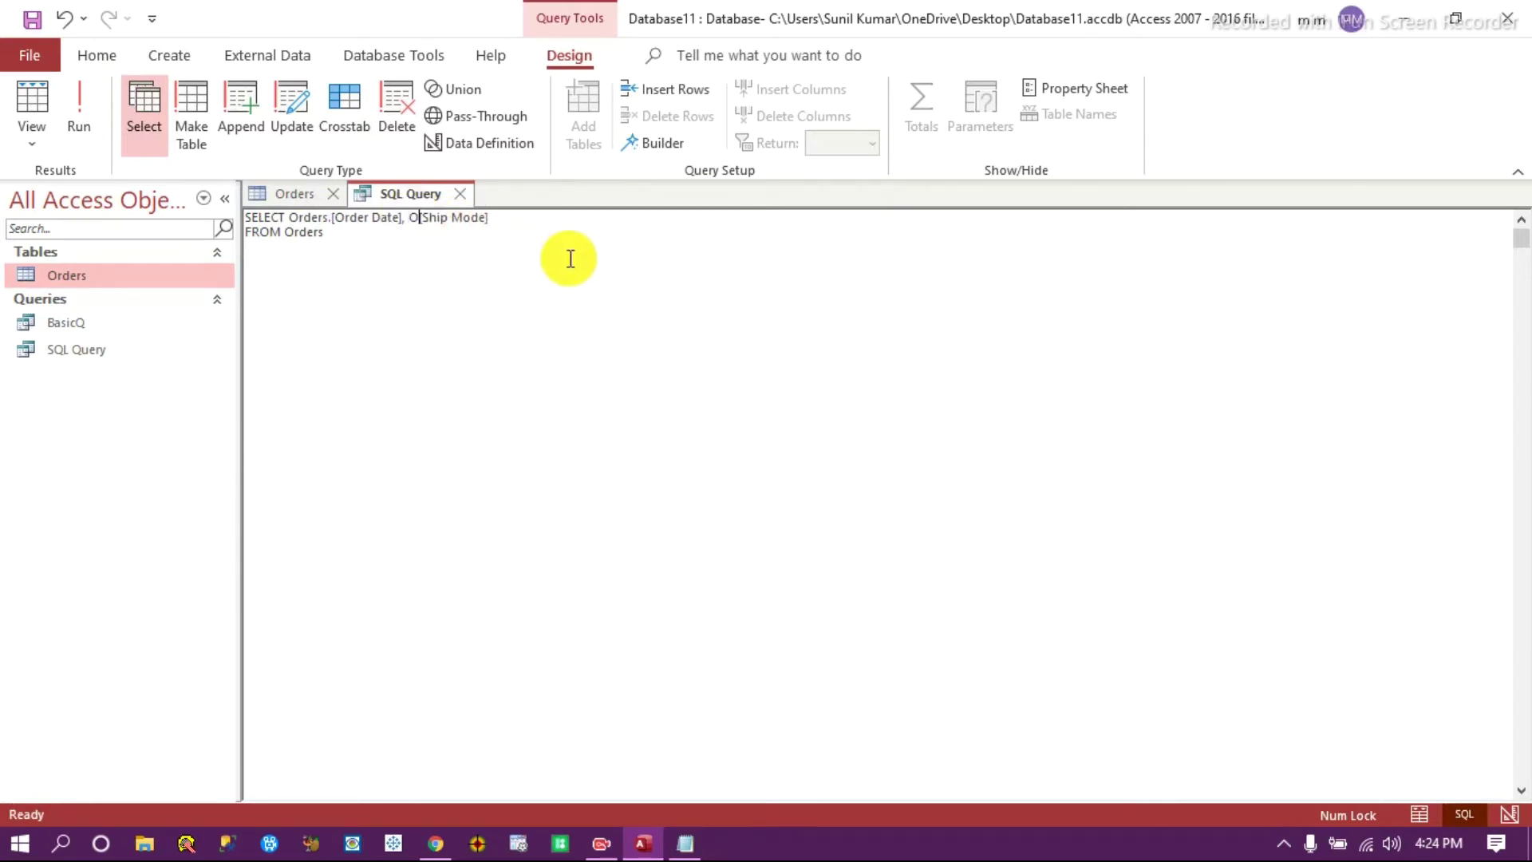
text(er.)
click(77, 117)
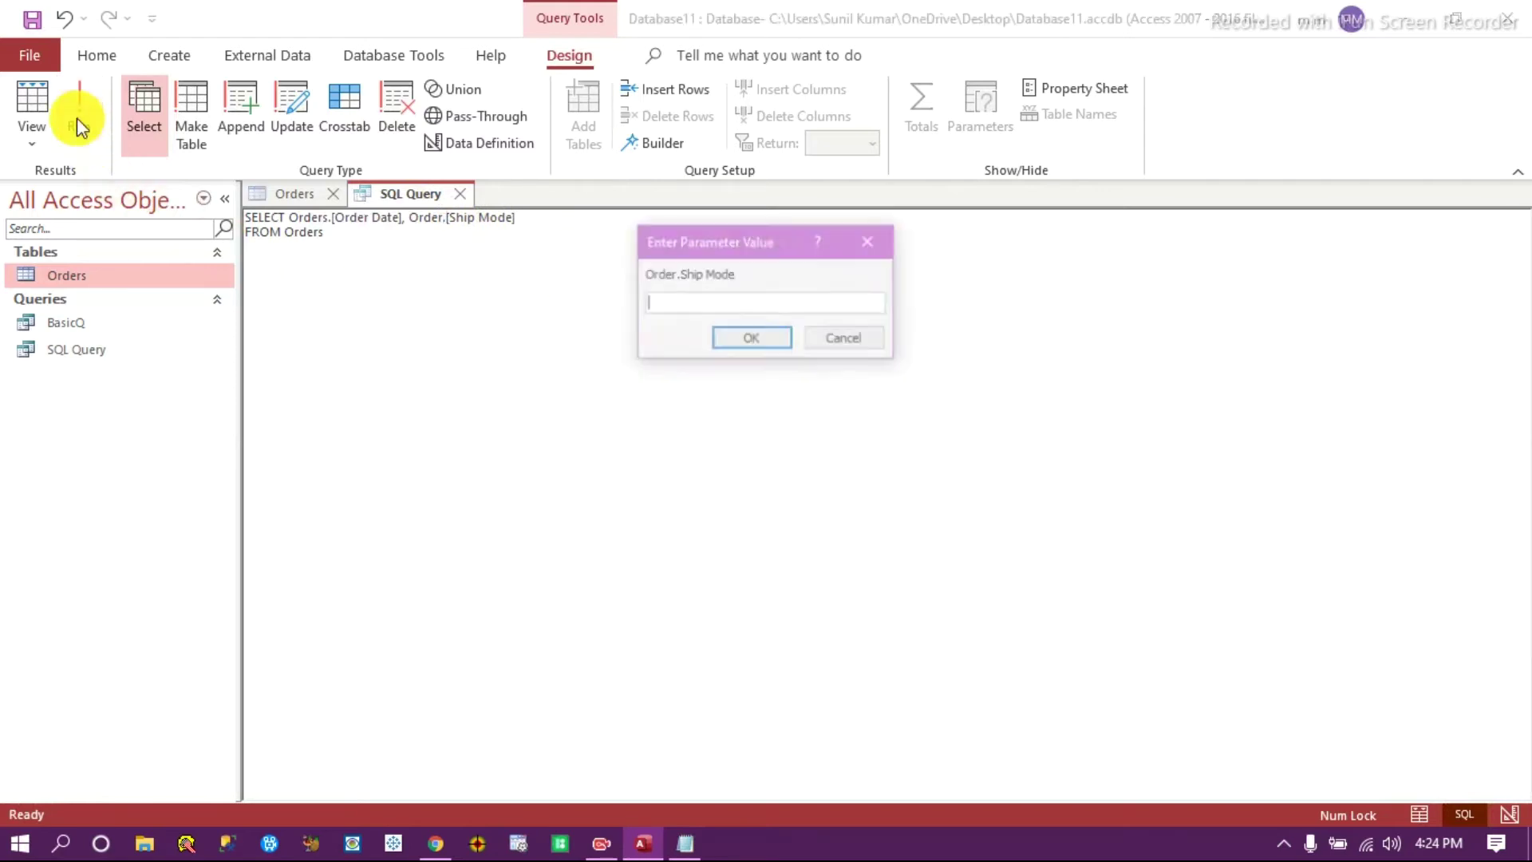
click(858, 339)
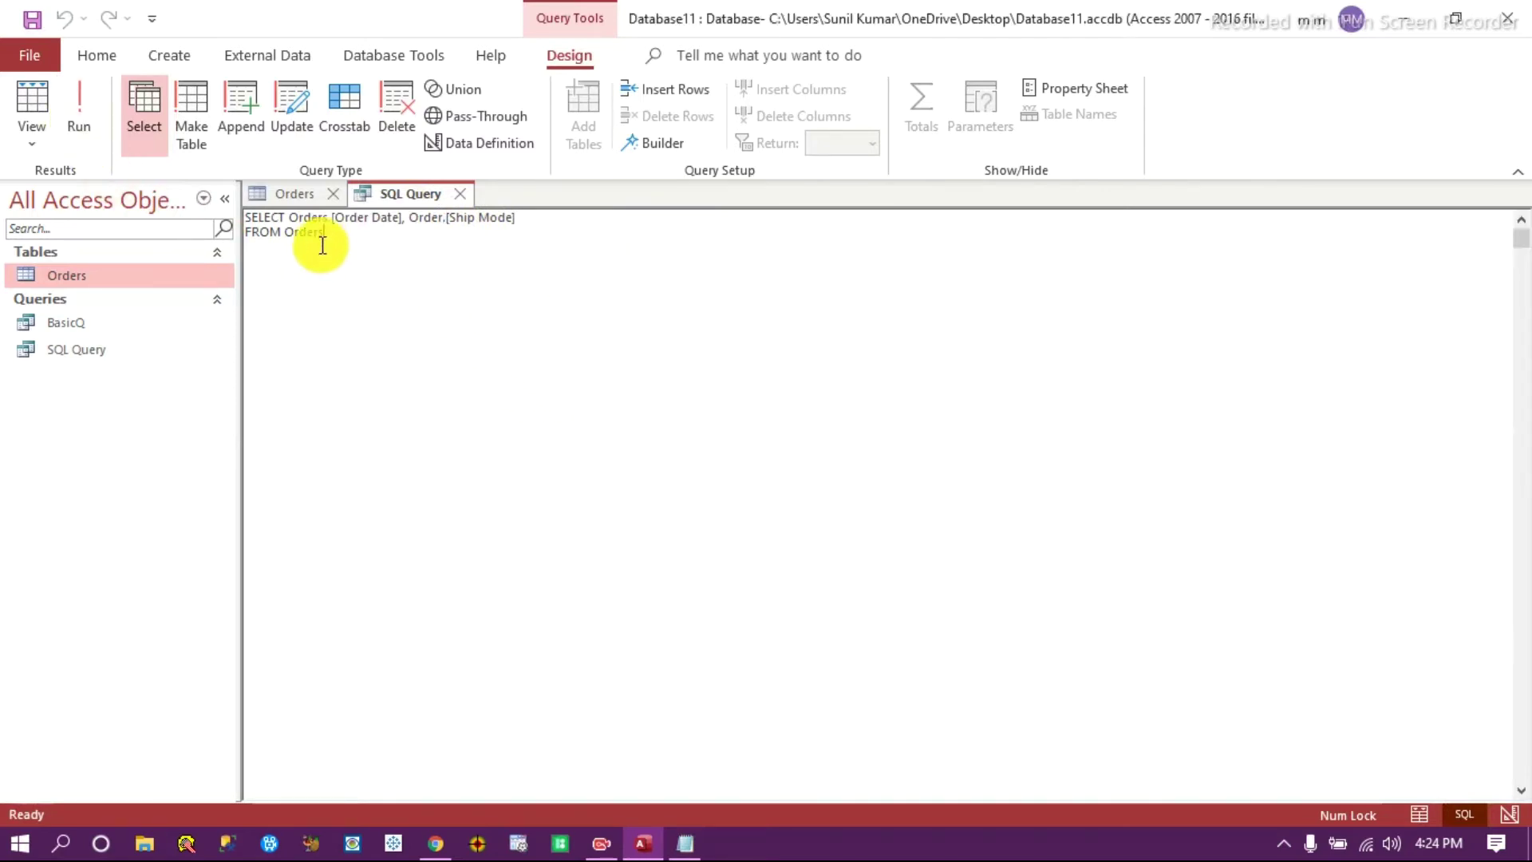
Correct the [Ship Mode] prefix to Orders., then run the statement and return to SQL View.
click(443, 217)
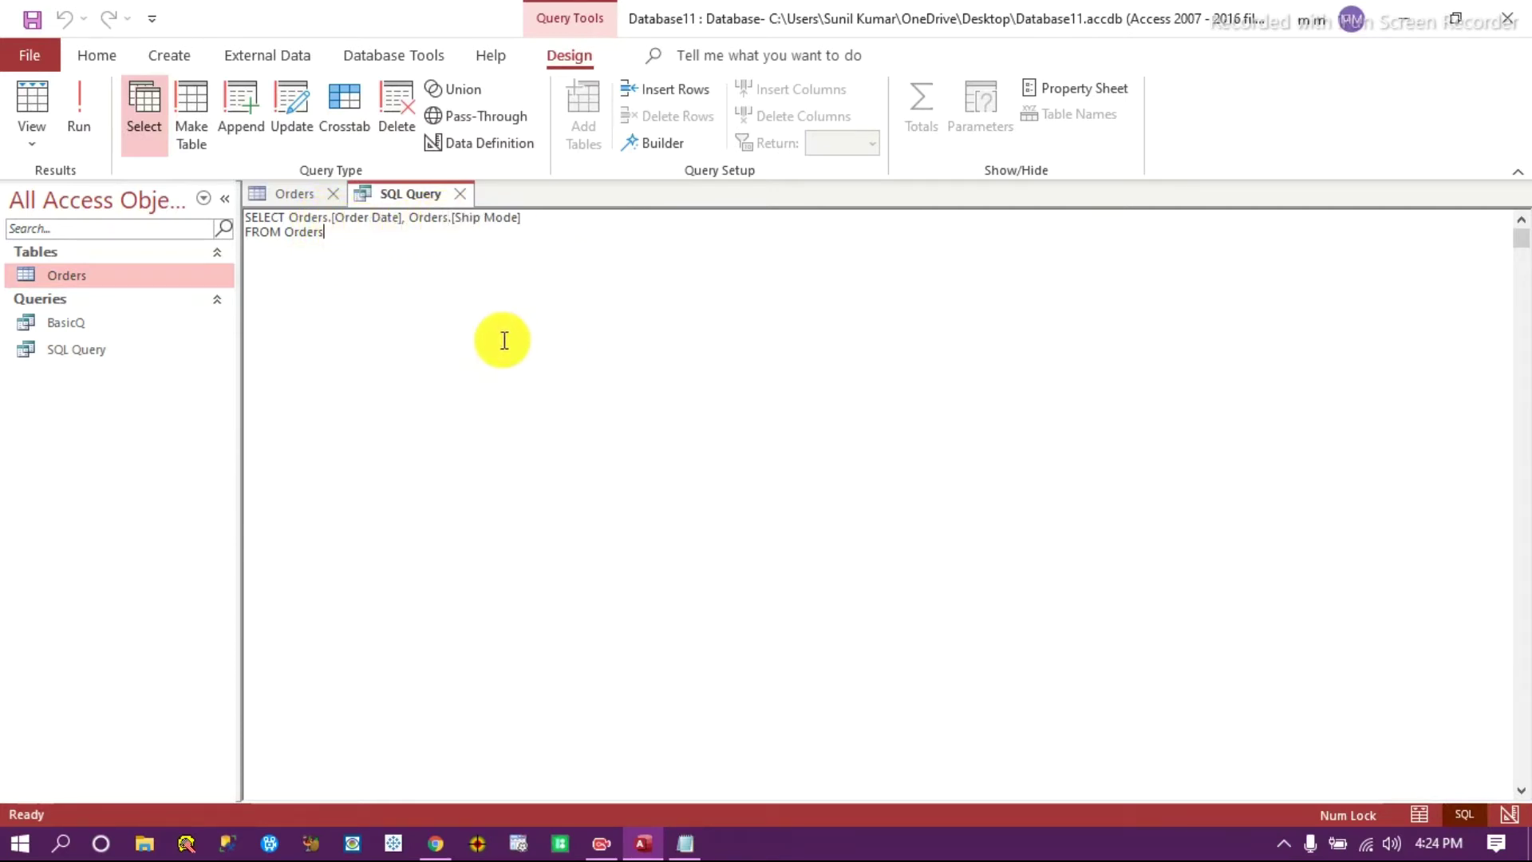
click(82, 116)
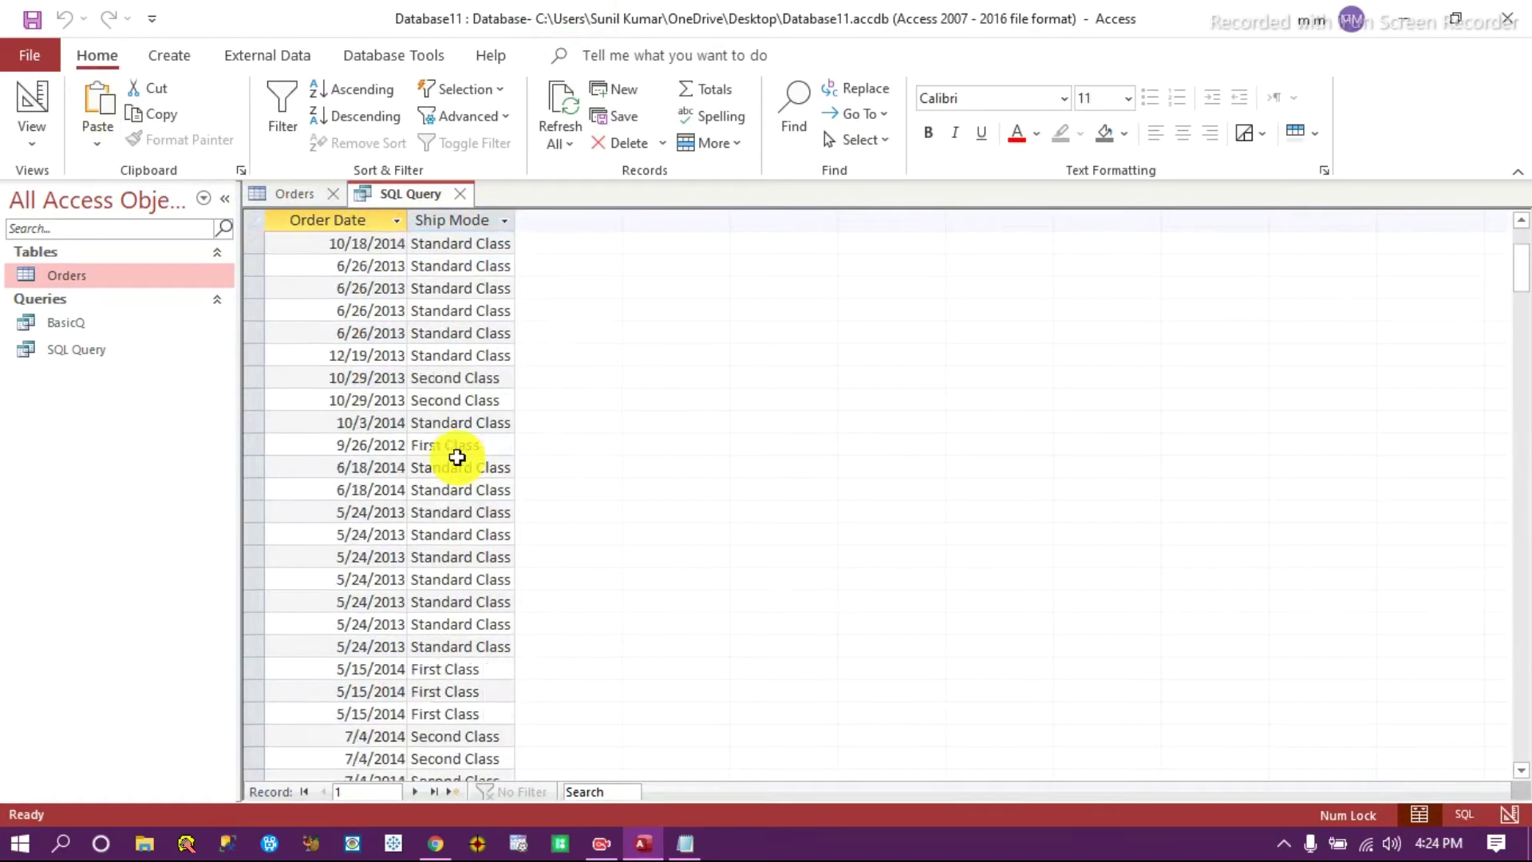
click(1462, 814)
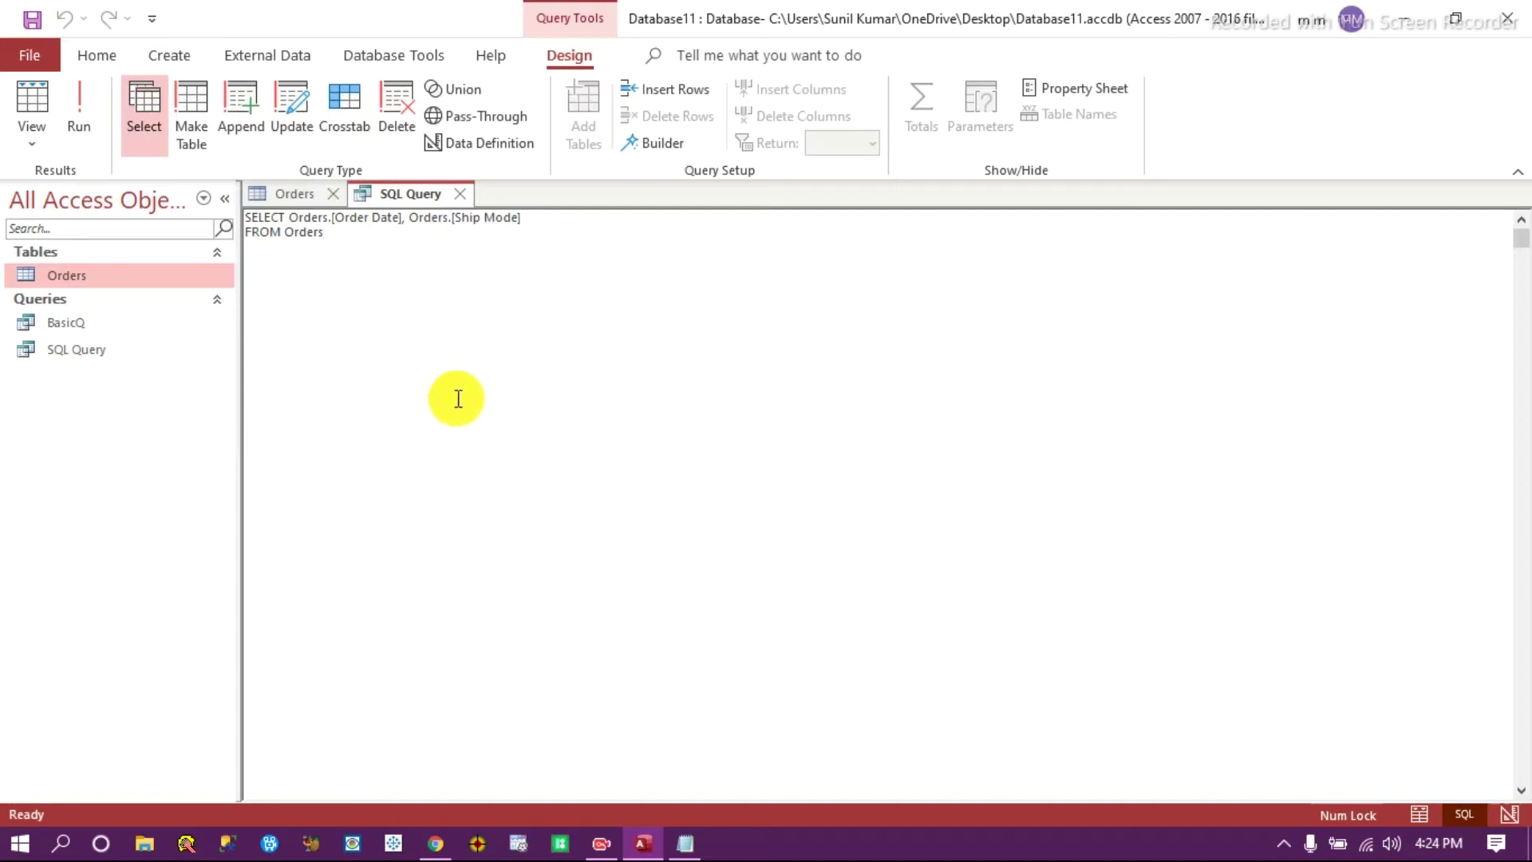
Replace the field list with an asterisk and add the line WHERE Sales > 10000 below FROM Orders.
drag(521, 217, 292, 213)
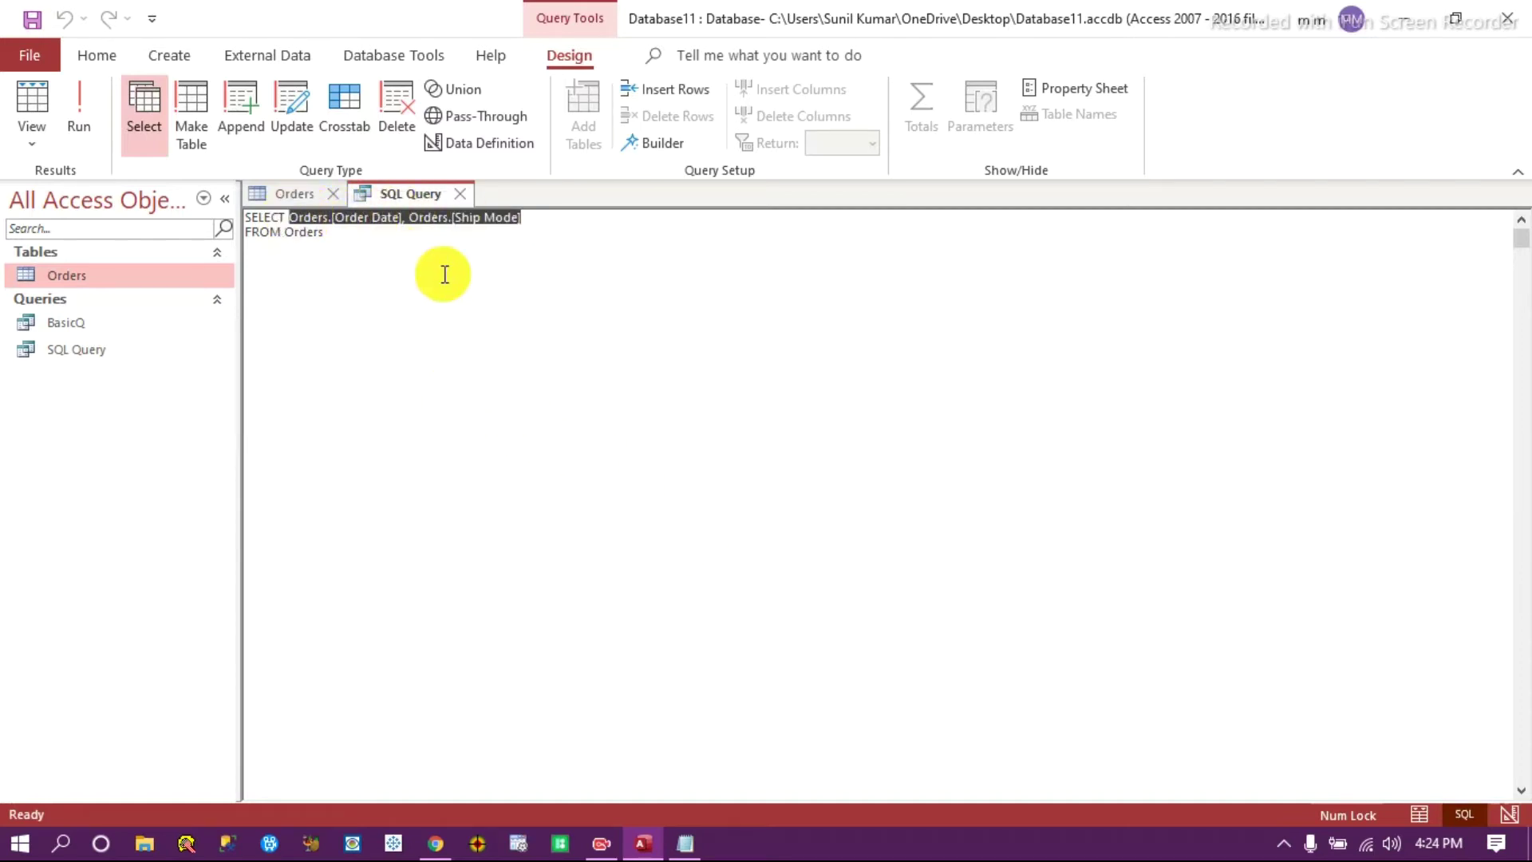
text(*)
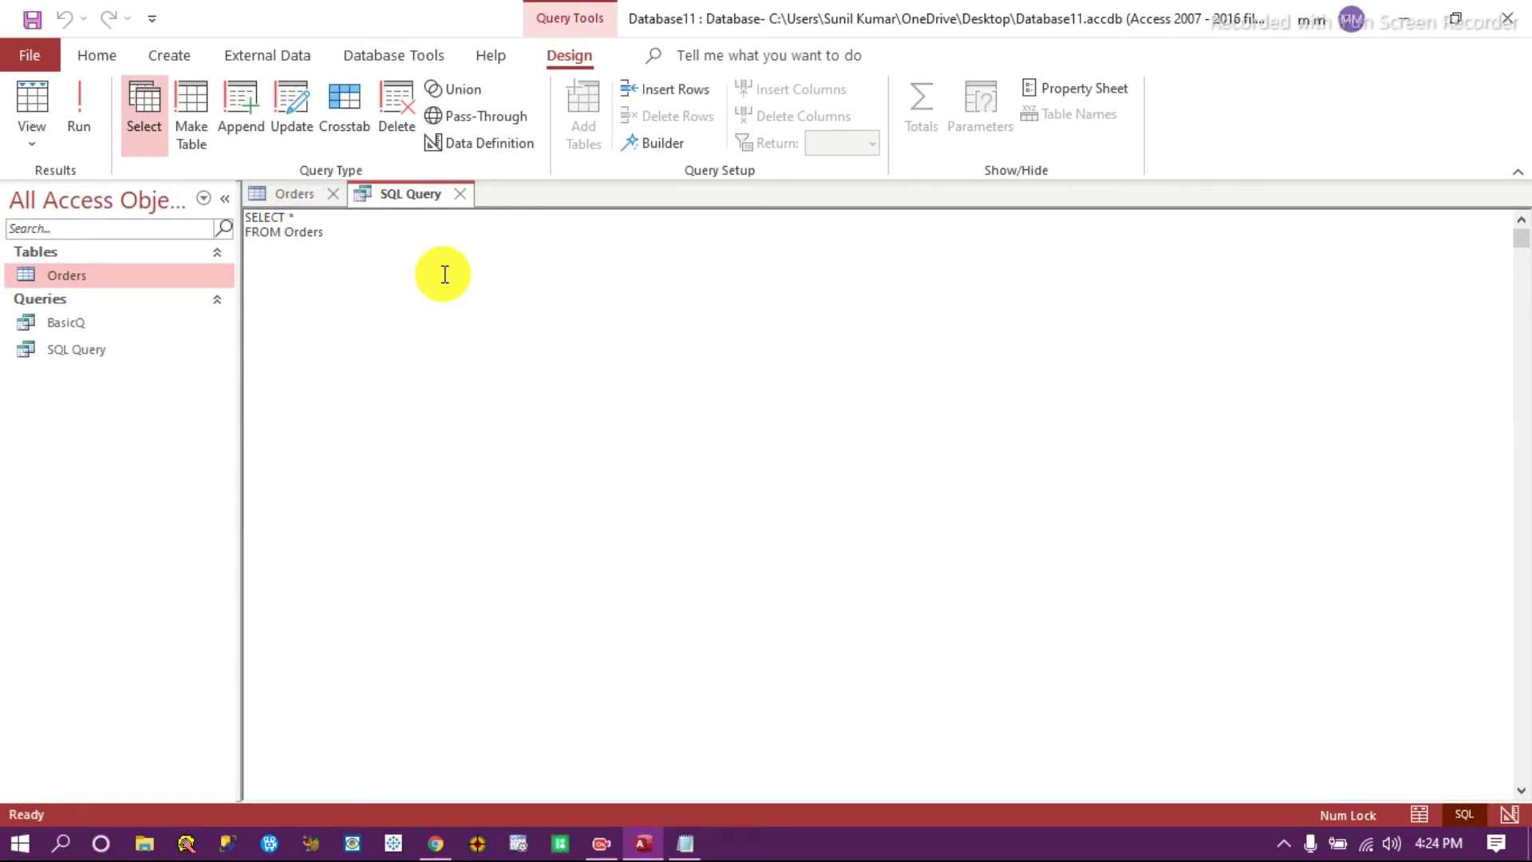
key(Down)
key(Return)
text(WHERE Sales > 10000)
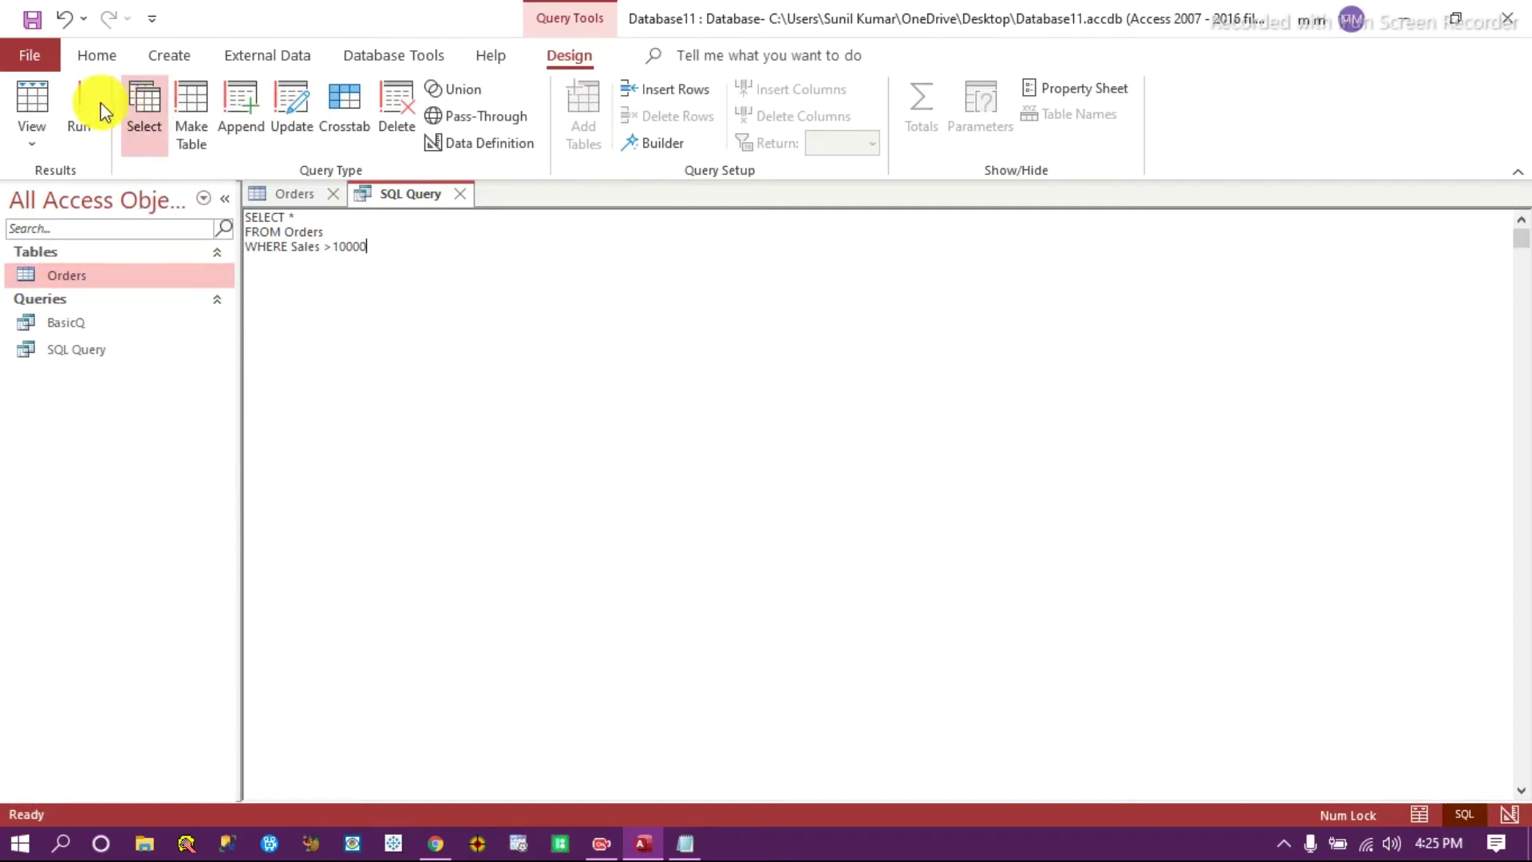
Run the filtered statement, examine the Sales column of the returned records, and return to SQL View.
click(80, 103)
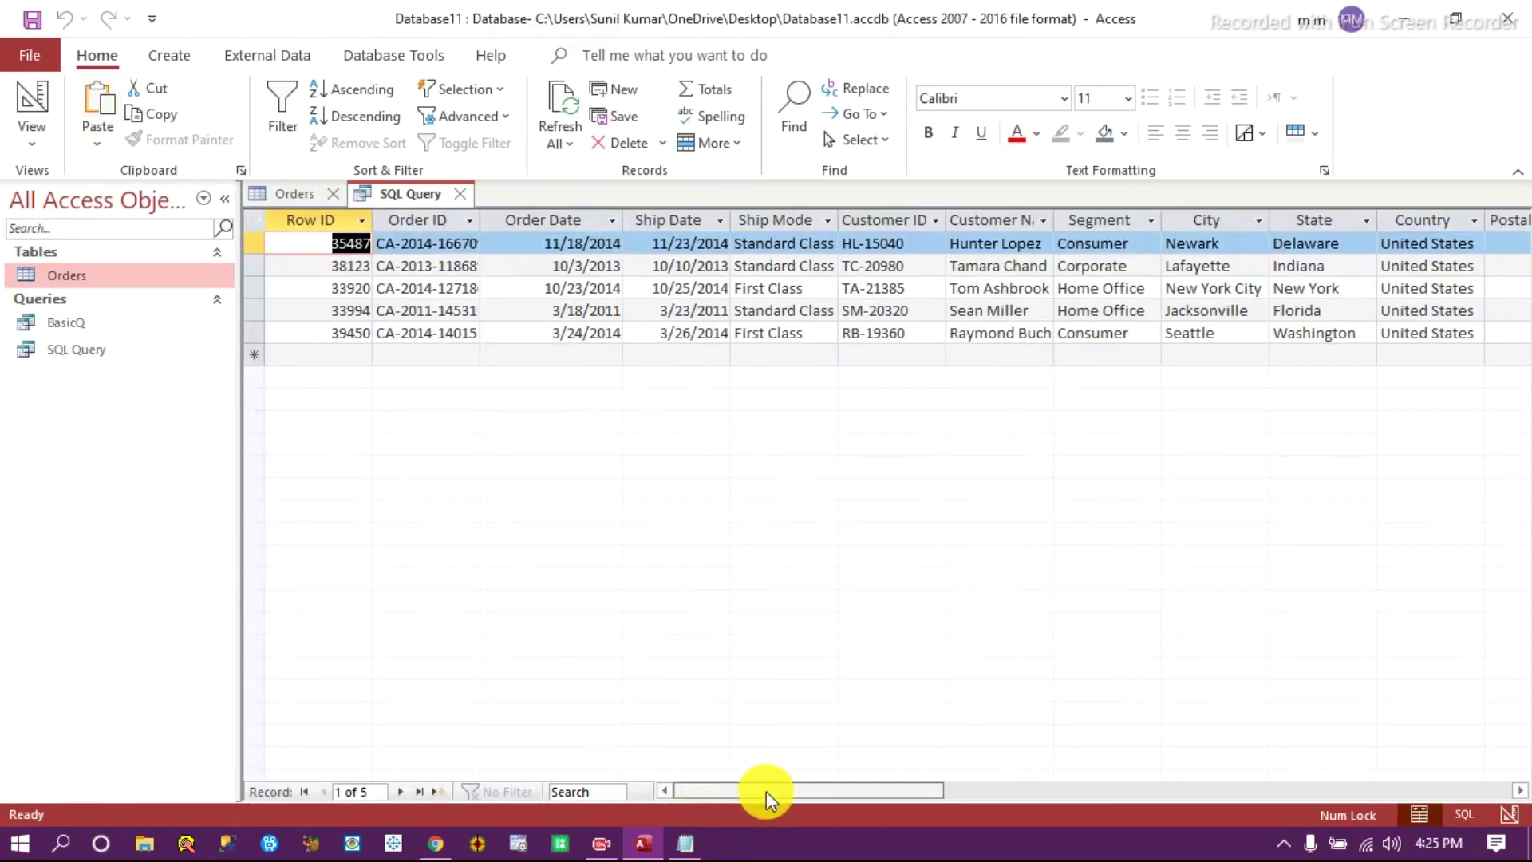
drag(758, 792, 1114, 790)
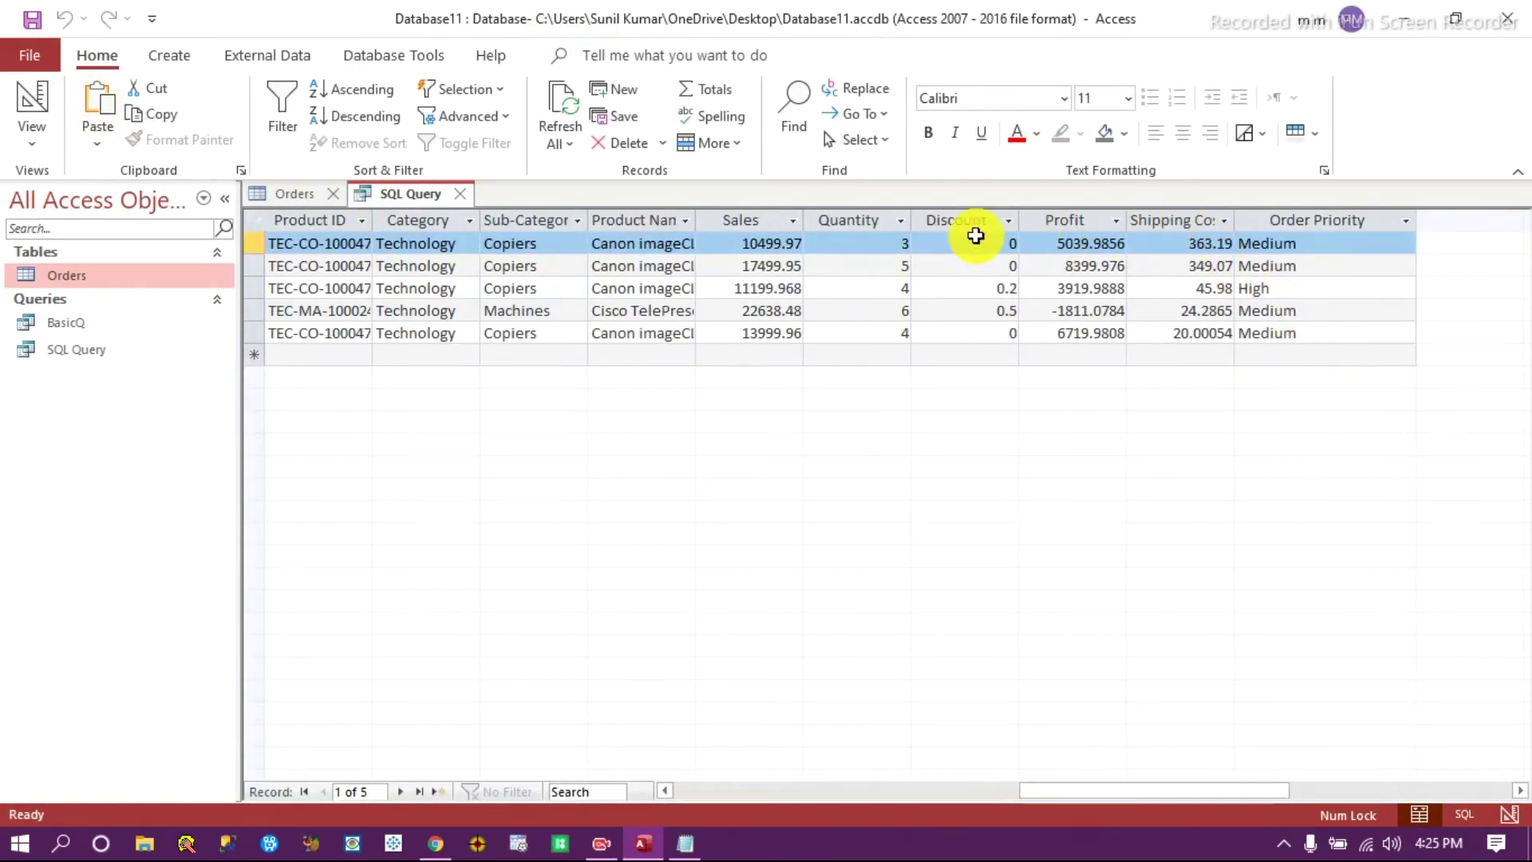
click(758, 221)
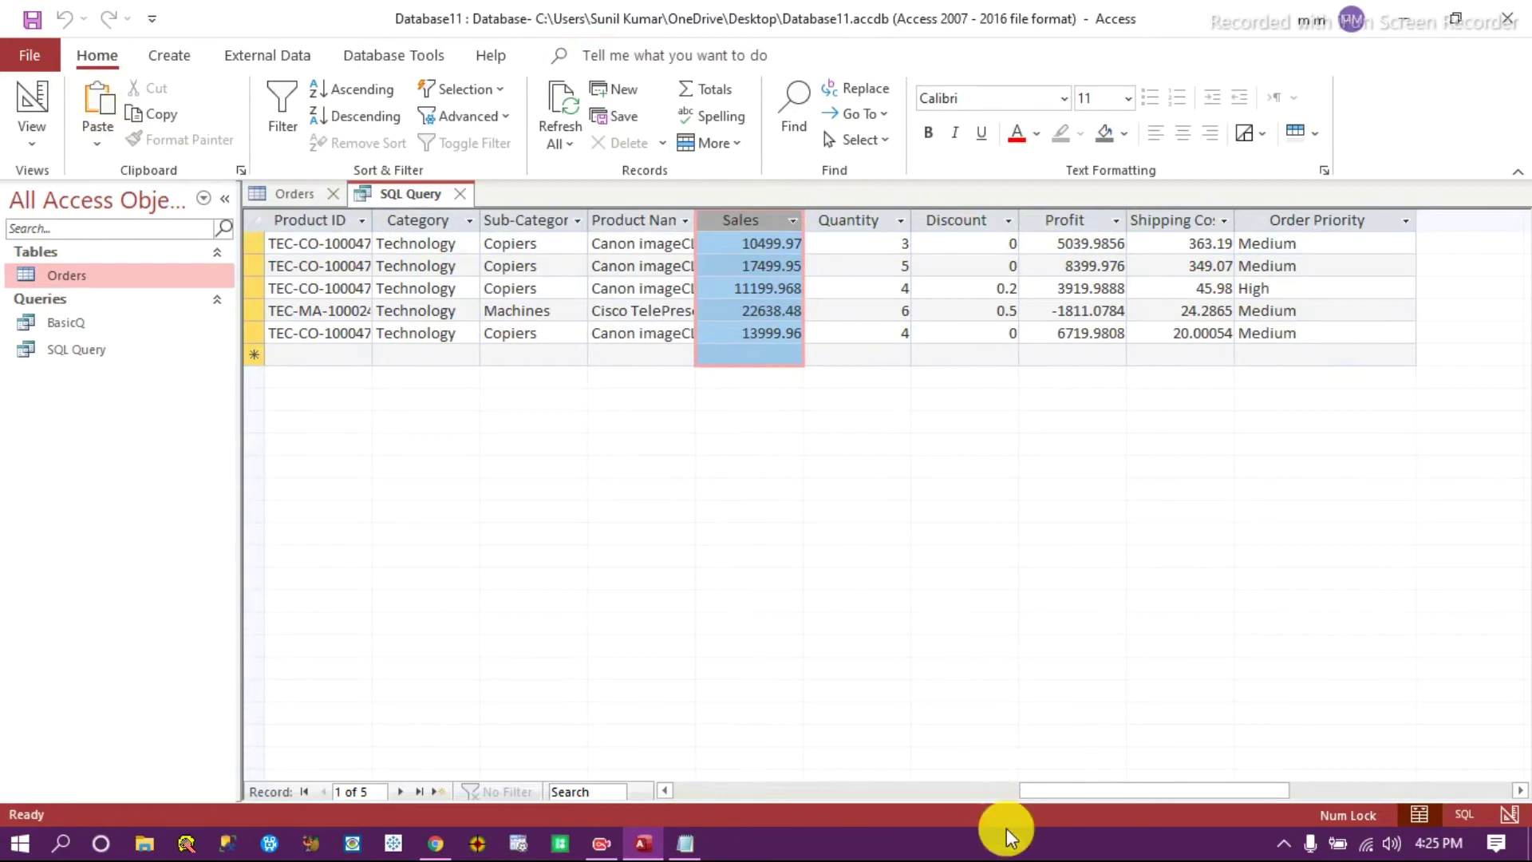
drag(1090, 790, 615, 791)
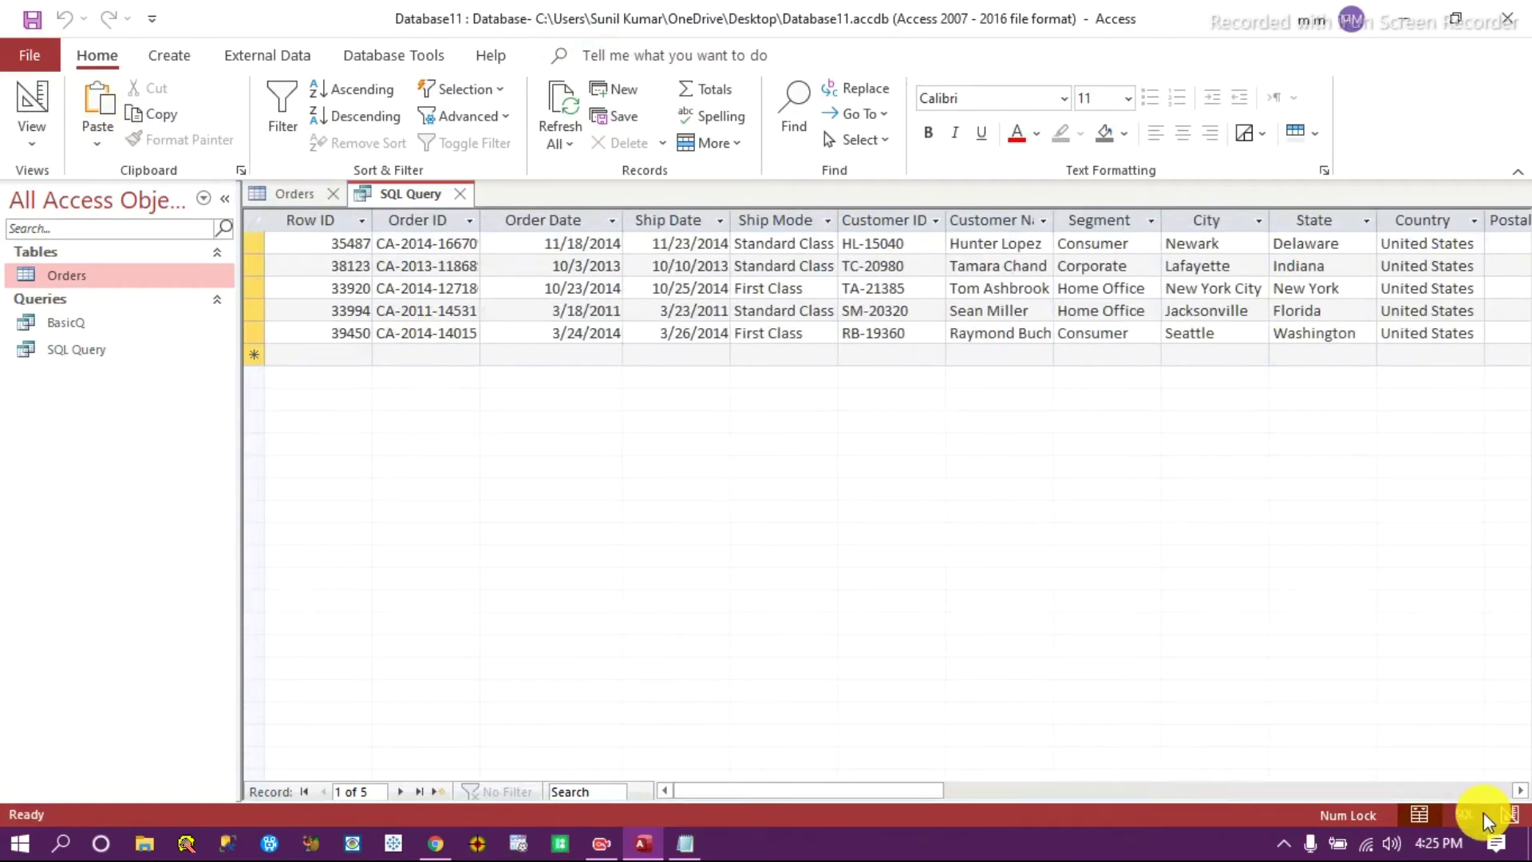
click(1461, 812)
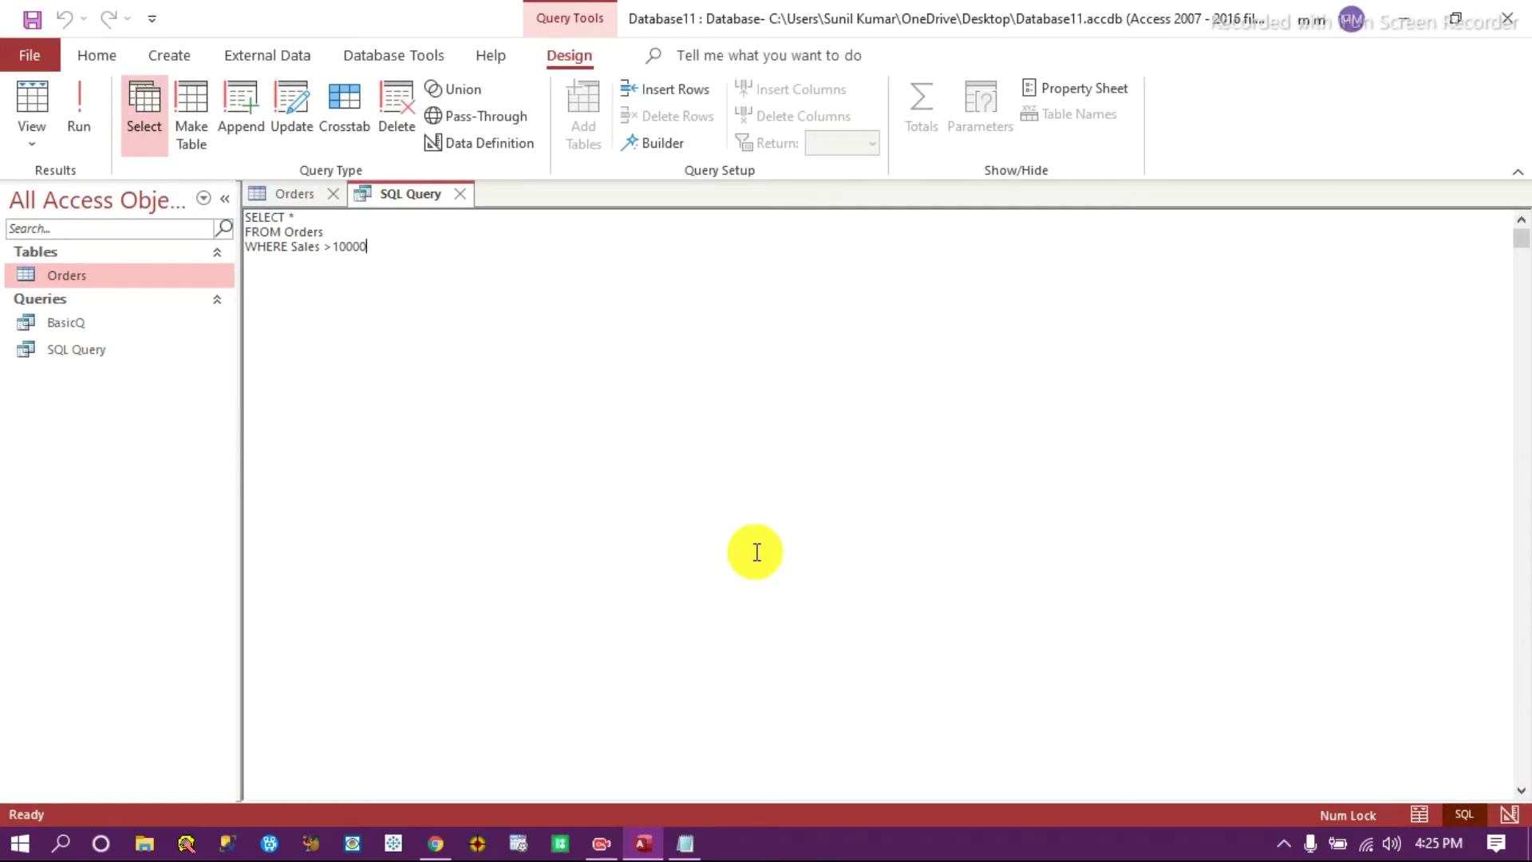
Extend the WHERE clause with and Sales < 11000, run it to check the Sales value, and return to SQL View.
text(an)
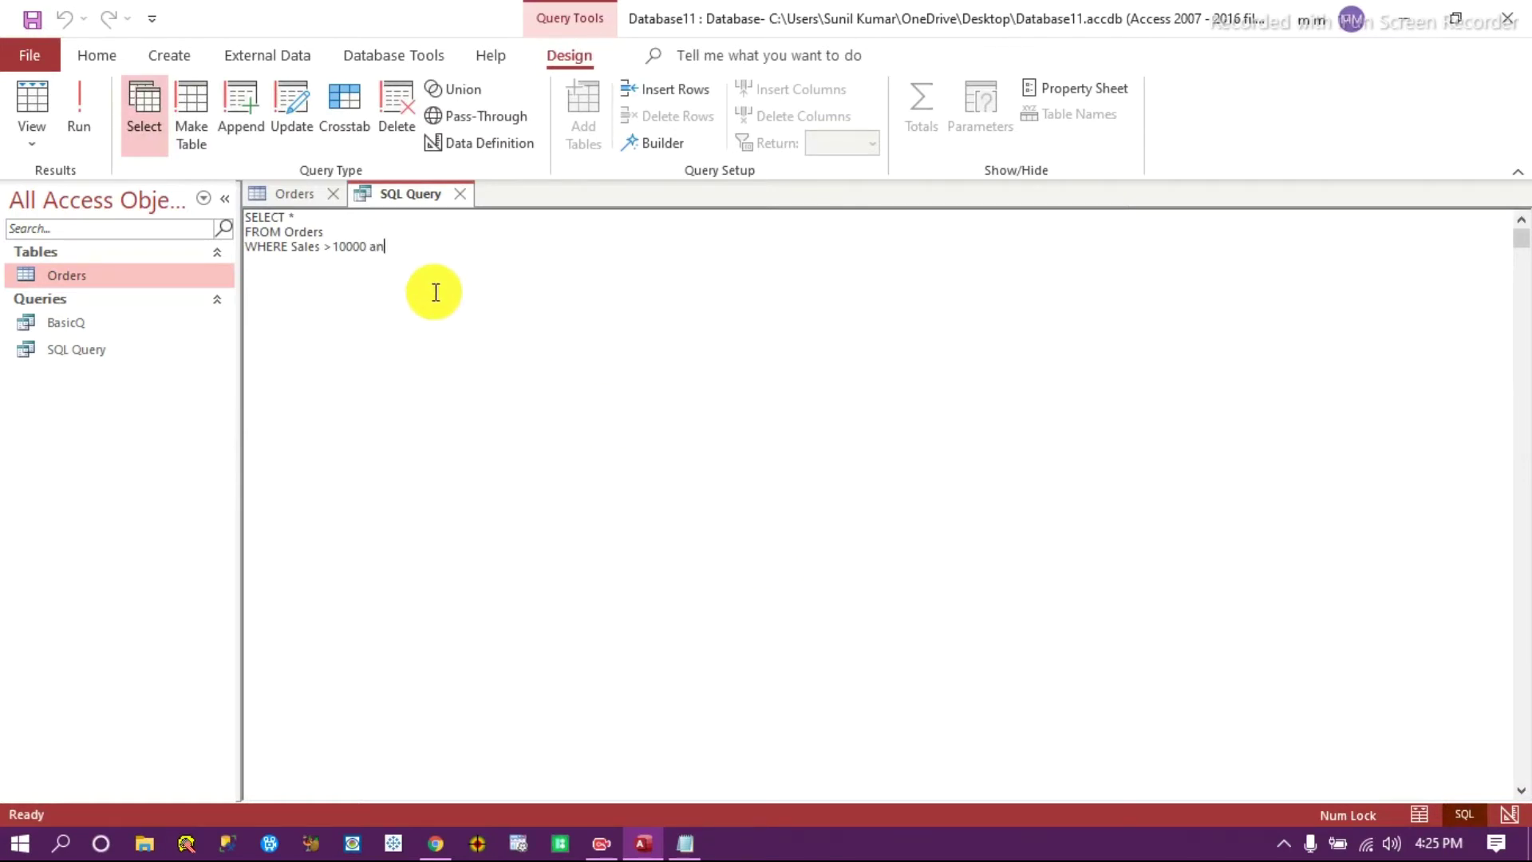
text(d Sales < 11000)
click(77, 124)
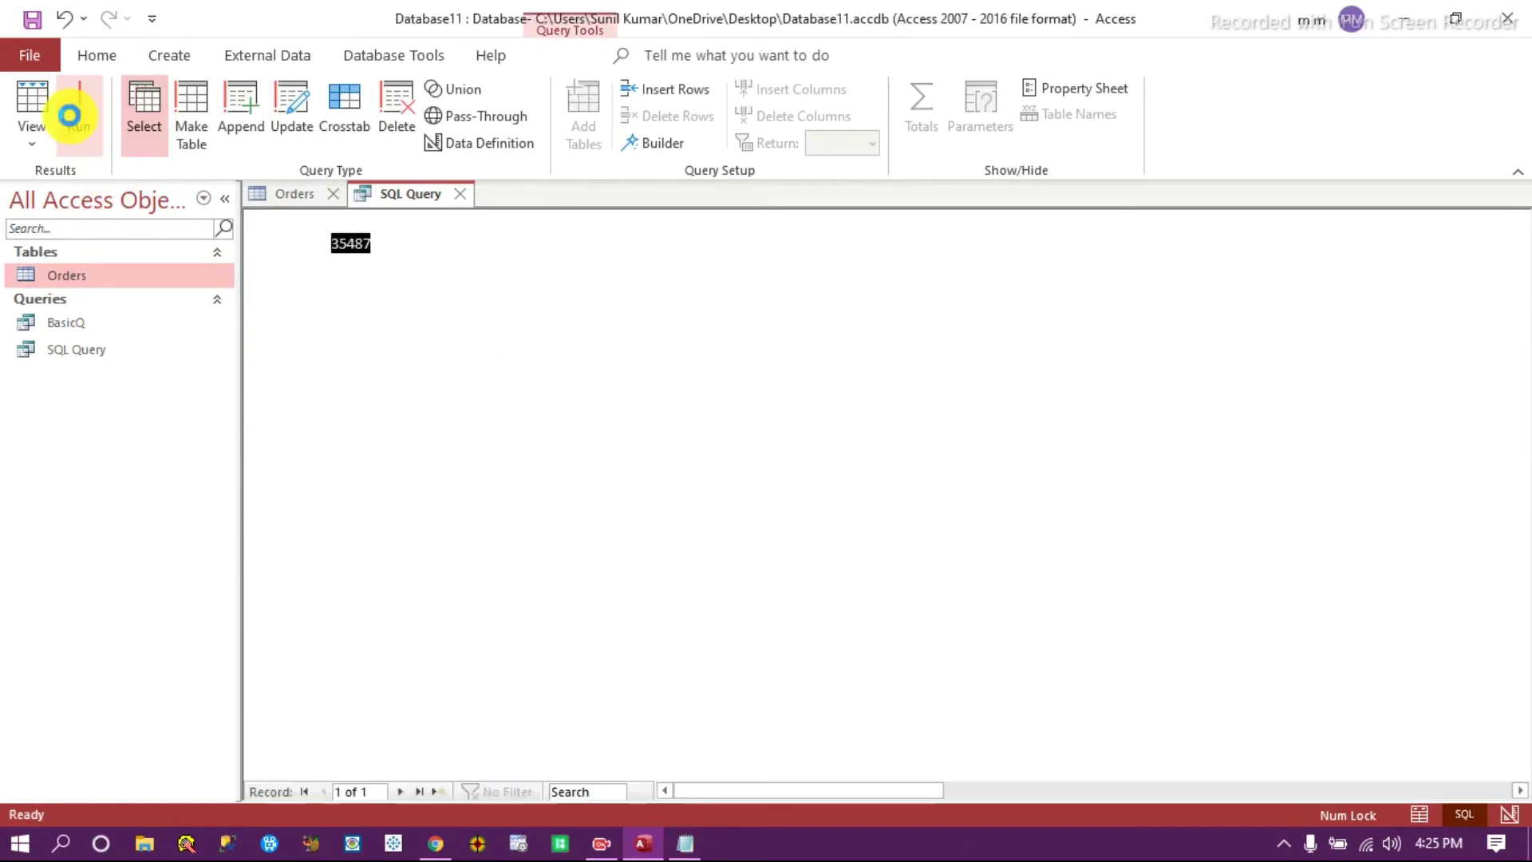
drag(741, 790, 1112, 794)
click(657, 242)
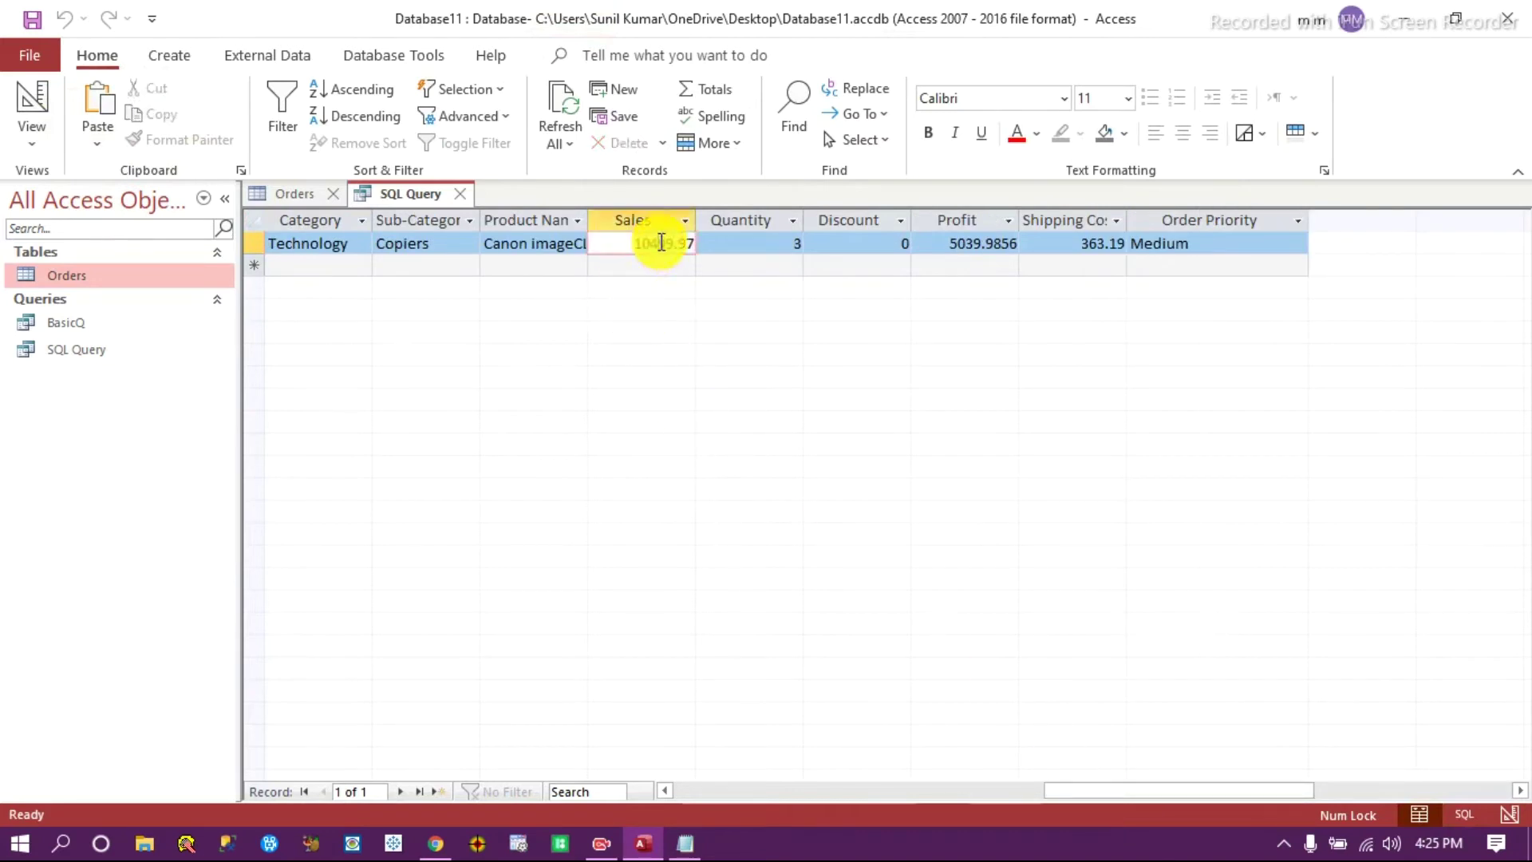
click(1464, 814)
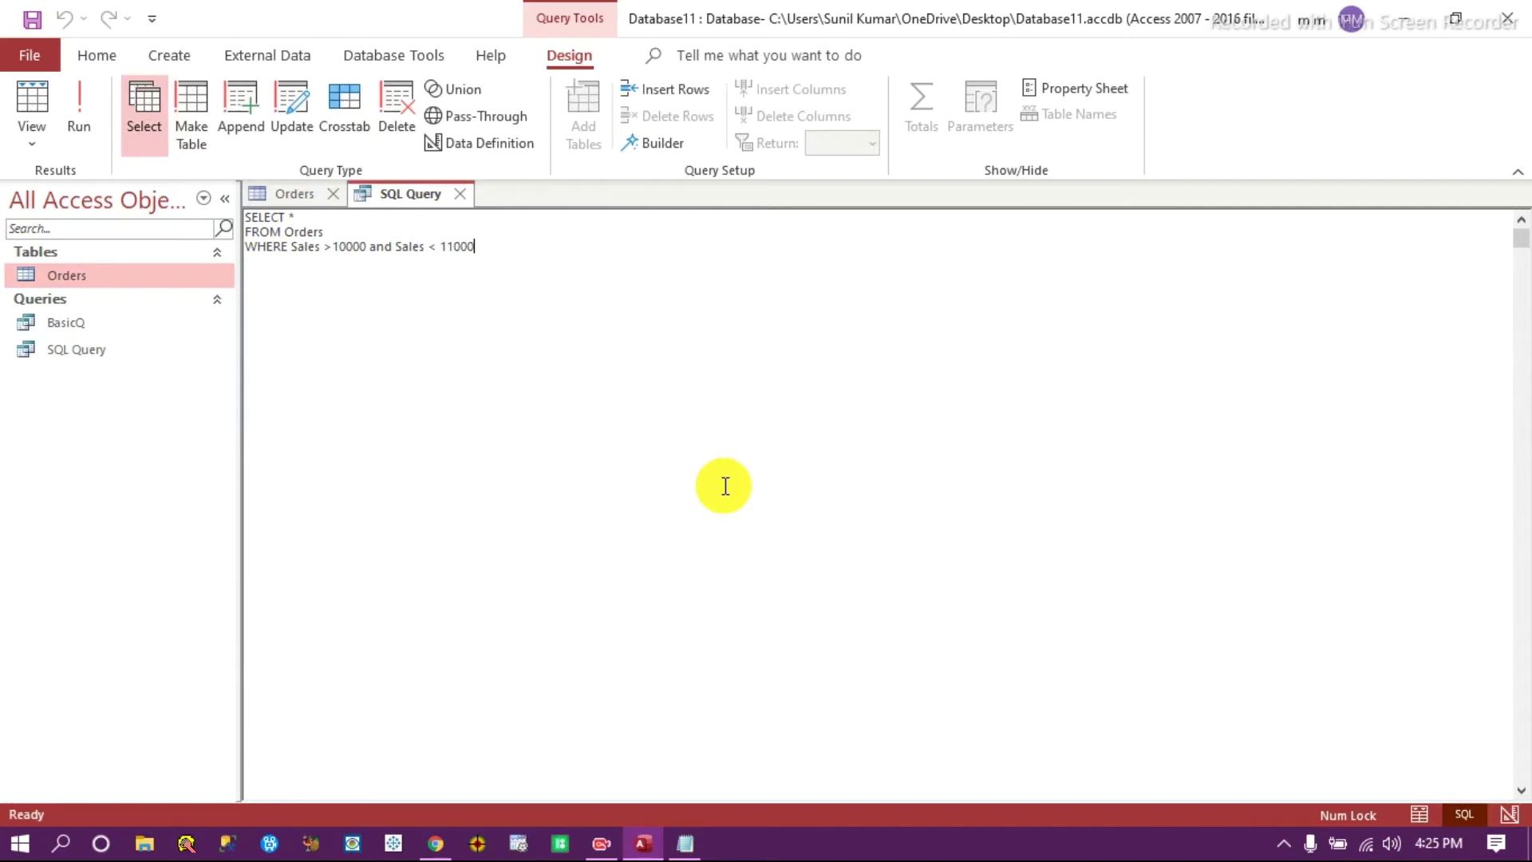
Replace the Sales comparisons in the WHERE clause with Between 8000 and 10000.
drag(477, 248, 319, 247)
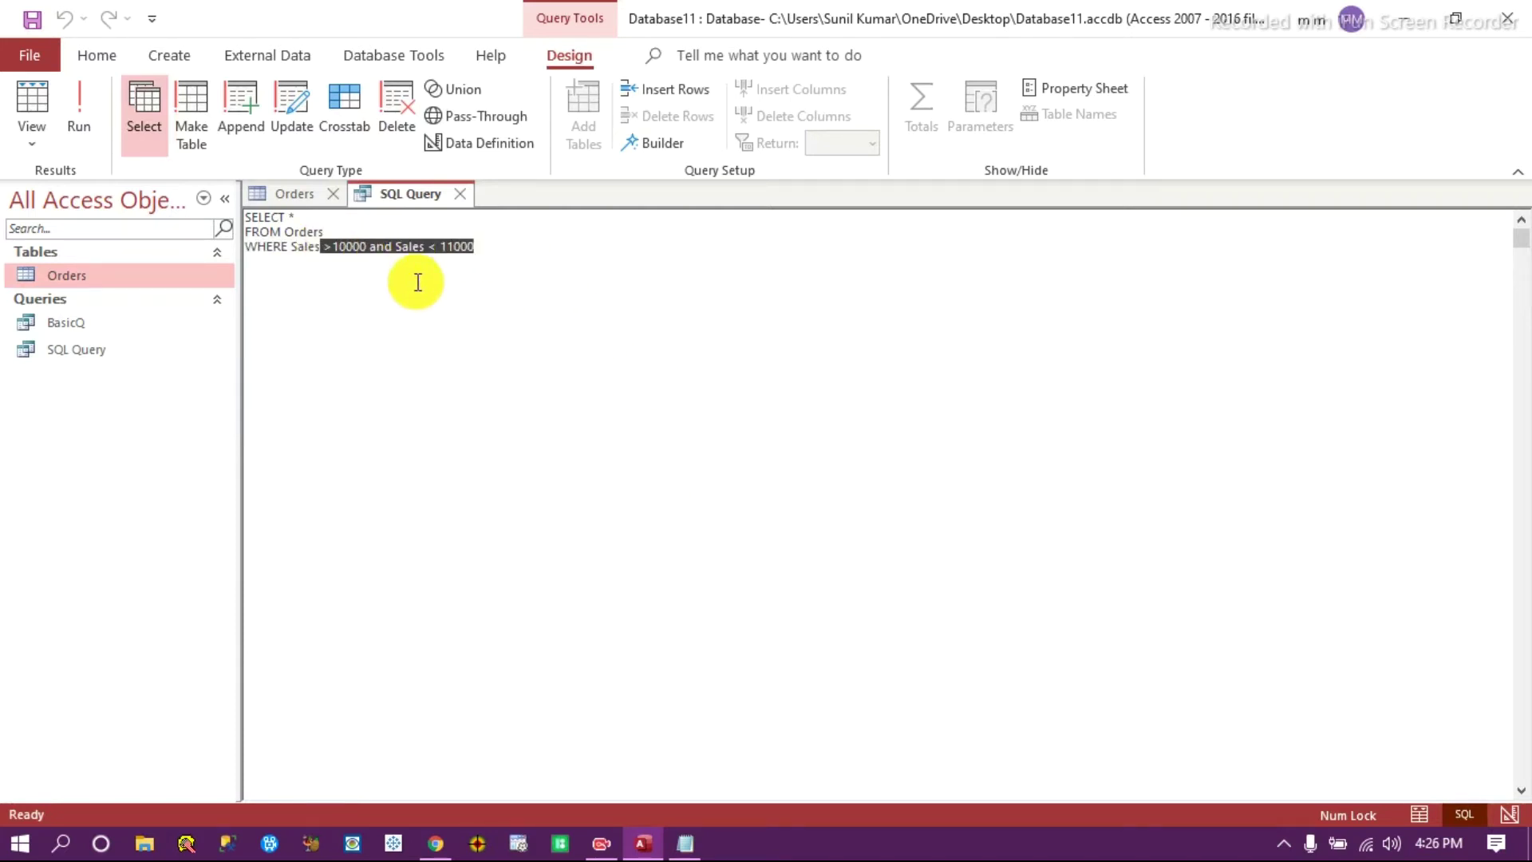
text(Between )
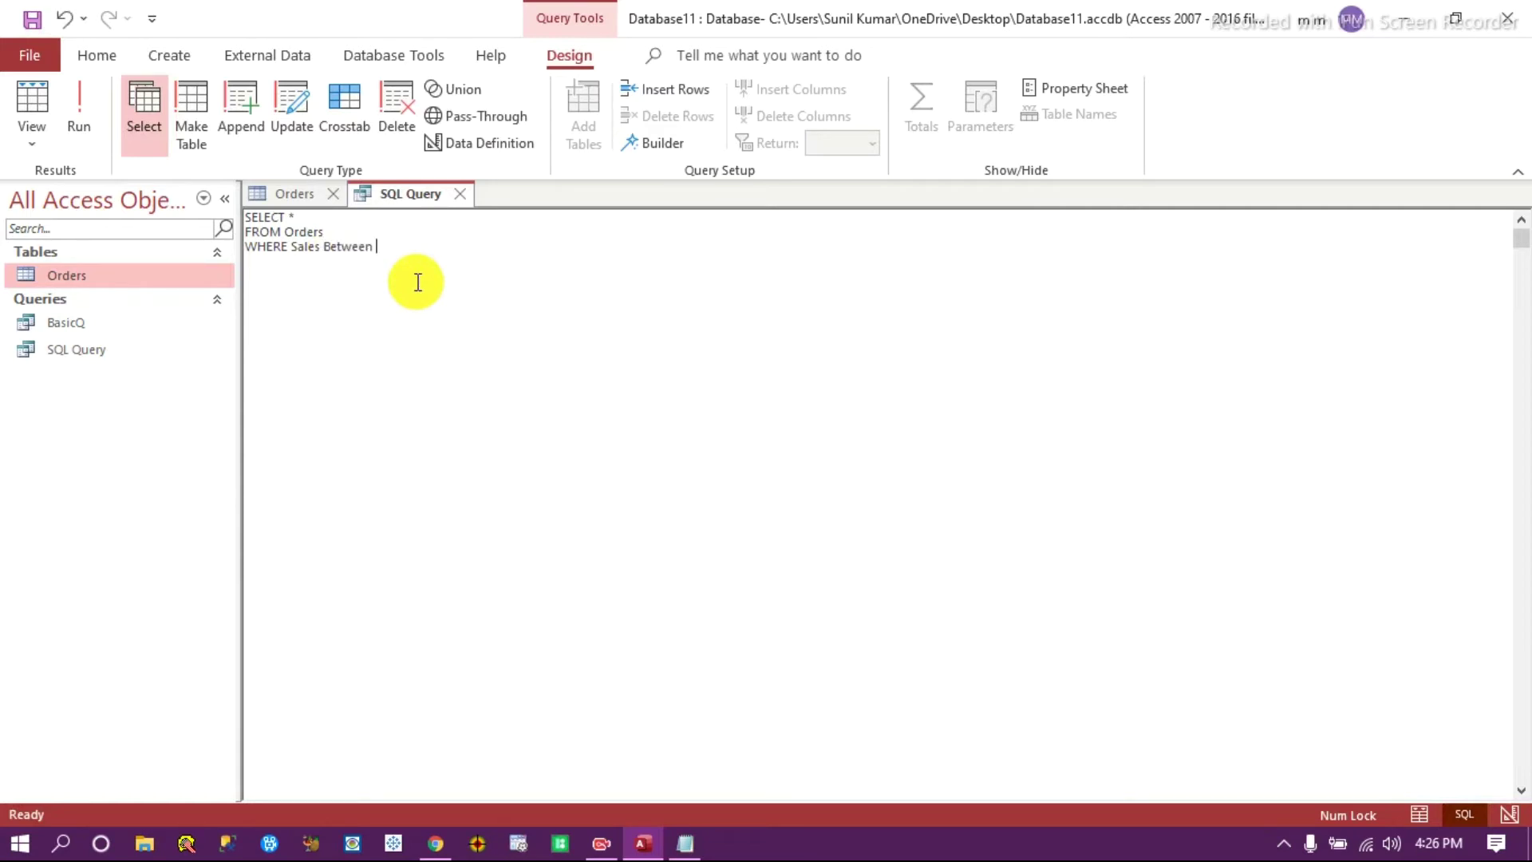
text( 8000 and 10000)
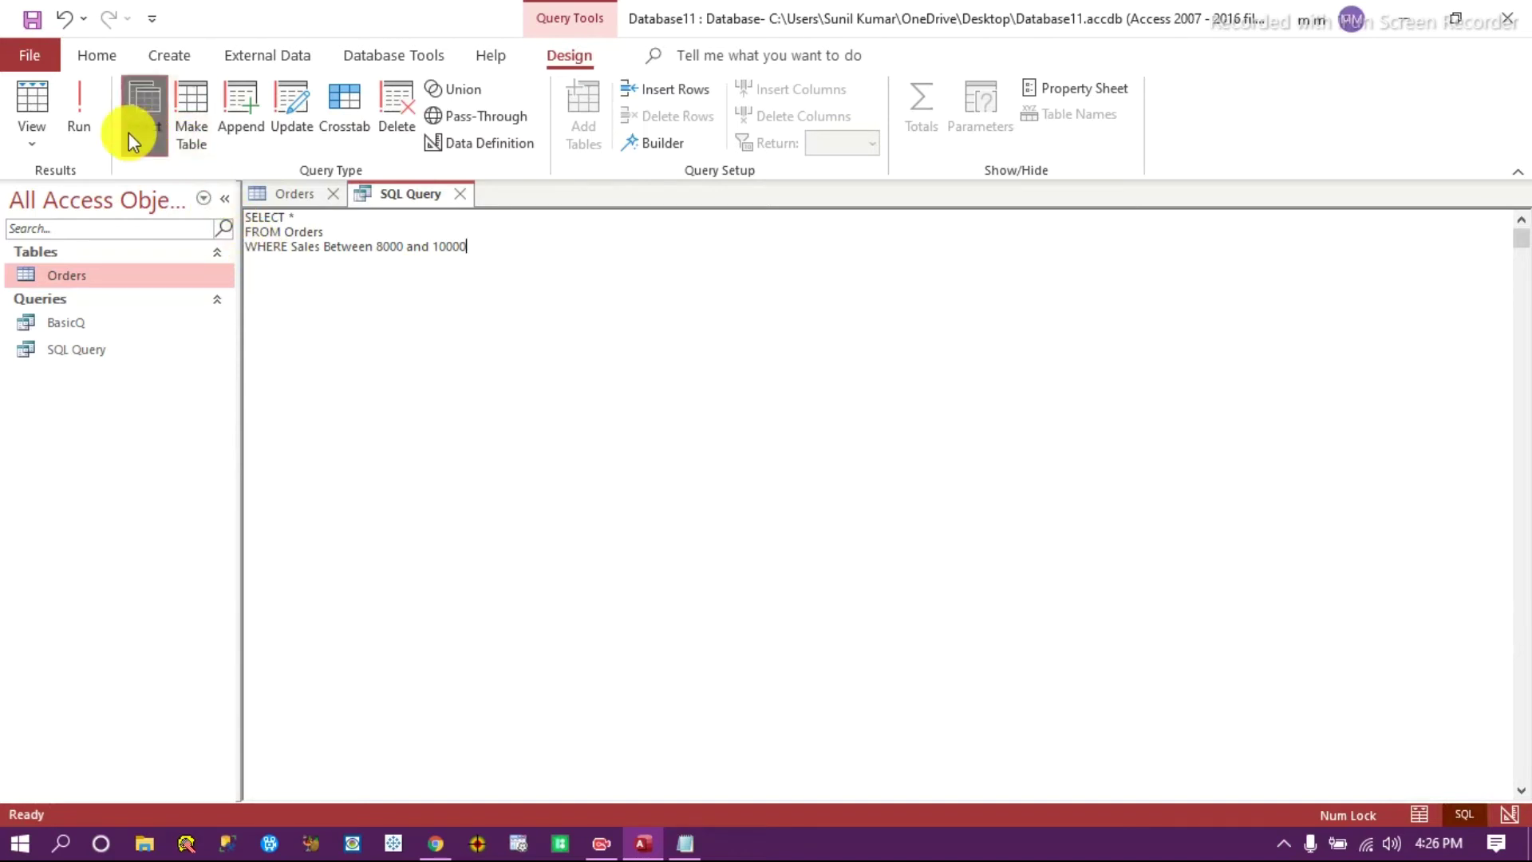
Run the Between 8000 and 10000 query, examine the Sales column of the returned records, and return to SQL View.
click(78, 108)
drag(825, 791, 1187, 790)
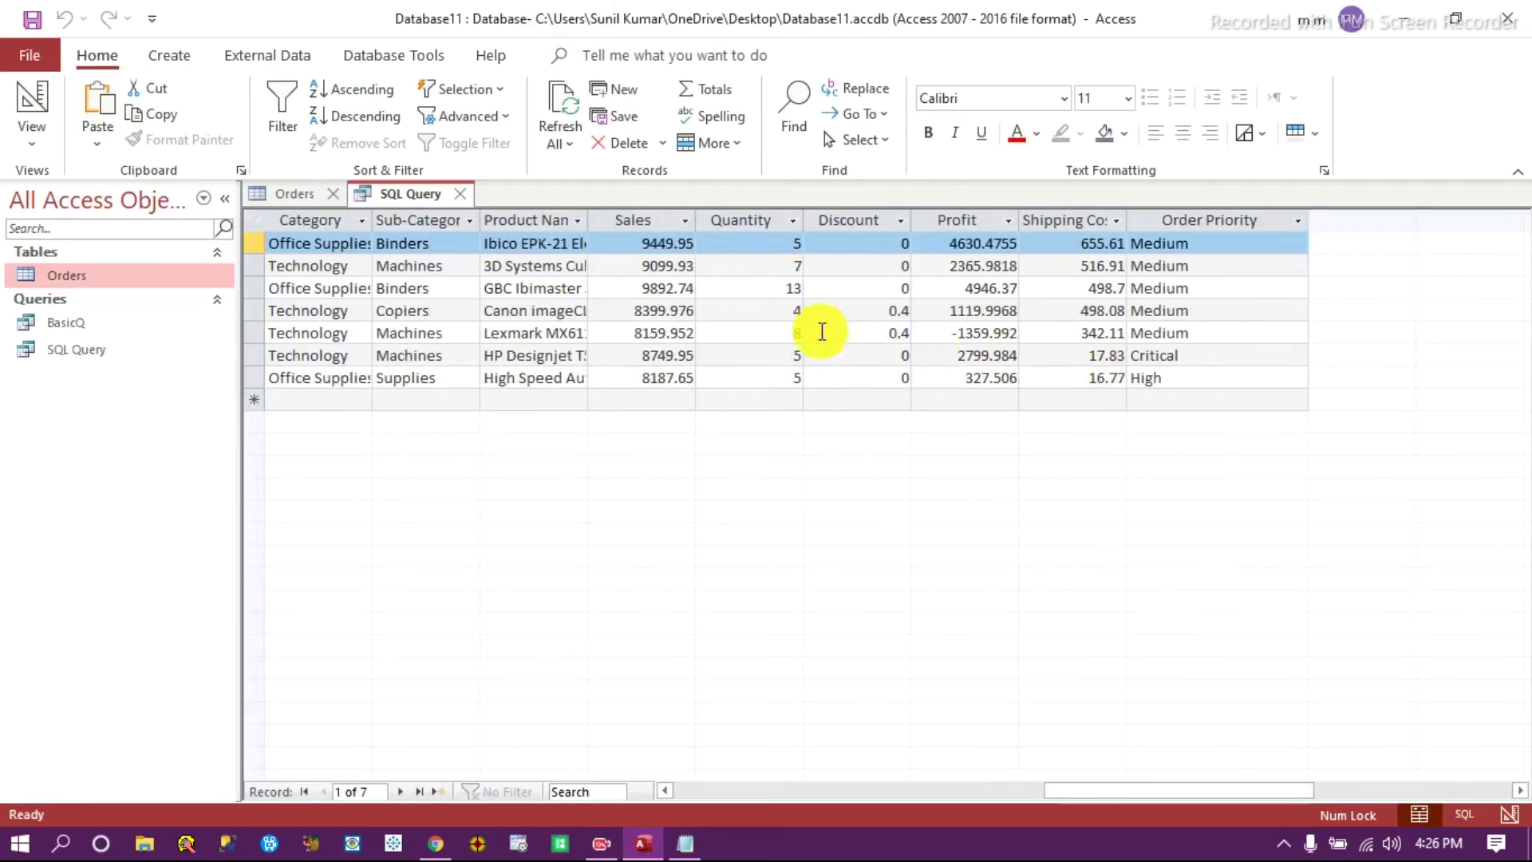
click(645, 211)
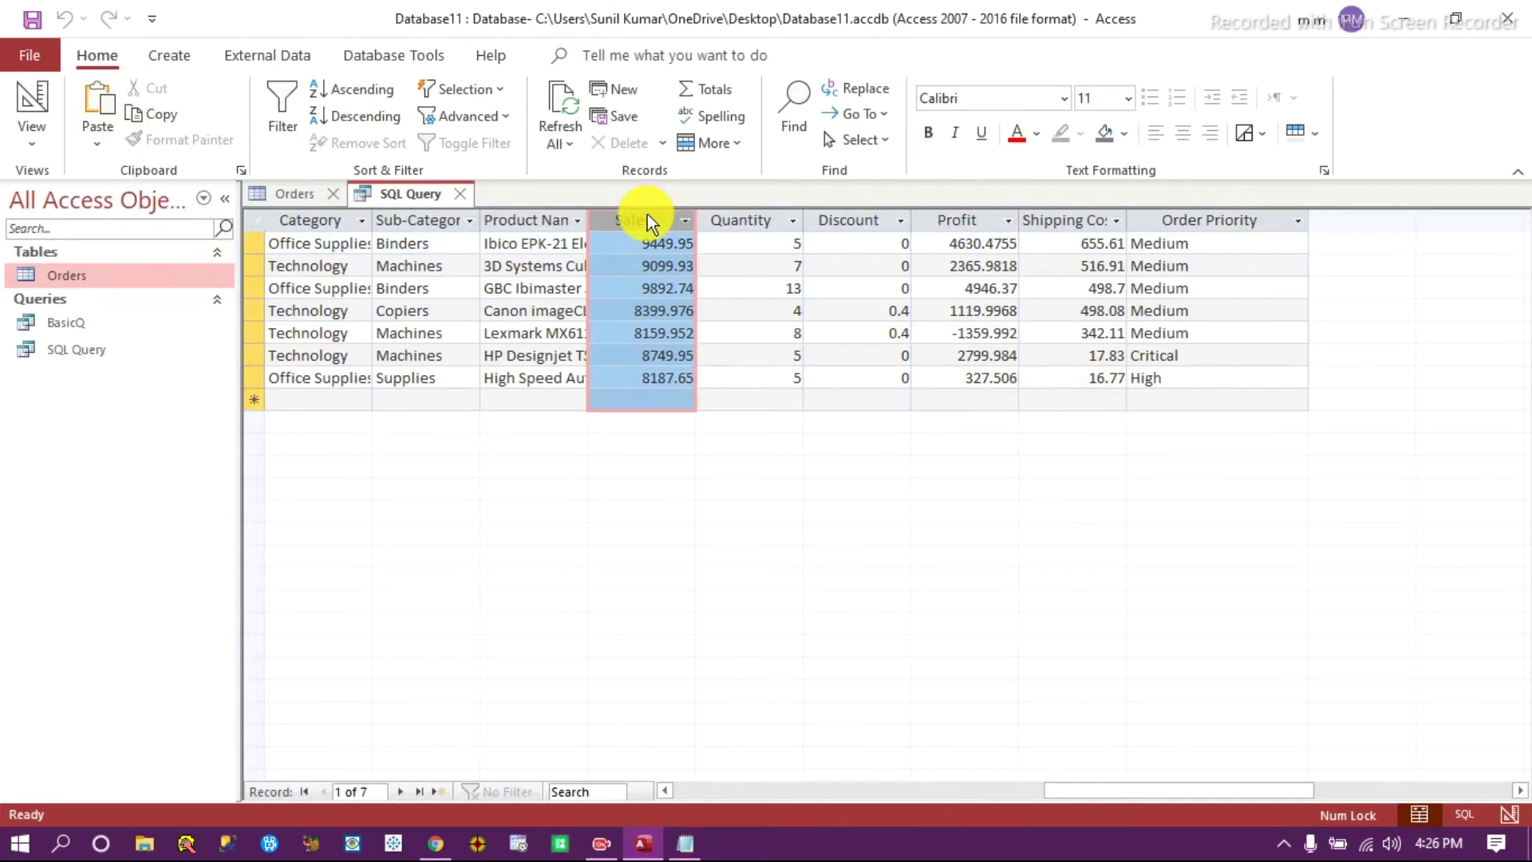
drag(1117, 791, 677, 788)
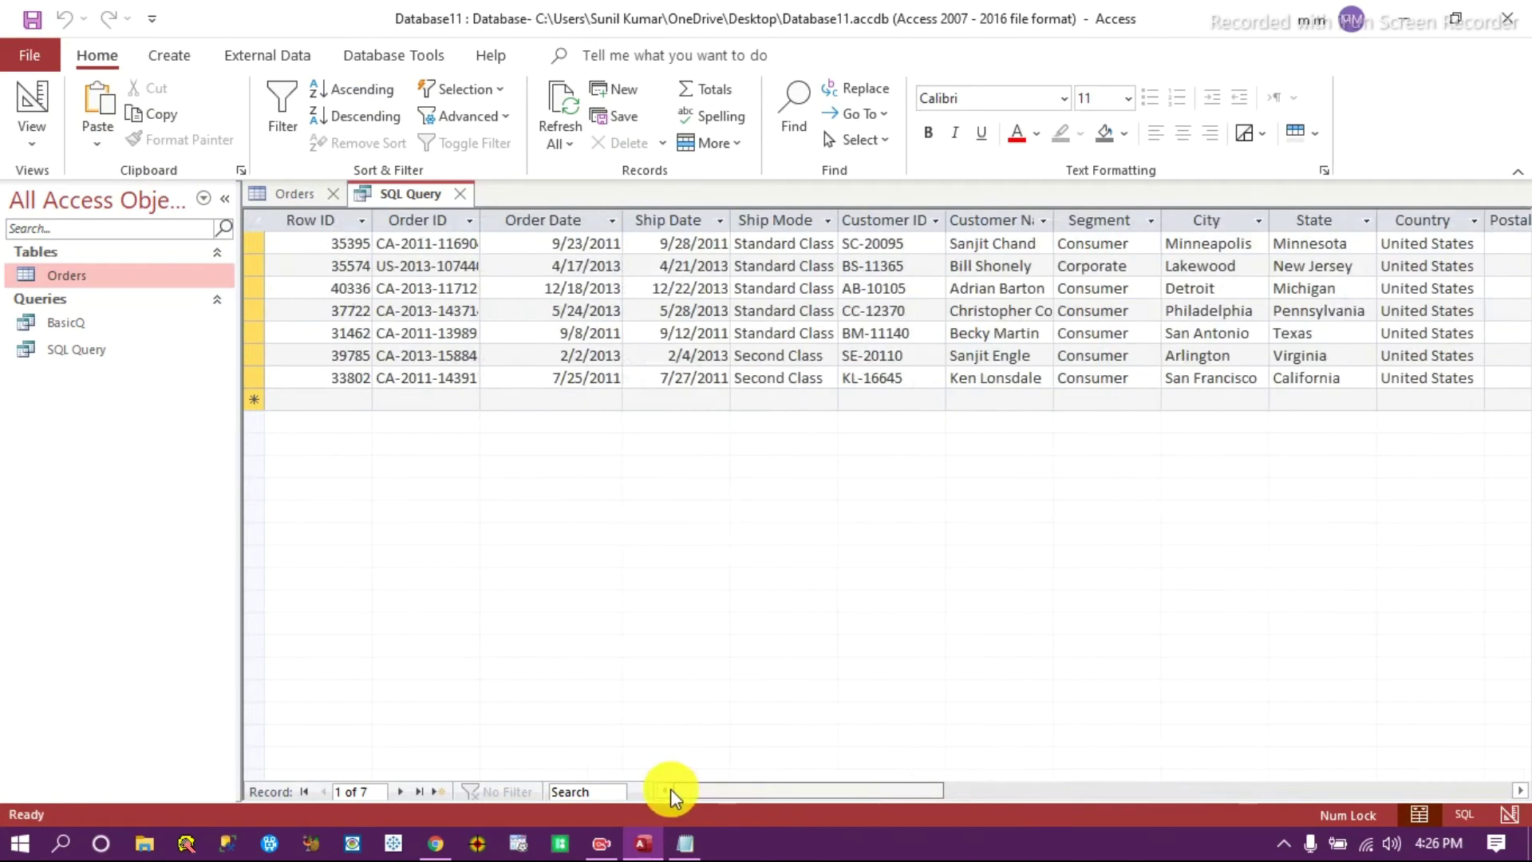
click(1462, 814)
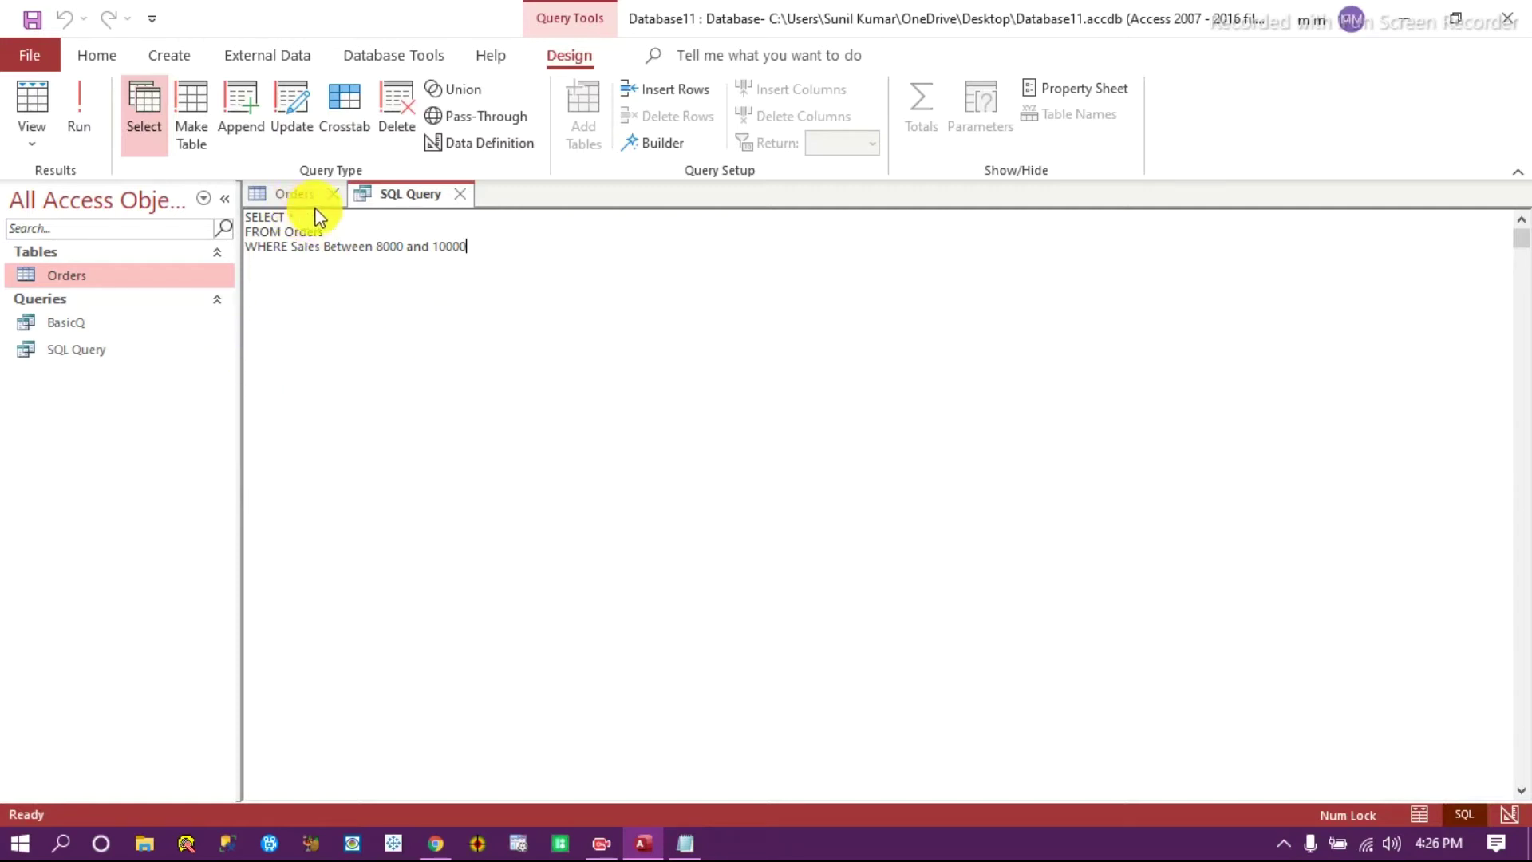
Examine the City and Country columns in the Orders table, and return to the SQL Query statement.
click(294, 190)
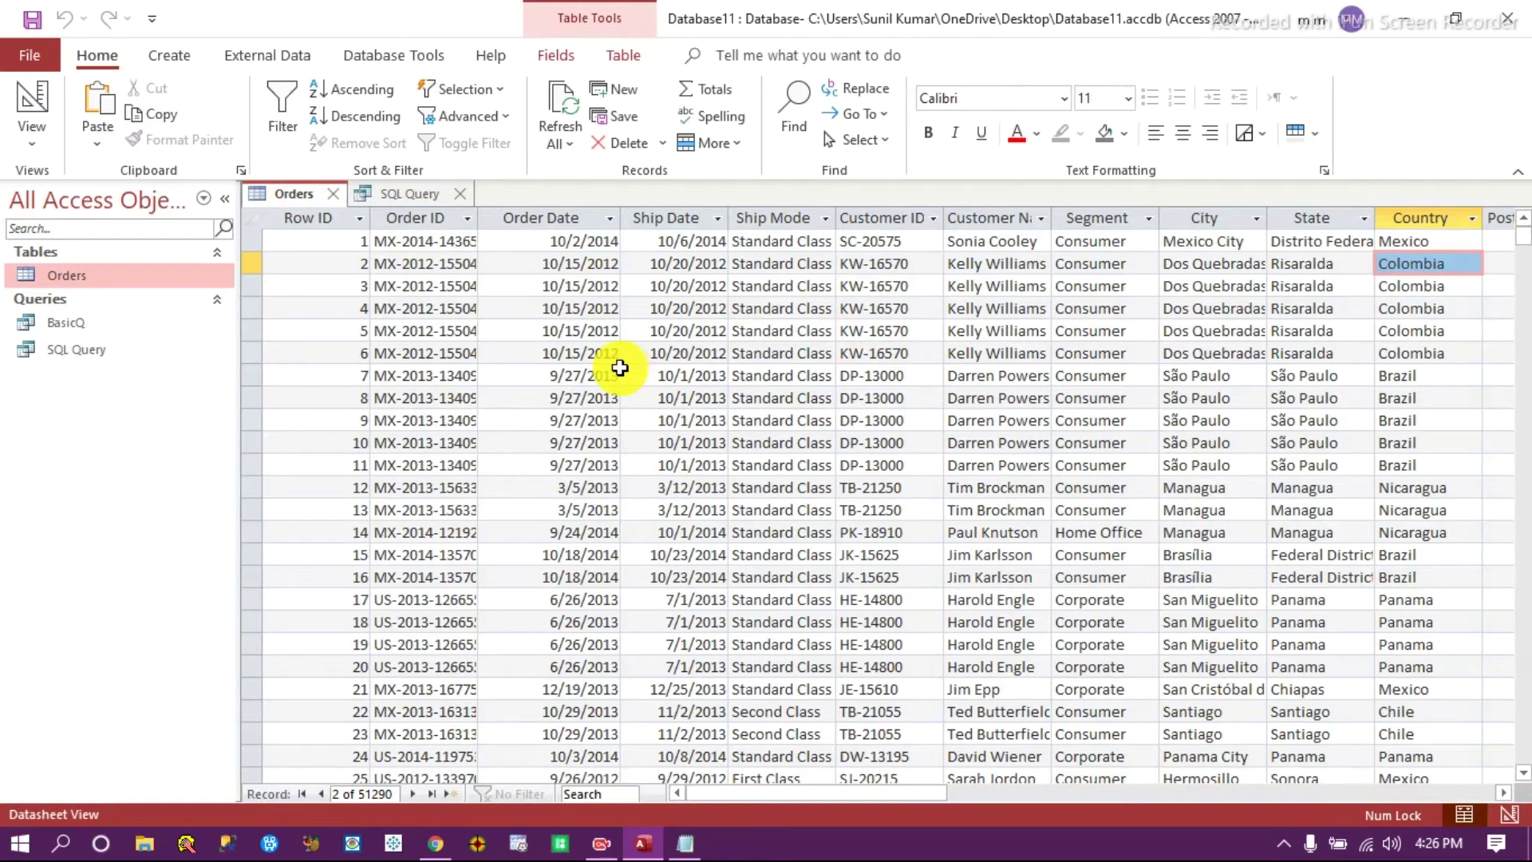
click(1214, 217)
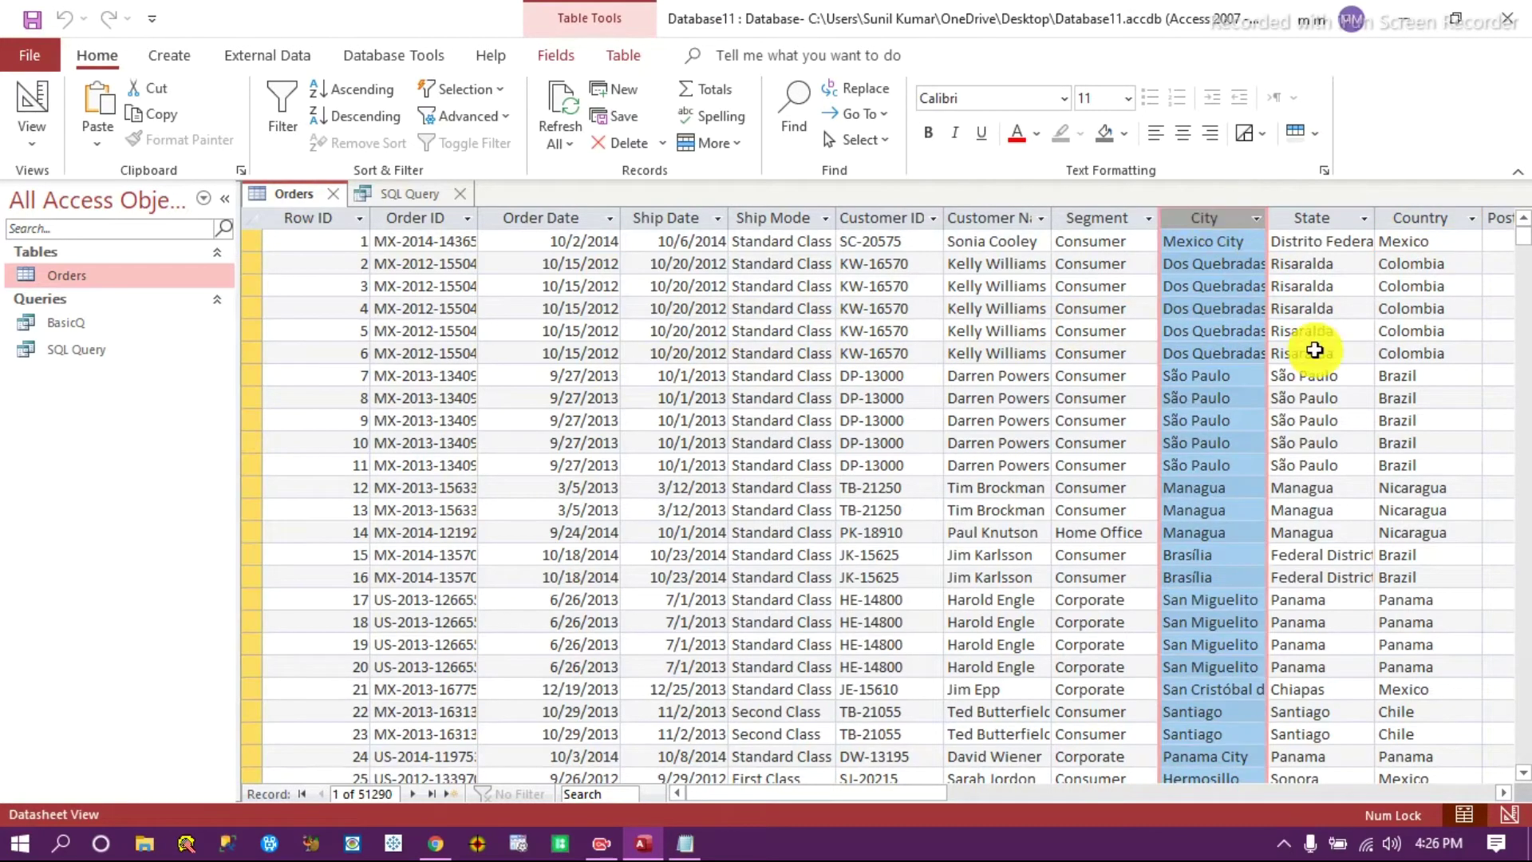
click(1423, 217)
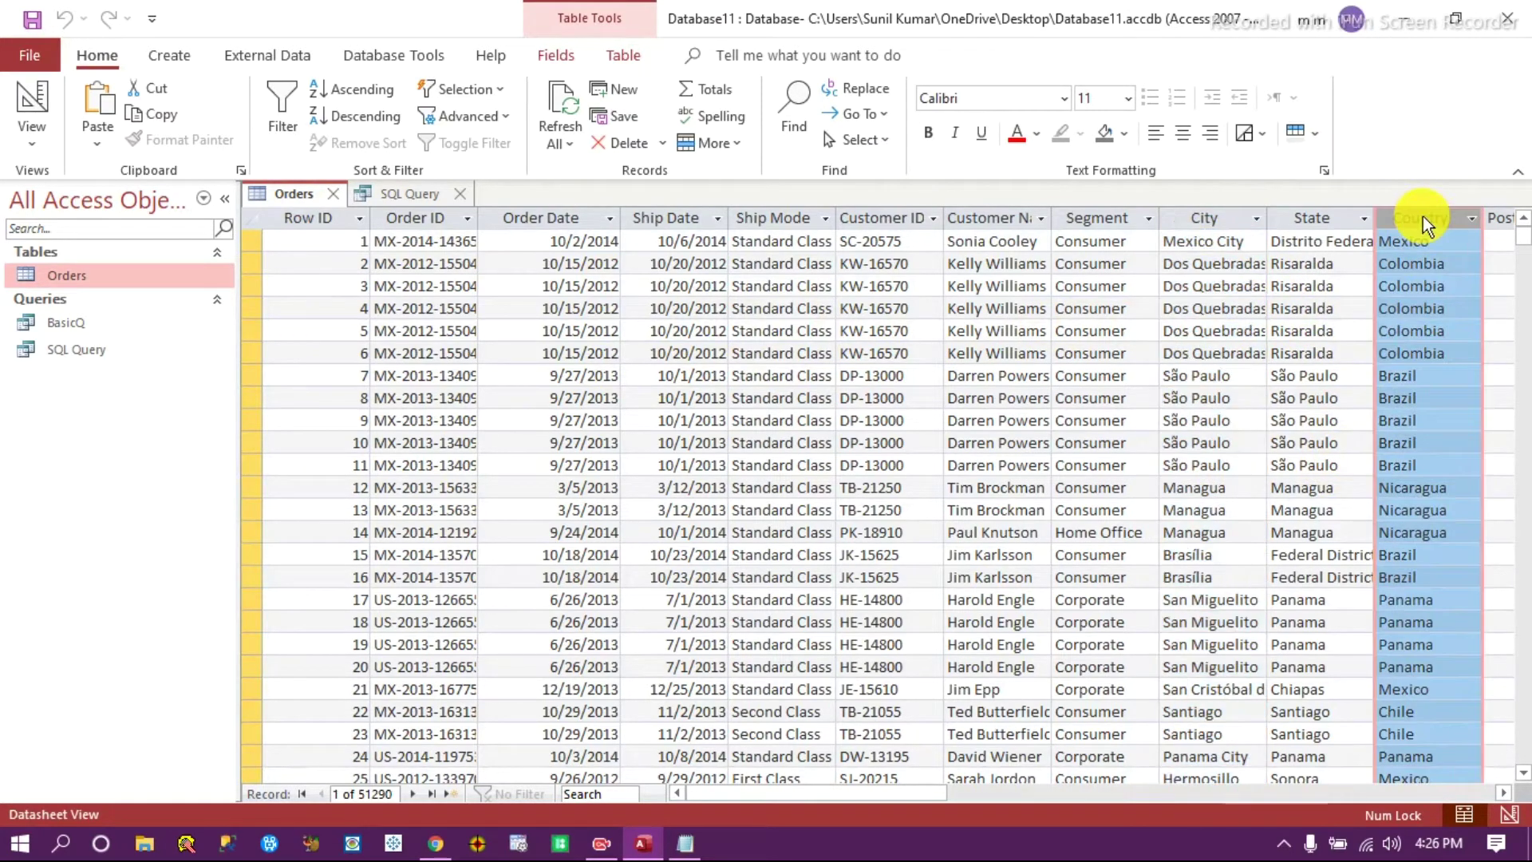
click(407, 197)
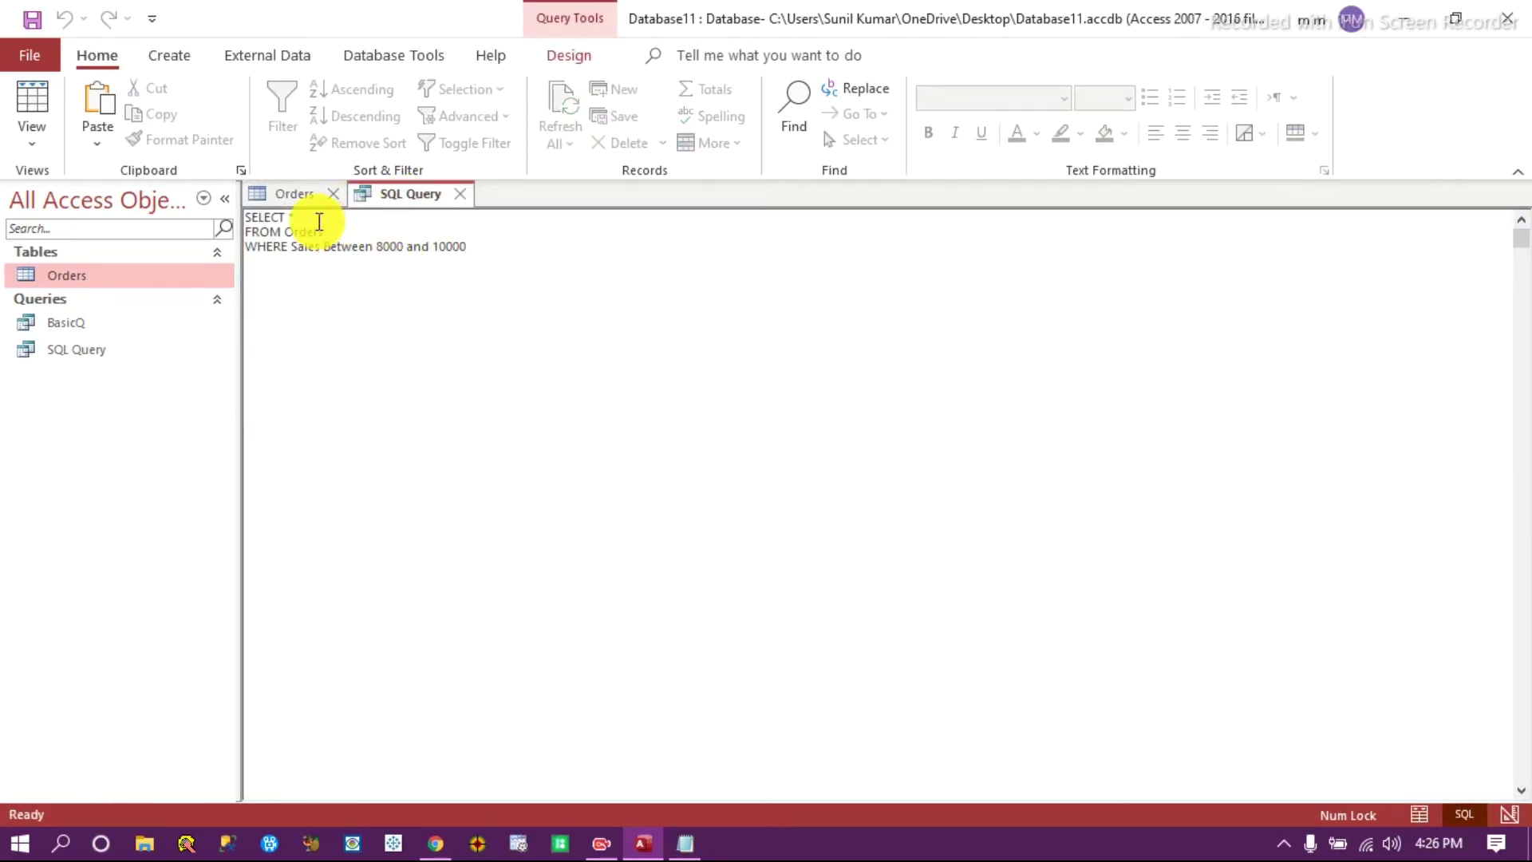
Replace the WHERE line of the statement with ORDER BY Country.
drag(489, 244, 240, 250)
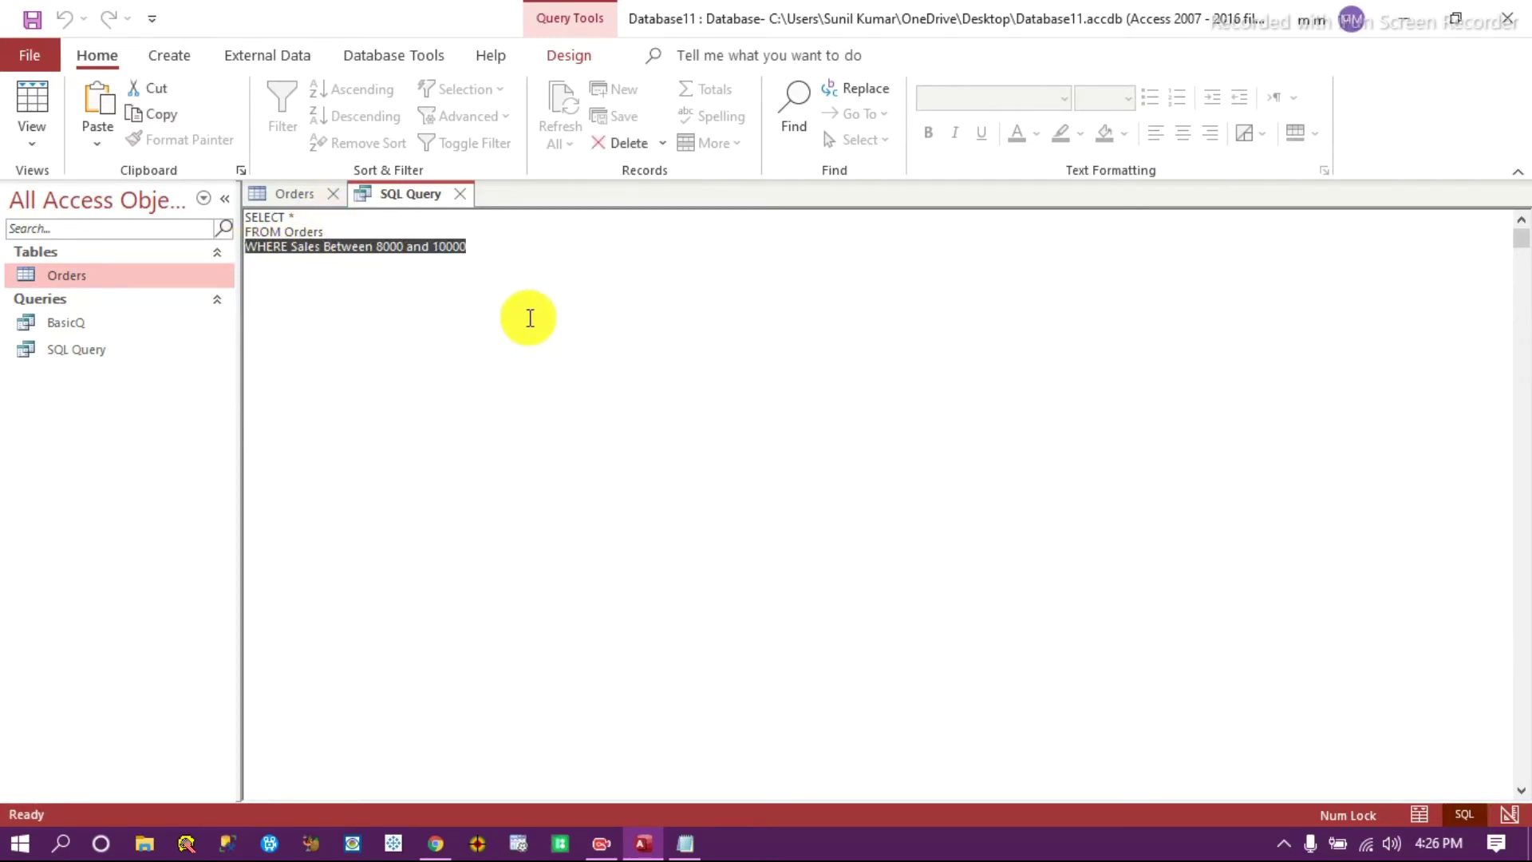
text(ORDER BY)
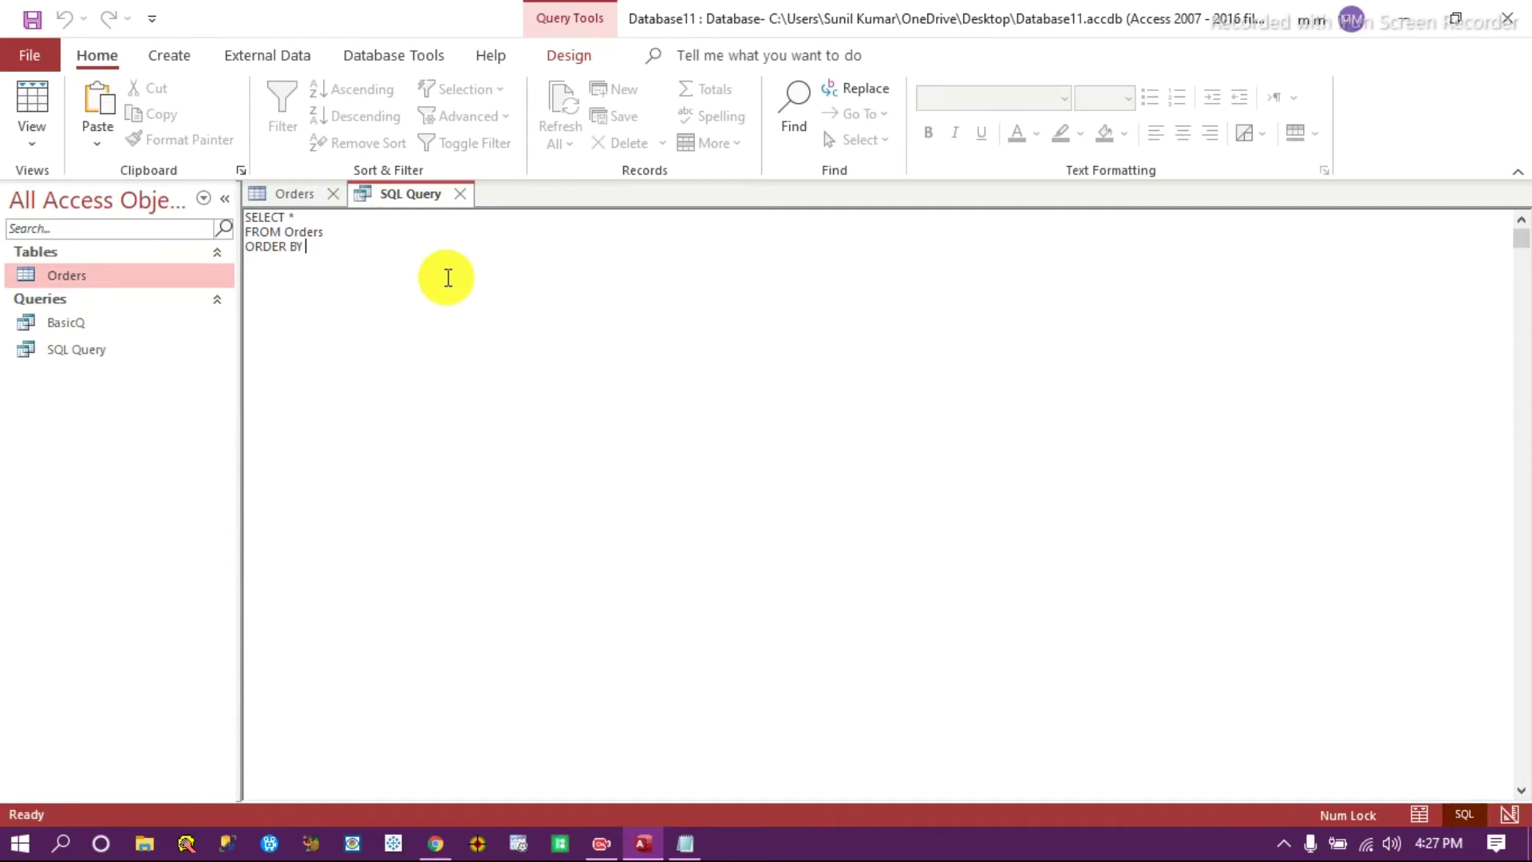
text(Country)
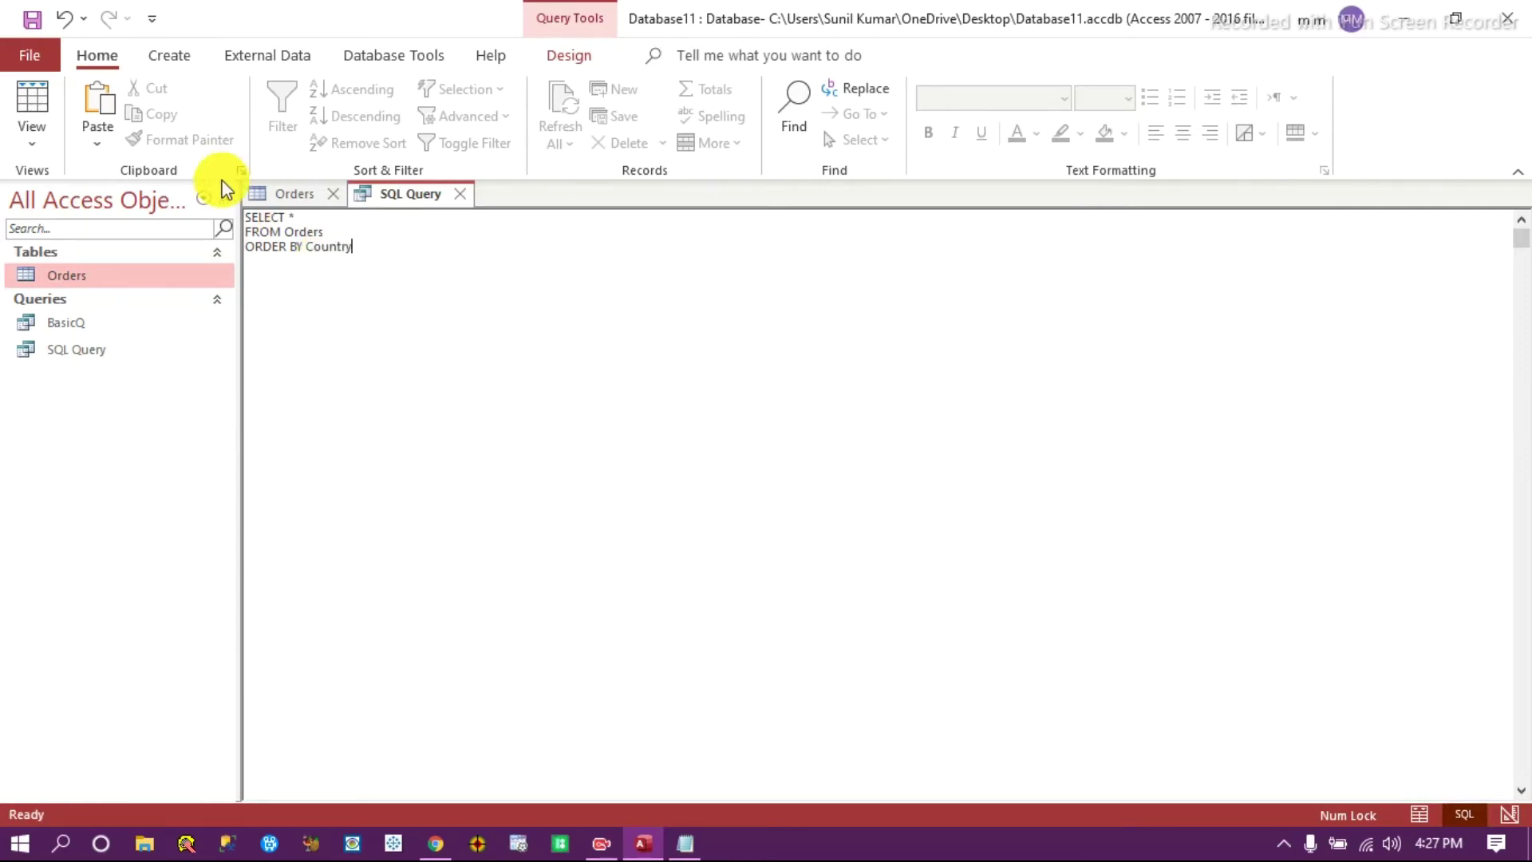
click(569, 55)
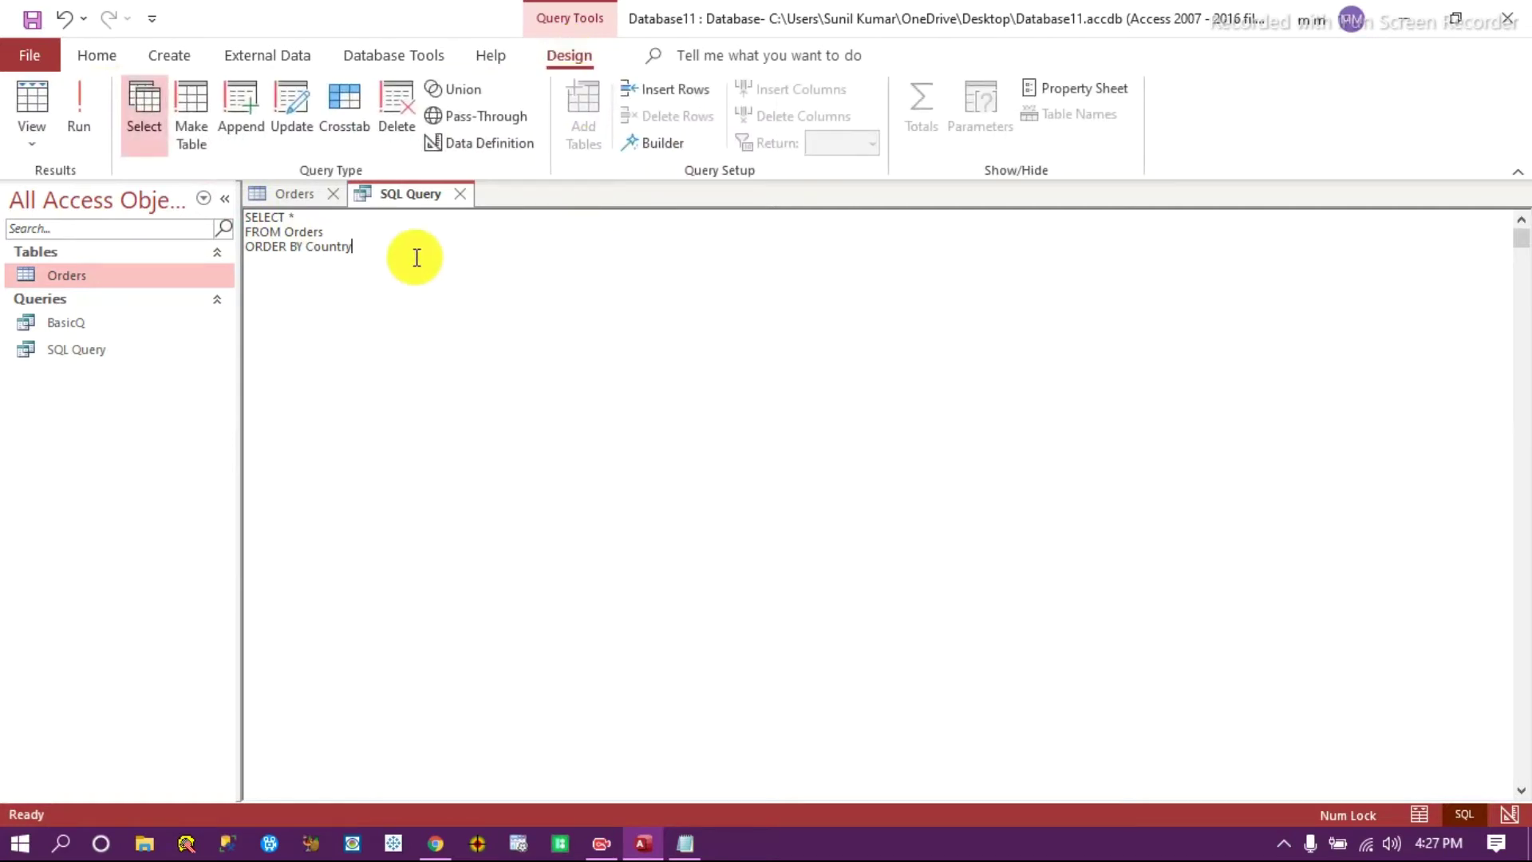
text(ASC)
key(BackSpace)
key(BackSpace)
key(BackSpace)
key(BackSpace)
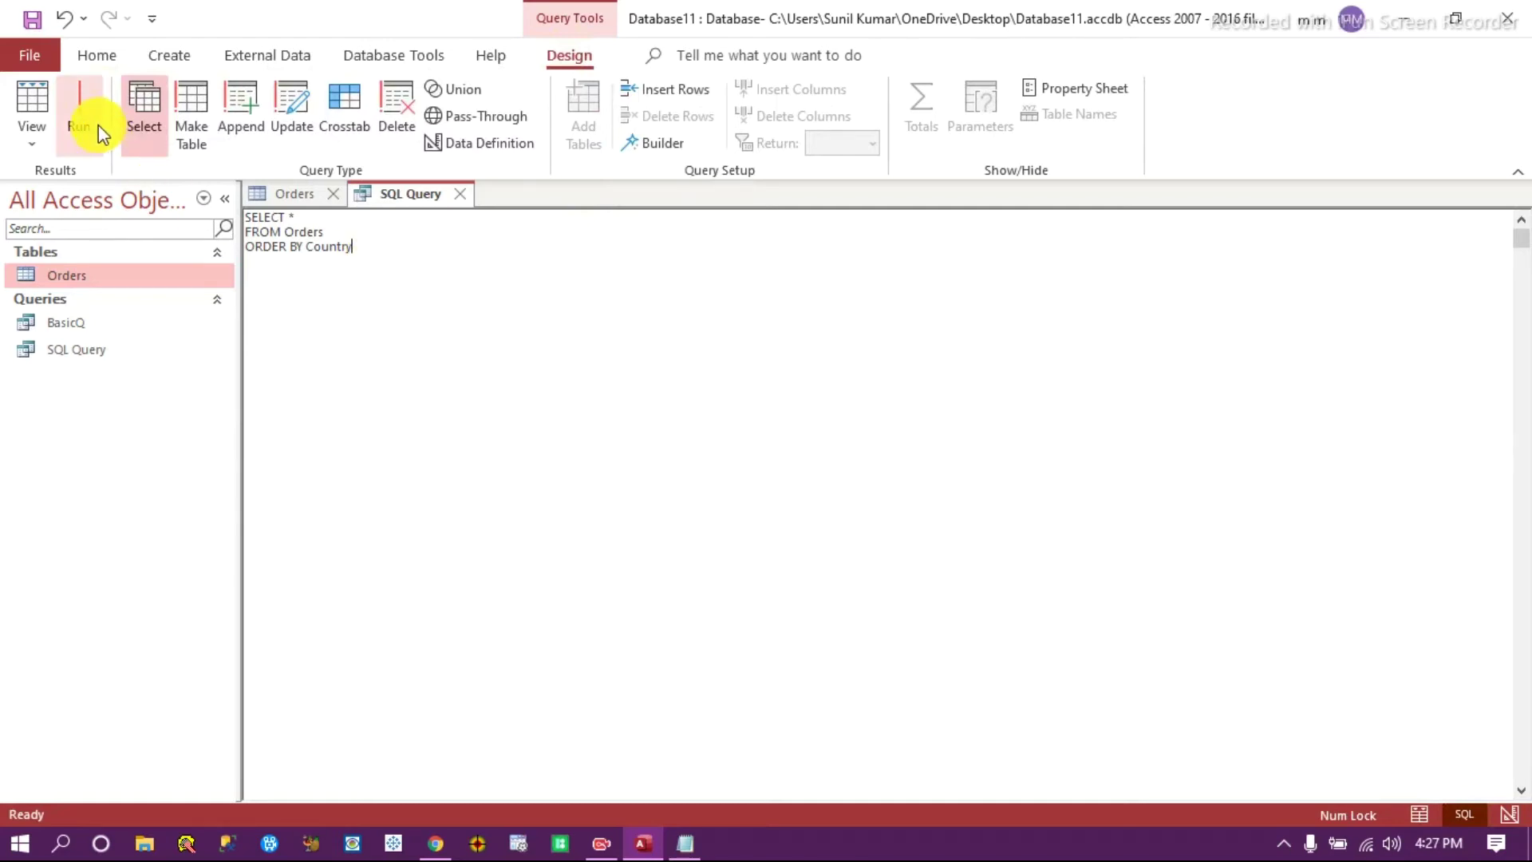
Run the ORDER BY Country query, examine the sort order of the Country column, and return to SQL View.
click(93, 117)
drag(788, 790, 964, 785)
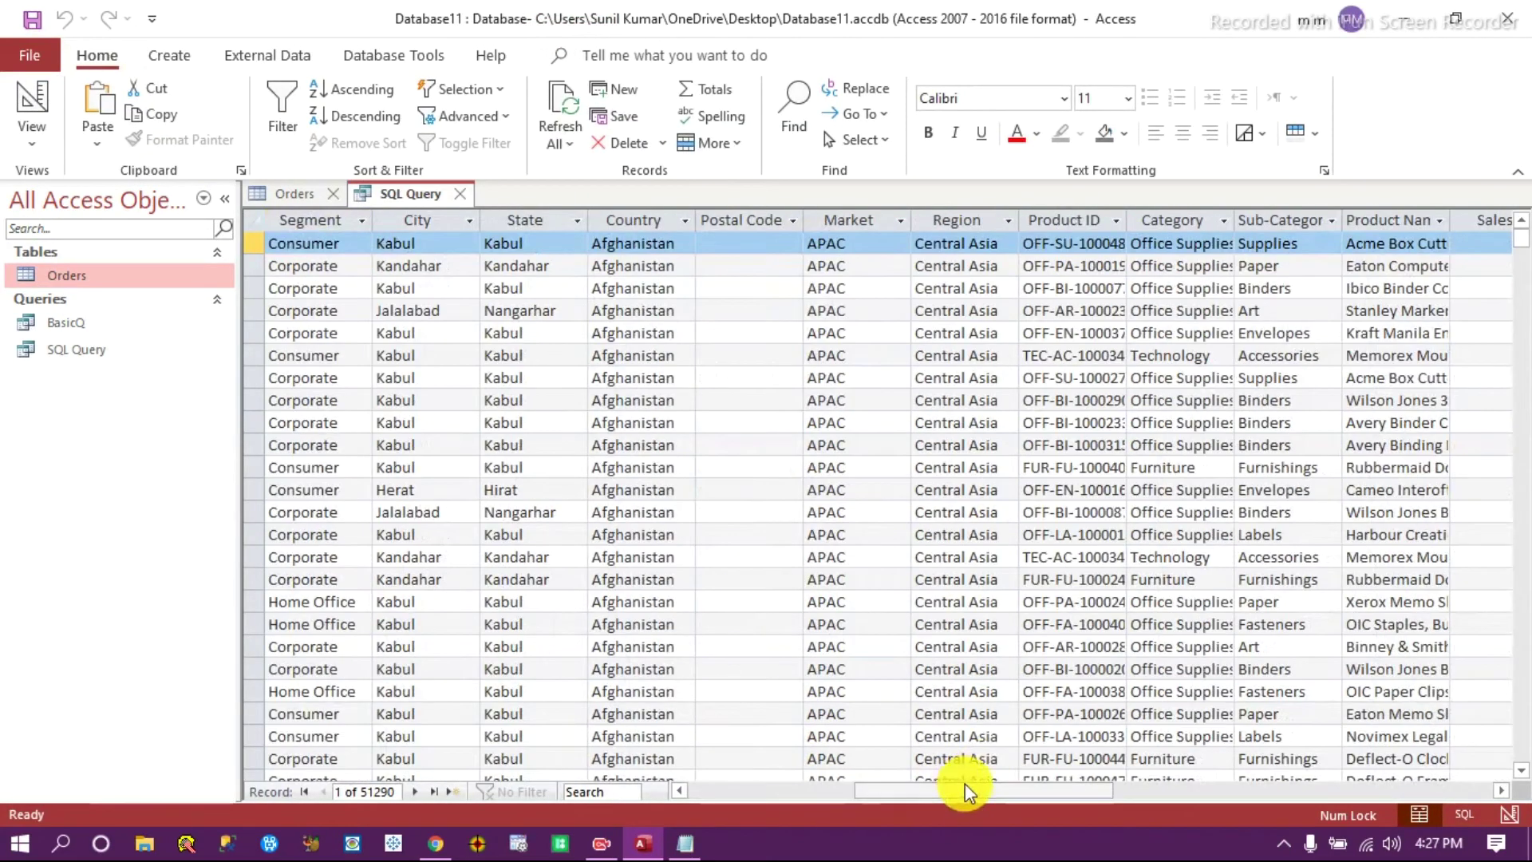
click(627, 221)
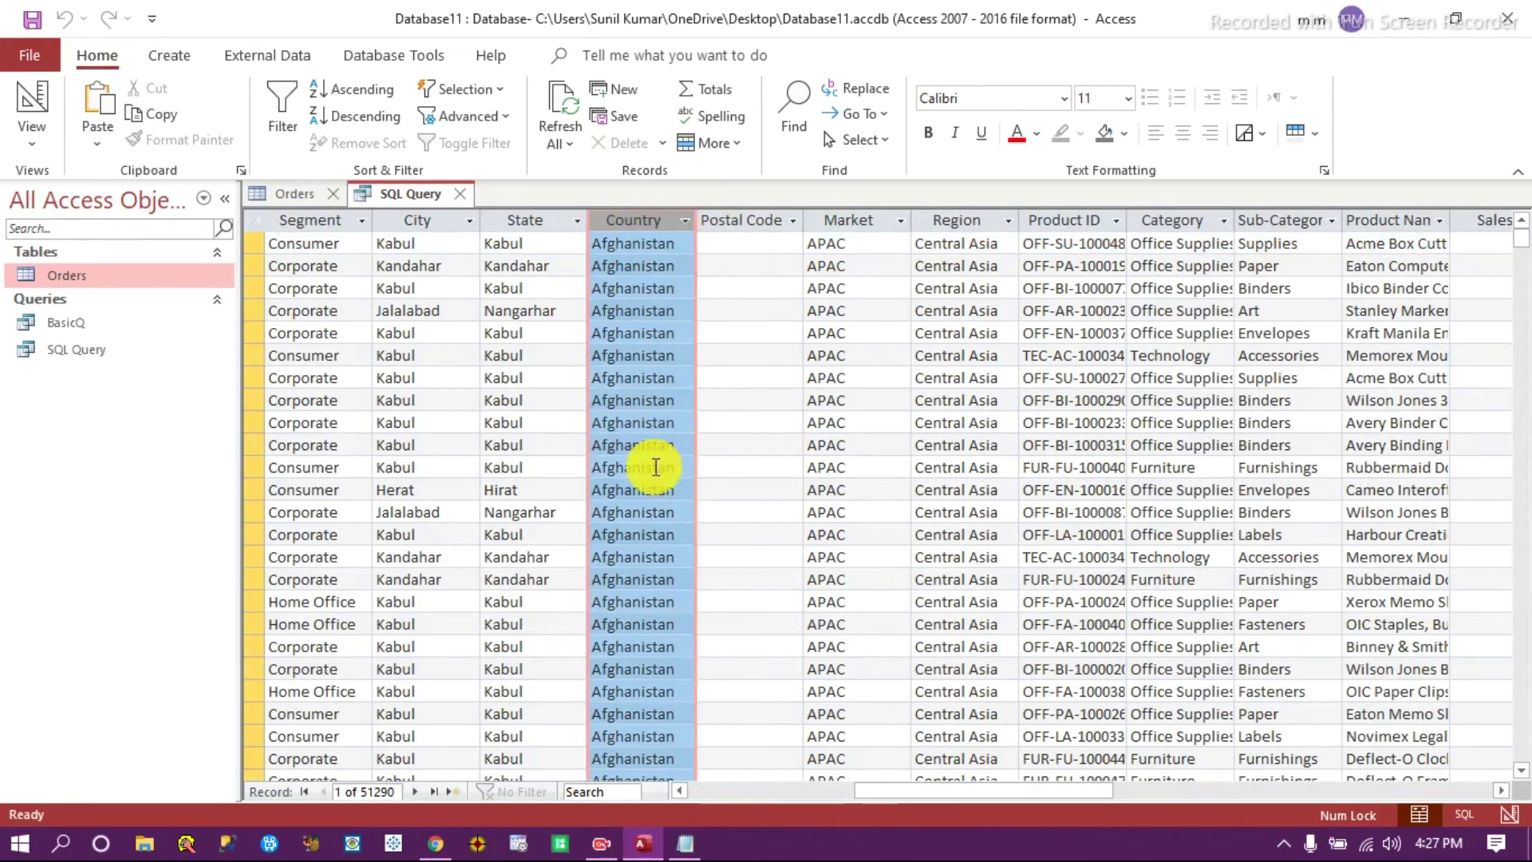
scroll(656, 478, down, 5)
scroll(660, 504, up, 5)
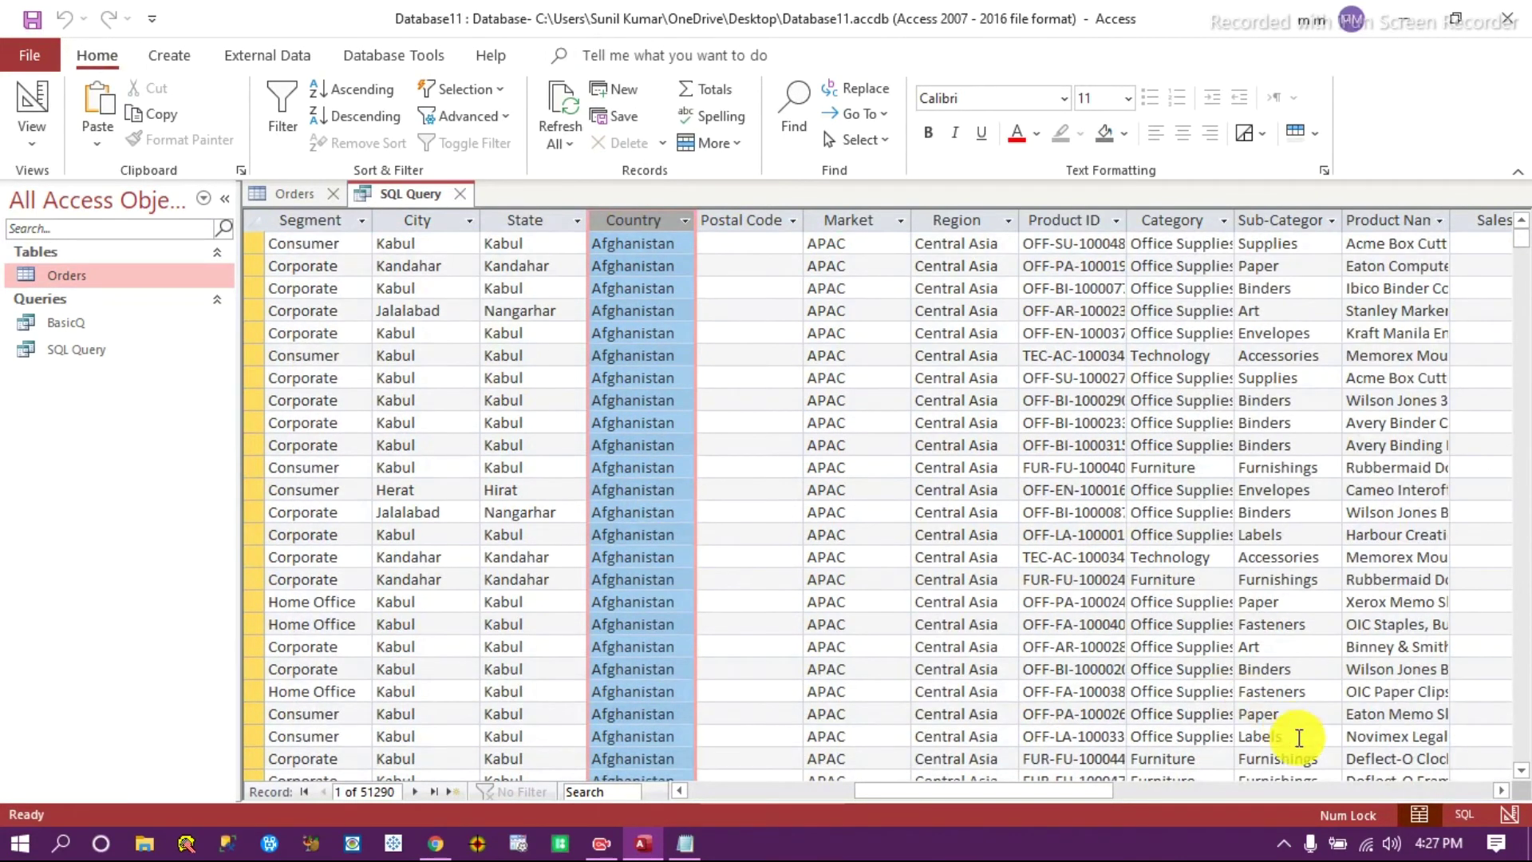
click(1464, 814)
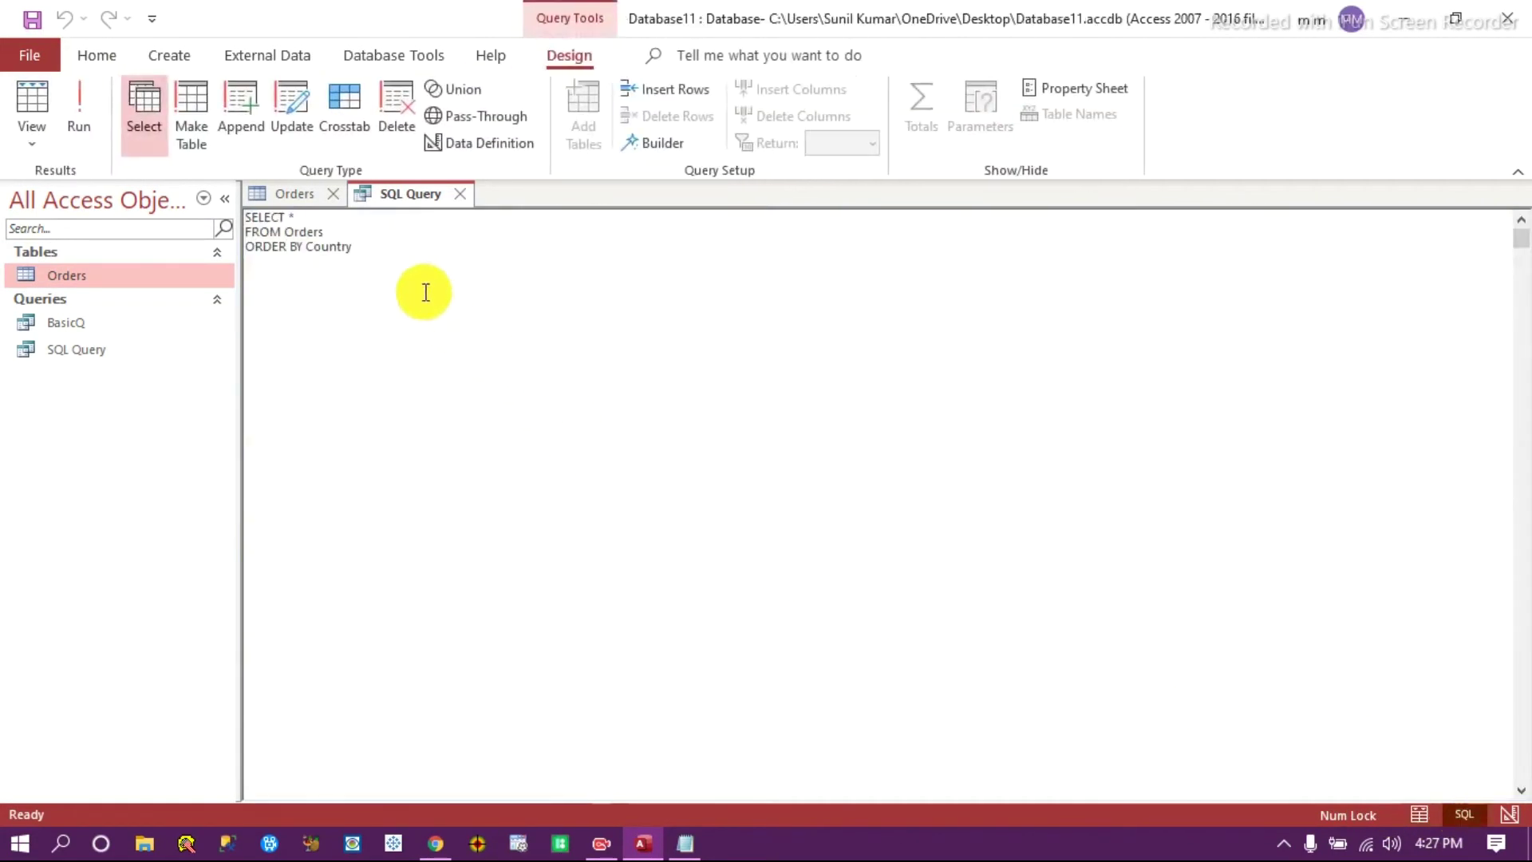
Add DESC after Country in the ORDER BY clause and run the query to check the Country column's order.
text(DESC)
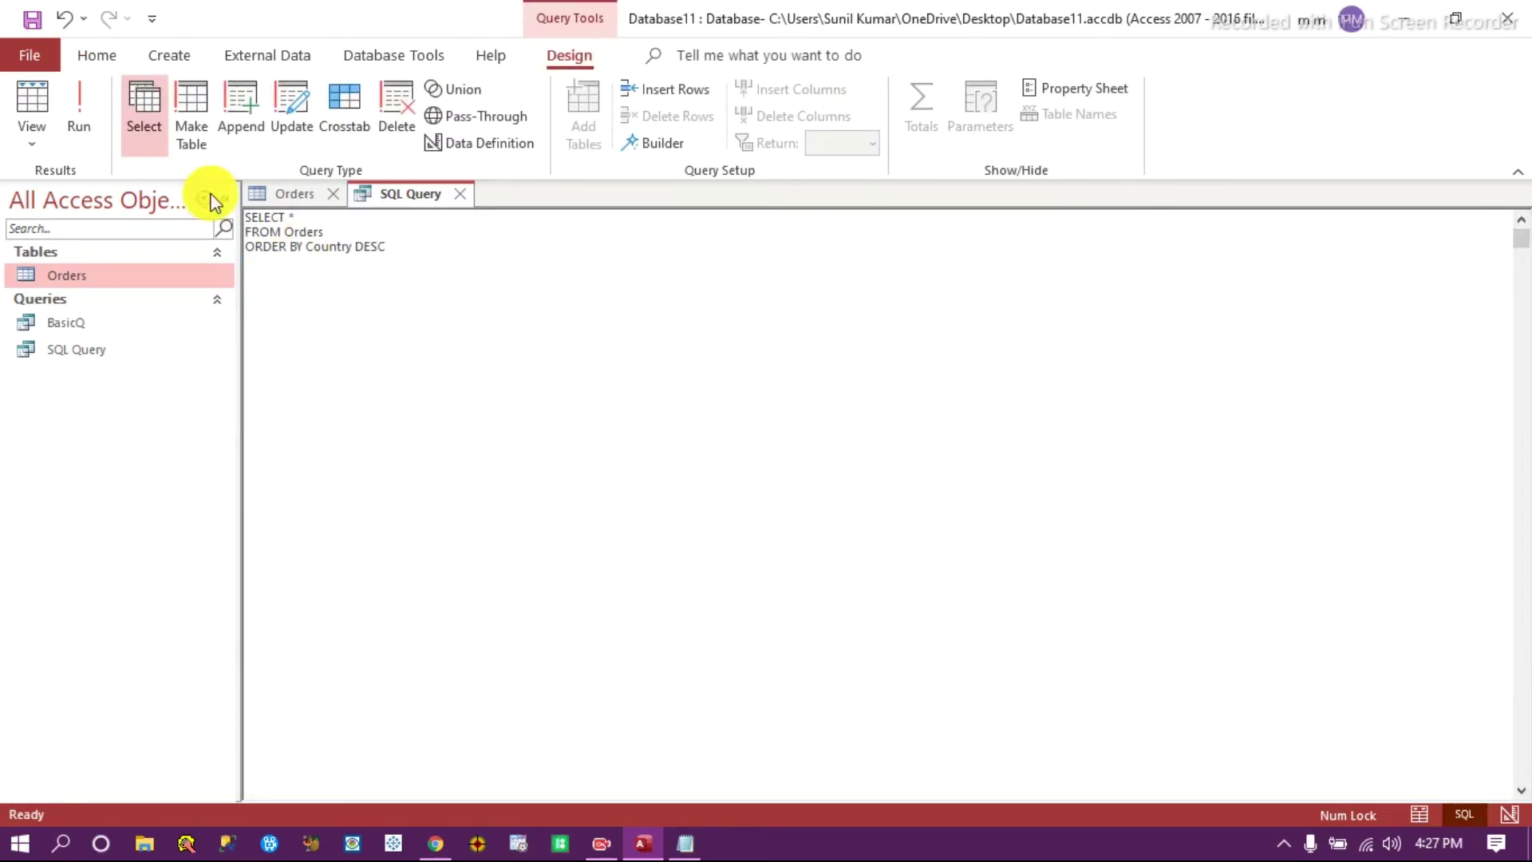
click(83, 103)
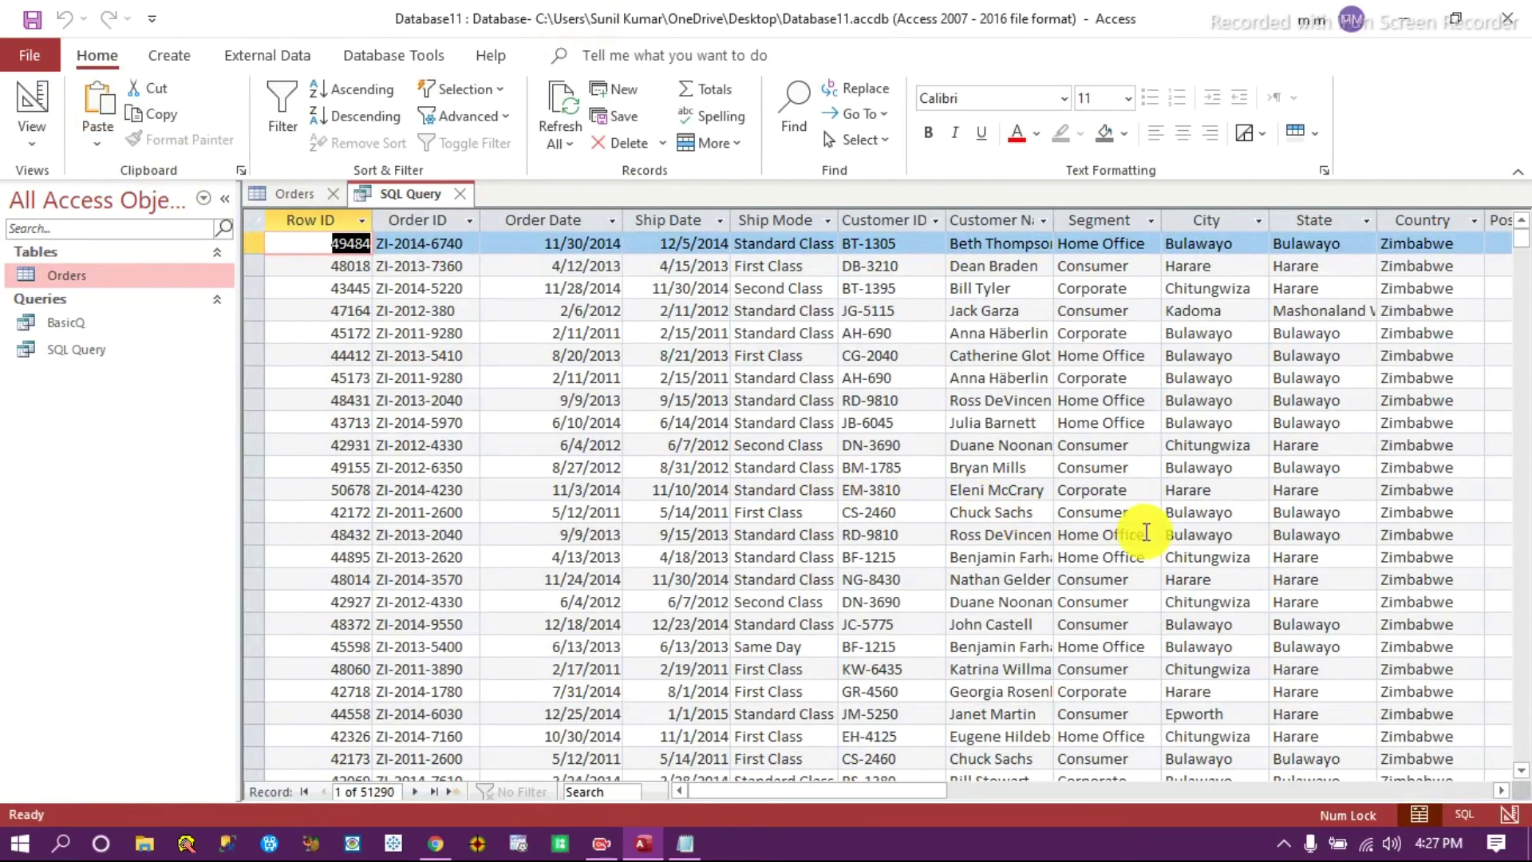
click(1416, 220)
scroll(1440, 447, down, 15)
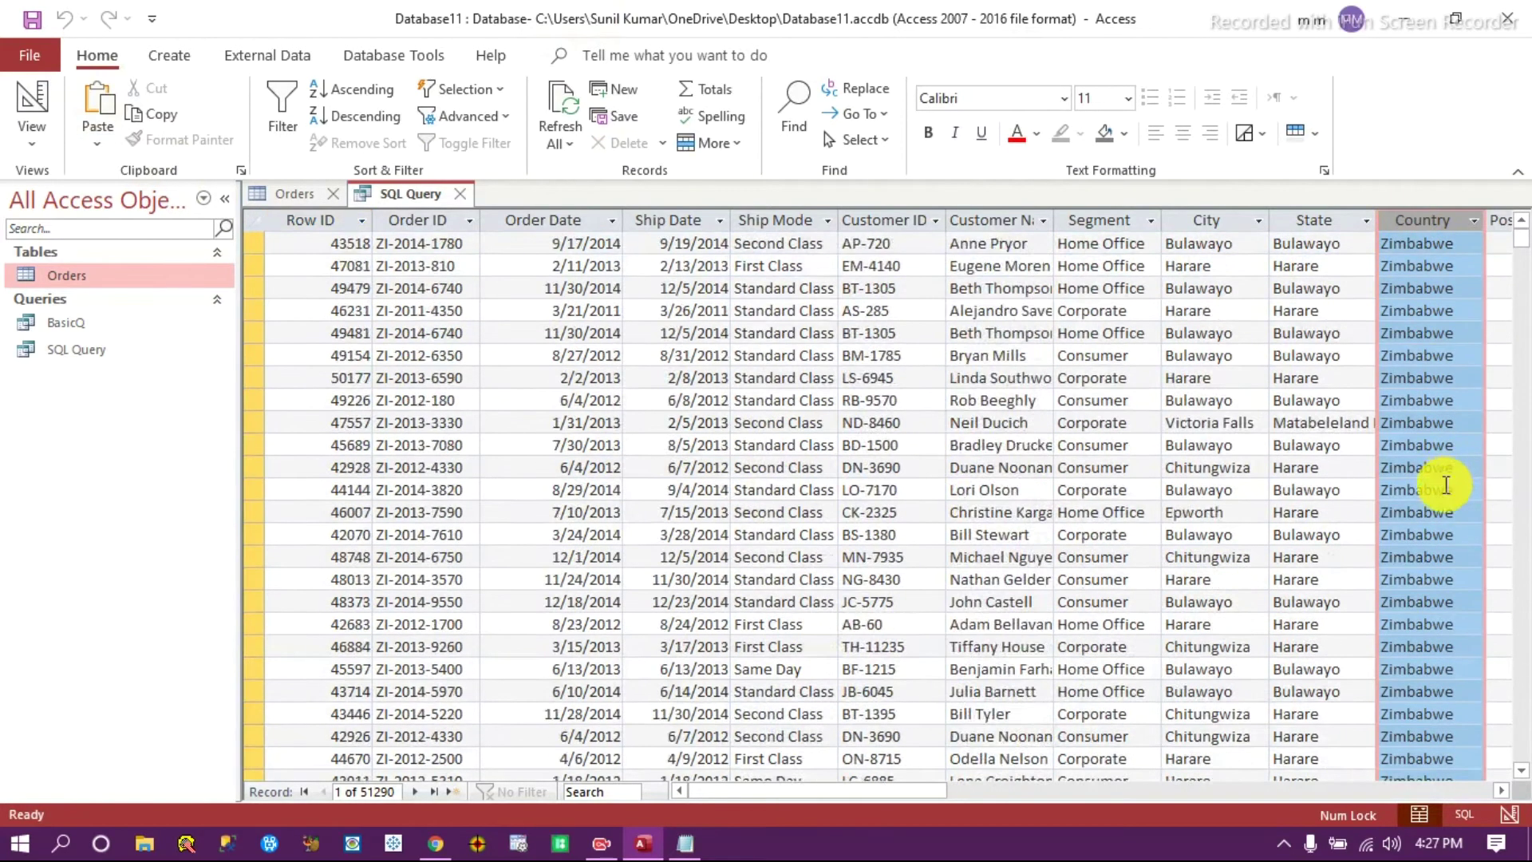
scroll(1428, 566, up, 10)
scroll(1420, 568, up, 4)
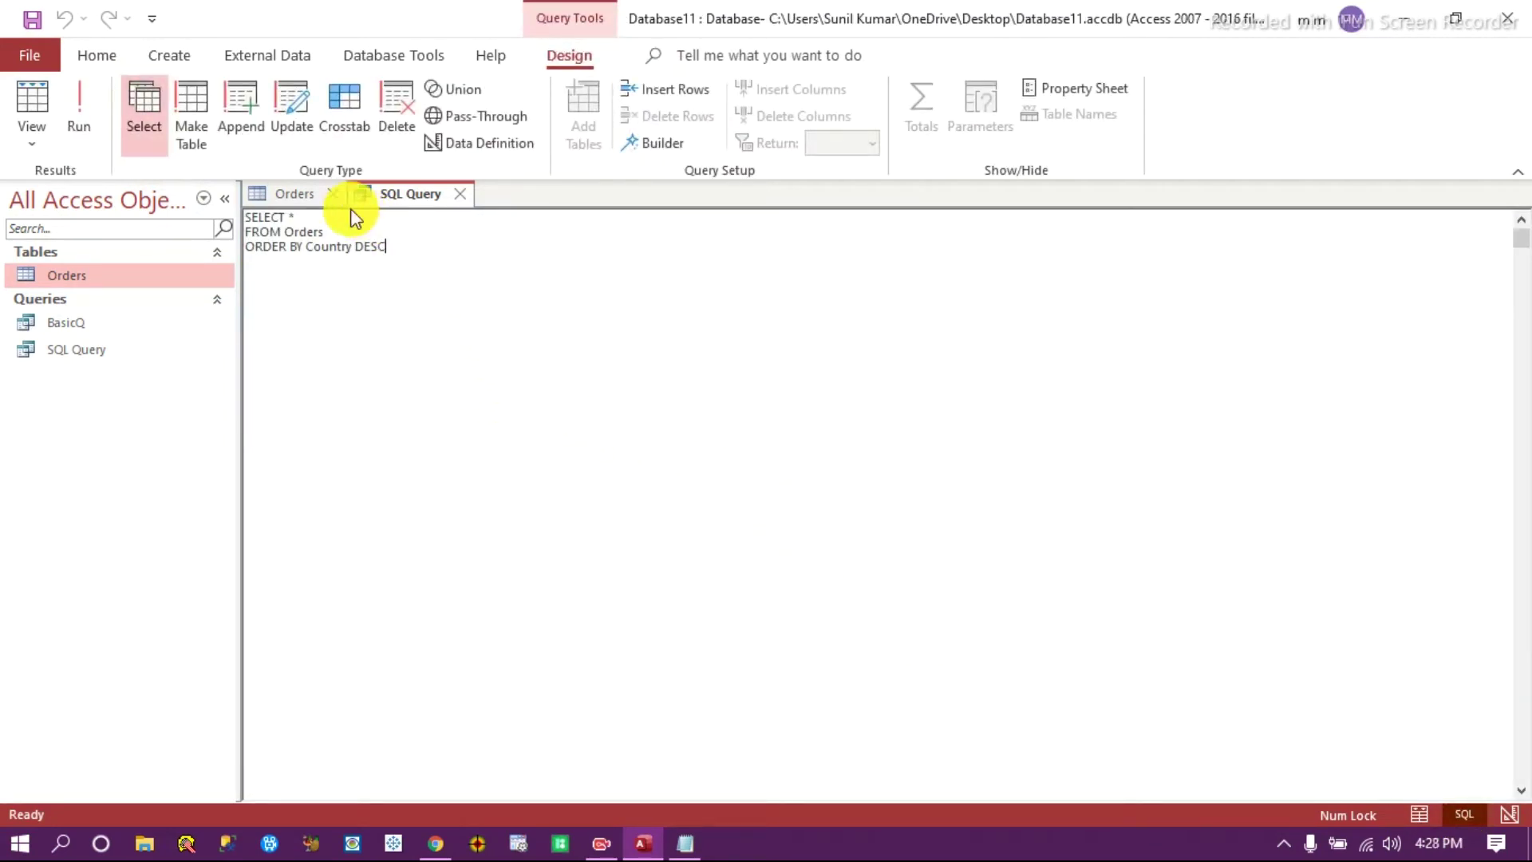
Examine the Segment column in the Orders table, and return to the SQL Query statement.
click(292, 197)
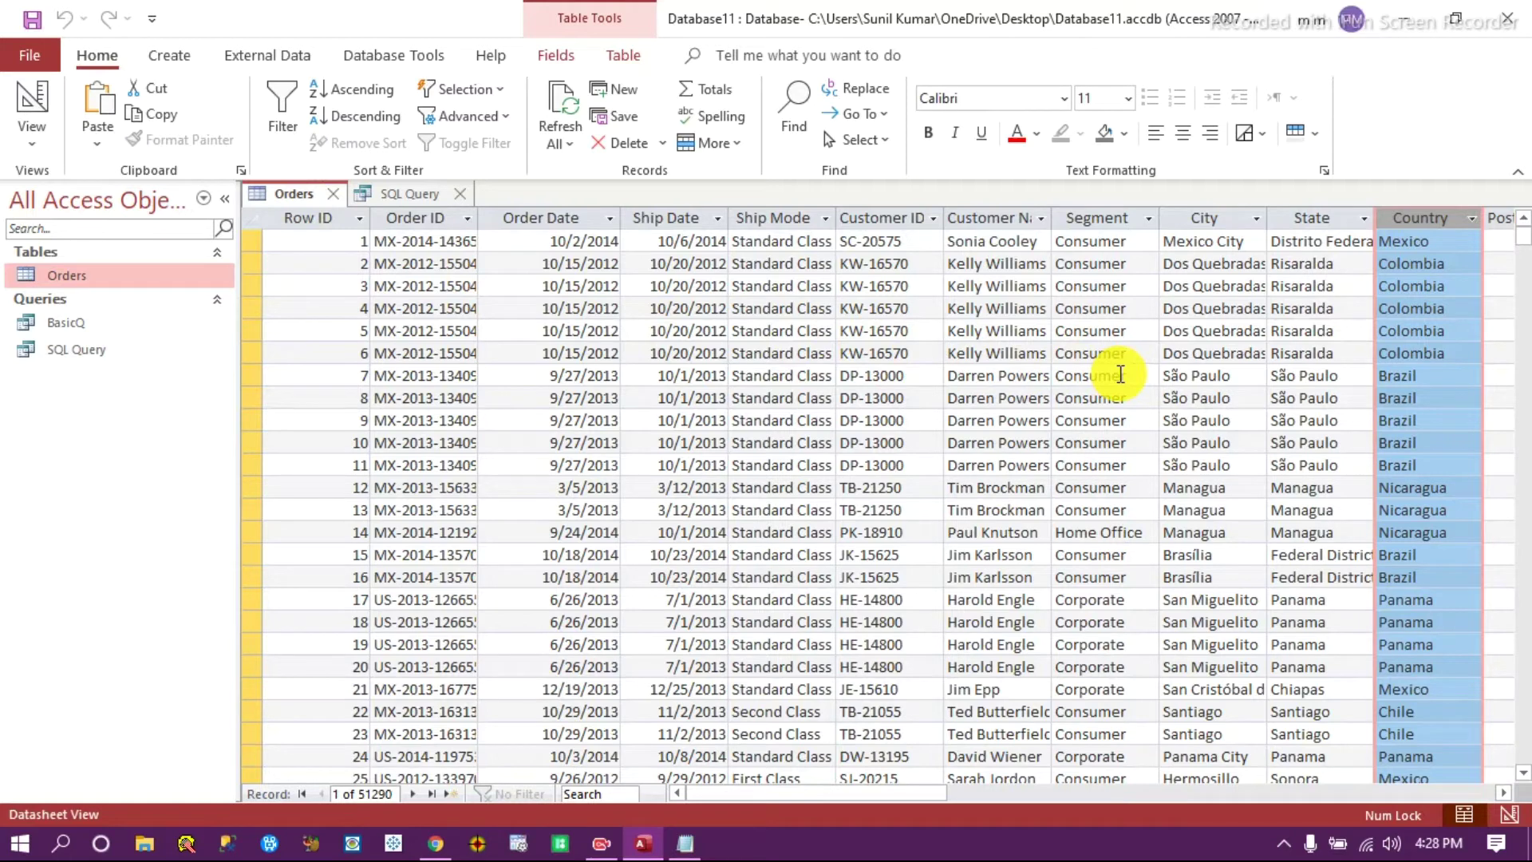
click(1097, 216)
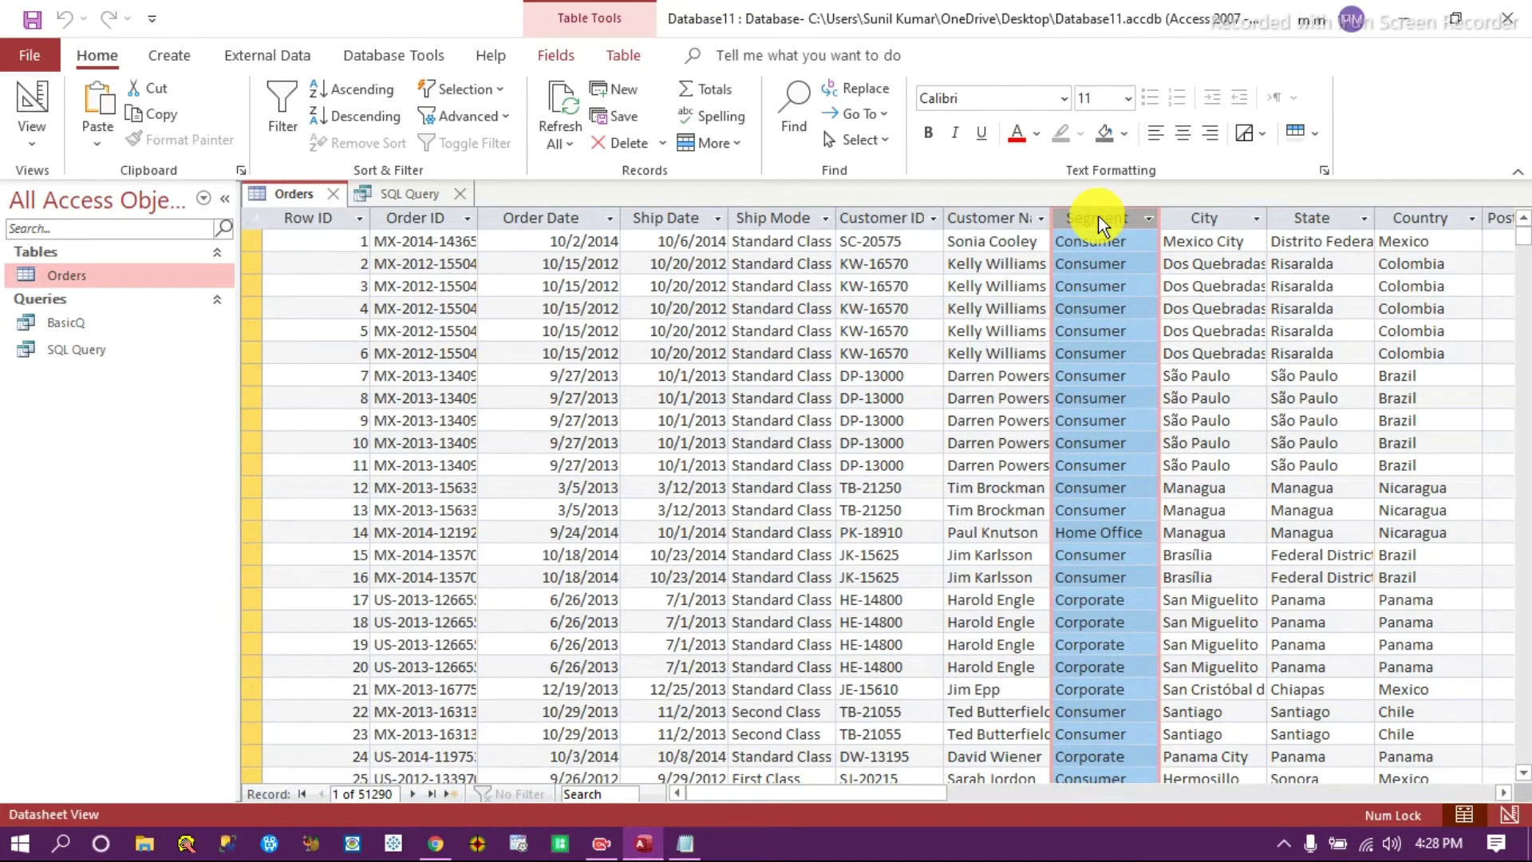
click(400, 198)
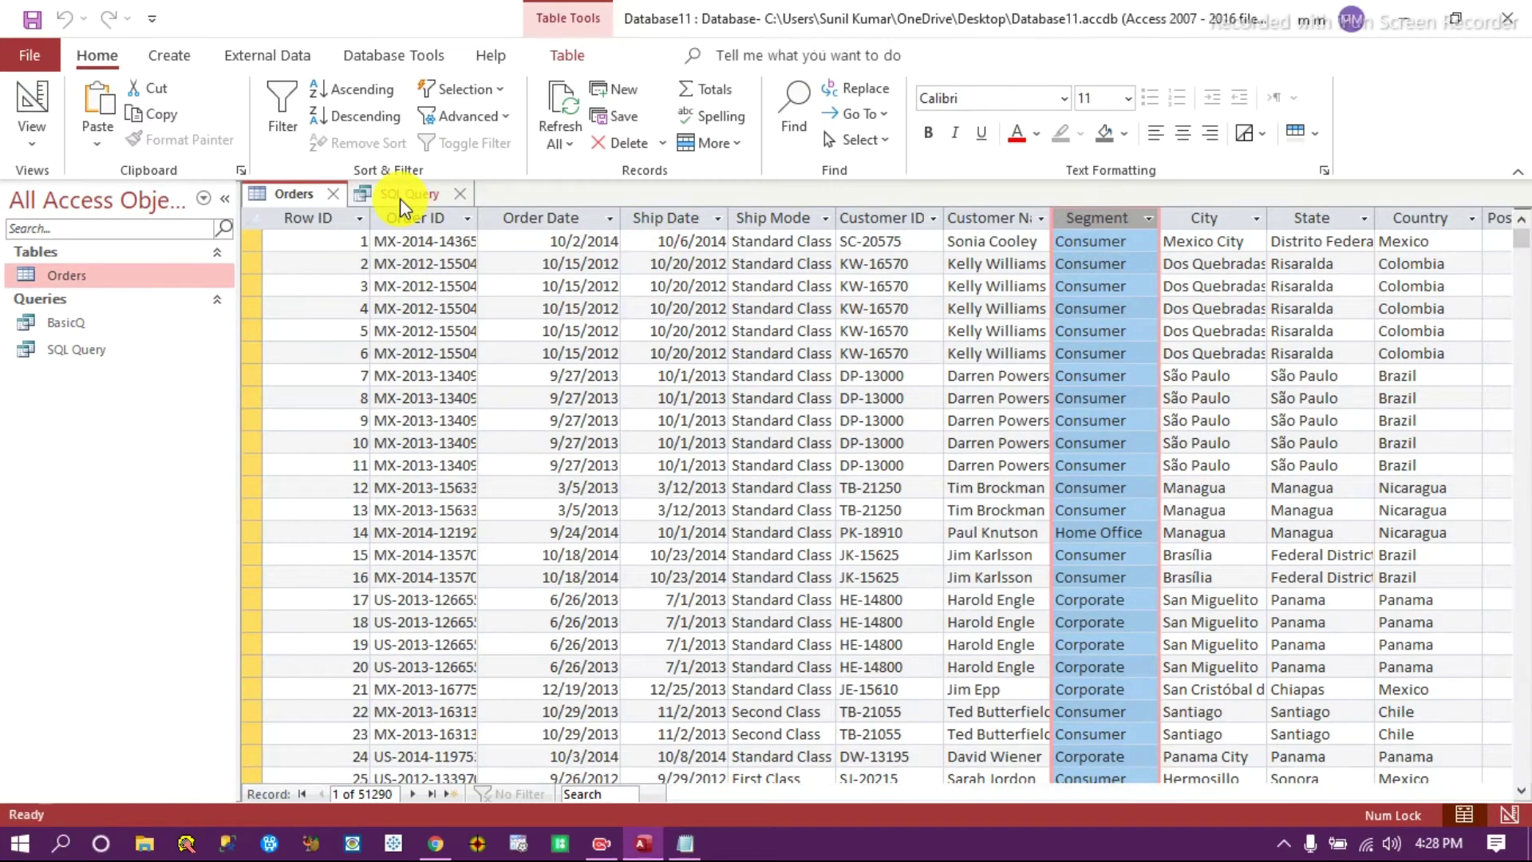
Replace the ORDER BY Country DESC line with the keyword WHERE.
drag(407, 246, 250, 245)
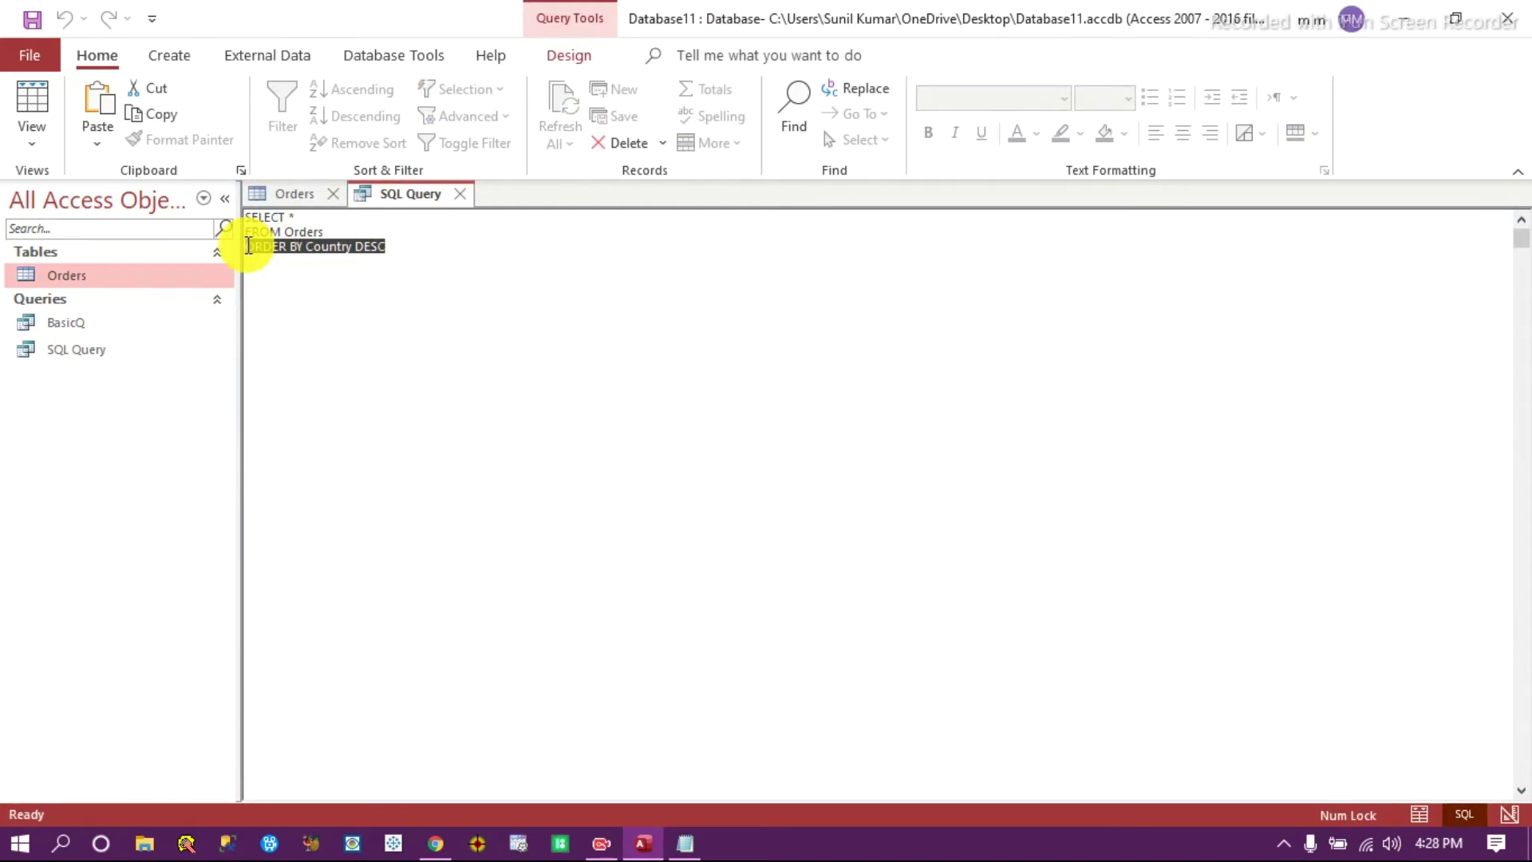
text(WHER)
key(BackSpace)
key(BackSpace)
text(ERE)
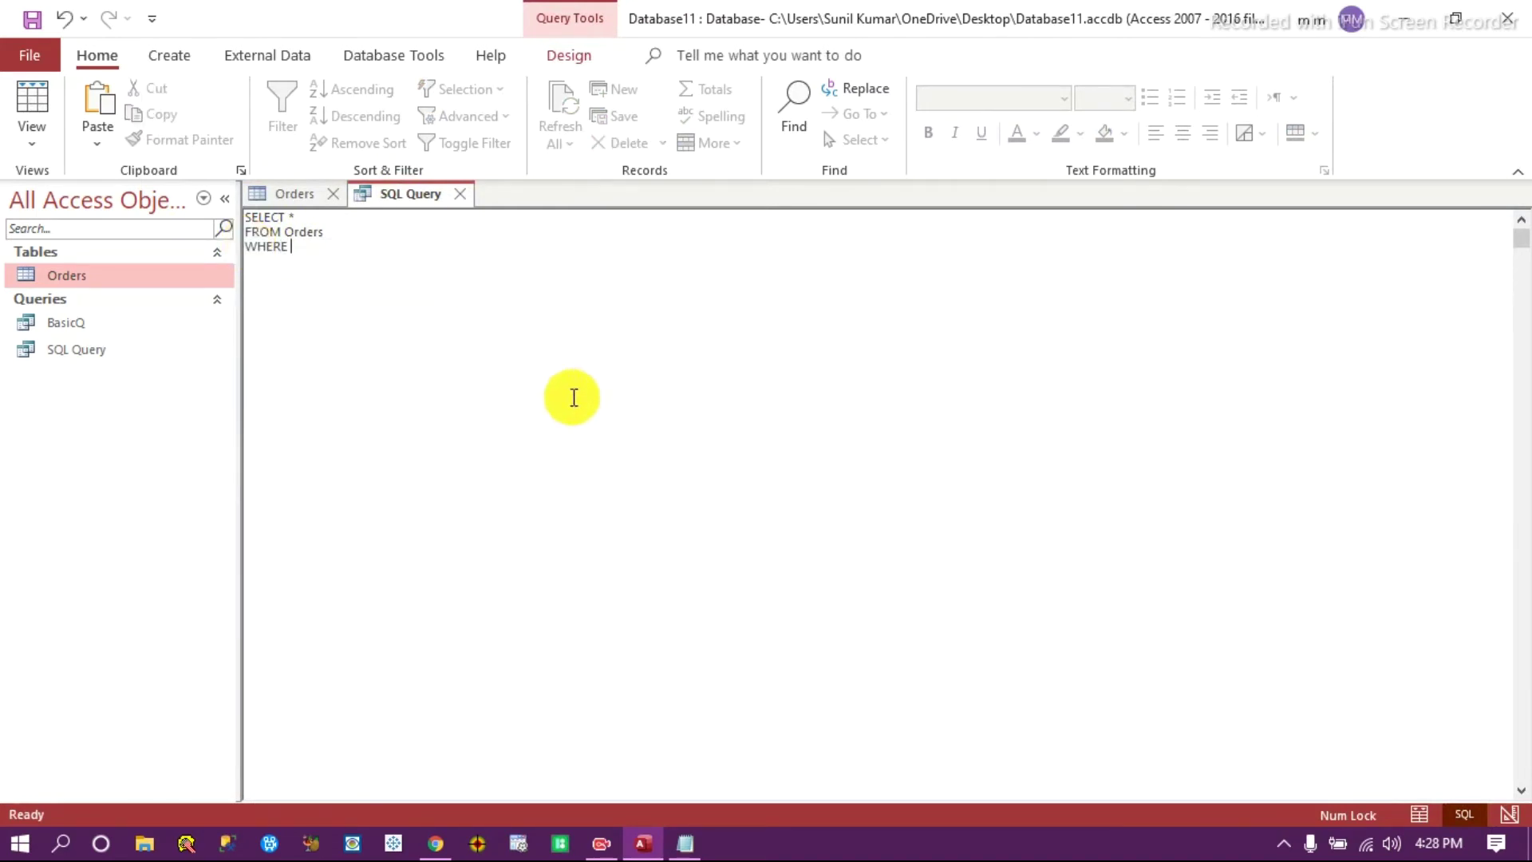
Check the Segment values in the Orders table and complete the WHERE clause with Segment = "Consumer" or Segment = "Corporate".
click(295, 196)
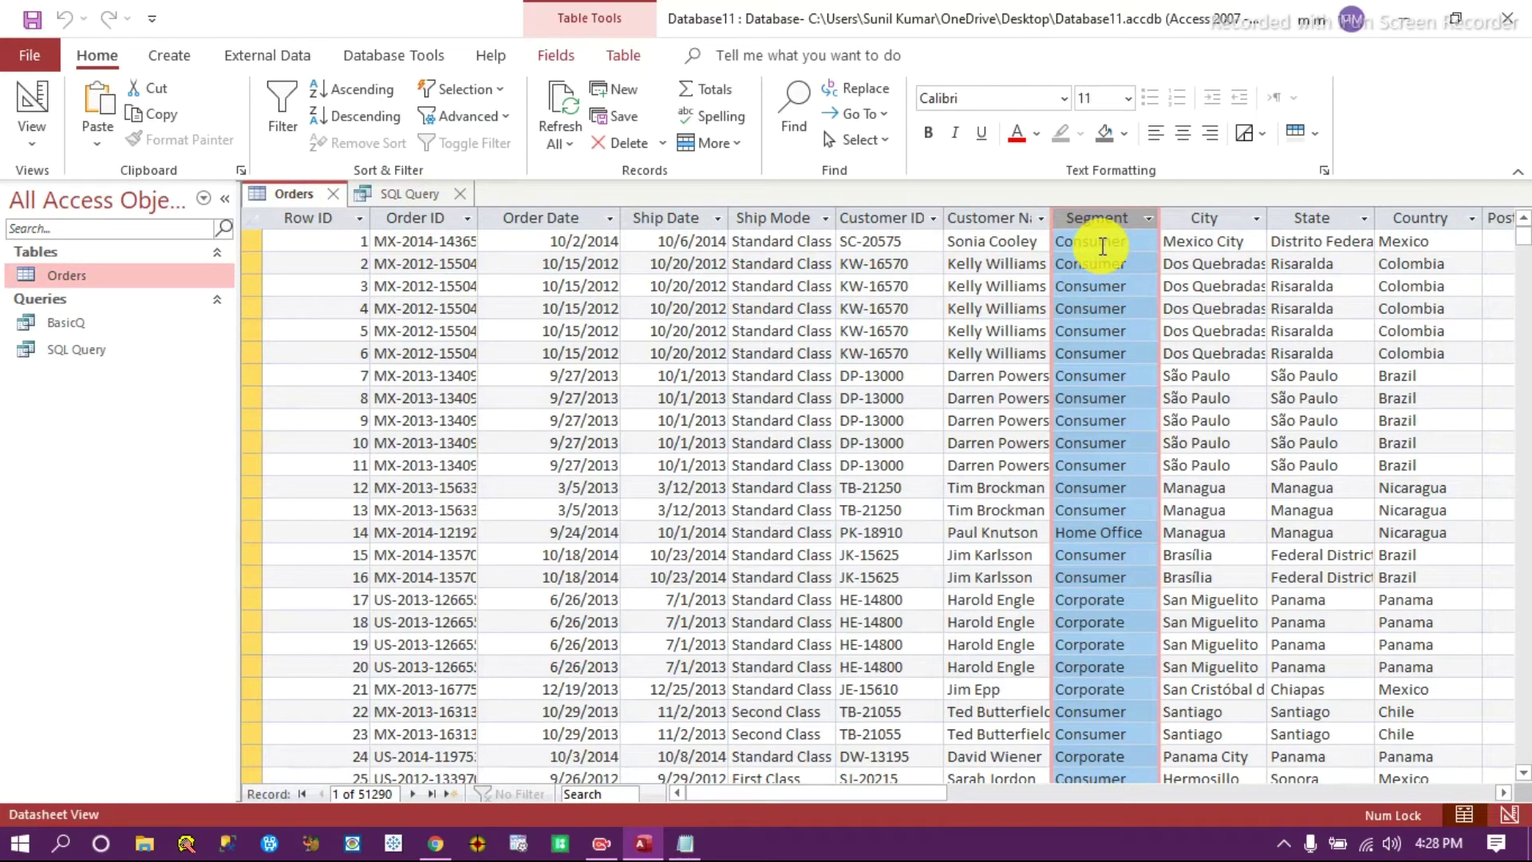
click(411, 193)
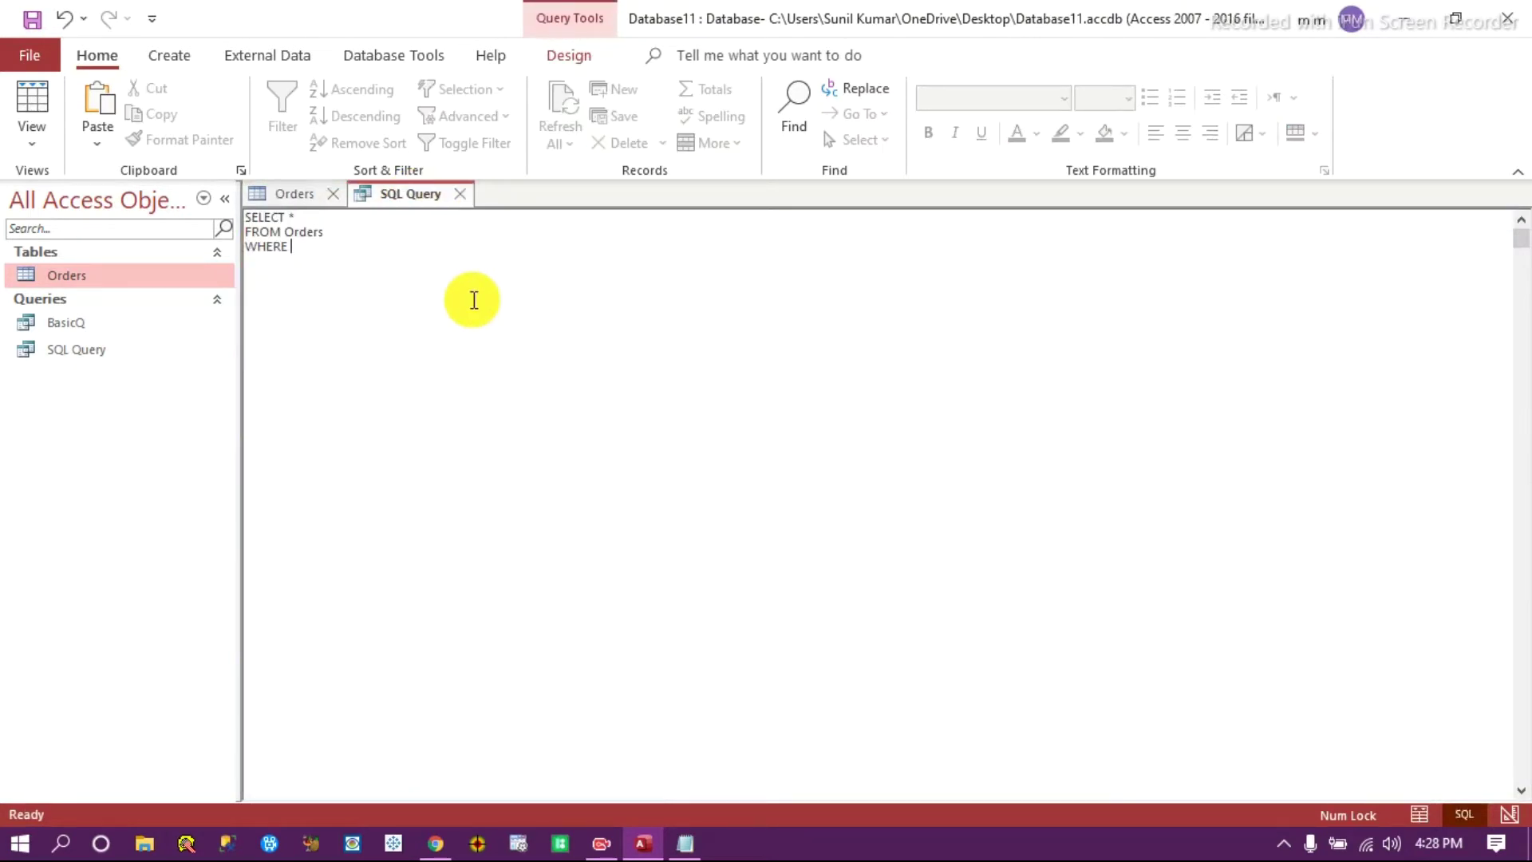
text(Segm)
text(ent)
text( = ')
text(Consume)
text(r)
text(' or)
text(Segment)
text( = ")
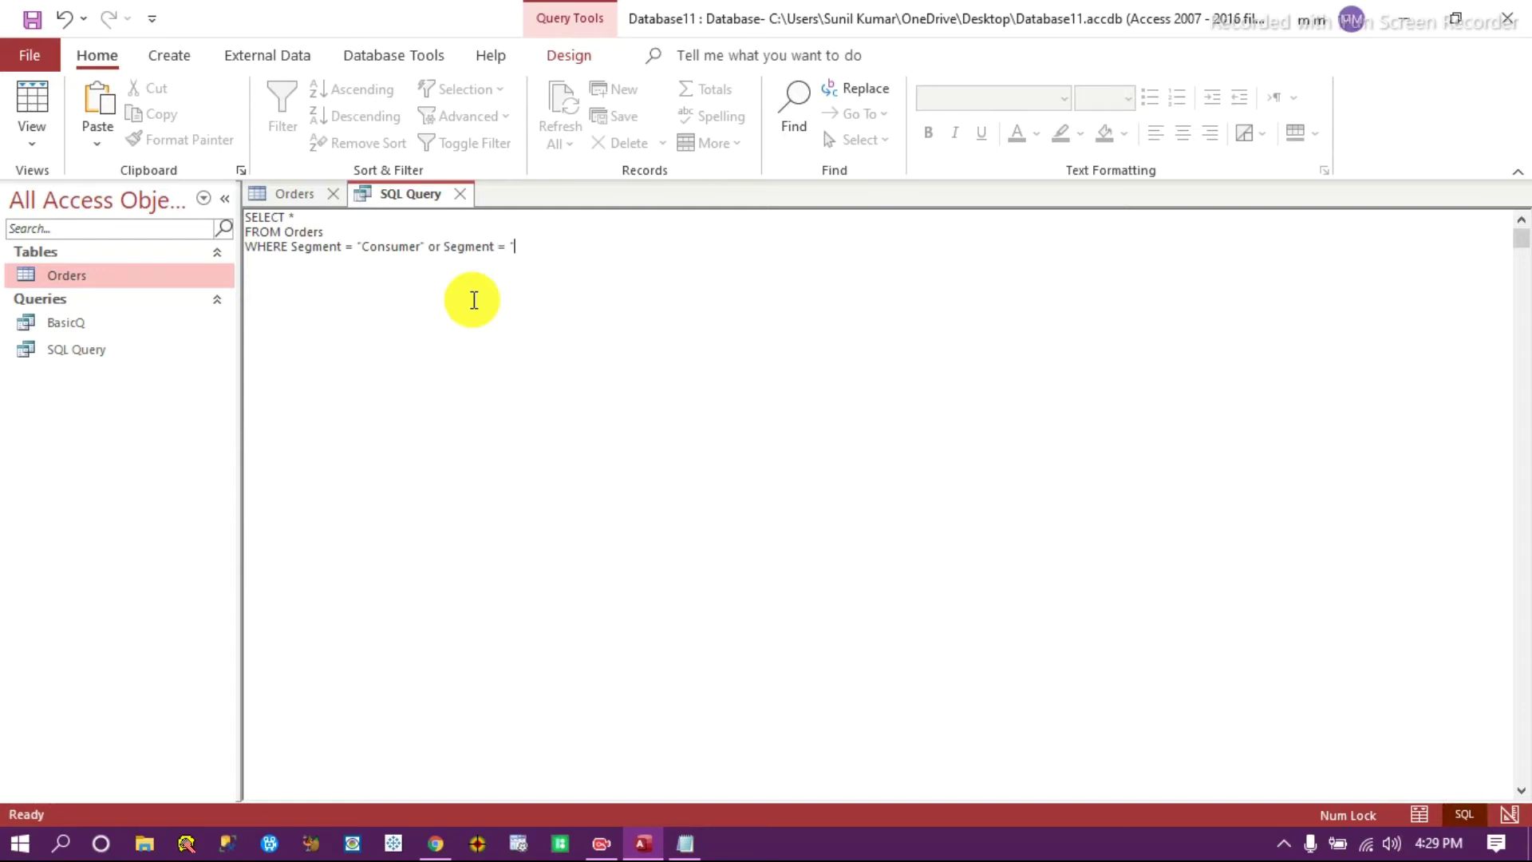
text(Corporate)
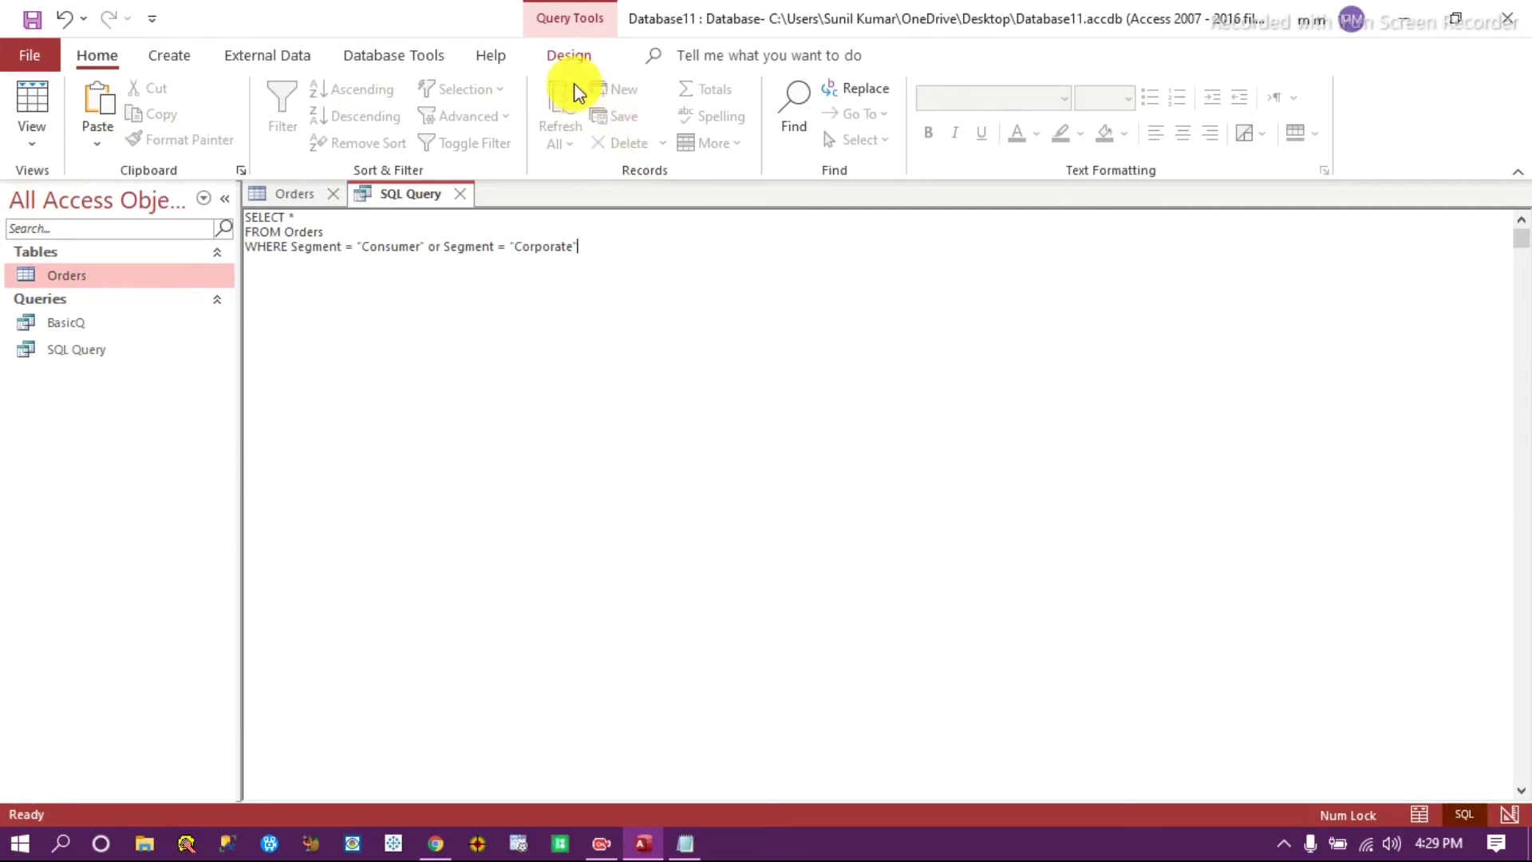
Run the Segment query and examine the Segment values throughout the returned records.
click(569, 55)
click(89, 102)
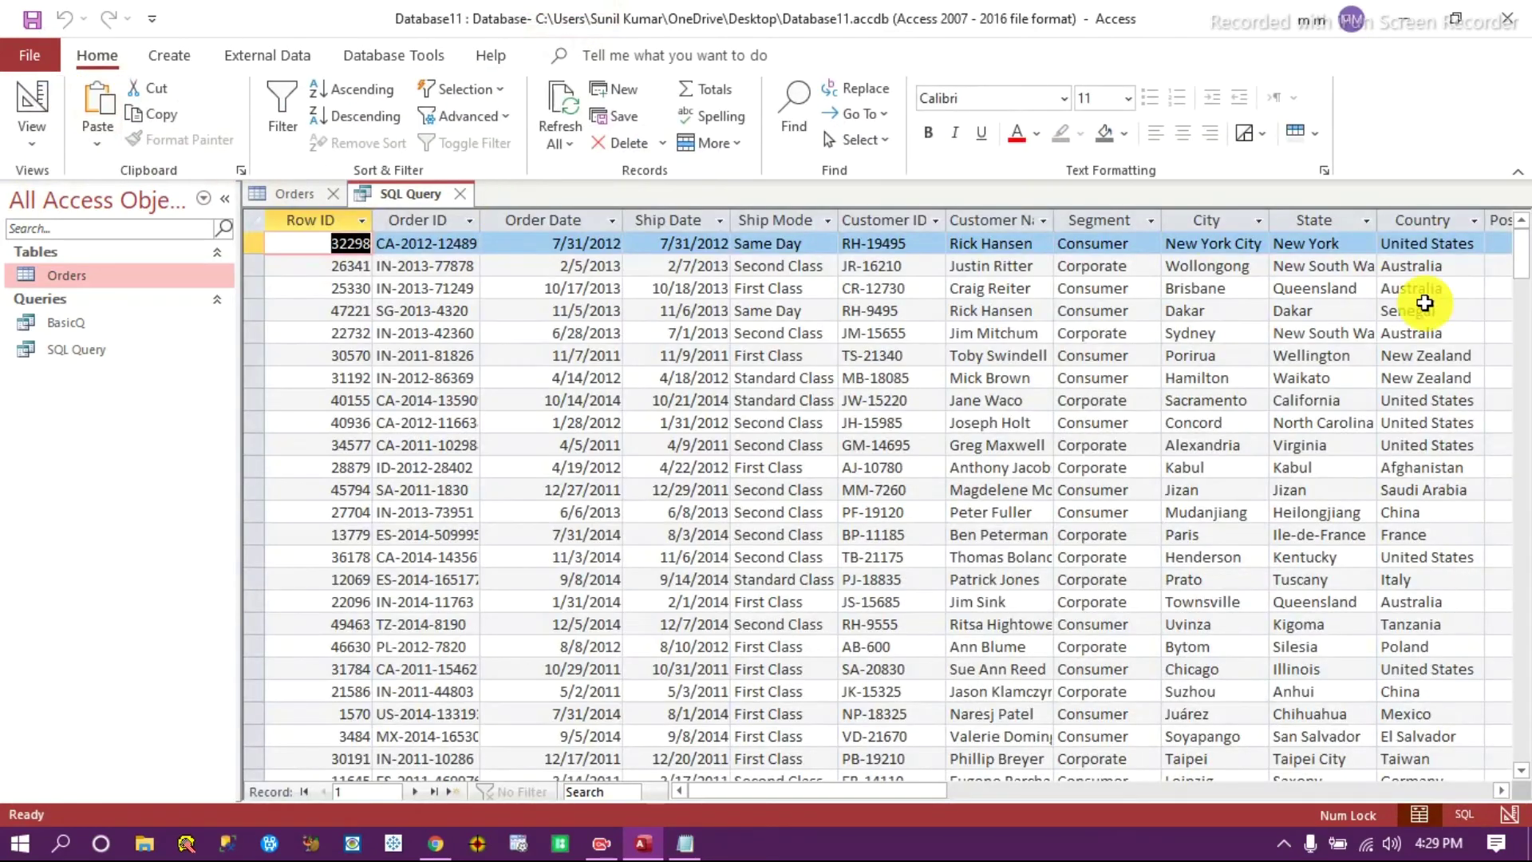
click(1101, 310)
scroll(1121, 467, down, 7)
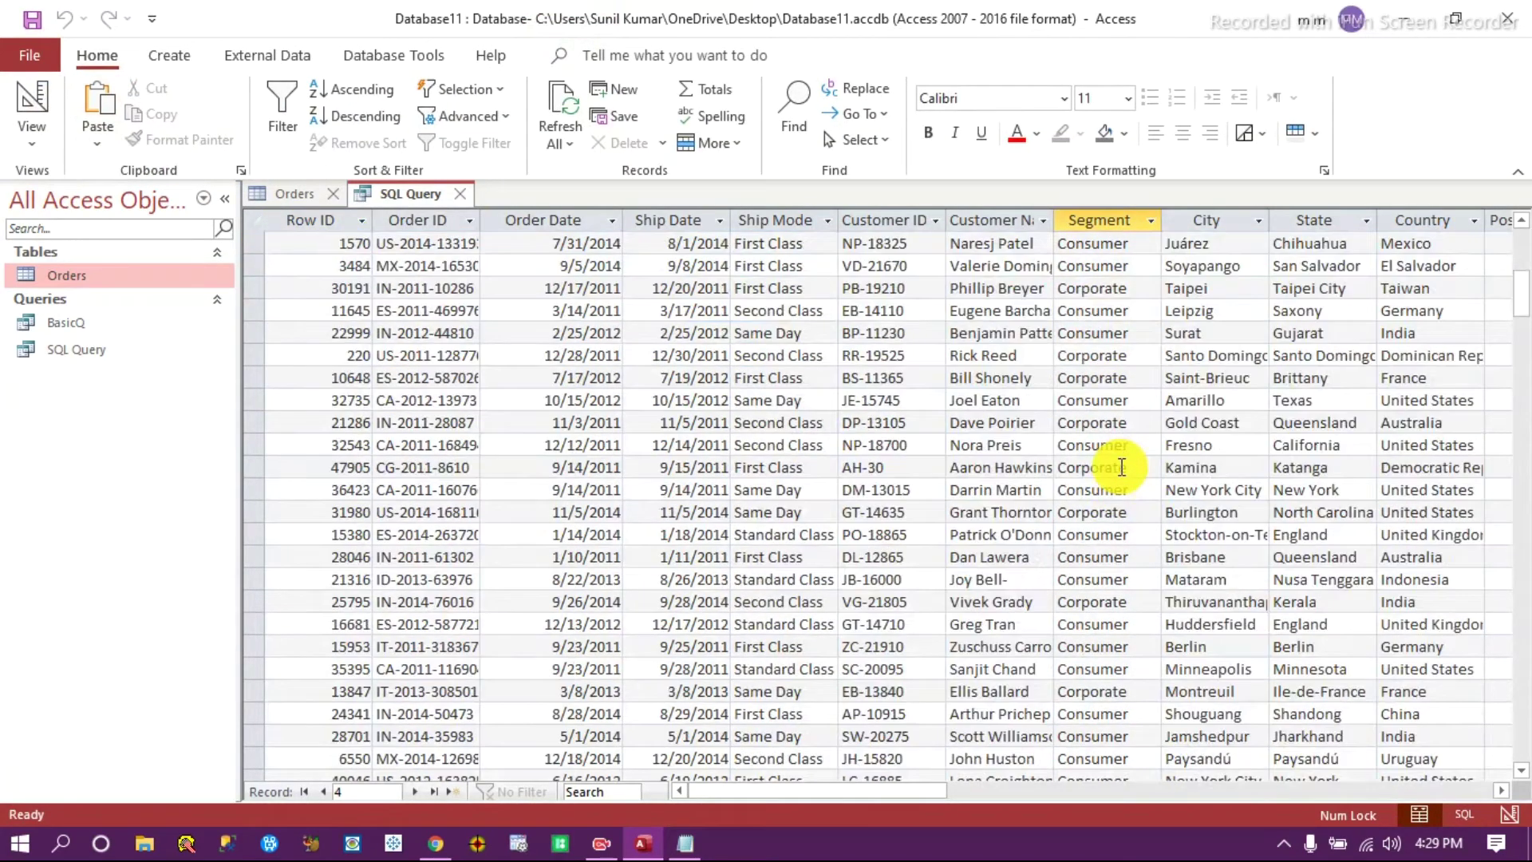
scroll(1121, 467, down, 7)
scroll(1114, 479, down, 7)
click(1097, 511)
scroll(1101, 486, down, 14)
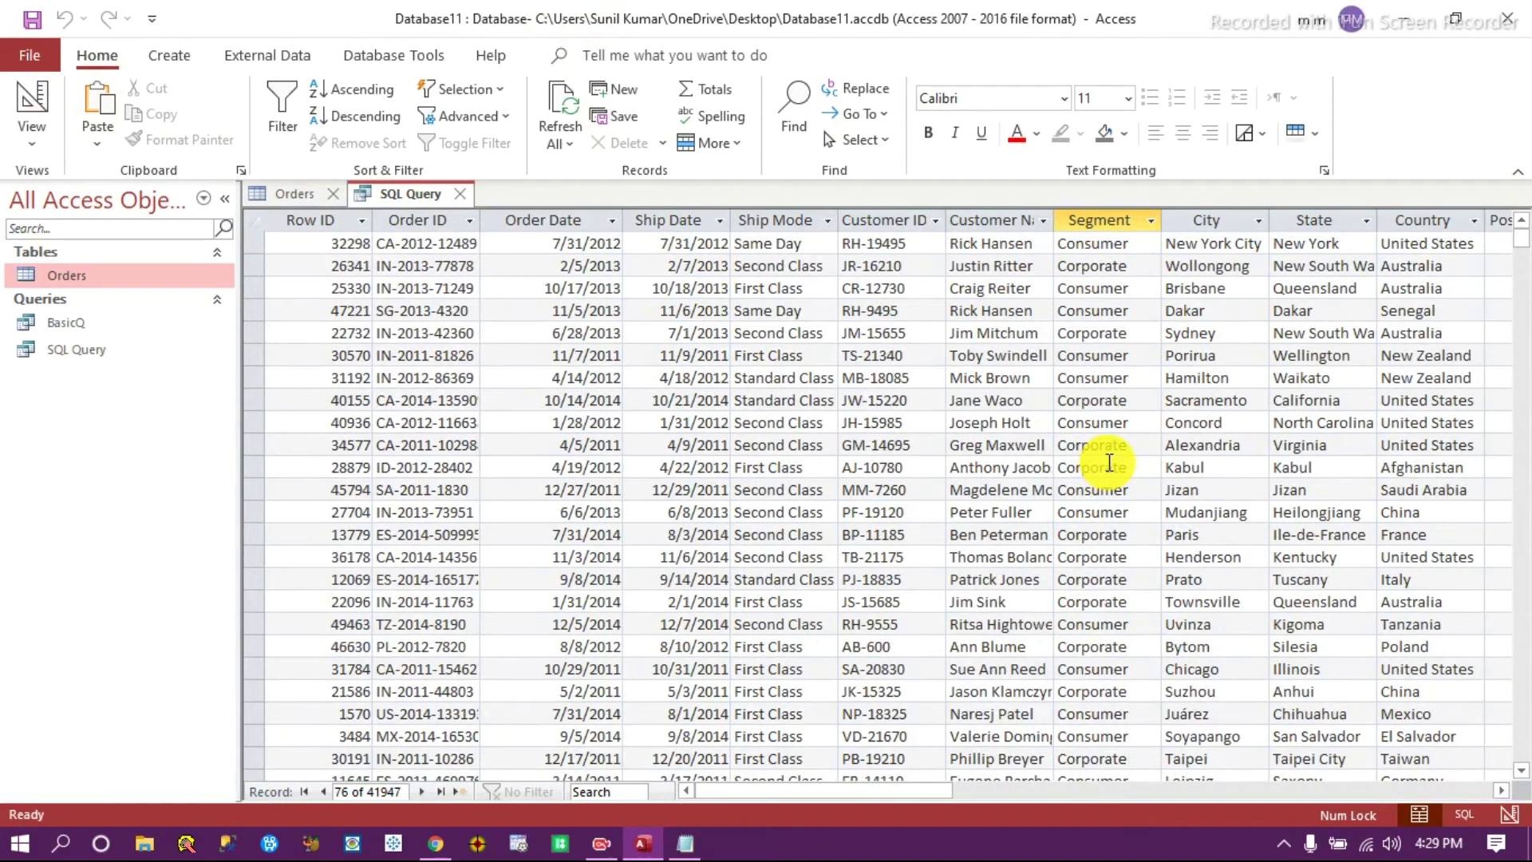
click(1089, 220)
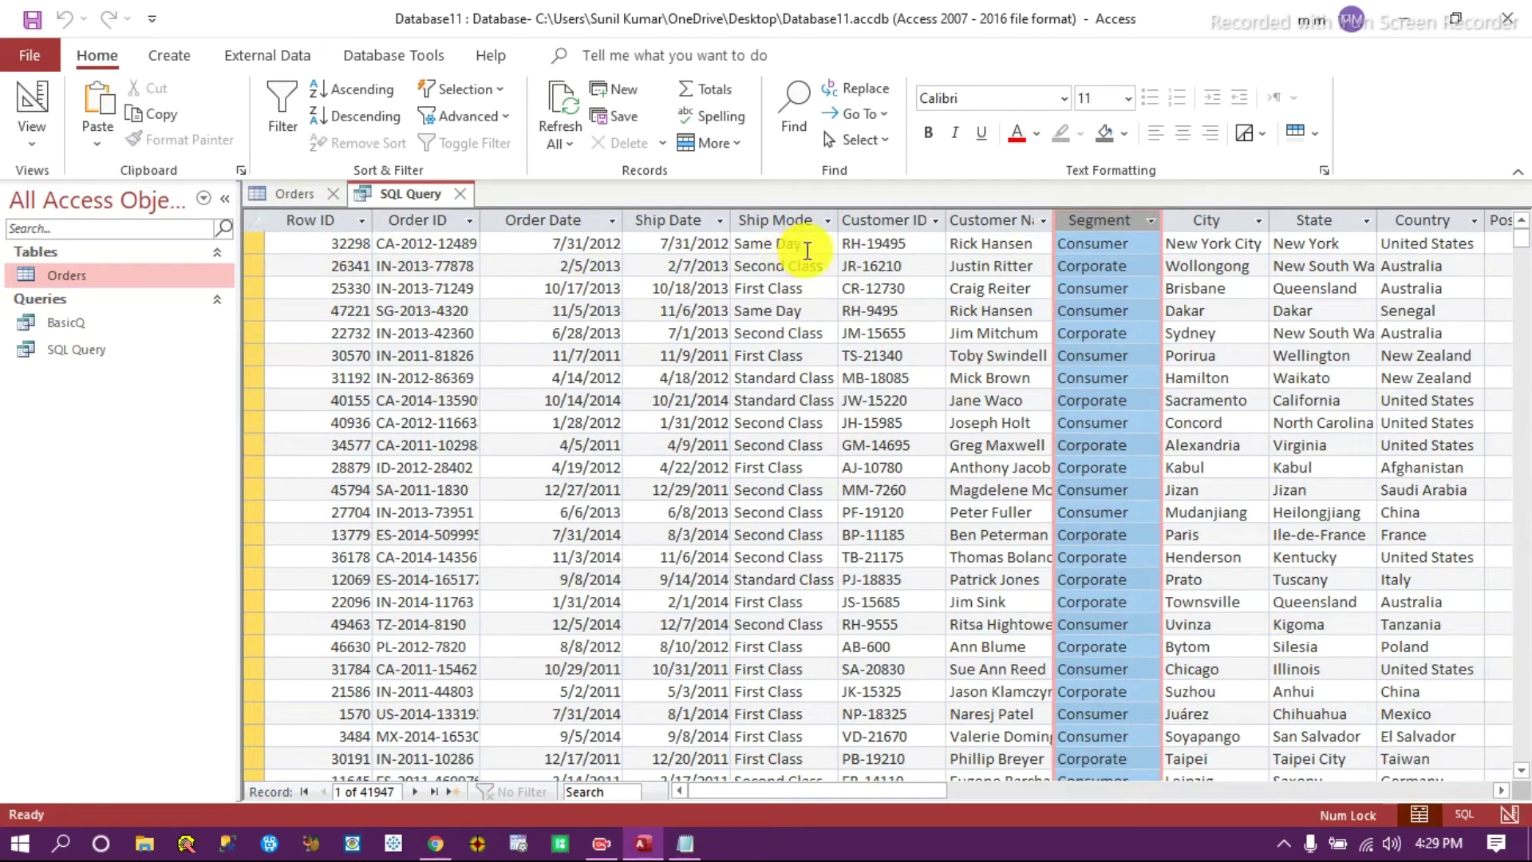
click(746, 243)
click(1119, 263)
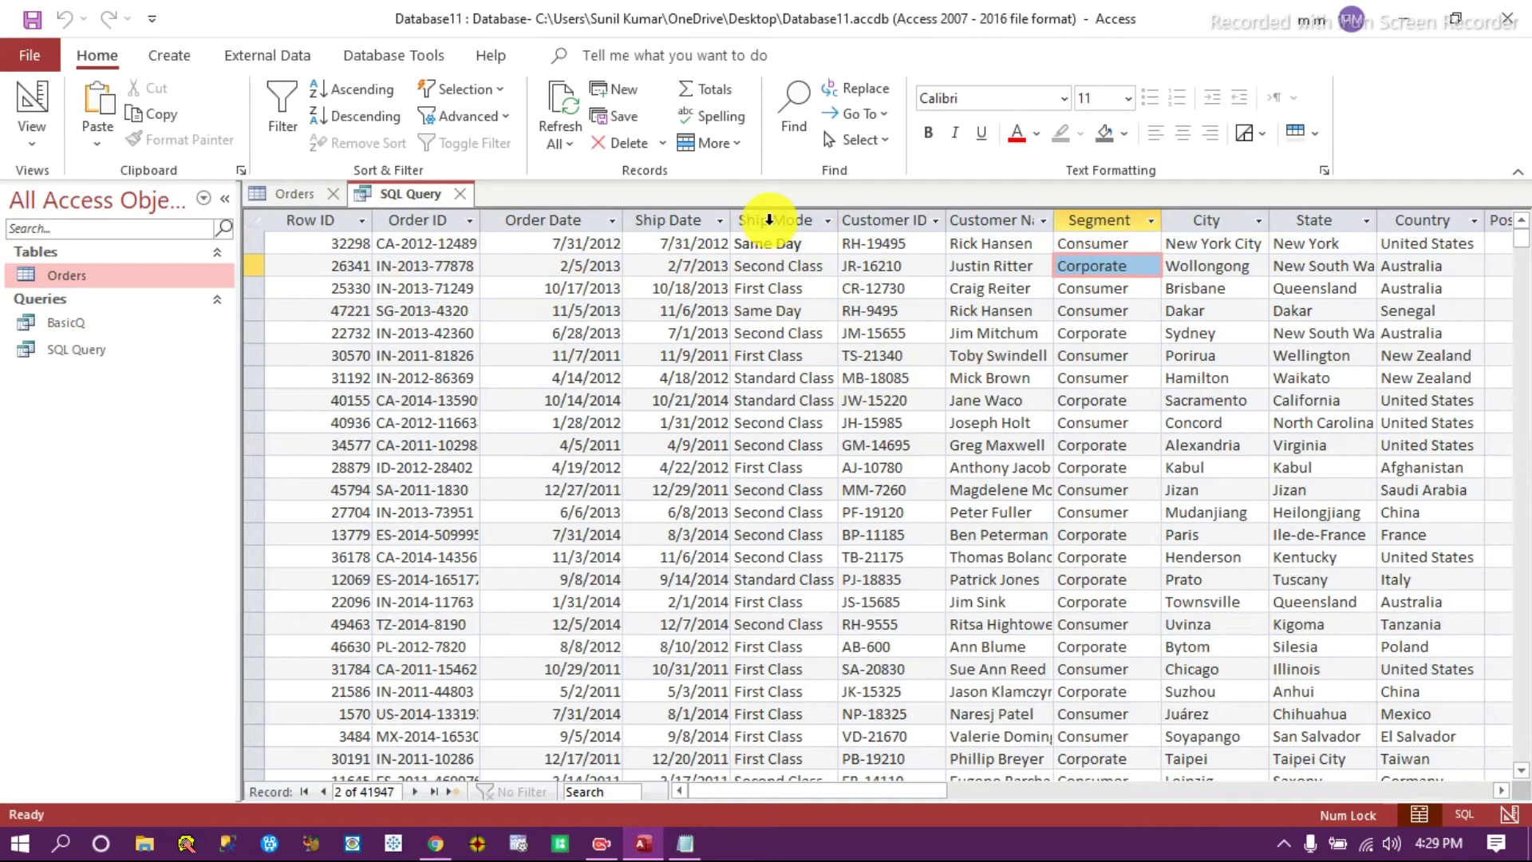
Return to the SQL statement and clear the Segment condition after WHERE.
click(1464, 815)
drag(609, 250, 291, 247)
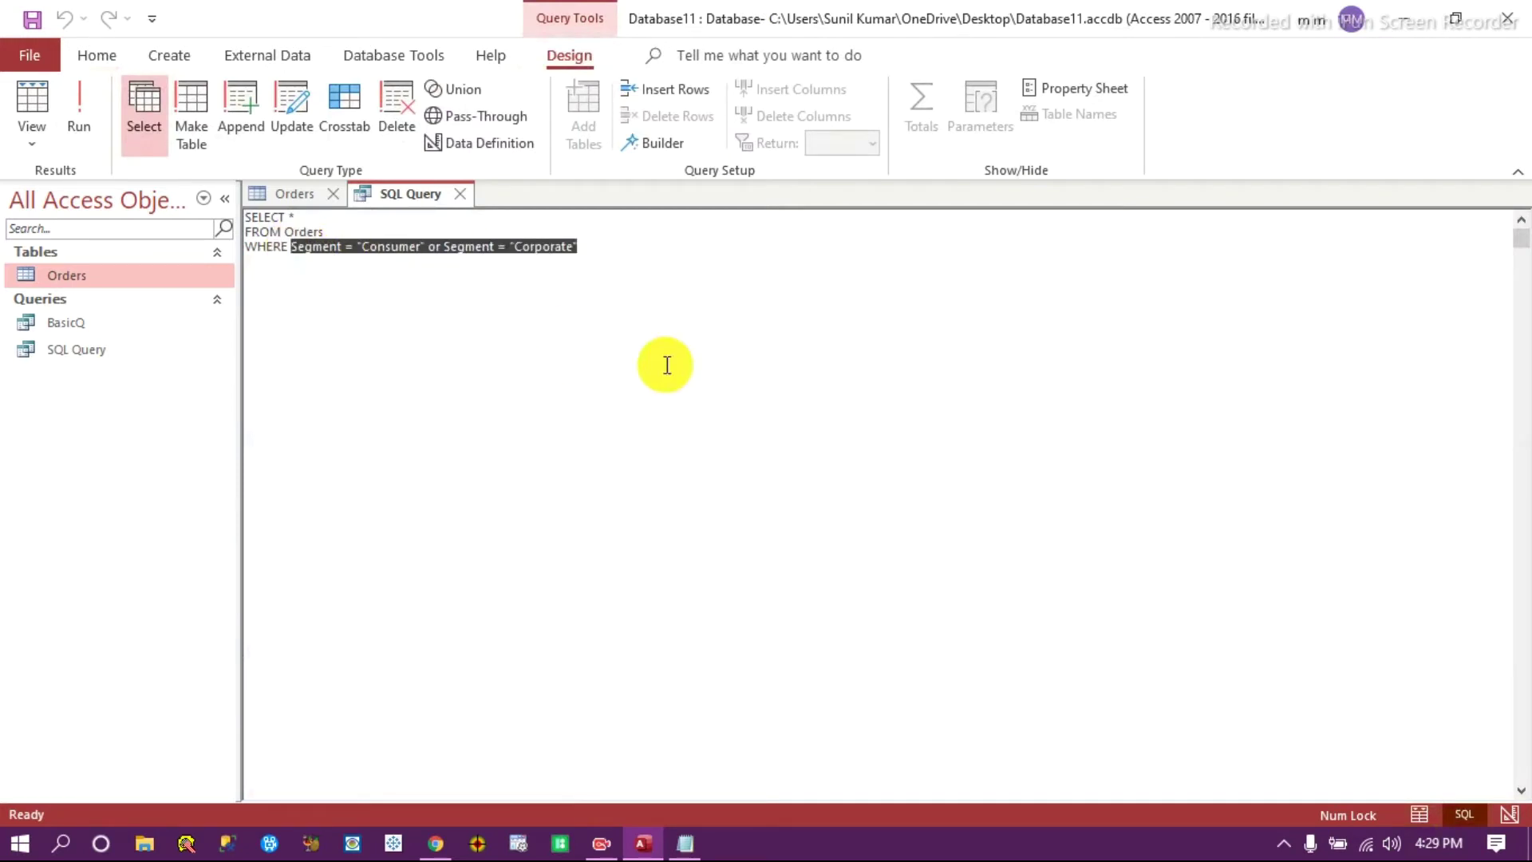
key(Delete)
text(())
key(BackSpace)
key(BackSpace)
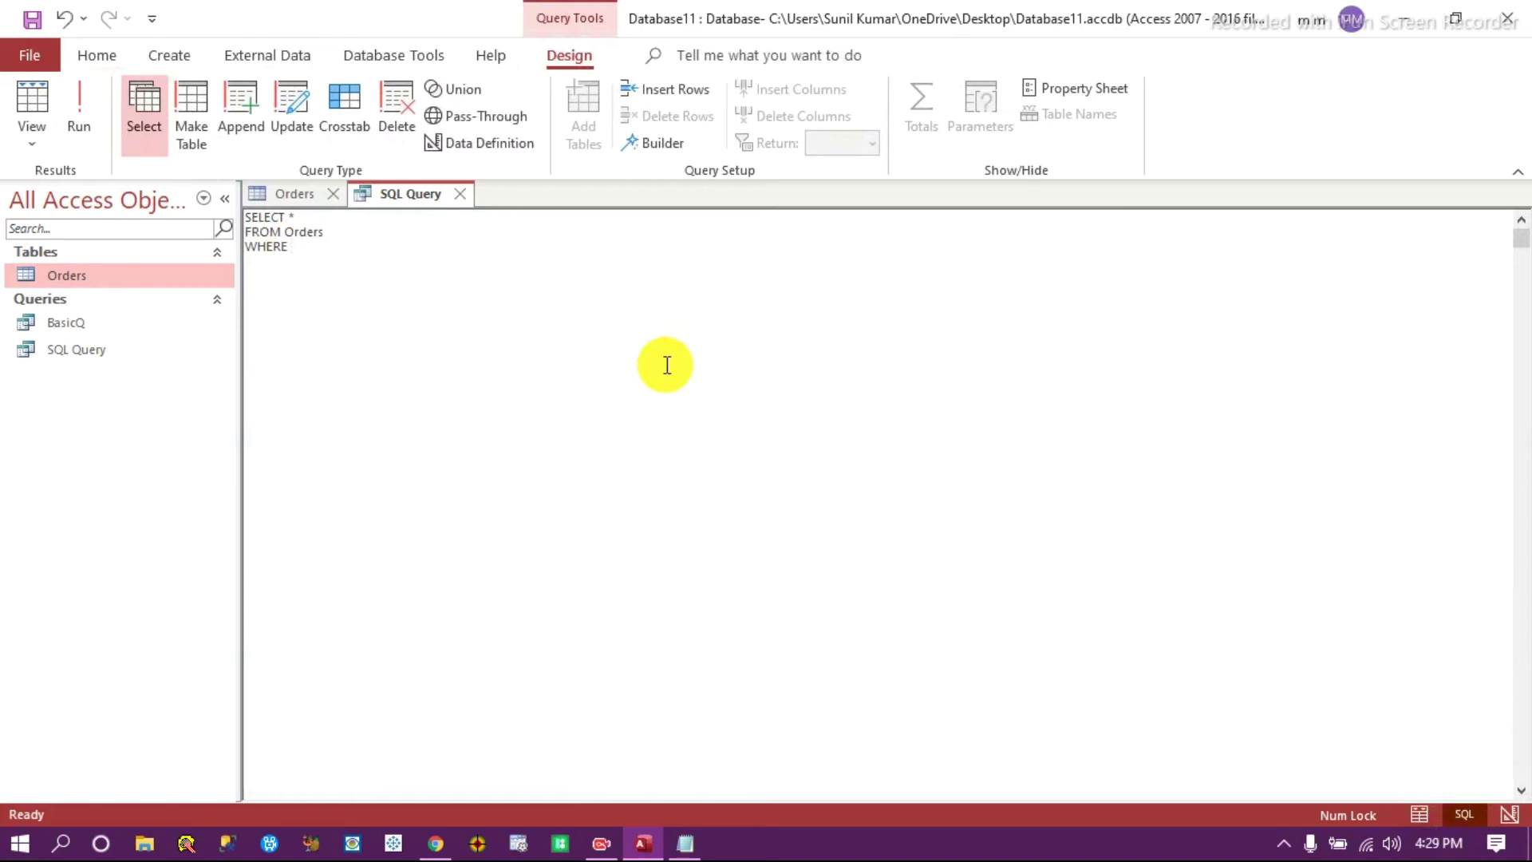
Complete the WHERE clause with [Ship Mode] = "Same Day" AND Segment = "Corporate".
text(()
text(SH)
key(BackSpace)
text(hip Mode] = "Same Day")
key(BackSpace)
text(" AND)
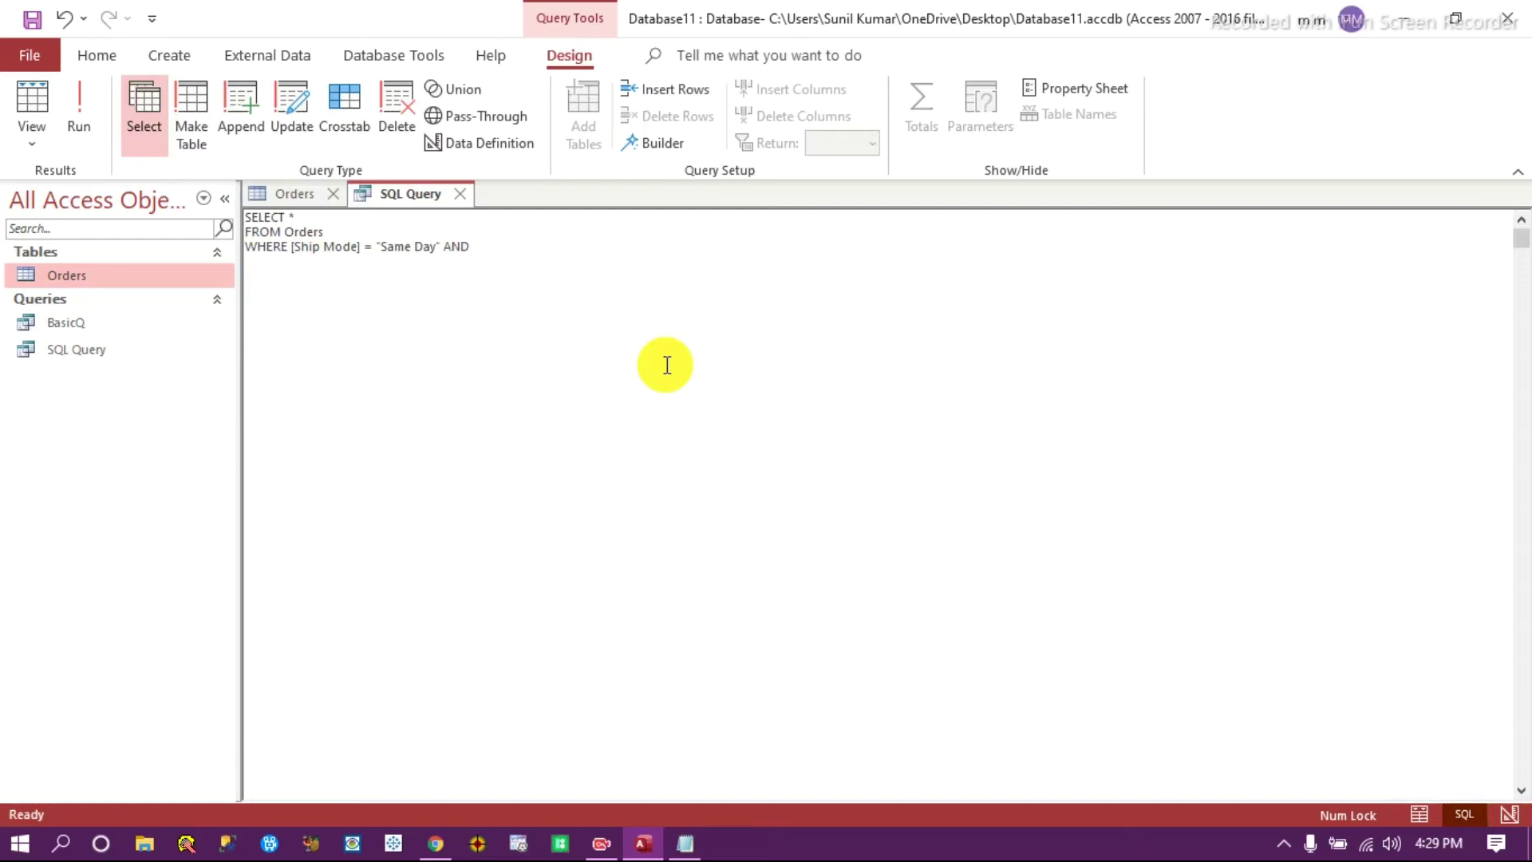
text( Segment = "Corporate")
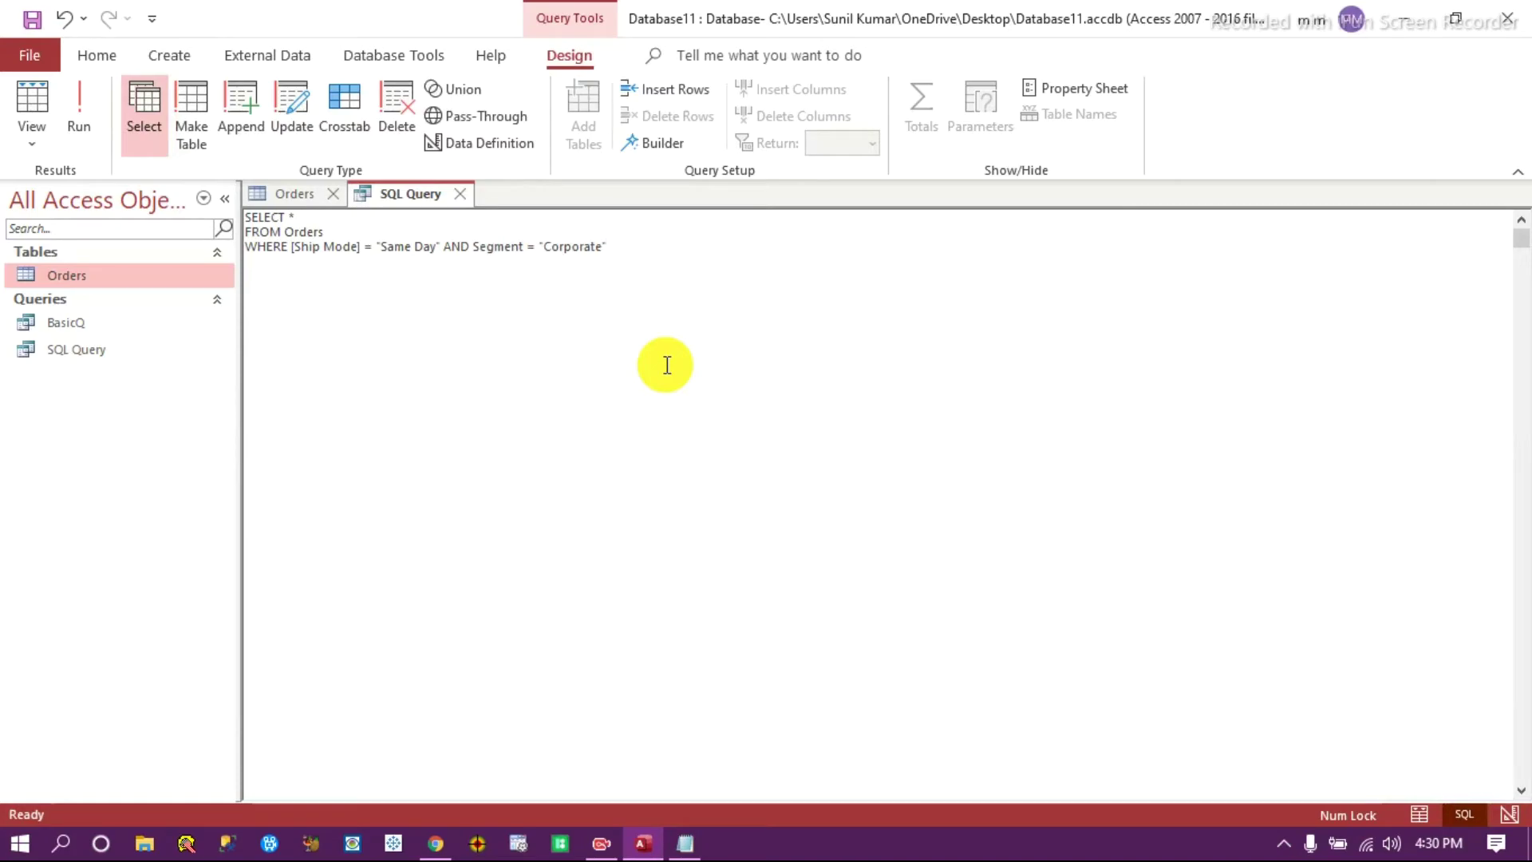
Run the query and examine the Ship Mode and Segment values throughout the returned records.
click(78, 104)
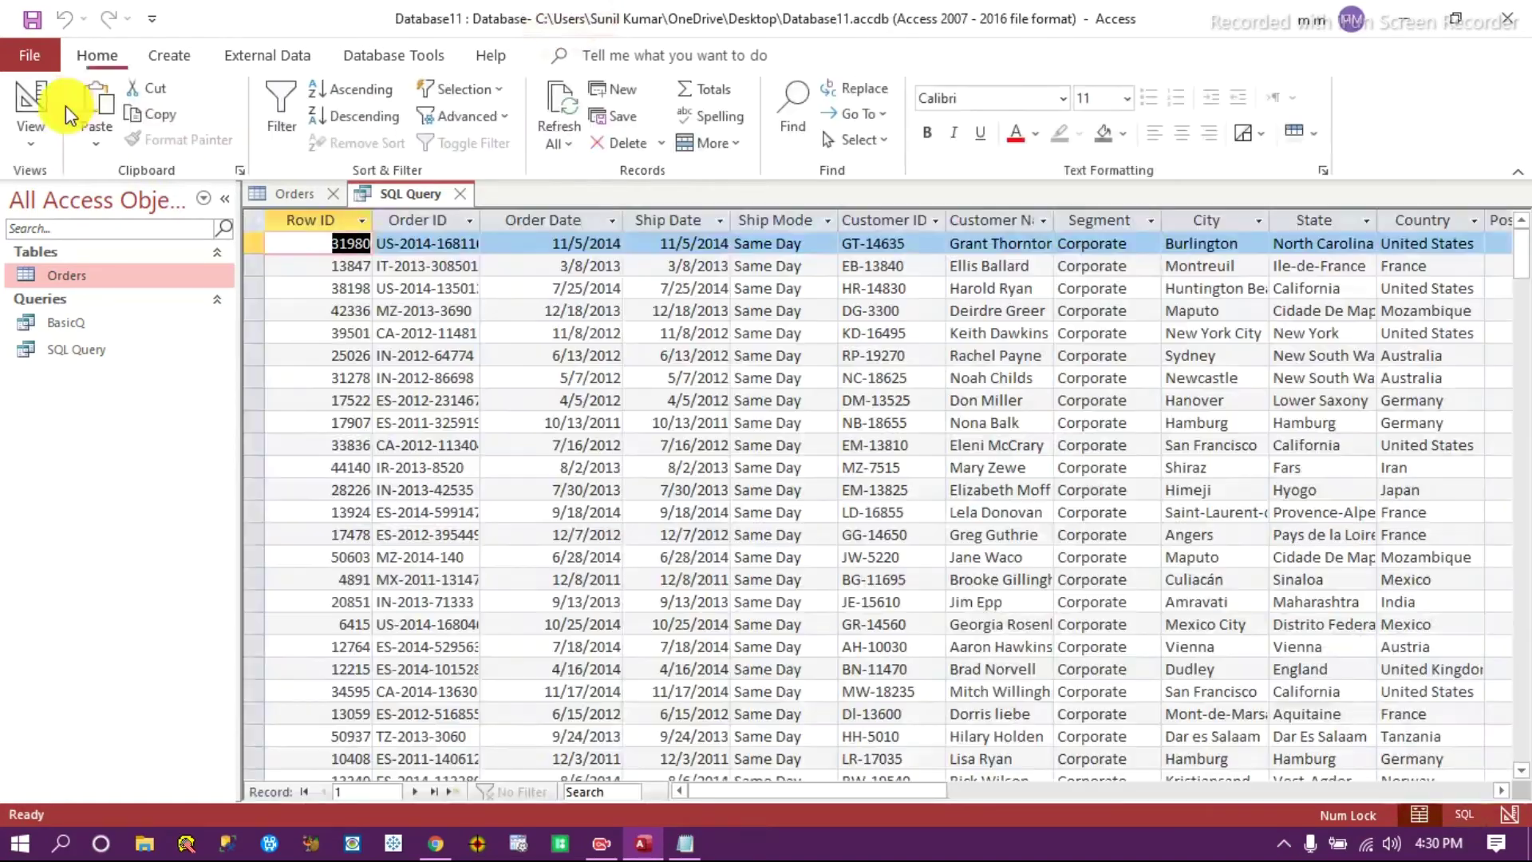
click(775, 333)
scroll(787, 422, down, 12)
scroll(786, 435, up, 12)
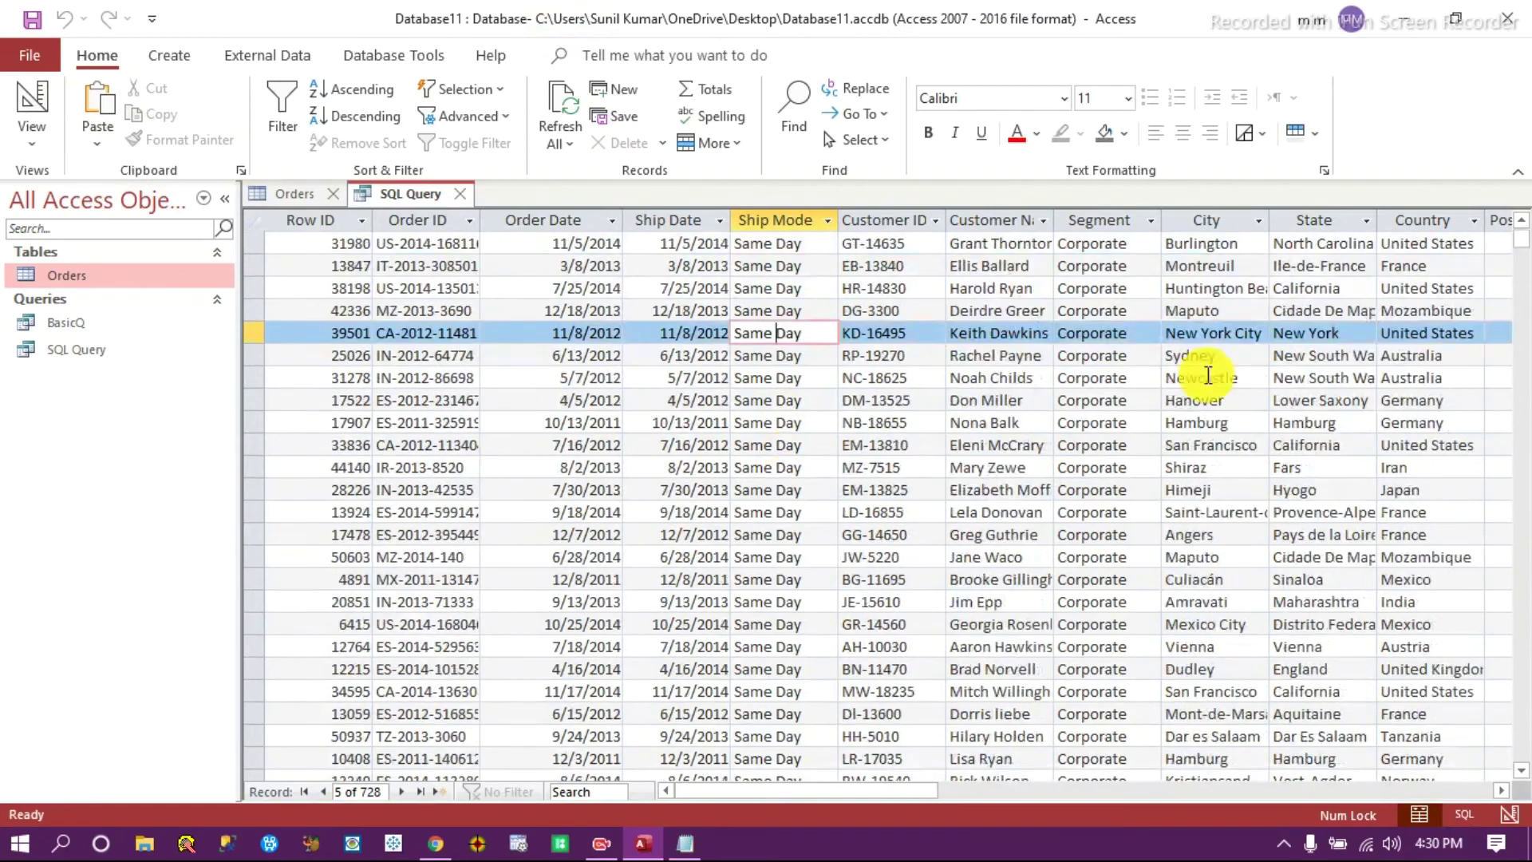
click(1116, 221)
scroll(1113, 514, down, 15)
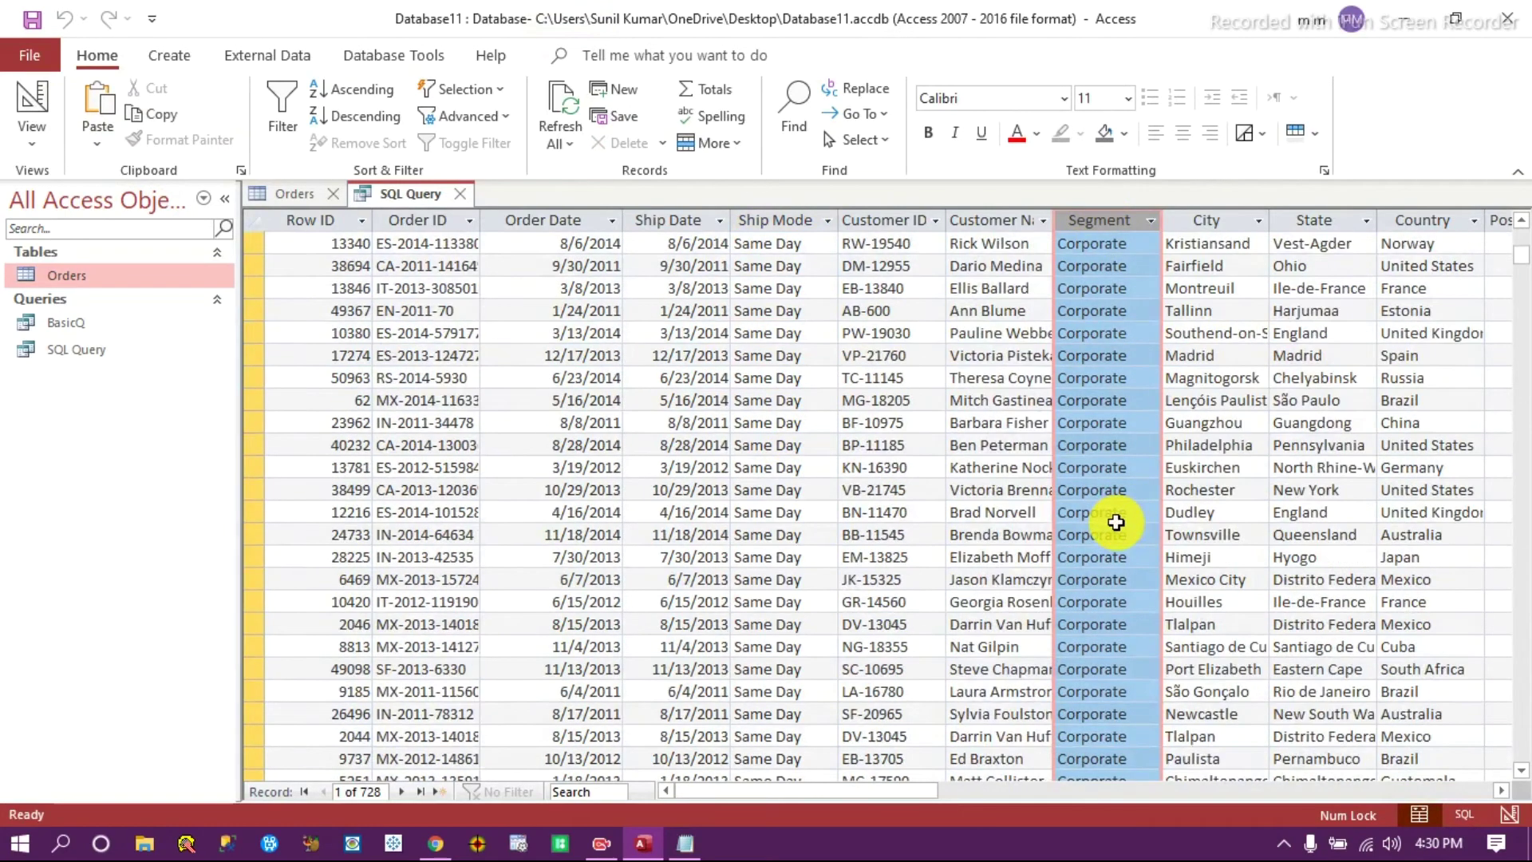
scroll(1113, 520, up, 10)
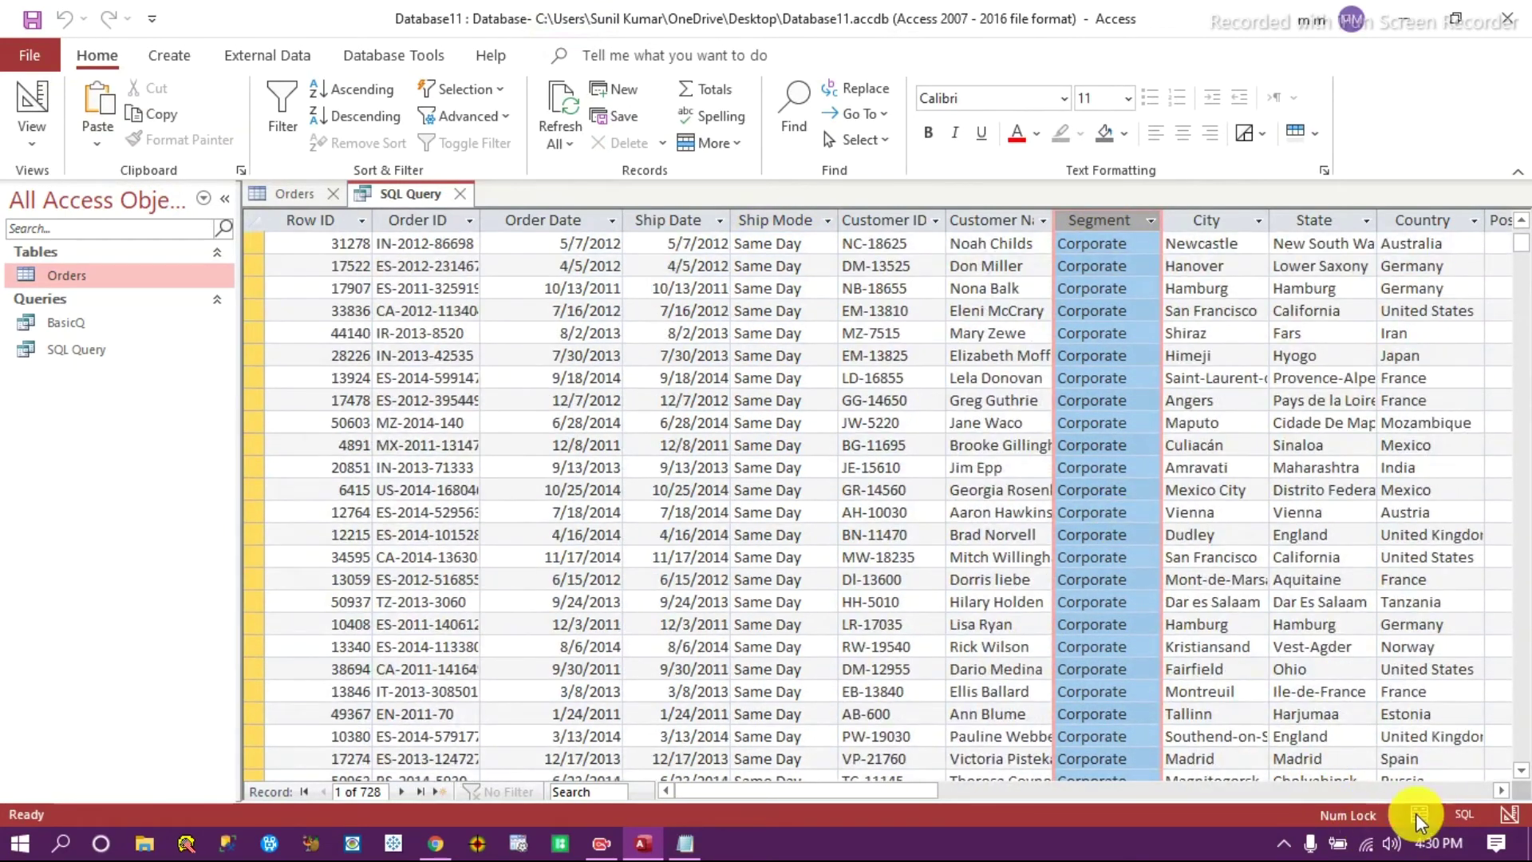
Replace the Ship Mode and Segment conditions in the WHERE clause with Country LIKE "A*".
click(1465, 814)
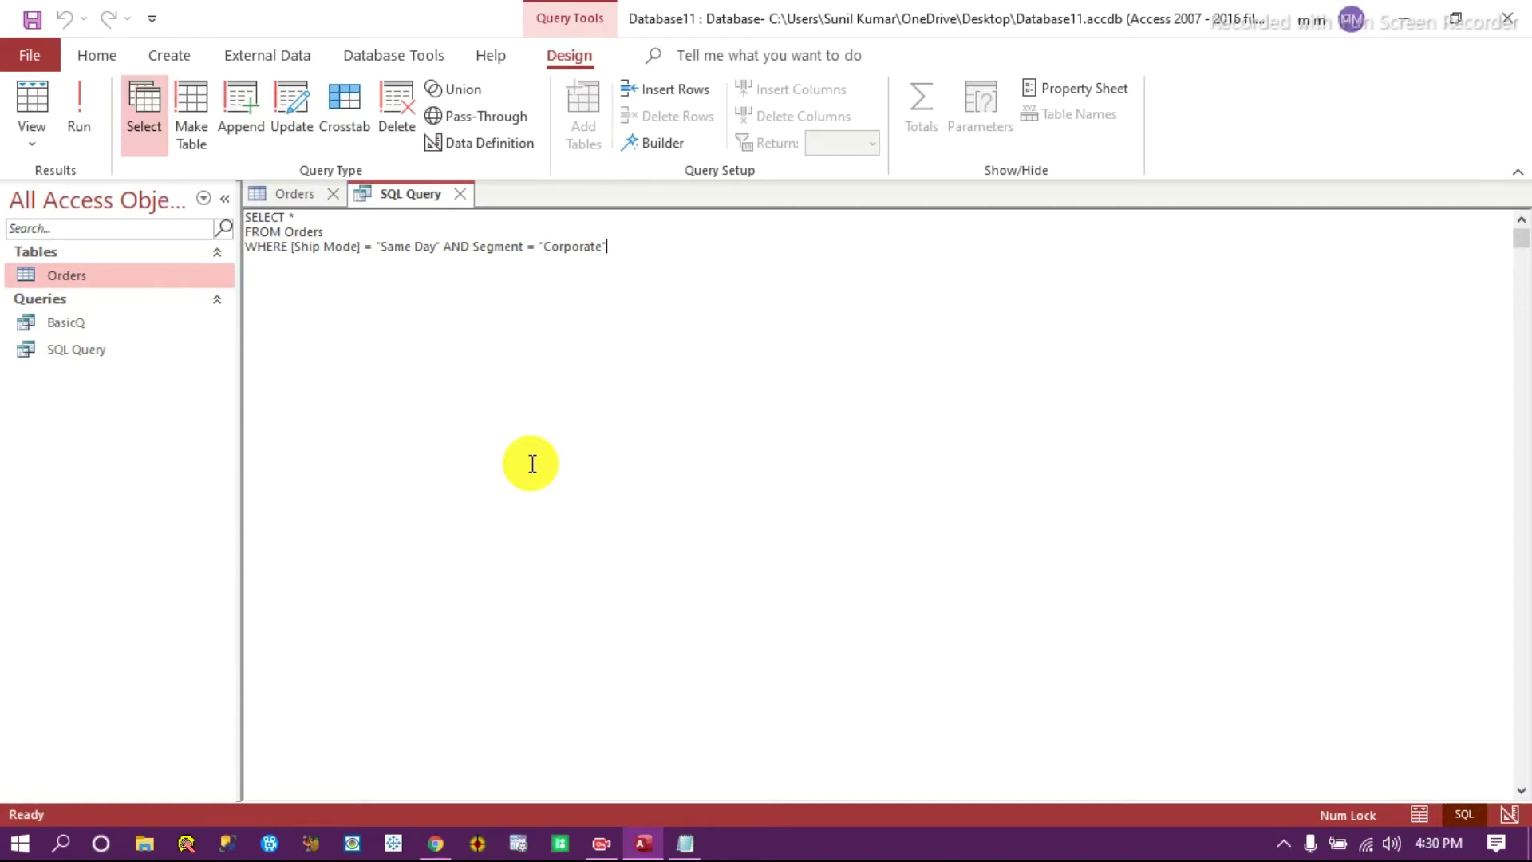
drag(634, 247, 290, 246)
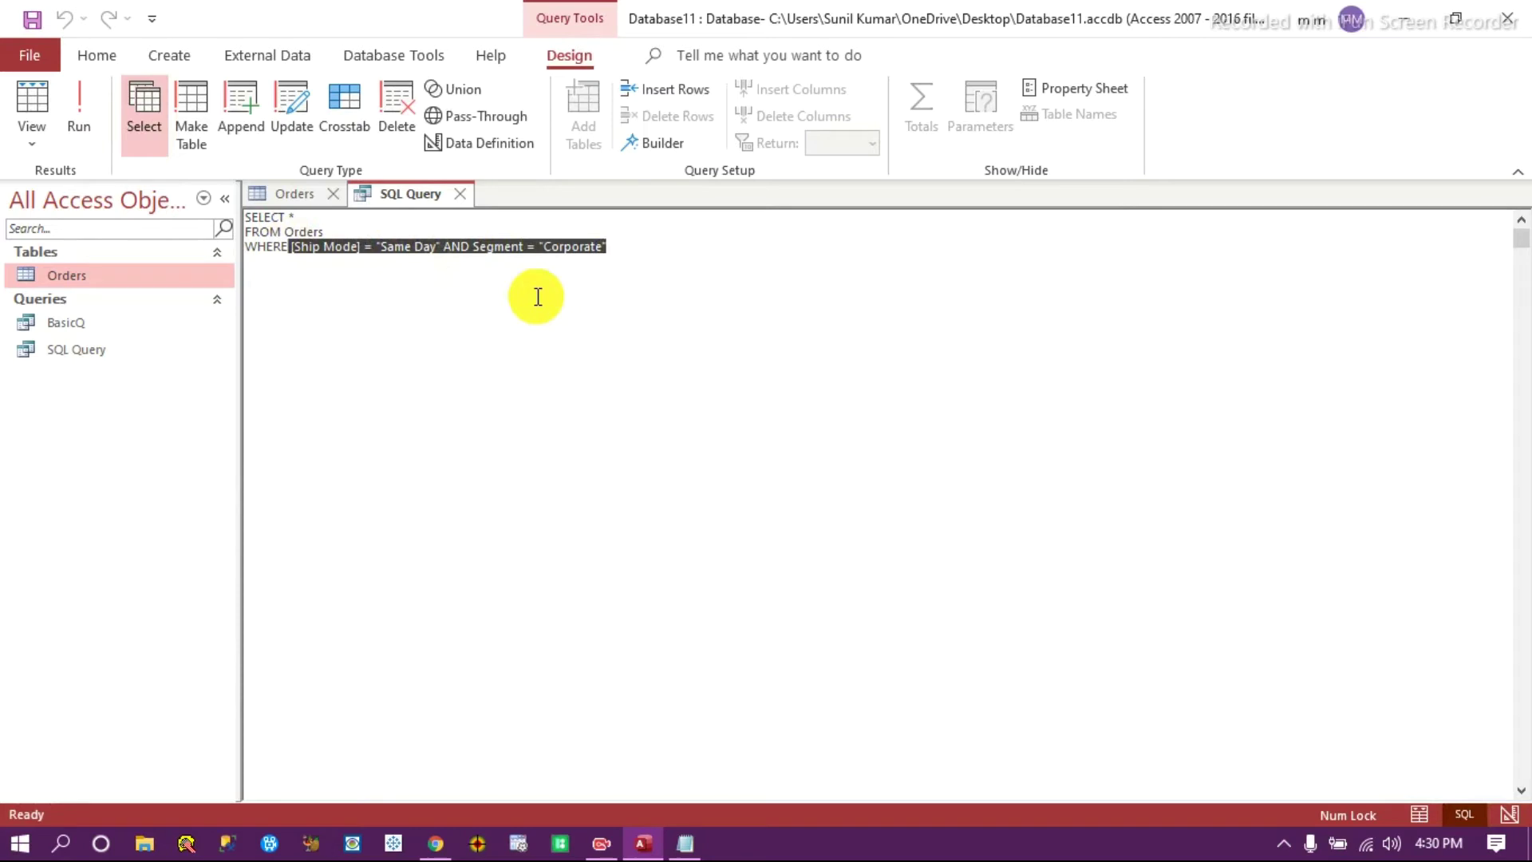
key(Delete)
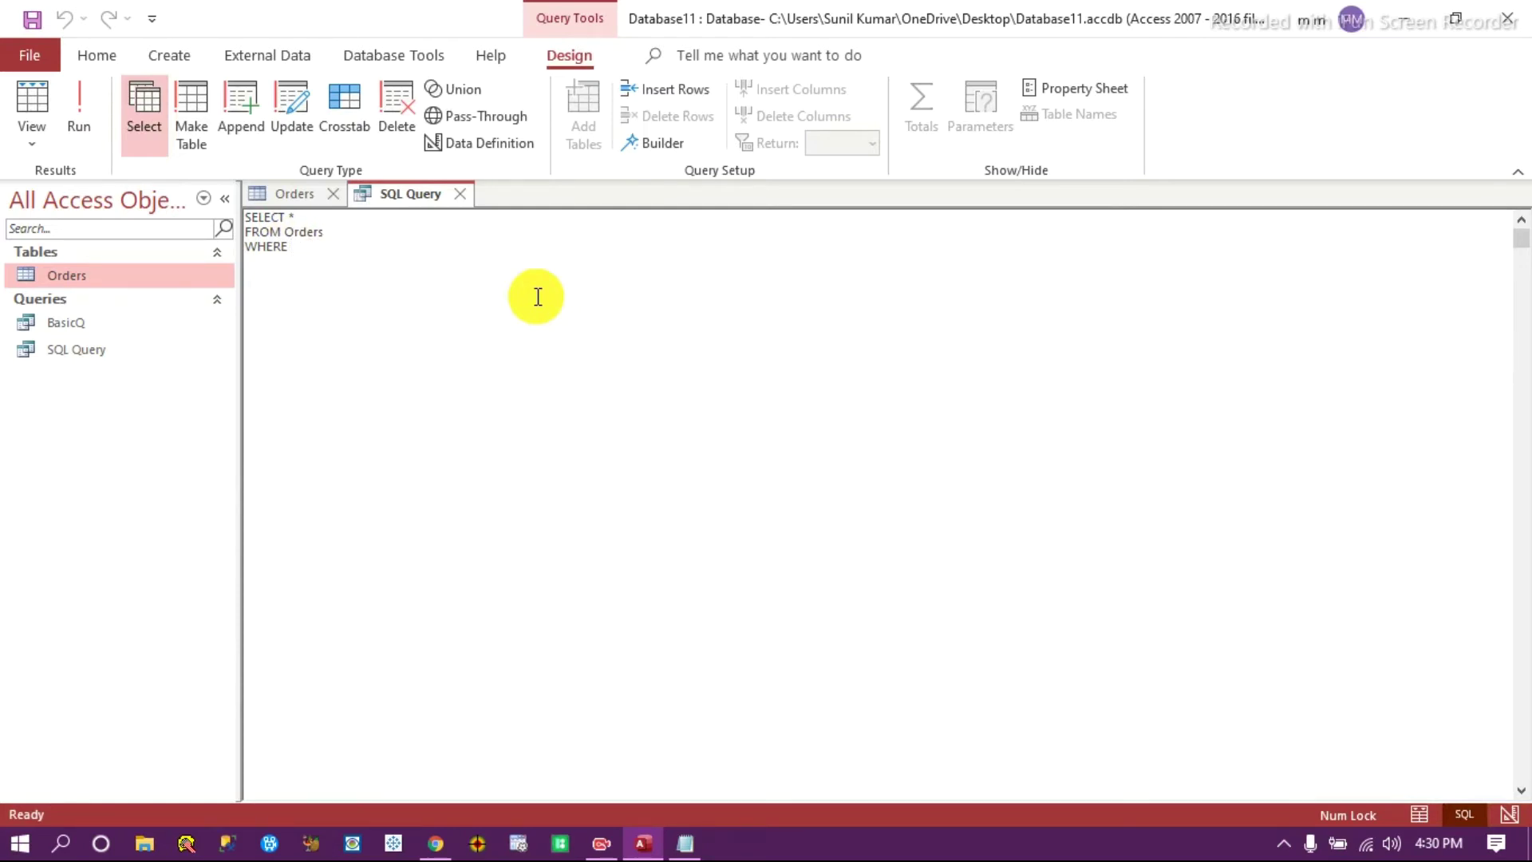
text(Country)
text( LIKE)
text( "")
text(A)
text(*)
Run the Country LIKE "A*" query and examine the Country column of the returned records.
click(83, 119)
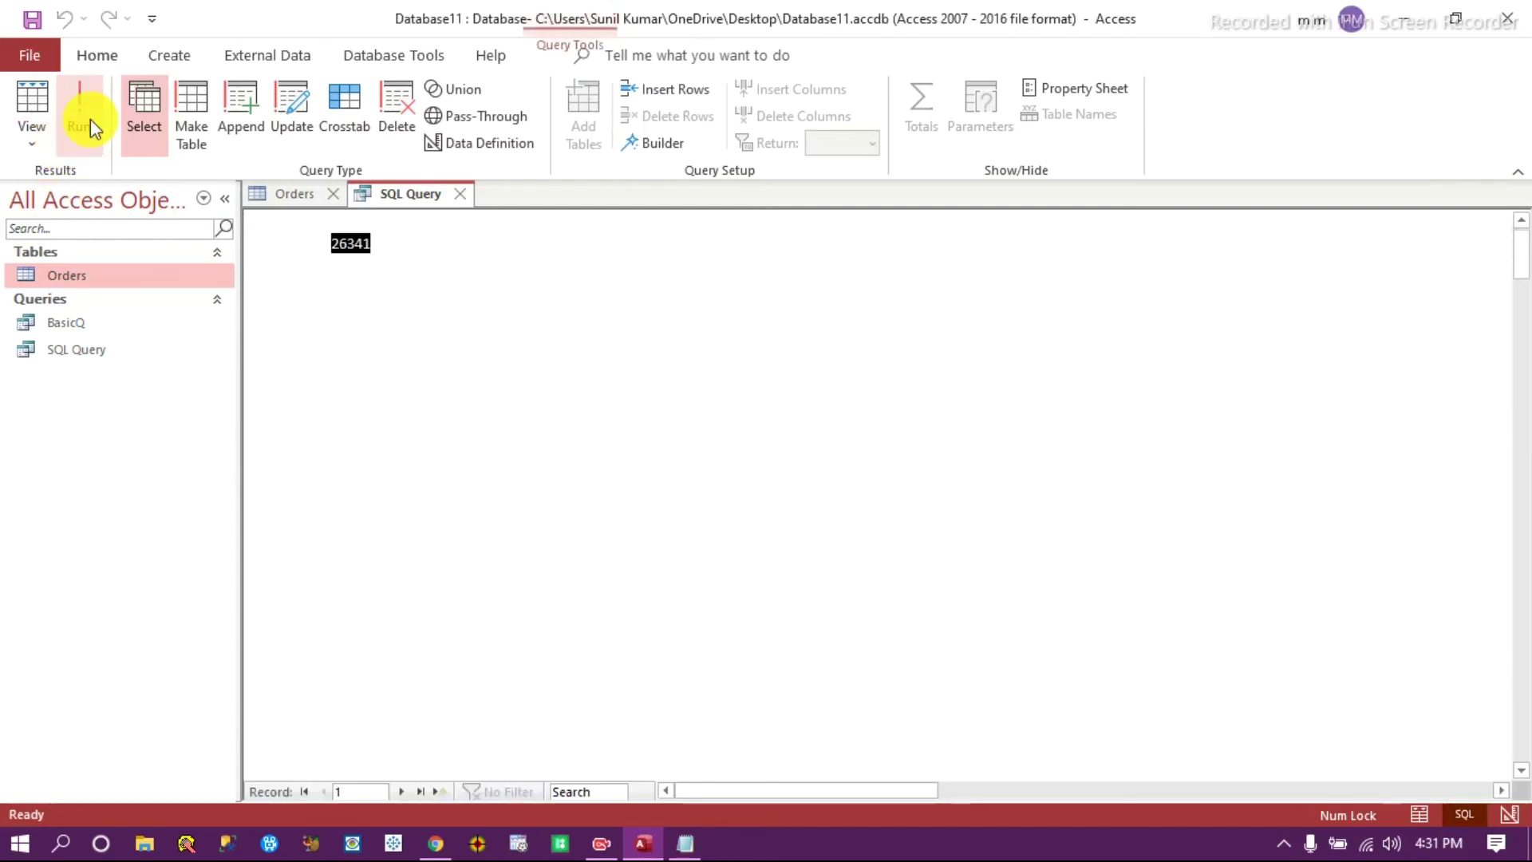
click(1404, 219)
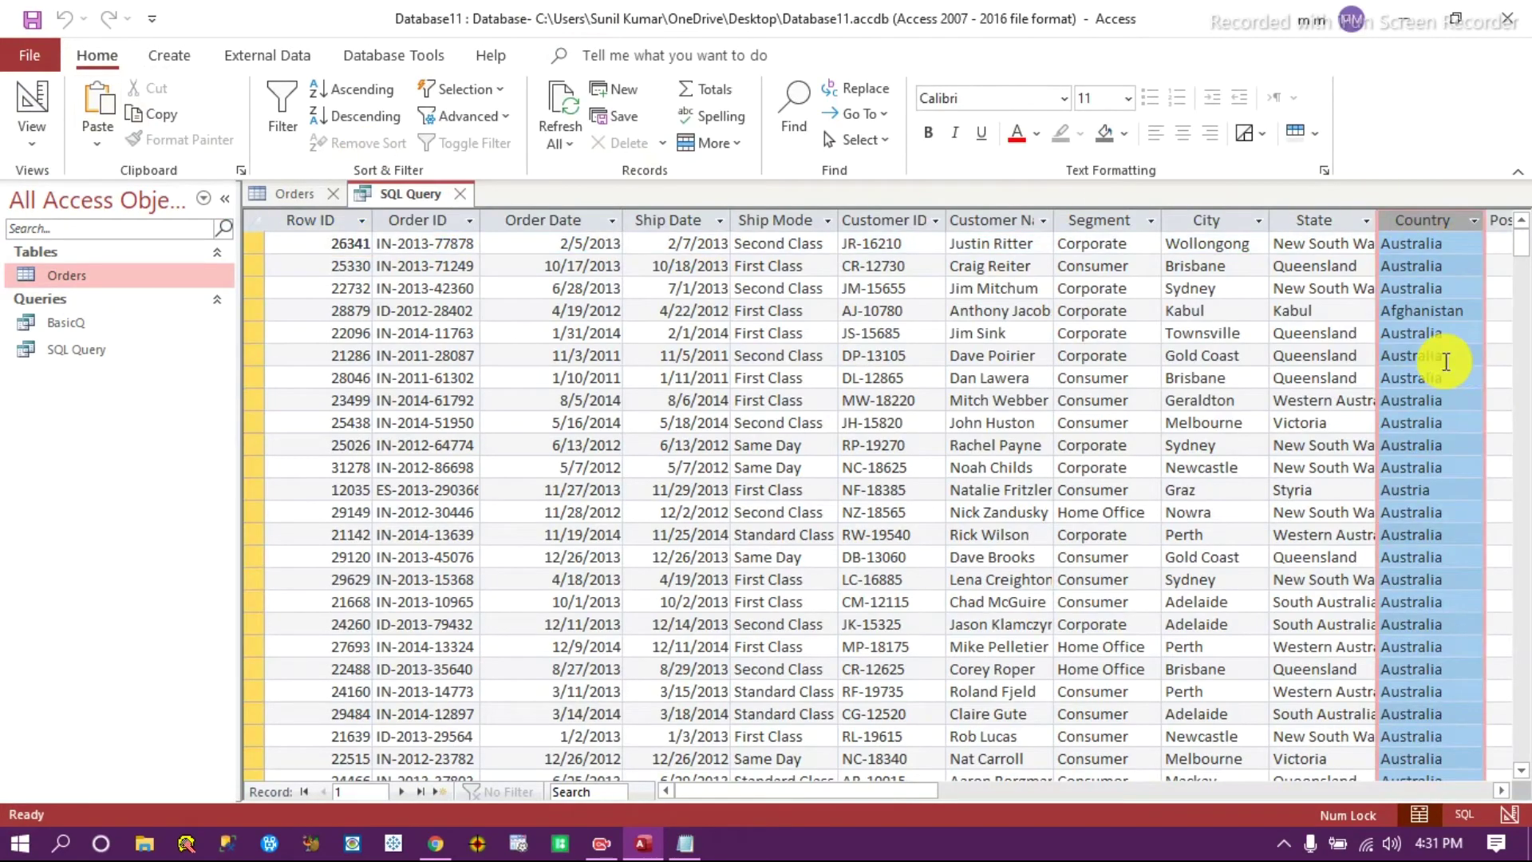
scroll(1431, 473, down, 5)
scroll(1436, 502, down, 8)
scroll(1443, 552, down, 5)
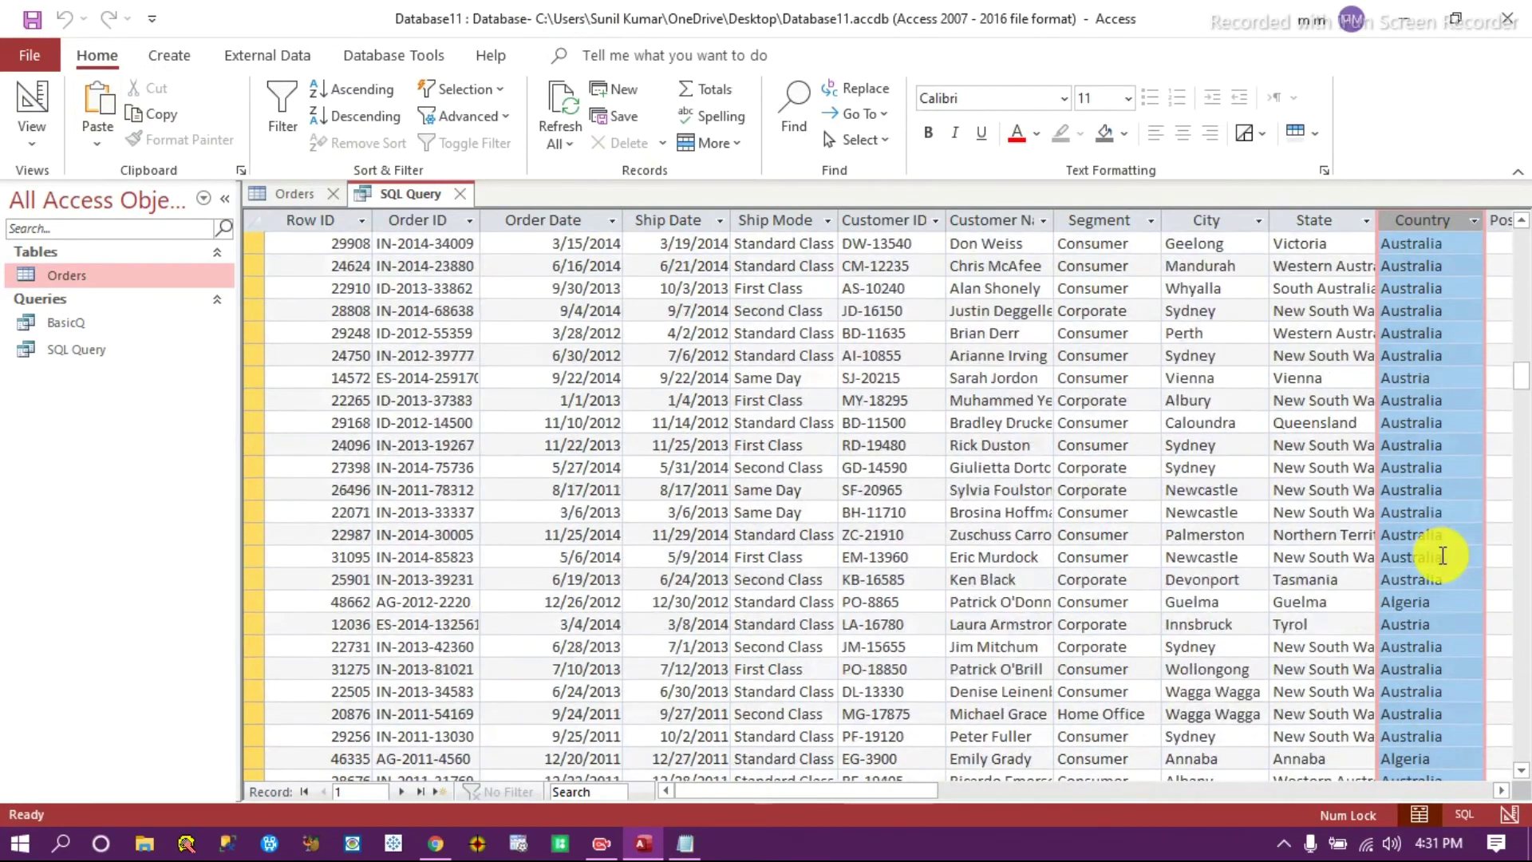
scroll(1508, 653, up, 10)
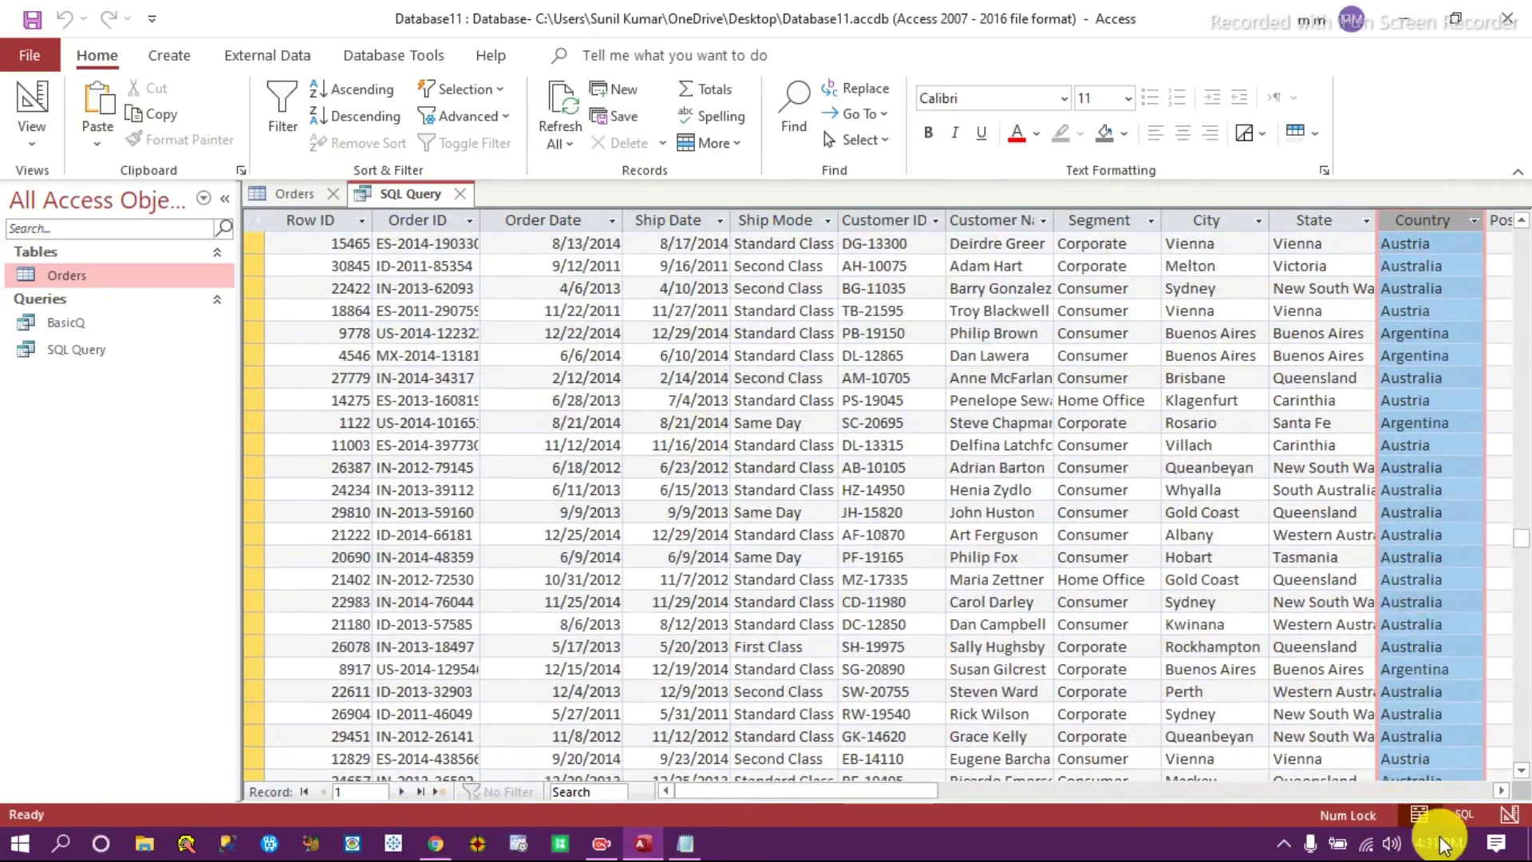
Change the Country LIKE pattern to "[A-C]*" and run the query to check the Country values.
click(1462, 814)
click(380, 247)
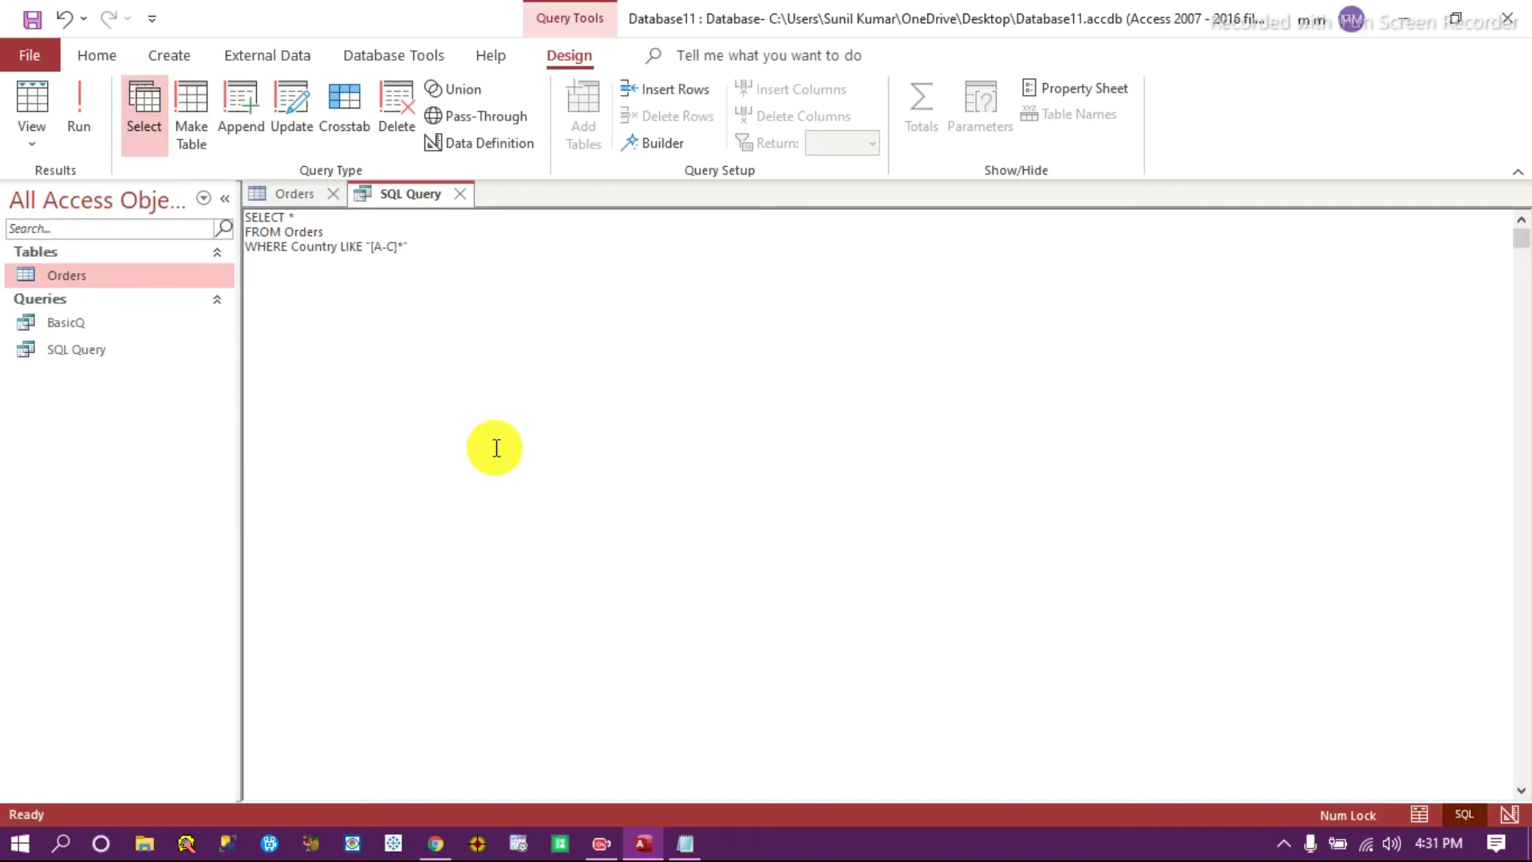
click(78, 108)
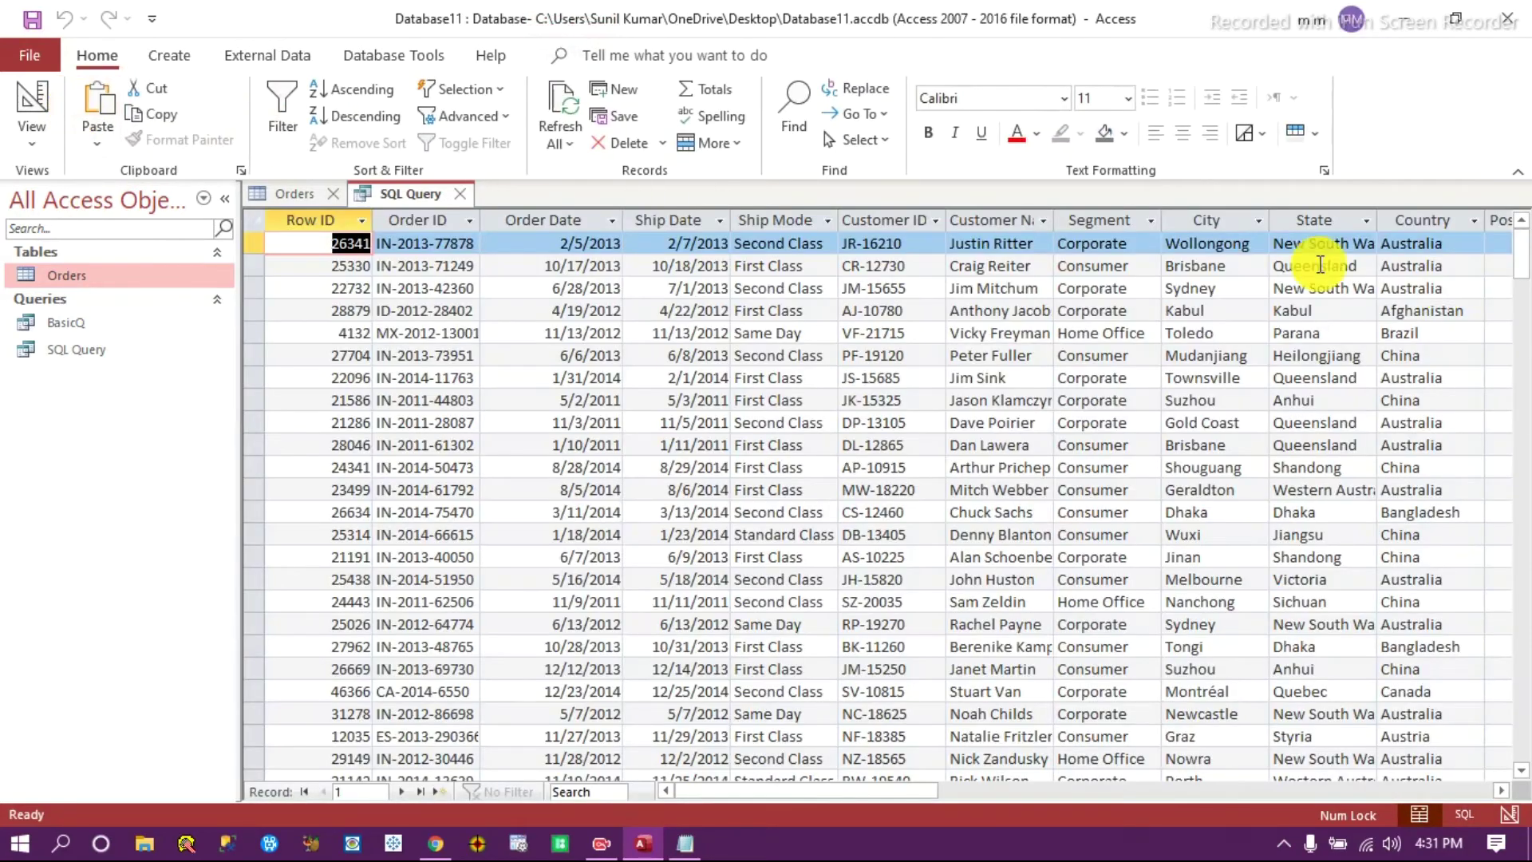
click(1422, 220)
scroll(1440, 479, down, 10)
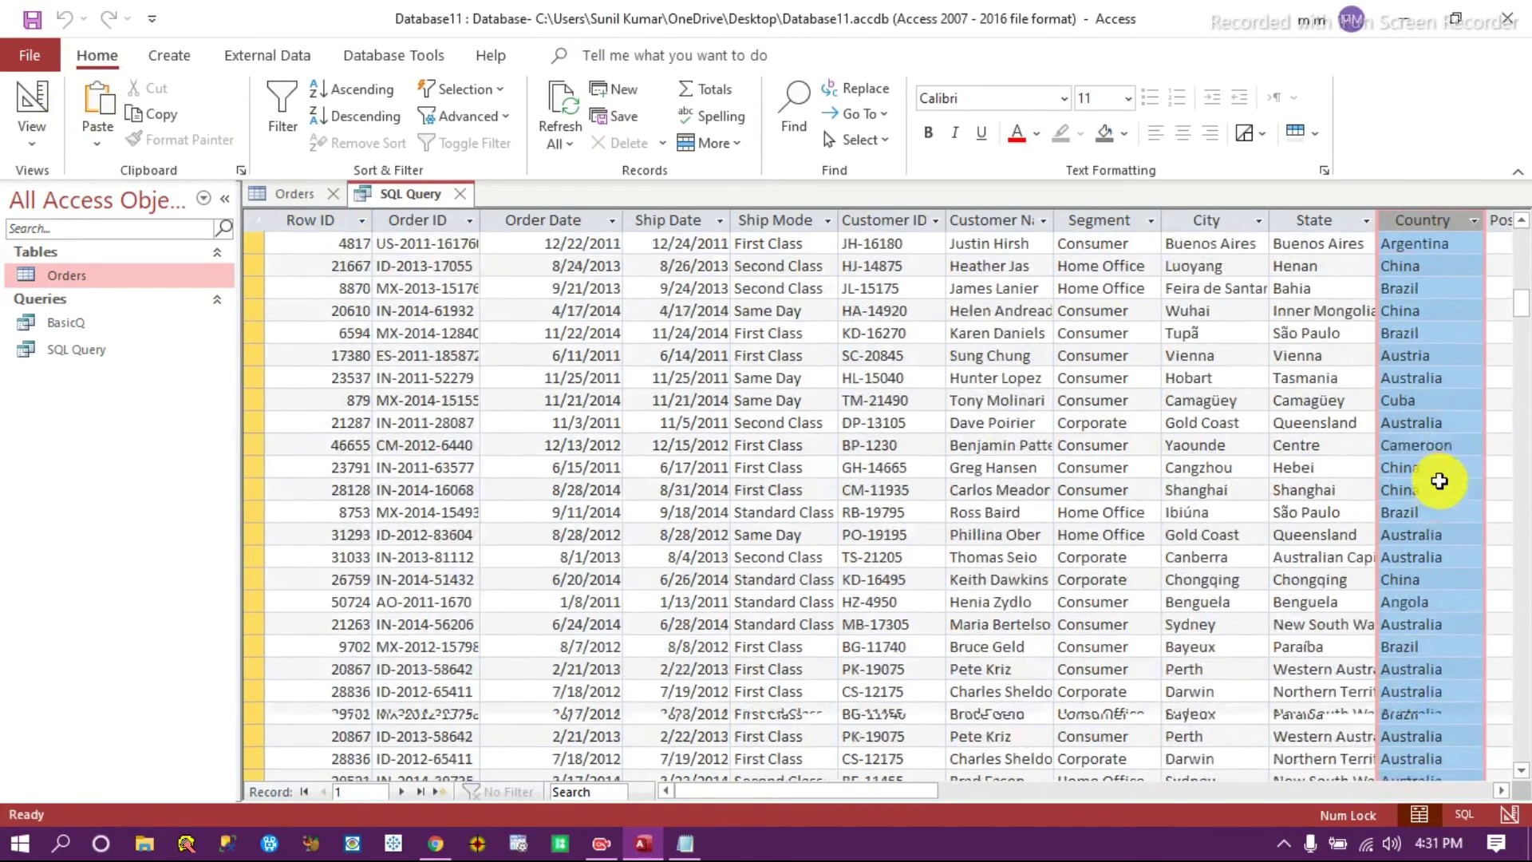
scroll(1441, 480, down, 15)
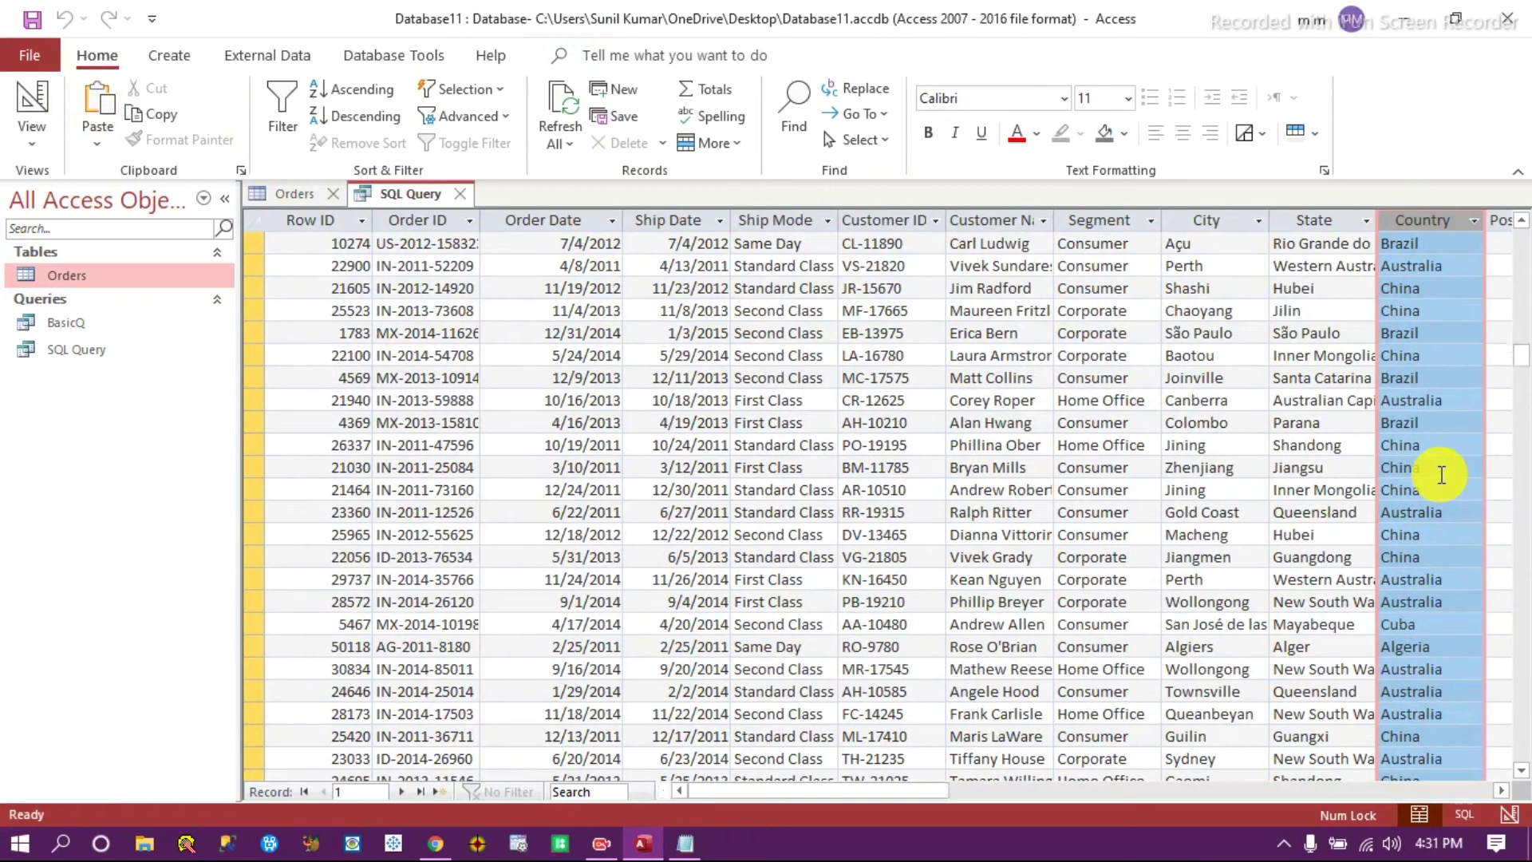
Return to the SQL statement and negate the Country range by changing the pattern to "[!A-C]*".
click(1454, 820)
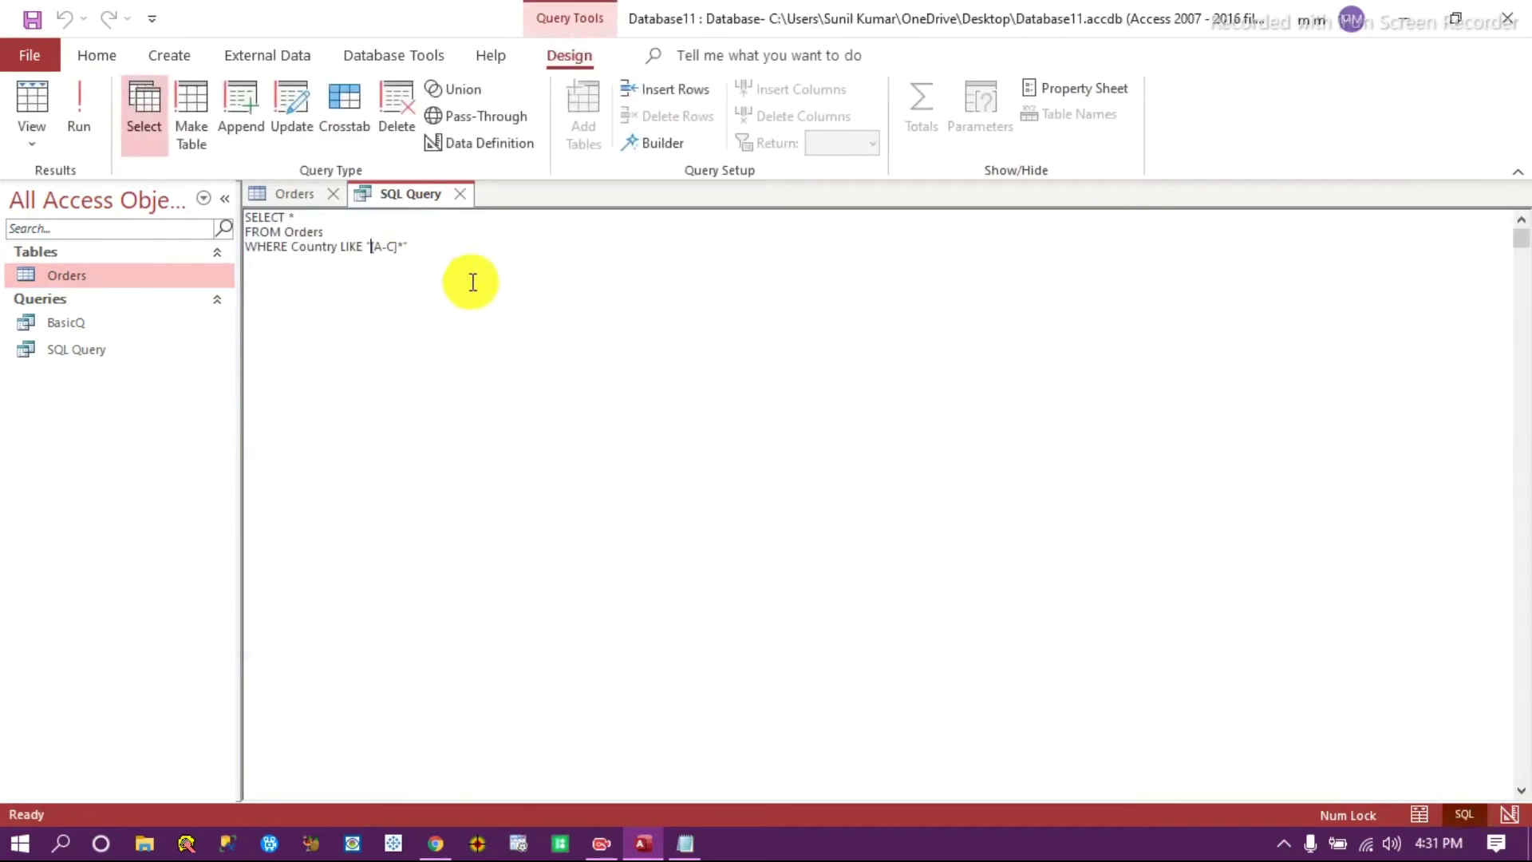
text(!)
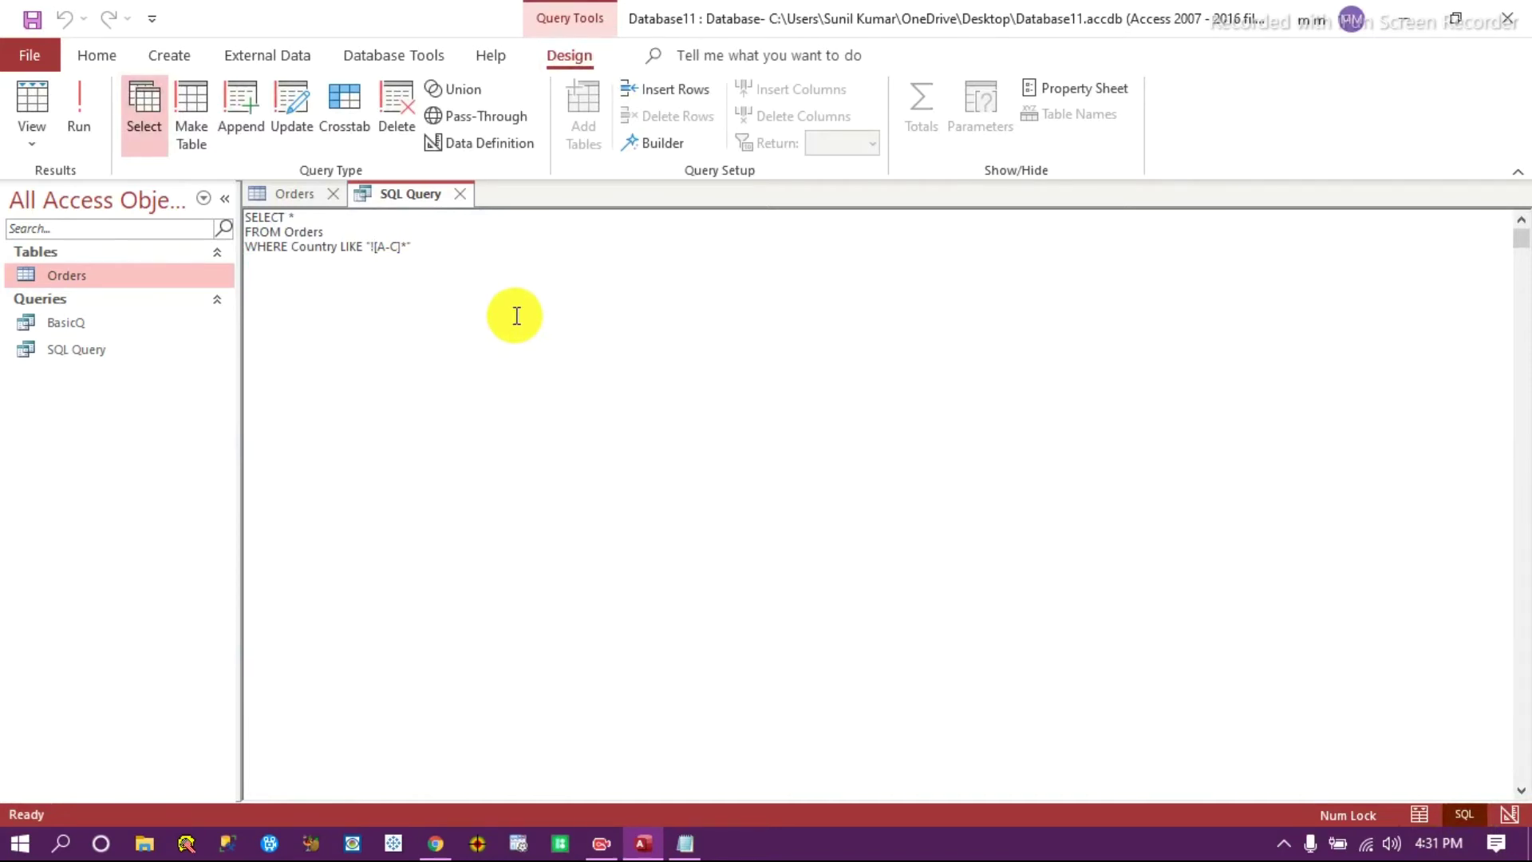
key(BackSpace)
key(Right)
text(!)
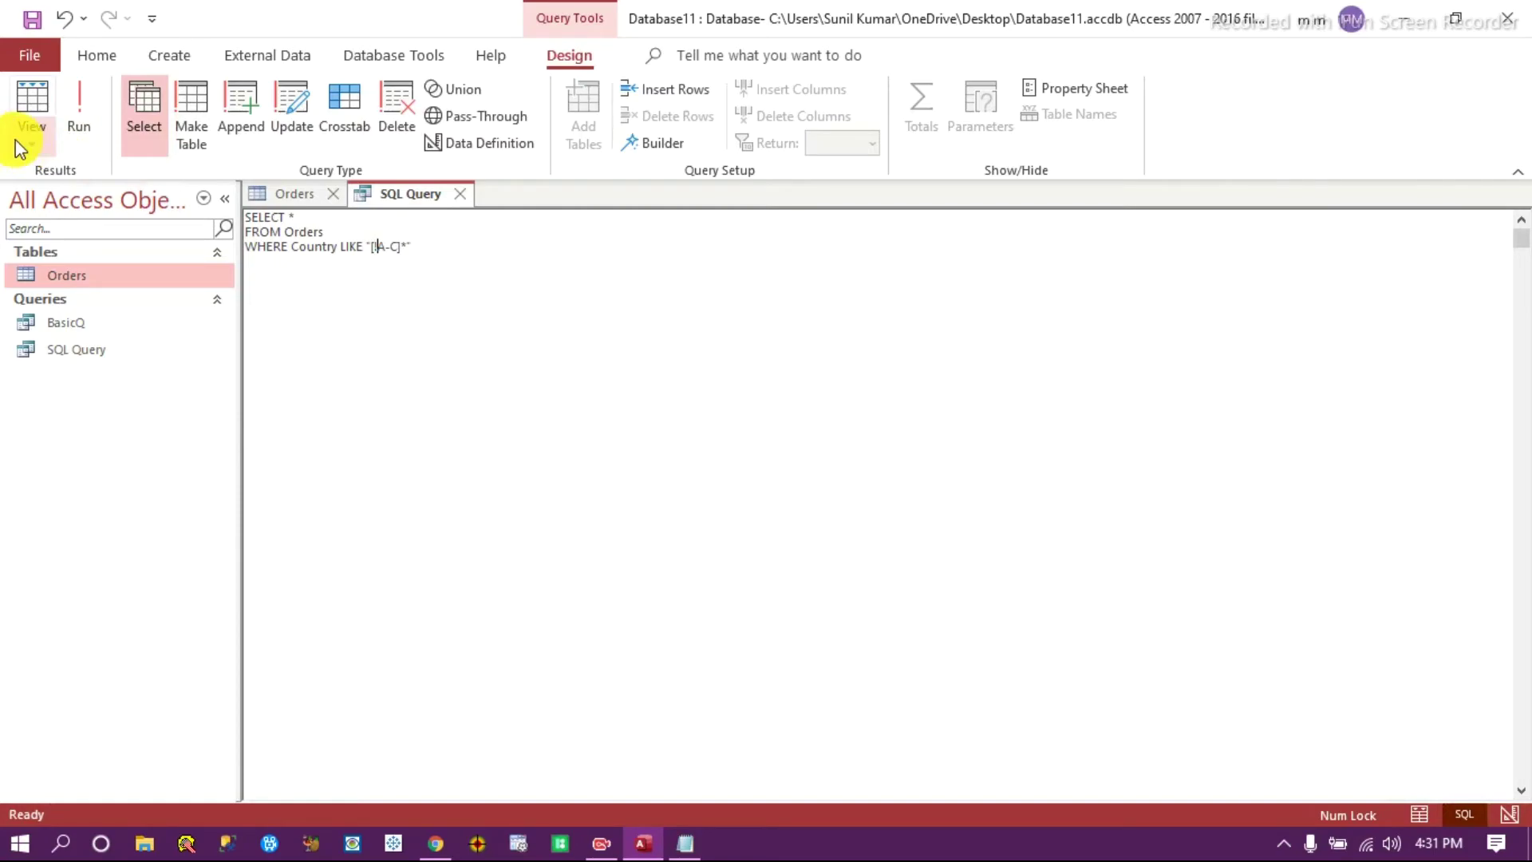
Run the negated-range query, check the Country values in the records, and return to the SQL statement.
click(83, 118)
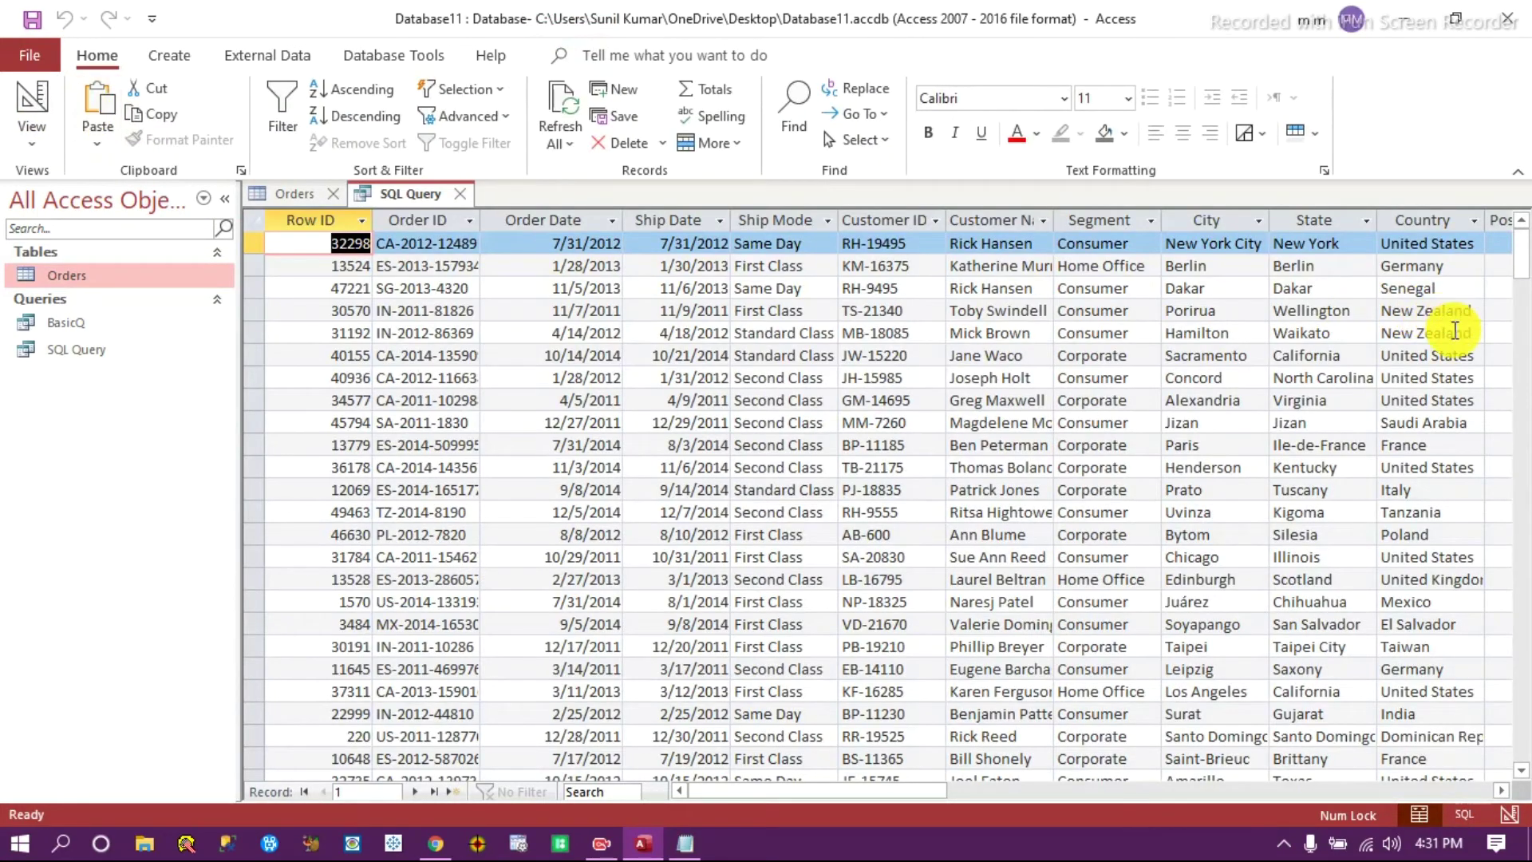
scroll(1401, 428, down, 10)
scroll(1427, 488, down, 5)
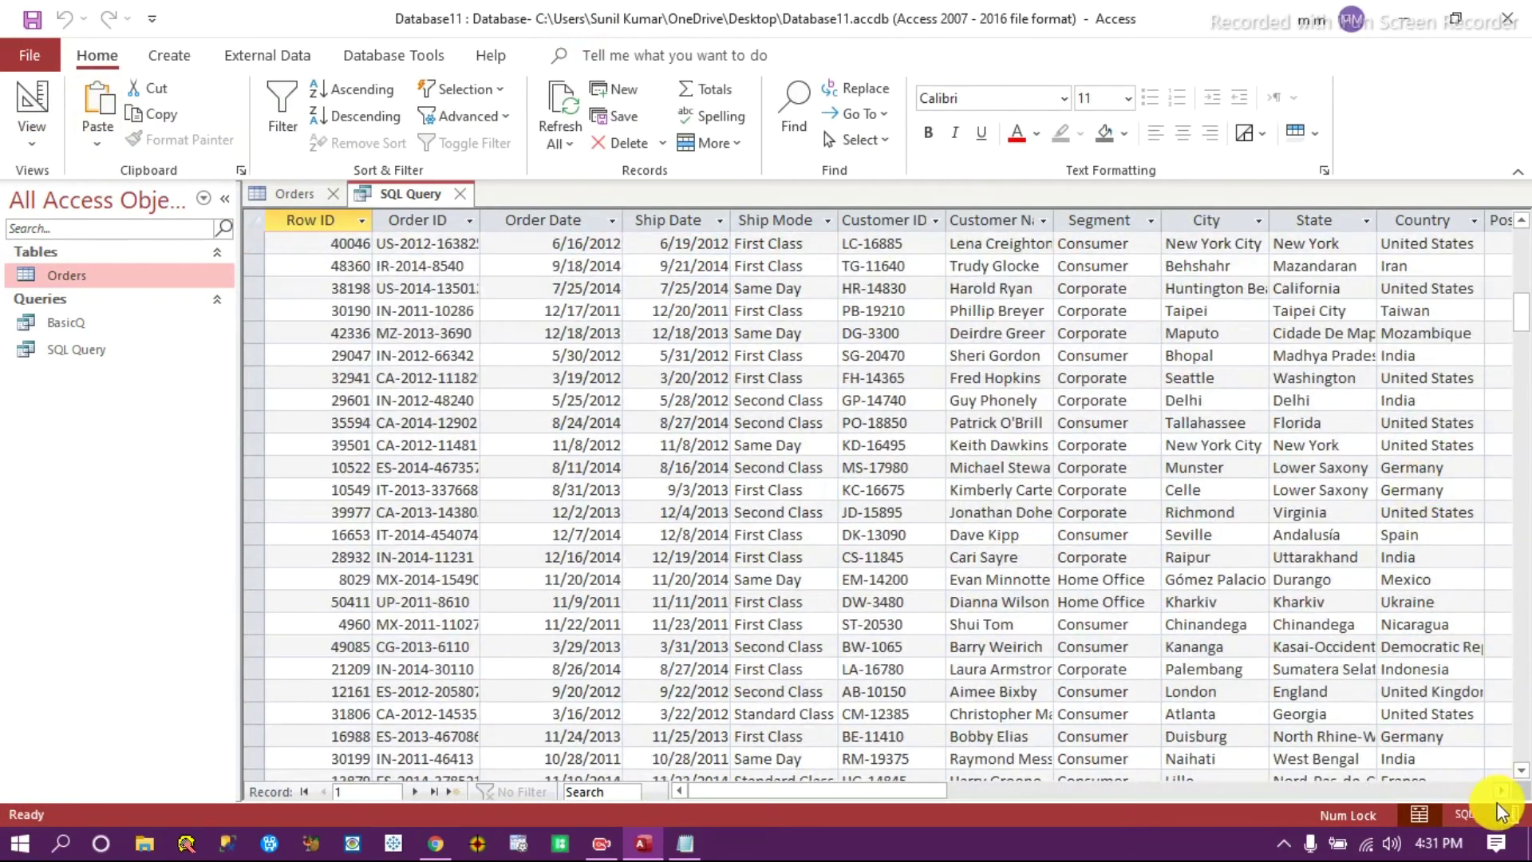
click(1464, 816)
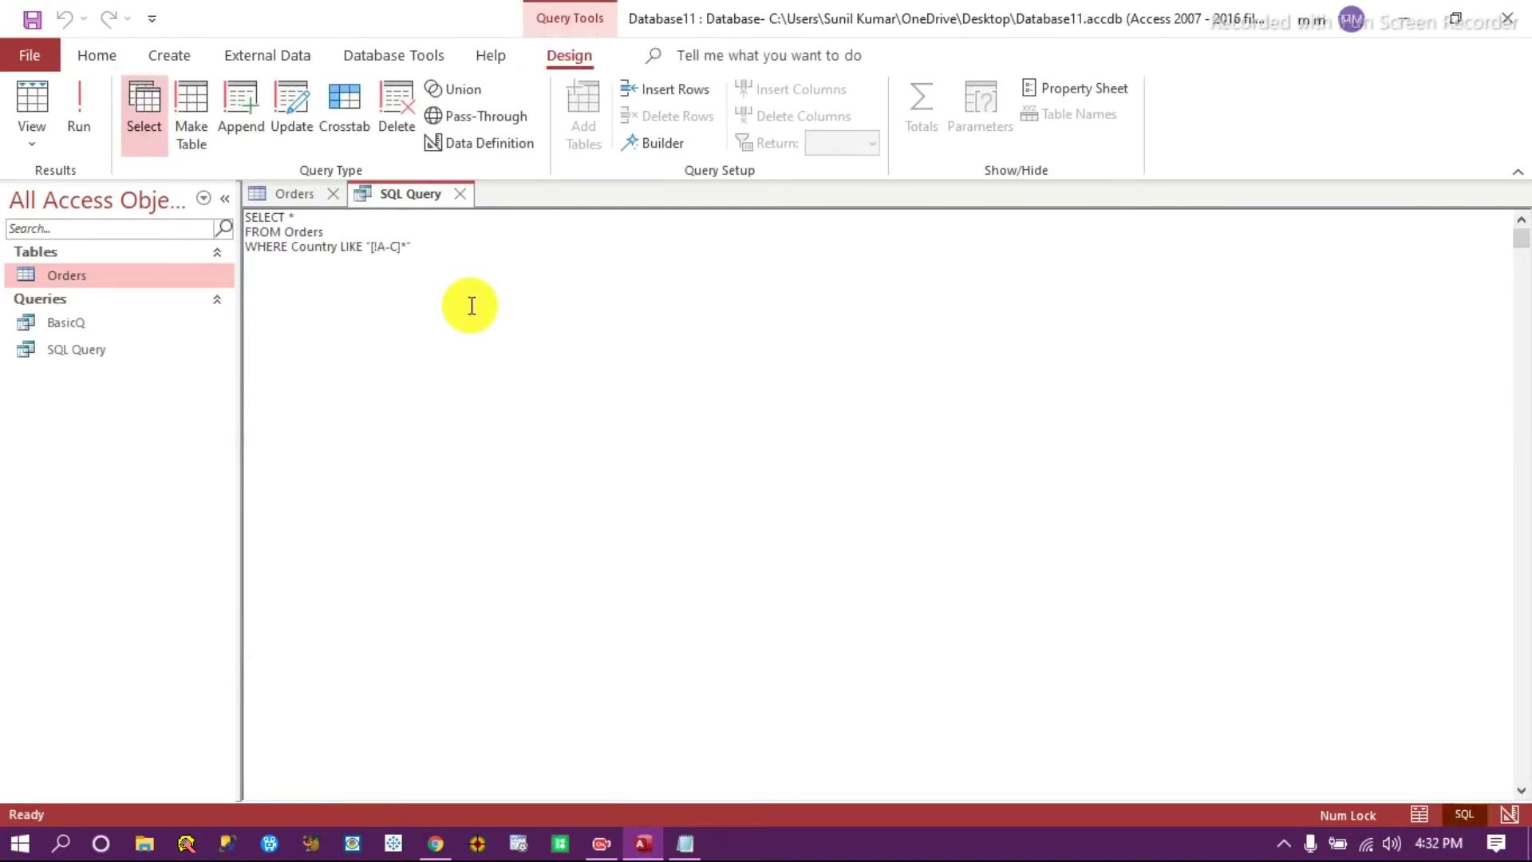
Switch to Chrome, review the wildcard characters table on the Microsoft support page, and return to Access.
click(437, 840)
scroll(438, 475, up, 20)
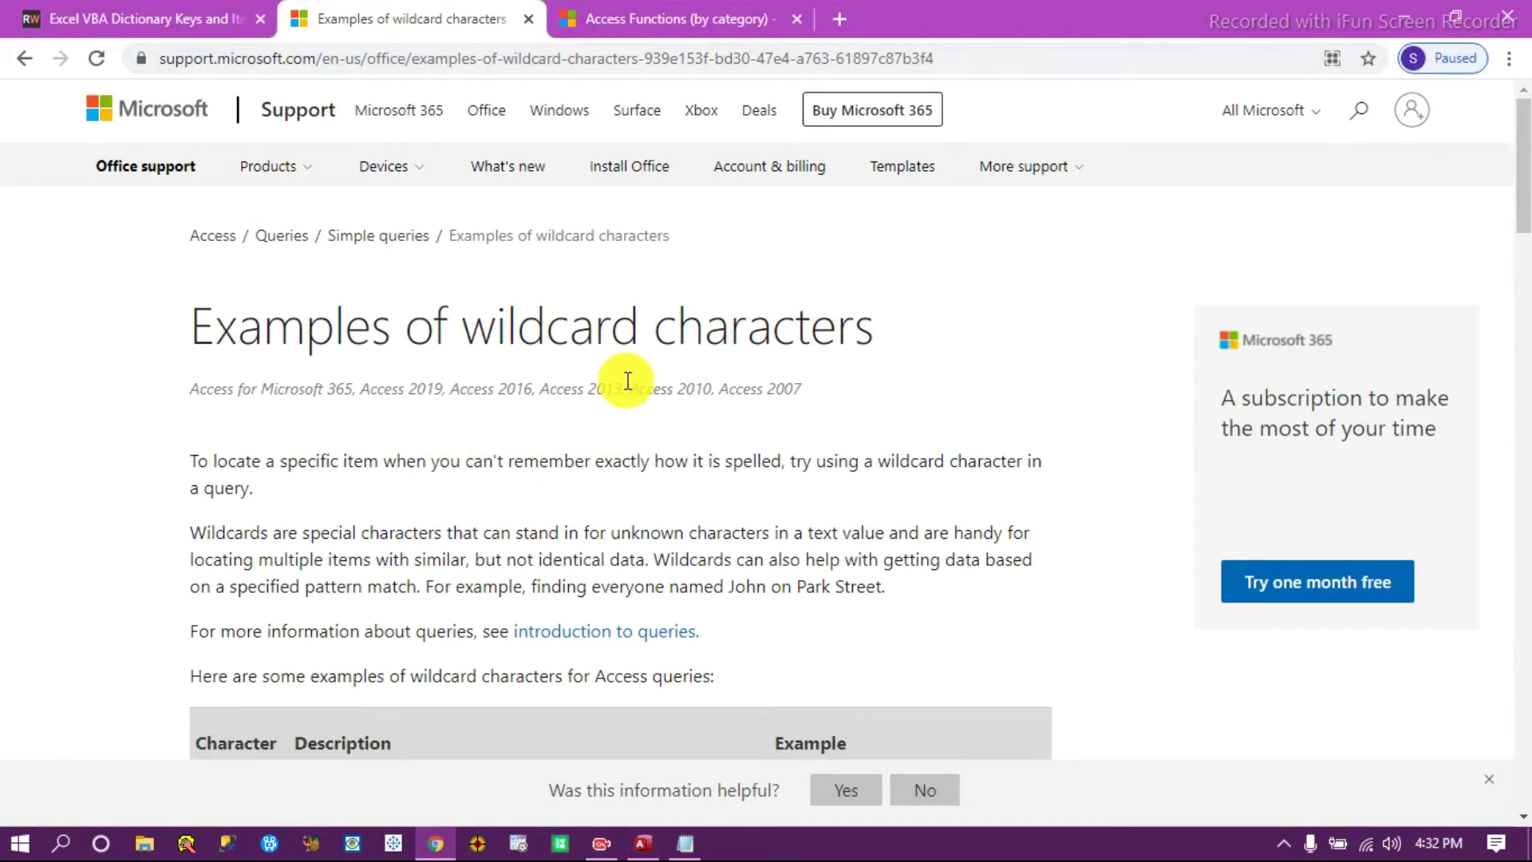
scroll(628, 380, down, 20)
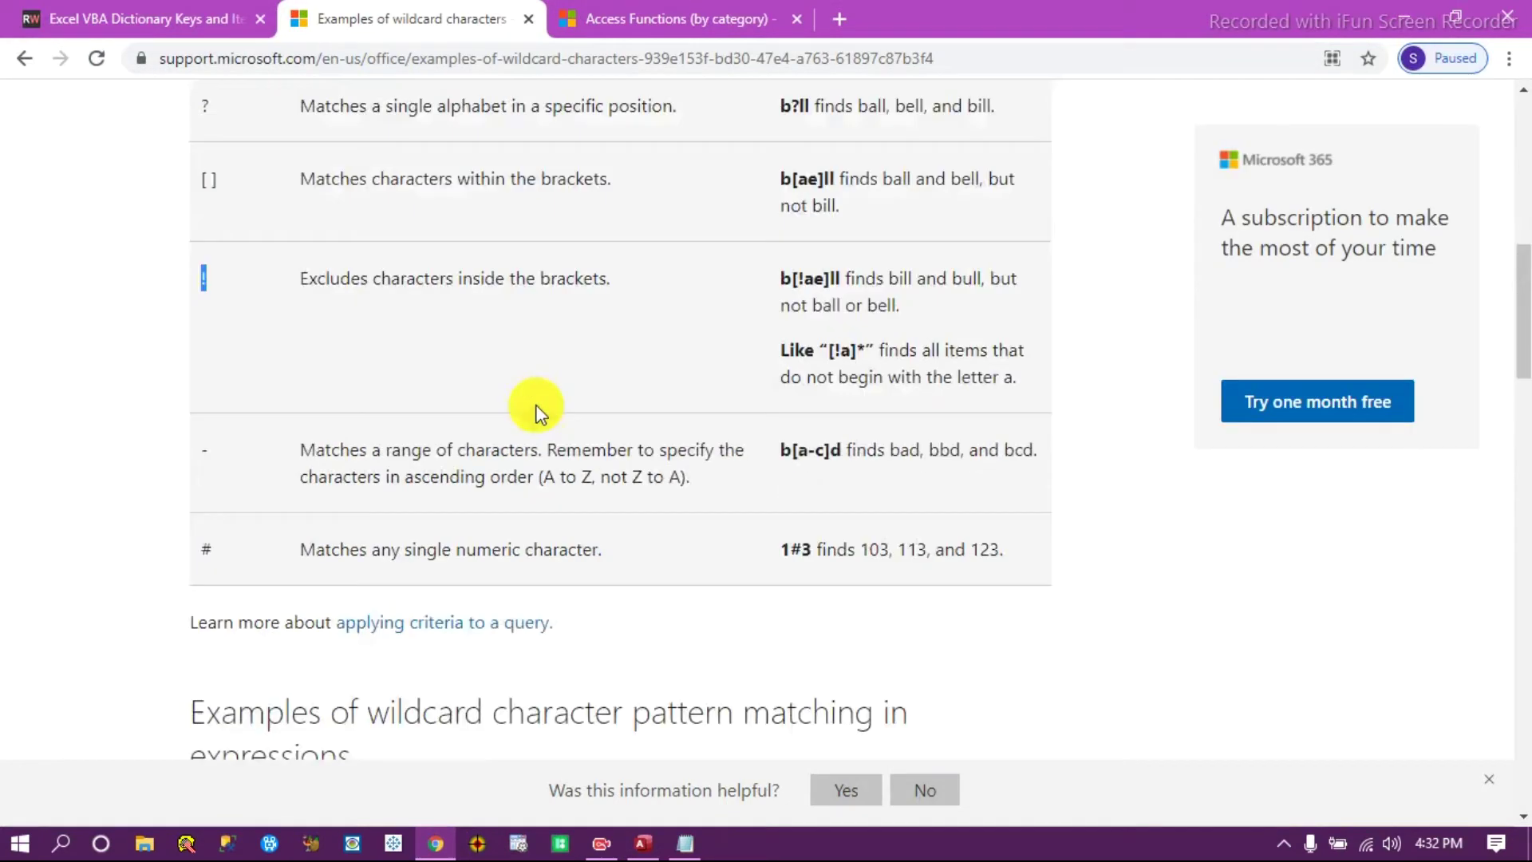
scroll(419, 495, up, 20)
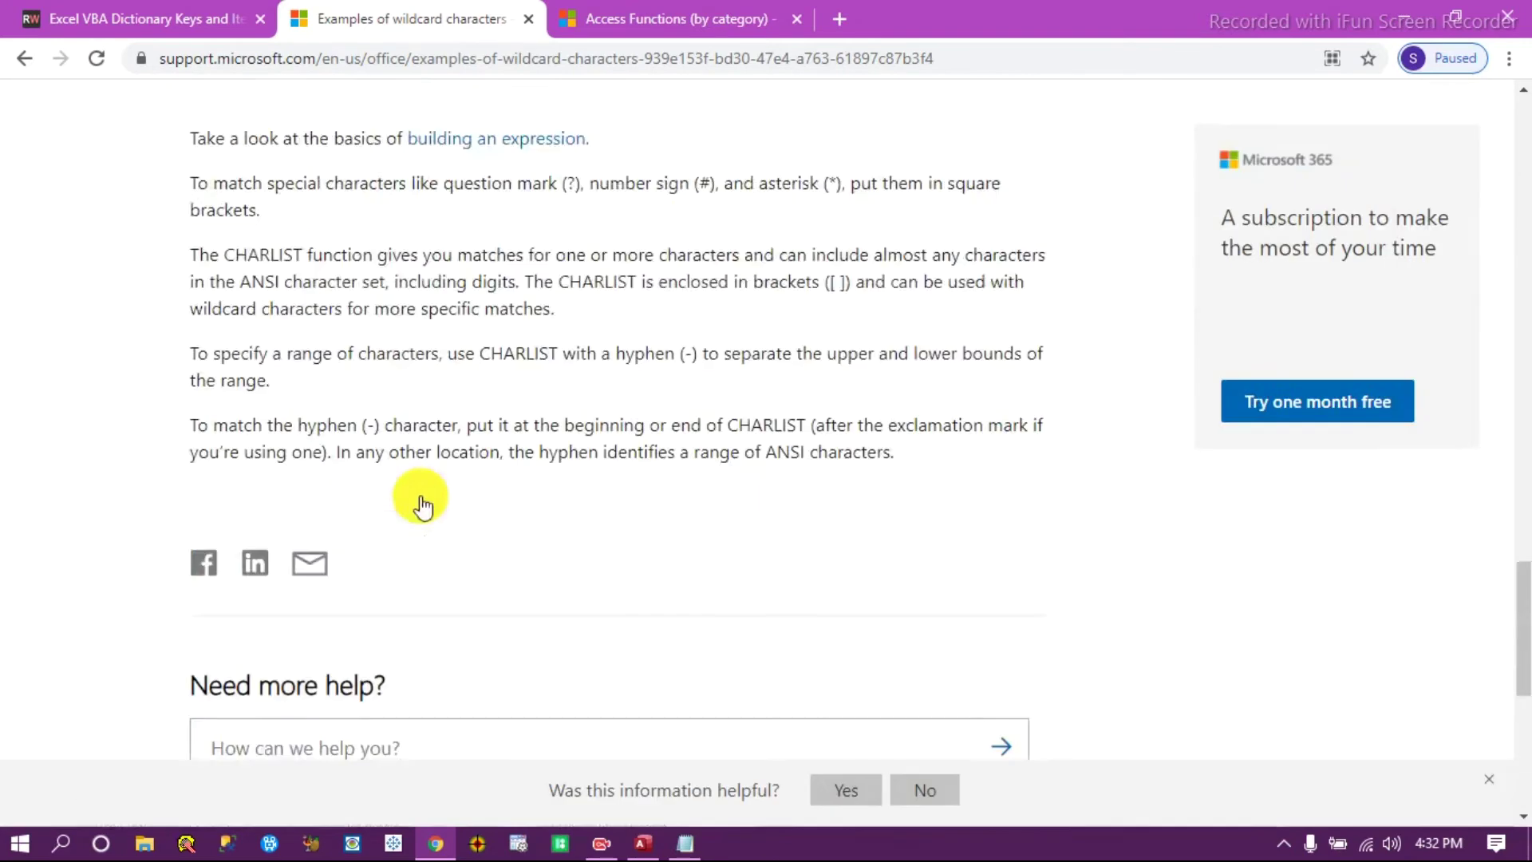
scroll(447, 499, down, 8)
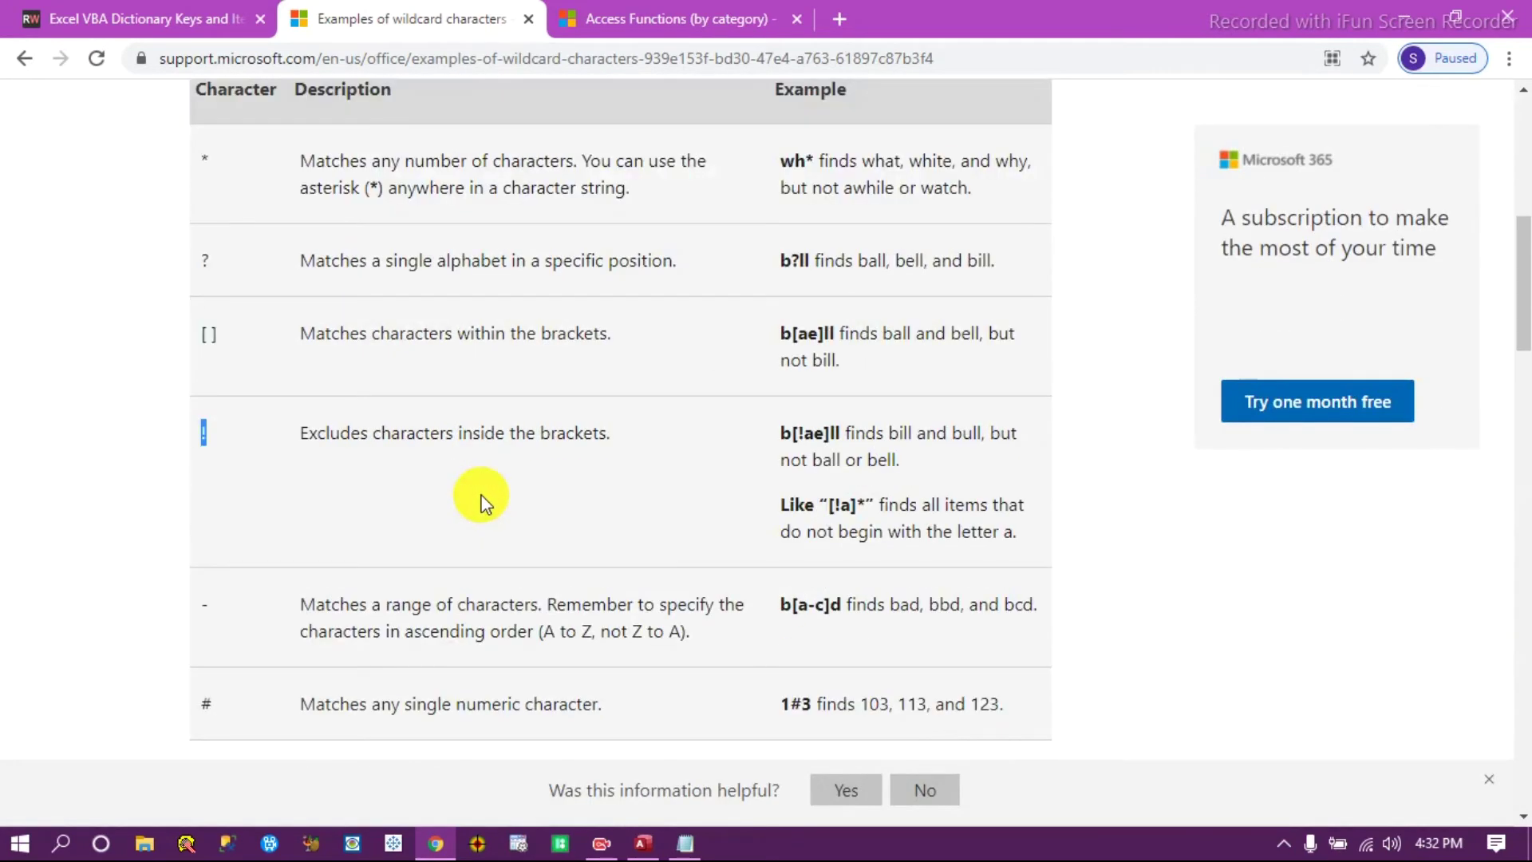
scroll(484, 503, up, 8)
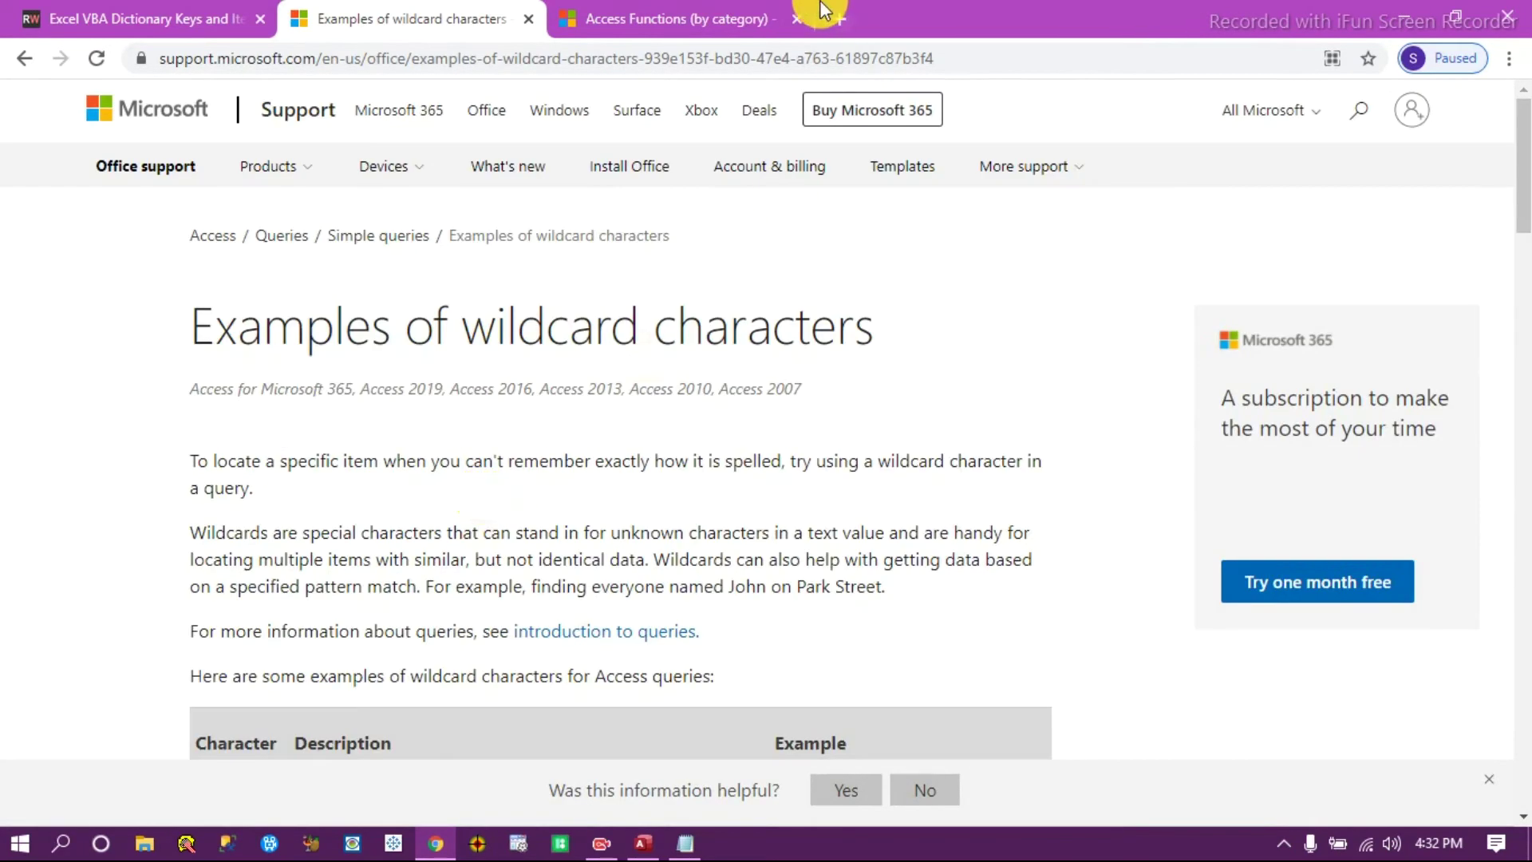
click(1402, 20)
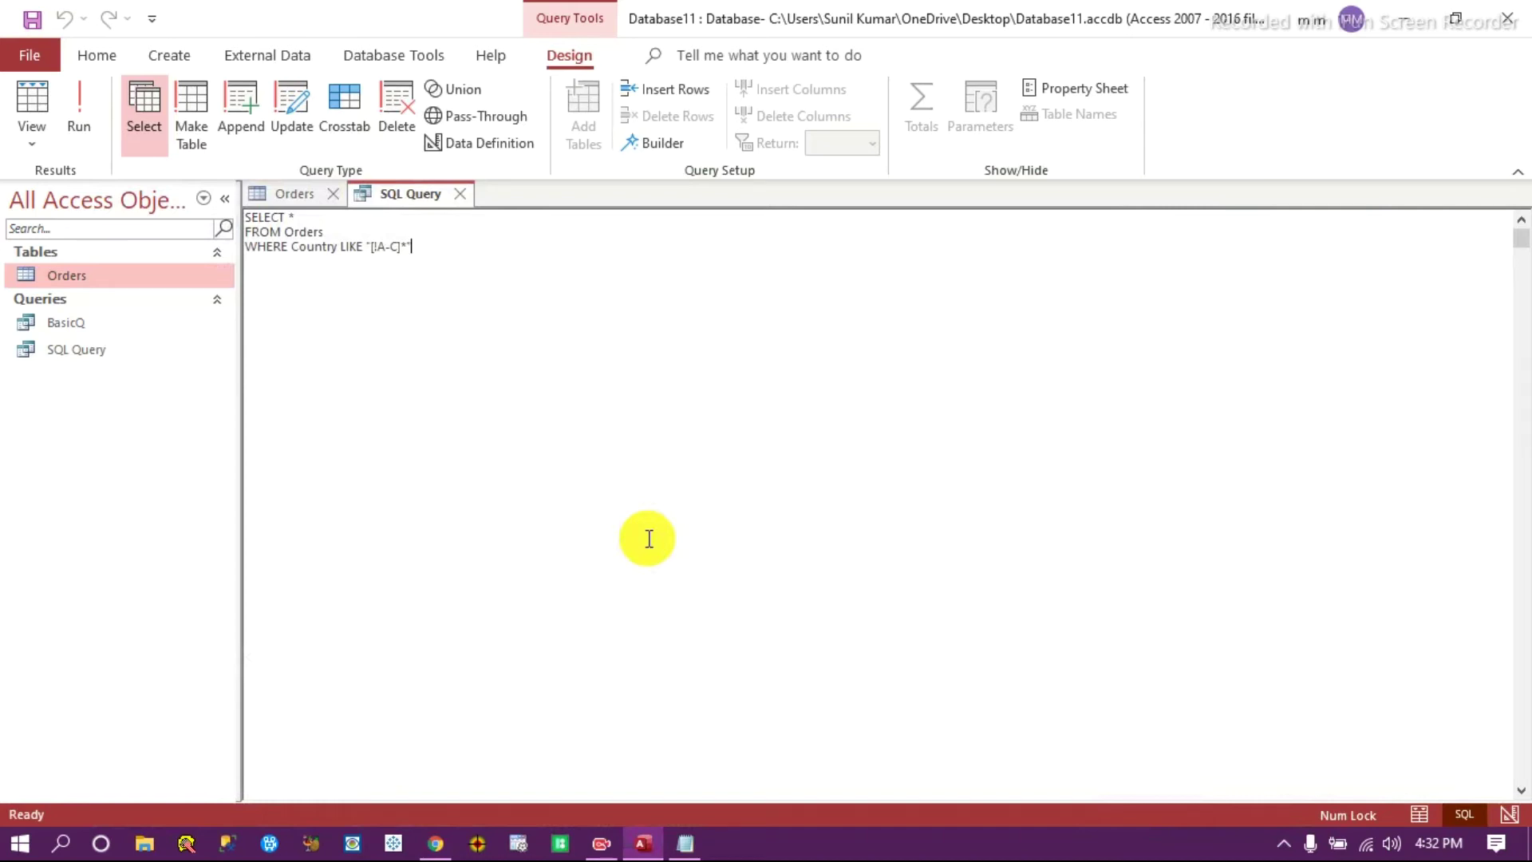
Clear the pattern from the Country LIKE condition and look through the Orders table's Country column for a four-letter country name.
drag(437, 246, 383, 242)
key(Delete)
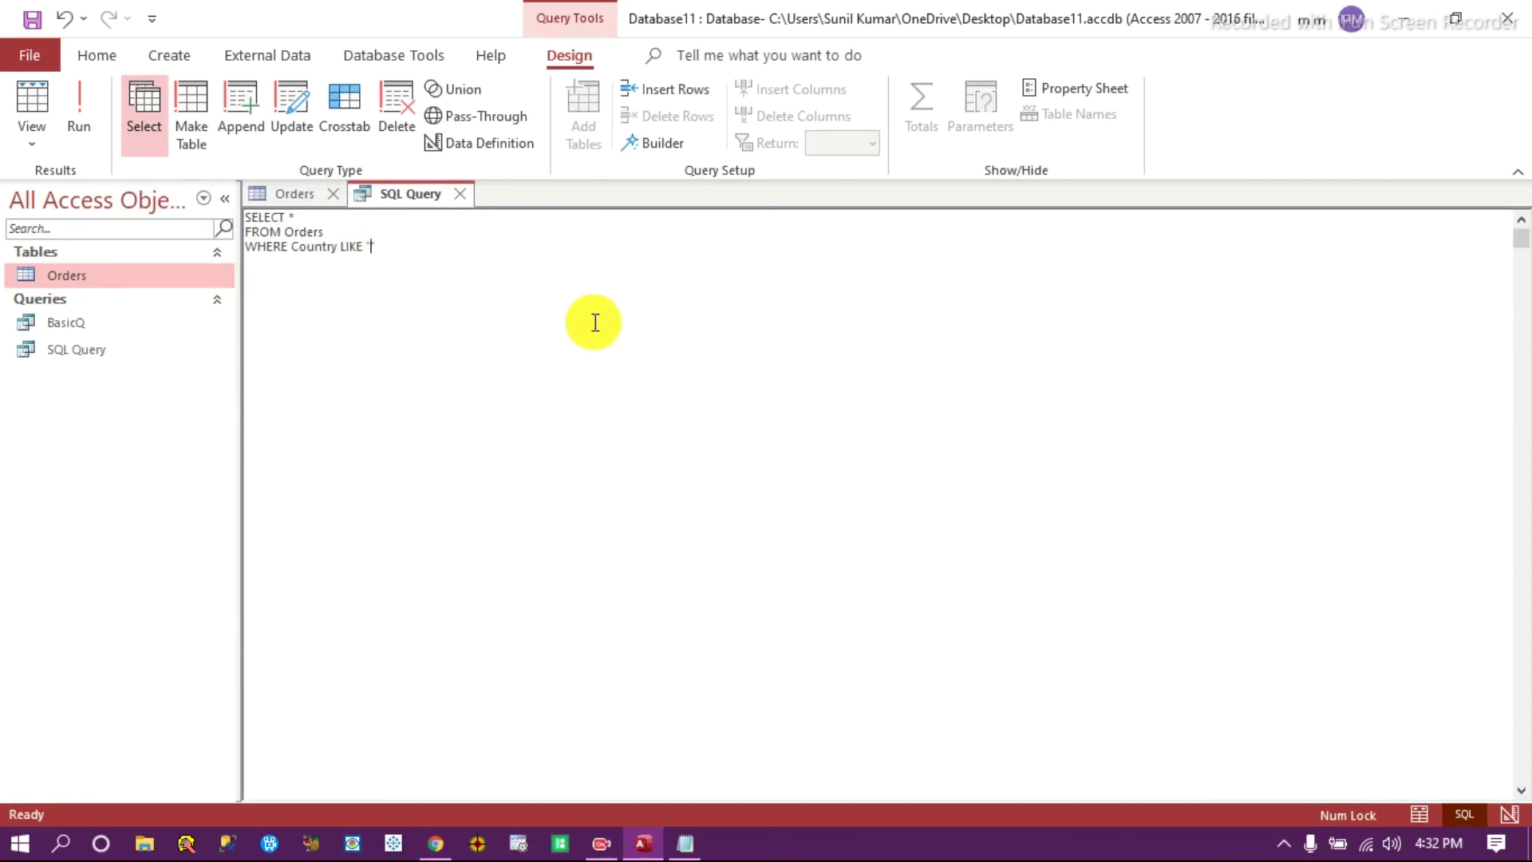
click(290, 196)
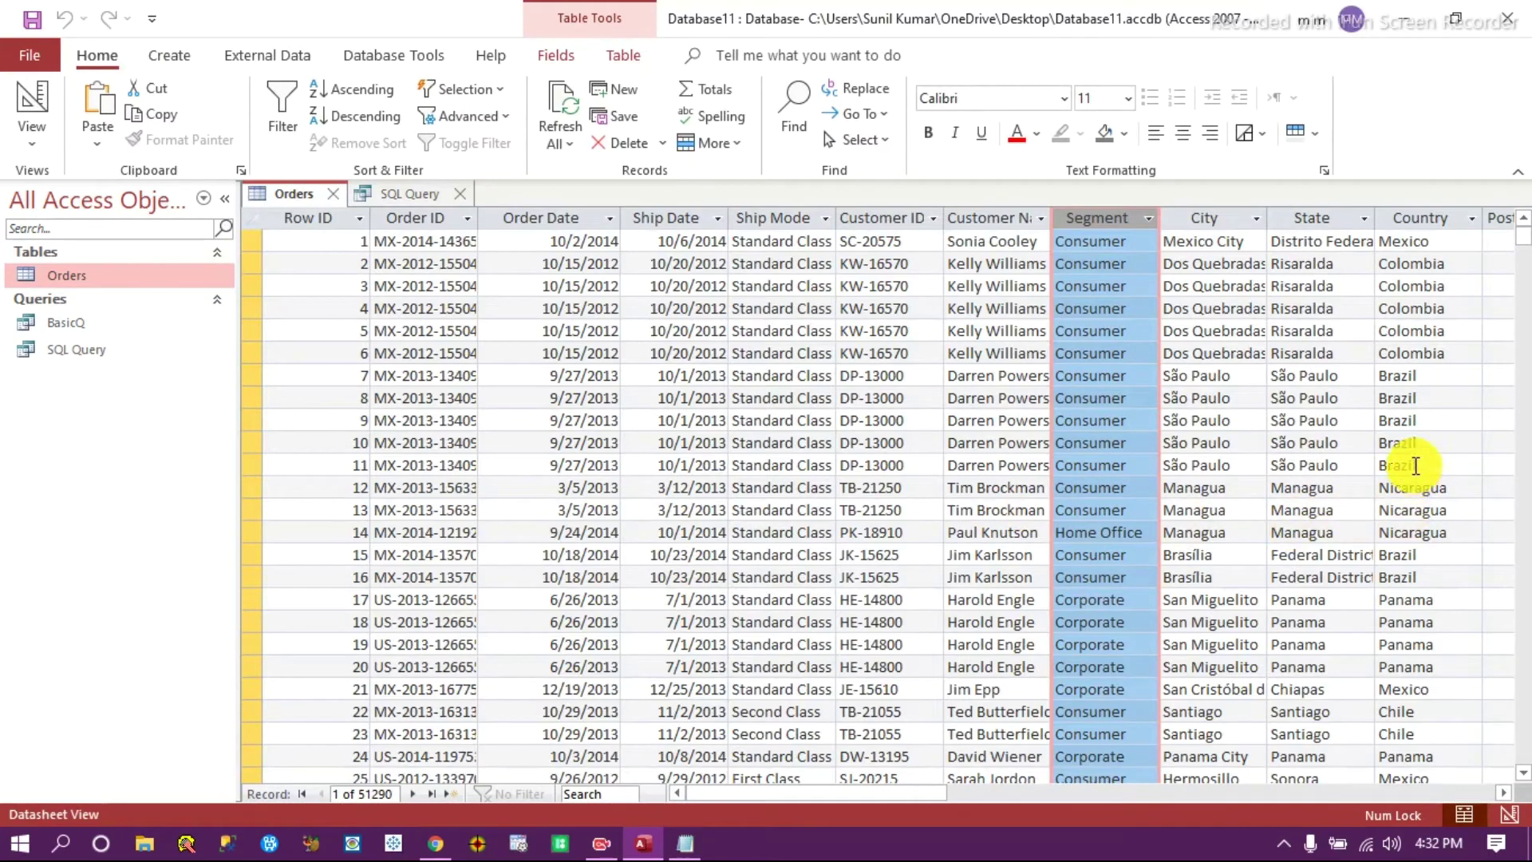
click(1420, 423)
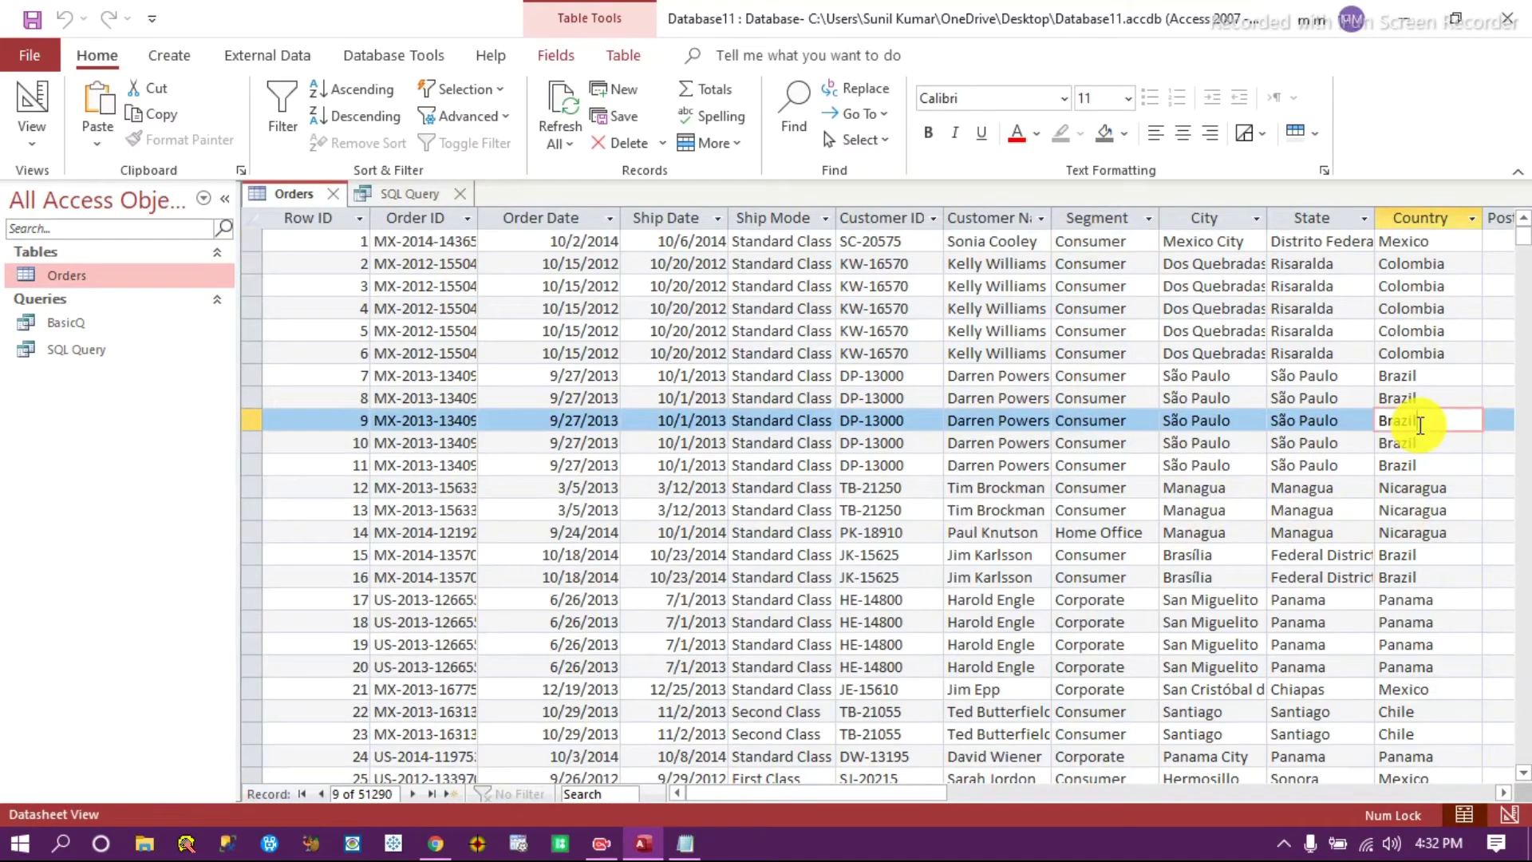
scroll(1450, 549, down, 20)
scroll(1452, 552, down, 2)
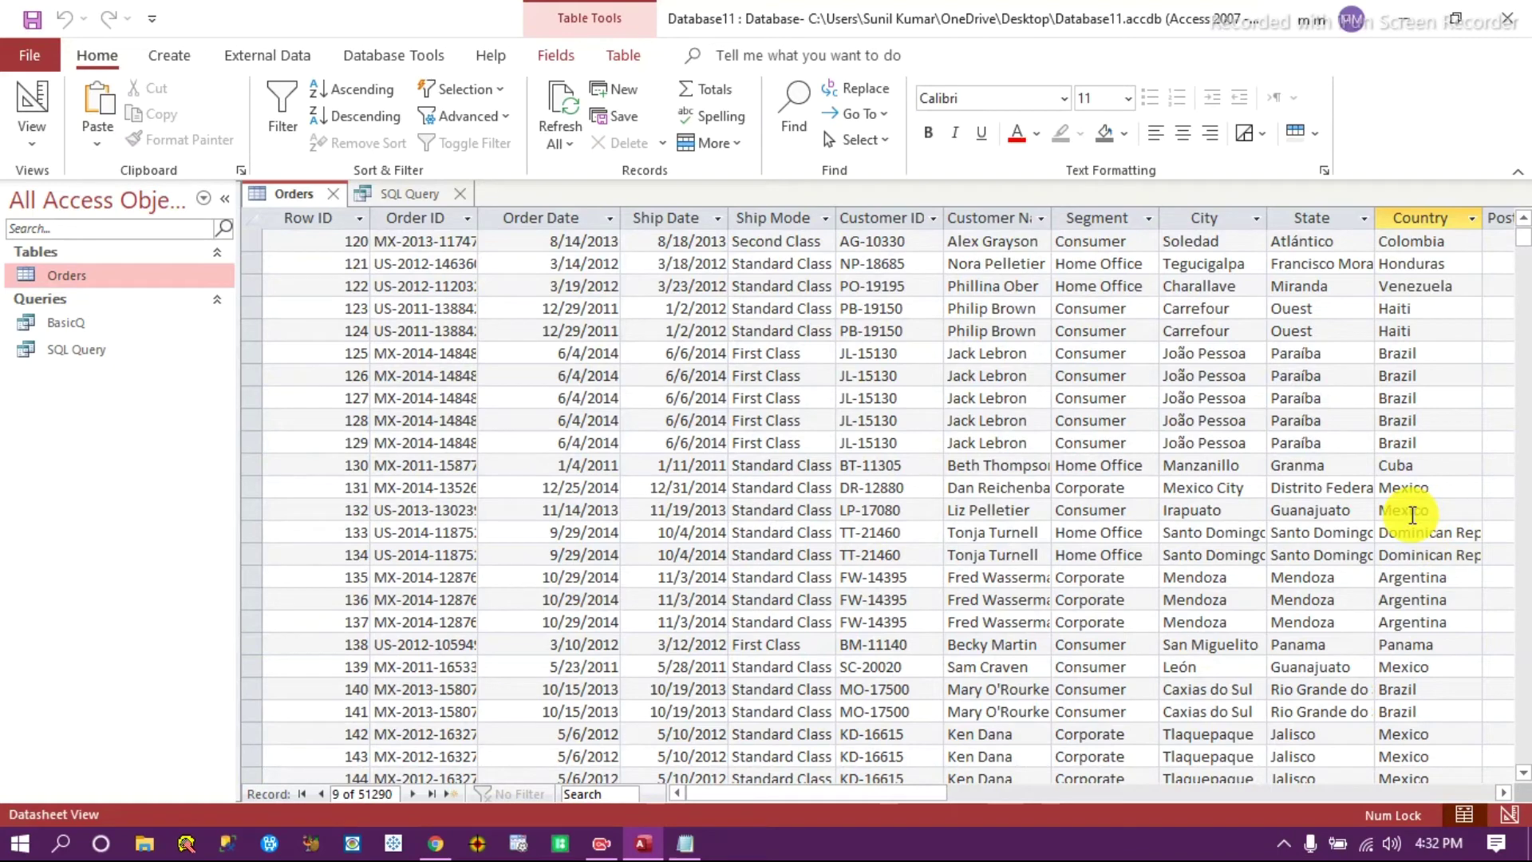
scroll(1189, 575, down, 20)
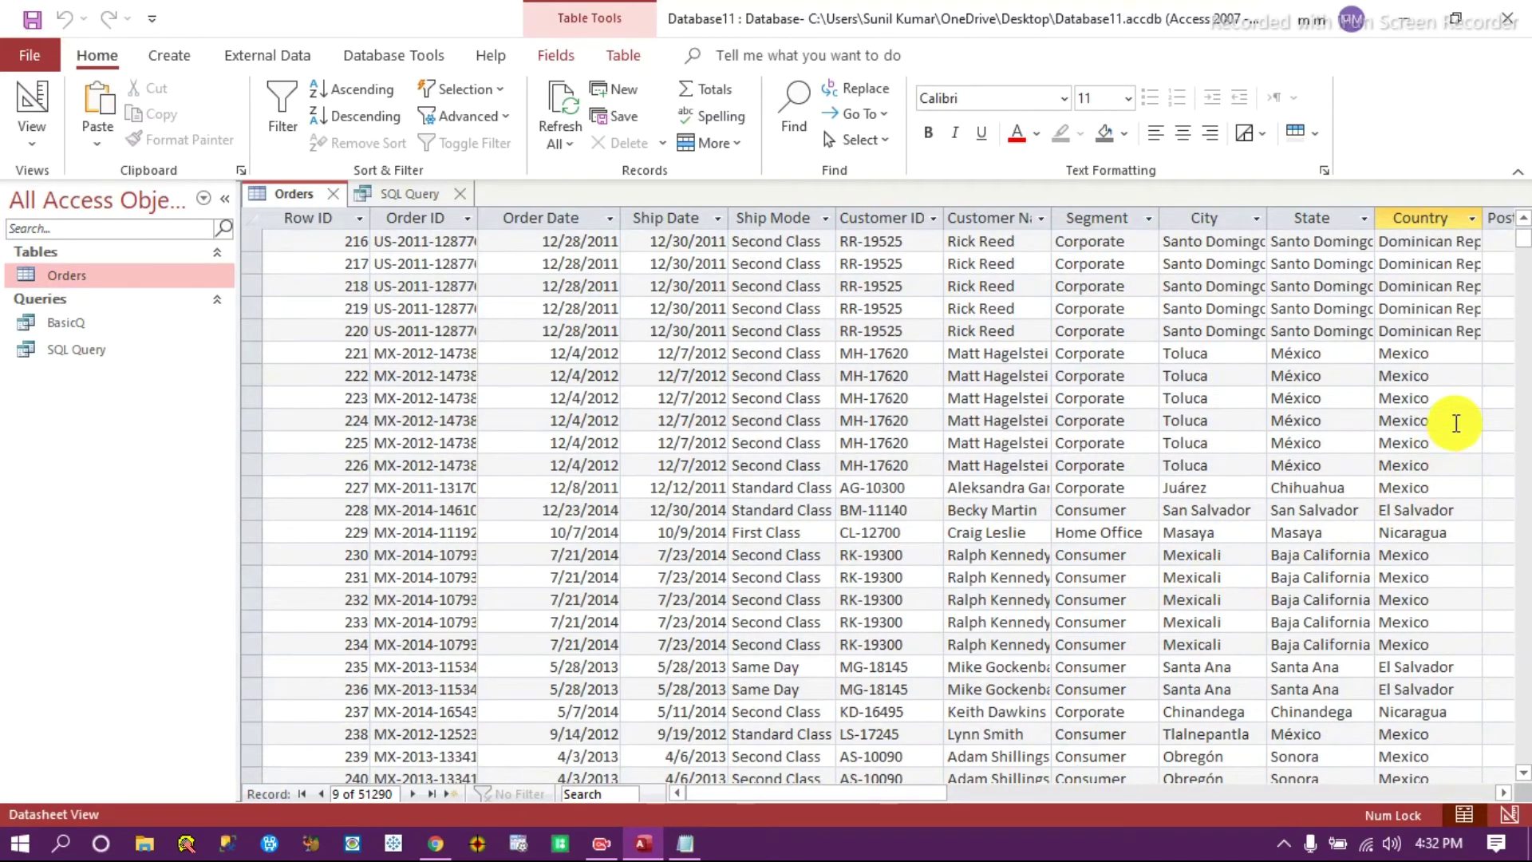
scroll(1456, 423, down, 18)
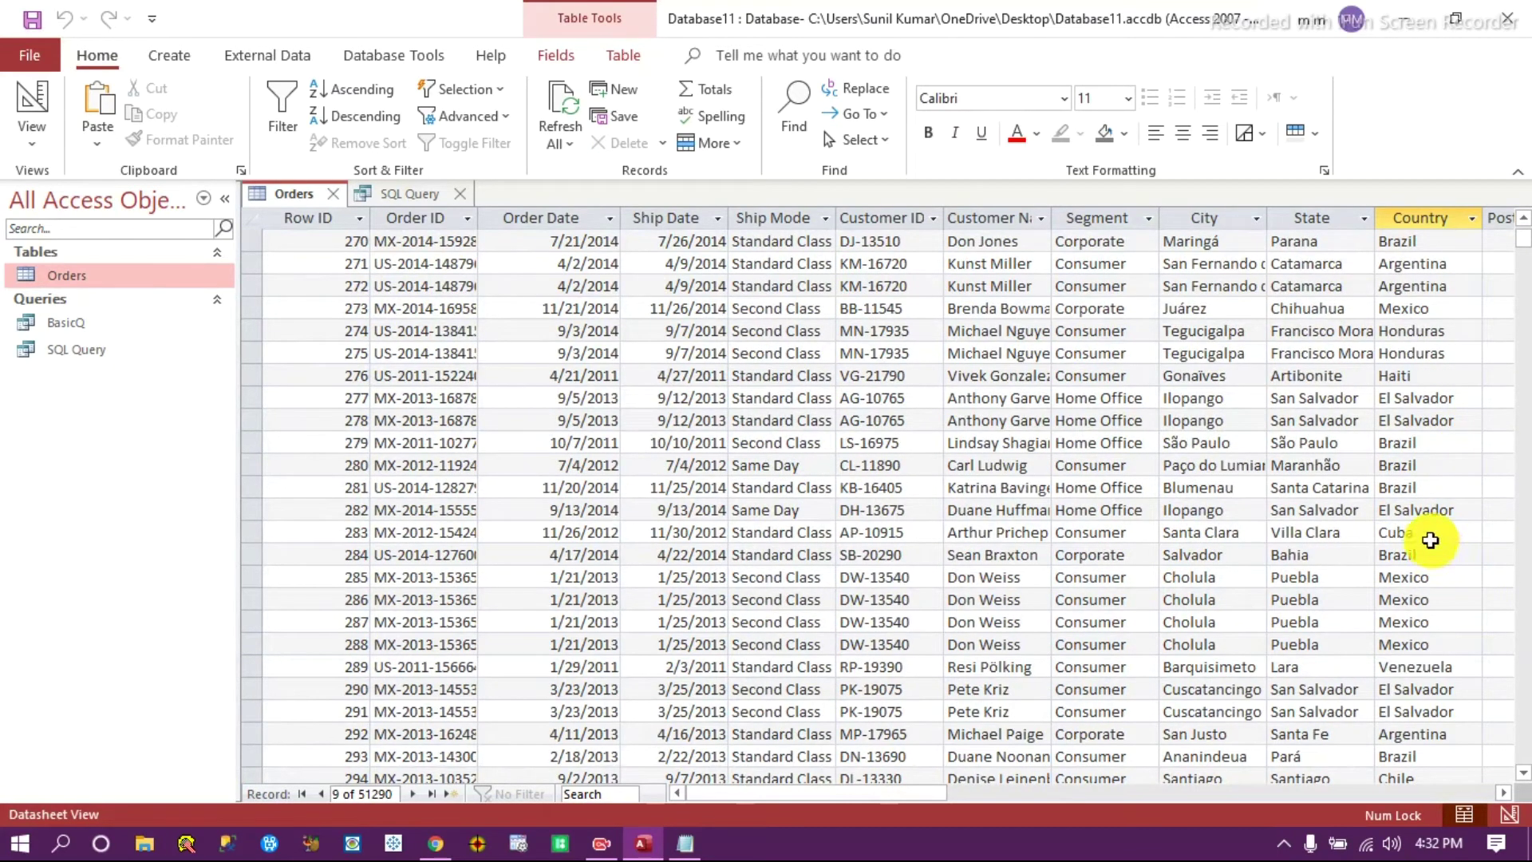
click(1409, 533)
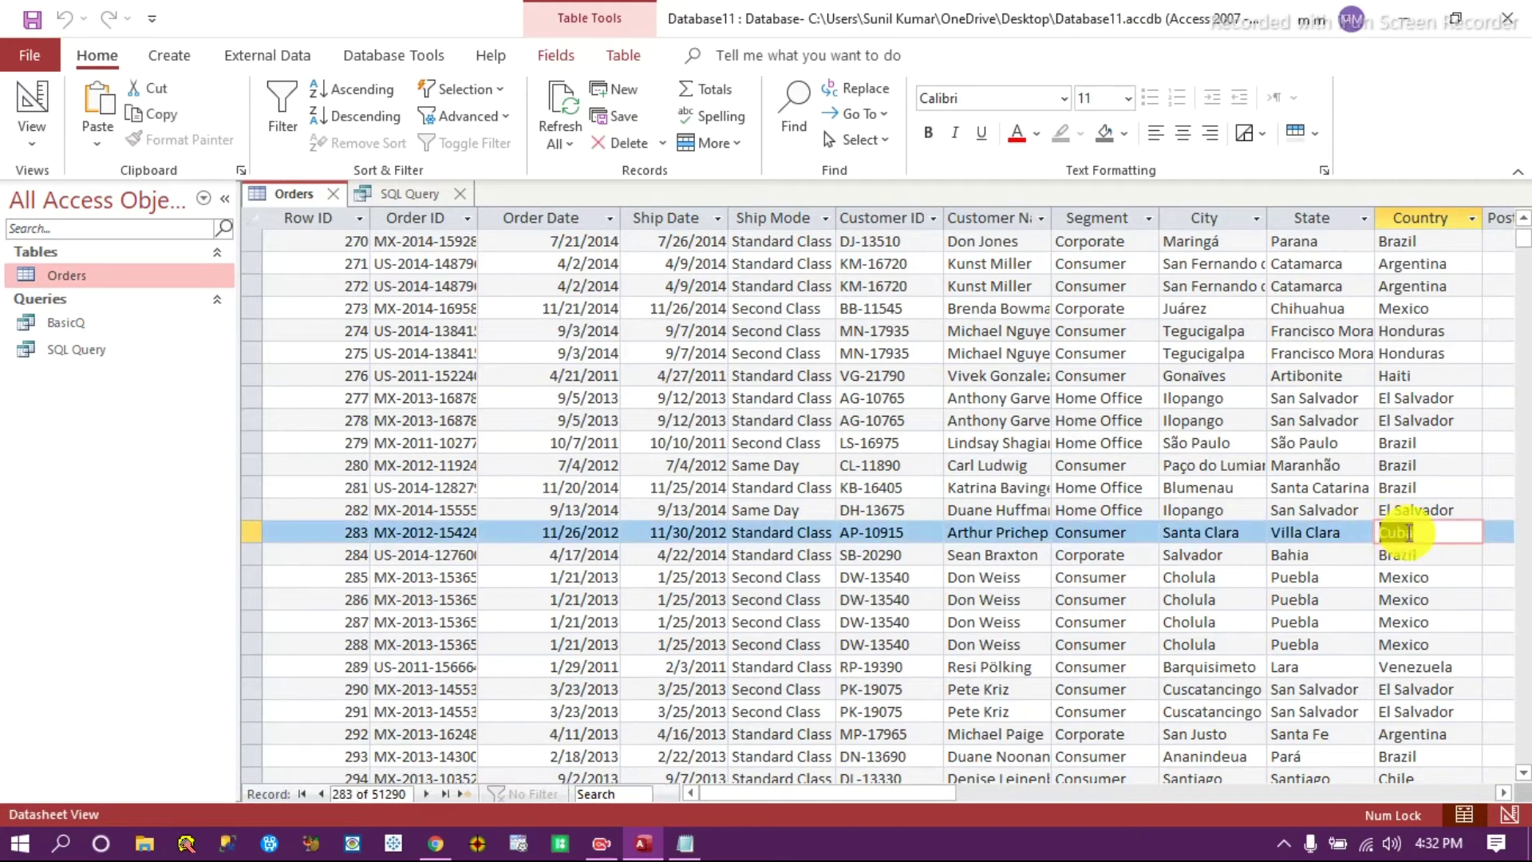
click(1412, 553)
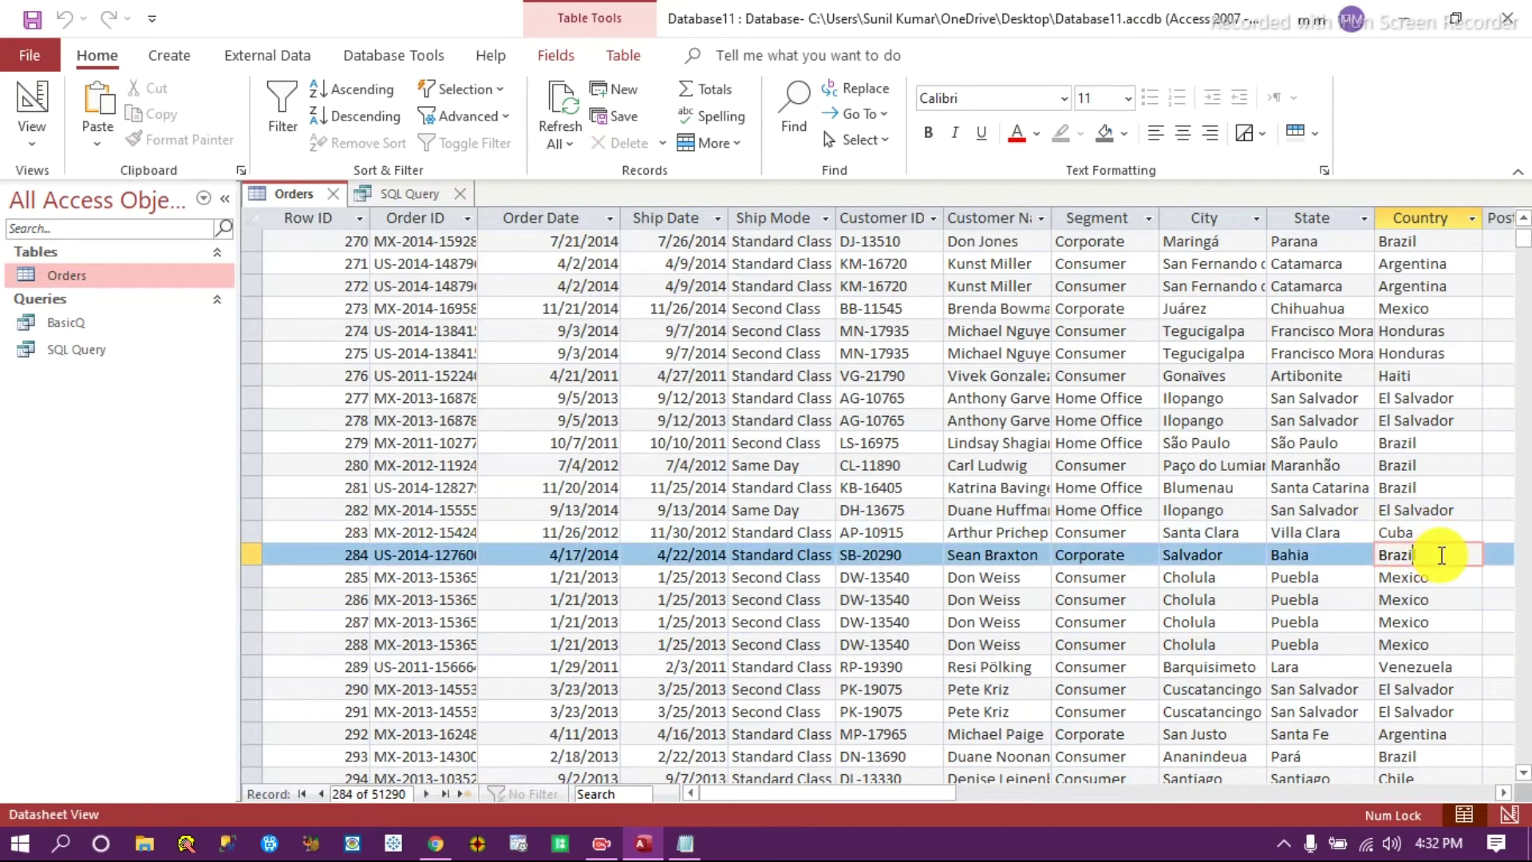
key(Up)
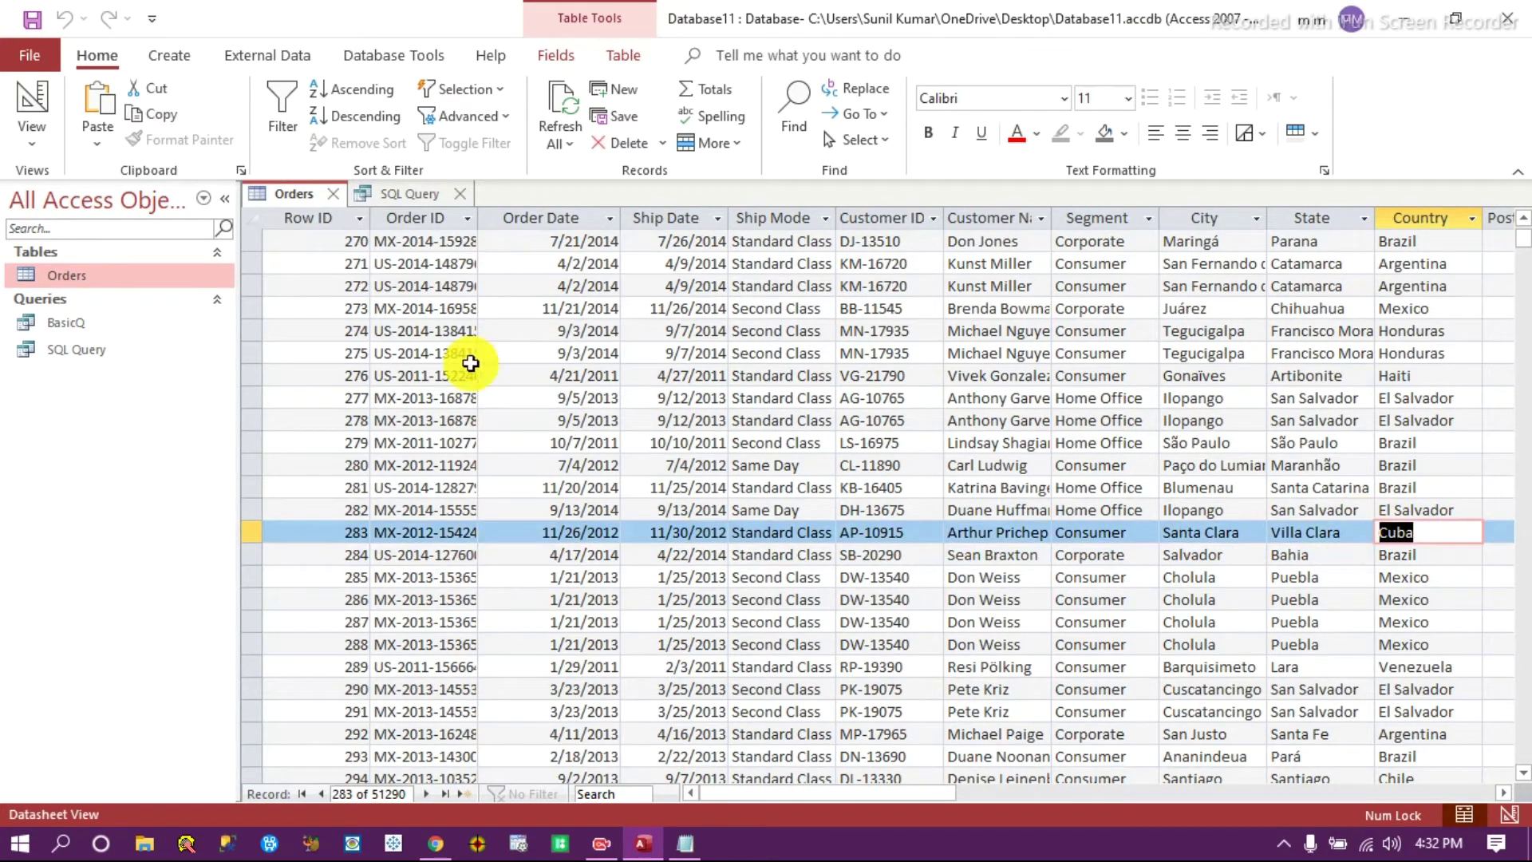
Set the Country LIKE pattern to "????" in the SQL statement and consult the wildcard characters table in Chrome before returning to Access.
click(403, 194)
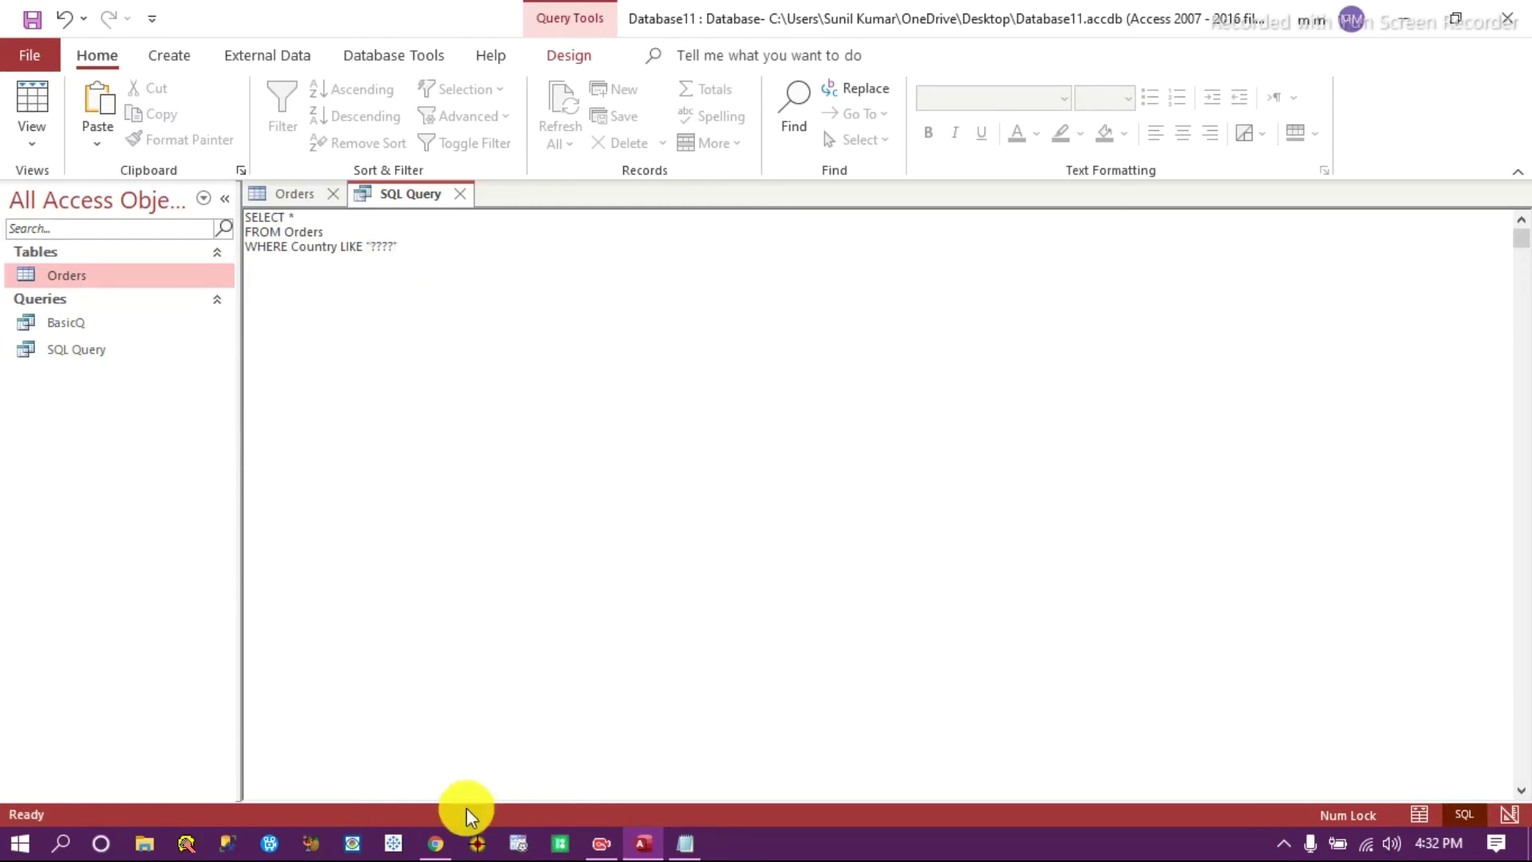
click(435, 841)
scroll(391, 526, down, 15)
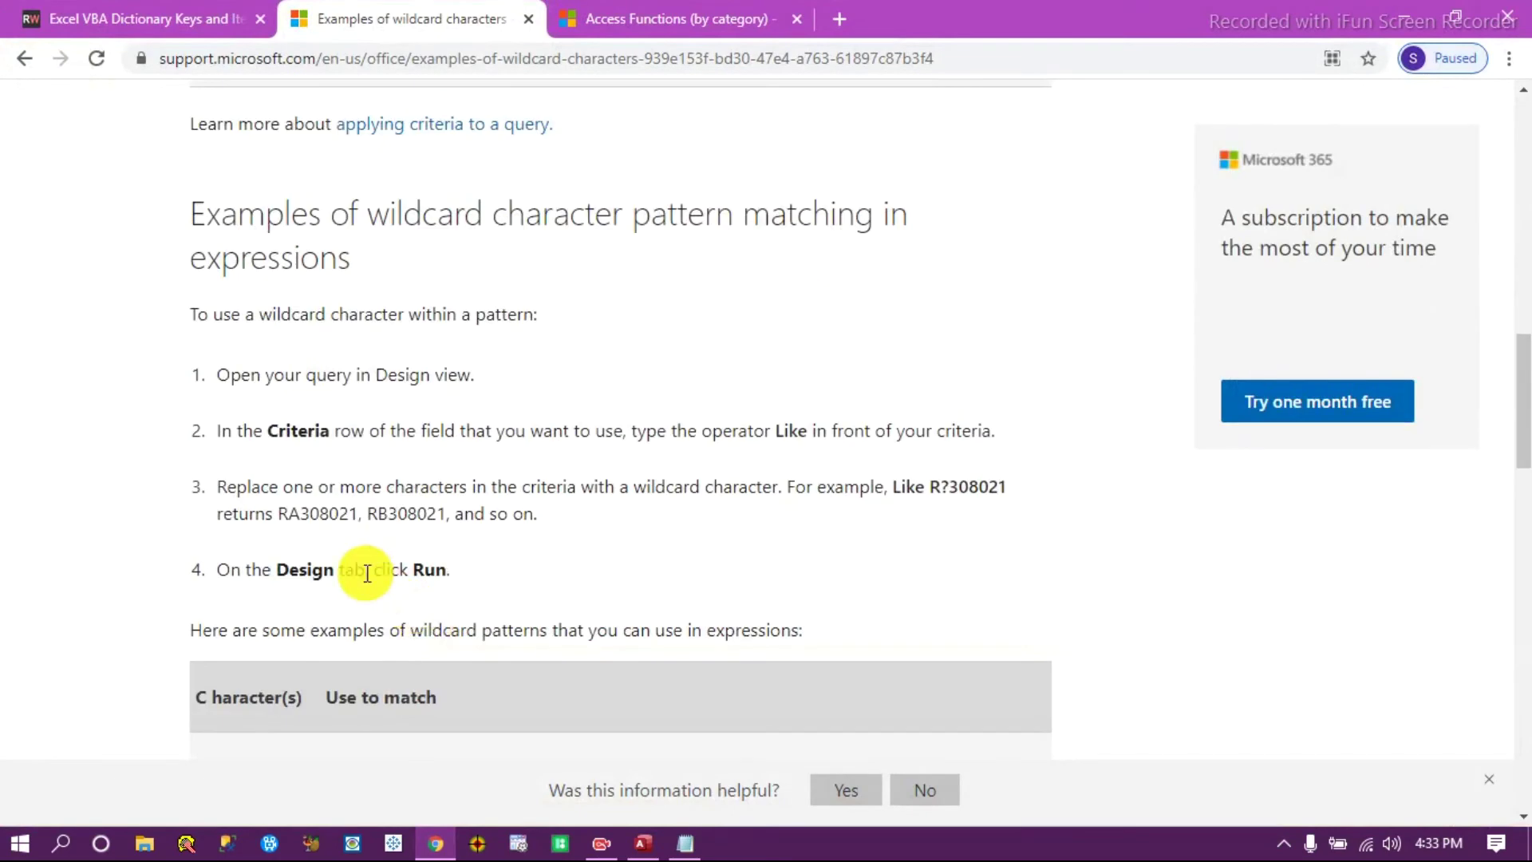
scroll(371, 578, up, 12)
scroll(375, 581, up, 6)
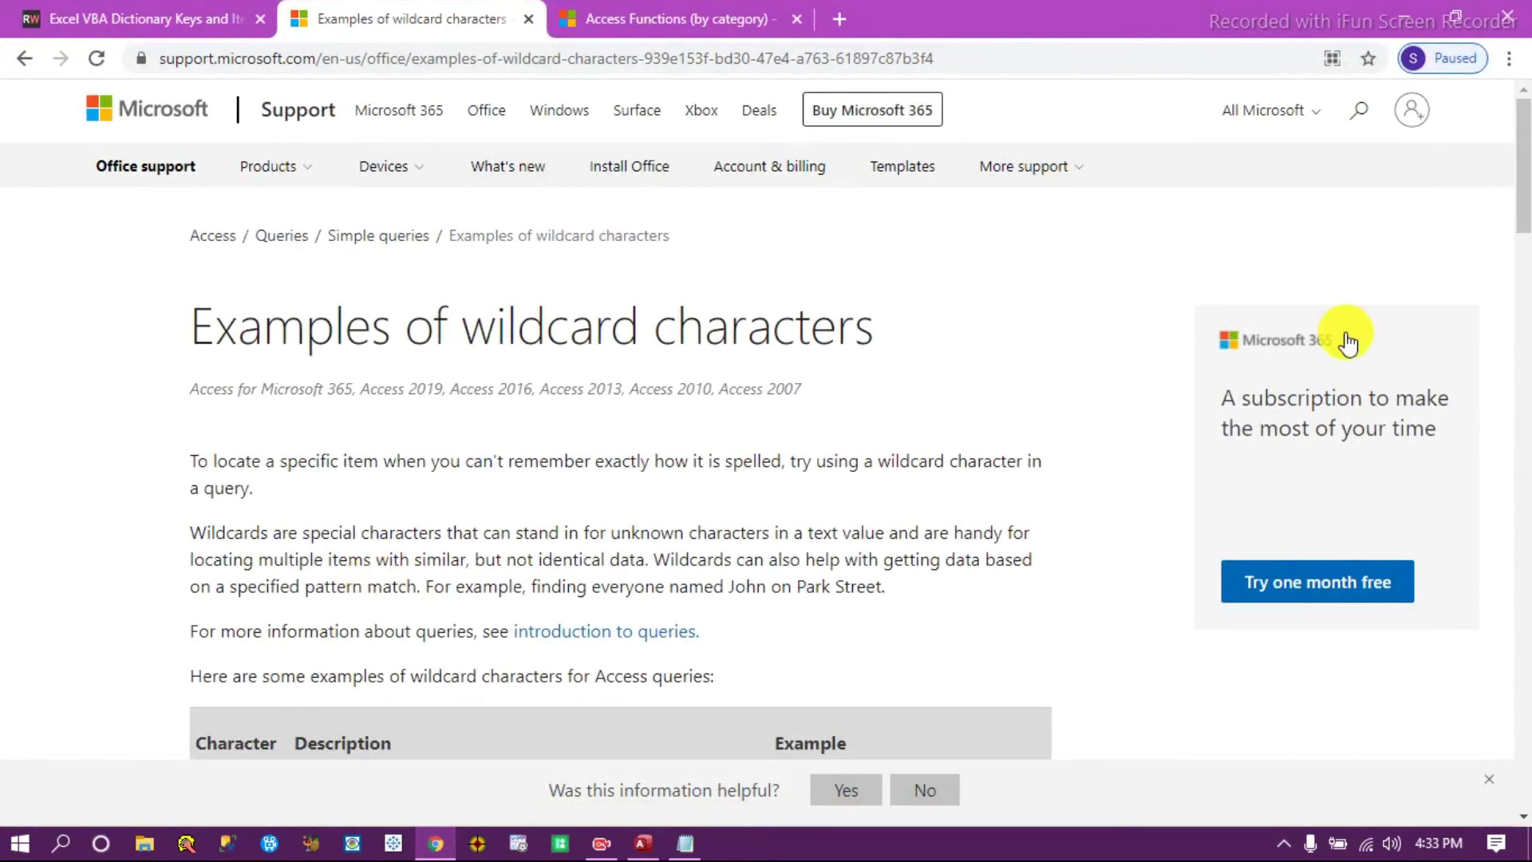
drag(1522, 152, 1528, 255)
scroll(1528, 256, down, 3)
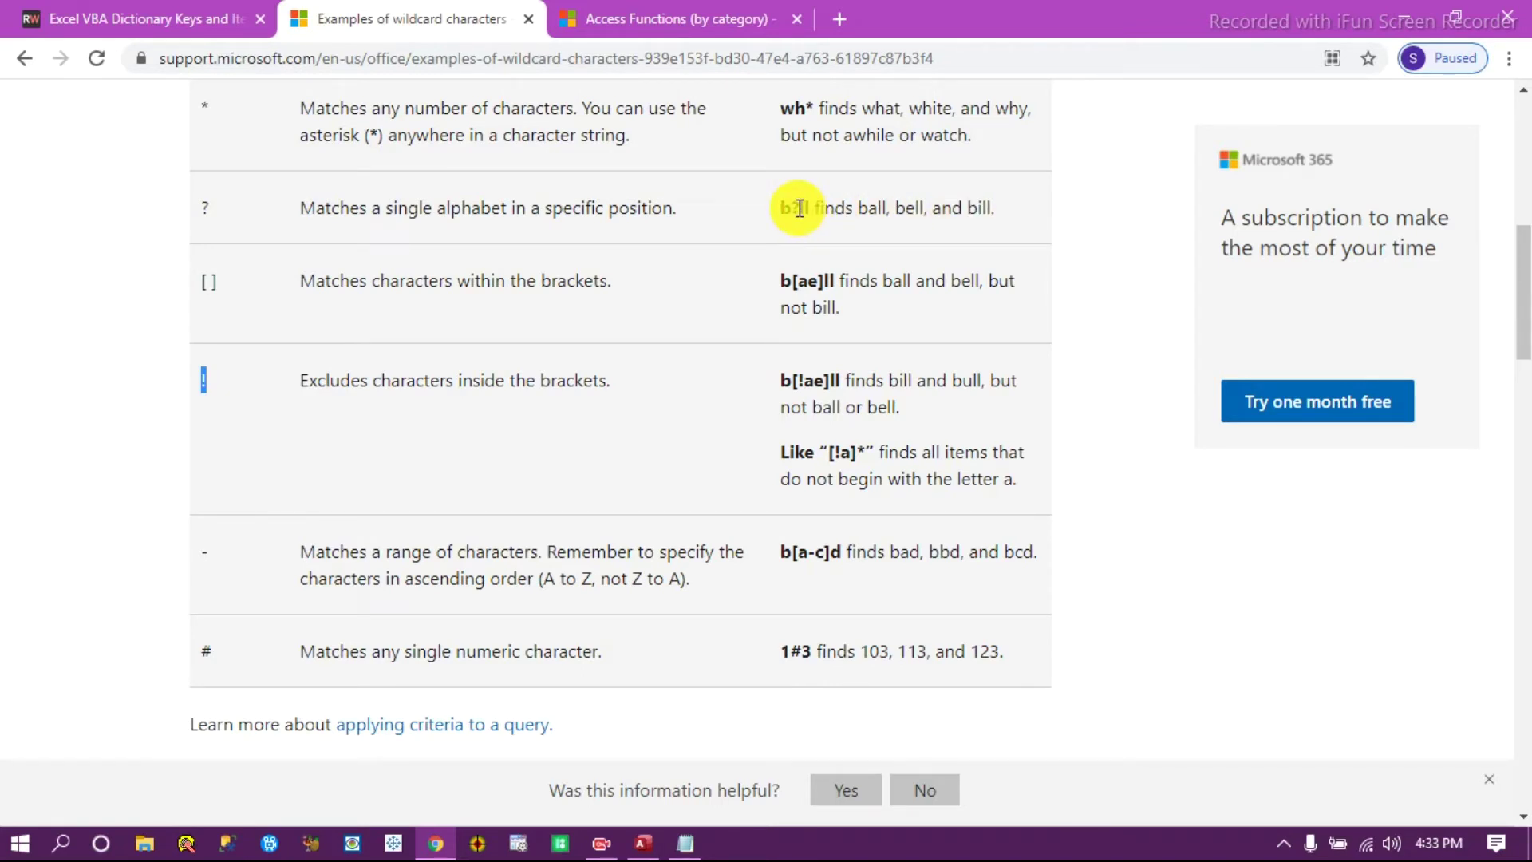
click(1411, 17)
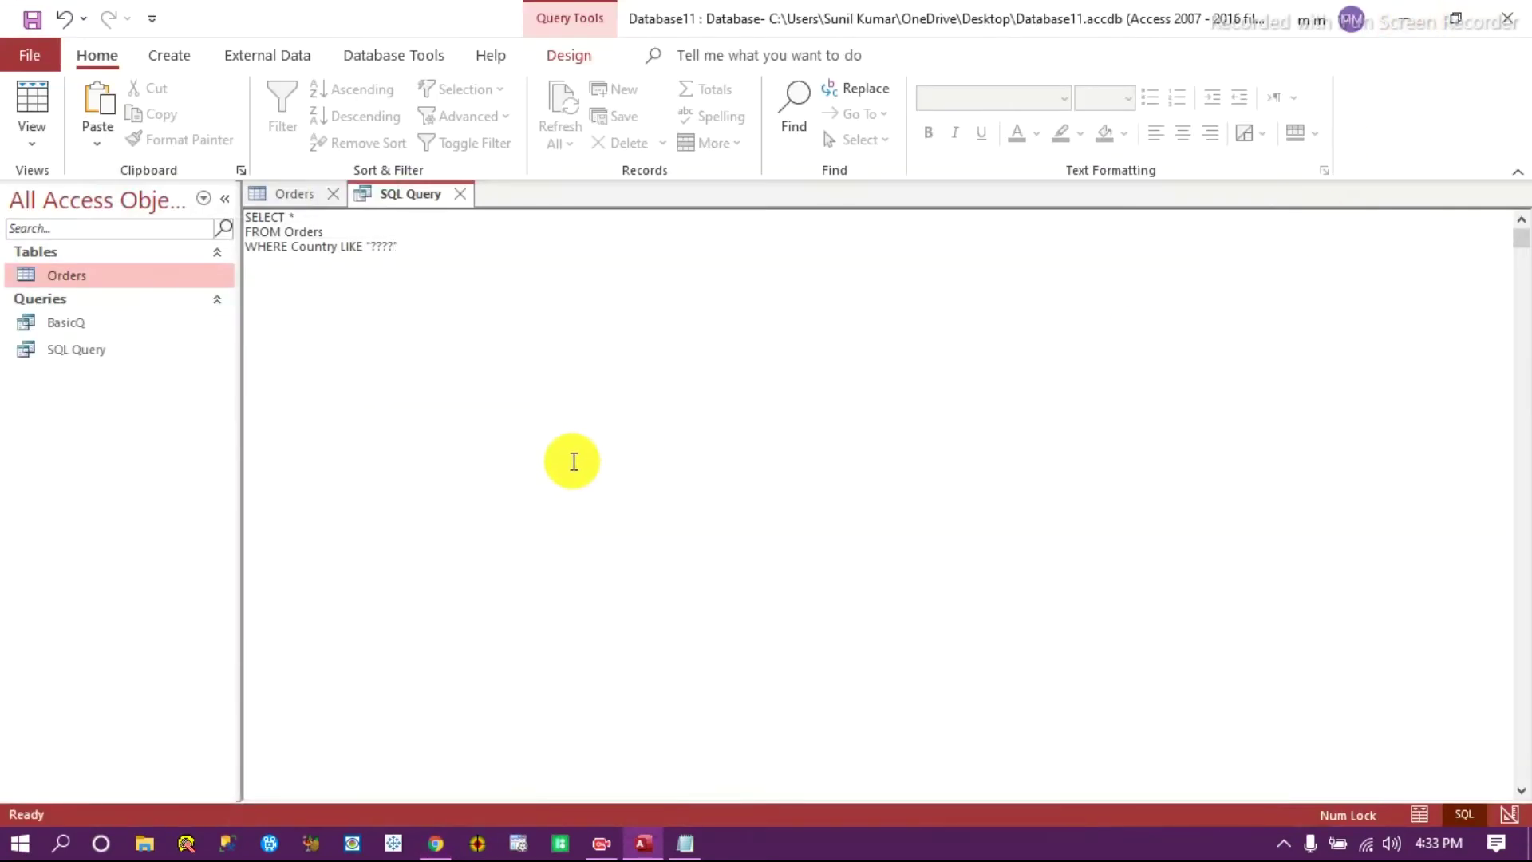
Run the query with the "????" pattern, check the Country values in the records, and return to the SQL statement.
drag(455, 243, 198, 199)
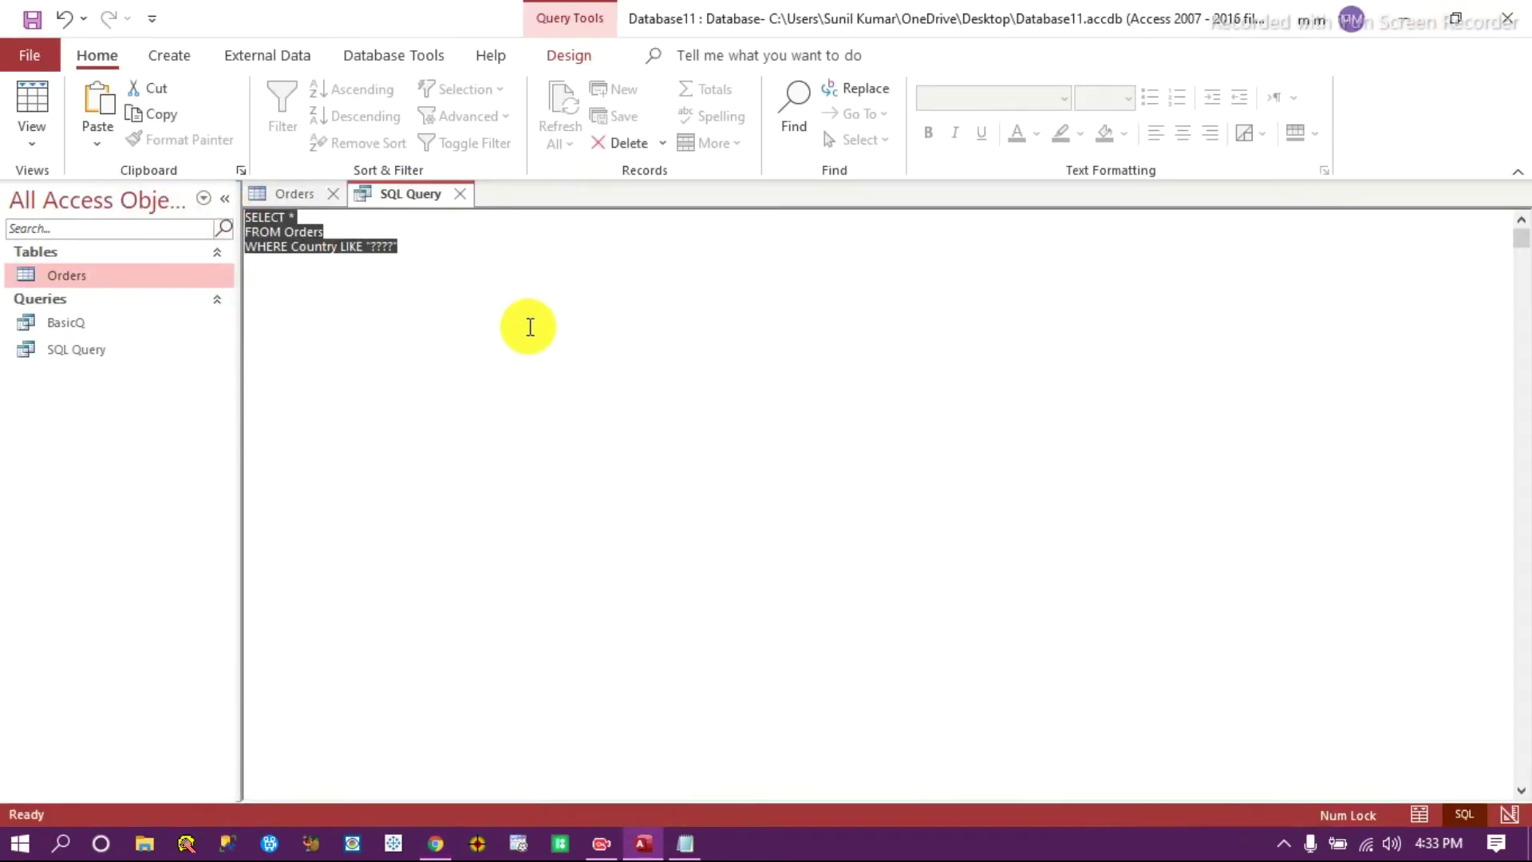
click(443, 245)
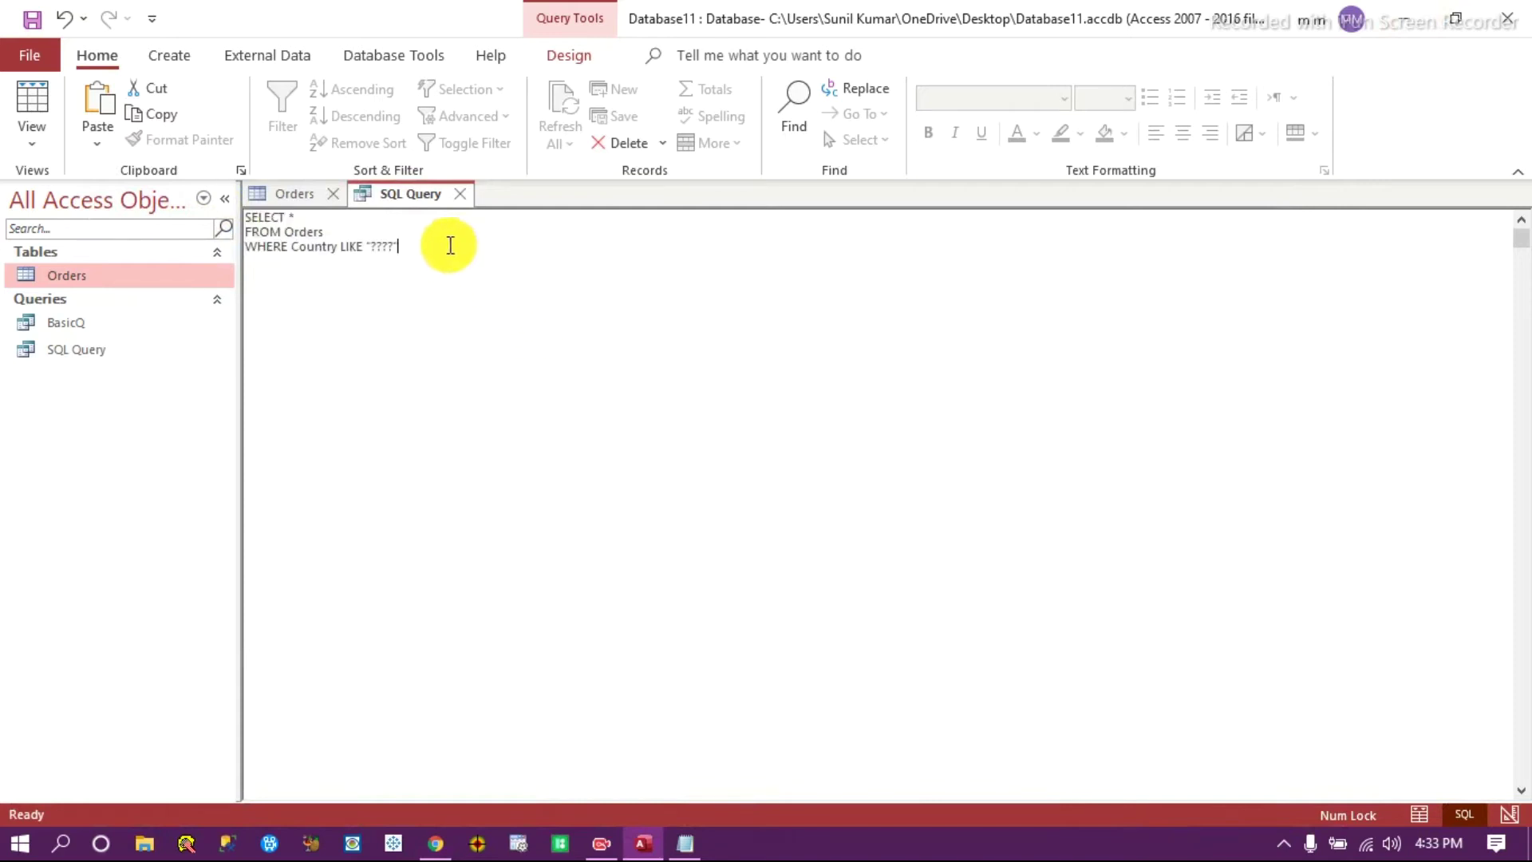
click(589, 57)
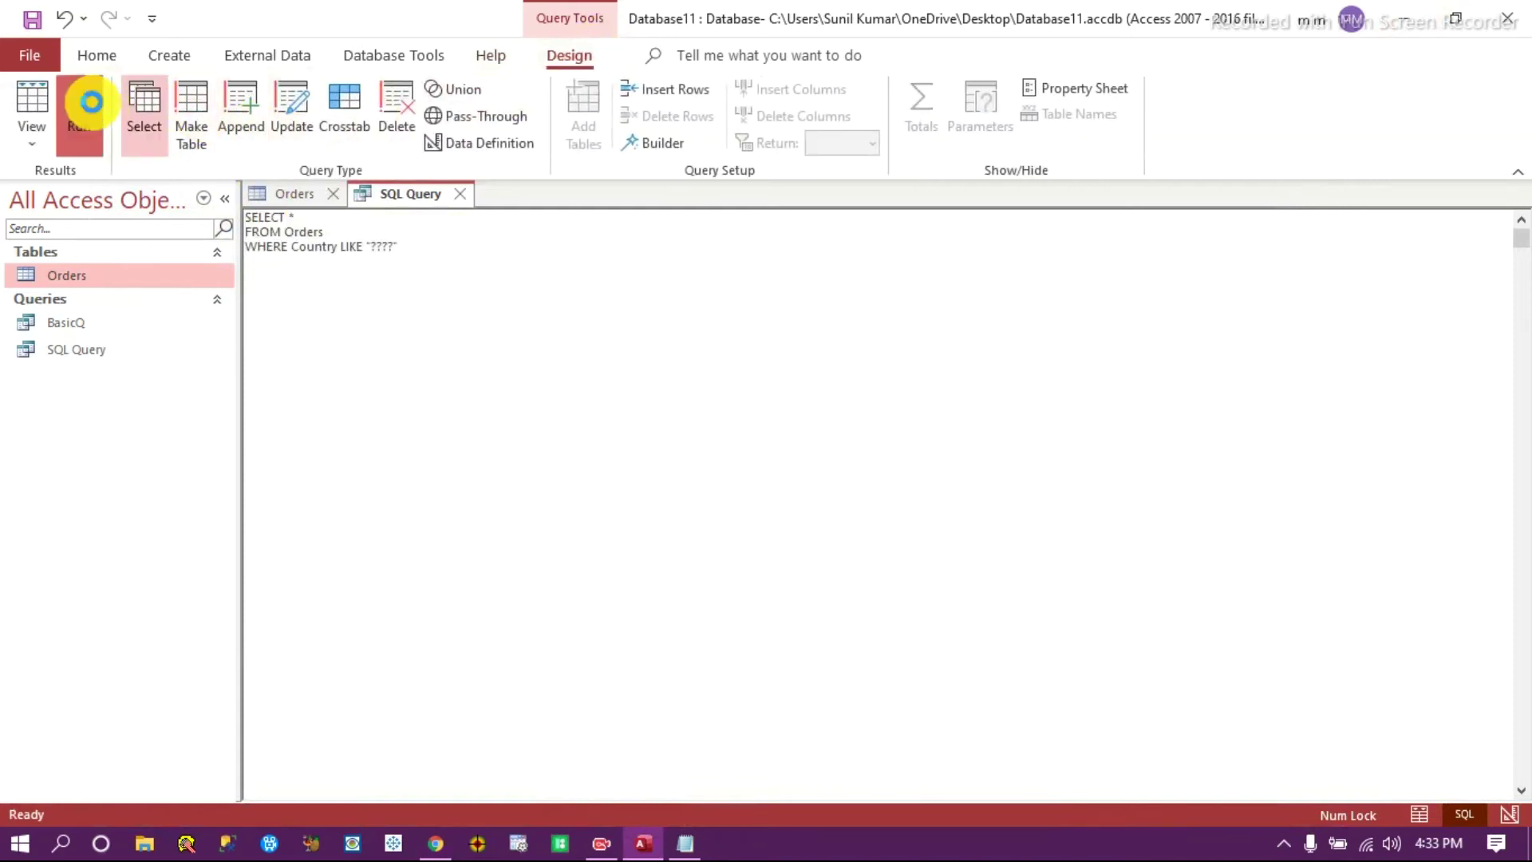
click(83, 100)
click(1428, 356)
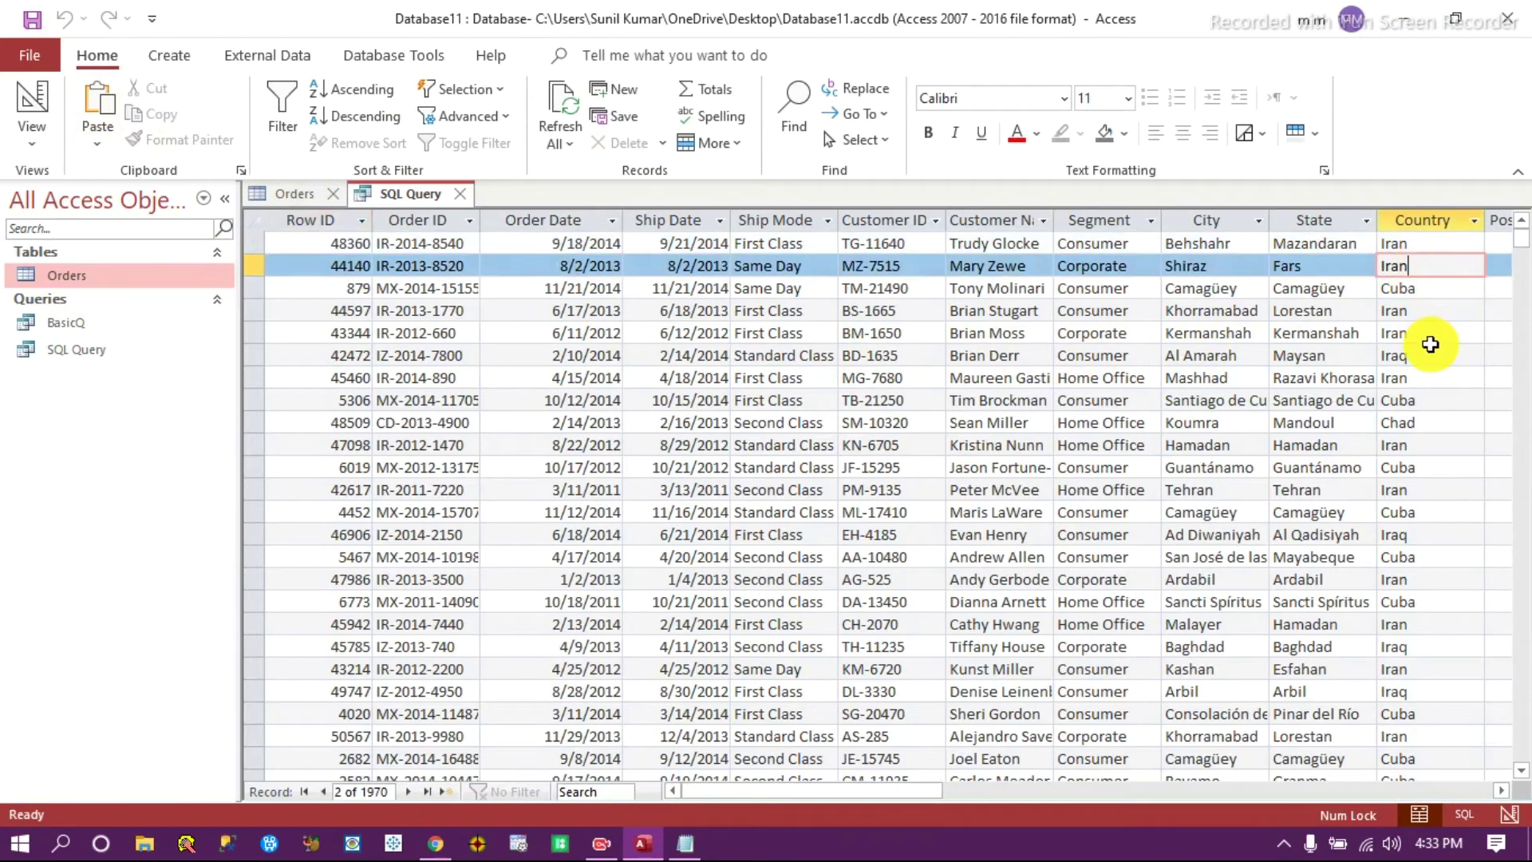
click(1434, 401)
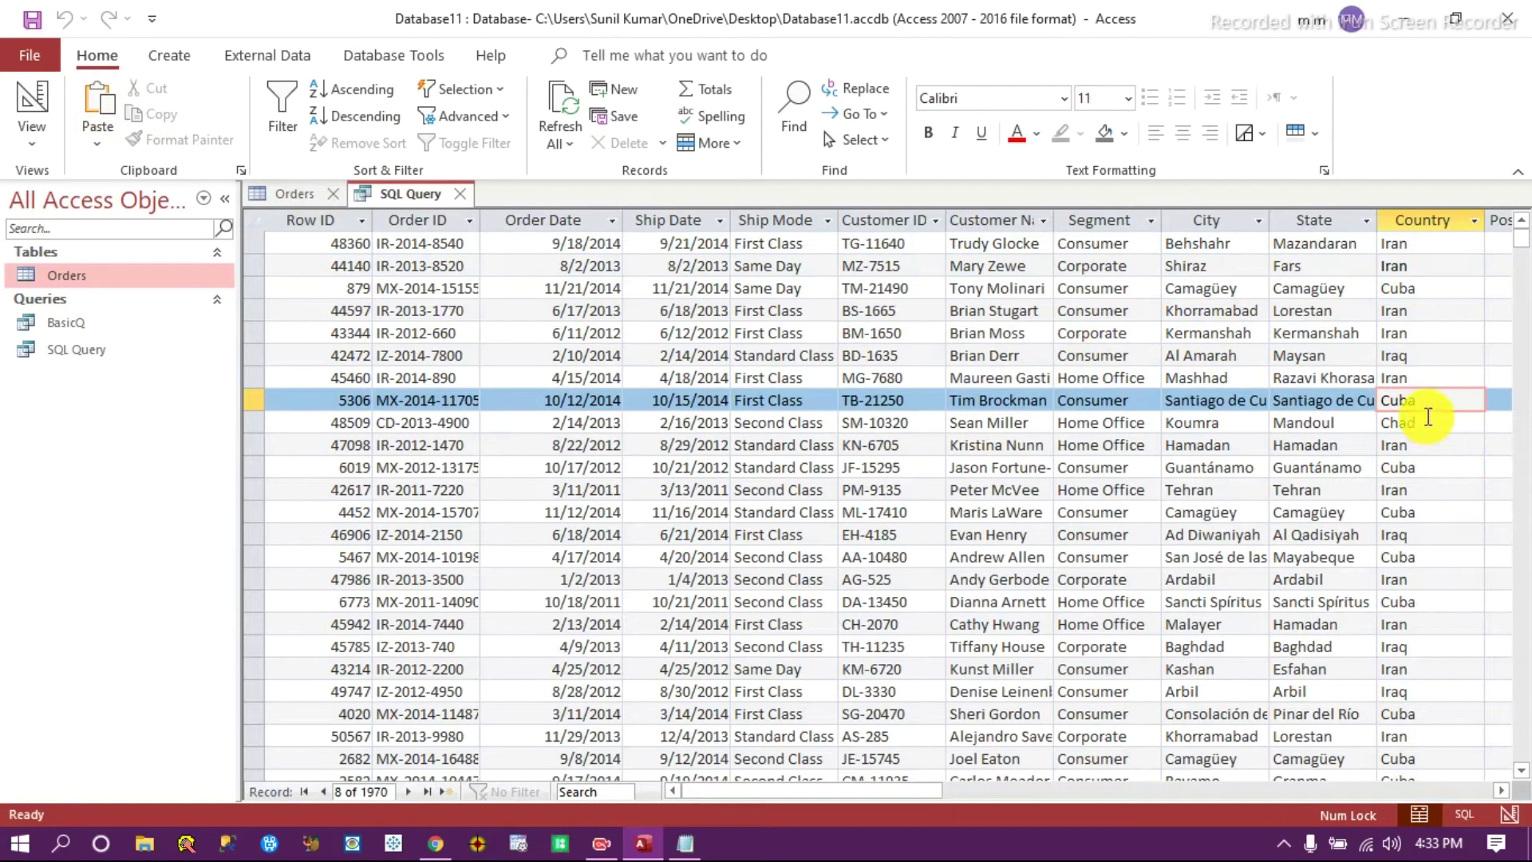
click(1426, 420)
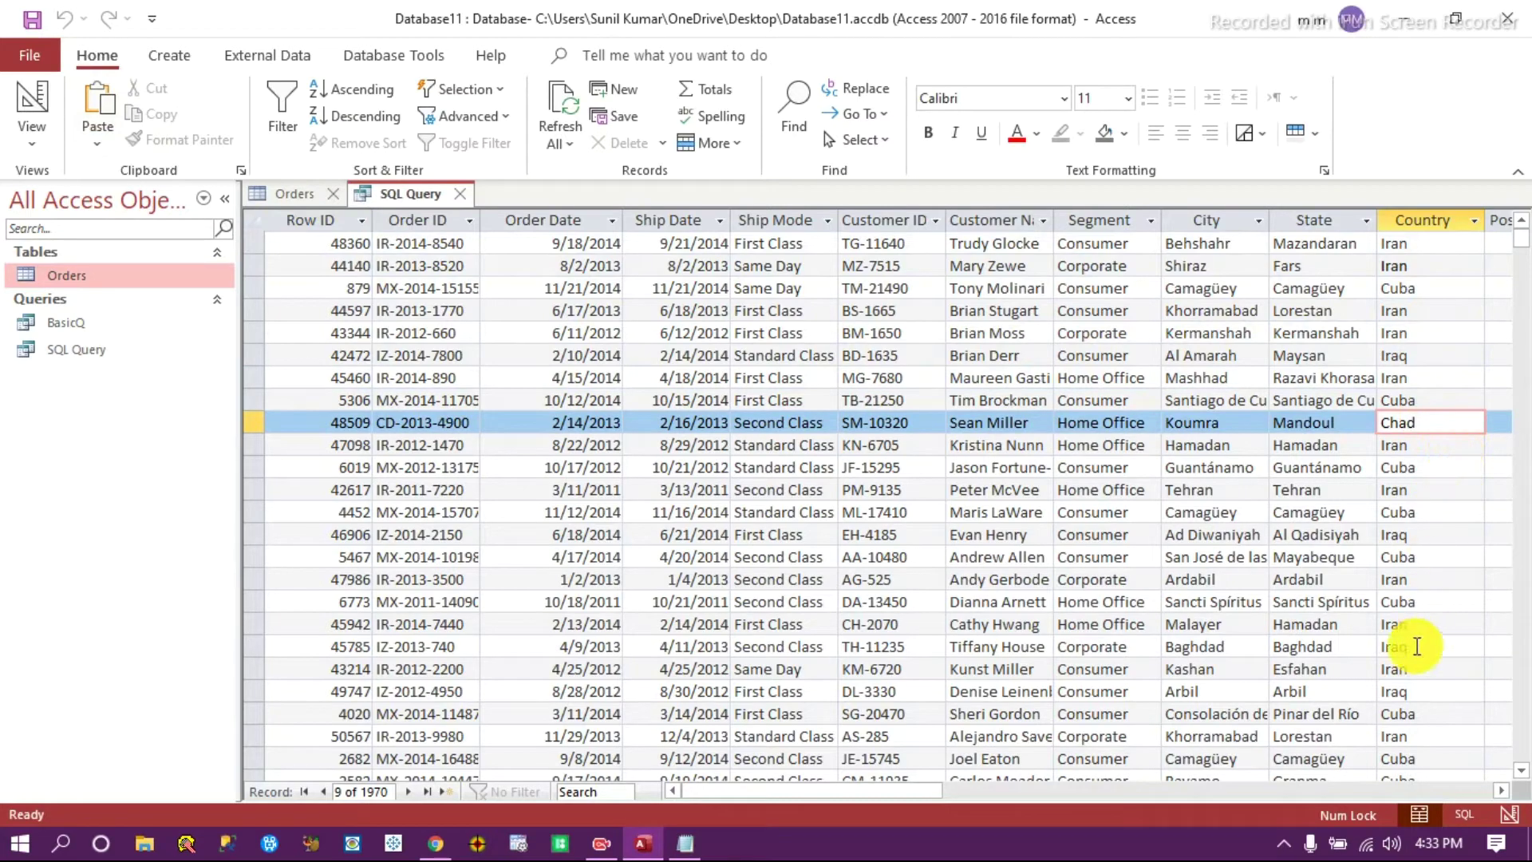
scroll(1428, 630, down, 7)
scroll(1451, 592, up, 7)
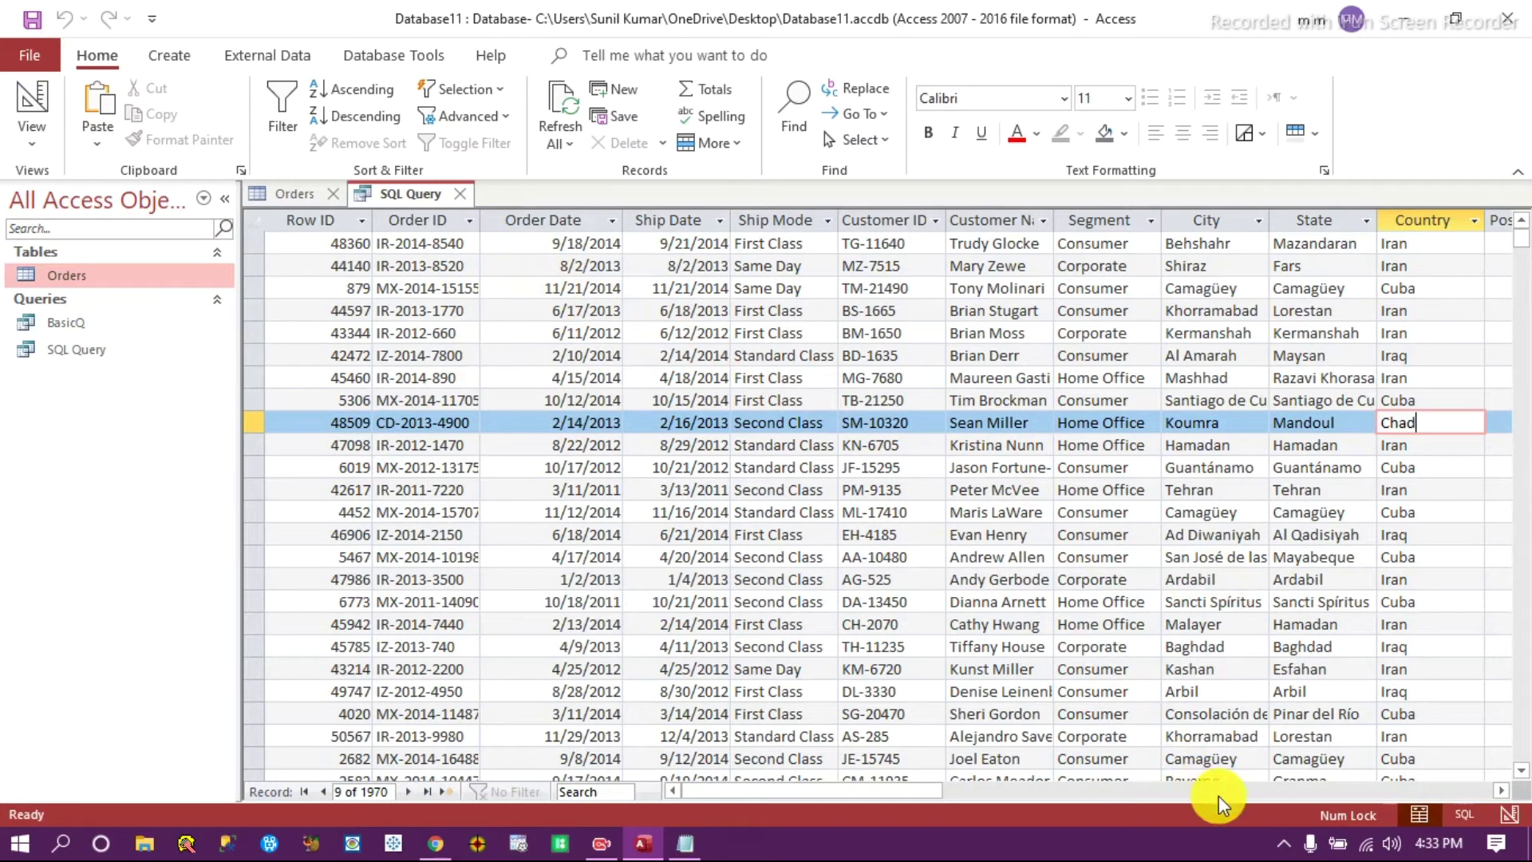
click(1464, 812)
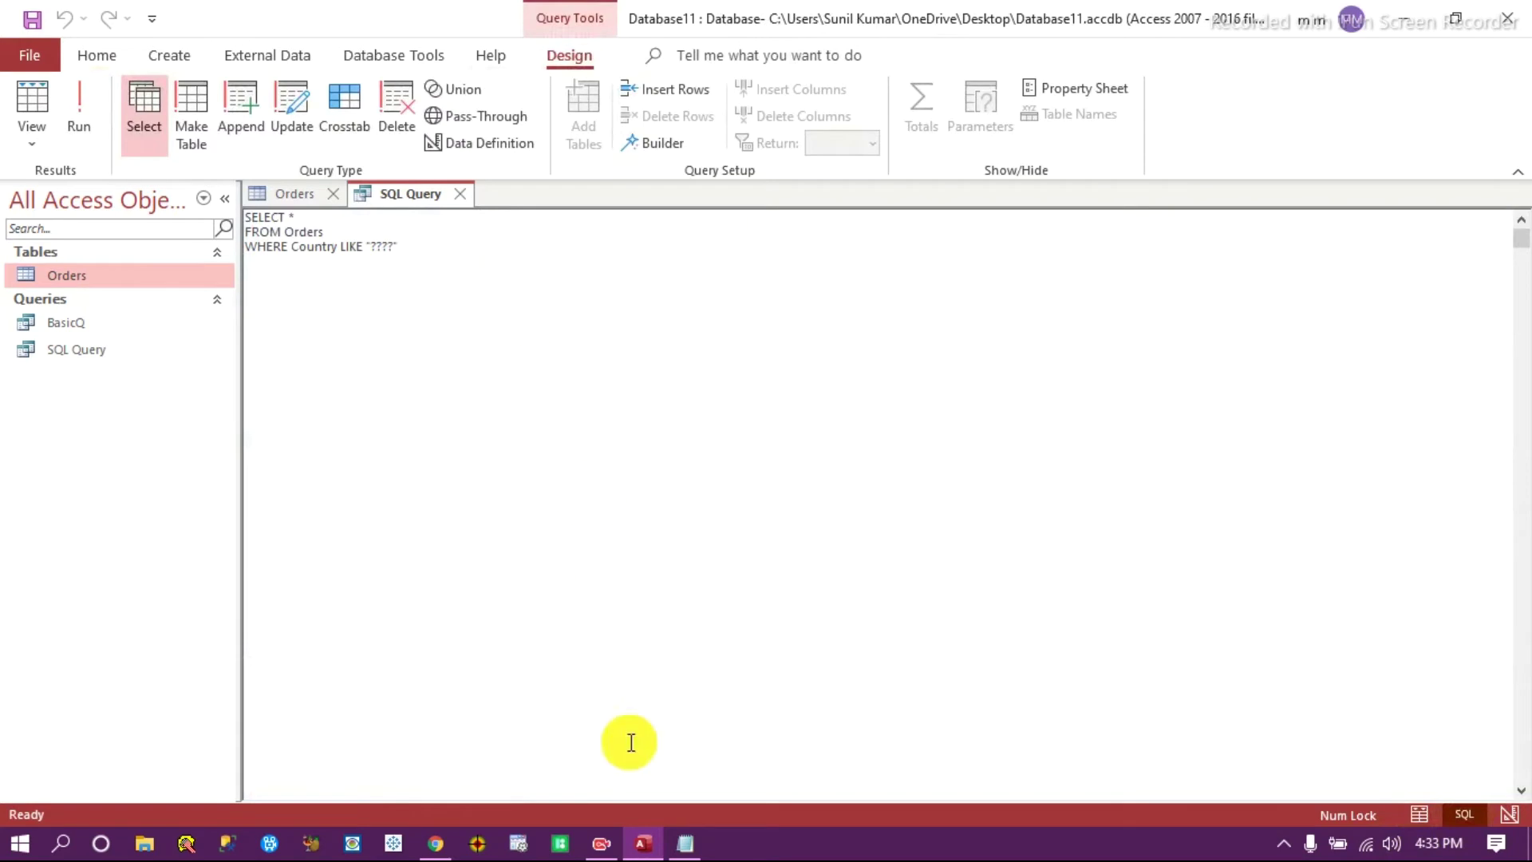
Switch to Chrome, look through the Access Functions (by category) support page, and return to Access.
click(435, 843)
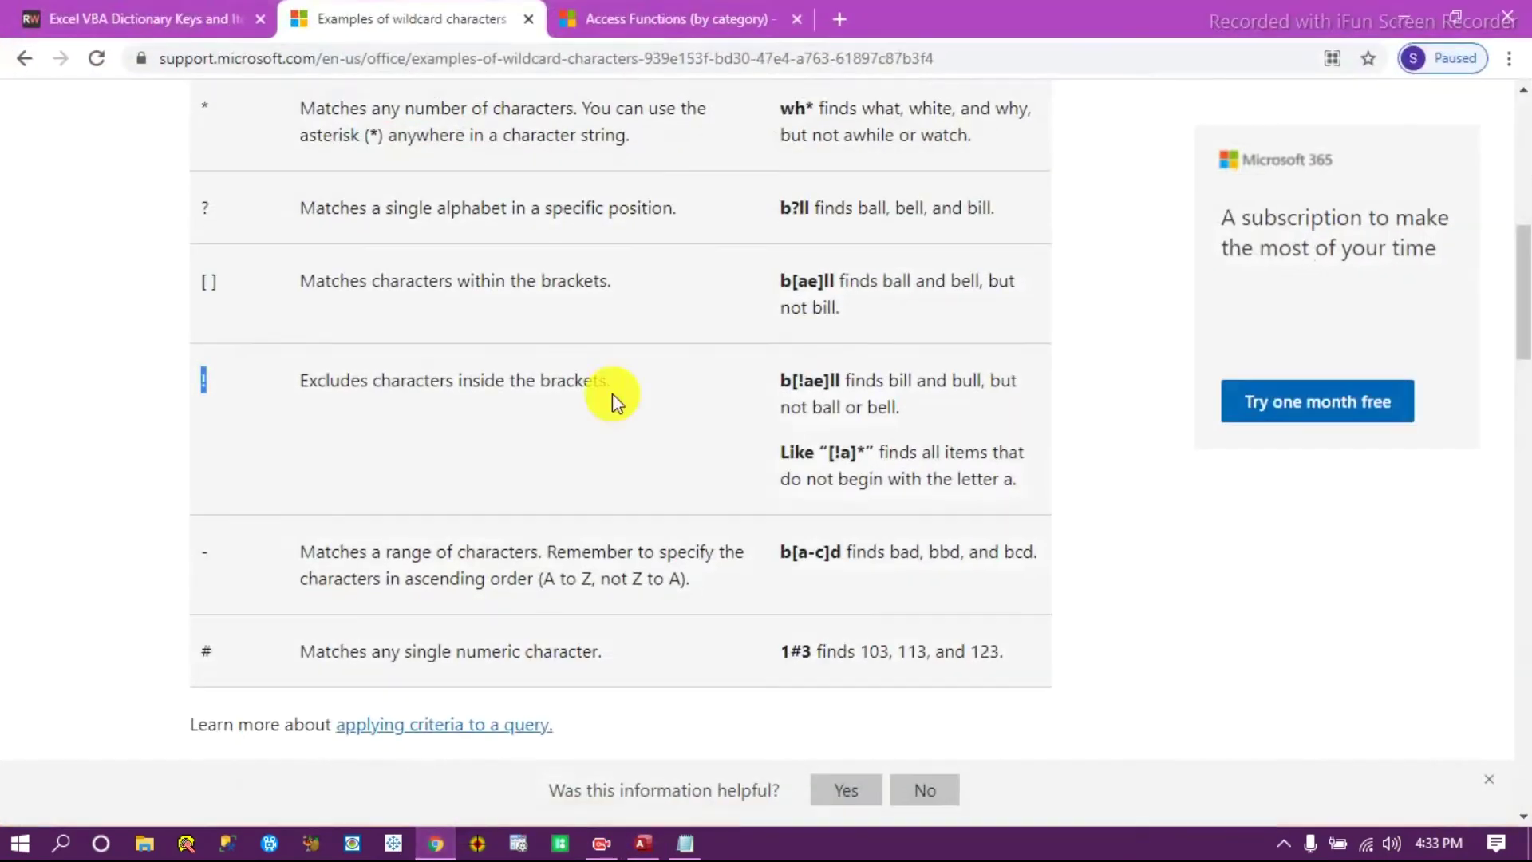
click(659, 21)
click(964, 60)
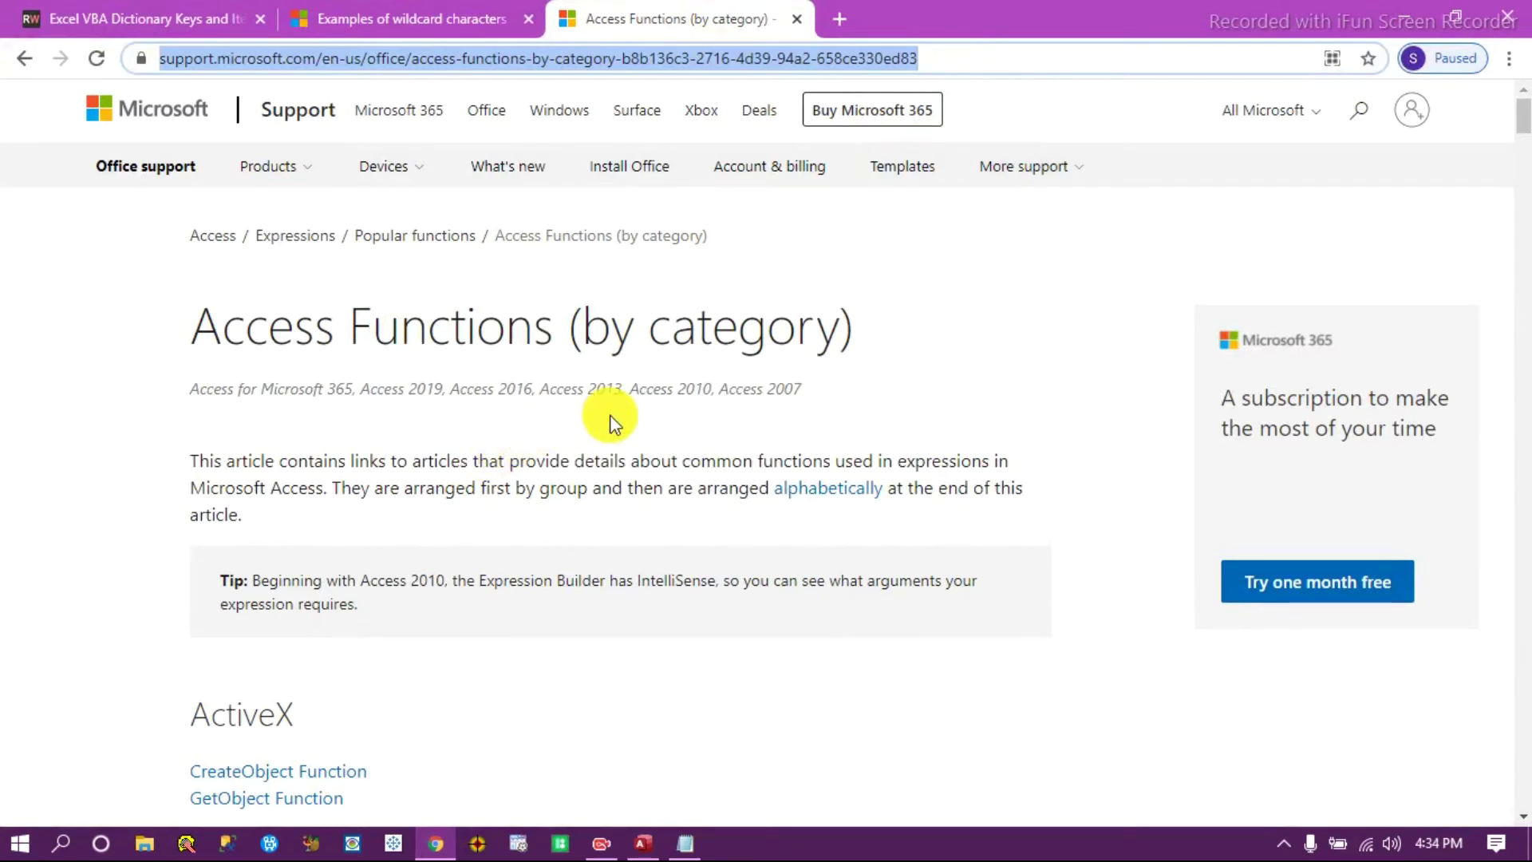
scroll(474, 428, down, 10)
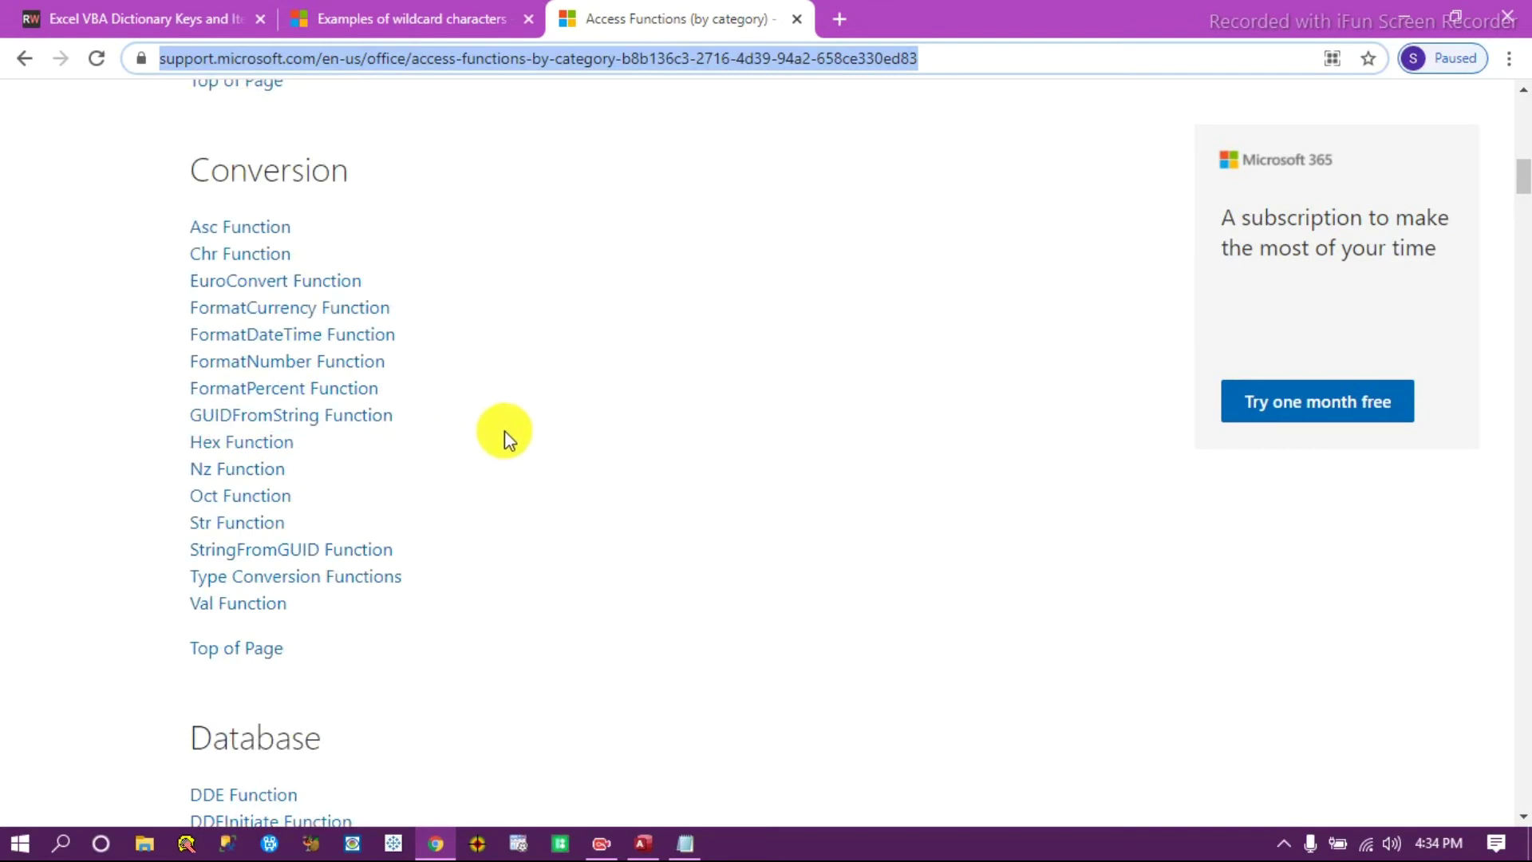
scroll(504, 429, up, 15)
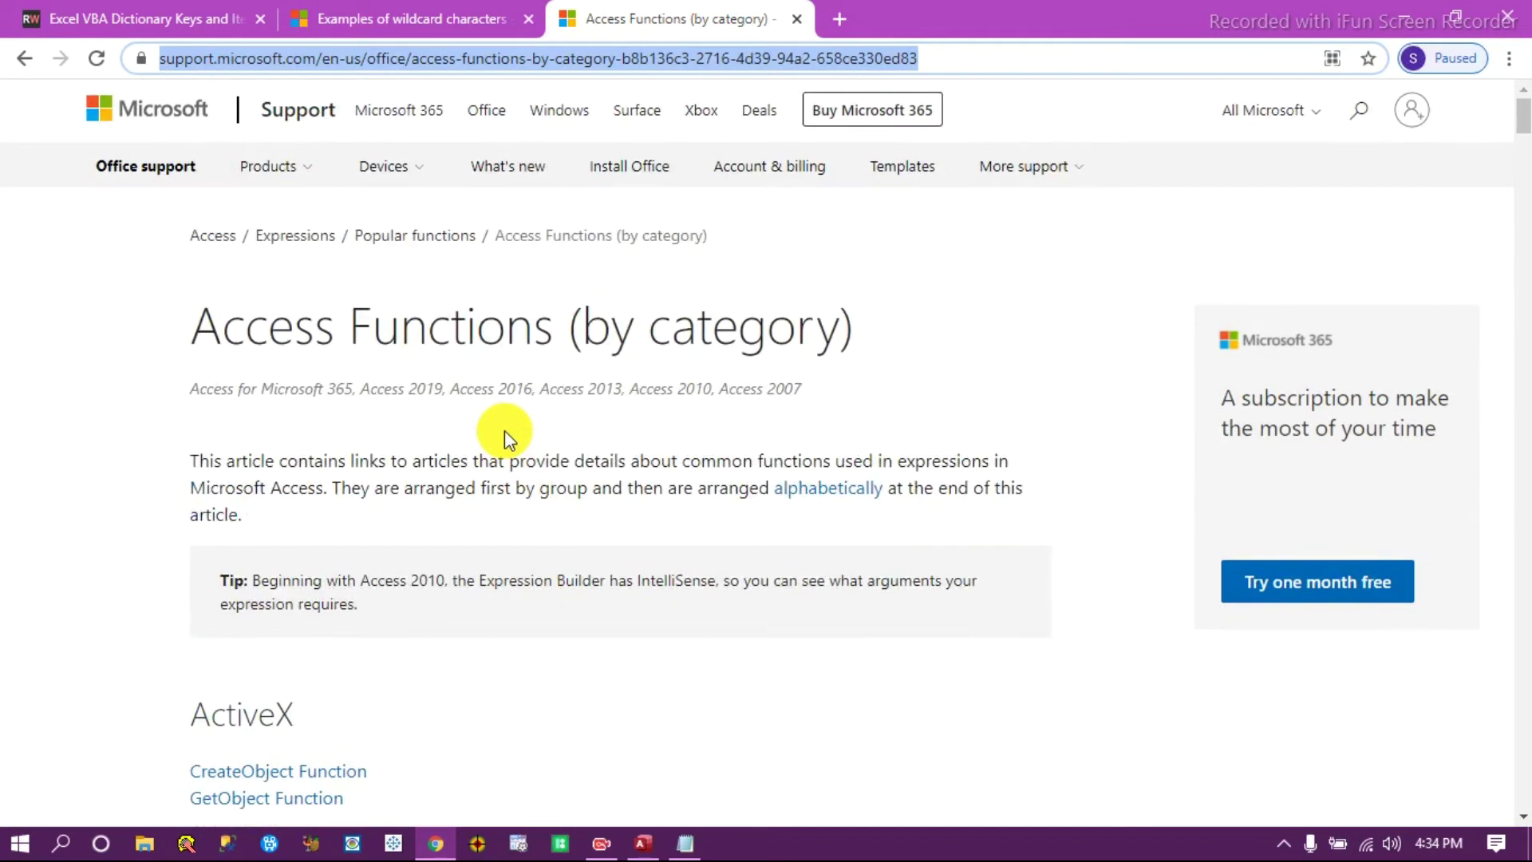
scroll(505, 429, down, 8)
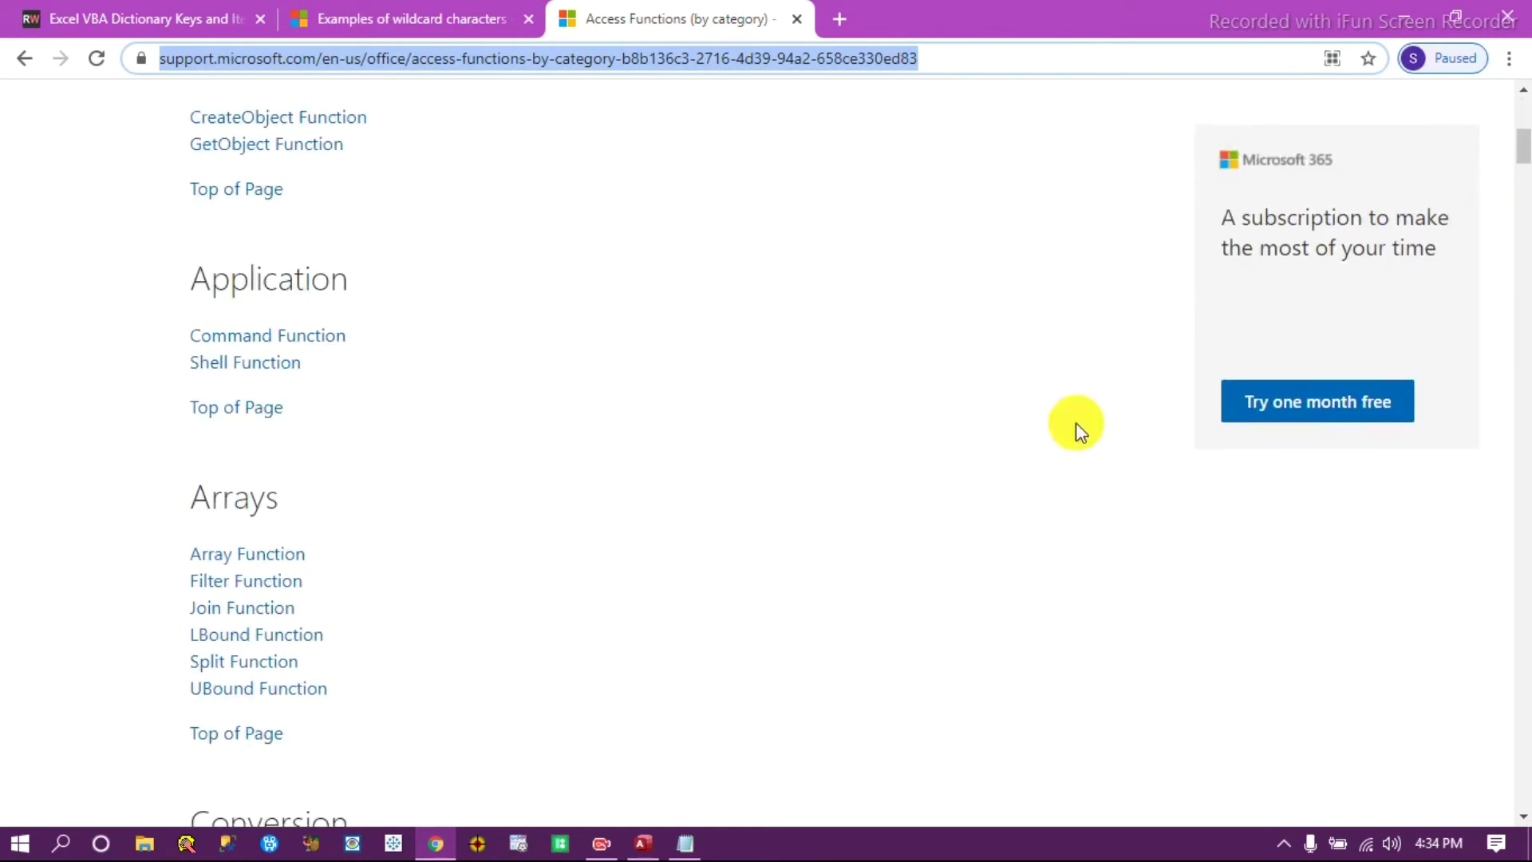
drag(1521, 142, 1524, 244)
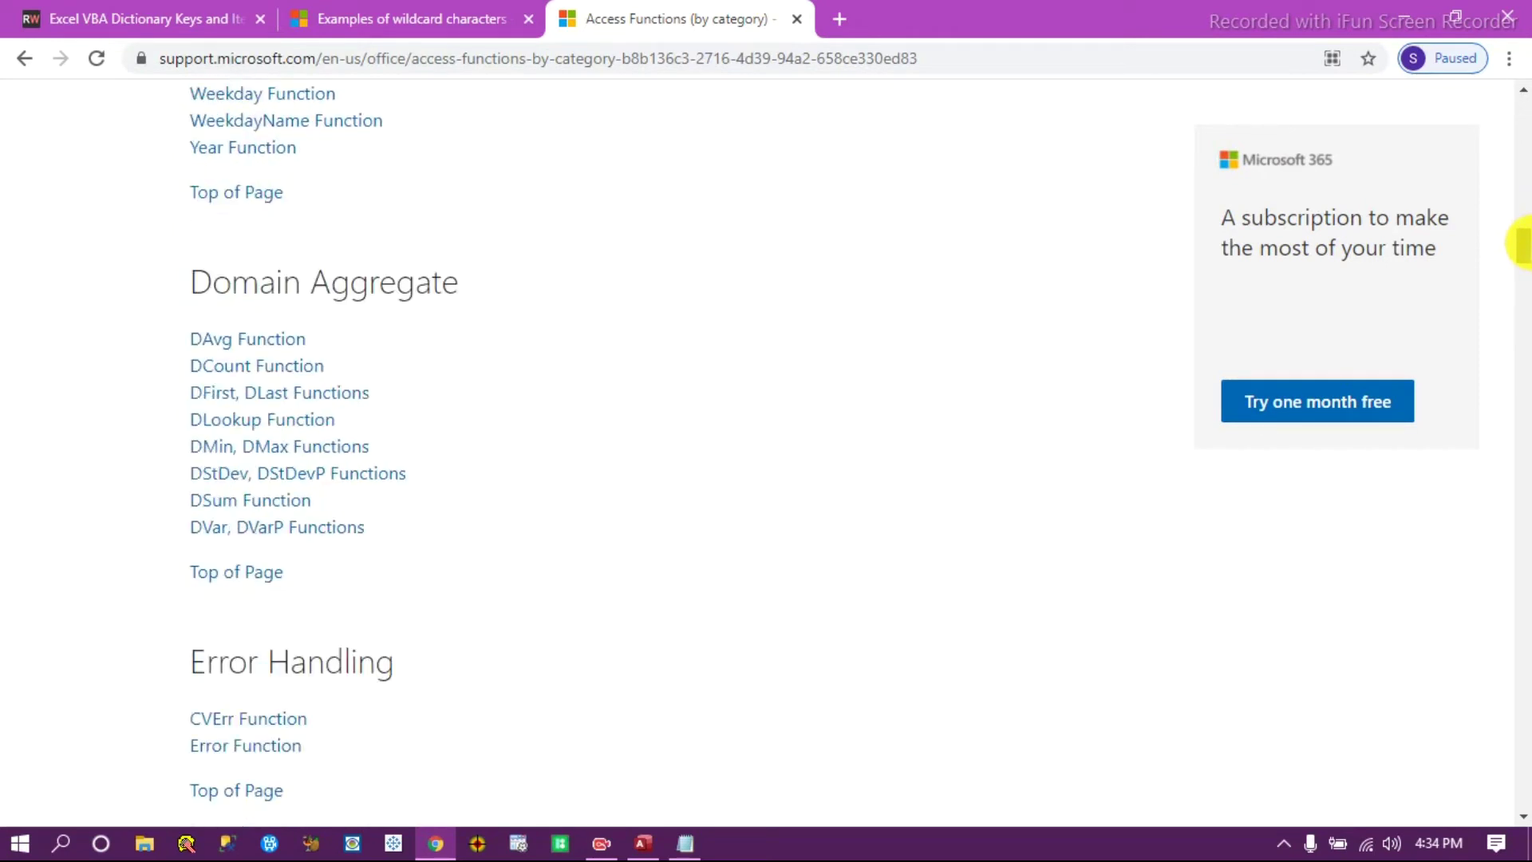
drag(1524, 243, 1524, 142)
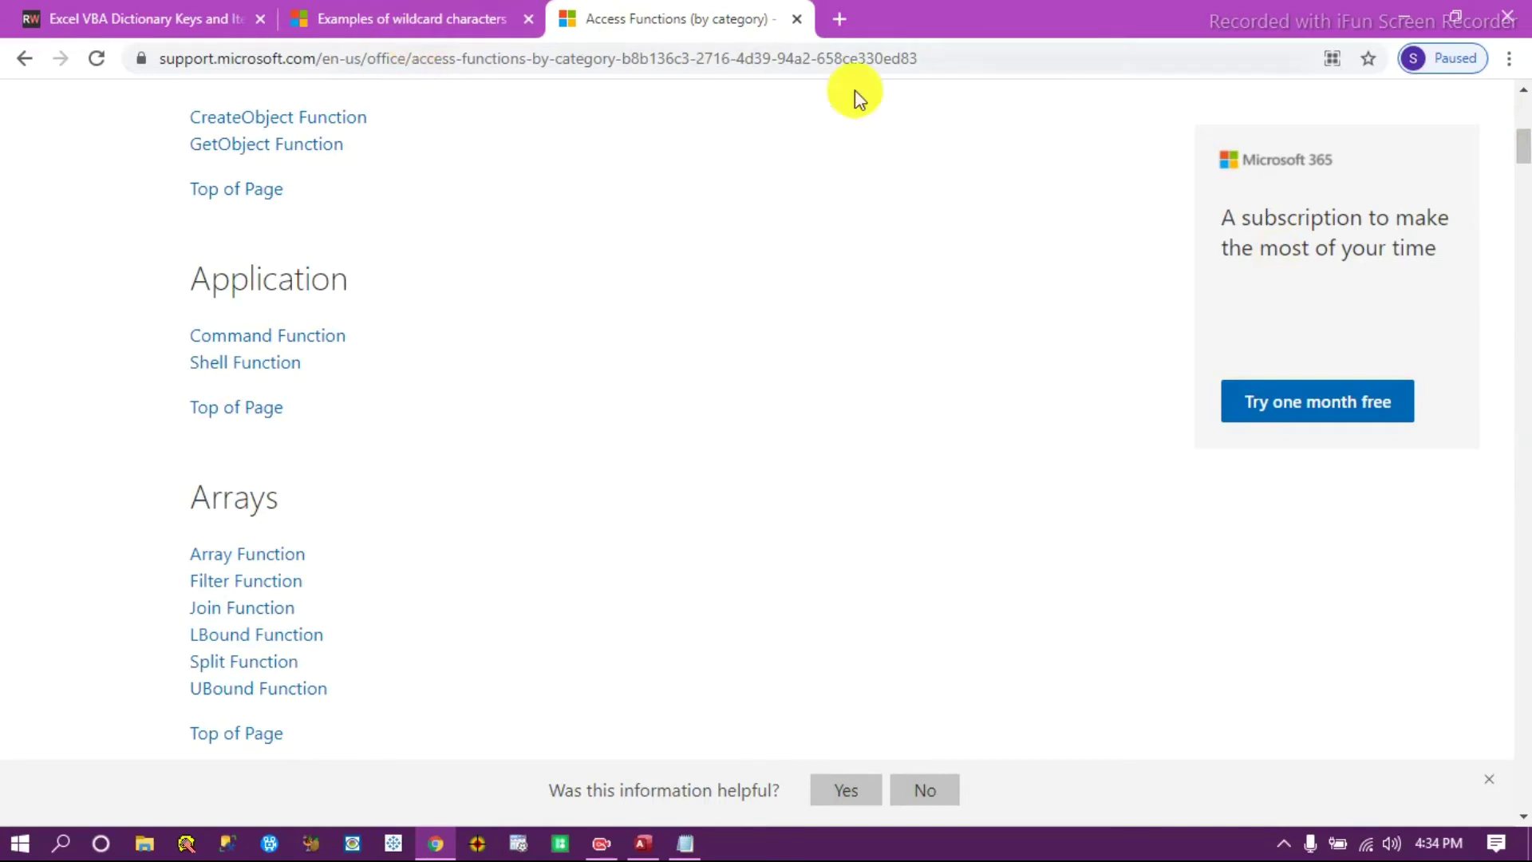
click(1406, 16)
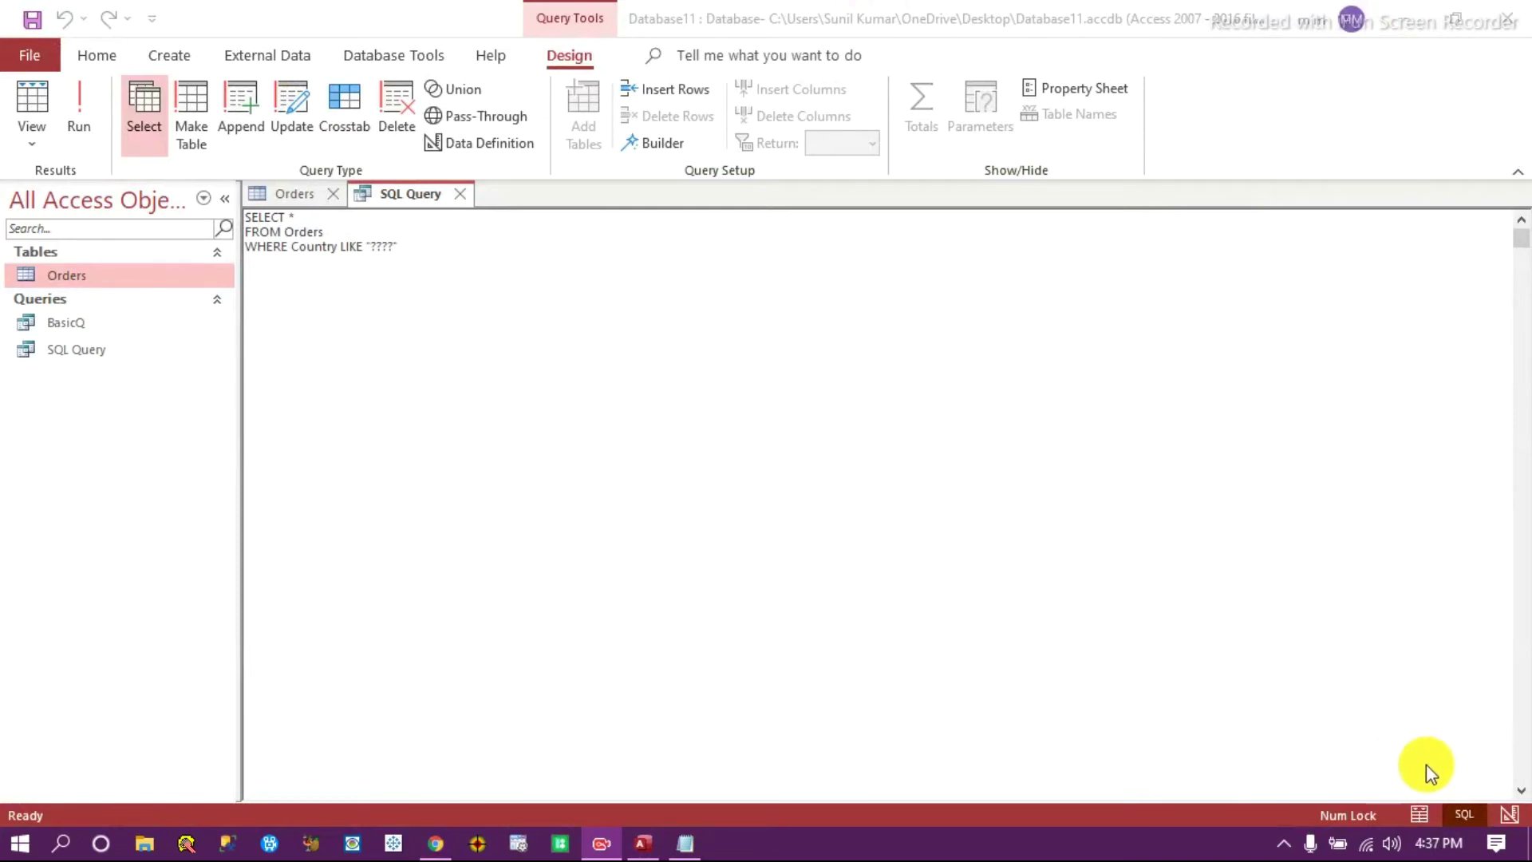
Replace the SQL statement with SELECT COUNT(*) FROM Orders, run it to view the count, and return to the statement.
click(574, 260)
drag(513, 274, 189, 213)
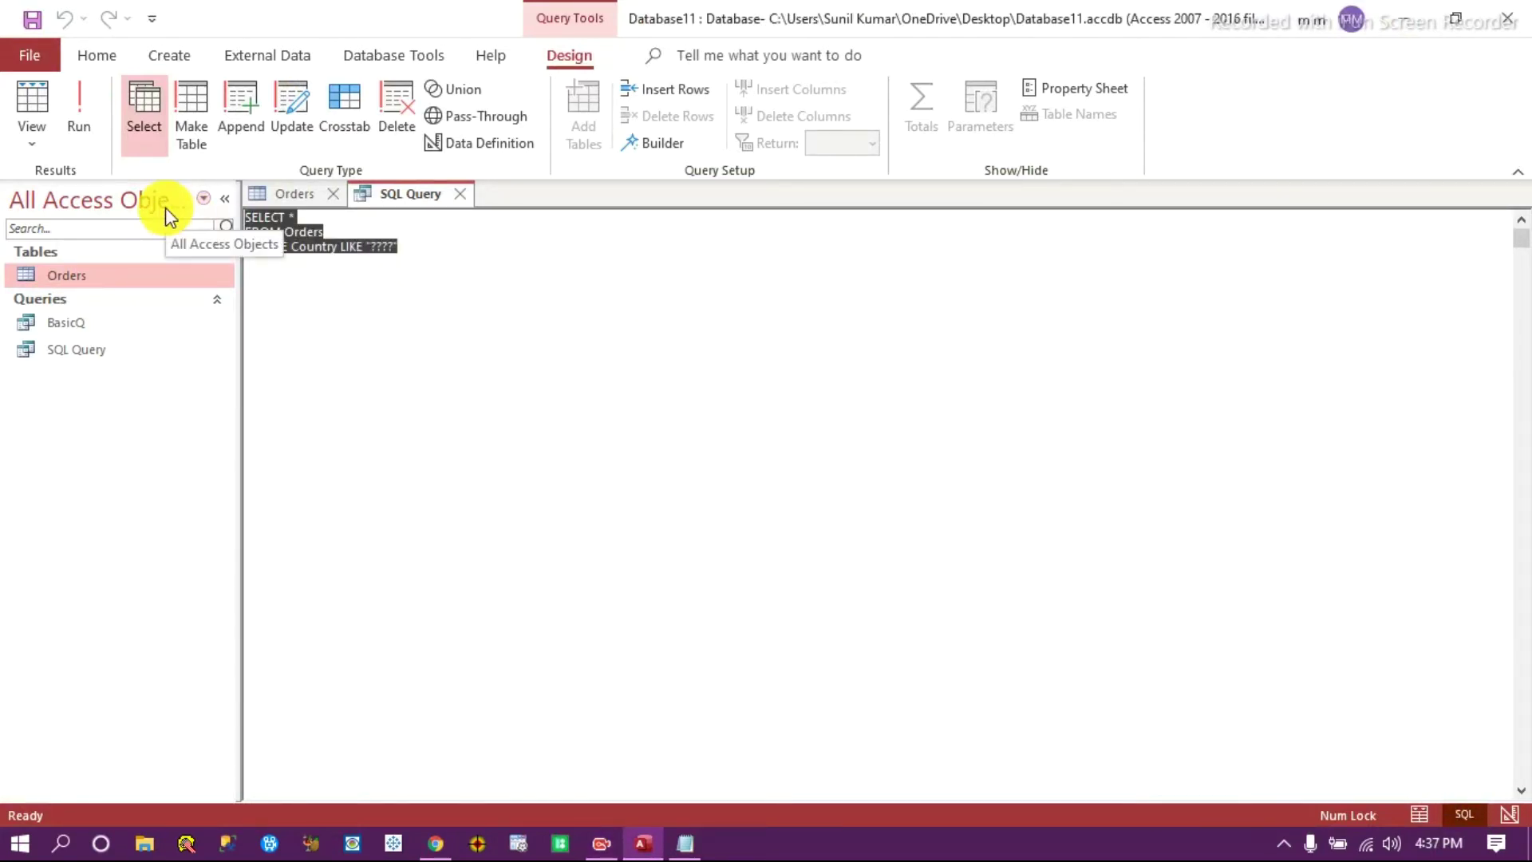
text(SELCT)
key(BackSpace)
key(BackSpace)
text(ECT)
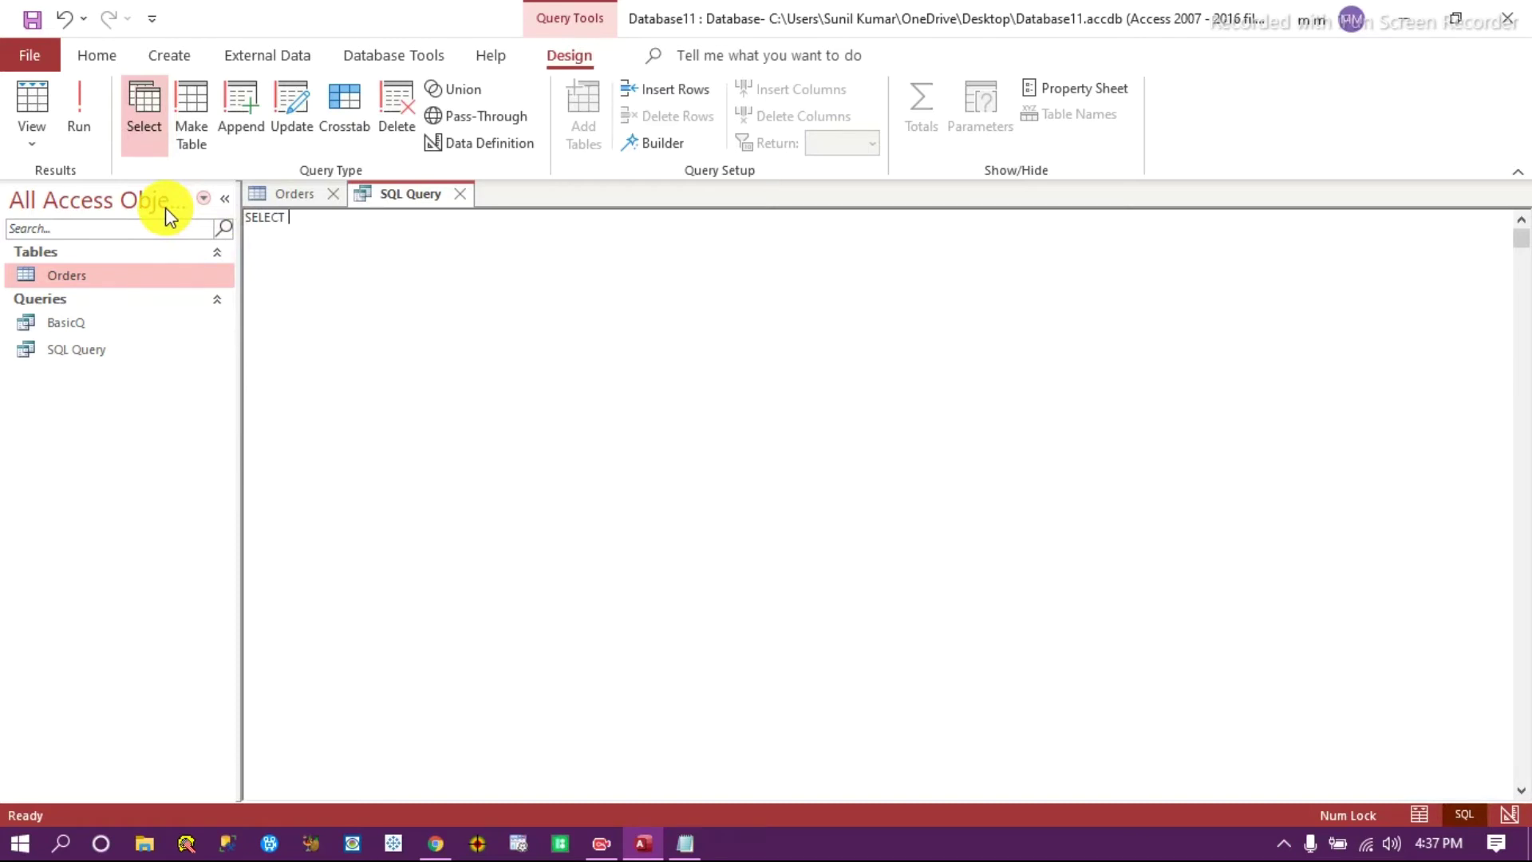
text( COUNT(*) FROM Orders)
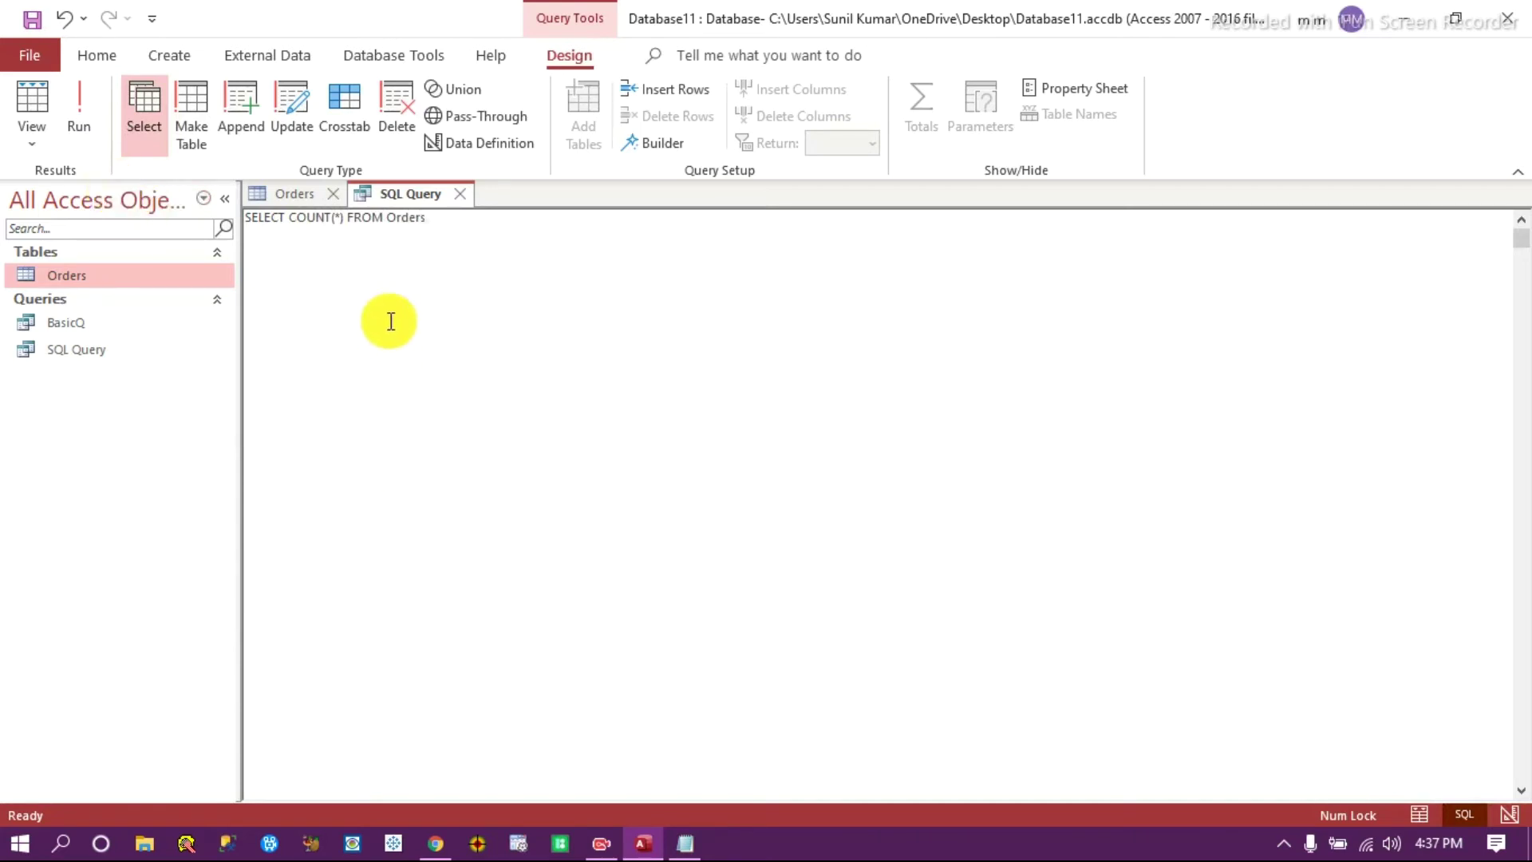
click(87, 112)
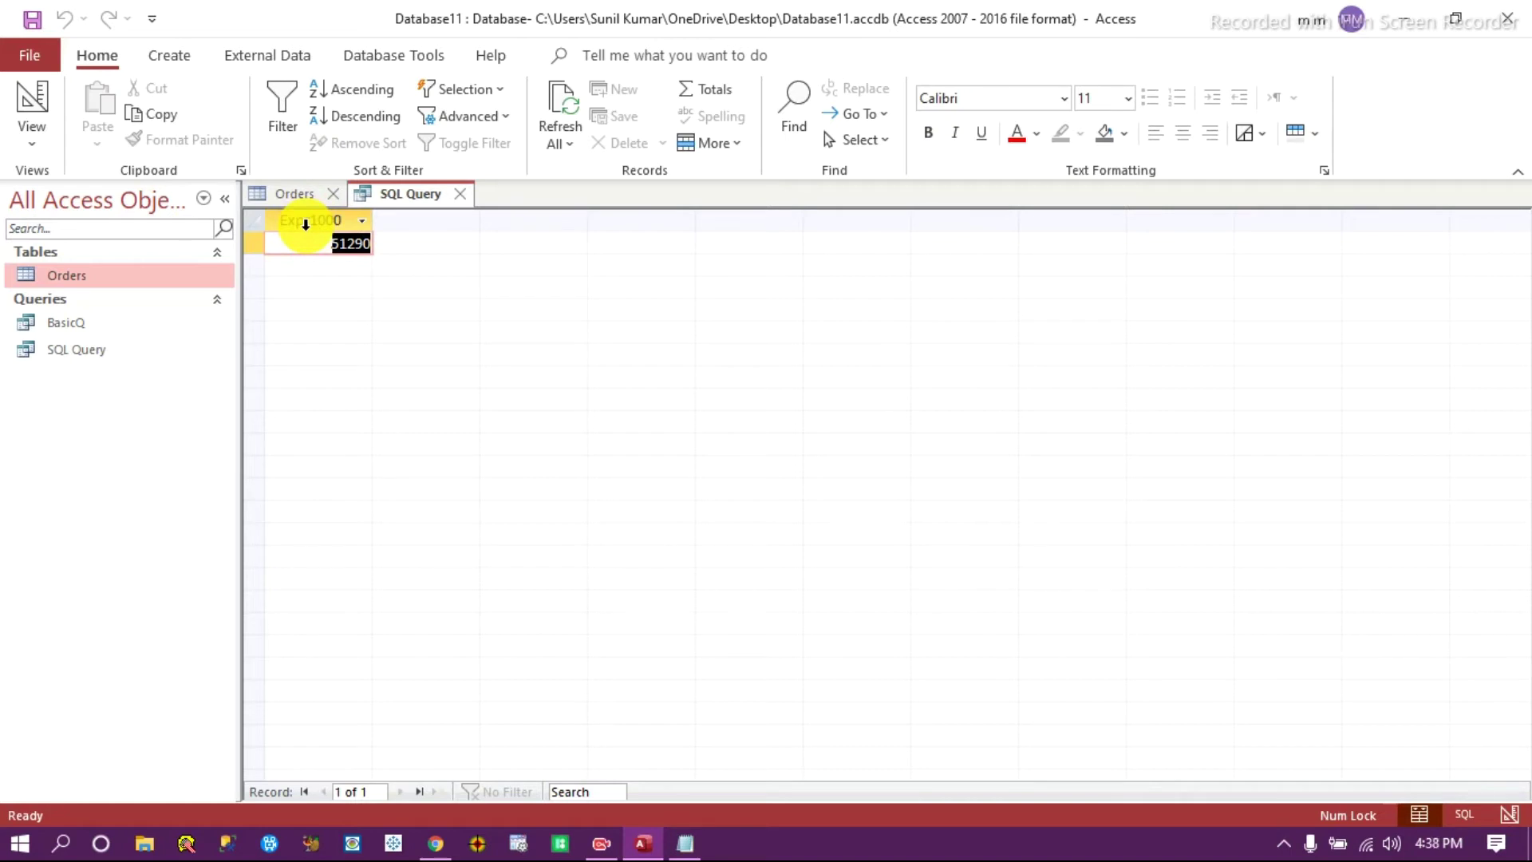
click(1464, 814)
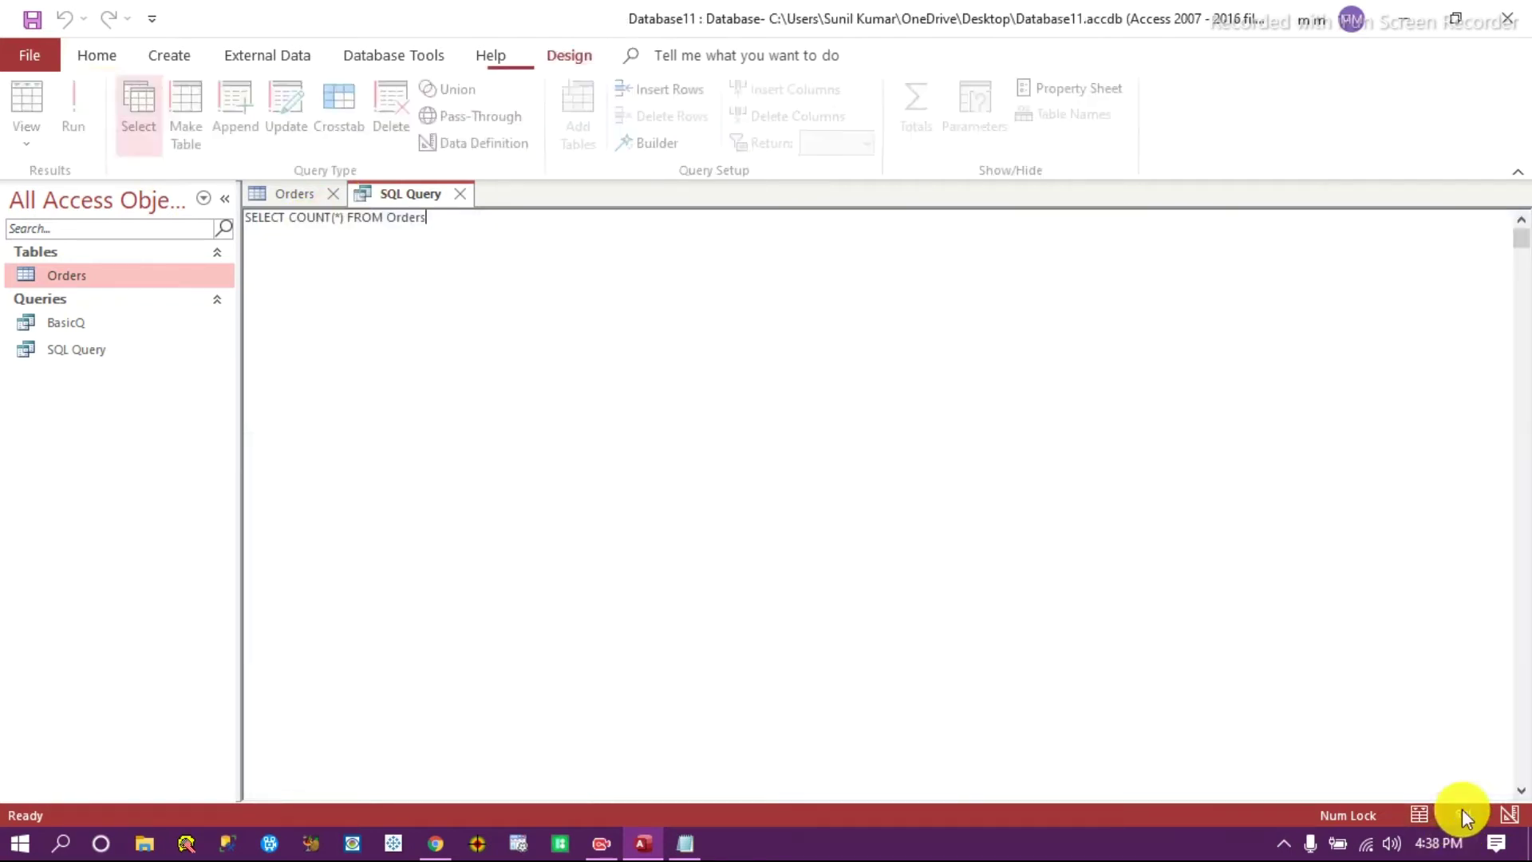
Add the alias TotalCount to the COUNT(*) expression in the SQL statement.
click(343, 217)
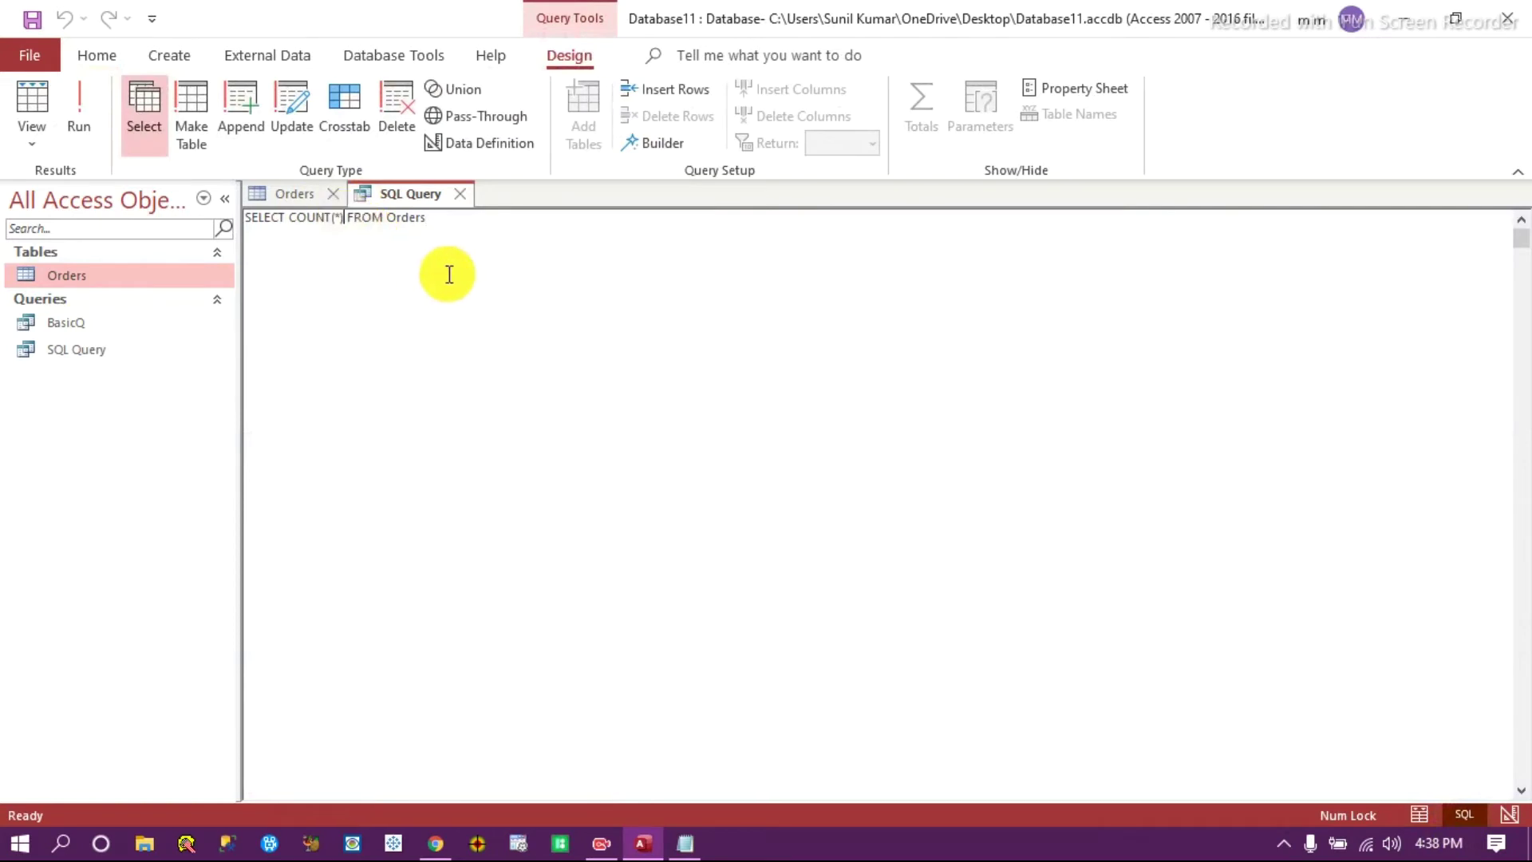
text(as )
text([])
key(BackSpace)
key(BackSpace)
text(N)
text(o)
key(BackSpace)
key(BackSpace)
text(Ttal)
key(BackSpace)
key(BackSpace)
key(BackSpace)
text(otal)
text(C)
text(ount)
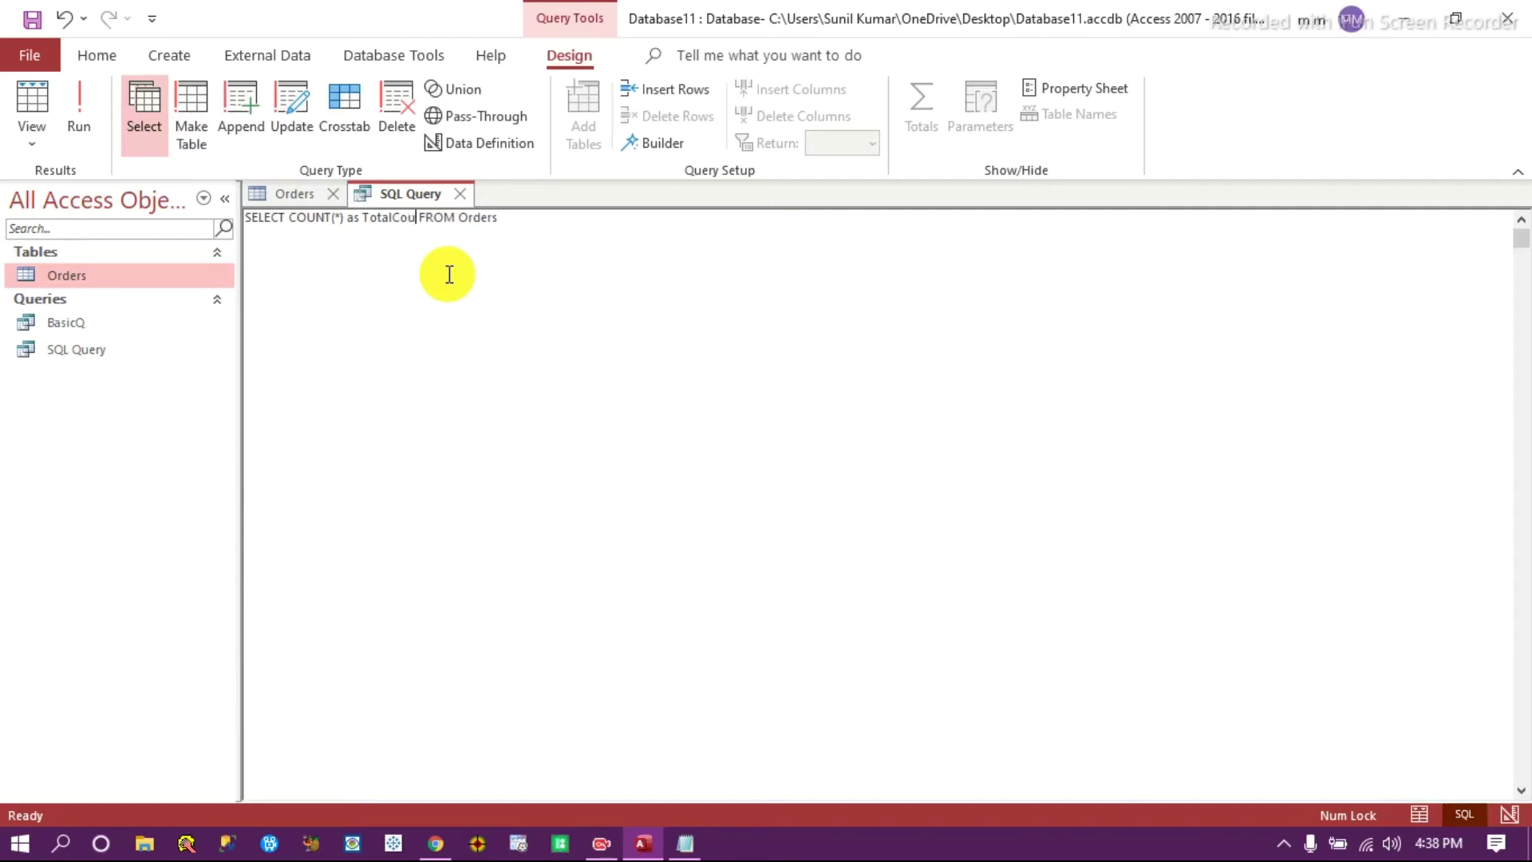
Rewrite the count's alias as [Total Count], run the query, and return to the SQL statement.
key(BackSpace)
key(BackSpace)
key(BackSpace)
key(BackSpace)
key(BackSpace)
text(_)
text(Count)
key(BackSpace)
key(BackSpace)
key(BackSpace)
key(BackSpace)
key(BackSpace)
key(BackSpace)
text(Count)
text(])
text([)
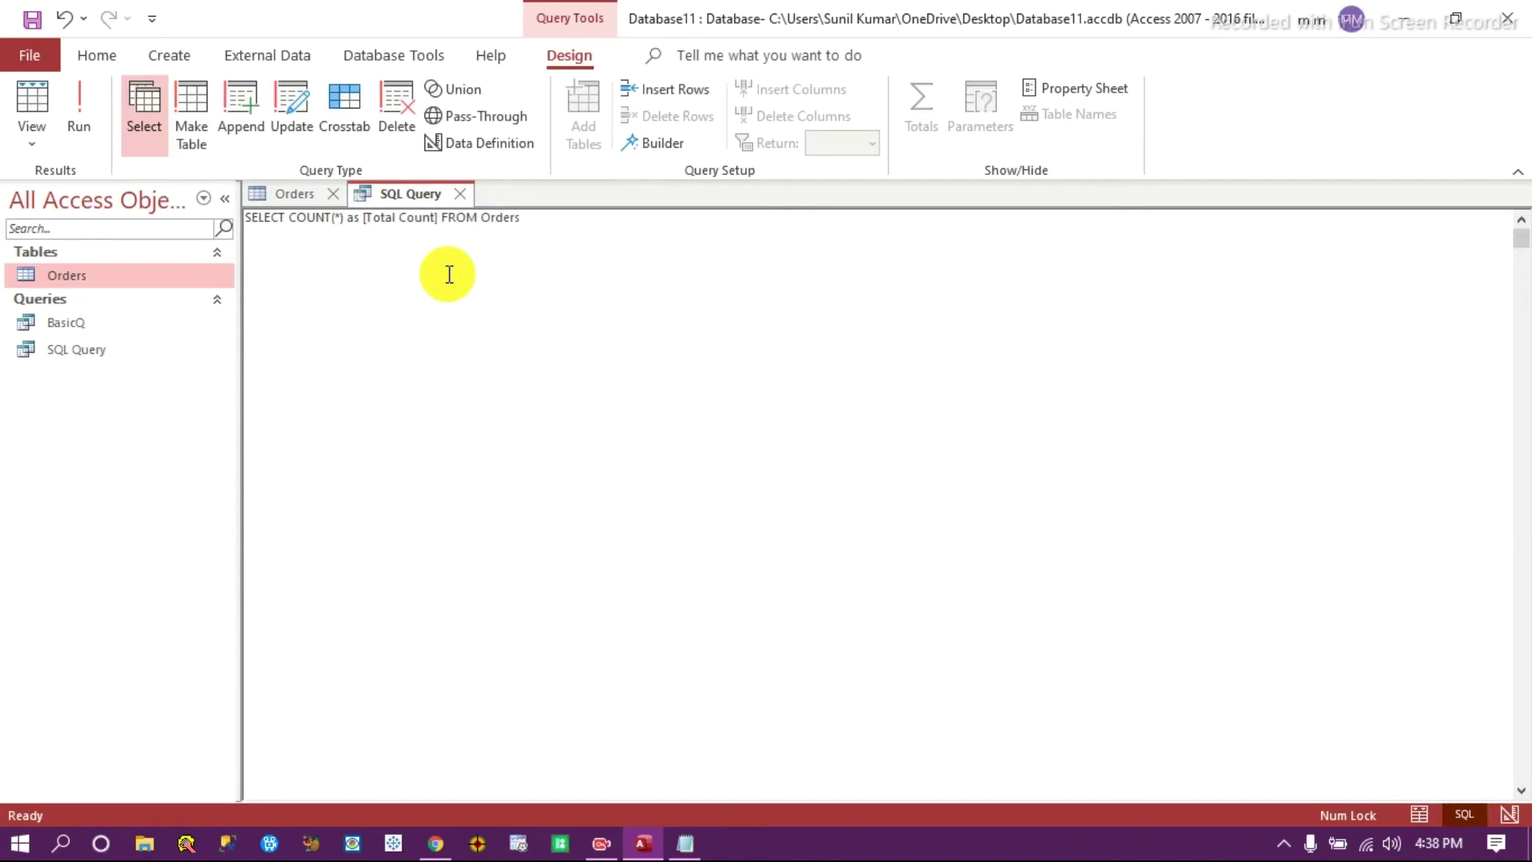
click(79, 109)
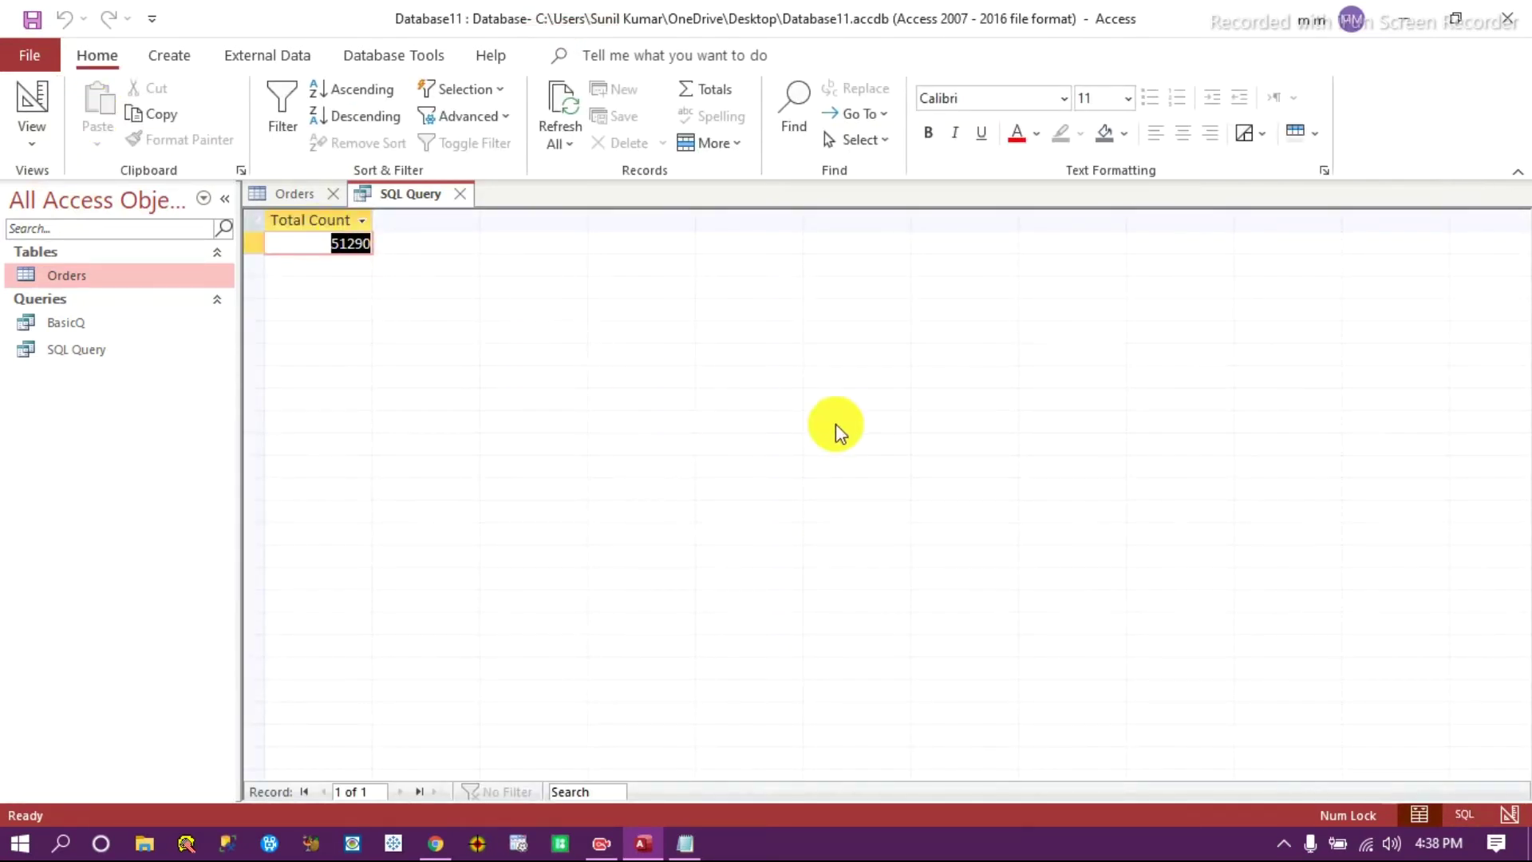
click(1462, 812)
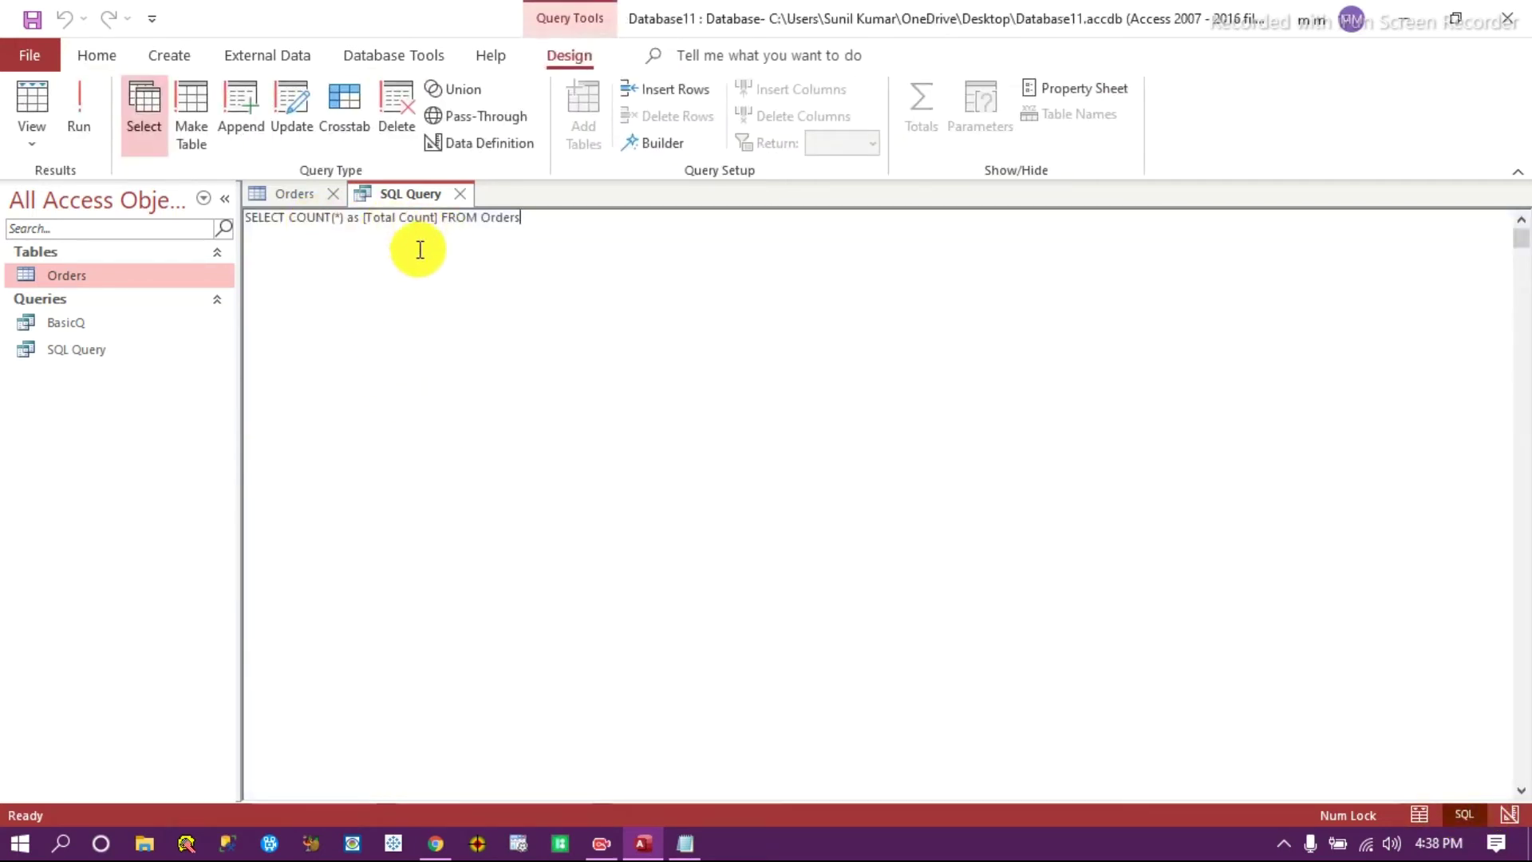
Remove the COUNT(*) as [Total Count] expression from the SELECT line and put FROM Orders on its own line.
double_click(310, 217)
text(SUM)
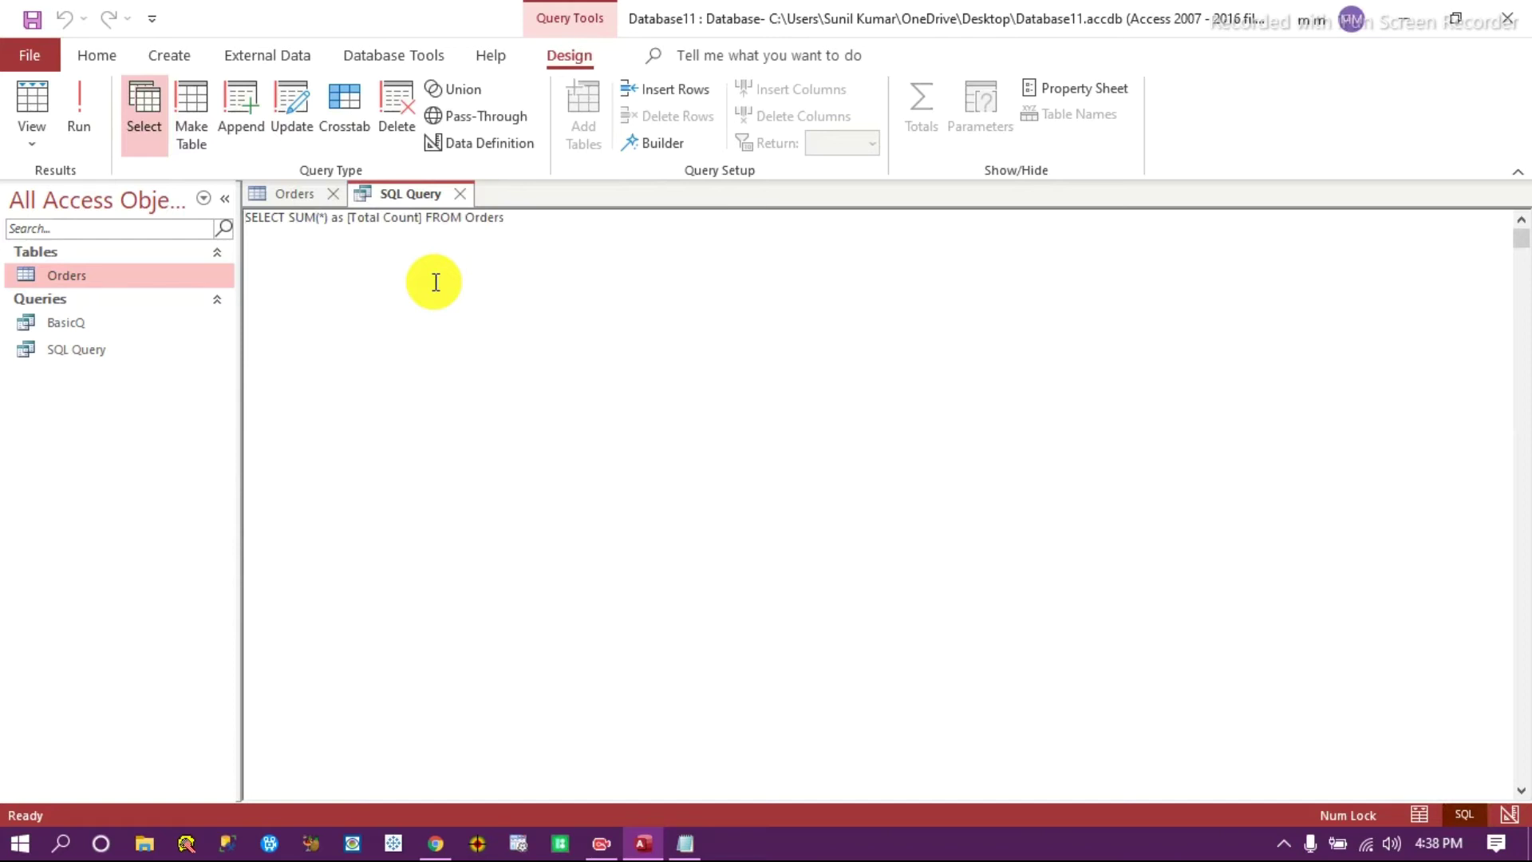
click(420, 218)
key(BackSpace)
key(BackSpace)
key(BackSpace)
key(BackSpace)
key(BackSpace)
key(BackSpace)
key(BackSpace)
key(BackSpace)
key(BackSpace)
key(BackSpace)
key(BackSpace)
key(BackSpace)
key(BackSpace)
key(BackSpace)
key(BackSpace)
key(BackSpace)
key(BackSpace)
key(BackSpace)
key(BackSpace)
key(BackSpace)
key(BackSpace)
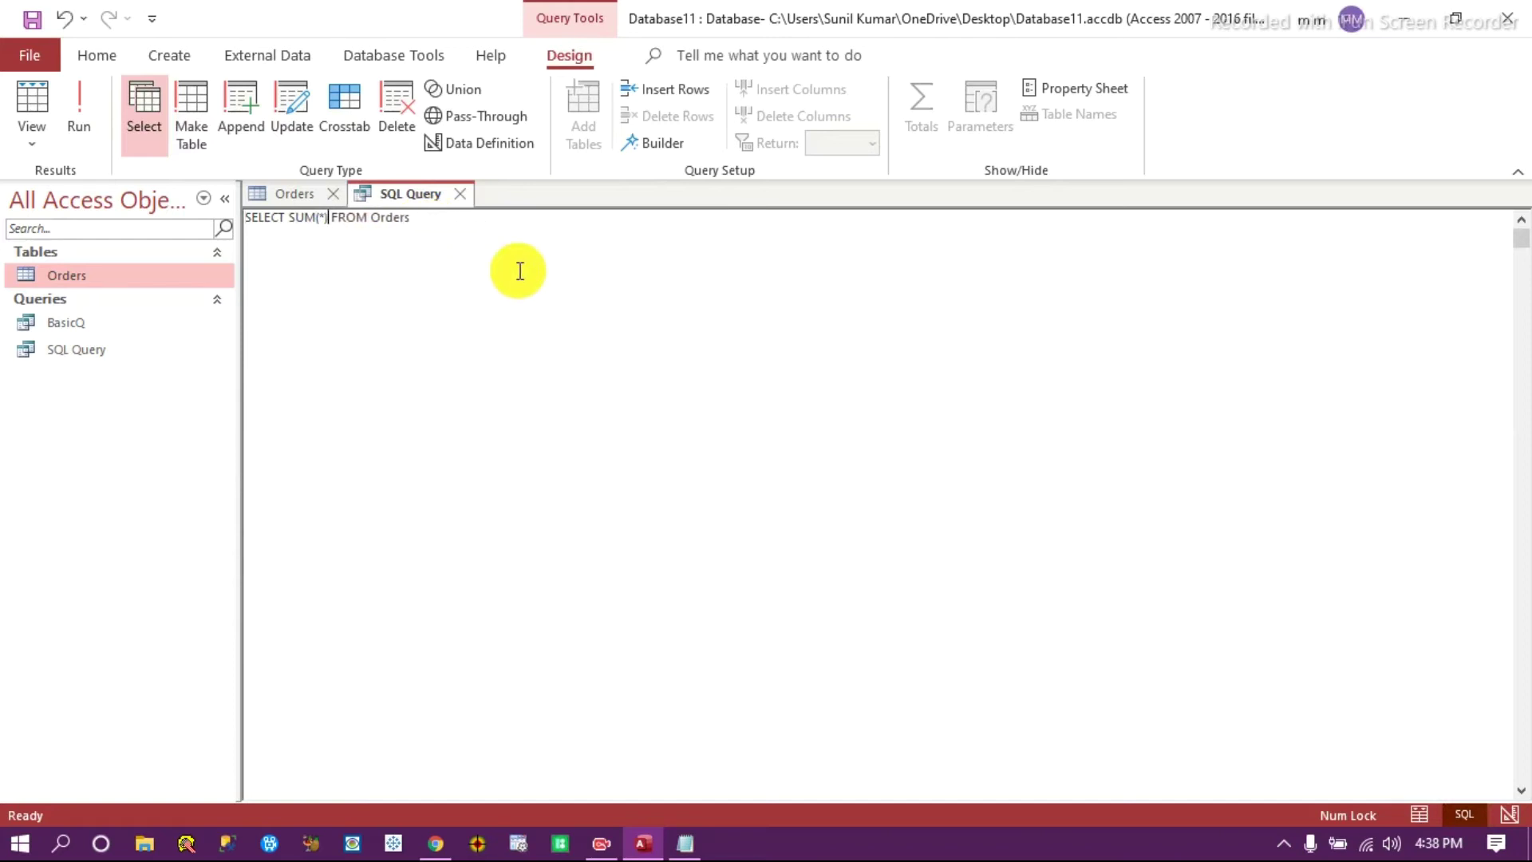
key(BackSpace)
key(BackSpace)
key(Return)
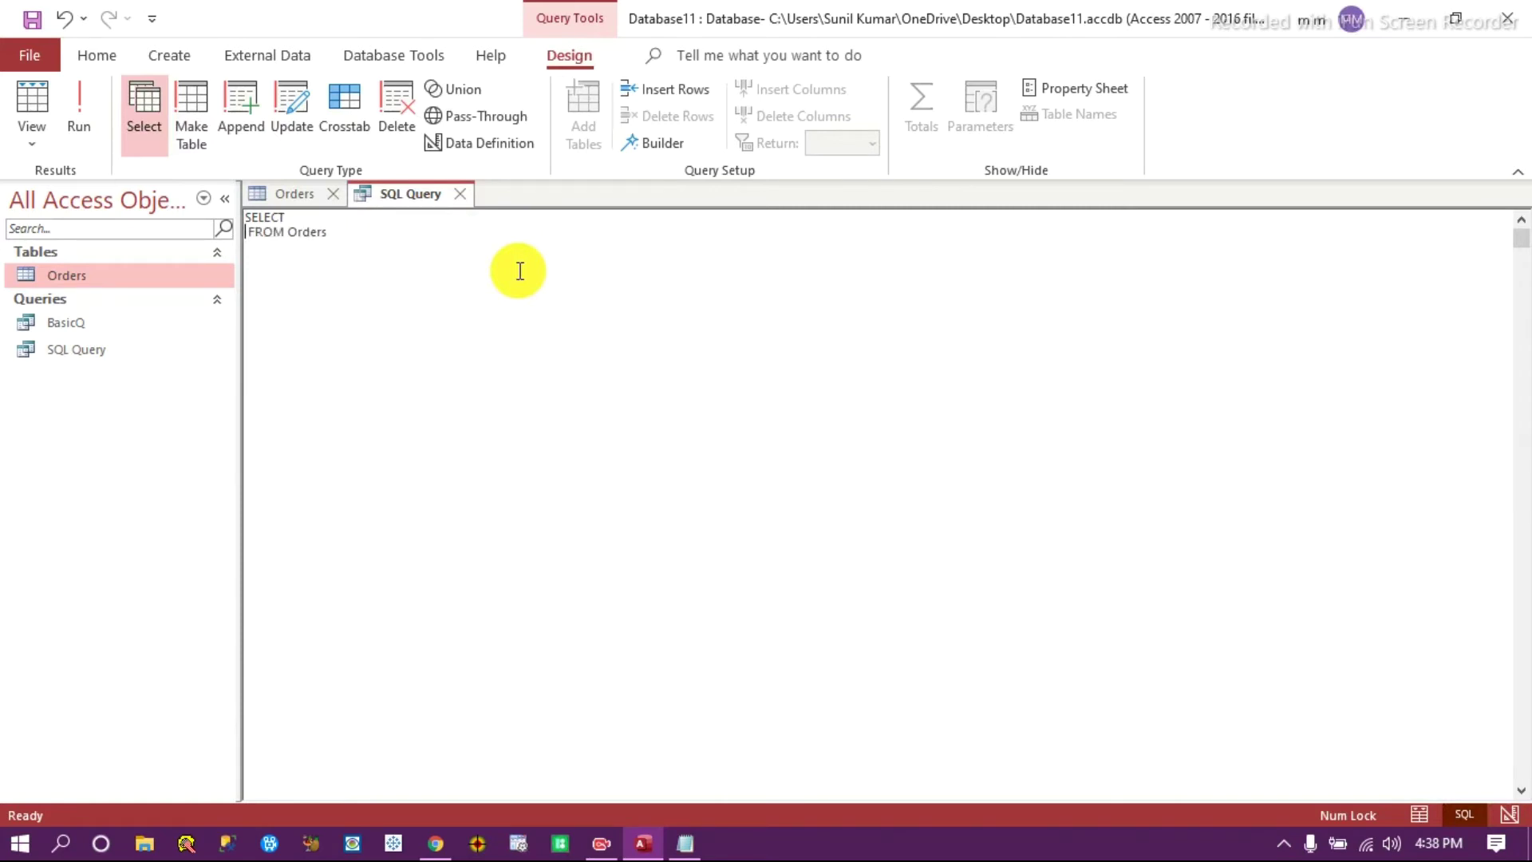
Enter SUM(Sales) as NetSales in the SELECT line, run the query, and return to the SQL statement.
key(Delete)
text(SUM(Sales) as Net)
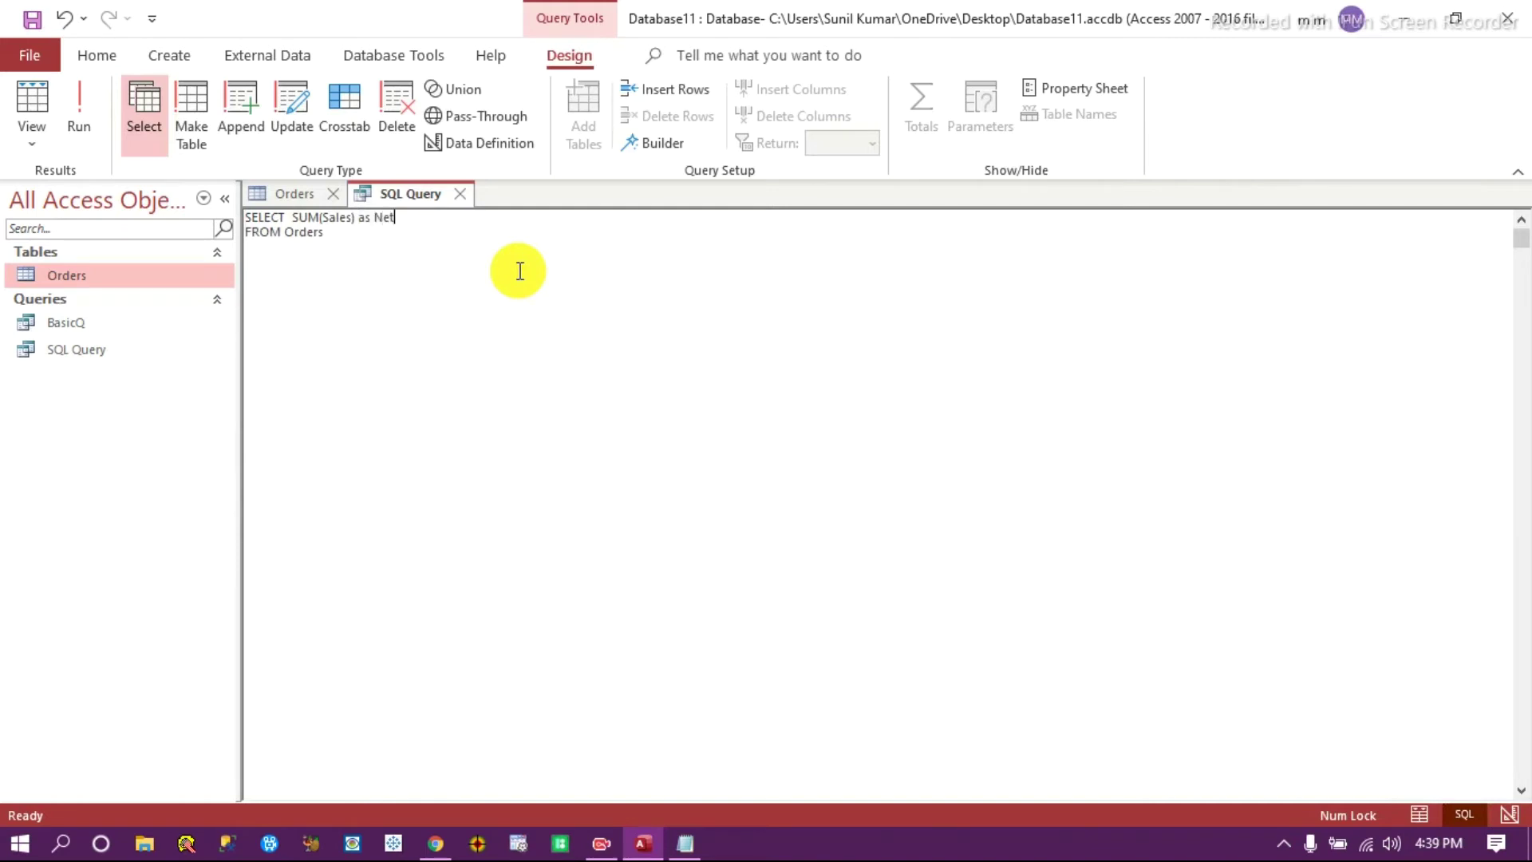
text(Pr)
key(BackSpace)
text(Sales)
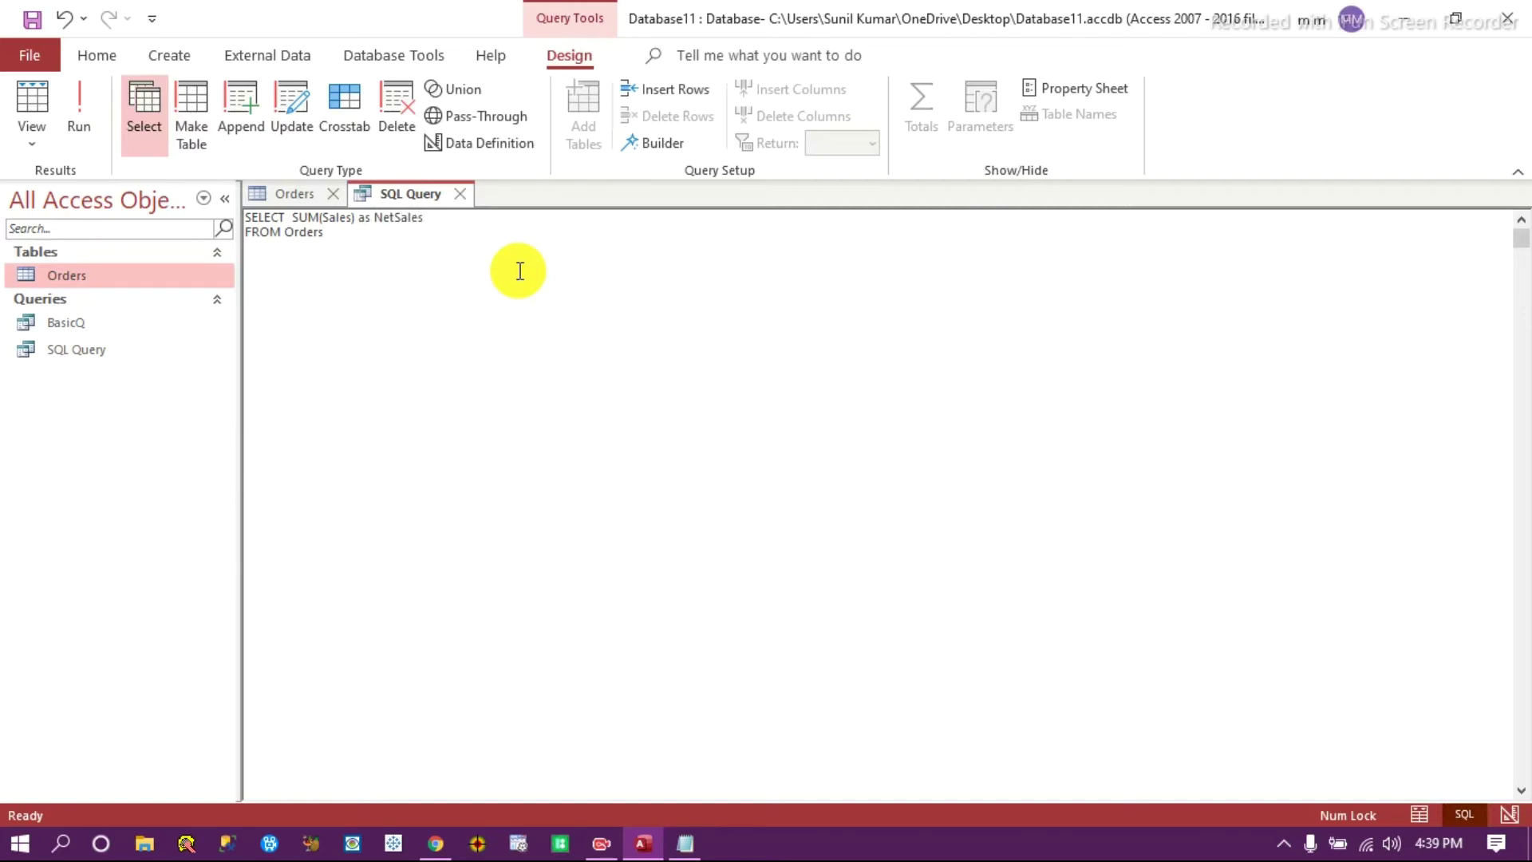
click(78, 112)
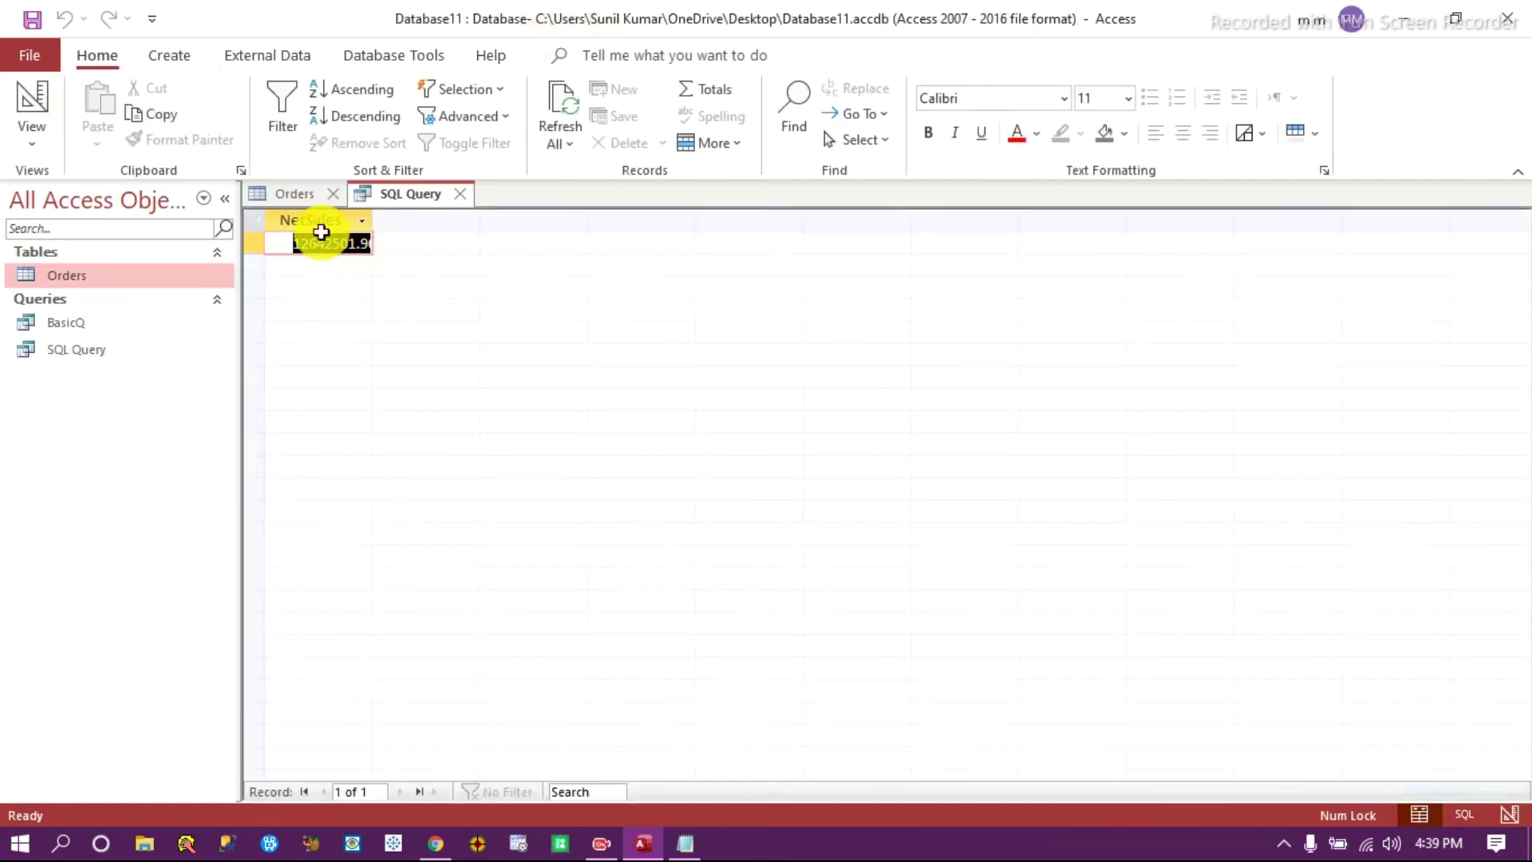
click(1464, 814)
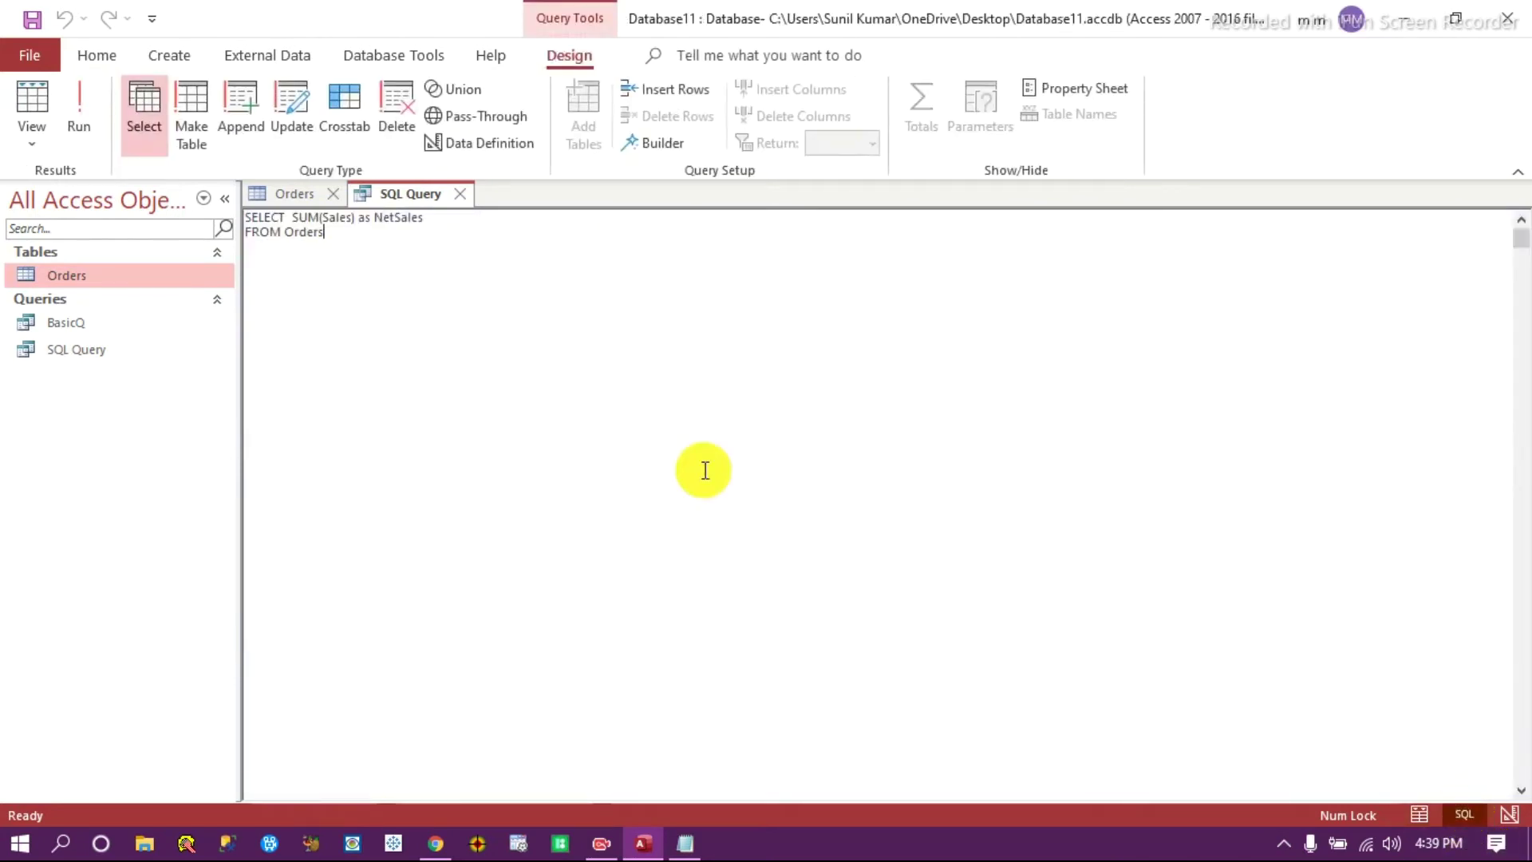
Switch to Chrome, find the SQL Aggregate section of the Access functions page, and return to Access.
click(436, 843)
scroll(414, 419, down, 15)
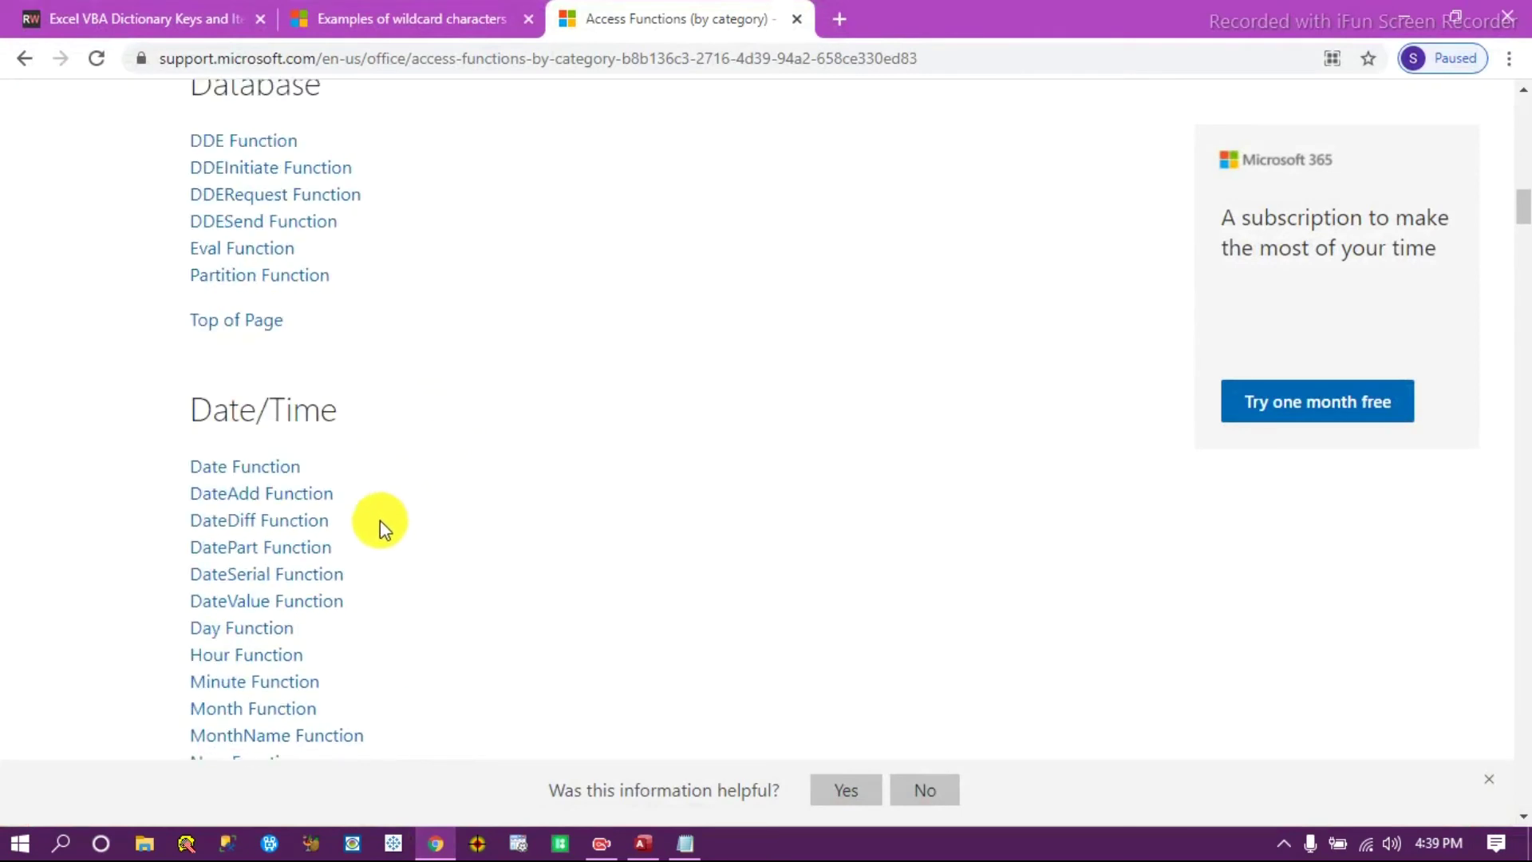
scroll(380, 521, down, 8)
scroll(380, 521, down, 8)
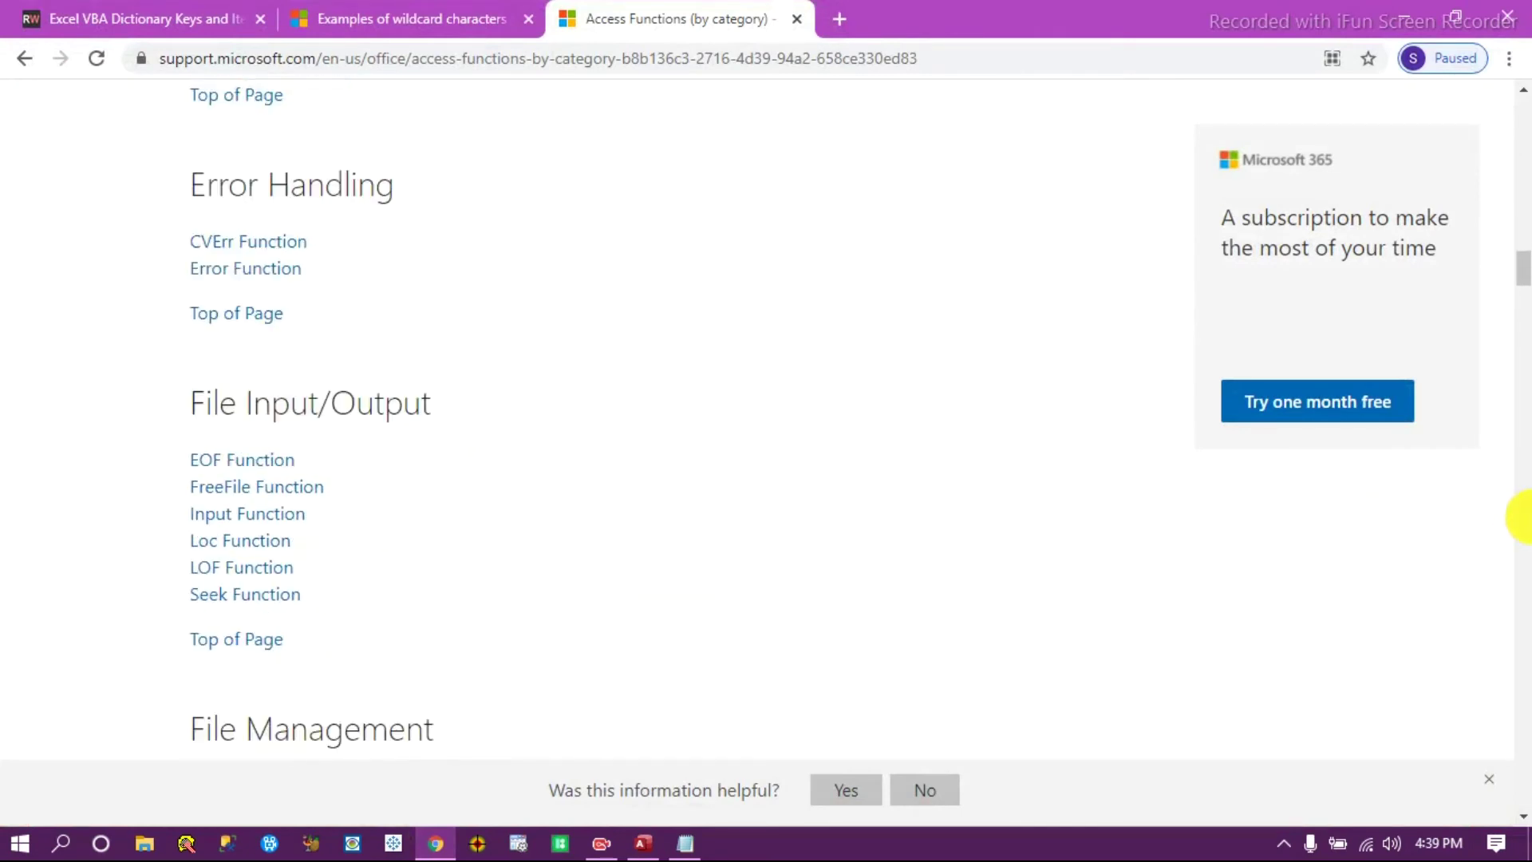
drag(1520, 273, 1519, 418)
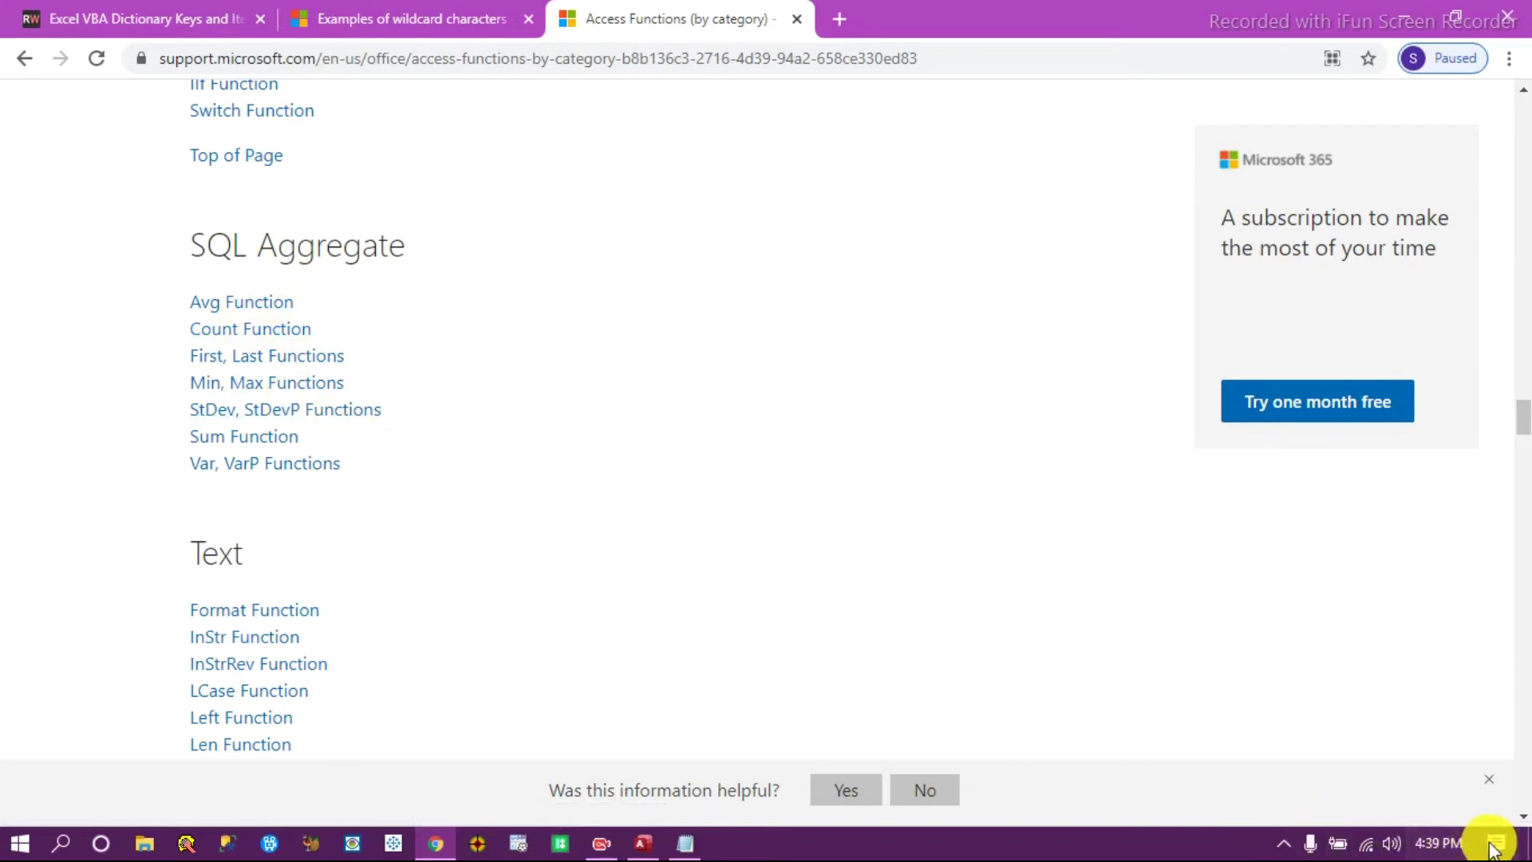
click(643, 843)
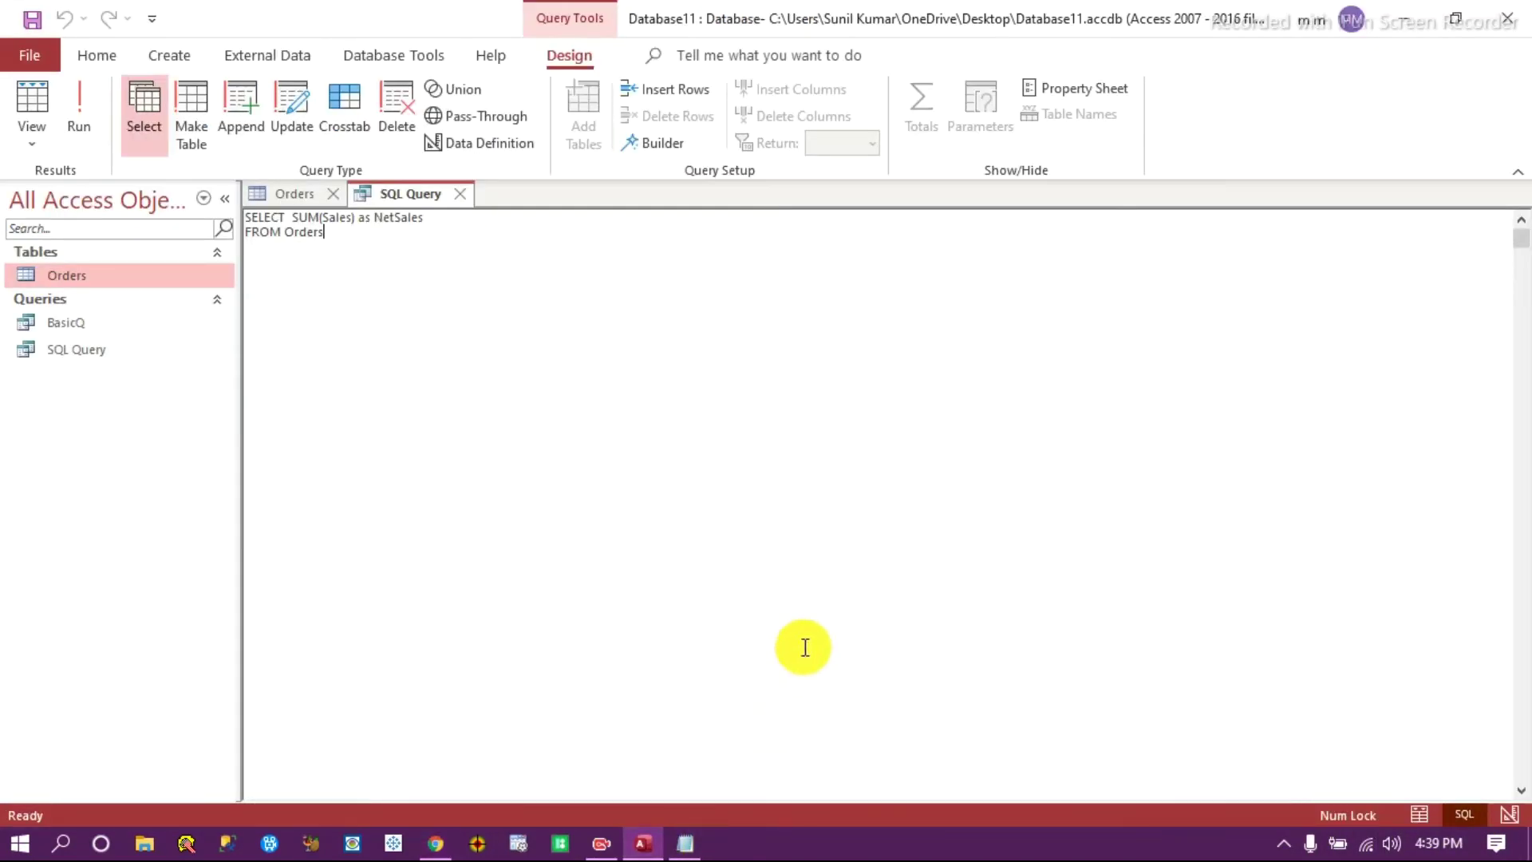
Start a new line after FROM Orders and look up the Region column in the Orders table before returning to SQL Query.
key(Return)
click(296, 193)
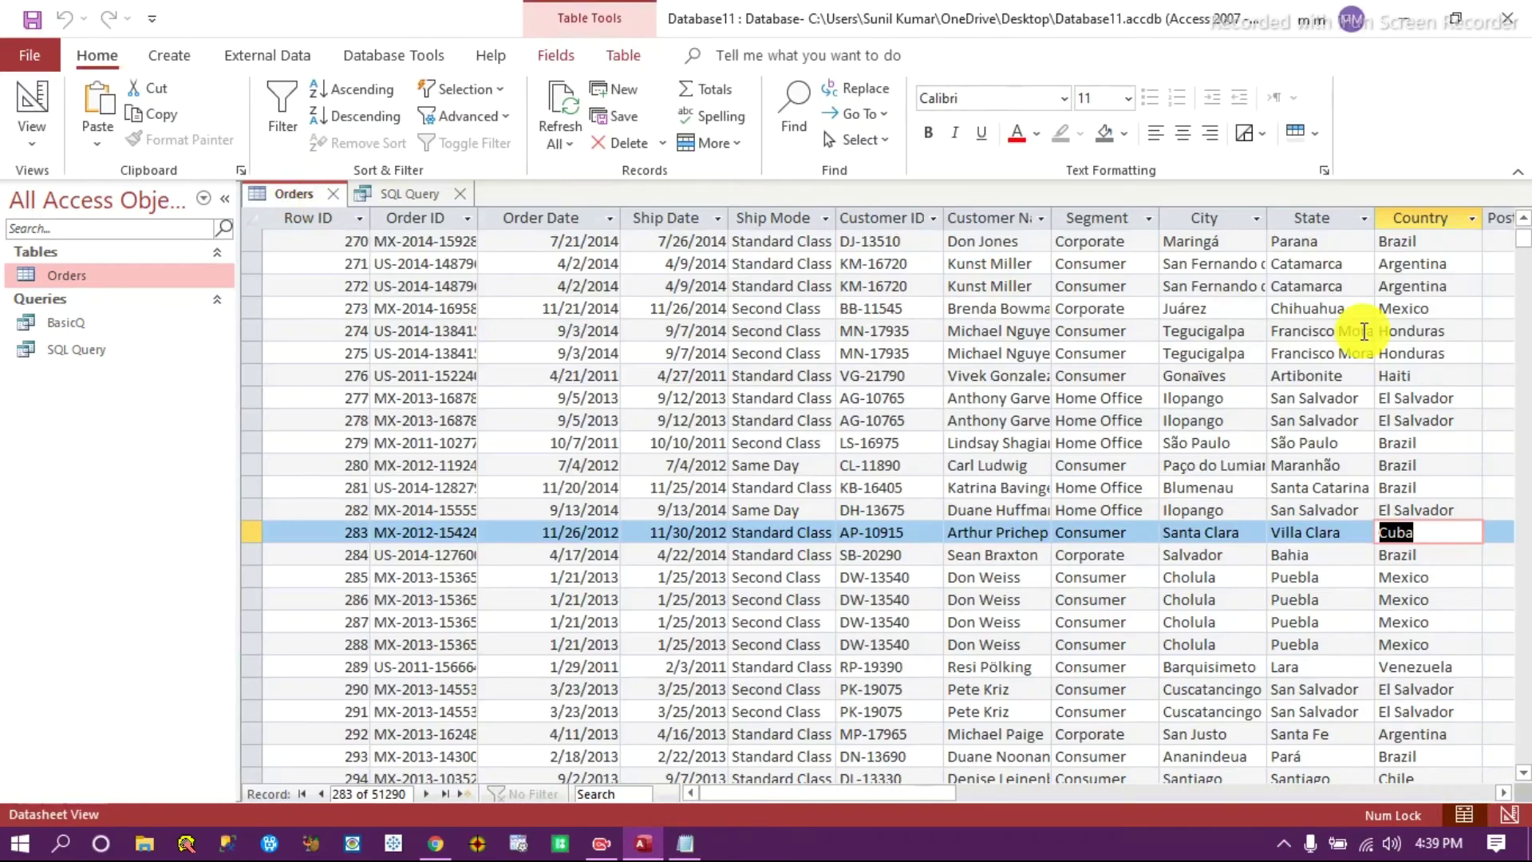
click(1503, 792)
click(1503, 792)
click(1503, 792)
click(1503, 792)
click(1503, 793)
click(1504, 792)
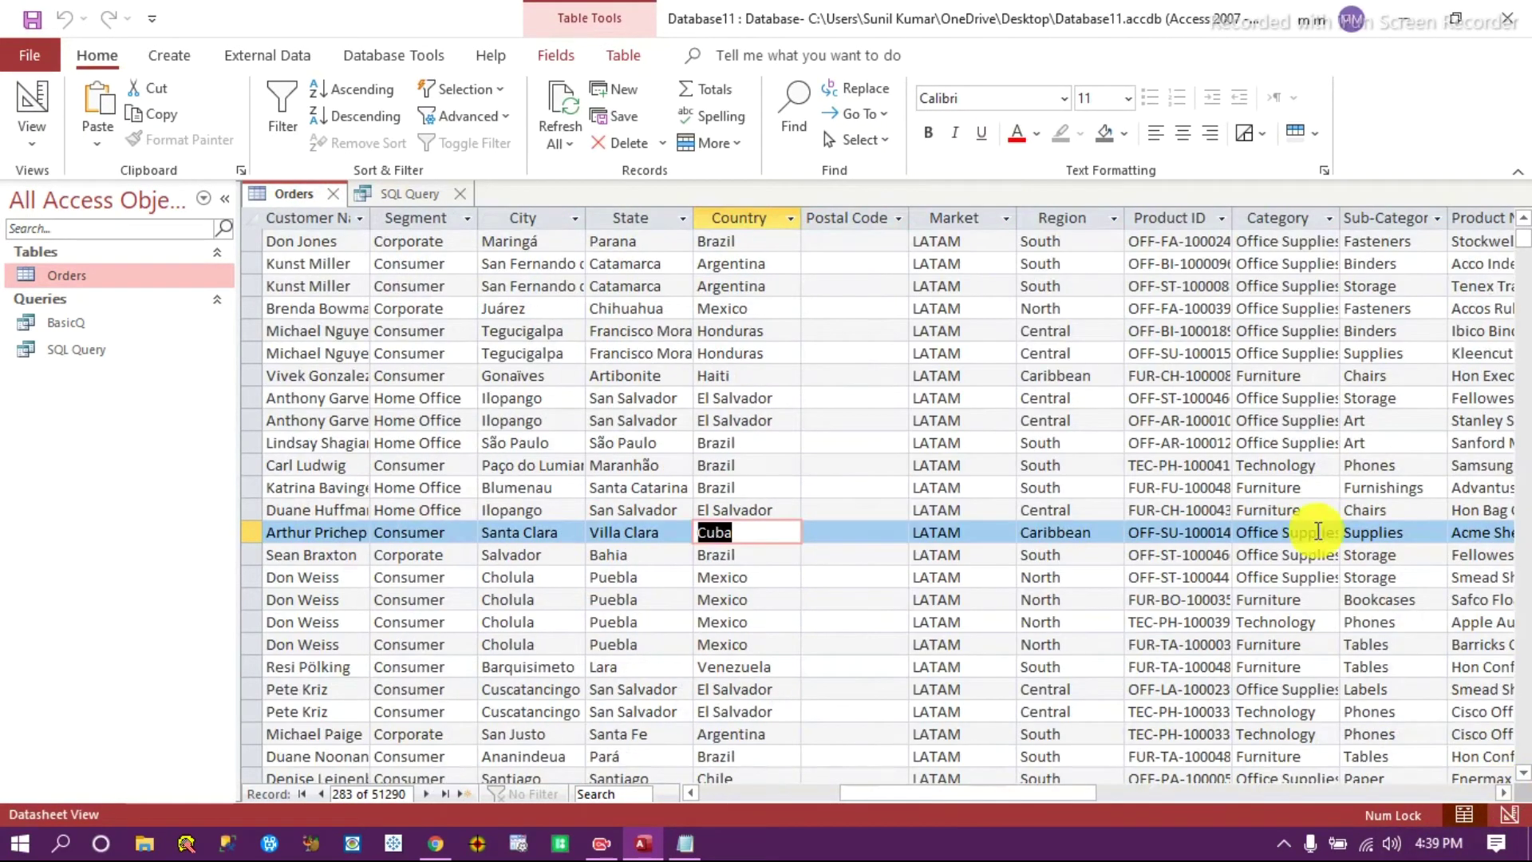
click(1078, 222)
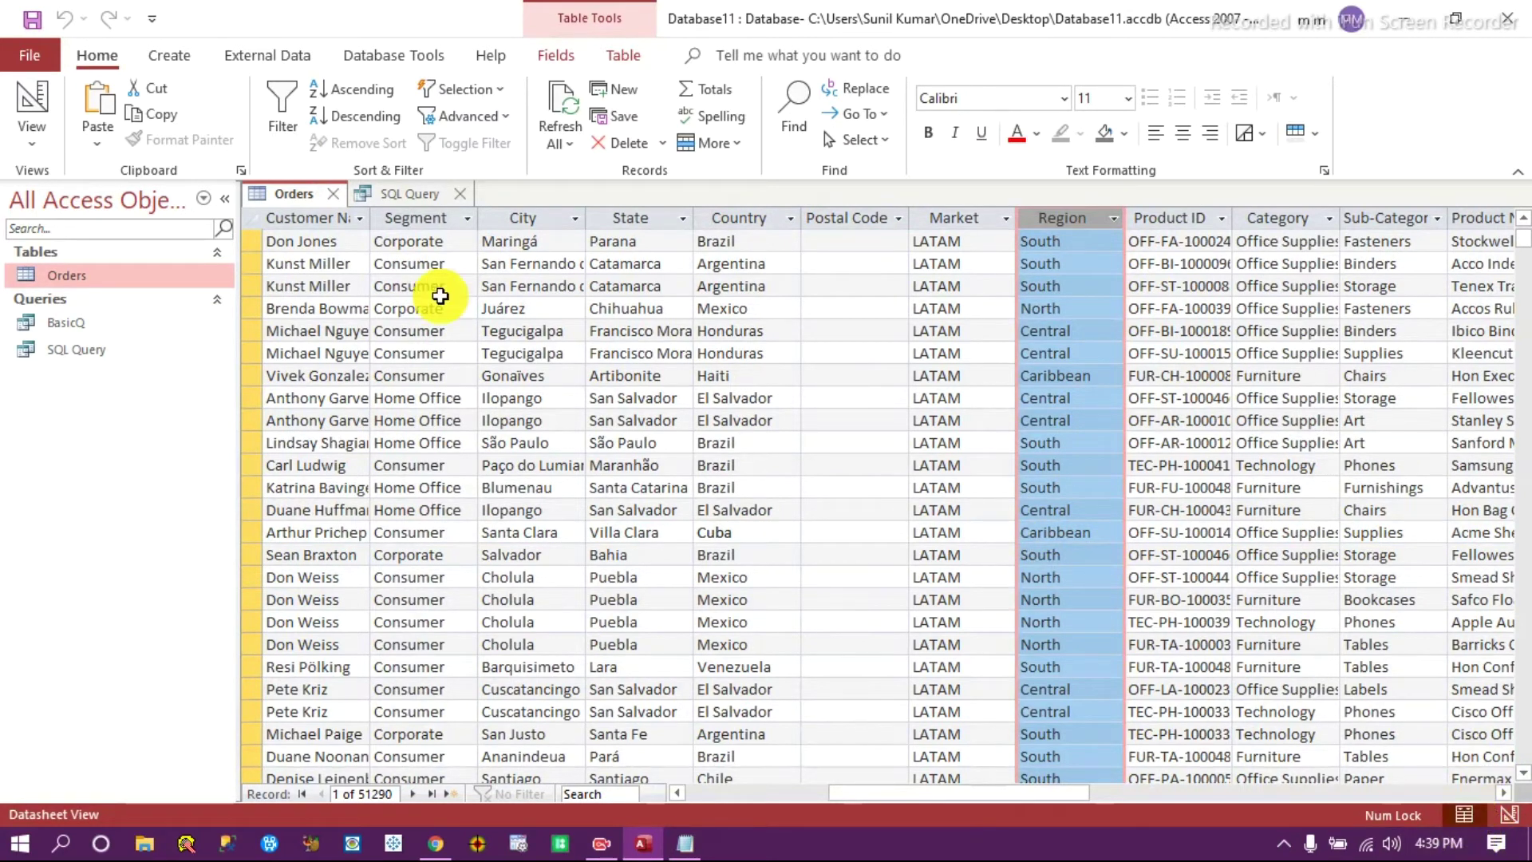
click(393, 195)
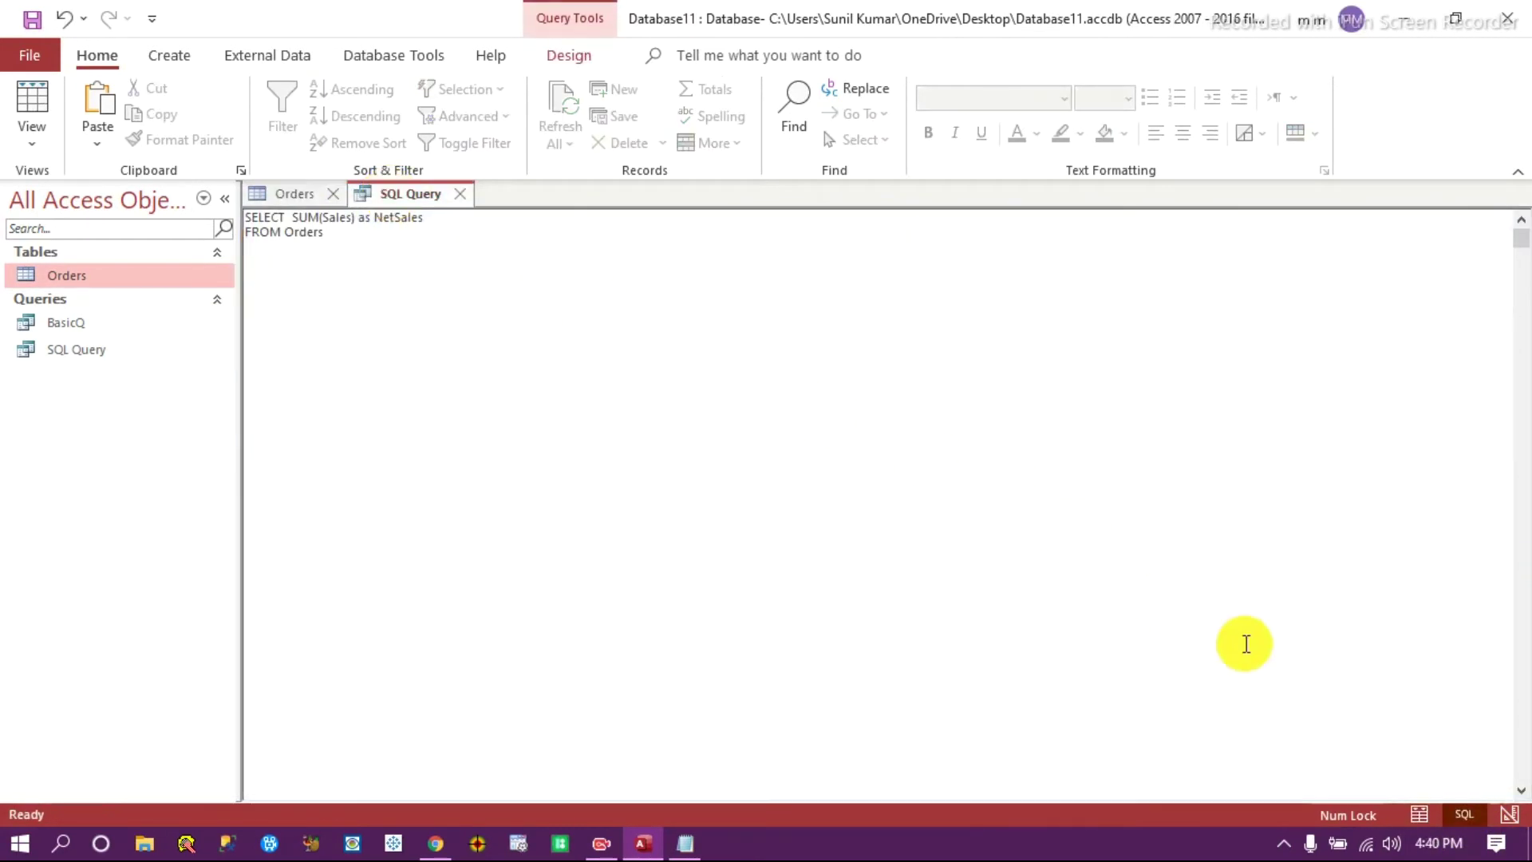
Add the condition WHERE Region = "North" below FROM Orders.
text(WHRE)
key(BackSpace)
key(BackSpace)
text(ERE Region)
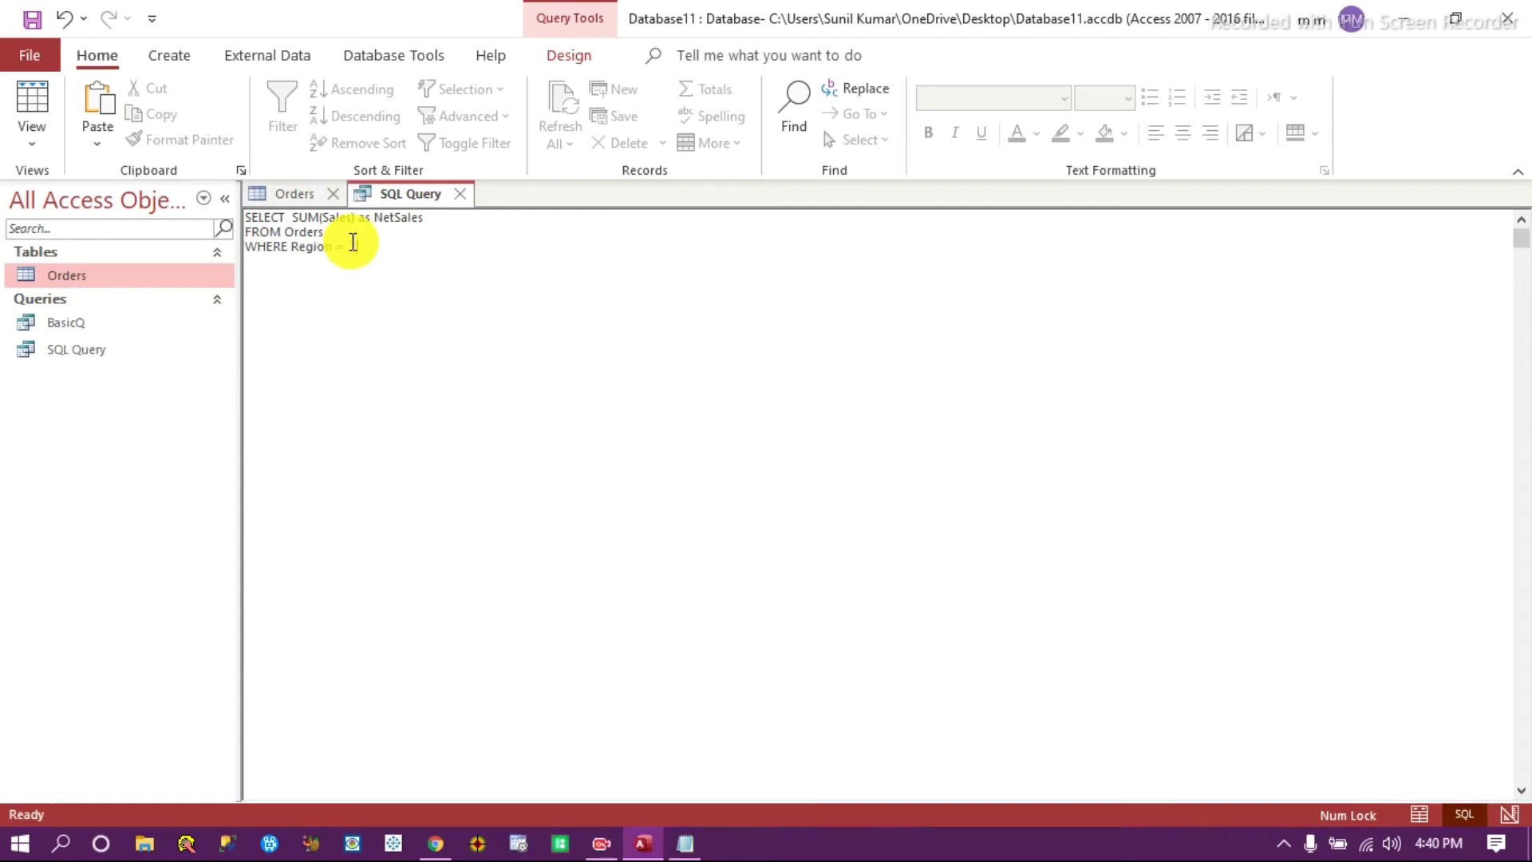
text( = 'North)
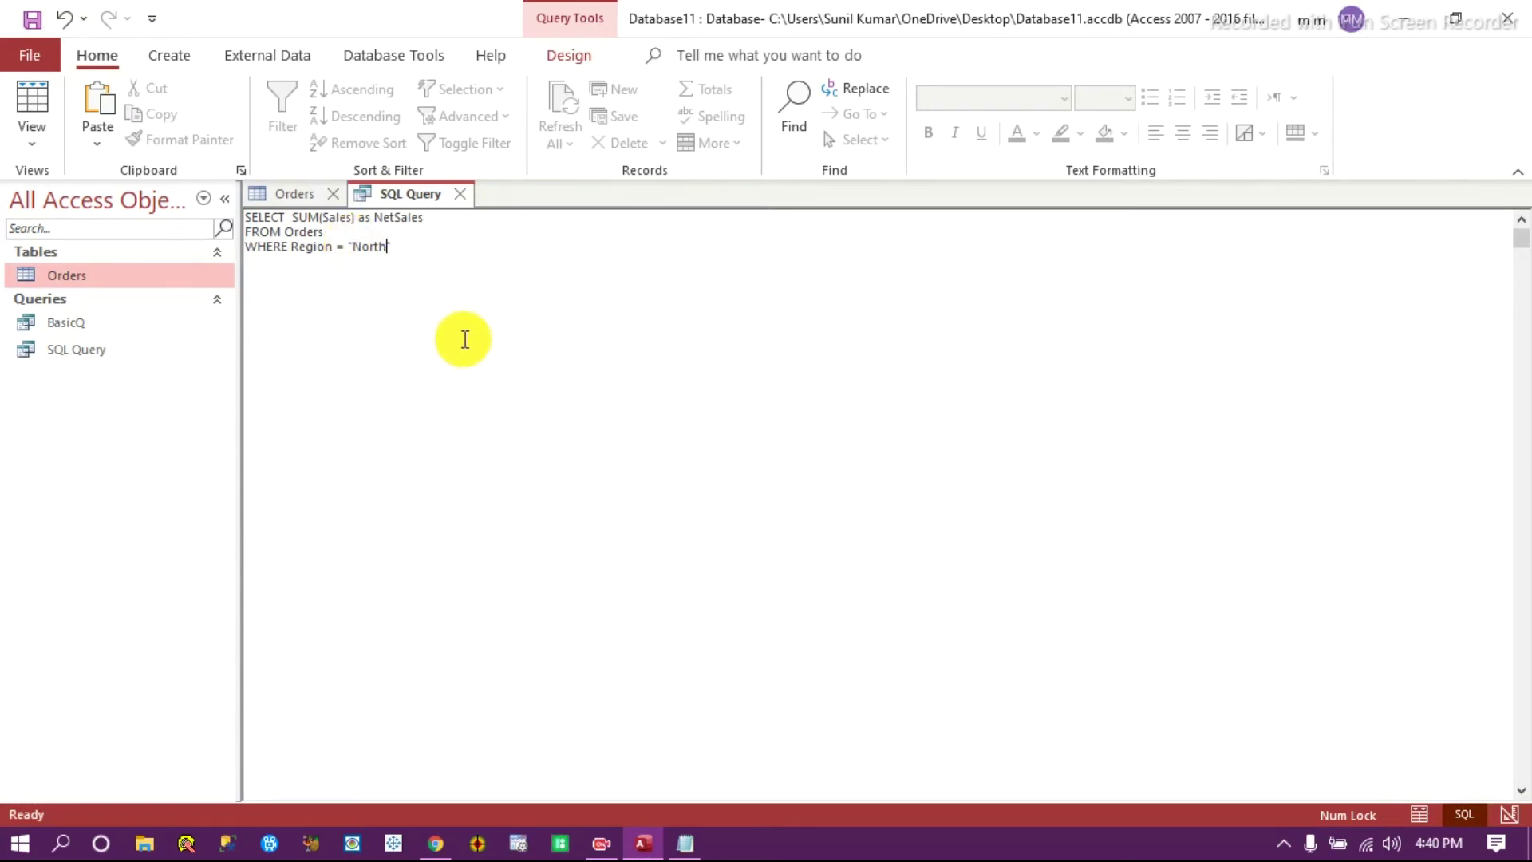
text(")
Rename the sum's alias to NetSales_North and run the query, widening its result column.
click(441, 219)
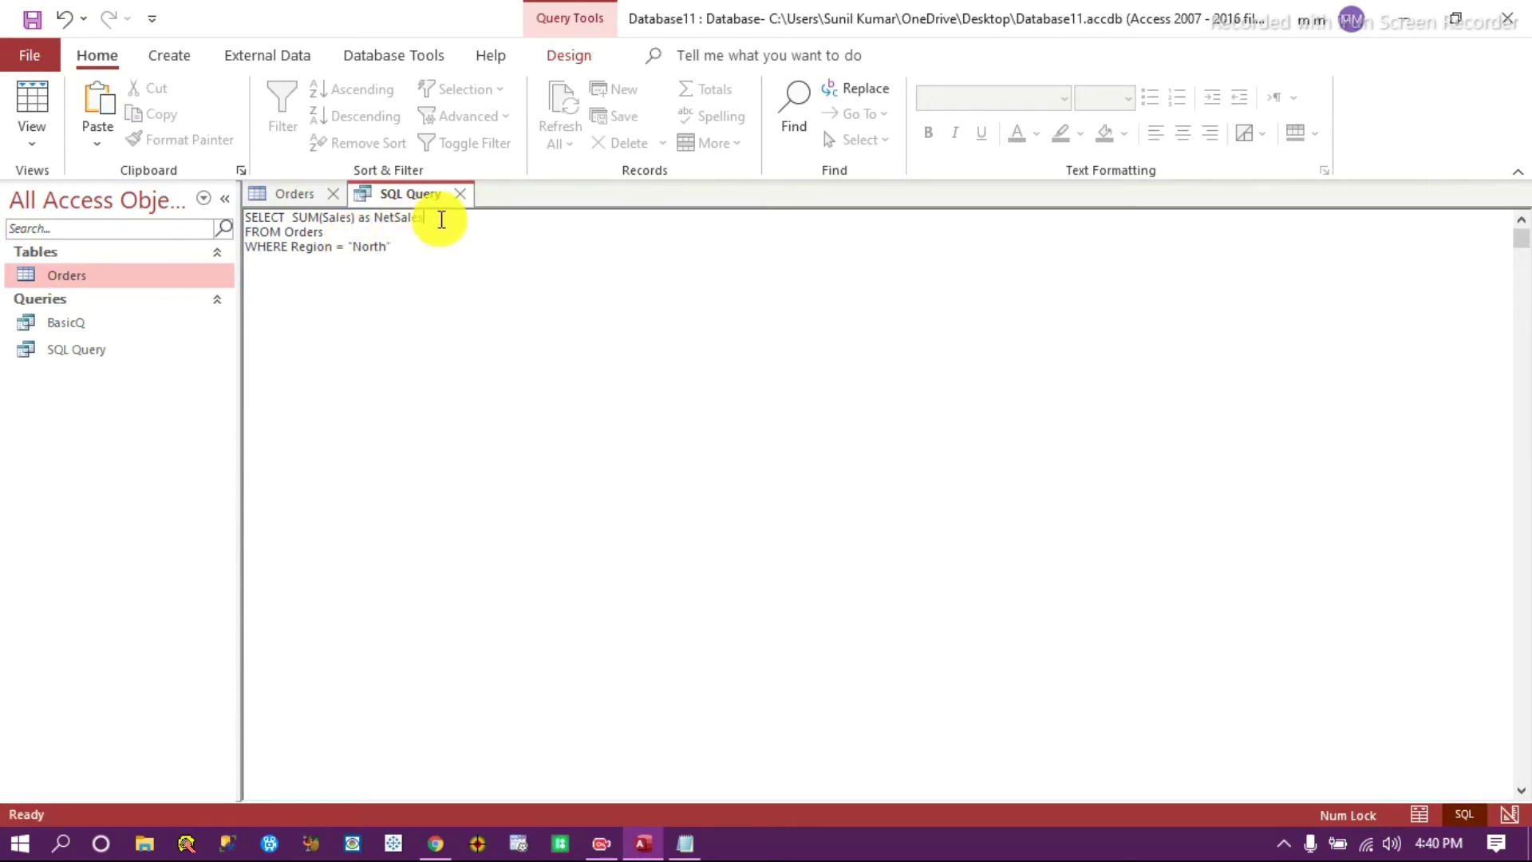
text(_North)
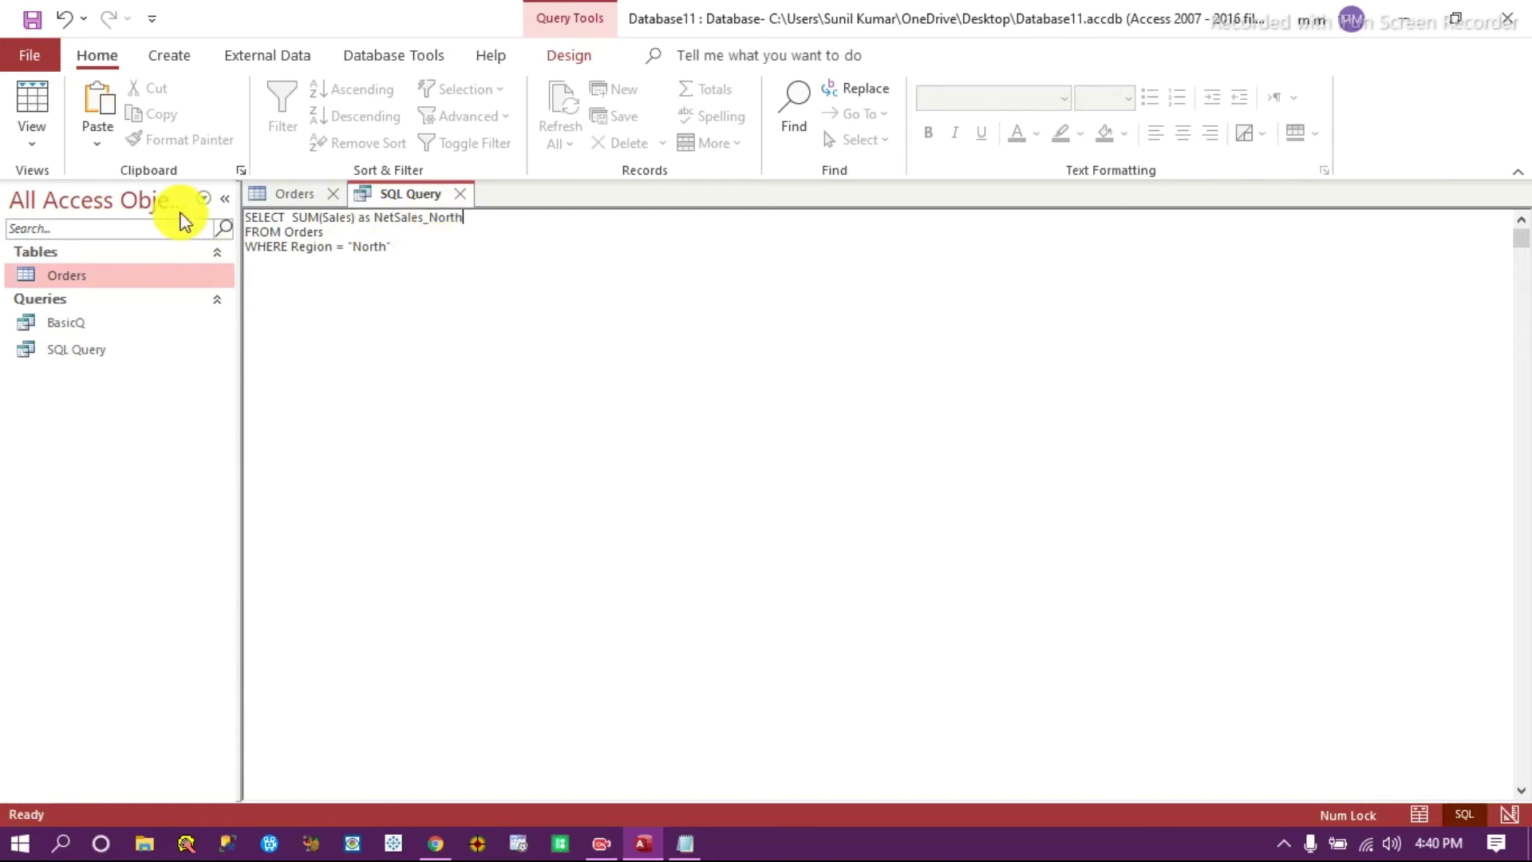
click(567, 49)
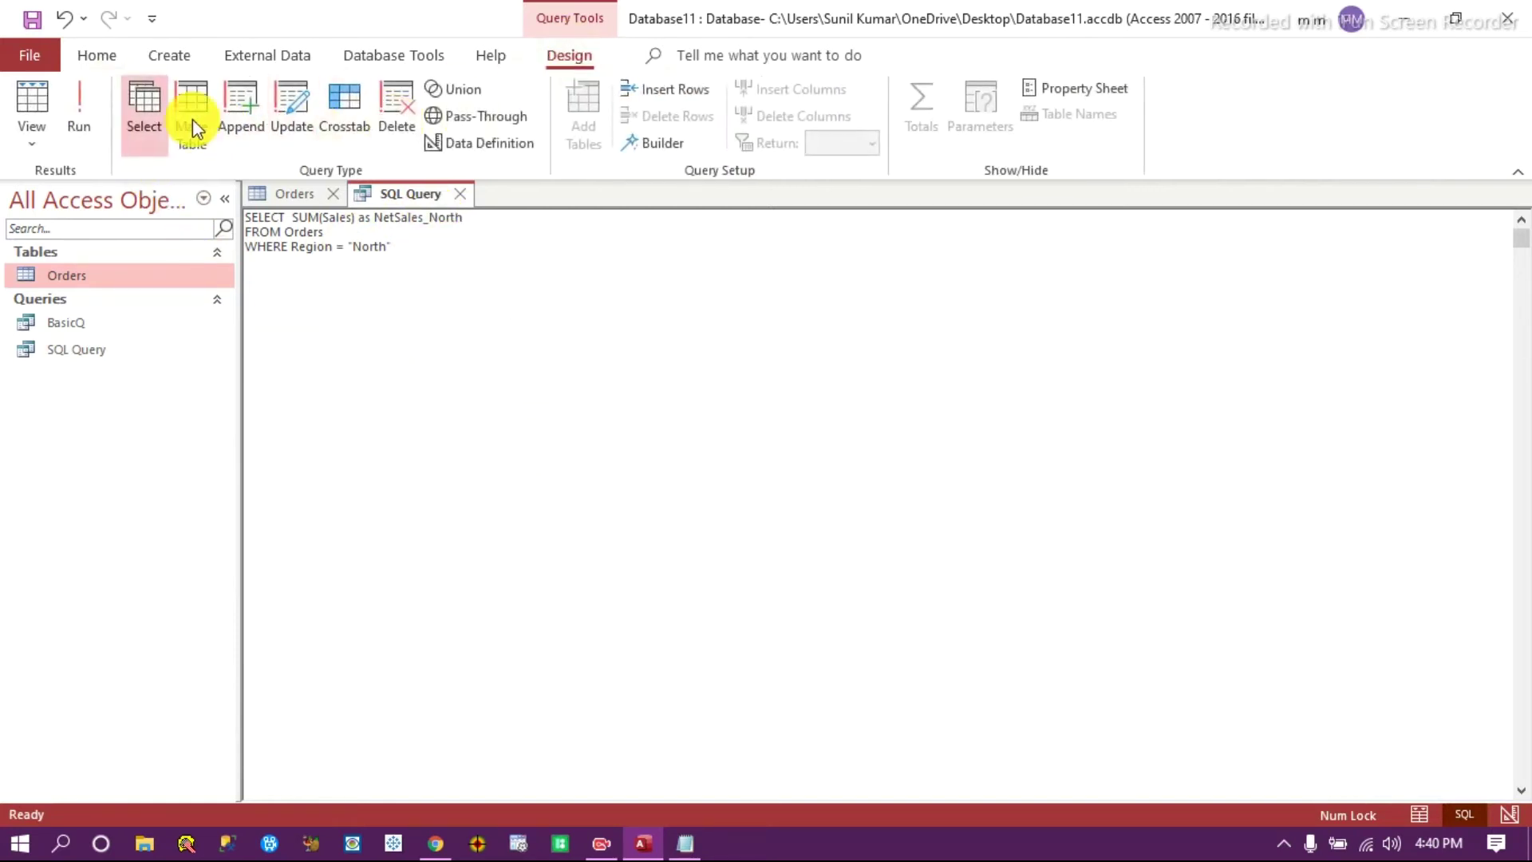
click(77, 103)
drag(374, 215, 438, 219)
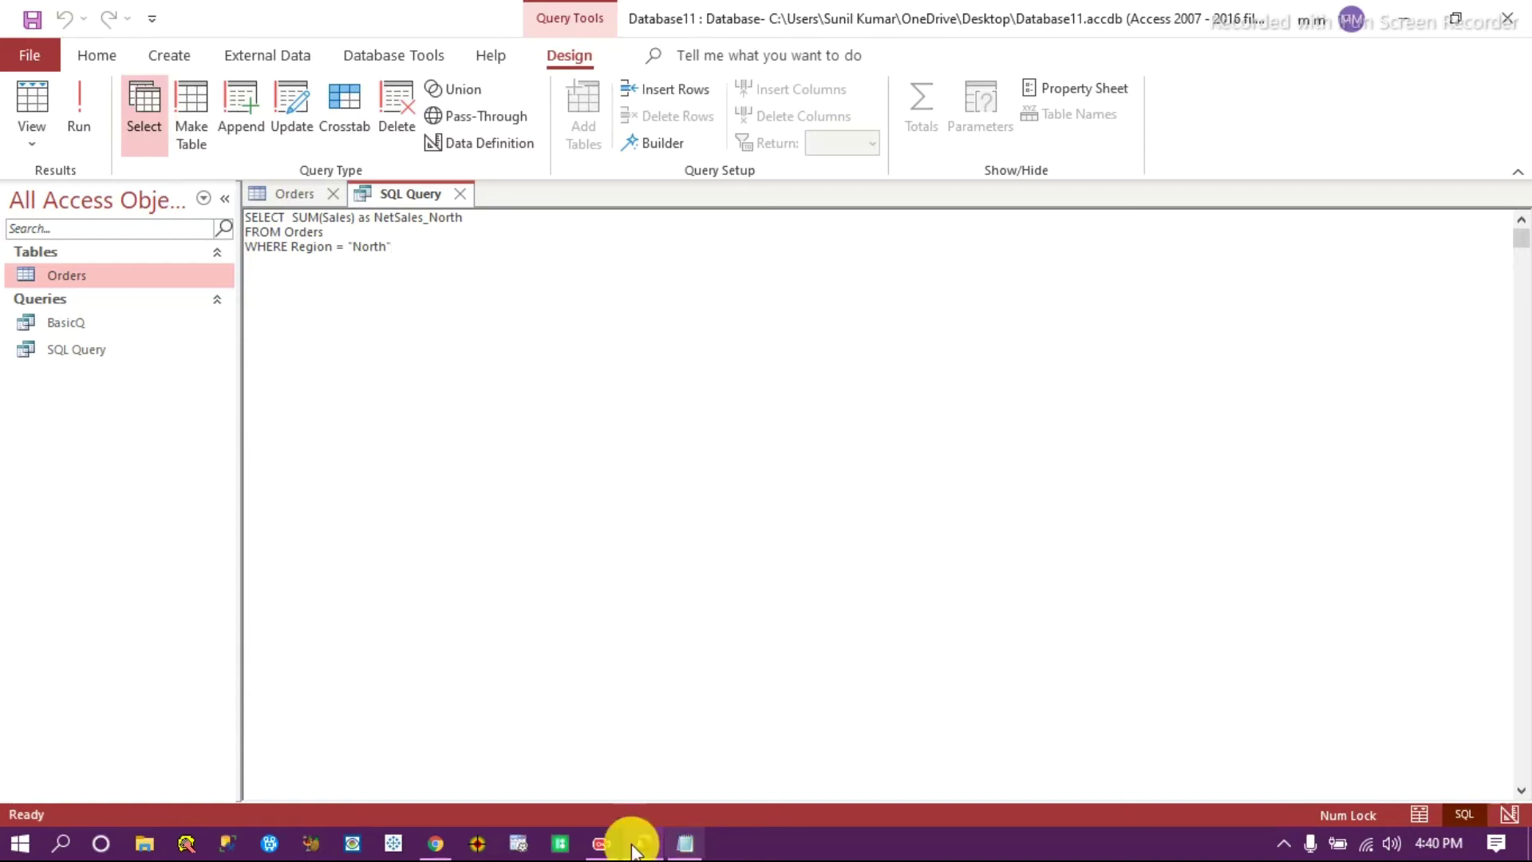
Consult the SQL Aggregate functions in Chrome, return to Access, and delete the WHERE clause from the statement.
click(435, 844)
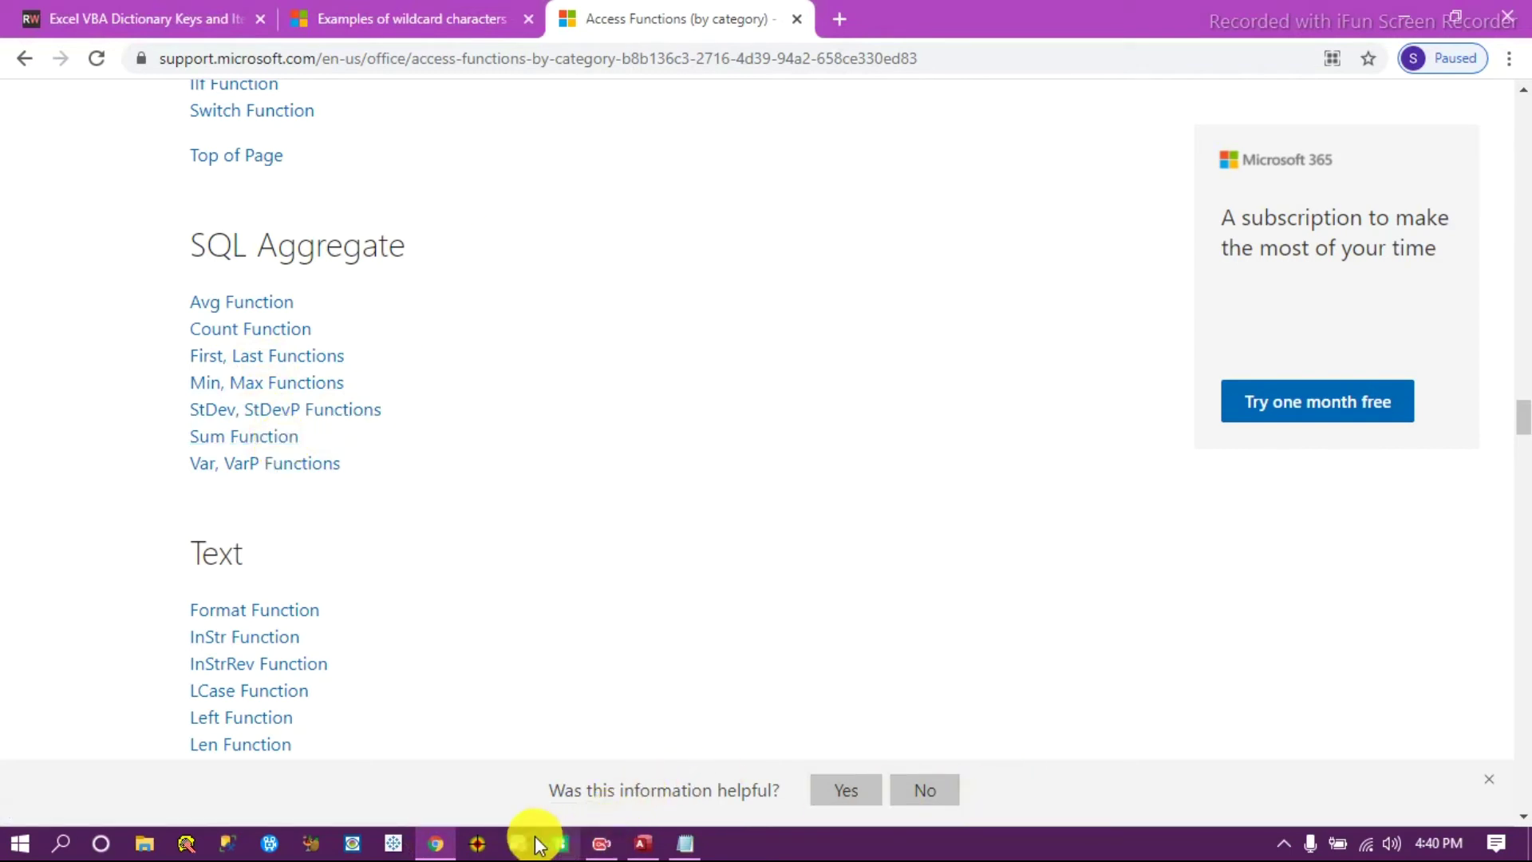
click(632, 844)
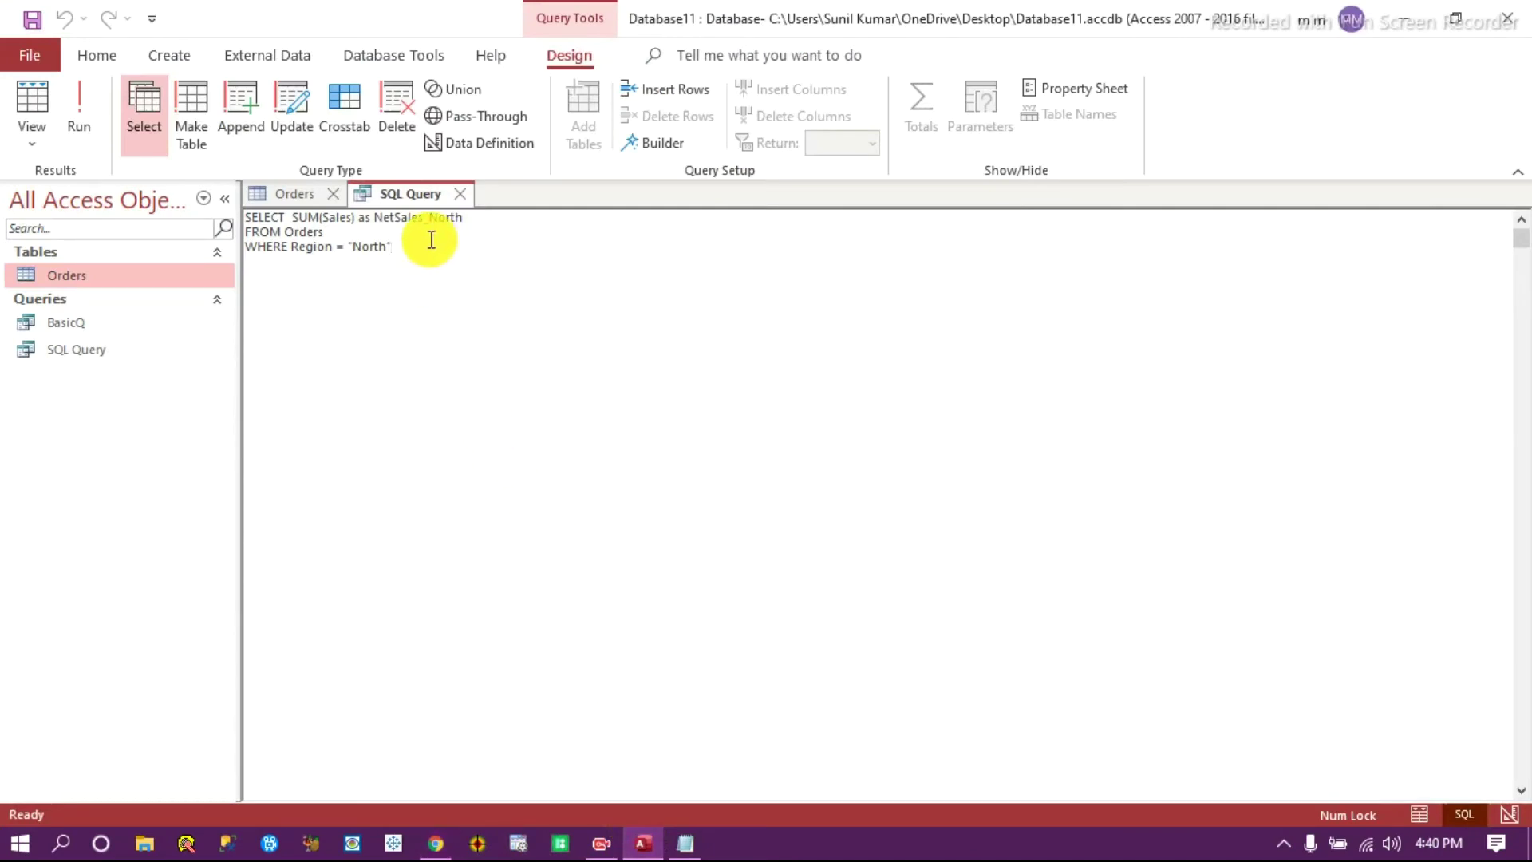
drag(417, 247, 229, 244)
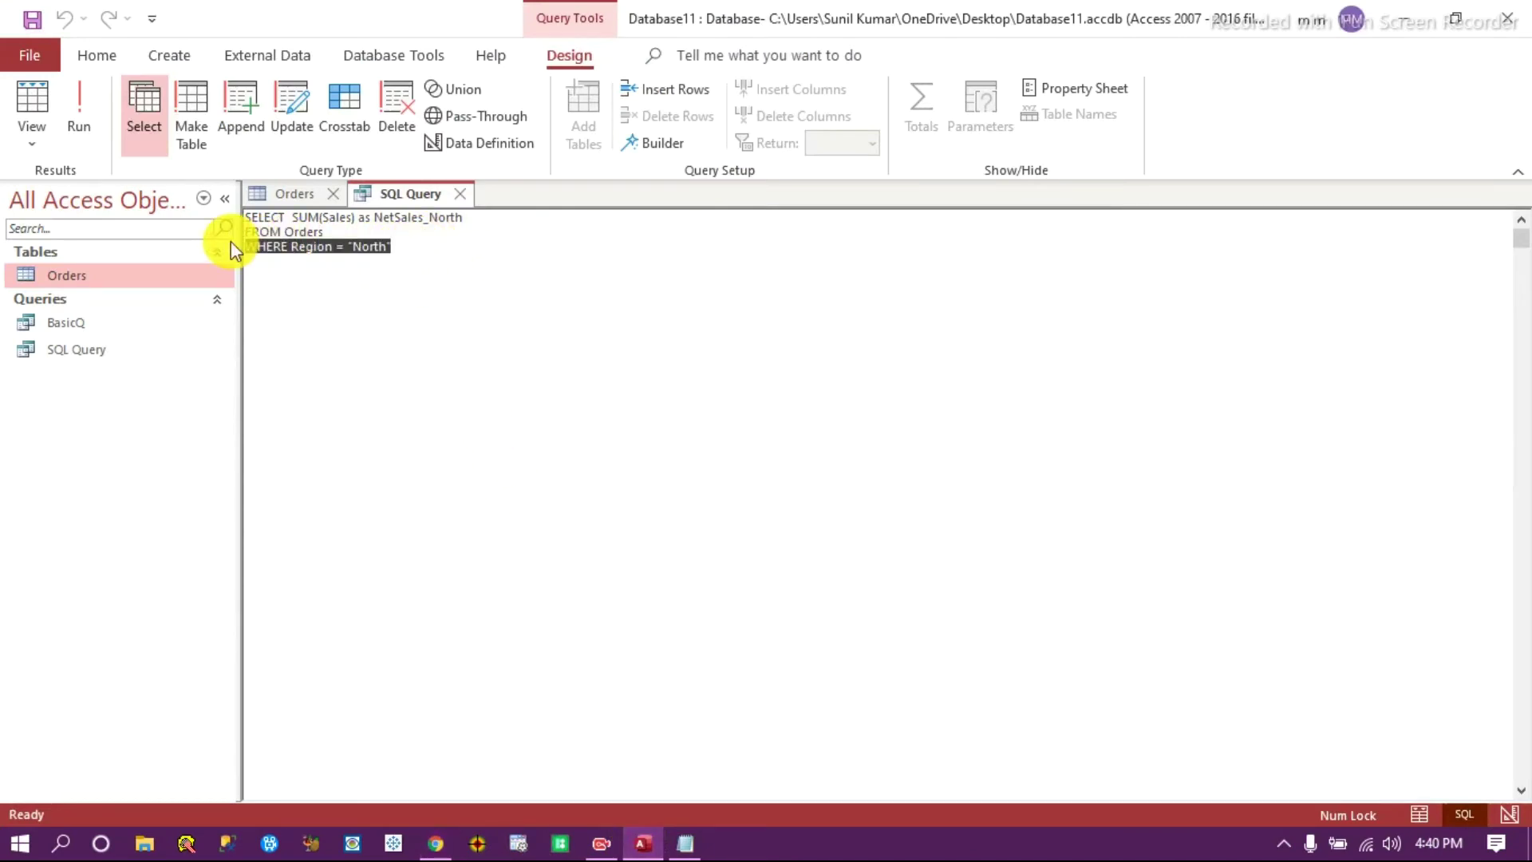
key(Delete)
Replace the SUM expression with MIN(Sales) as Min_Sales, MAX(Sales) as Max_Sales, AVG(Sales) as Avg_Sales.
drag(462, 217, 291, 217)
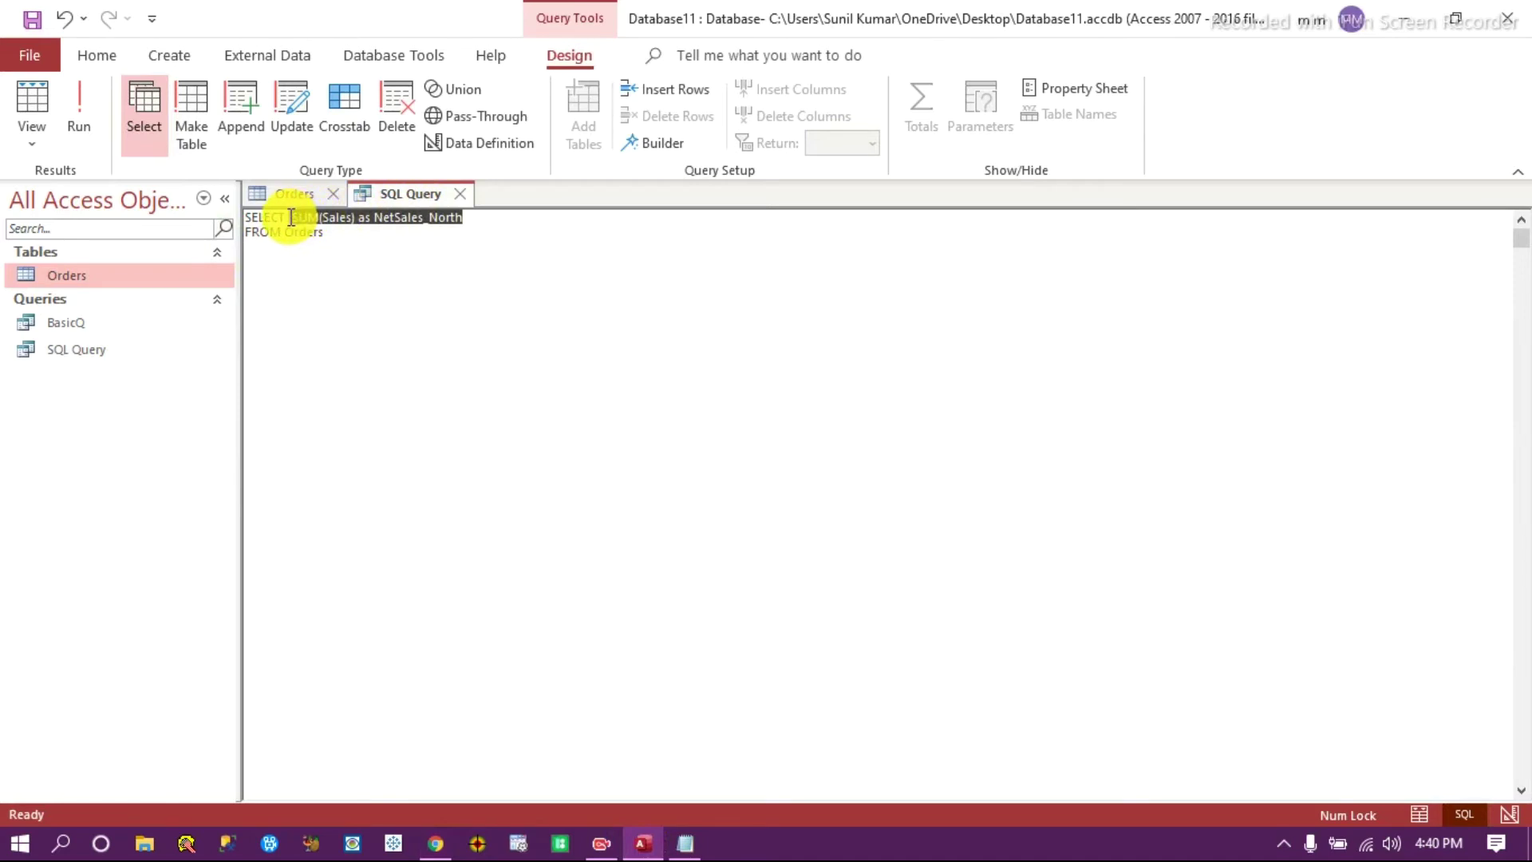
text(MIN(Sae)
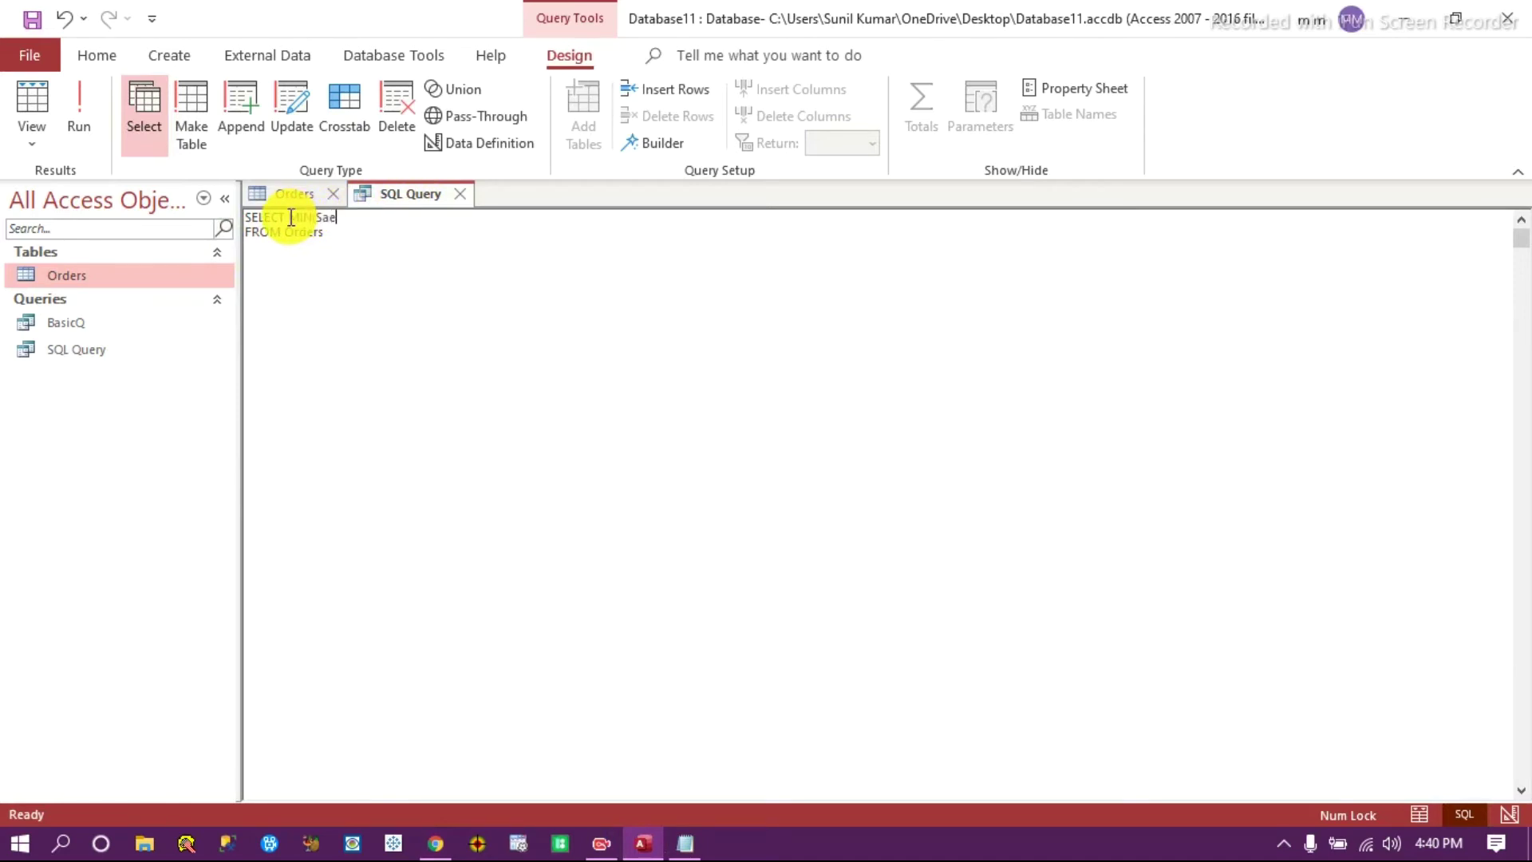
key(BackSpace)
text(les) as Min_Sales , MAX(Sales) as Max_Sales, AVG(Sales) as Avg_Sales)
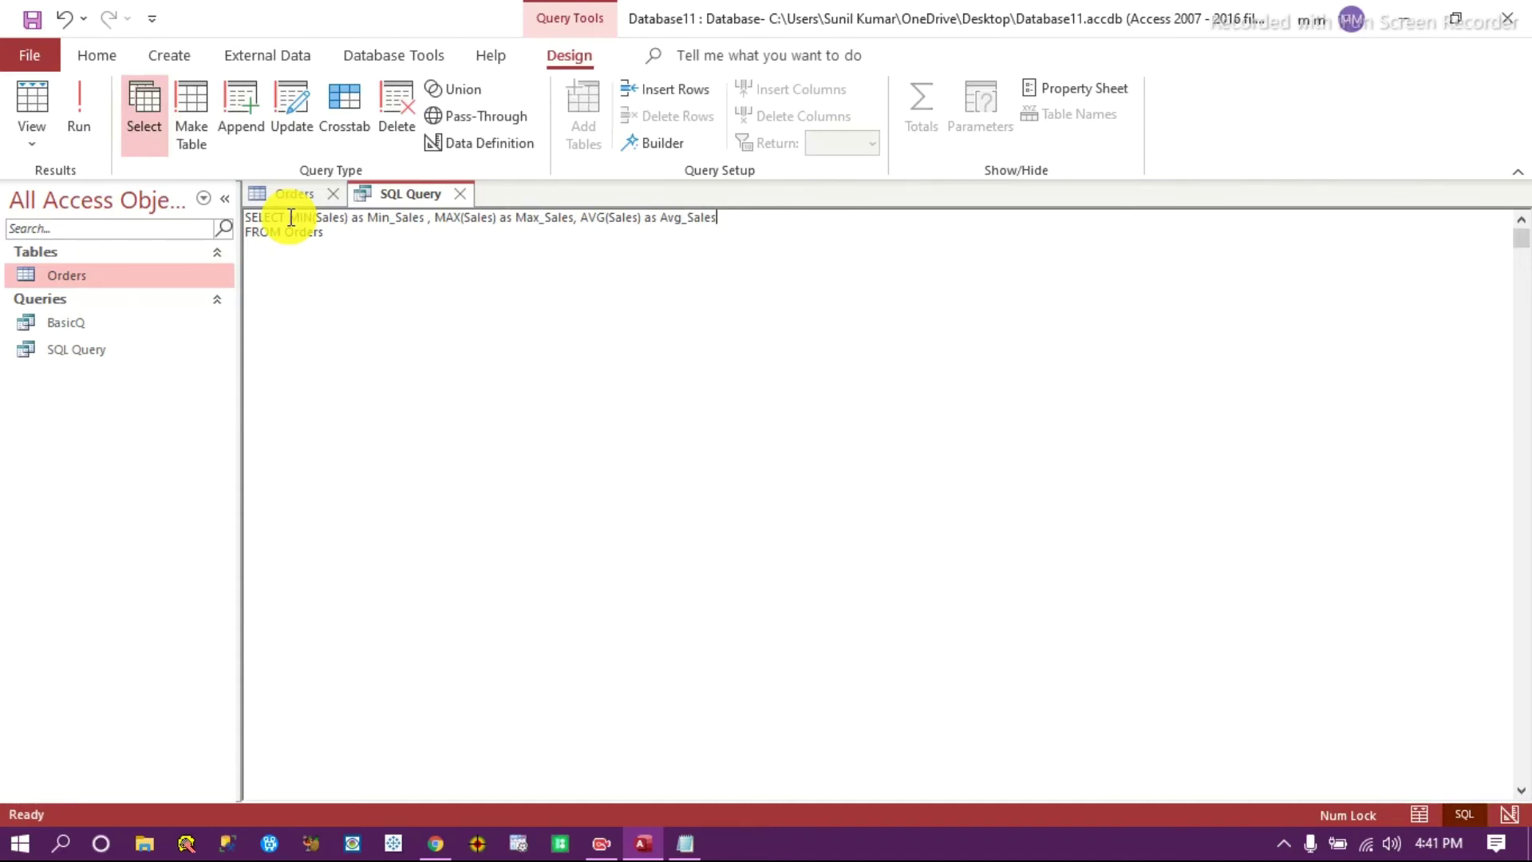
Append COUNT(*) as TotalRows to the SELECT list, run the query, and widen the Avg_Sales column to check the results.
text(, COun)
key(BackSpace)
key(BackSpace)
text(UNT(*) as TotalRows)
click(79, 105)
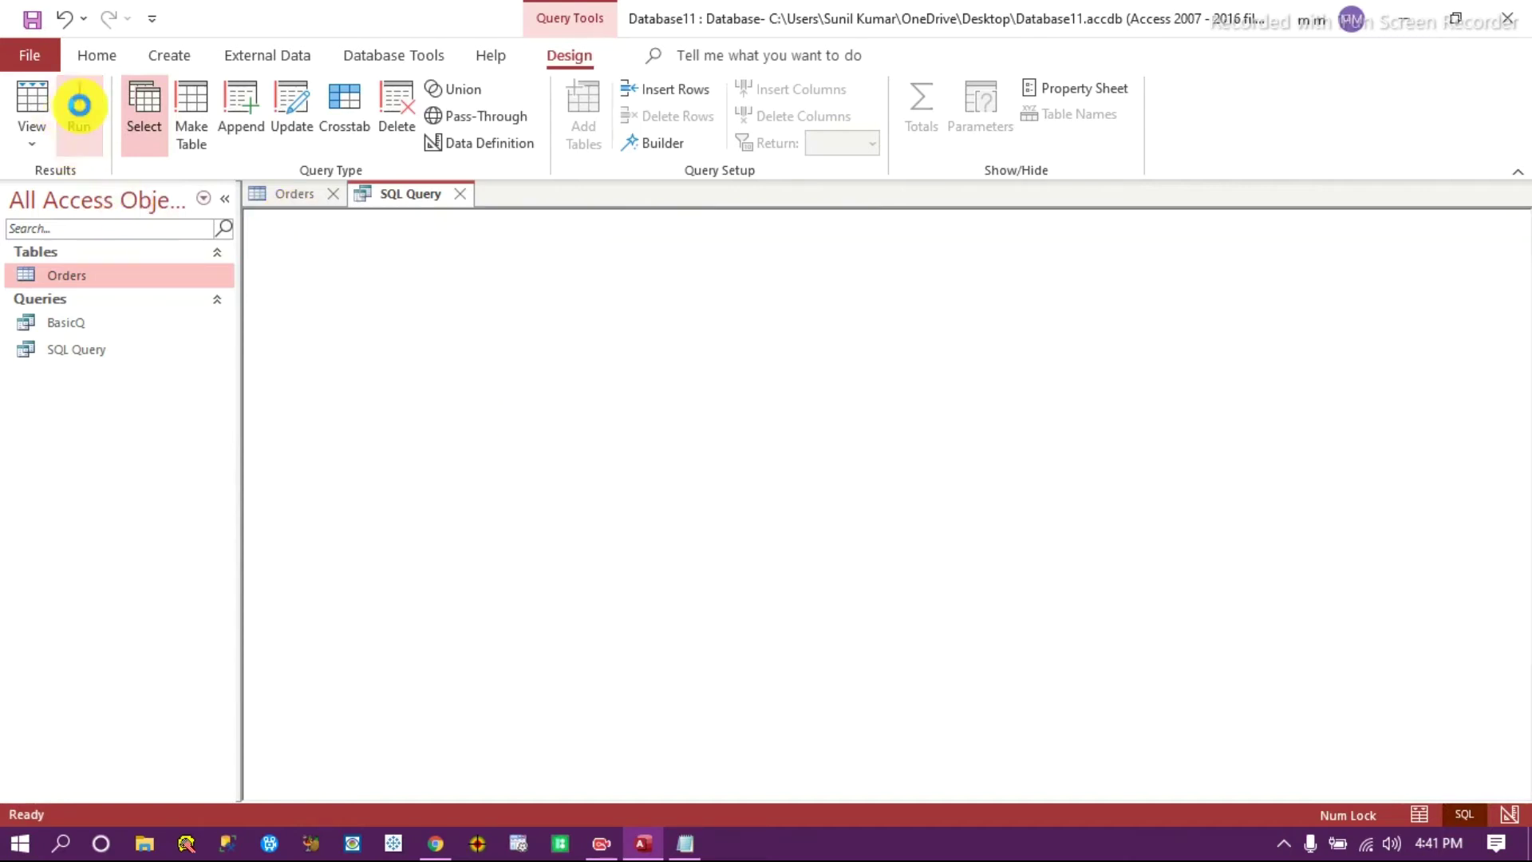
drag(588, 219, 639, 219)
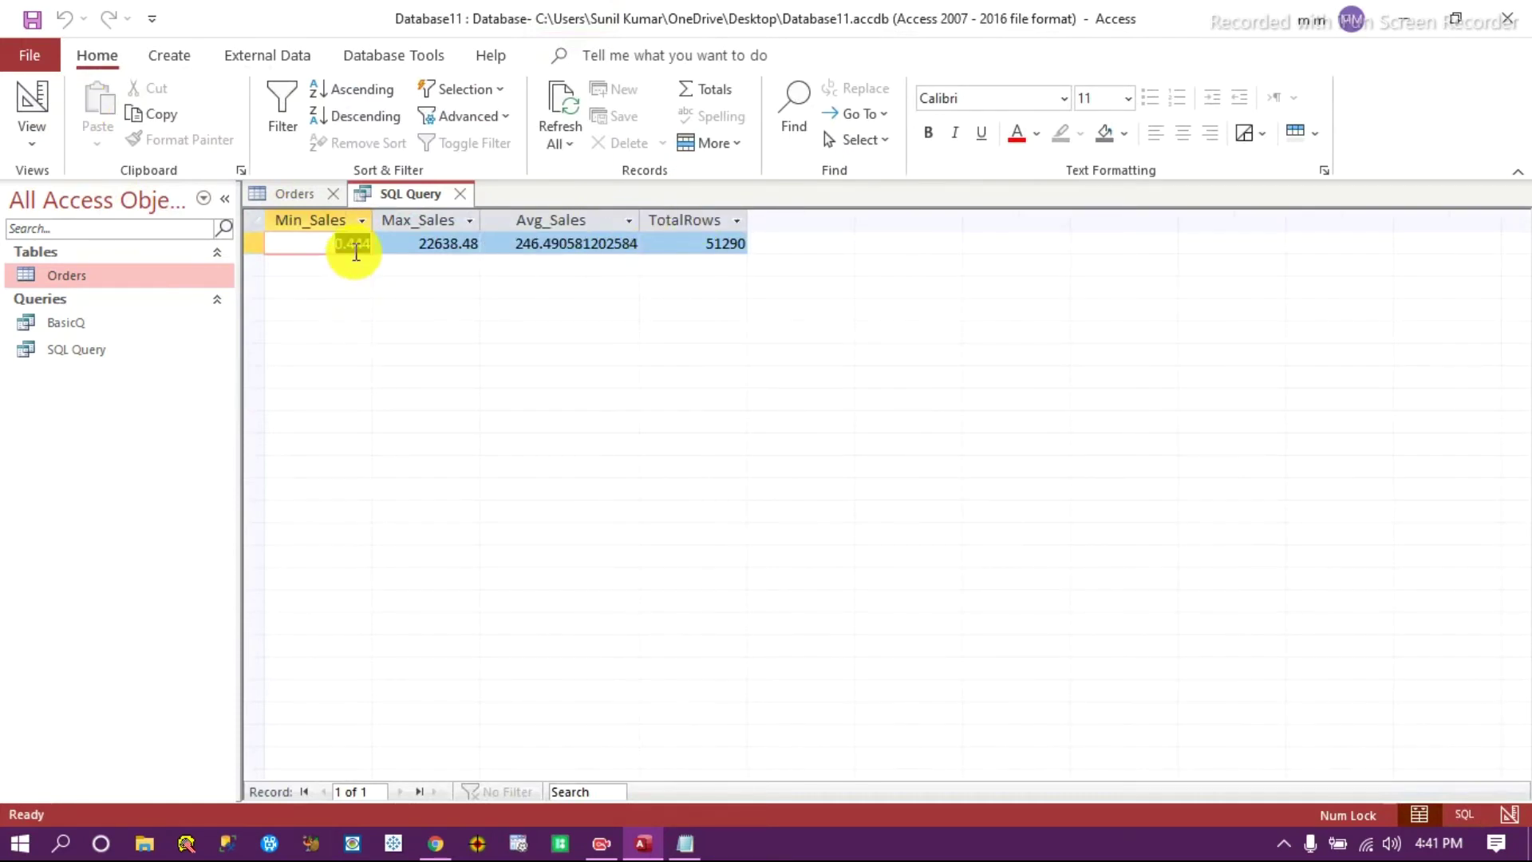
click(424, 243)
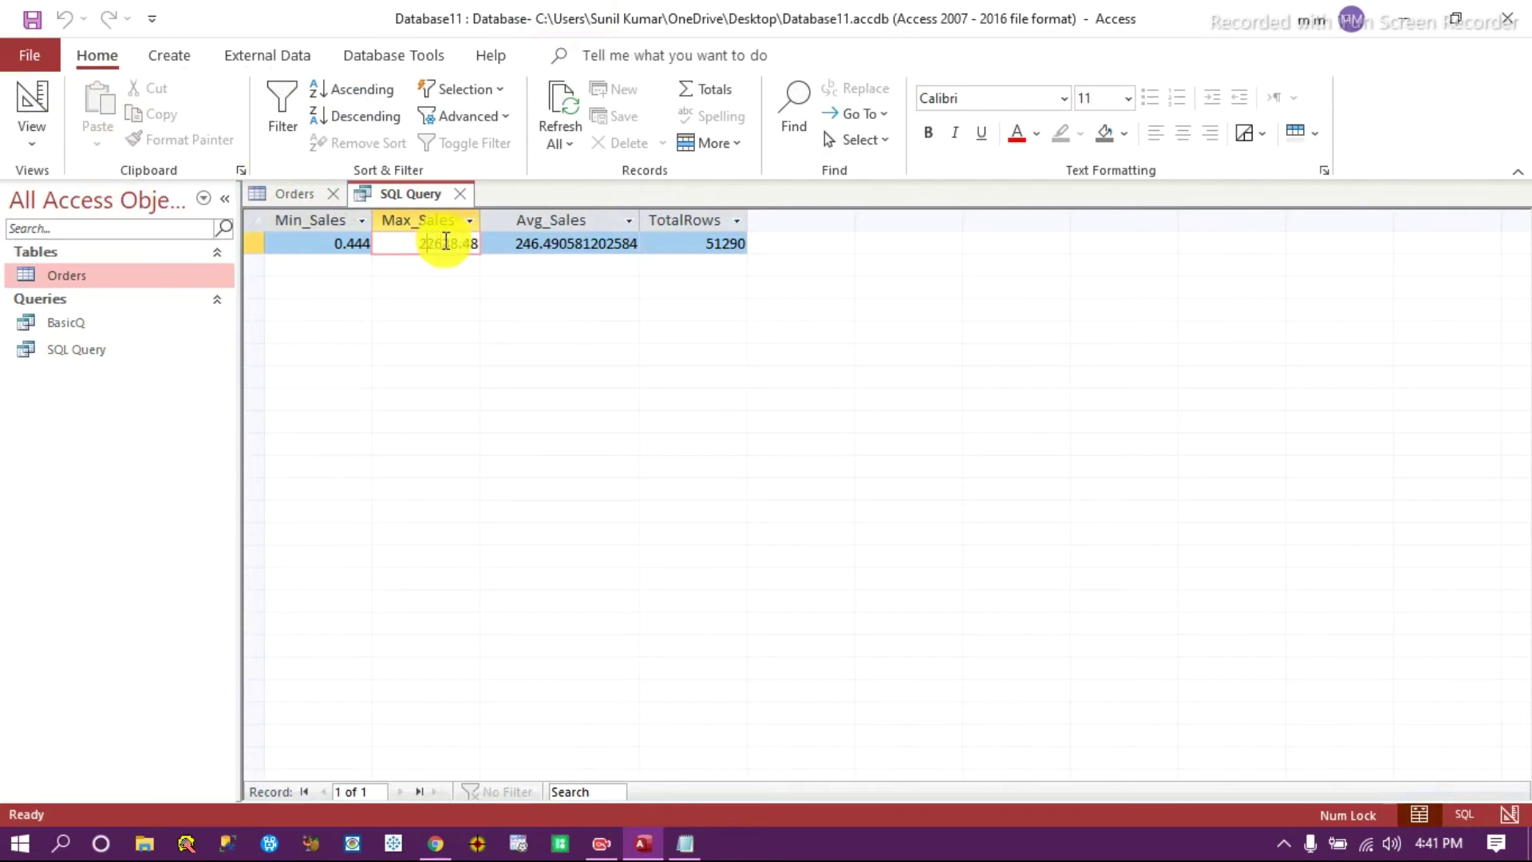
Append SUM(Sales) as Total_Sales to the SELECT list, run the query, and widen the Total_Sales column.
click(604, 246)
click(695, 241)
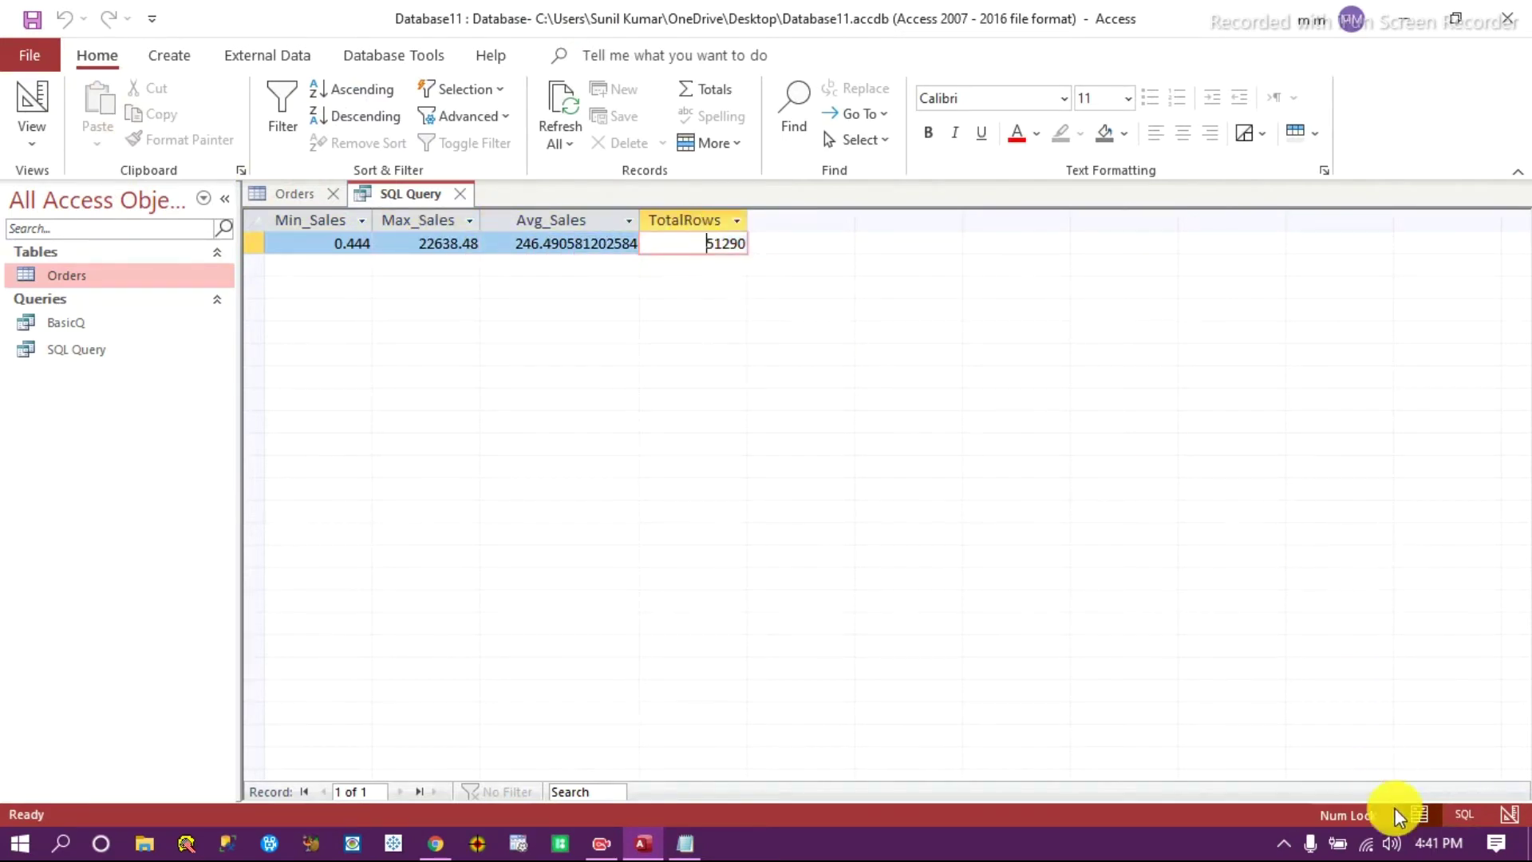
click(1465, 822)
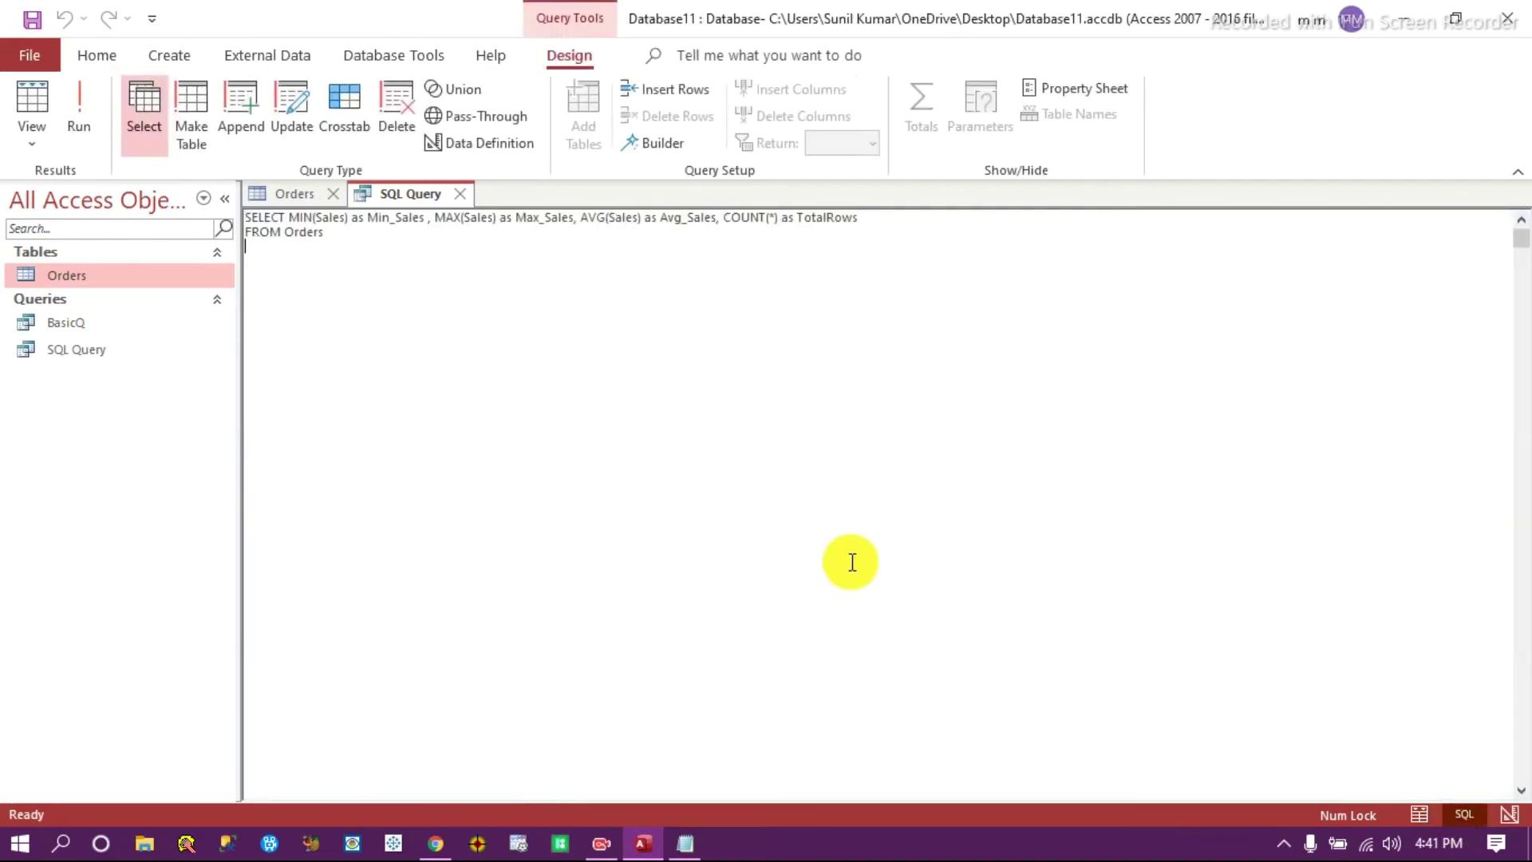
click(873, 221)
text(, SUM)
text((Sa)
text(les)
text() as Tota)
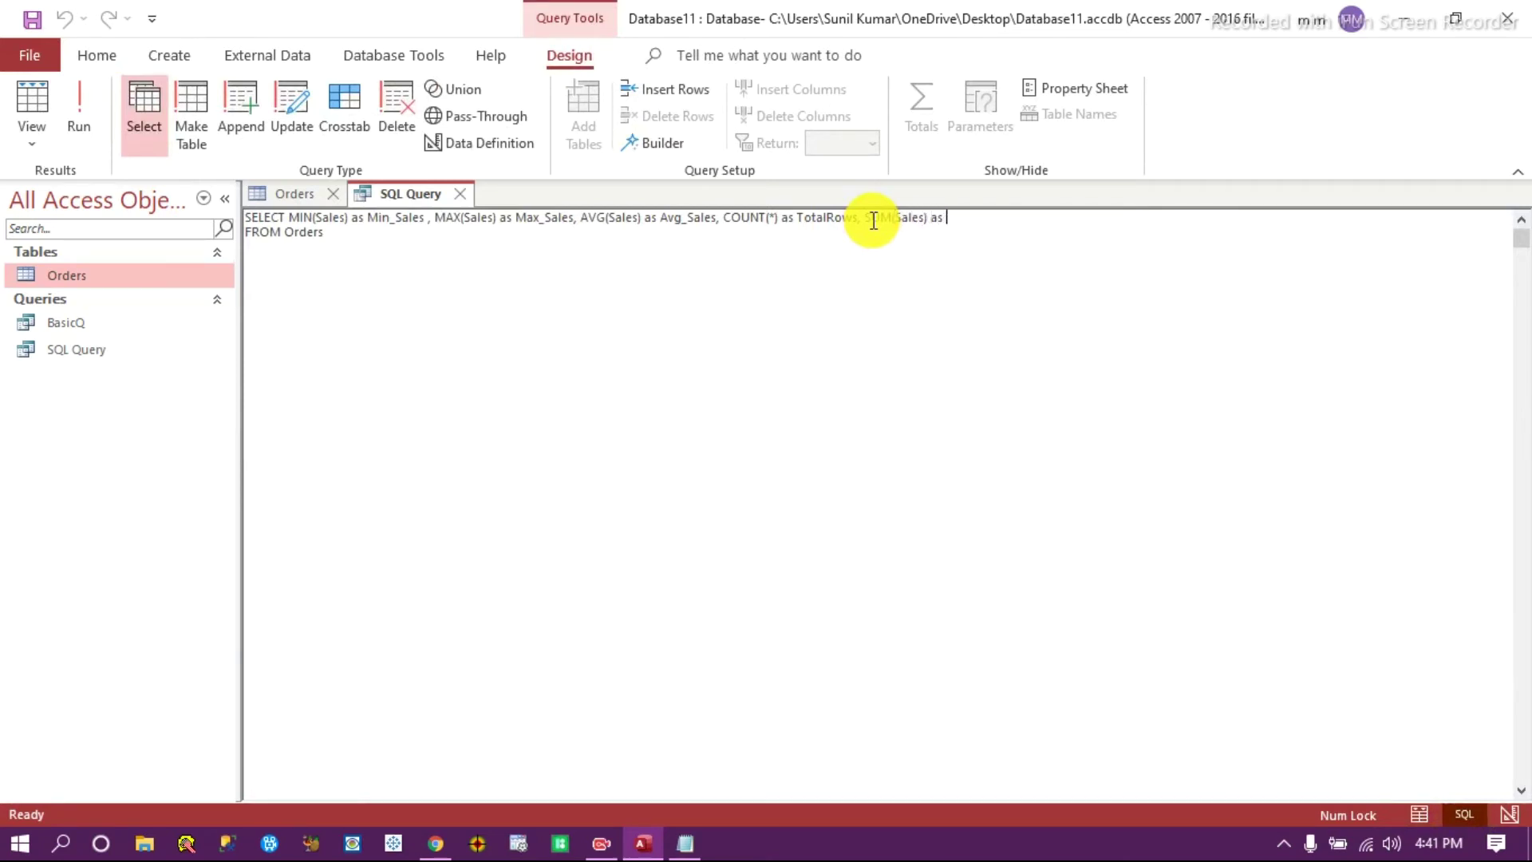
text(l_Sales)
click(79, 107)
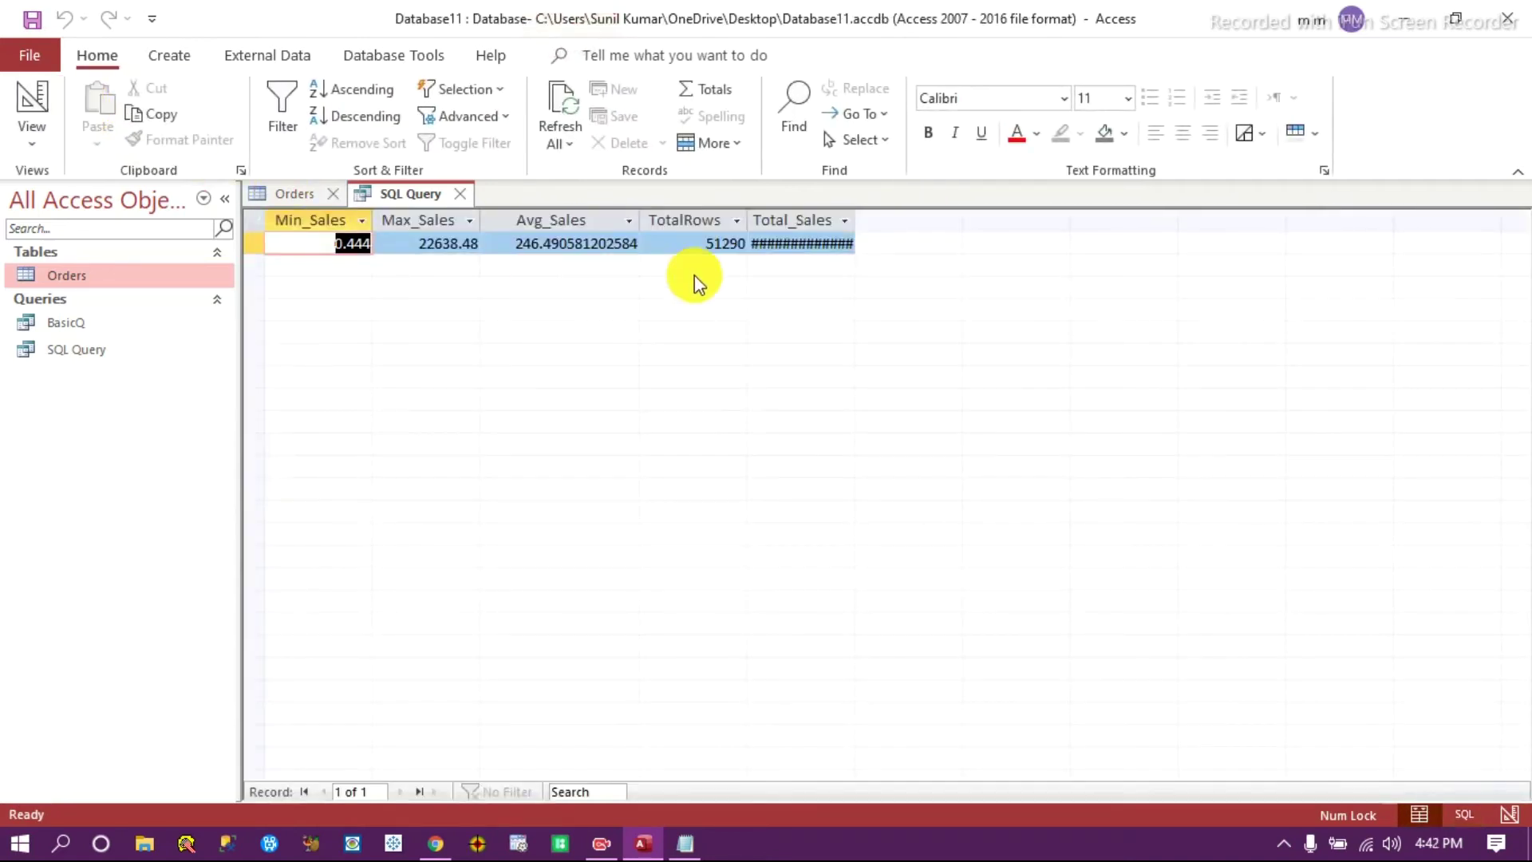
drag(861, 219, 947, 217)
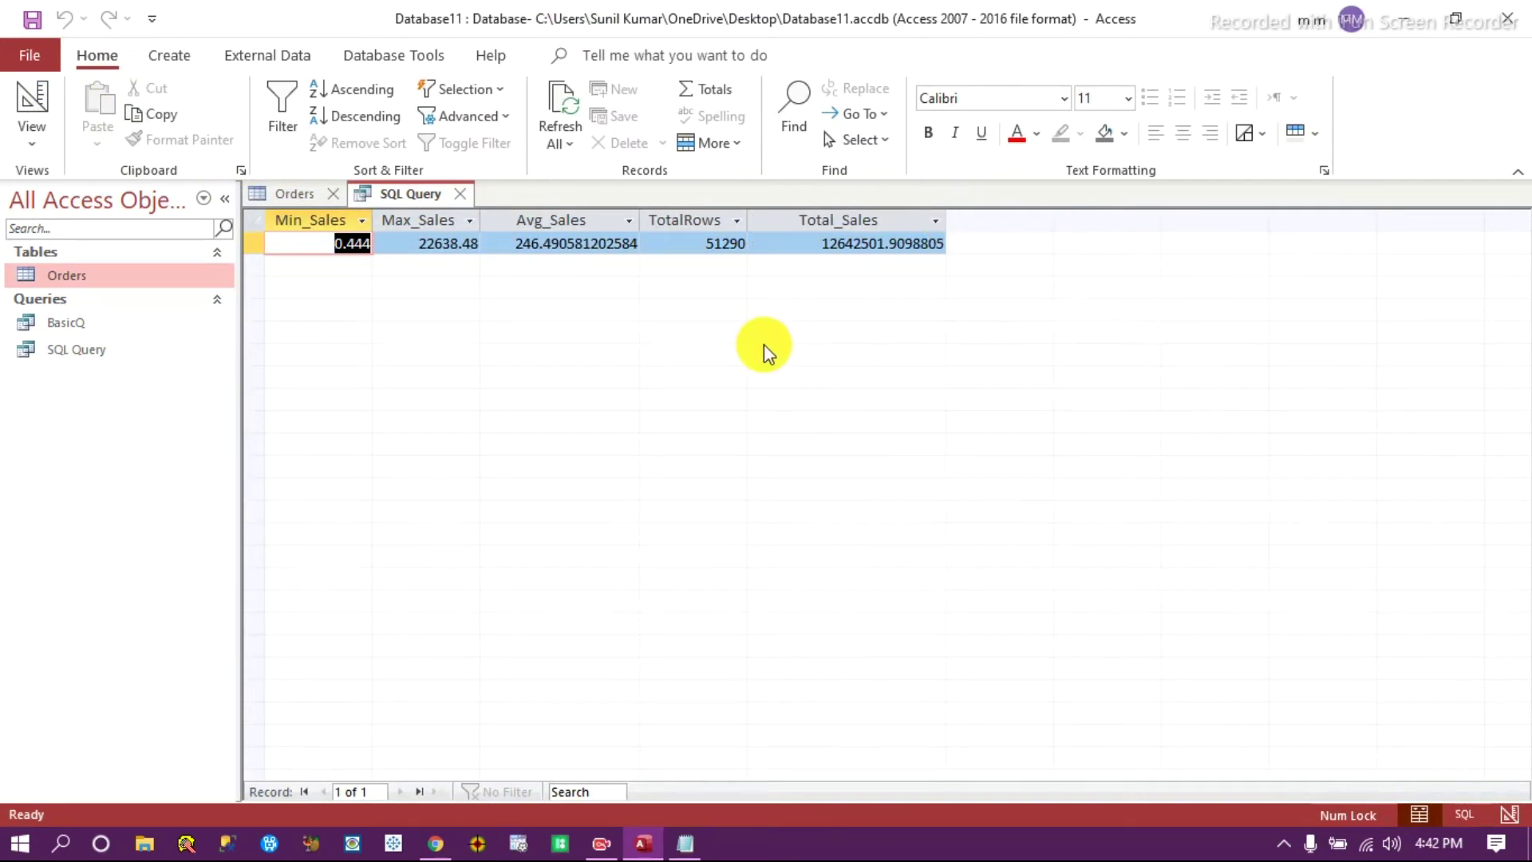
Add a WHERE clause restricting Region to 'South' below the FROM line and run the query.
click(1465, 815)
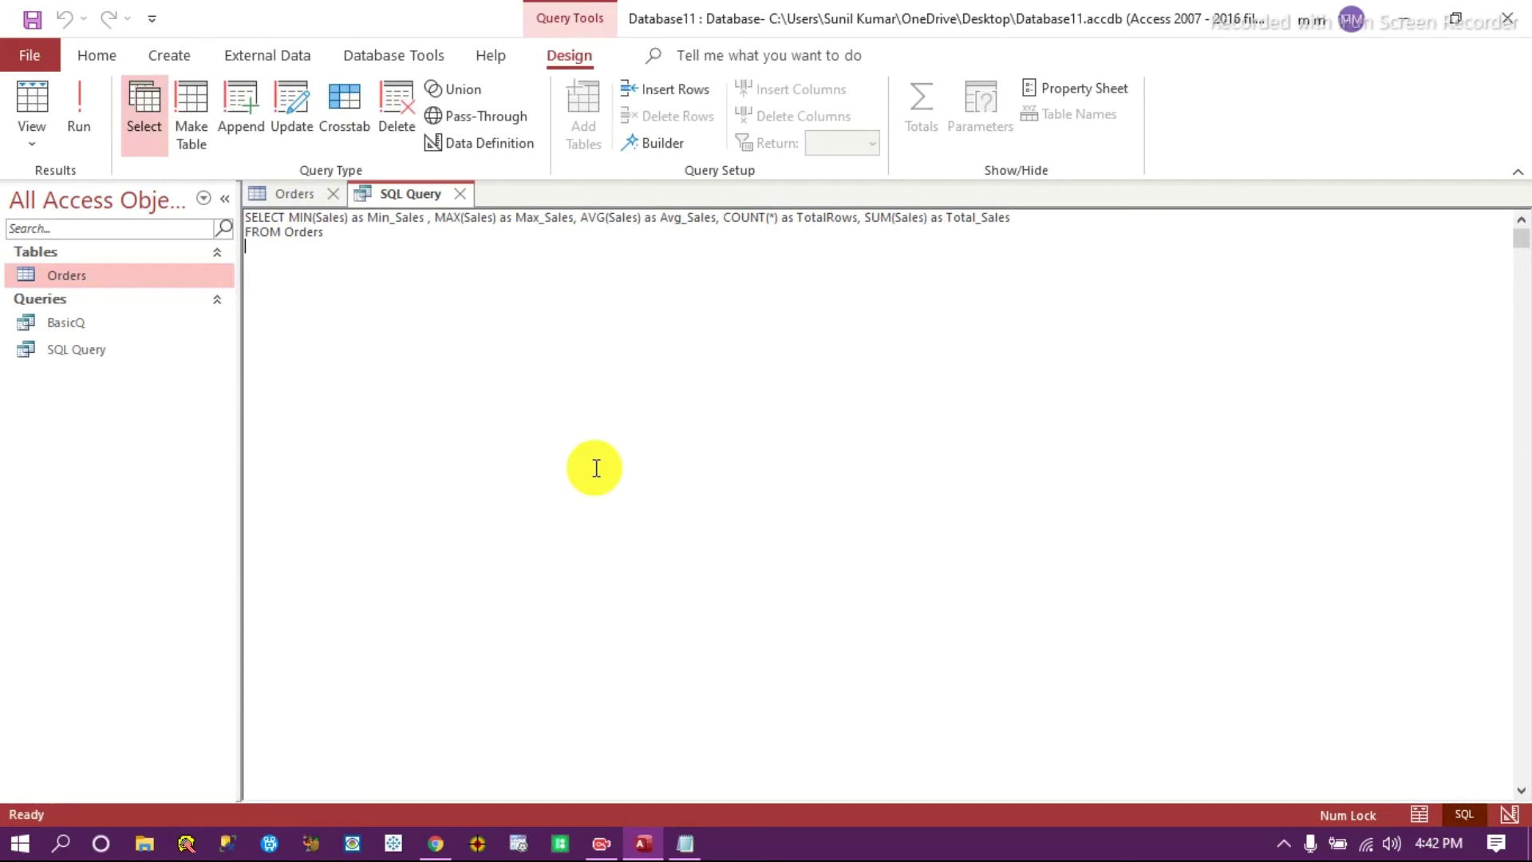
text(WHERE Region= 'South')
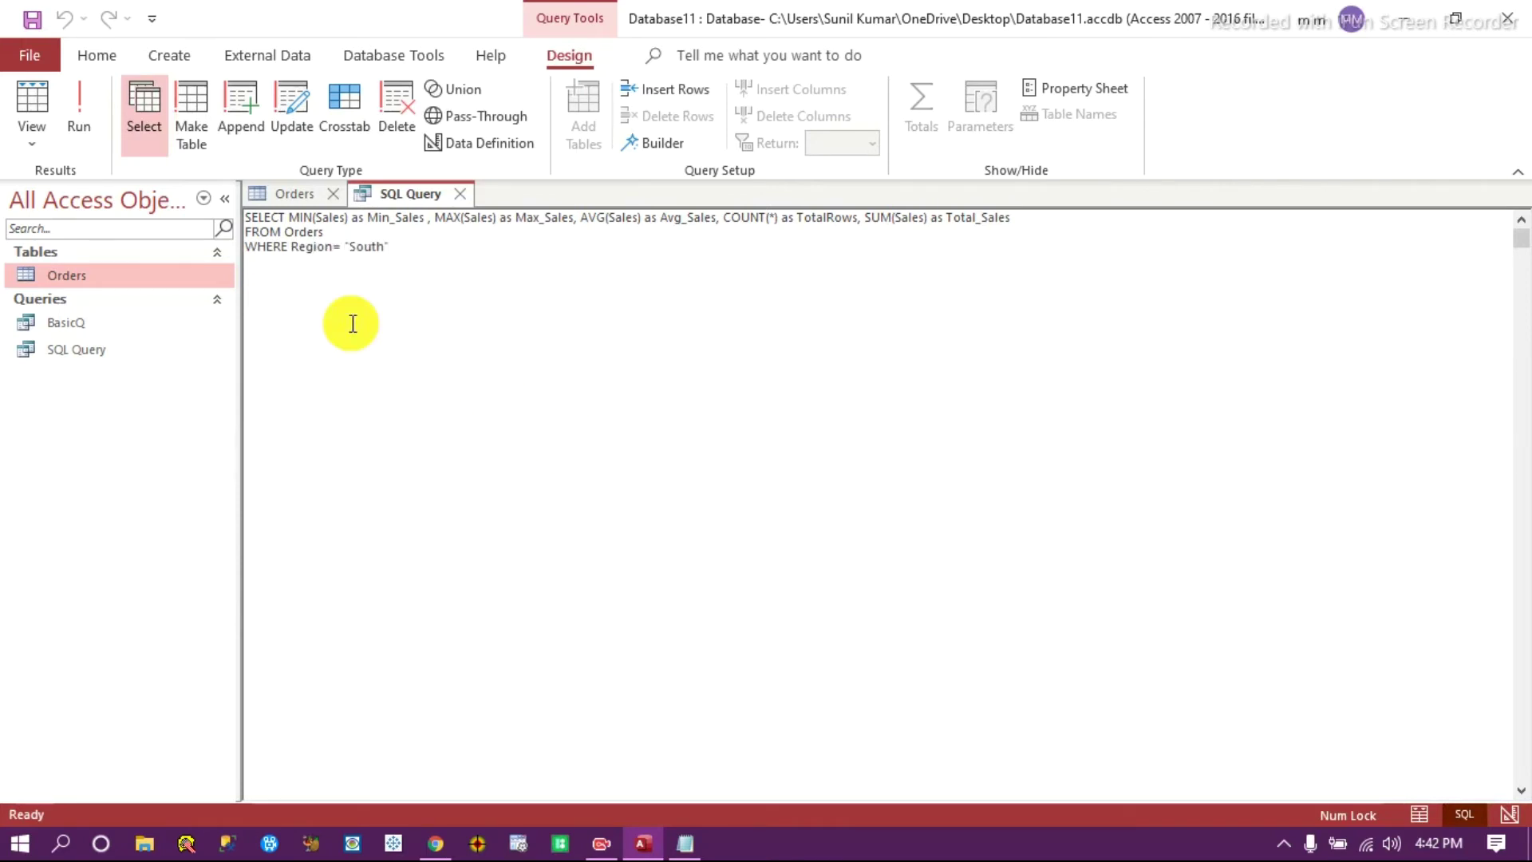
click(92, 103)
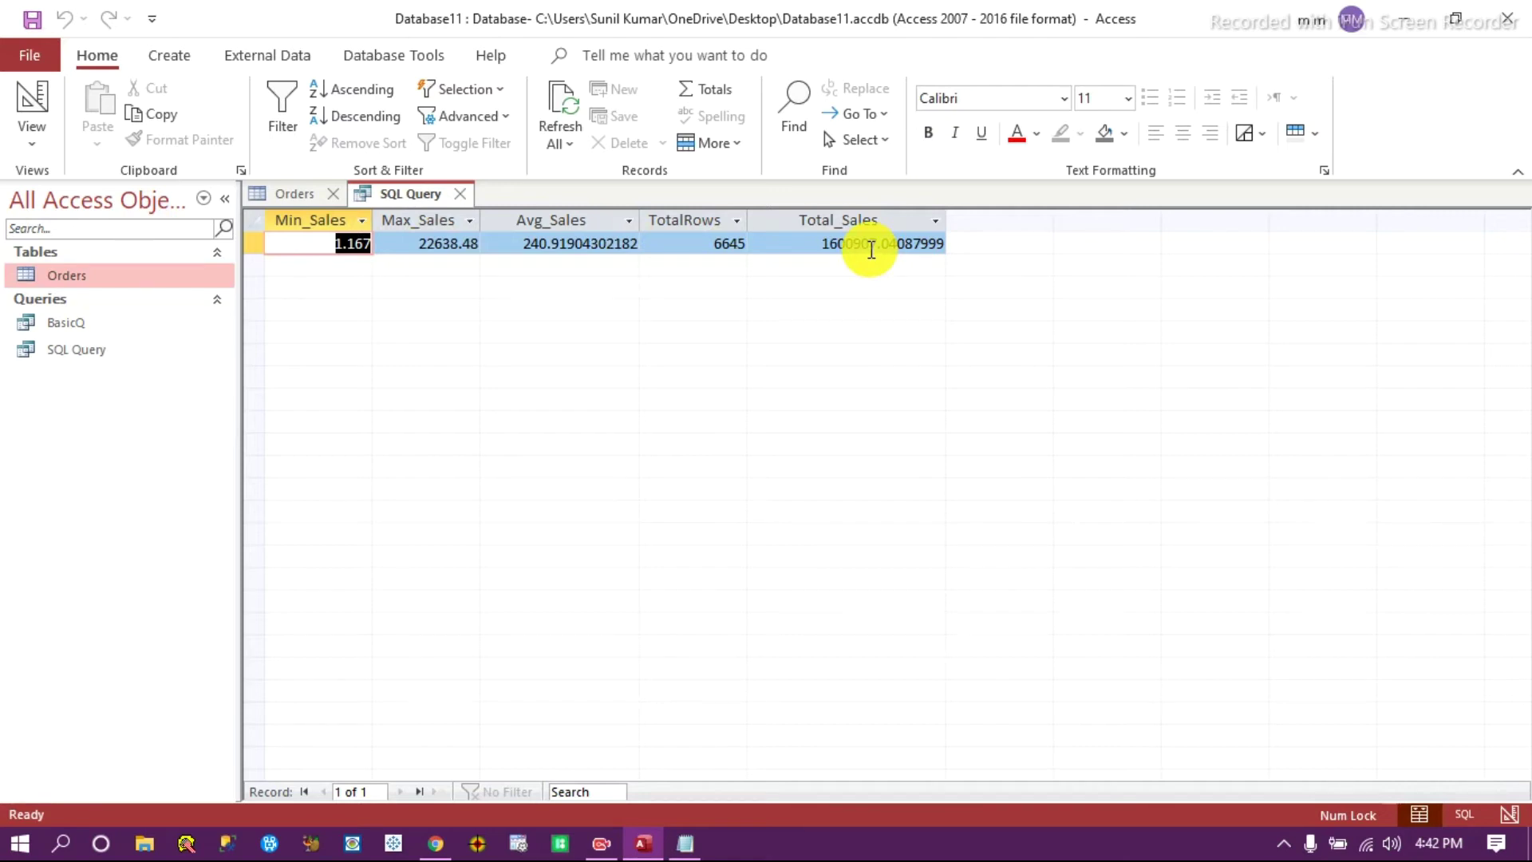
click(298, 217)
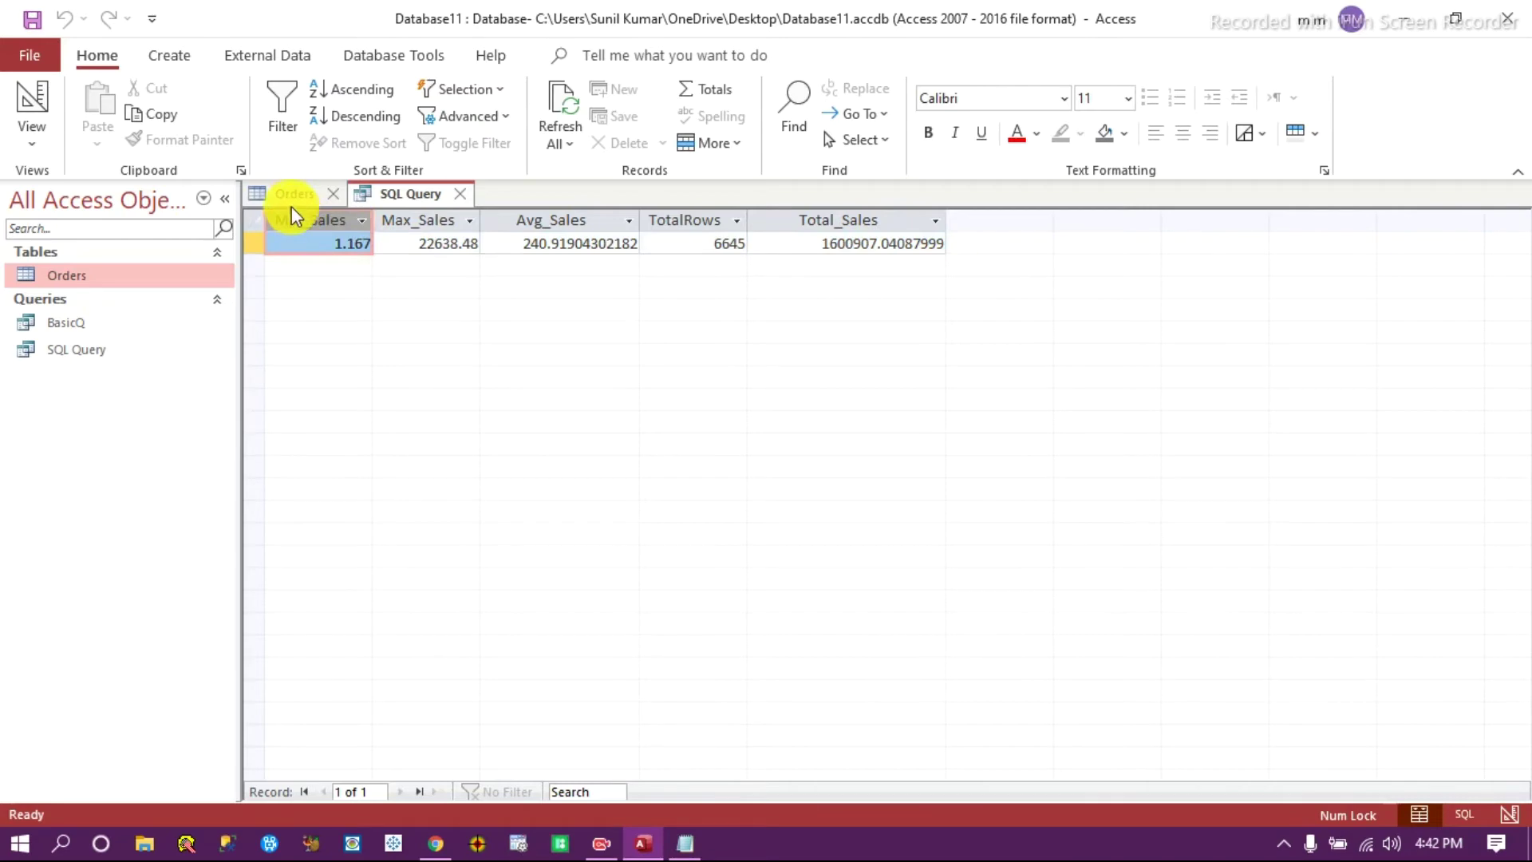
Browse the Orders table's records and its Region column, and return to the query's SQL statement.
click(295, 193)
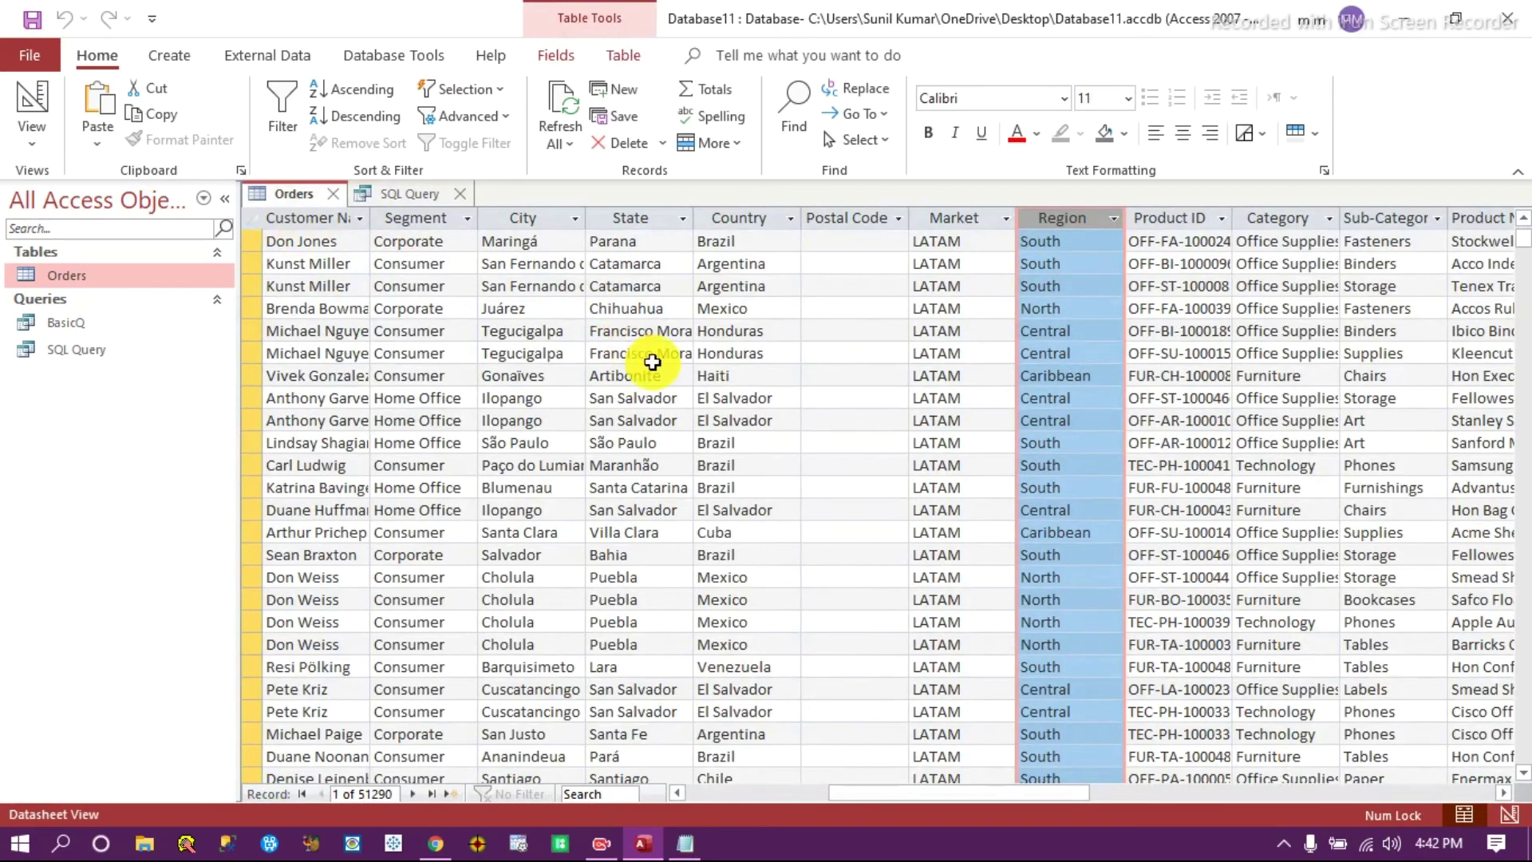
drag(992, 793, 496, 766)
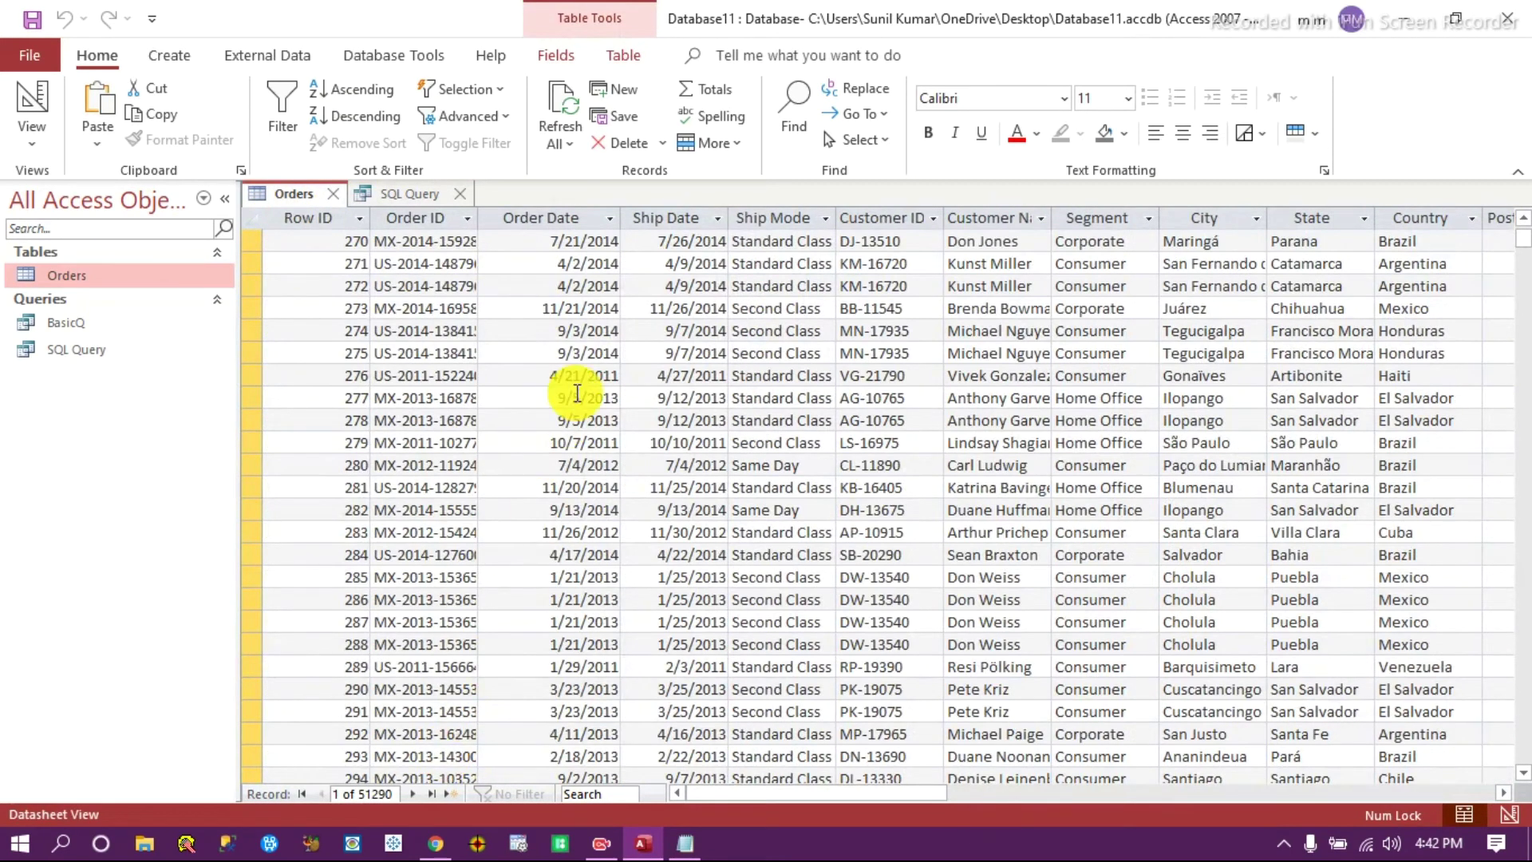
scroll(611, 600, down, 20)
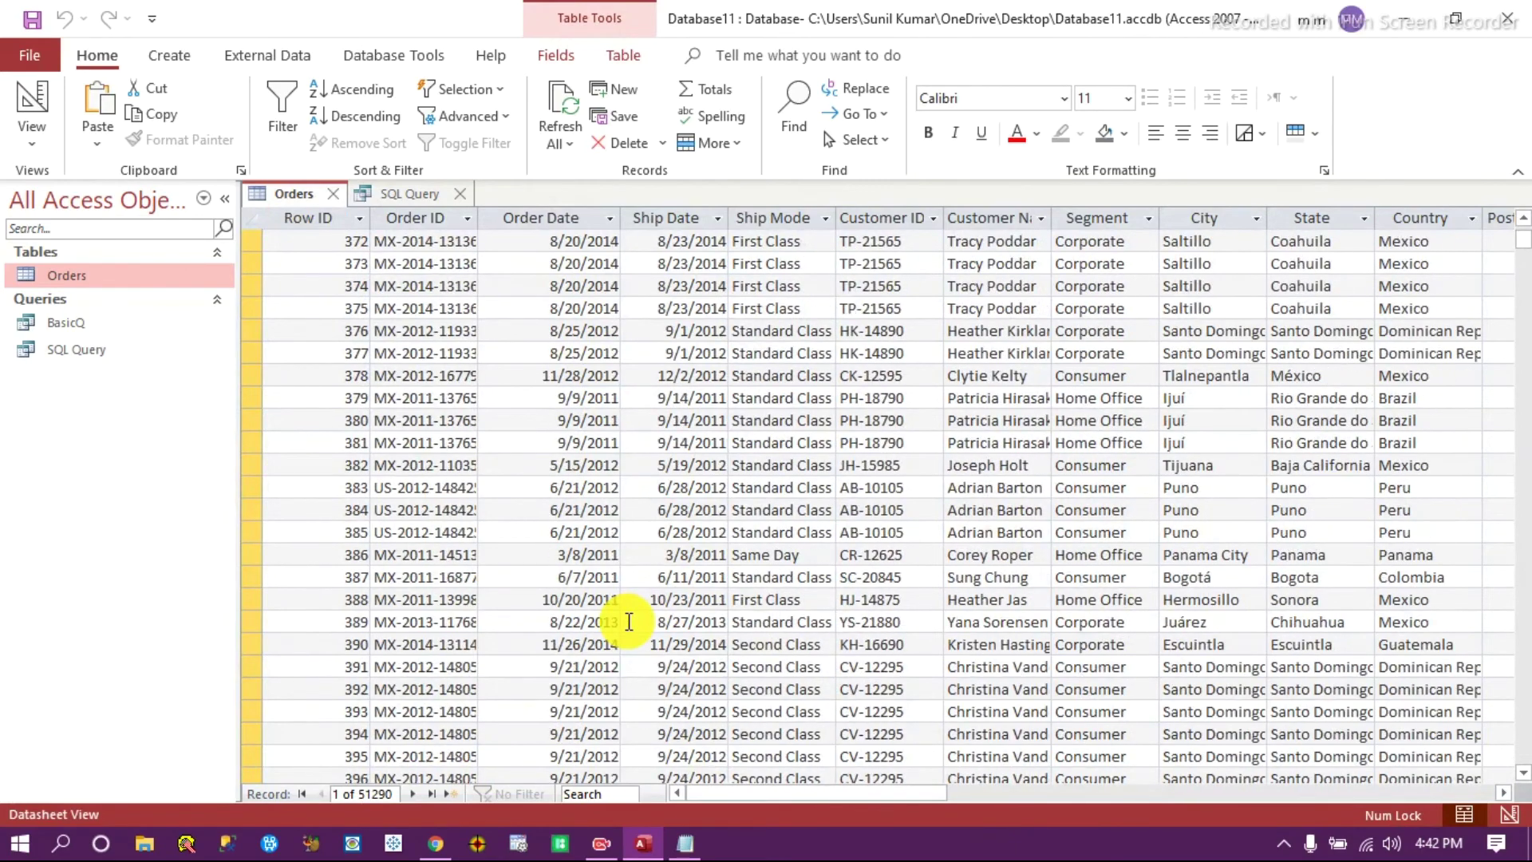
scroll(611, 600, down, 20)
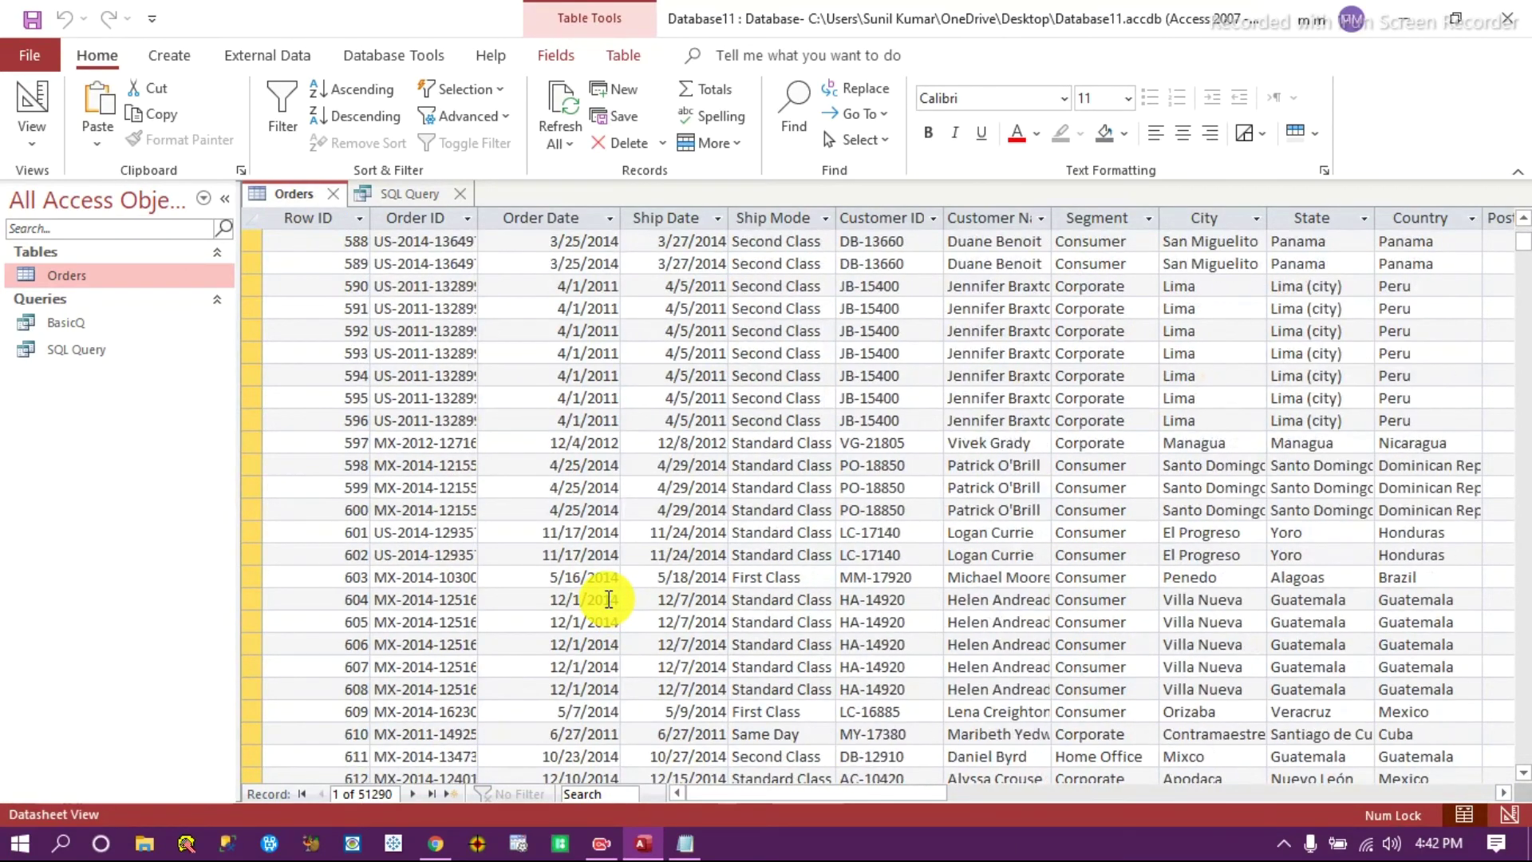
scroll(609, 598, up, 20)
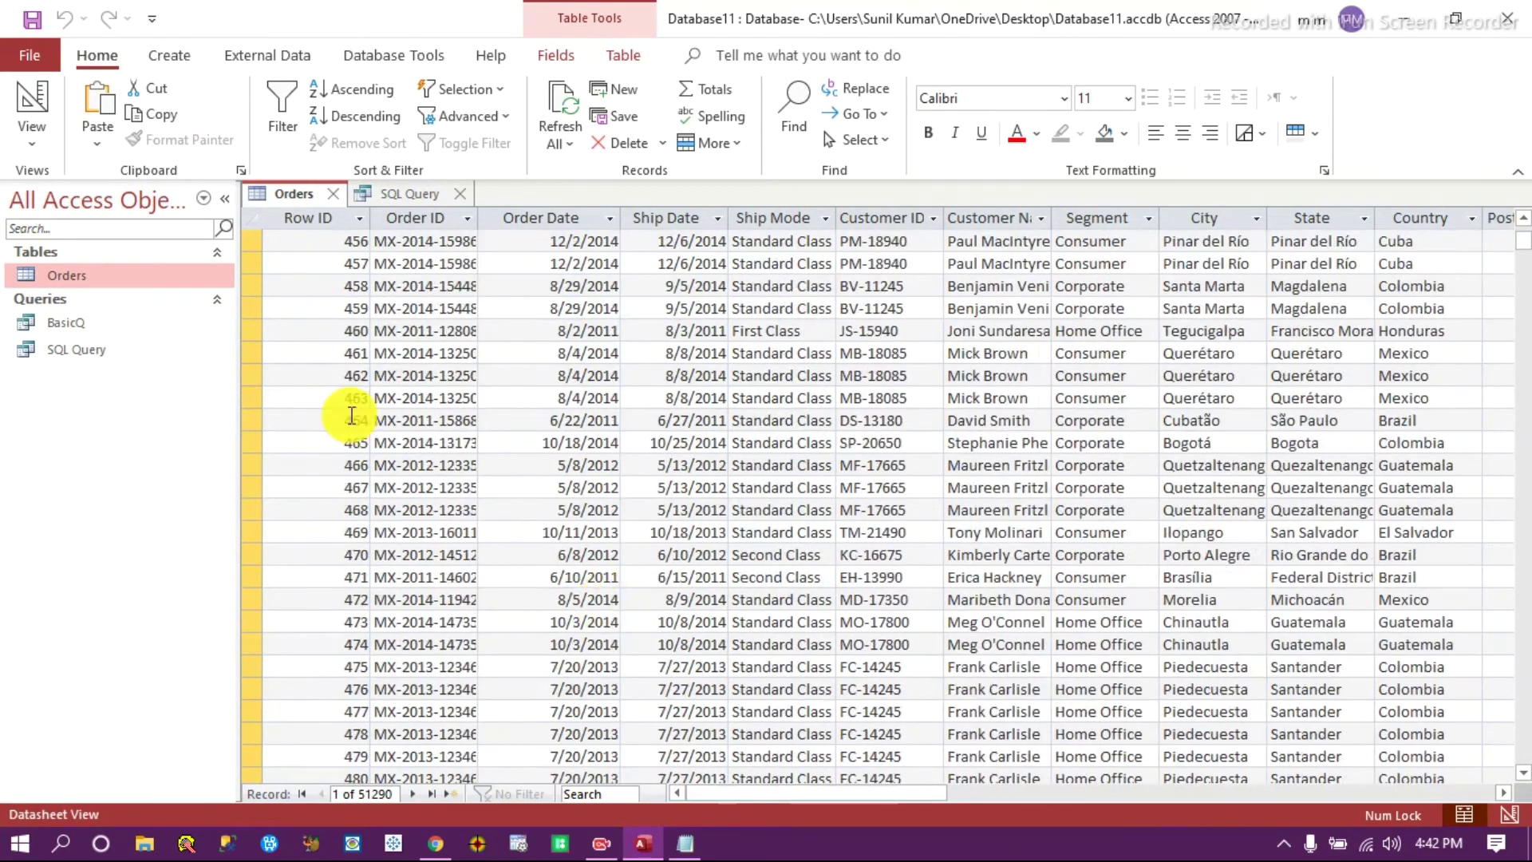
click(383, 199)
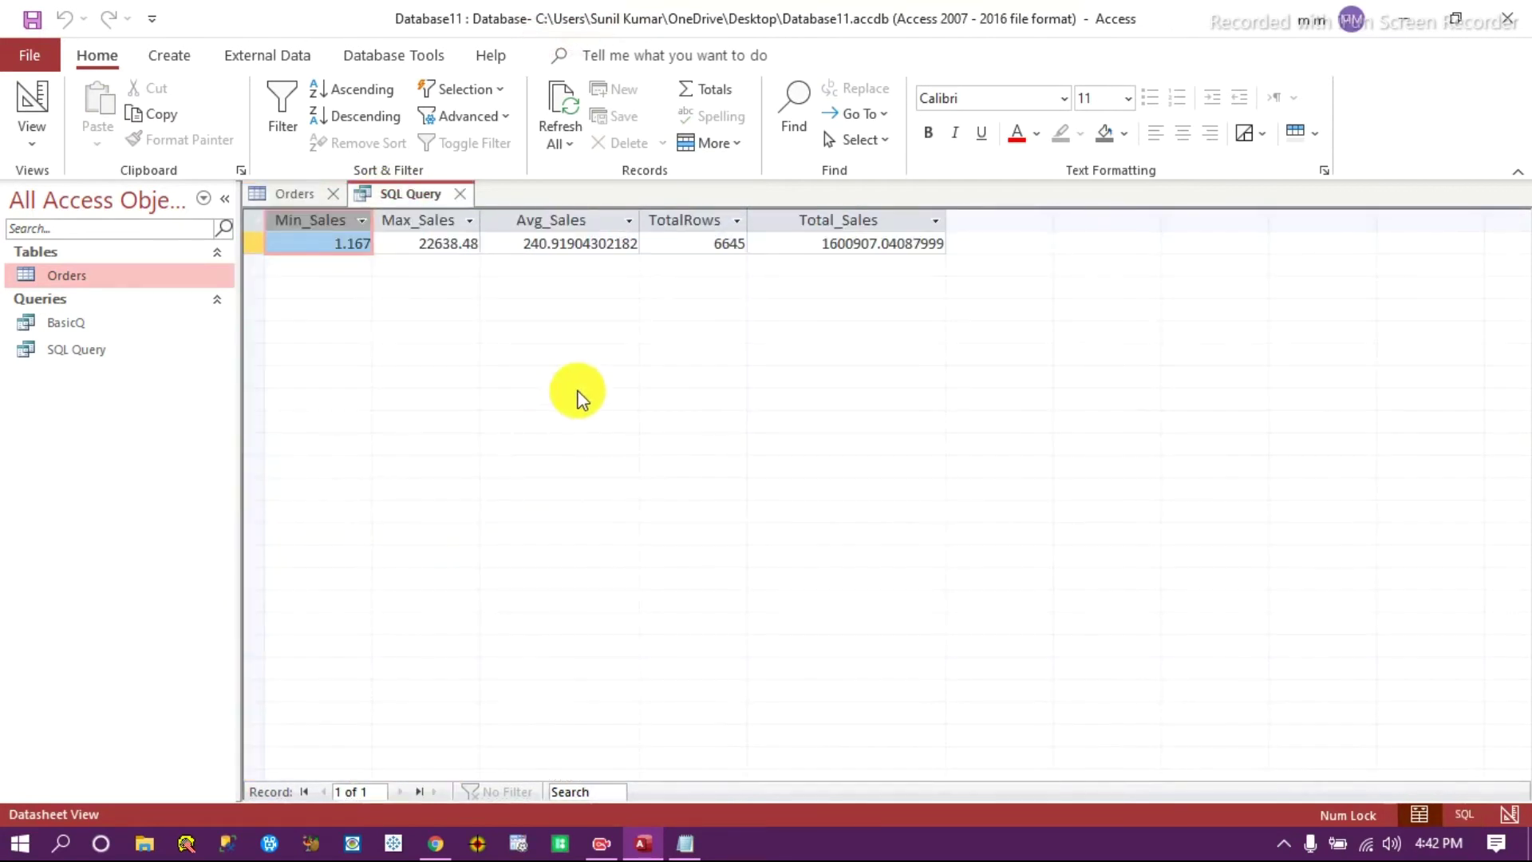
click(1463, 815)
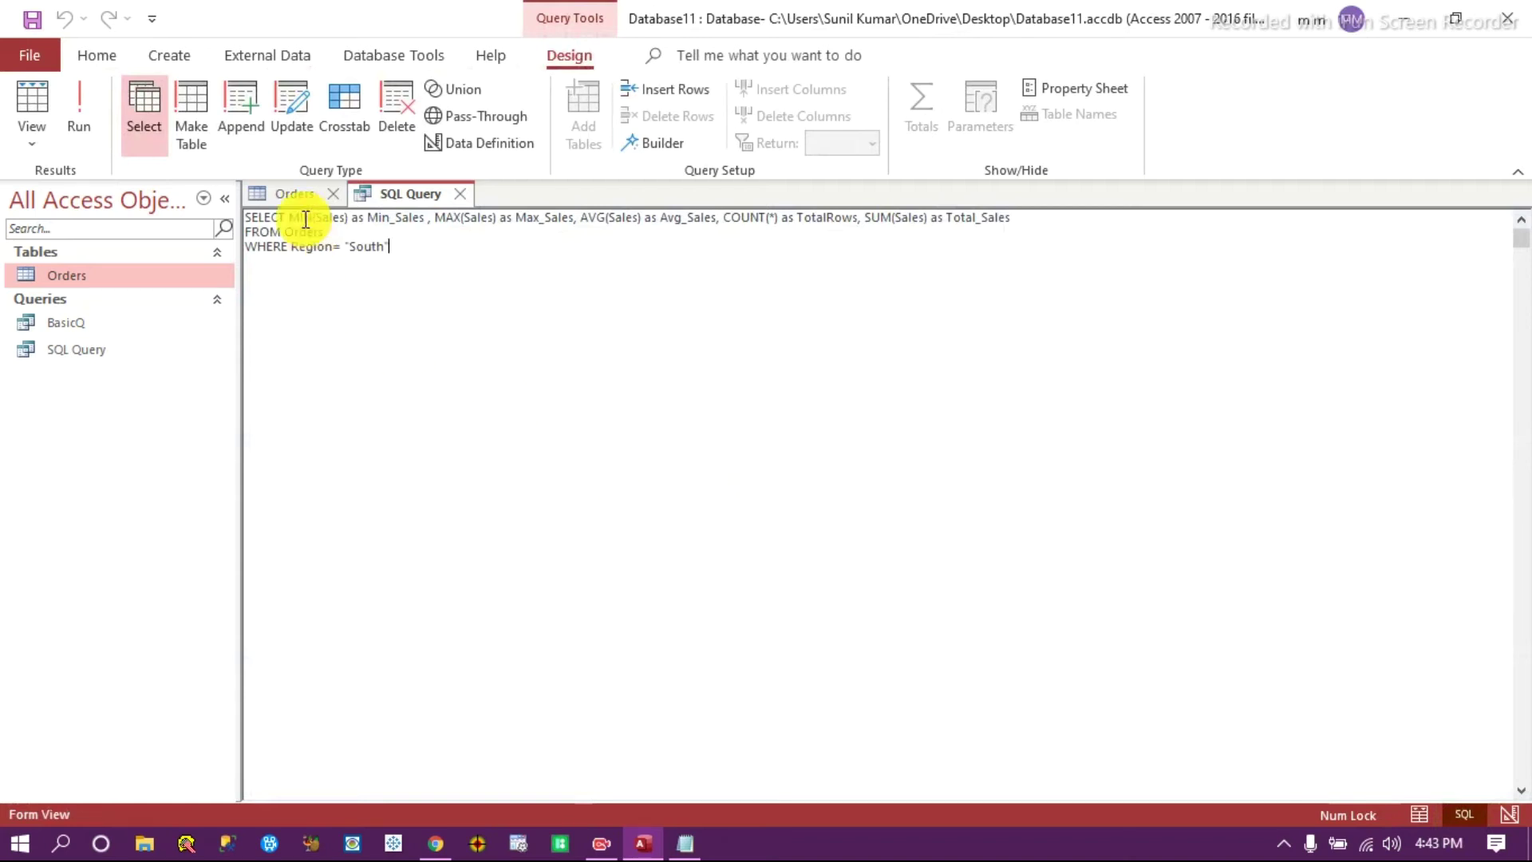
click(293, 194)
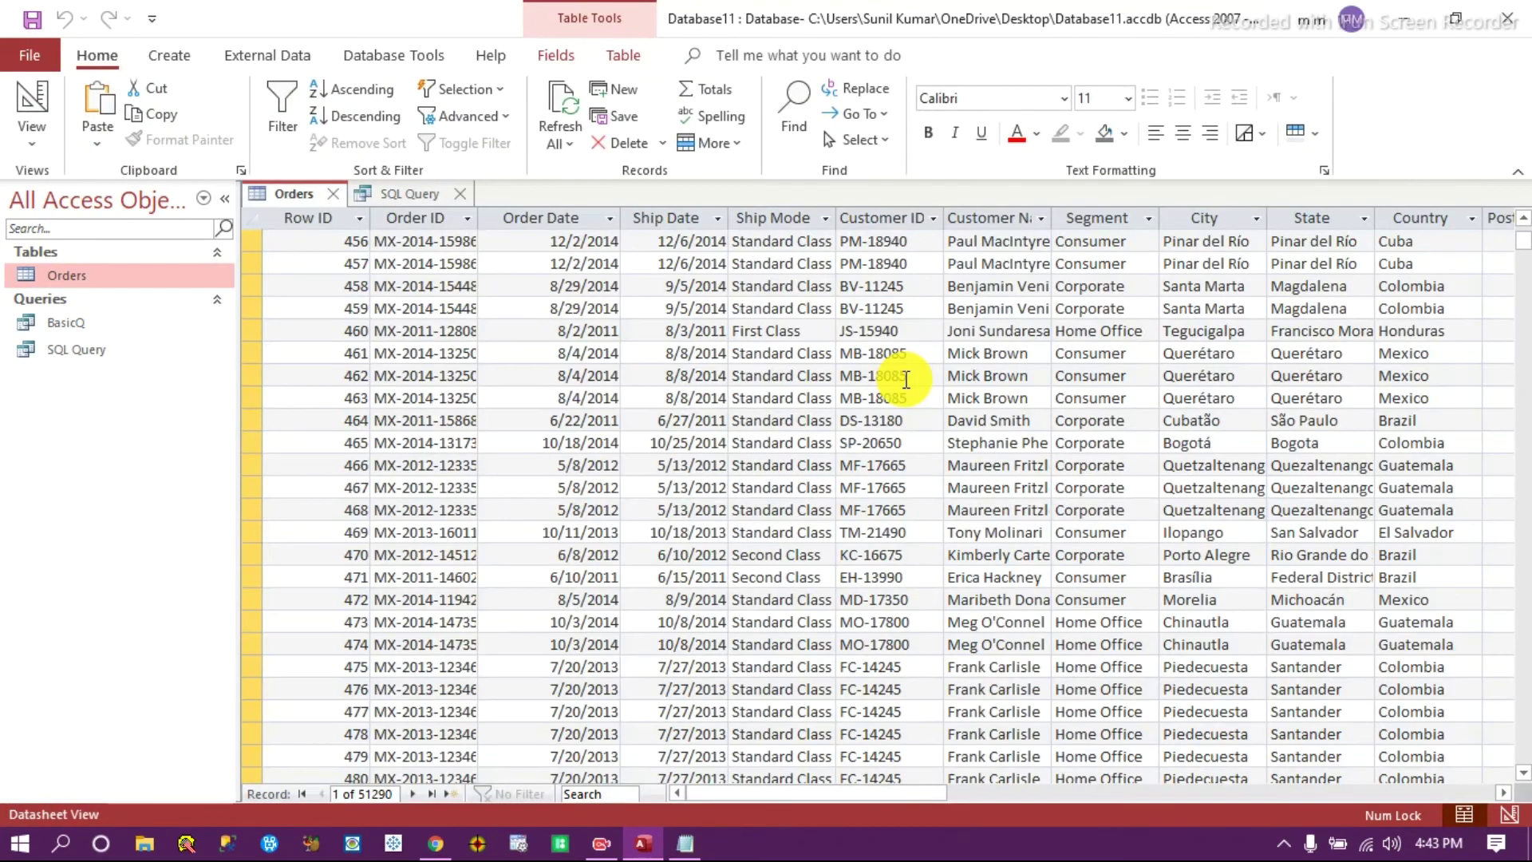
scroll(1316, 451, down, 5)
click(1424, 428)
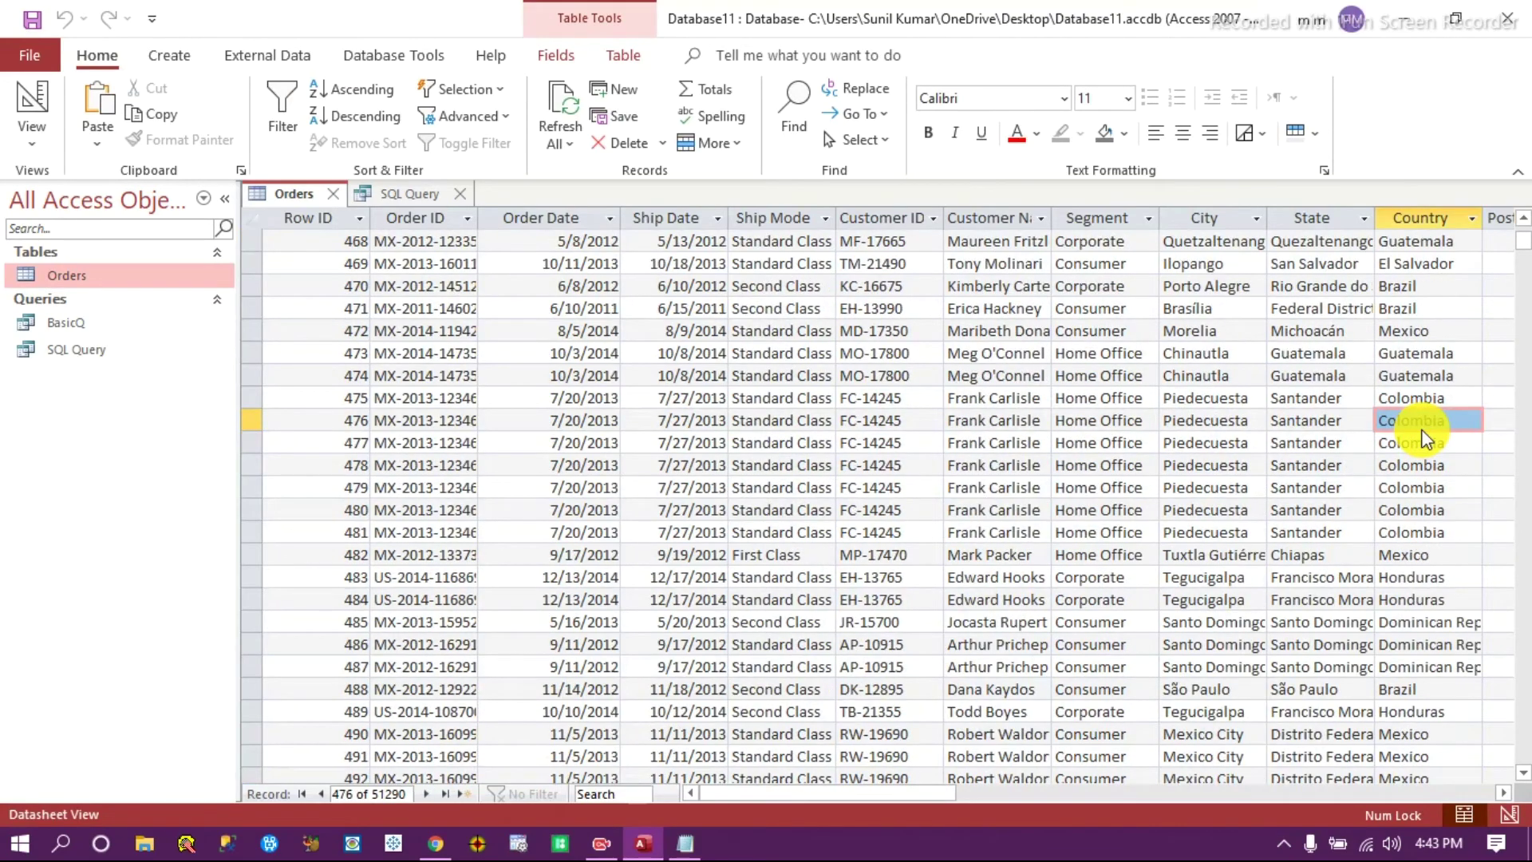
drag(756, 794, 897, 793)
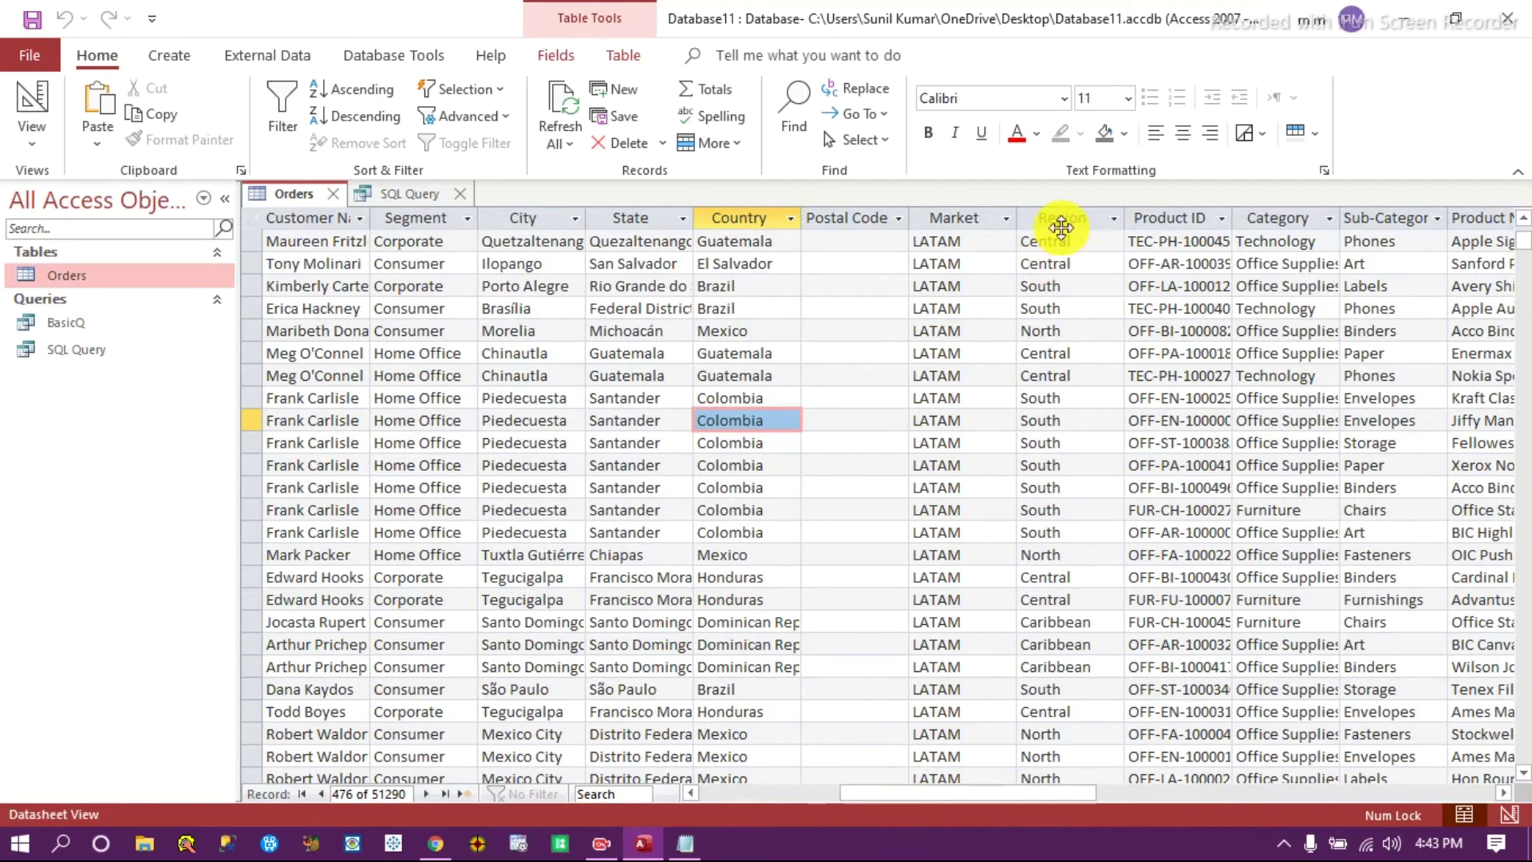
click(1055, 218)
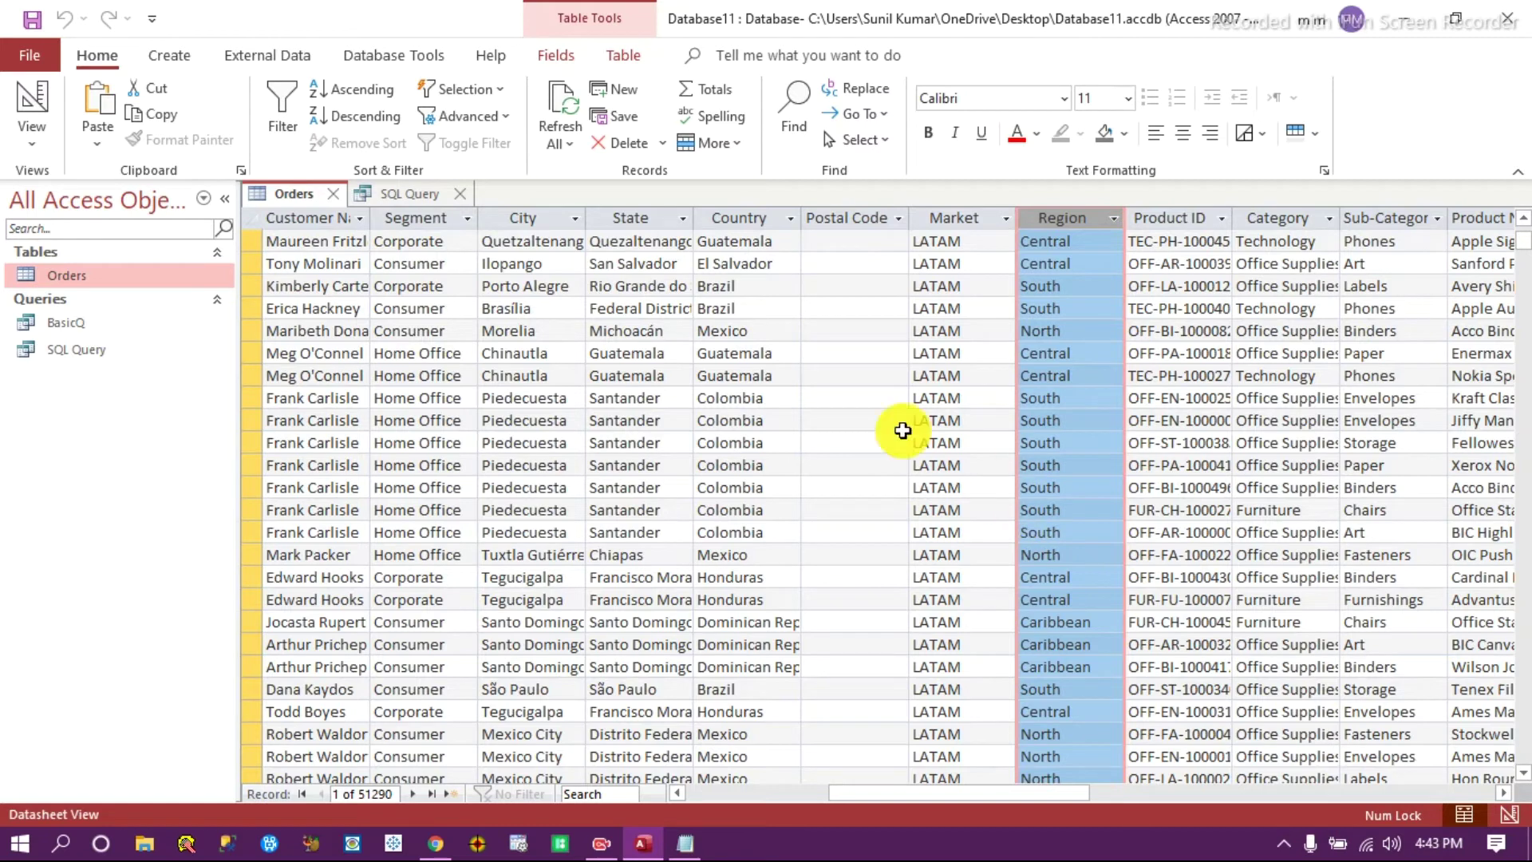
click(410, 194)
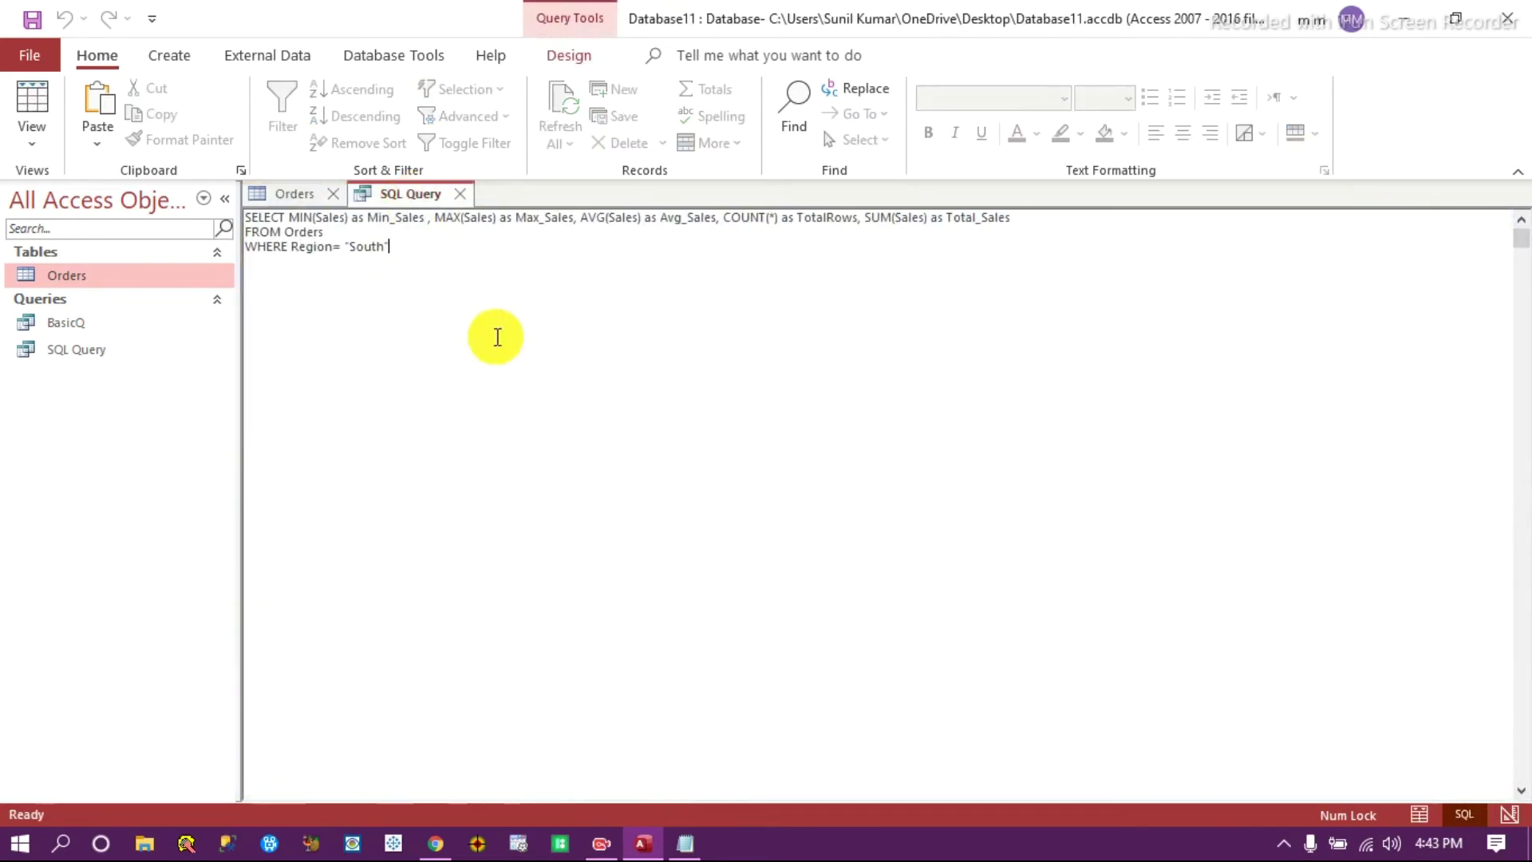
click(600, 844)
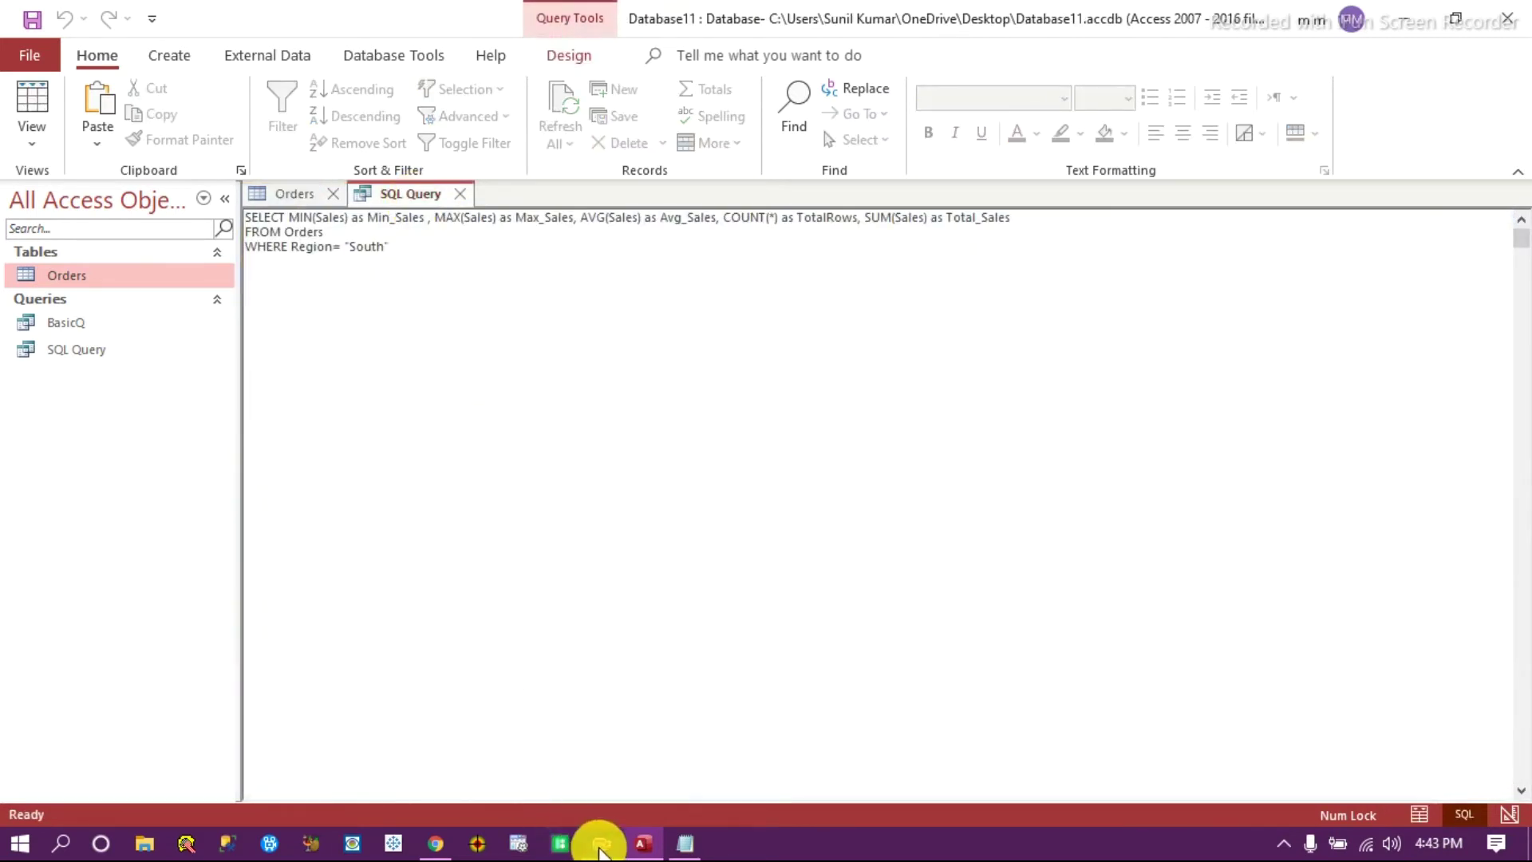
click(1474, 798)
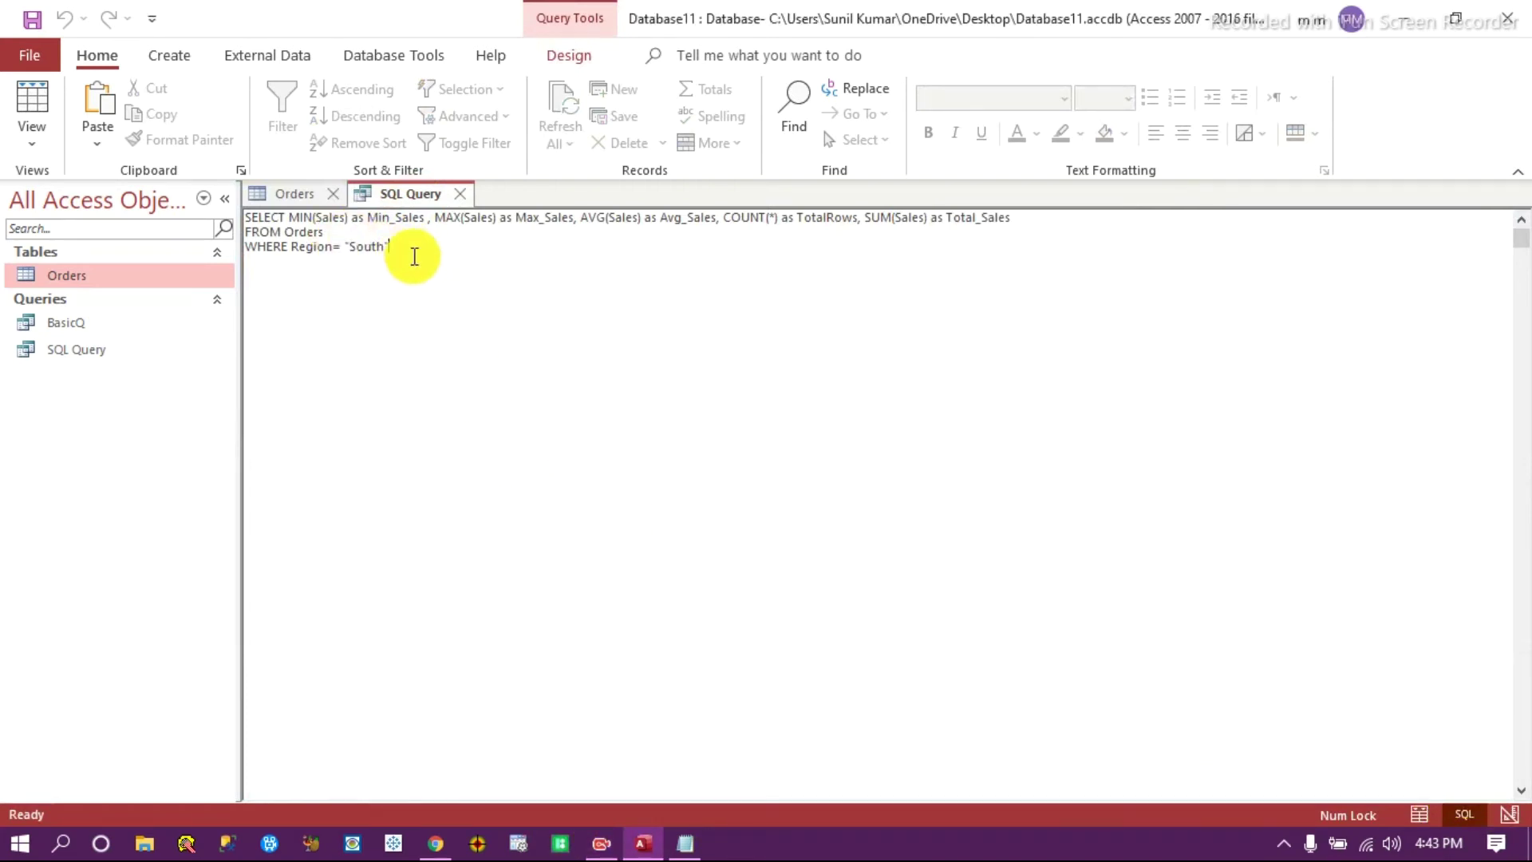
Delete the WHERE clause and all aggregate expressions, leaving only SELECT and FROM Orders in the statement.
drag(422, 249, 216, 240)
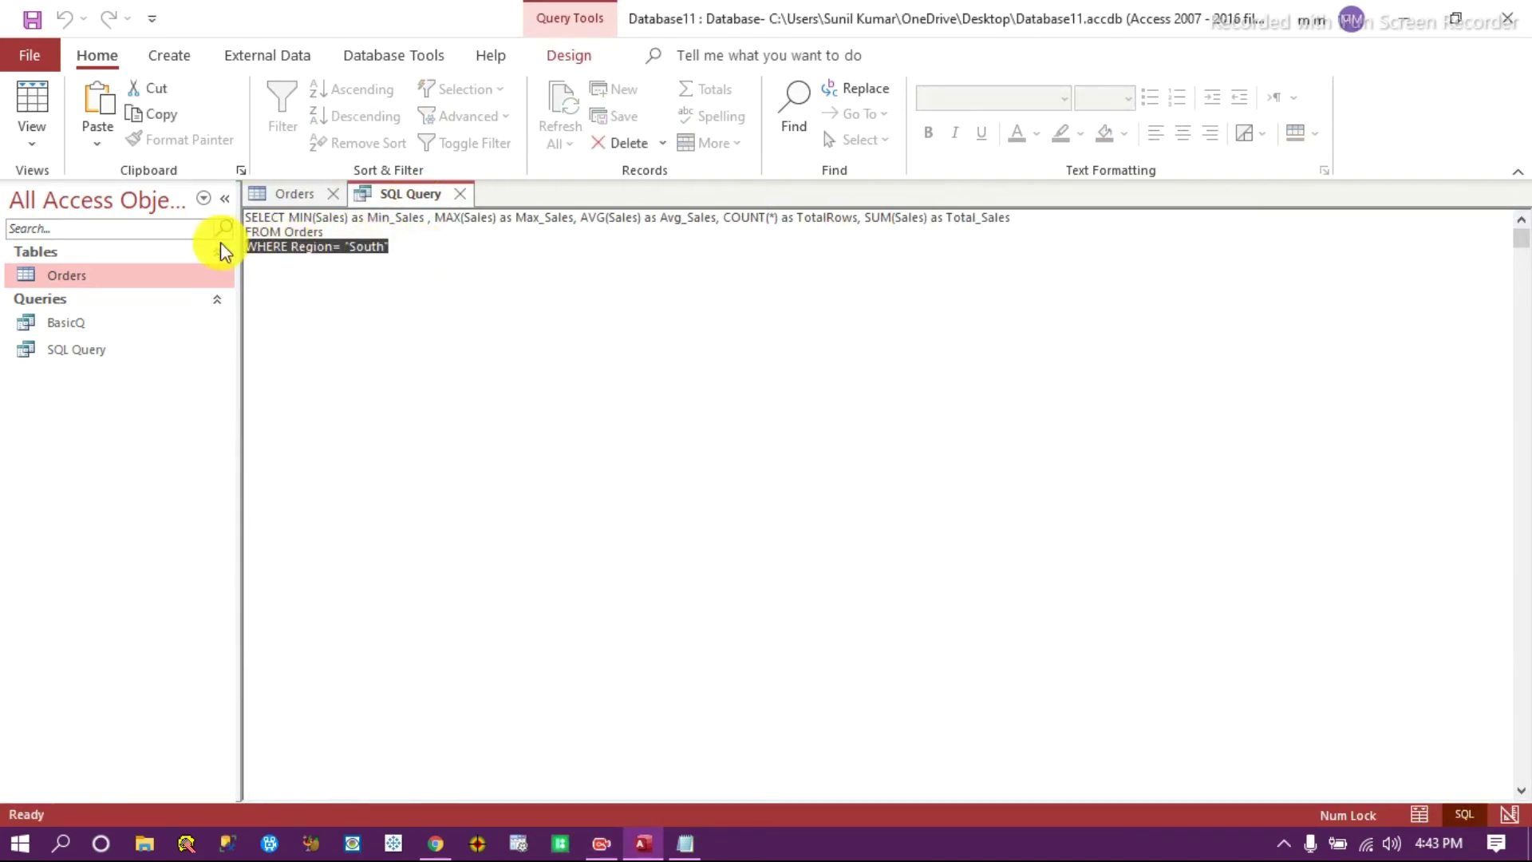
key(Delete)
drag(1033, 220, 292, 213)
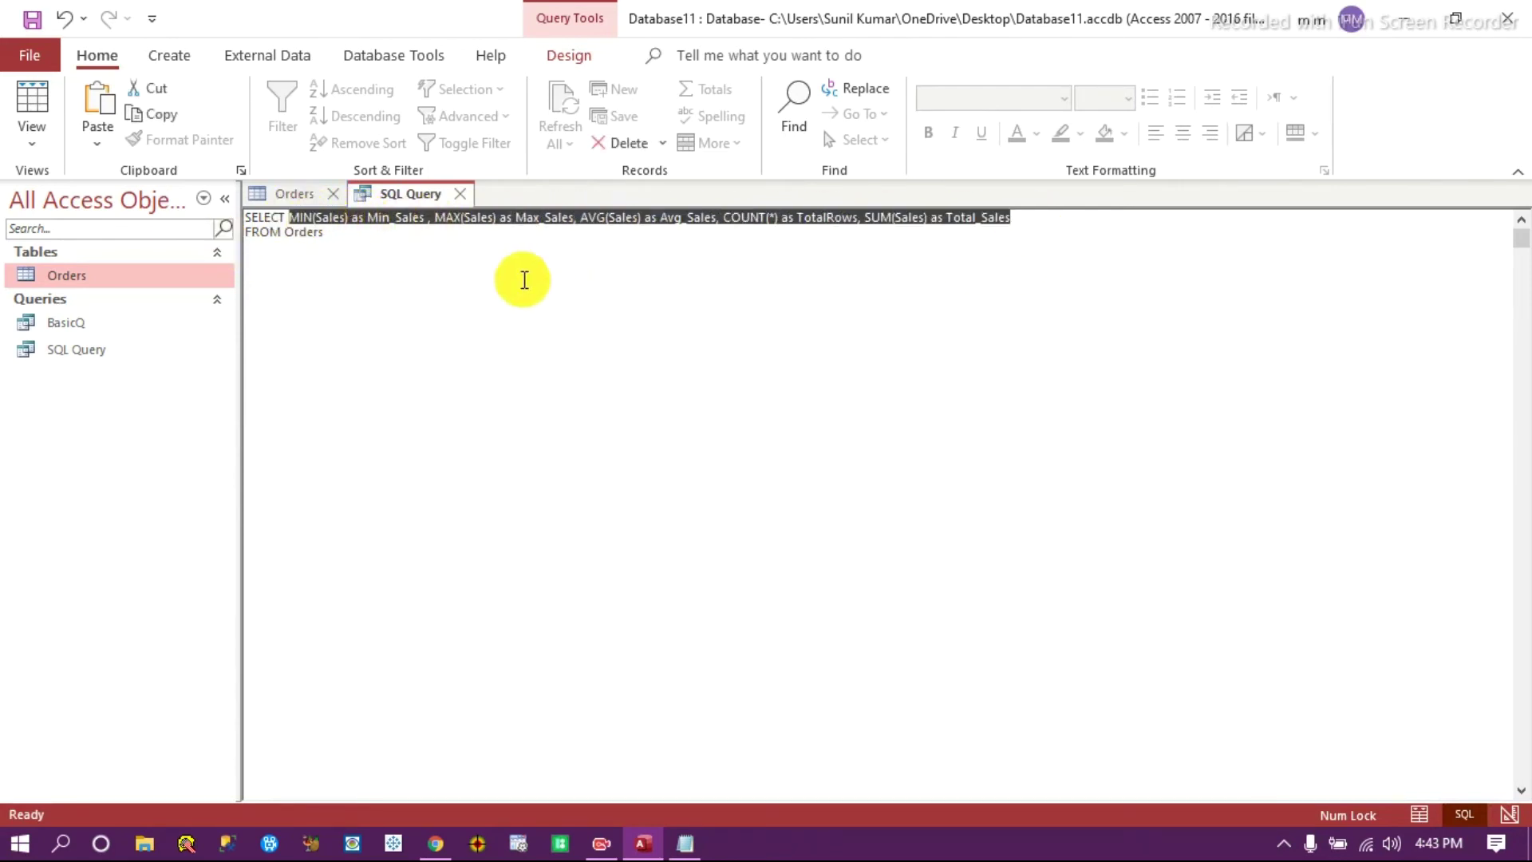
key(Delete)
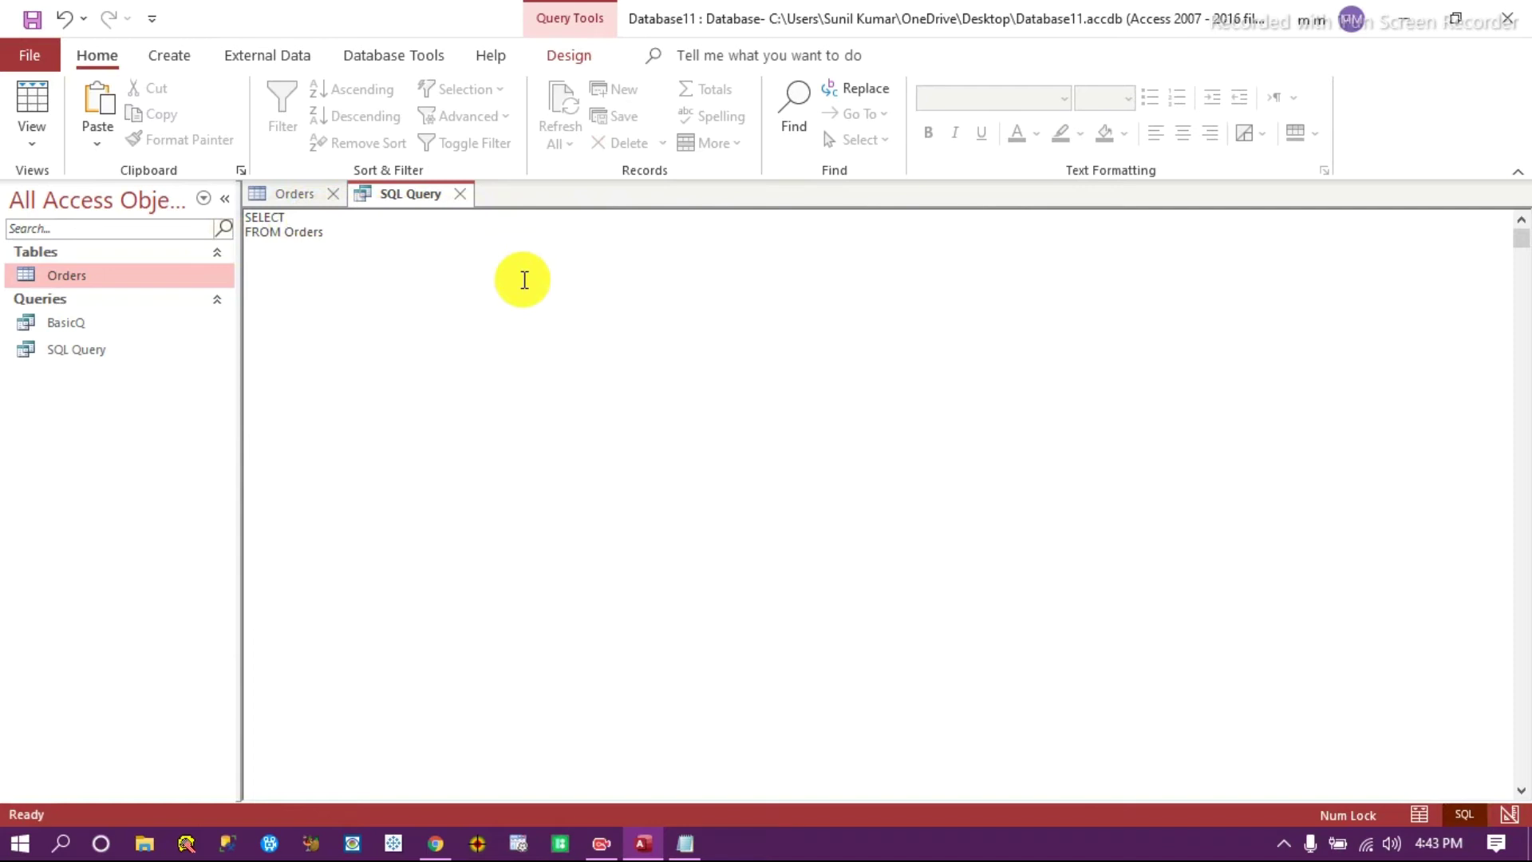
Check the Region column in the Orders table and enter Region, SUM(Sales) as Region_Sales as the SELECT list.
click(295, 195)
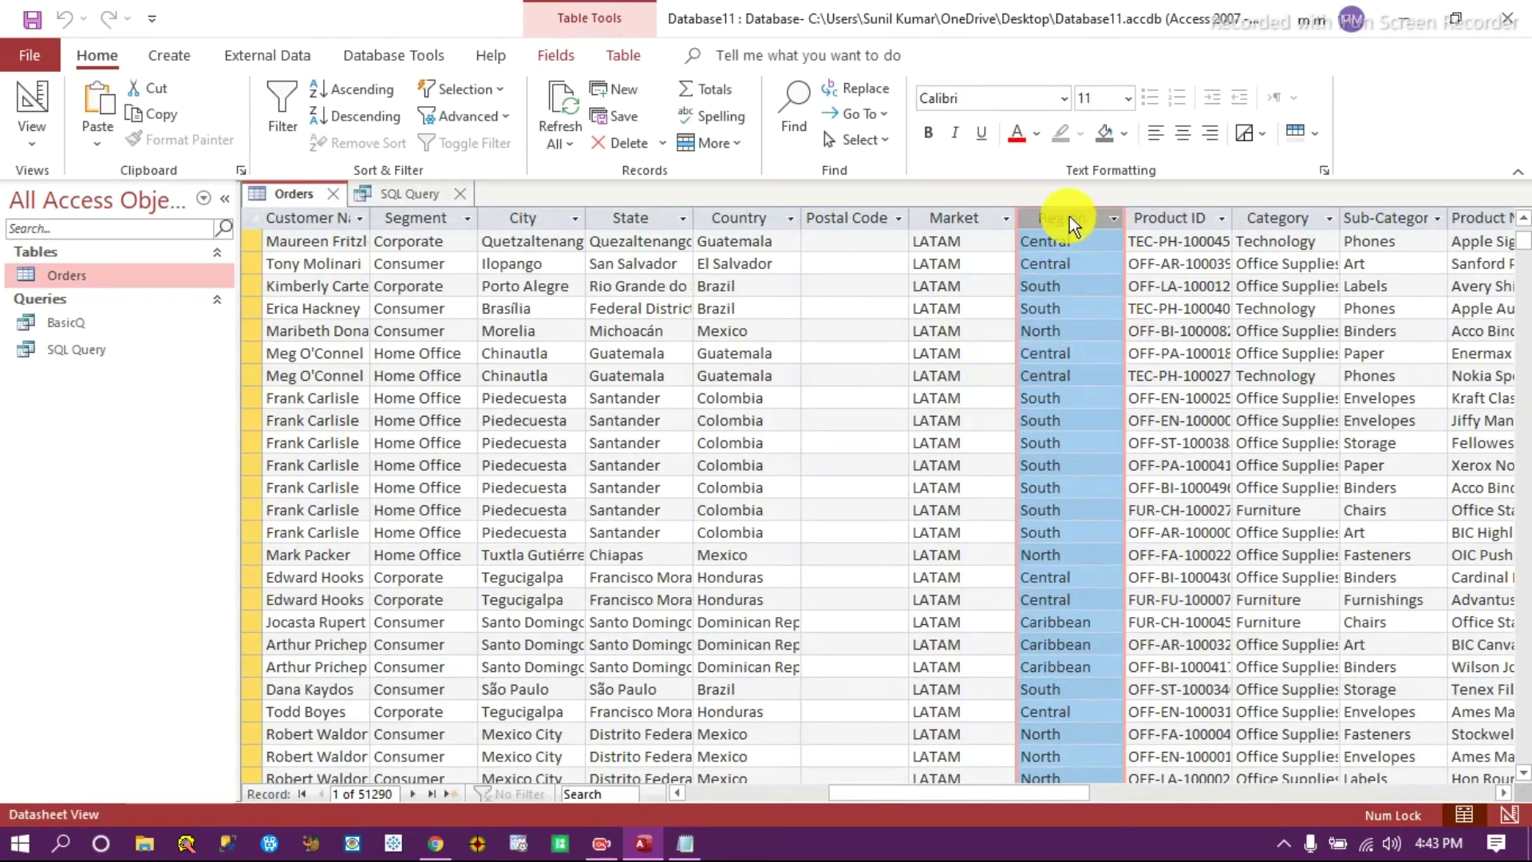
click(409, 194)
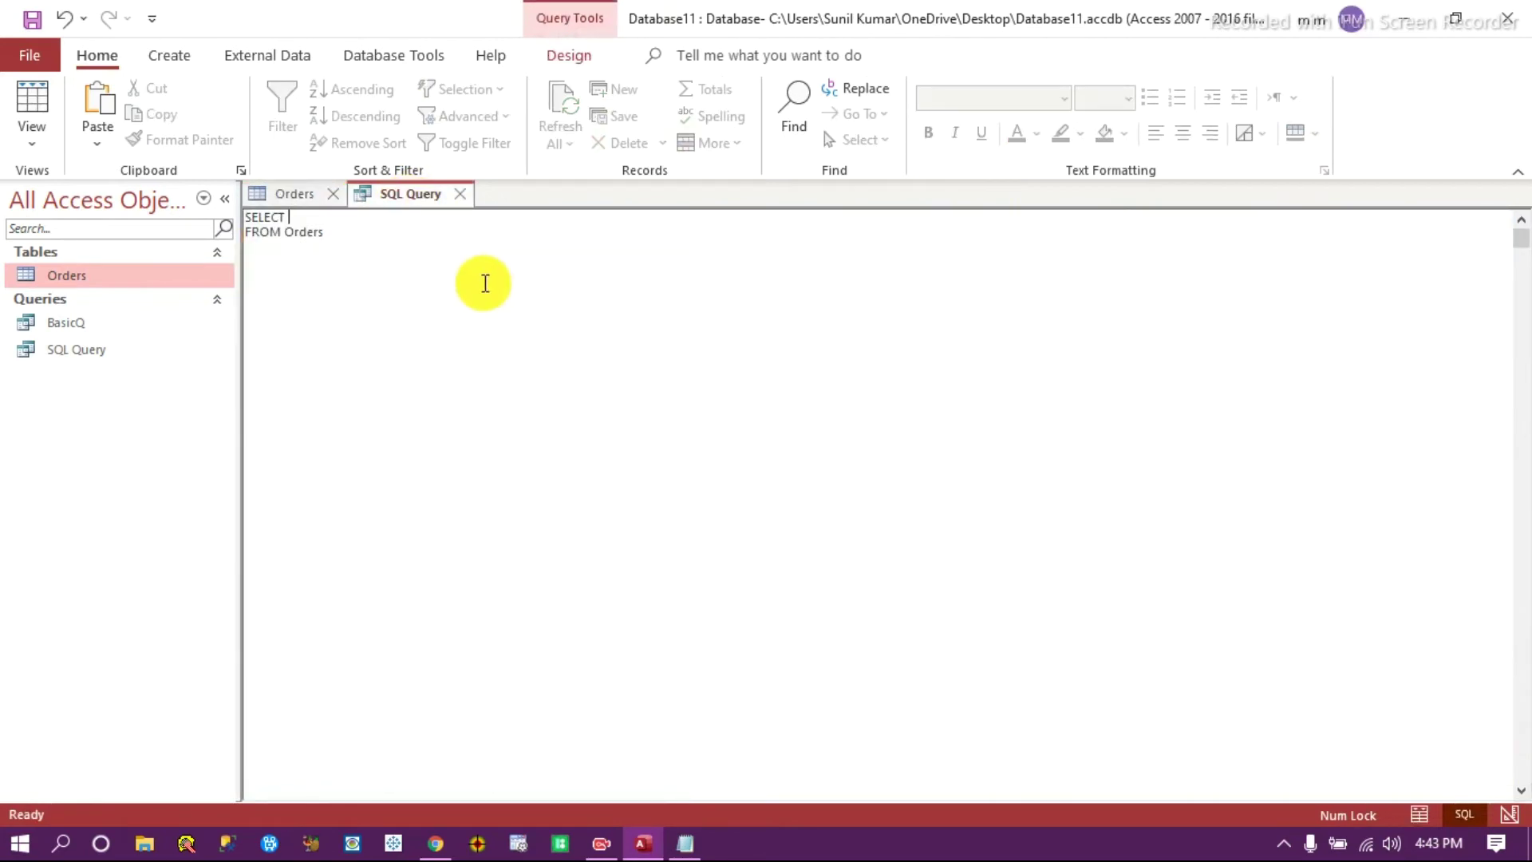
text(Region)
text(, SUM(Sales) as Region_Sales)
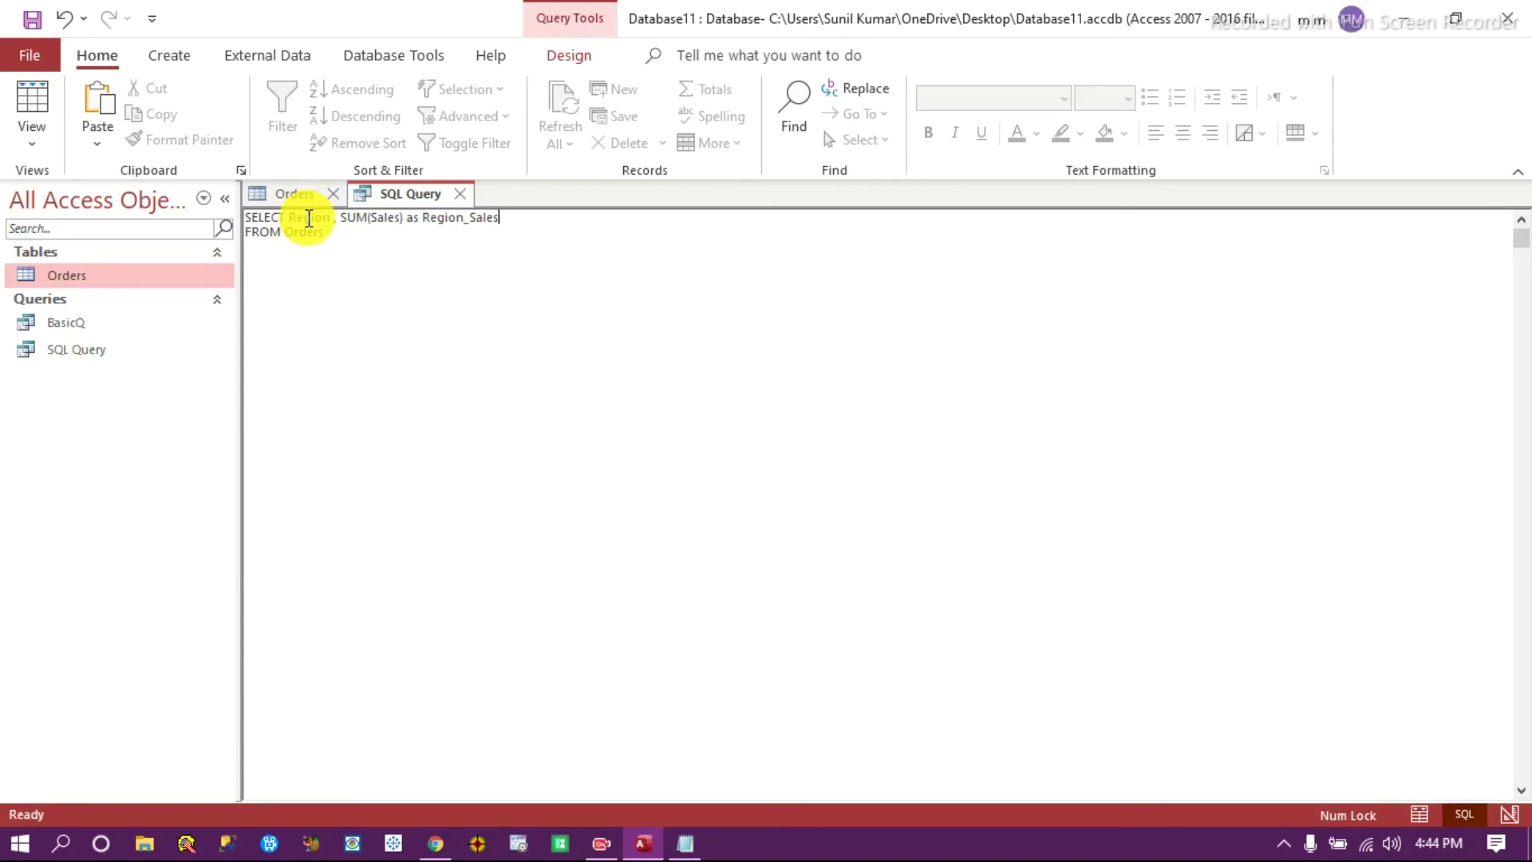
drag(343, 216, 508, 220)
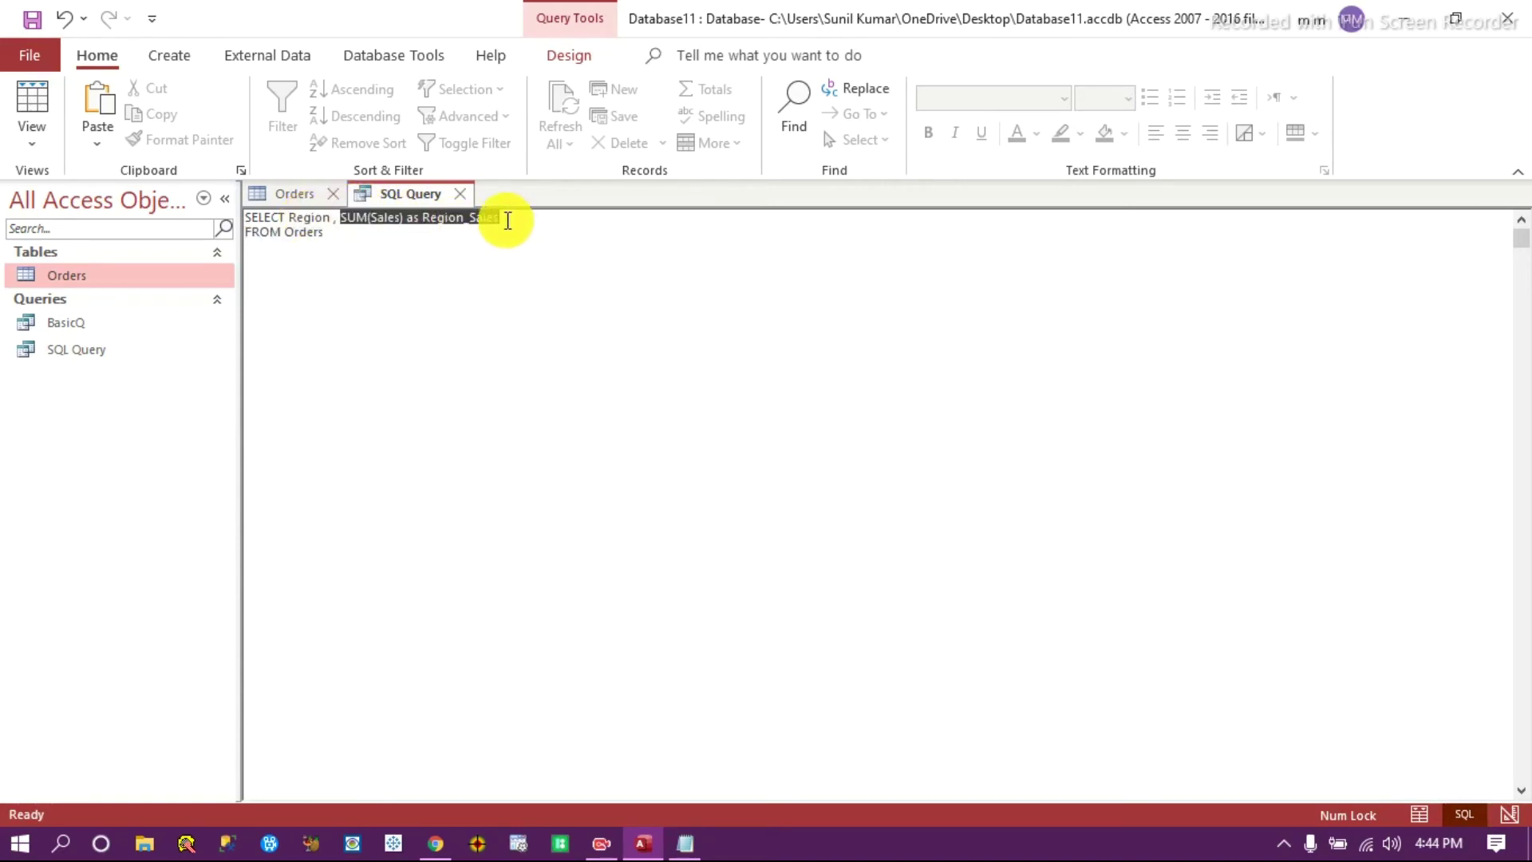
click(390, 291)
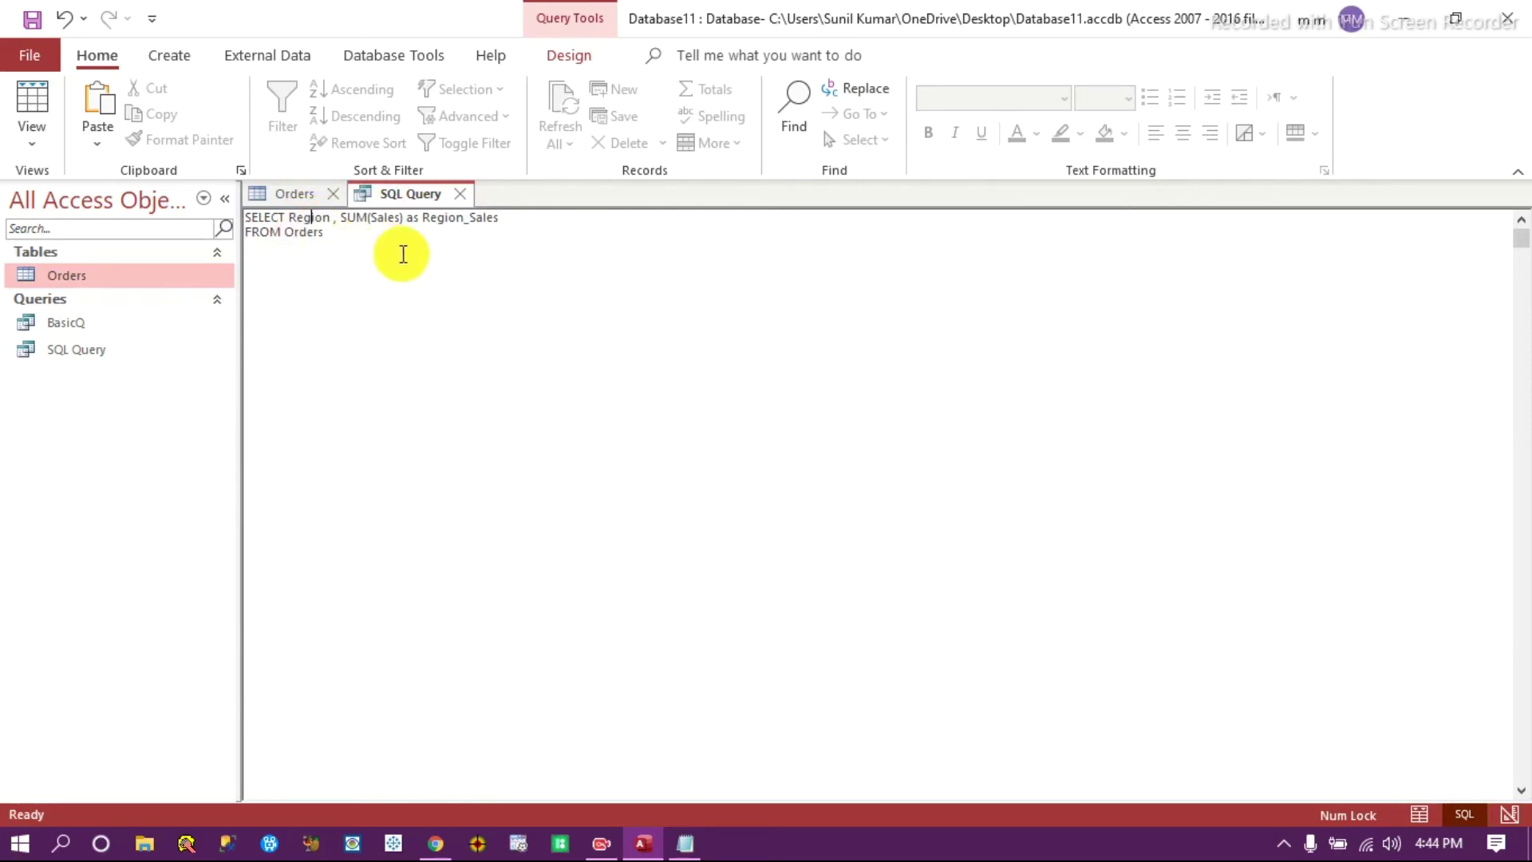
Try to run the Region and Region_Sales query without any grouping.
click(571, 56)
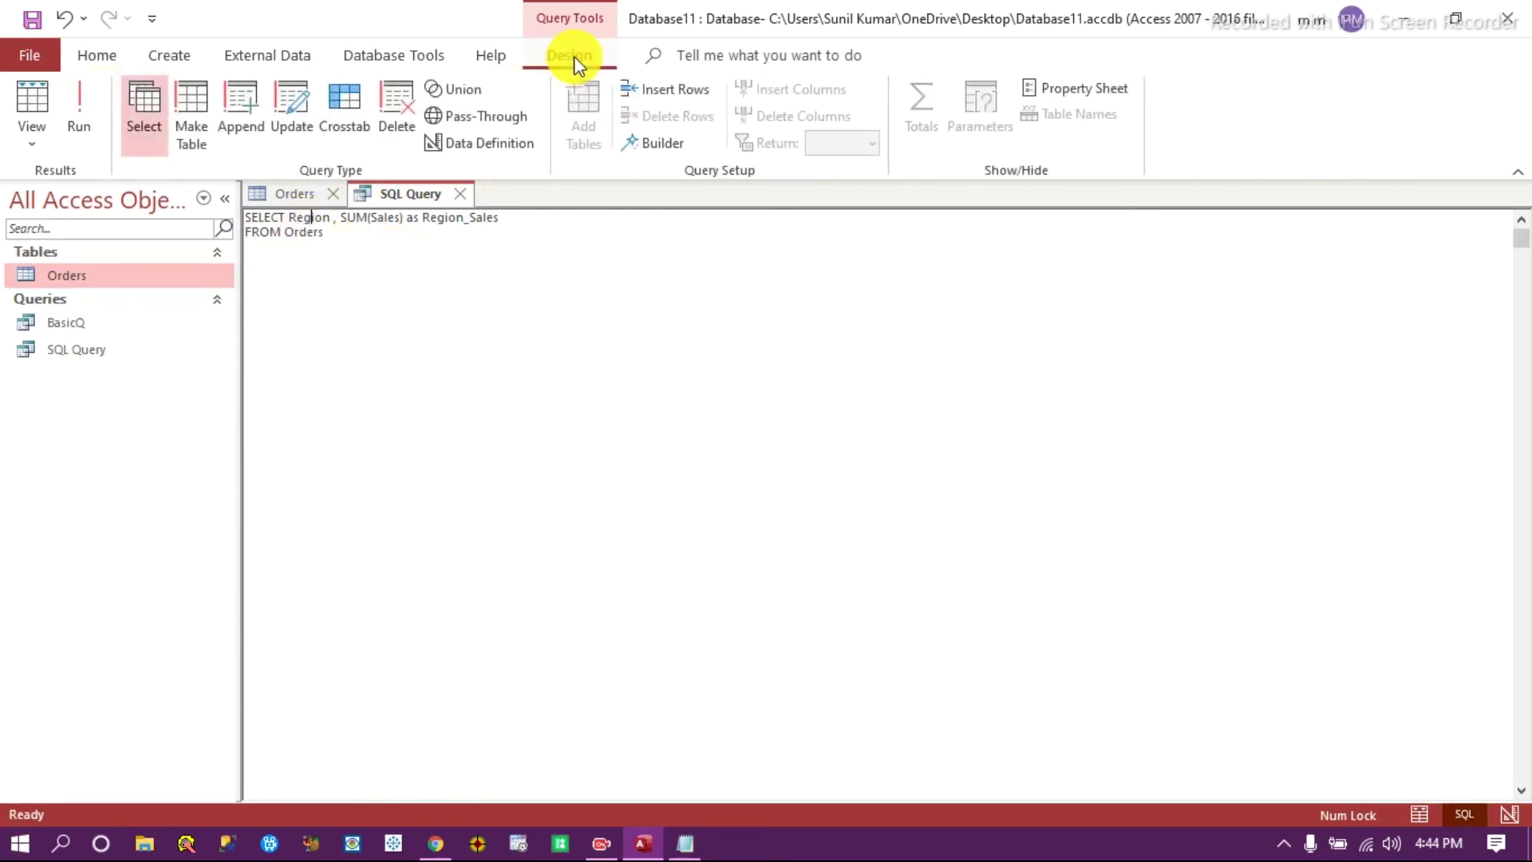
click(84, 102)
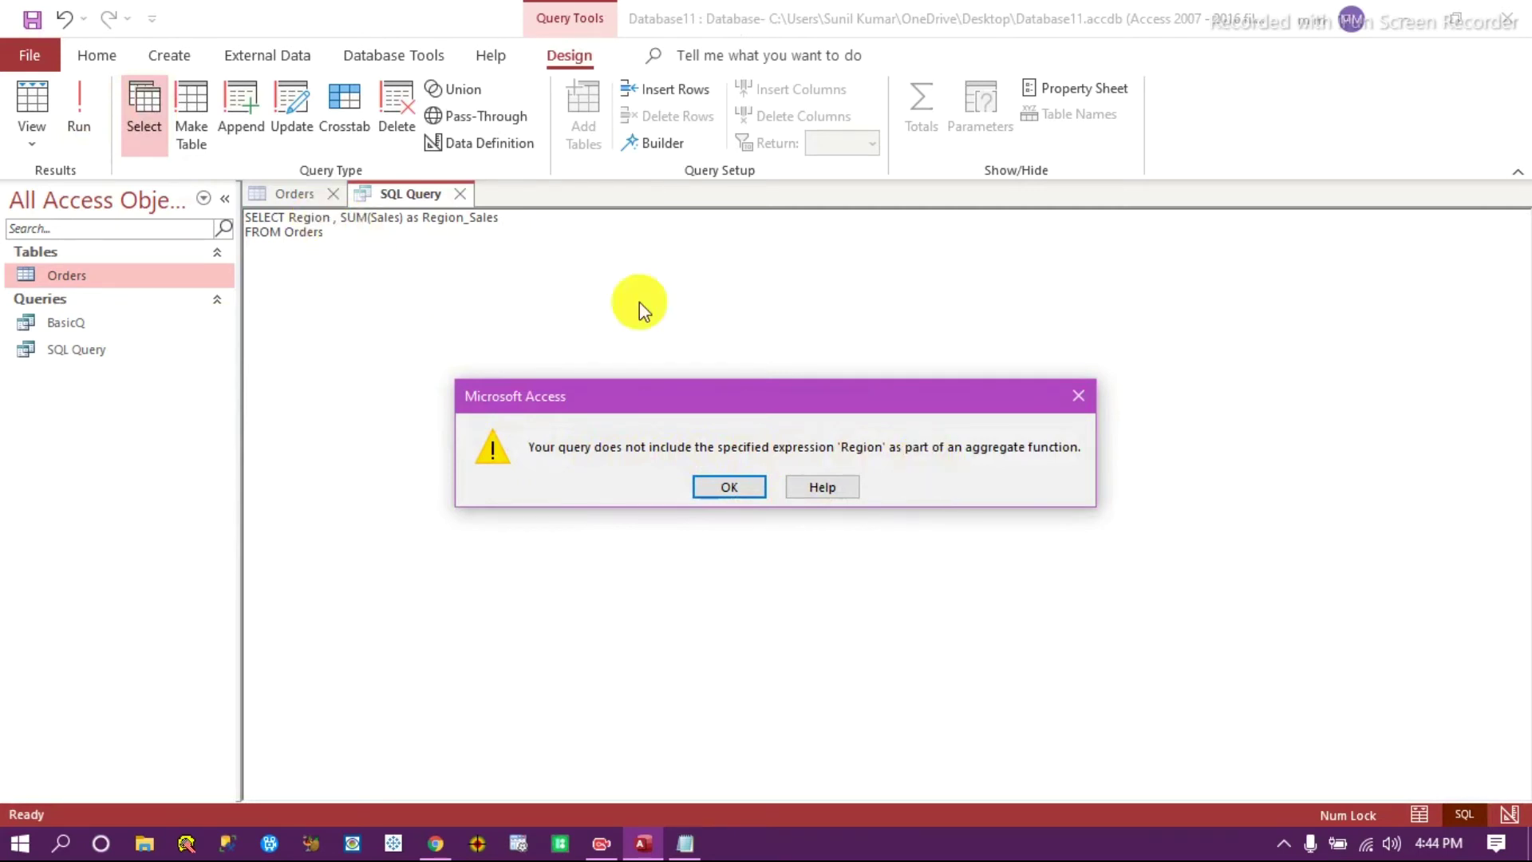
click(1083, 394)
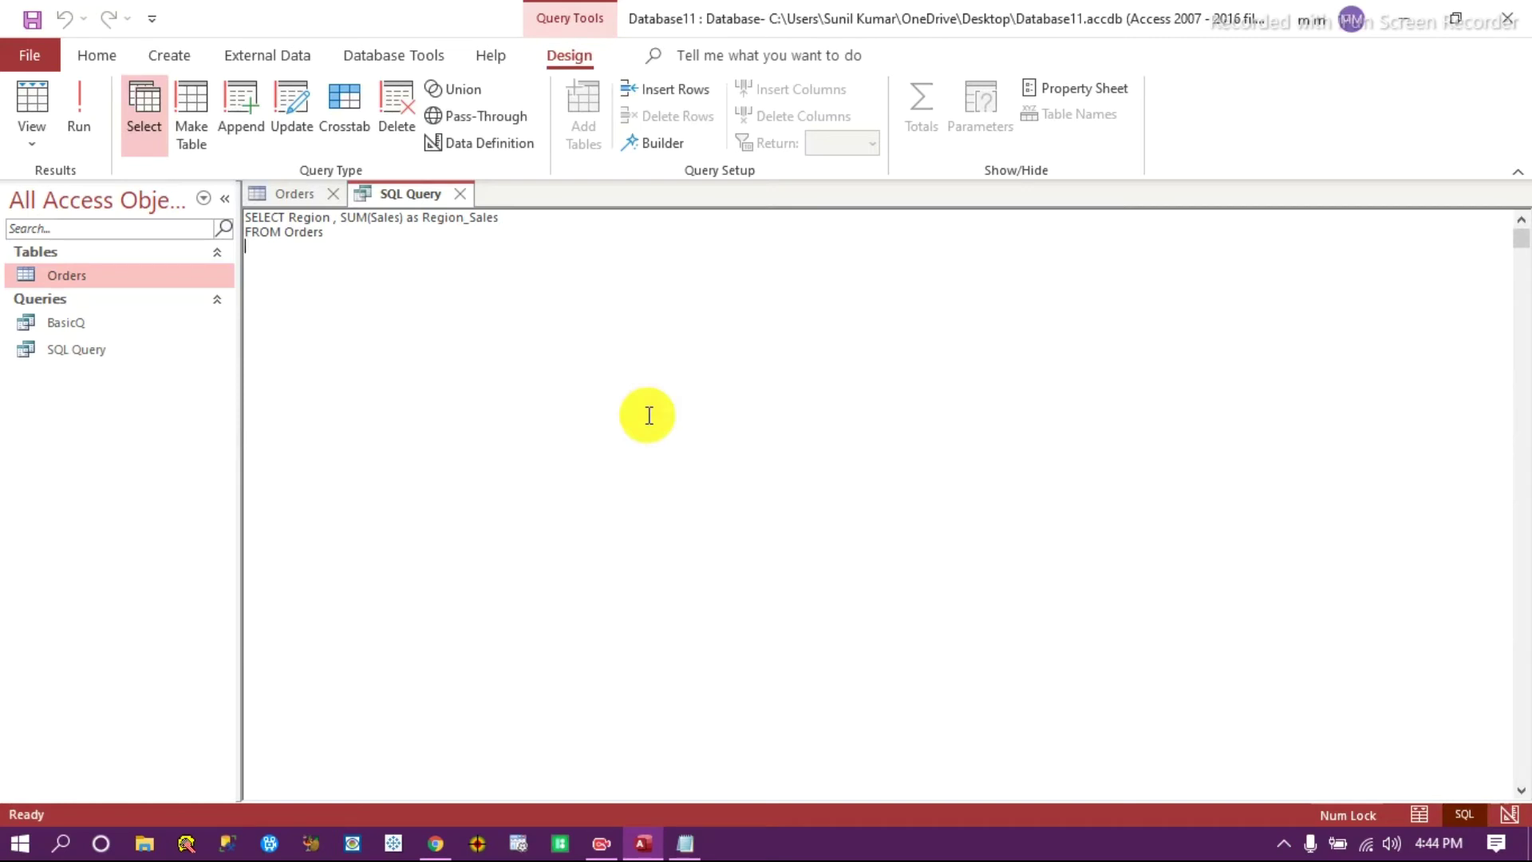
Add GROUP BY Region below the FROM clause, then run the query and widen the Region_Sales column to fit its values.
click(366, 234)
key(Return)
text(GROUP BY)
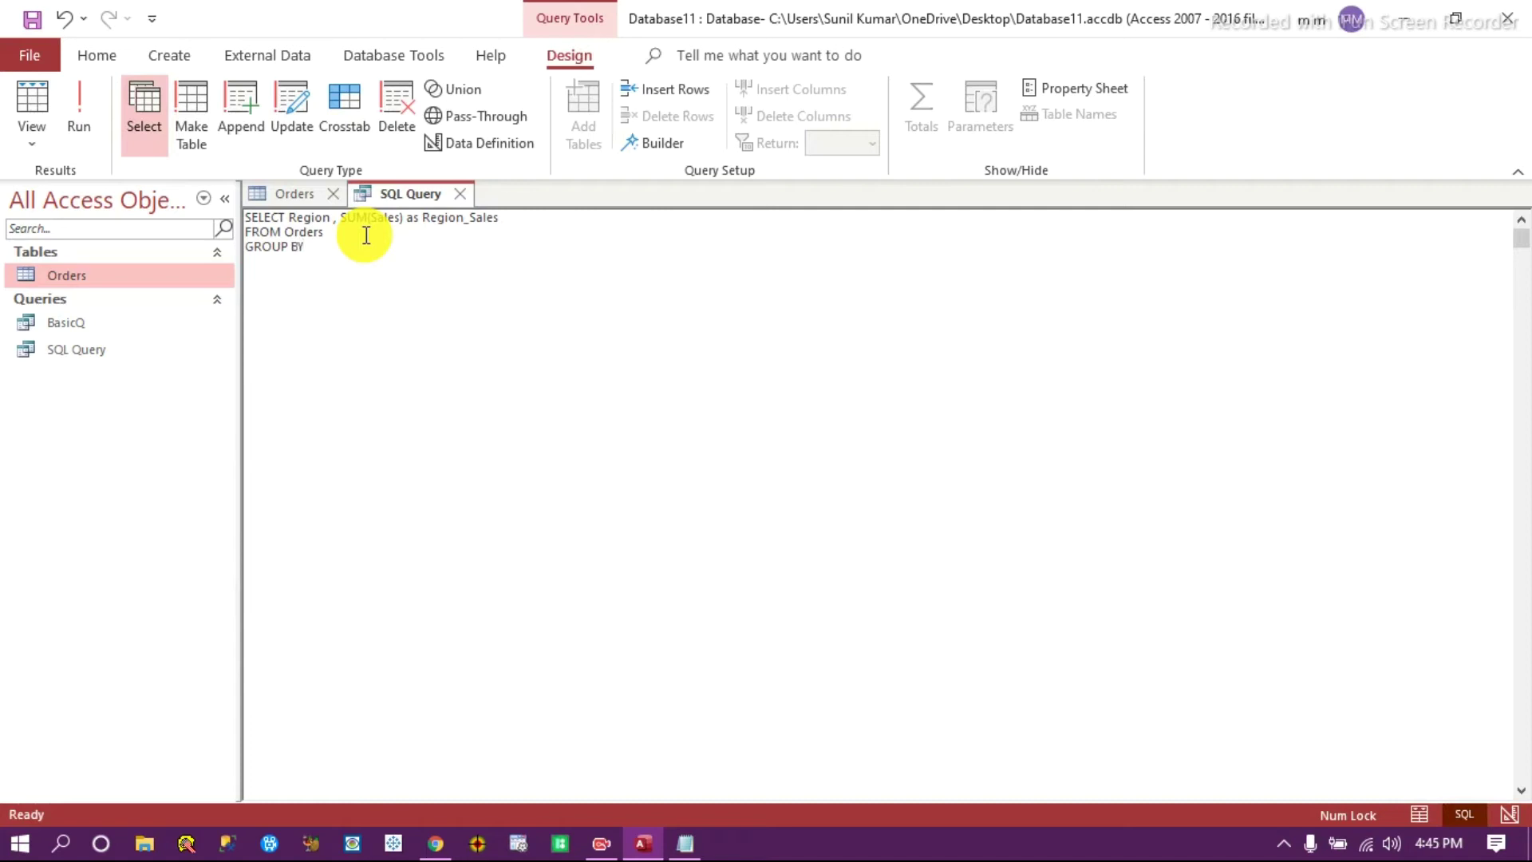
text(on)
click(77, 112)
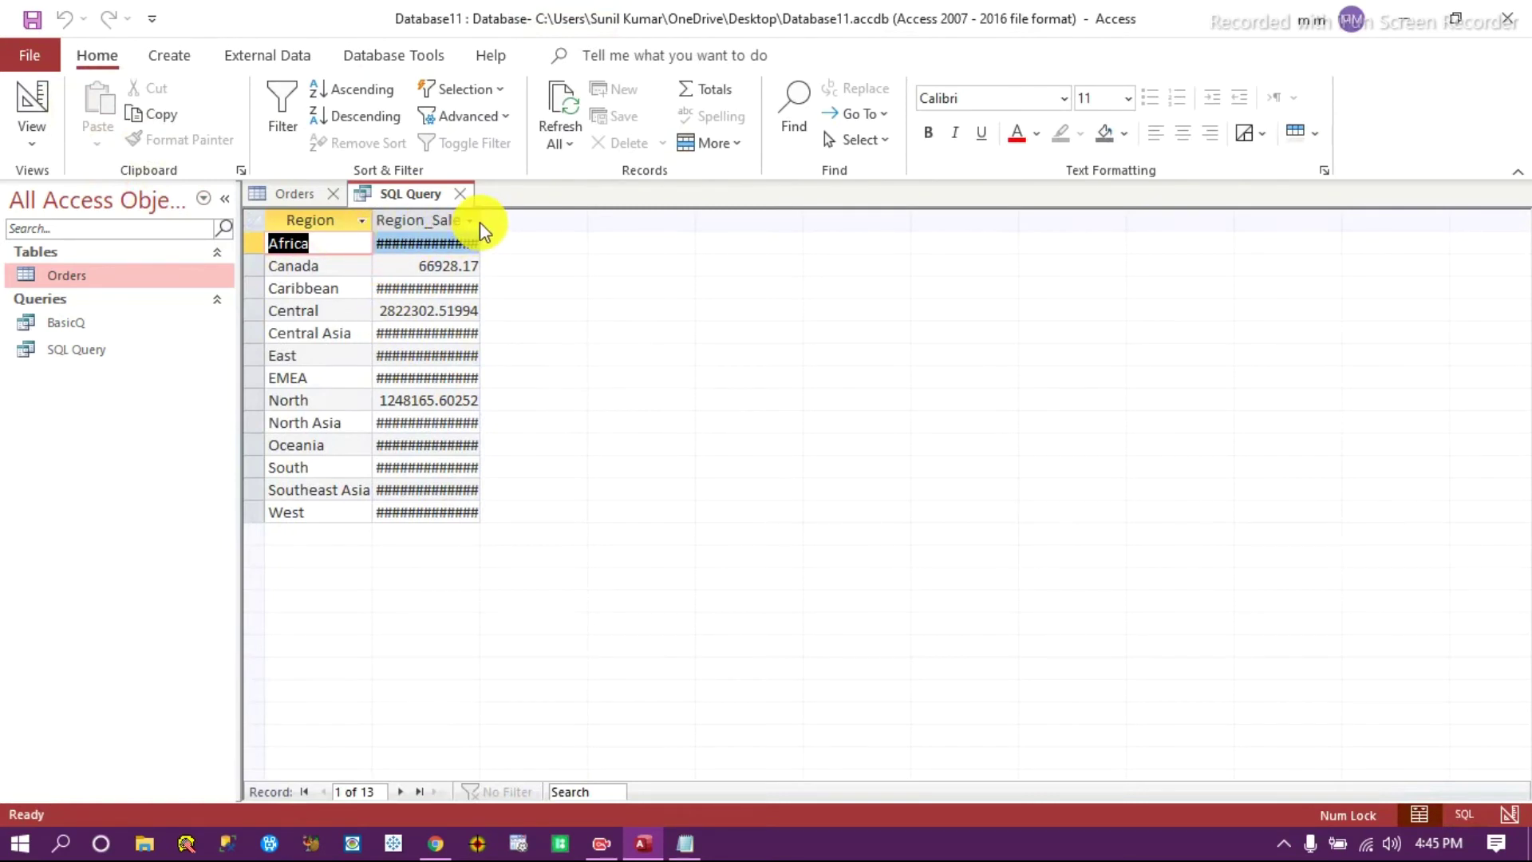
drag(480, 220, 545, 221)
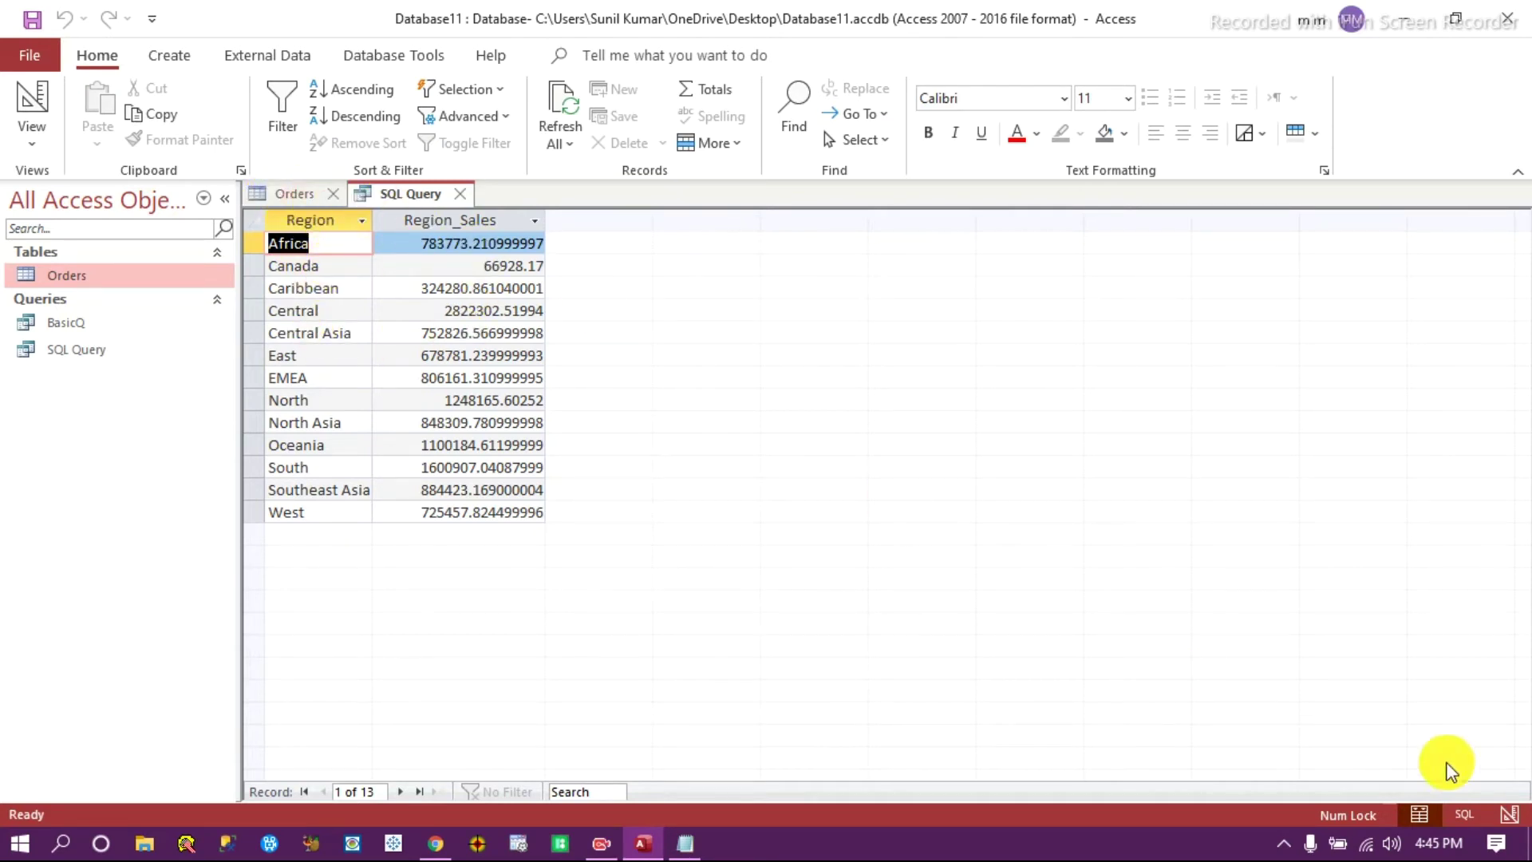
Return to the query's SQL statement and insert Country between Region and SUM(Sales) in the SELECT list.
click(1475, 820)
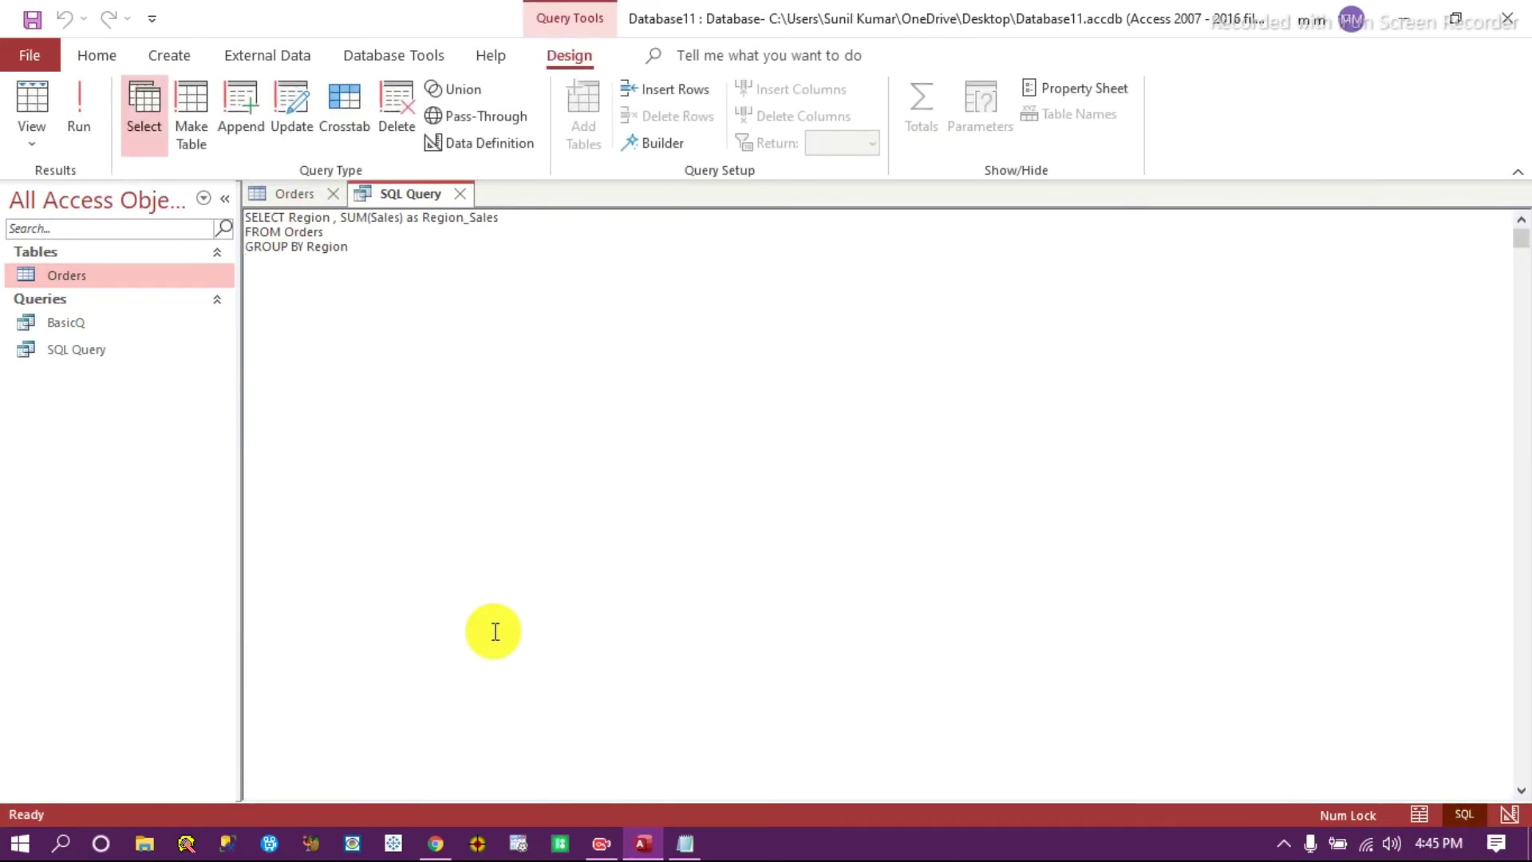
click(344, 222)
text(Country)
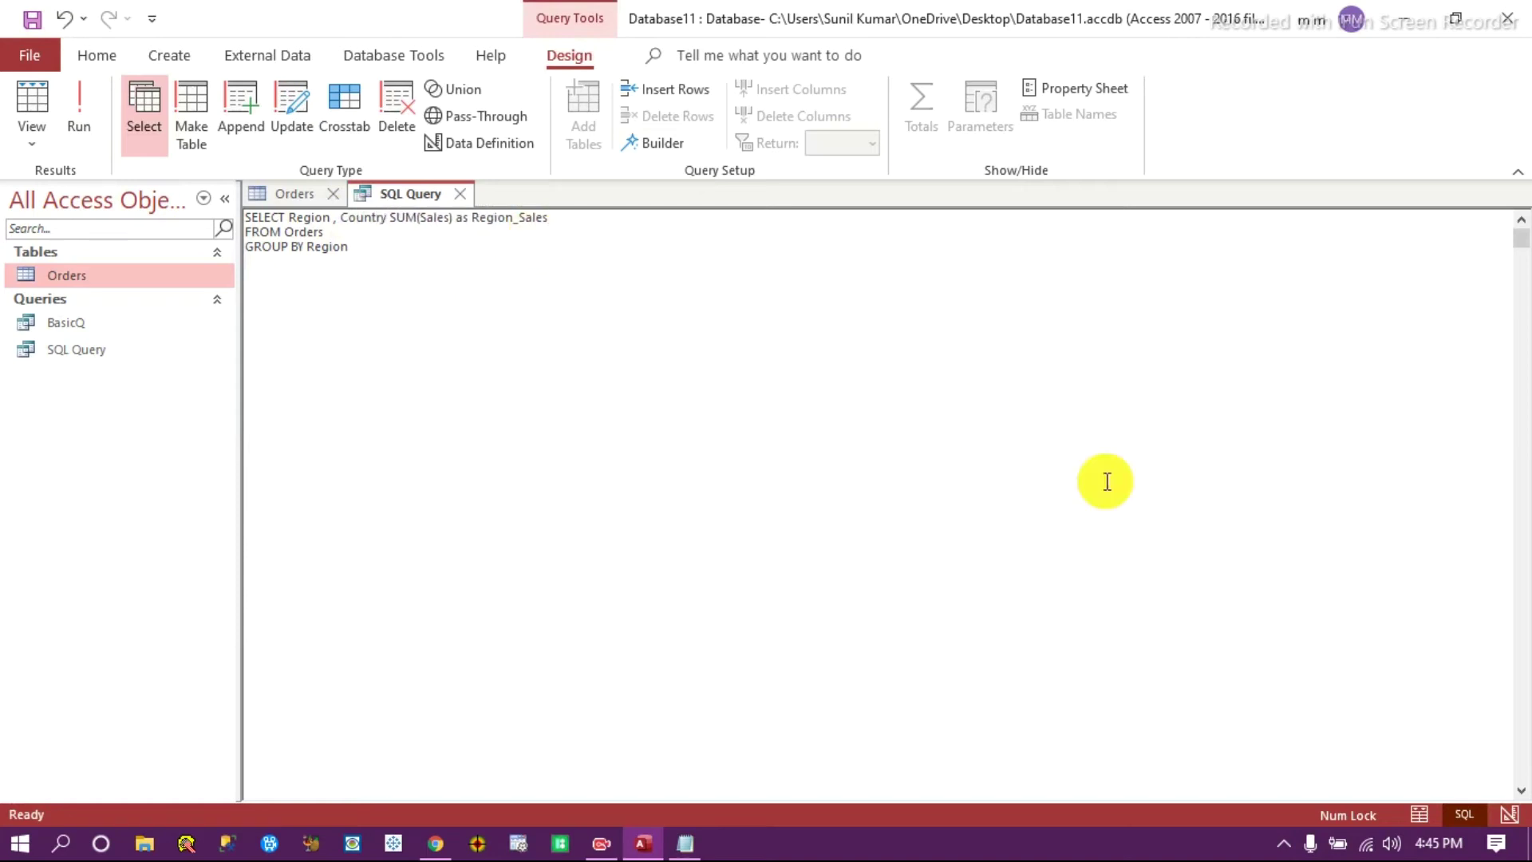
Disconnect the computer from its Wi-Fi network and return to the SQL statement.
click(1366, 843)
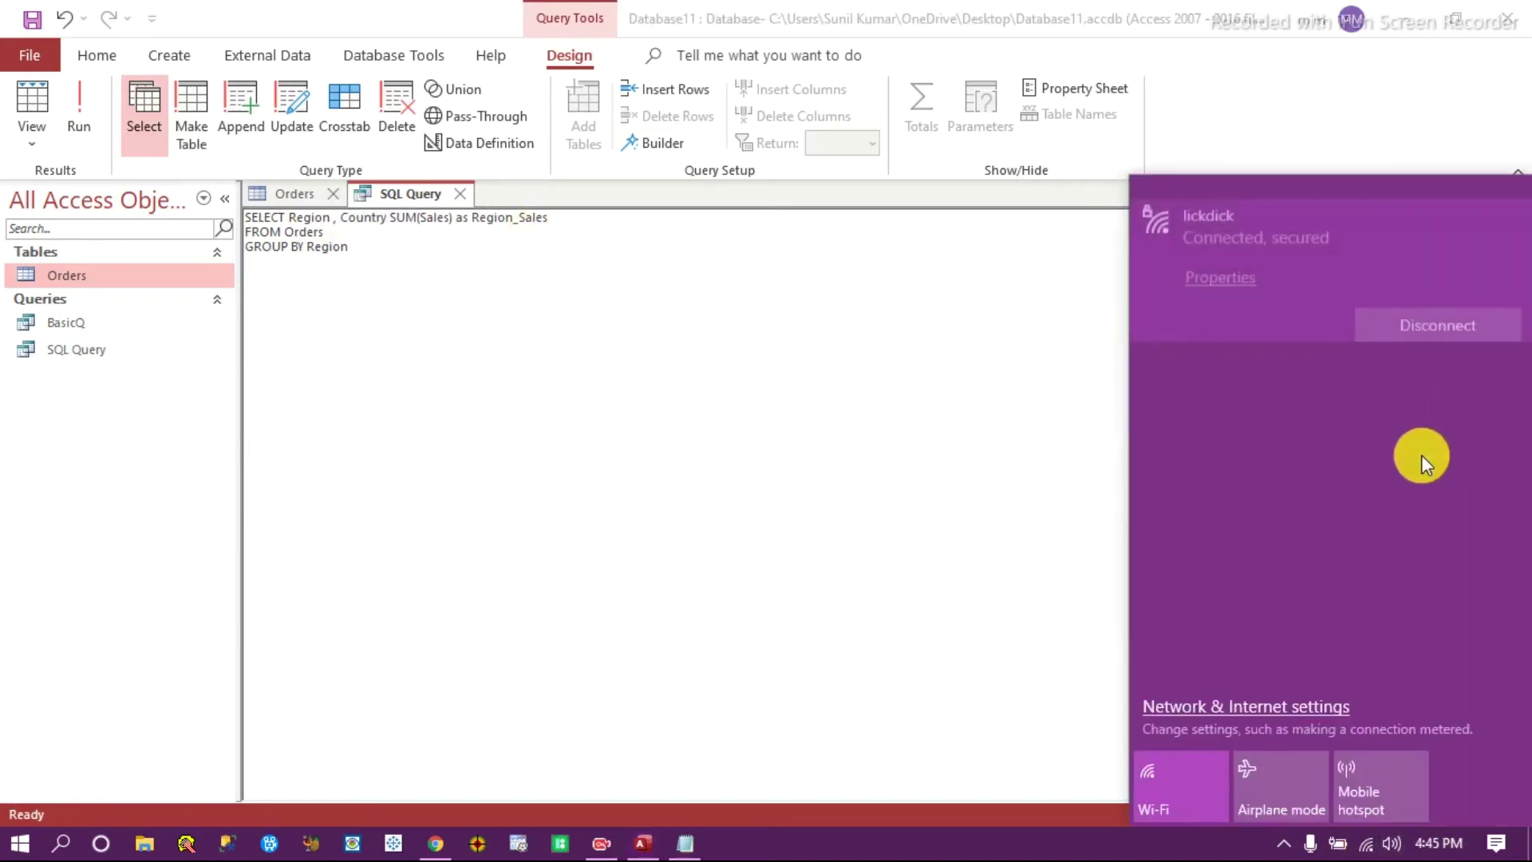
click(862, 385)
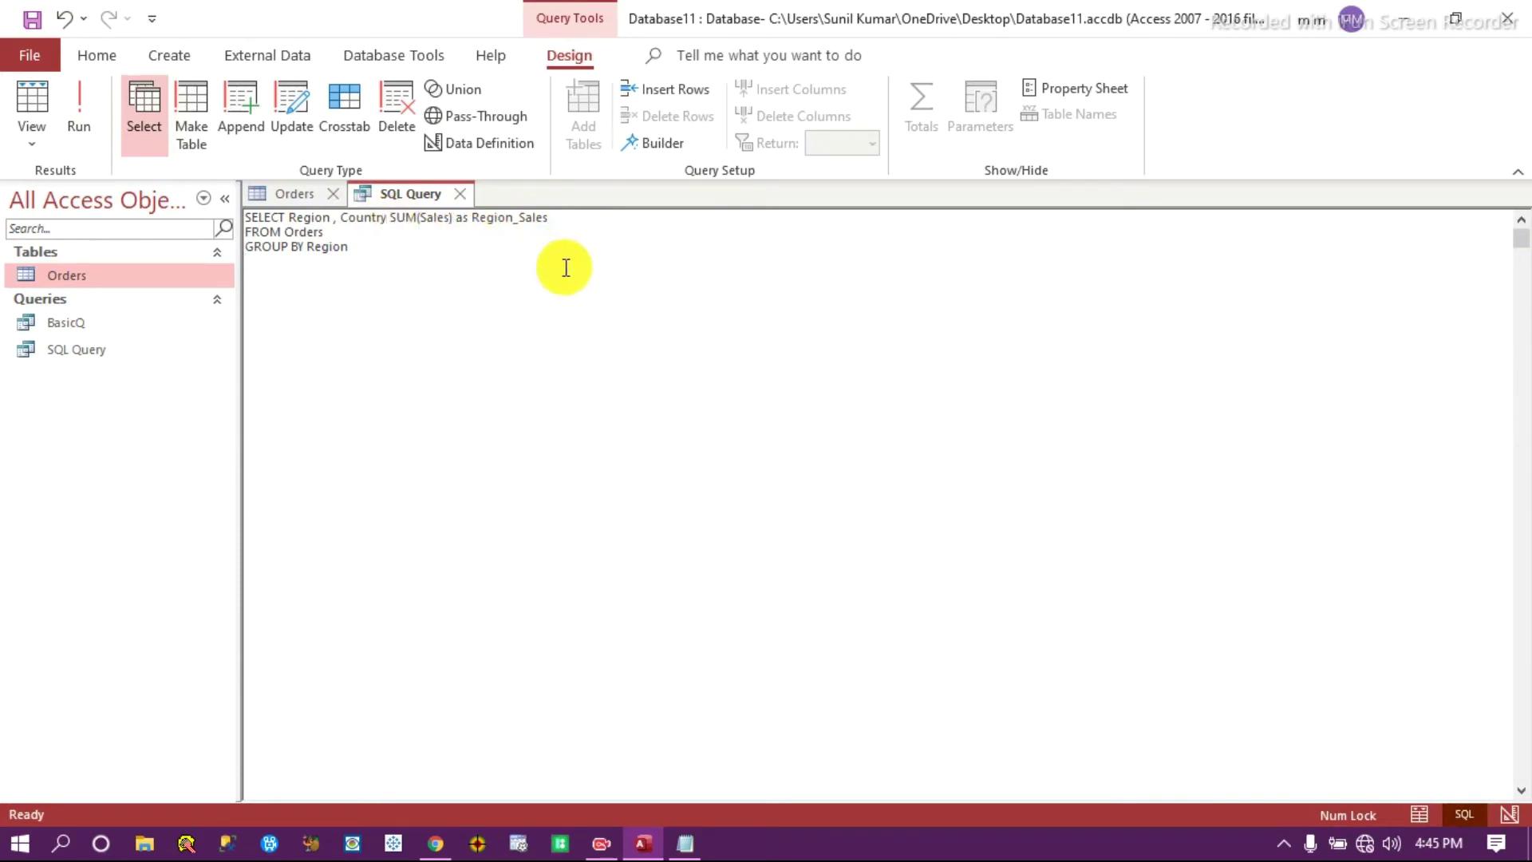
Add the comma after Country in the SELECT list and try to run the query grouped only by Region.
text(,)
click(447, 284)
click(76, 113)
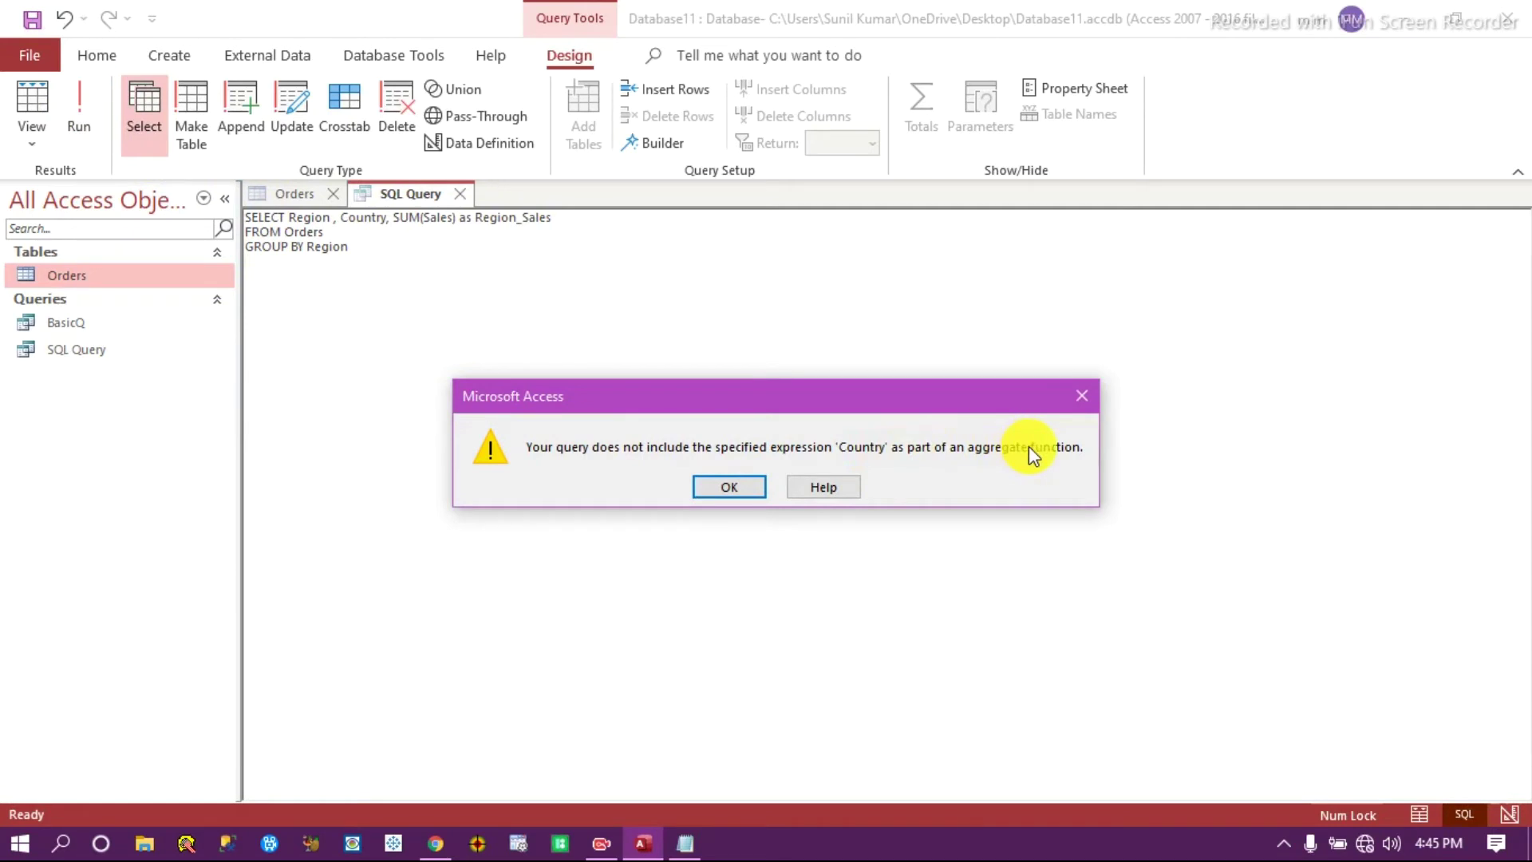
click(1083, 395)
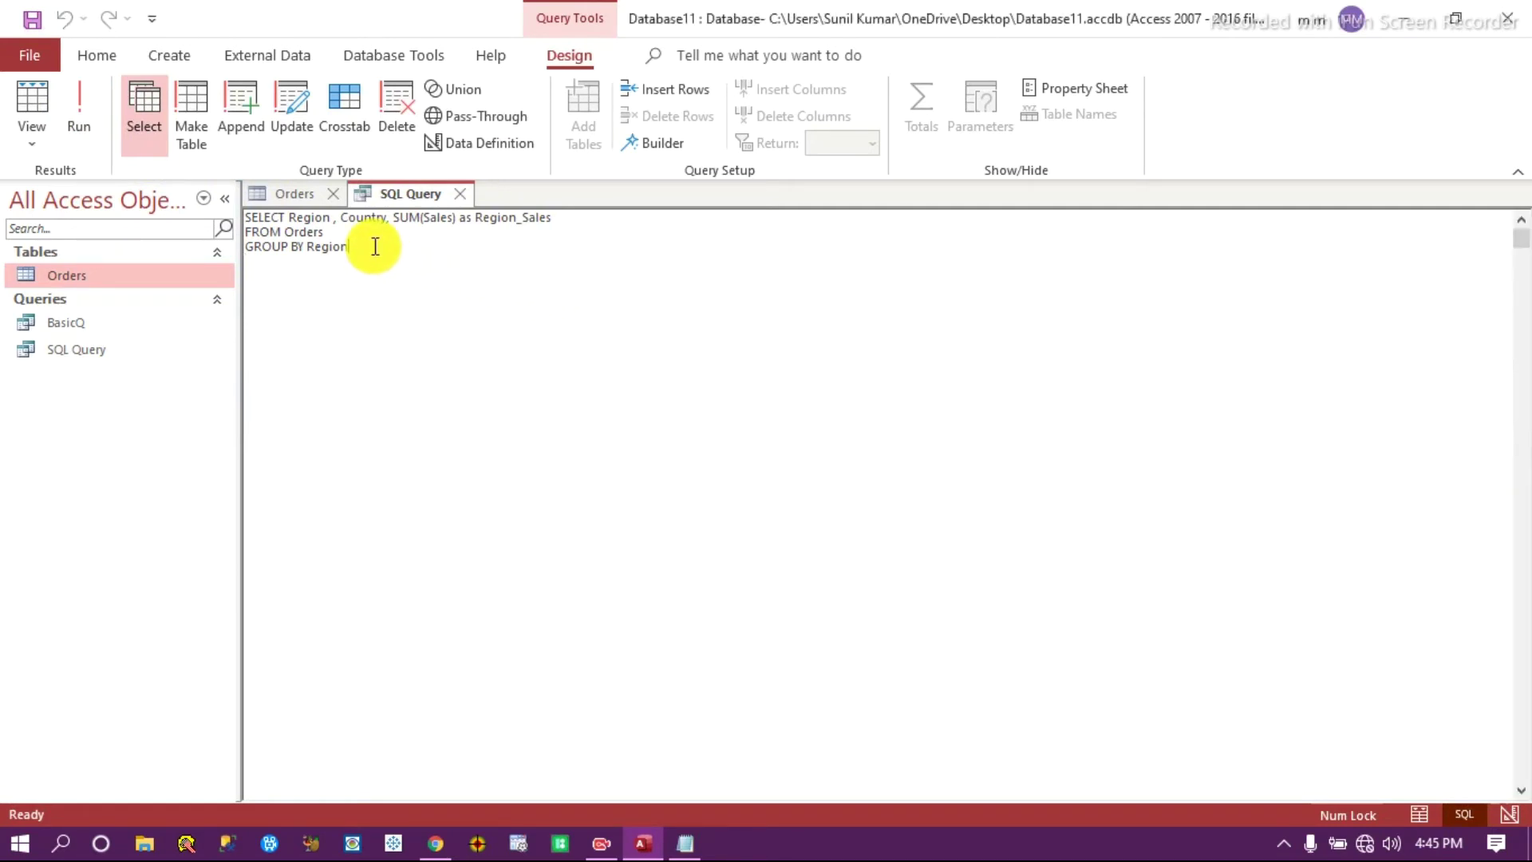
Extend the grouping clause to GROUP BY Region, Country and highlight the whole clause.
text(, Country)
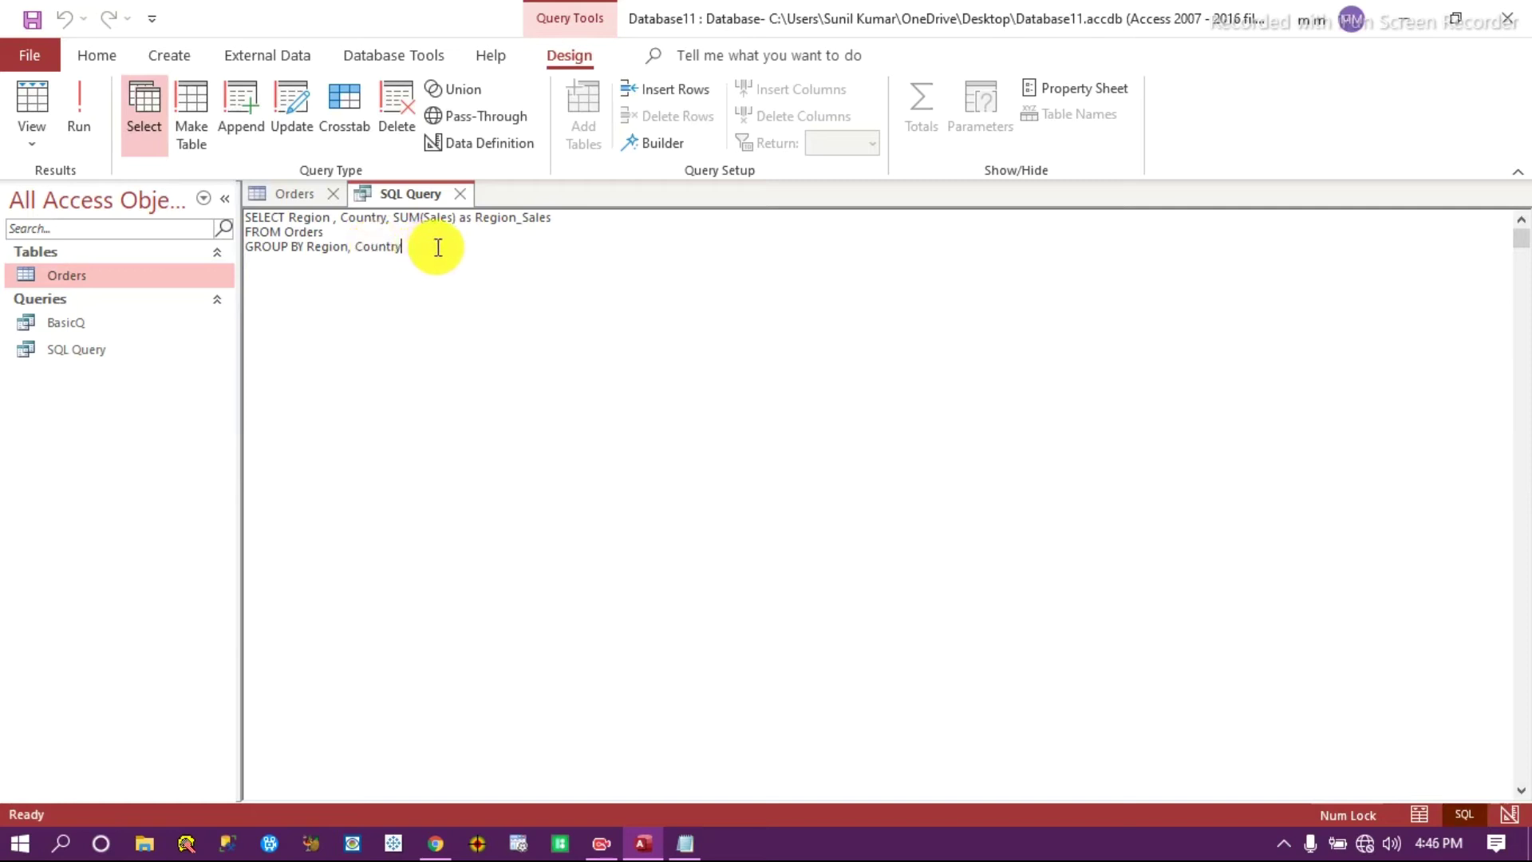
drag(438, 246, 205, 244)
click(422, 253)
drag(422, 254, 233, 247)
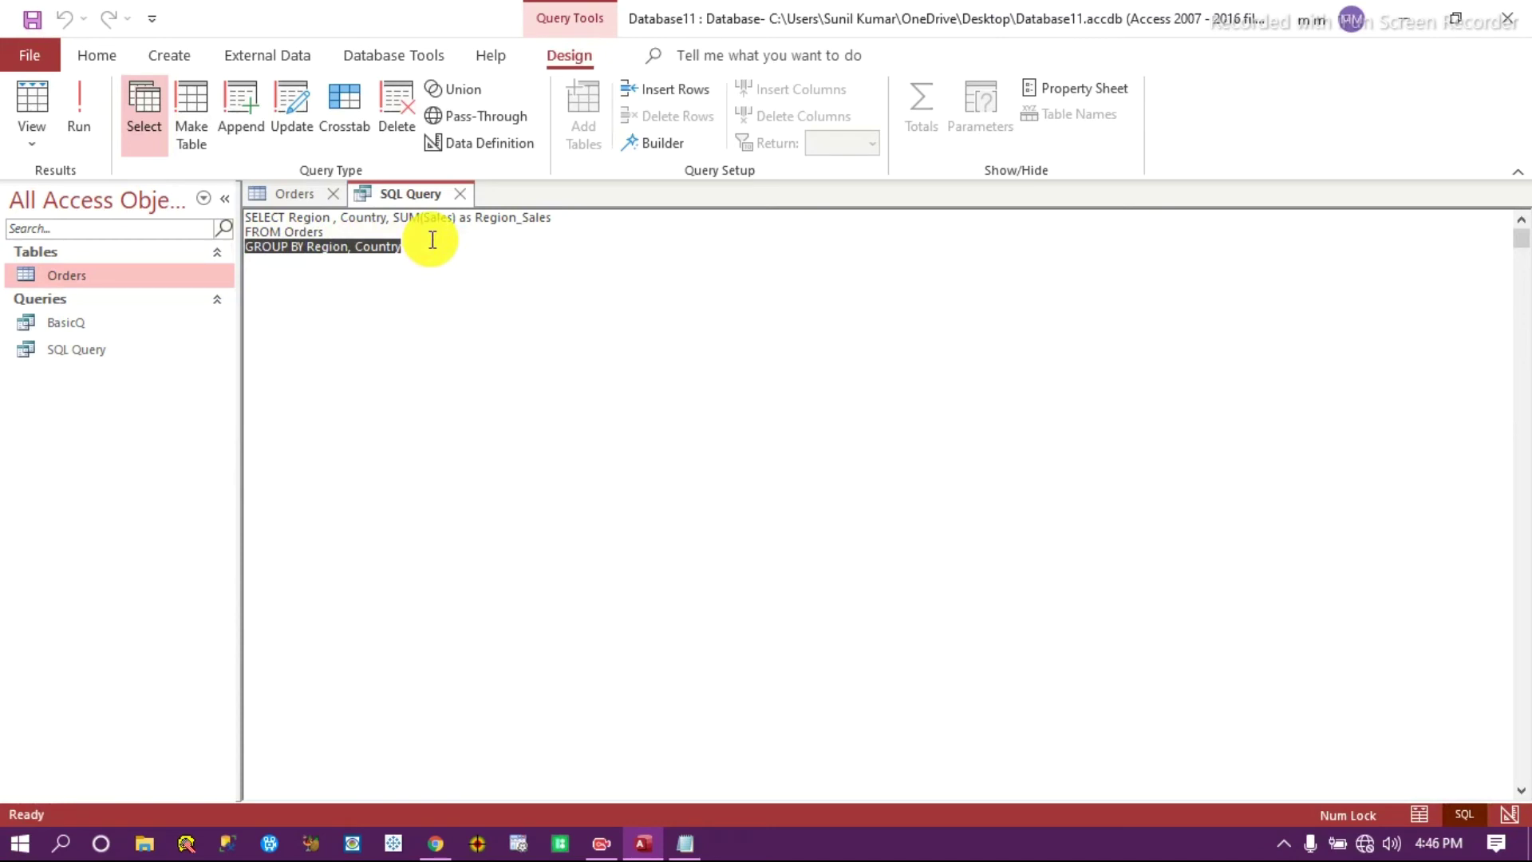
drag(550, 217, 441, 221)
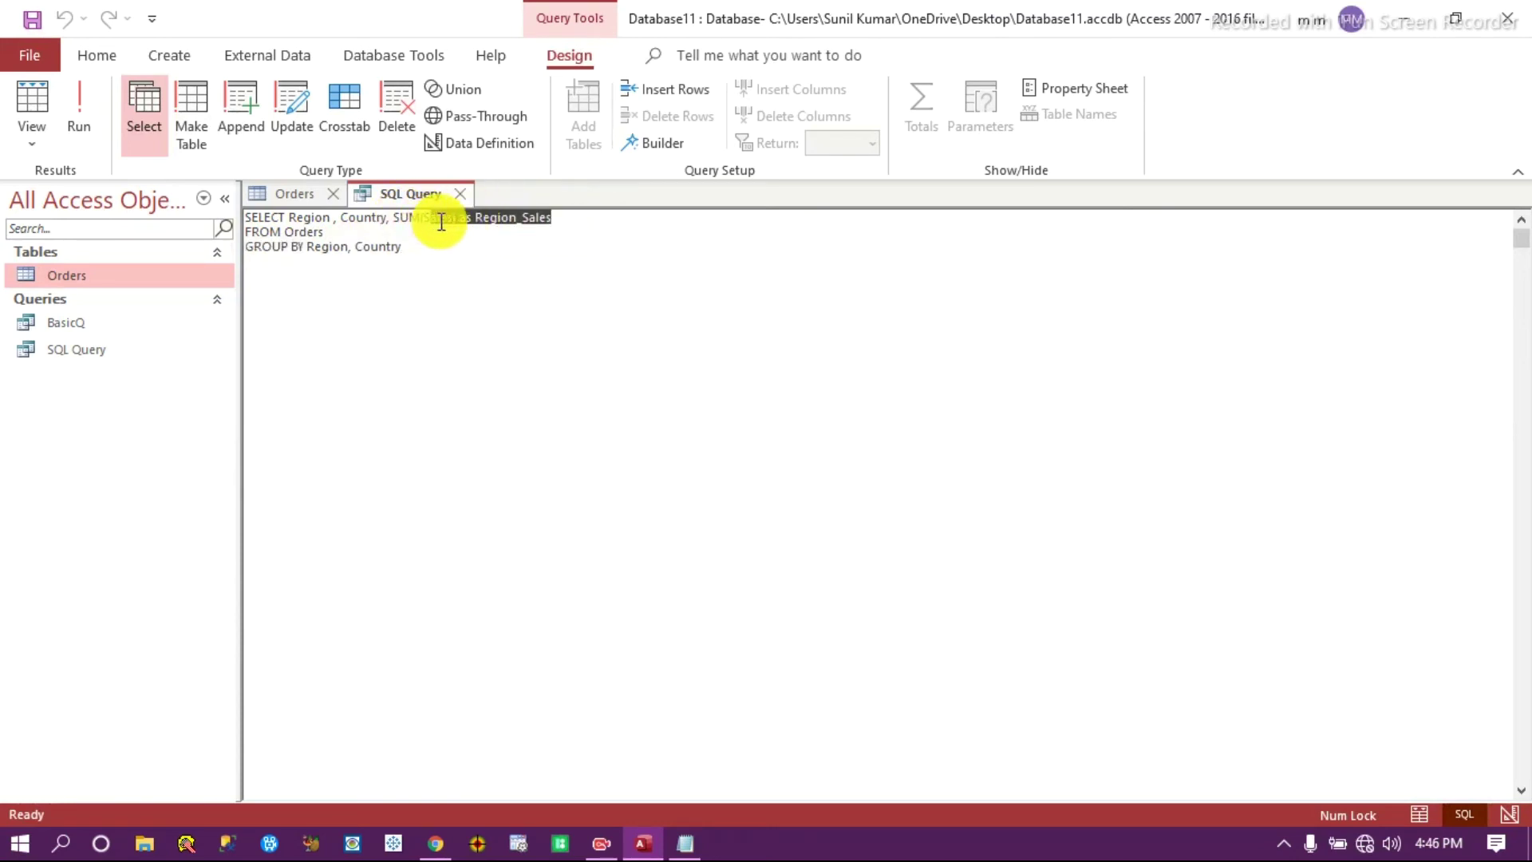
double_click(438, 218)
drag(389, 217, 288, 216)
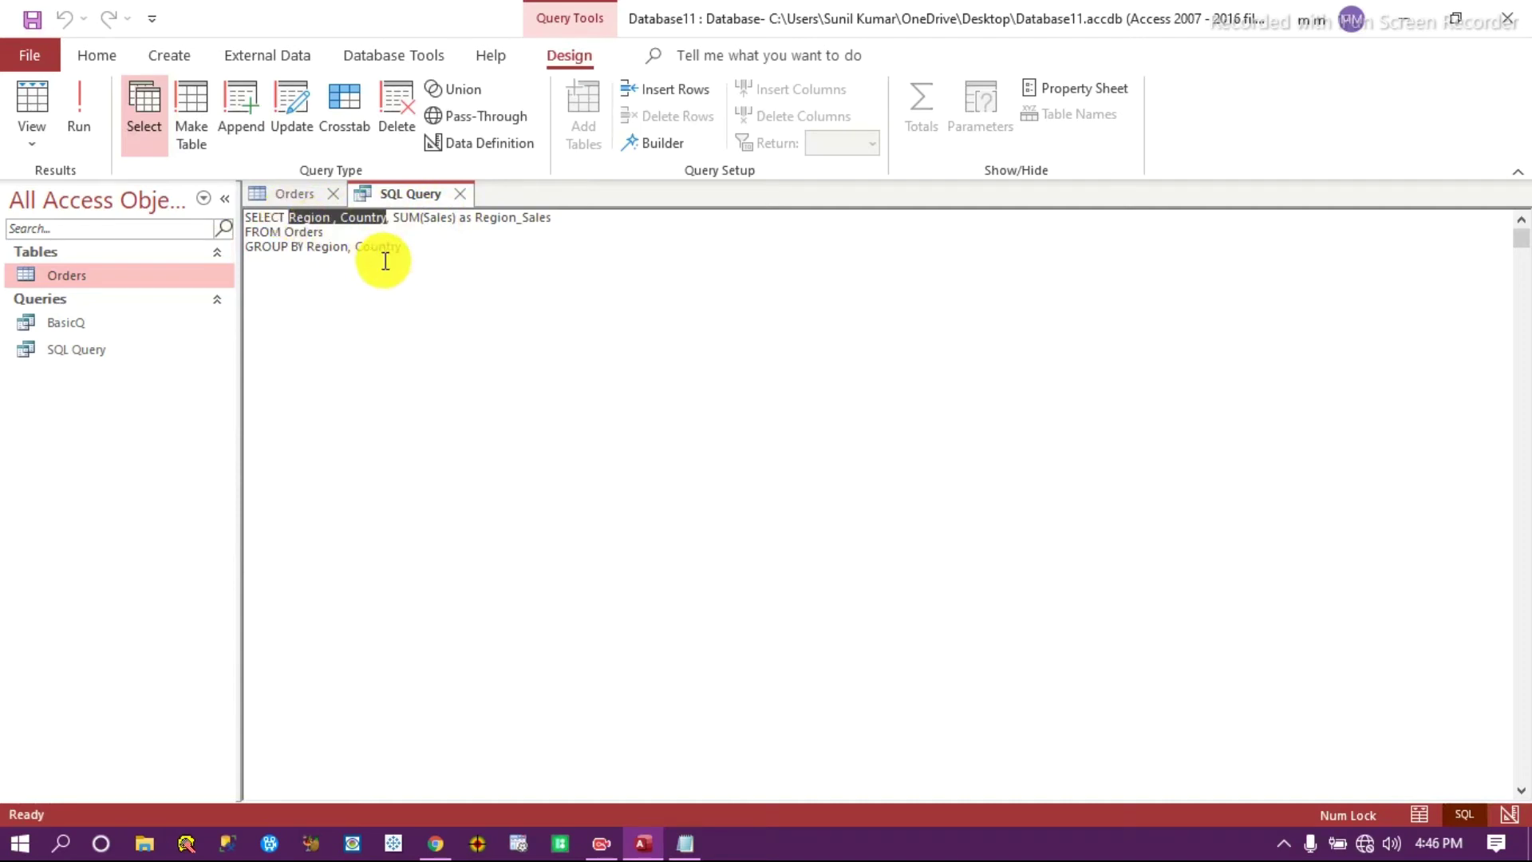
click(442, 252)
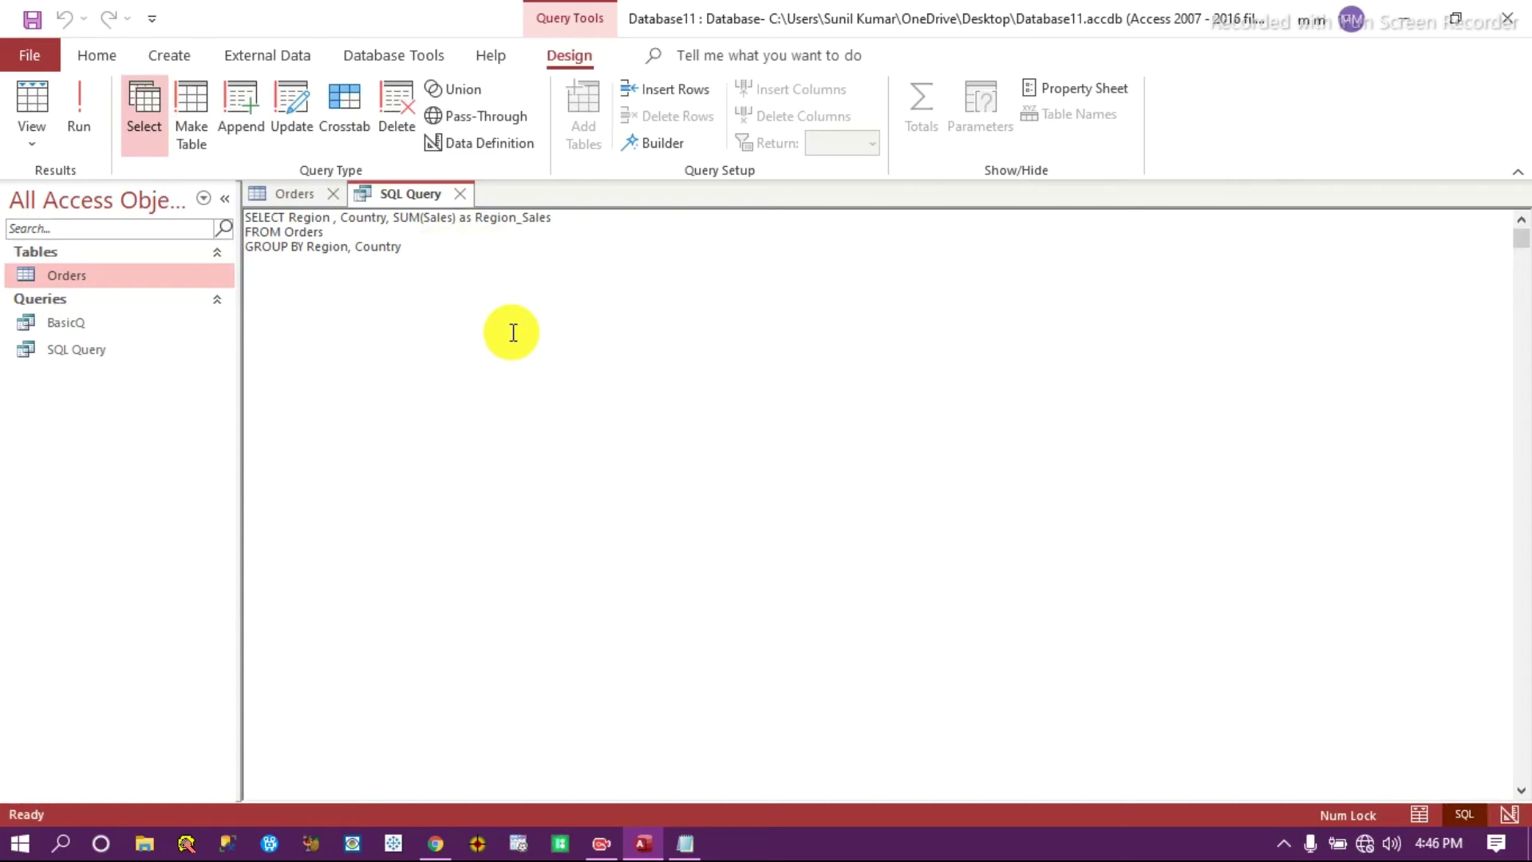
Run the query that sums Sales by Region and Country, and examine the grouped rows across the different regions.
click(77, 103)
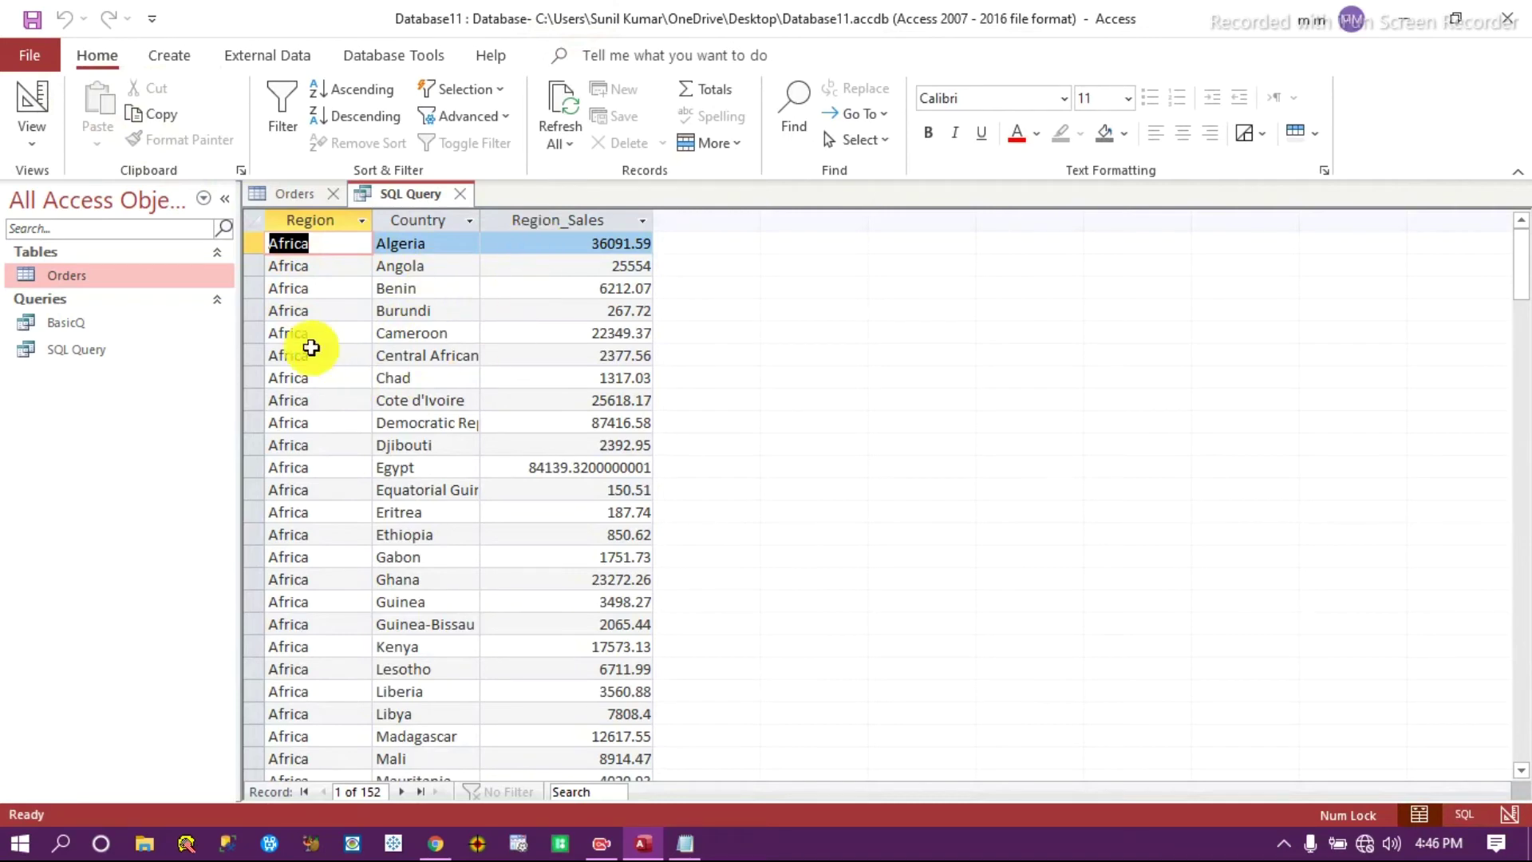
scroll(423, 359, down, 11)
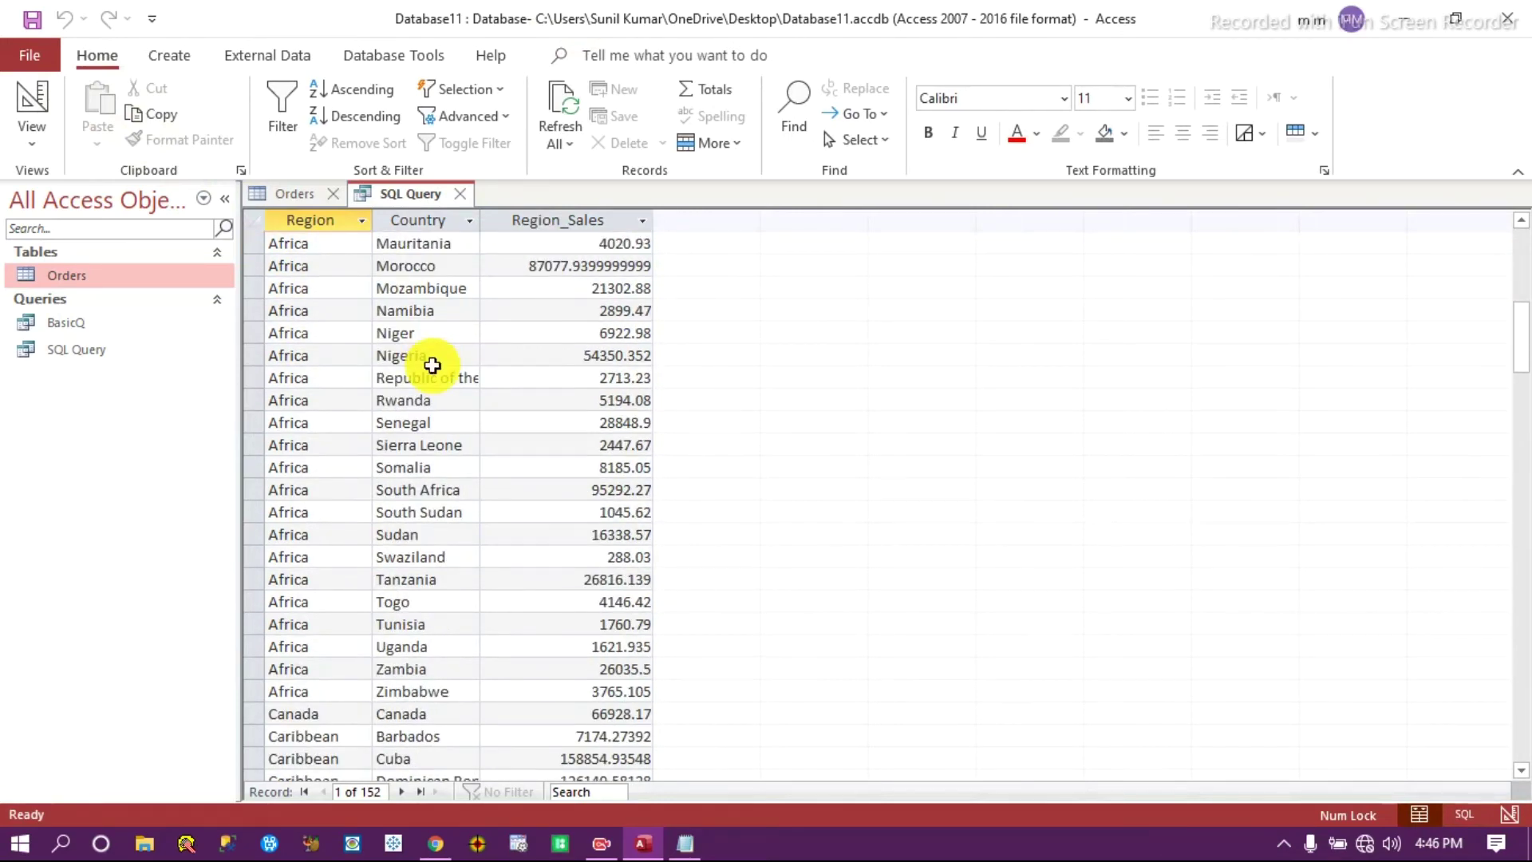
scroll(359, 511, down, 12)
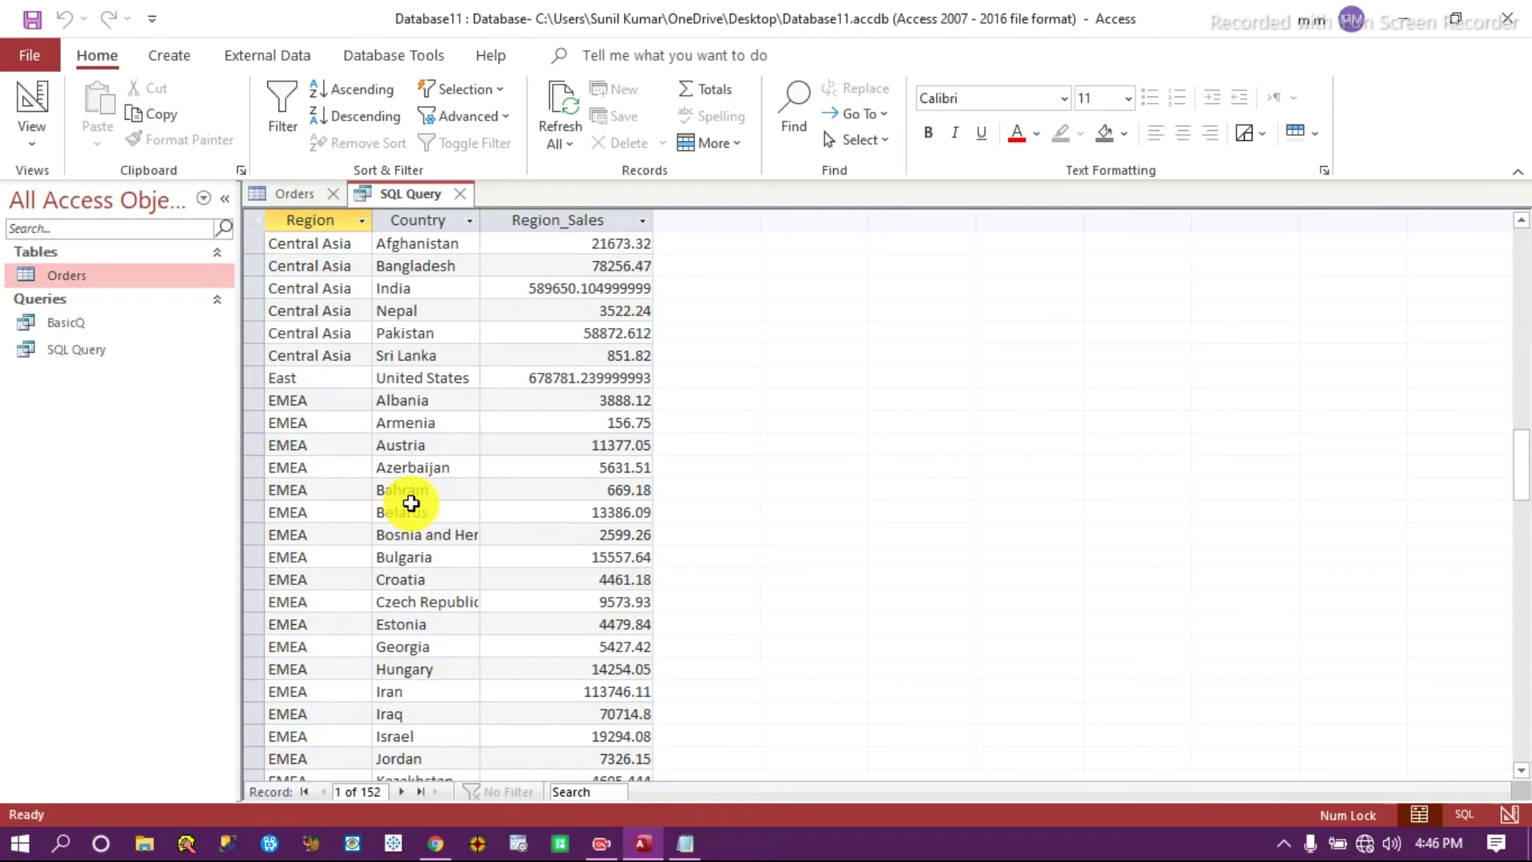
scroll(411, 503, down, 5)
scroll(411, 503, up, 9)
scroll(434, 504, up, 19)
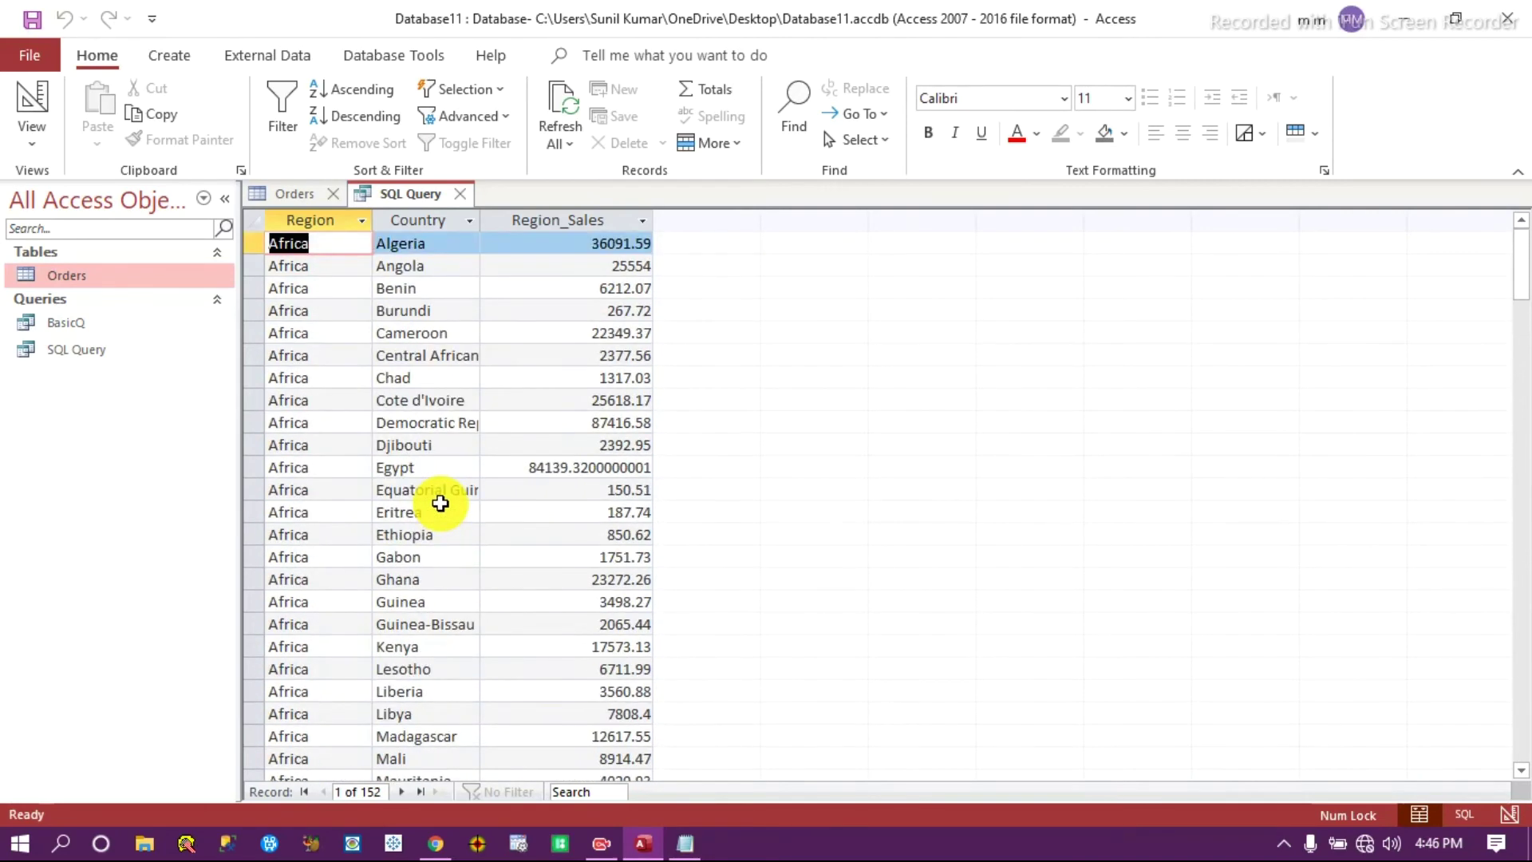
scroll(403, 410, down, 6)
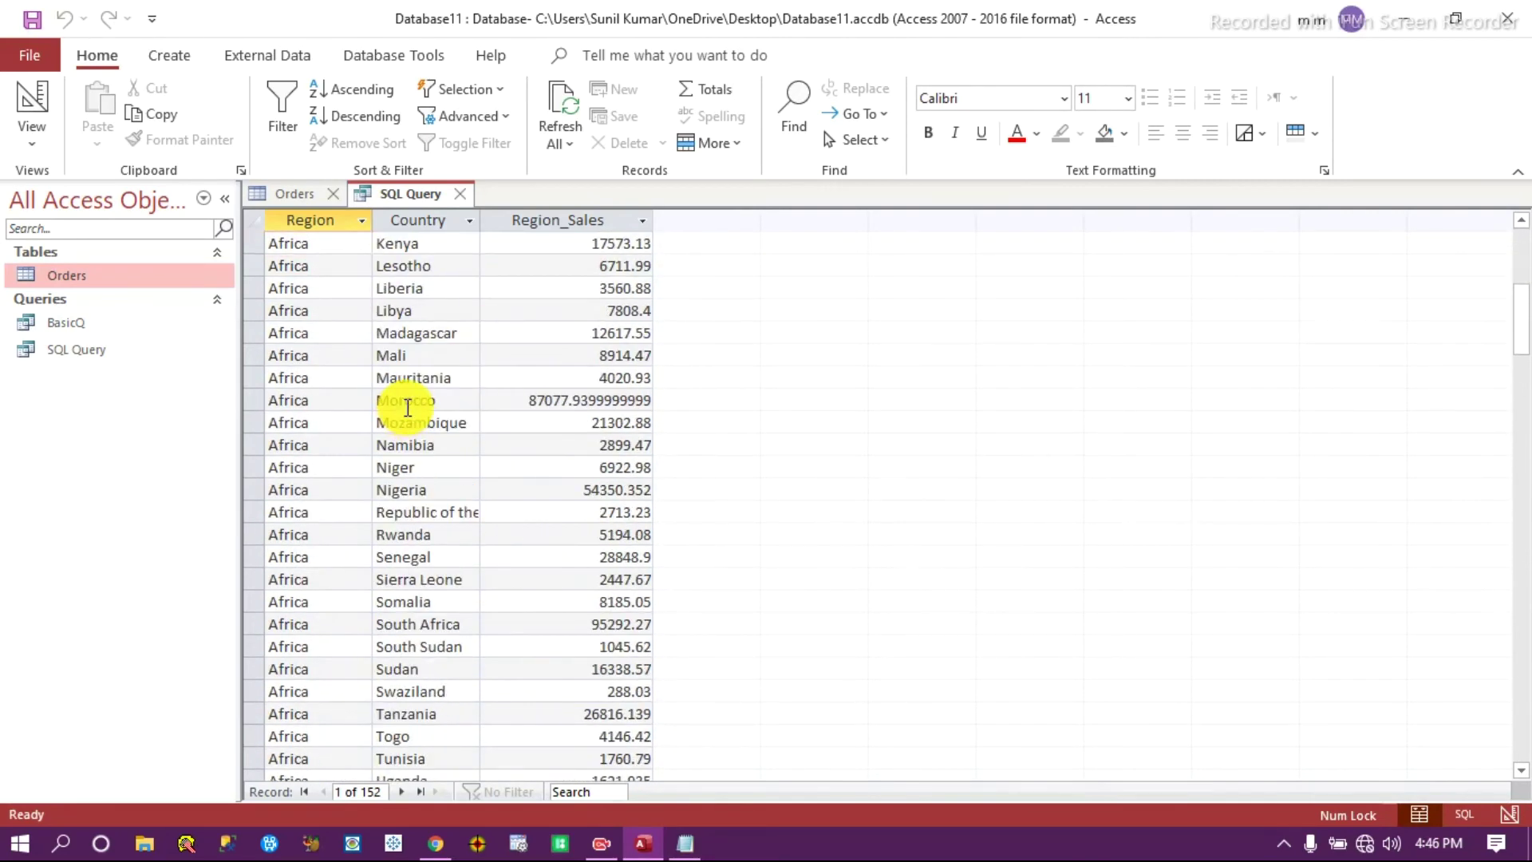
scroll(407, 408, down, 8)
scroll(404, 403, up, 1)
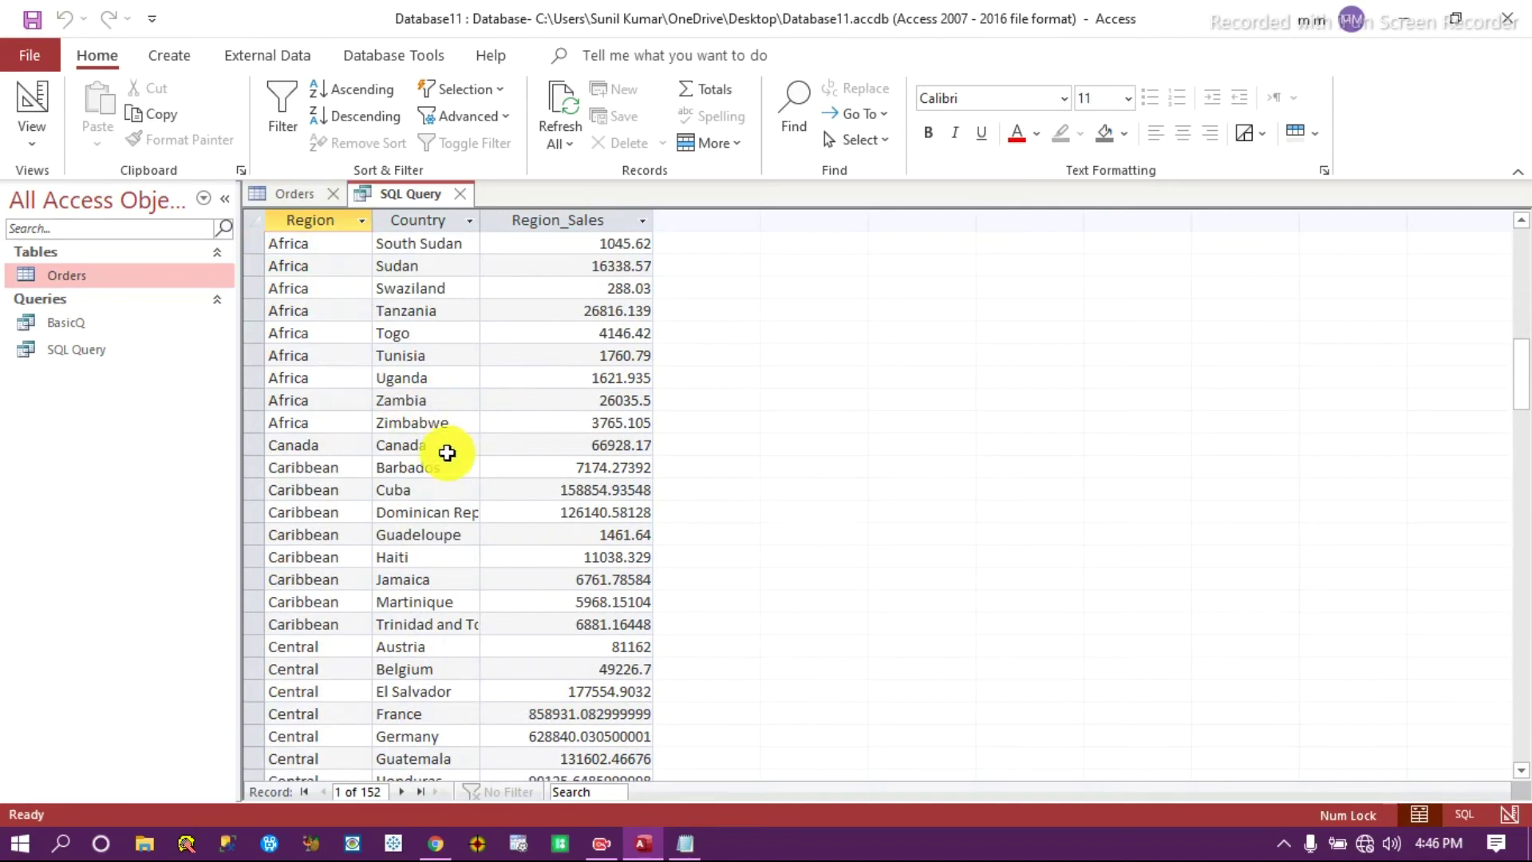
scroll(446, 453, up, 12)
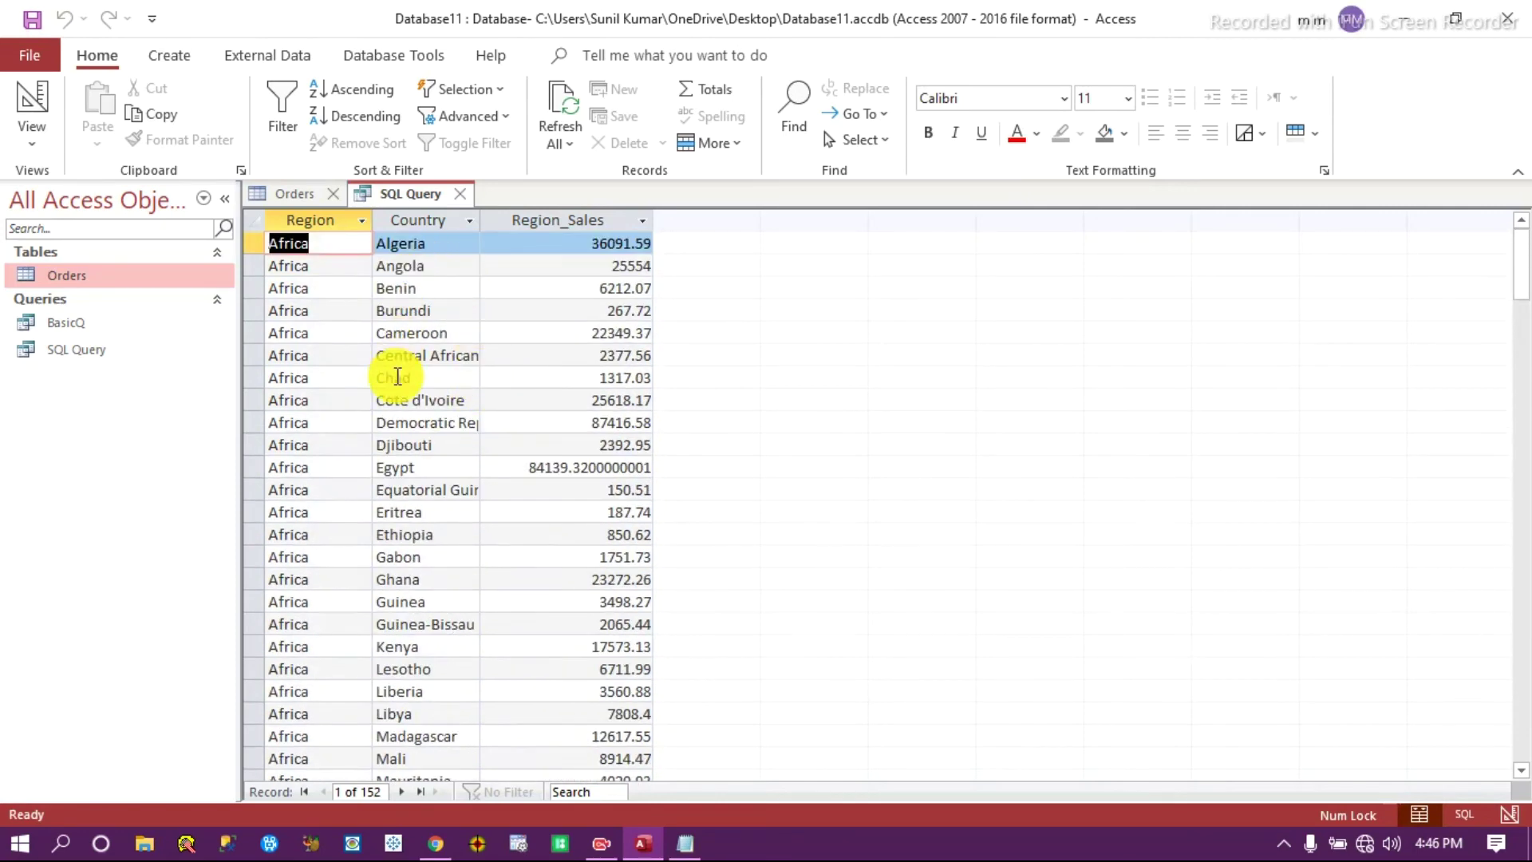
scroll(397, 378, down, 20)
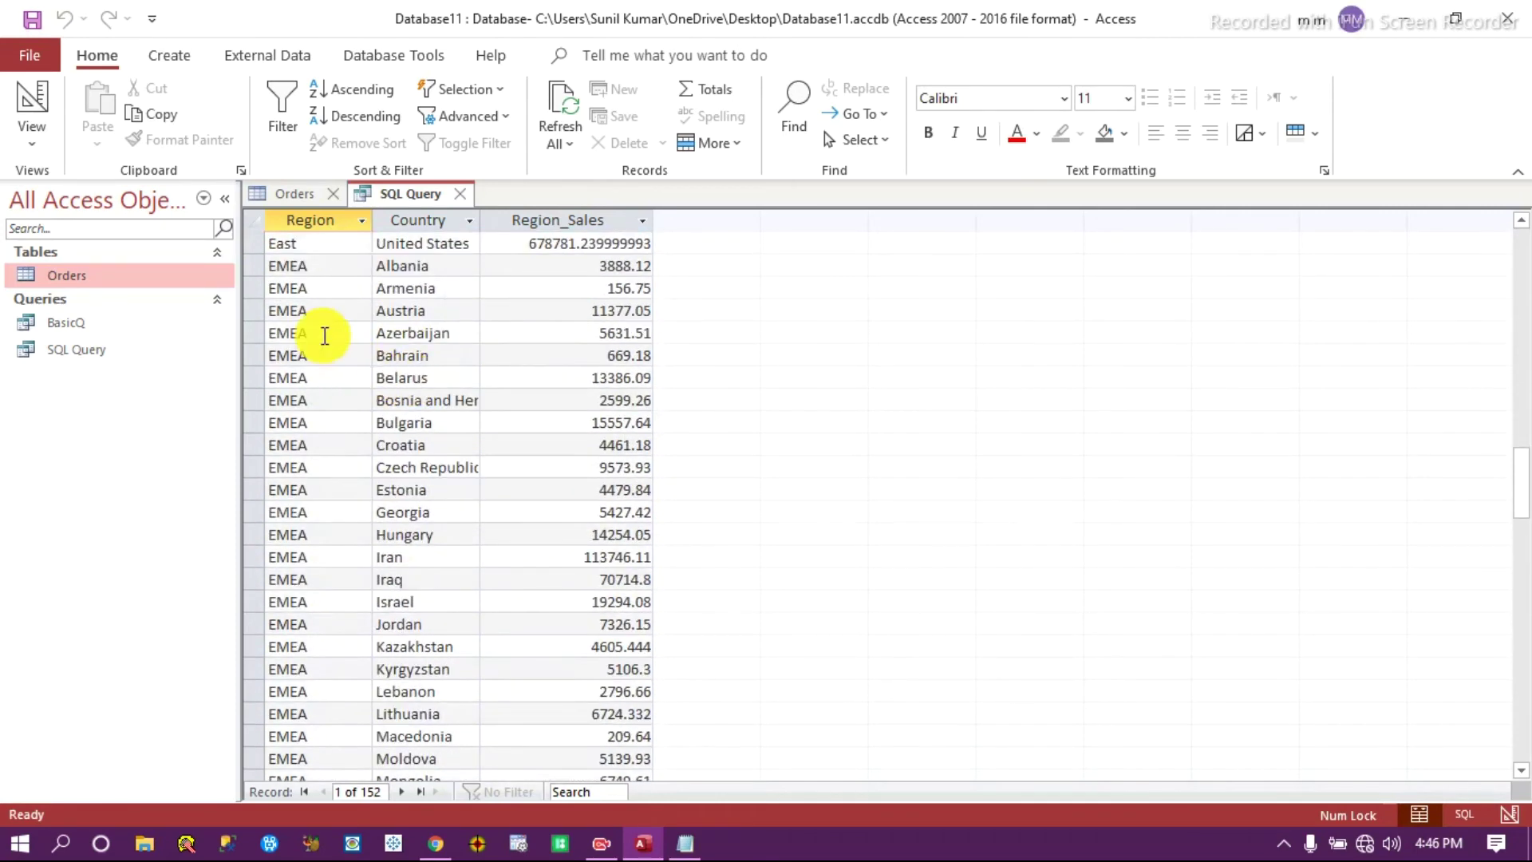
scroll(327, 341, up, 18)
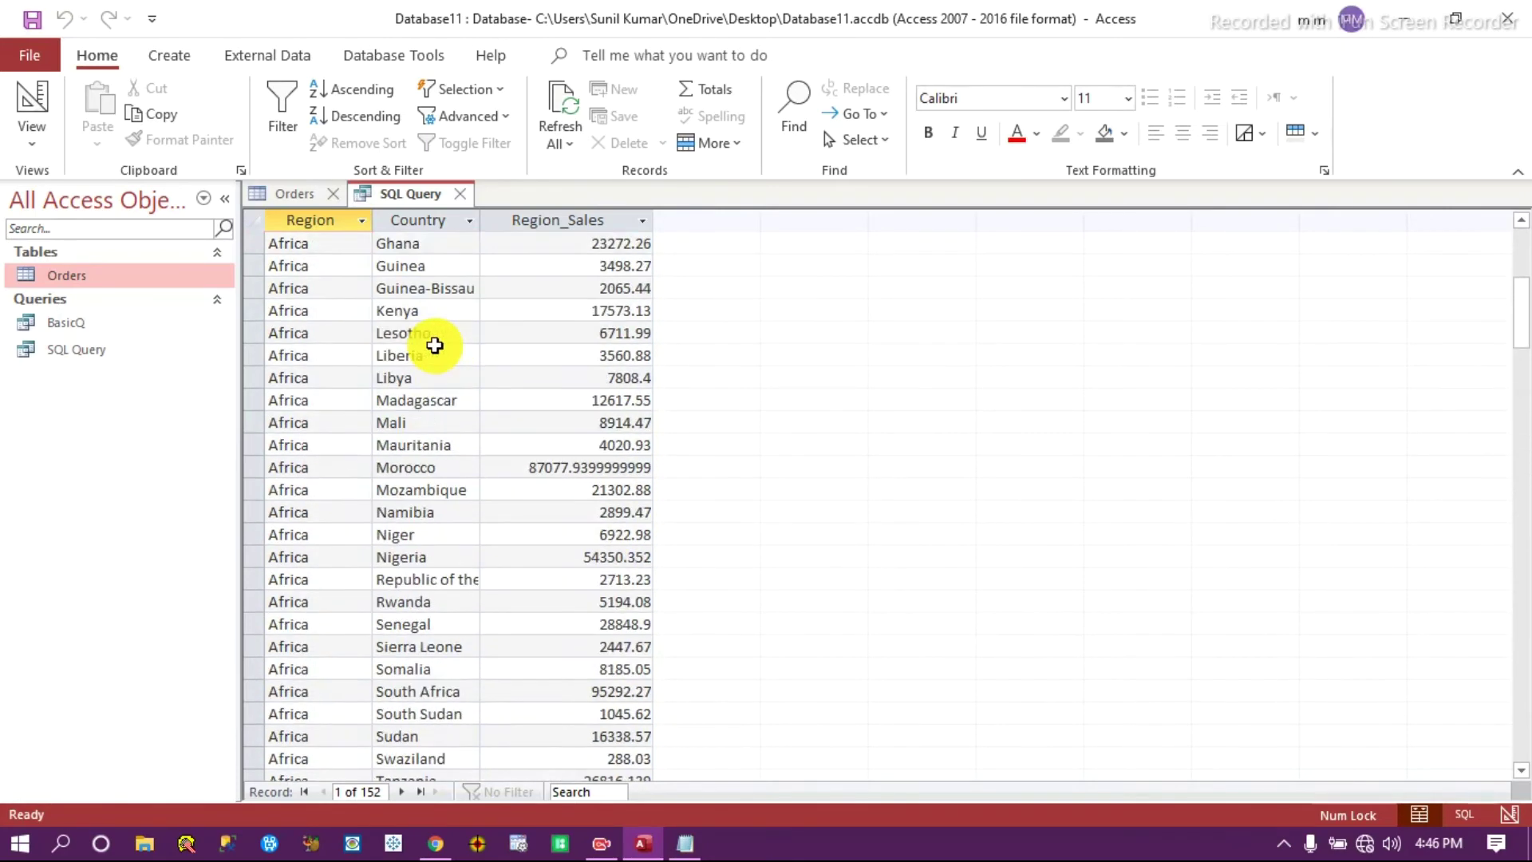
Add an ORDER BY clause to the query's SQL using the Region_Sales alias, and try running it.
click(1465, 813)
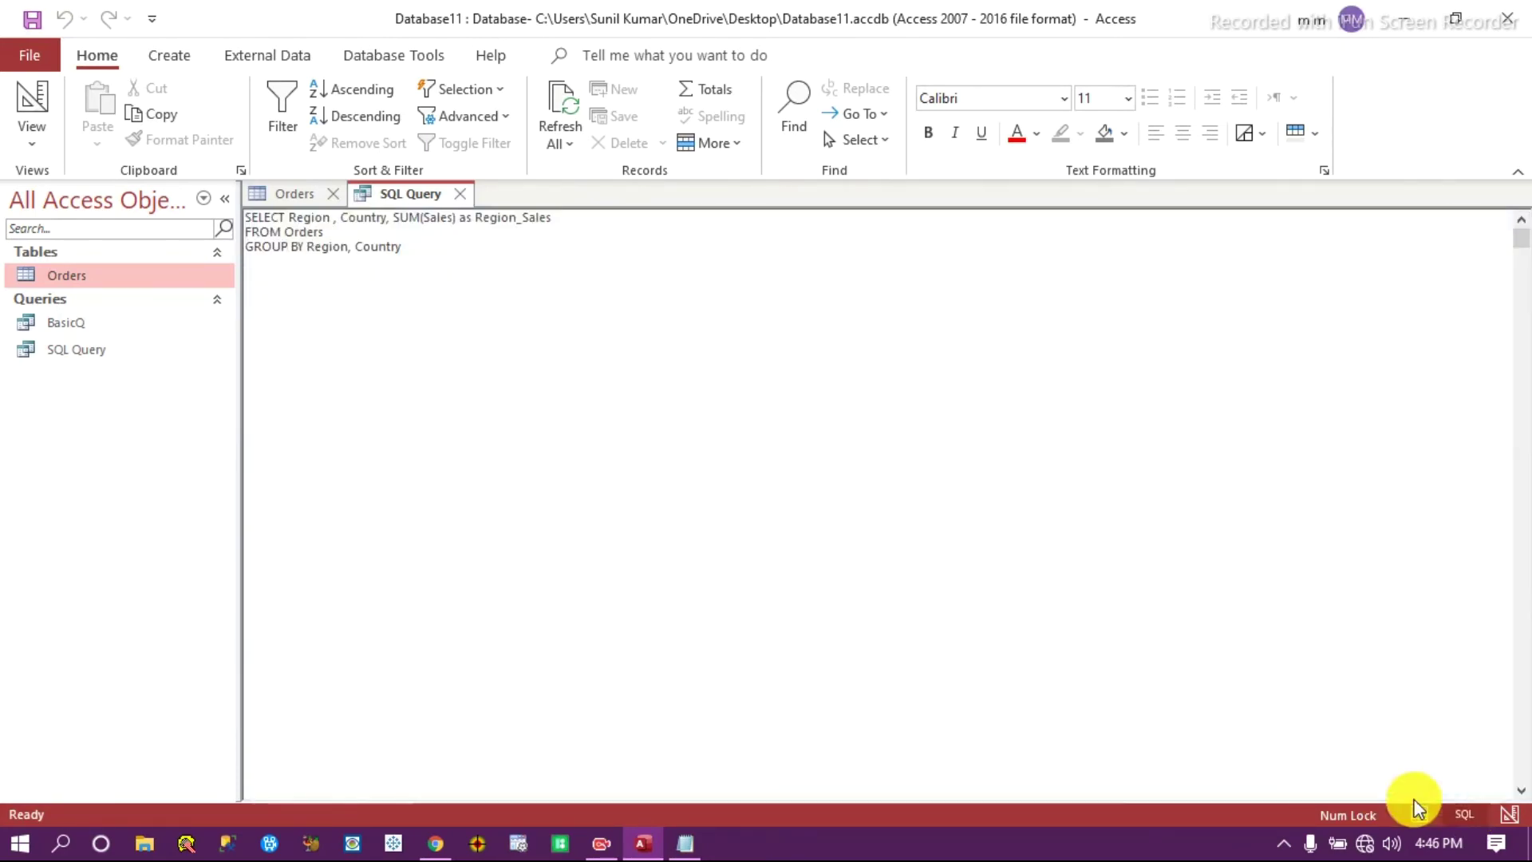
text(RDER BY)
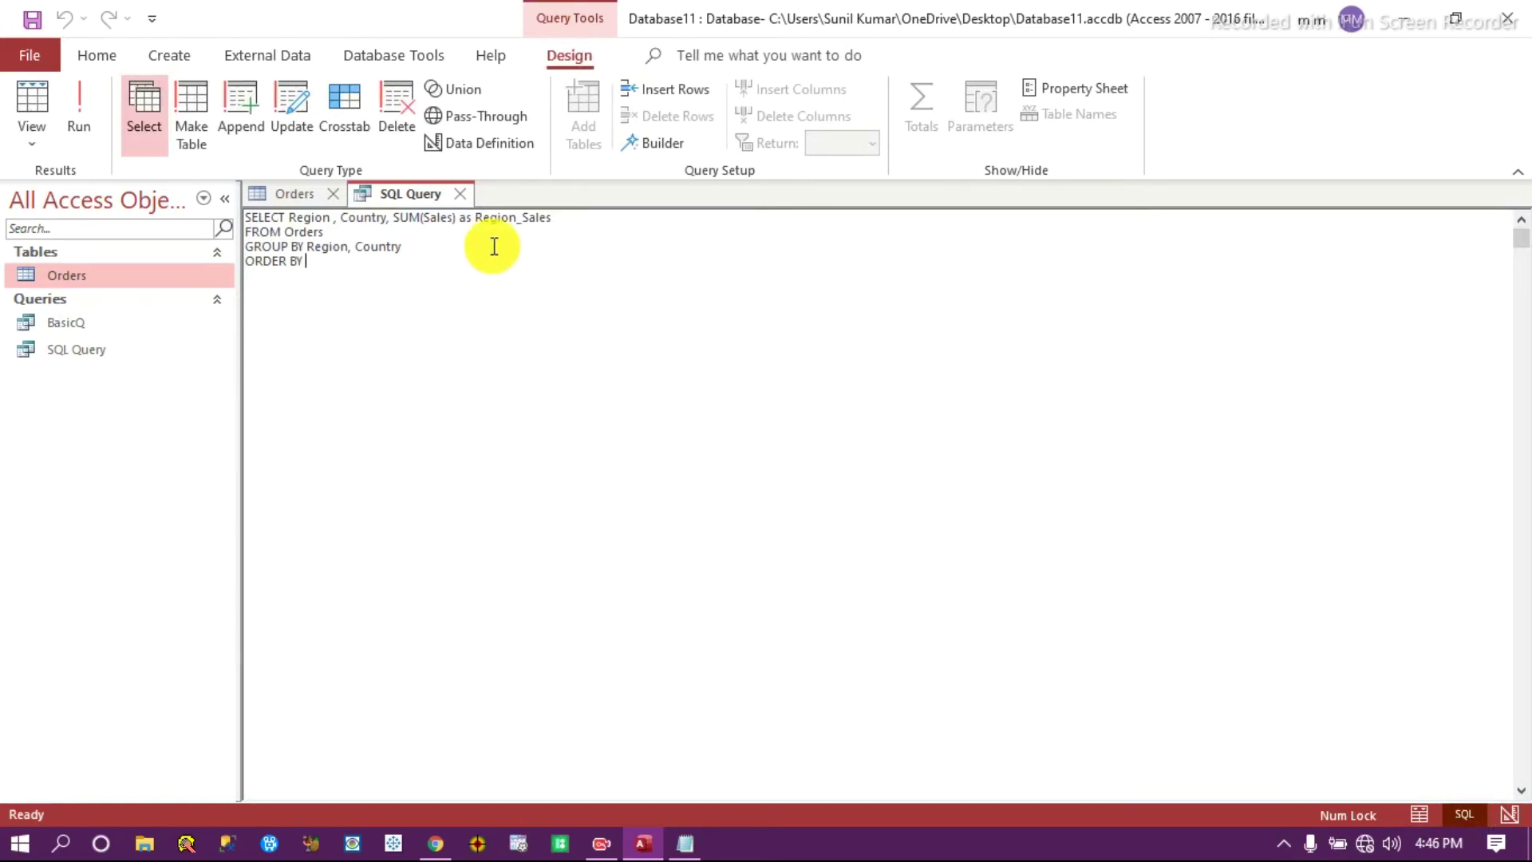
drag(582, 214, 477, 220)
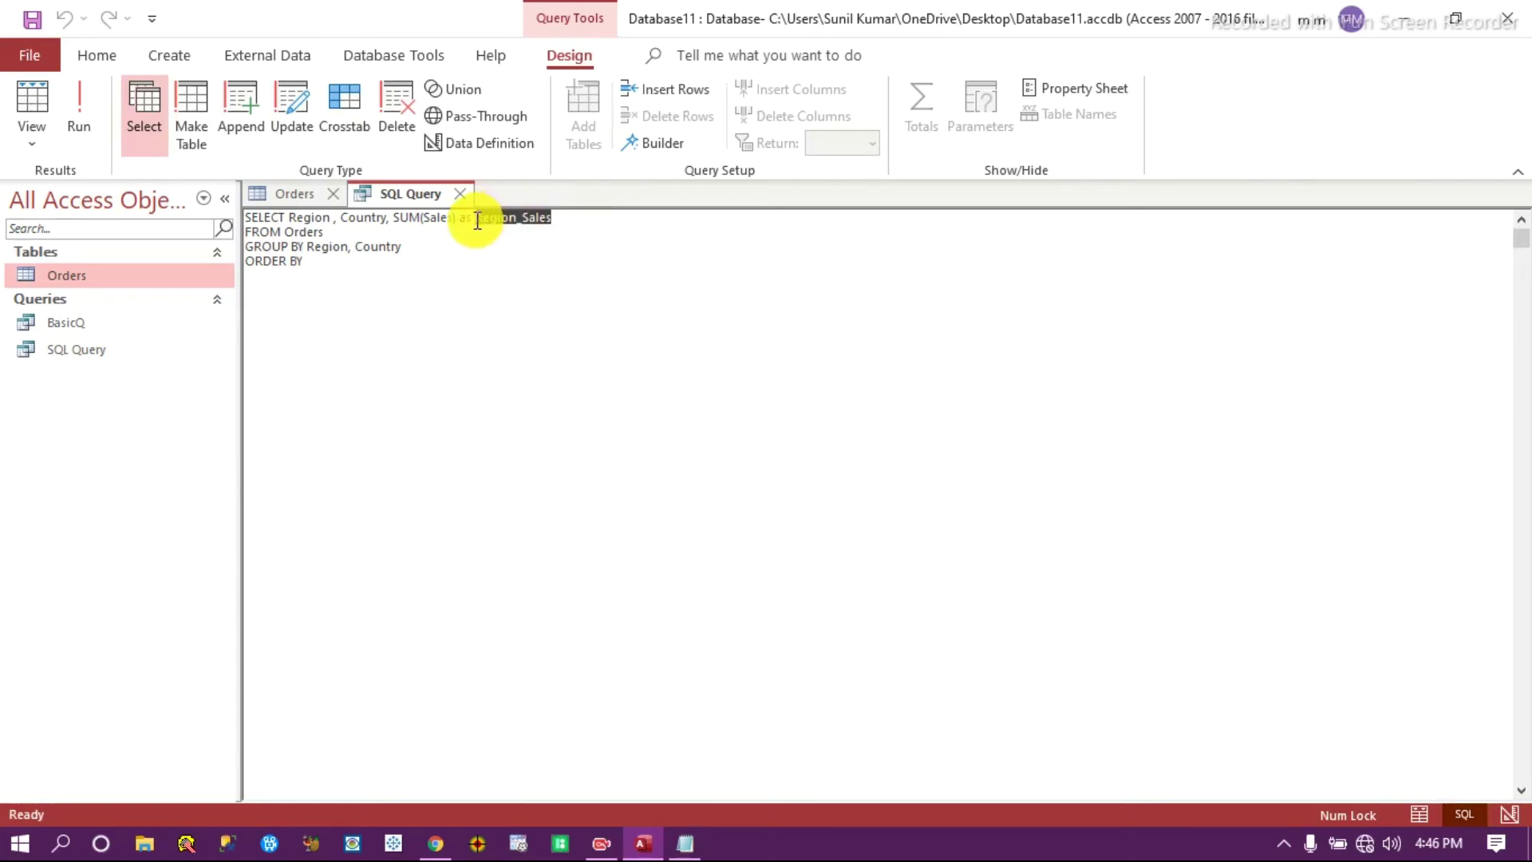
key(ctrl+c)
click(332, 260)
key(ctrl+v)
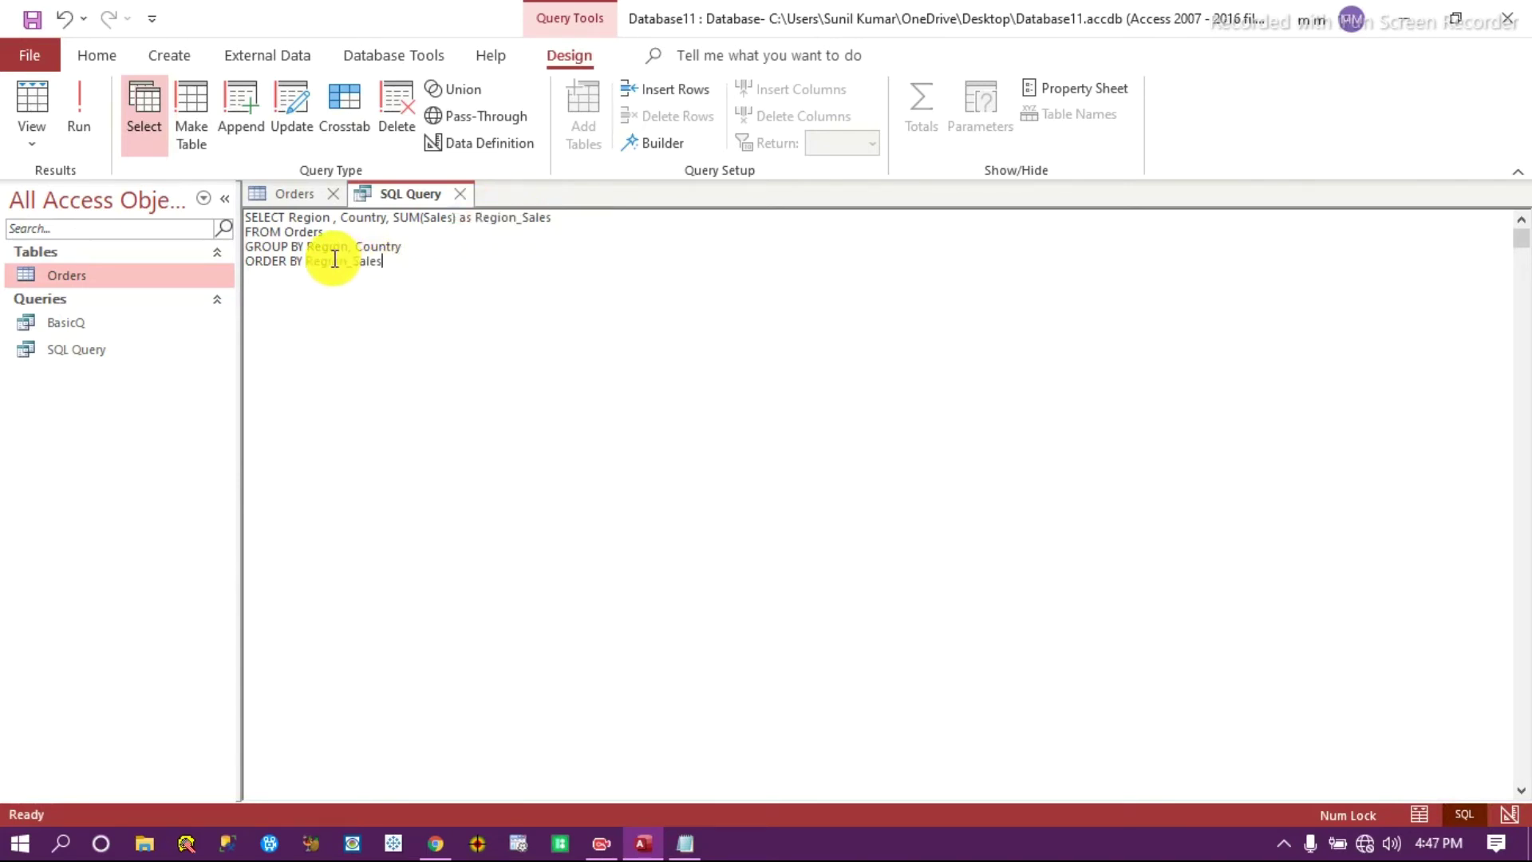
click(78, 120)
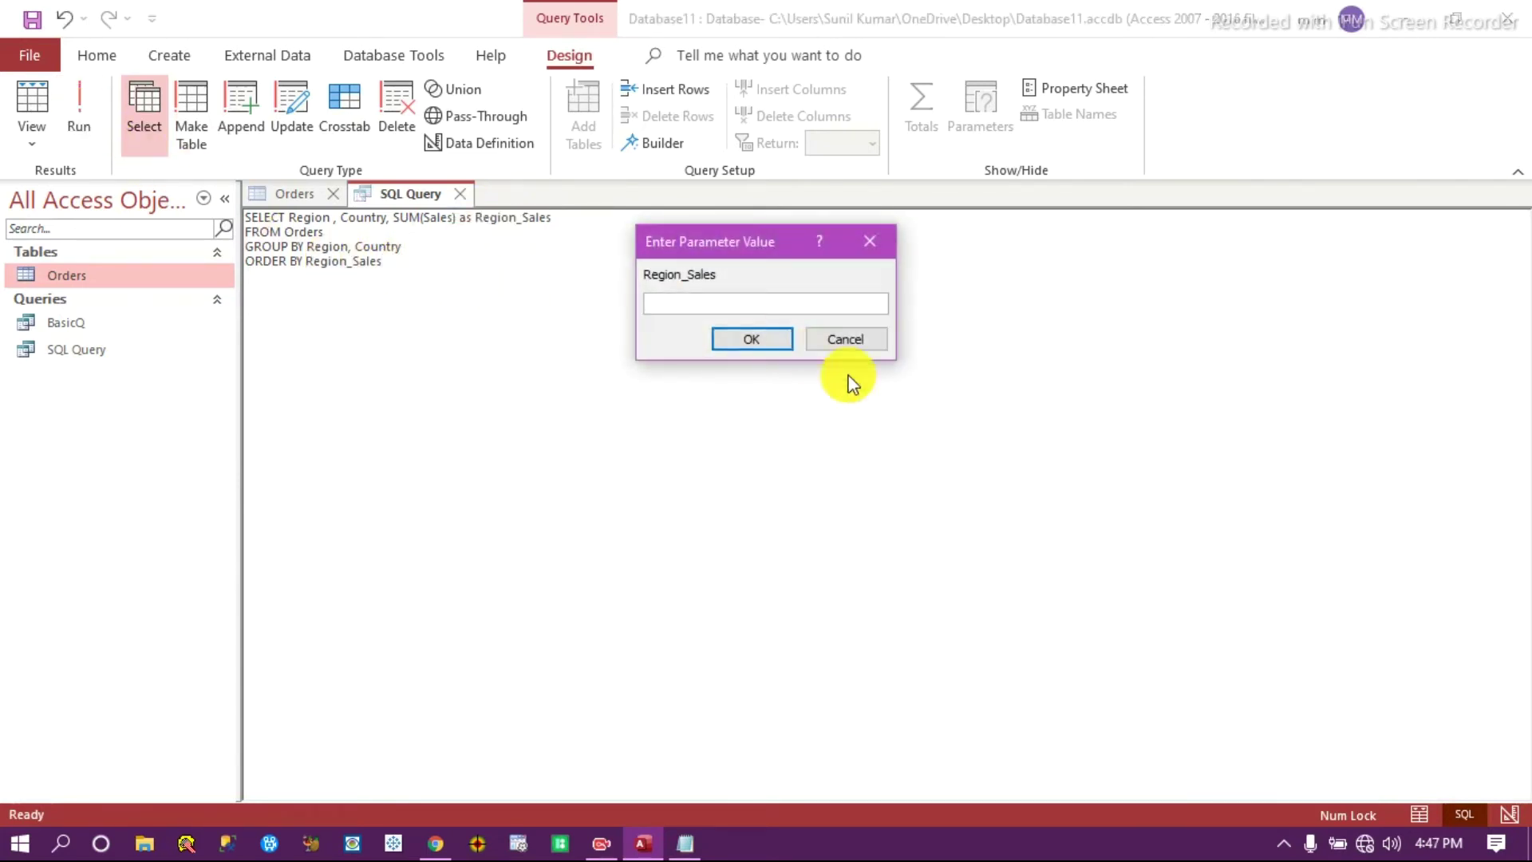
click(847, 339)
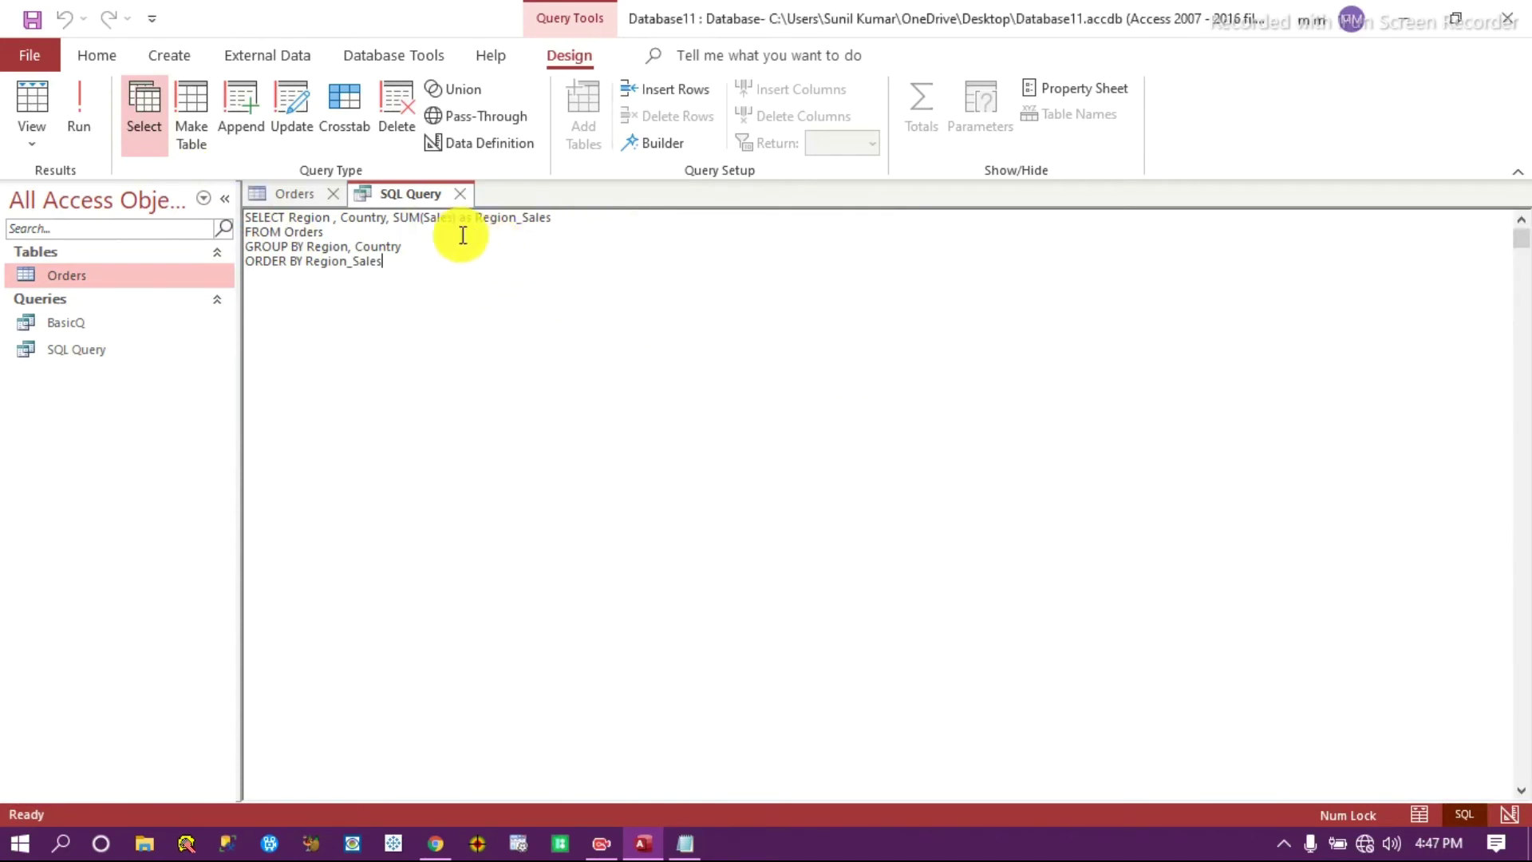
Replace the alias in the ORDER BY clause with SUM(Sales), separated by a space, and run the query.
drag(461, 217, 304, 263)
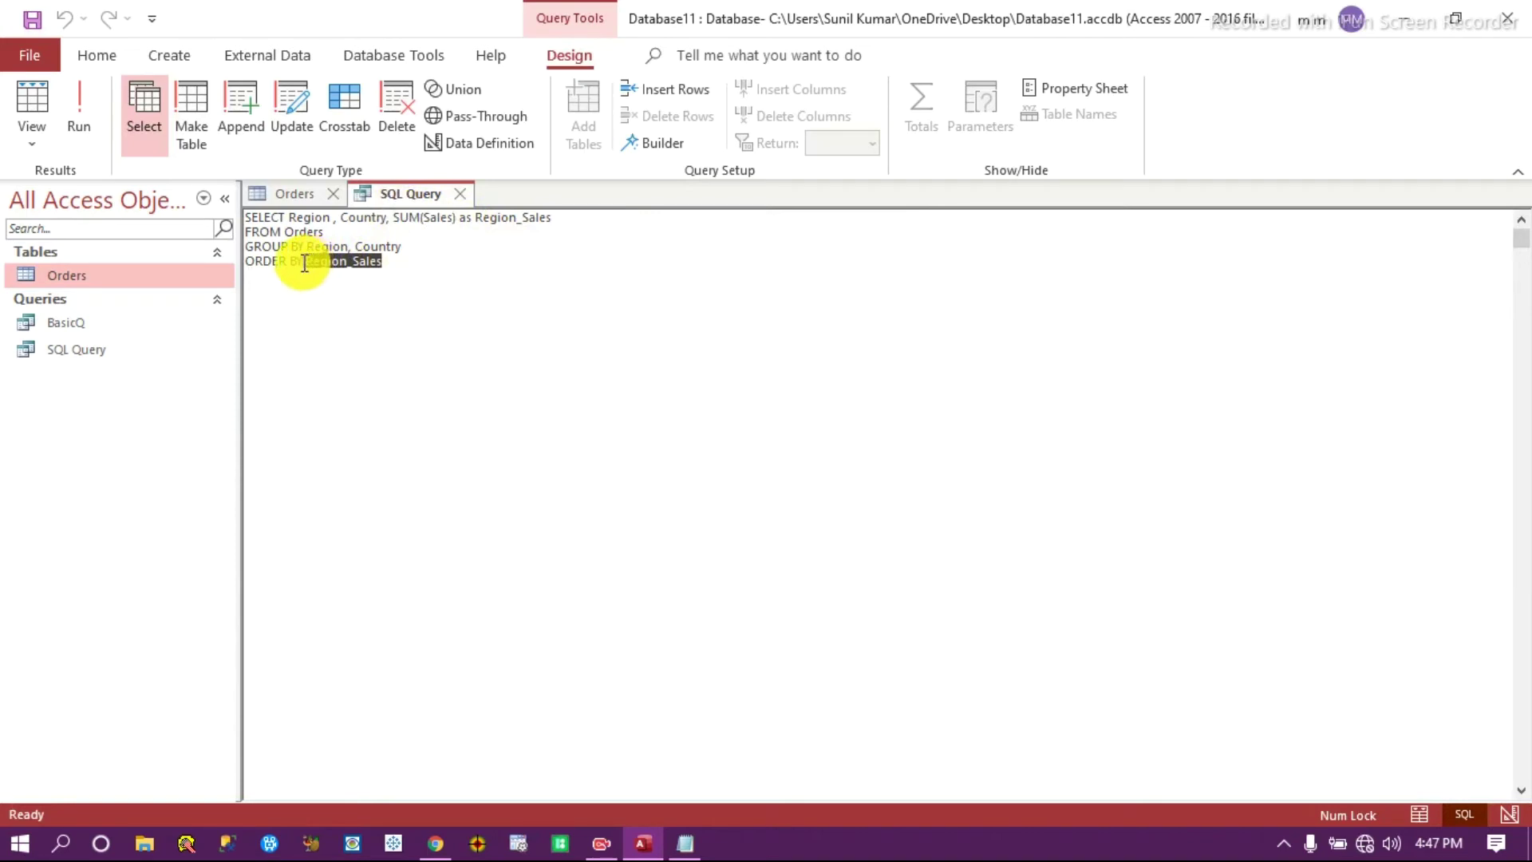
key(ctrl+v)
click(85, 105)
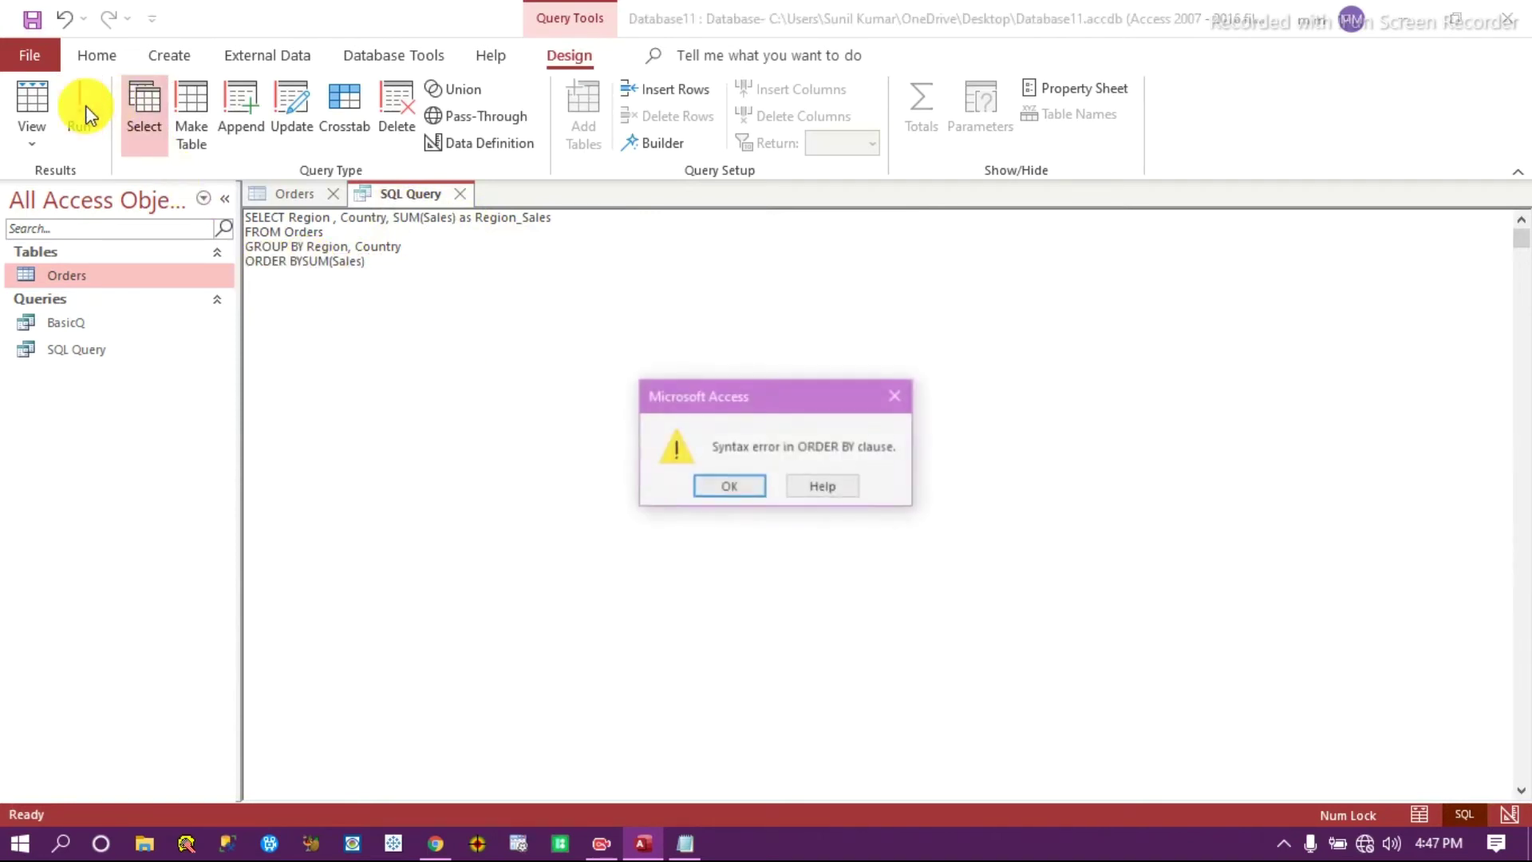
click(738, 488)
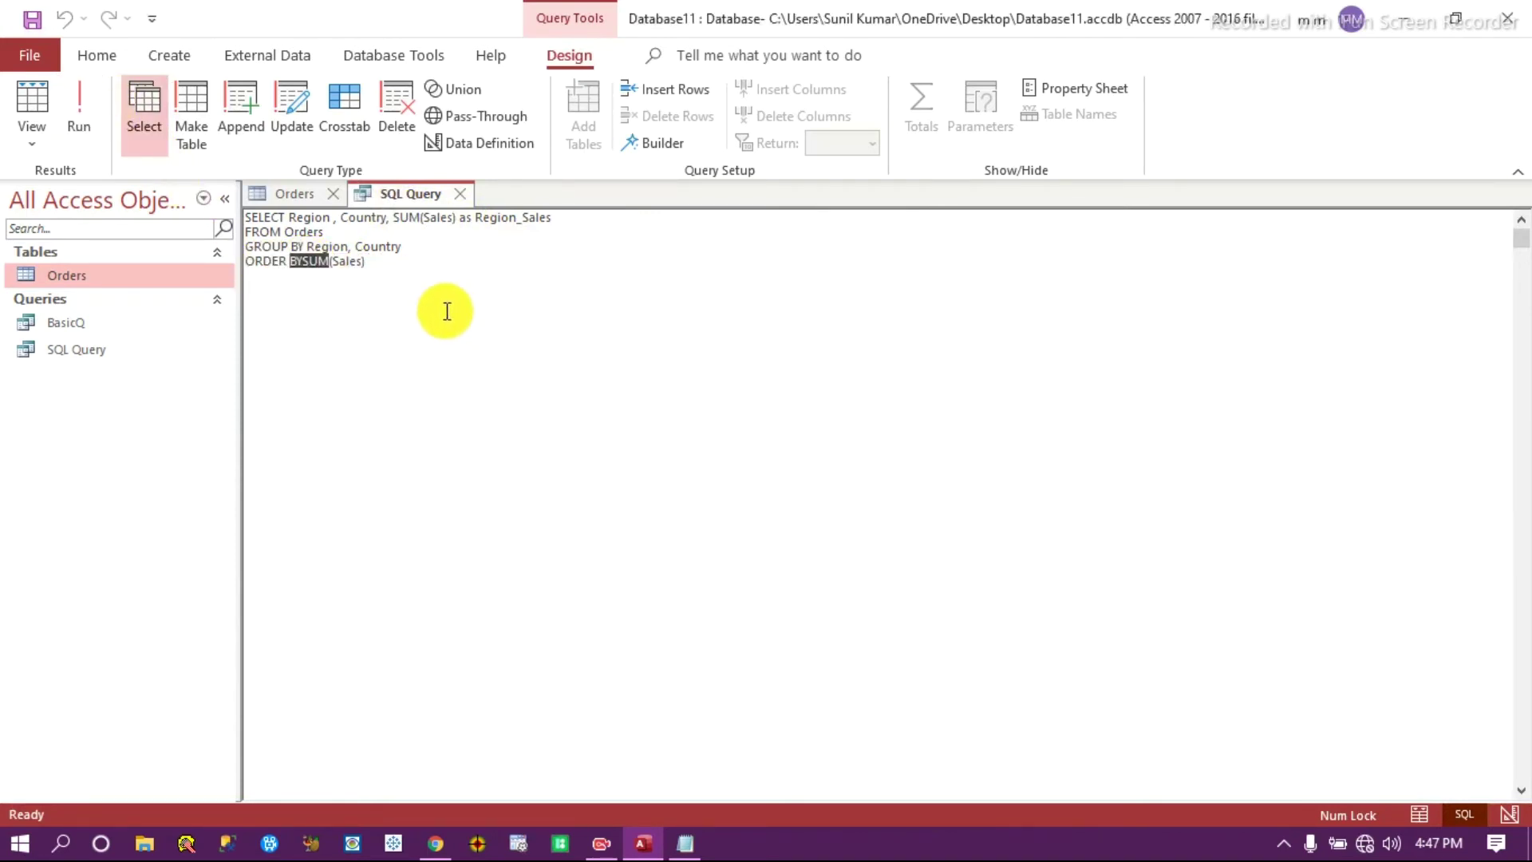
click(305, 260)
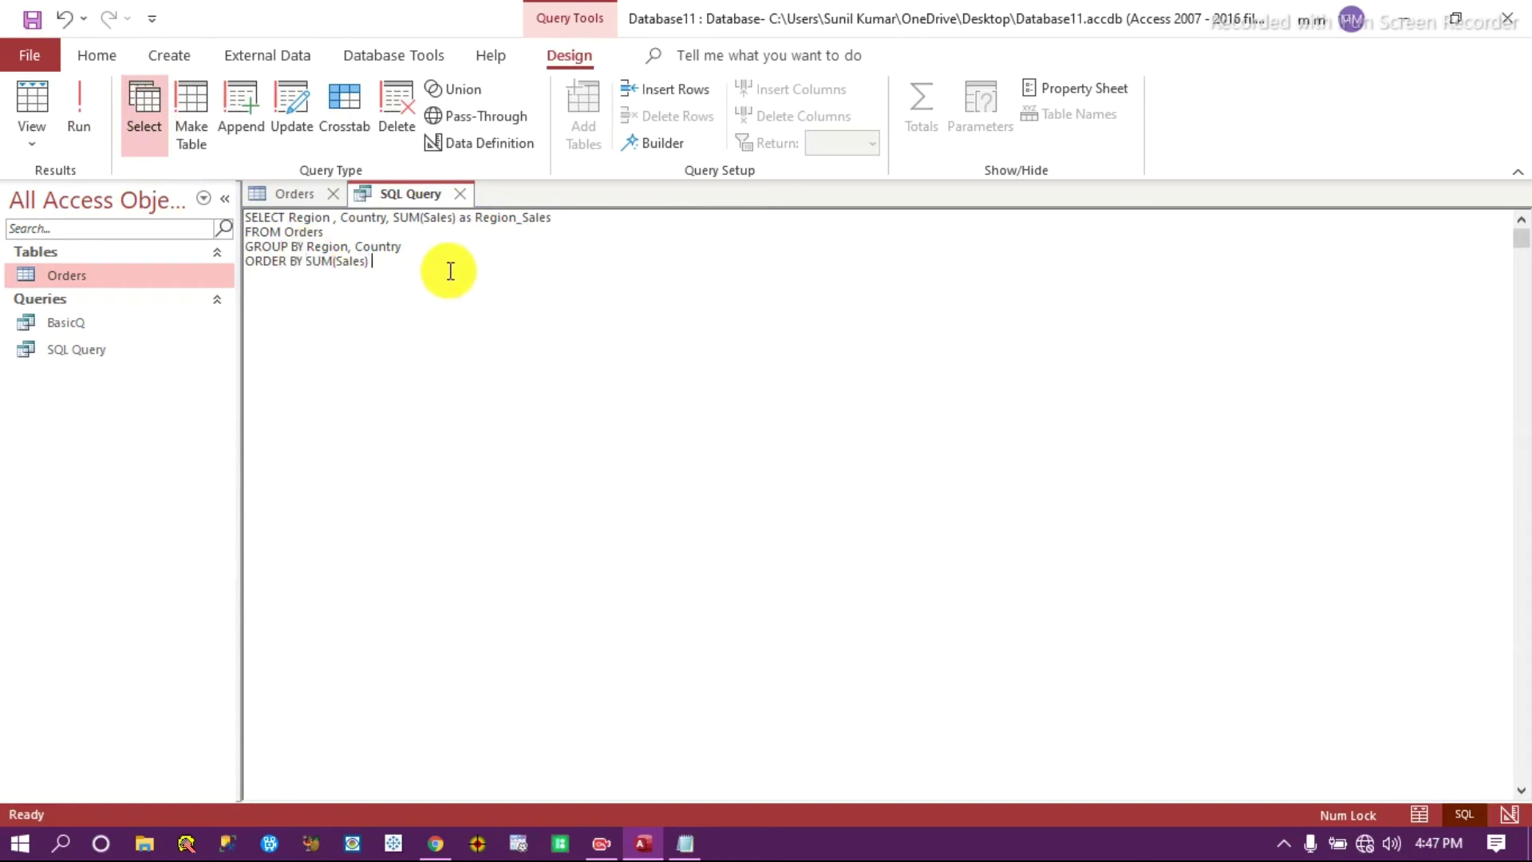
click(83, 110)
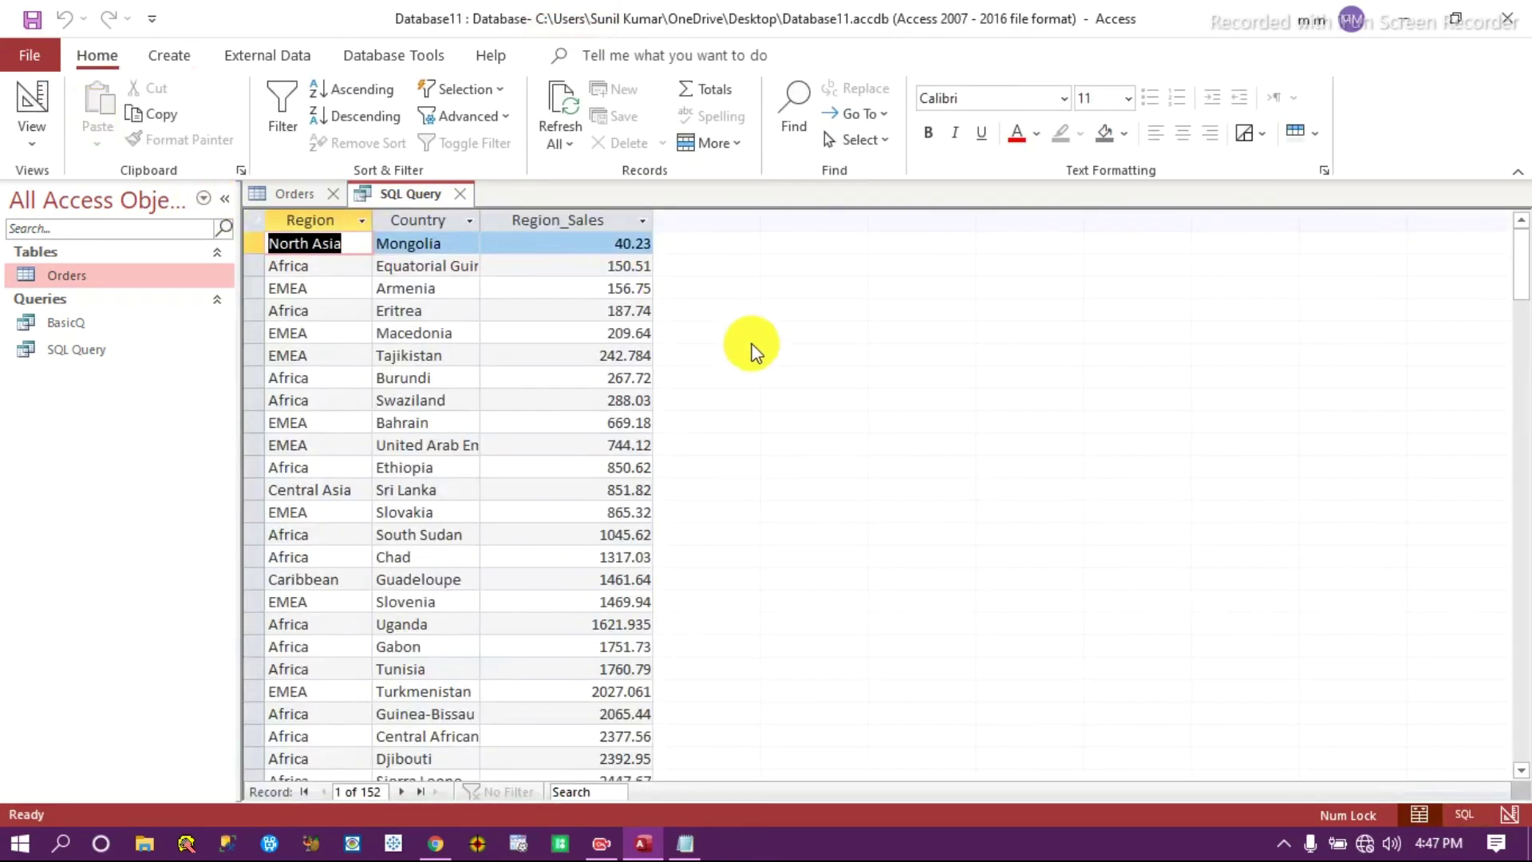
Examine the ordering of the Region_Sales values in the query results.
click(624, 267)
scroll(607, 327, down, 5)
scroll(604, 359, up, 5)
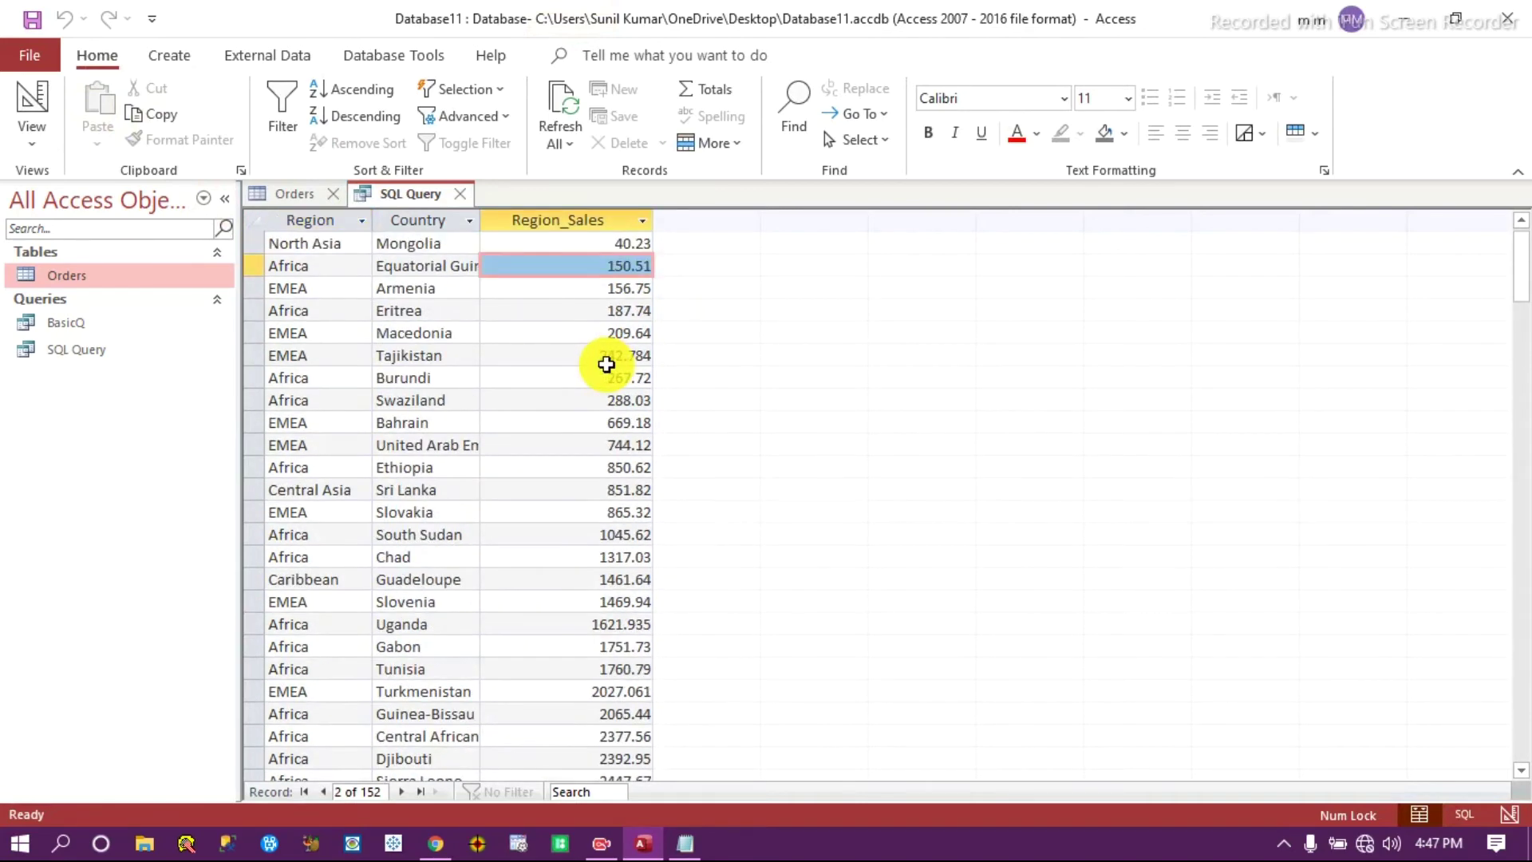
click(578, 242)
scroll(568, 383, down, 7)
scroll(584, 431, down, 15)
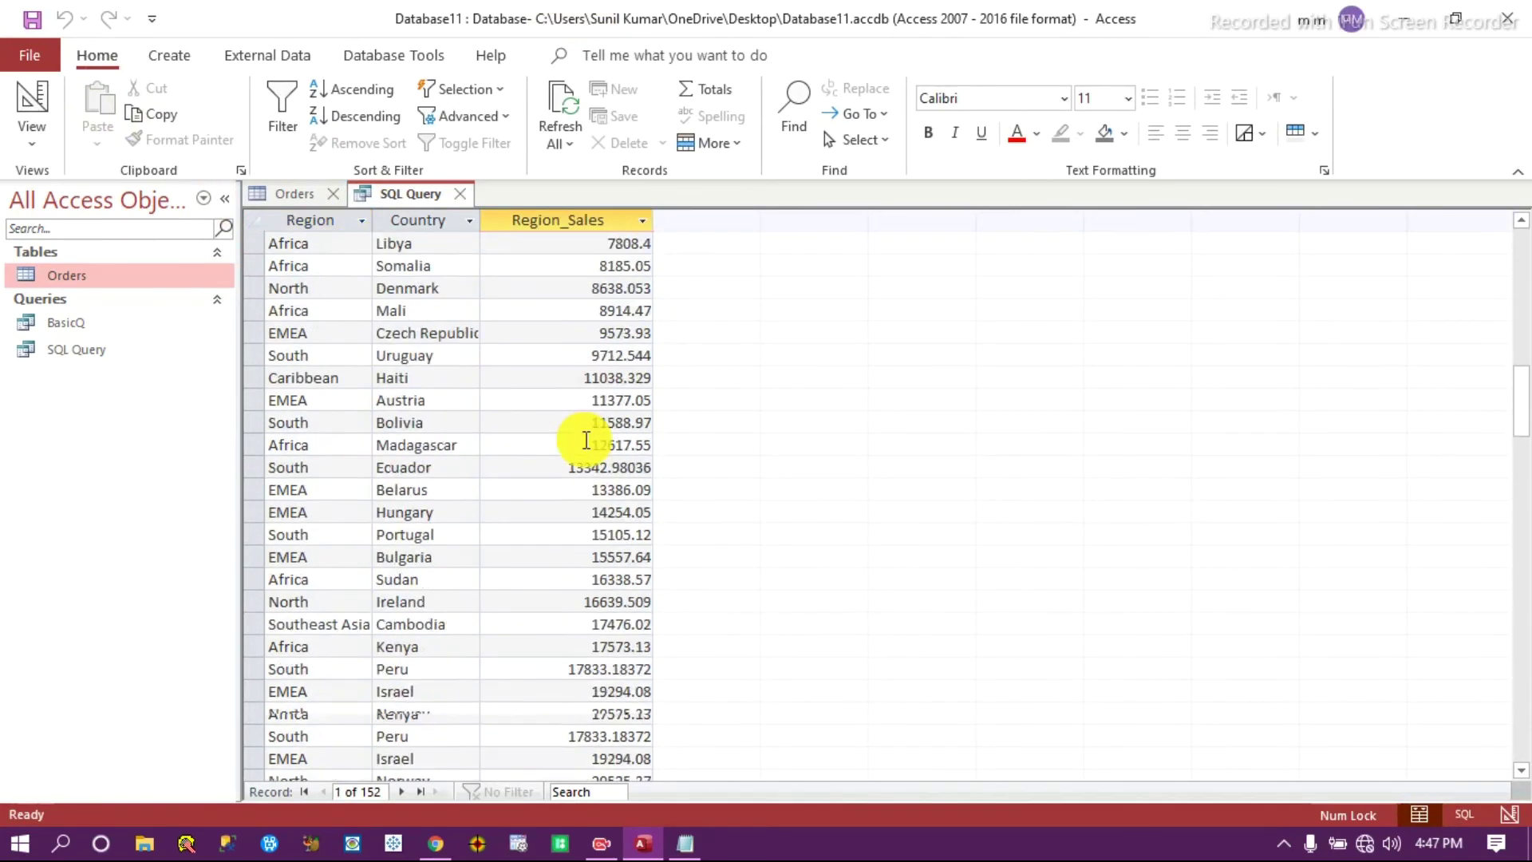
scroll(589, 455, up, 20)
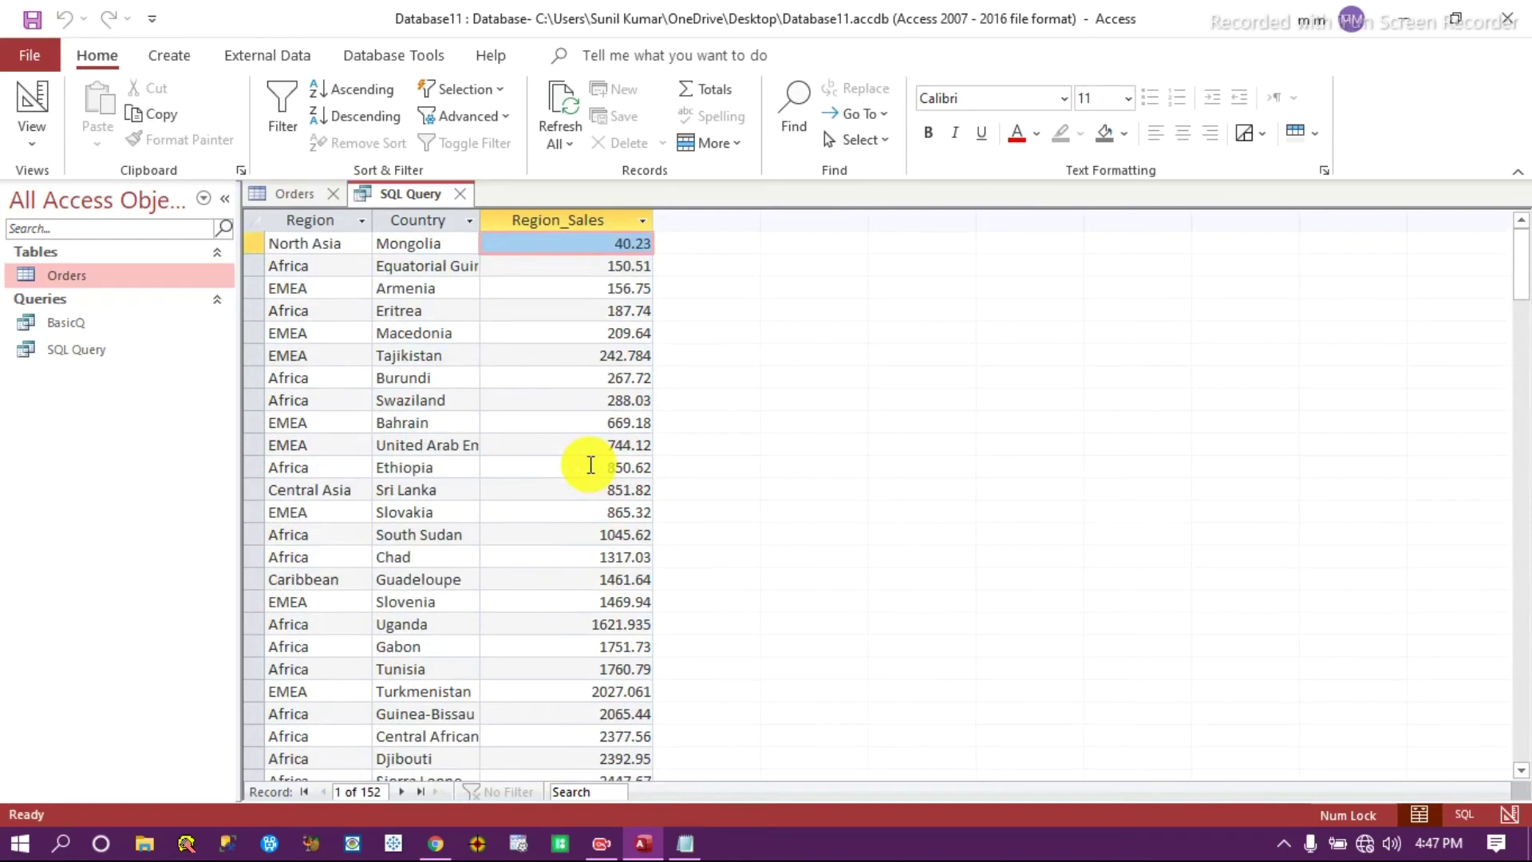
Change the ORDER BY clause in the query's SQL to sort by Region, Country DESC instead of SUM(Sales).
click(1463, 813)
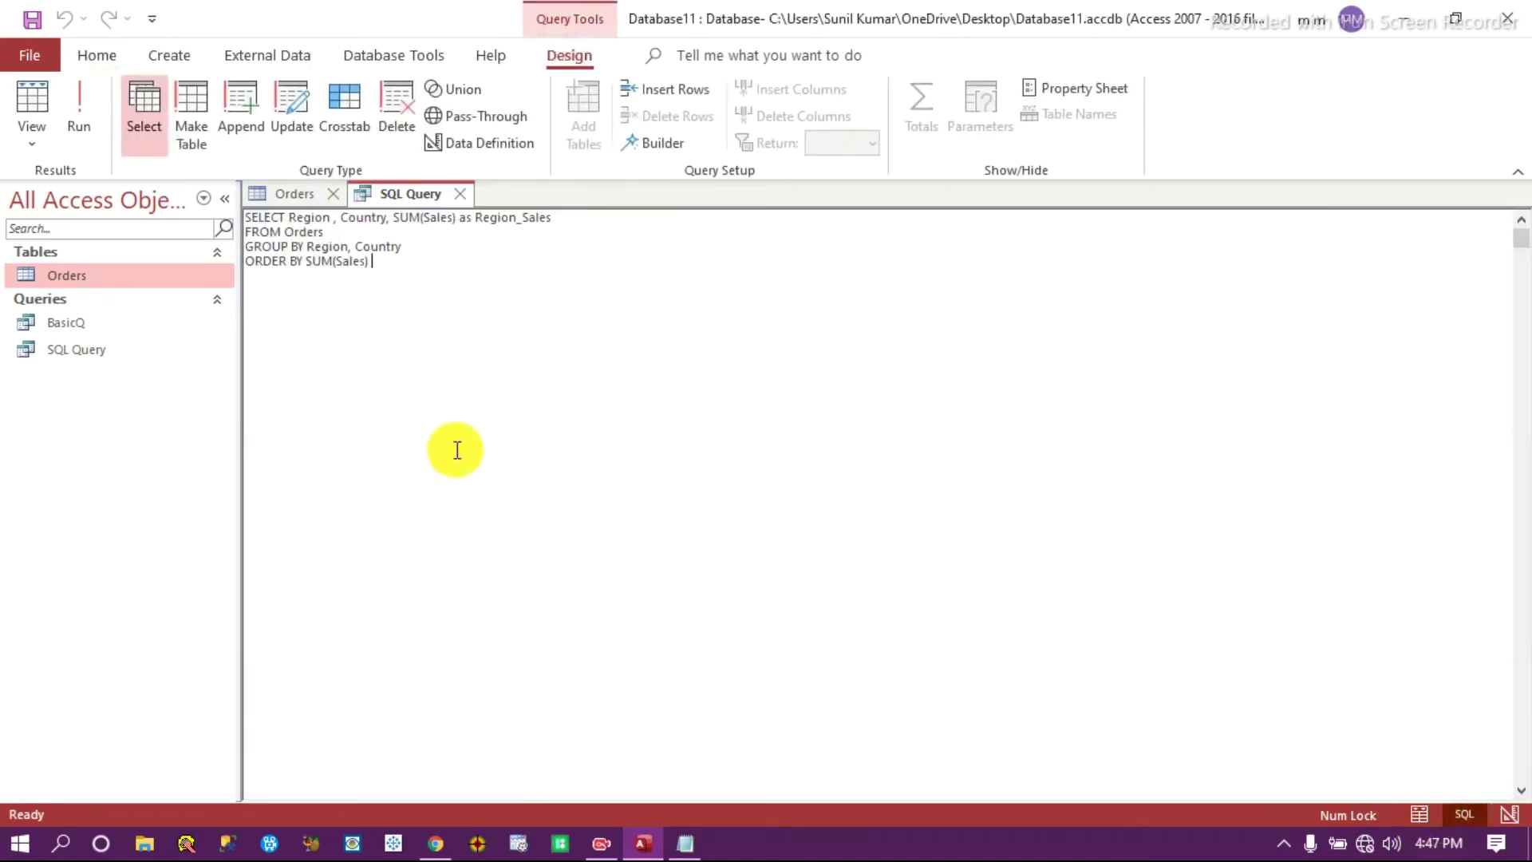
key(BackSpace)
key(BackSpace)
key(BackSpace)
key(BackSpace)
key(BackSpace)
key(BackSpace)
key(BackSpace)
key(BackSpace)
key(BackSpace)
key(BackSpace)
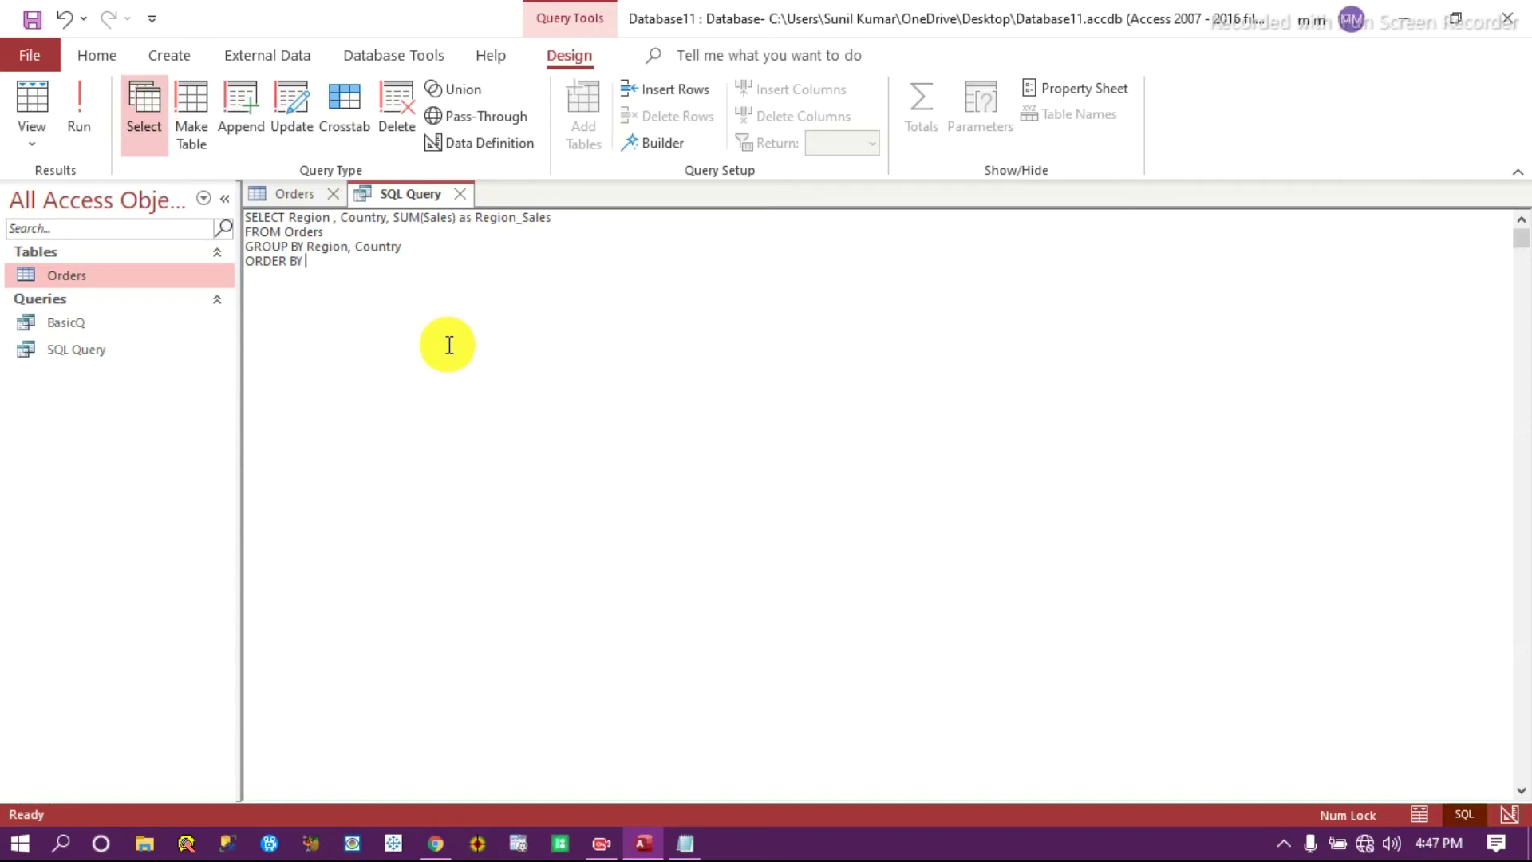
text(Region,)
click(351, 261)
text(Country Desc)
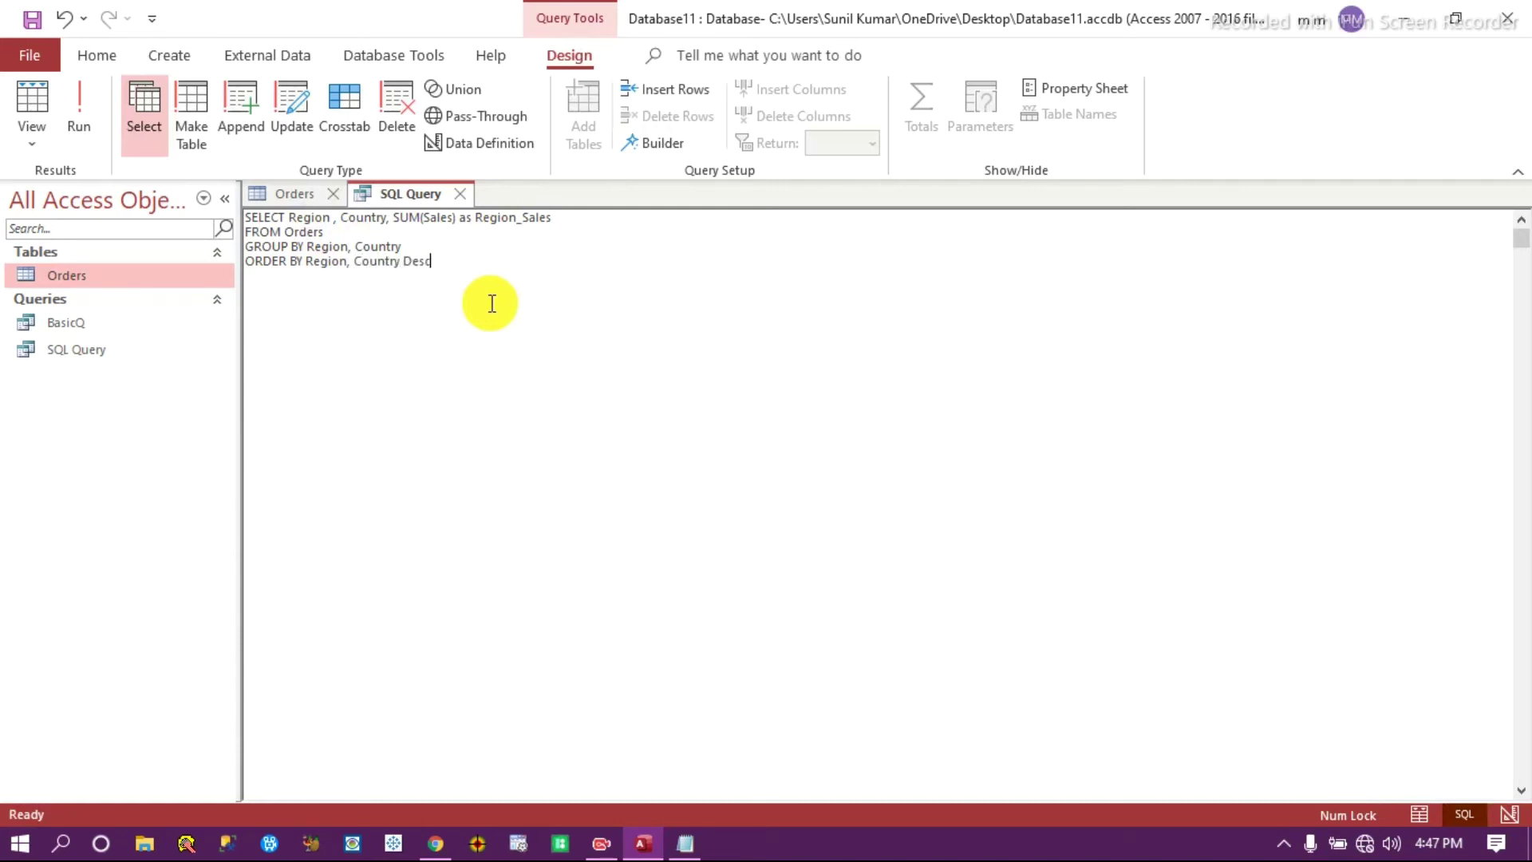
key(BackSpace)
key(BackSpace)
key(BackSpace)
text(ESC)
Run the query and check the descending country order within the Africa region.
click(79, 116)
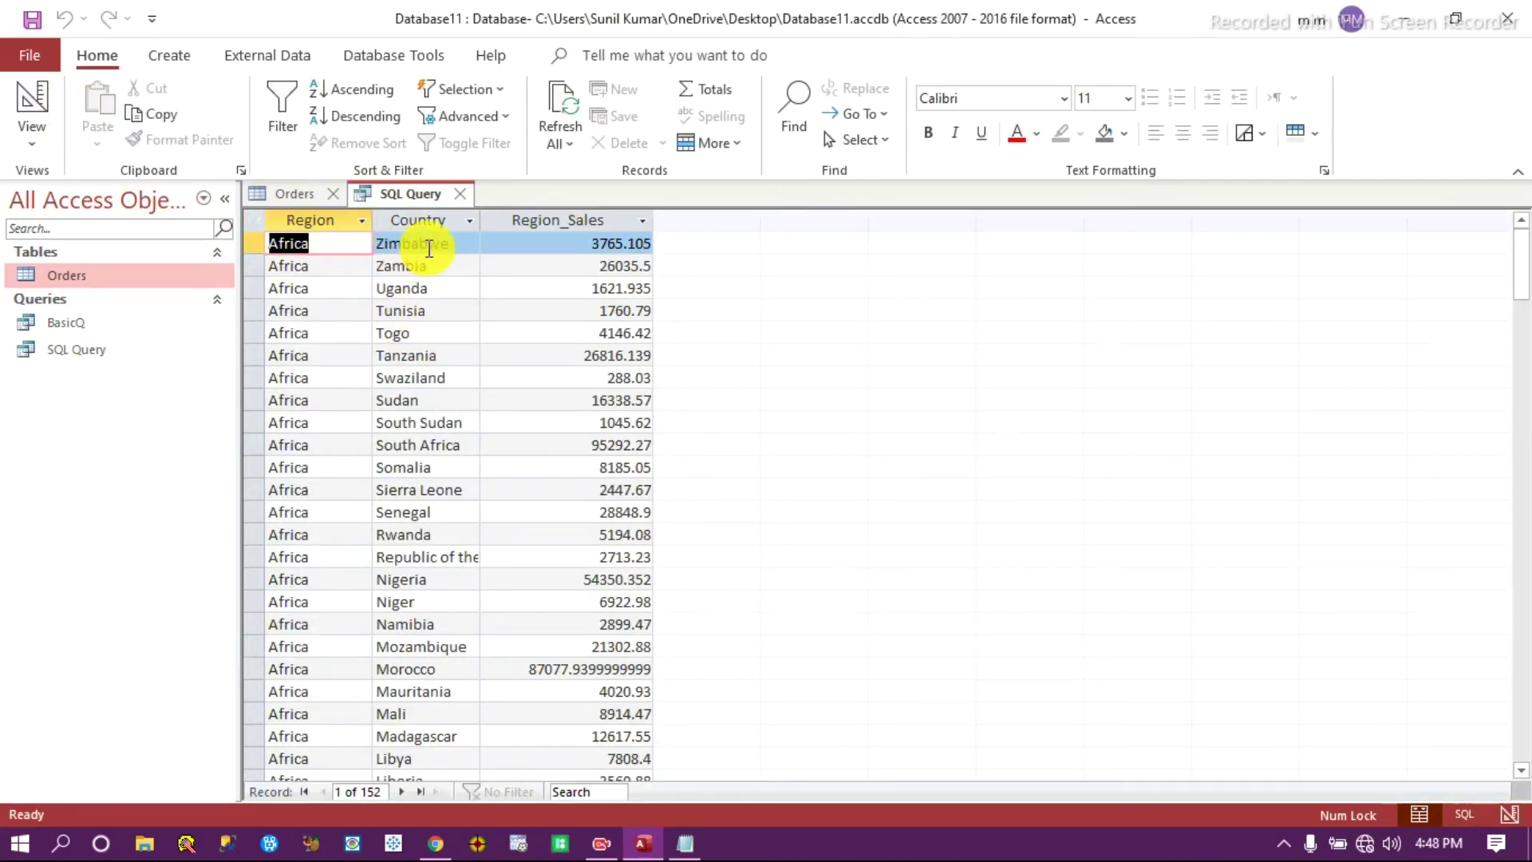
scroll(393, 470, down, 6)
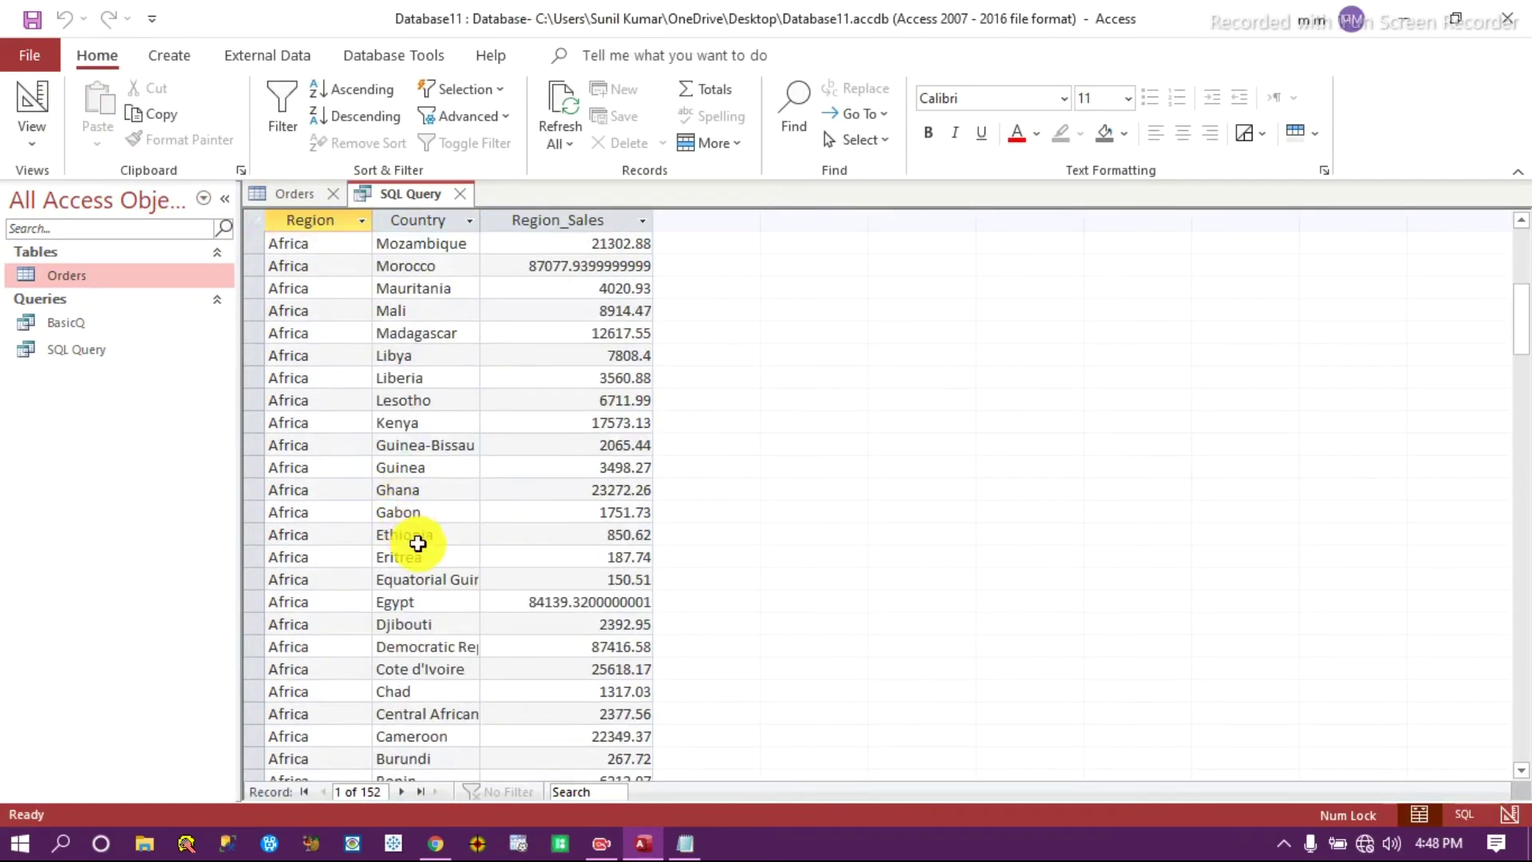
scroll(438, 537, down, 5)
scroll(396, 516, up, 11)
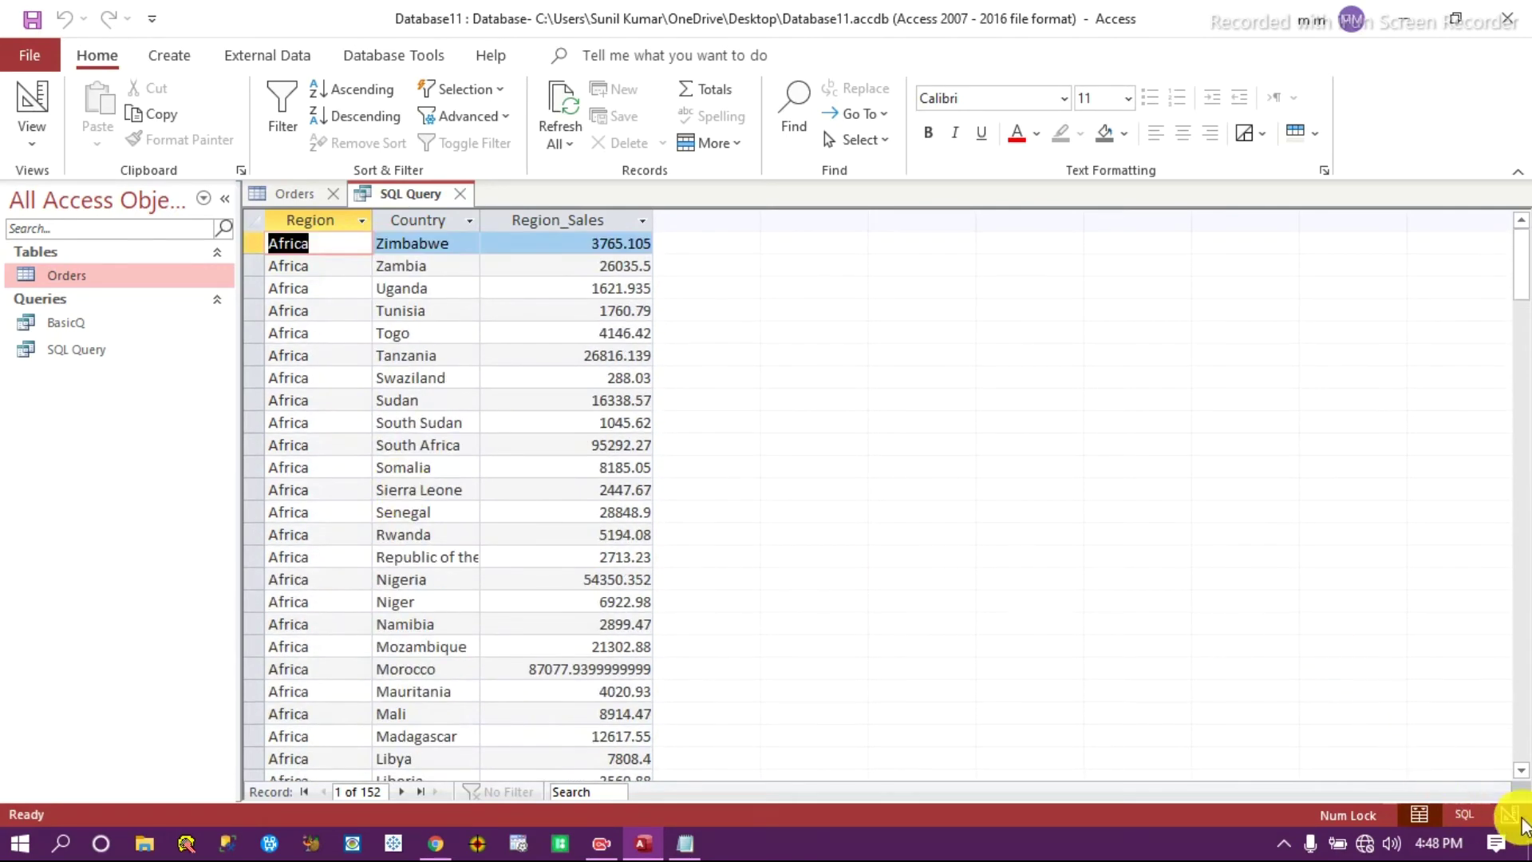
Return the query to its SQL text and briefly look at the Orders table's data.
click(1465, 814)
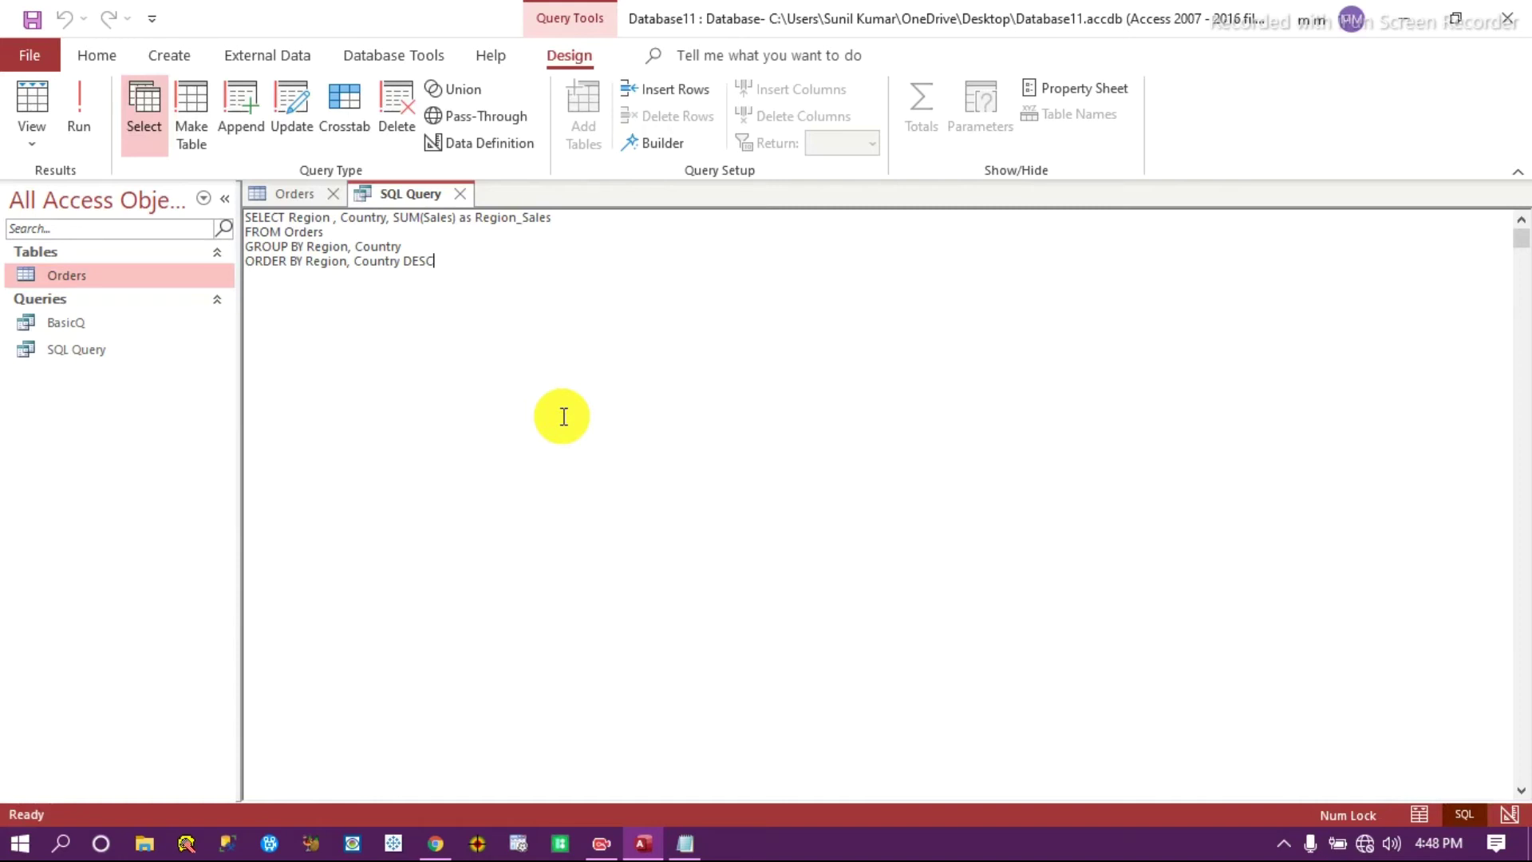
click(288, 191)
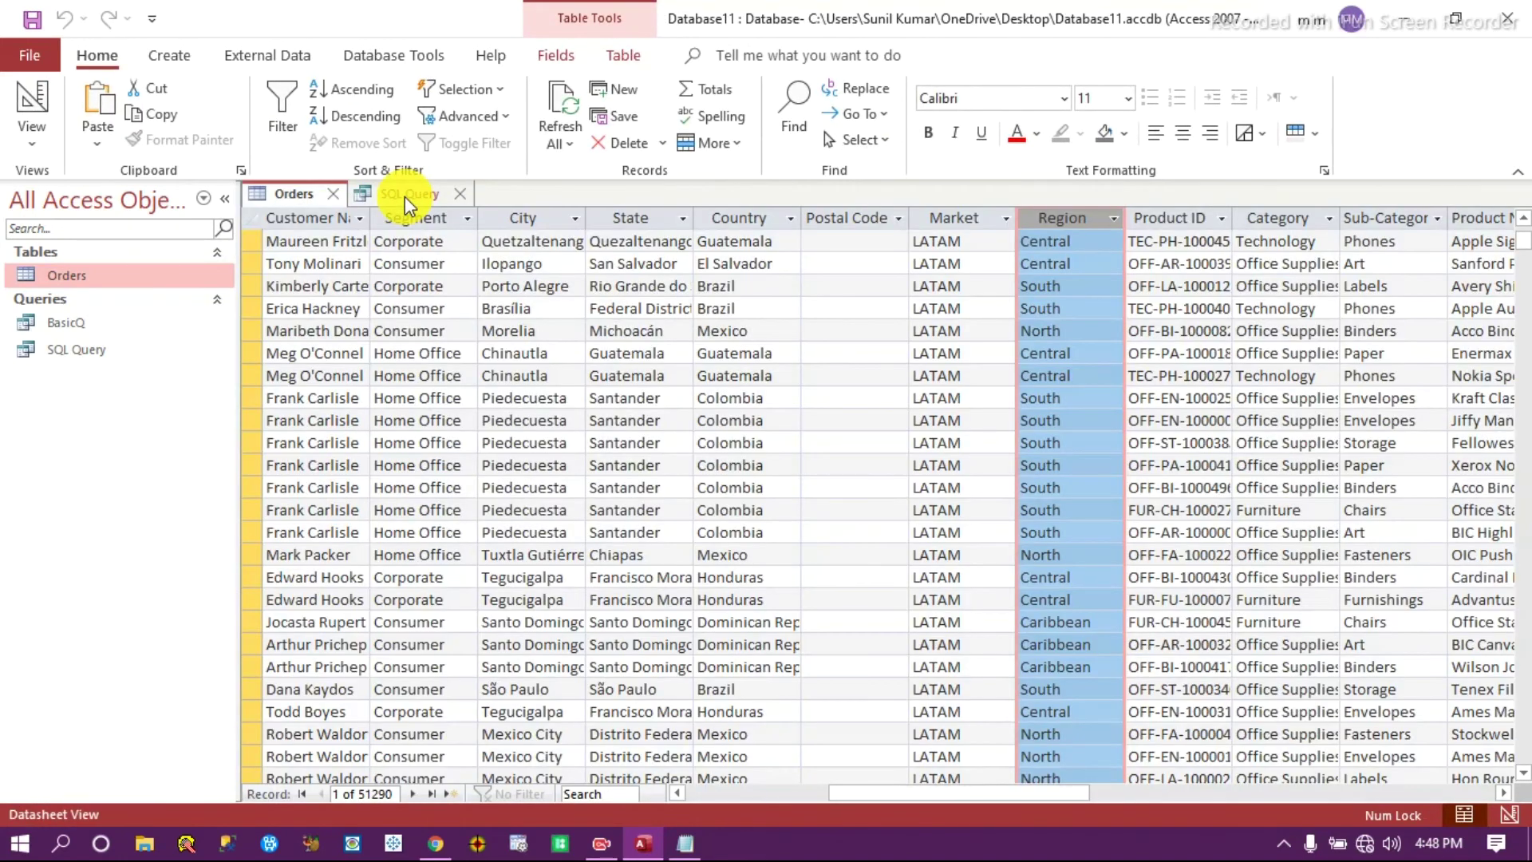
click(404, 196)
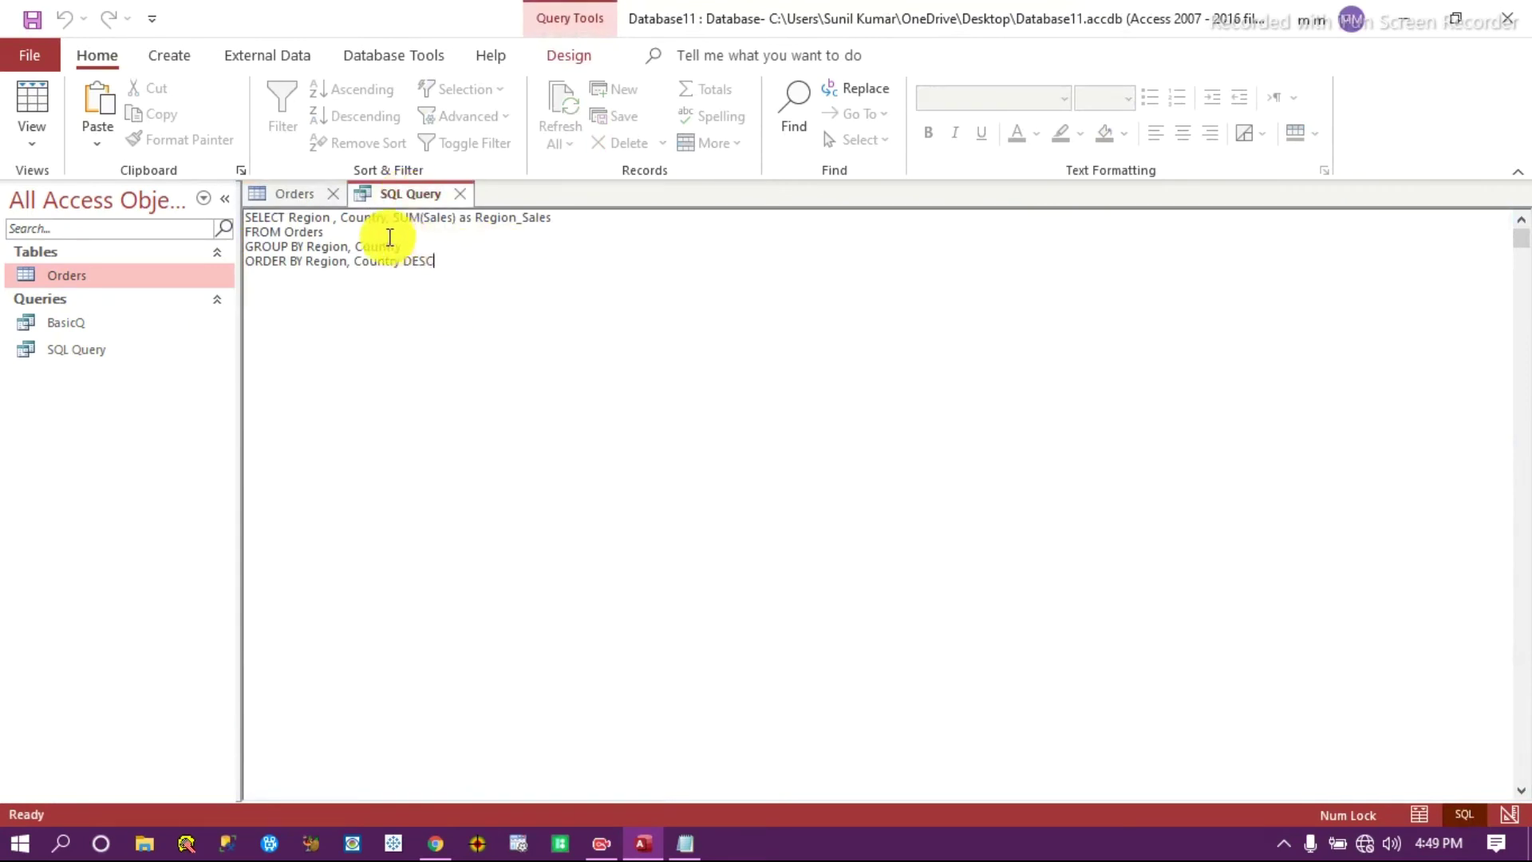
double_click(310, 217)
double_click(363, 217)
key(Delete)
key(Delete)
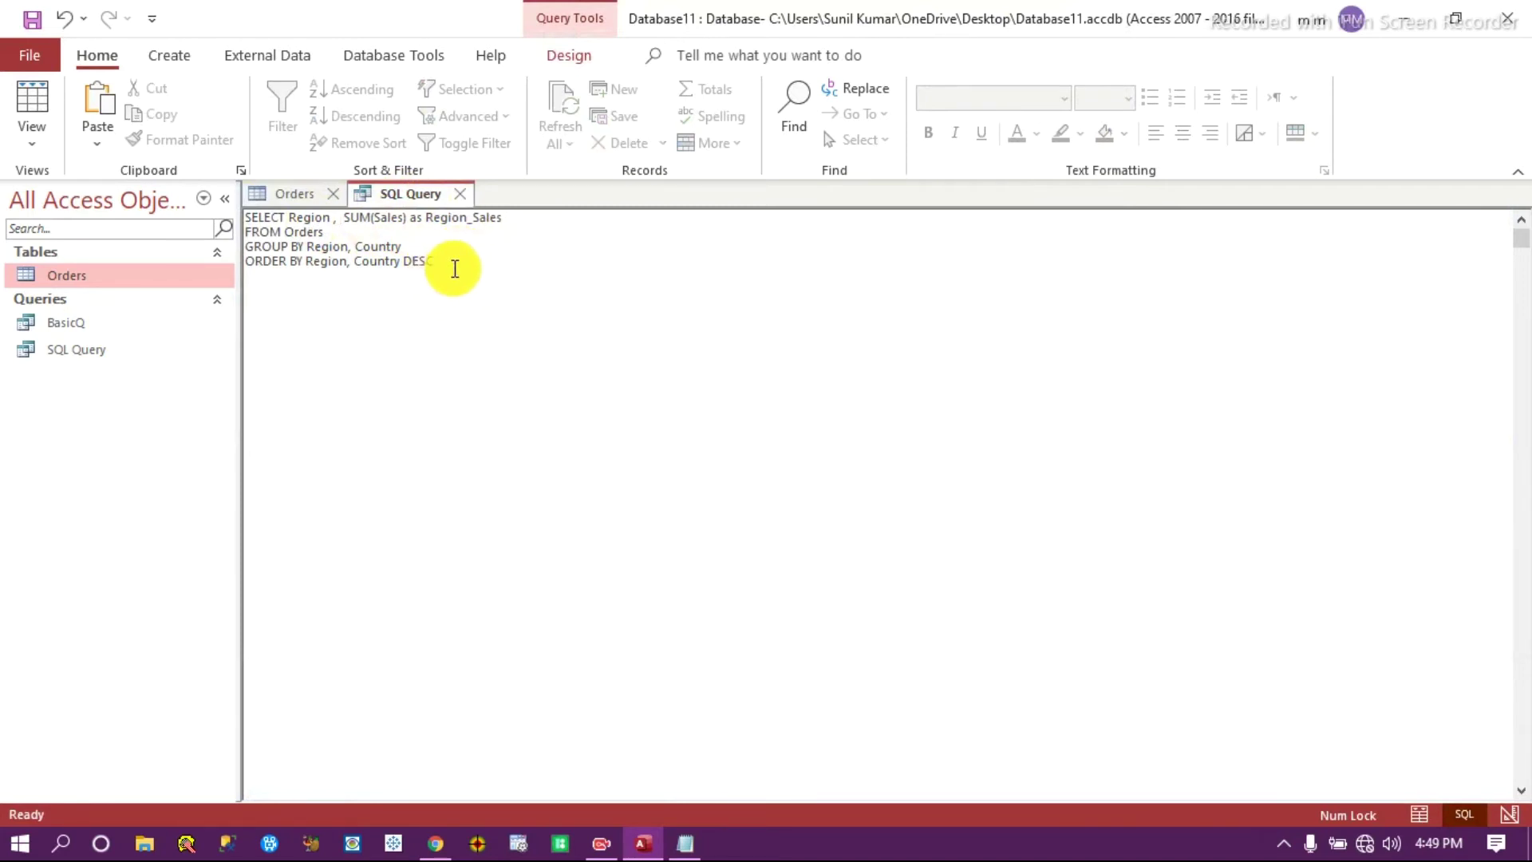
click(333, 245)
key(Delete)
key(ctrl+z)
Remove Country from the GROUP BY clause and delete the whole ORDER BY line from the query's SQL.
double_click(389, 245)
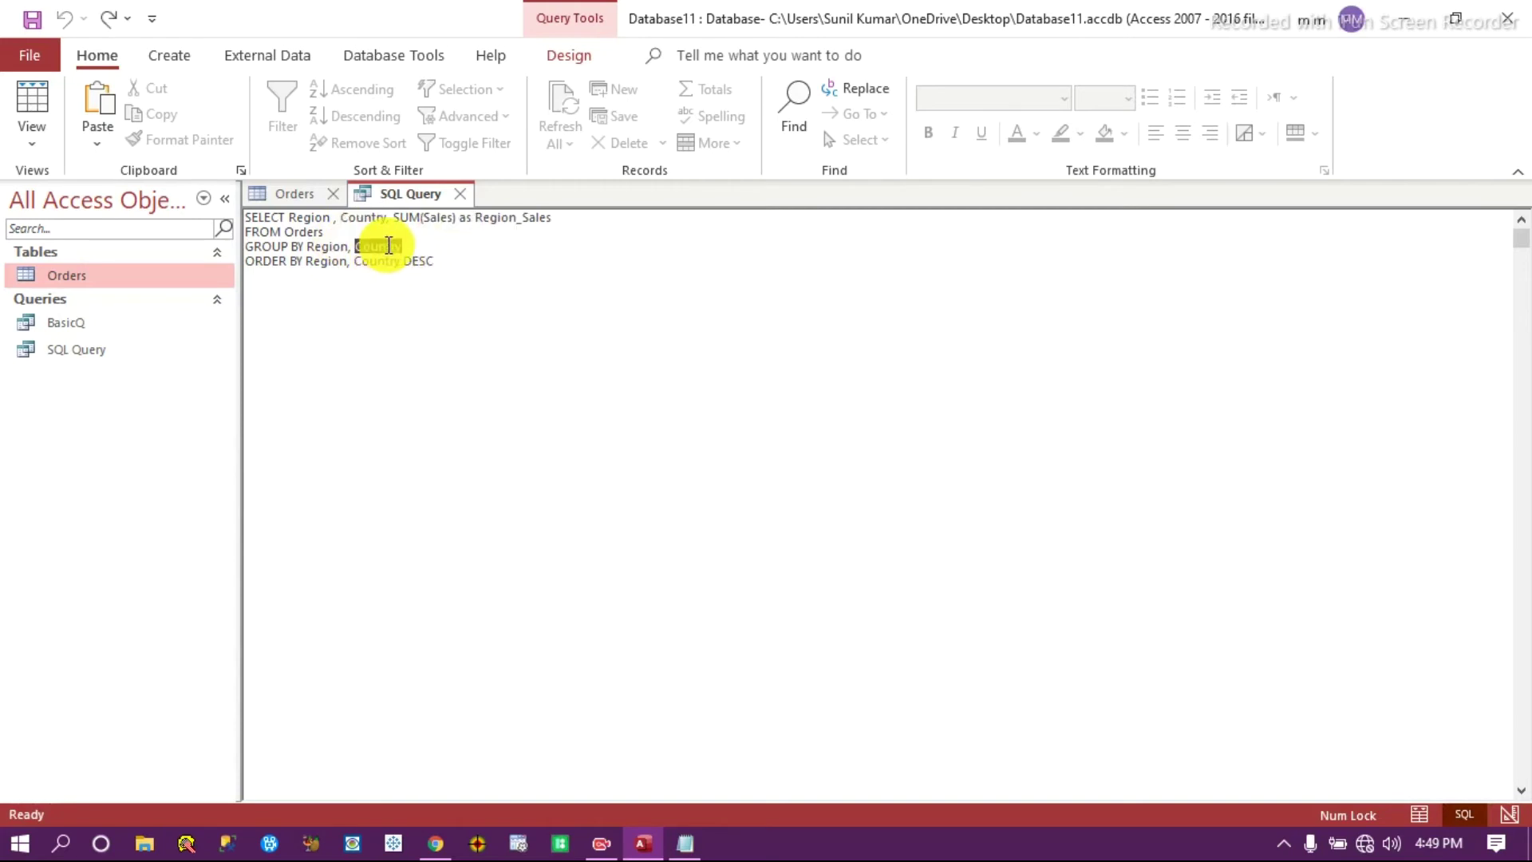
key(BackSpace)
key(BackSpace)
key(BackSpace)
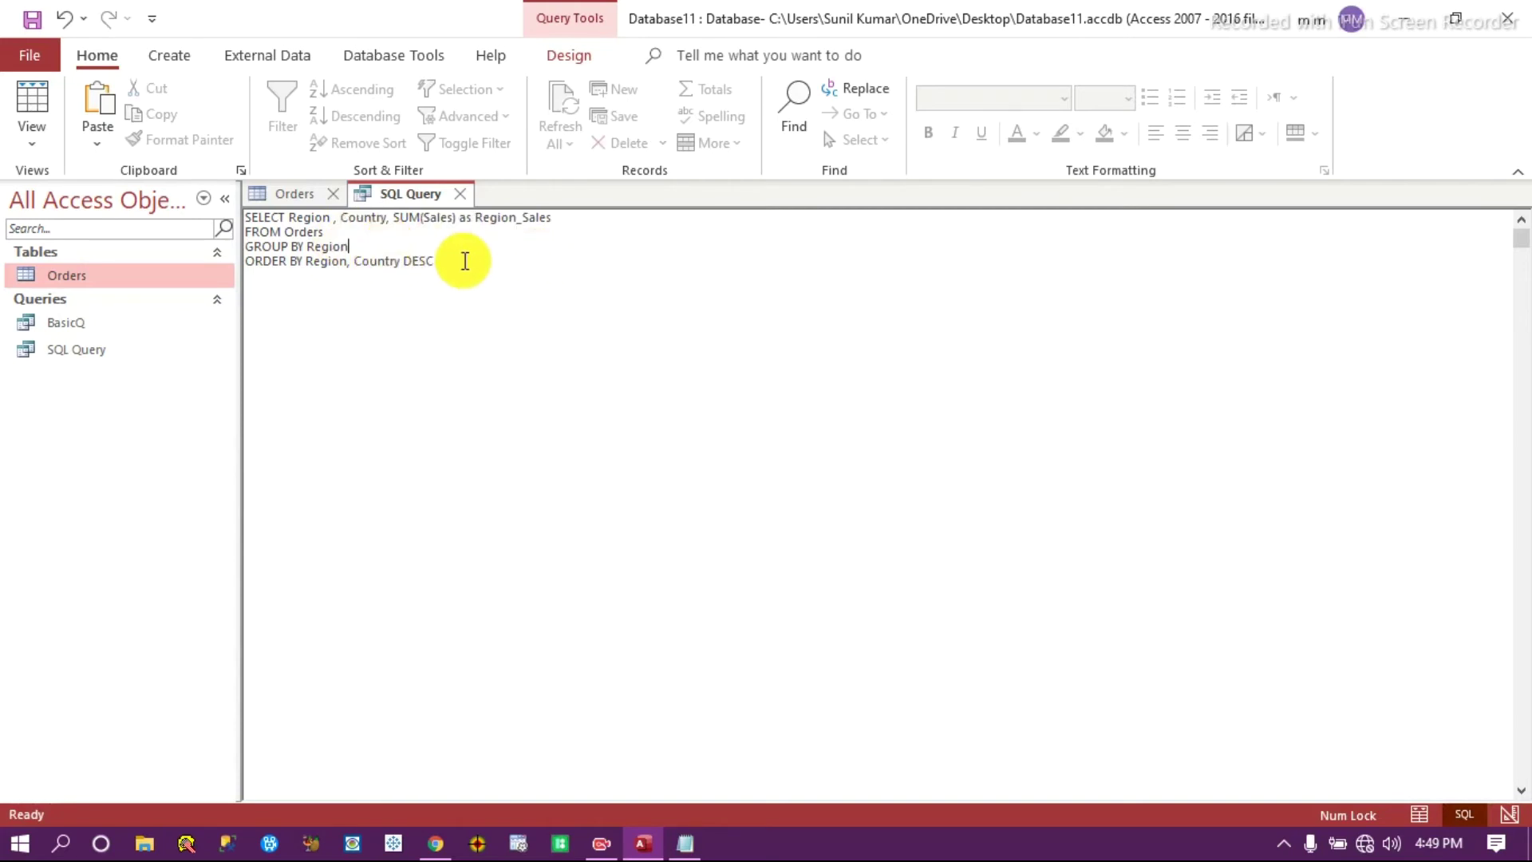
drag(471, 261, 238, 273)
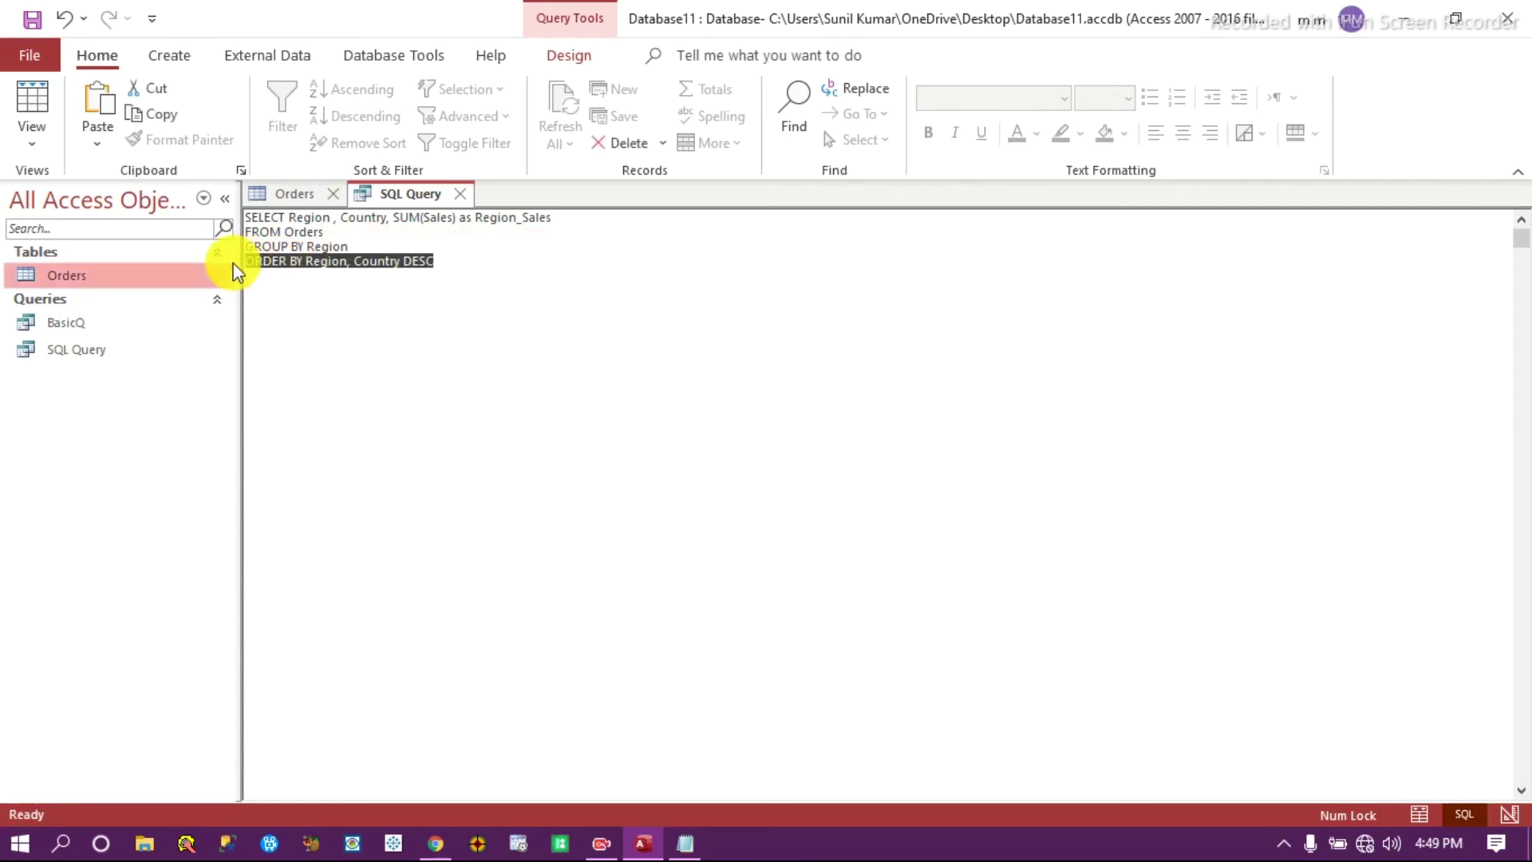
key(BackSpace)
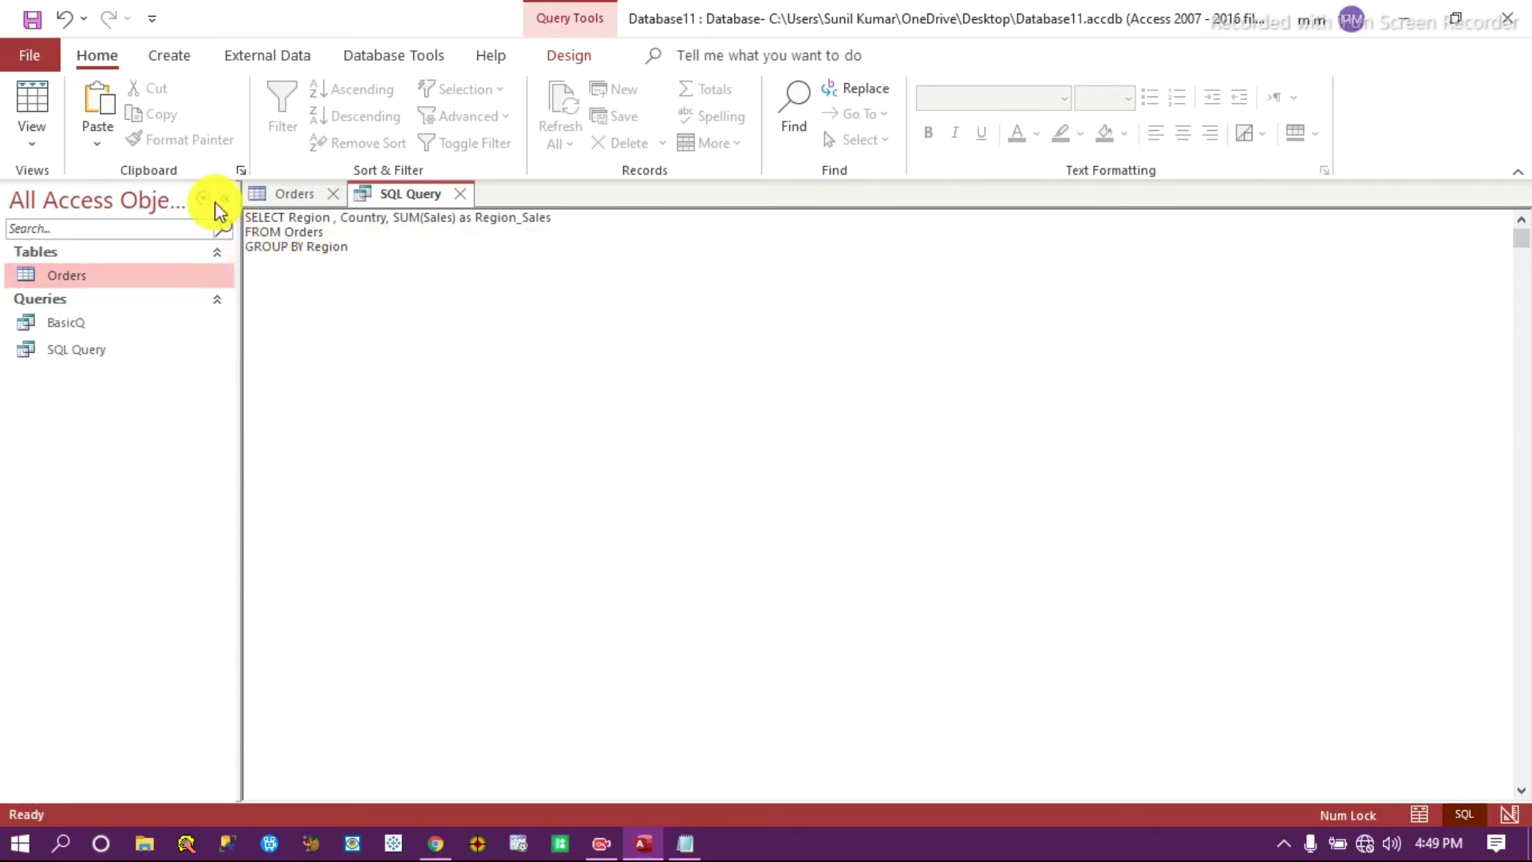
Try to run the query with Country still in the SELECT list but only Region in GROUP BY.
click(567, 54)
click(79, 92)
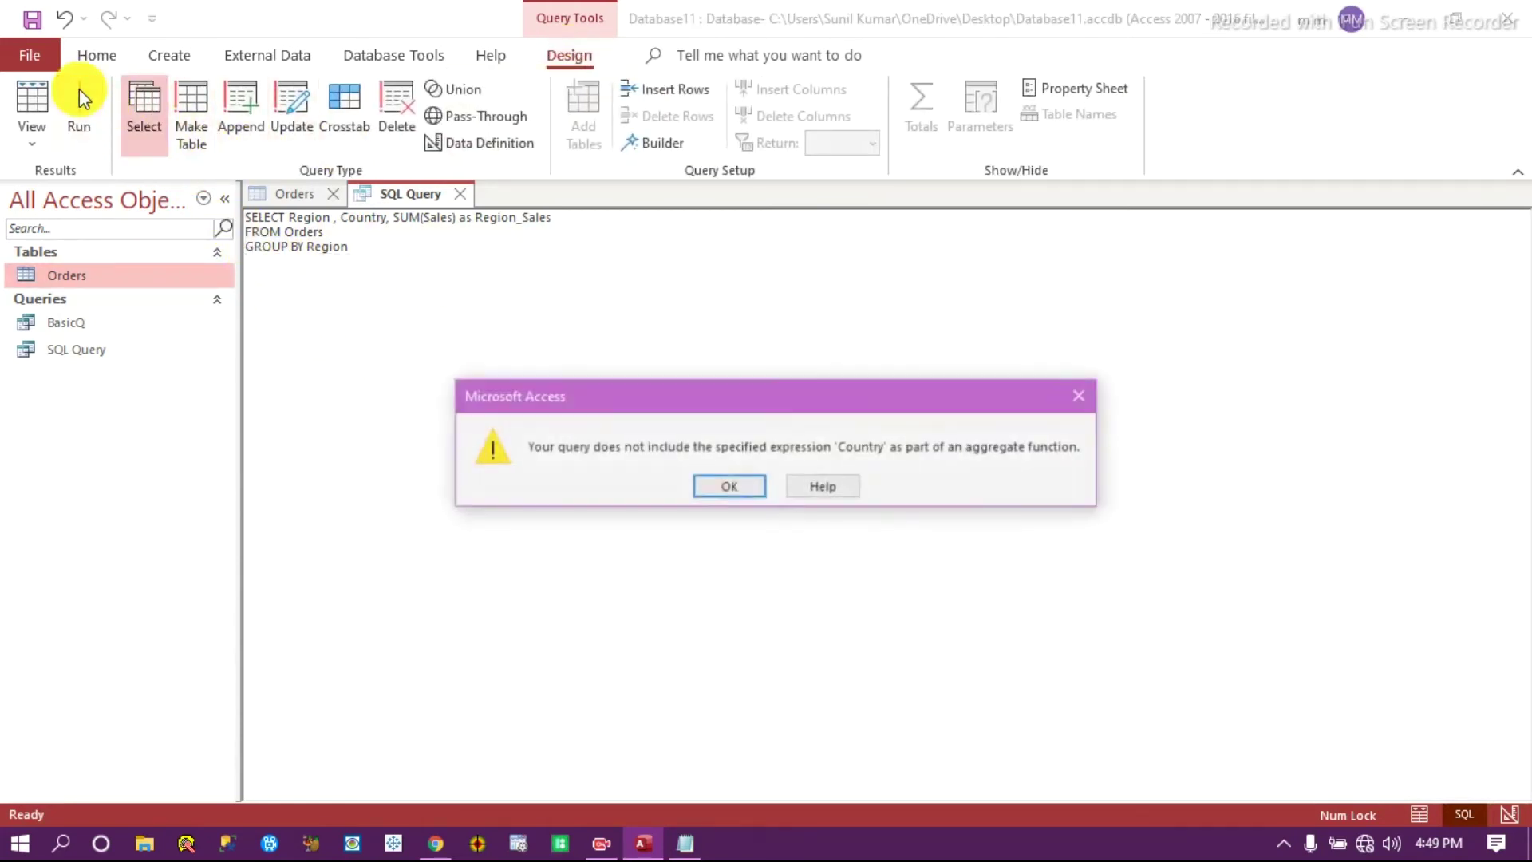
click(730, 486)
Remove Country from the SELECT list and run the query to total Sales by Region only.
double_click(363, 218)
key(Delete)
key(Delete)
click(484, 318)
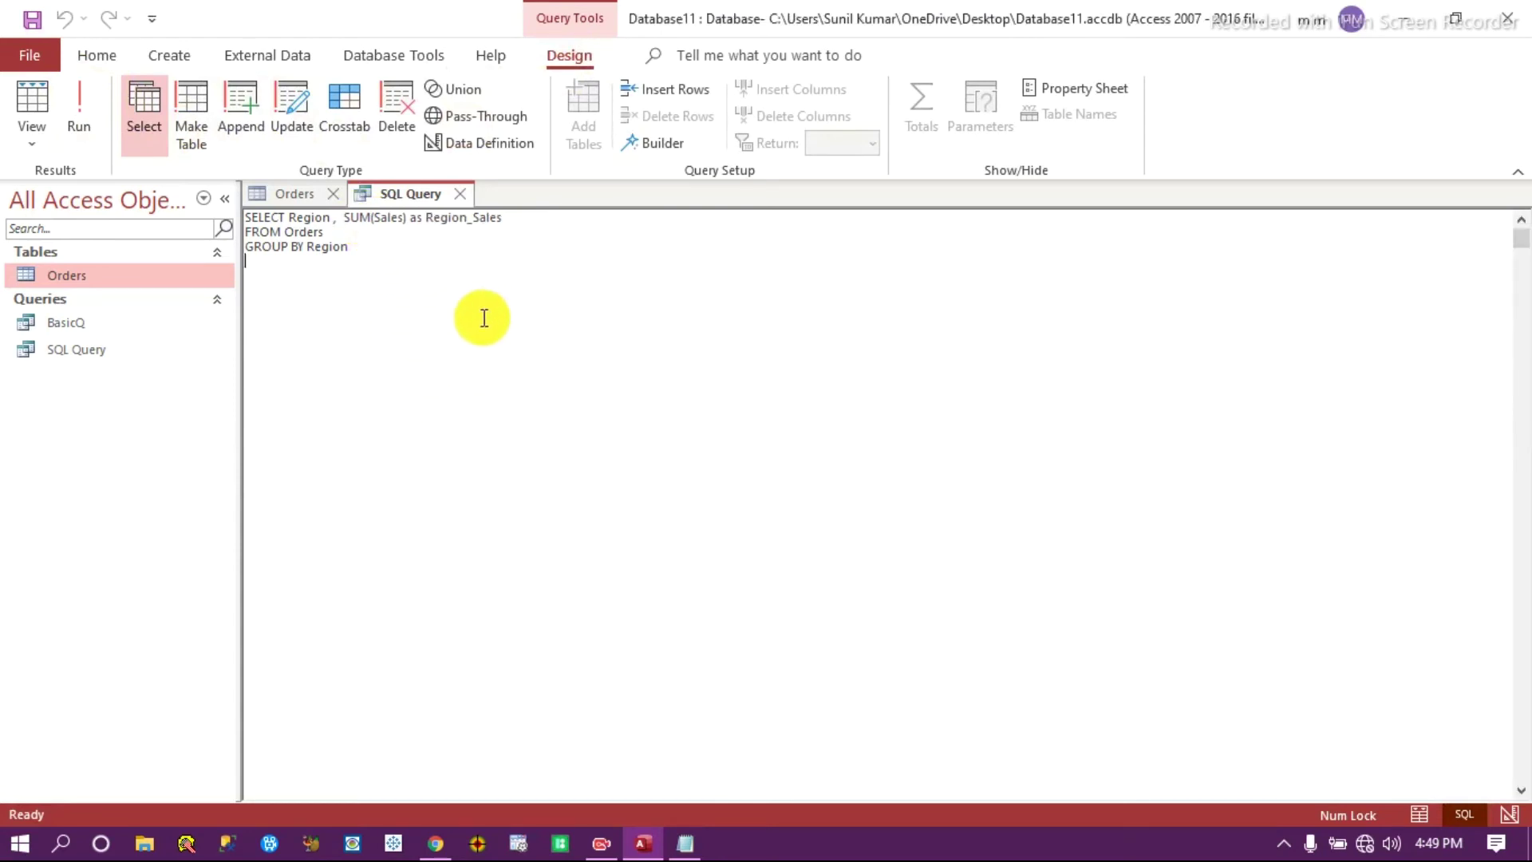
click(84, 100)
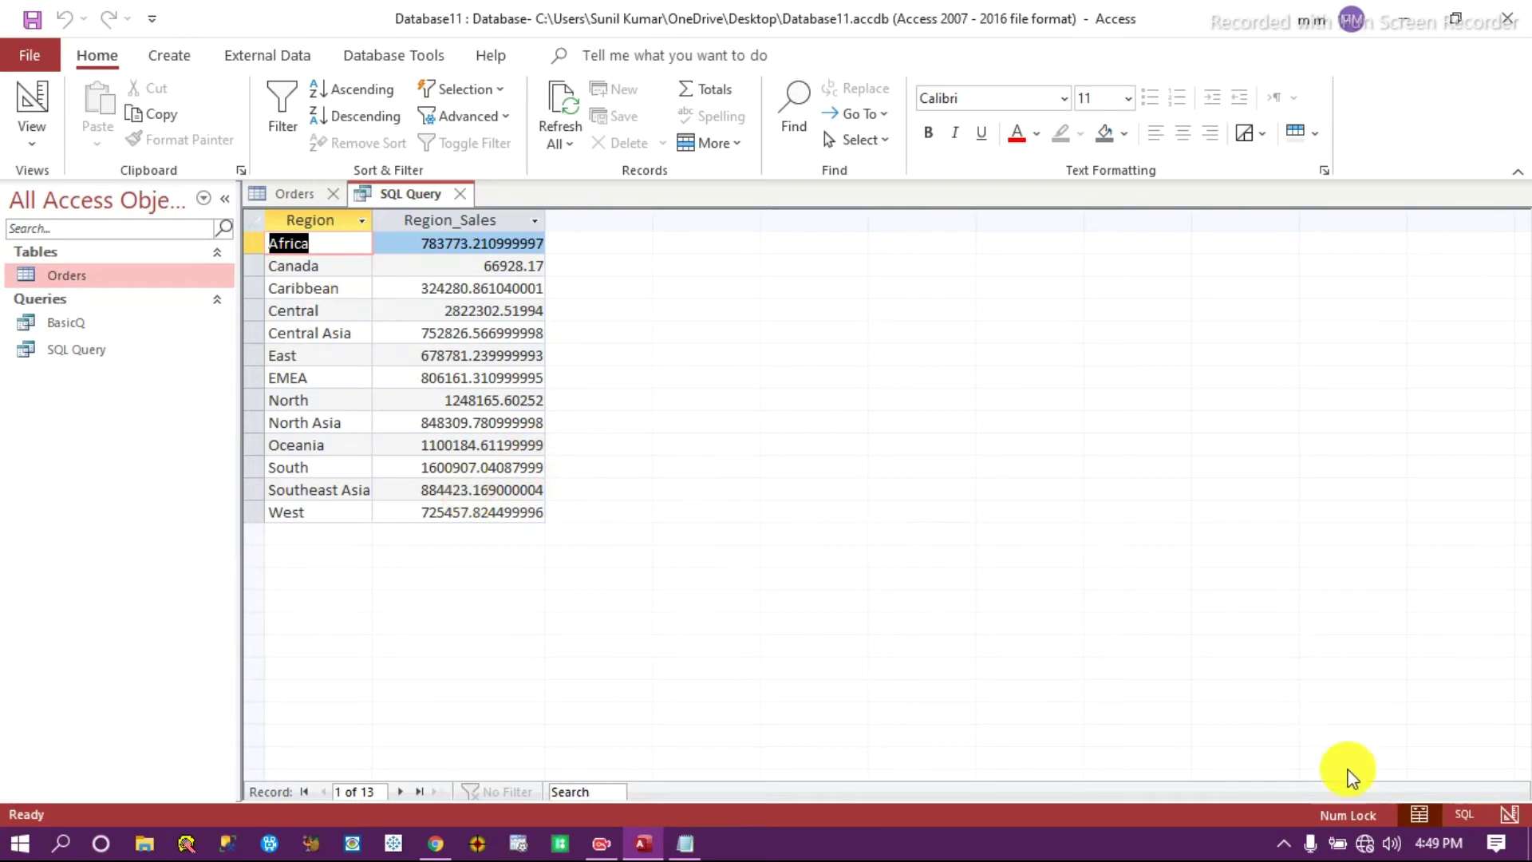
Add the clause HAVING SUM(Sales) >1000000 below GROUP BY in the query's SQL and run the query.
click(1463, 816)
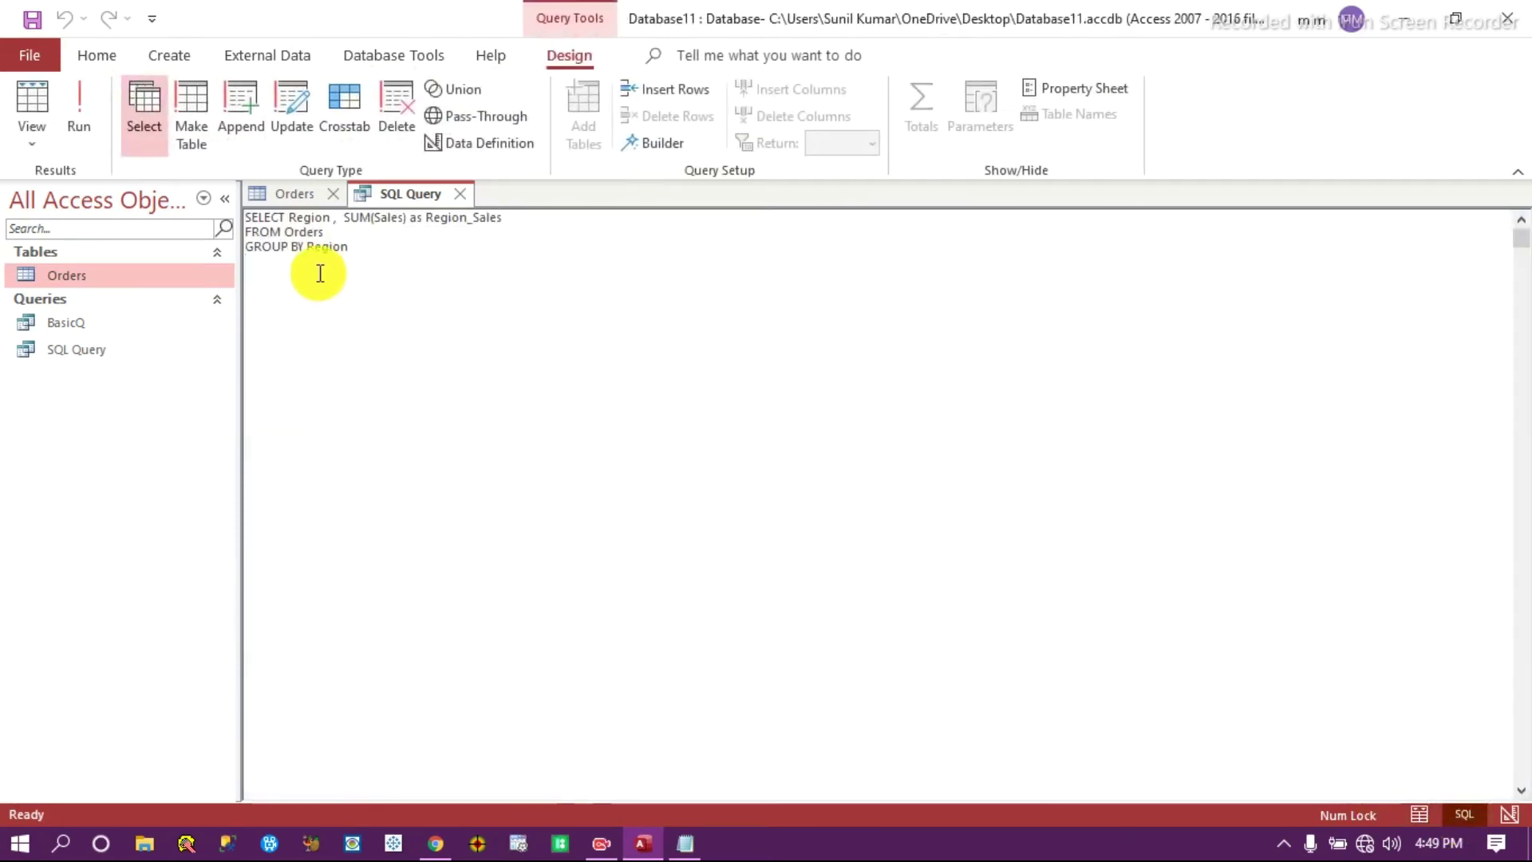
text(HAVING)
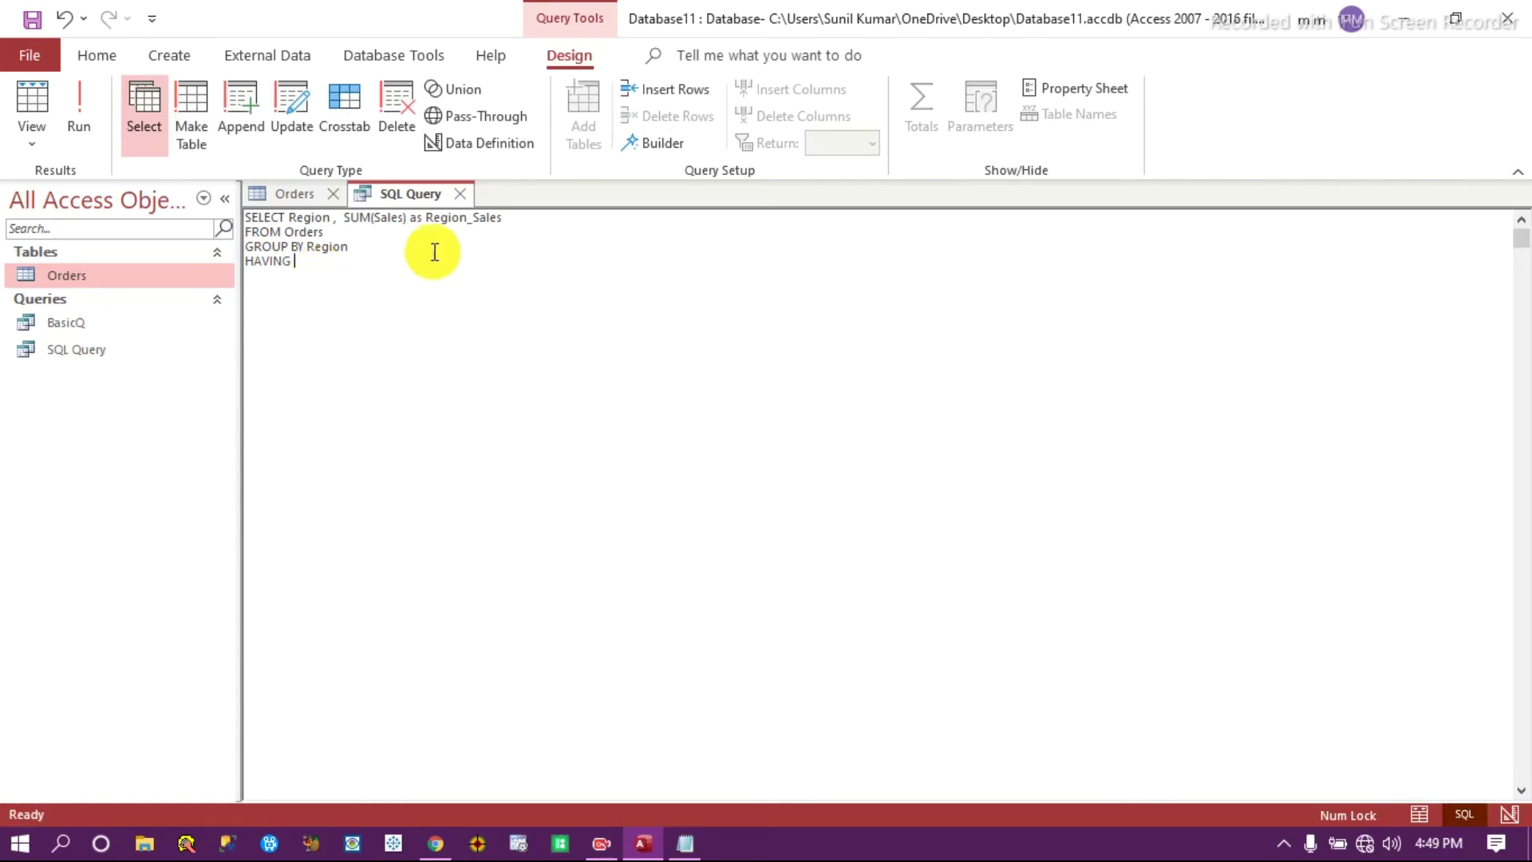
drag(406, 217, 345, 217)
key(ctrl+c)
click(292, 260)
key(ctrl+v)
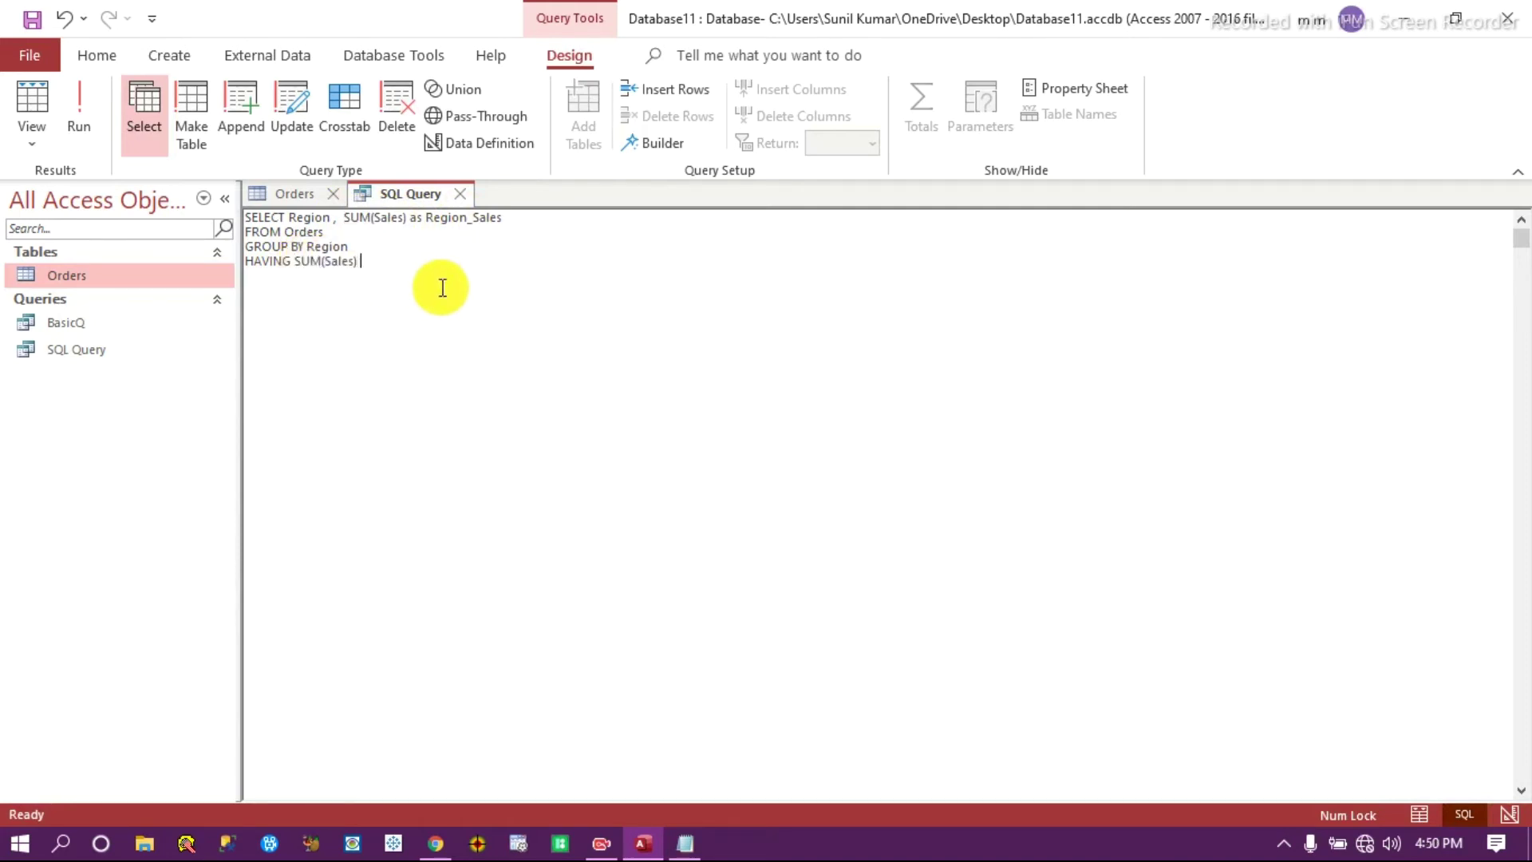
text(> 1000000)
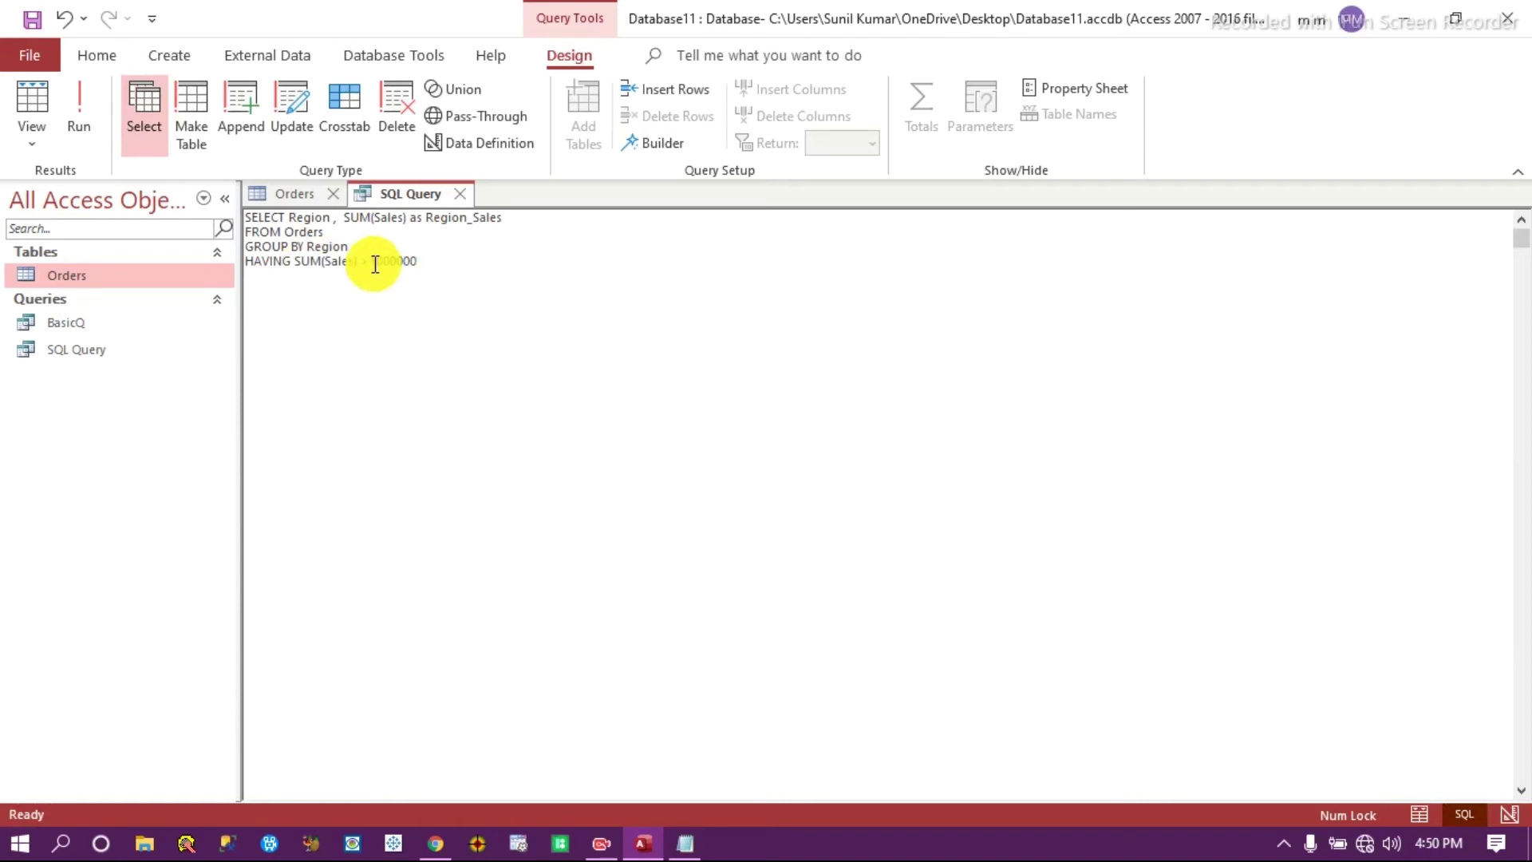
click(86, 103)
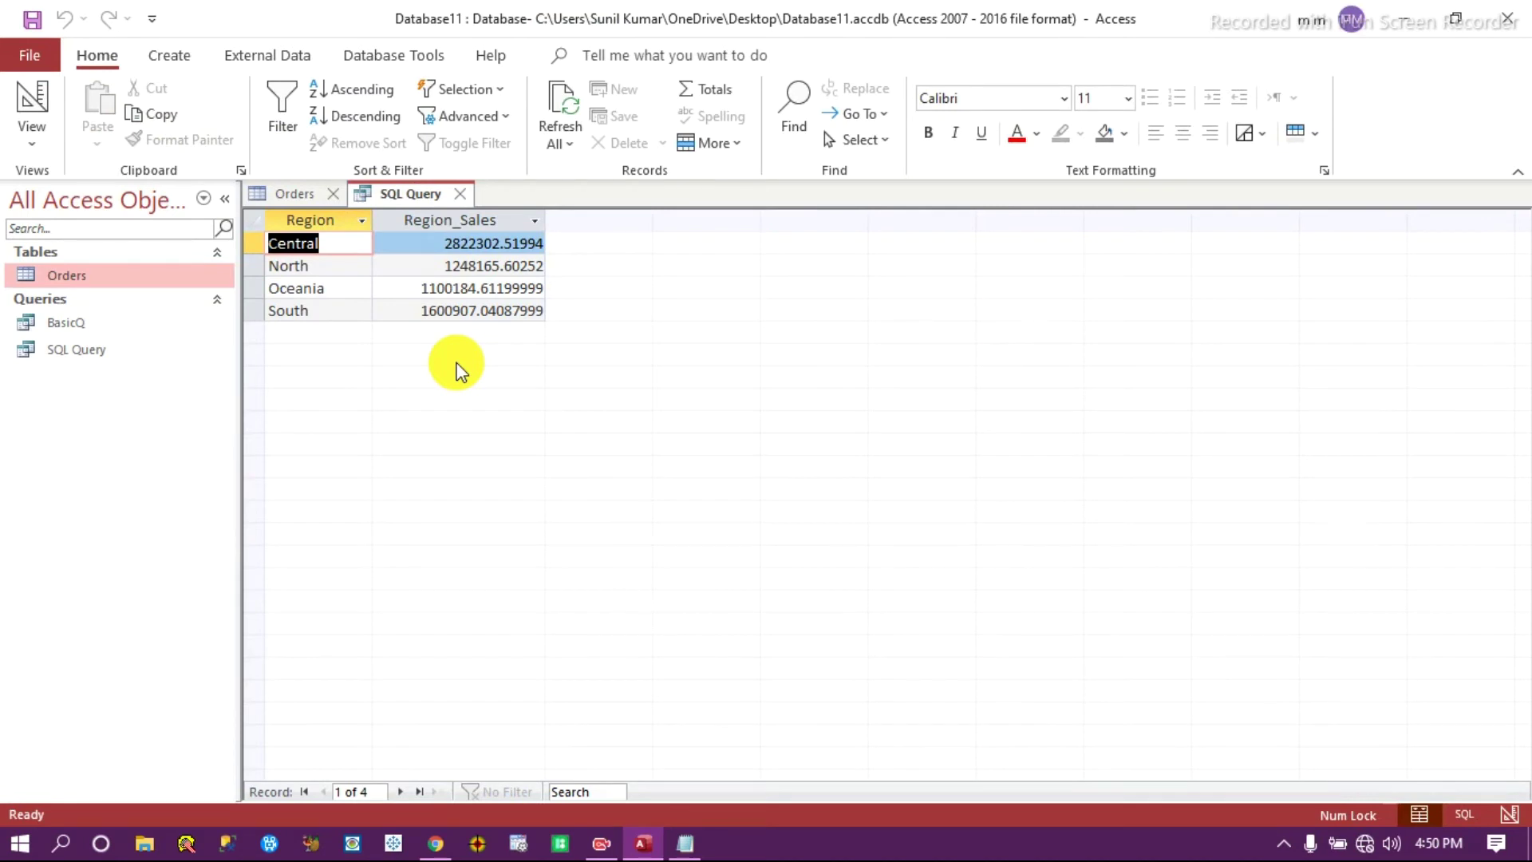
click(1464, 814)
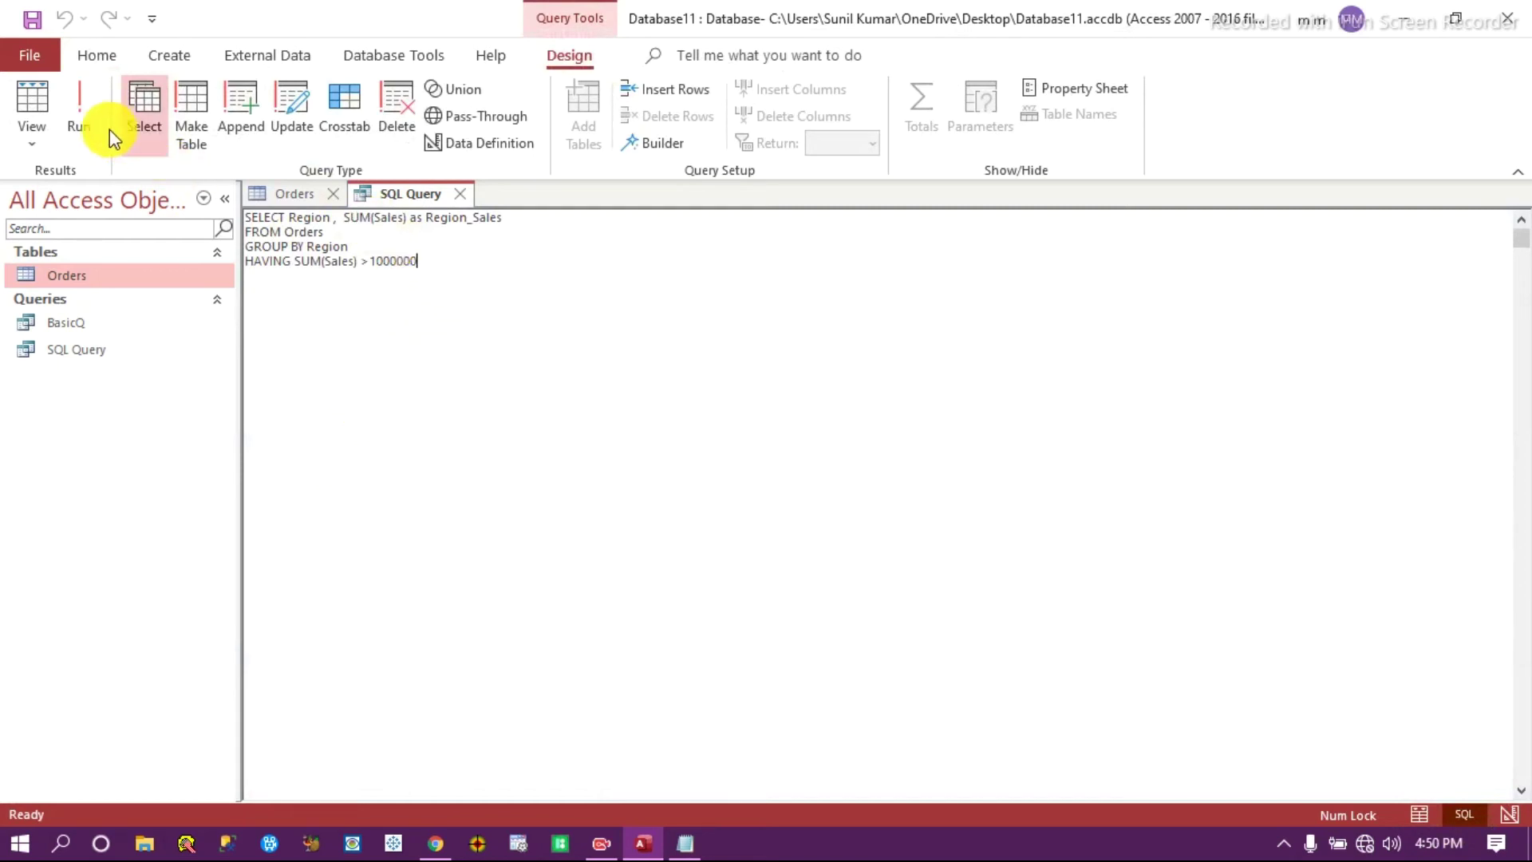
click(81, 113)
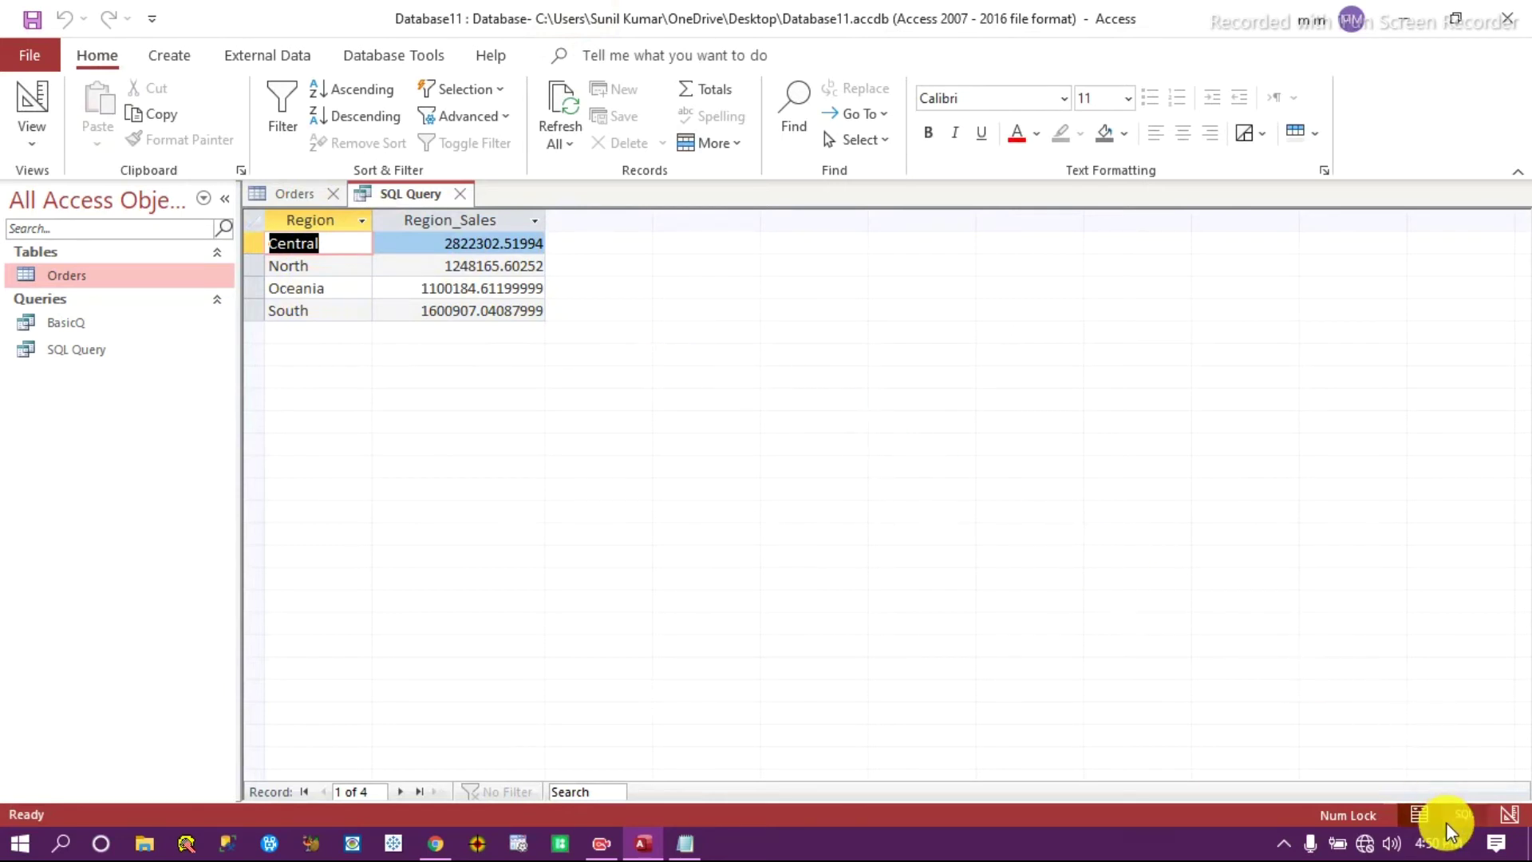
Add ORDER BY Region DESC below the HAVING clause in the query's SQL and run the query.
click(1467, 813)
key(Return)
text(ORDER)
text(BY )
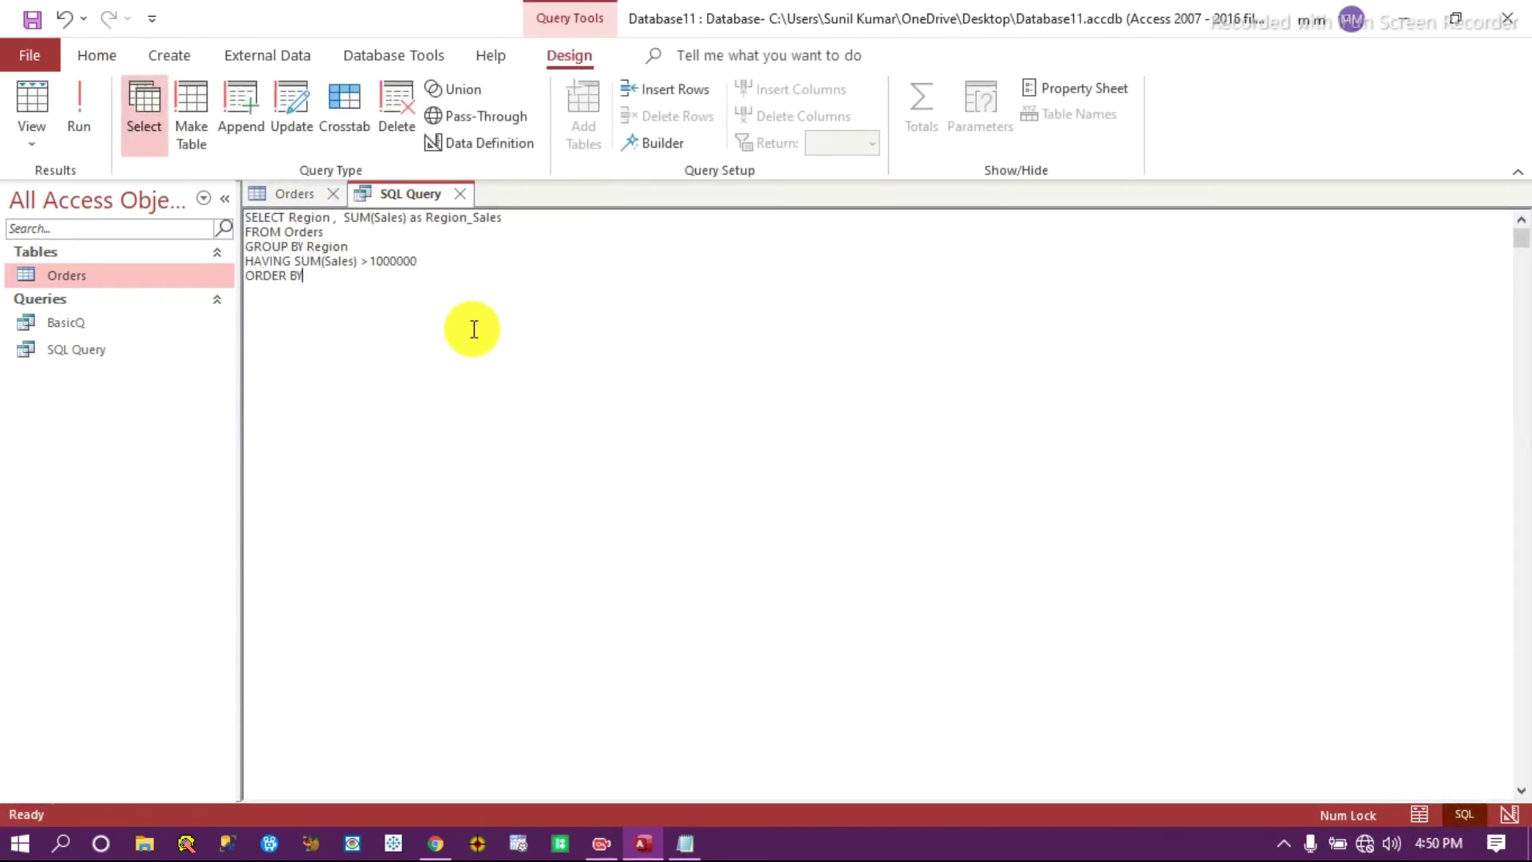
text(Region DESC)
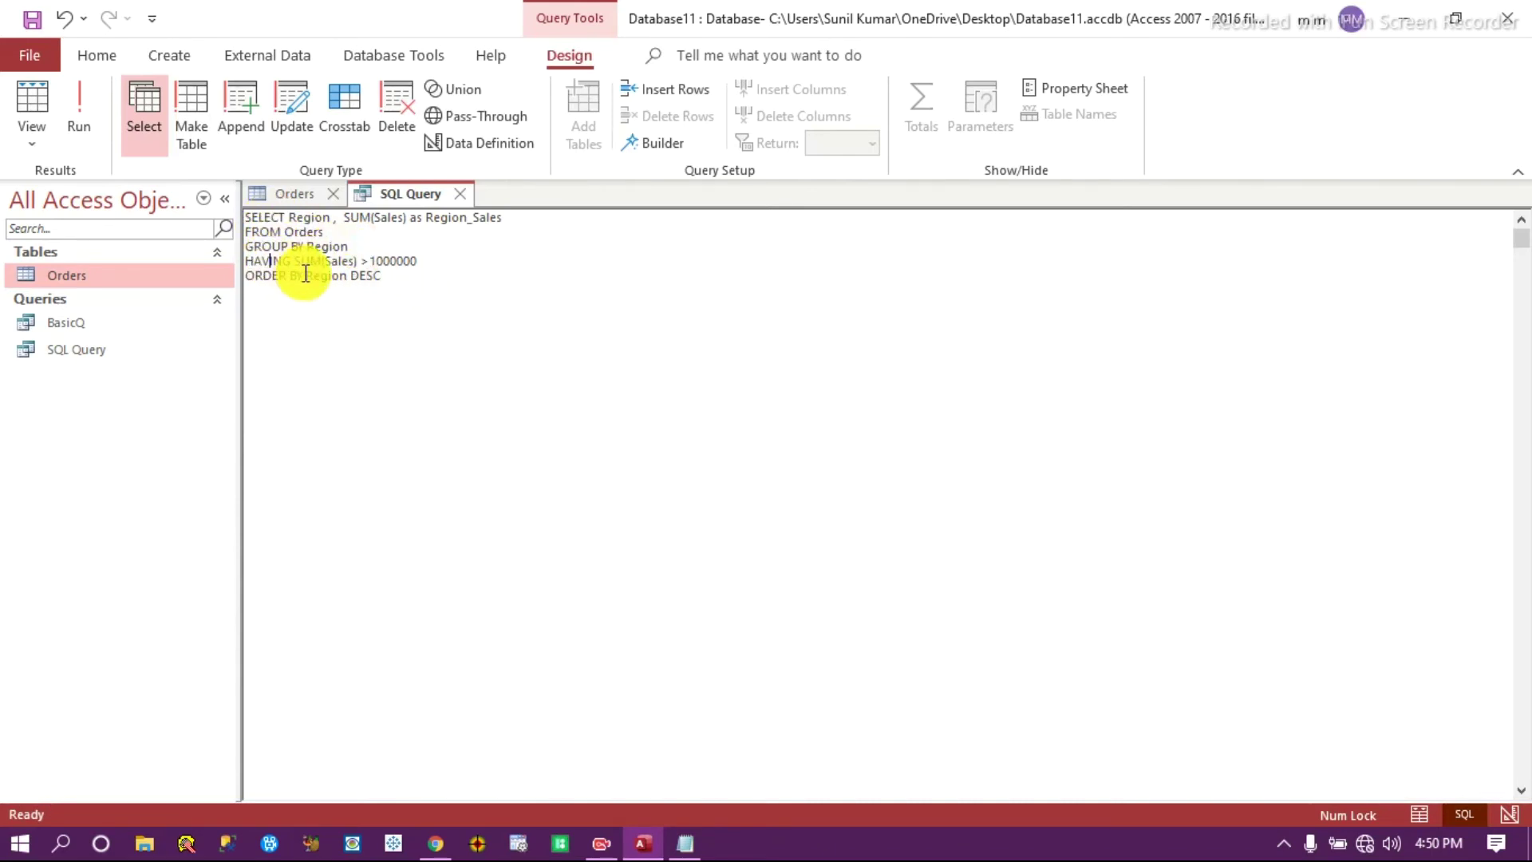
click(80, 119)
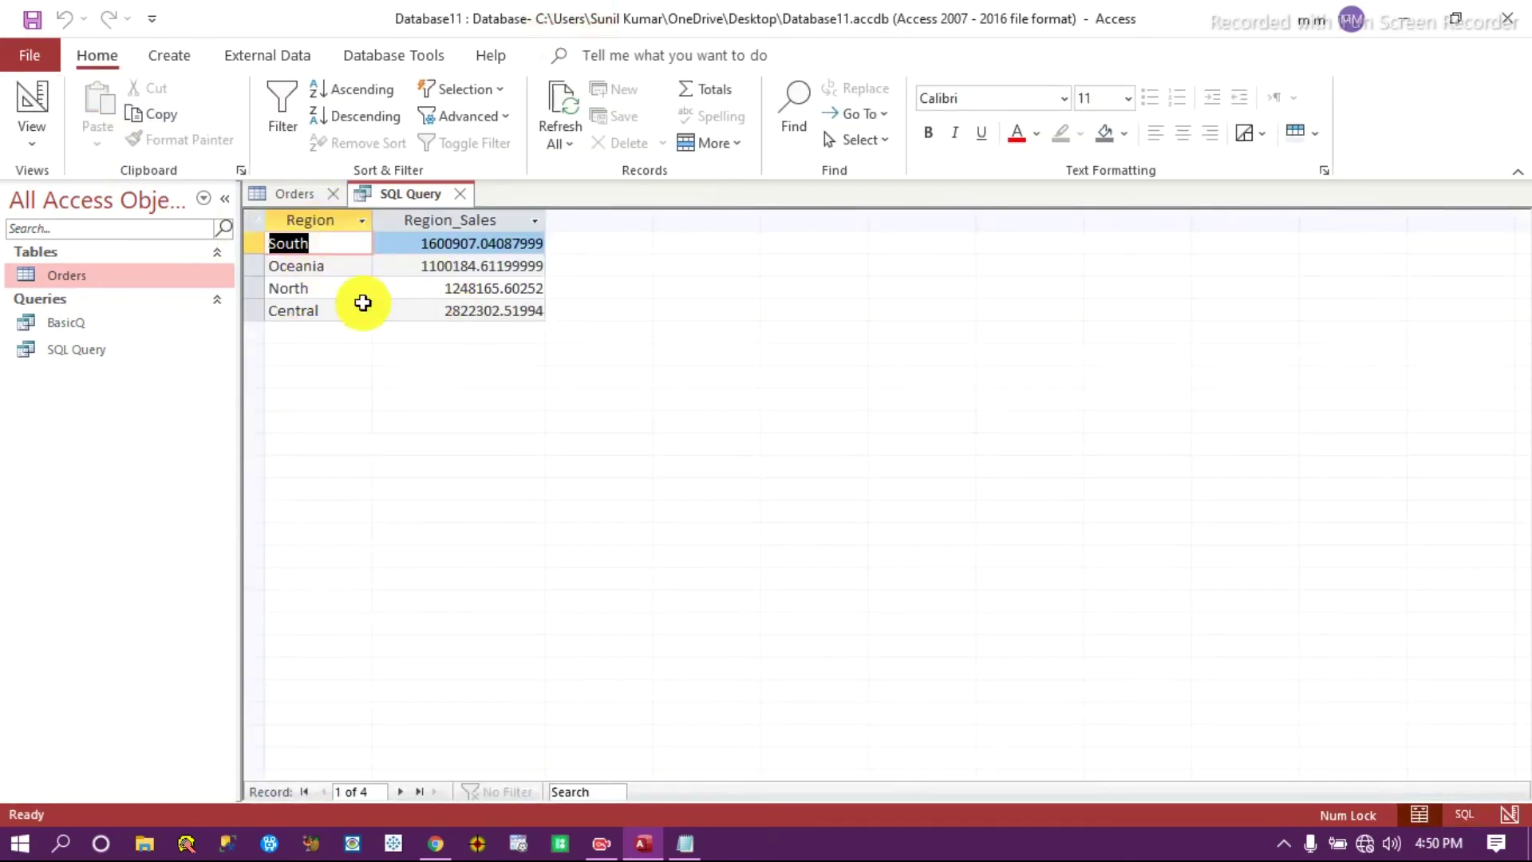
Insert WHERE Region = "North" between the FROM and GROUP BY lines of the SQL and run the query.
click(1464, 814)
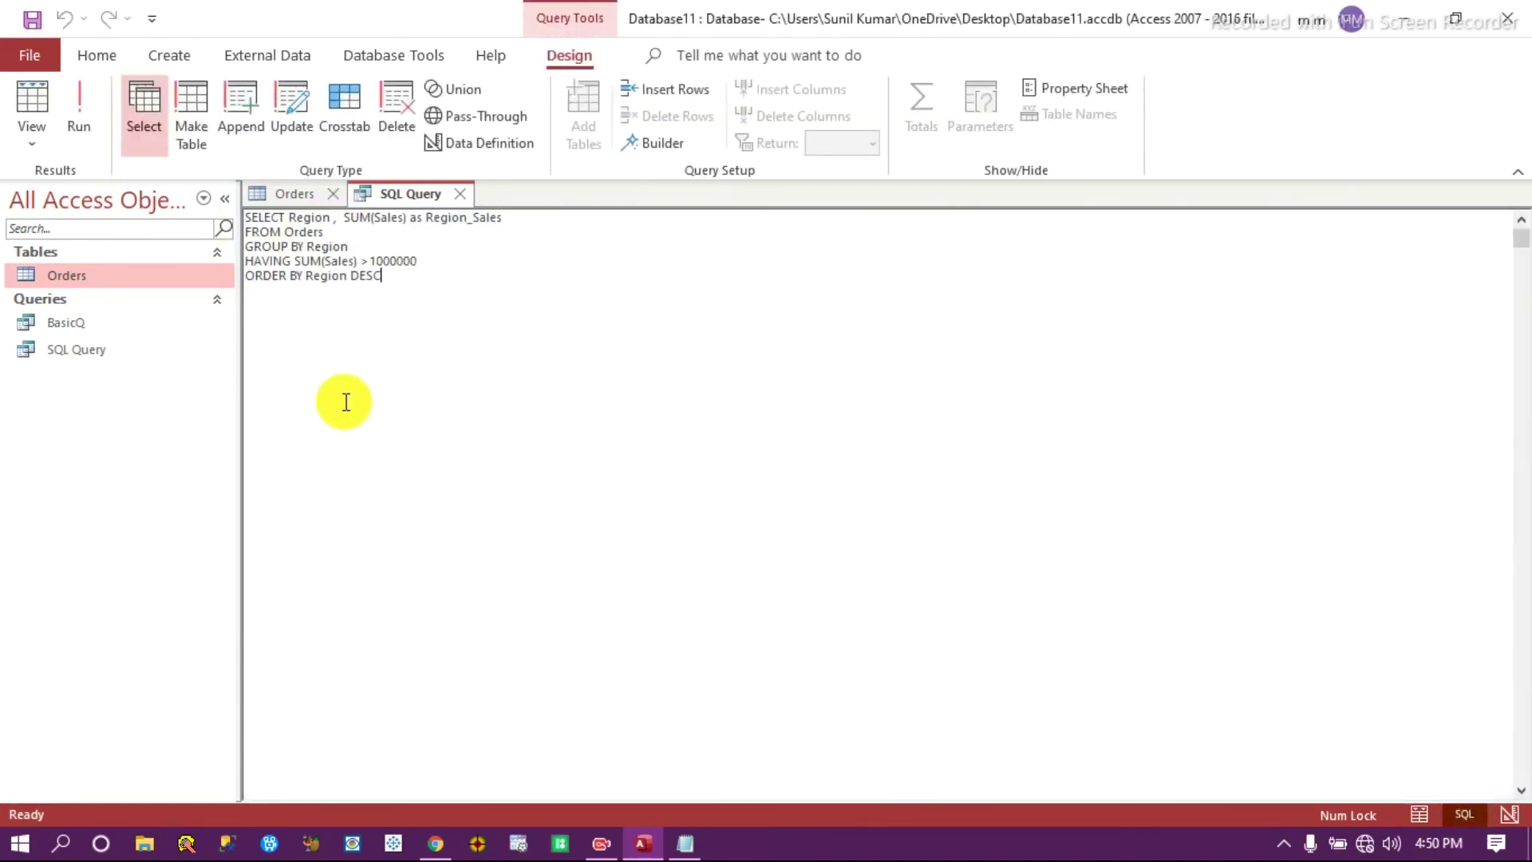
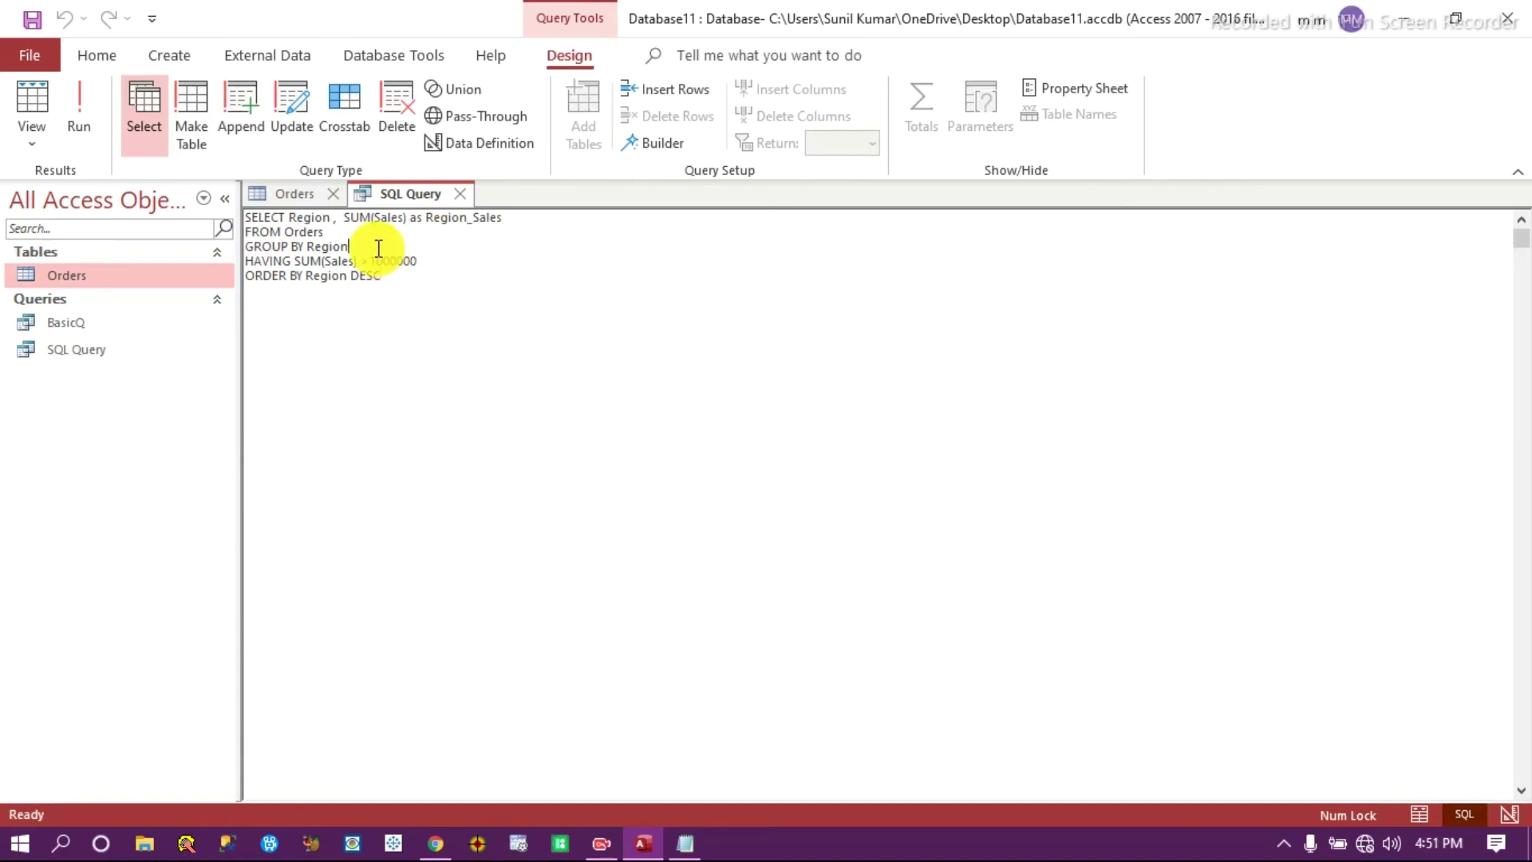
key(Return)
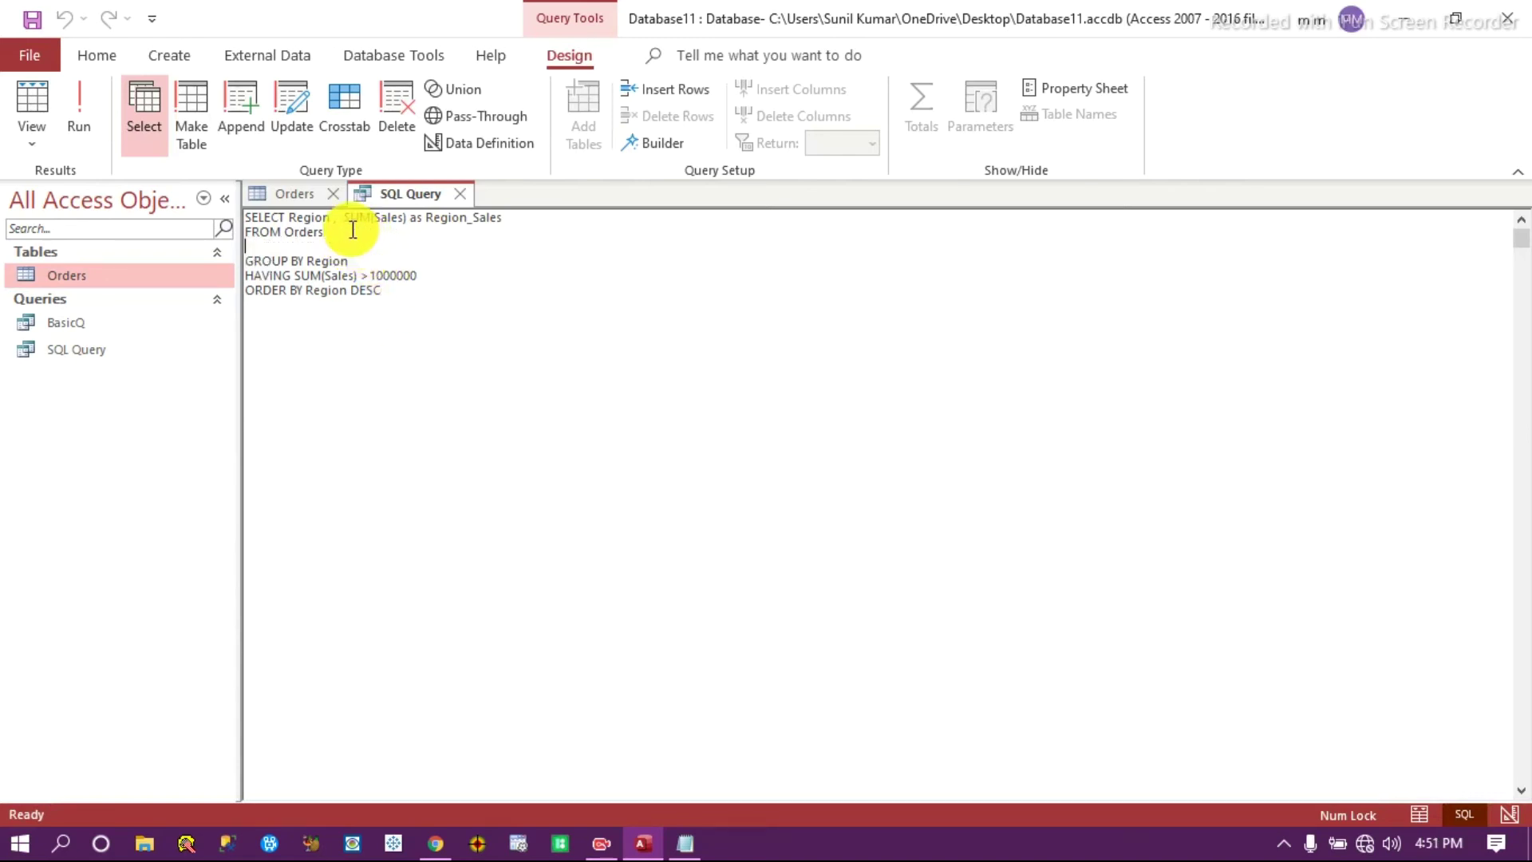
text(WHERE Region = 'North')
click(500, 411)
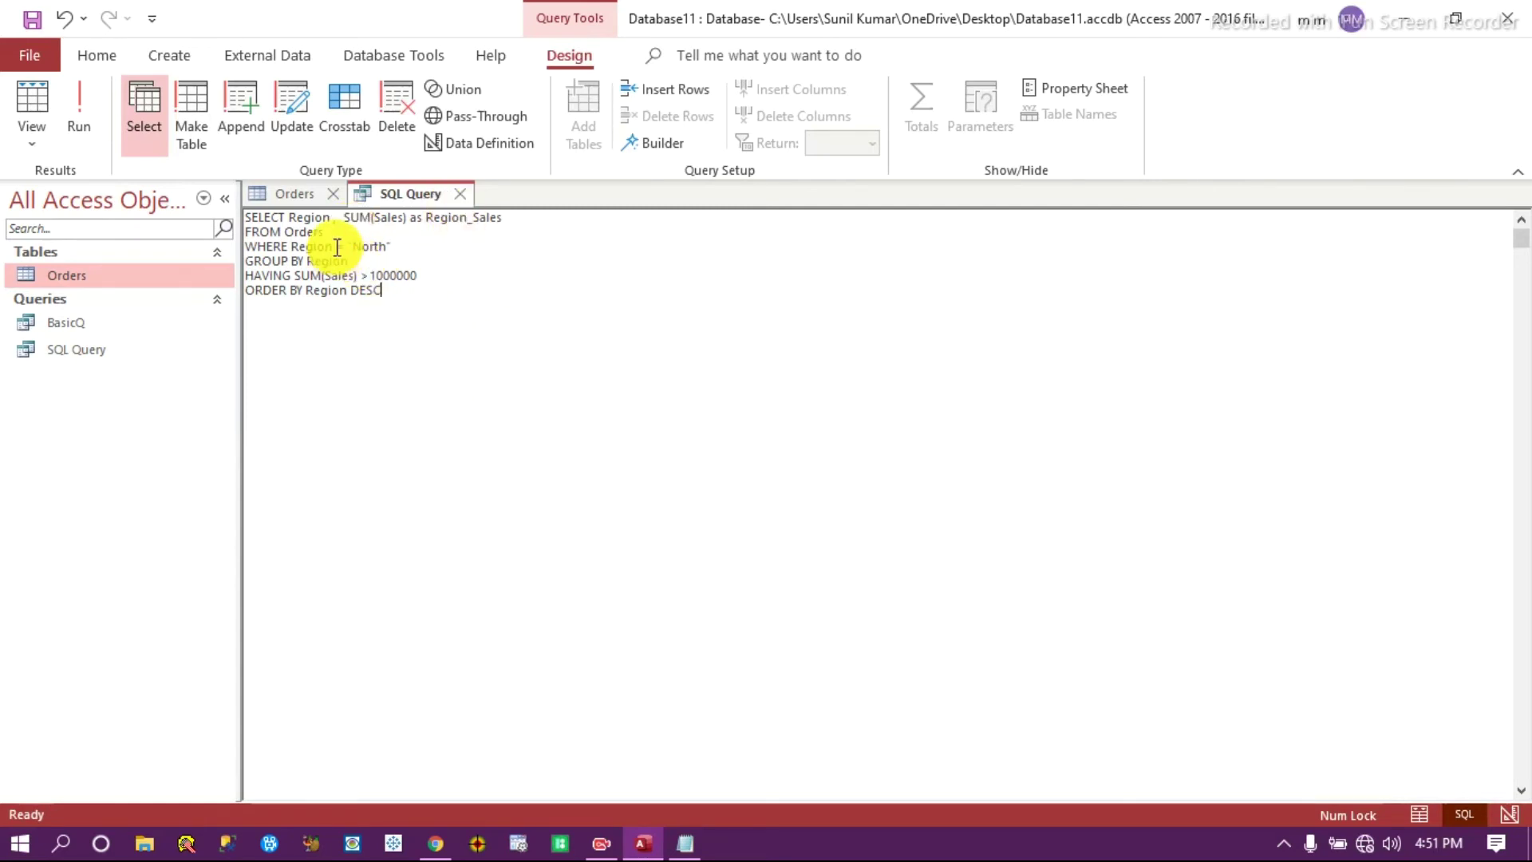
drag(269, 235, 303, 264)
click(472, 301)
click(80, 115)
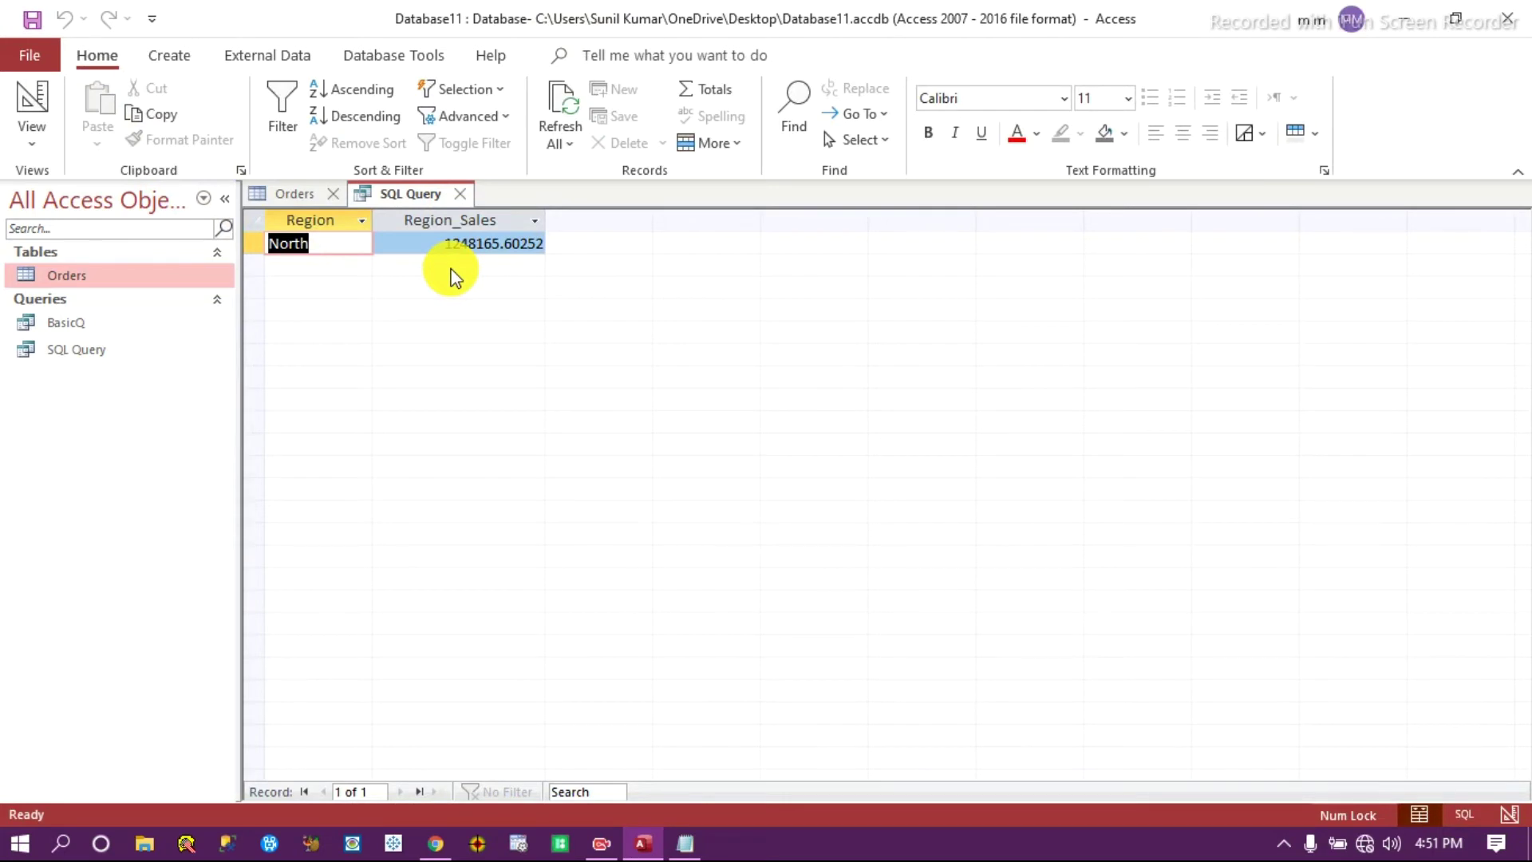
Delete the HAVING and ORDER BY lines from the query's SQL and run the query.
click(1465, 822)
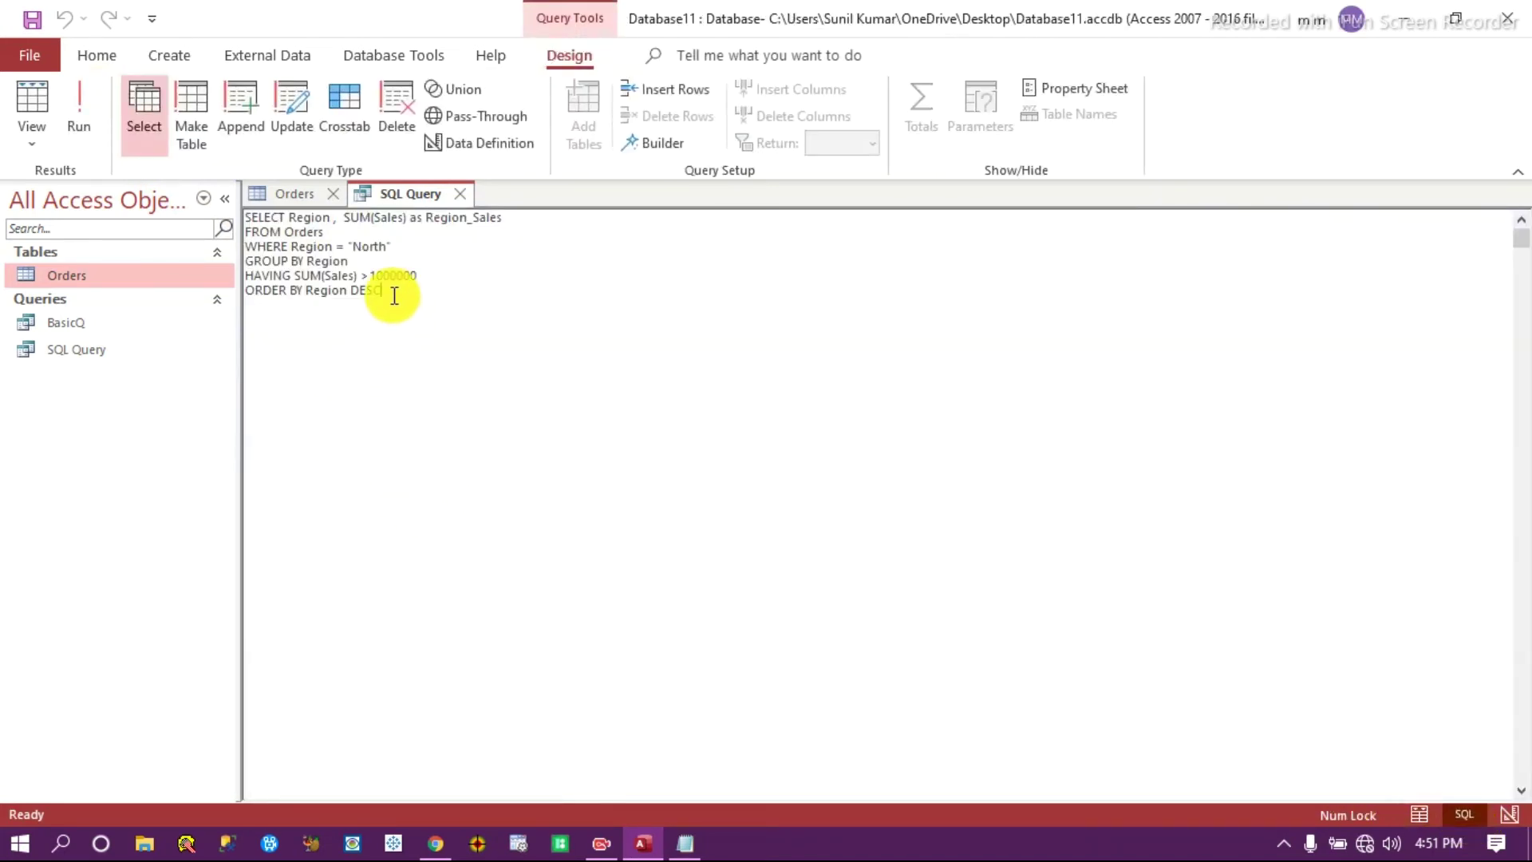
drag(394, 296, 231, 281)
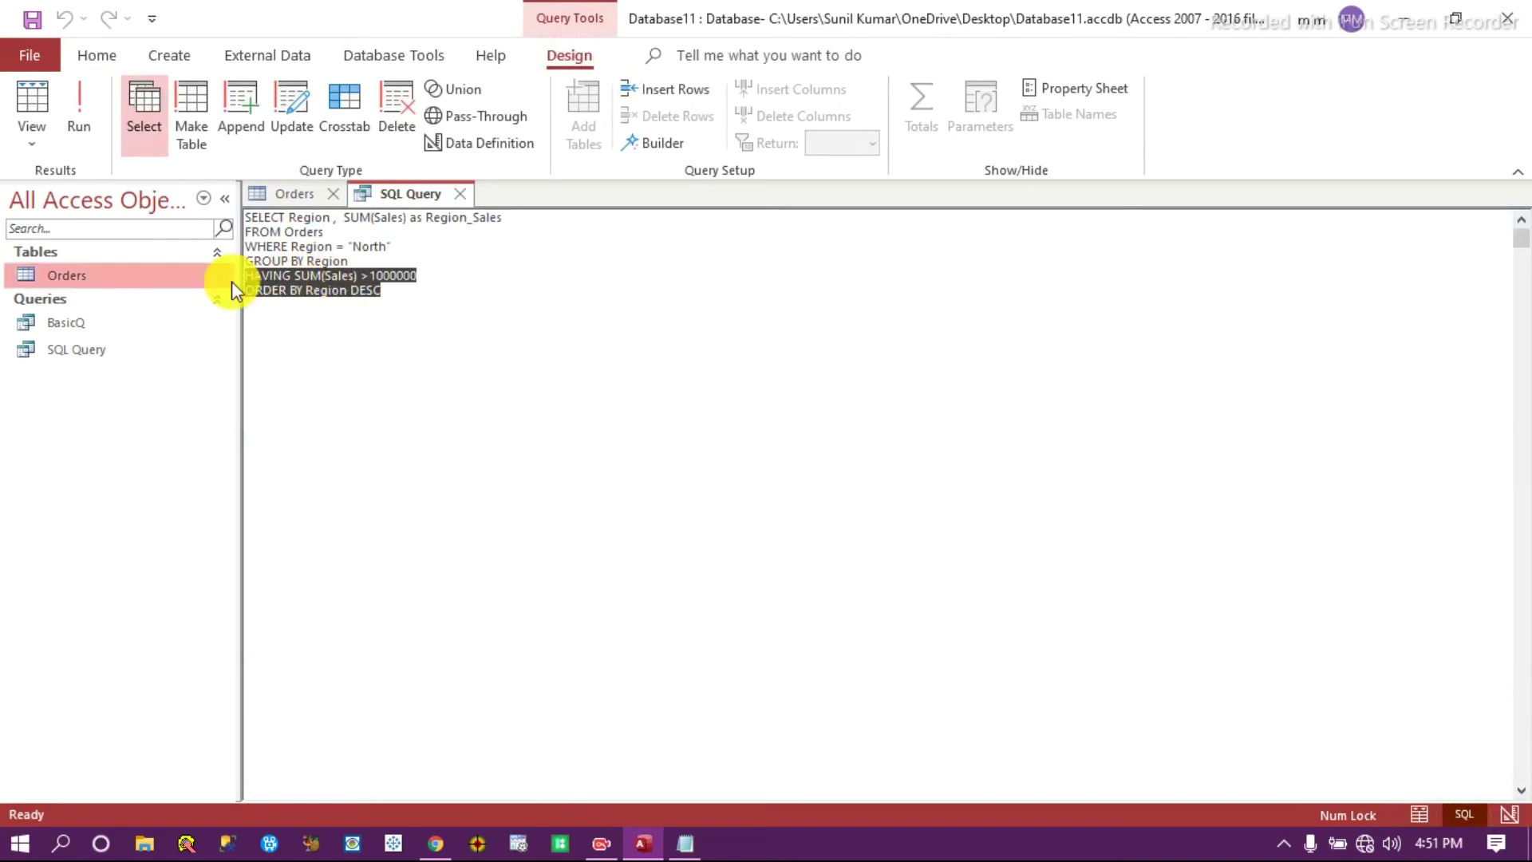
key(Delete)
click(94, 118)
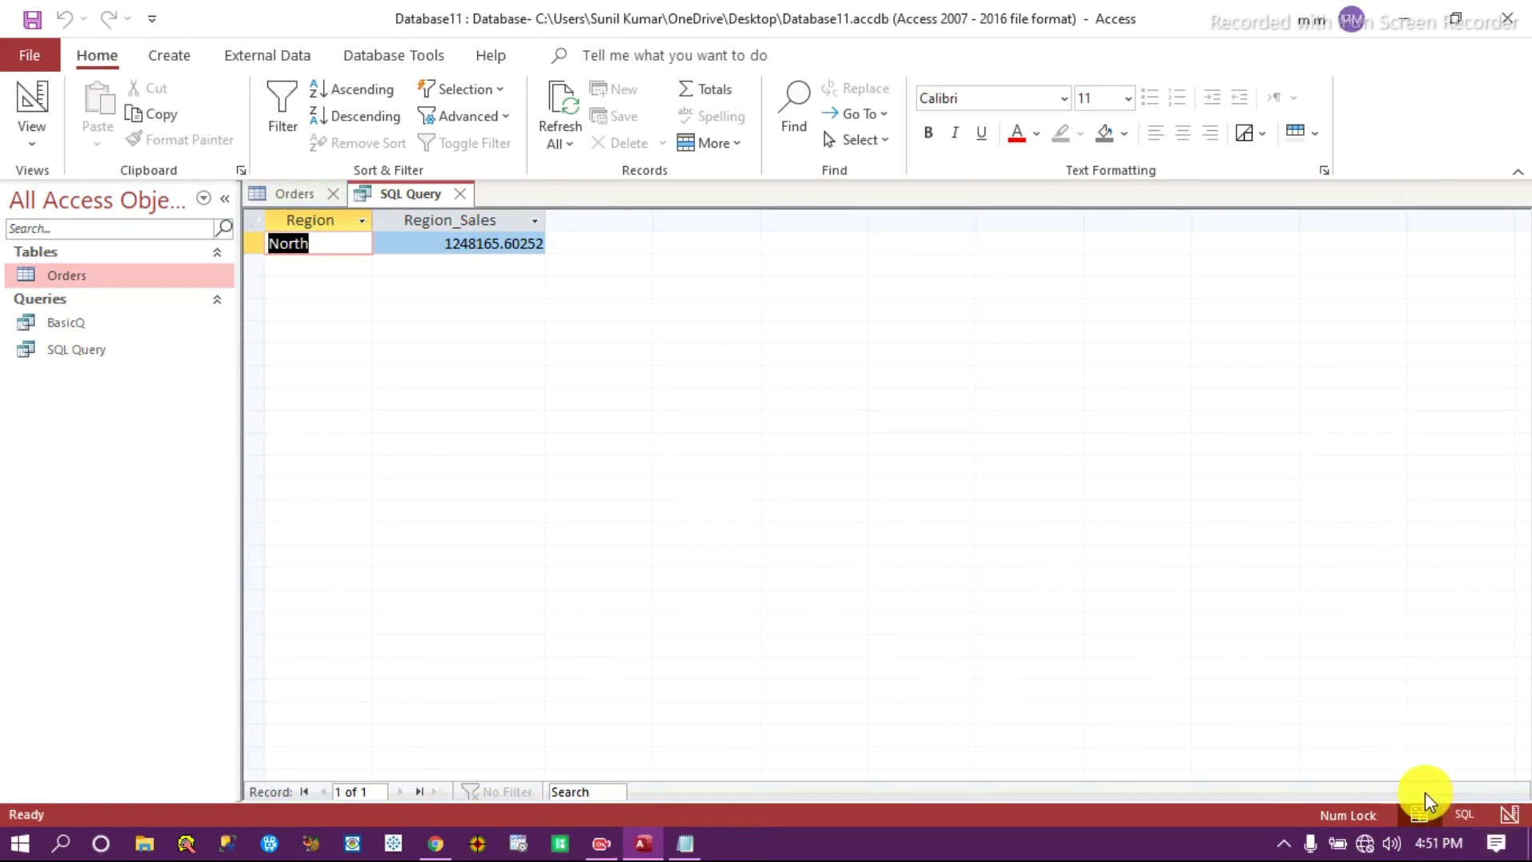
Clear all the remaining SQL text from the query, including the WHERE and GROUP BY clauses.
click(1466, 820)
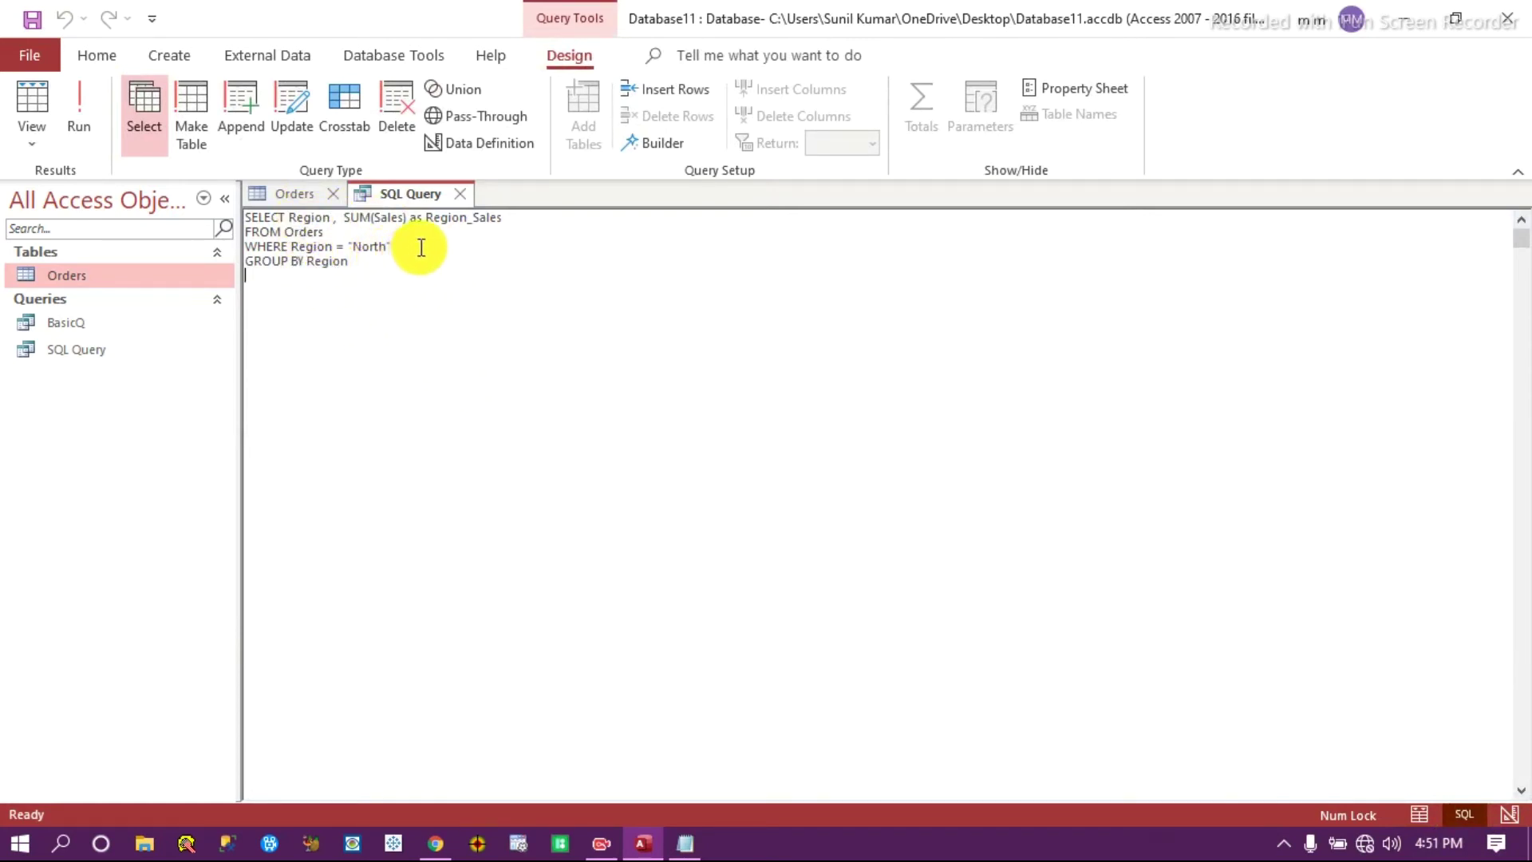
drag(418, 246, 250, 242)
key(Delete)
key(Delete)
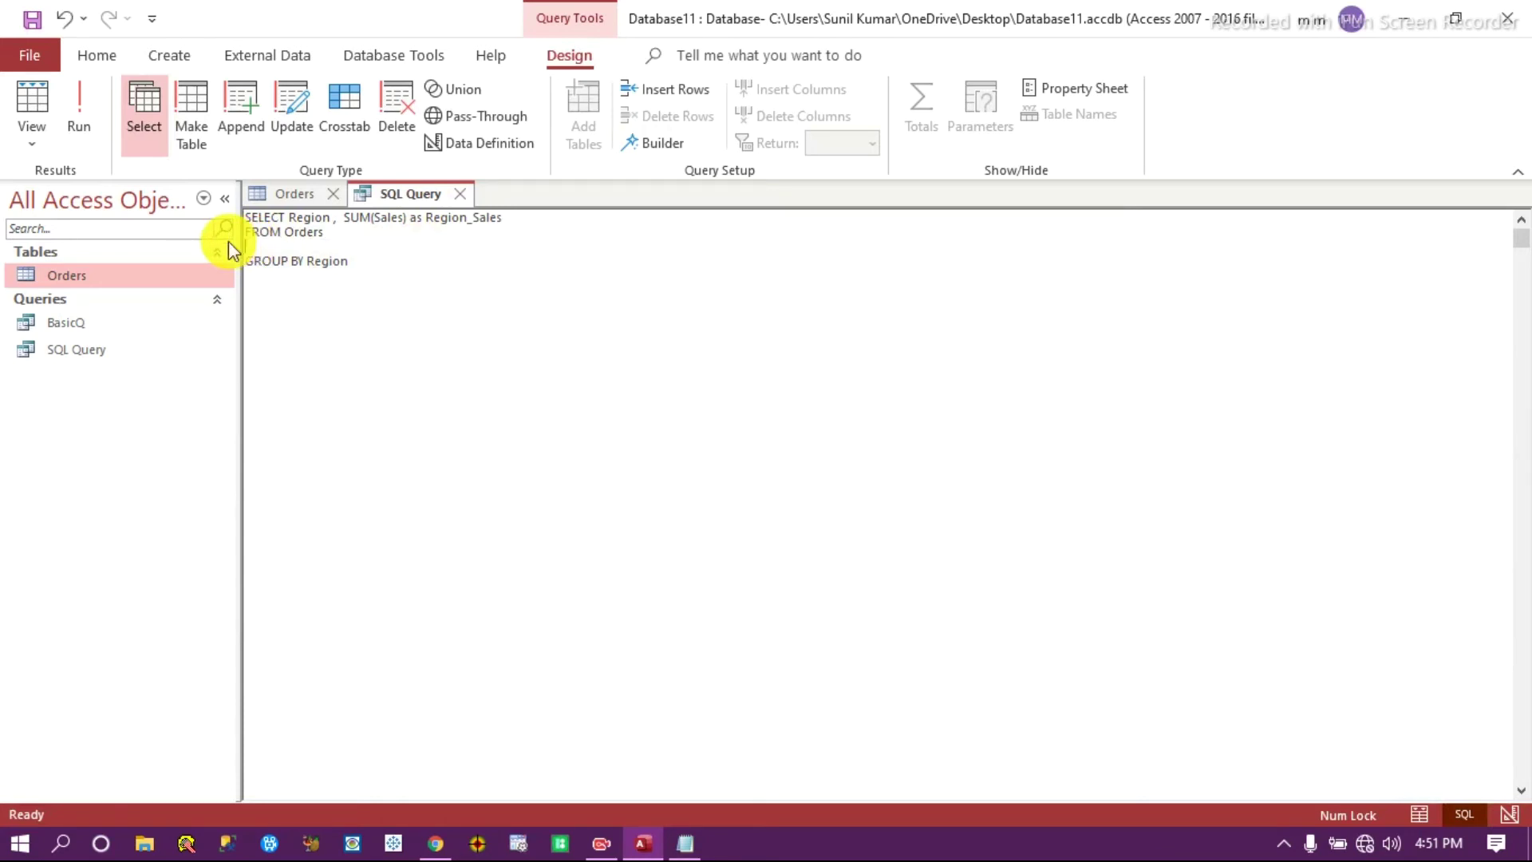
drag(431, 242, 246, 240)
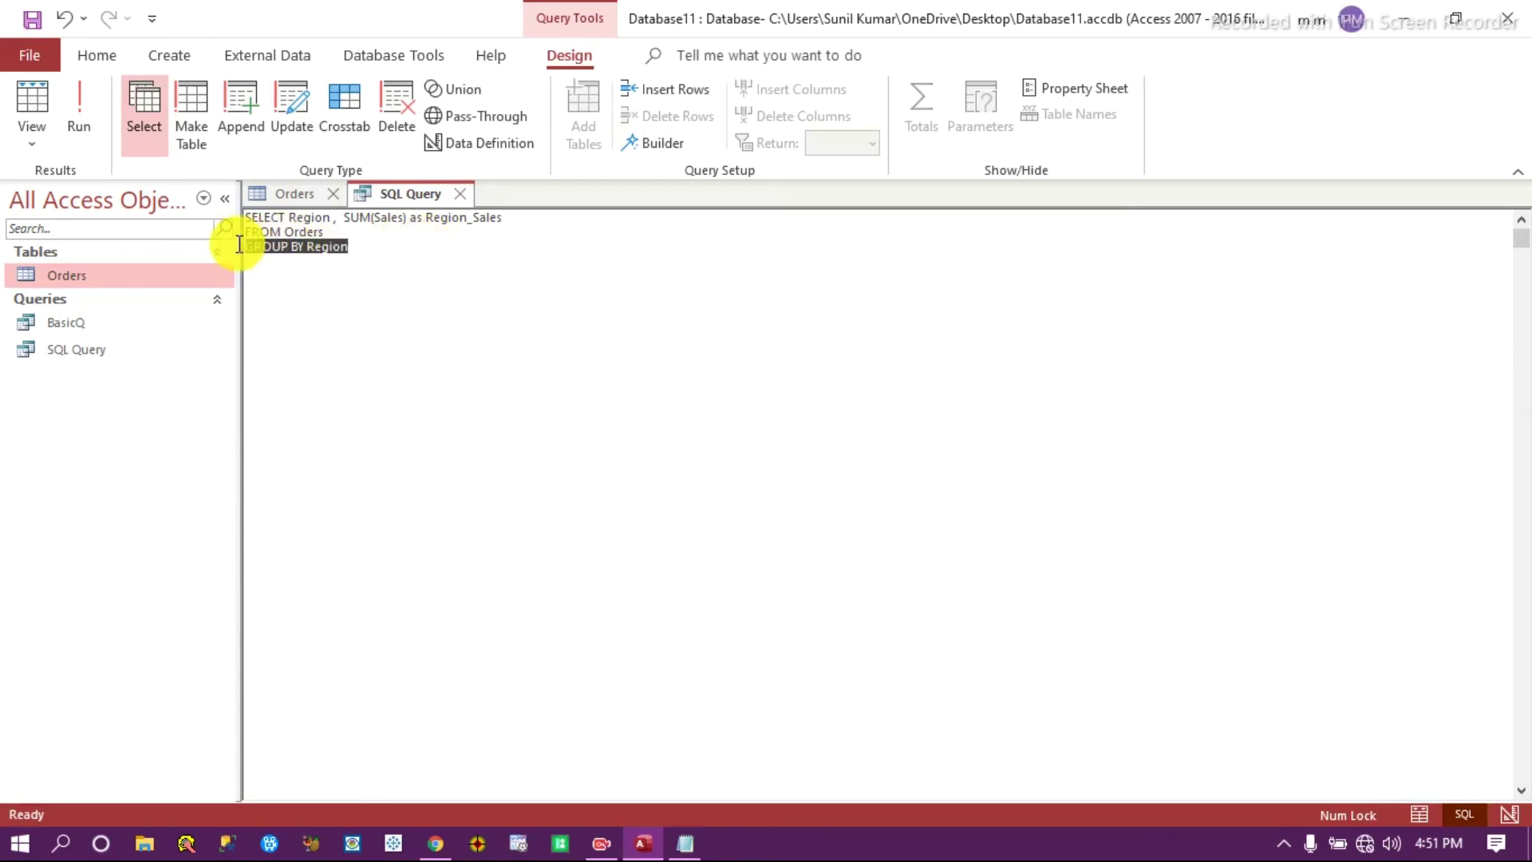
key(Delete)
key(ctrl+a)
key(Delete)
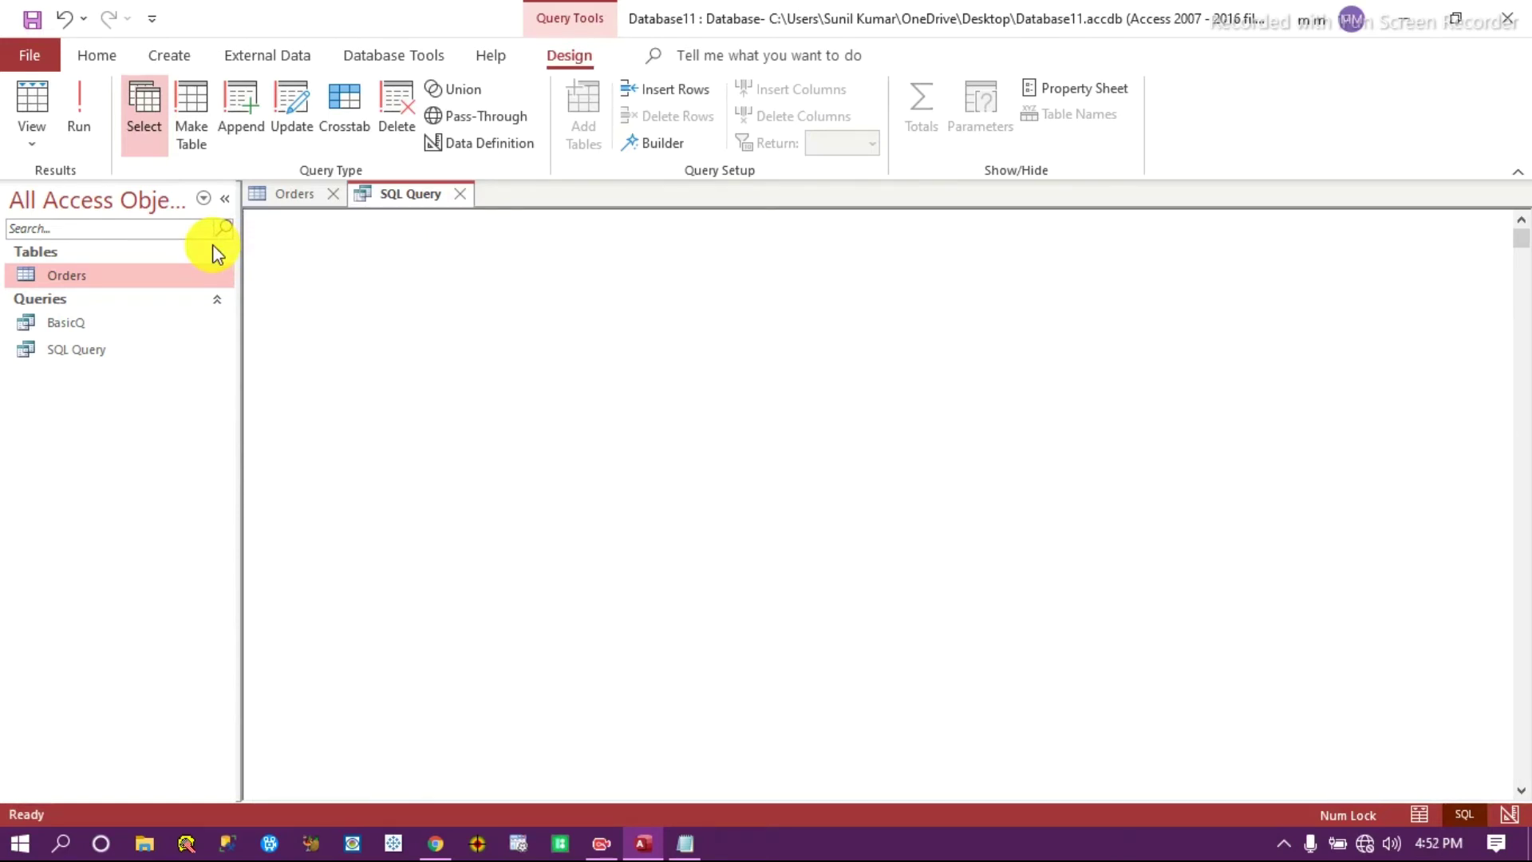
Write a new query text: SELECT Region,Country,SUM(Sales) as Revenue, followed by FROM Orders on a second line.
text(SELECT Region,Country,SUM)
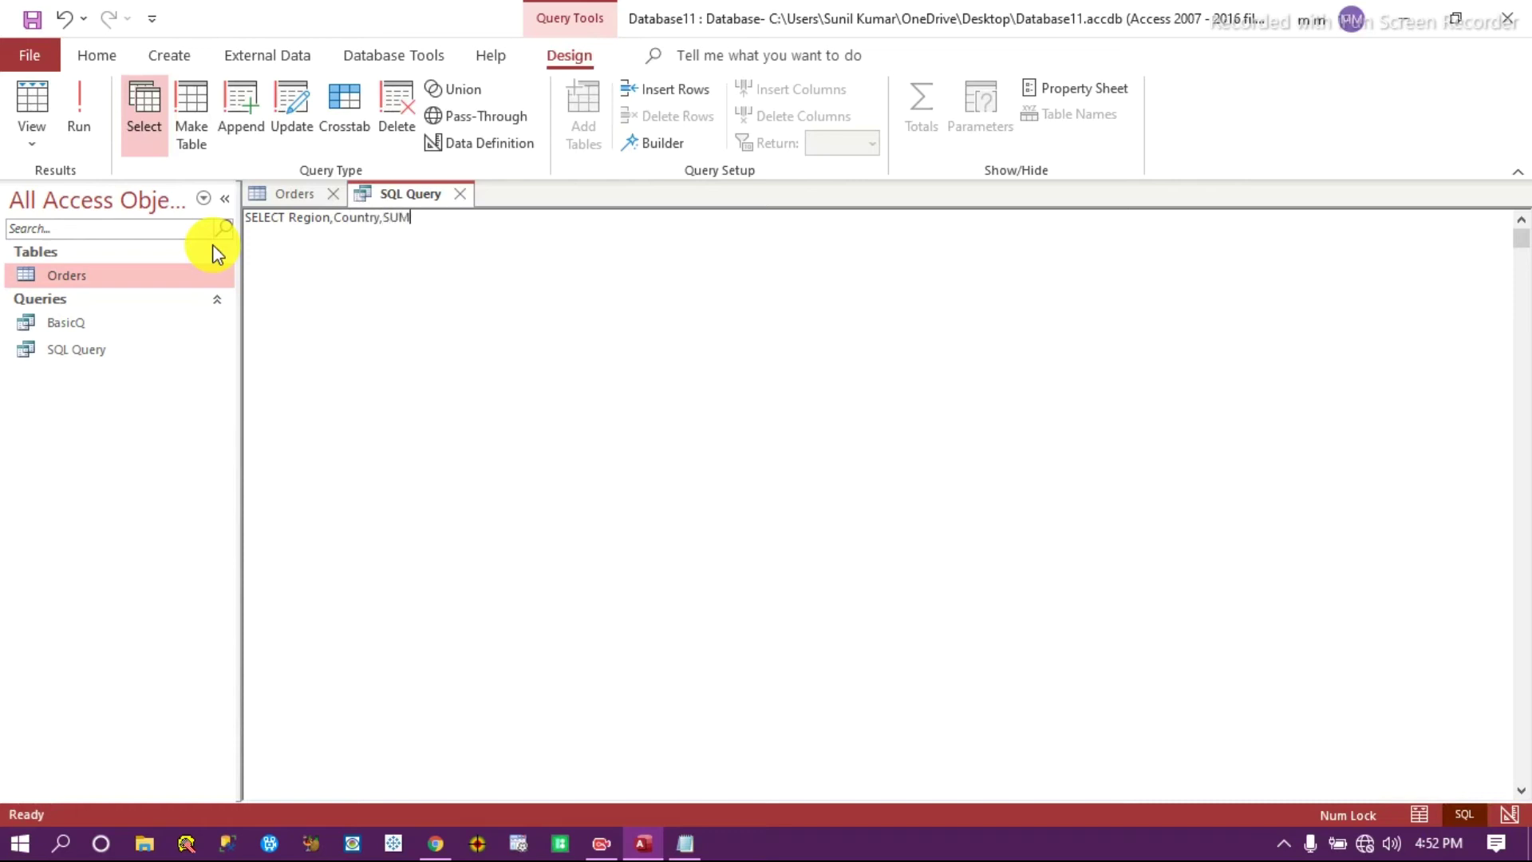
text((Sales) as Revenue)
key(Return)
text(from)
key(BackSpace)
key(BackSpace)
text(FROM Orders)
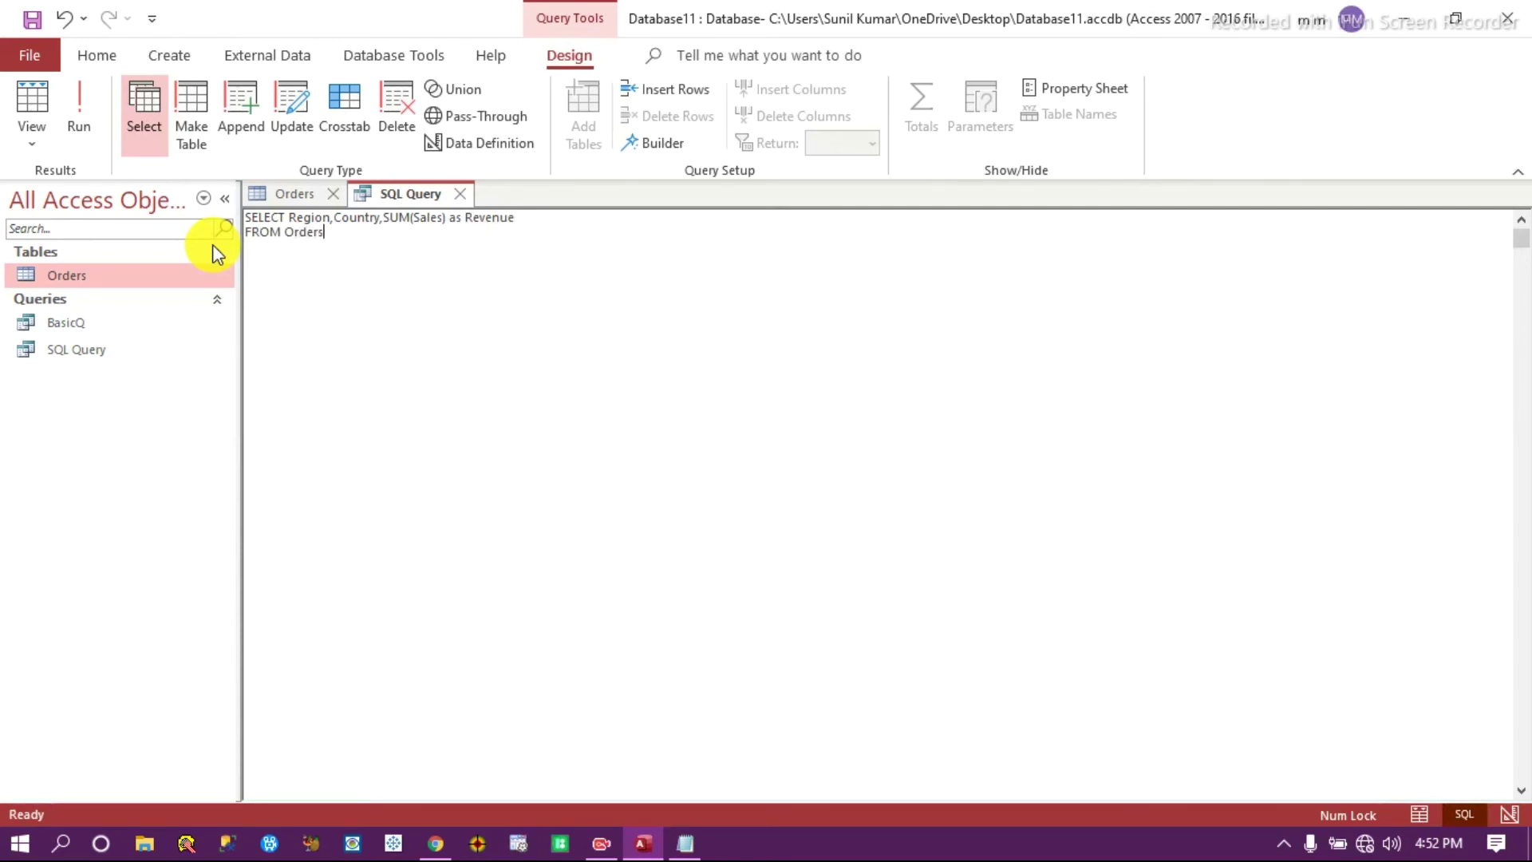
Add the line WHERE Region = "North" to the SQL and try to run the query without grouping.
text(WHERE Region = "North")
key(End)
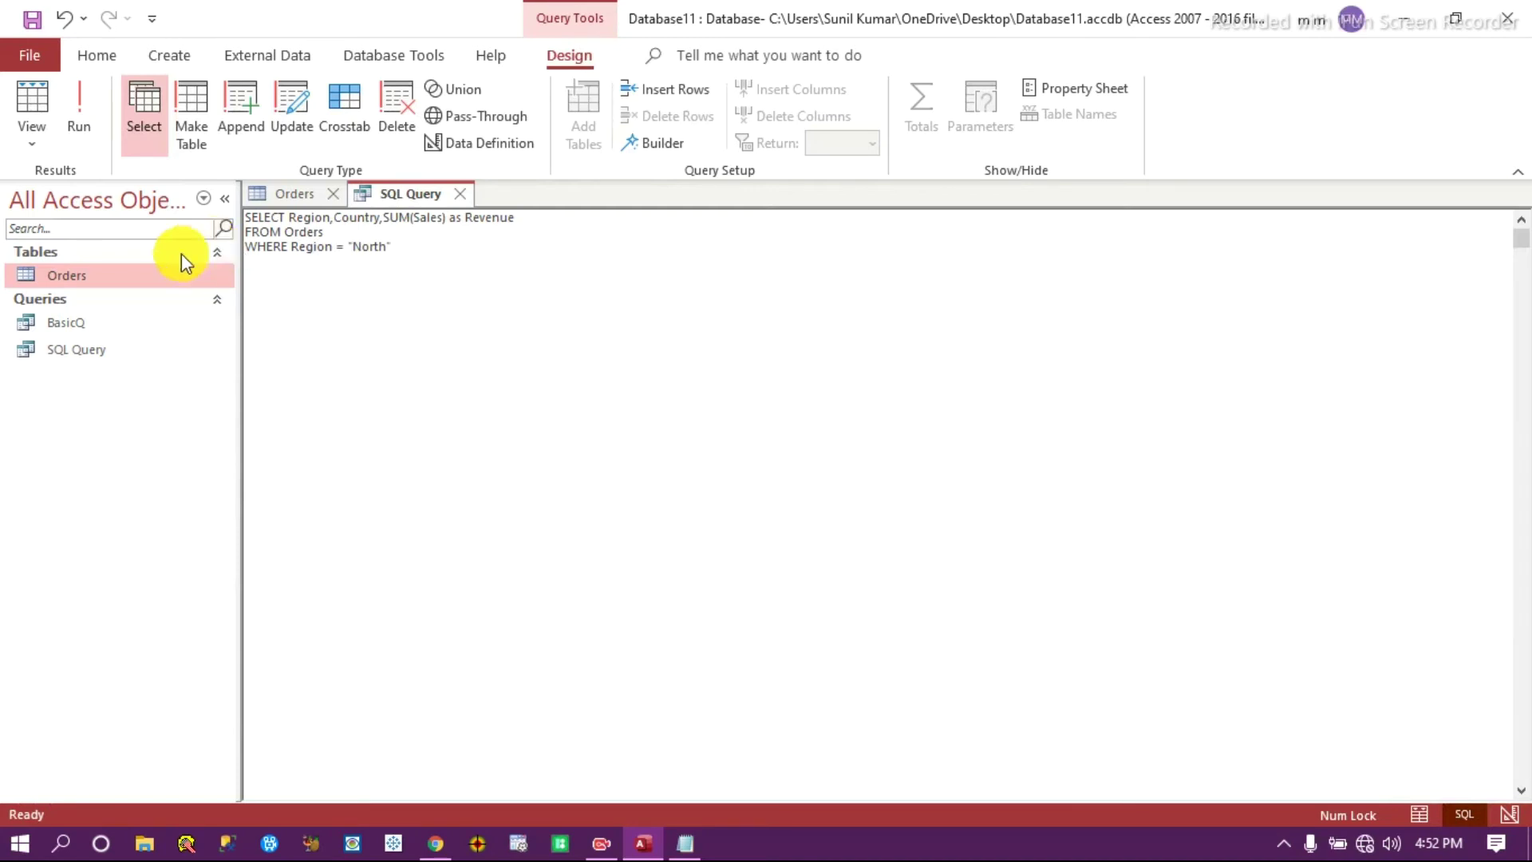
click(79, 102)
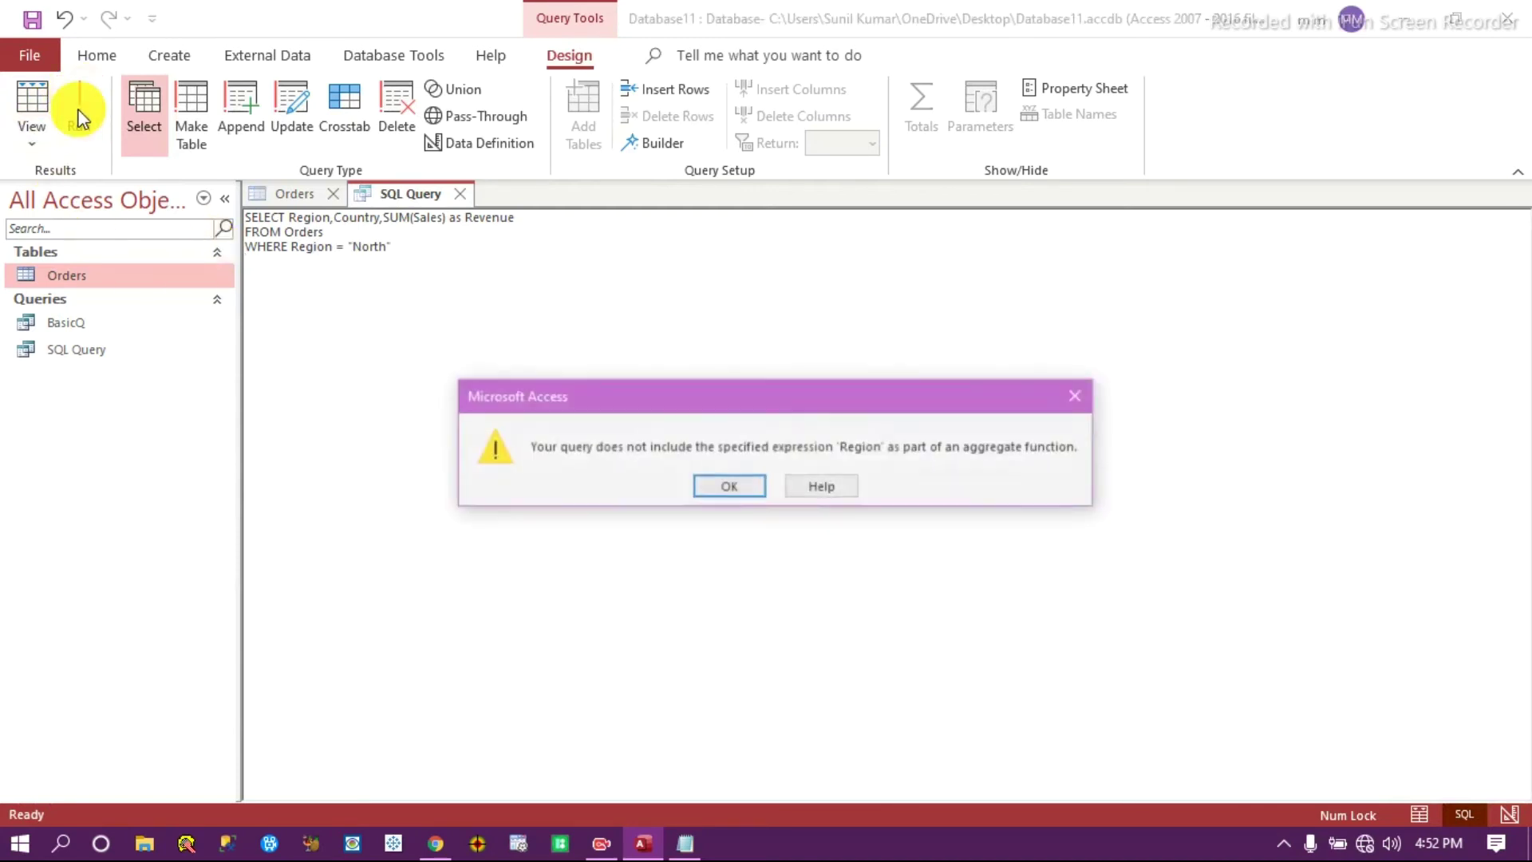
click(725, 490)
Add the line GROUP BY Region,Country to the SQL, run the query and widen the Revenue column to show full values.
text(G)
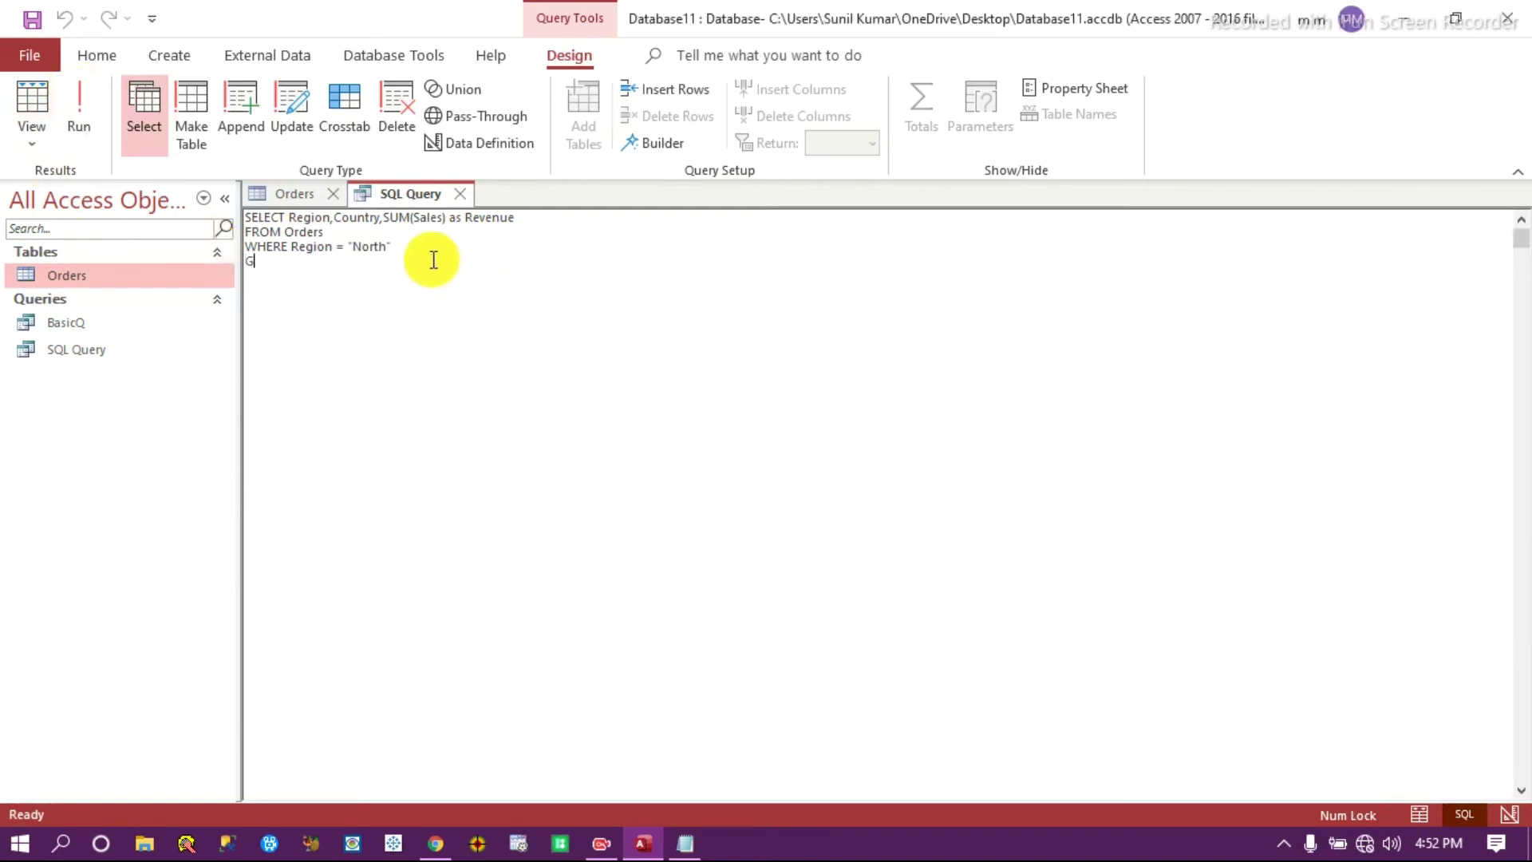
text(ROUP BY Region,Country)
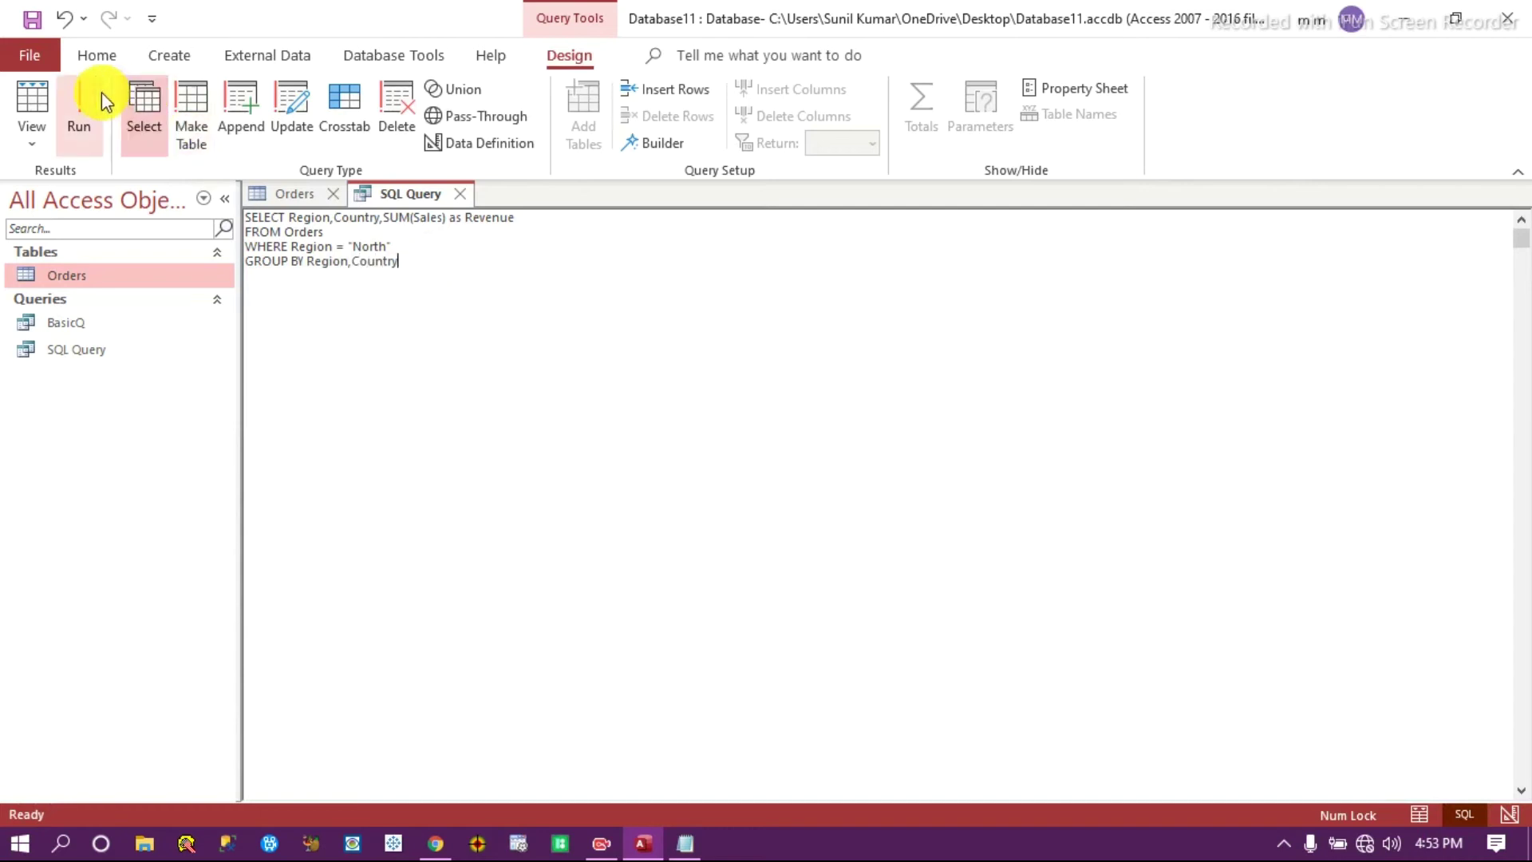
click(80, 100)
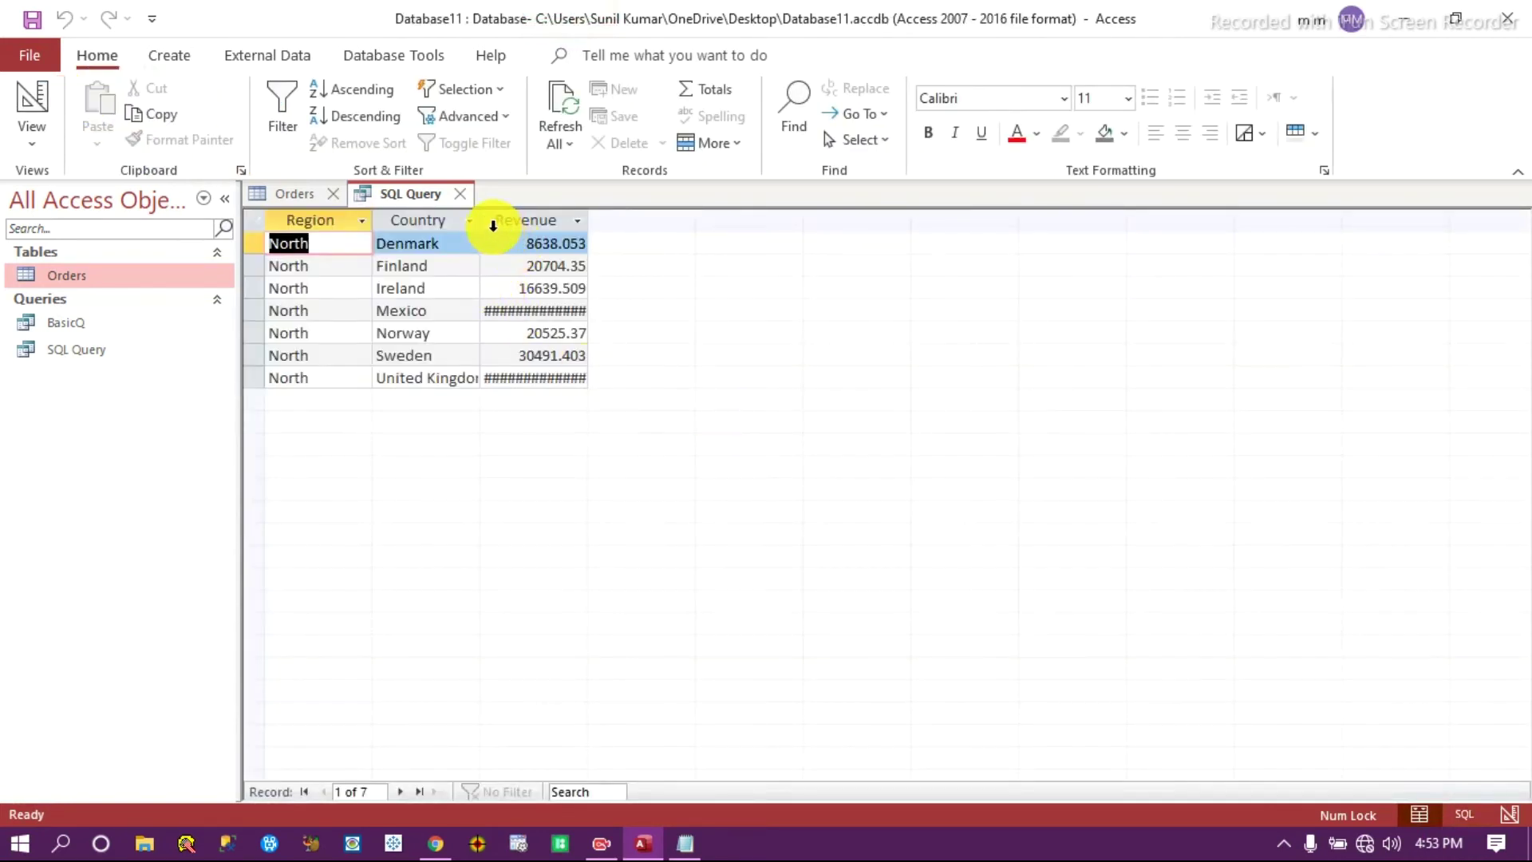
drag(649, 223, 647, 223)
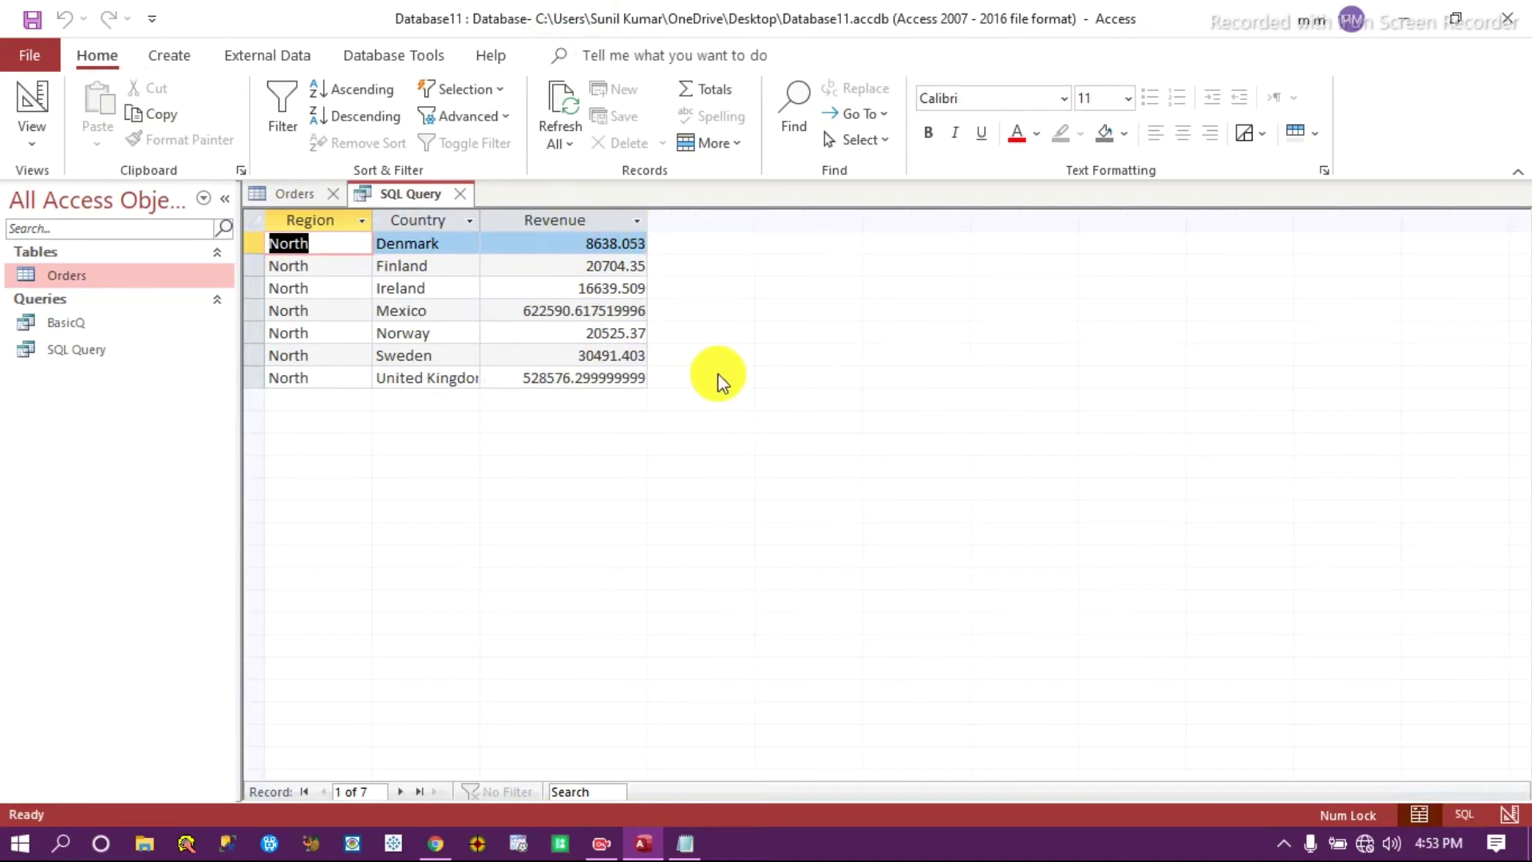
click(1464, 814)
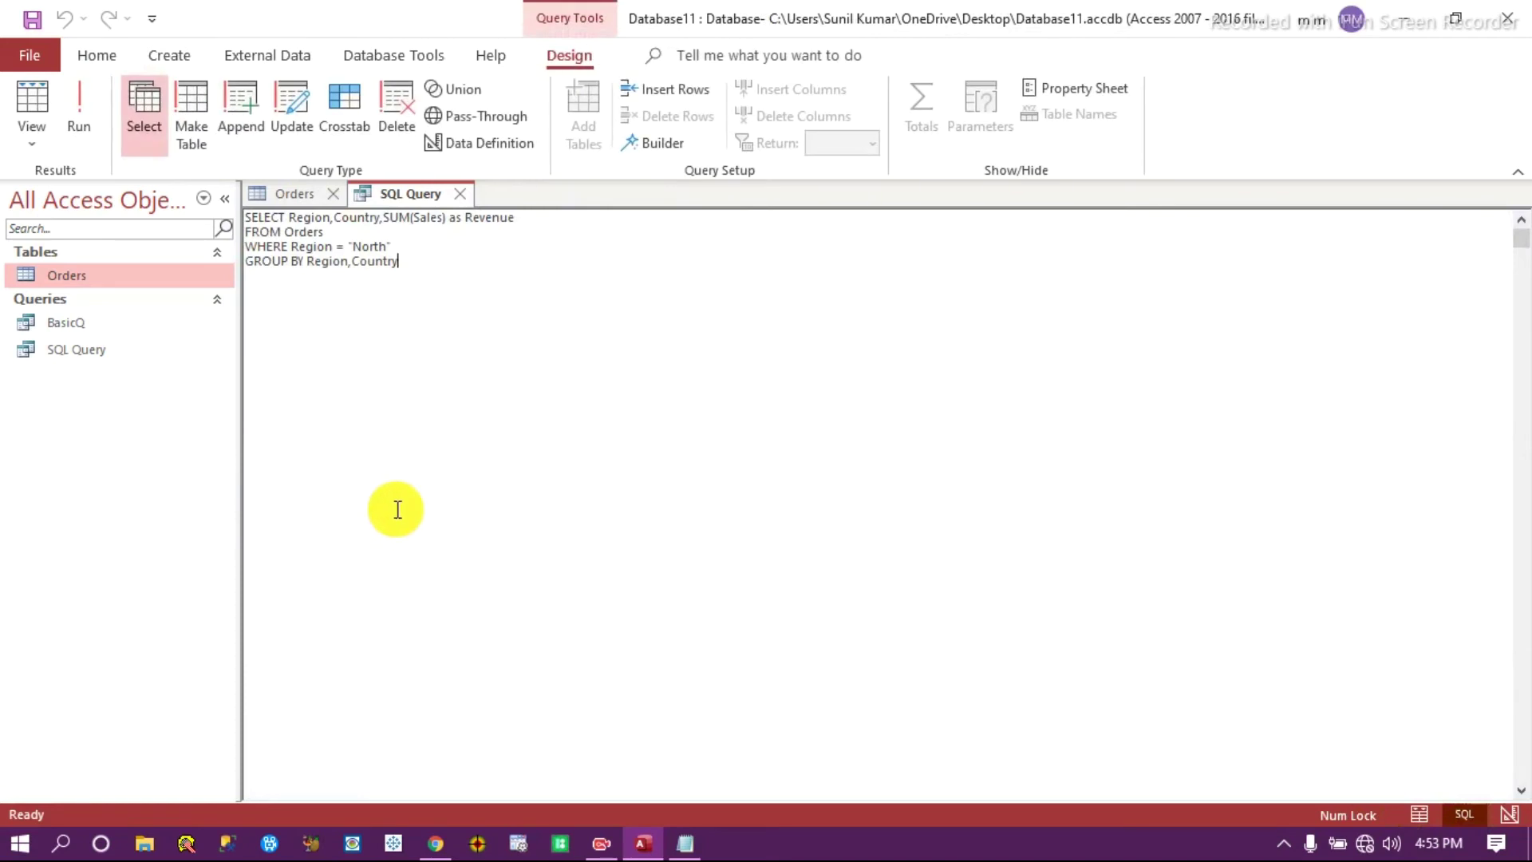
click(85, 121)
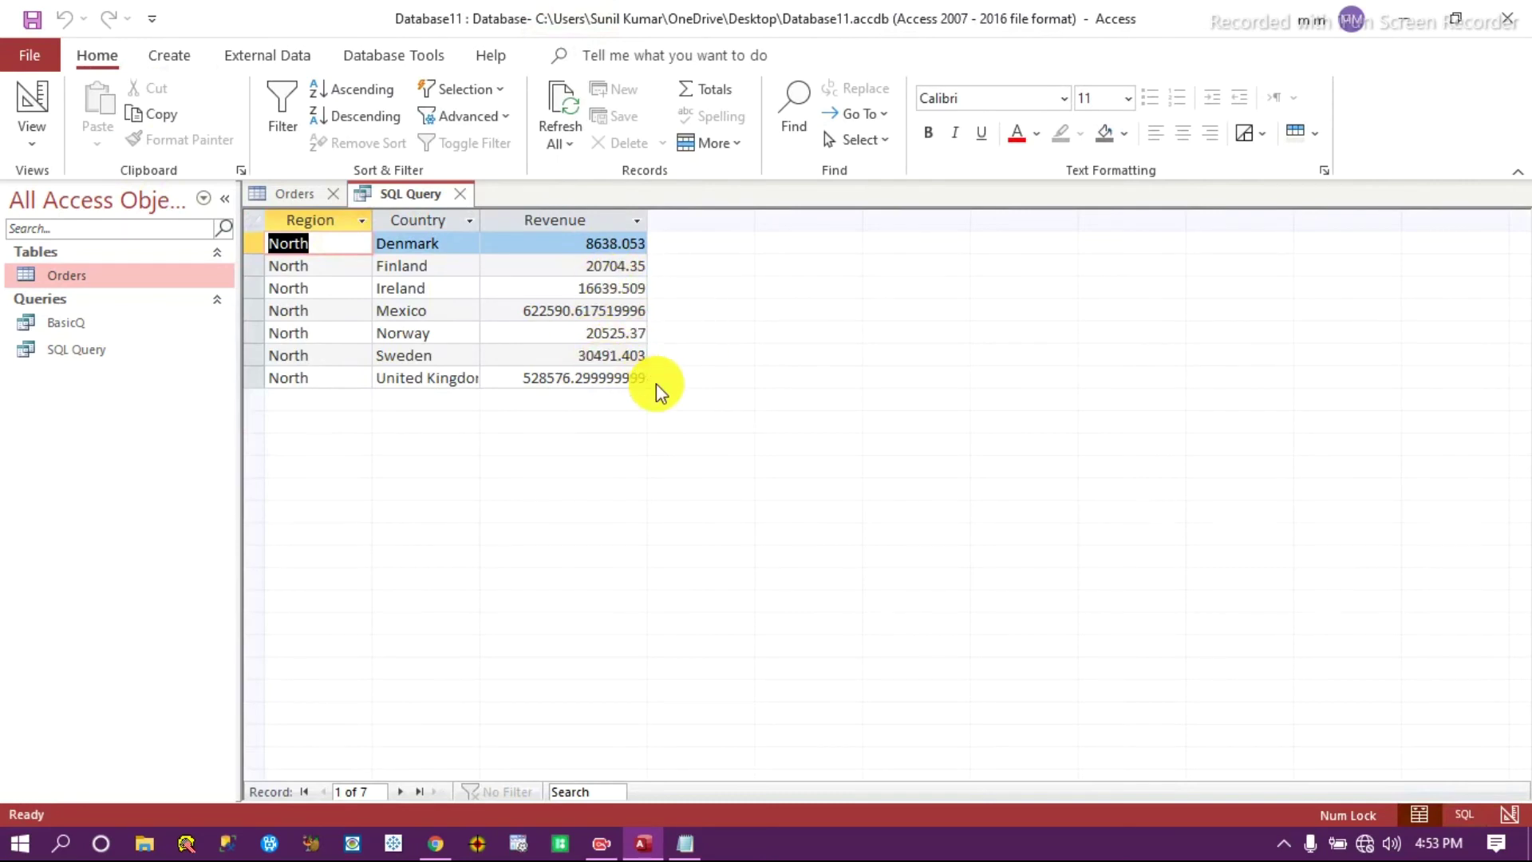
Add the line HAVING SUM(Sales) > 10000 below the GROUP BY clause and run the query.
click(1464, 814)
text(HAVING)
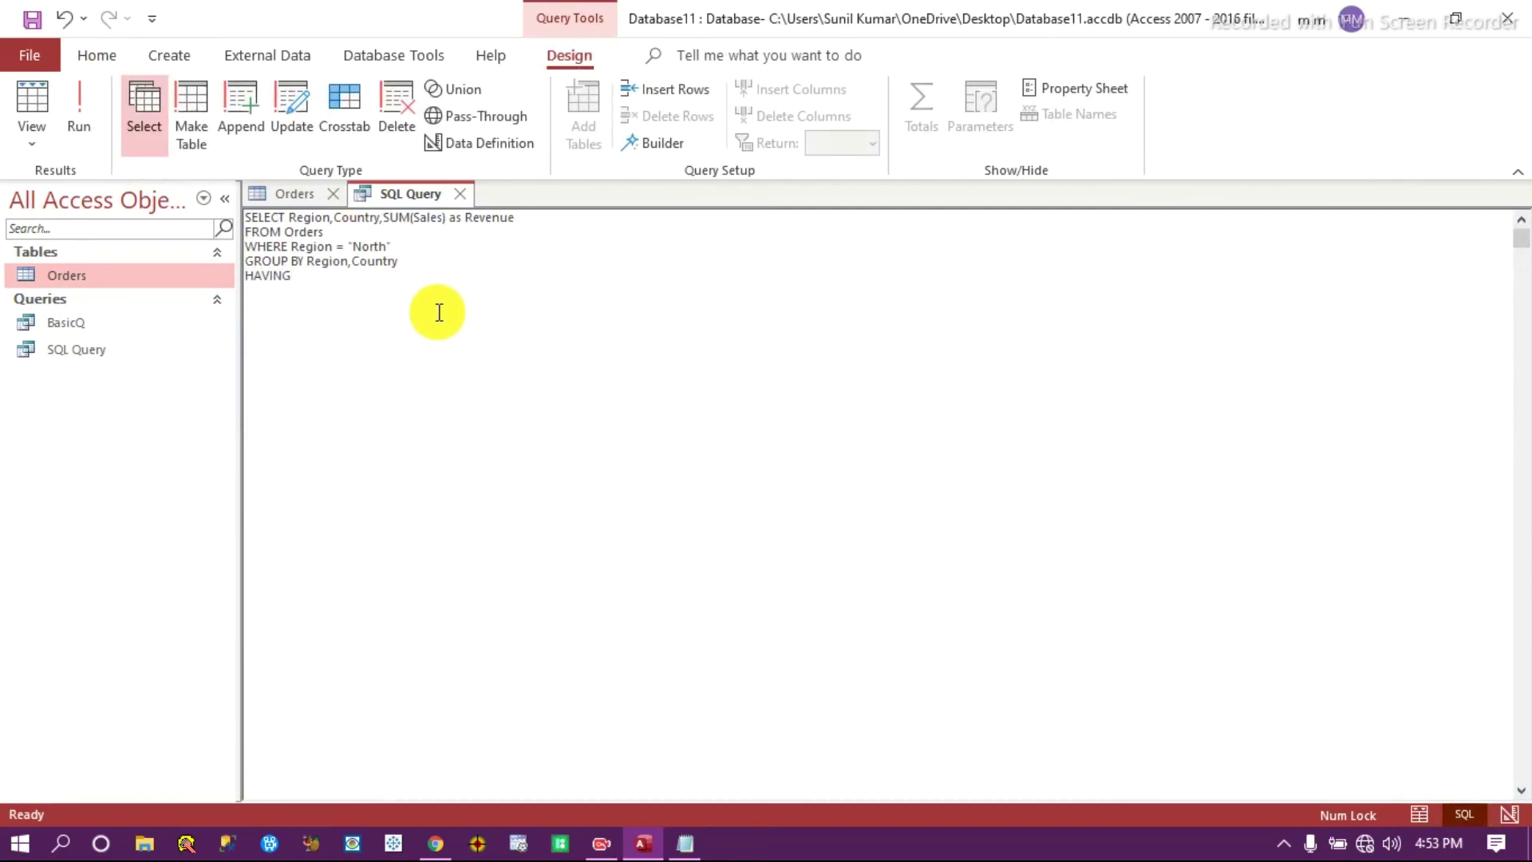
drag(430, 217, 384, 217)
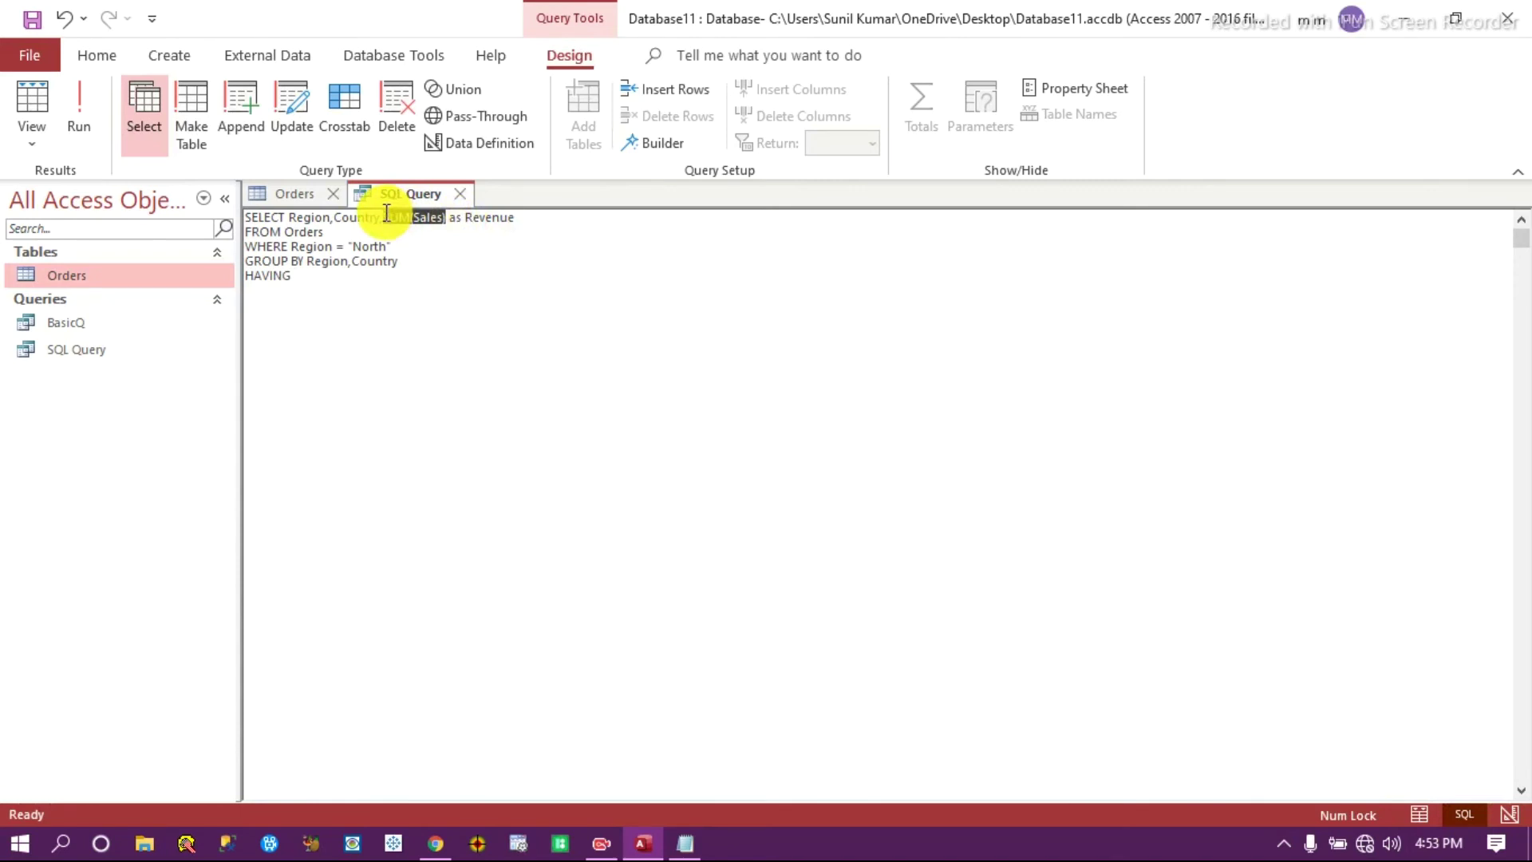
key(ctrl+c)
click(325, 276)
key(ctrl+v)
text(> 10000)
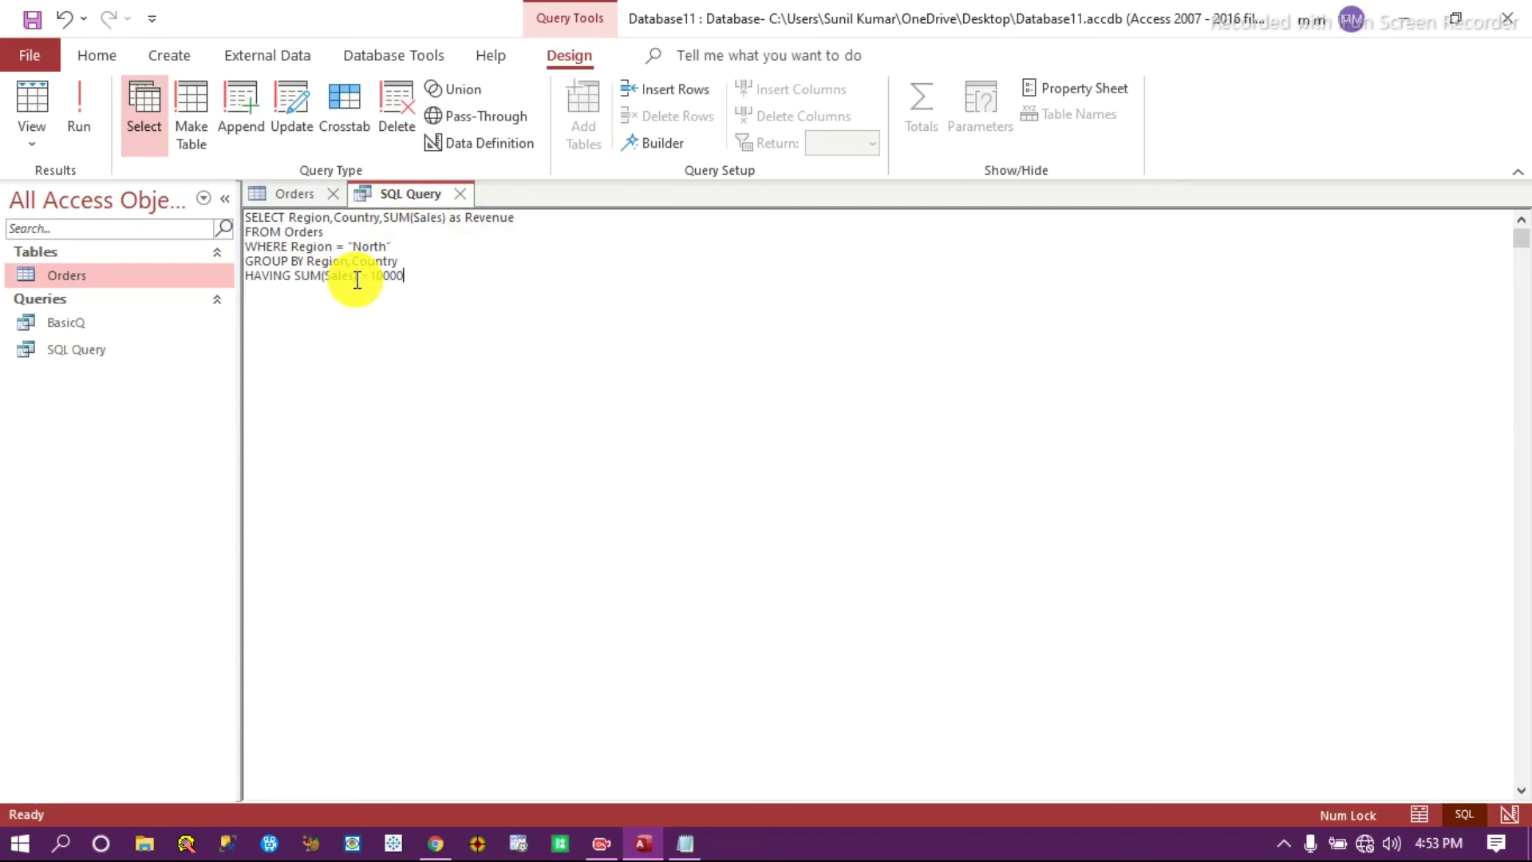
click(77, 118)
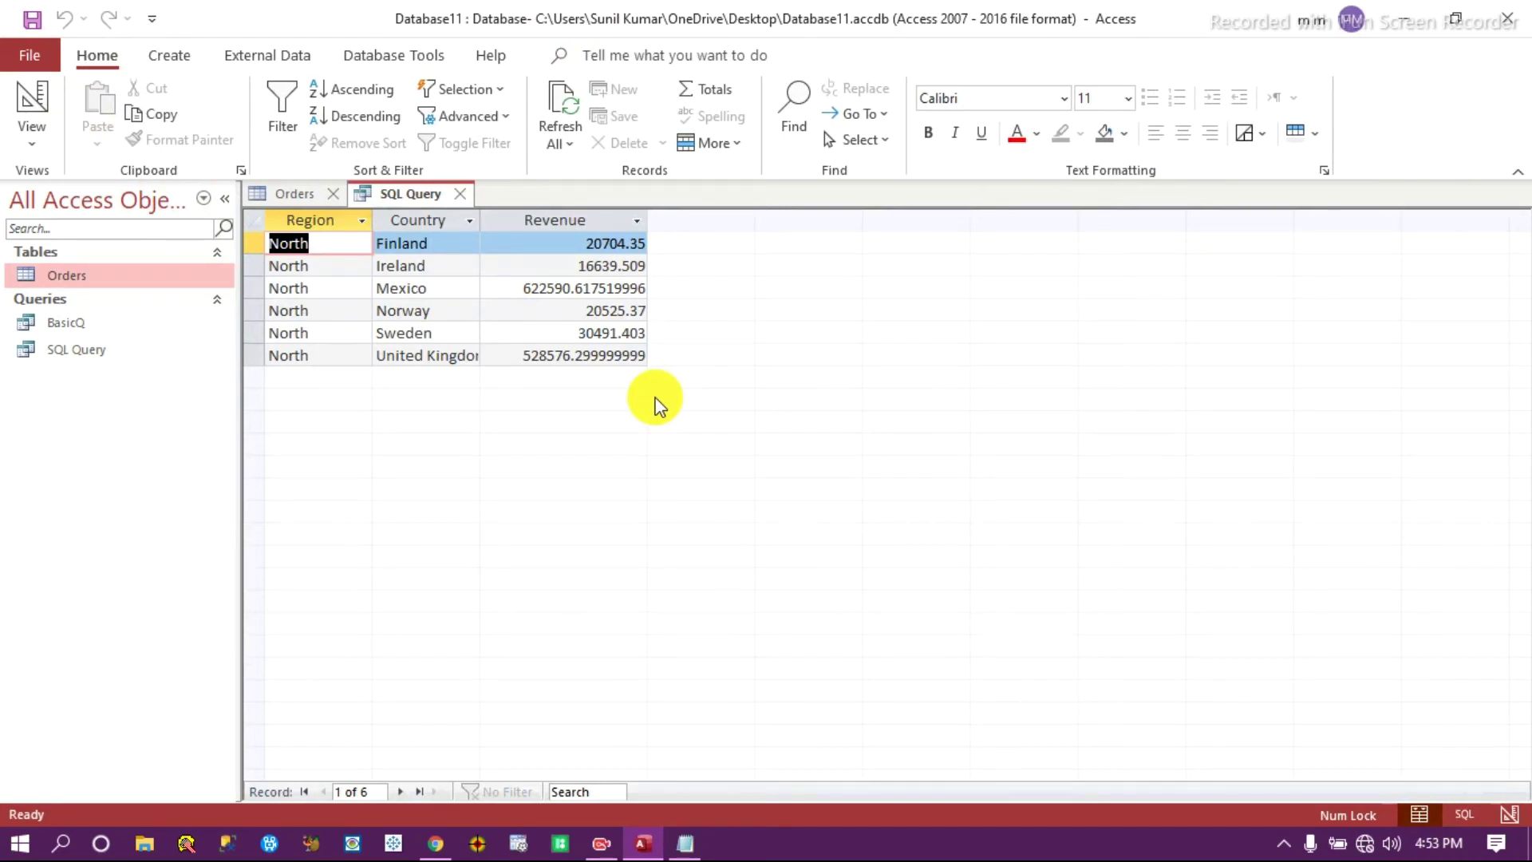
Return to the query's SQL text and delete all of it, from SELECT through the HAVING clause.
click(1464, 816)
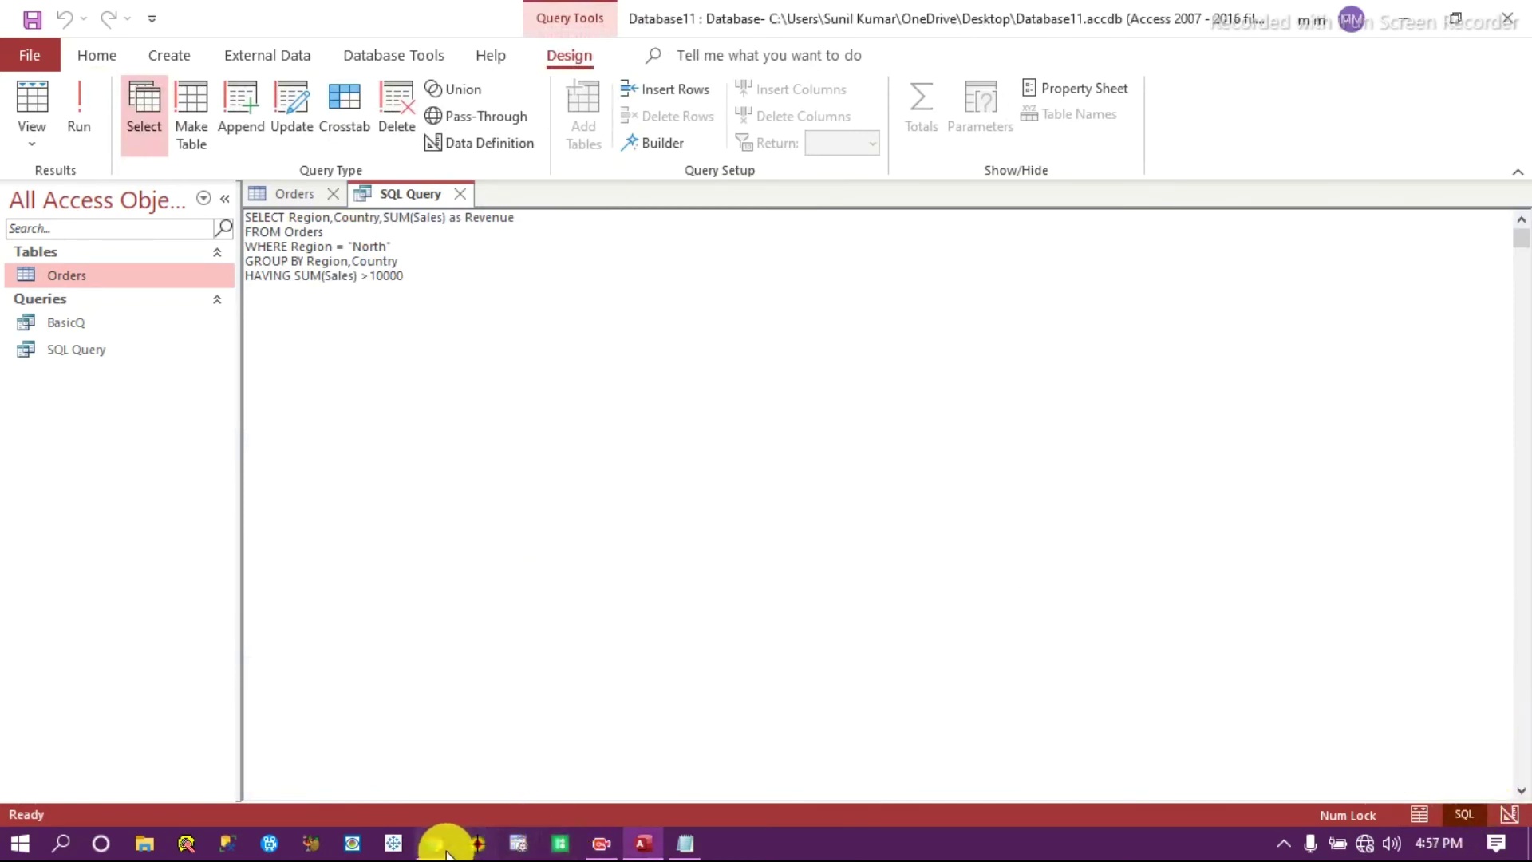
mouse_move(610, 852)
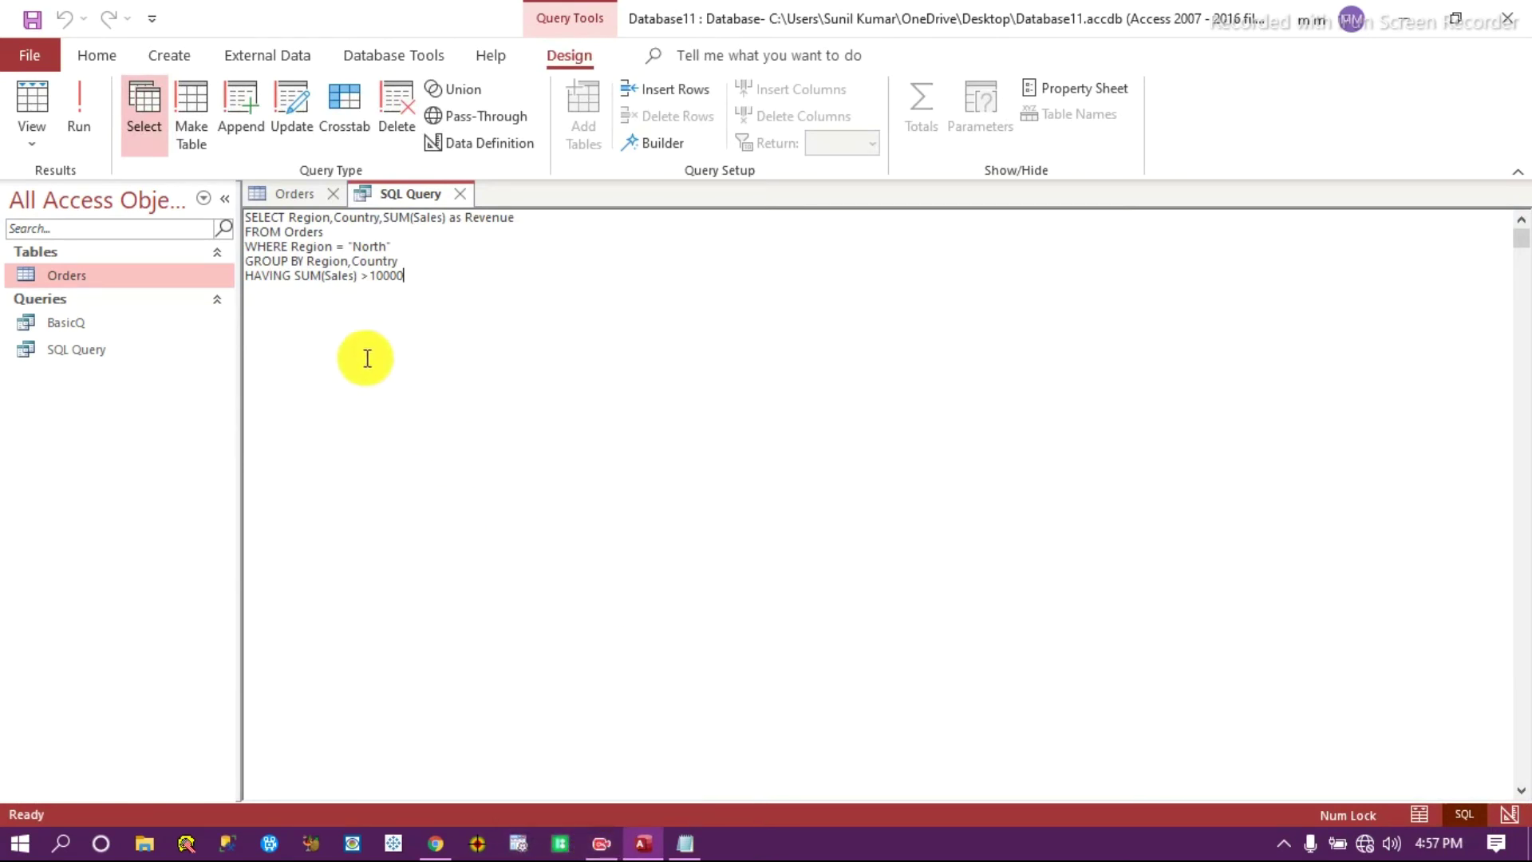
drag(476, 288, 130, 194)
key(Delete)
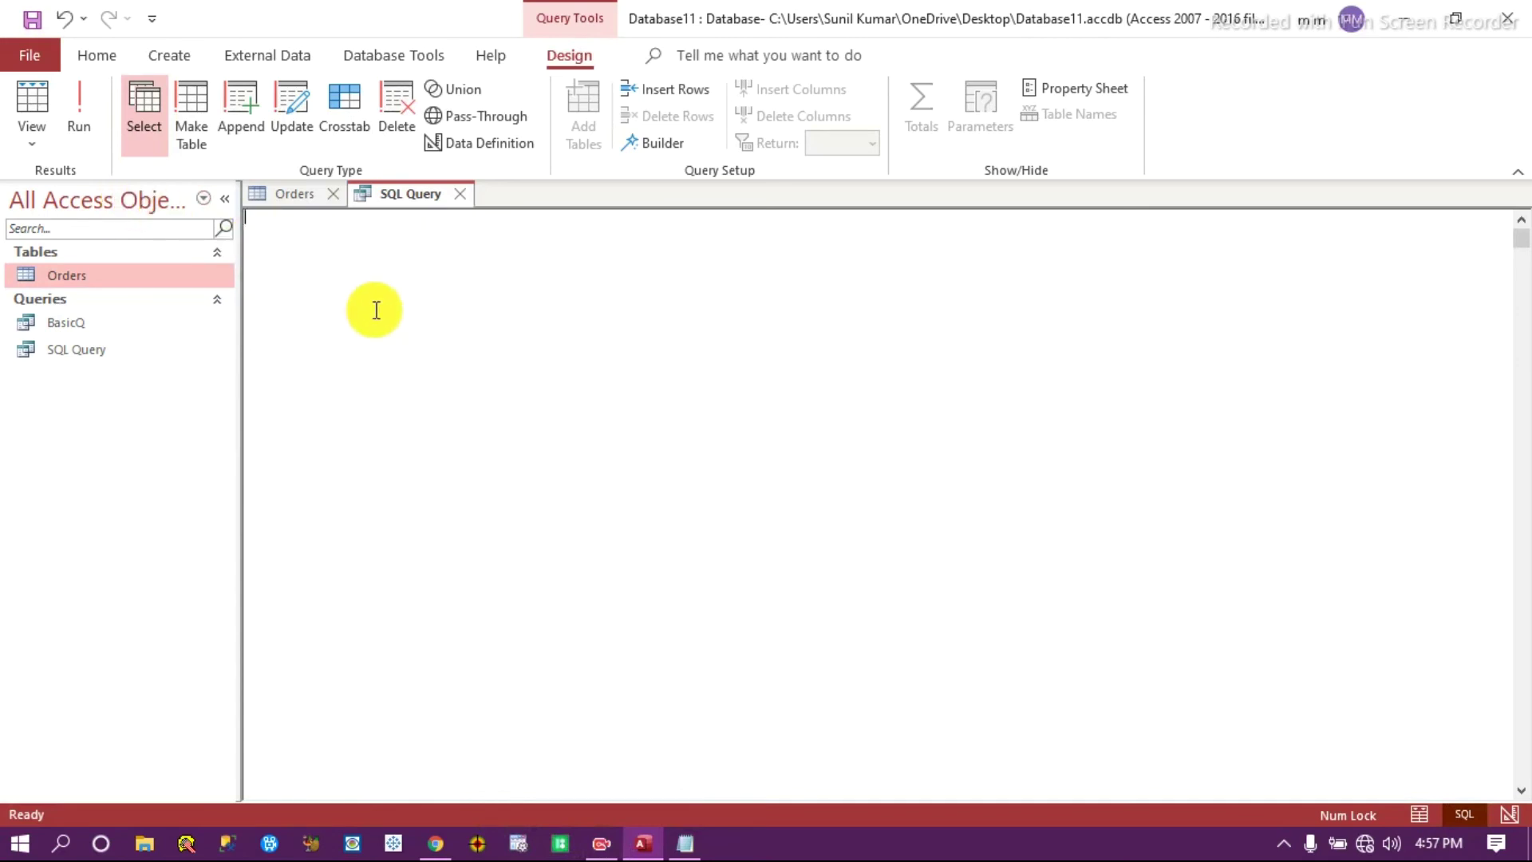
Switch to the browser to examine the Date/Time section of the Access Functions (by category) page, and return to Access.
click(435, 843)
scroll(415, 478, up, 10)
scroll(412, 473, up, 15)
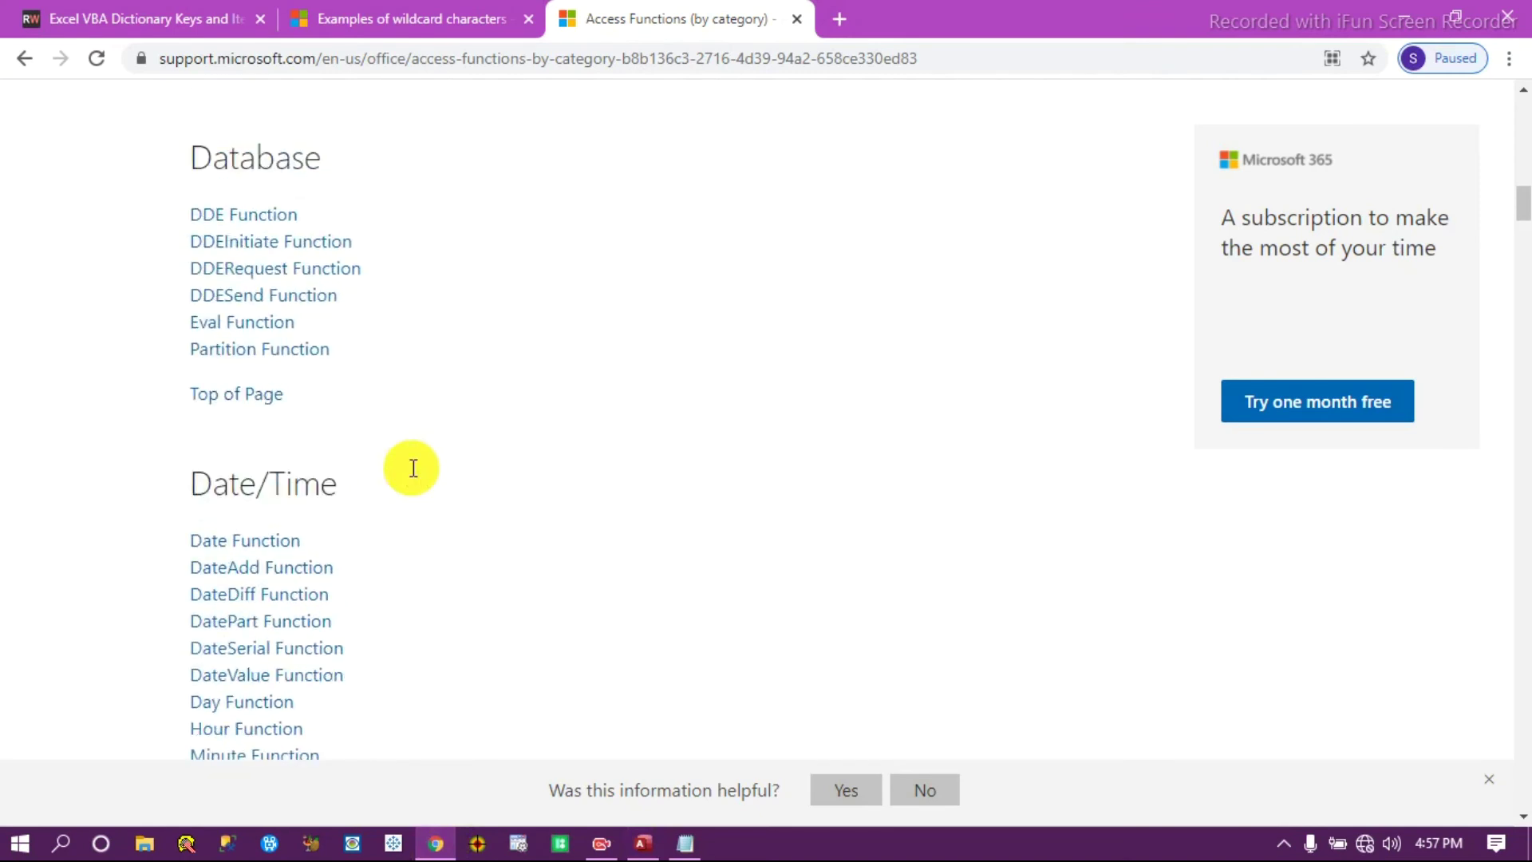
scroll(413, 472, up, 6)
scroll(413, 472, down, 6)
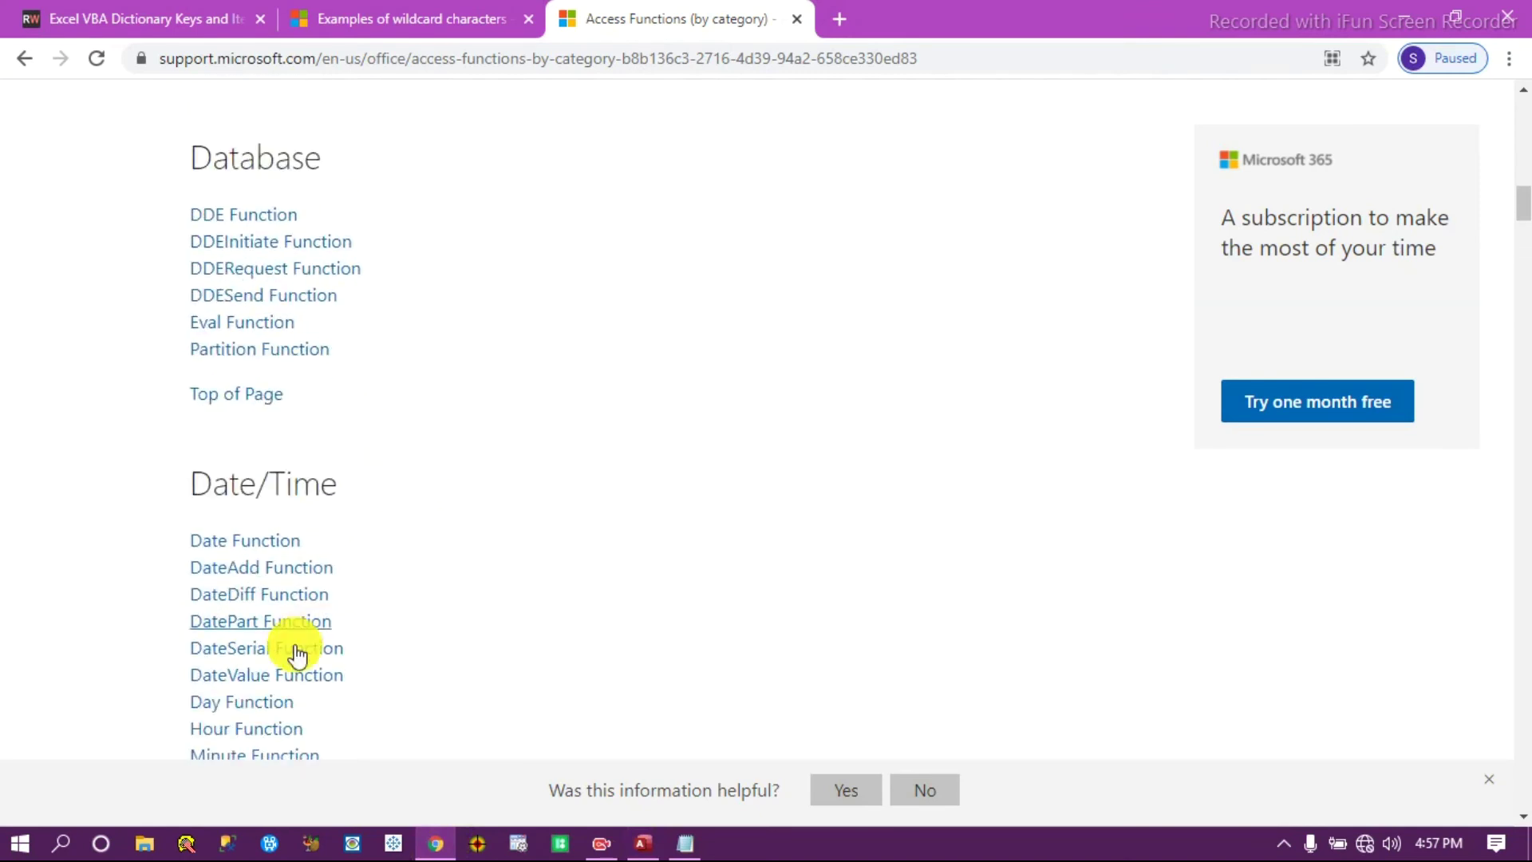
drag(1525, 200, 1524, 223)
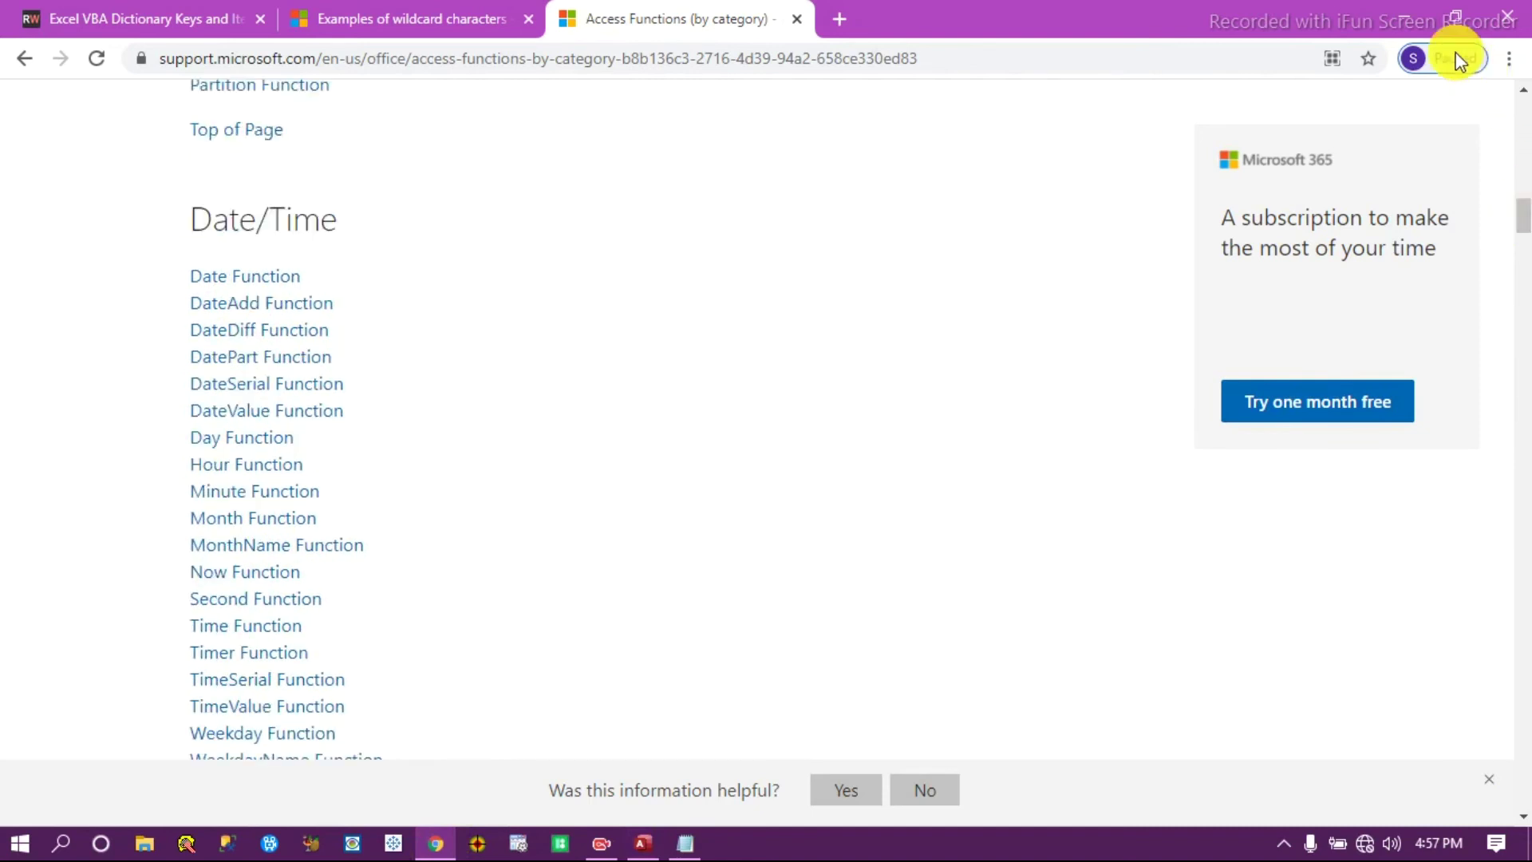
click(1407, 18)
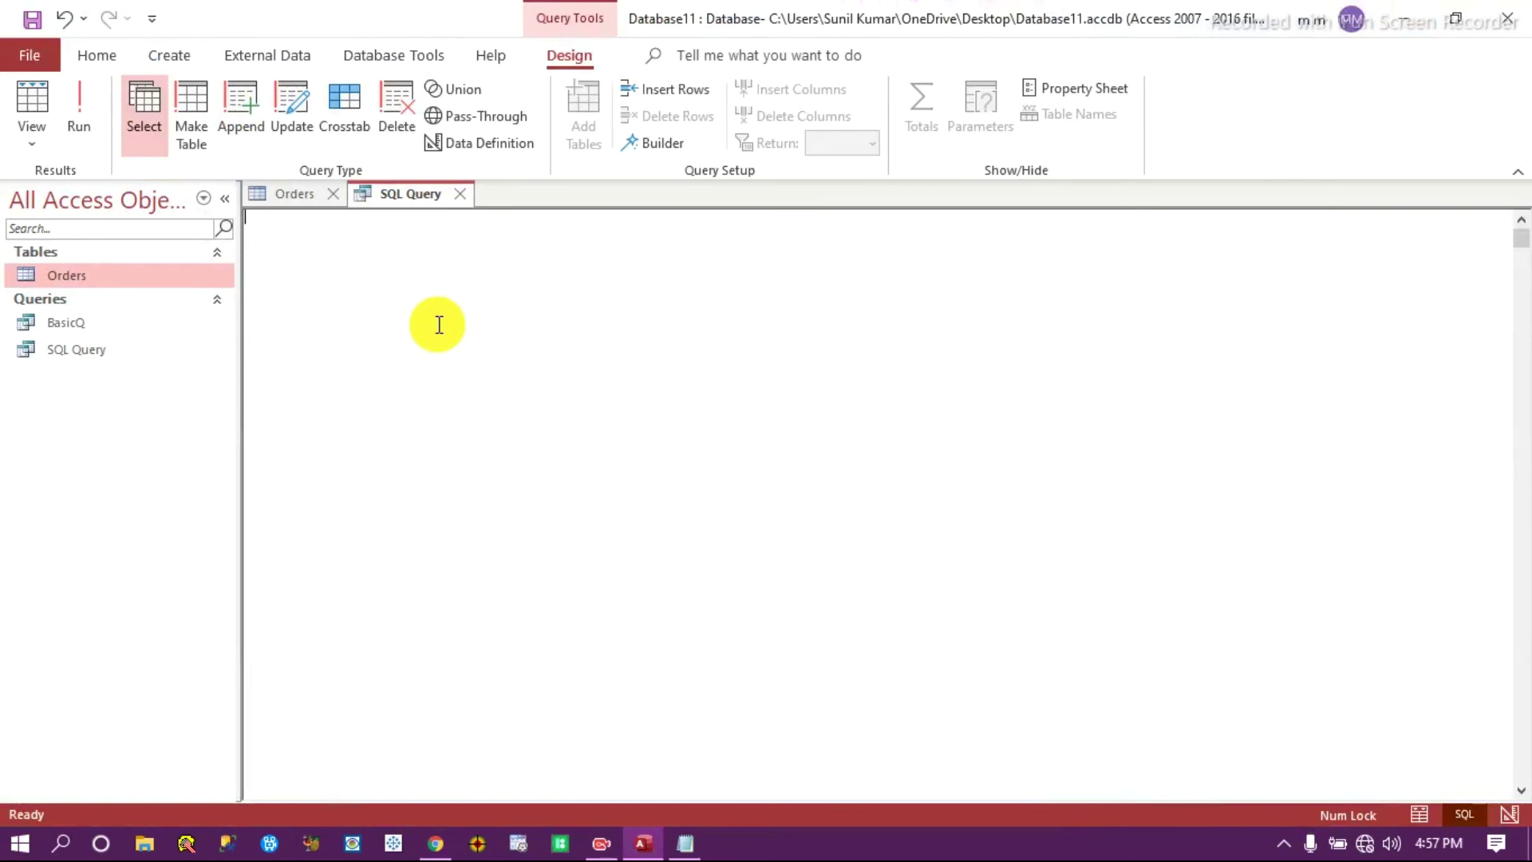
Examine the Order Date values in the Orders table.
click(297, 193)
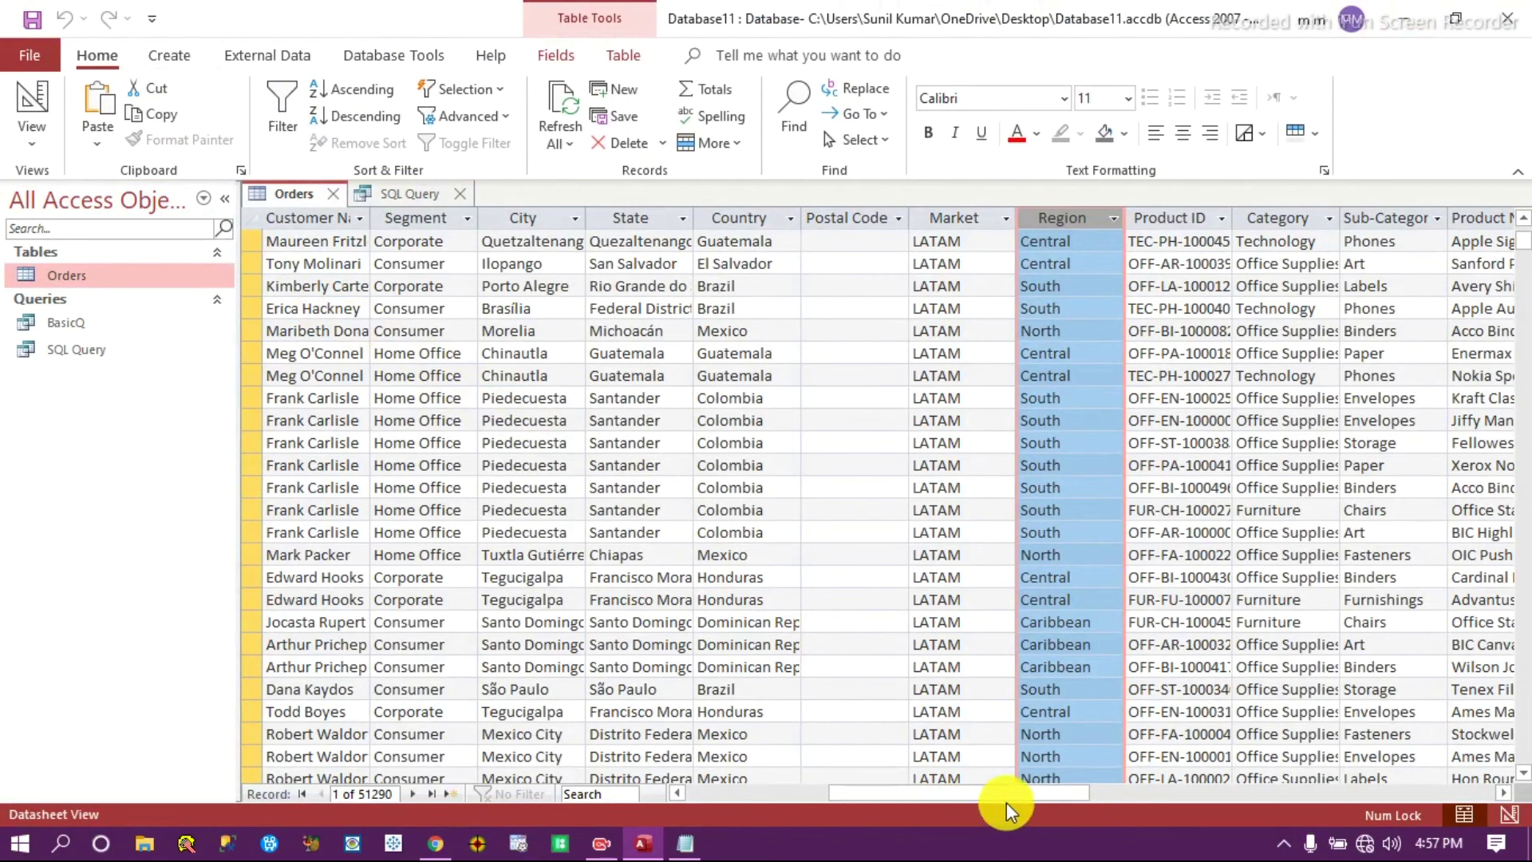
drag(1002, 802, 628, 784)
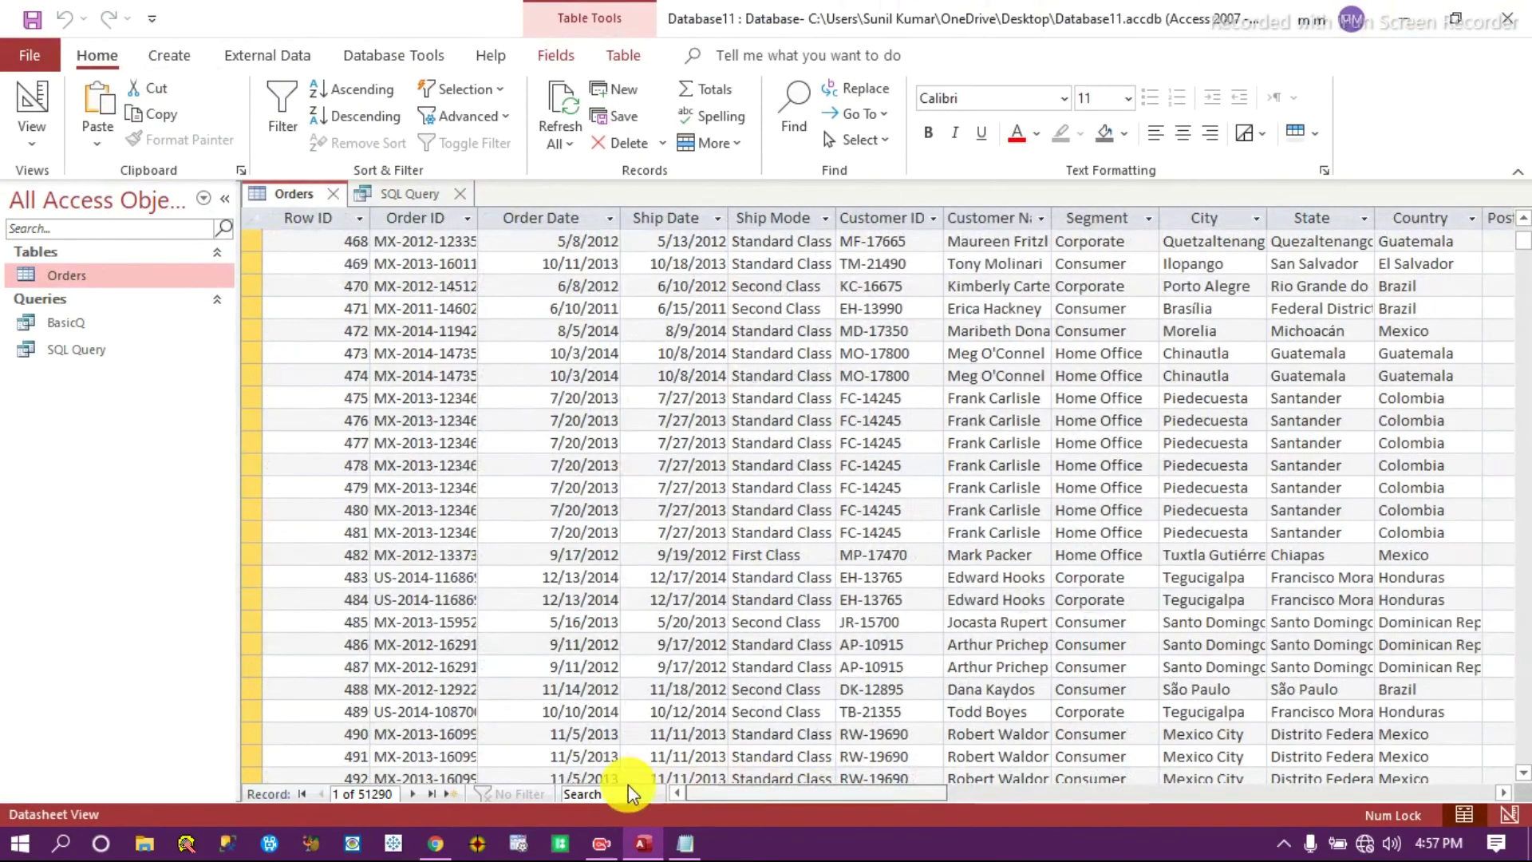
click(558, 307)
scroll(572, 416, down, 16)
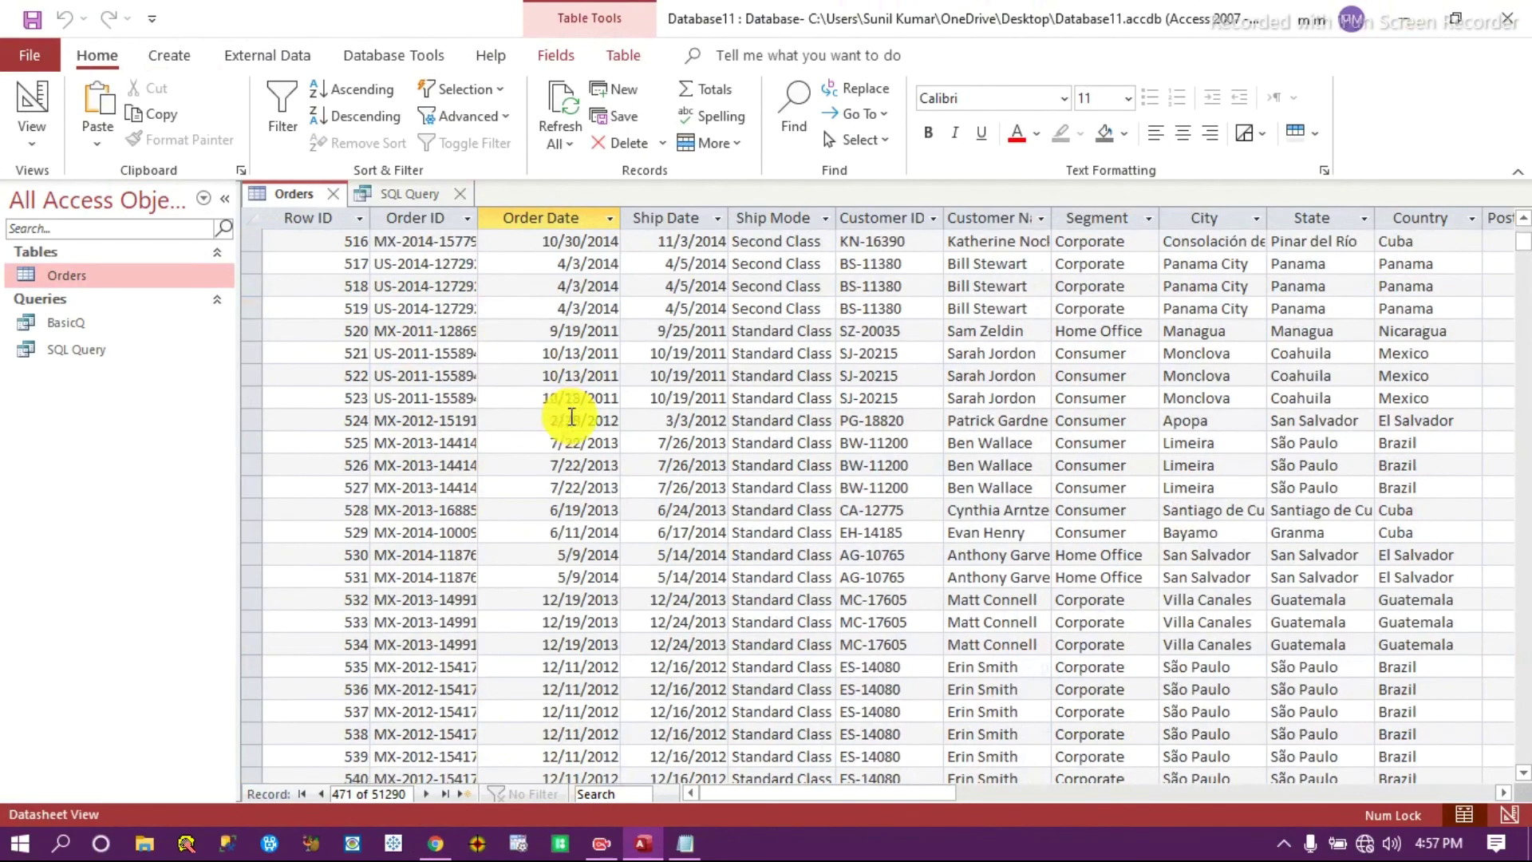
scroll(578, 434, up, 20)
click(581, 422)
scroll(582, 447, down, 20)
click(572, 527)
scroll(551, 439, up, 20)
Write a new SQL query, SELECT YEAR([Order Date]) with FROM Orders on a second line, and run it.
click(413, 193)
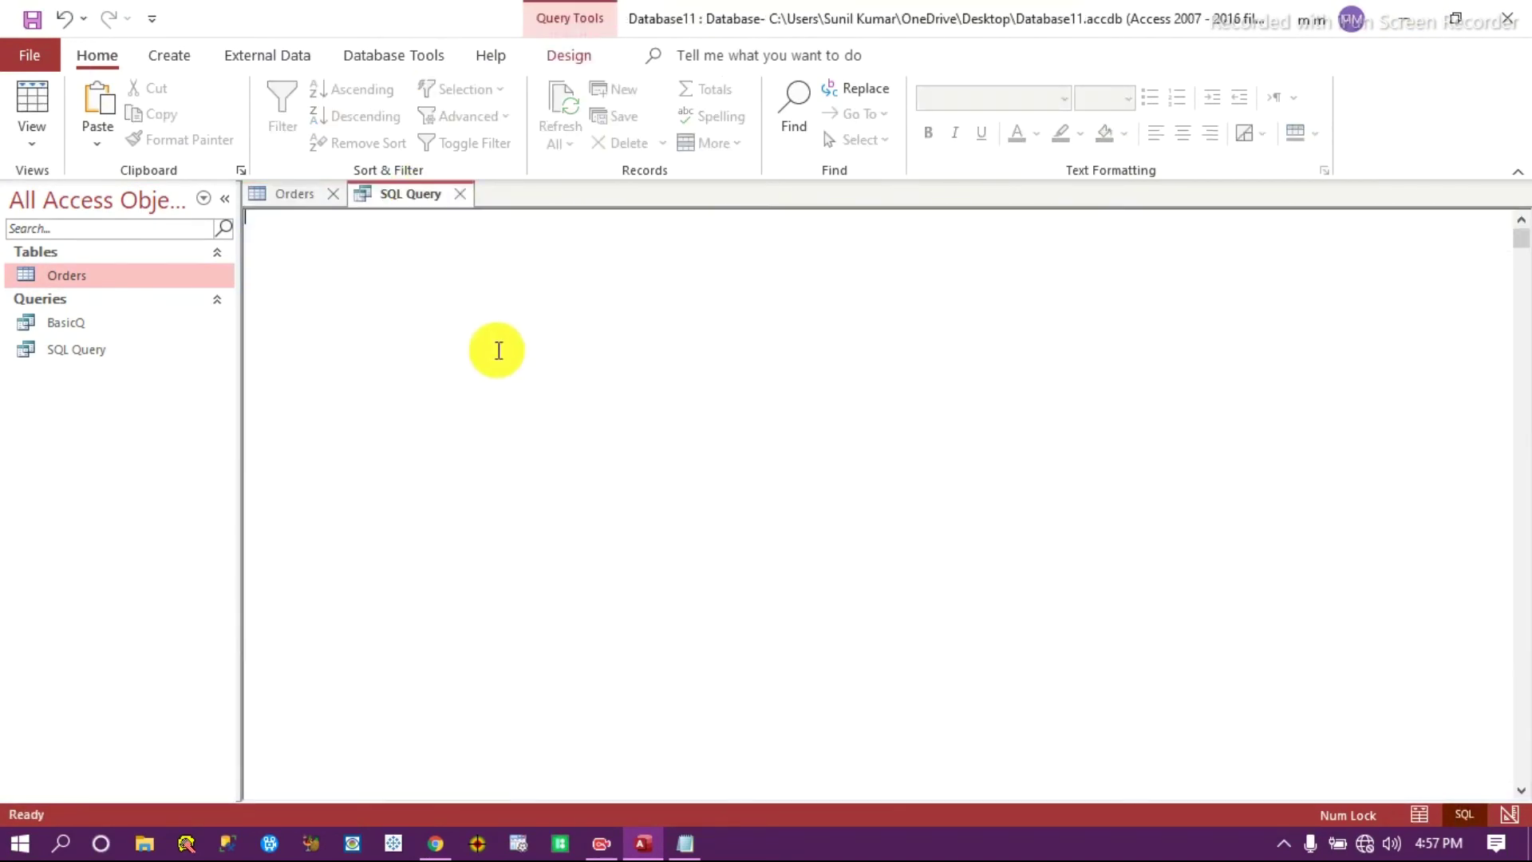
text(SELE)
text(CT YEAR)
text(())
text([)
text(Order Dat)
text(e]) )
text(FROM O)
text(rders)
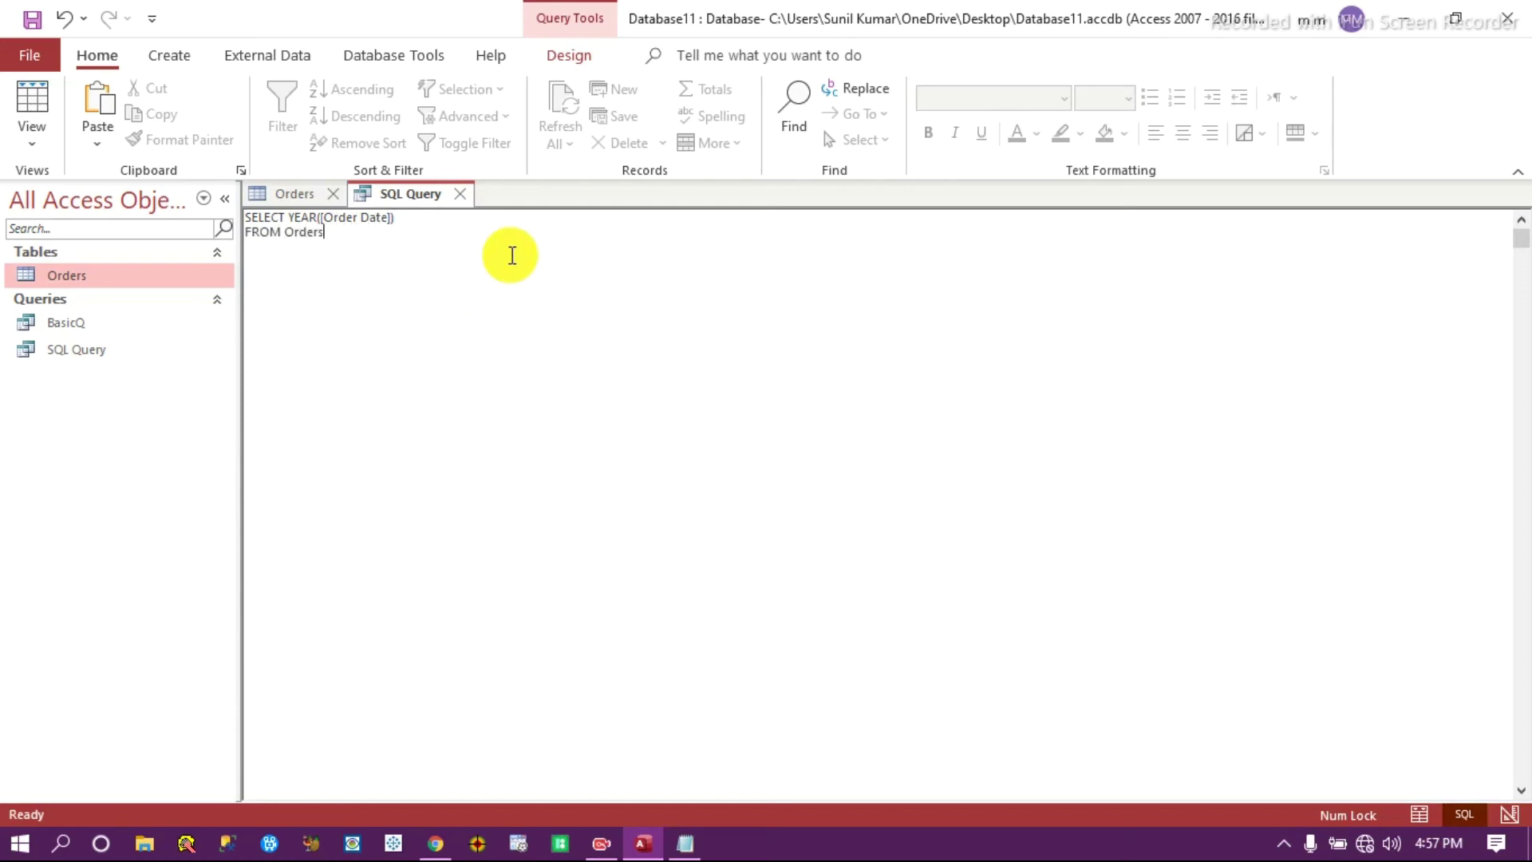
click(567, 58)
click(88, 98)
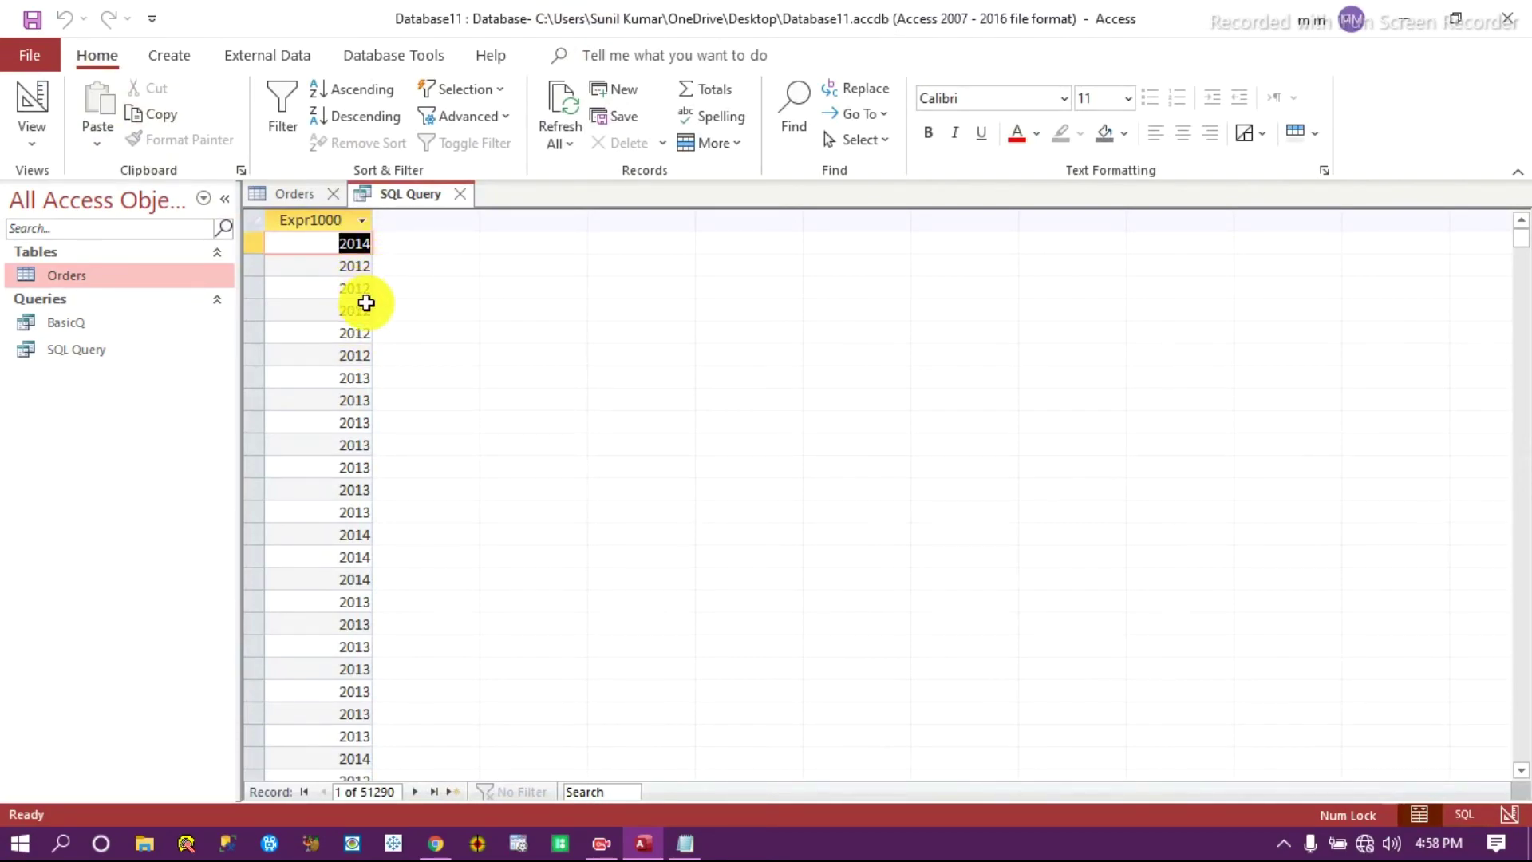
Compare the years returned by the query with the Order Date entries in the Orders table.
click(297, 194)
scroll(547, 323, down, 20)
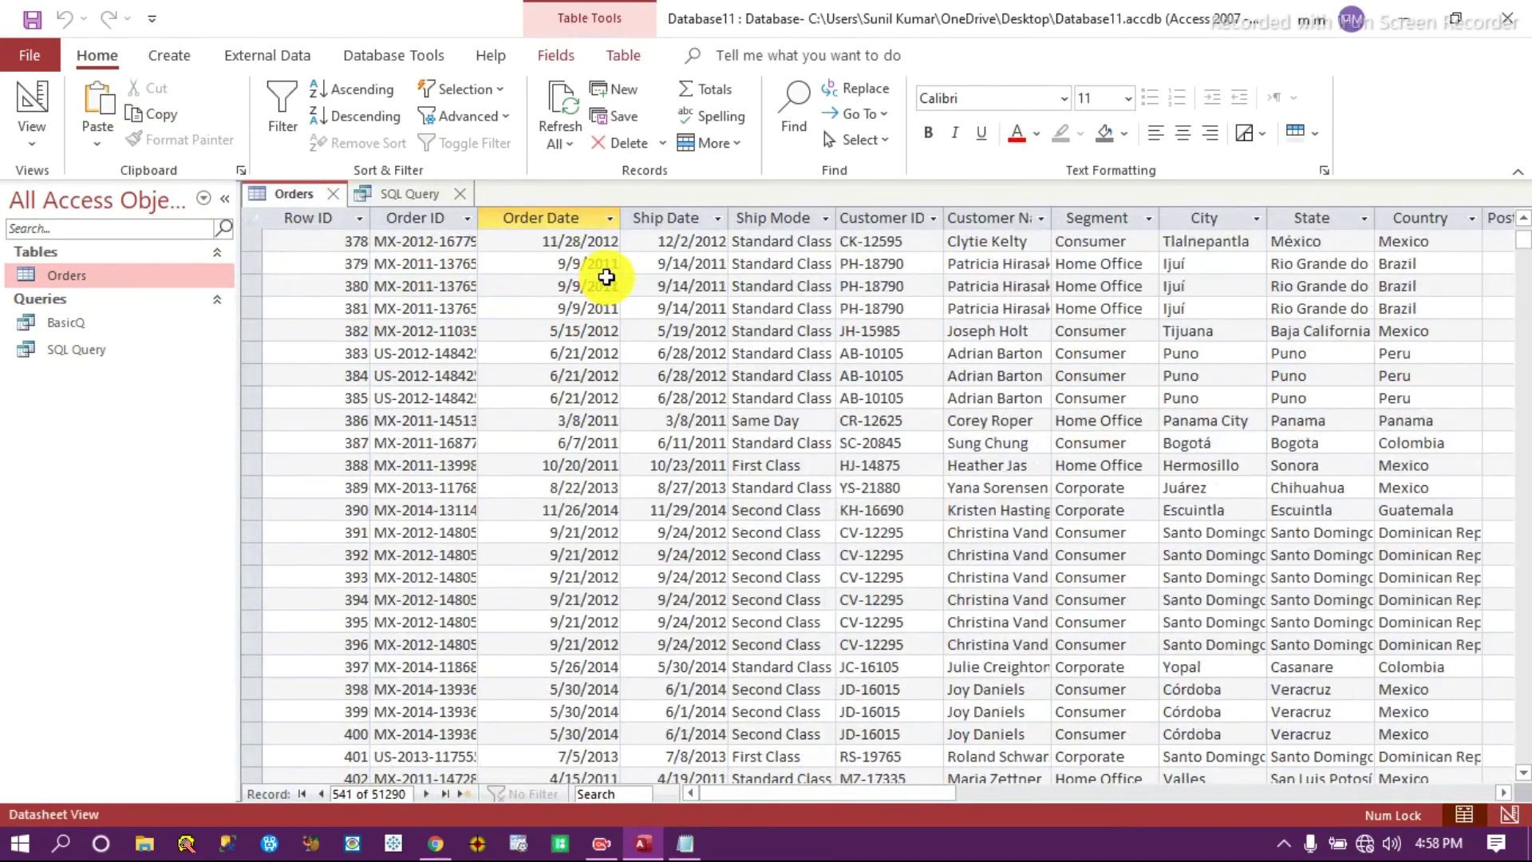
scroll(612, 277, up, 20)
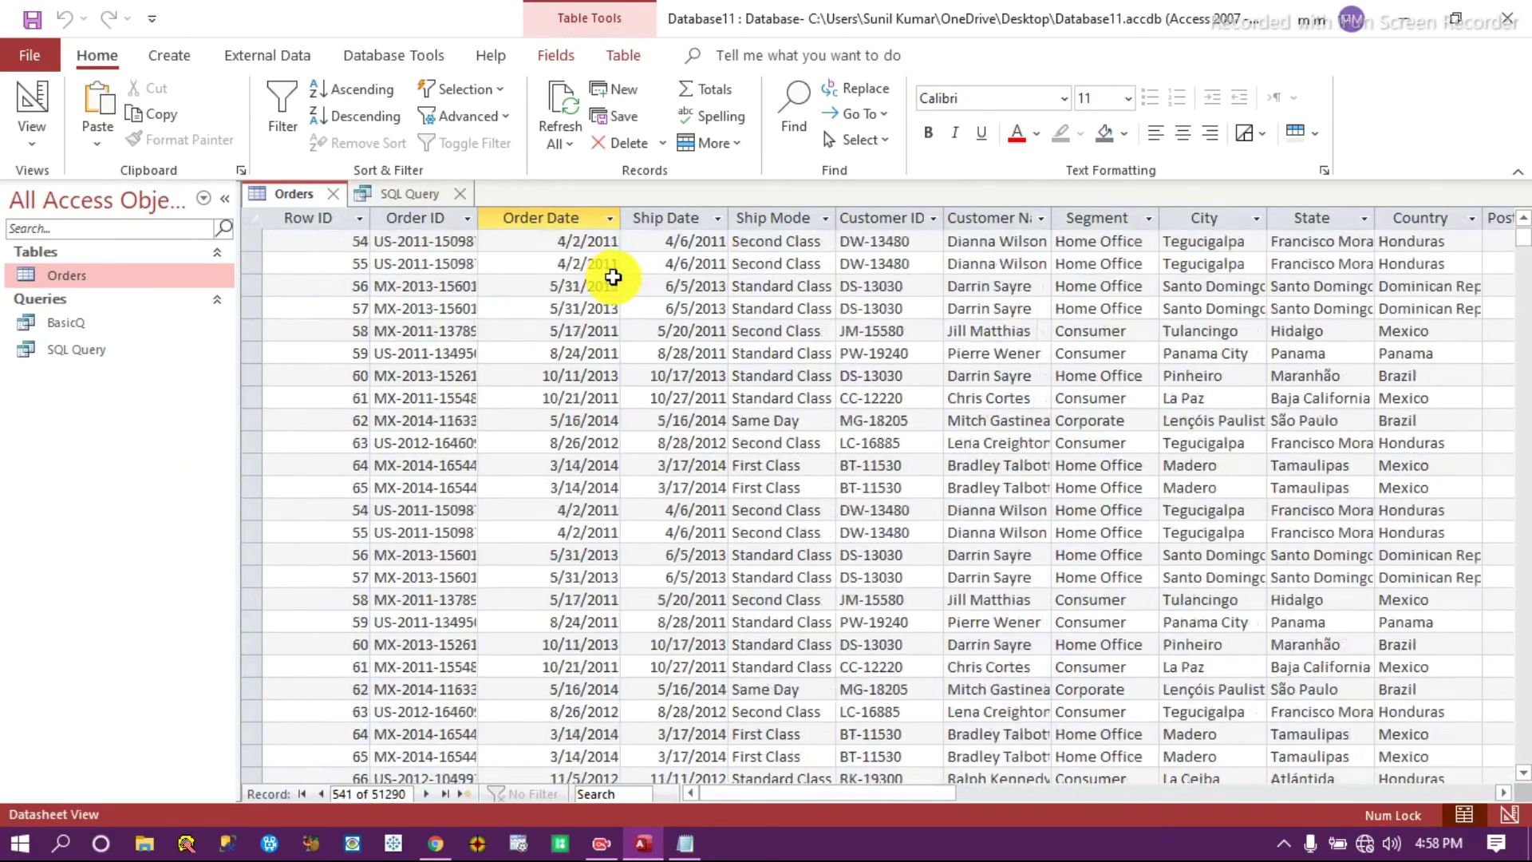
click(583, 244)
click(585, 286)
click(586, 354)
click(590, 443)
click(409, 194)
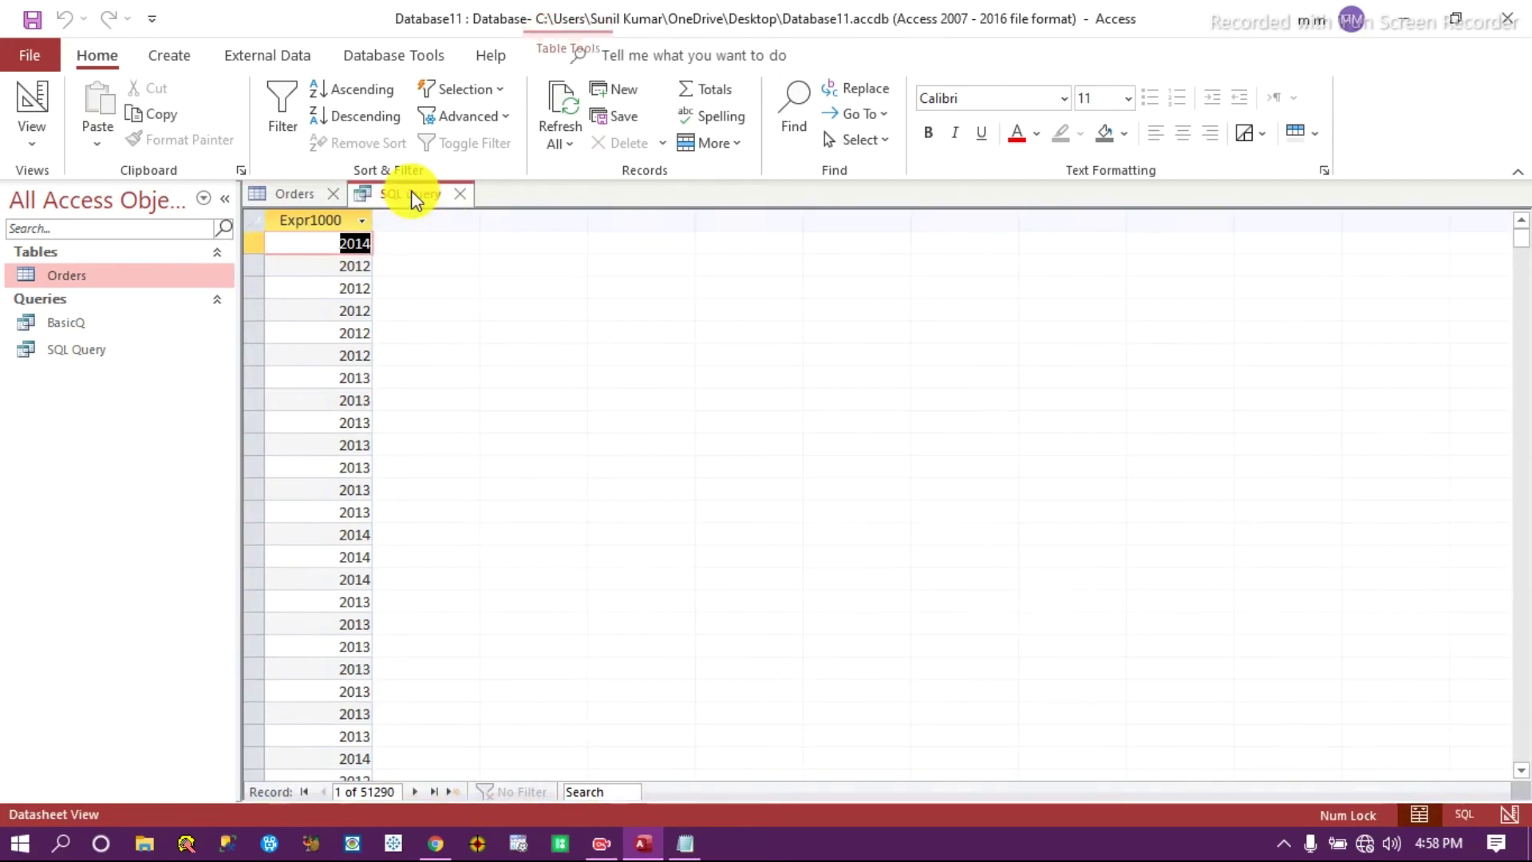
In the SQL, alias the YEAR expression as Yr and add MONTH([Order Date]) as Mth to the SELECT line.
click(1463, 814)
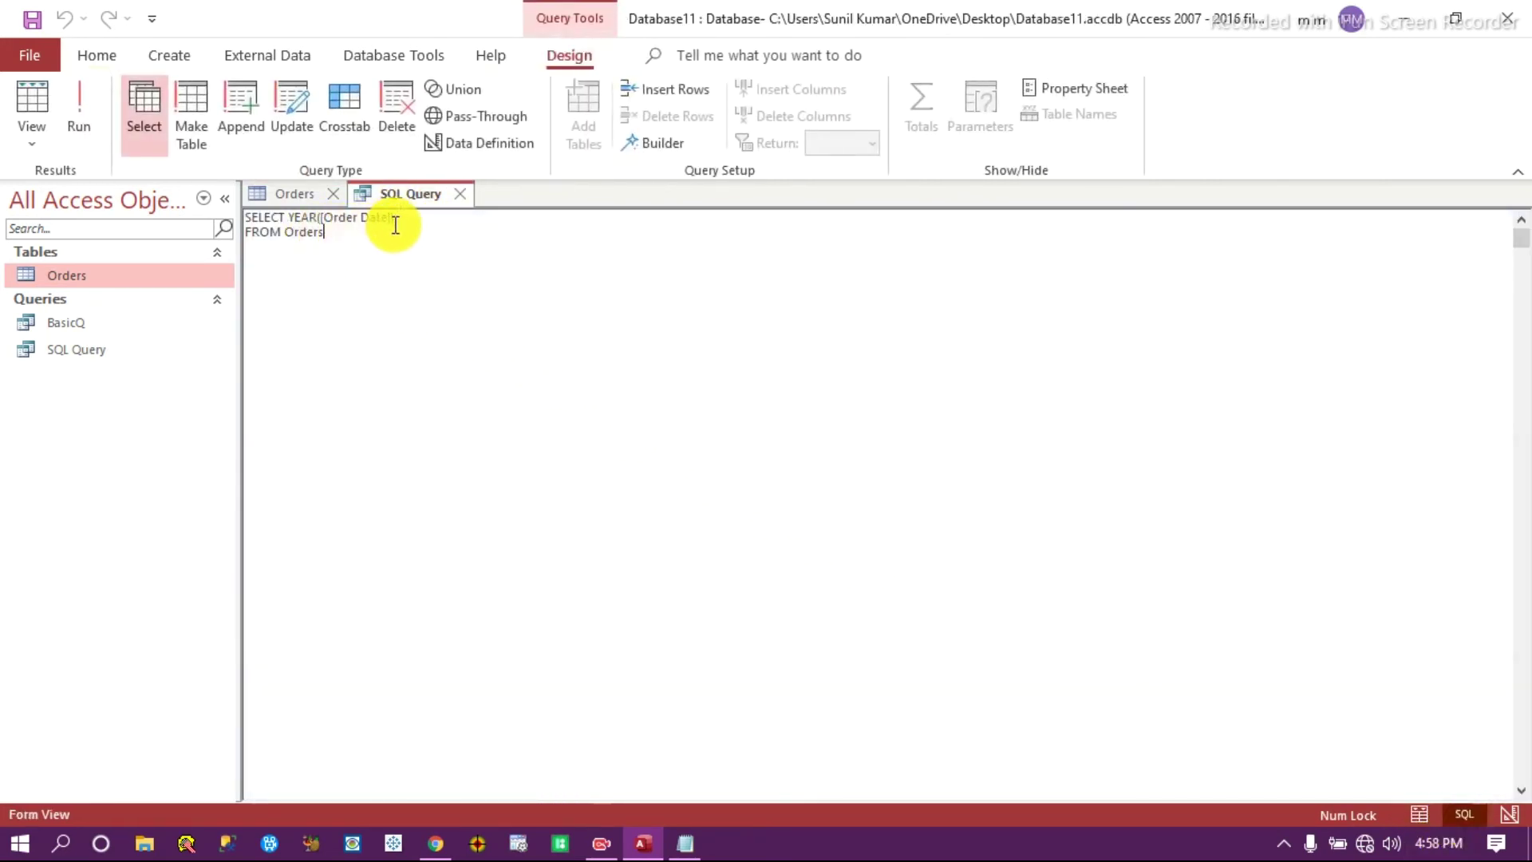
click(403, 219)
text(as Yr, MONTH)
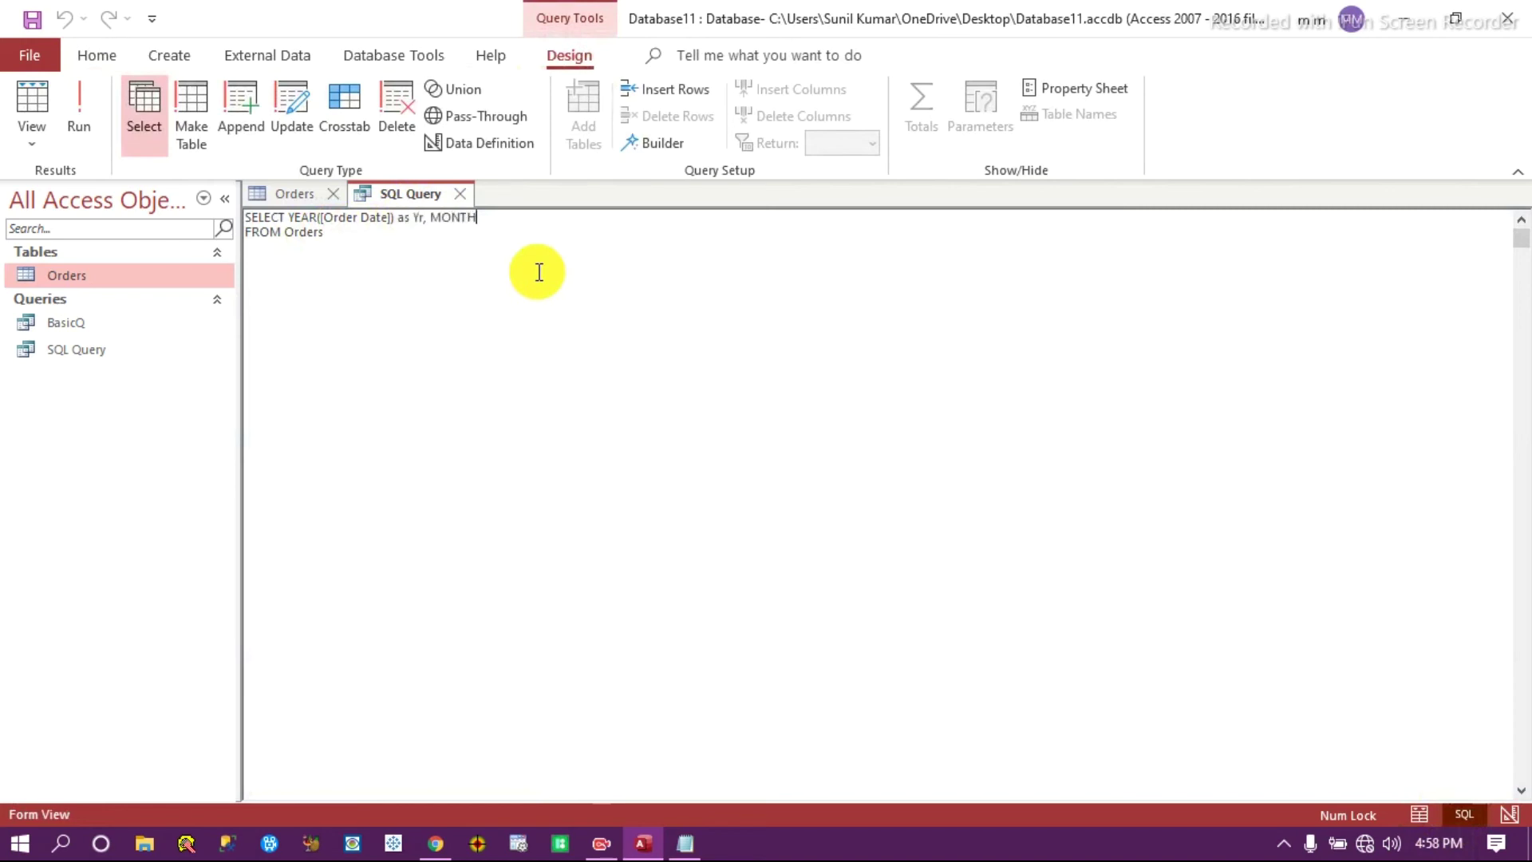
text(([)
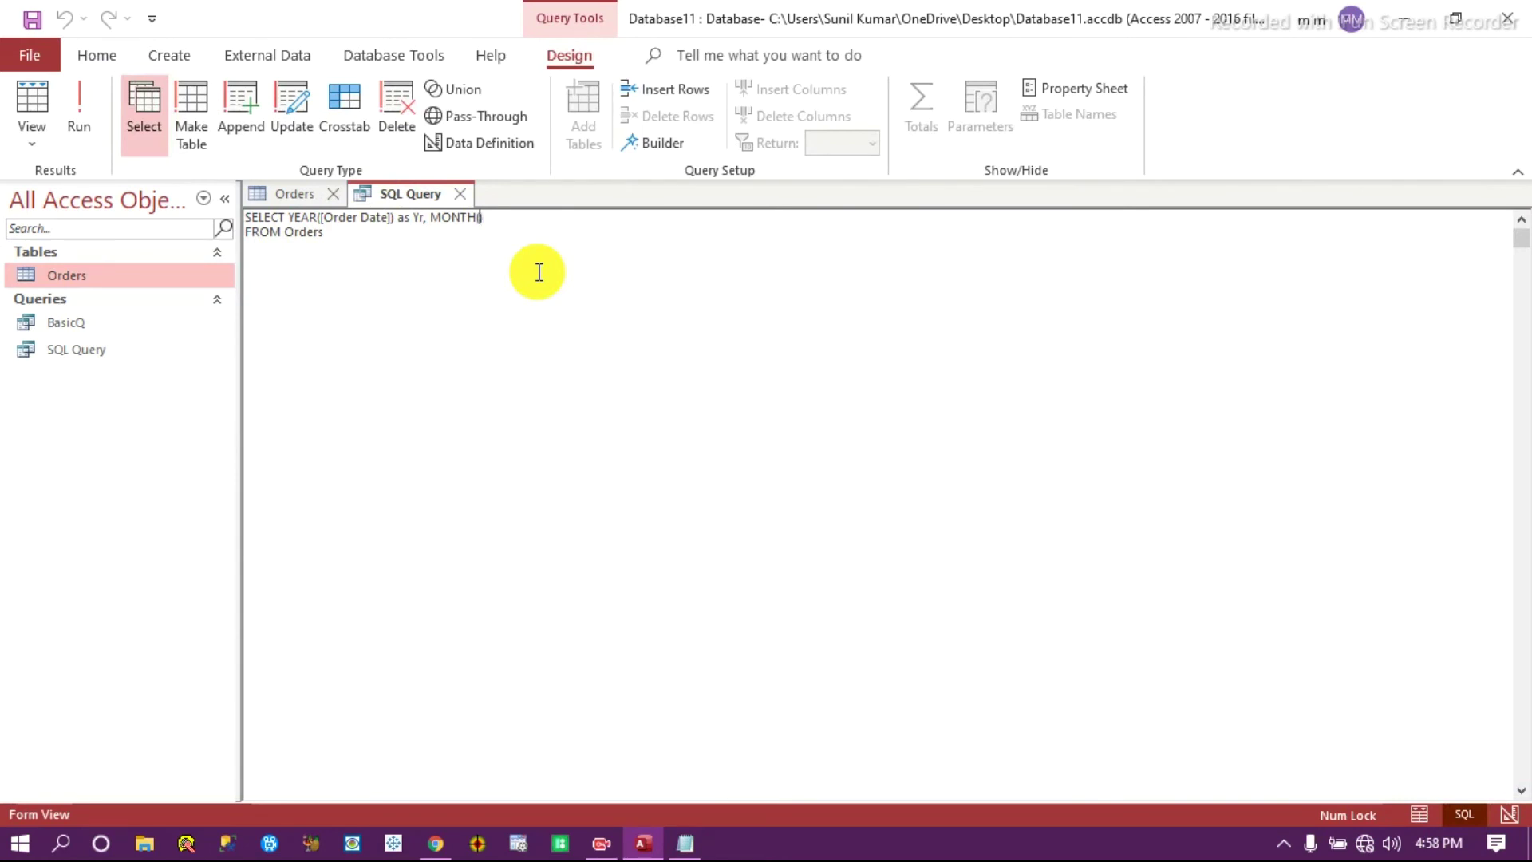
text(])
text(Order Date)
text( as Mth, )
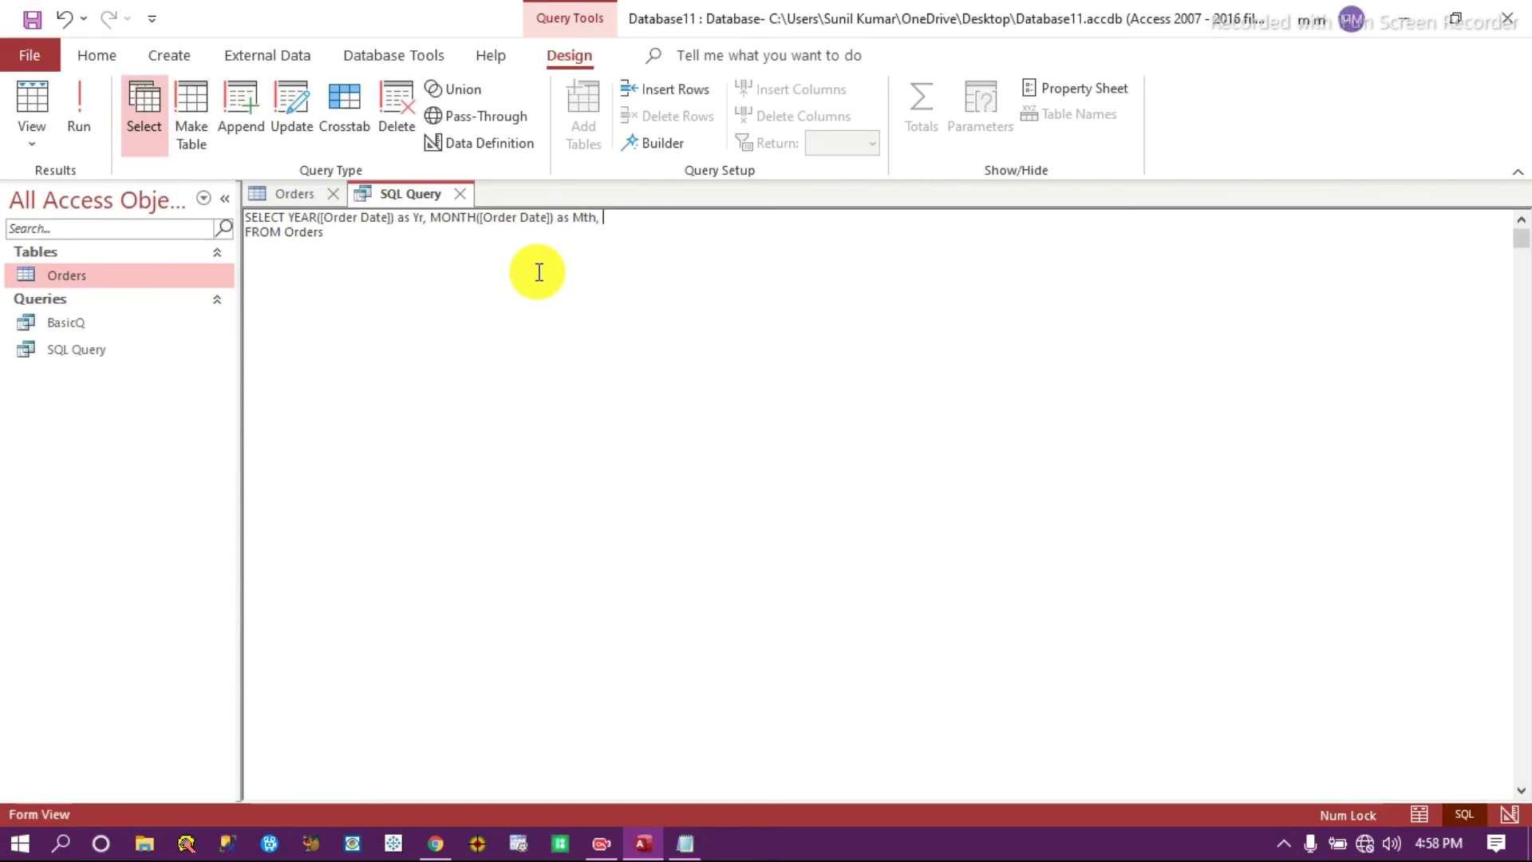
Add DAY([Order Date]) as D to the SELECT line, run the query and compare its result with the Orders table.
text(DAY)
text(())
text([])
text(Order Da)
text(te)
key(End)
text(as D)
click(34, 102)
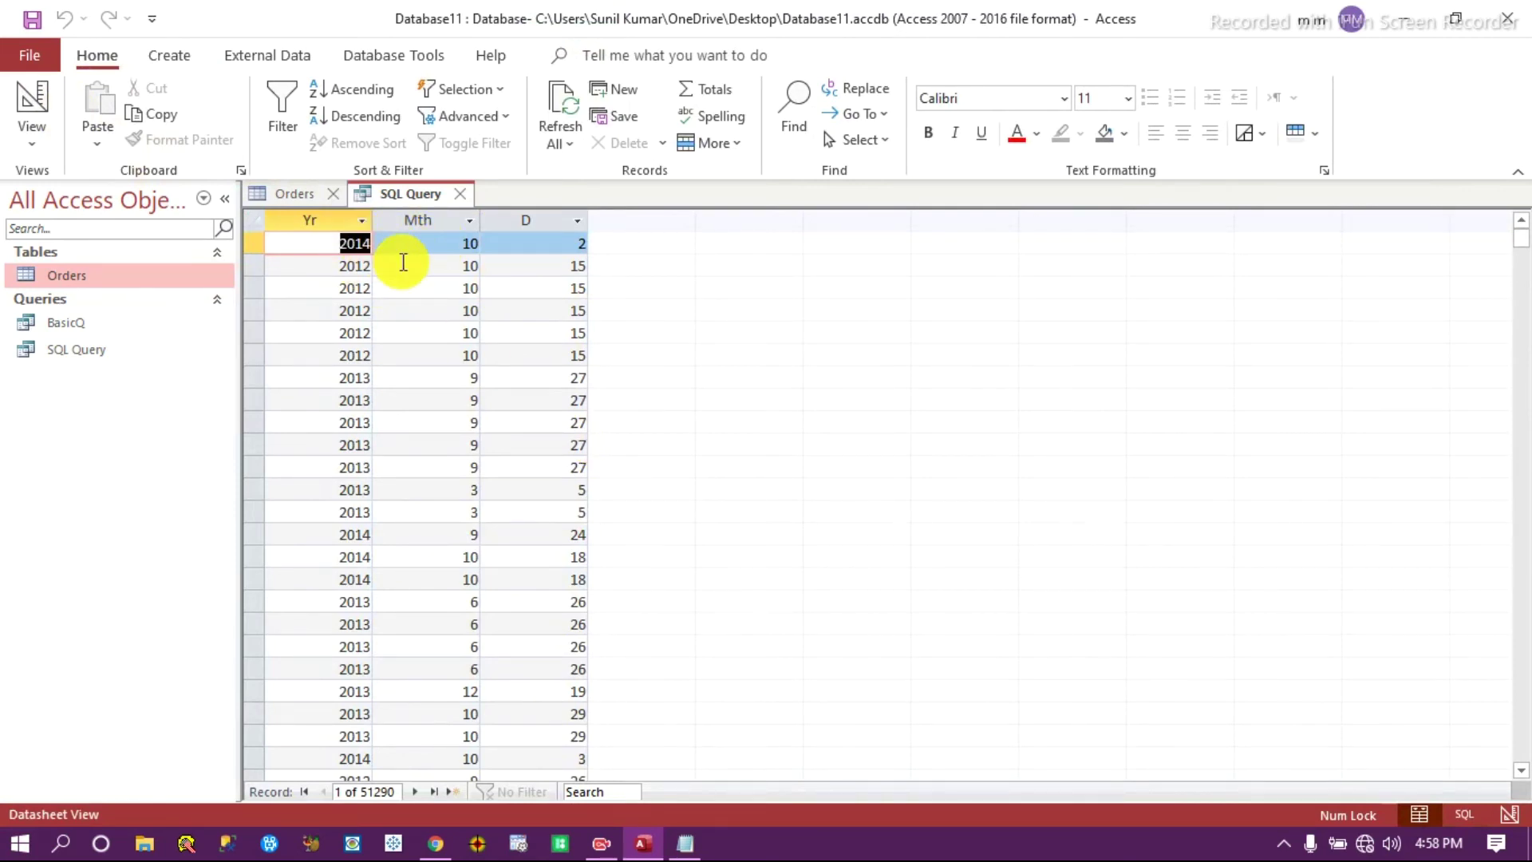
click(290, 199)
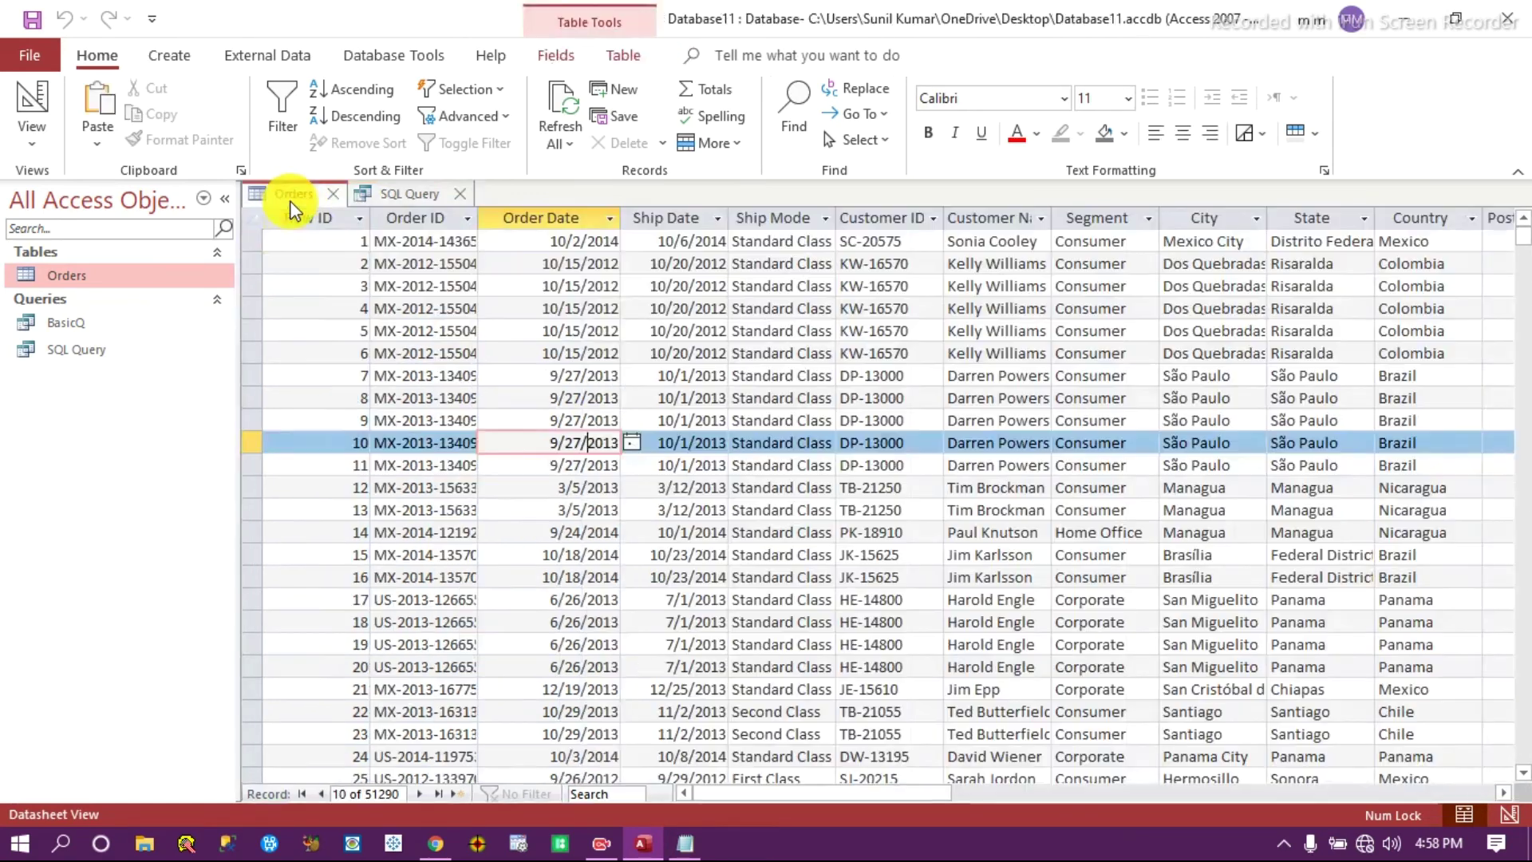
click(403, 194)
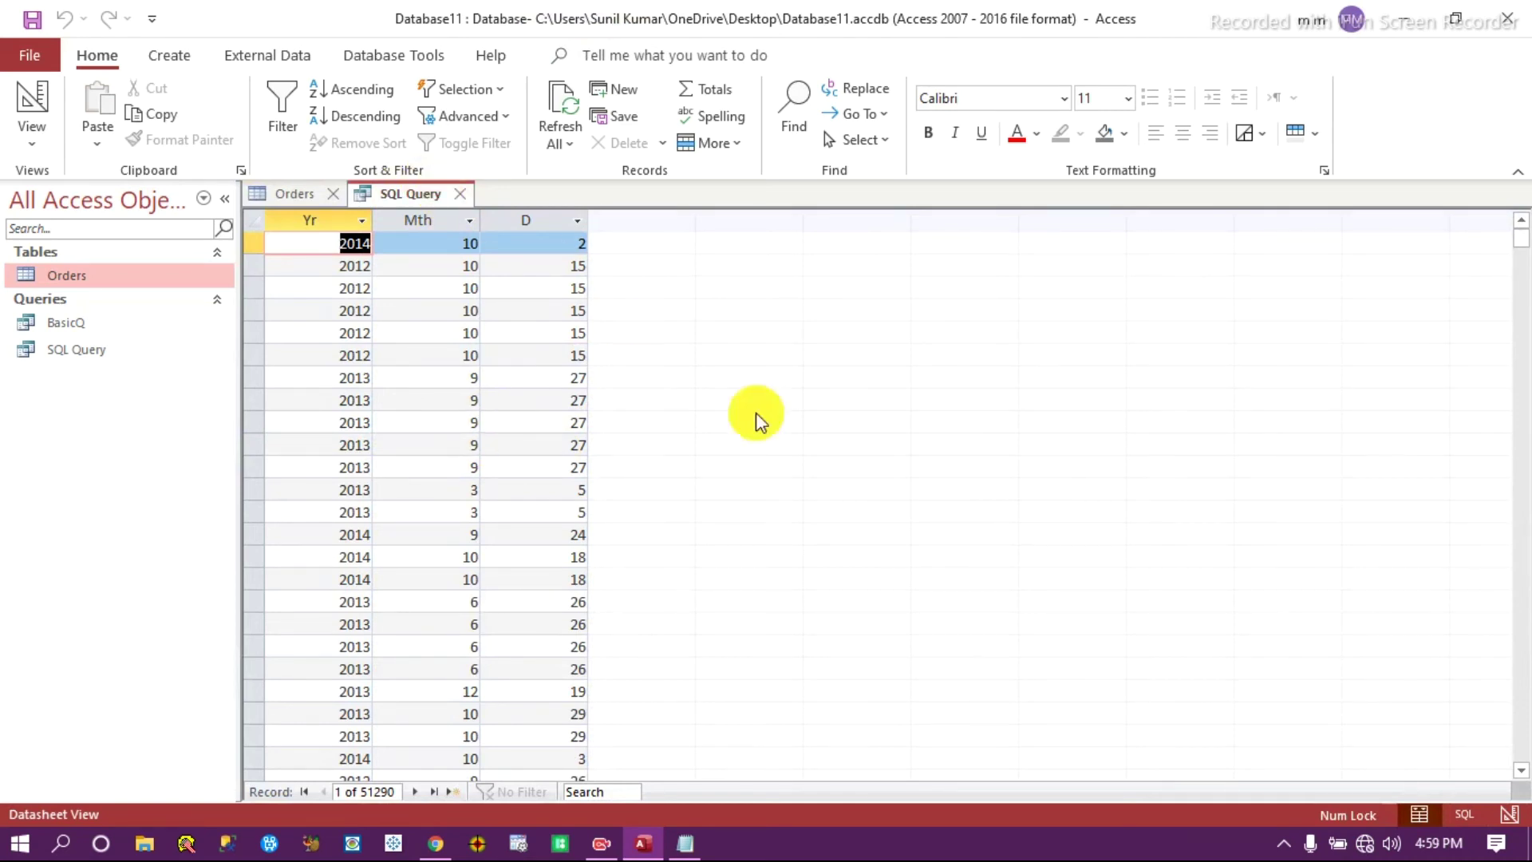
In the SQL, replace the Yr, Mth and D expressions on the SELECT line with SUM(Sales) as Revenue.
click(1464, 814)
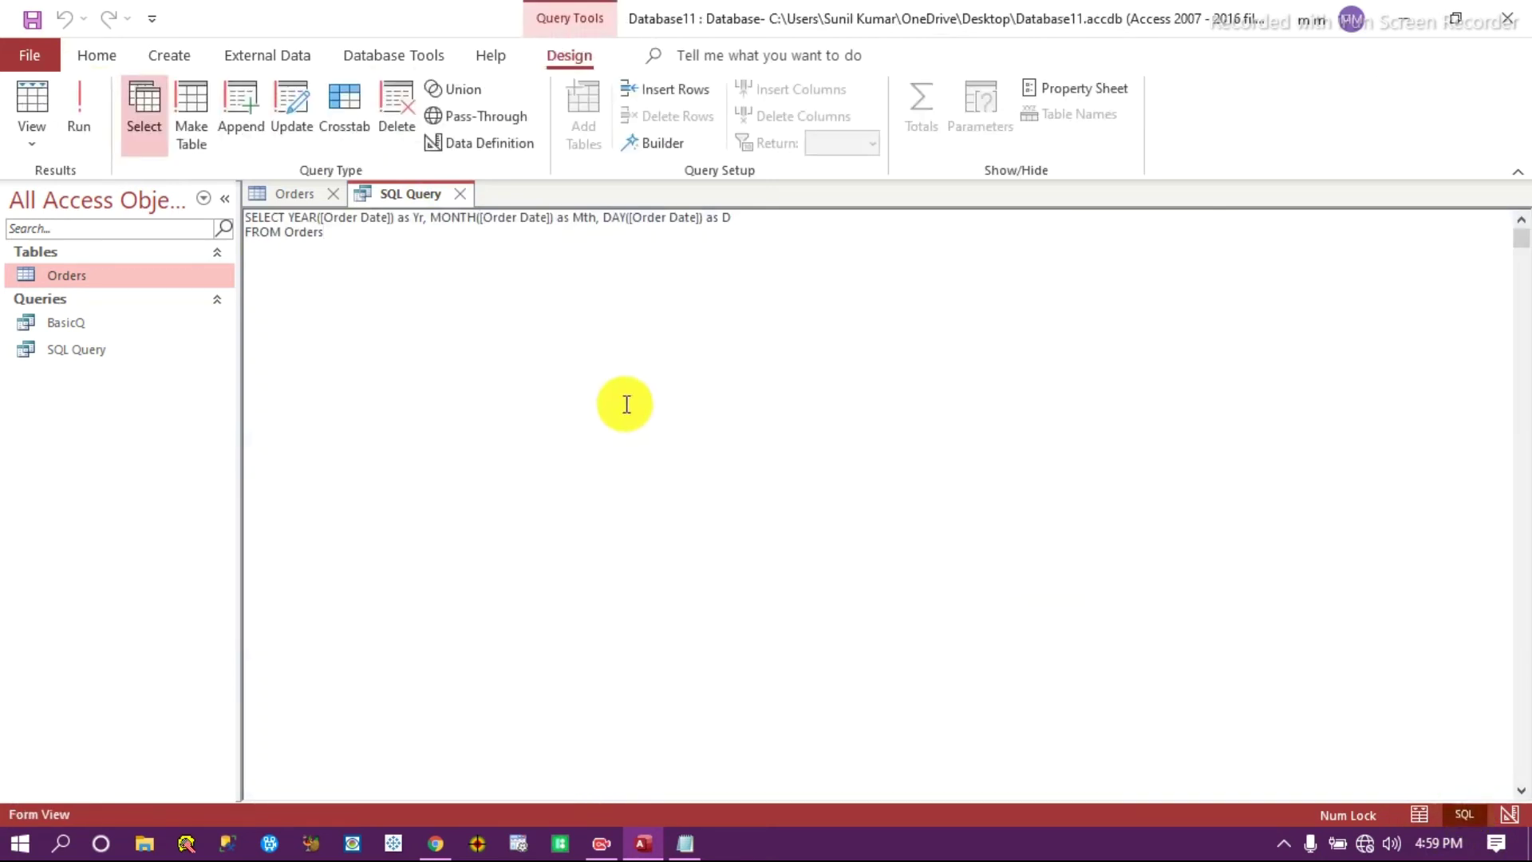
click(743, 213)
drag(742, 213, 294, 217)
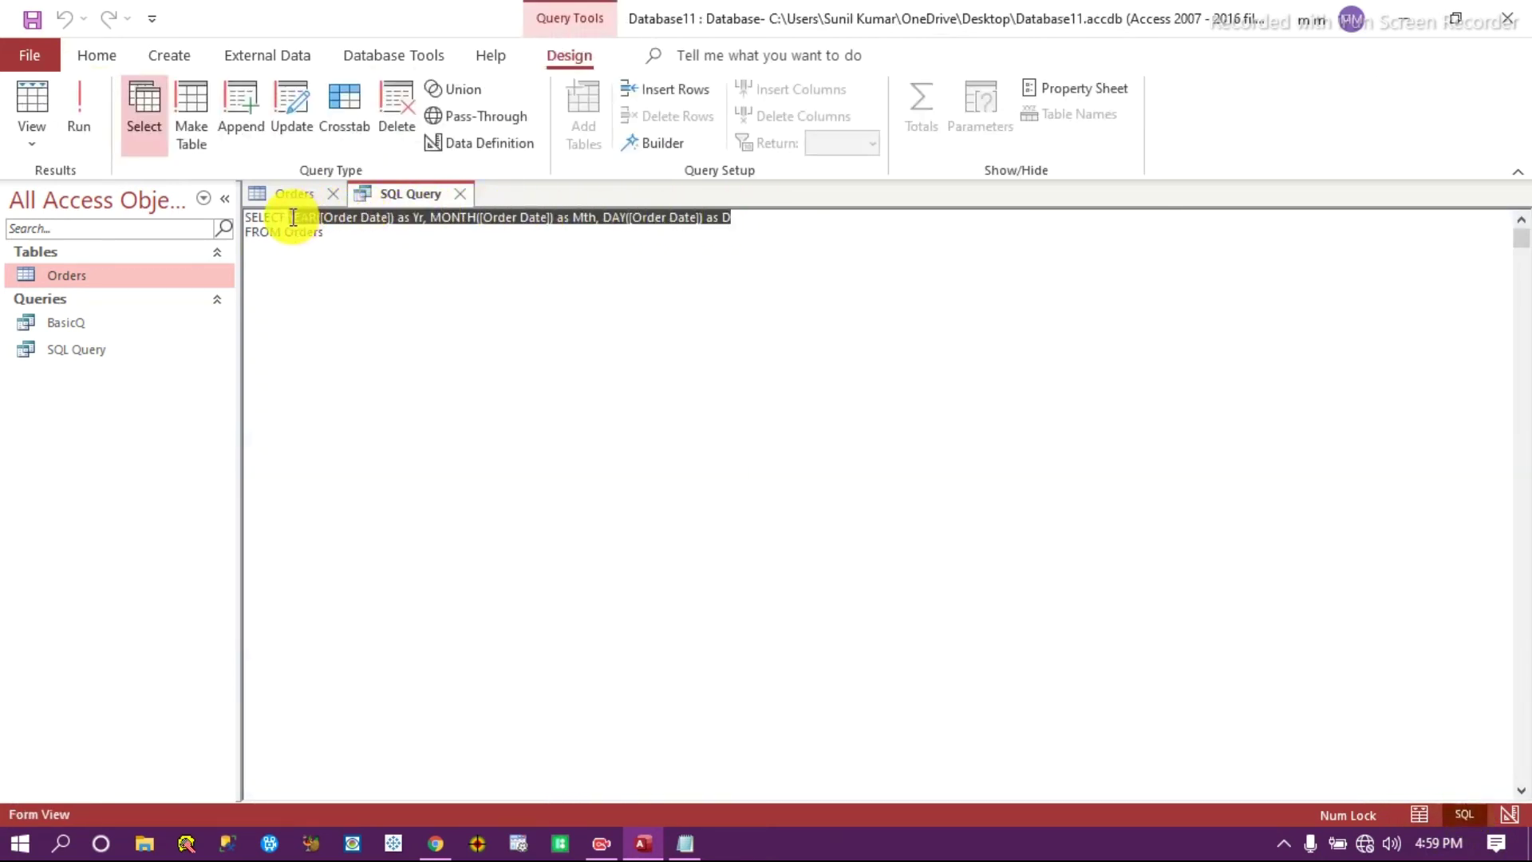
key(Delete)
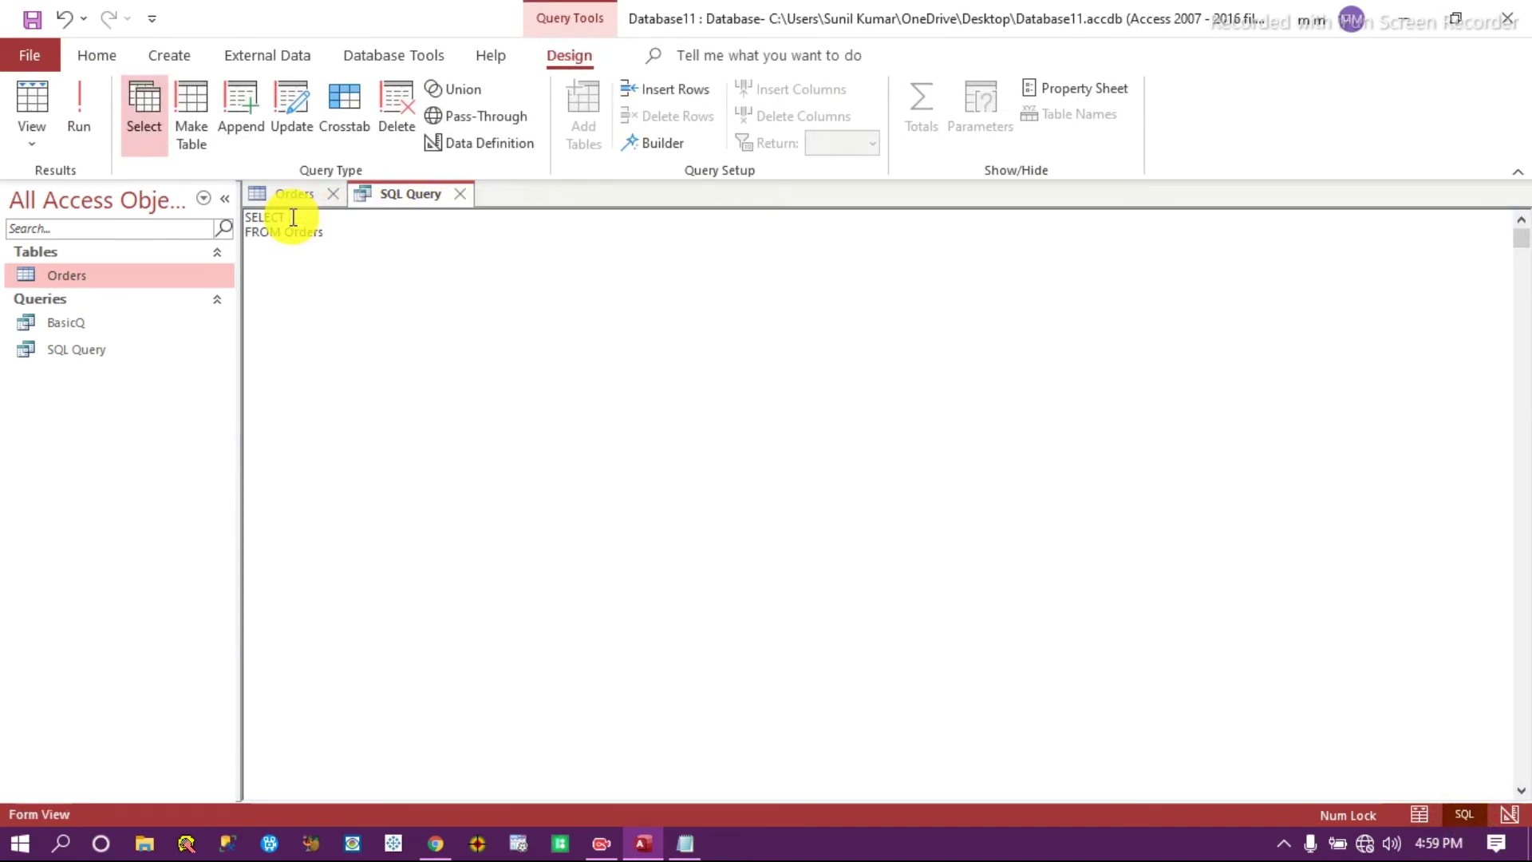
text(SUM(Sales) as Revenue)
key(Return)
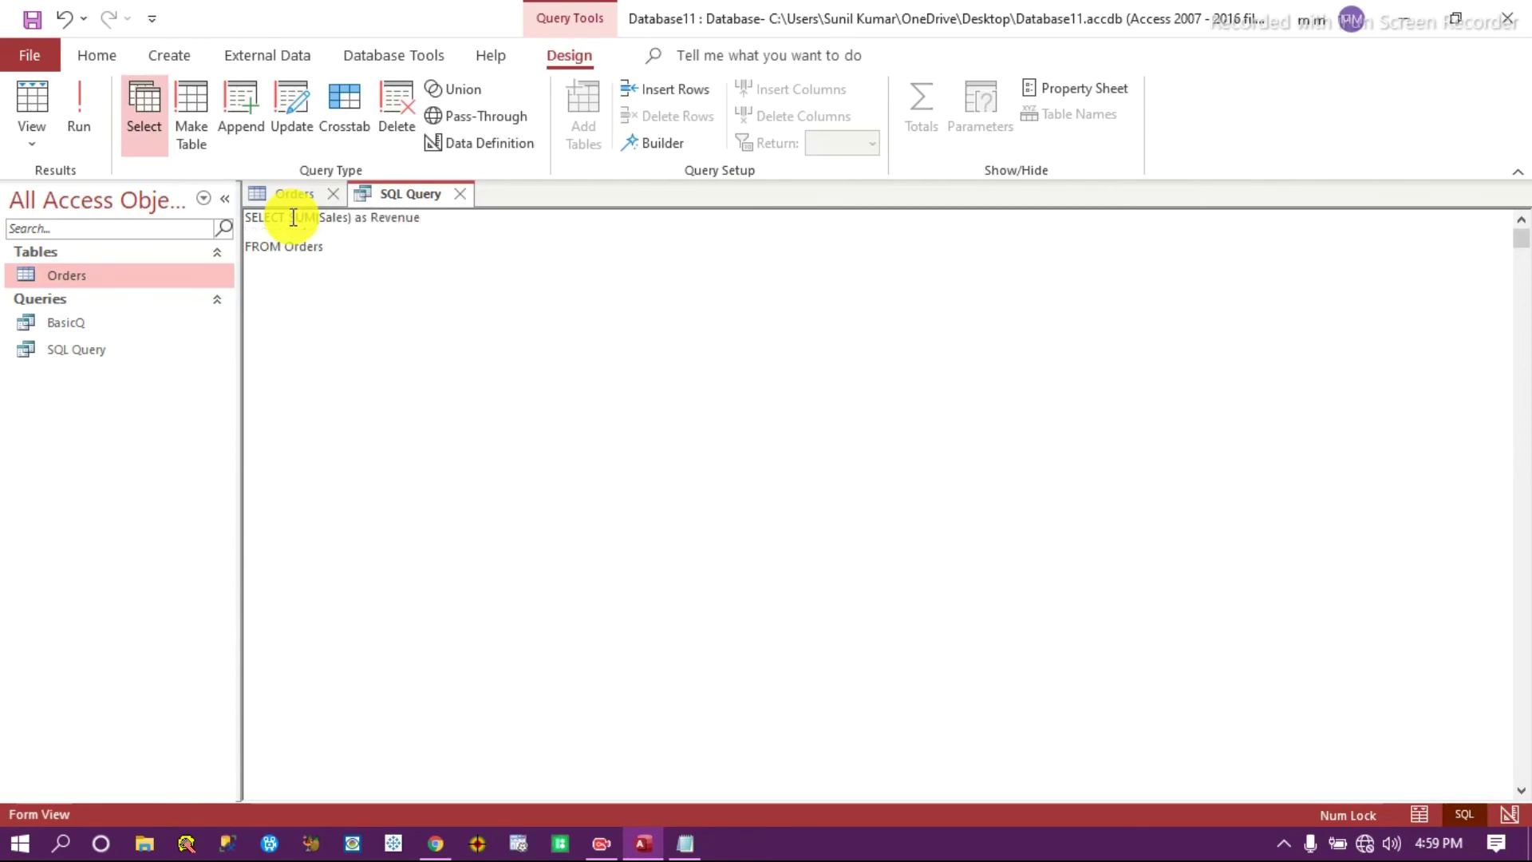
Add the line WHERE YEAR([Order Date]) = 2014 below FROM Orders and run the query.
key(Delete)
text(WHRE)
key(BackSpace)
key(BackSpace)
text(ERE)
text(YEAR)
text(())
text([Orde)
text(r Date)
text(])
key(Right)
text(= 2014)
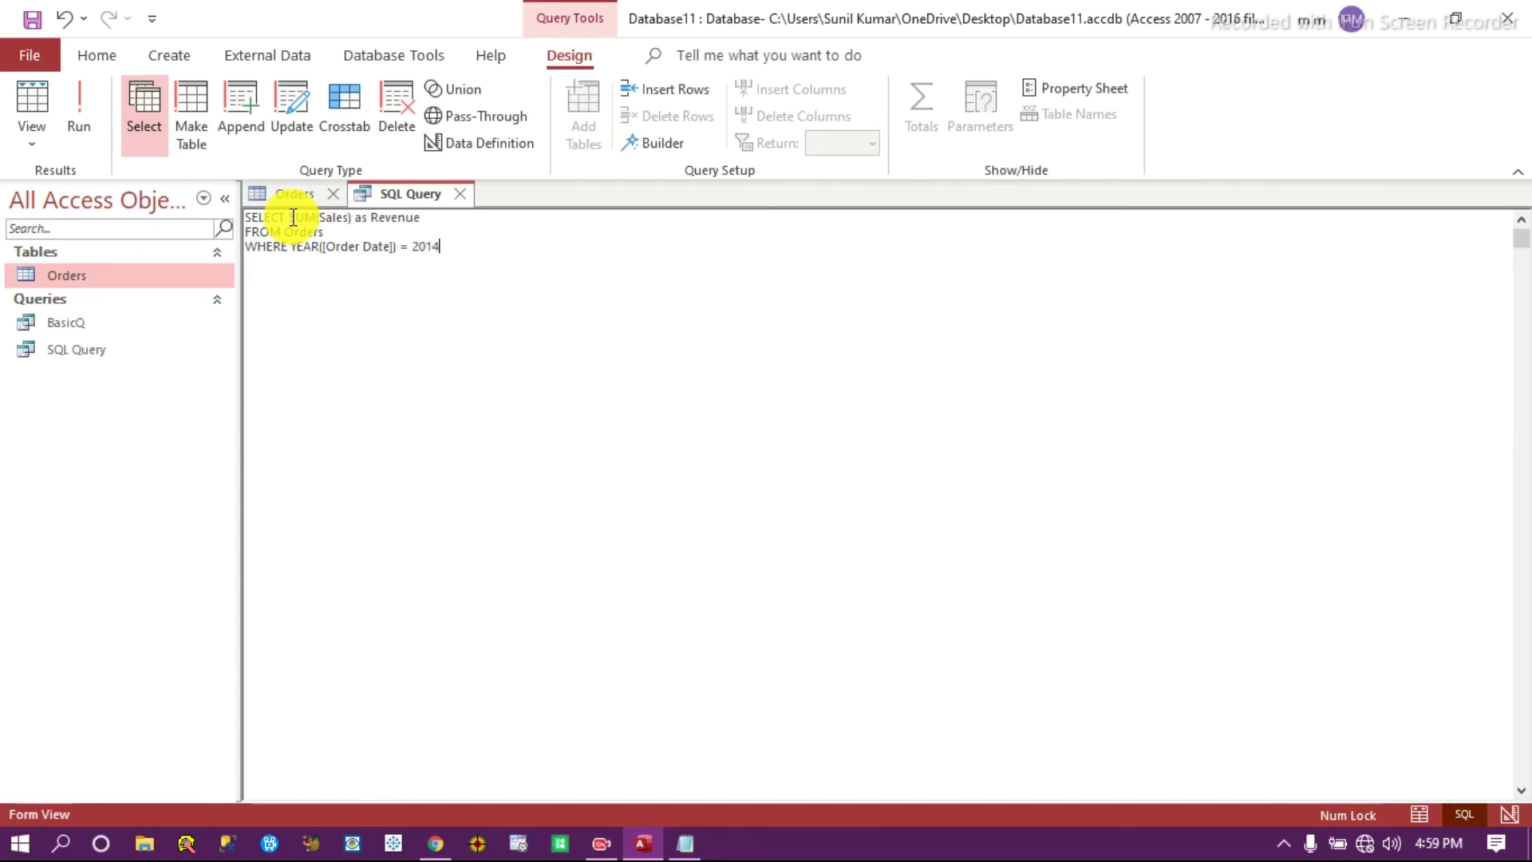
text( AND)
key(BackSpace)
key(BackSpace)
key(BackSpace)
key(BackSpace)
key(BackSpace)
click(70, 101)
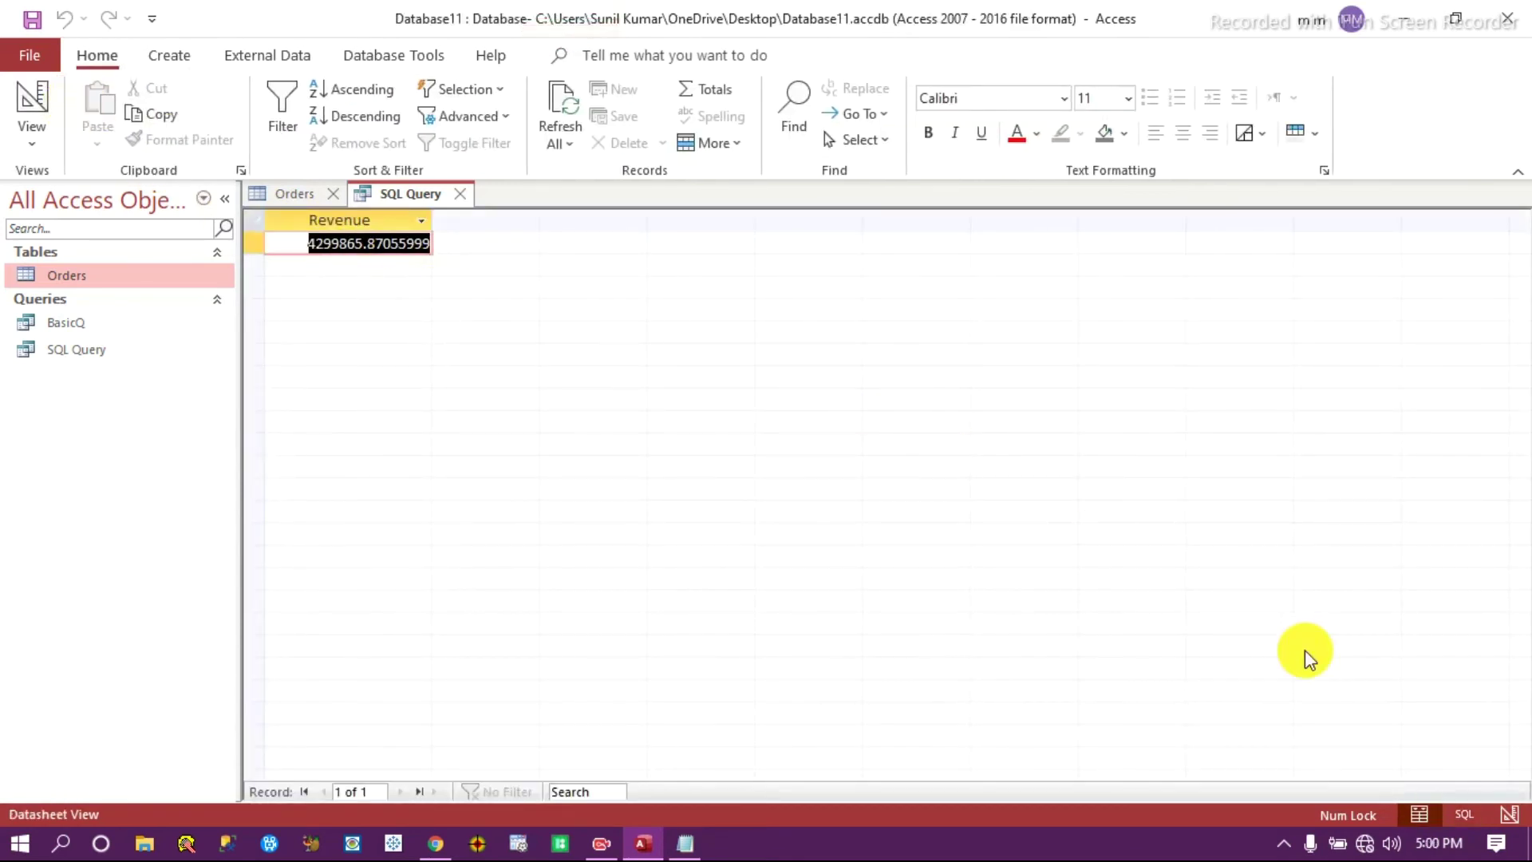
Extend the WHERE condition with AND MONTH([Order Date]) = 1 and run the query.
click(1467, 814)
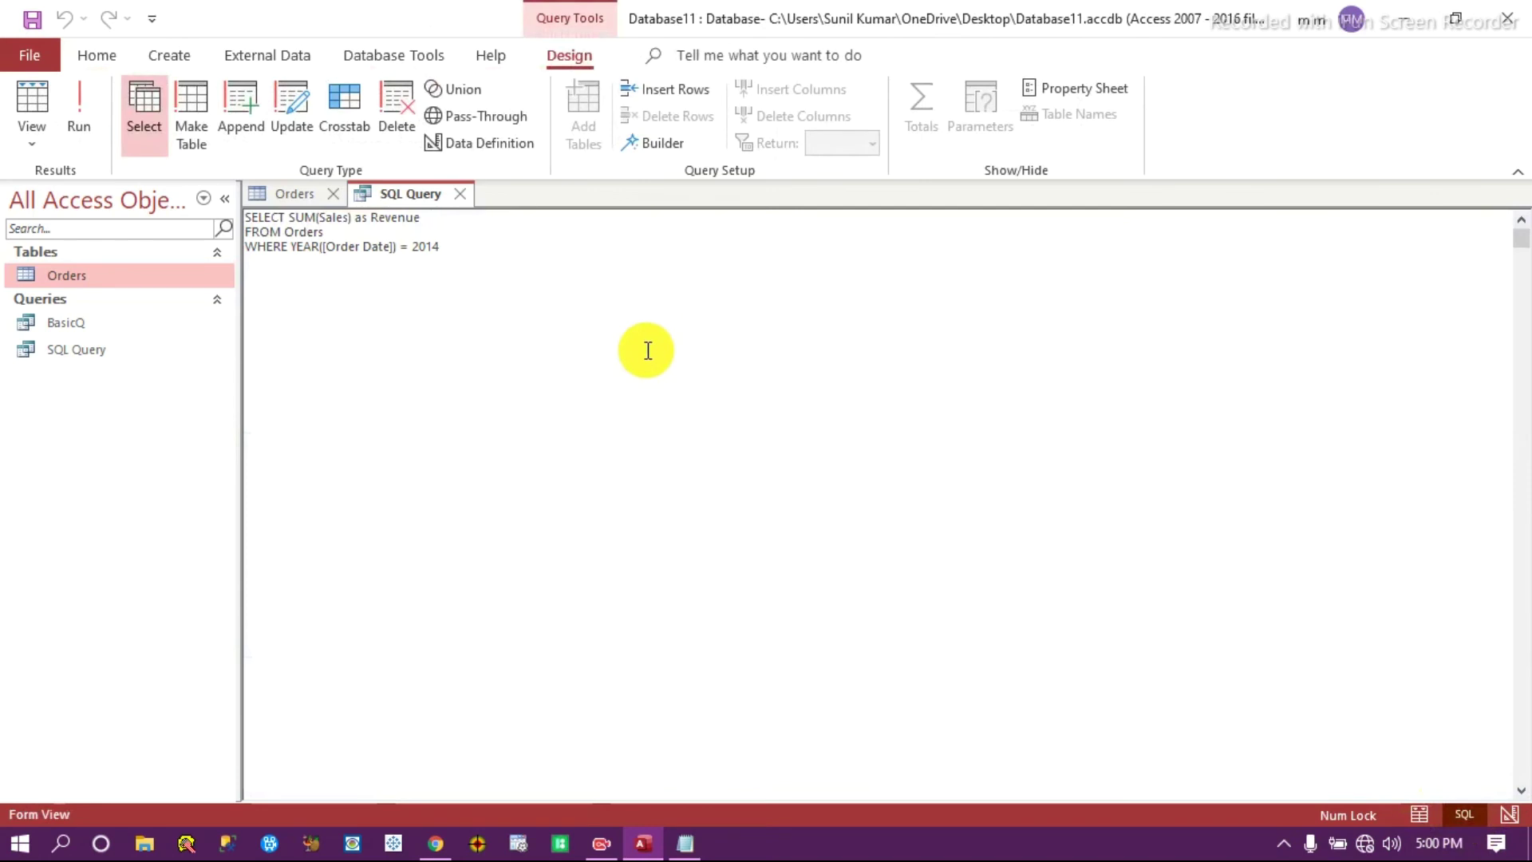
text(AND)
text( MONTH)
text(())
text(/[)
text(]/)
key(BackSpace)
key(BackSpace)
key(BackSpace)
text([])
text(Order D)
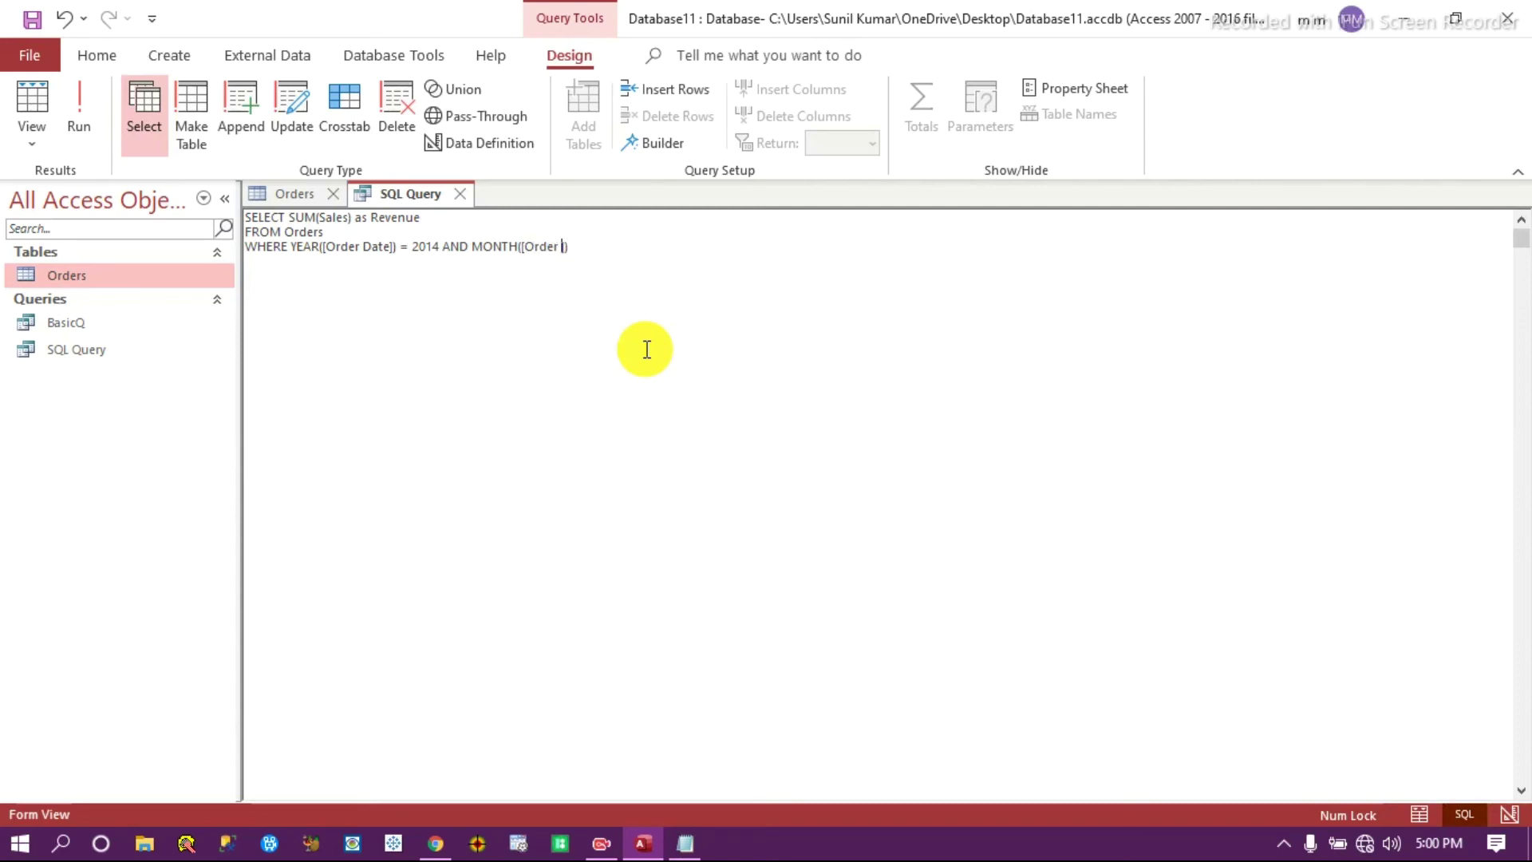
text(ate)
text( = 1)
click(78, 99)
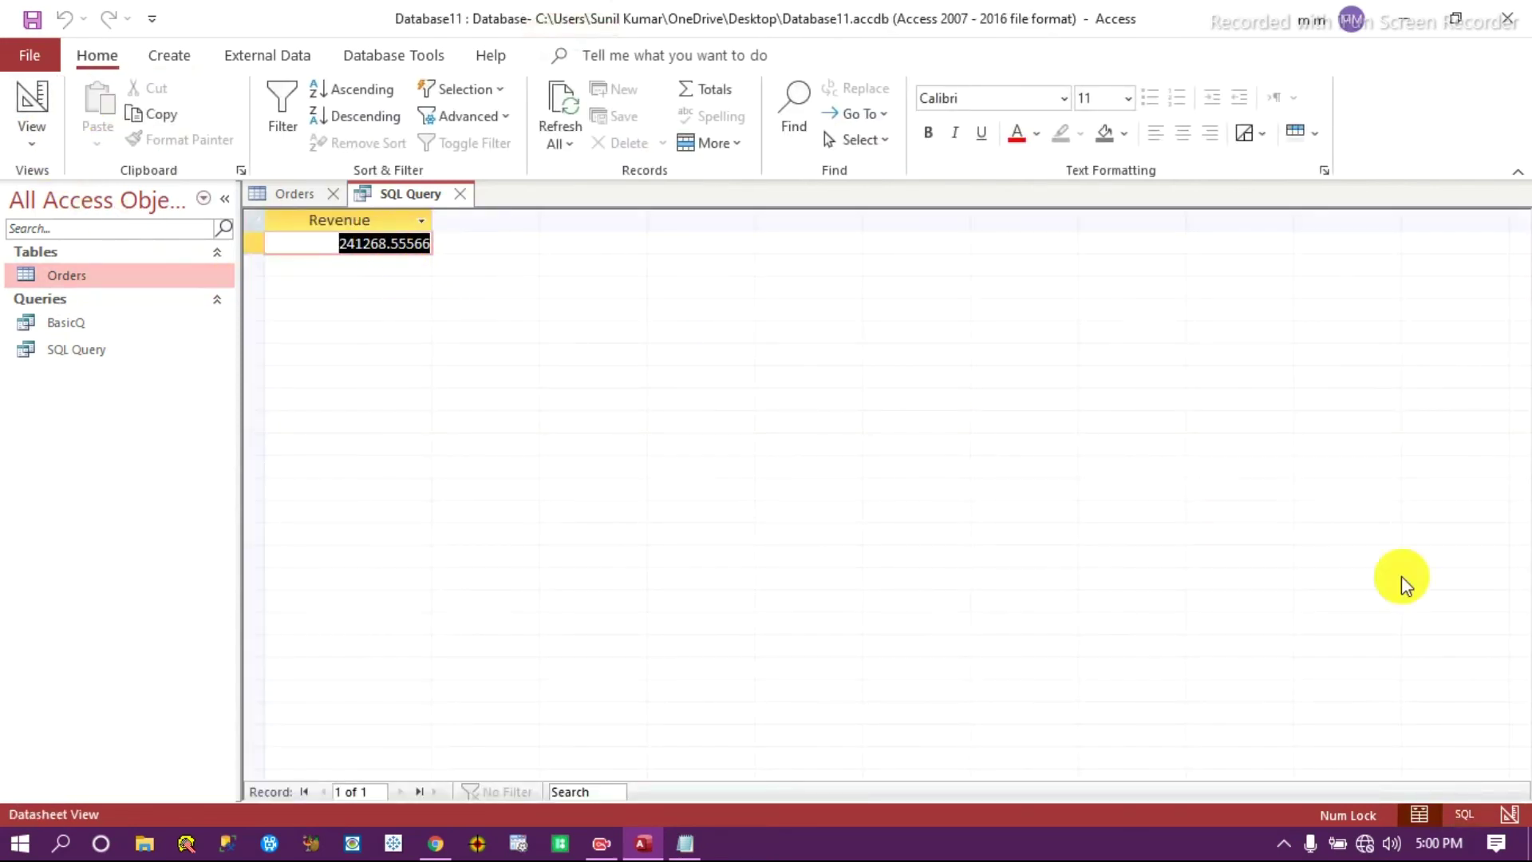
Delete the WHERE line and the SUM(Sales) as Revenue expression from the SQL, keeping SELECT and FROM Orders.
click(1461, 812)
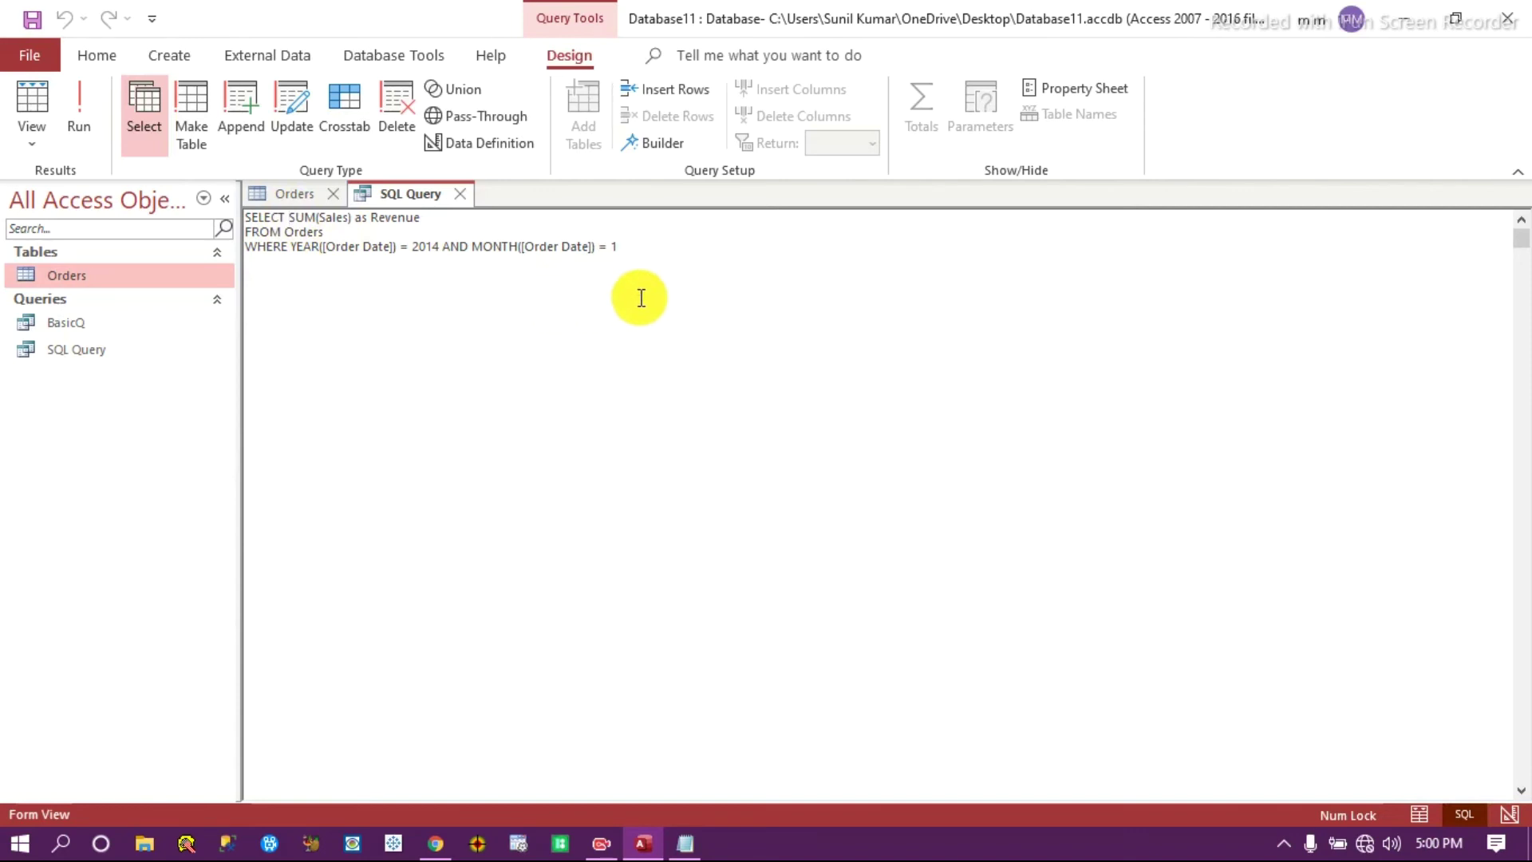
drag(660, 246, 226, 232)
drag(644, 271, 207, 258)
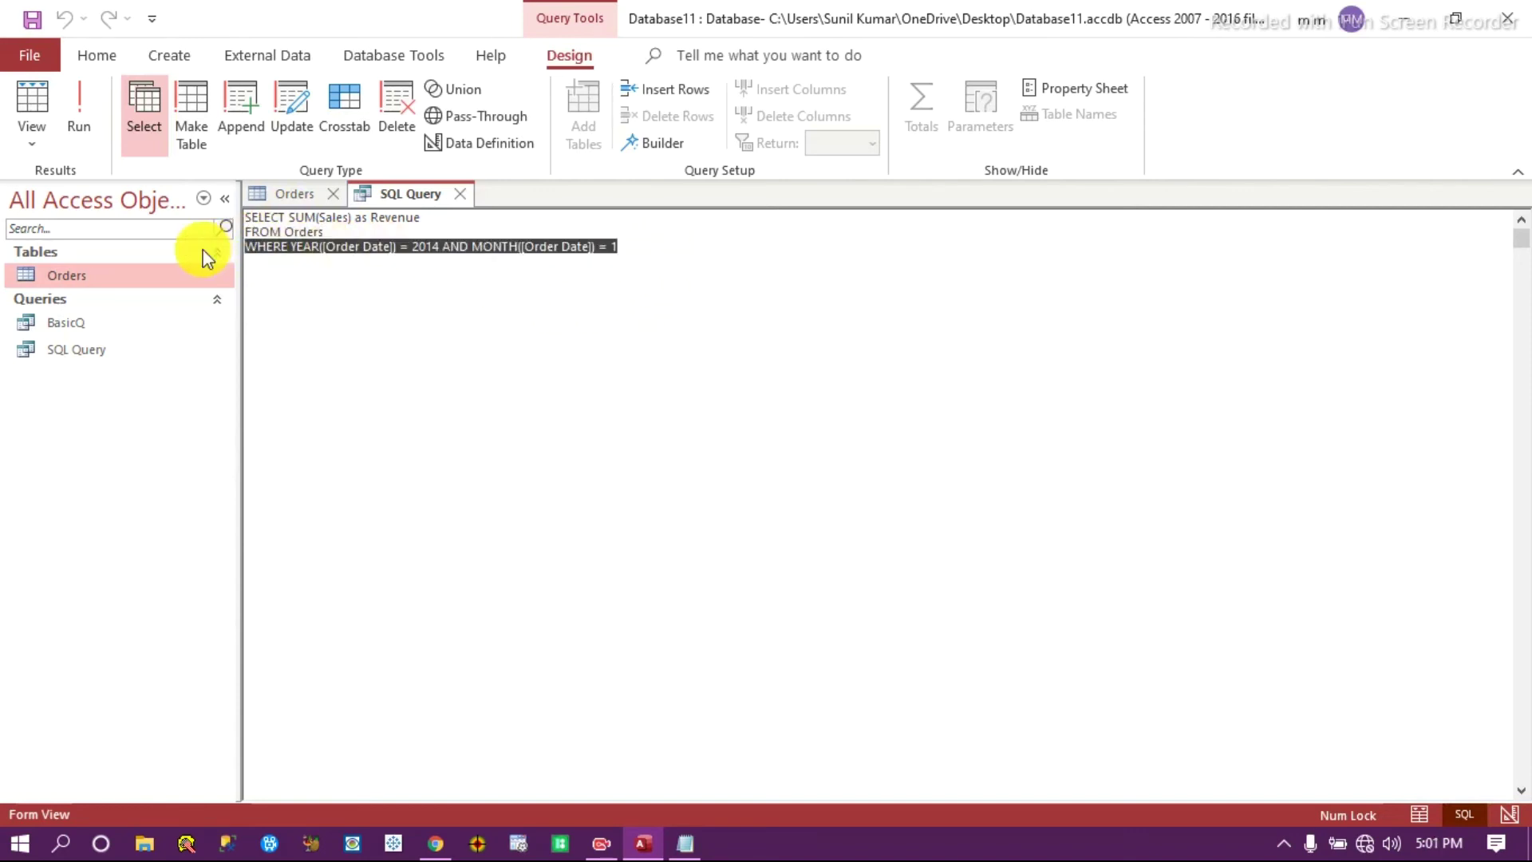
key(Delete)
drag(455, 215, 290, 214)
key(Delete)
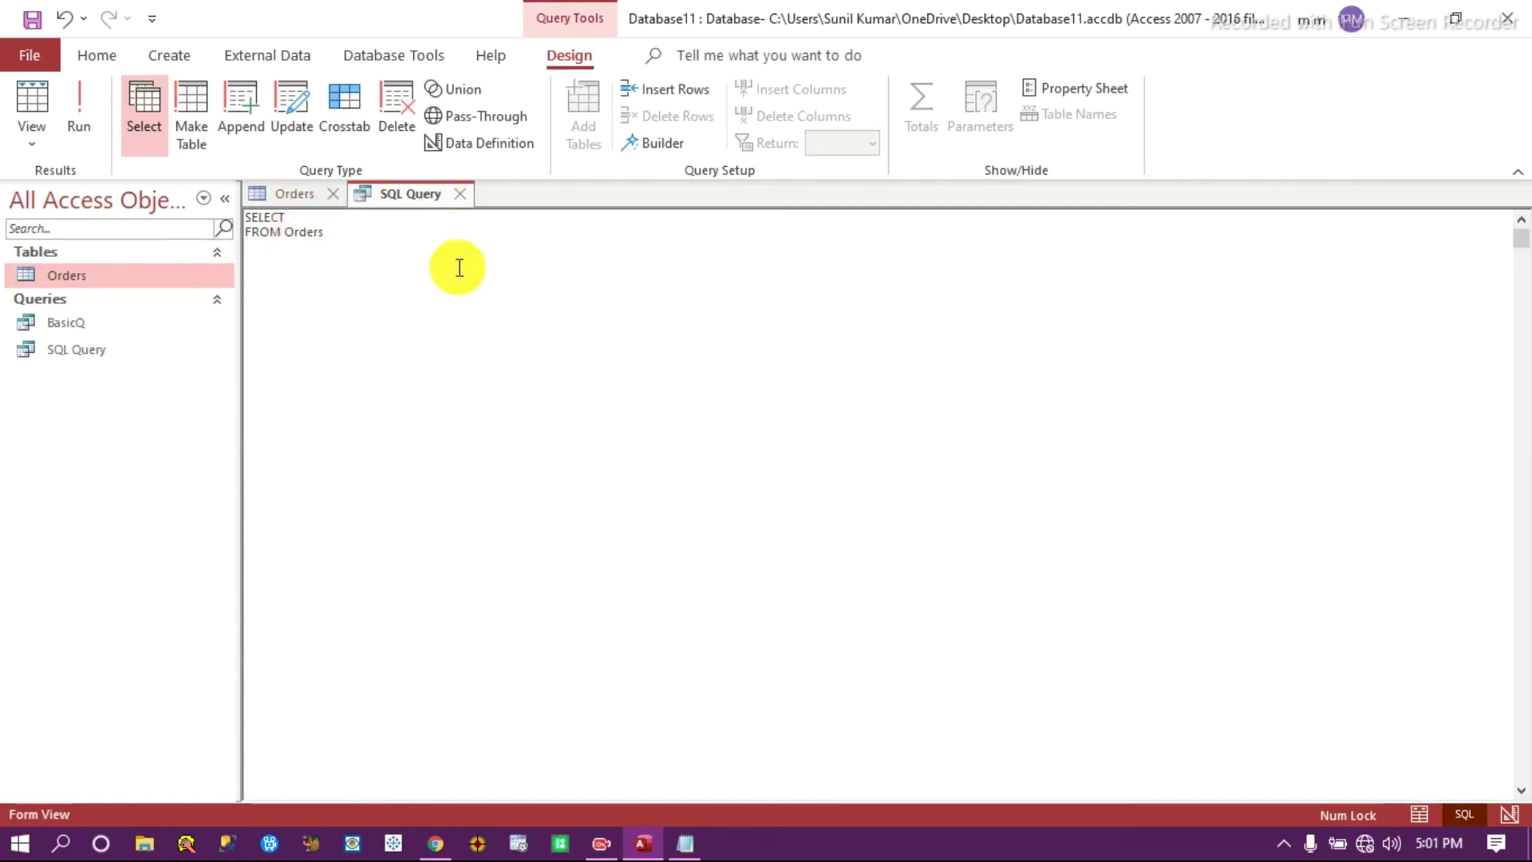
Enter YEAR([Order Date]) on the SELECT line and start its Yr alias.
text(Y)
text(EAR)
text(())
text(Order Dat)
text(e)
key(Left)
key(Left)
key(Left)
key(Left)
key(Left)
key(Left)
key(Left)
key(Left)
key(Left)
text([ as Y)
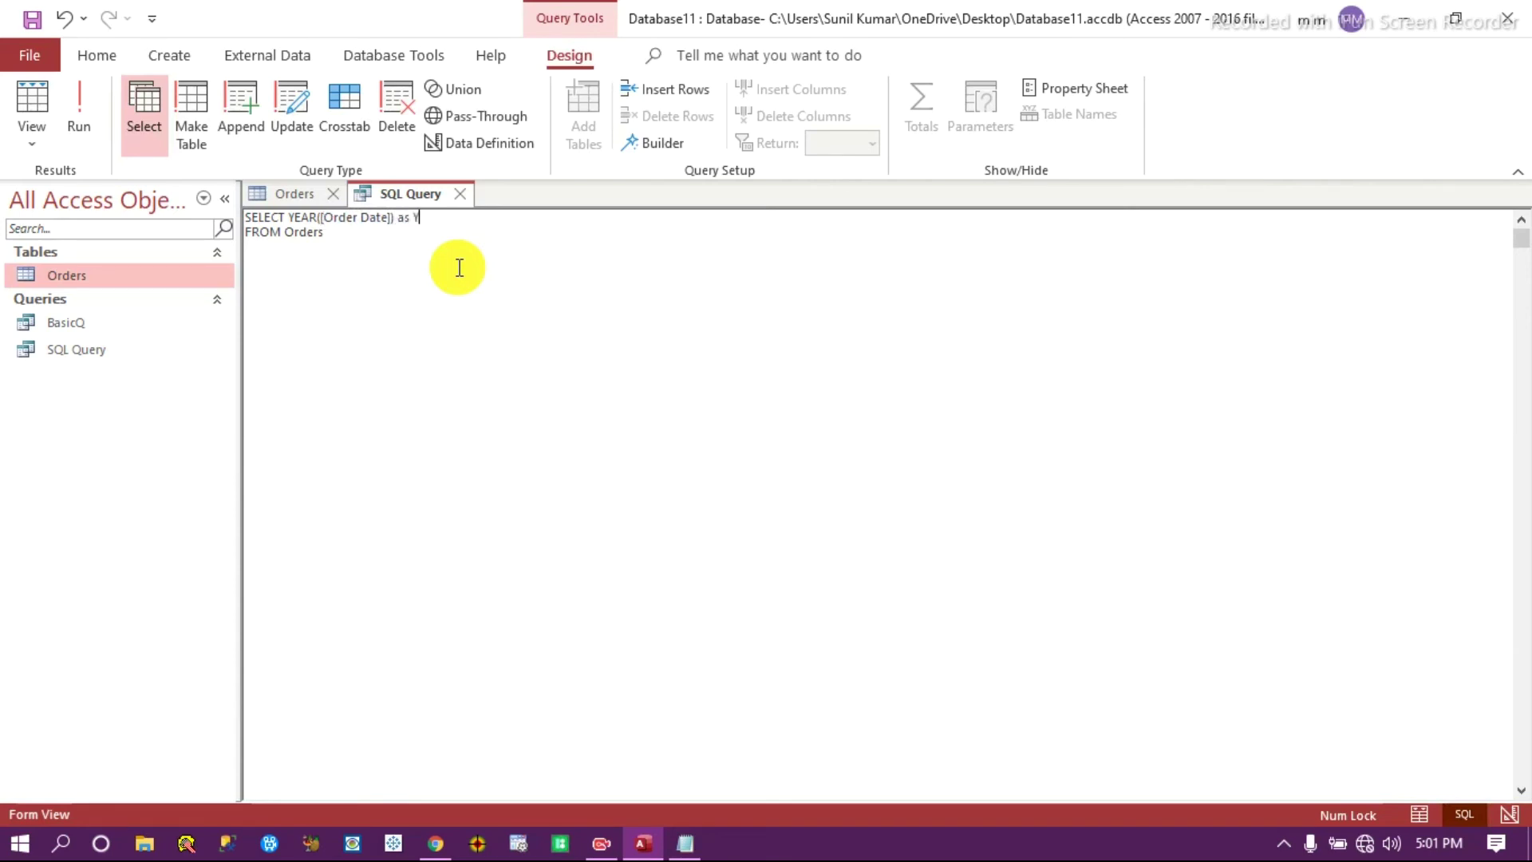
Complete the Yr alias and add MONTH([Order Date]) as Mth and SUM(Sales) as Revenue to the SELECT line.
text(r, MONTH)
text(())
text([])
text(Order Dat)
text(e)
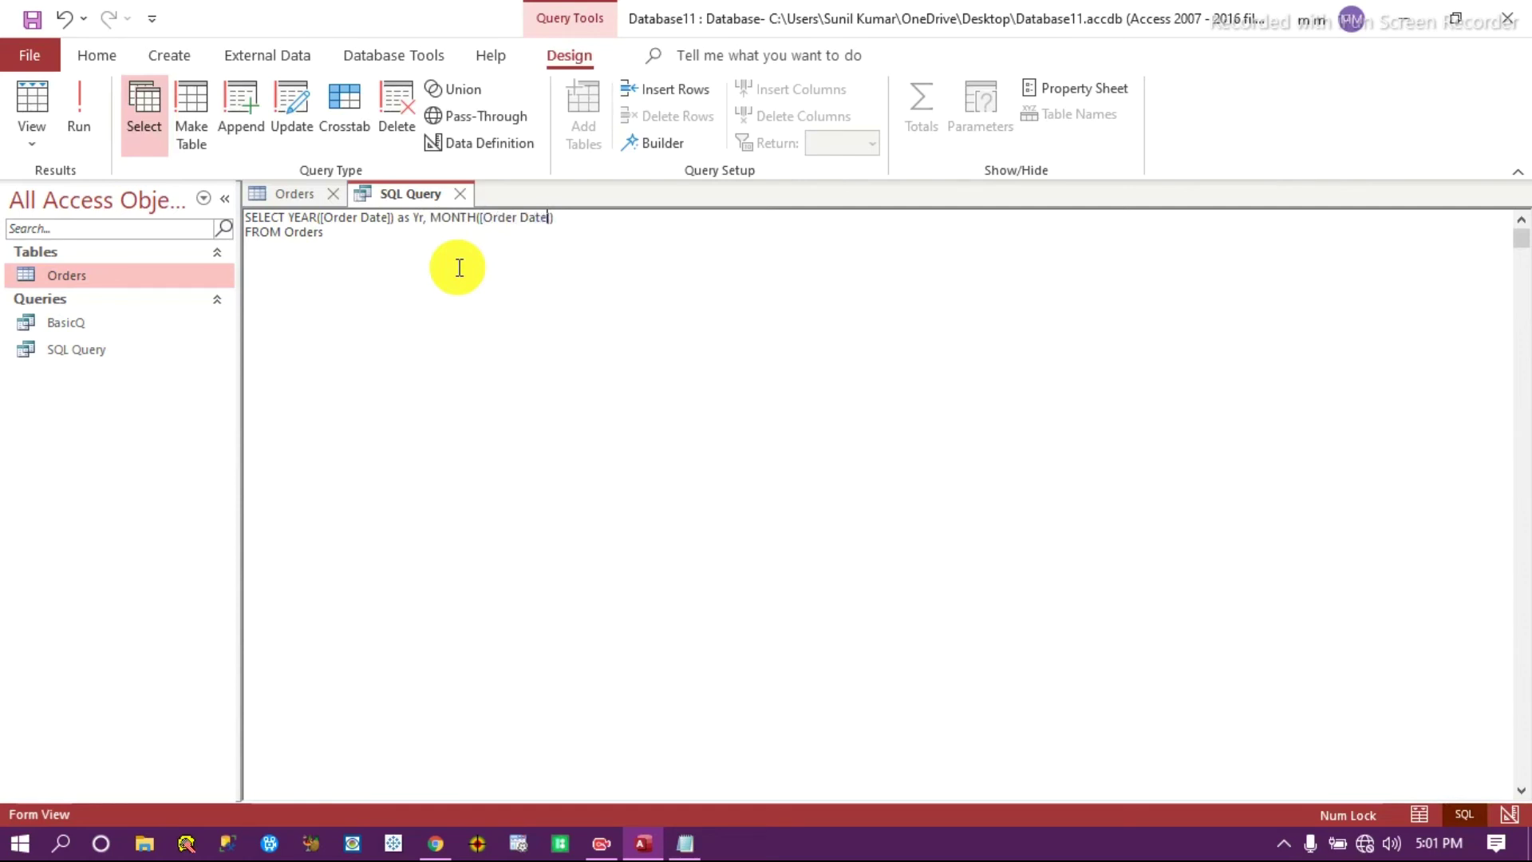
text( as Mth , SUM(Sales) as Revenue)
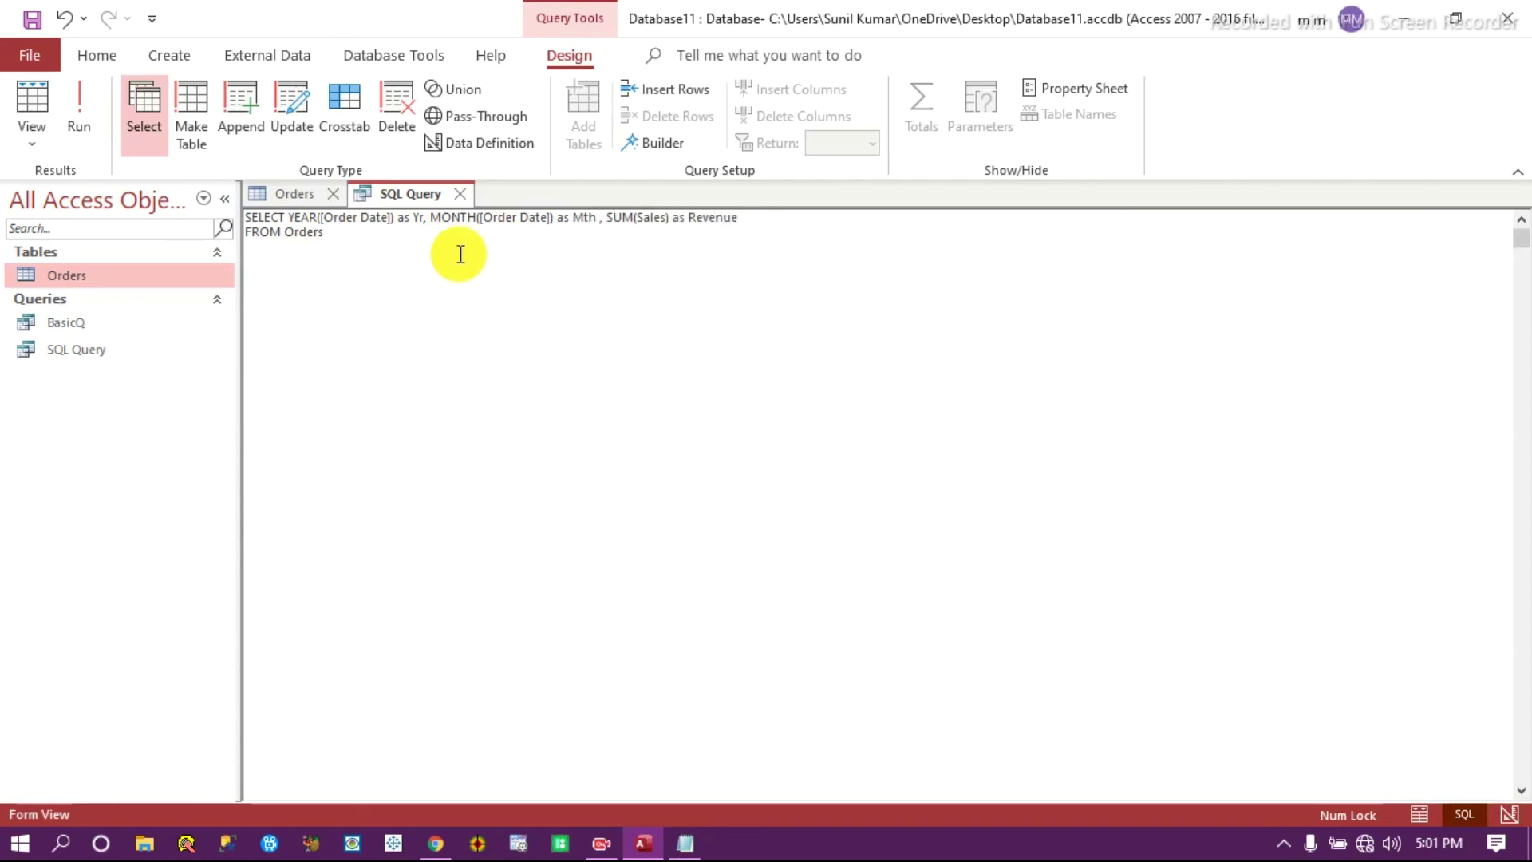
drag(288, 219, 642, 217)
click(701, 234)
drag(755, 219, 609, 218)
click(499, 274)
drag(285, 219, 569, 229)
Add a GROUP BY line below FROM Orders and copy the YEAR and MONTH expressions from the SELECT line into it.
click(324, 253)
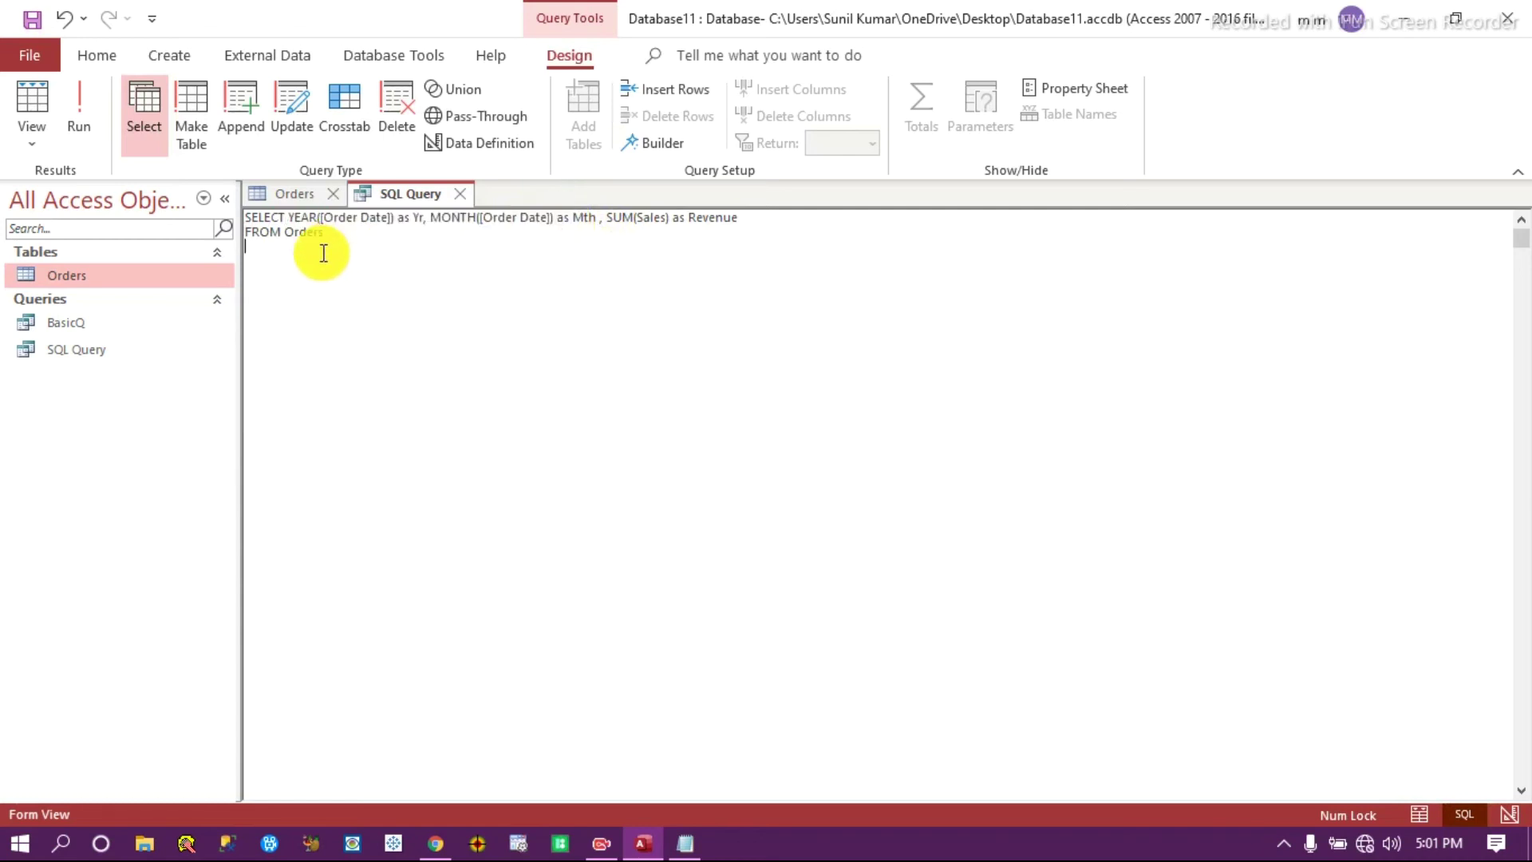
text(GROUP BY)
text(SUM(Sales))
key(ctrl+z)
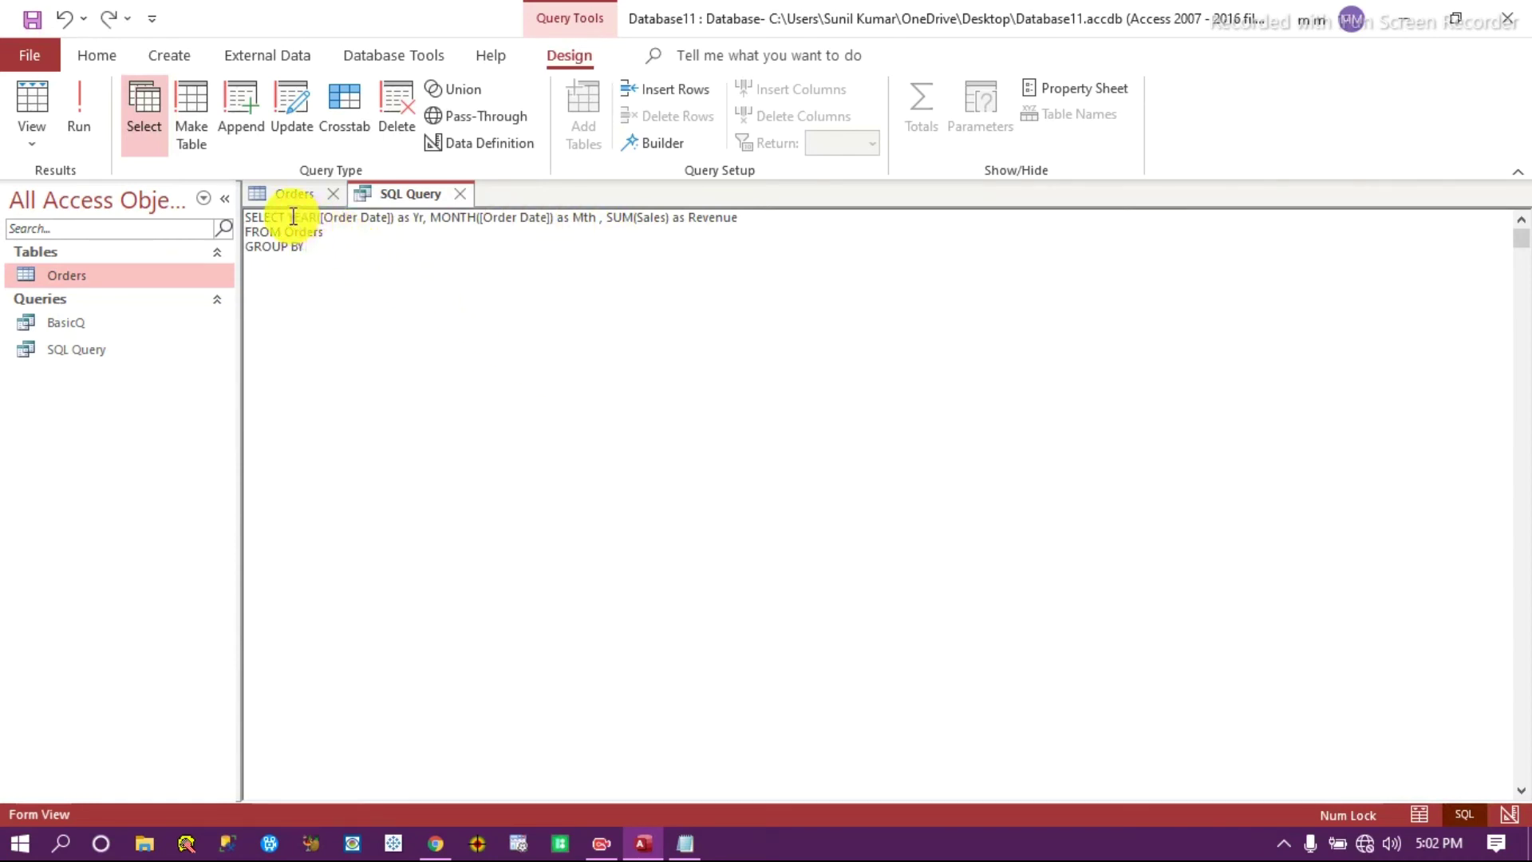
drag(289, 217, 556, 224)
key(ctrl+c)
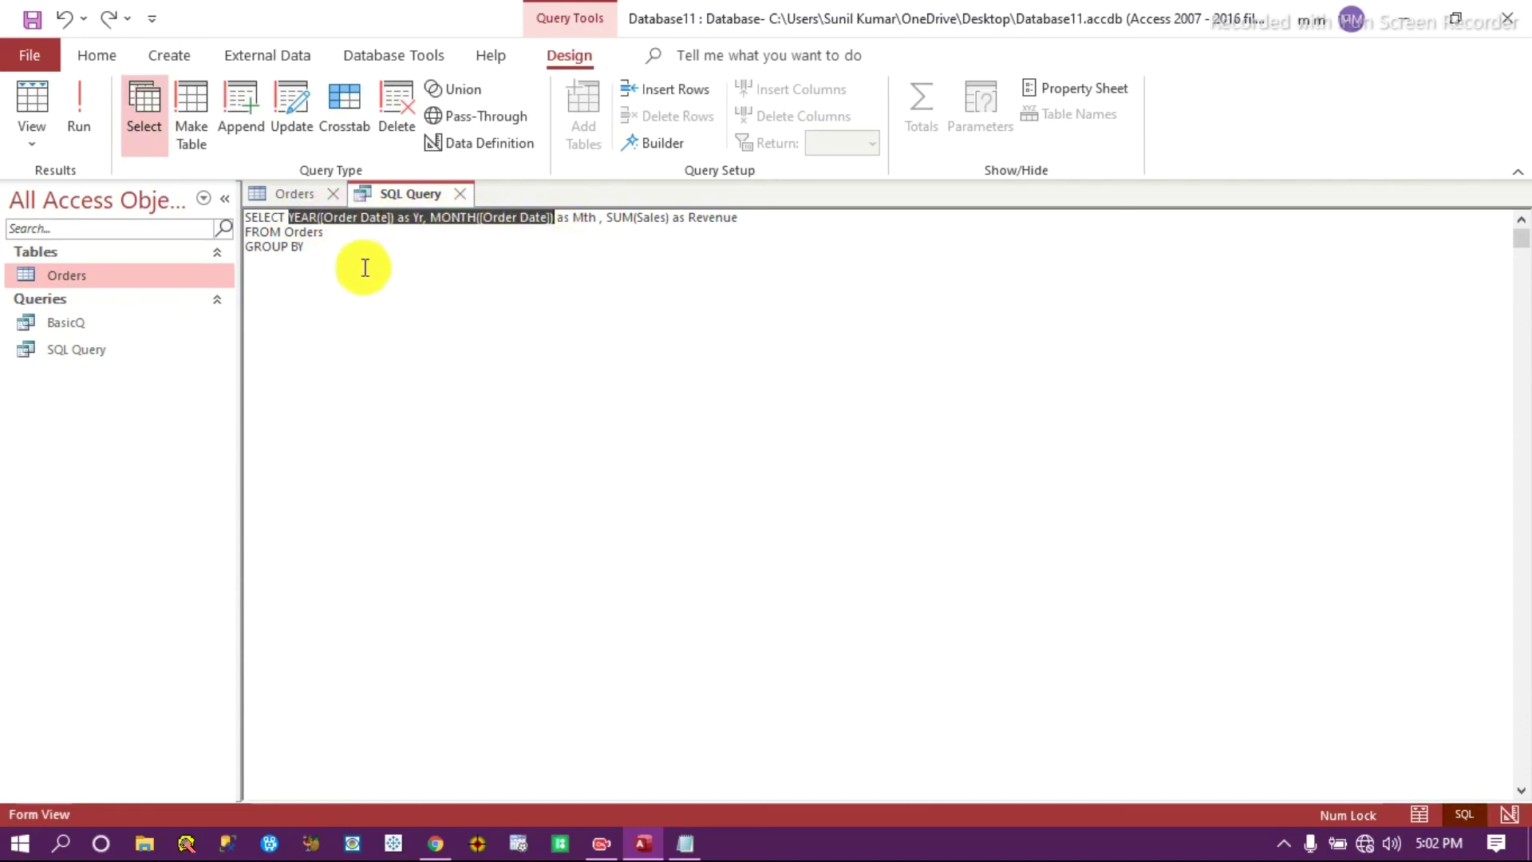
click(339, 247)
key(ctrl+v)
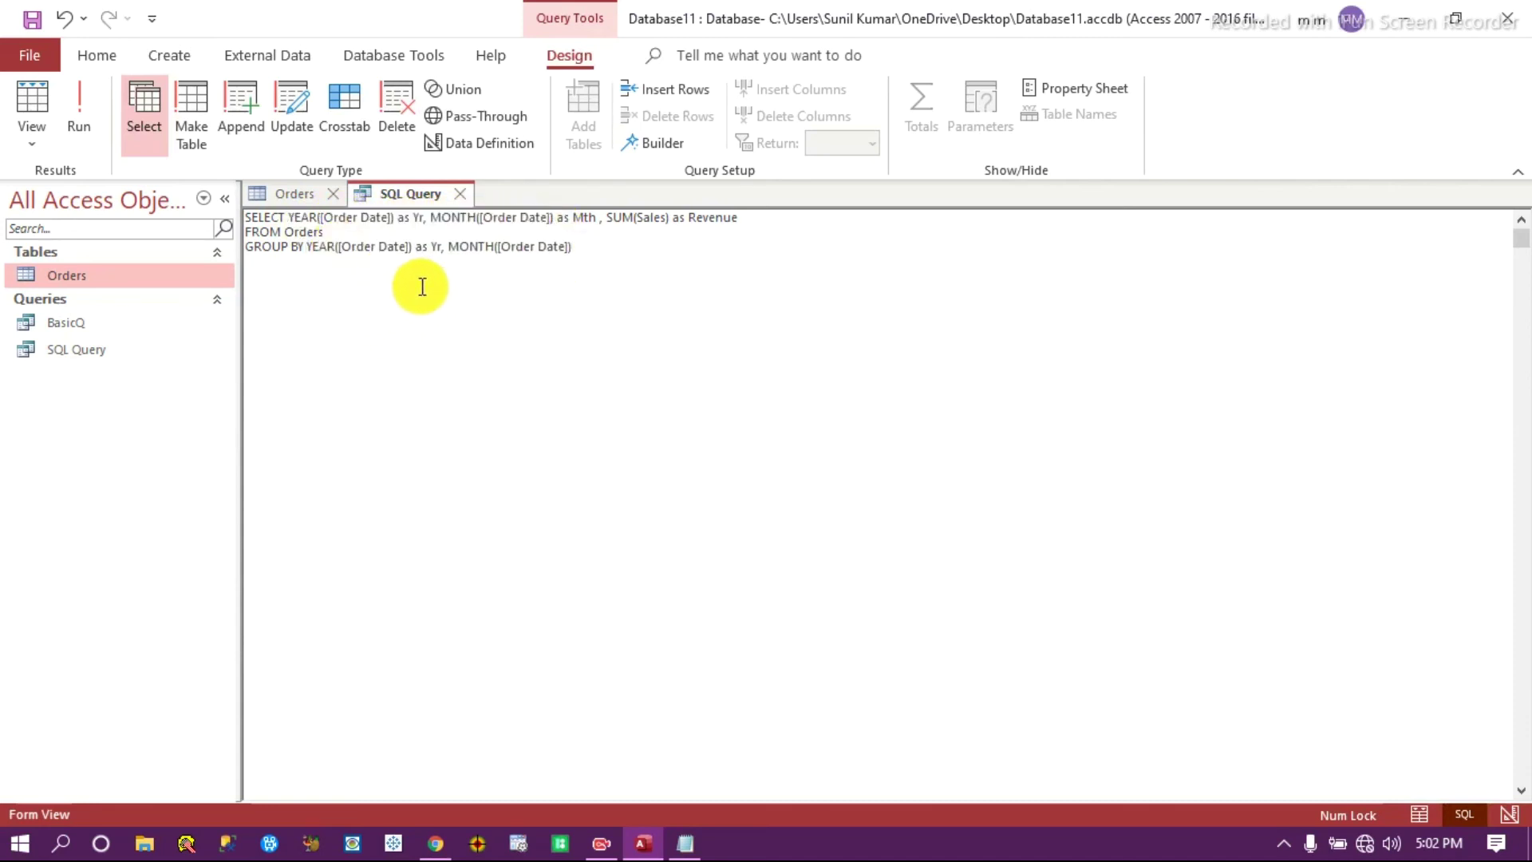
Remove the as Yr alias from the GROUP BY line and run the query.
click(439, 248)
key(BackSpace)
key(BackSpace)
key(BackSpace)
key(BackSpace)
key(BackSpace)
key(BackSpace)
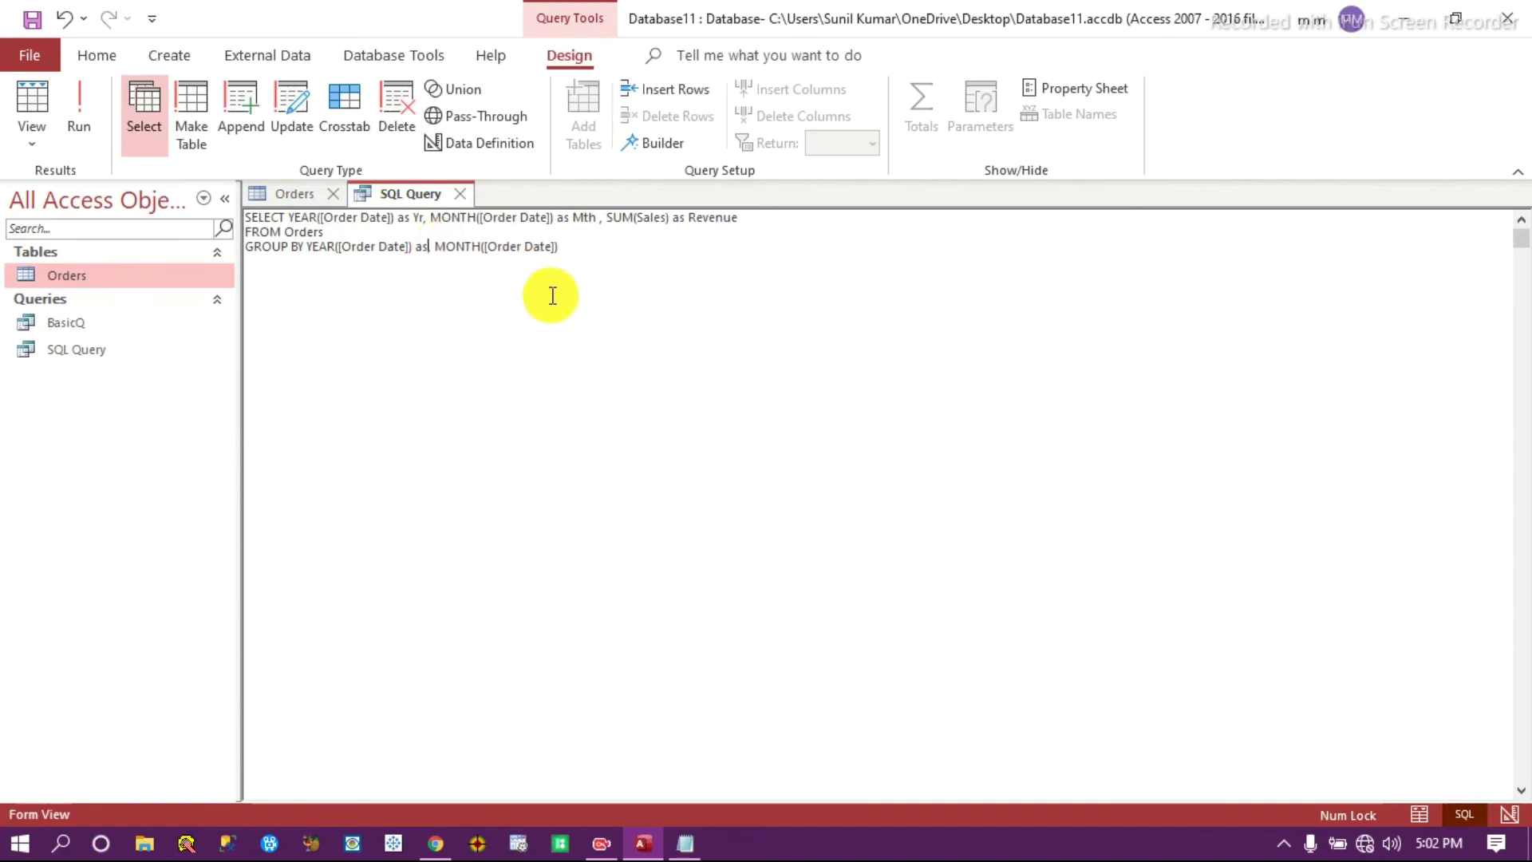
click(570, 321)
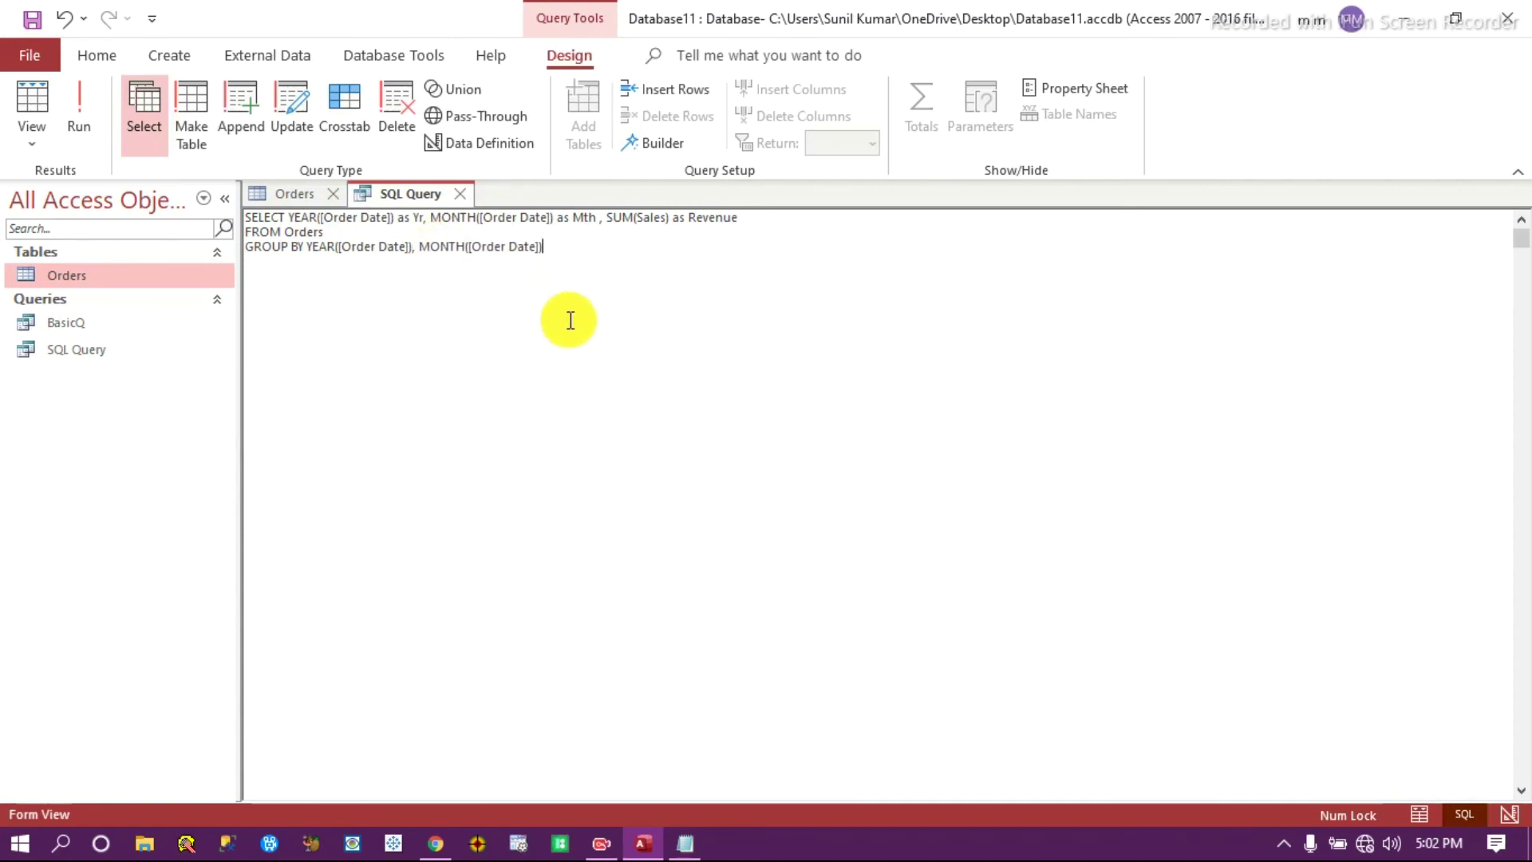
click(79, 100)
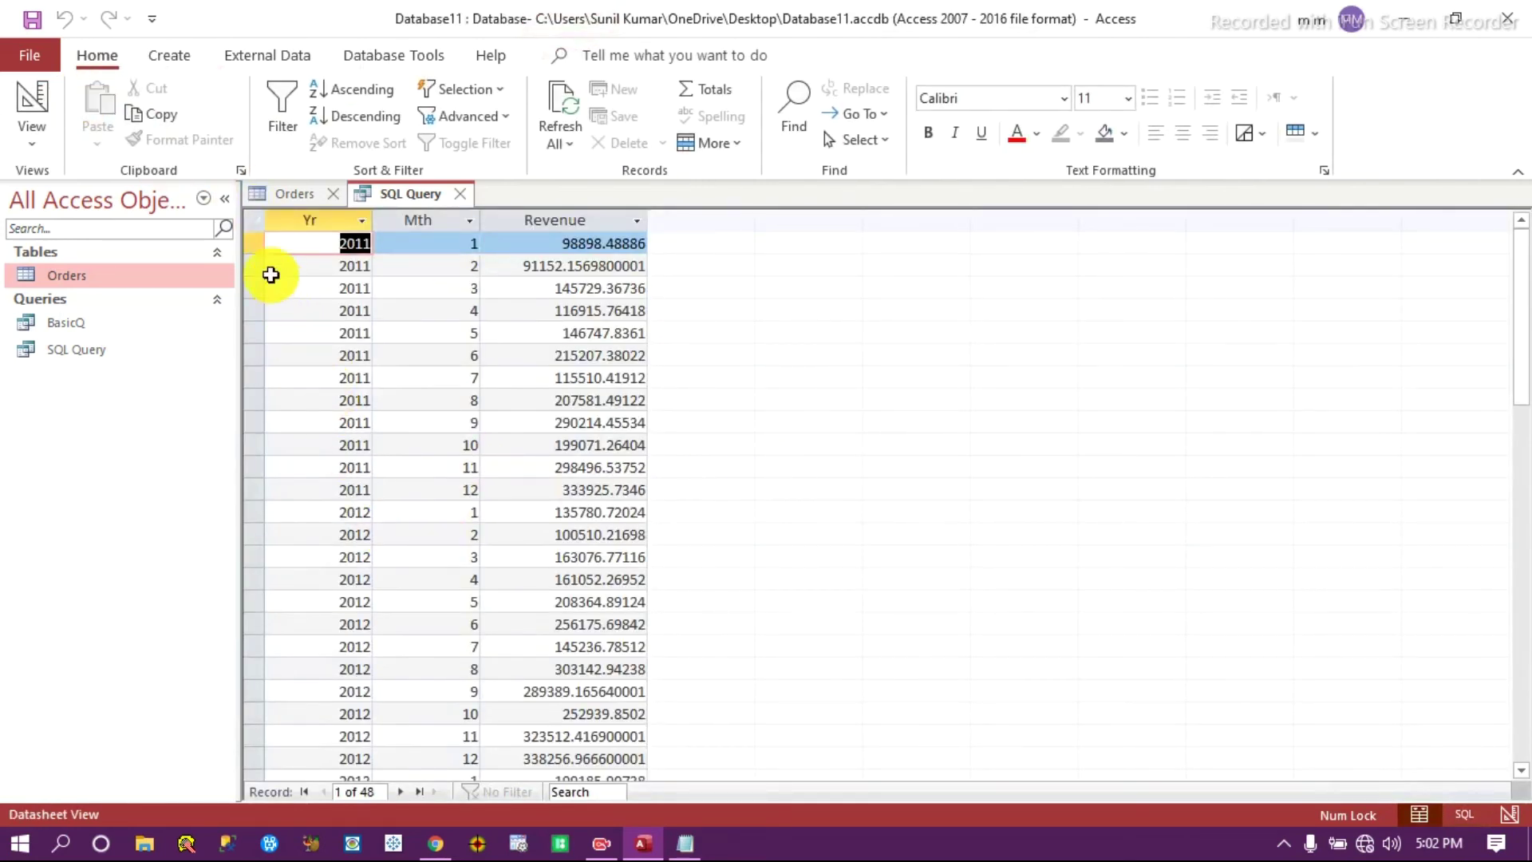
Examine the monthly revenue rows of the query result for 2011, 2012 and 2013, one year at a time.
click(258, 241)
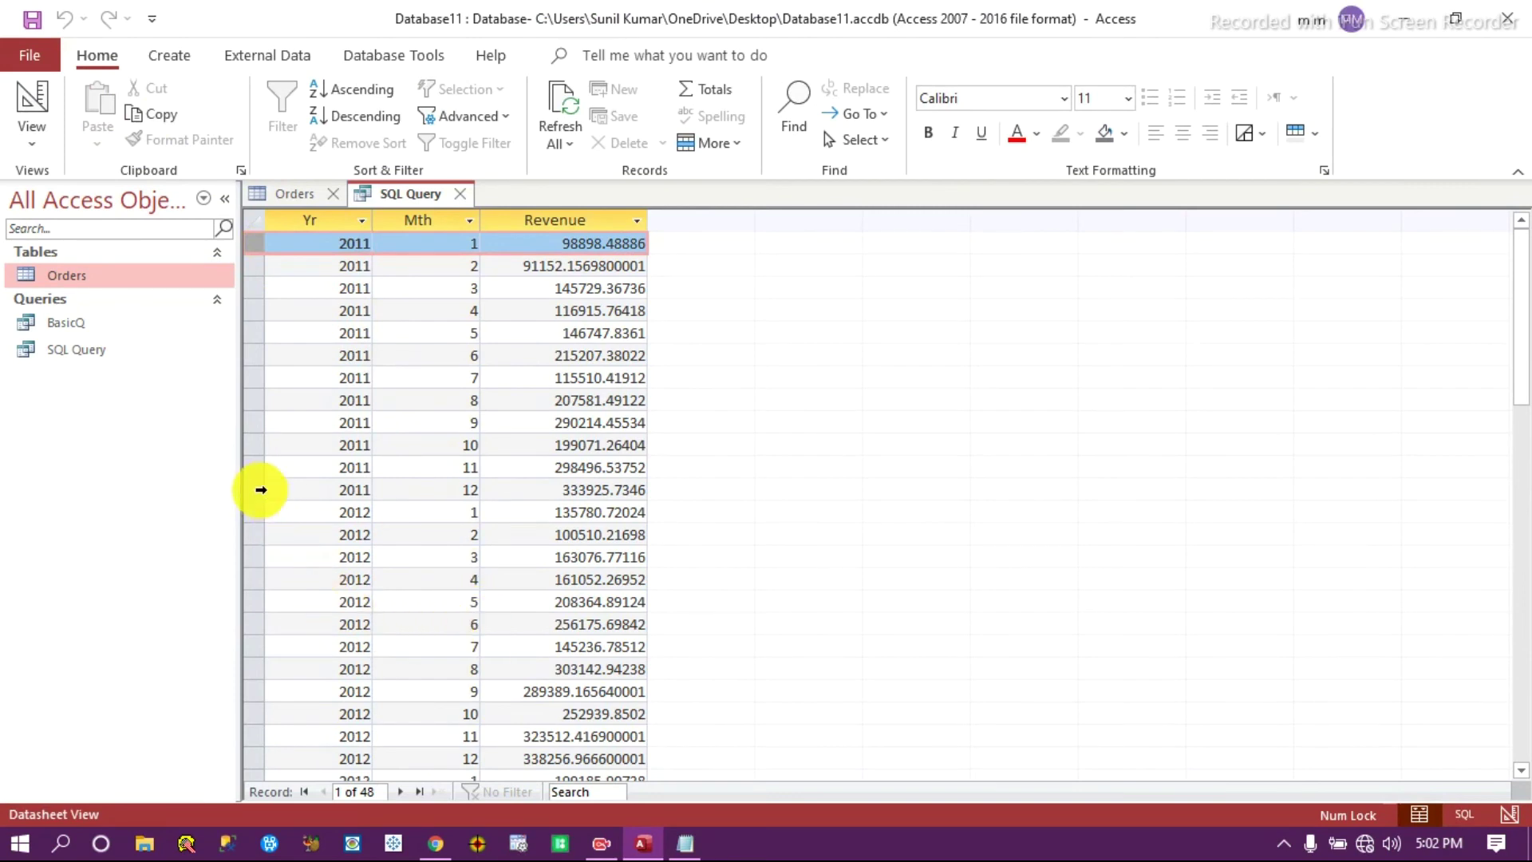
shift+click(256, 486)
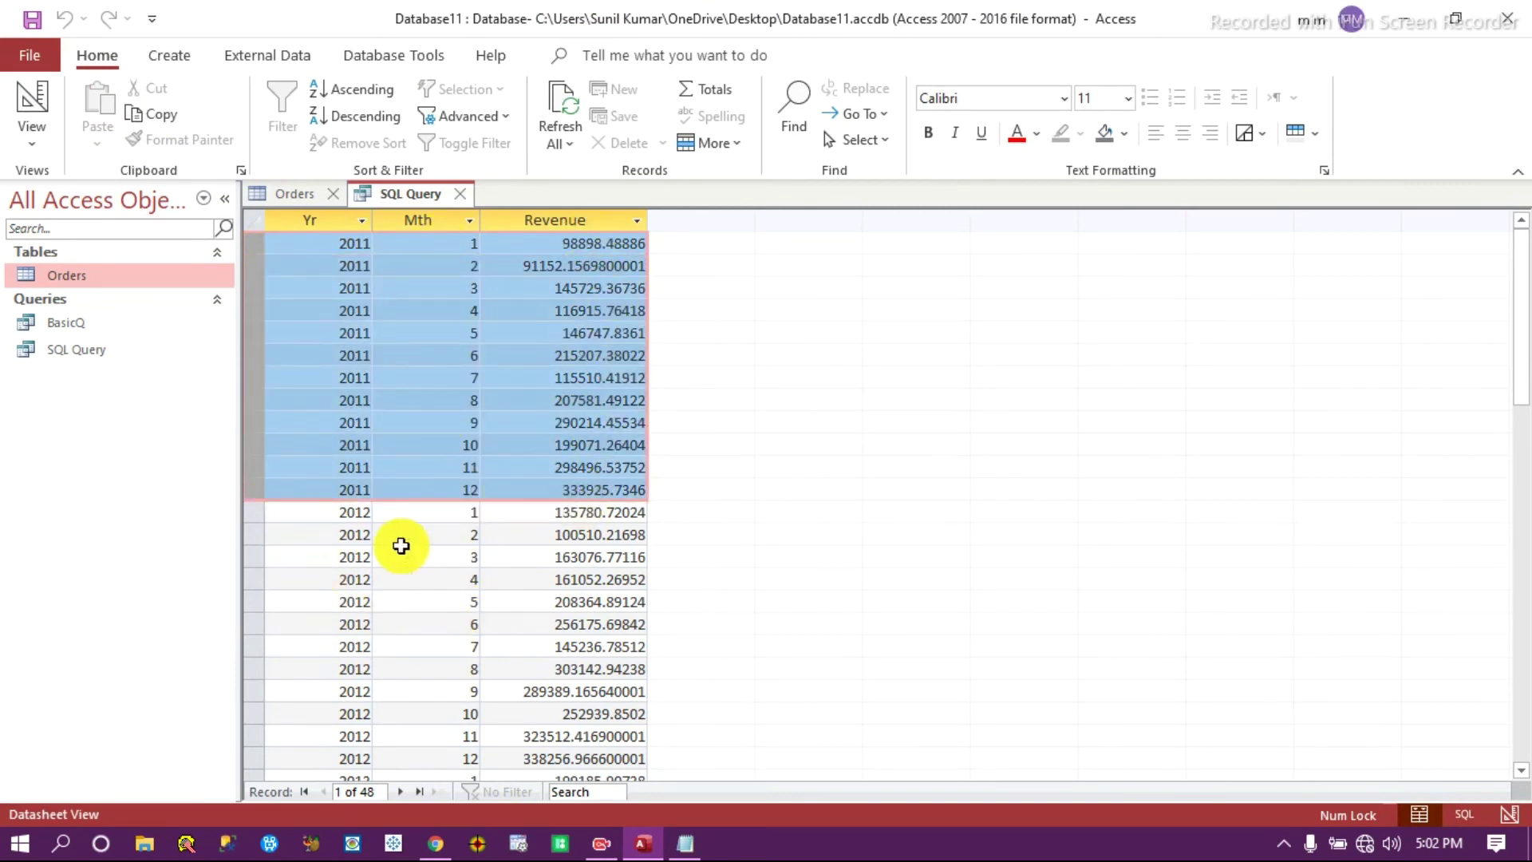
click(256, 512)
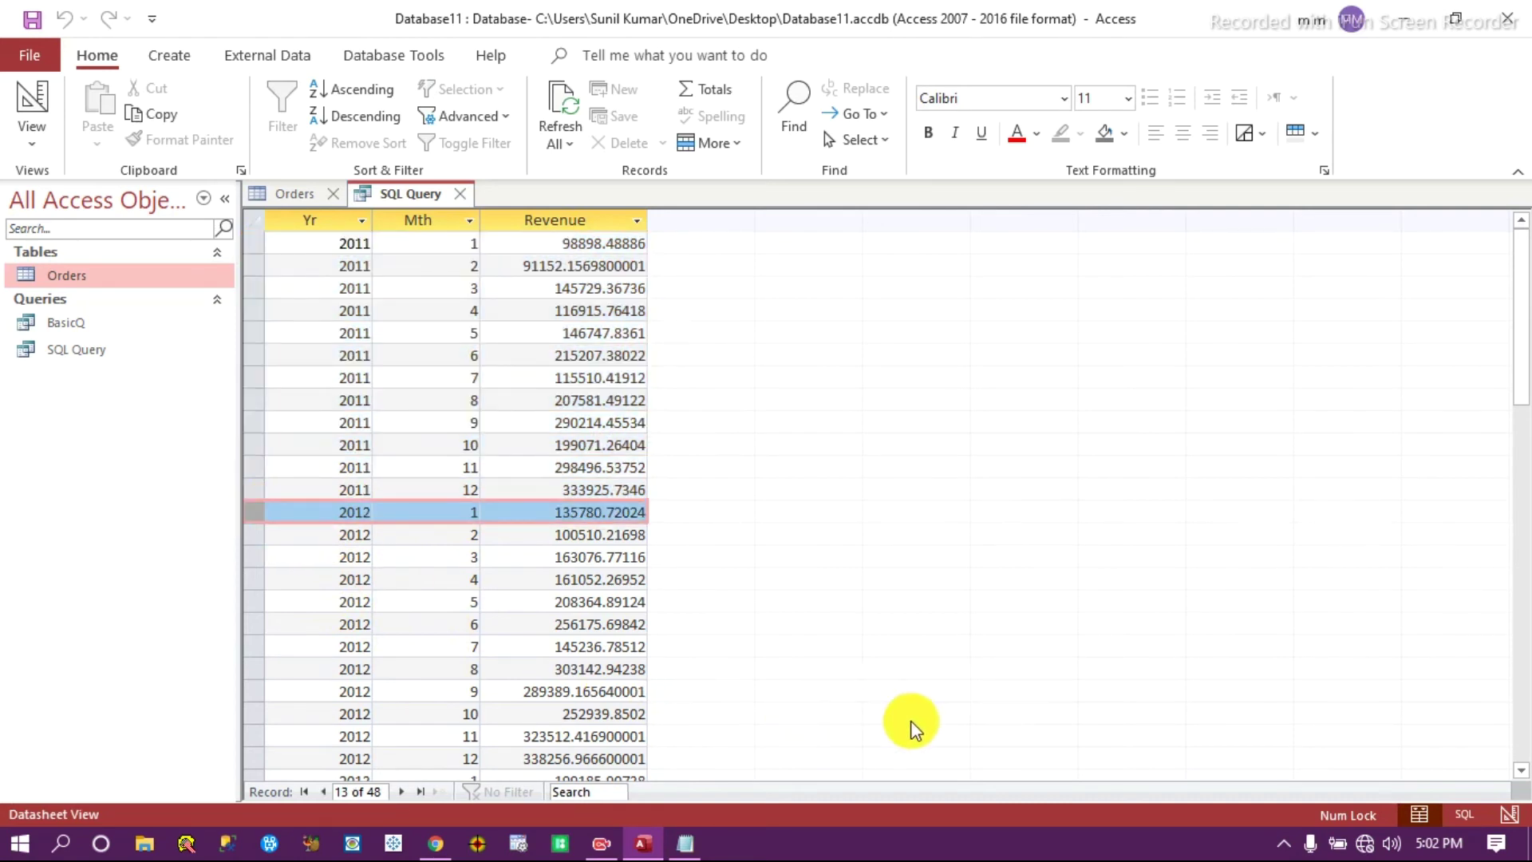
click(1520, 770)
click(1520, 771)
click(1520, 770)
shift+click(256, 691)
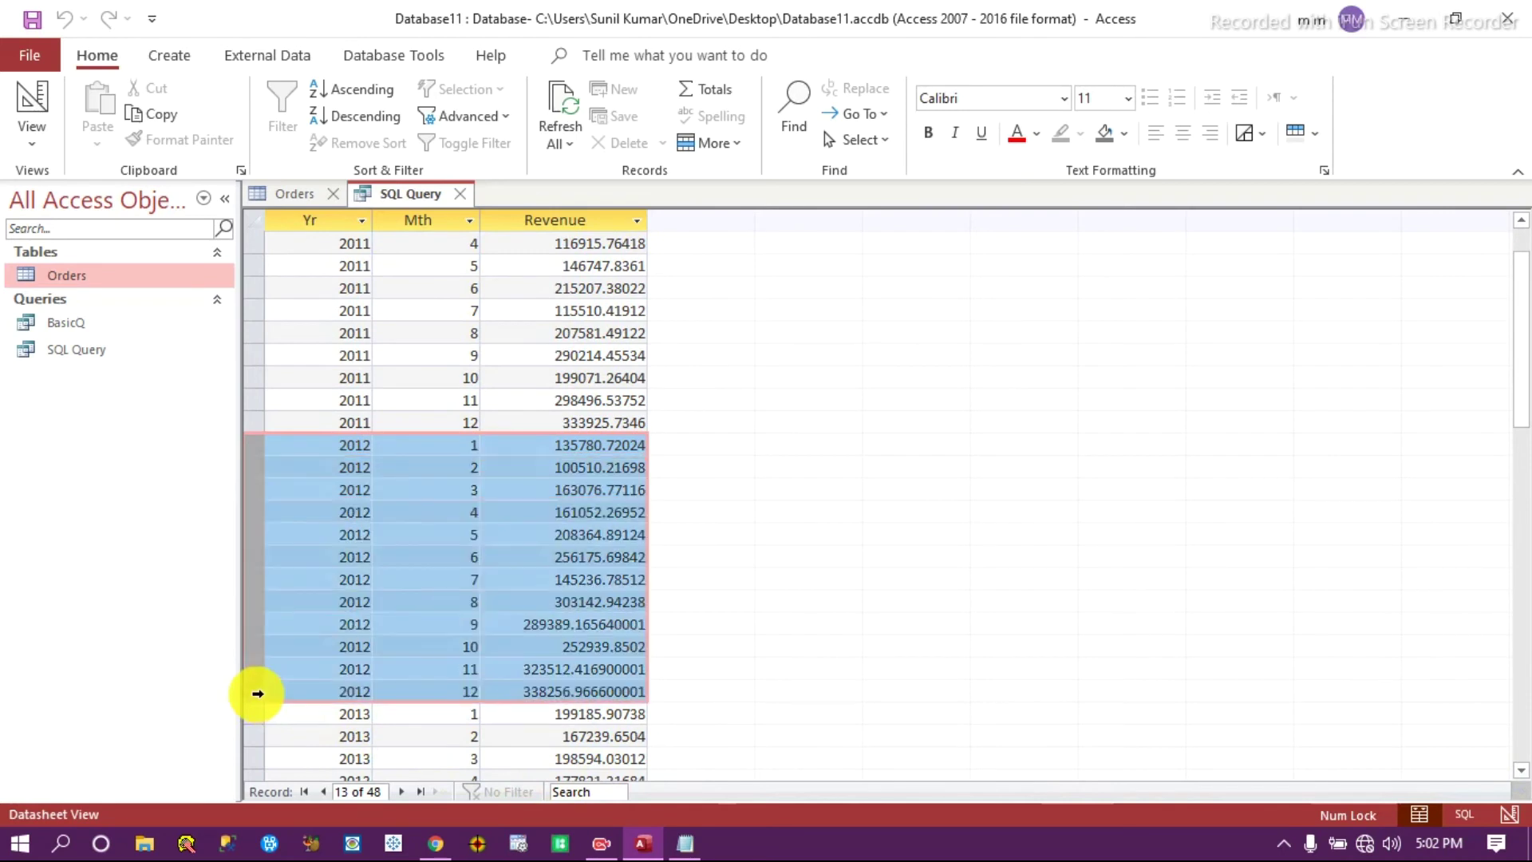
drag(1520, 376, 1516, 513)
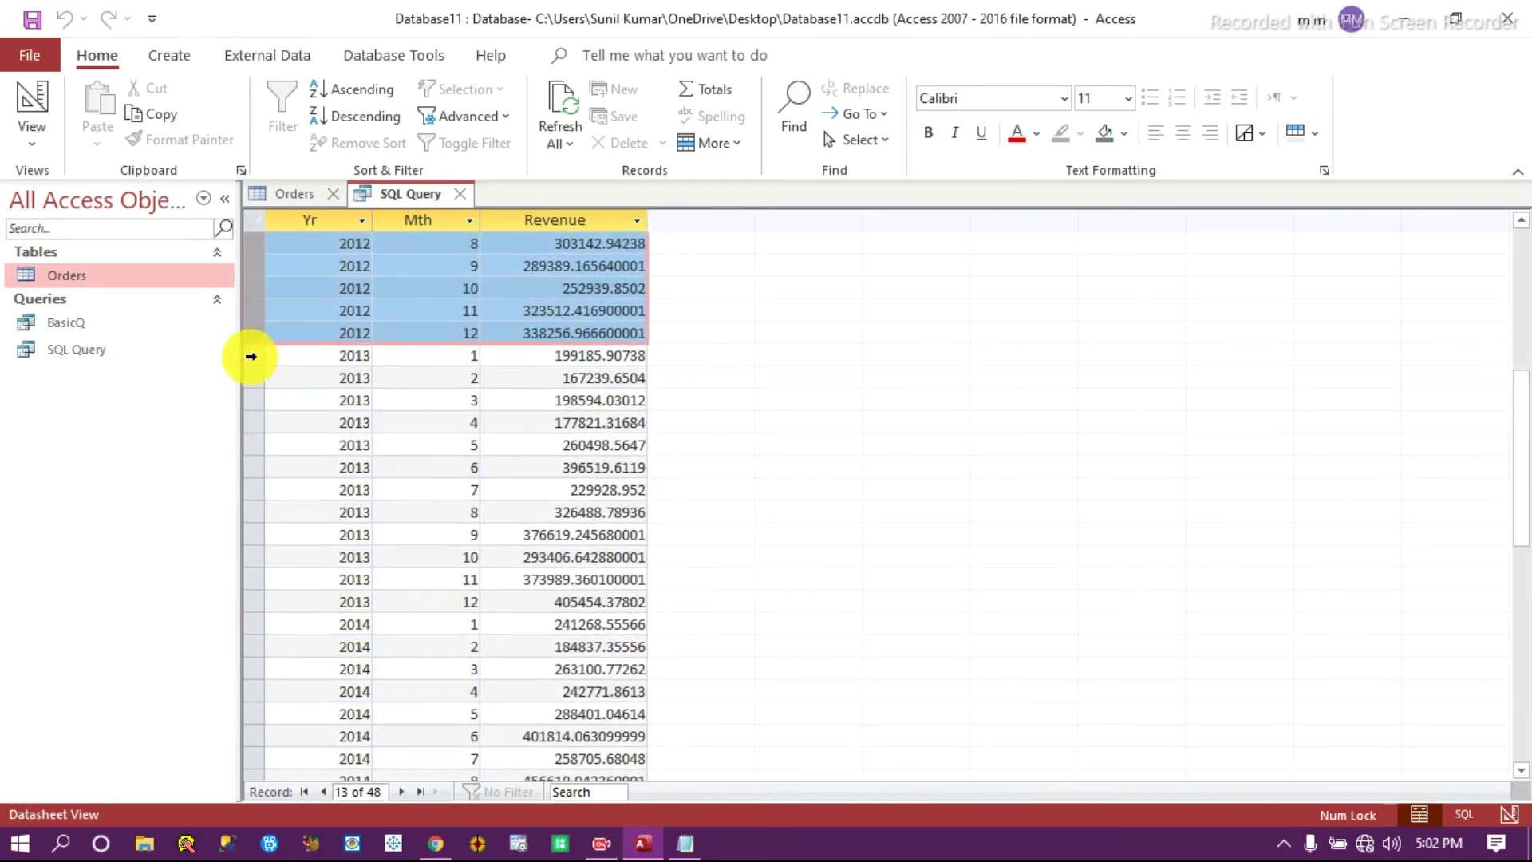
click(251, 355)
shift+click(265, 599)
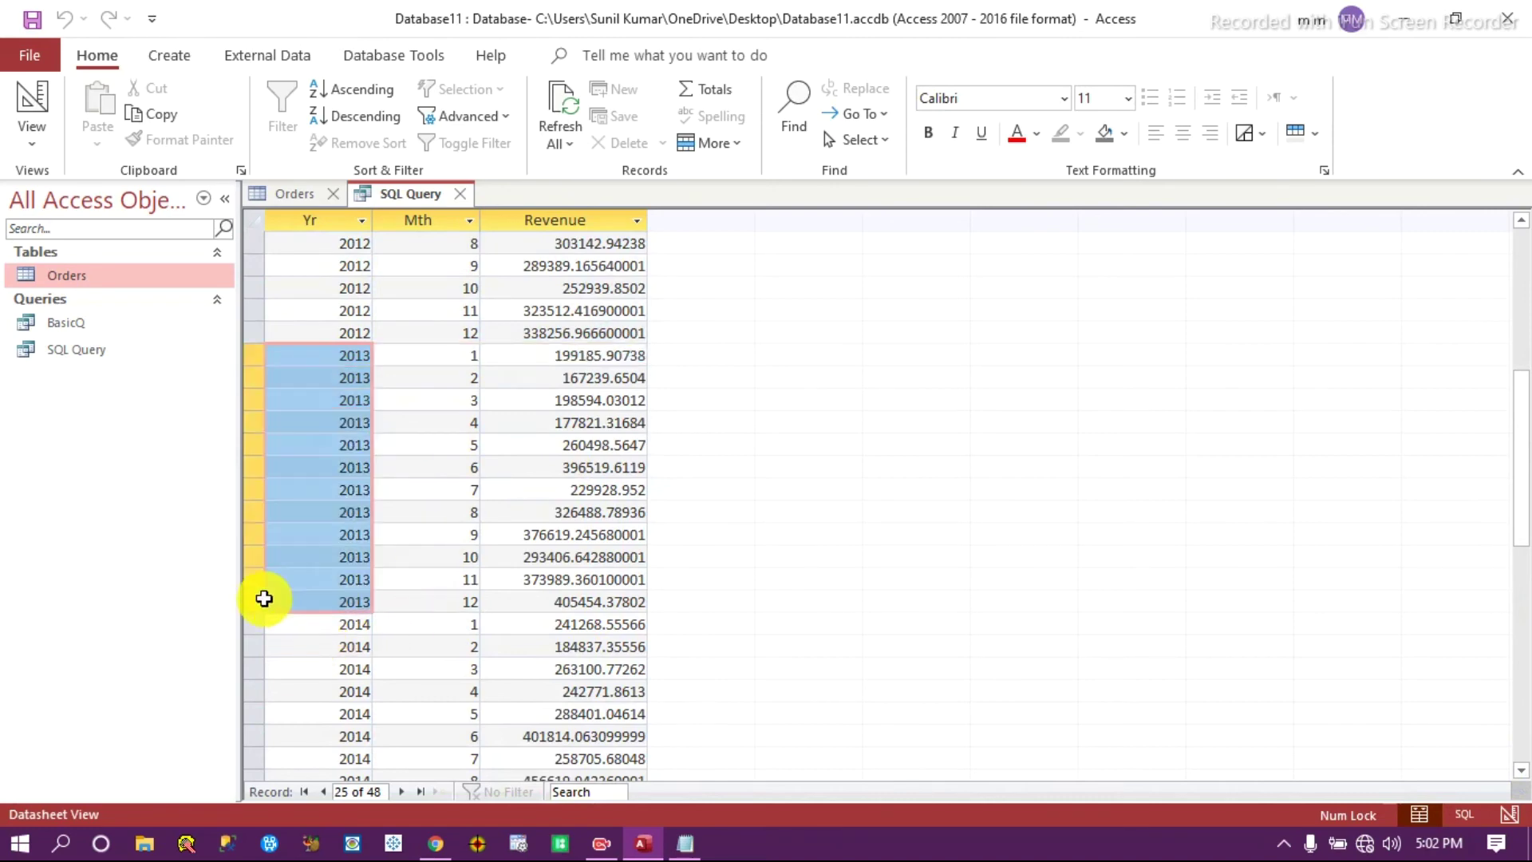
drag(1520, 441, 1505, 267)
Replace the whole SQL statement with SELECT DATE() and run the query.
click(1462, 814)
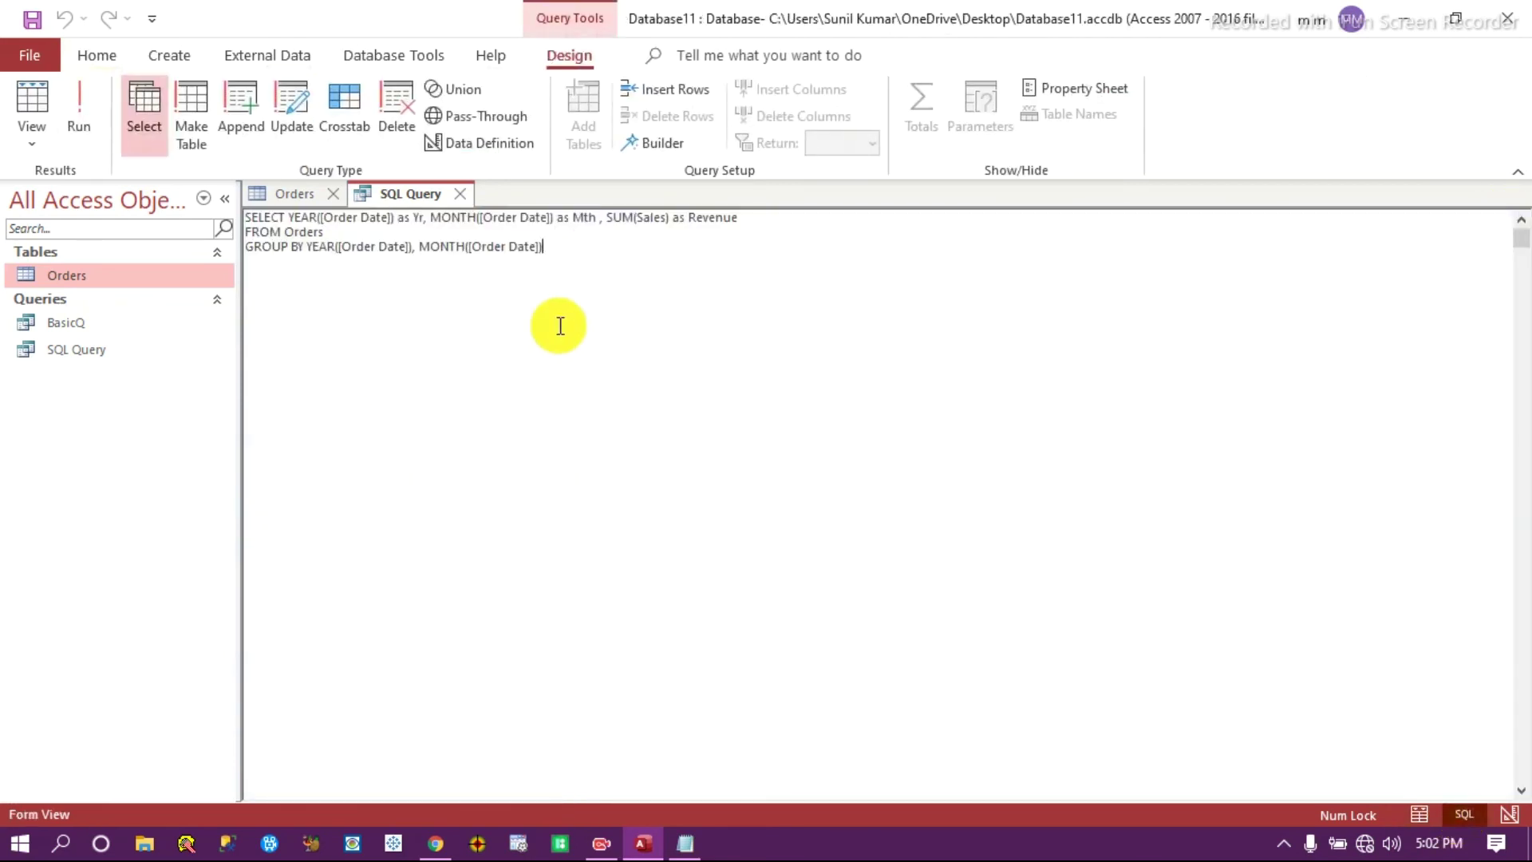
key(ctrl+a)
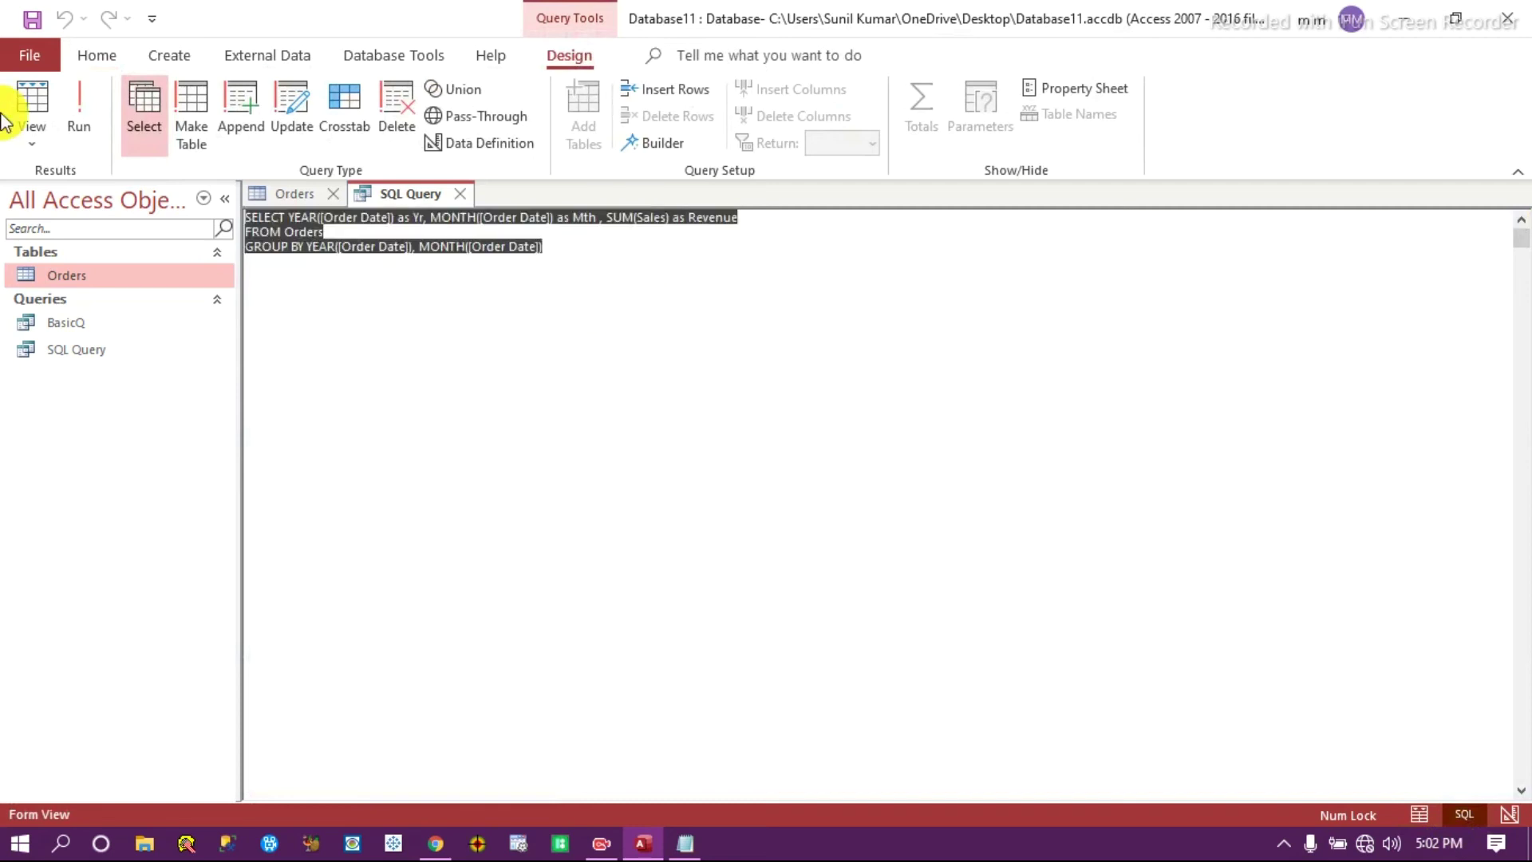
key(Delete)
text(SELECT DATE()
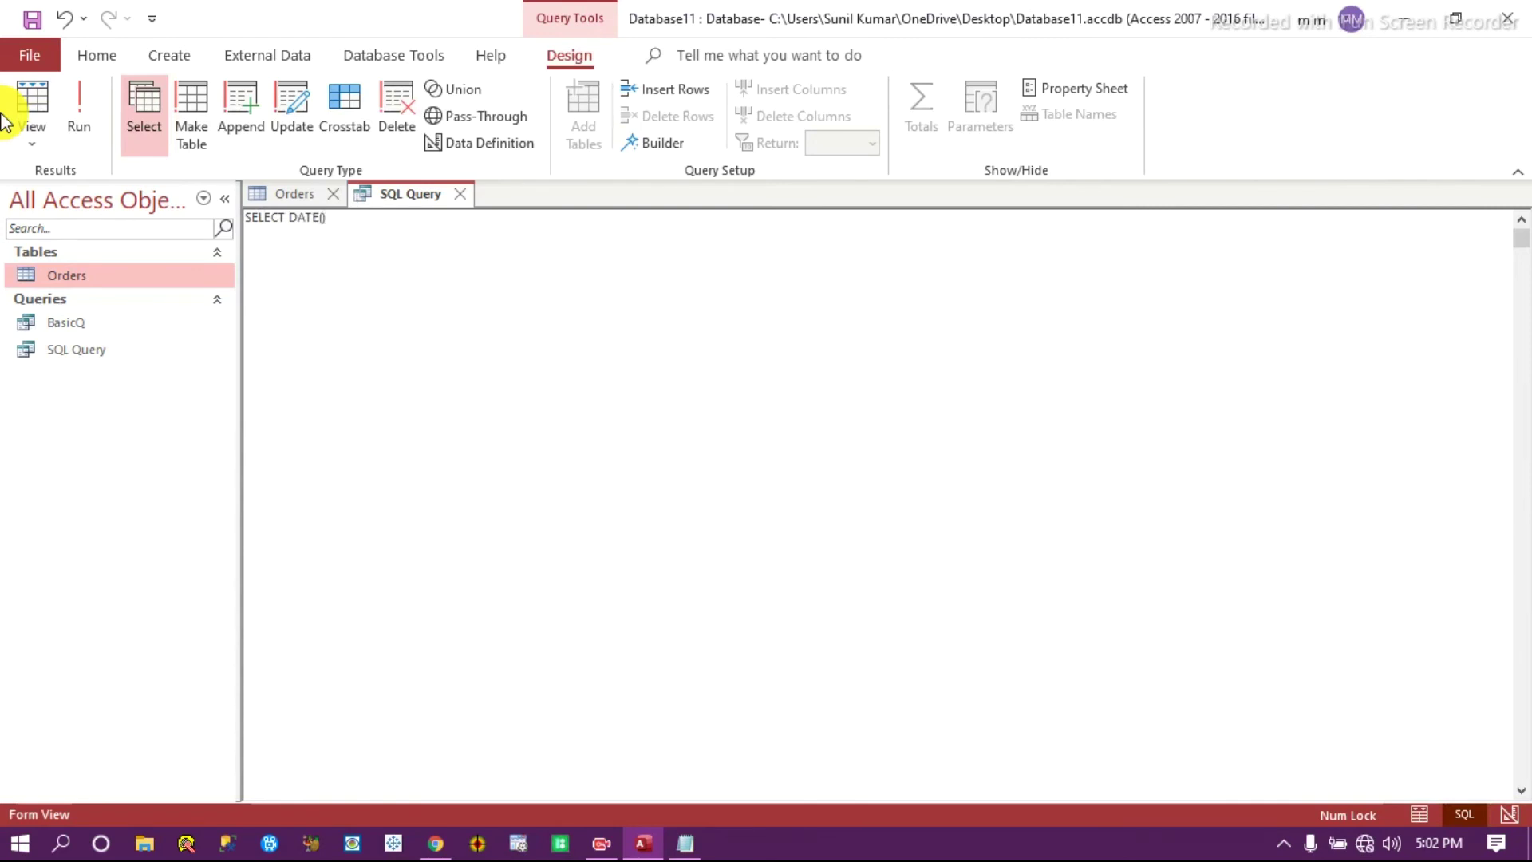
click(83, 107)
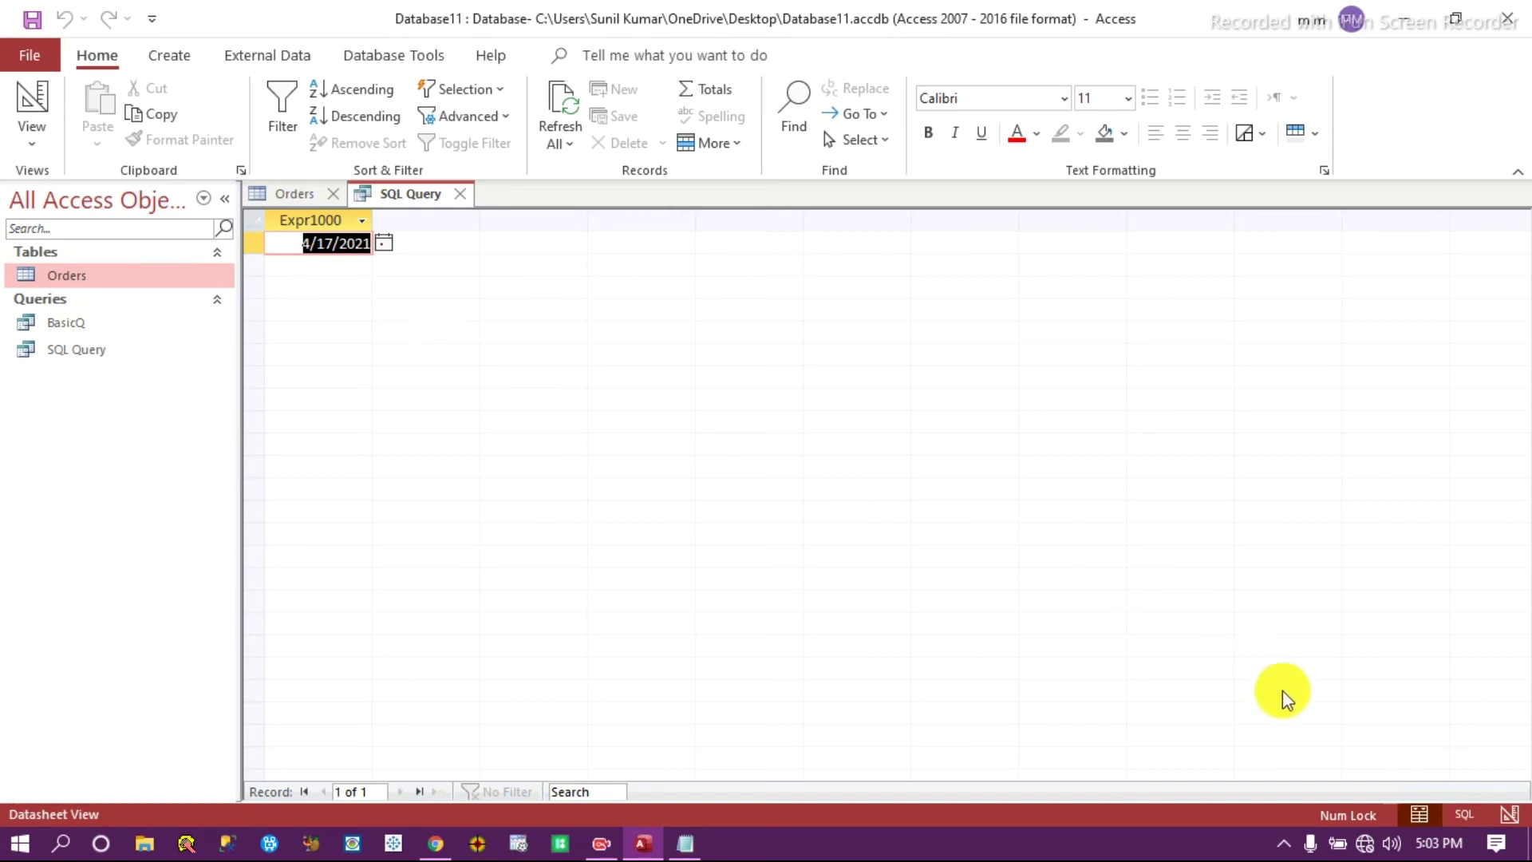
Change the statement to SELECT TIME() and run the query.
click(1465, 814)
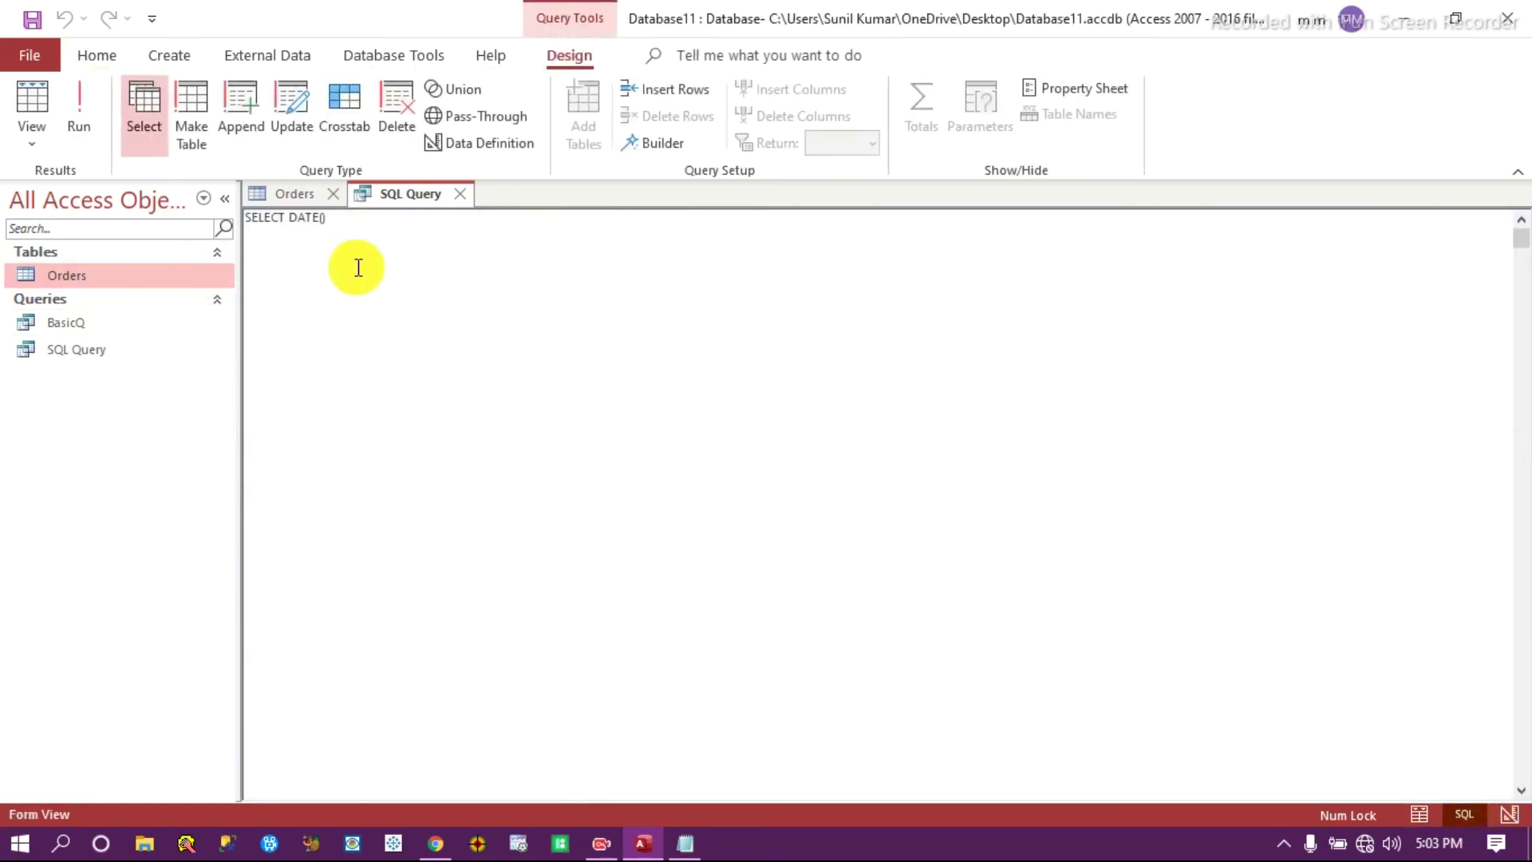
key(BackSpace)
key(BackSpace)
key(BackSpace)
key(BackSpace)
key(BackSpace)
key(BackSpace)
text(TIME())
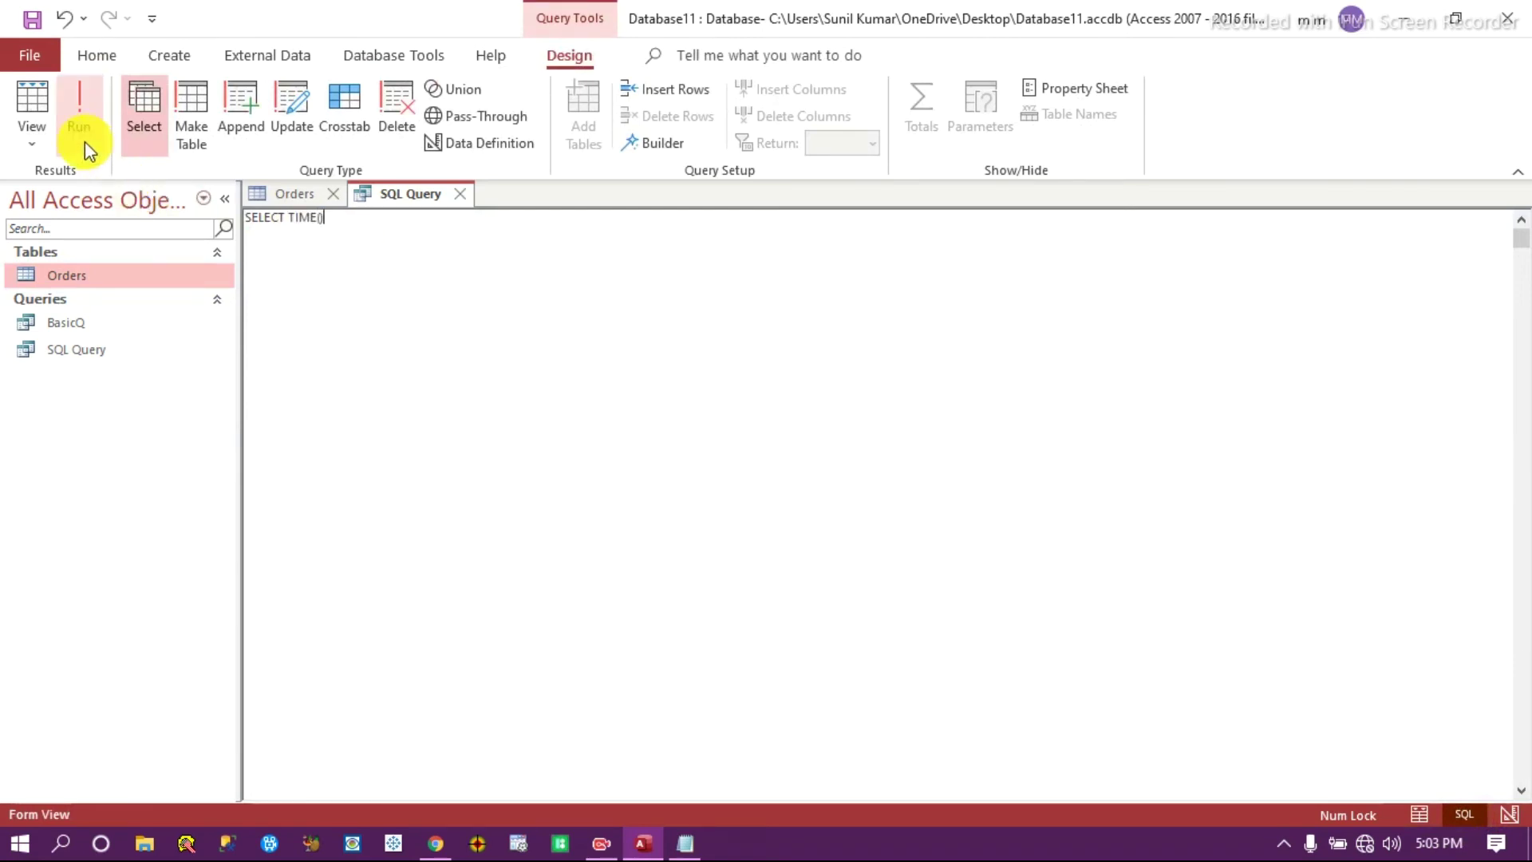
click(76, 113)
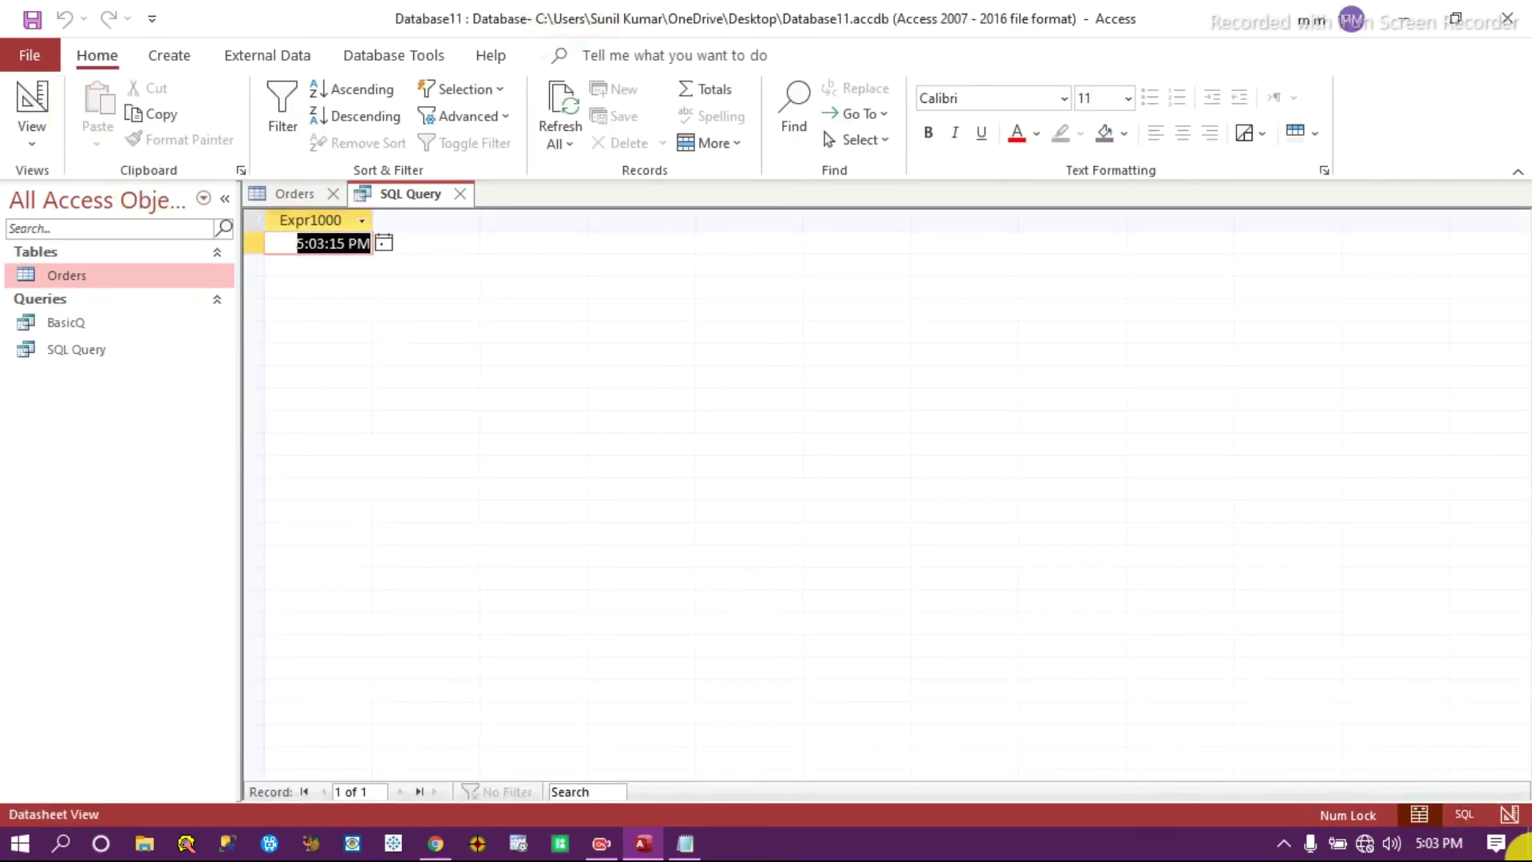
Change the statement to SELECT NOW(), run it, and widen the result column to fit the full date and time.
click(1464, 813)
drag(371, 226, 291, 217)
text(NOW)
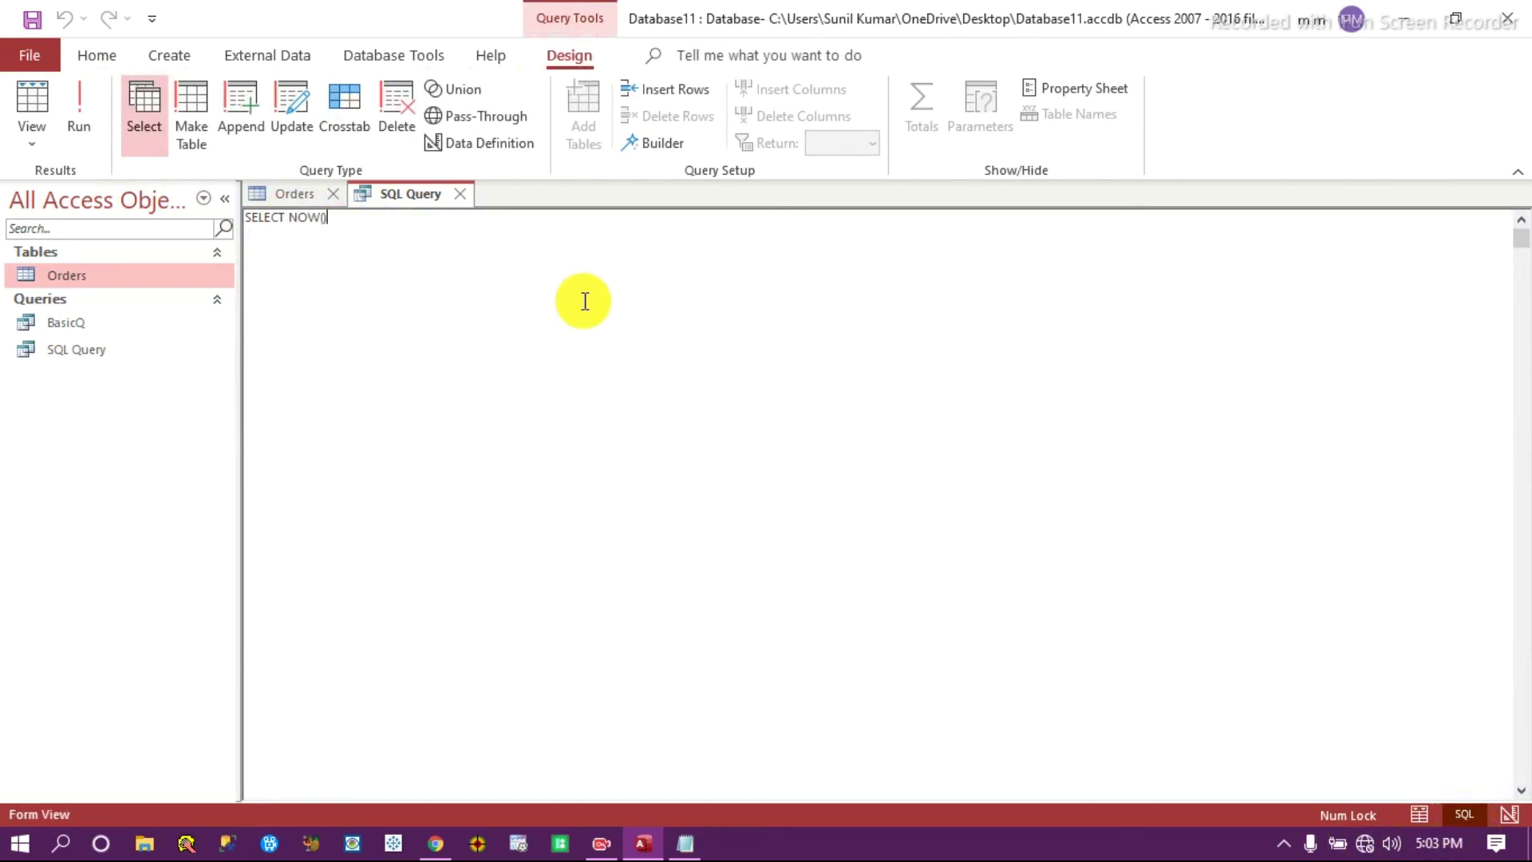
click(88, 112)
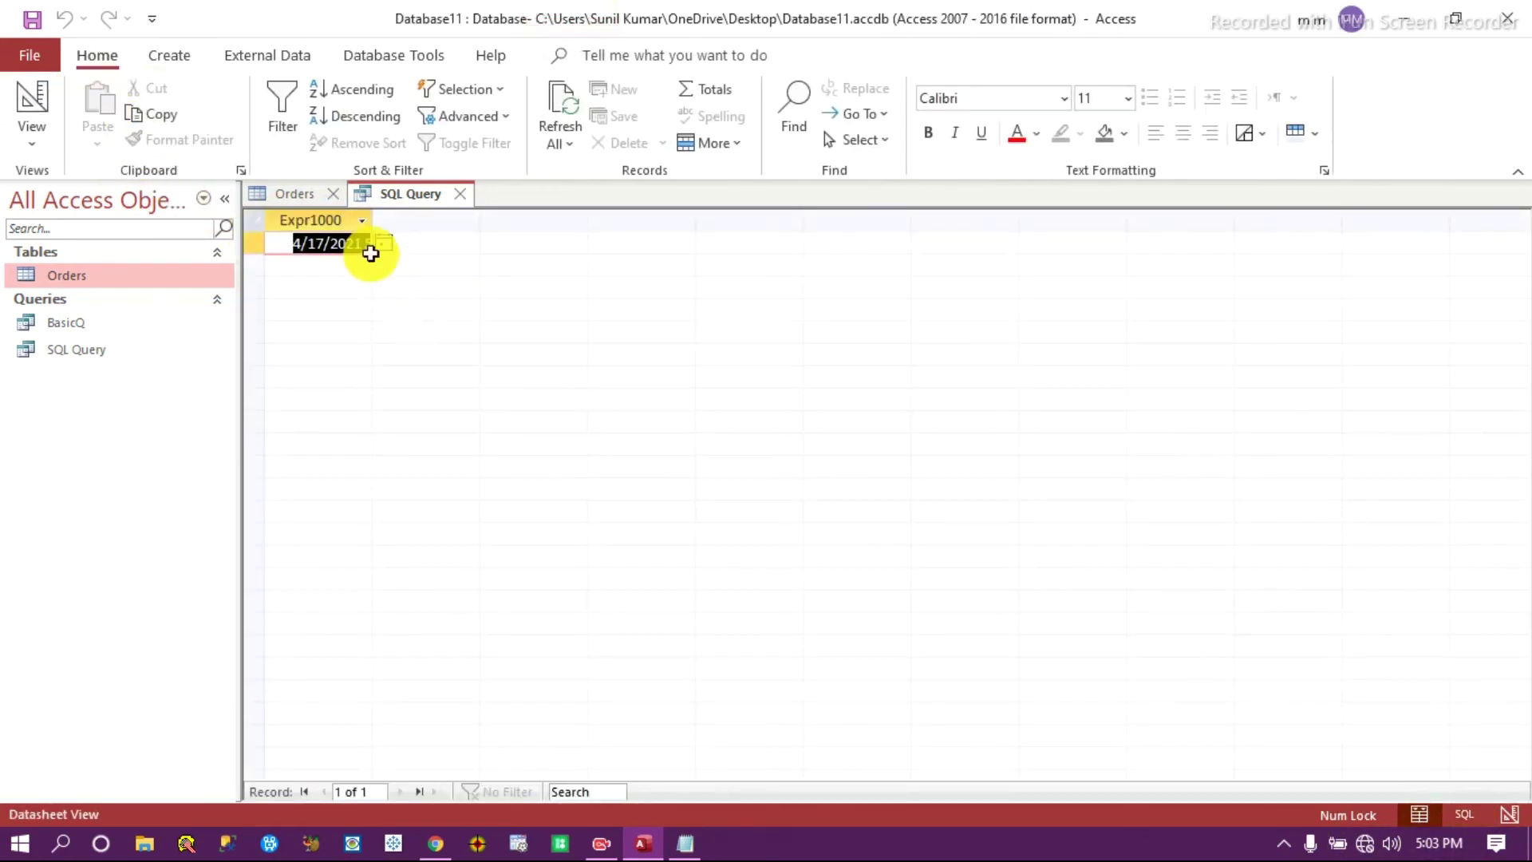
drag(372, 227, 535, 251)
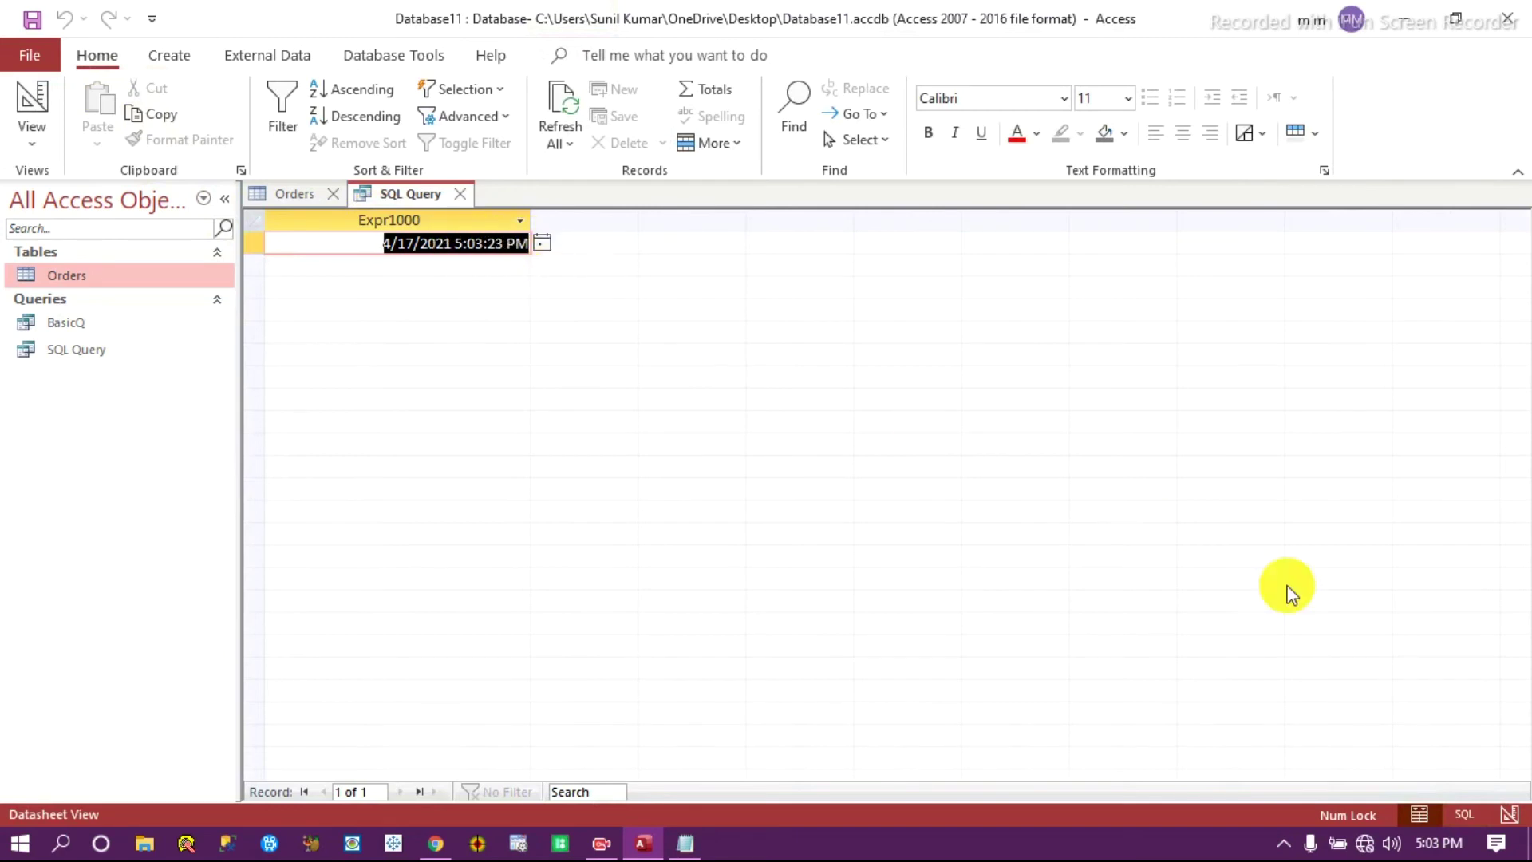
Return the query to its SQL text, then switch to Chrome and open the DatePart Function page from the Date/Time functions list.
click(1466, 812)
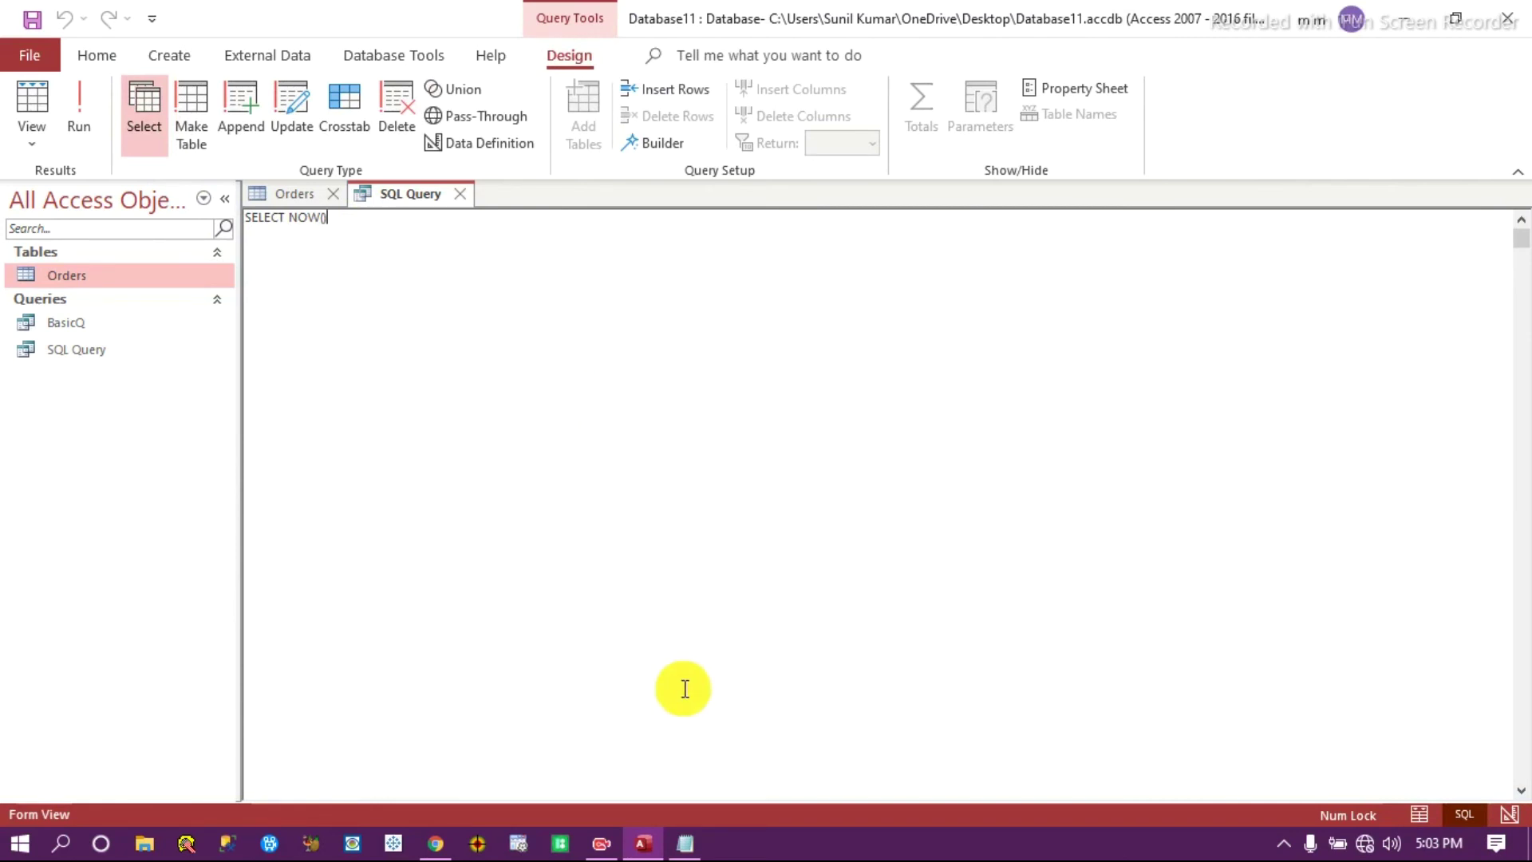
click(435, 843)
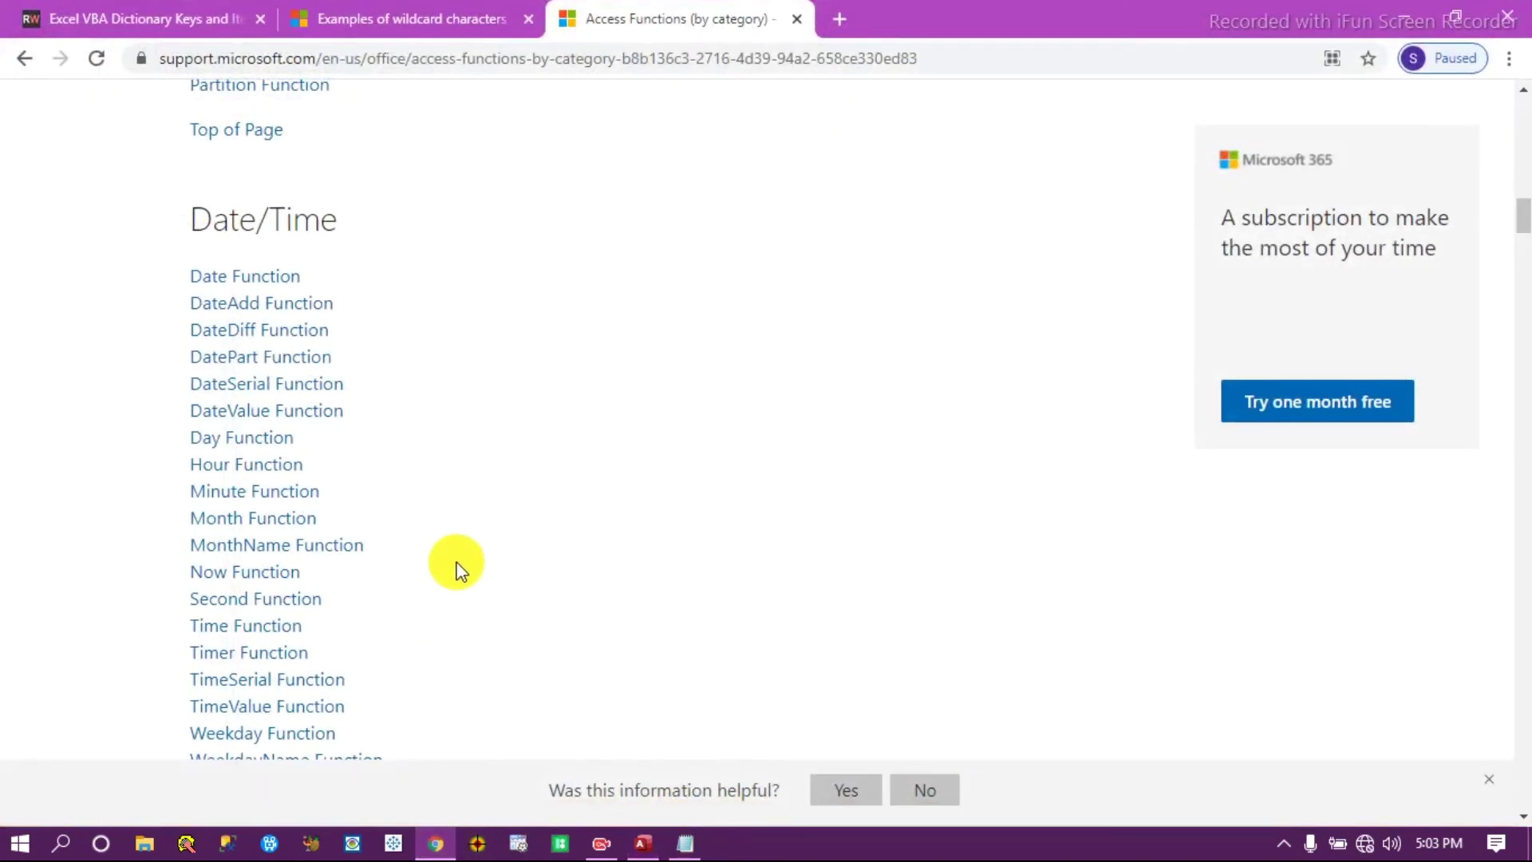
click(269, 359)
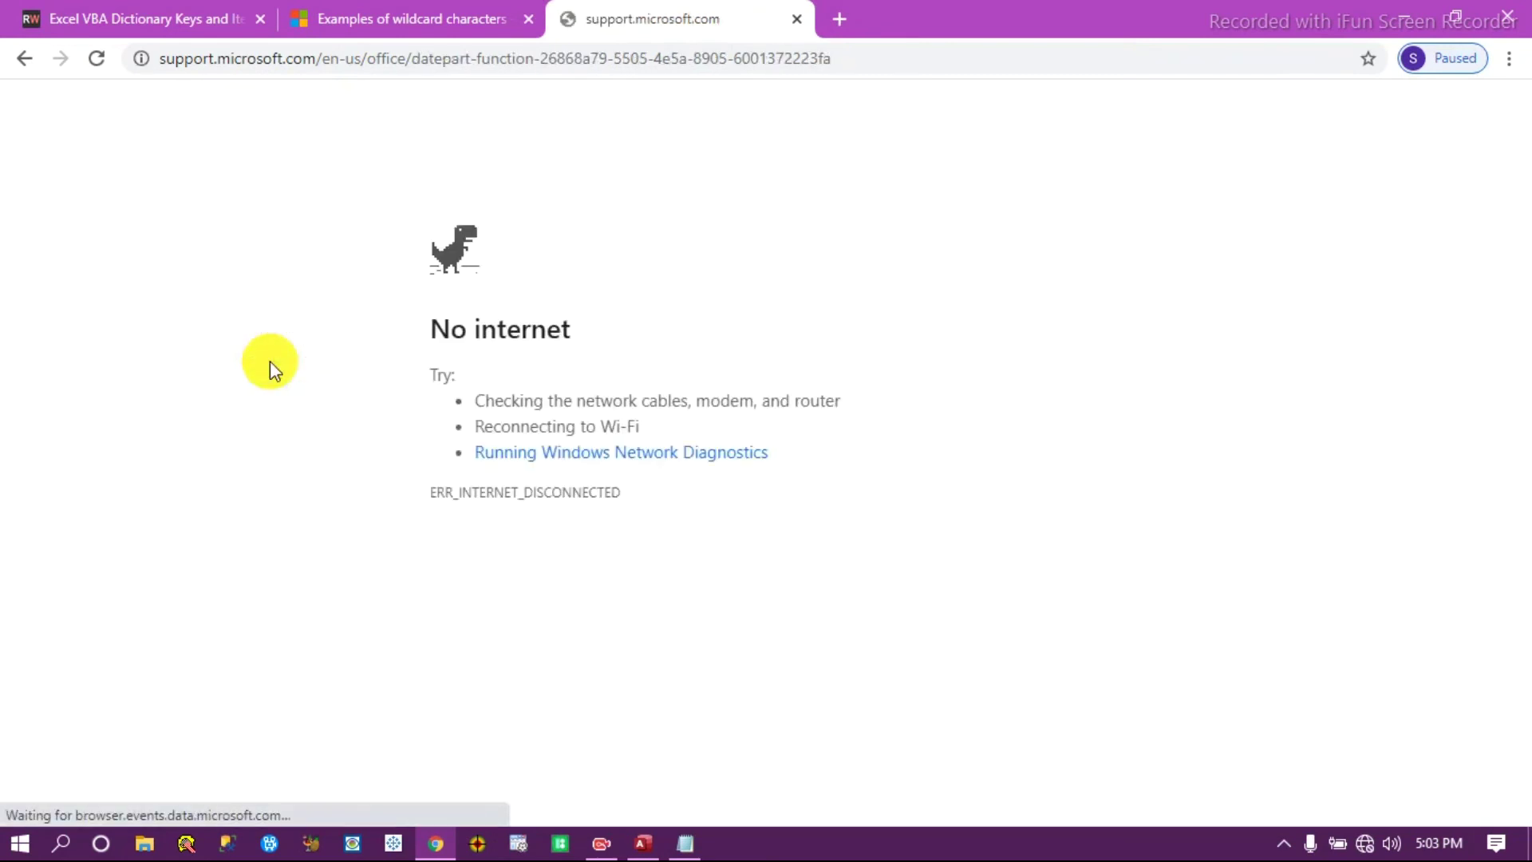
click(1364, 843)
click(1203, 227)
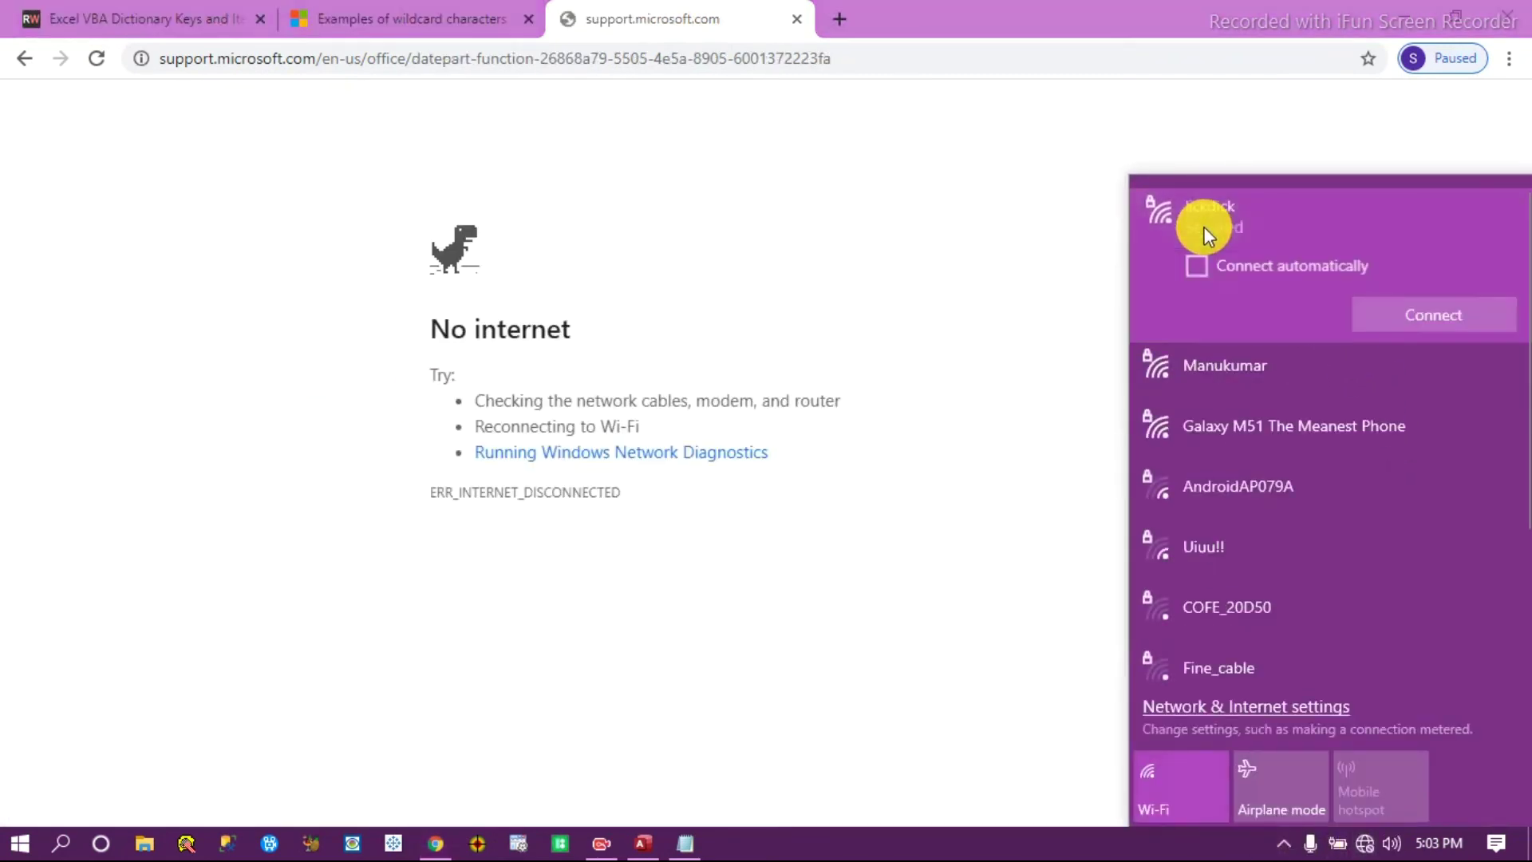
click(1061, 226)
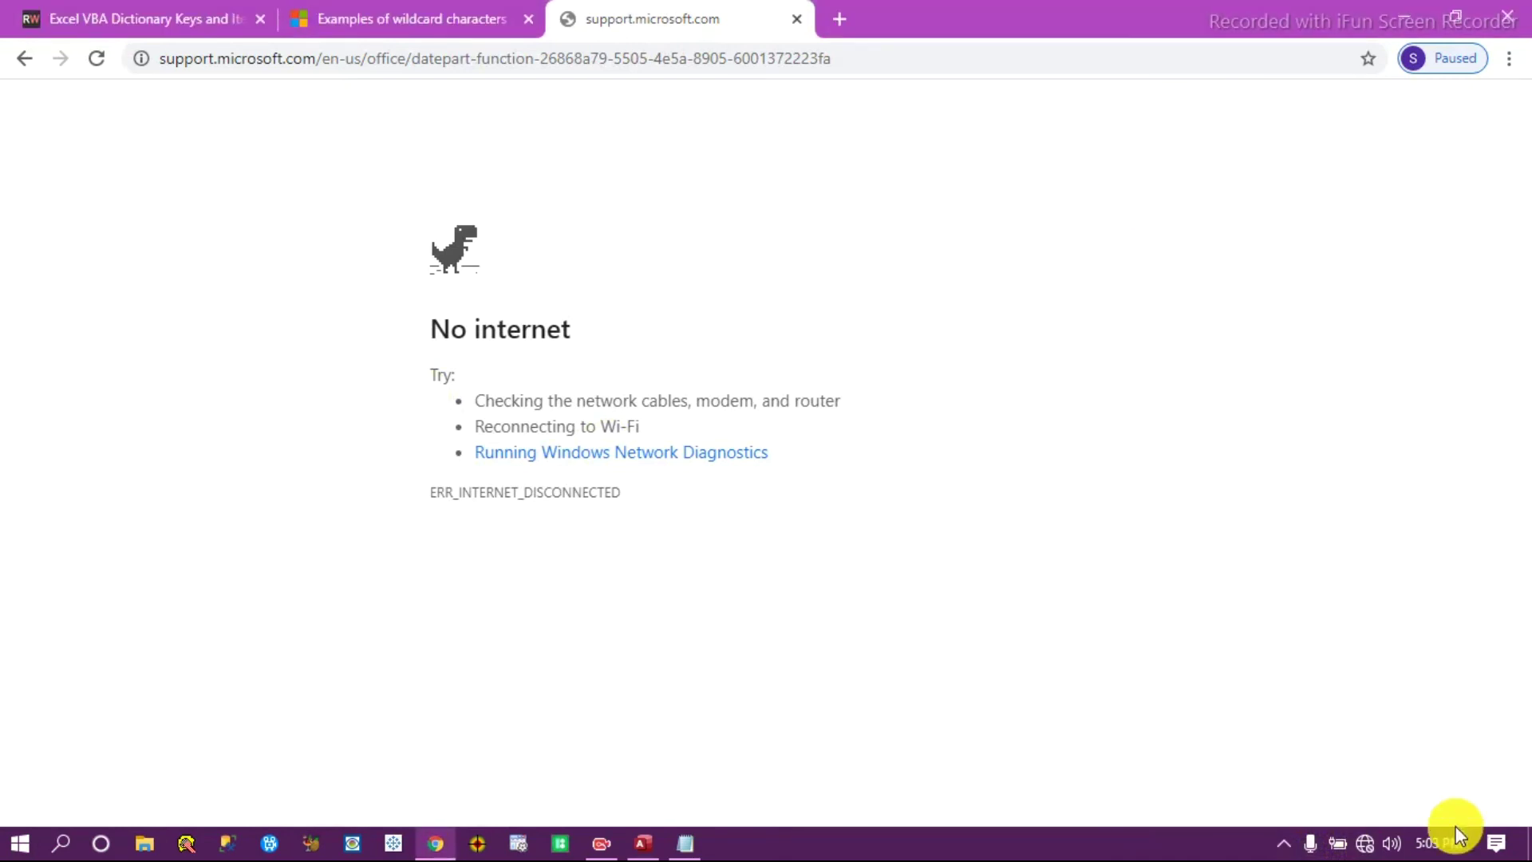
Connect the computer to the second listed Wi-Fi network and reload the DatePart Function page.
click(1364, 844)
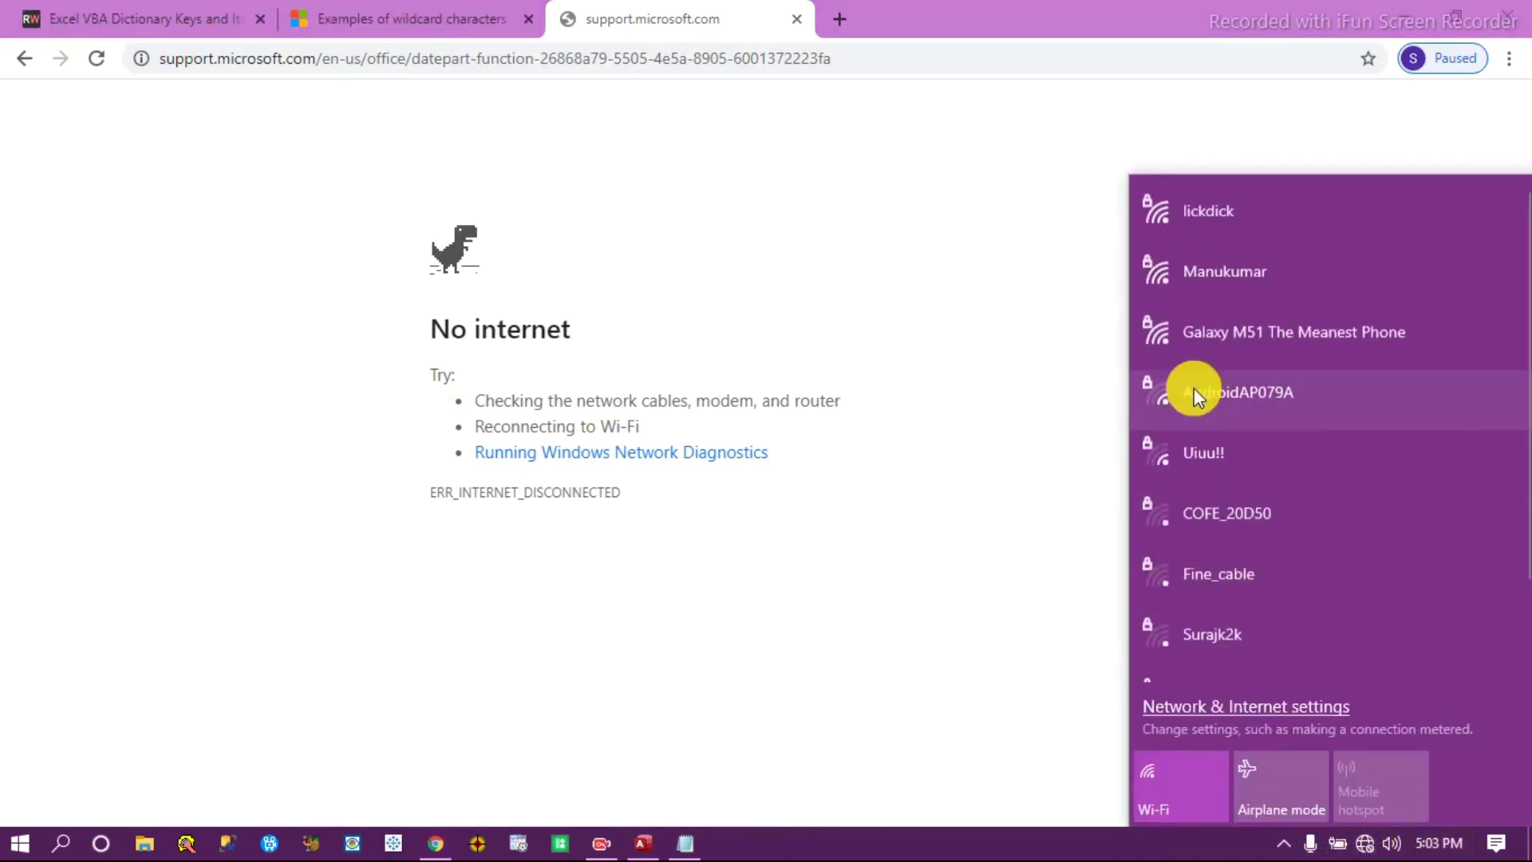
click(1190, 277)
click(1434, 383)
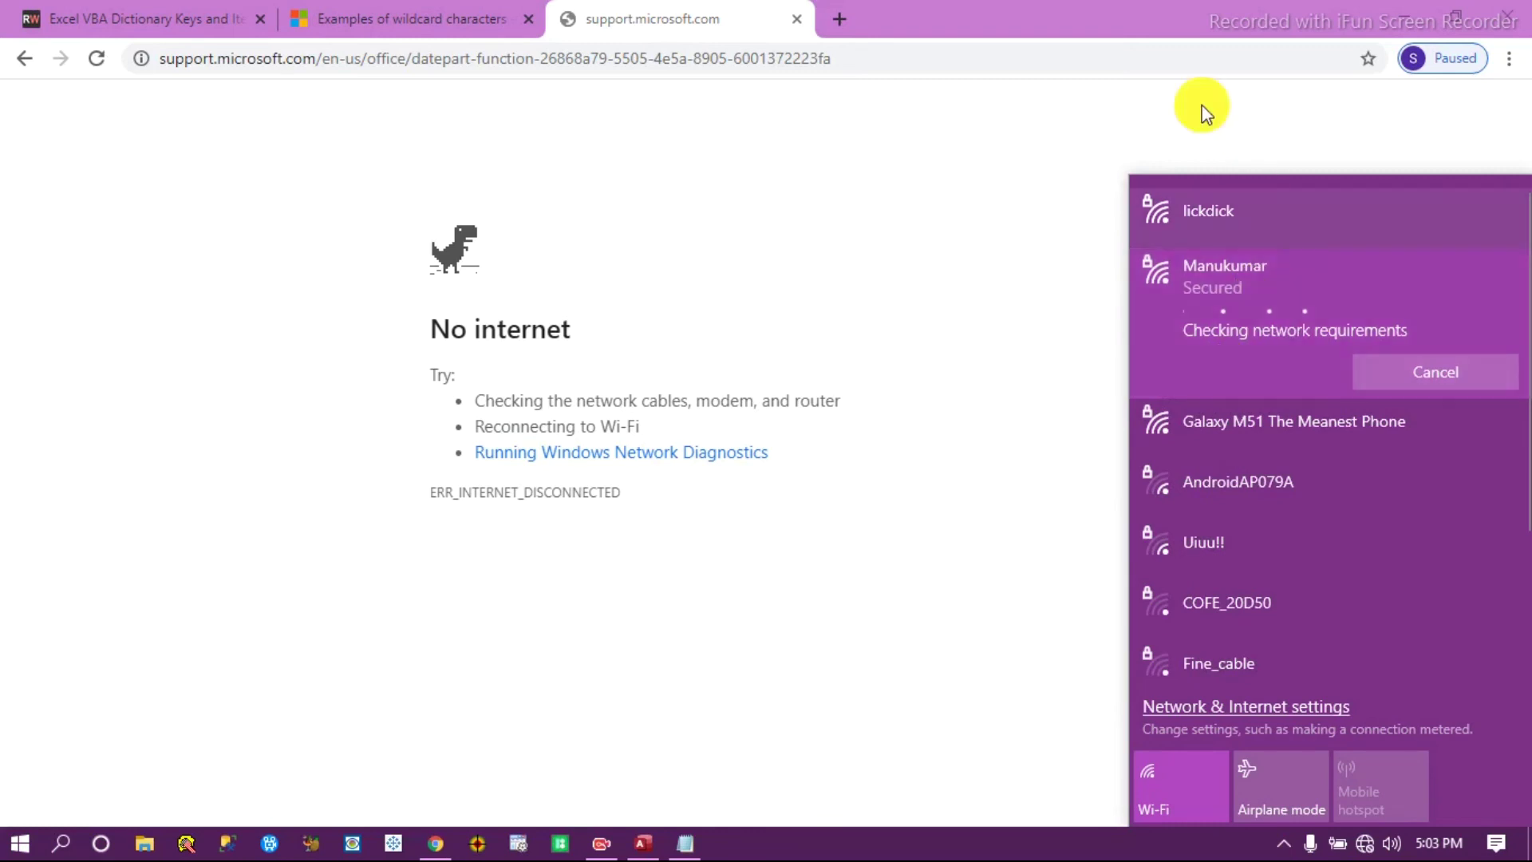
click(1144, 20)
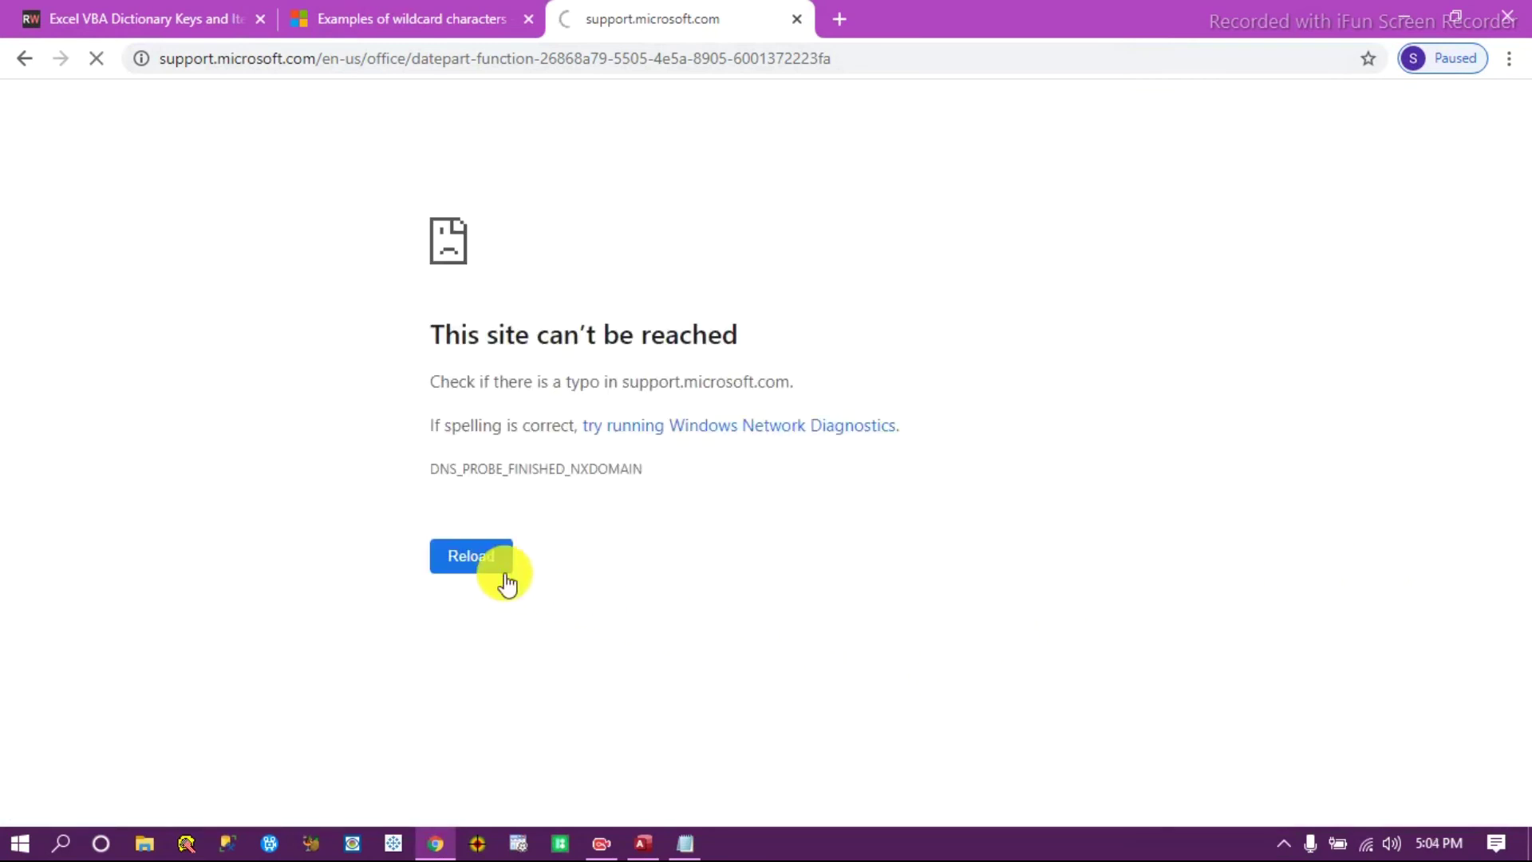
click(505, 579)
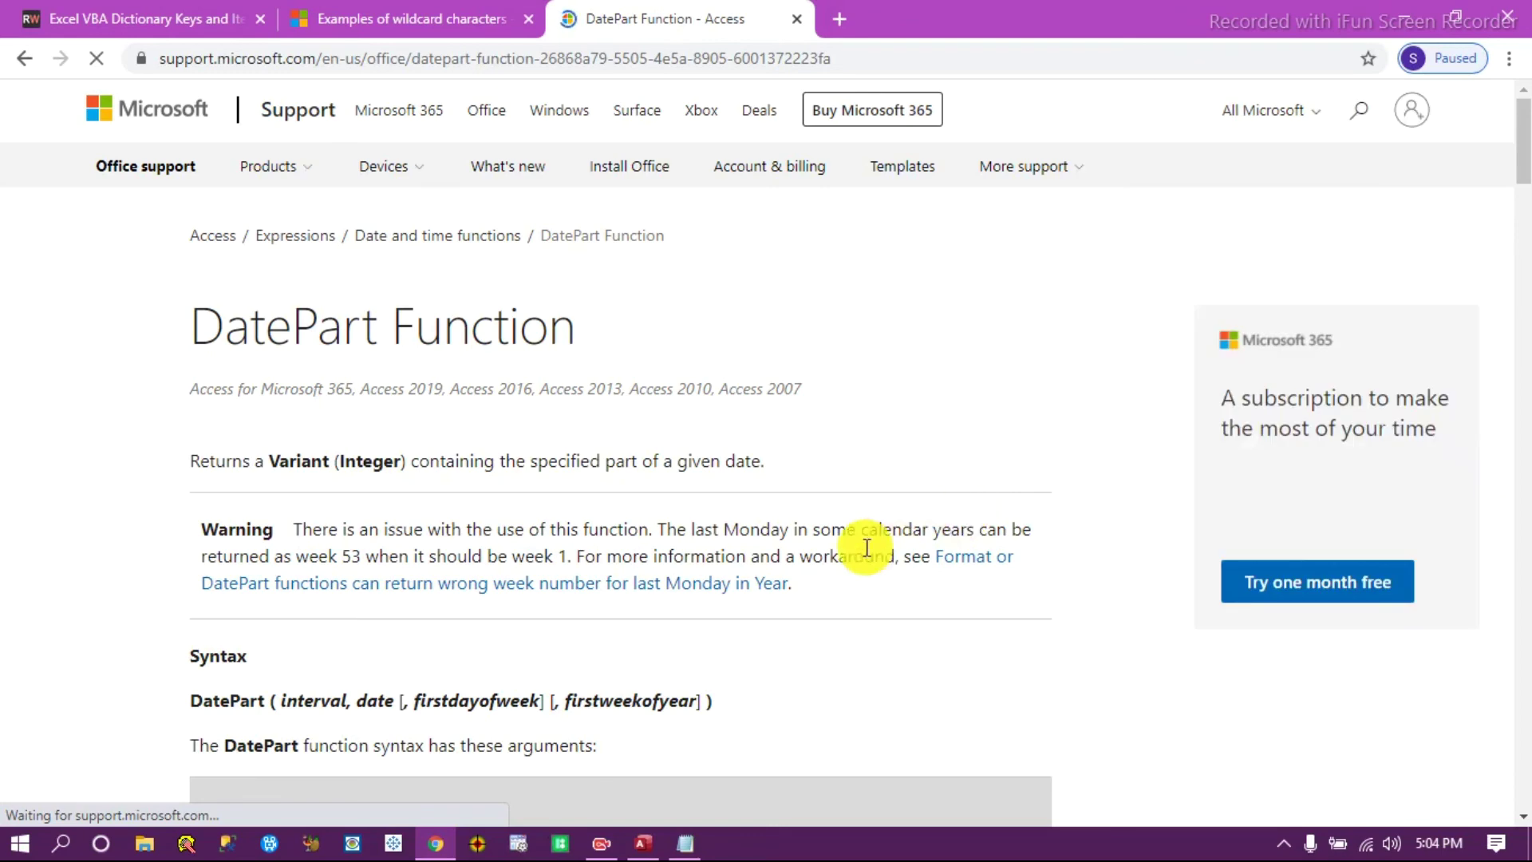
Examine the DatePart interval settings table, from year, quarter and month codes through weekday and week to hour, minute and second.
drag(1525, 139, 1525, 281)
drag(583, 211, 630, 359)
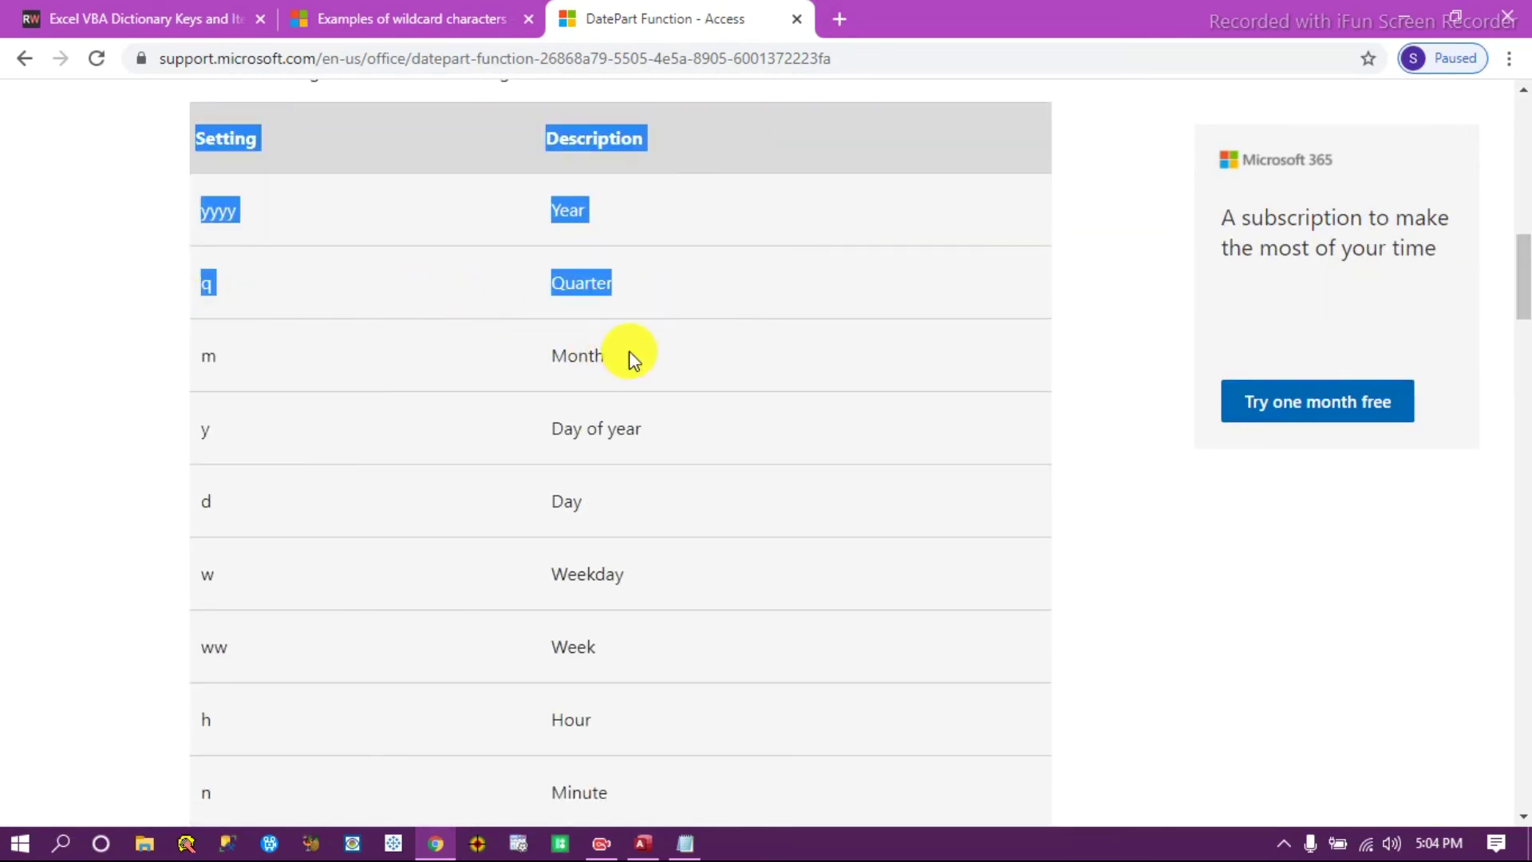
double_click(631, 359)
triple_click(695, 436)
double_click(594, 511)
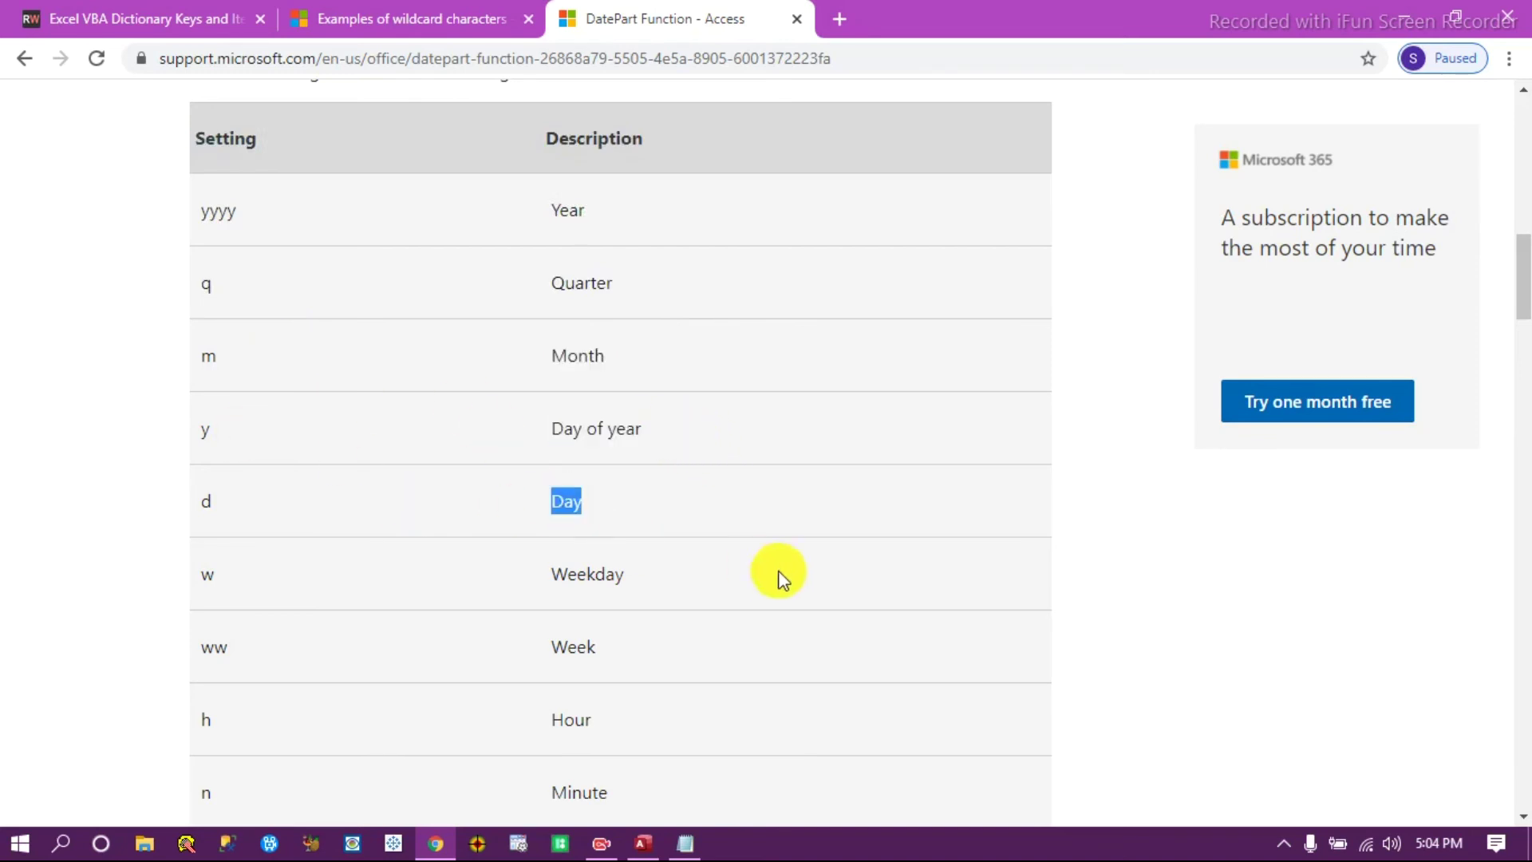
double_click(587, 575)
double_click(622, 664)
double_click(625, 742)
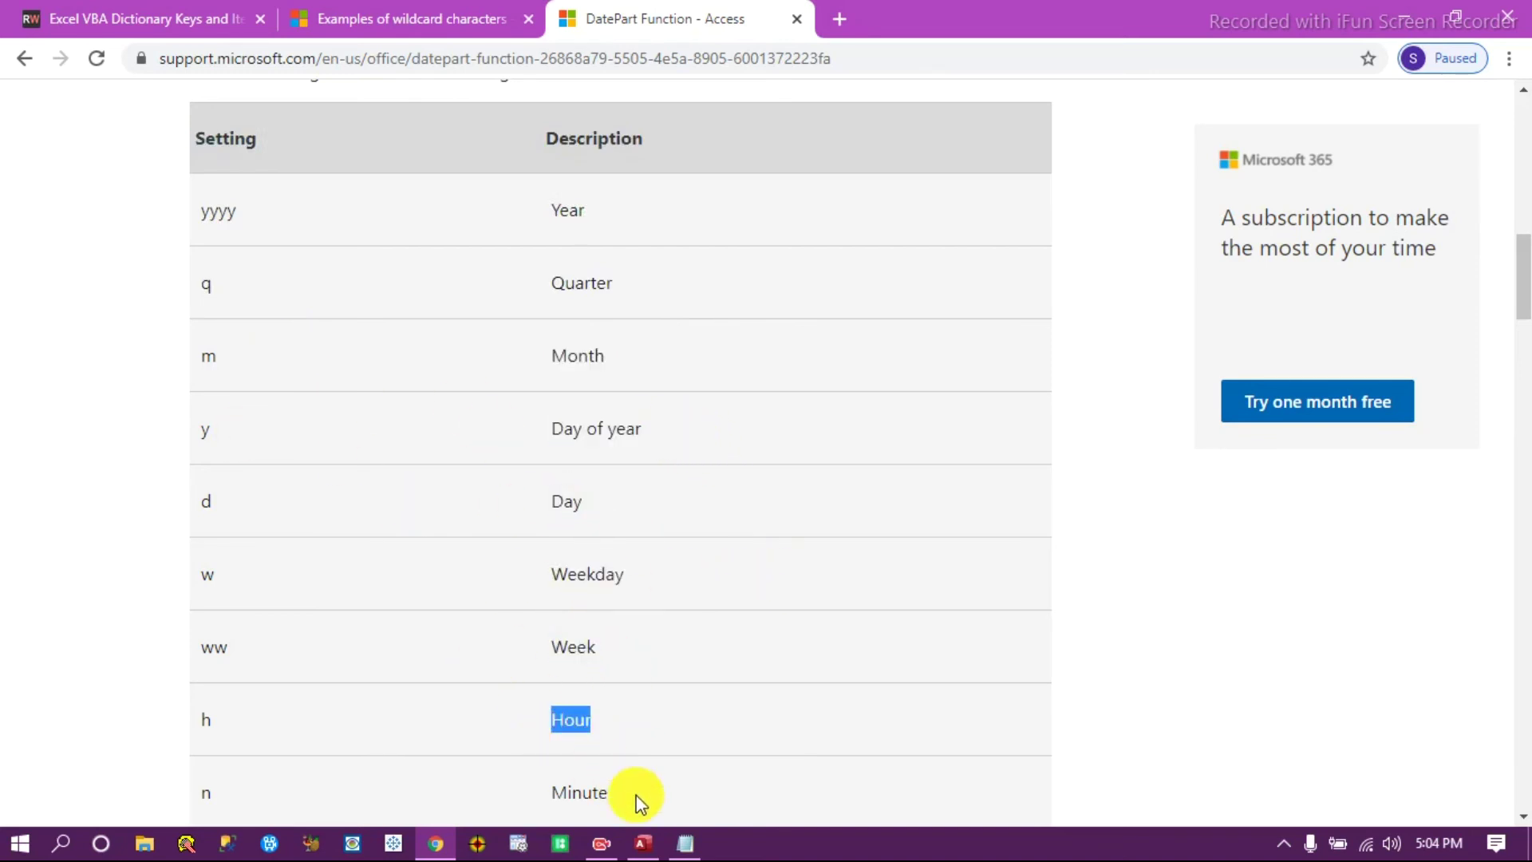
drag(633, 793, 567, 792)
scroll(1524, 307, down, 5)
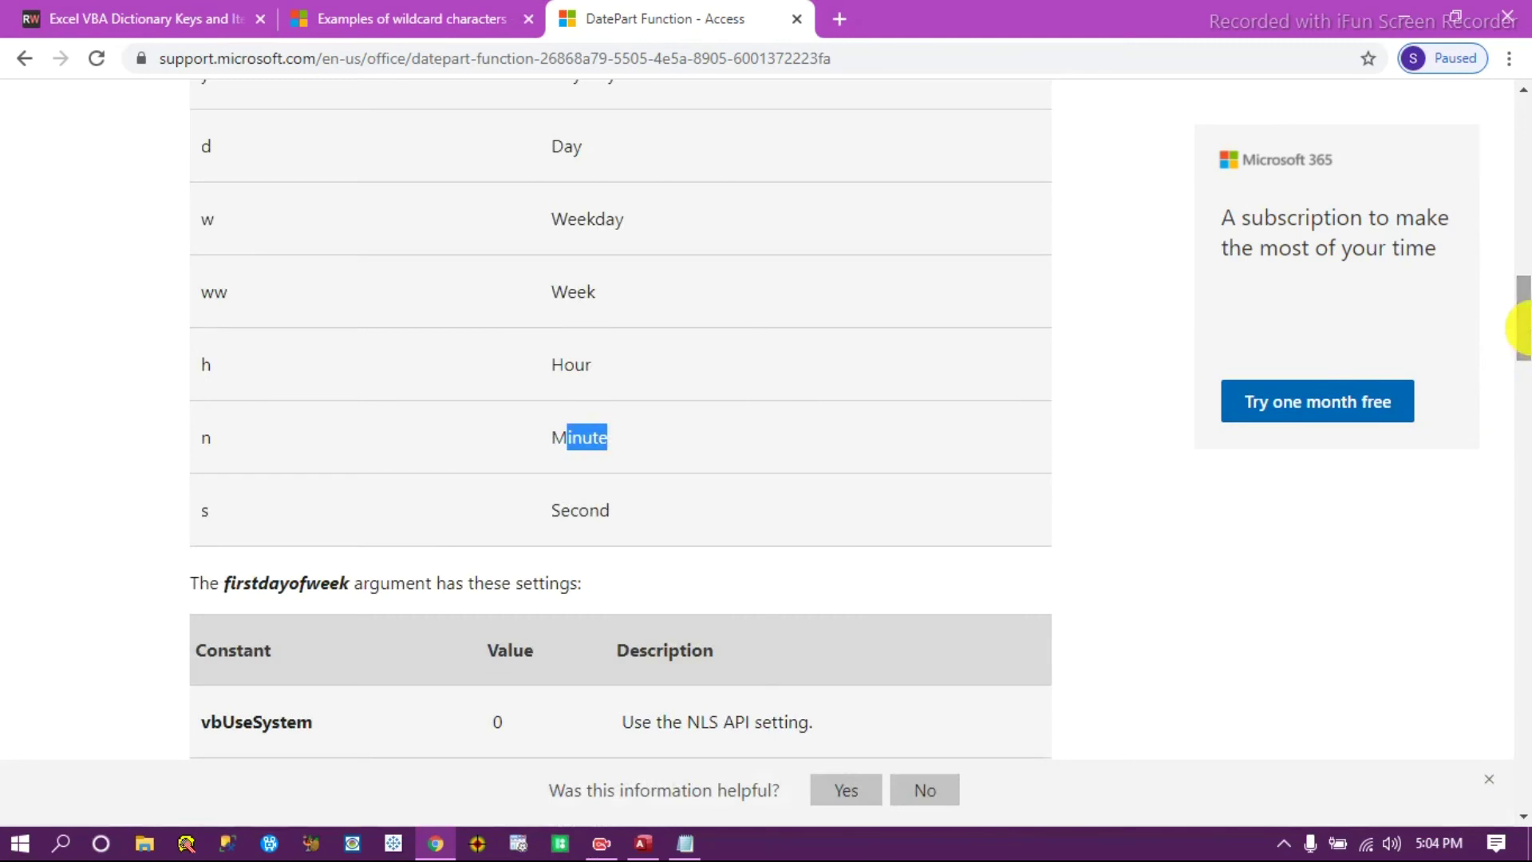
drag(585, 505, 157, 519)
click(449, 539)
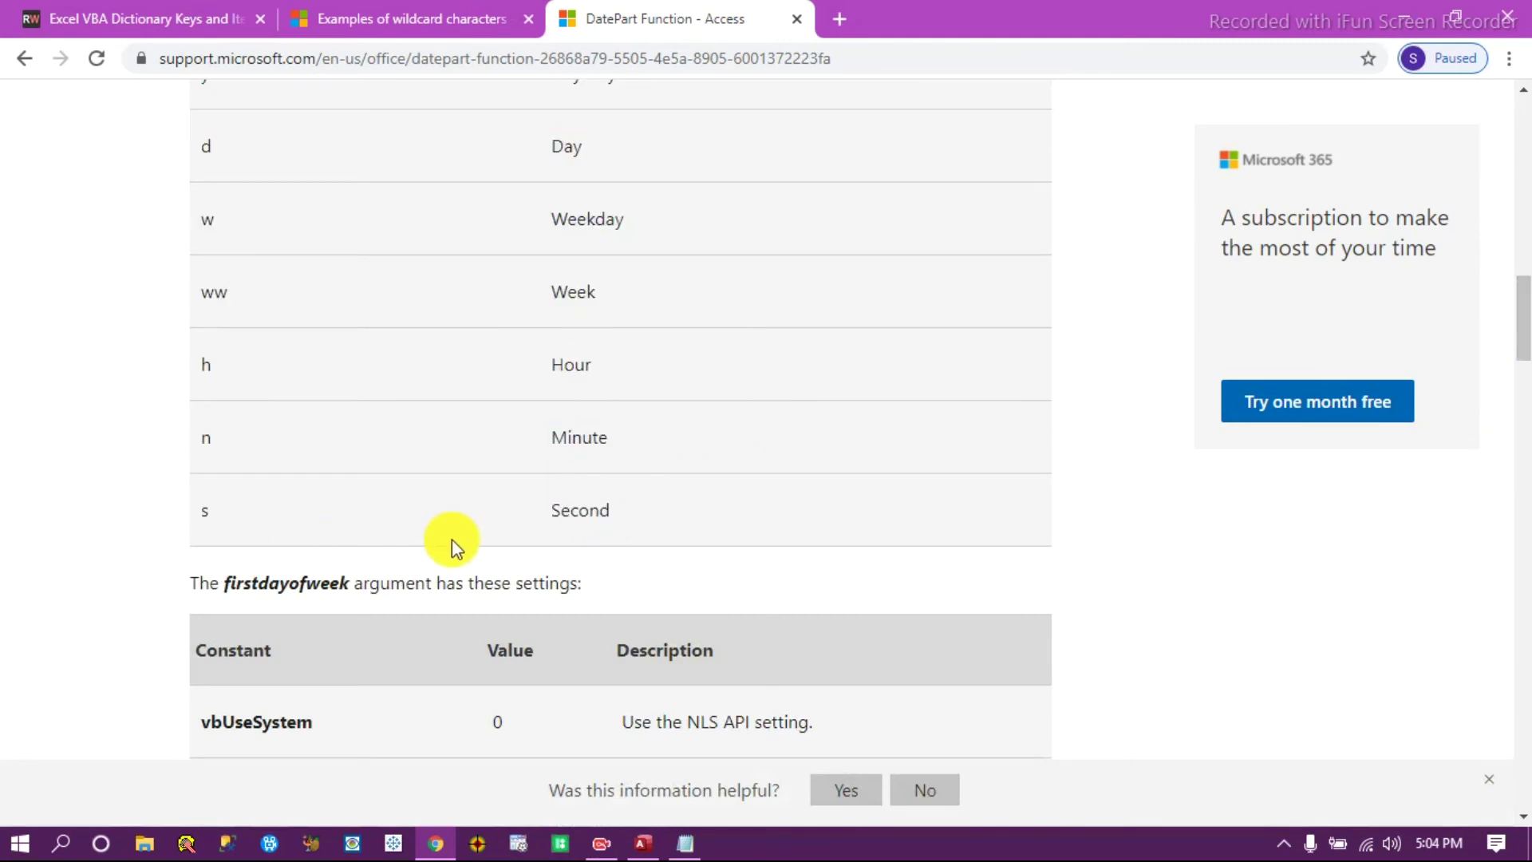
drag(1524, 327, 1516, 311)
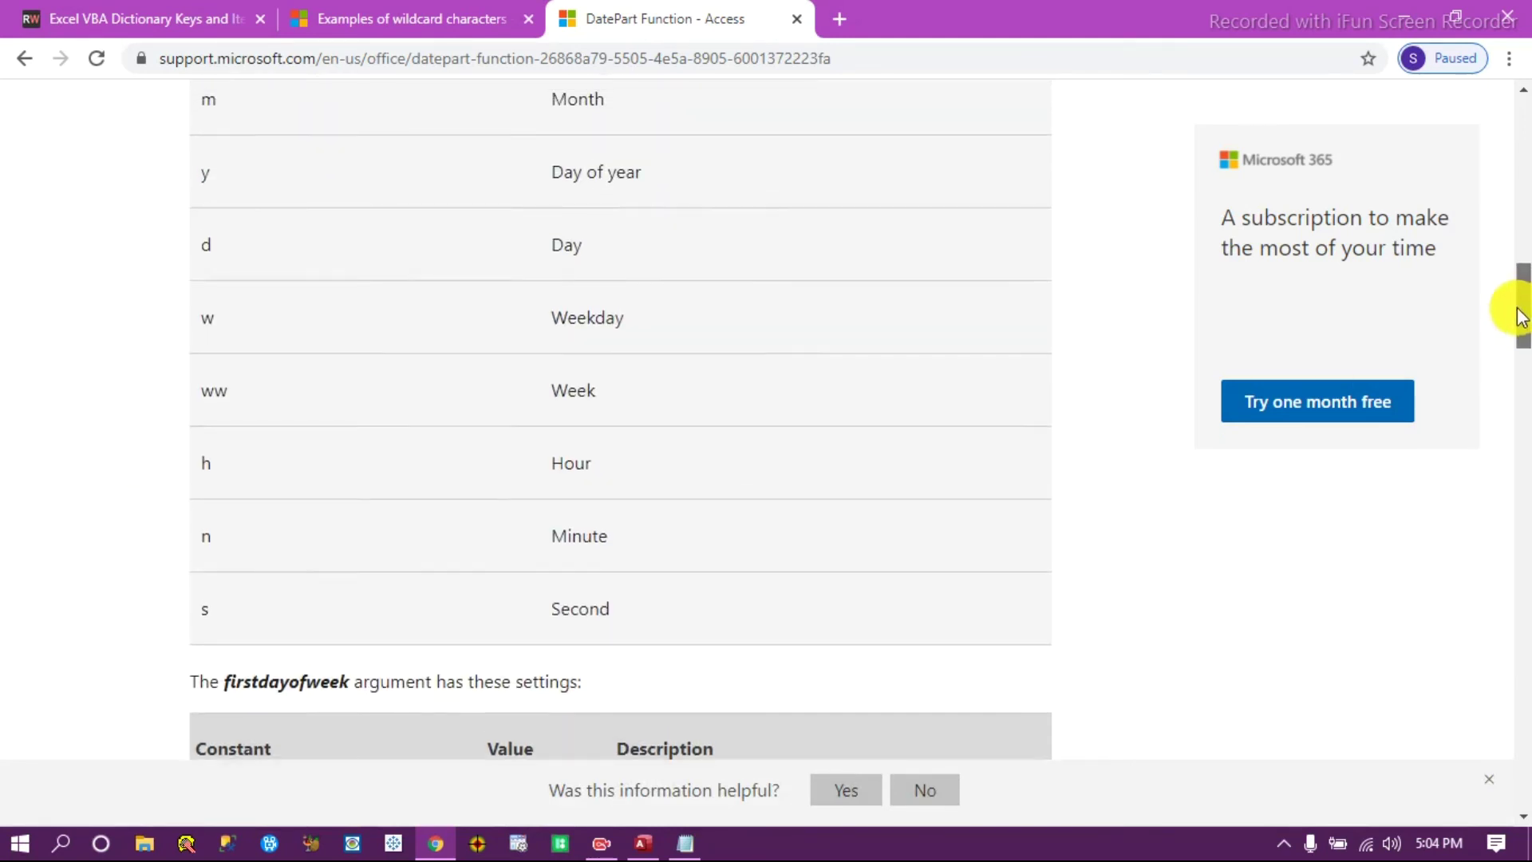
drag(641, 343, 201, 128)
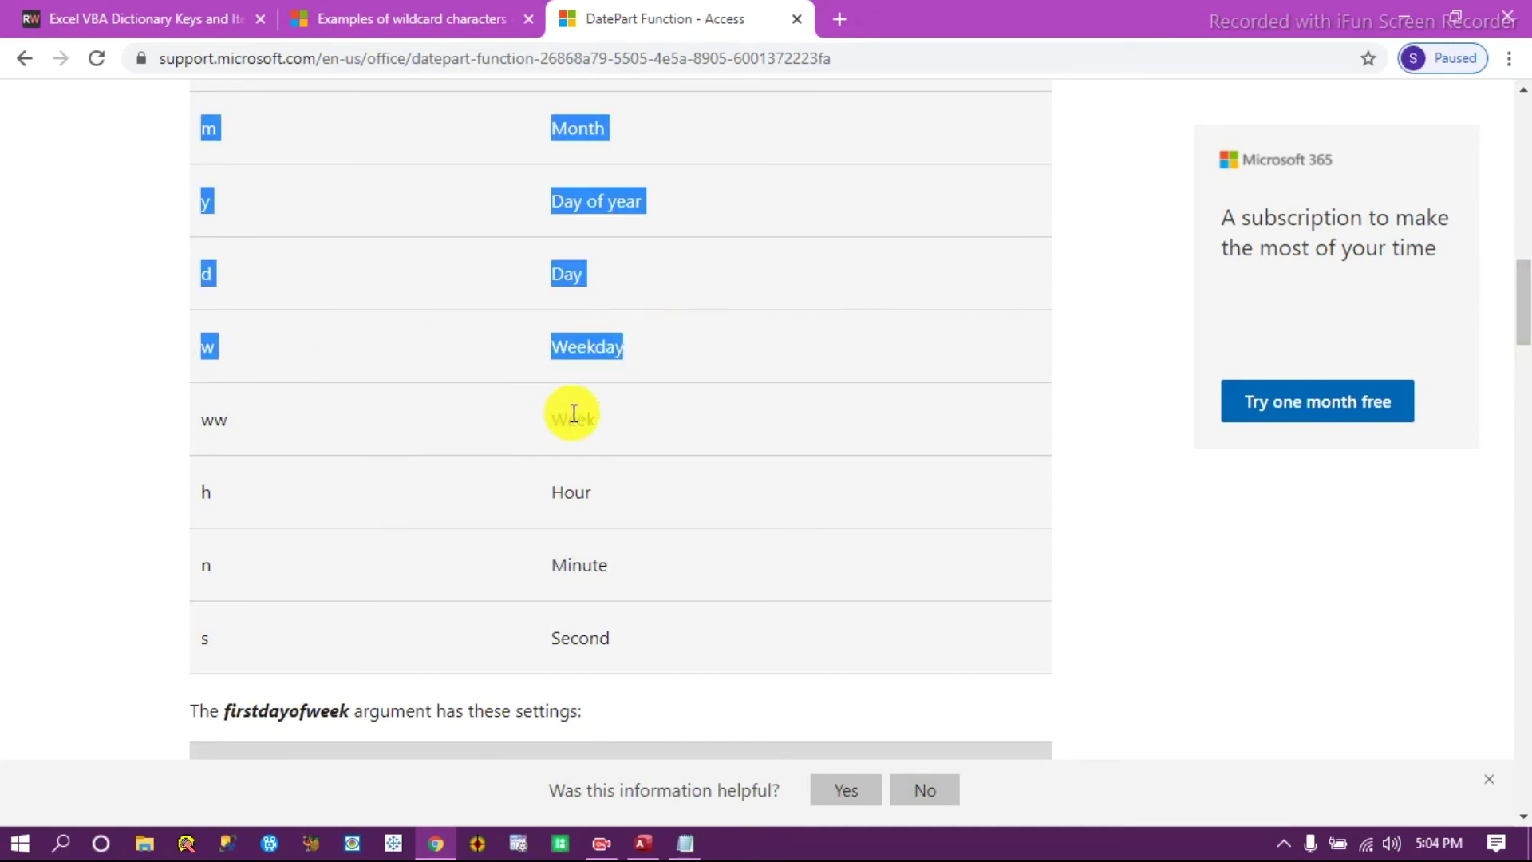
click(616, 291)
Switch to Access and replace NOW() in the SELECT statement with DATEPART("w", as the start of a weekday expression.
click(643, 843)
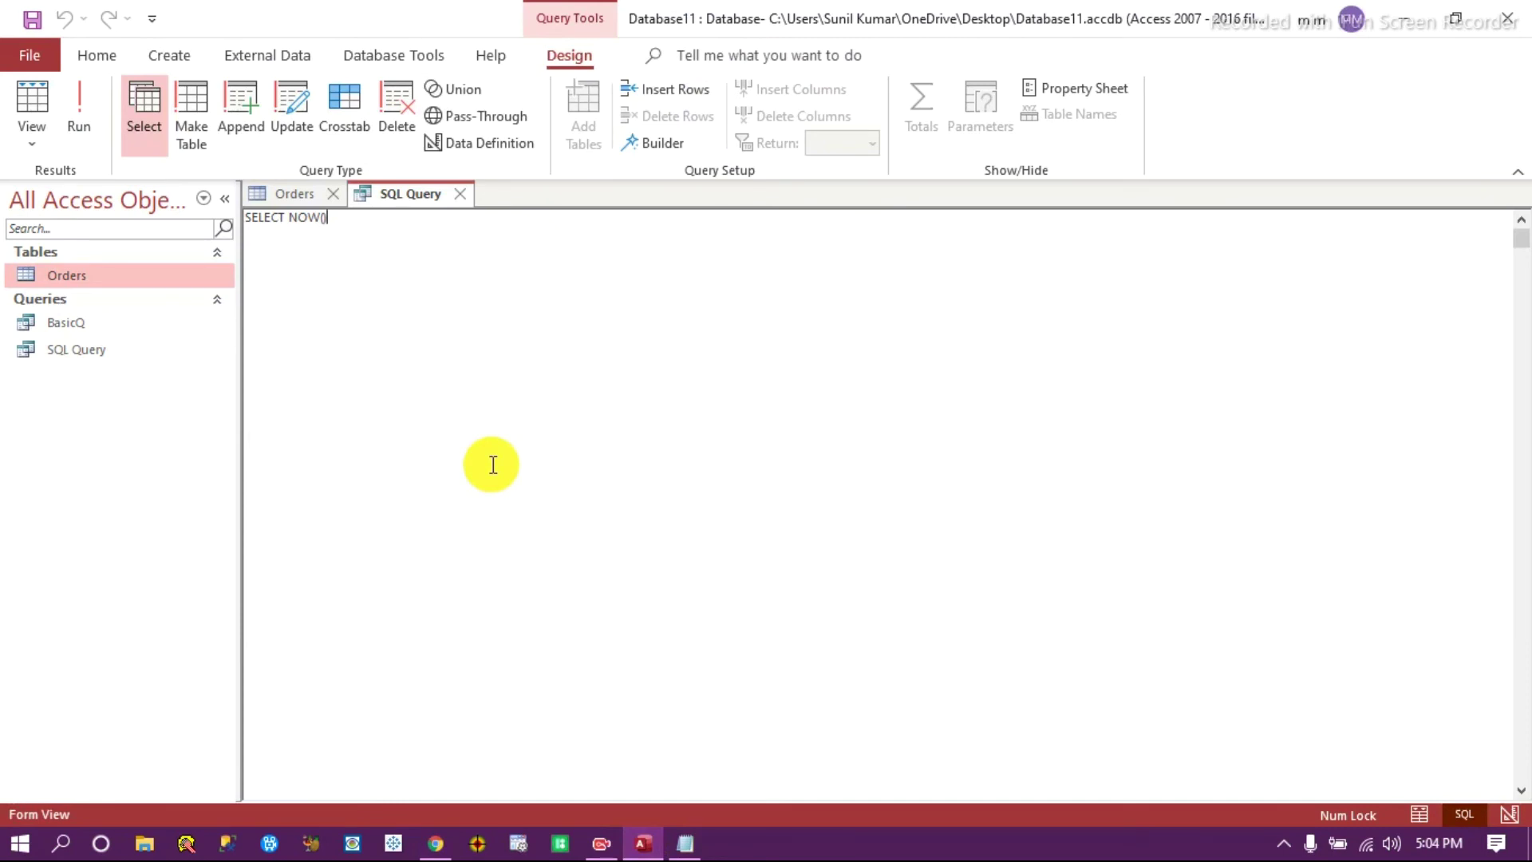
drag(327, 217, 293, 216)
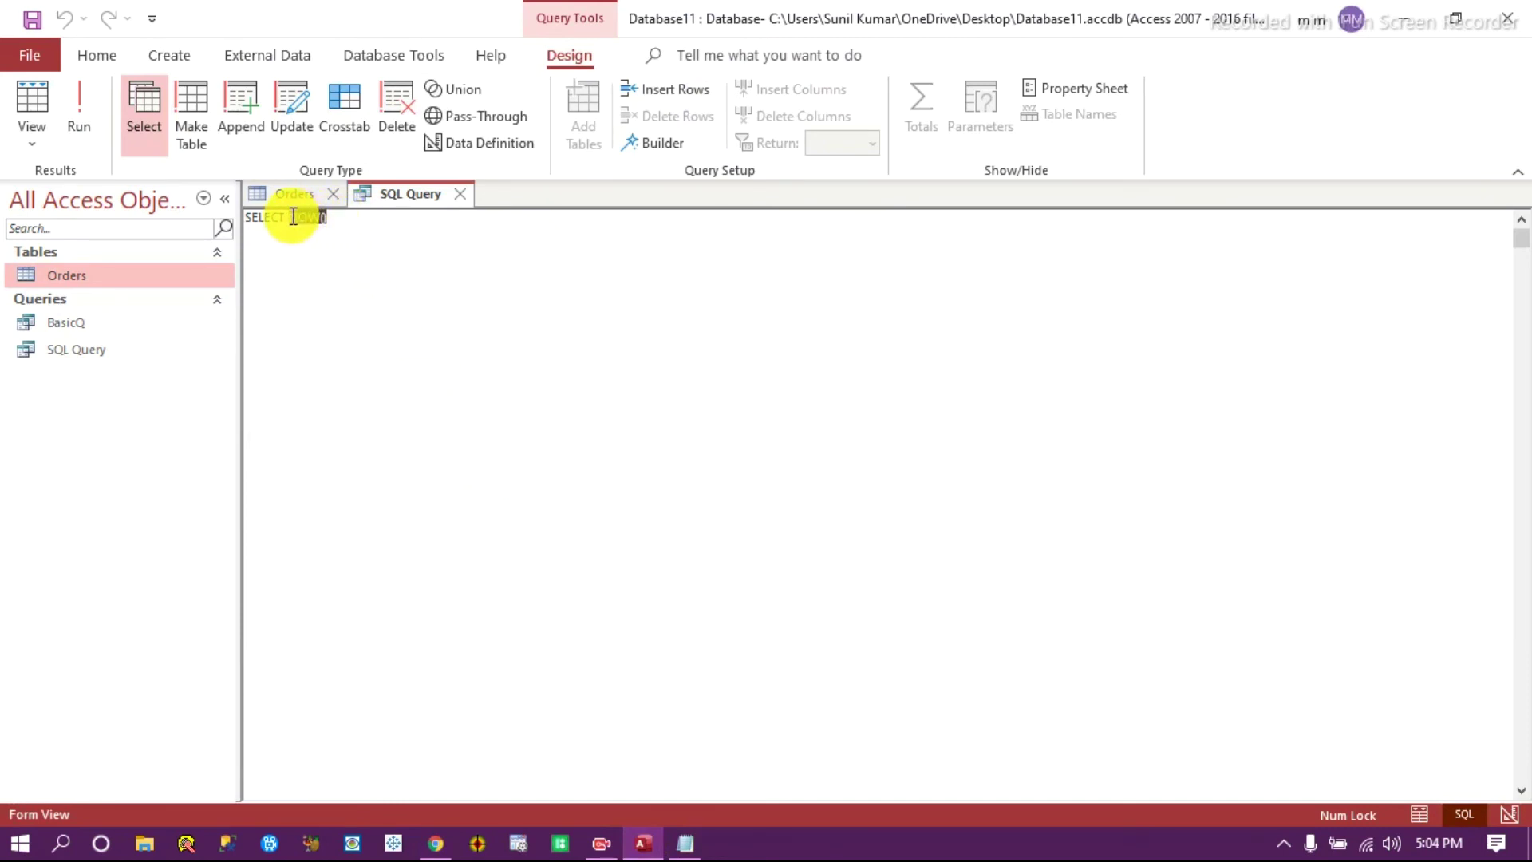
text(DATE)
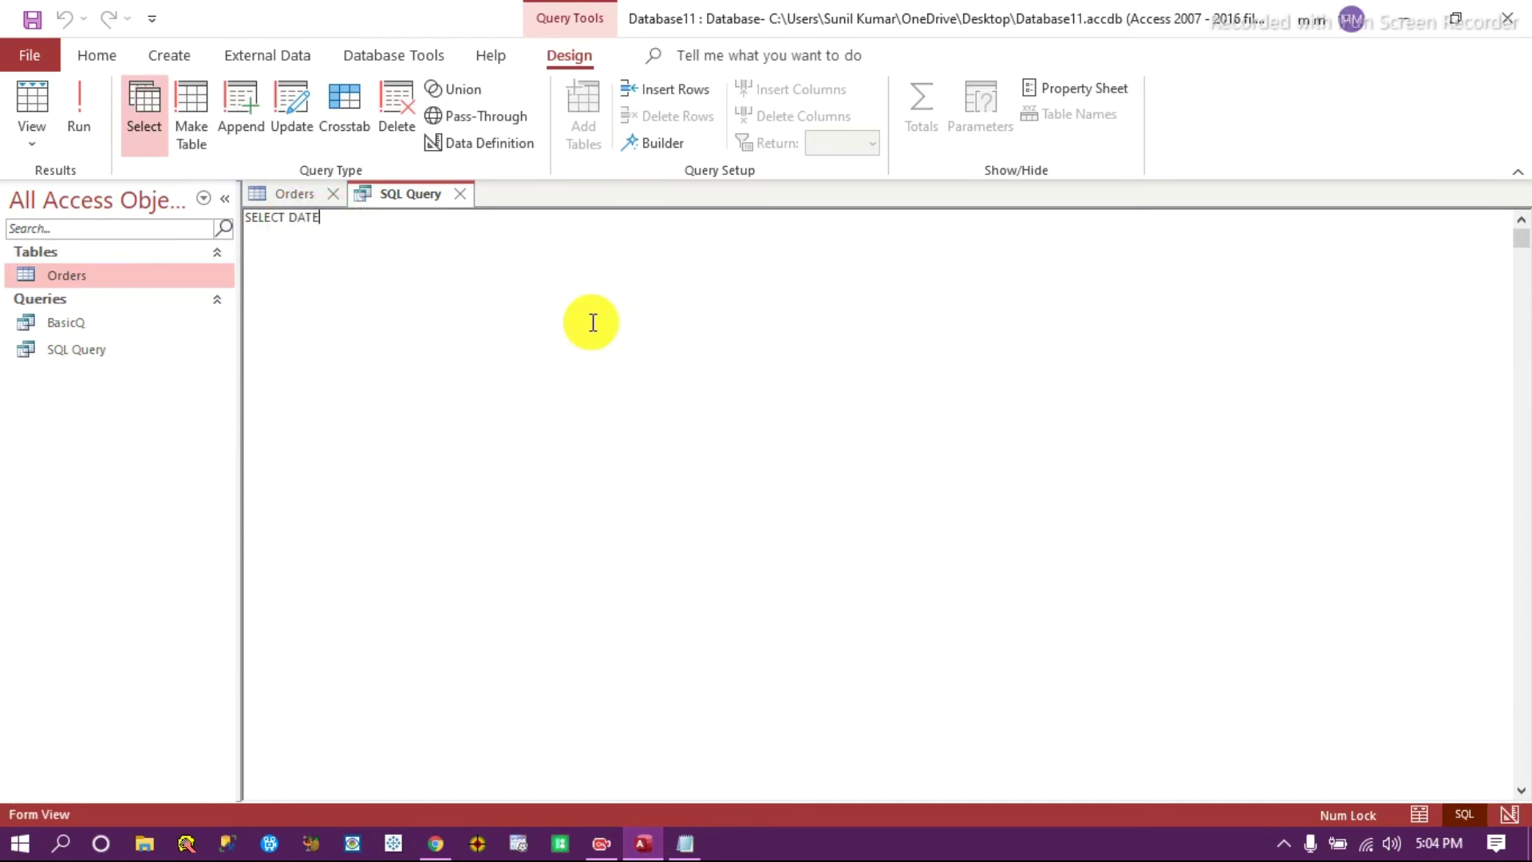
text(PART()
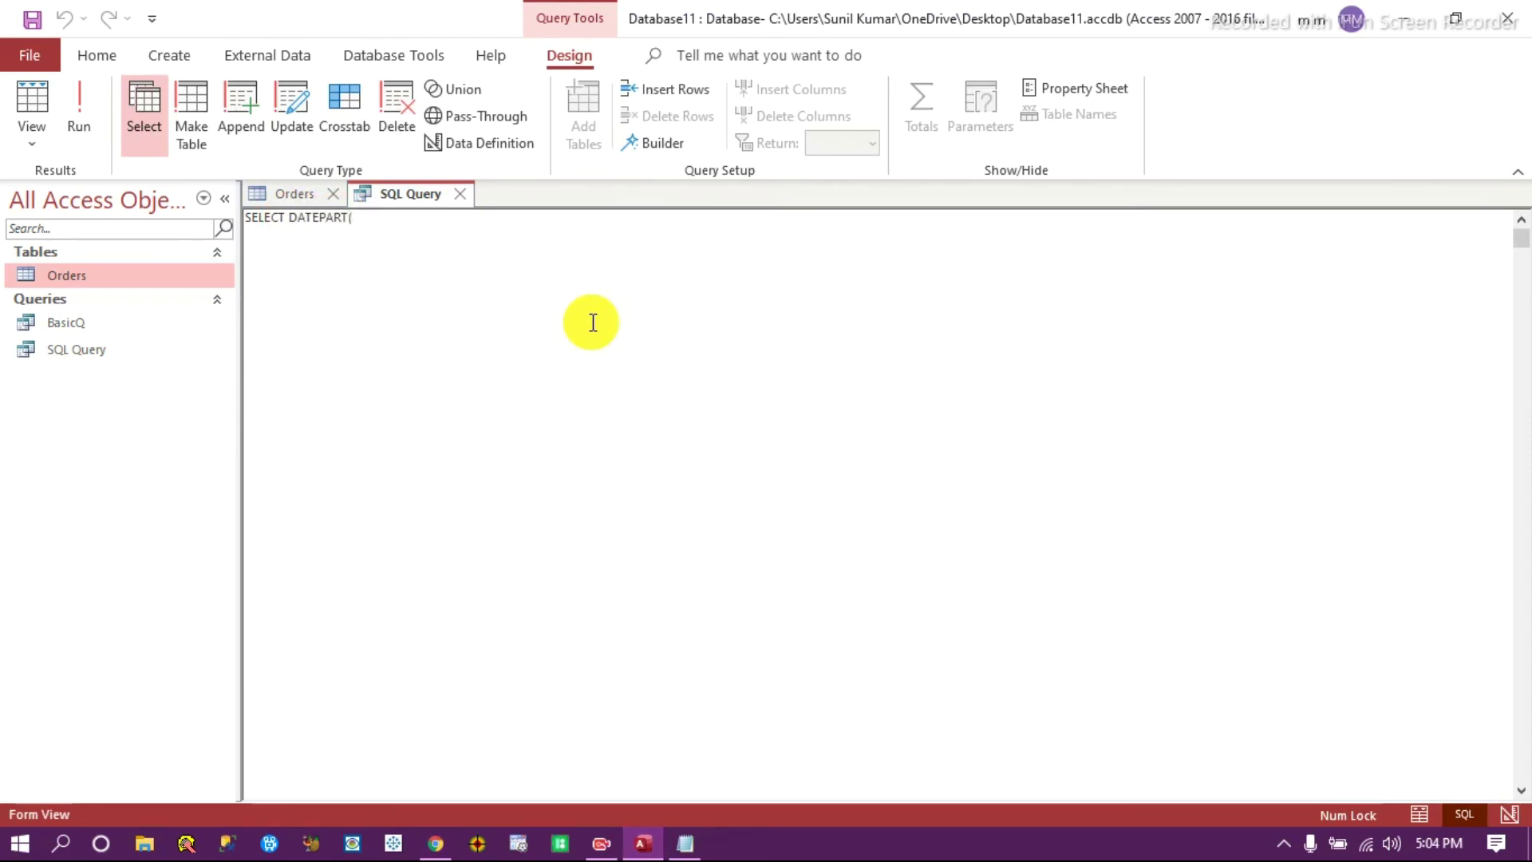
text("W")
key(BackSpace)
key(BackSpace)
key(BackSpace)
text("w")
Review the DatePart syntax in Chrome, checking the interval argument, its settings, and the optional firstdayofweek and firstweekofyear arguments.
click(435, 843)
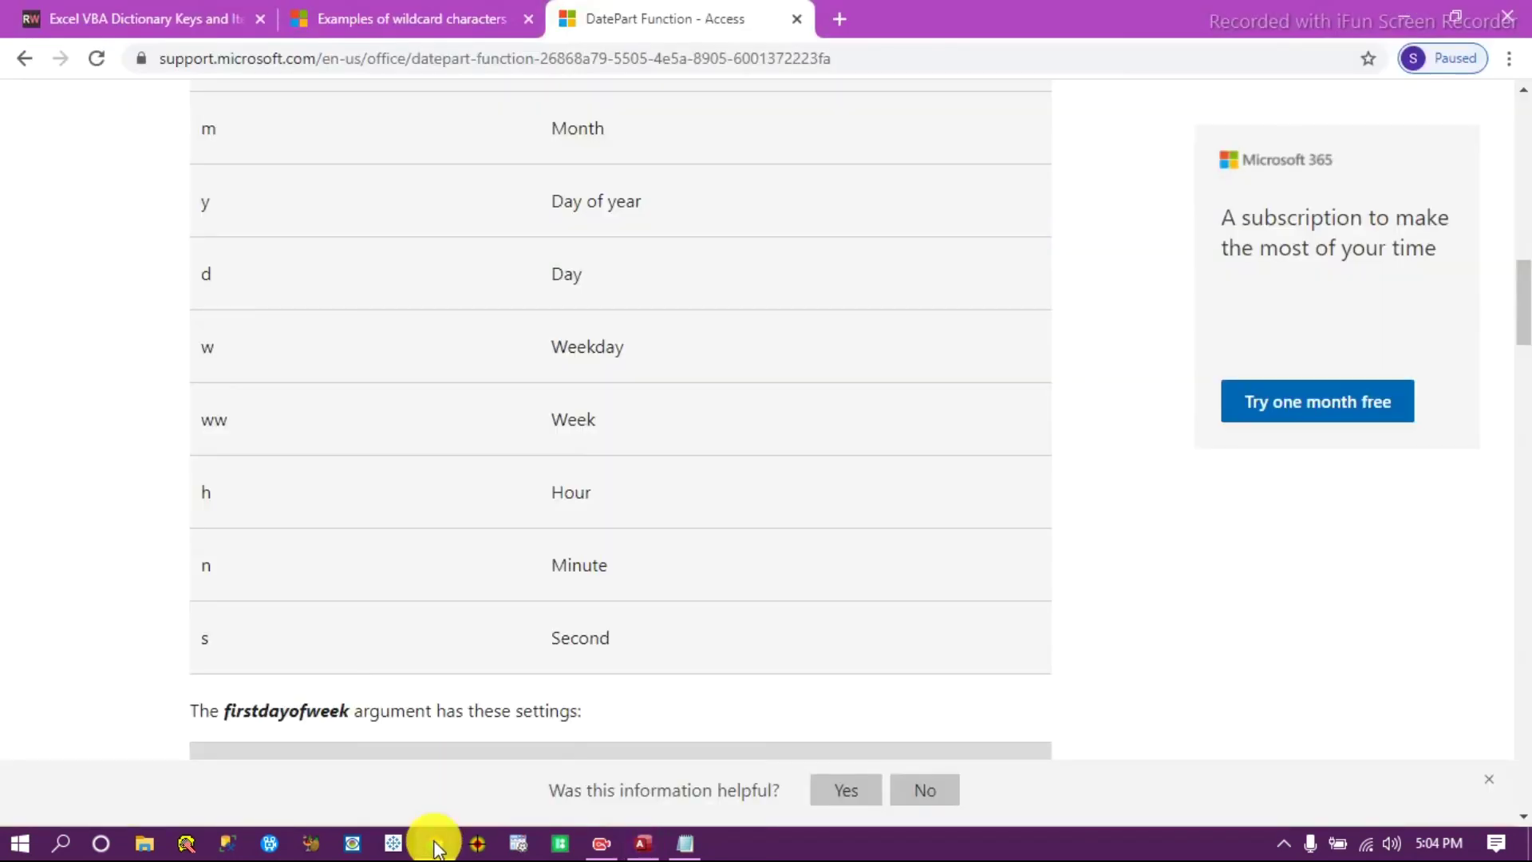
scroll(461, 429, up, 10)
scroll(461, 430, up, 6)
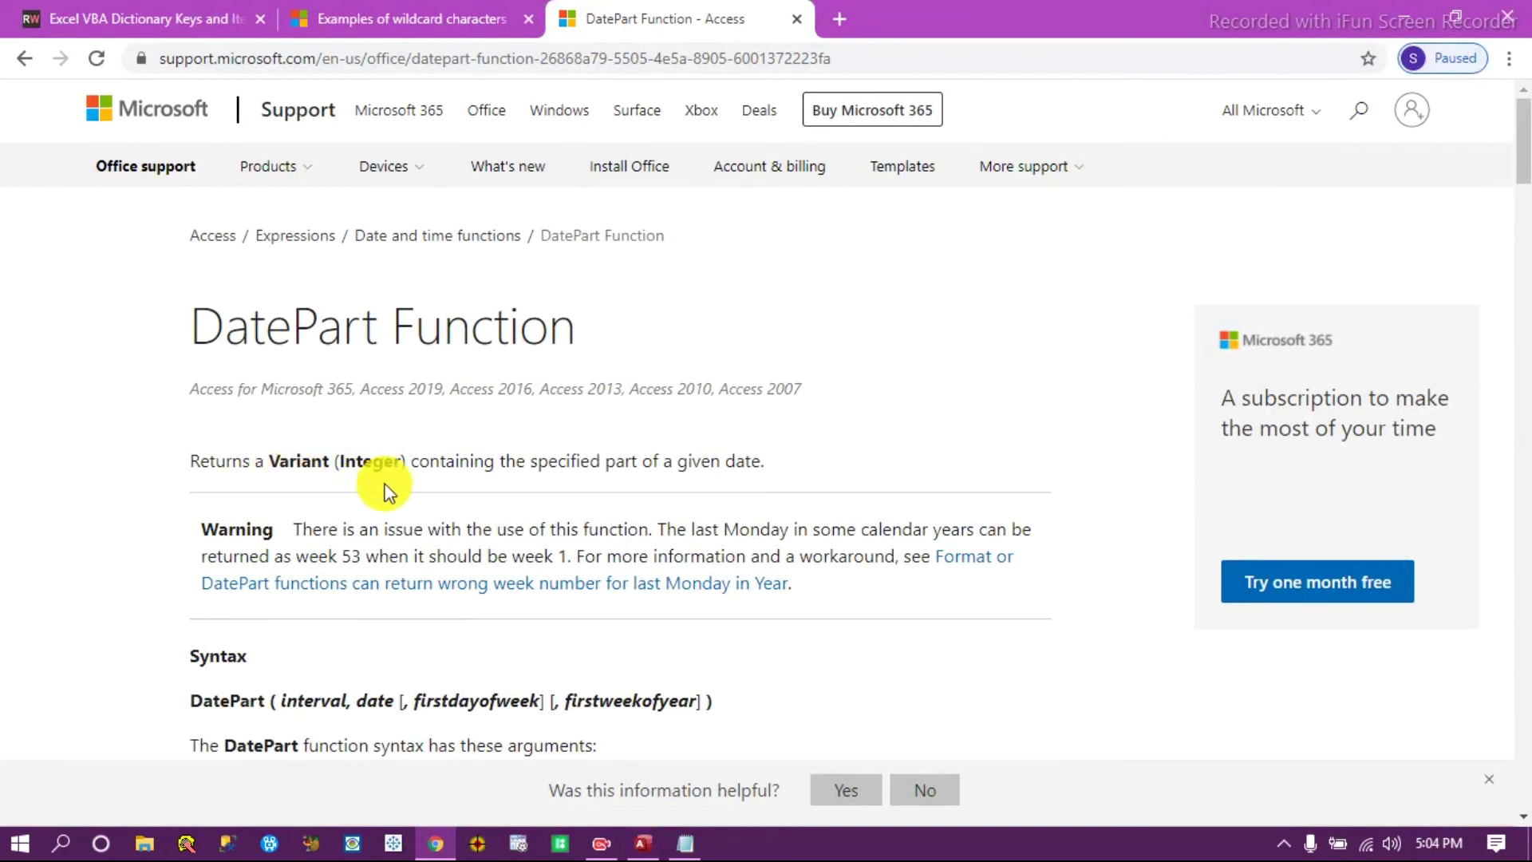
mouse_move(276, 701)
mouse_down()
mouse_move(357, 700)
mouse_move(278, 697)
mouse_up()
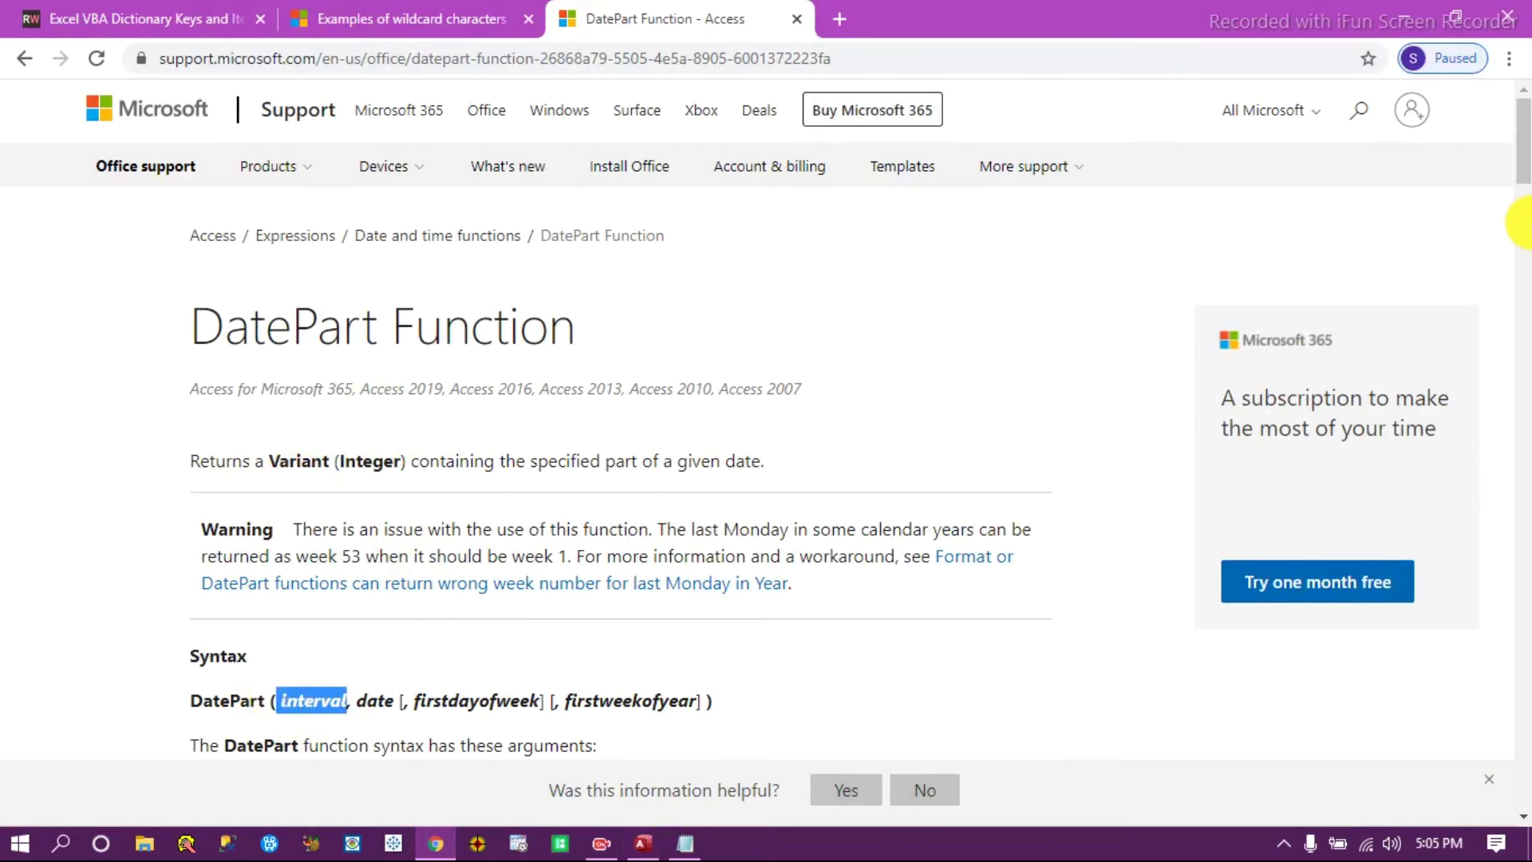
drag(1521, 144, 1523, 214)
scroll(636, 448, down, 2)
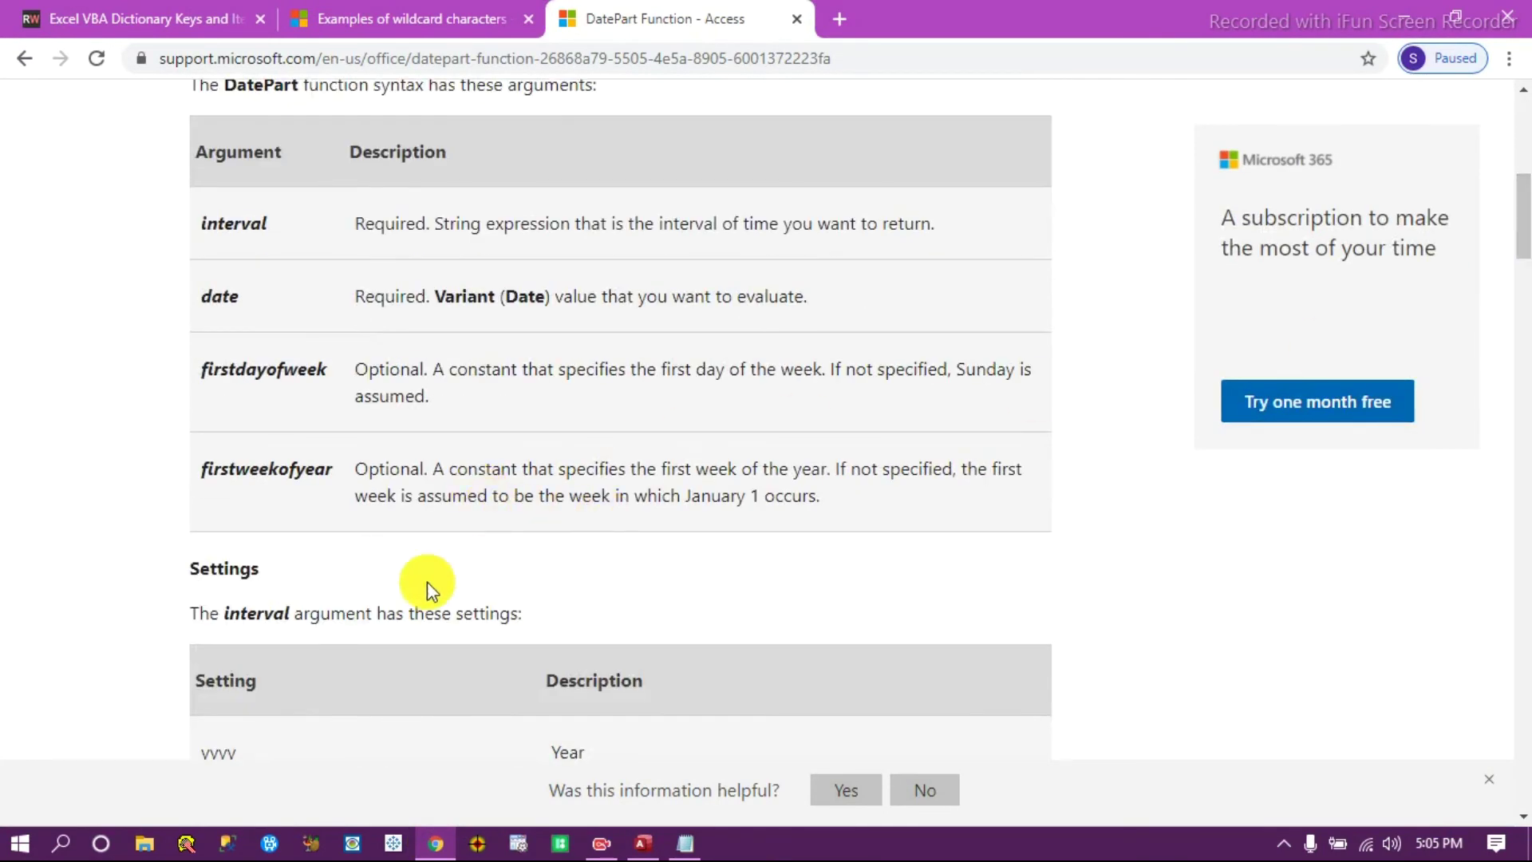
scroll(393, 591, down, 7)
drag(205, 174, 669, 623)
drag(1520, 319, 1525, 198)
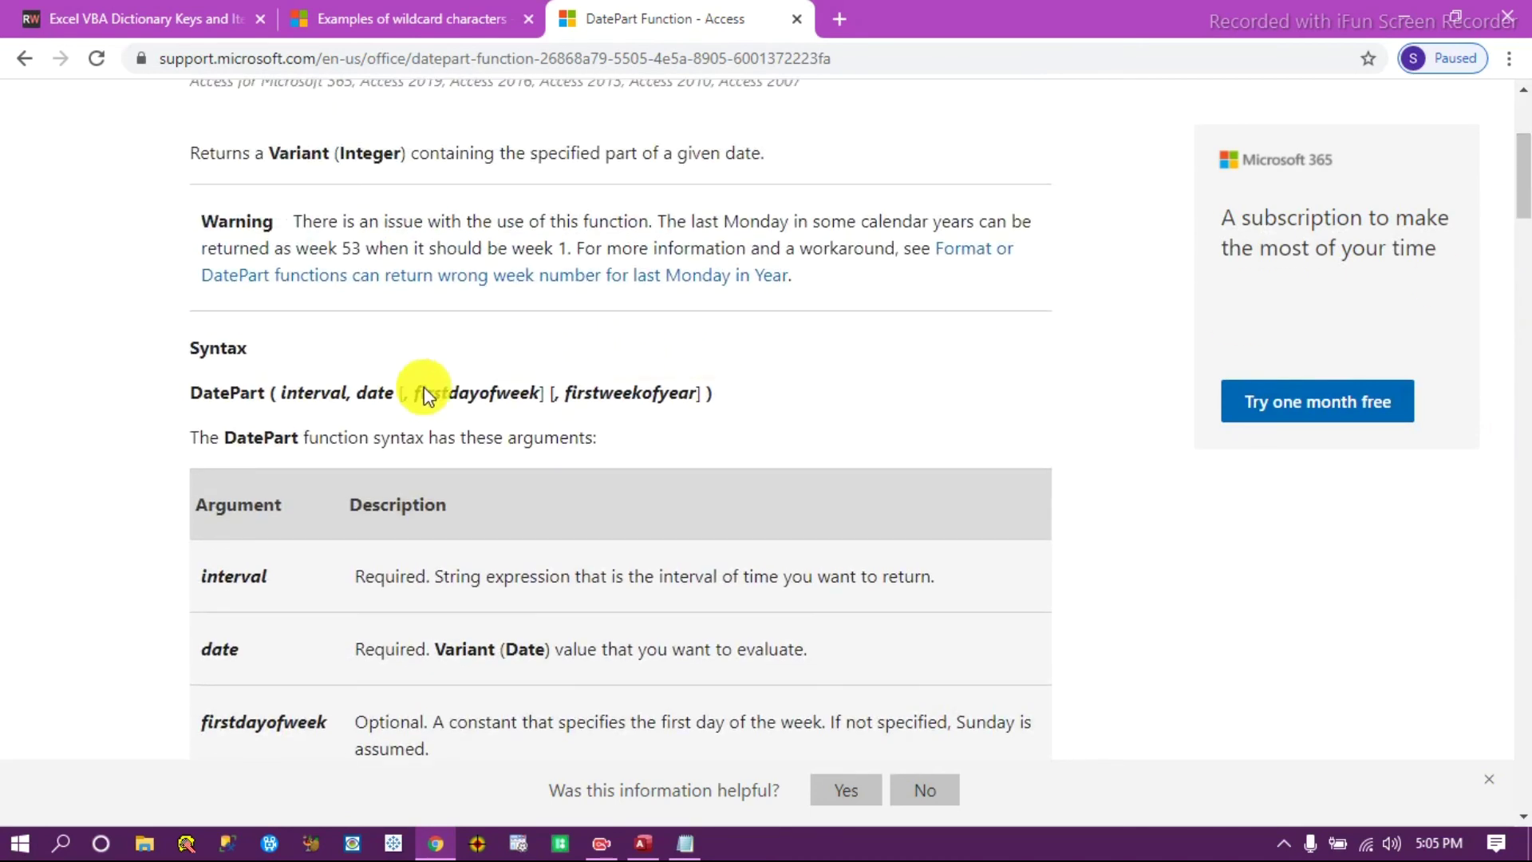
drag(707, 391, 409, 393)
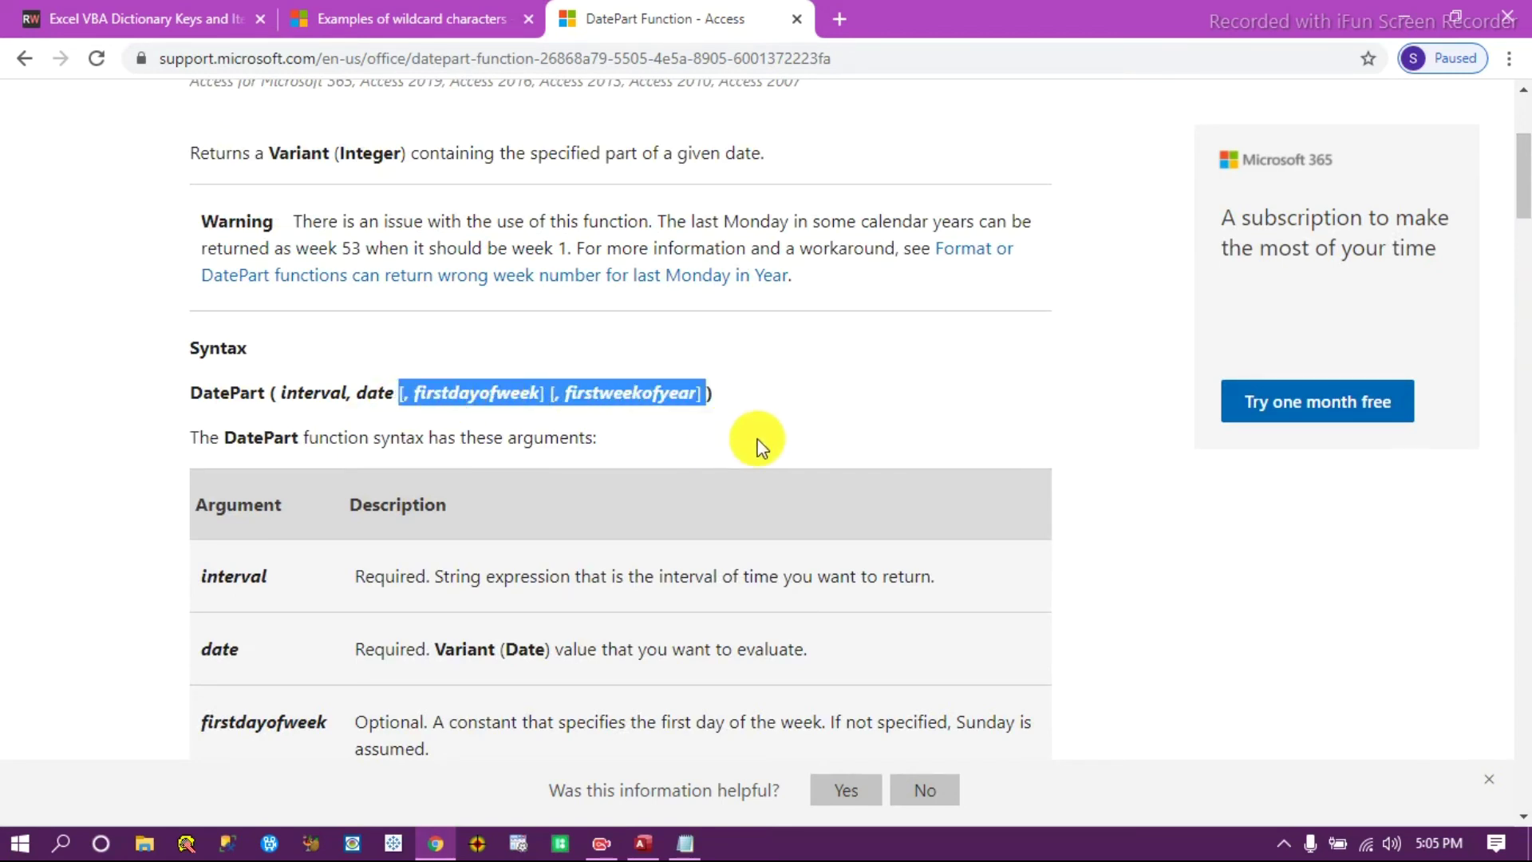
Back in Access, complete the statement as SELECT DATEPART("w",[Order Date]) FROM Orders and run the query.
click(1402, 12)
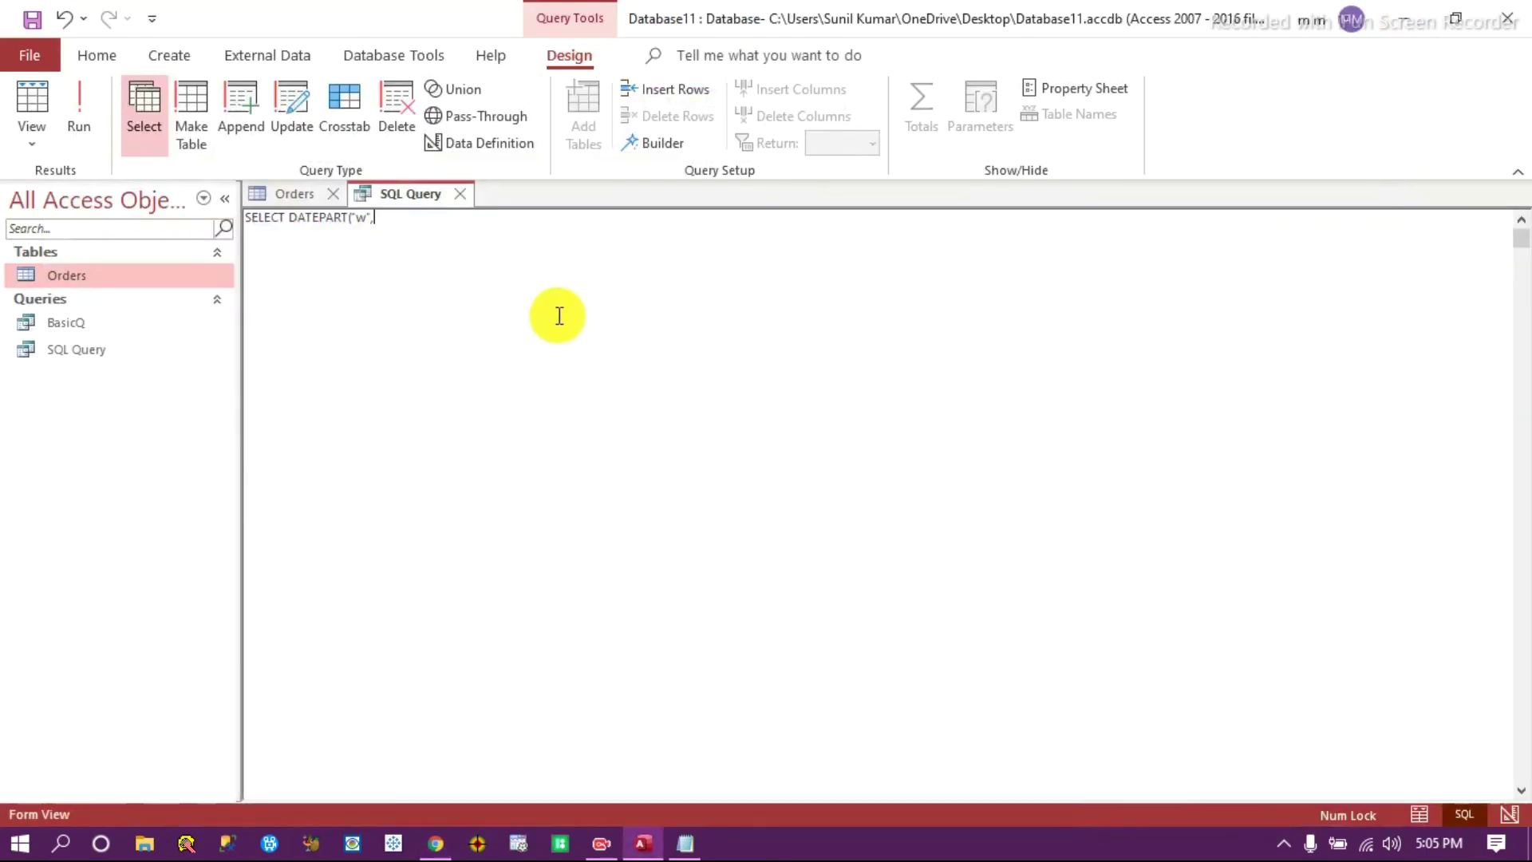
text([Ord)
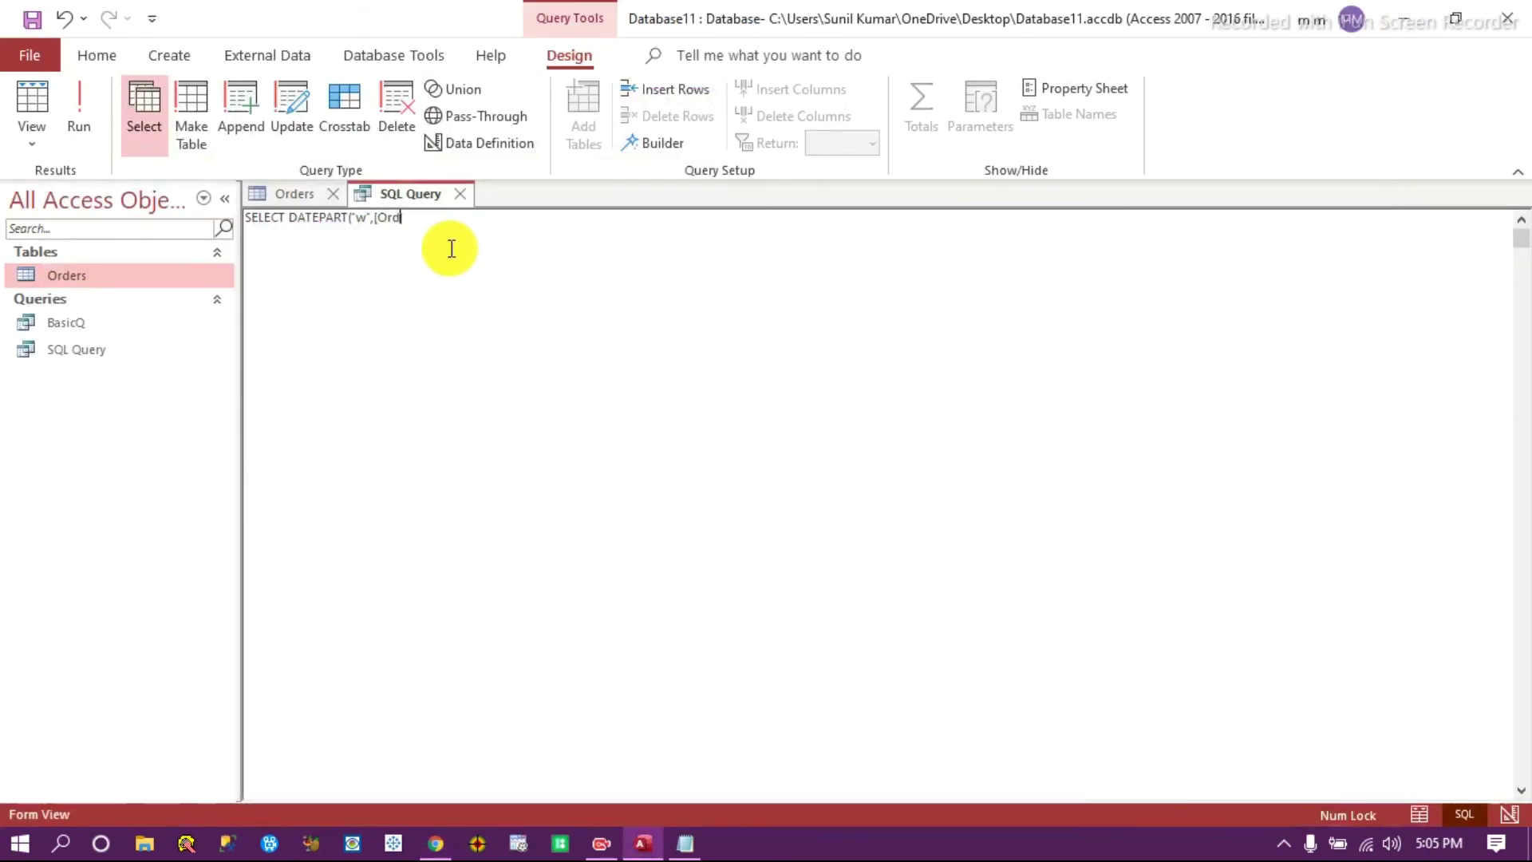
text(er Date]))
key(Return)
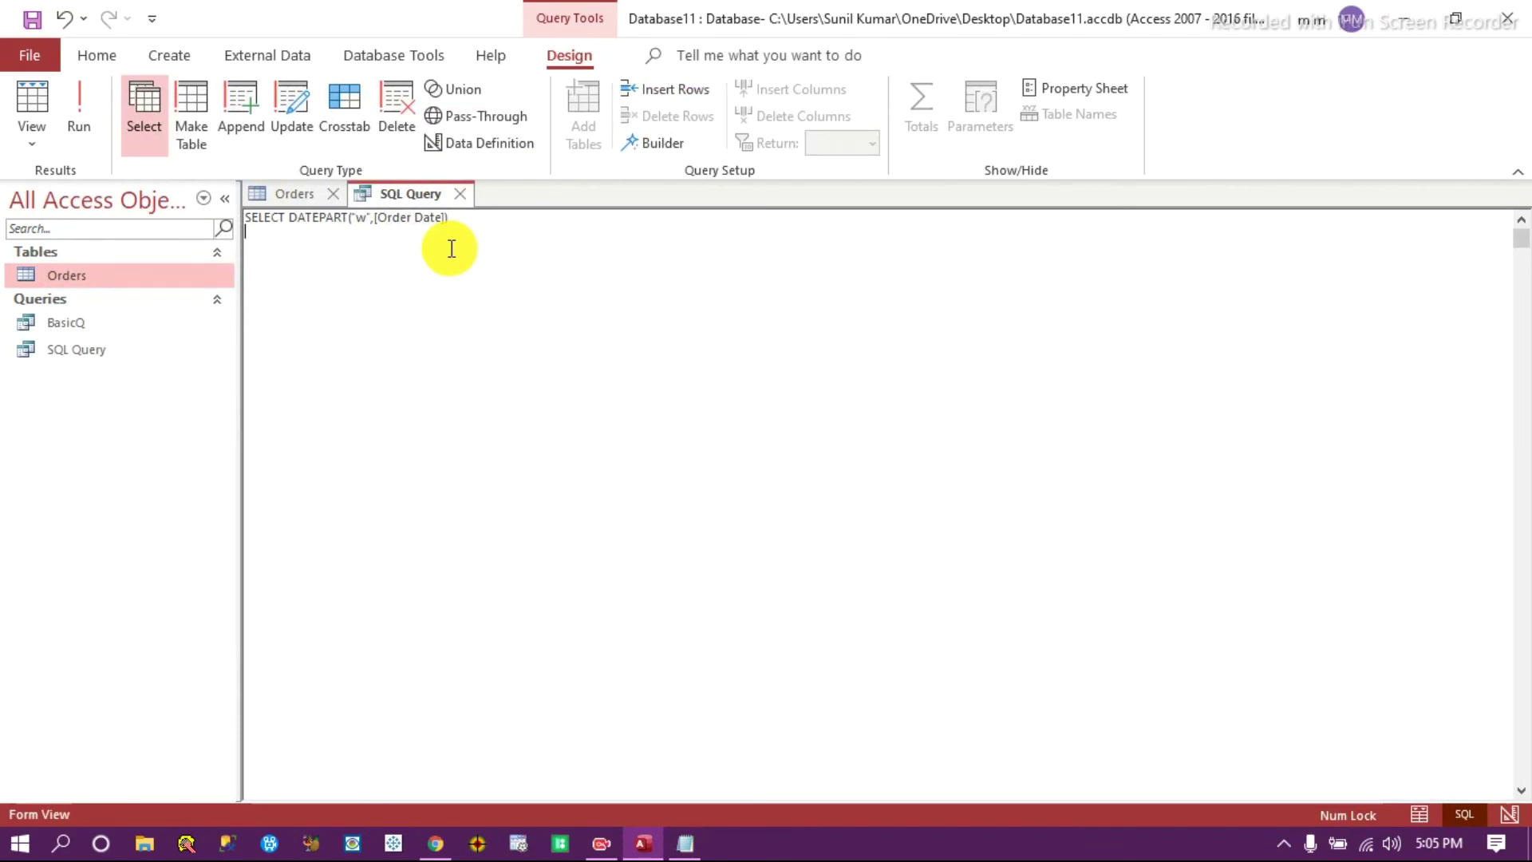
text(FROM Orer)
key(BackSpace)
text(ders)
click(79, 112)
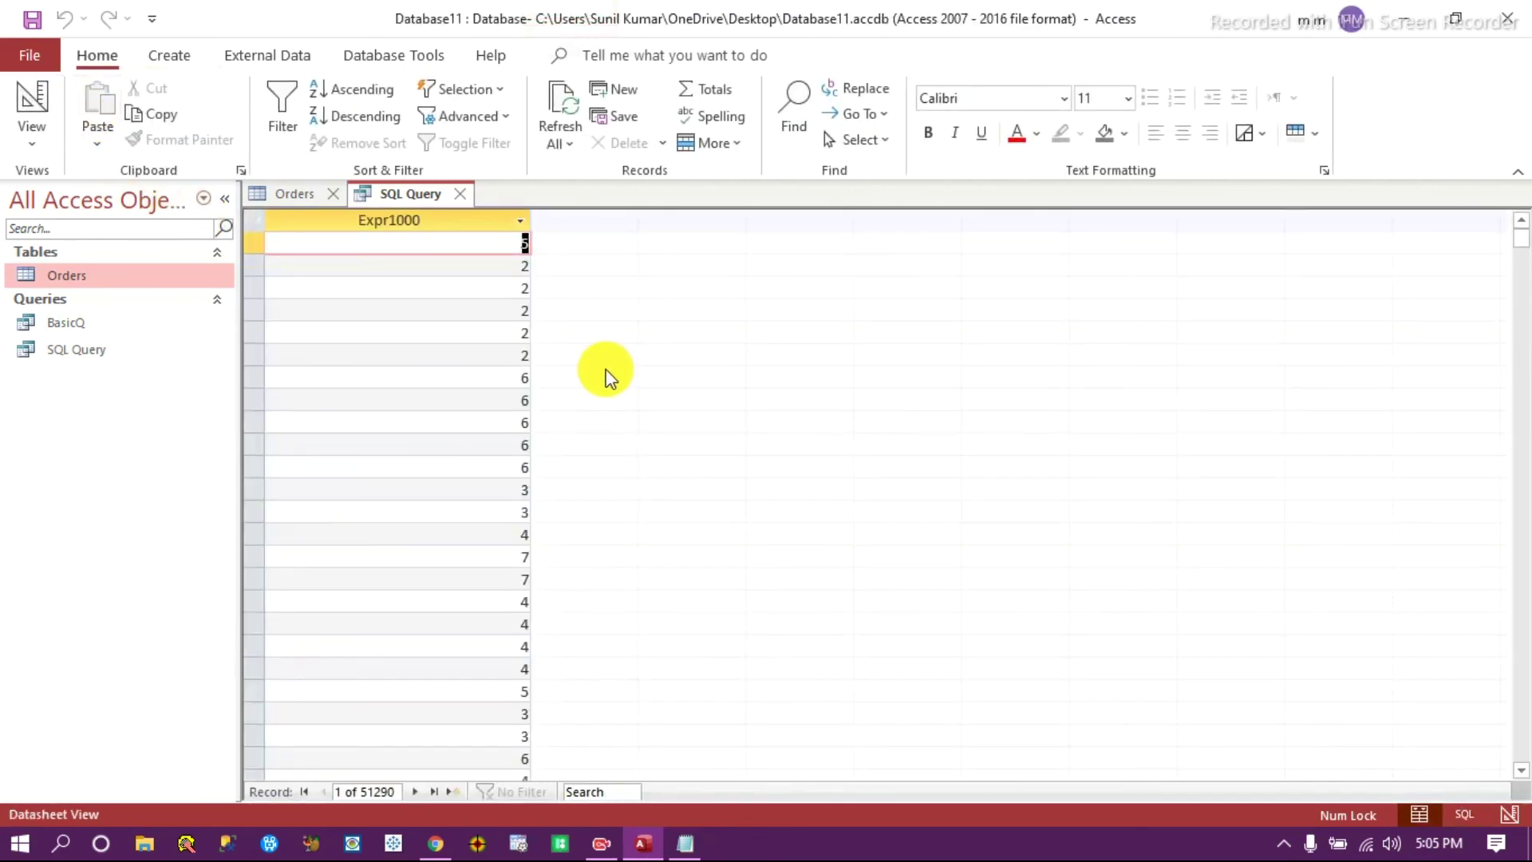
Check the Order Date column of the Orders table against the weekday numbers in the query result.
click(290, 194)
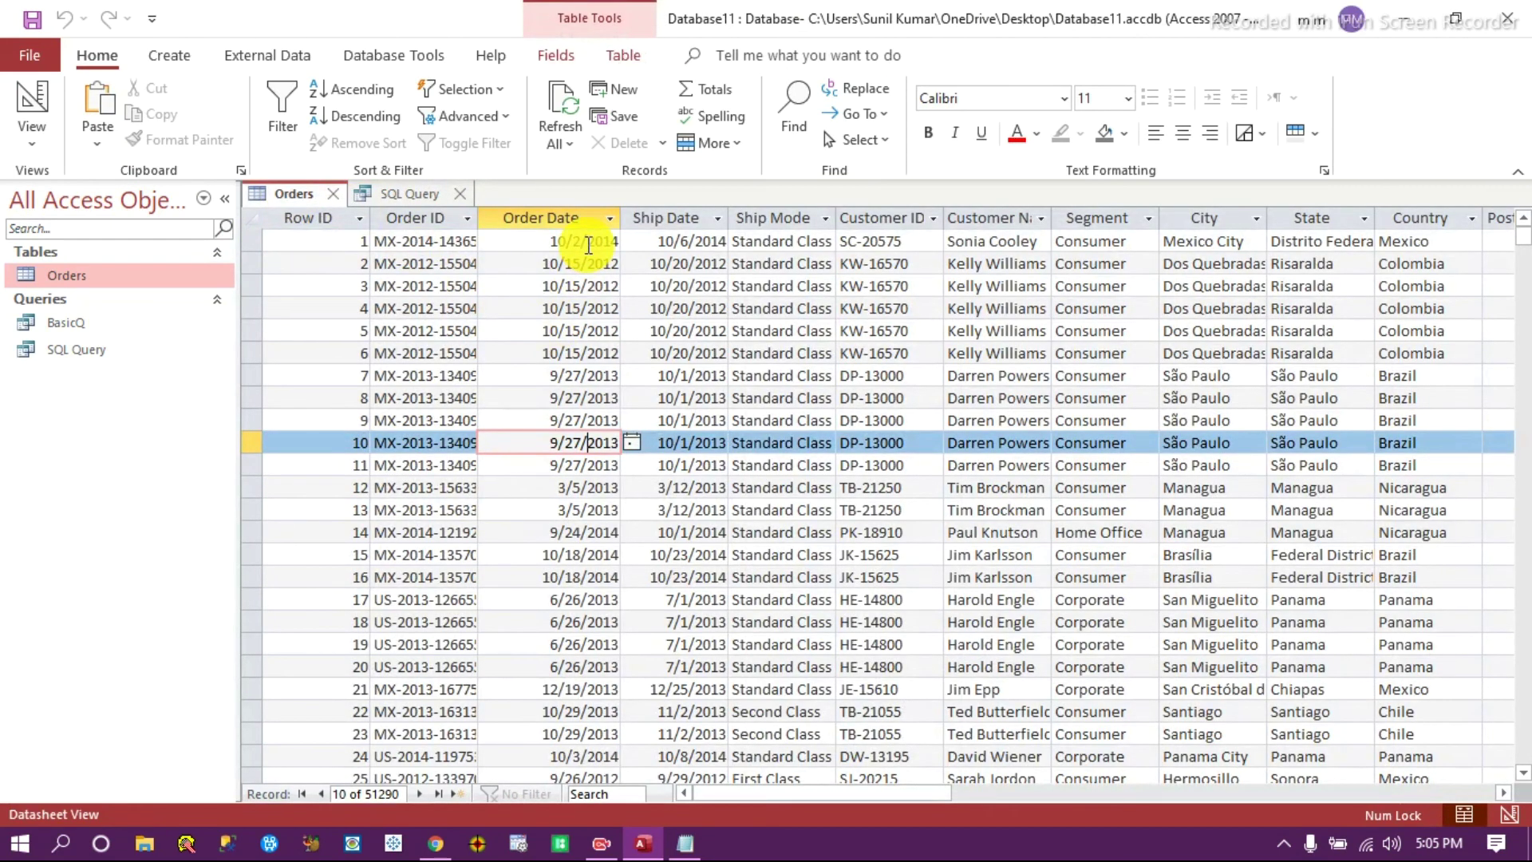
click(407, 199)
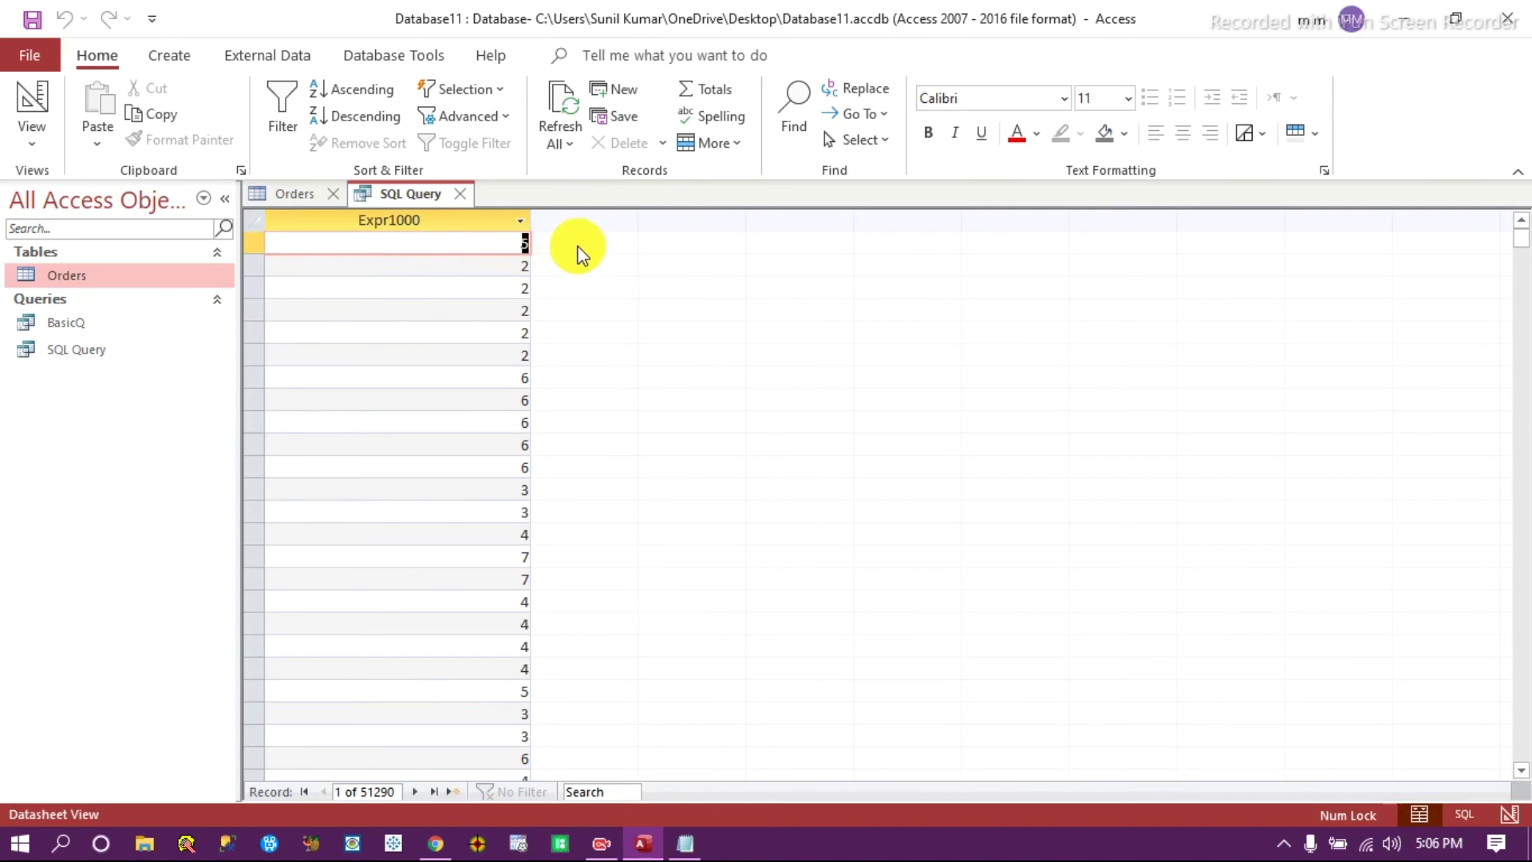
Switch to Chrome, skim the DatePart query examples and return to the list of Access functions by category.
click(434, 843)
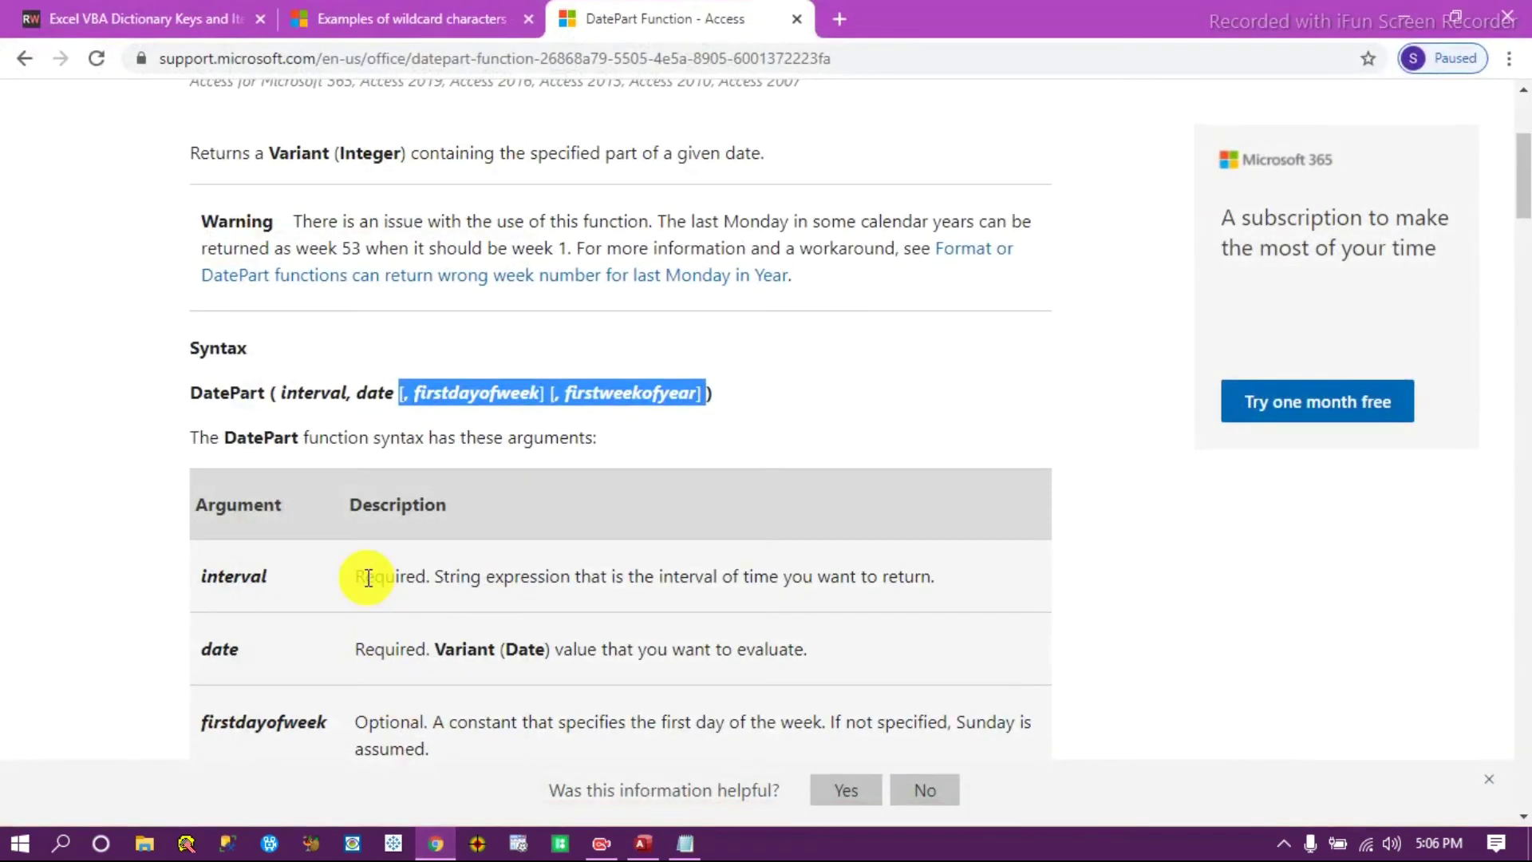
scroll(385, 571, down, 20)
scroll(389, 574, up, 15)
scroll(389, 576, up, 7)
scroll(387, 568, down, 7)
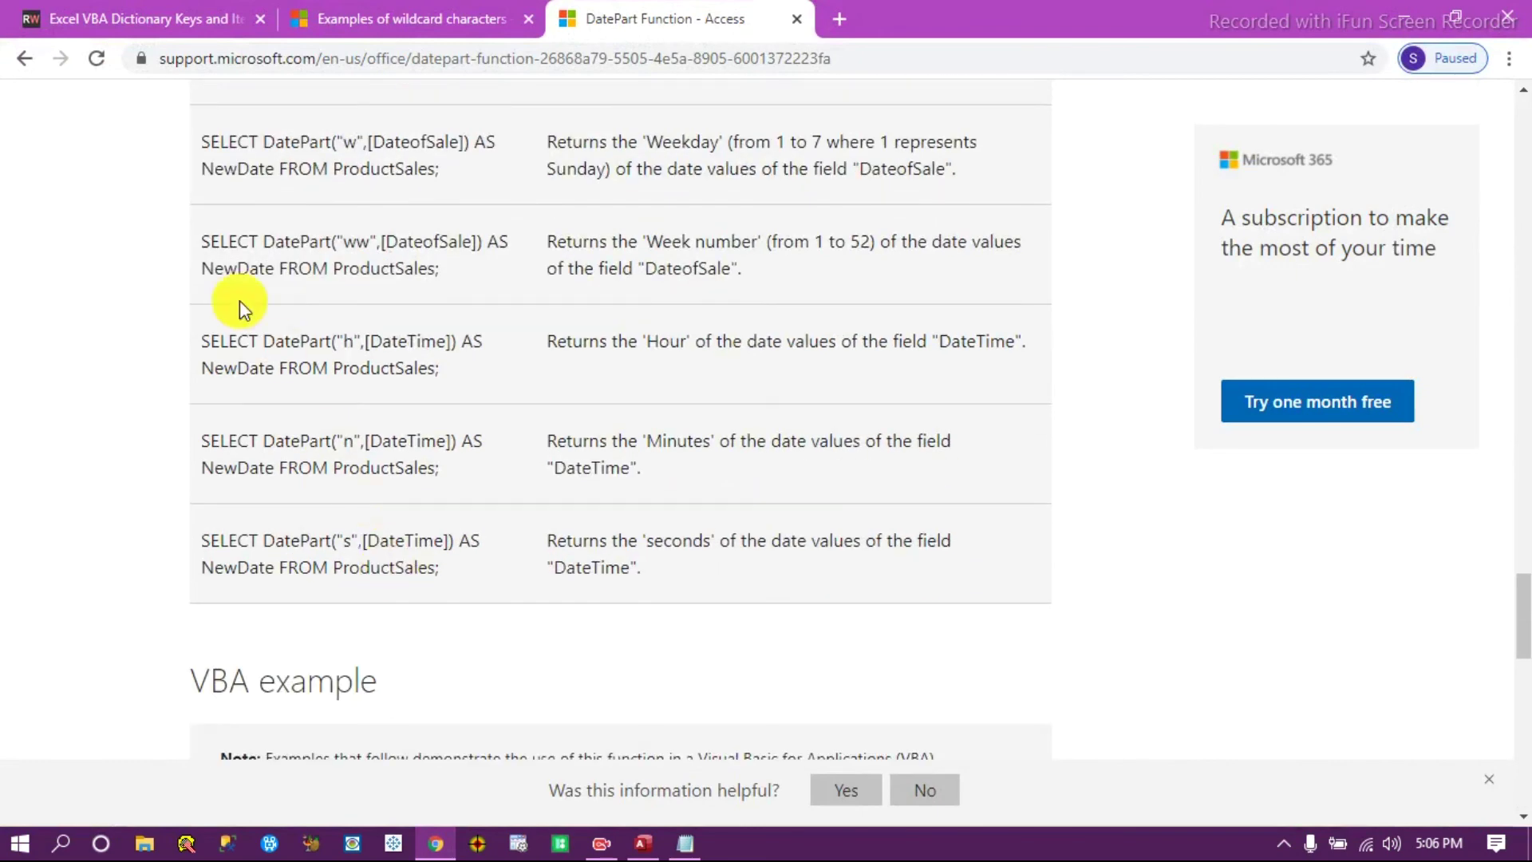
click(32, 66)
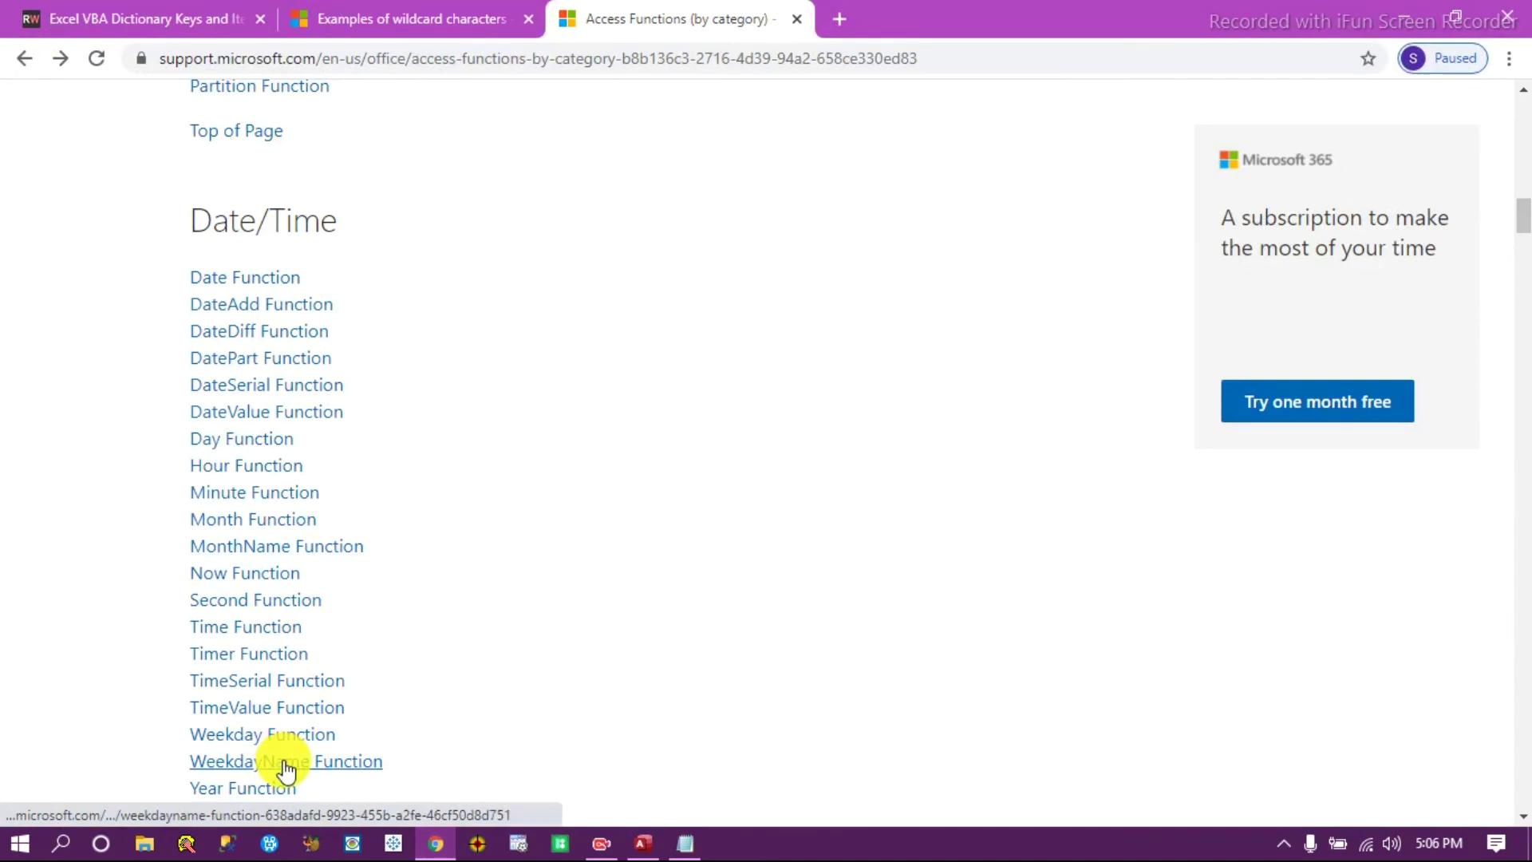
Open the WeekdayName Function article and review the firstdayofweek values for Sunday and Thursday.
click(285, 767)
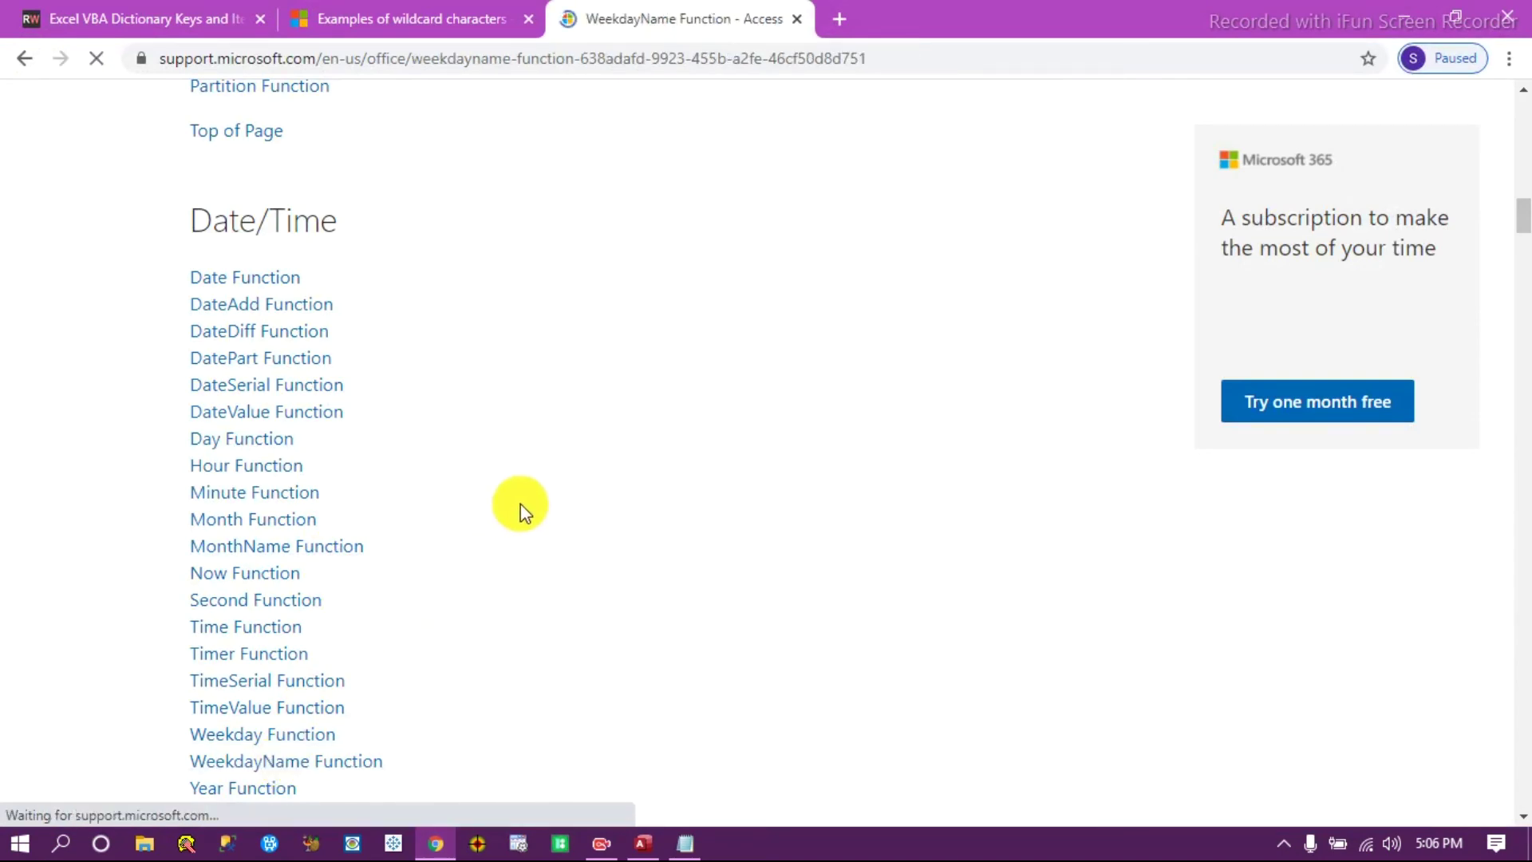
scroll(520, 504, down, 10)
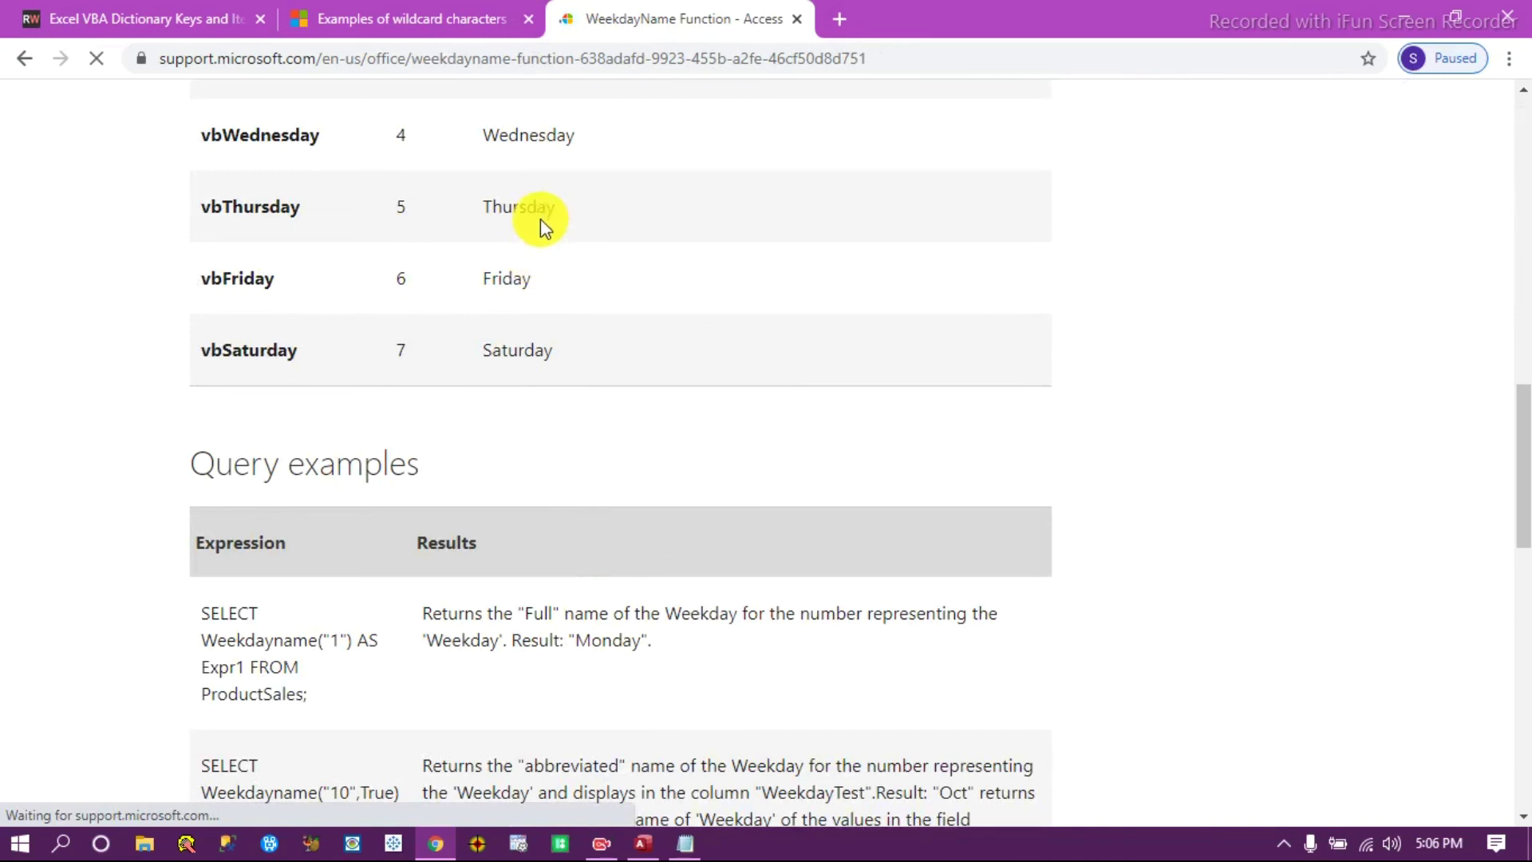
scroll(559, 255, up, 8)
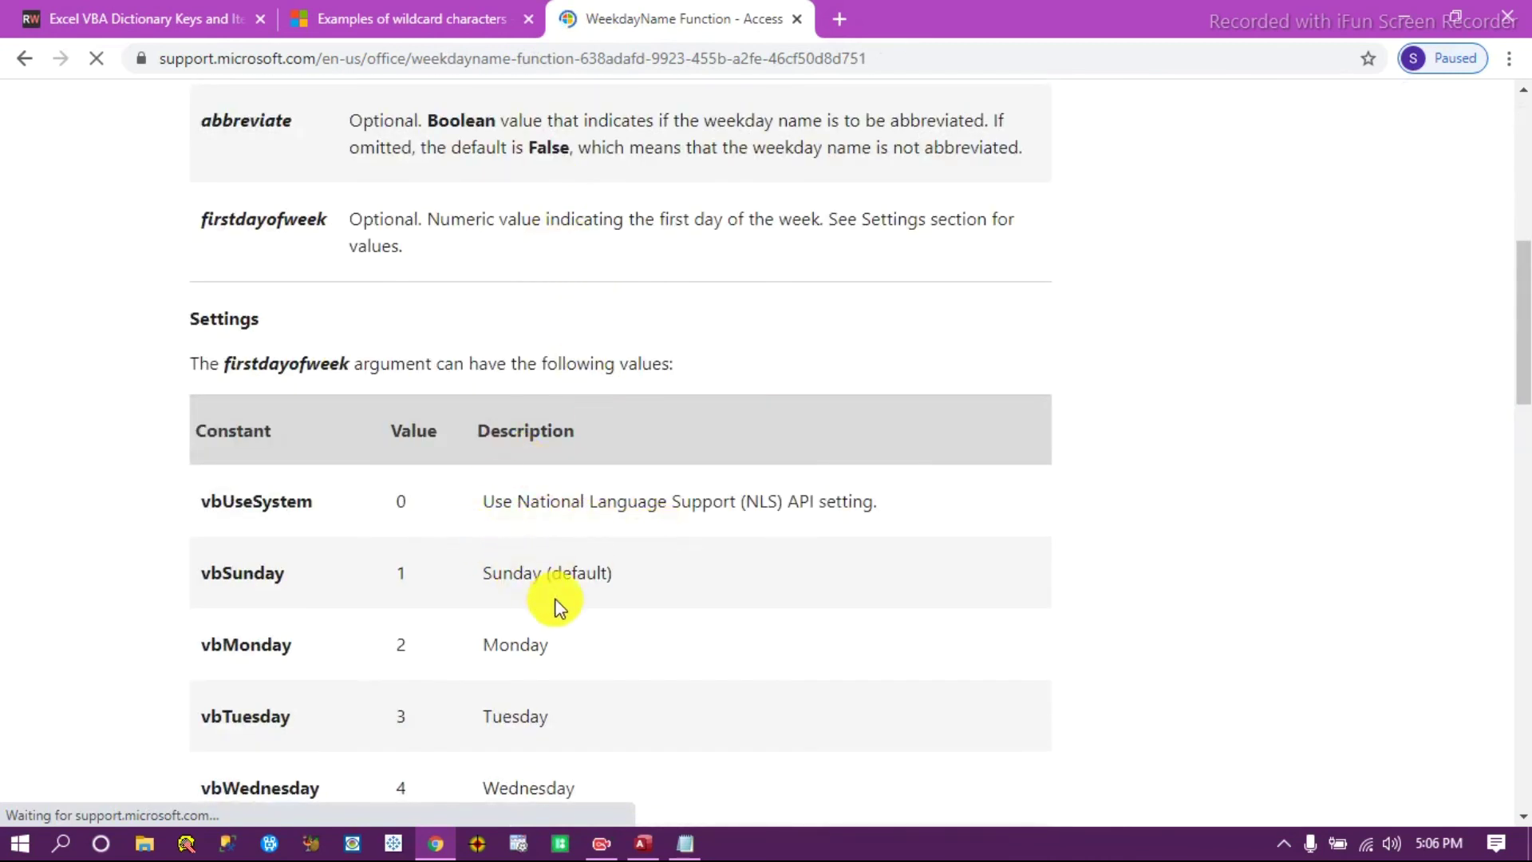
drag(615, 585, 400, 579)
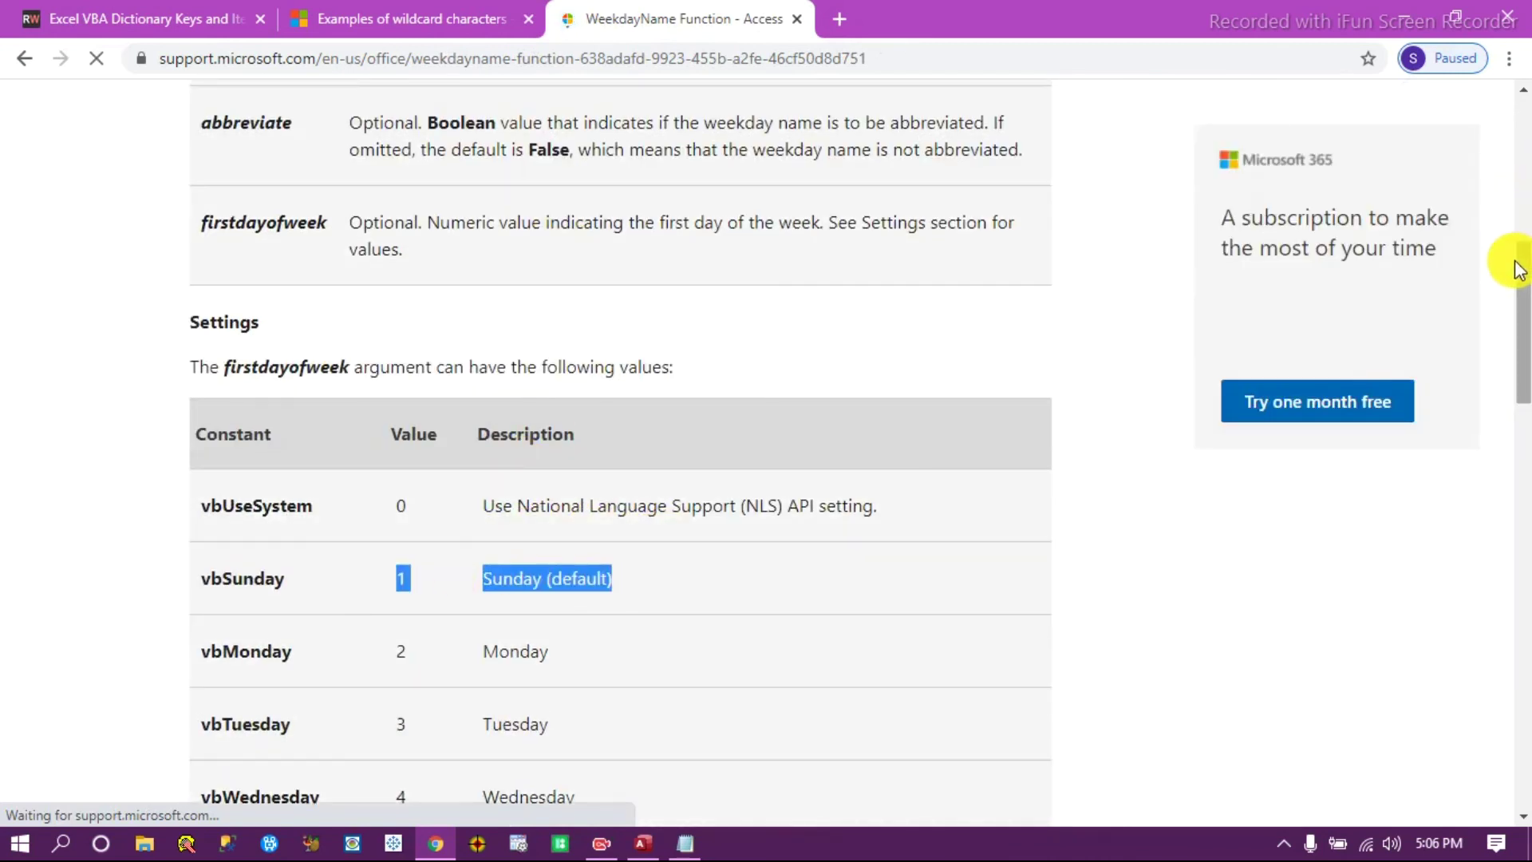
drag(1524, 291, 1524, 351)
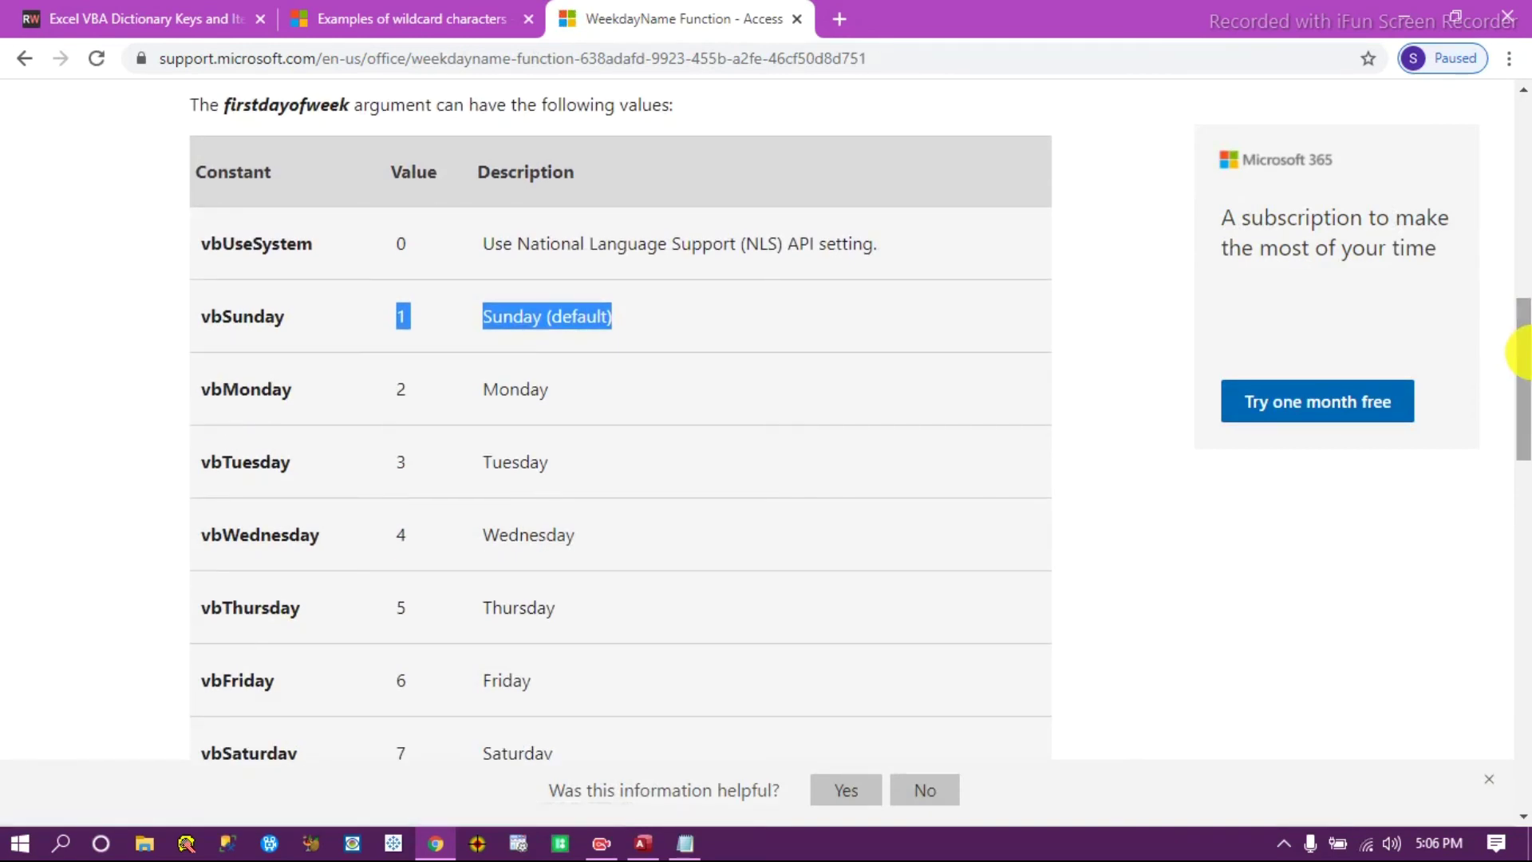
drag(557, 607, 444, 612)
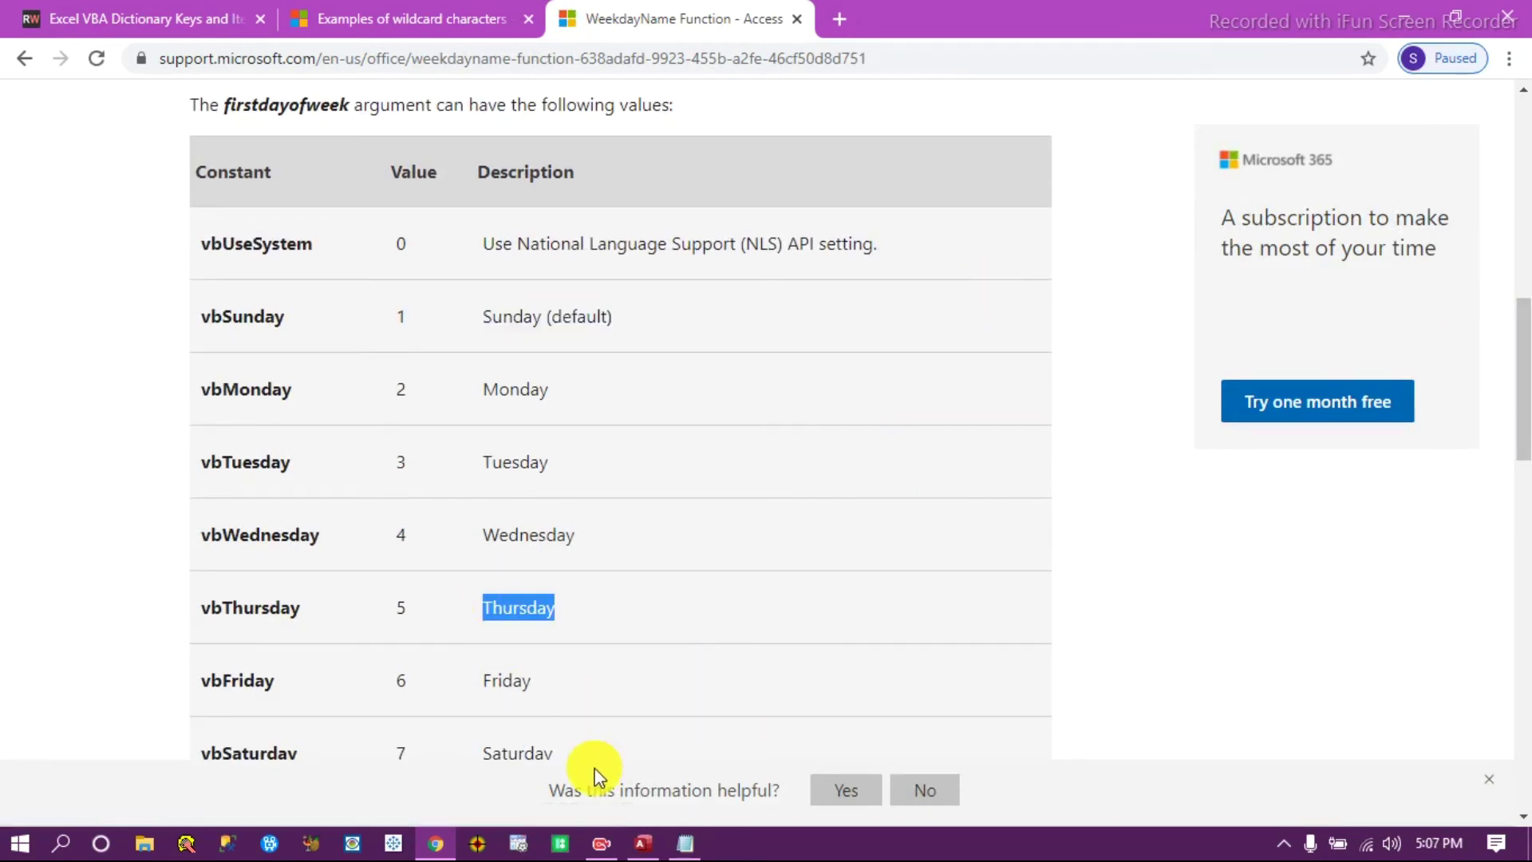
Back in Access, alias the DATEPART column as WkDay in the SQL and add an empty WEEKDAYNAME() call after it.
click(642, 843)
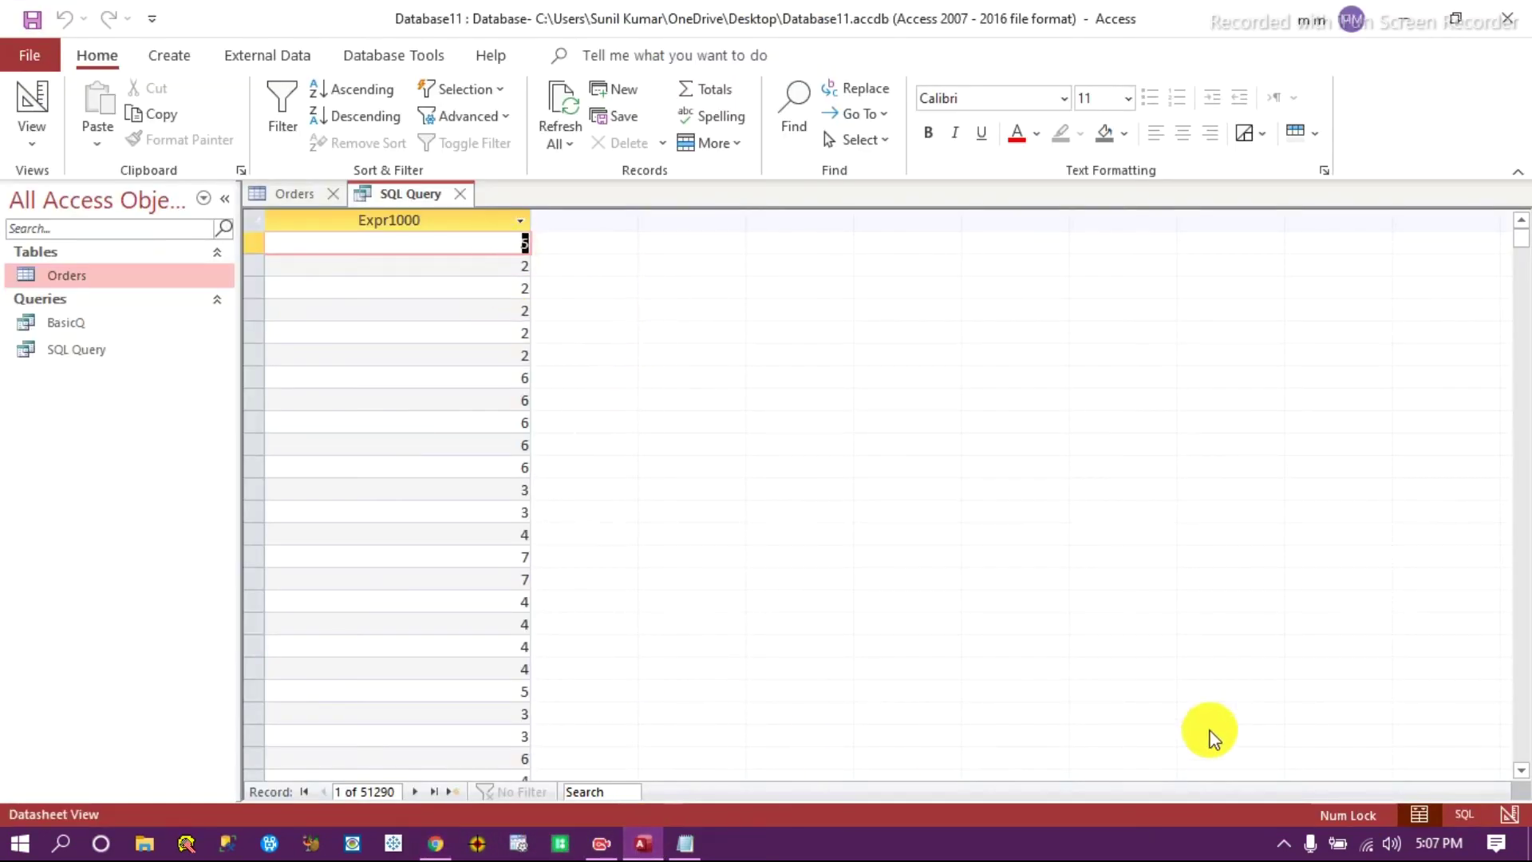
click(1466, 816)
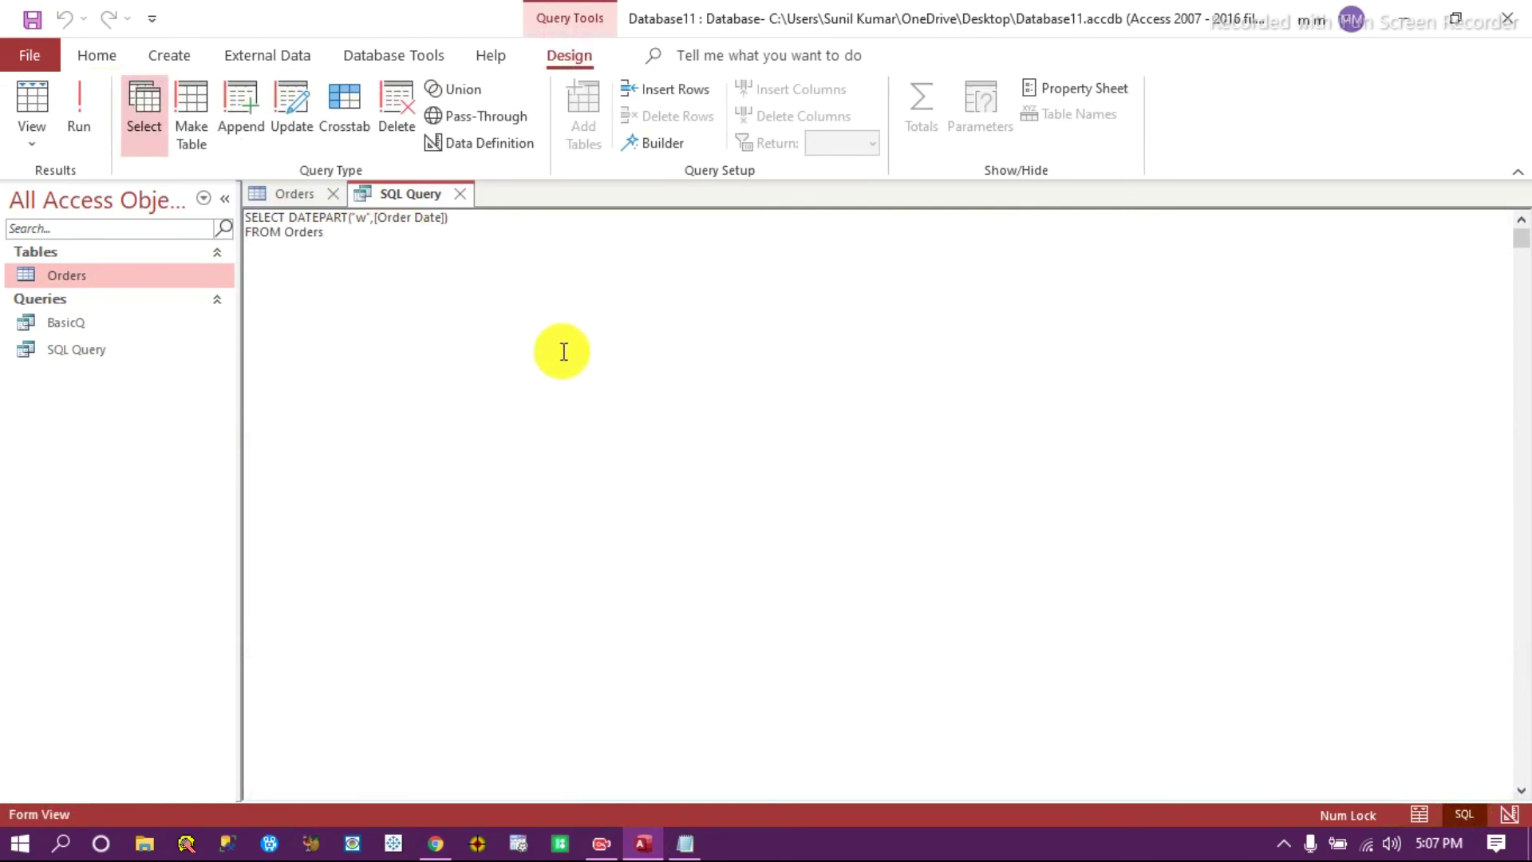
click(480, 219)
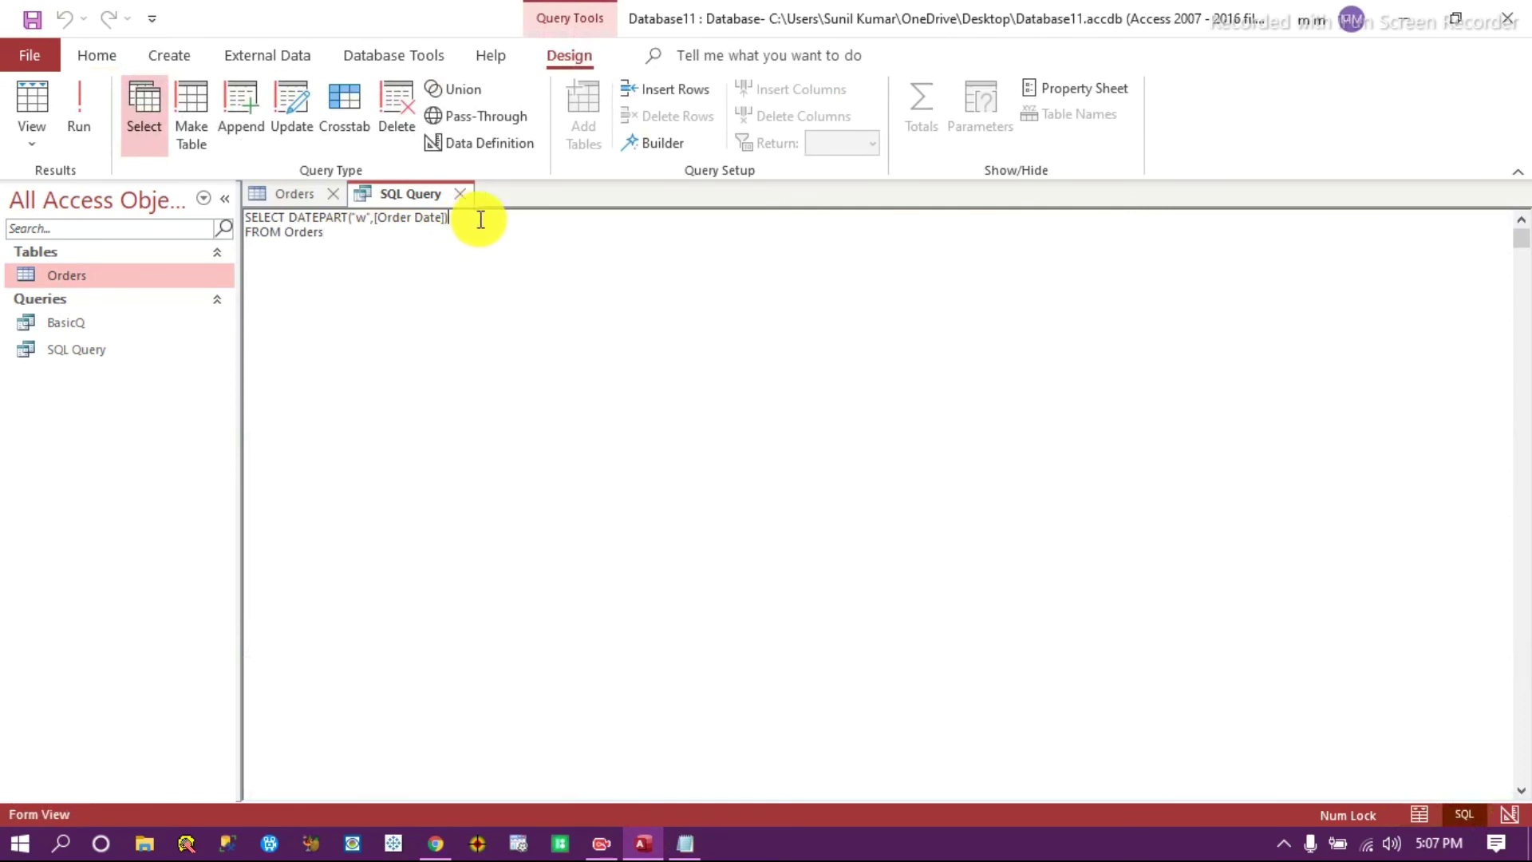
text(as WkDay, )
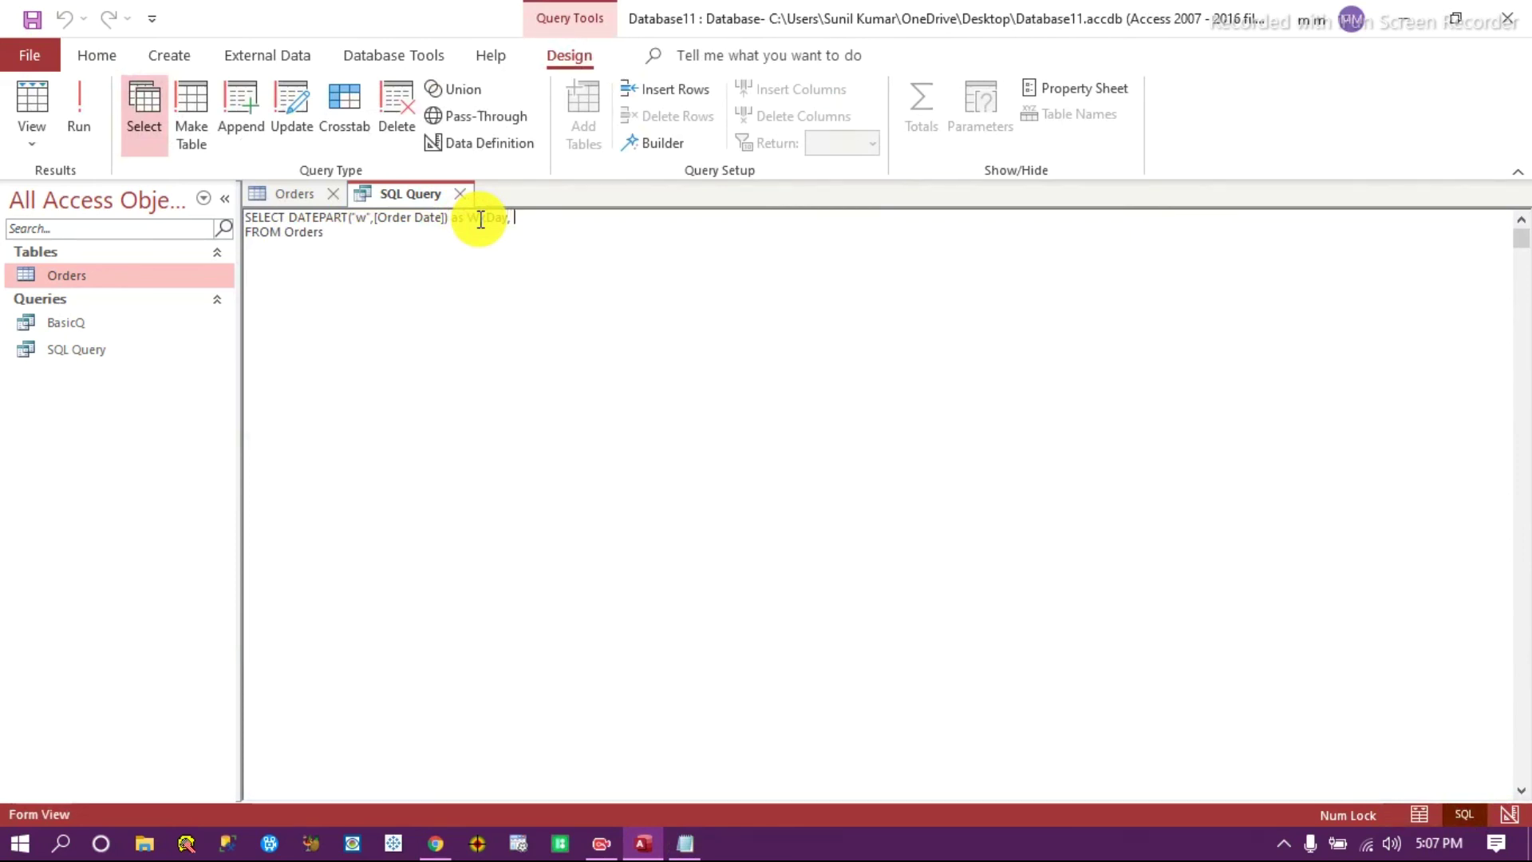
text(WEEKDAYNAME()
text())
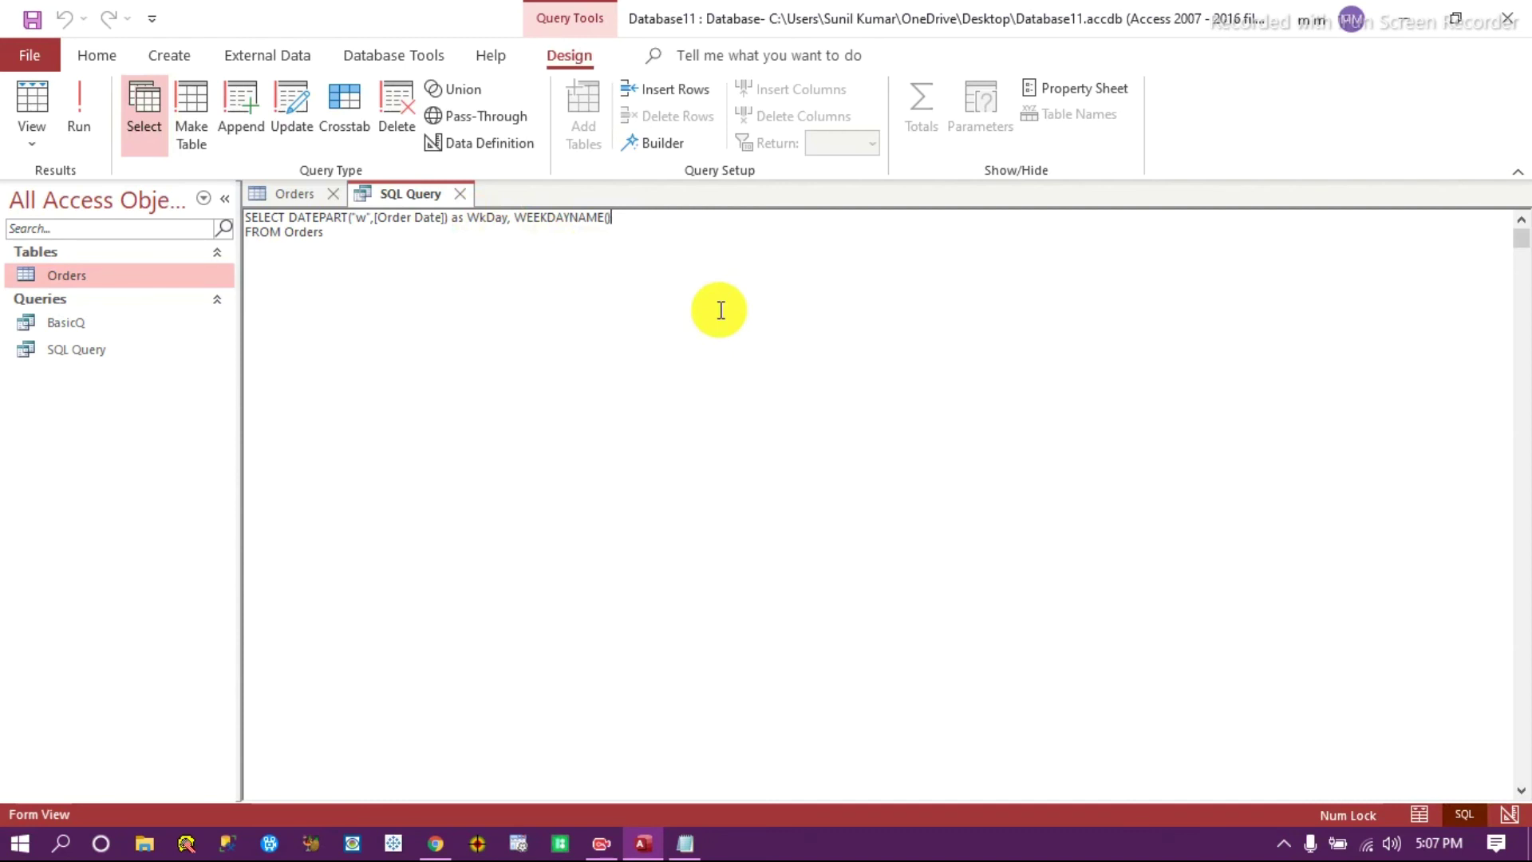
Nest a copy of DATEPART("w",[Order Date]) inside WEEKDAYNAME, alias the column as WKName and run the query.
drag(289, 217, 449, 217)
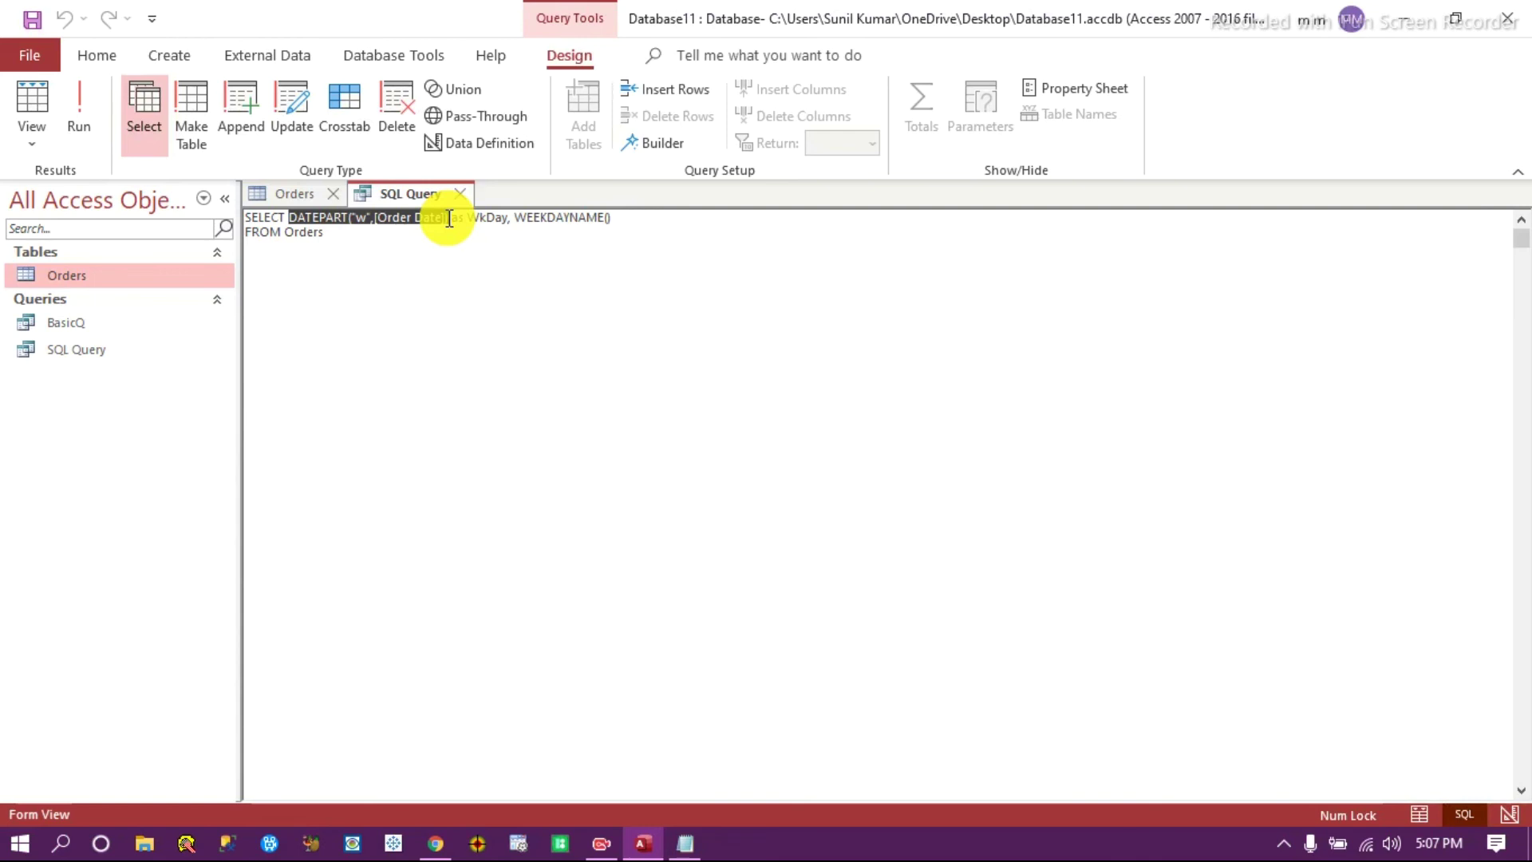
click(610, 219)
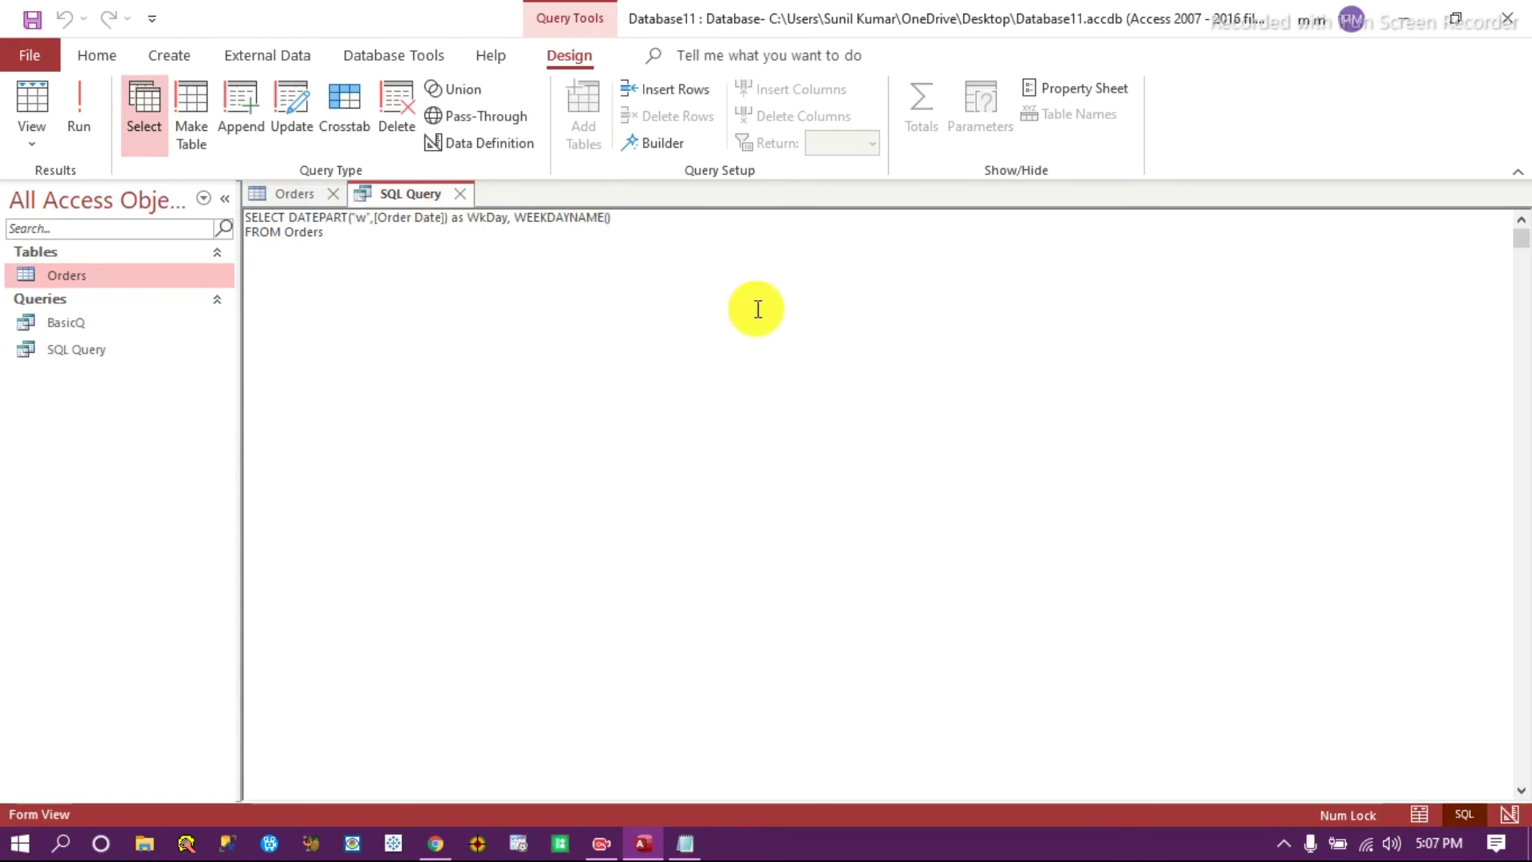
drag(304, 219, 450, 221)
key(ctrl+c)
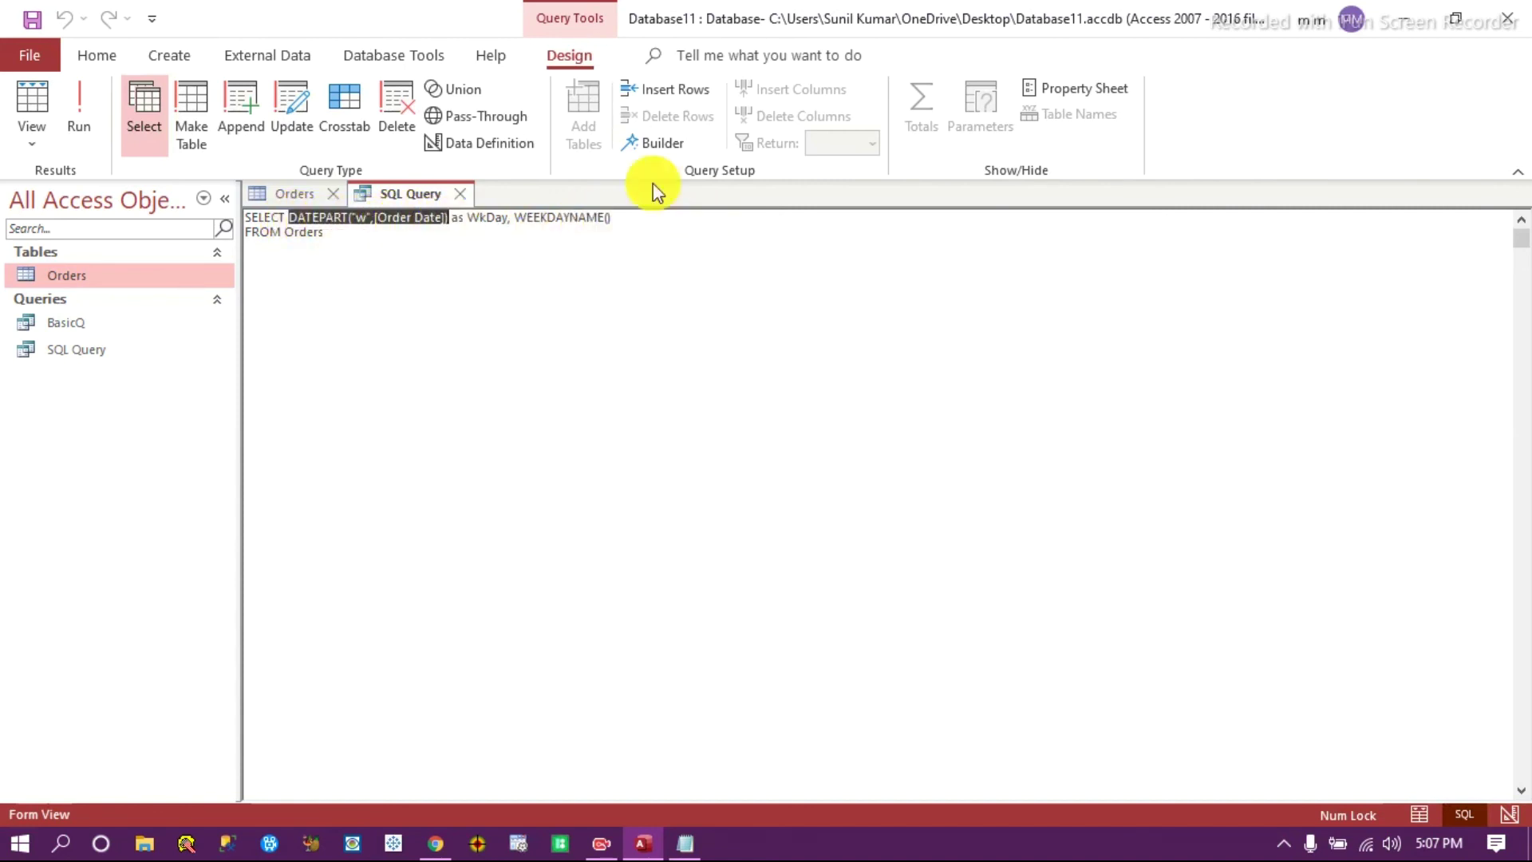
click(609, 220)
key(ctrl+v)
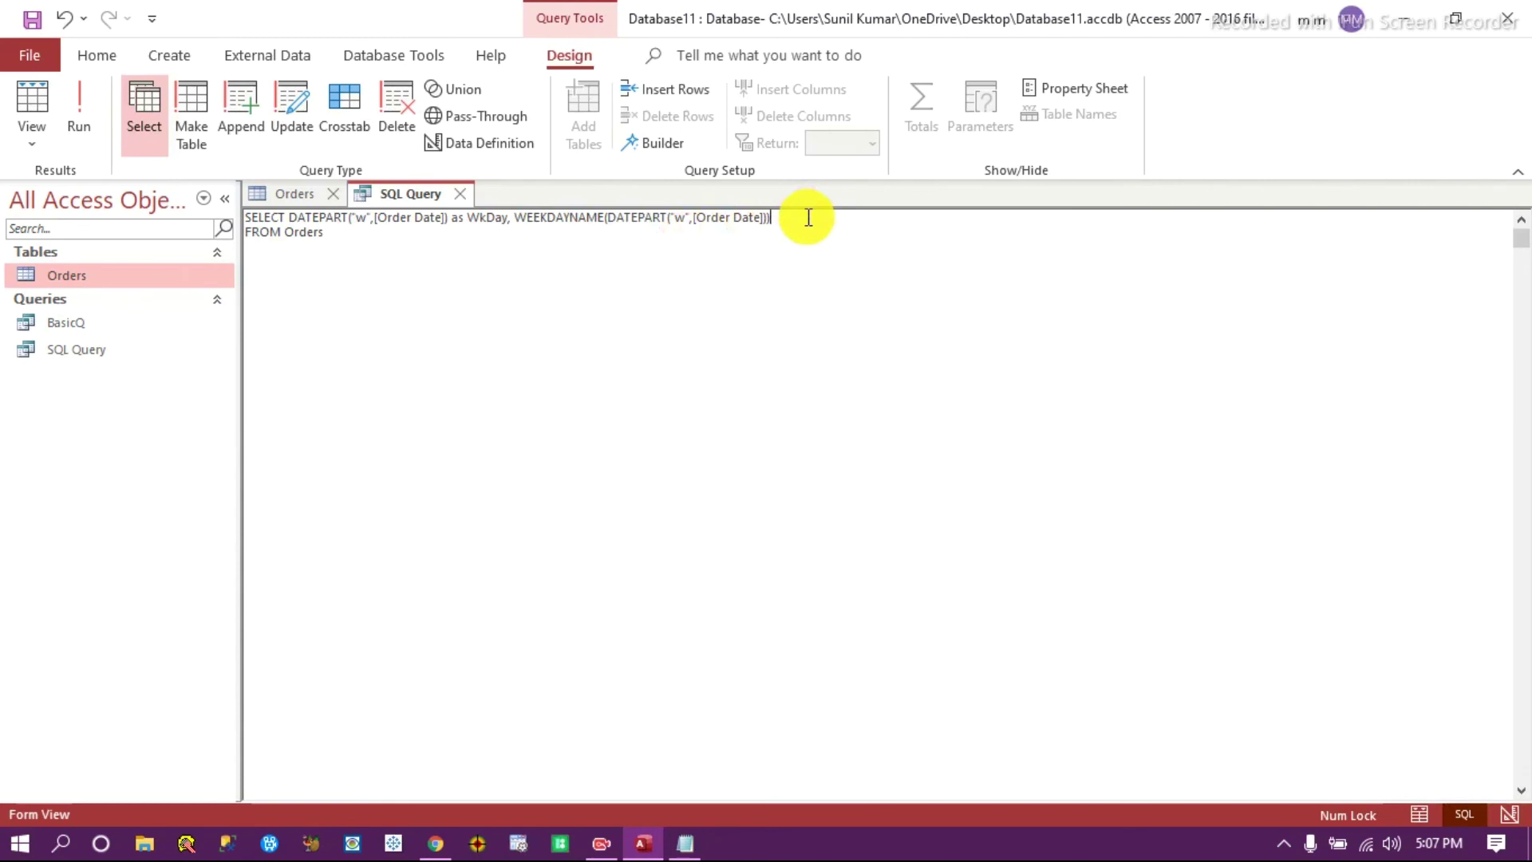
key(End)
text(as WkName)
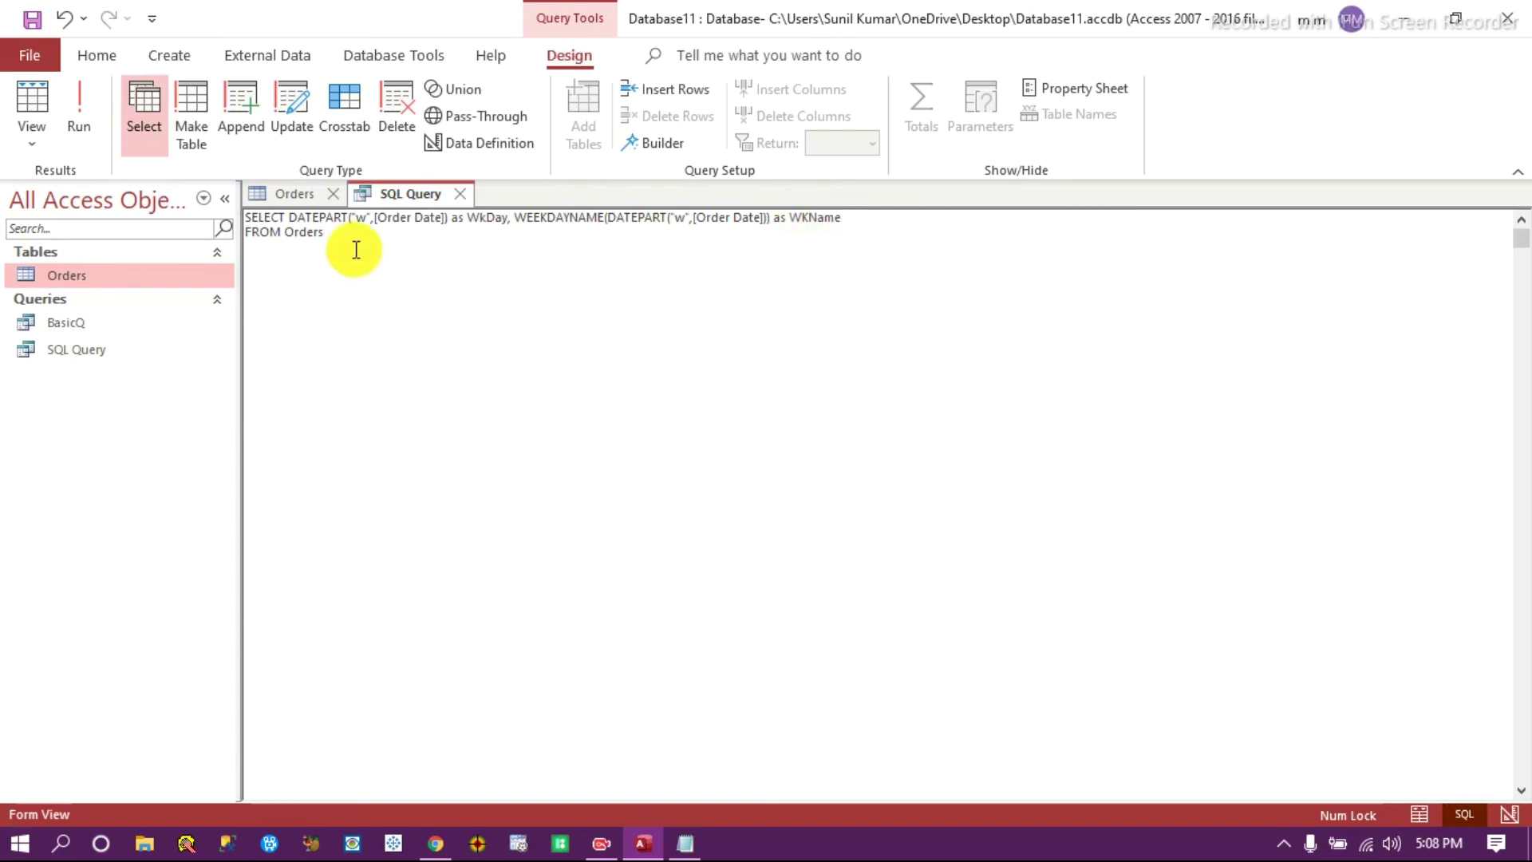
click(77, 98)
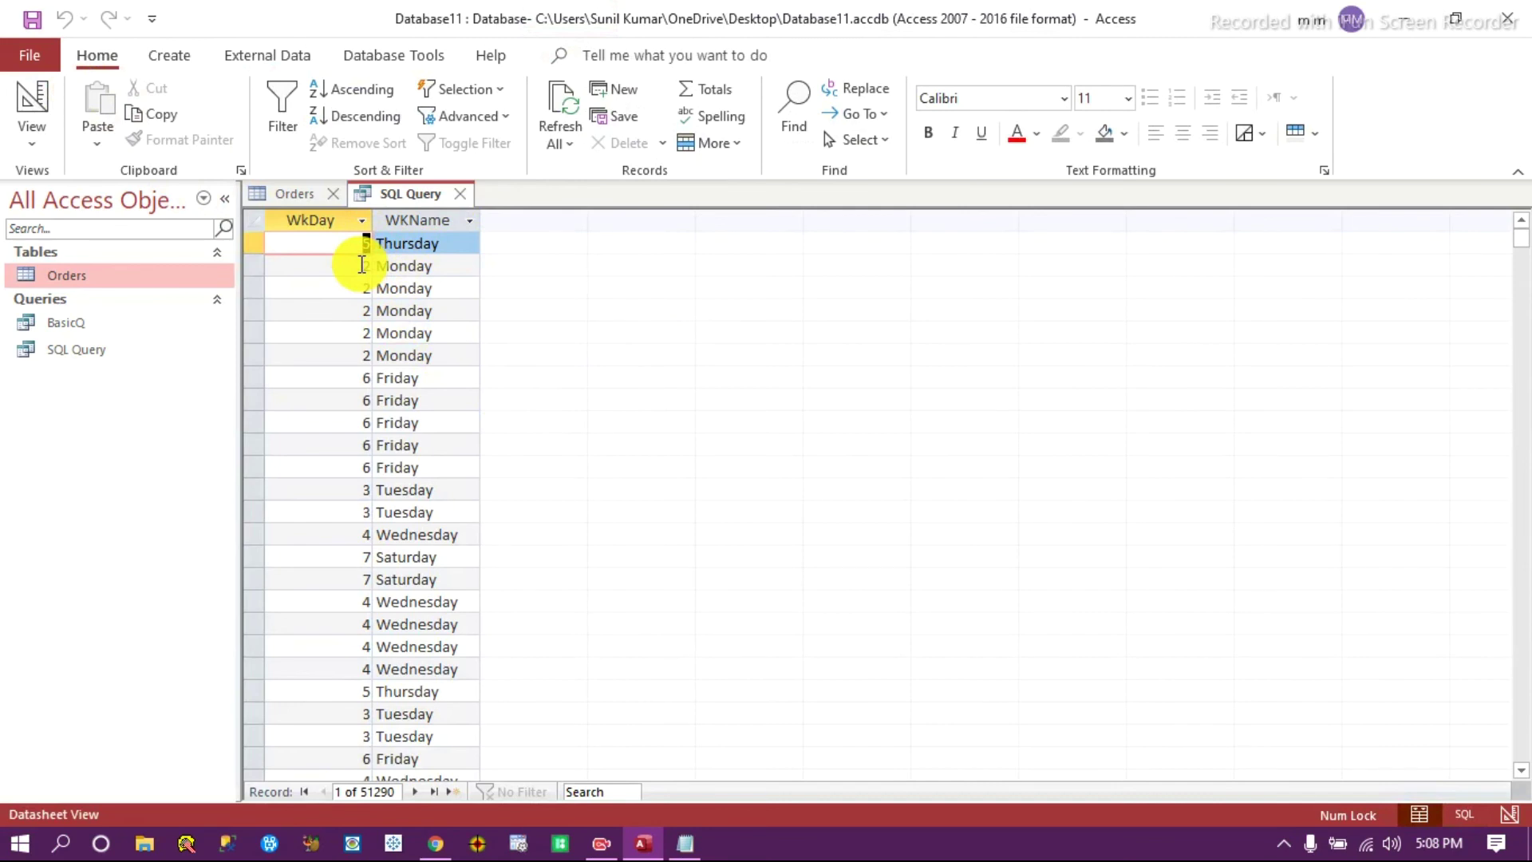
Compare the WkDay numbers with the WKName weekdays through the query result, and return to the SQL statement.
scroll(424, 506, down, 2)
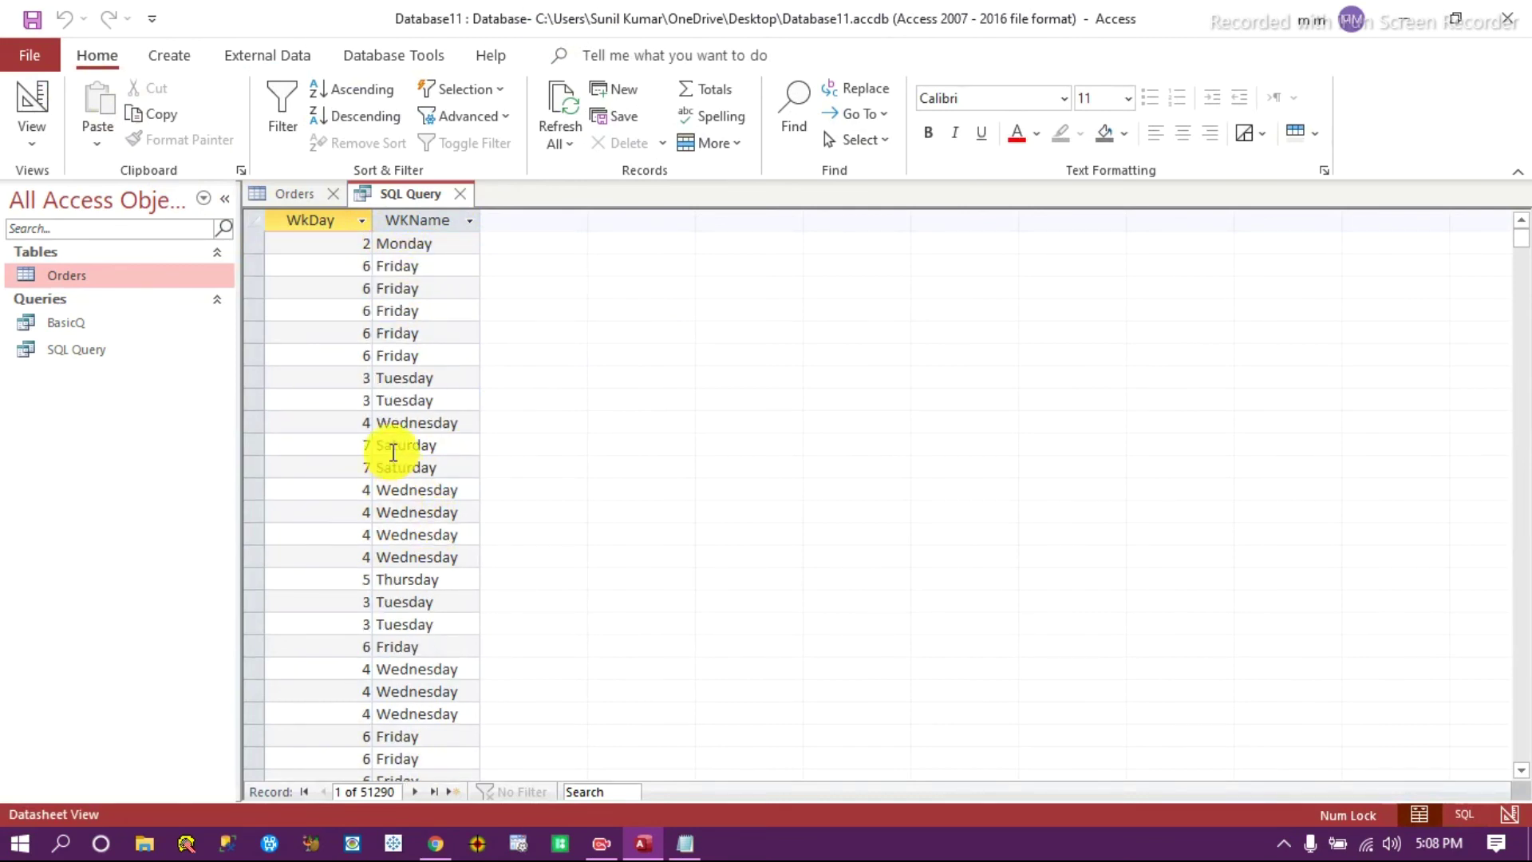
drag(363, 439, 470, 447)
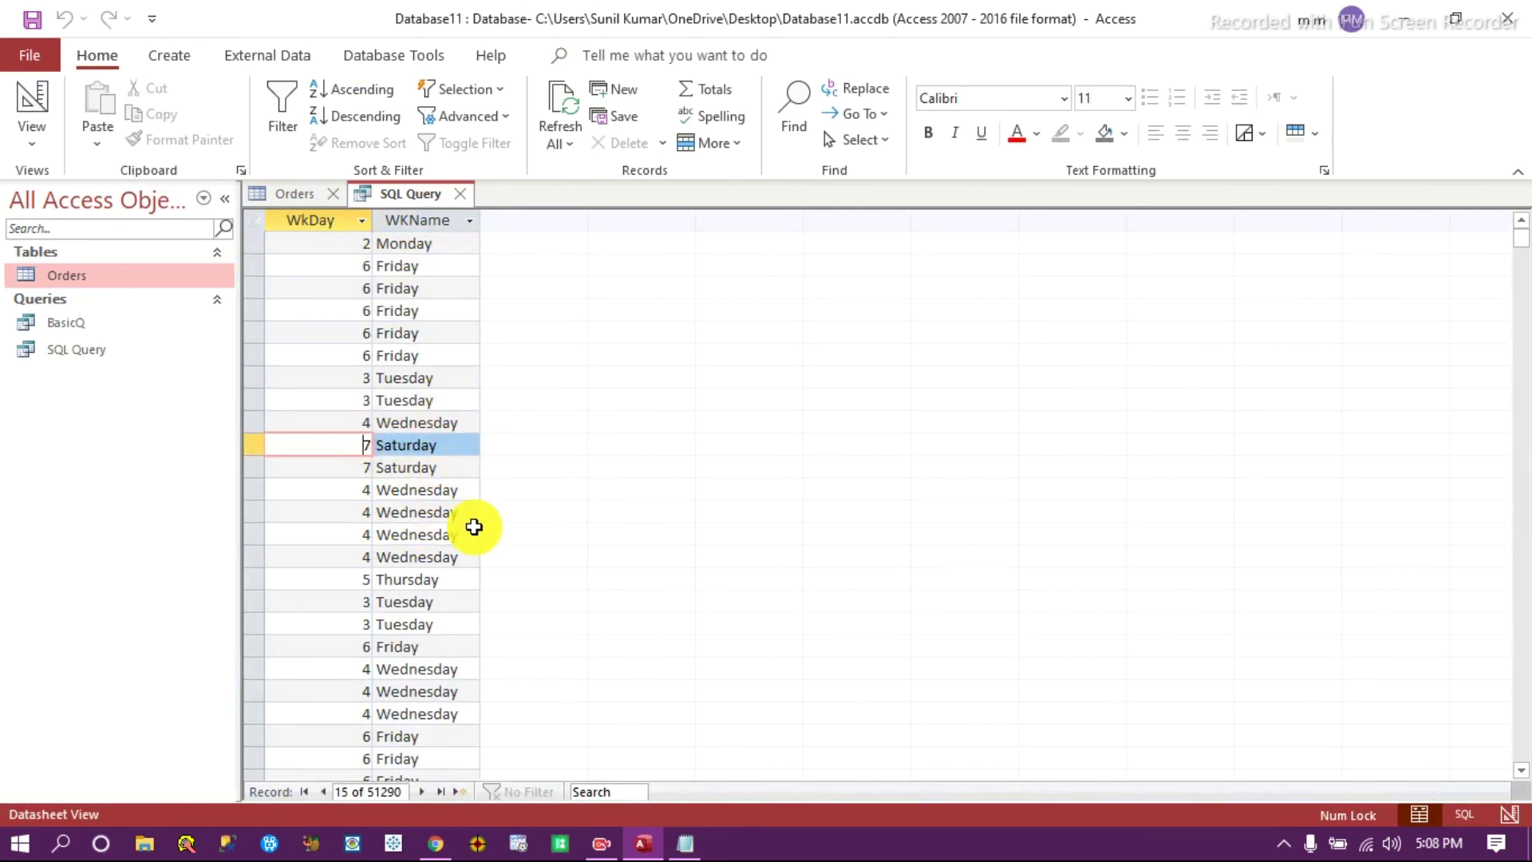
scroll(431, 726, down, 4)
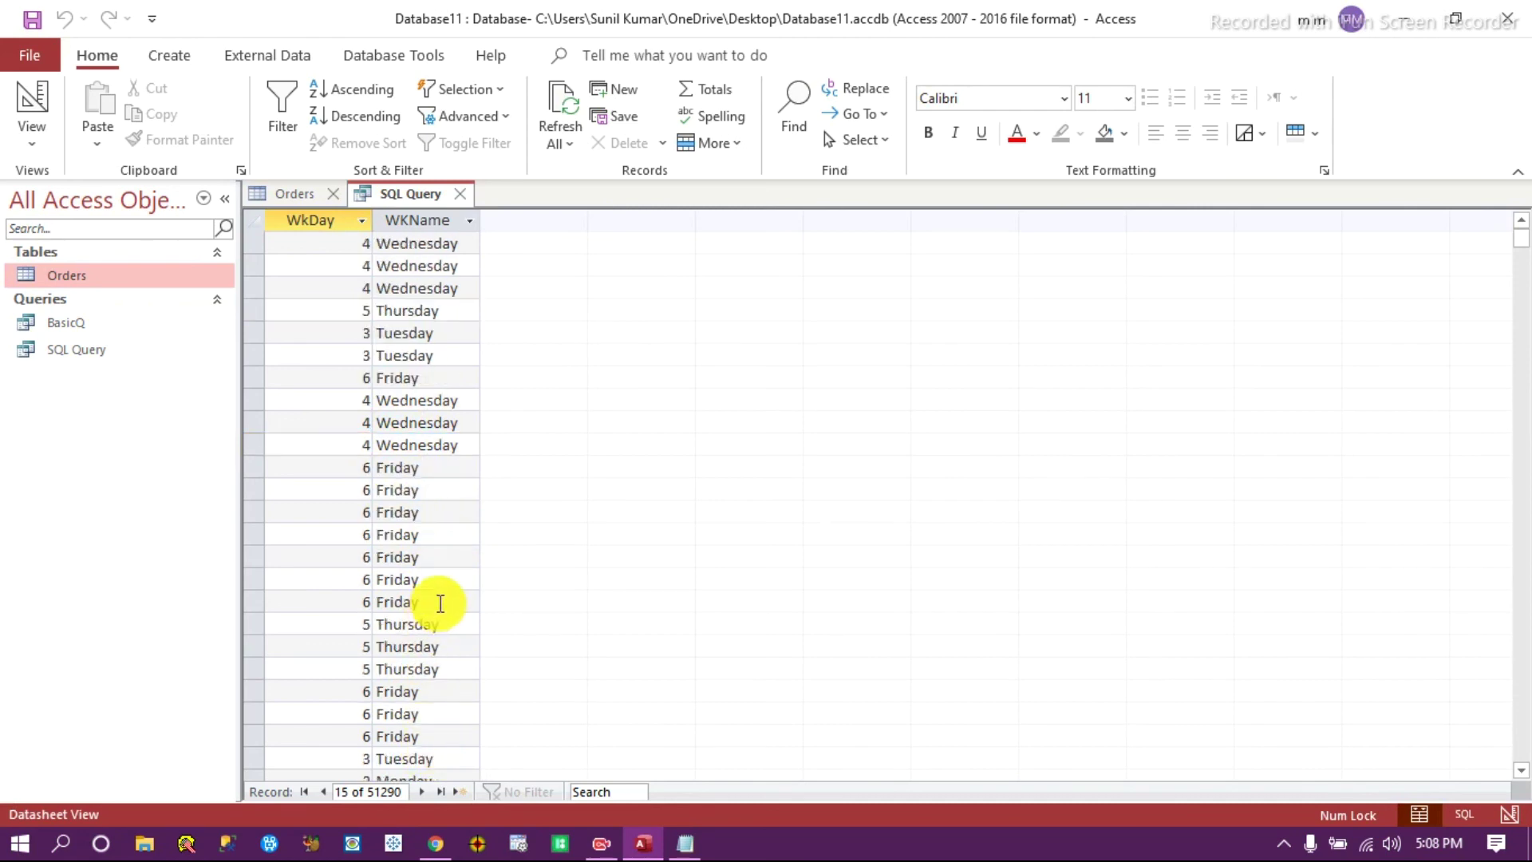
scroll(472, 655, down, 8)
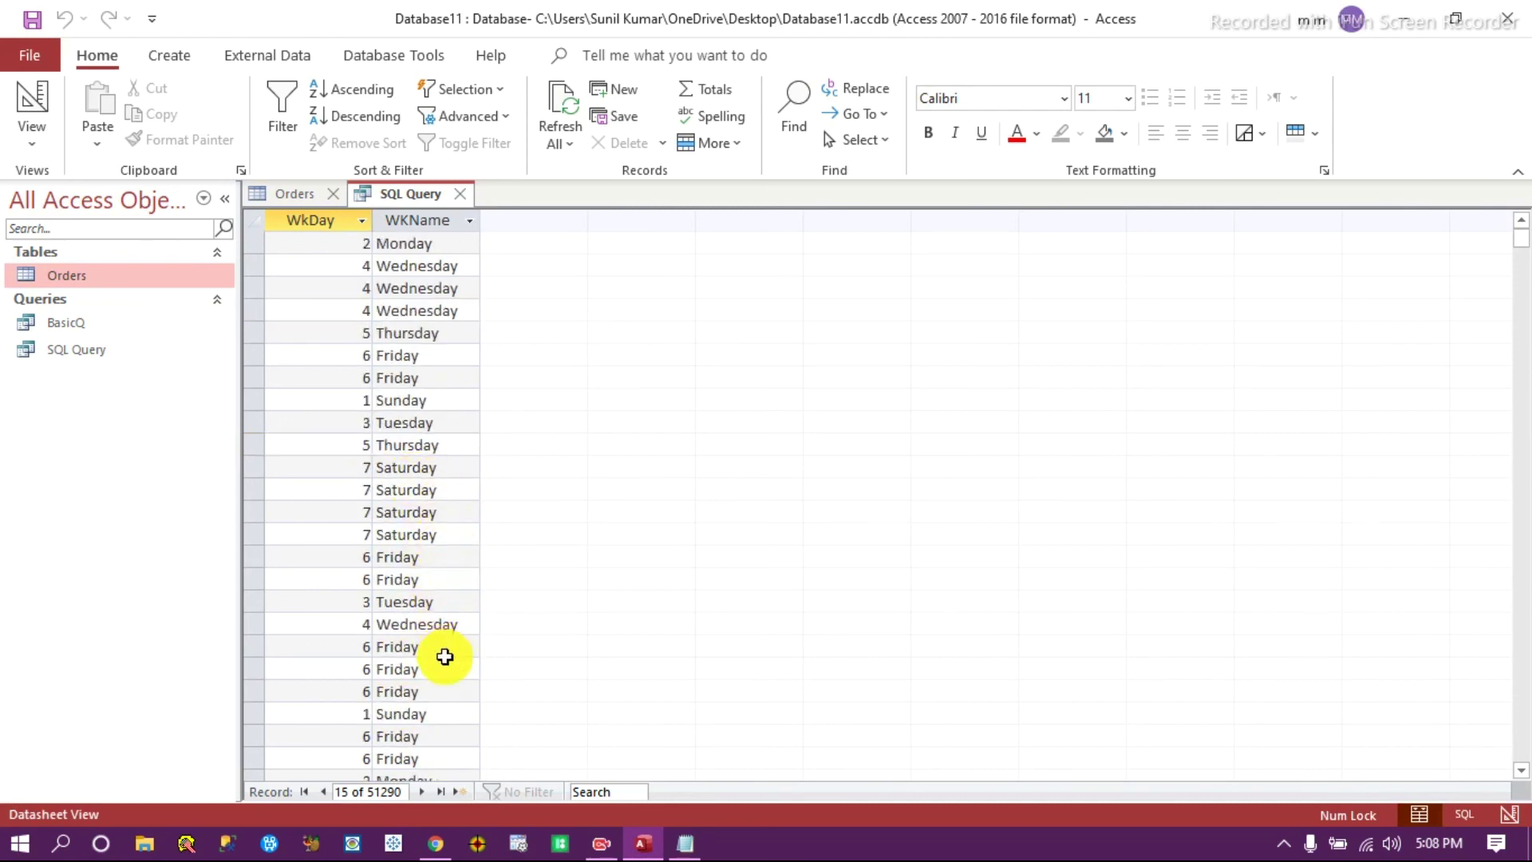
scroll(446, 656, down, 6)
scroll(445, 656, up, 15)
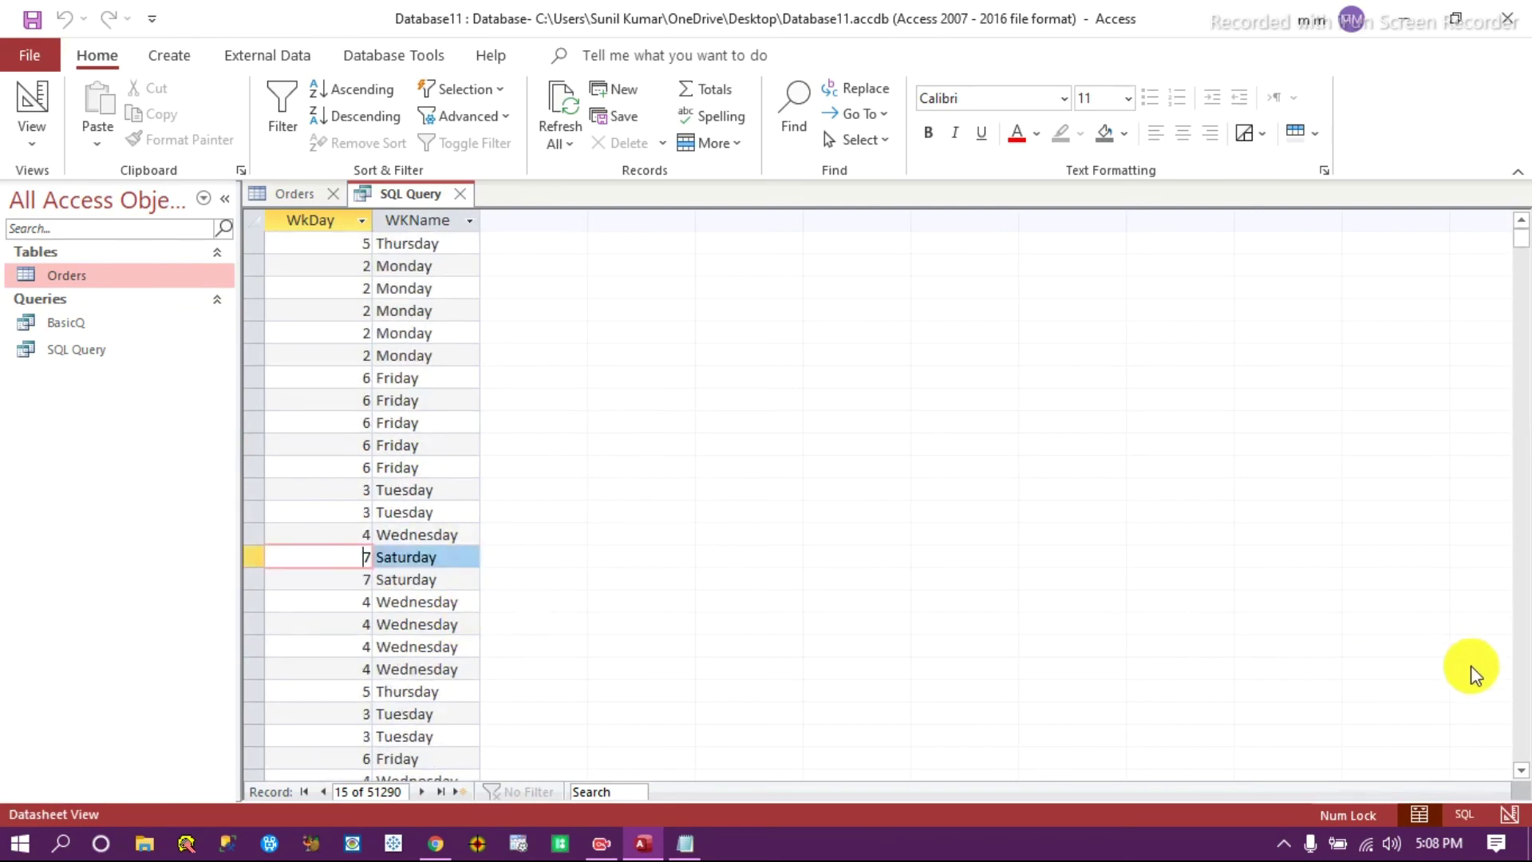
click(1463, 814)
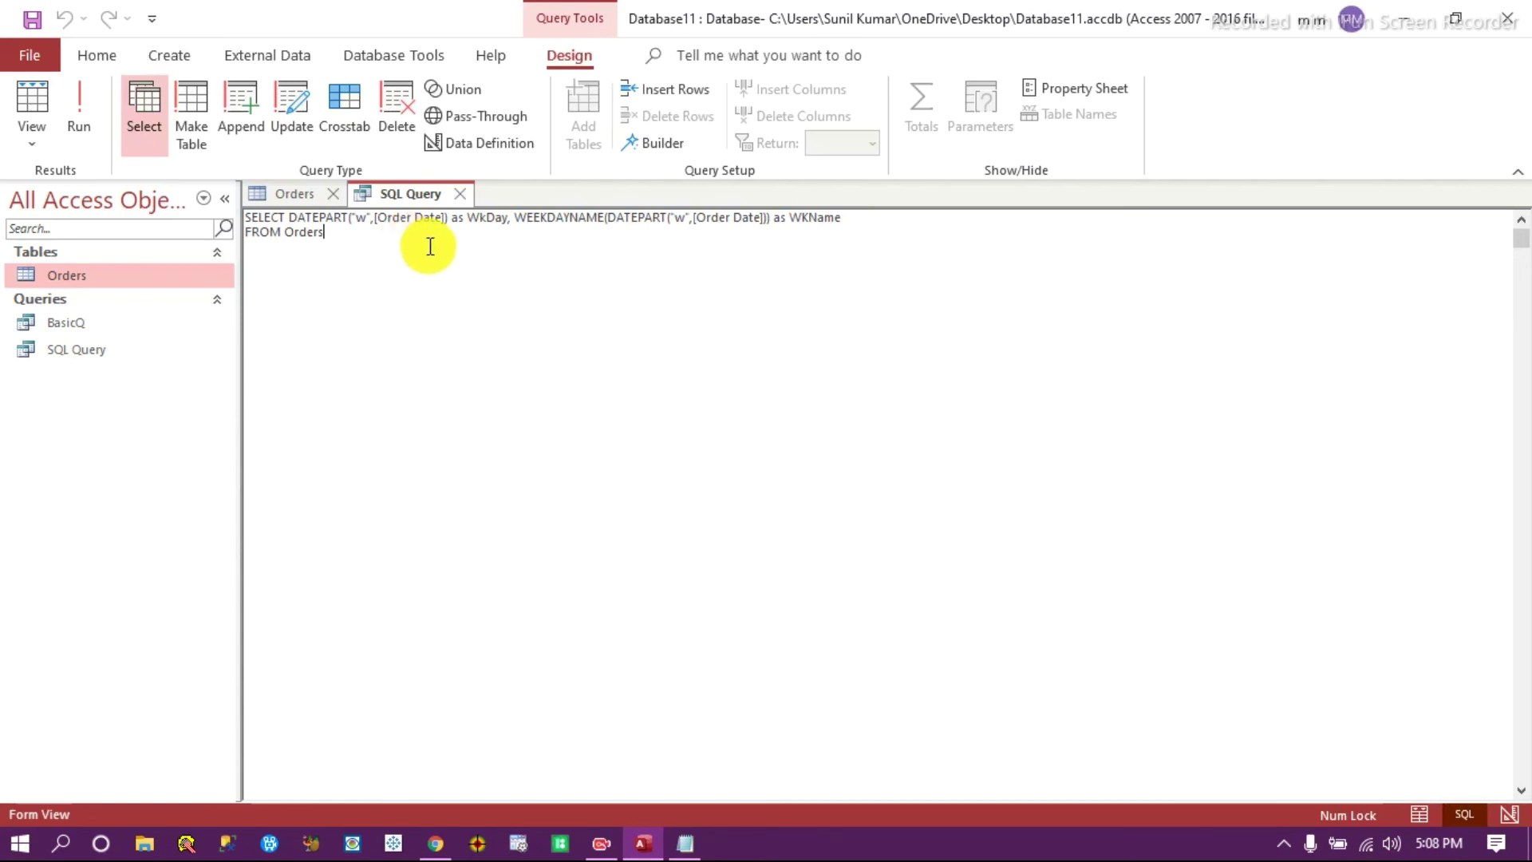
drag(289, 217, 866, 226)
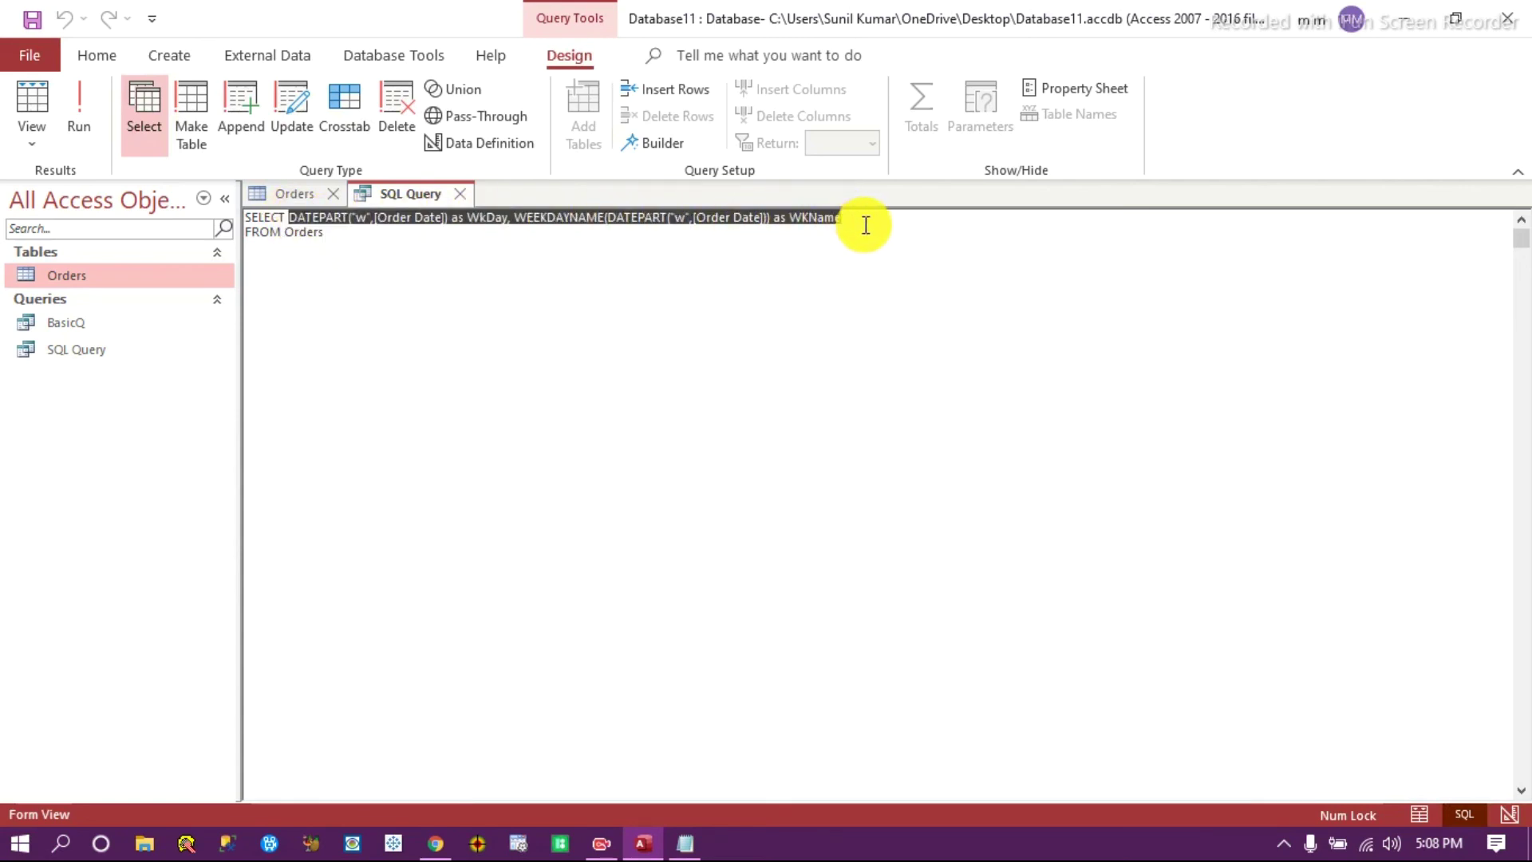
key(Delete)
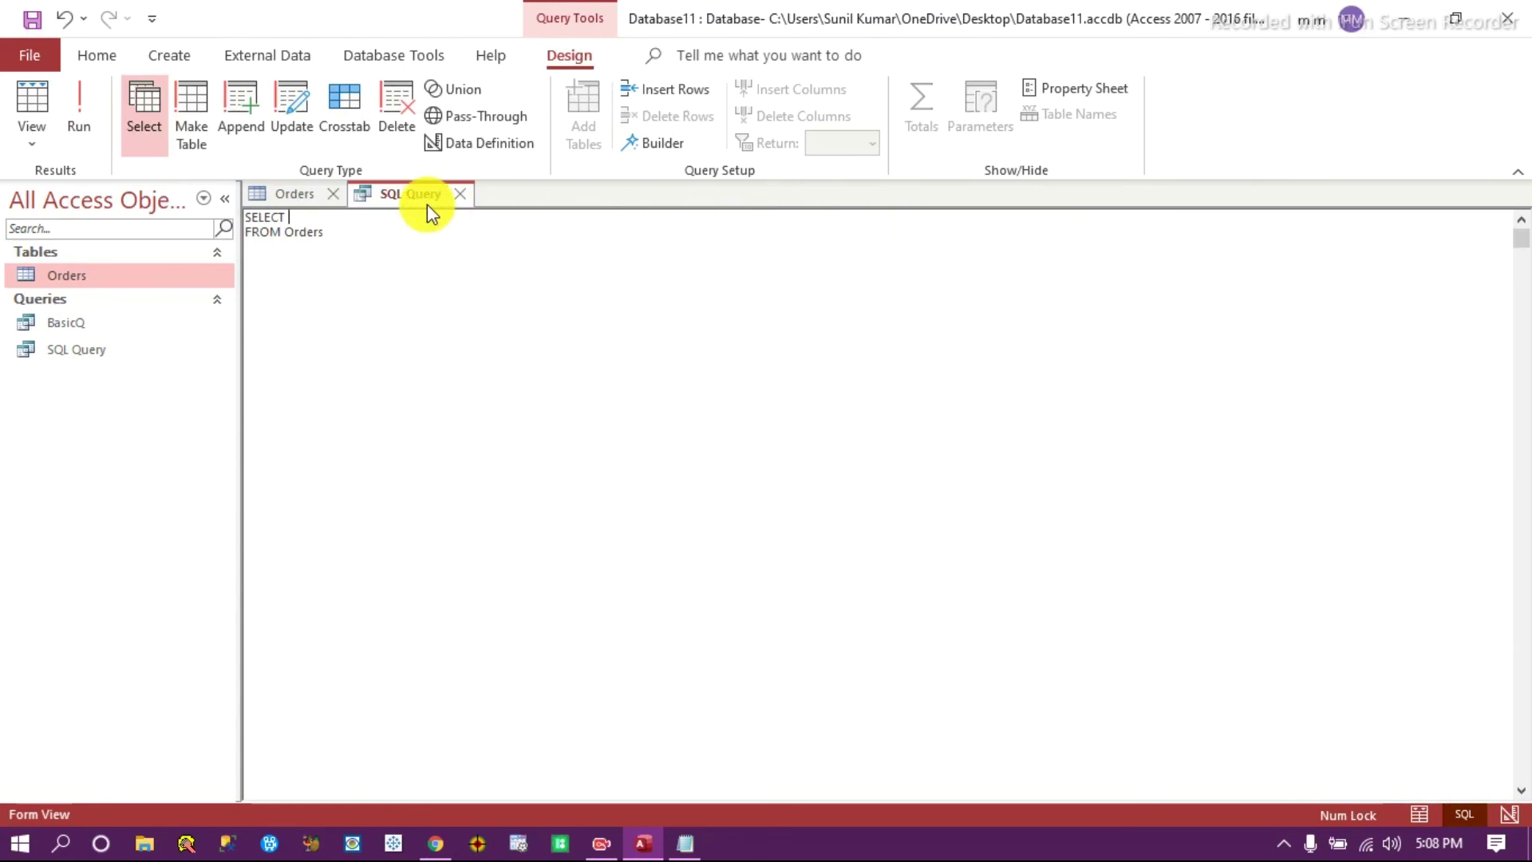
key(ctrl+z)
click(520, 285)
Remove the WkDay column from the SELECT list and add SUM(Sales) as WKSales after WKName.
drag(512, 219, 297, 205)
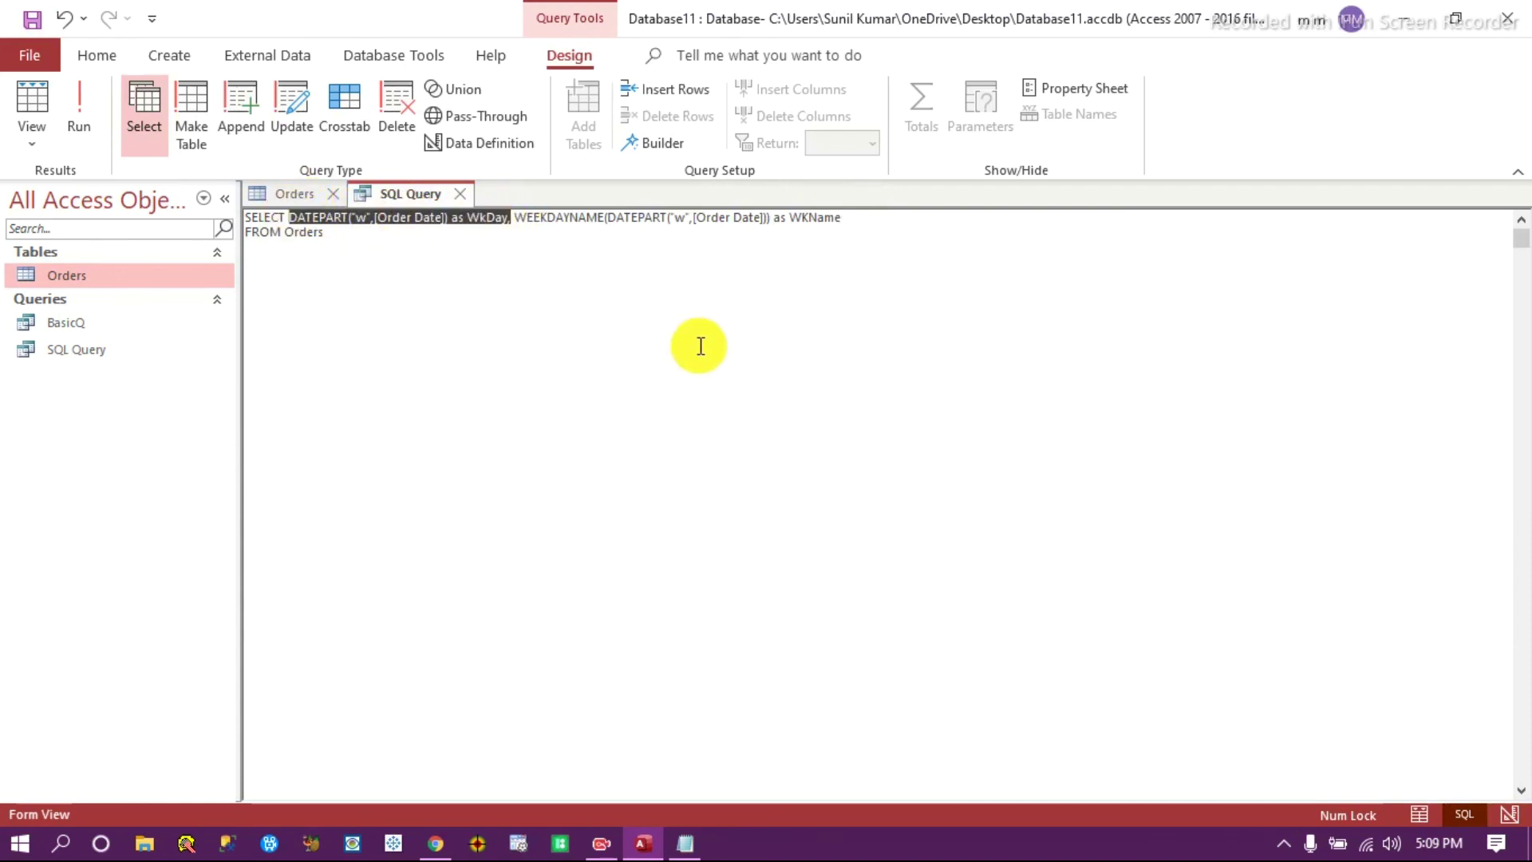
key(Delete)
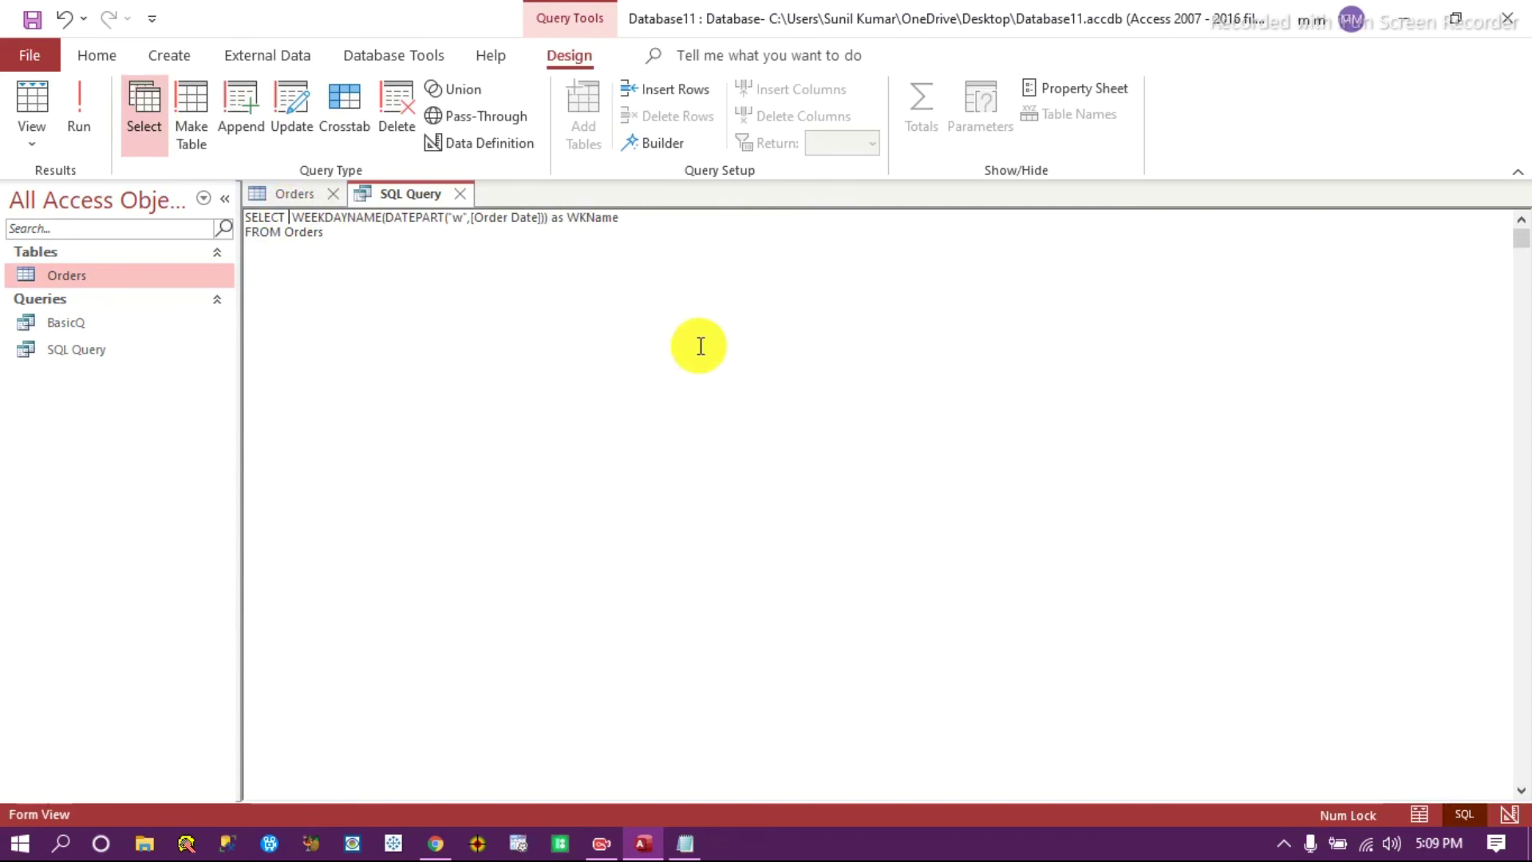
key(BackSpace)
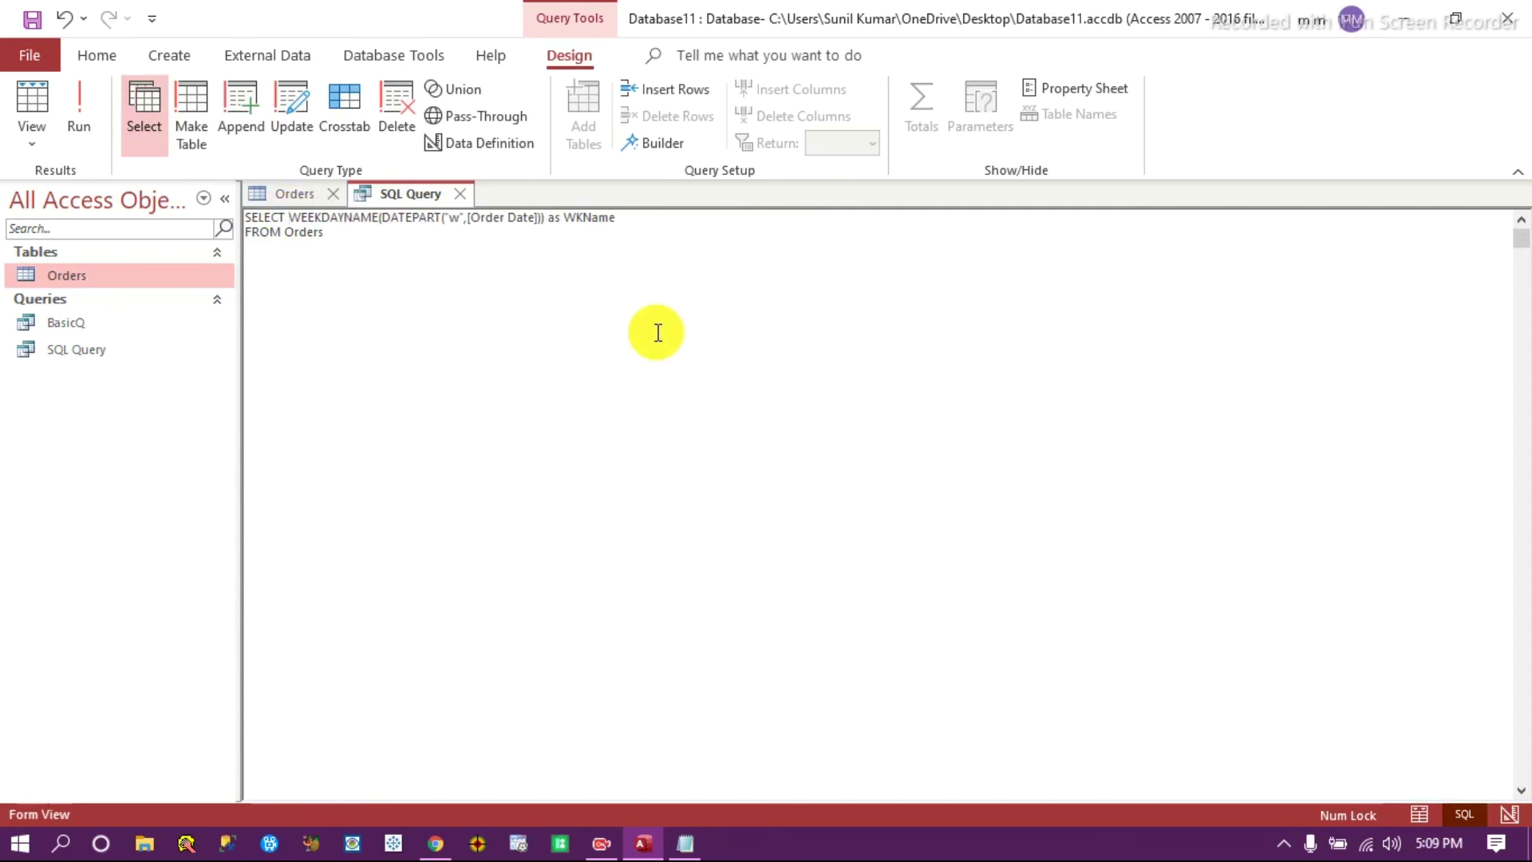
click(636, 219)
text(, SUM)
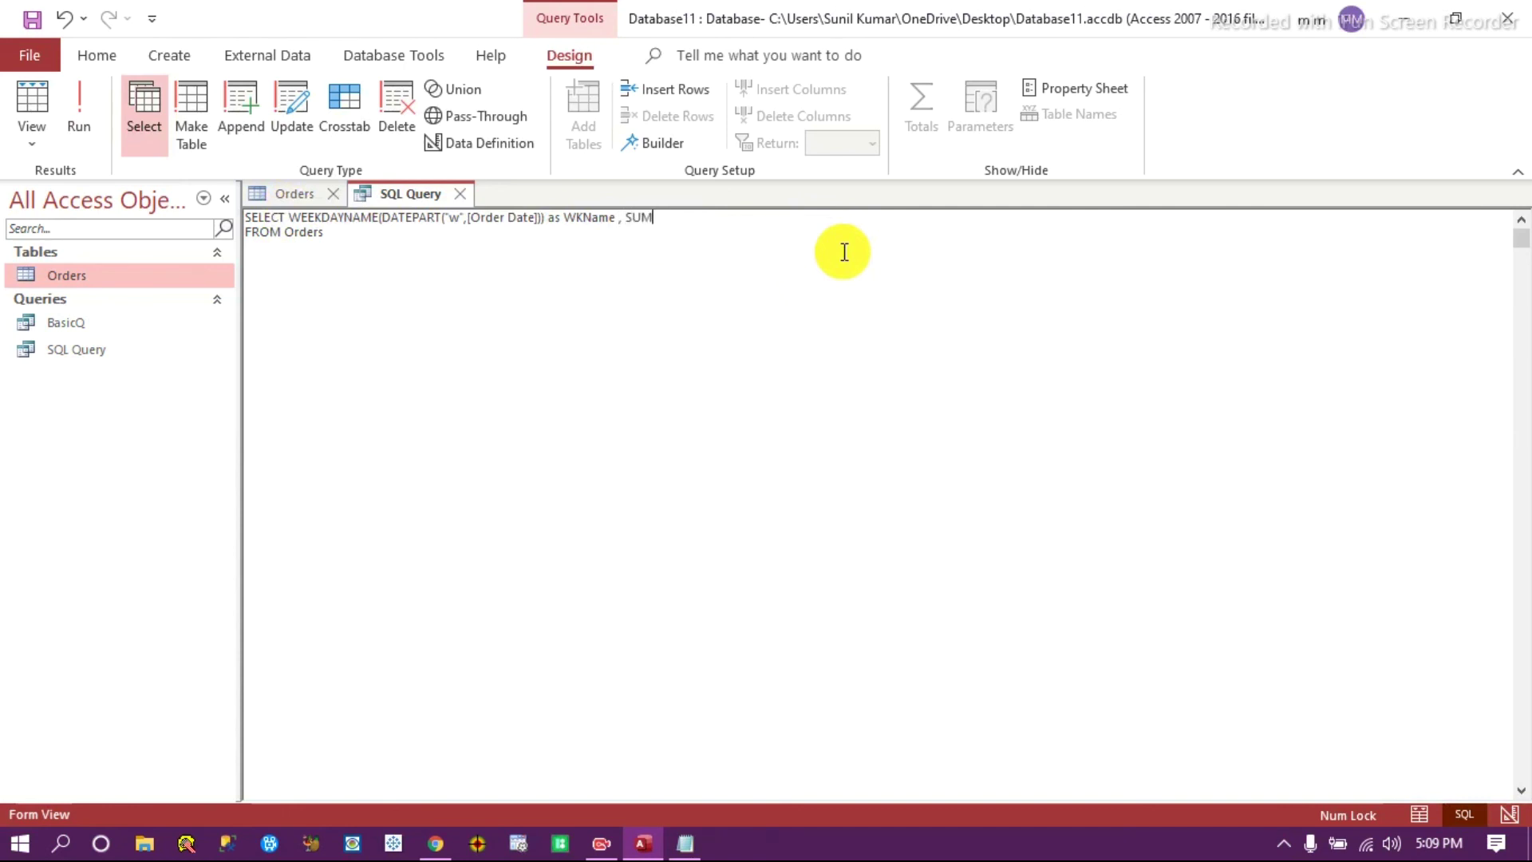
text((Sales) as WKSales)
Add the clause WHERE YEAR ([Order Date]) = 2014 below FROM Orders.
key(Return)
text(WHRE)
key(BackSpace)
key(BackSpace)
text(ERE YEAR ([)
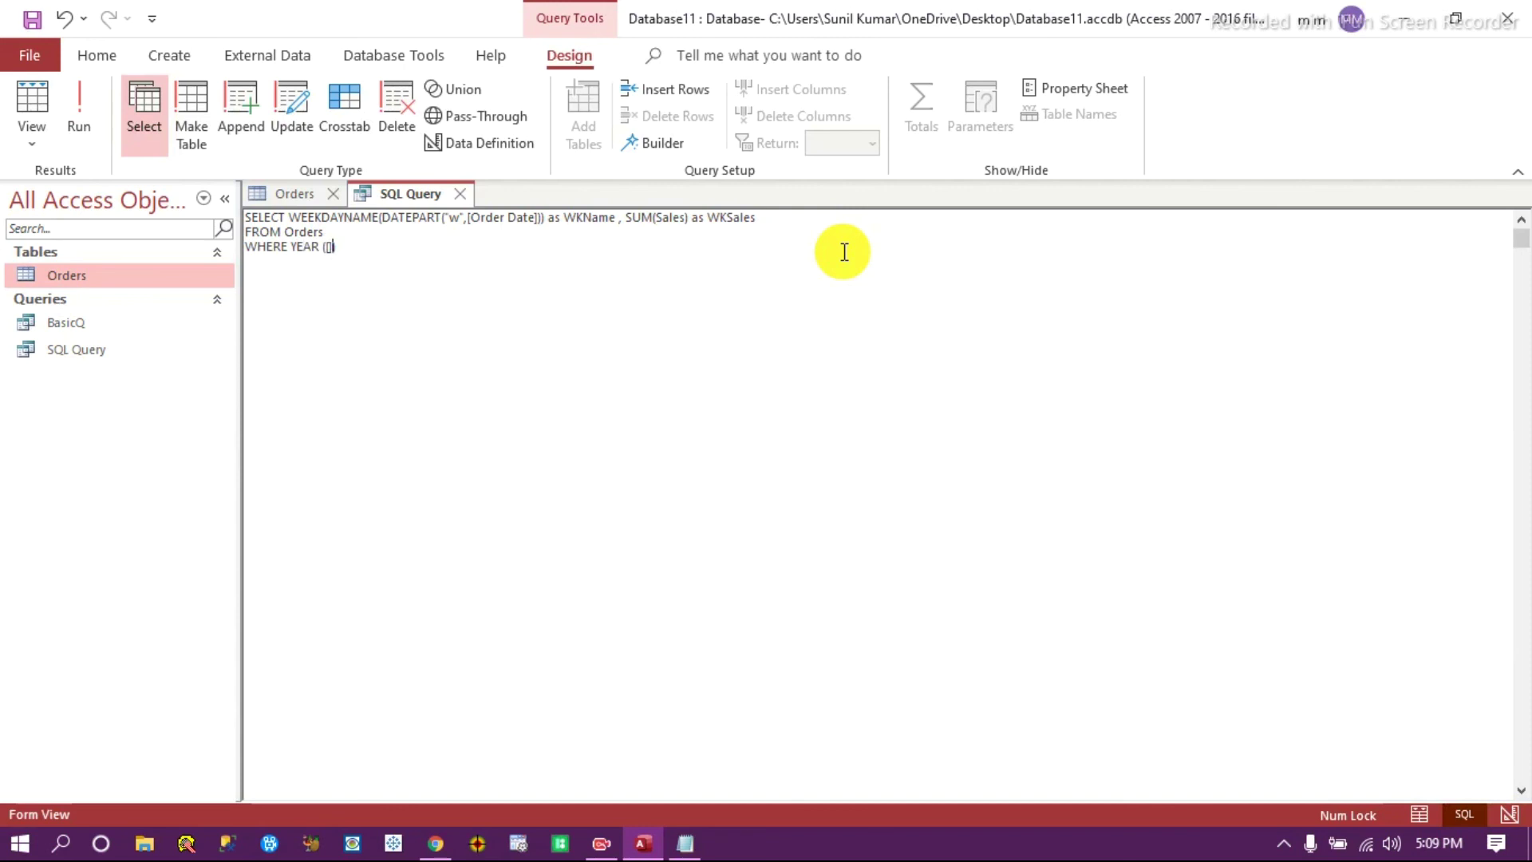
text(Order Date]) = 2014)
Add a GROUP BY clause with a copy of WEEKDAYNAME(DATEPART("w",[Order Date])) below the WHERE line and run the query.
key(Return)
text(GROUP BY)
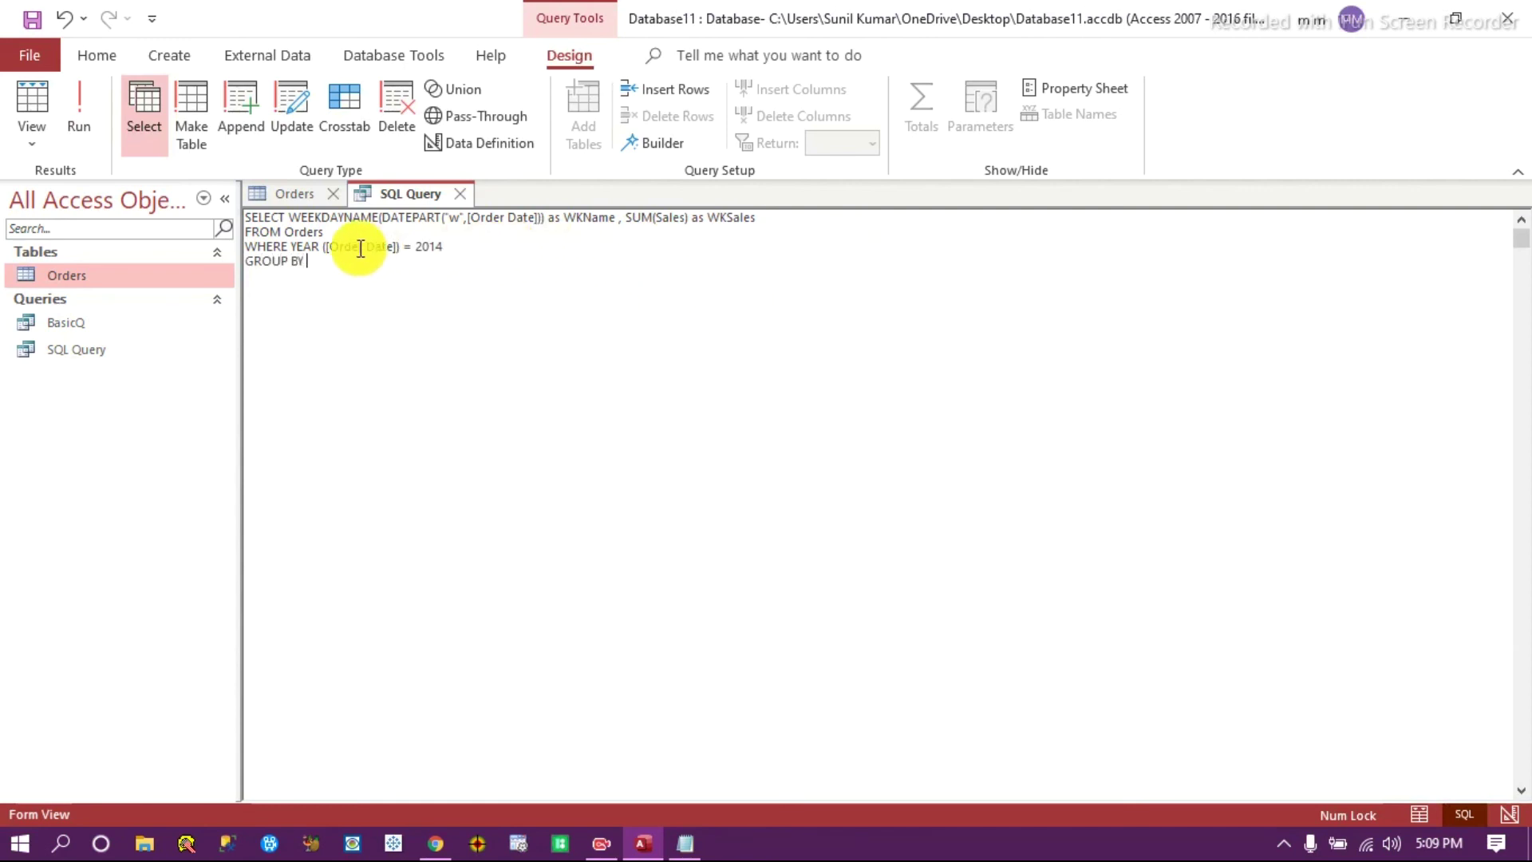
drag(290, 218, 545, 224)
key(ctrl+c)
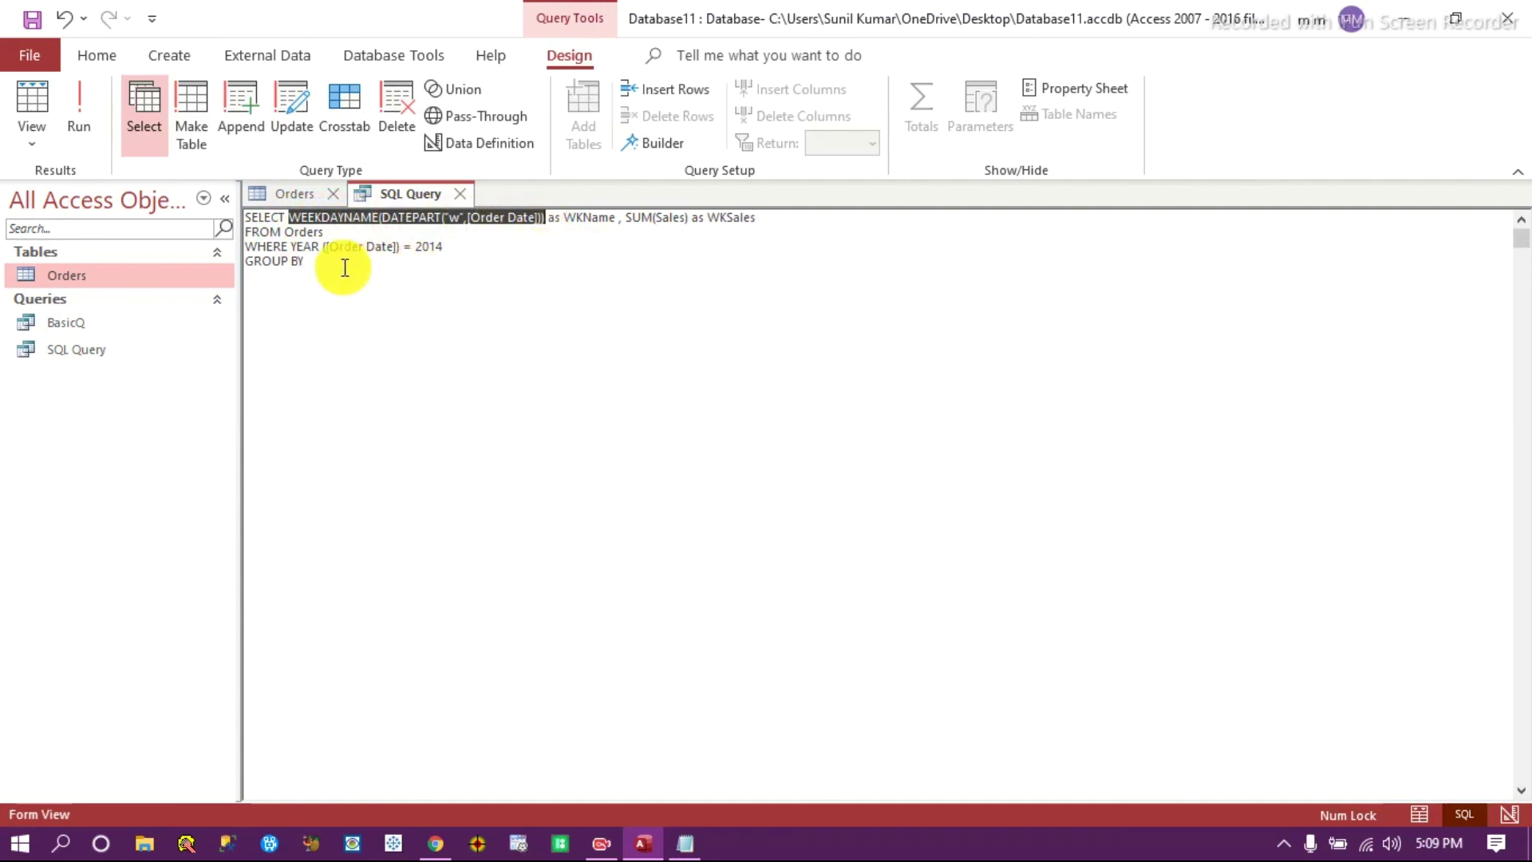
click(328, 263)
key(ctrl+v)
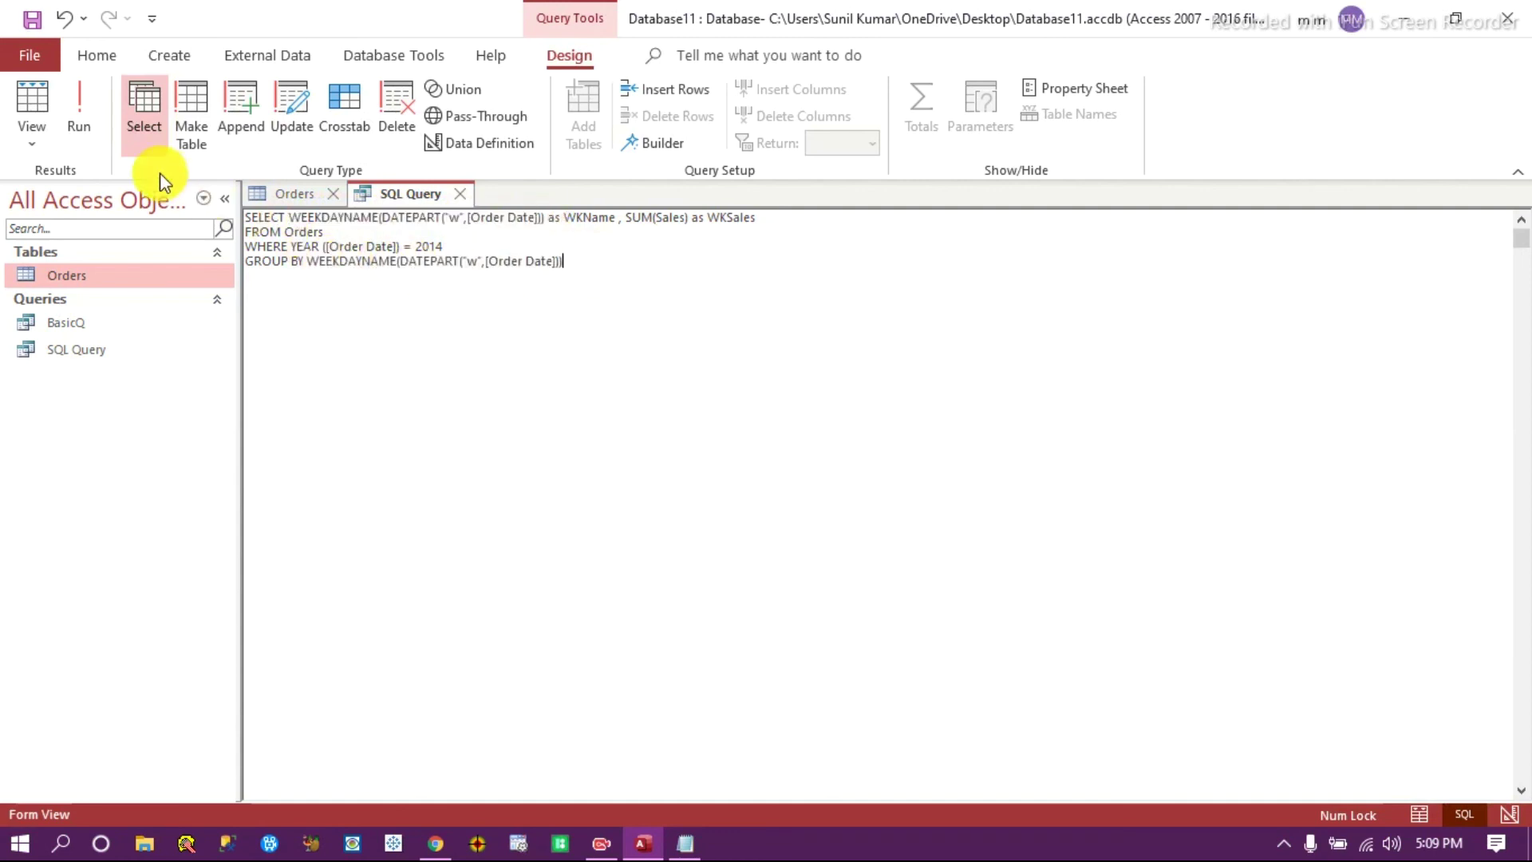
click(89, 102)
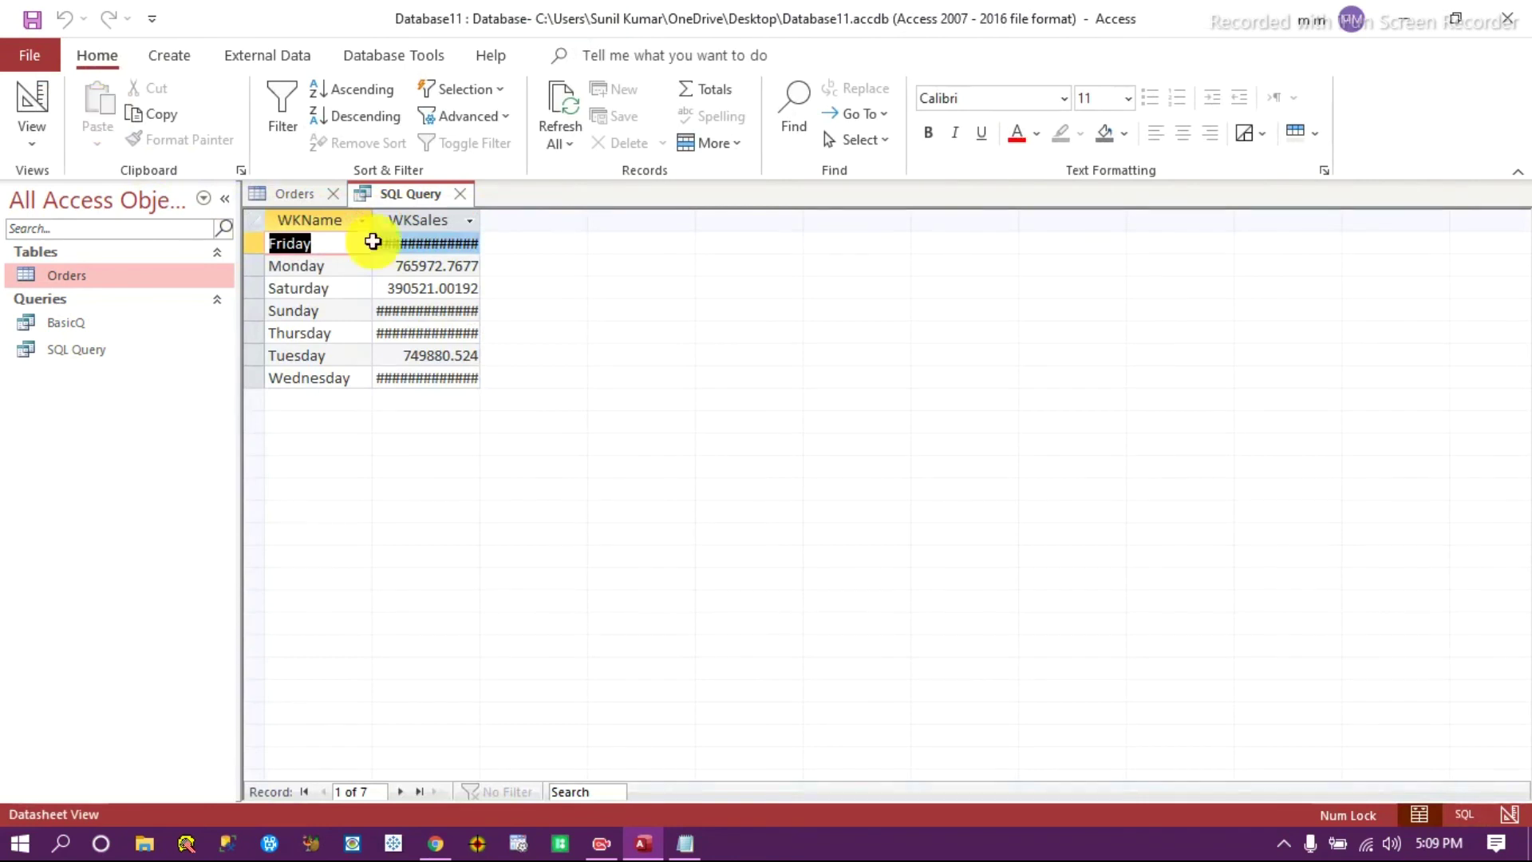
Fit the WKSales column width to its values, review the weekday sales result and return to the SQL statement.
double_click(480, 219)
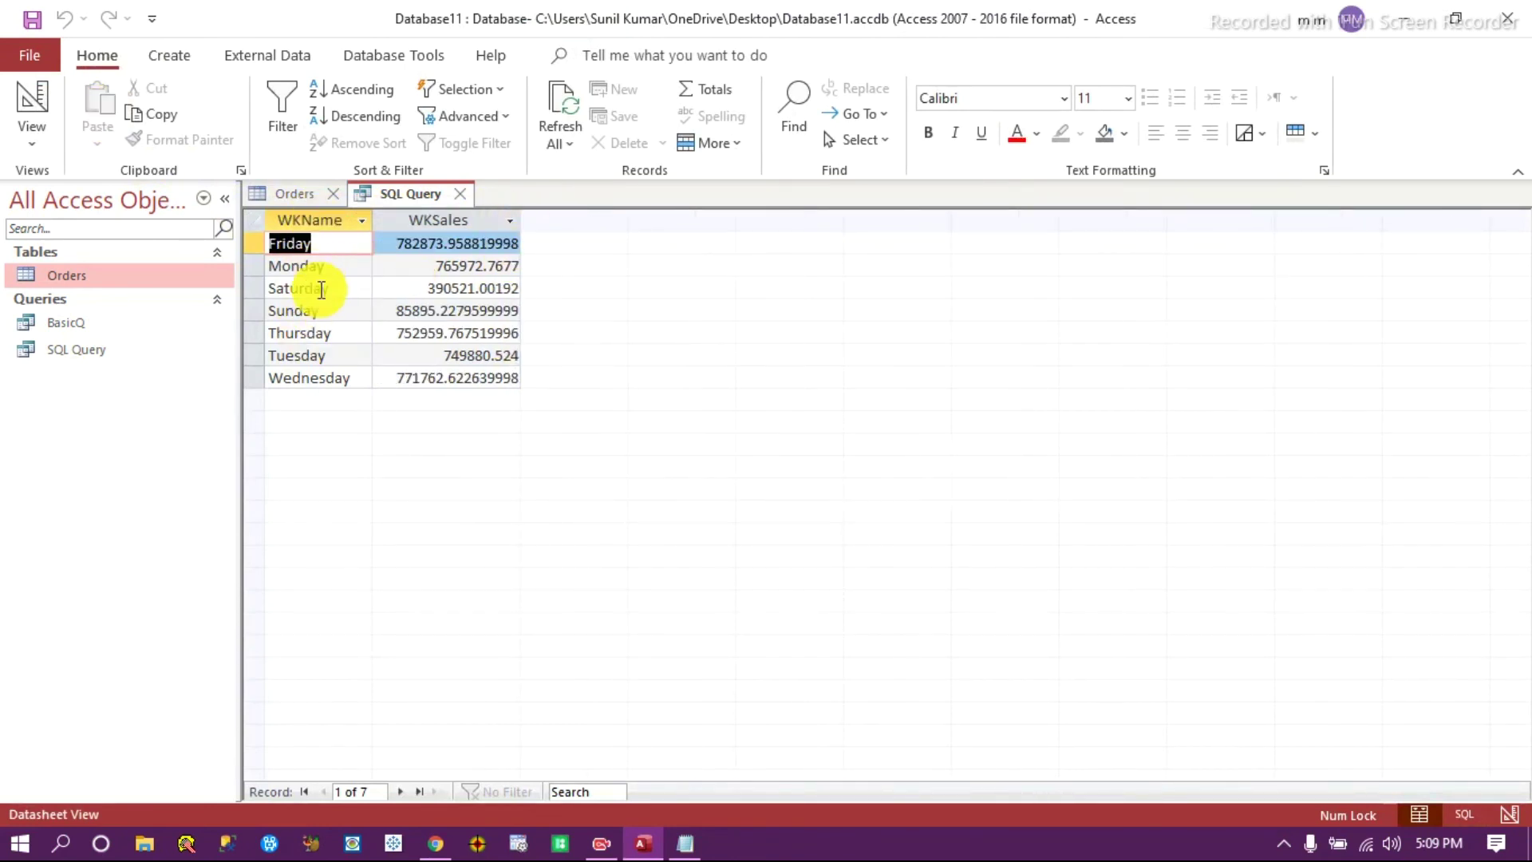
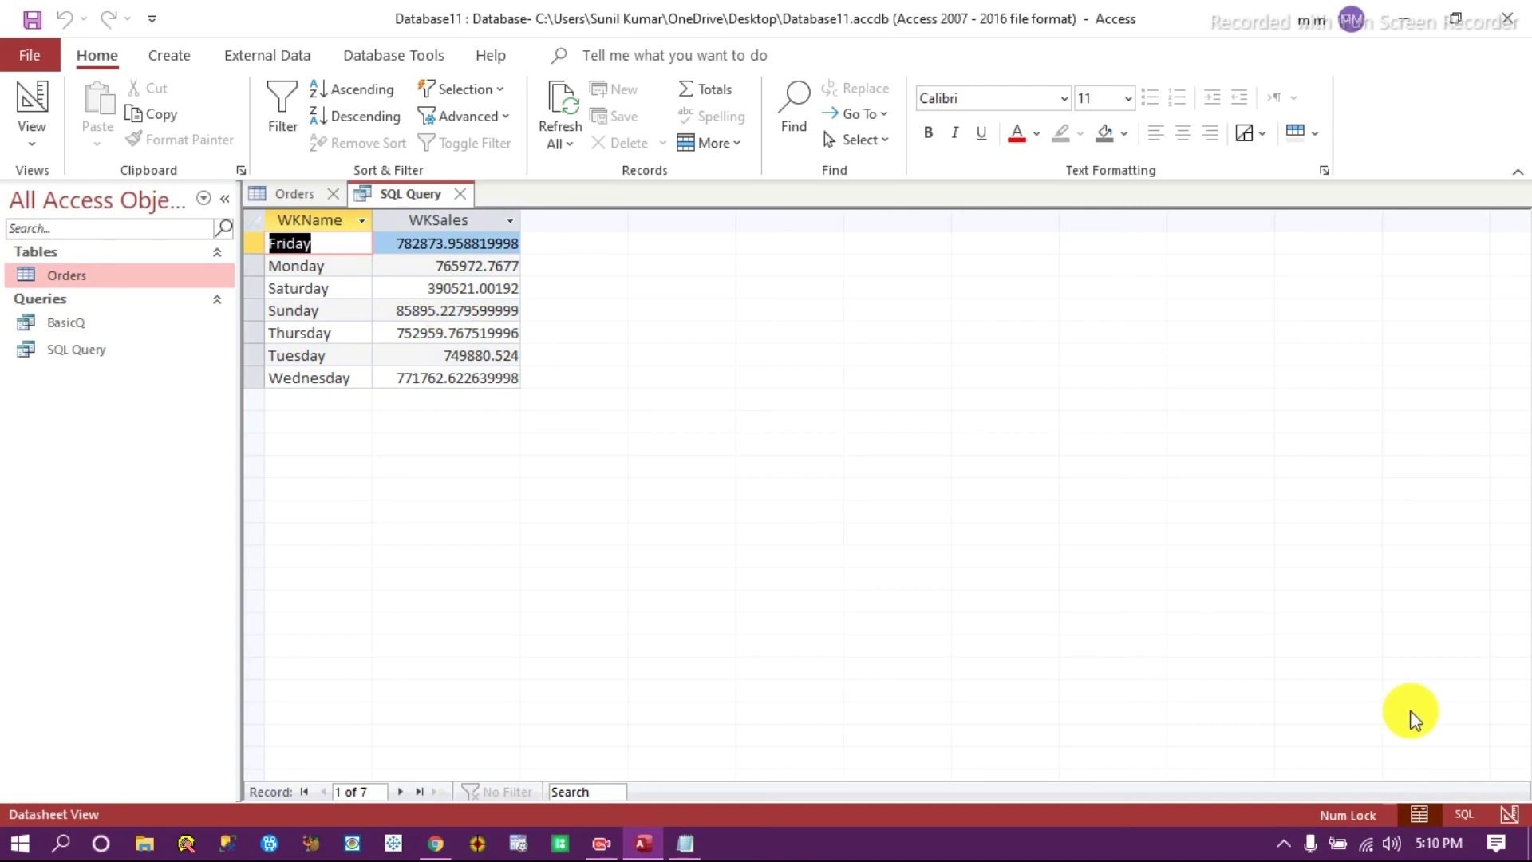
click(1464, 814)
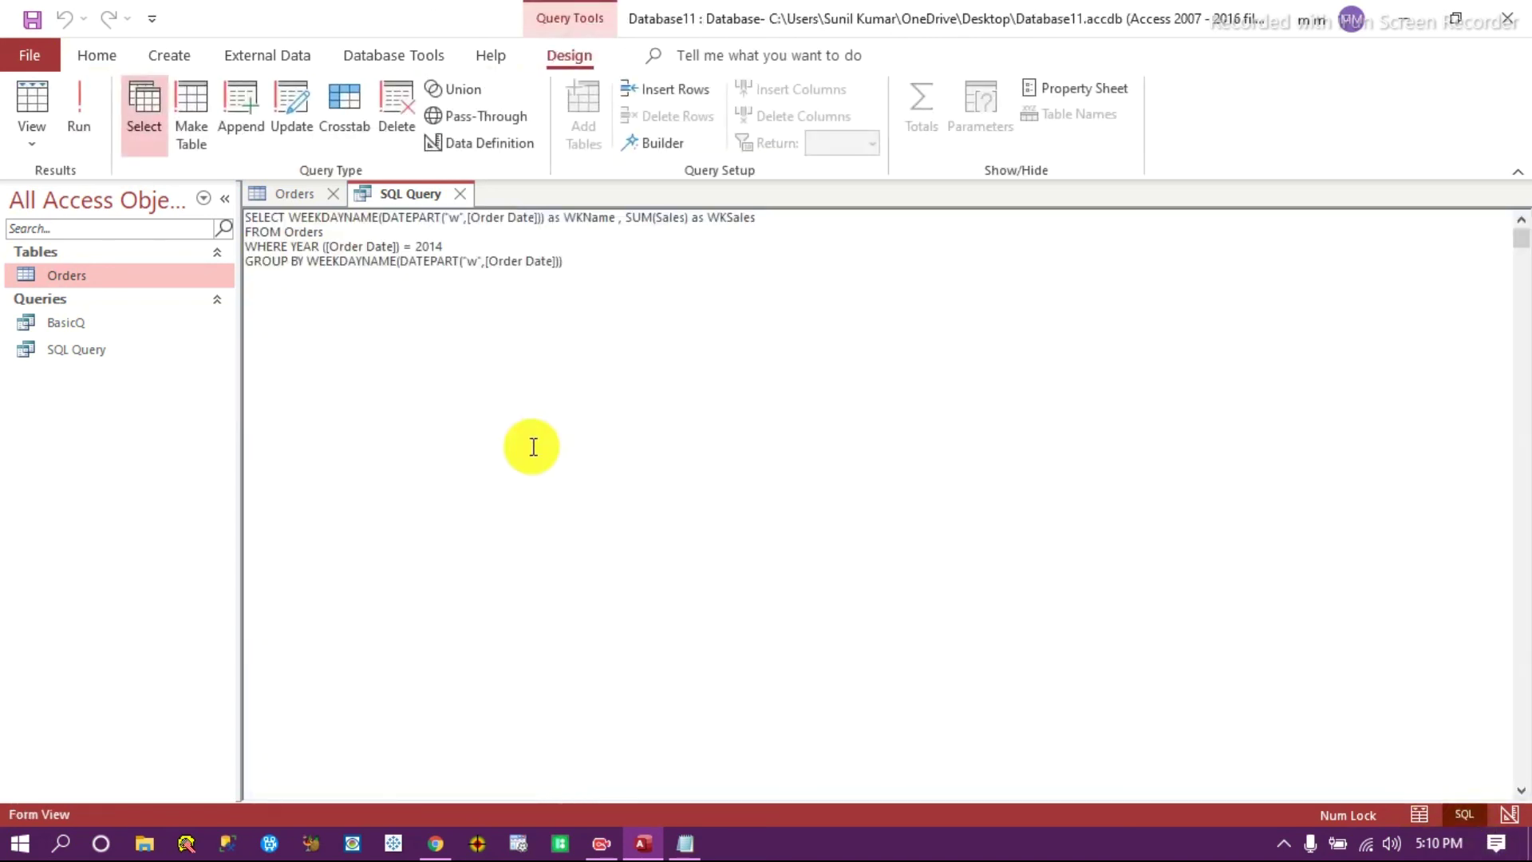
click(73, 110)
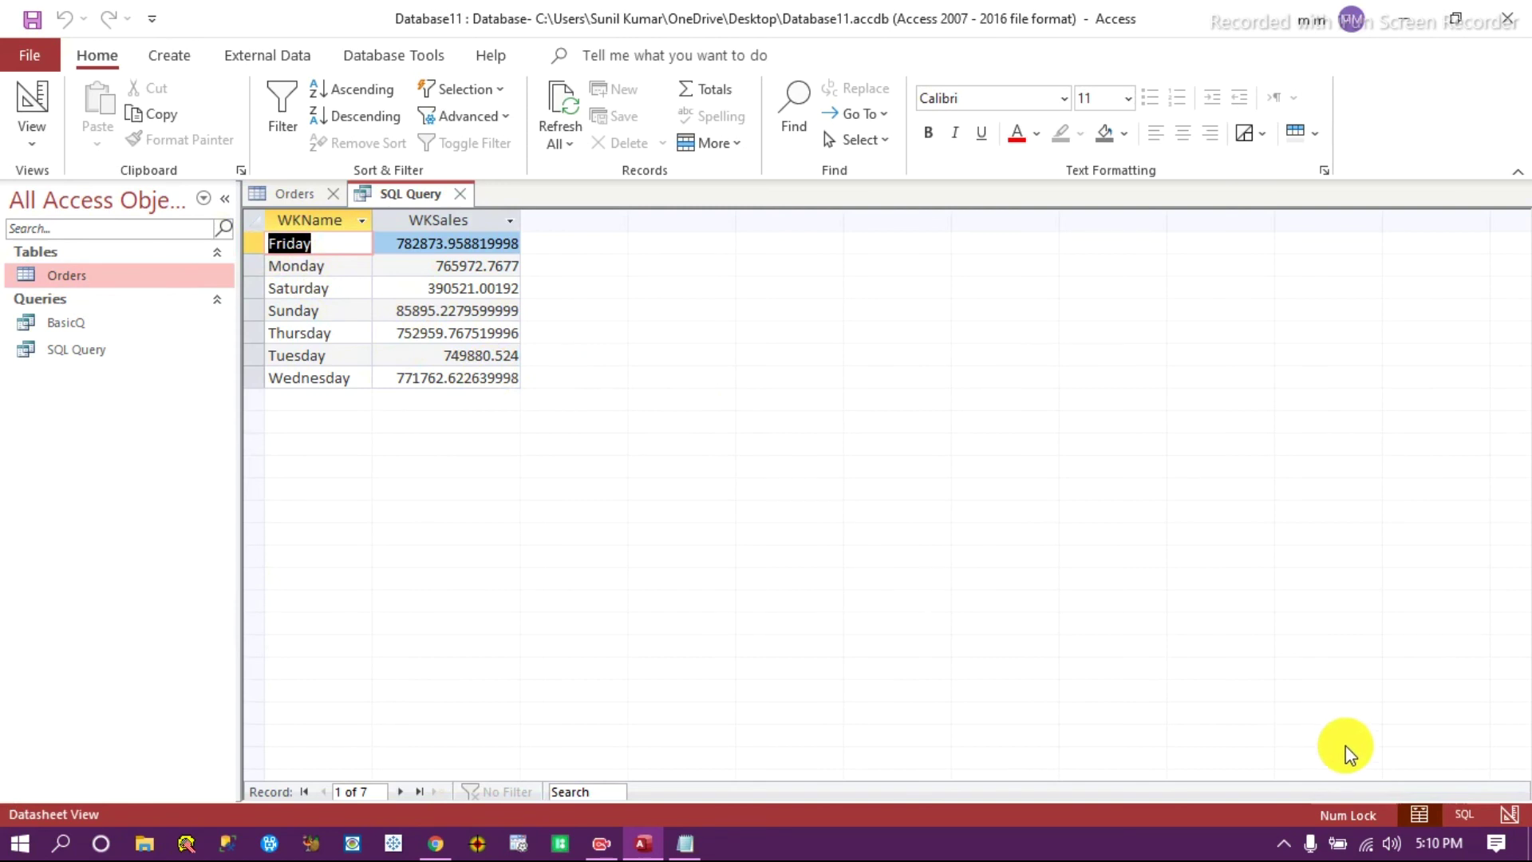
click(1463, 812)
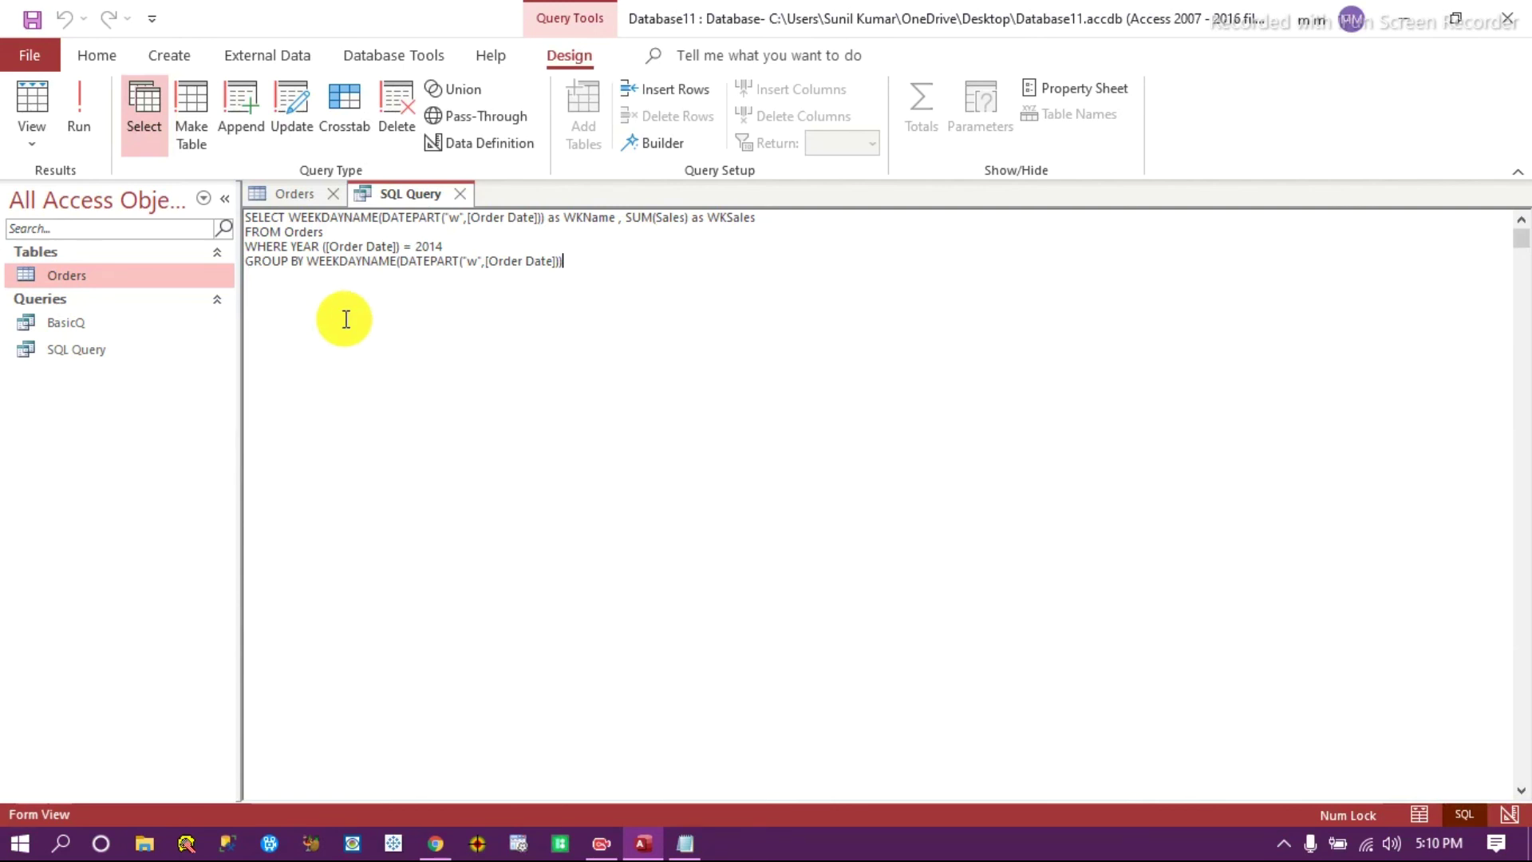
Insert DATEPART("w",[Order Date]) as Wknum before WEEKDAYNAME in the SELECT list.
click(289, 217)
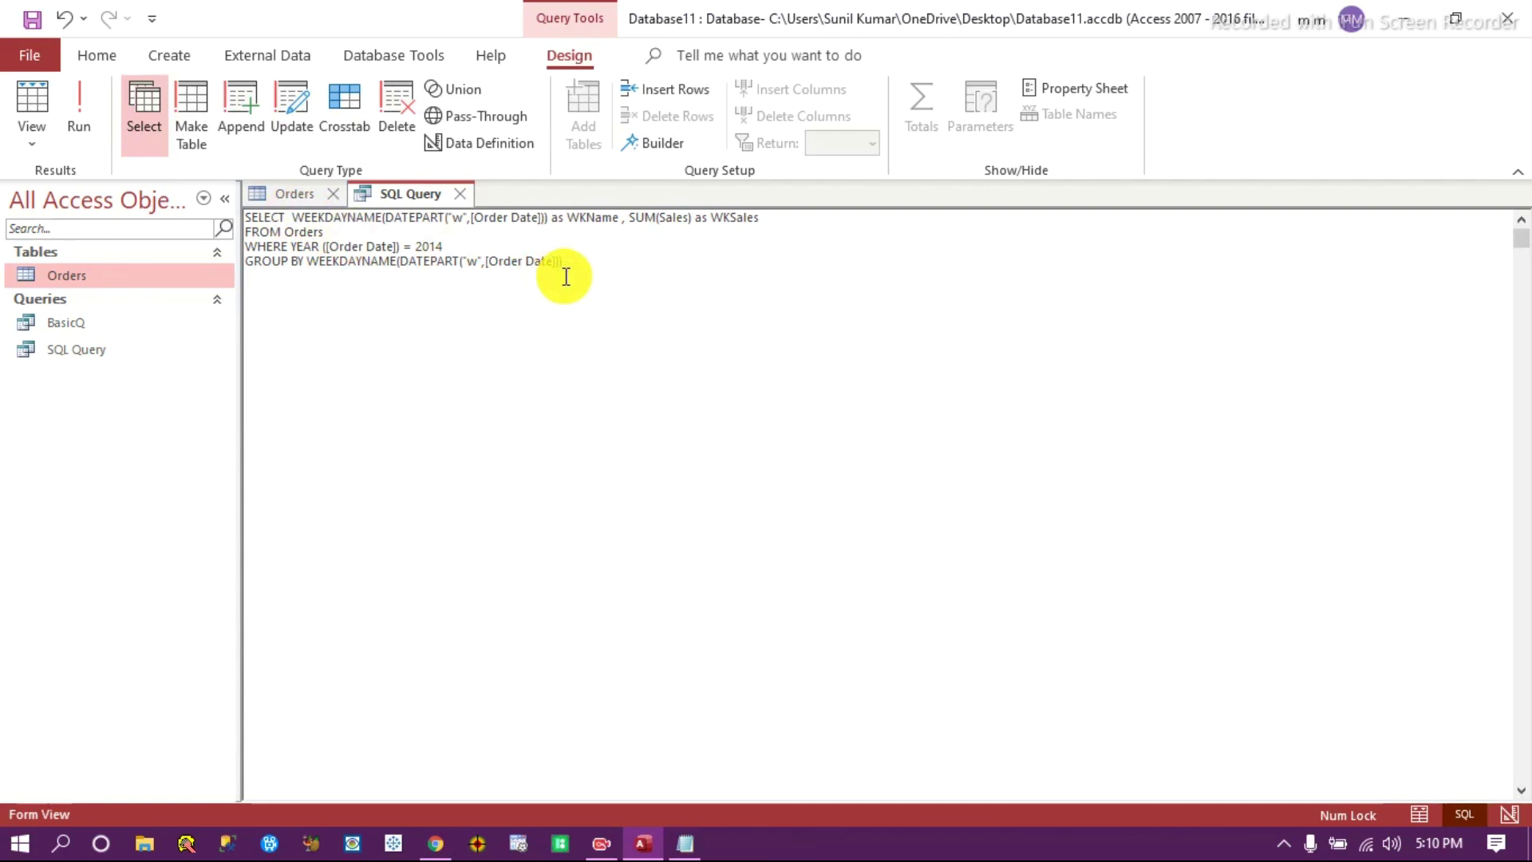
text(DATEP)
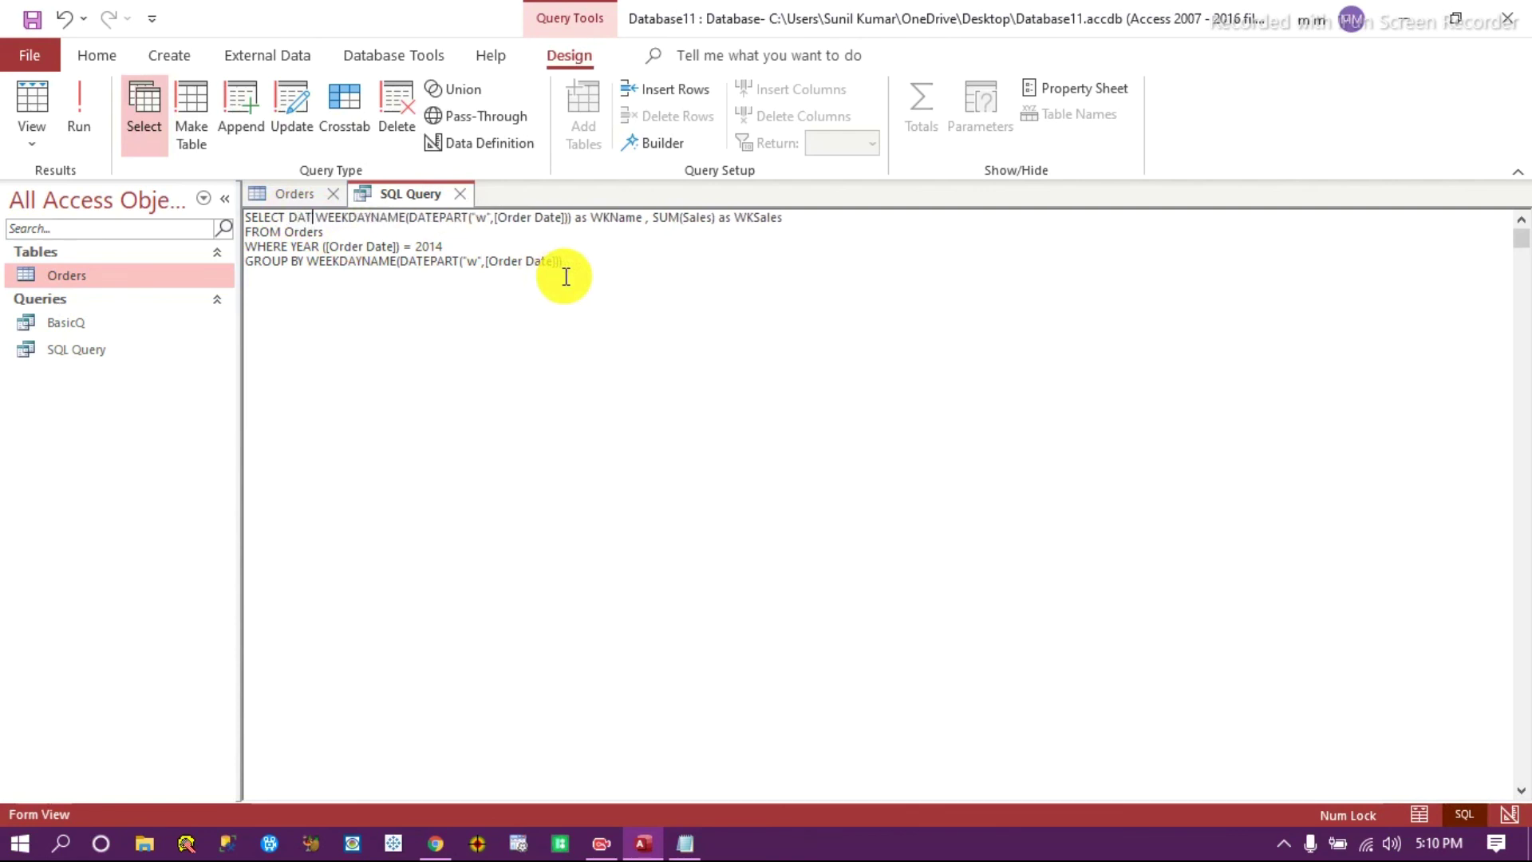
text(ART)
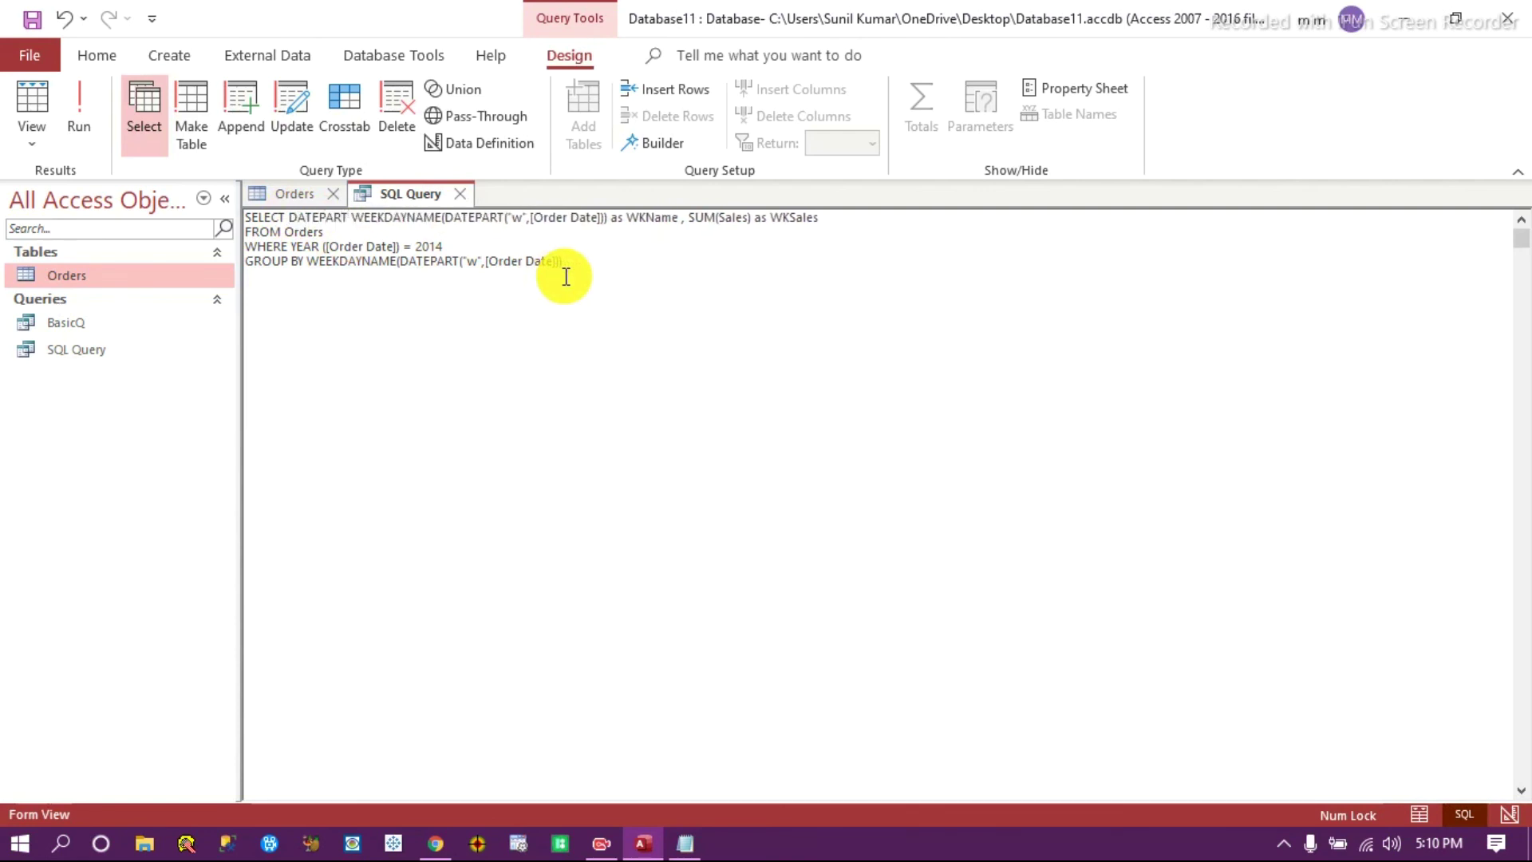
text(()
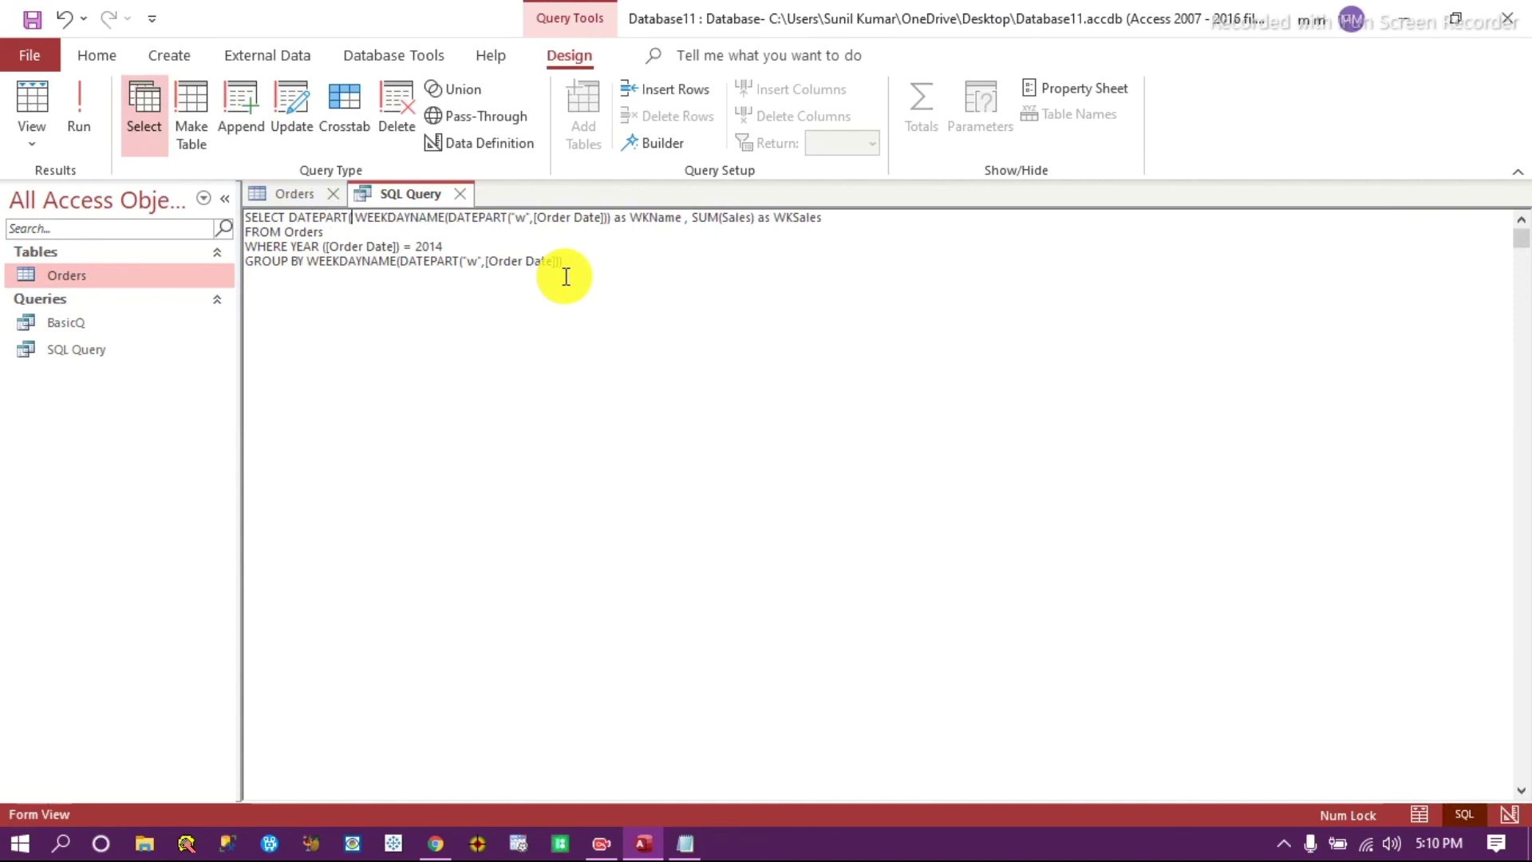
text("w",)
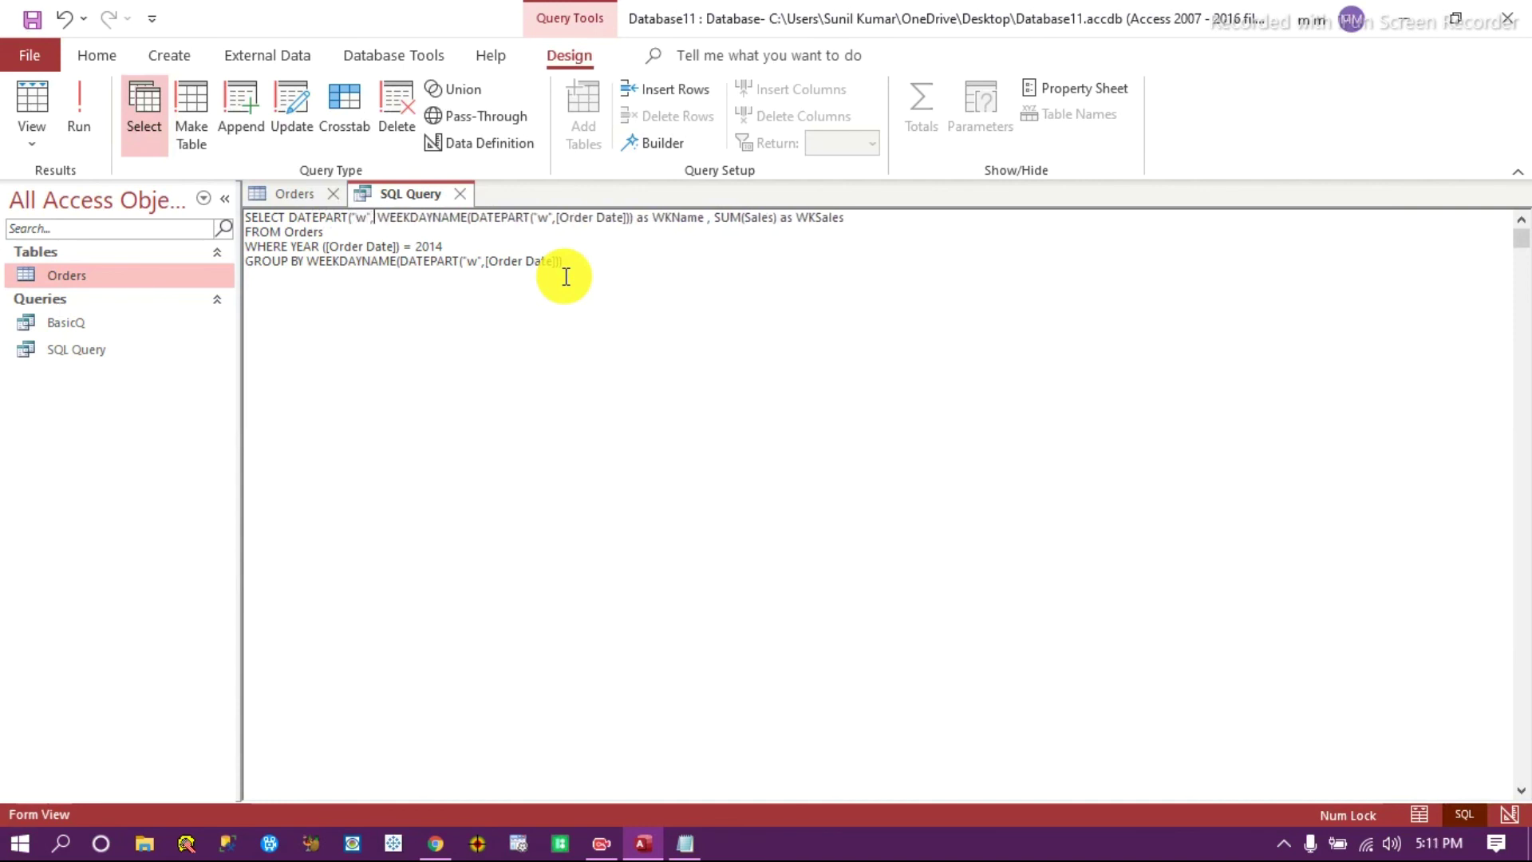
text([Dat)
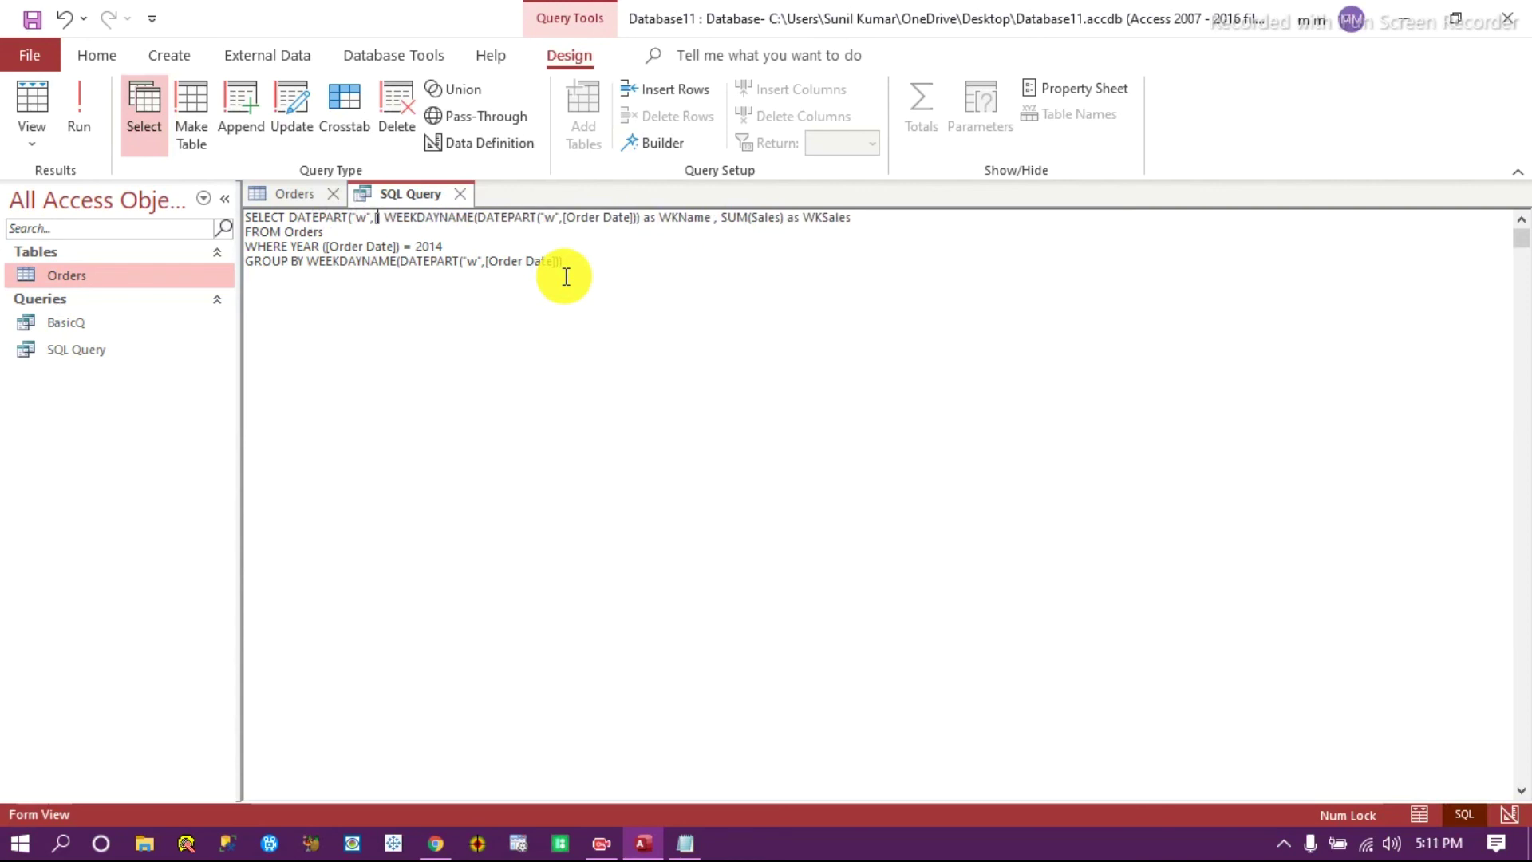
text(e)
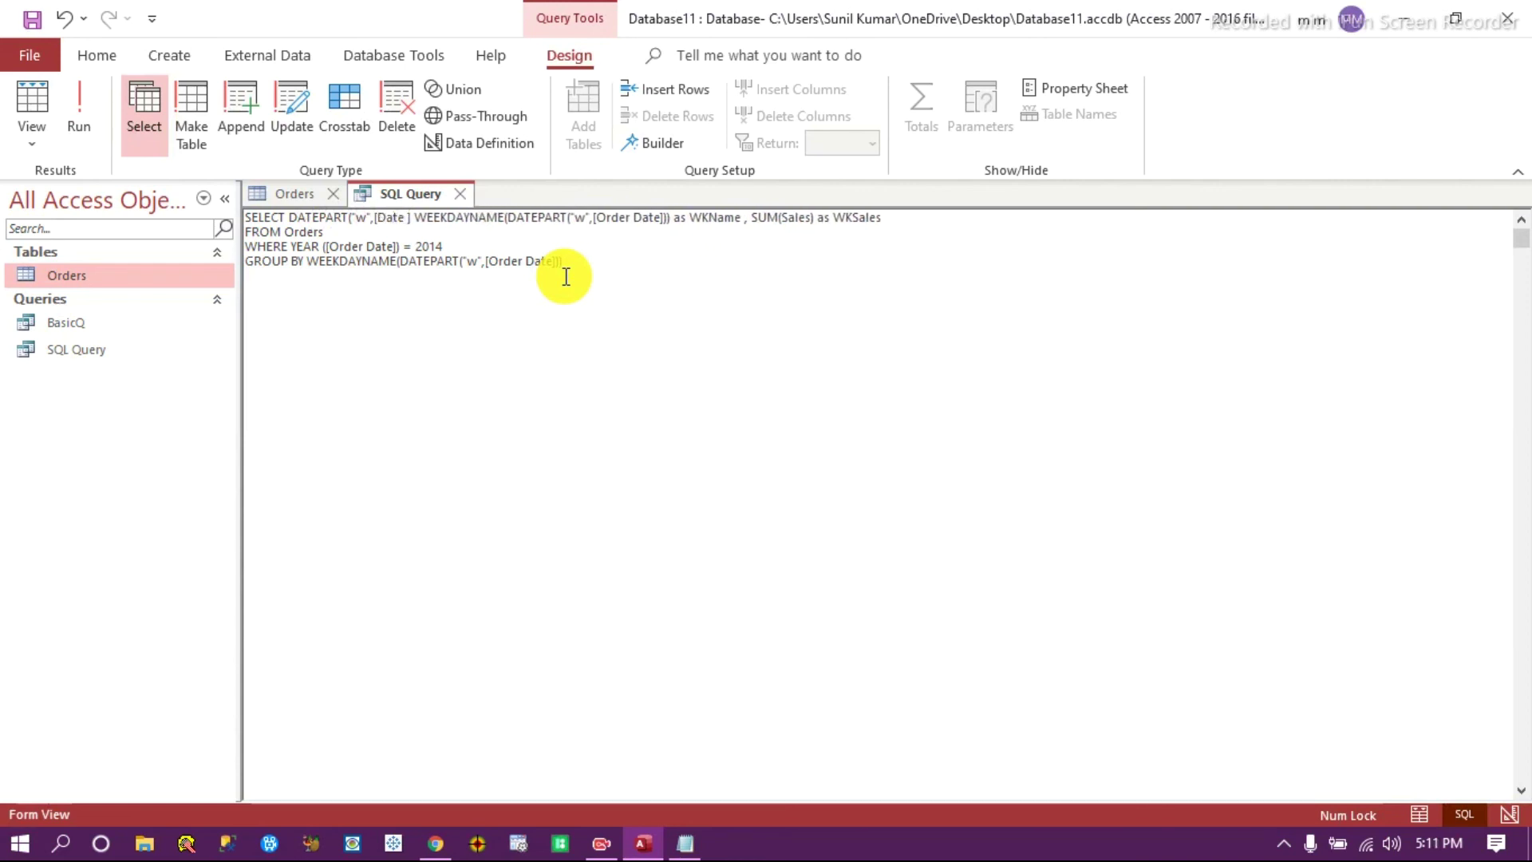
key(BackSpace)
key(BackSpace)
key(BackSpace)
key(BackSpace)
key(BackSpace)
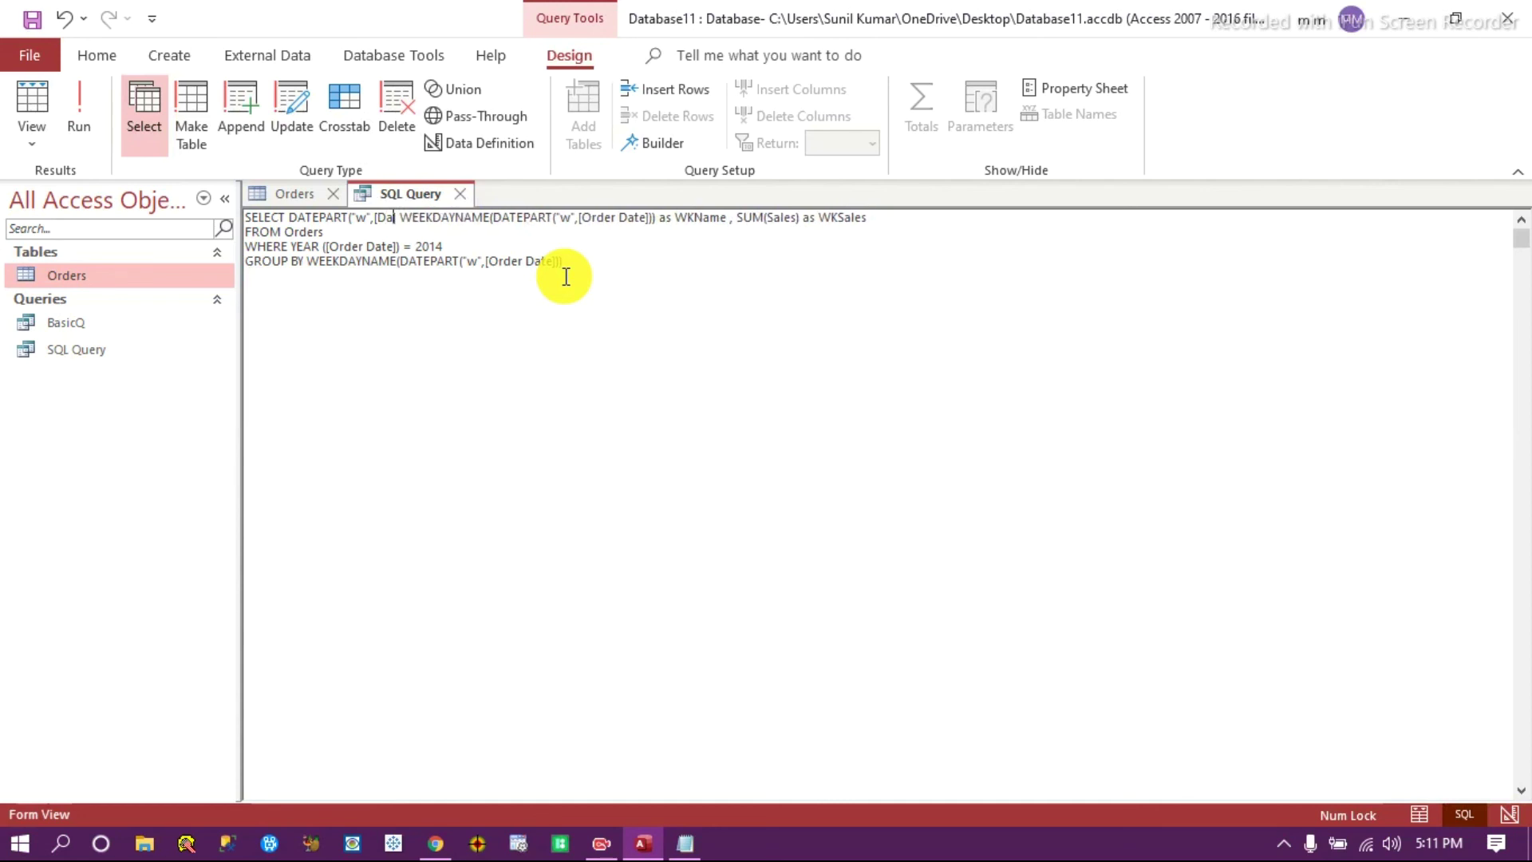
text(Order Date)
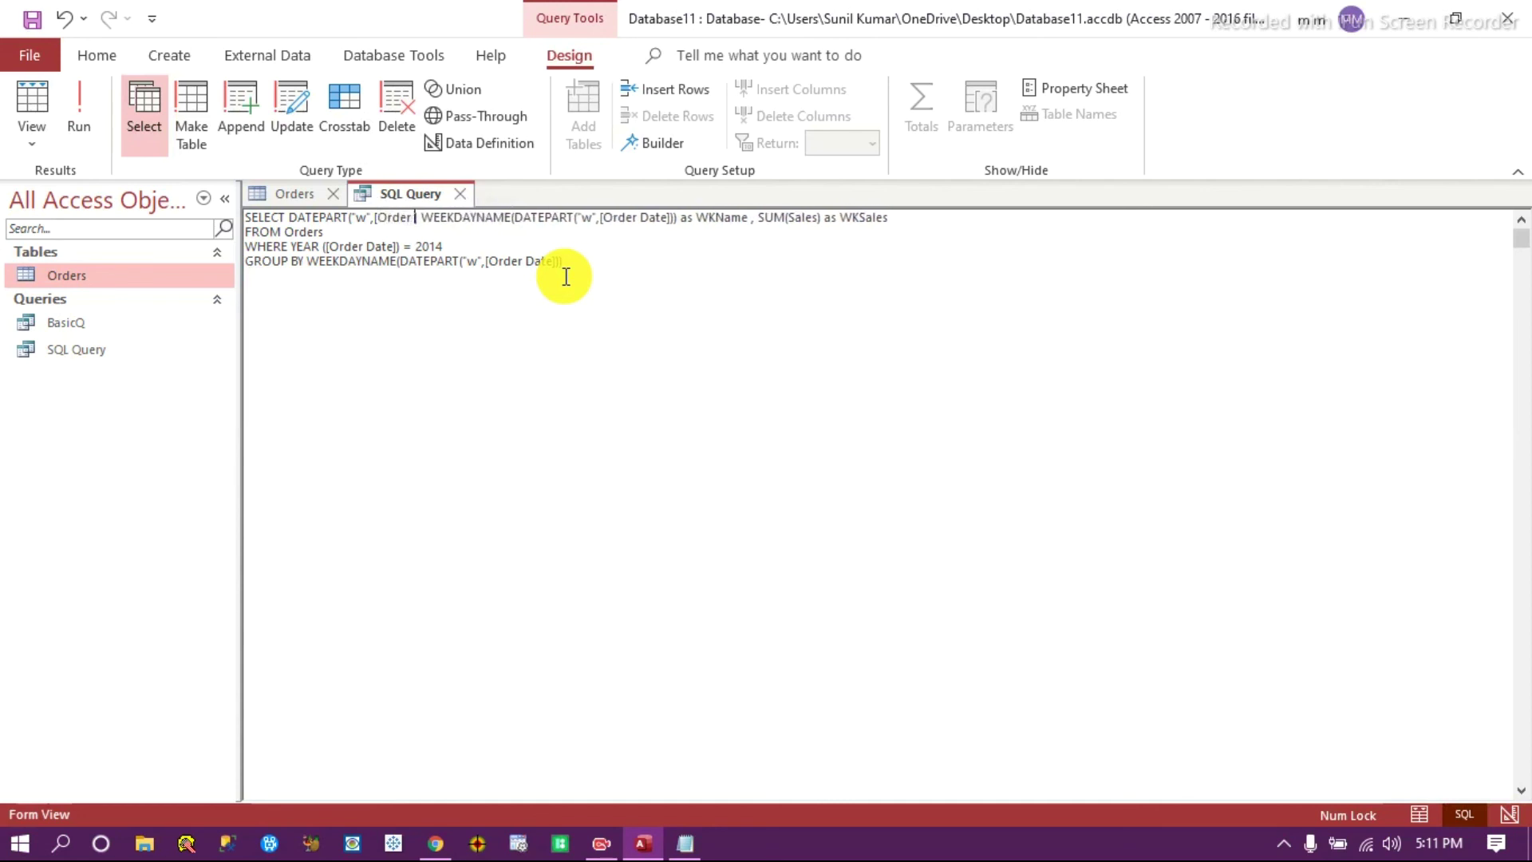
text(,)
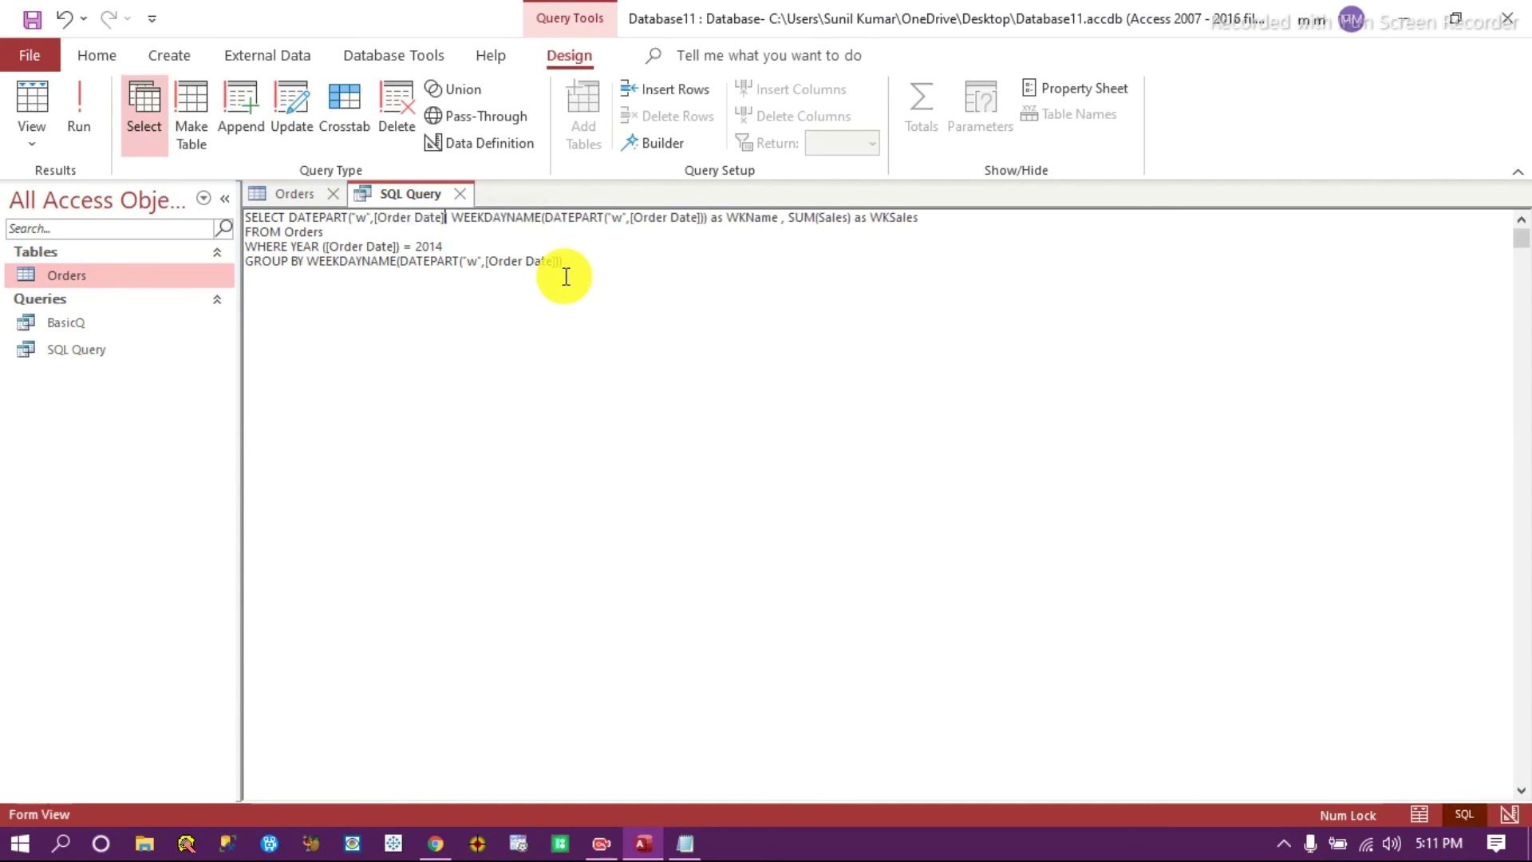
text(,)
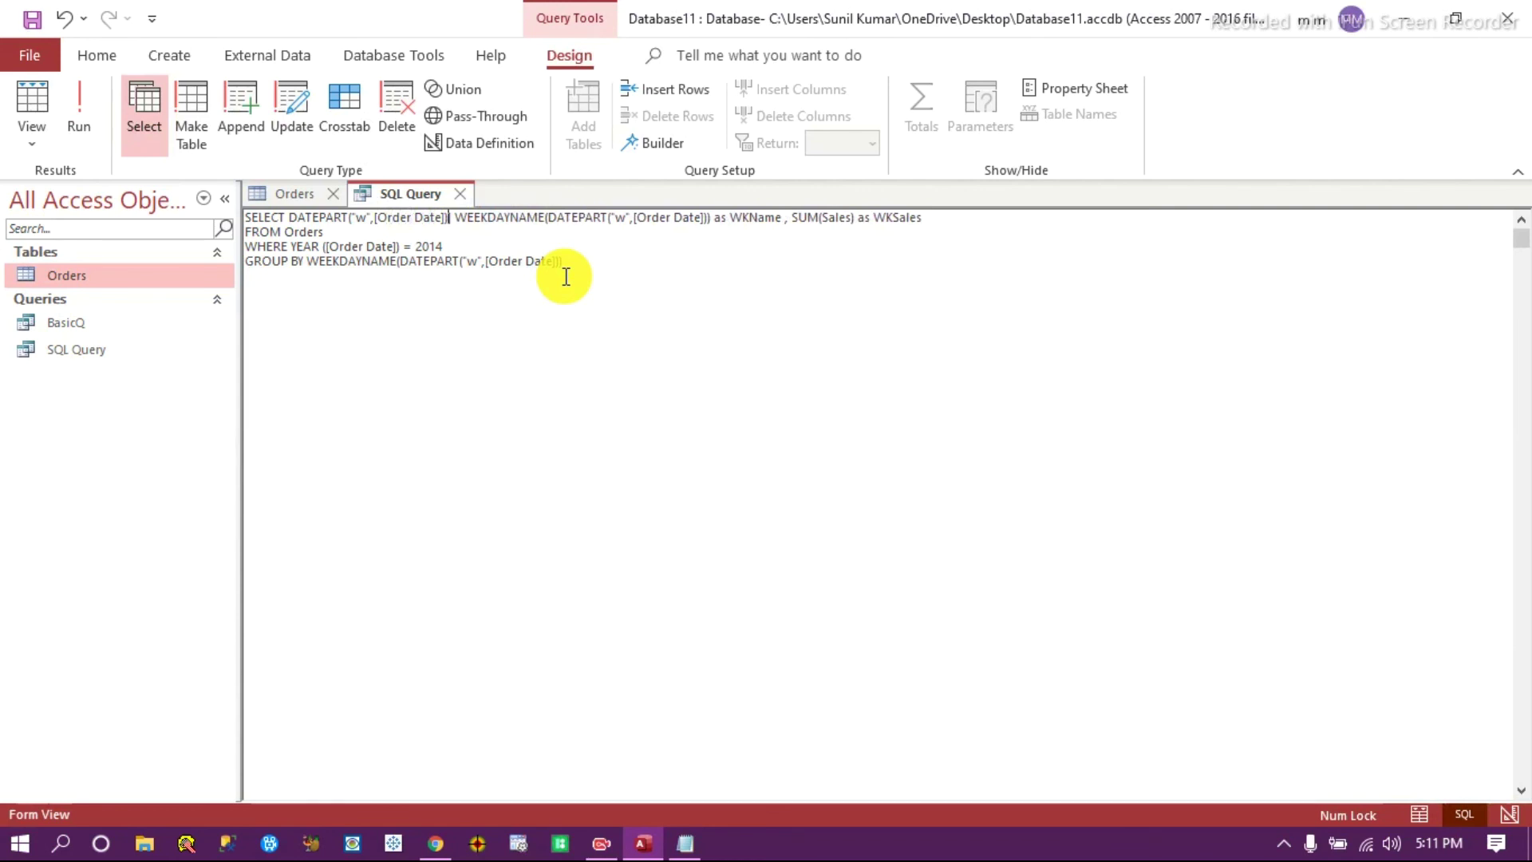
key(BackSpace)
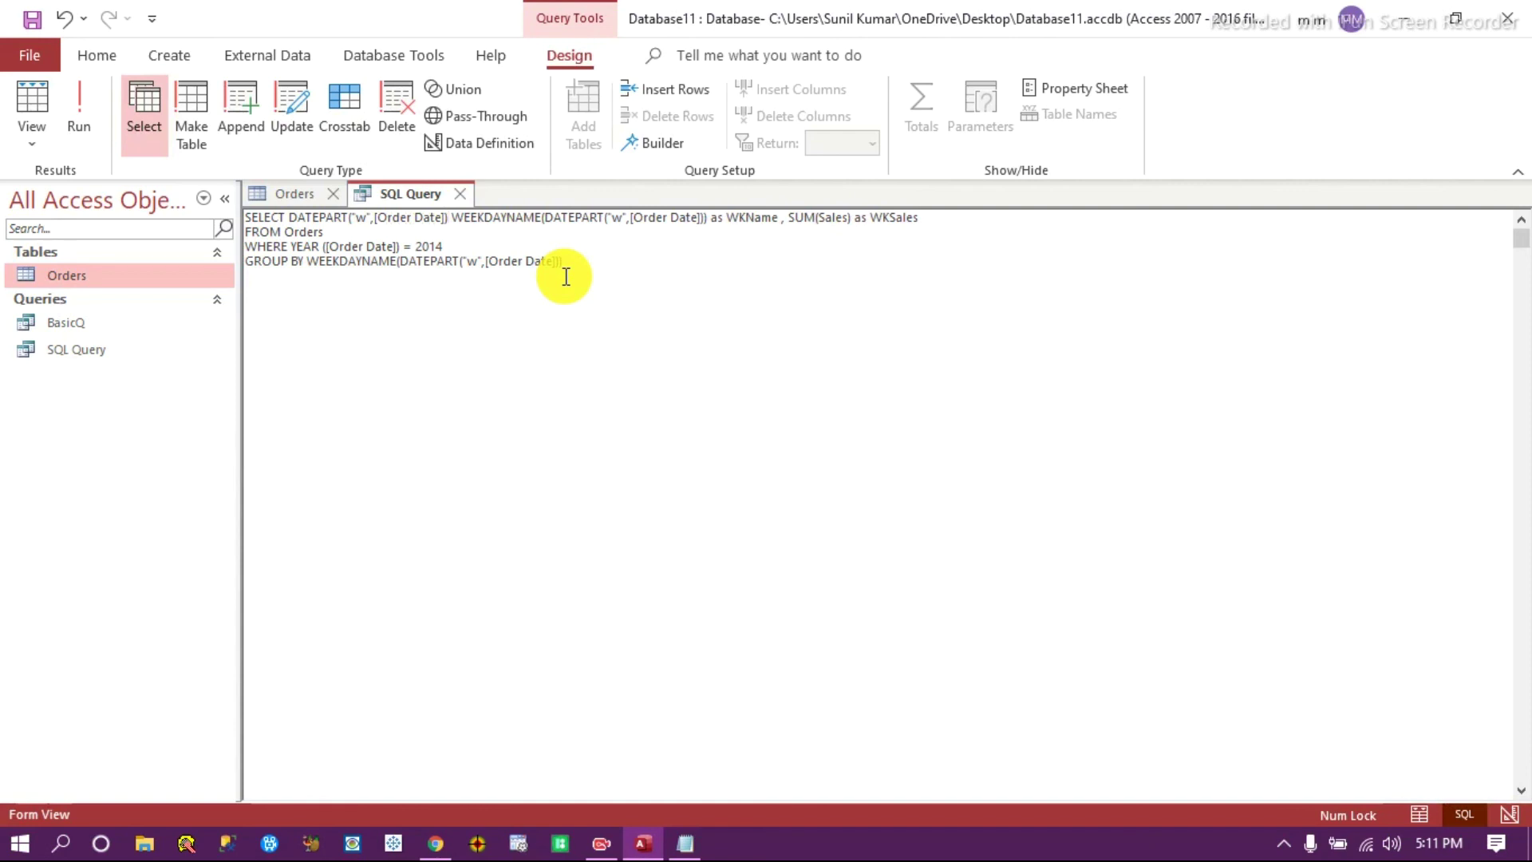
text(as Wknum,)
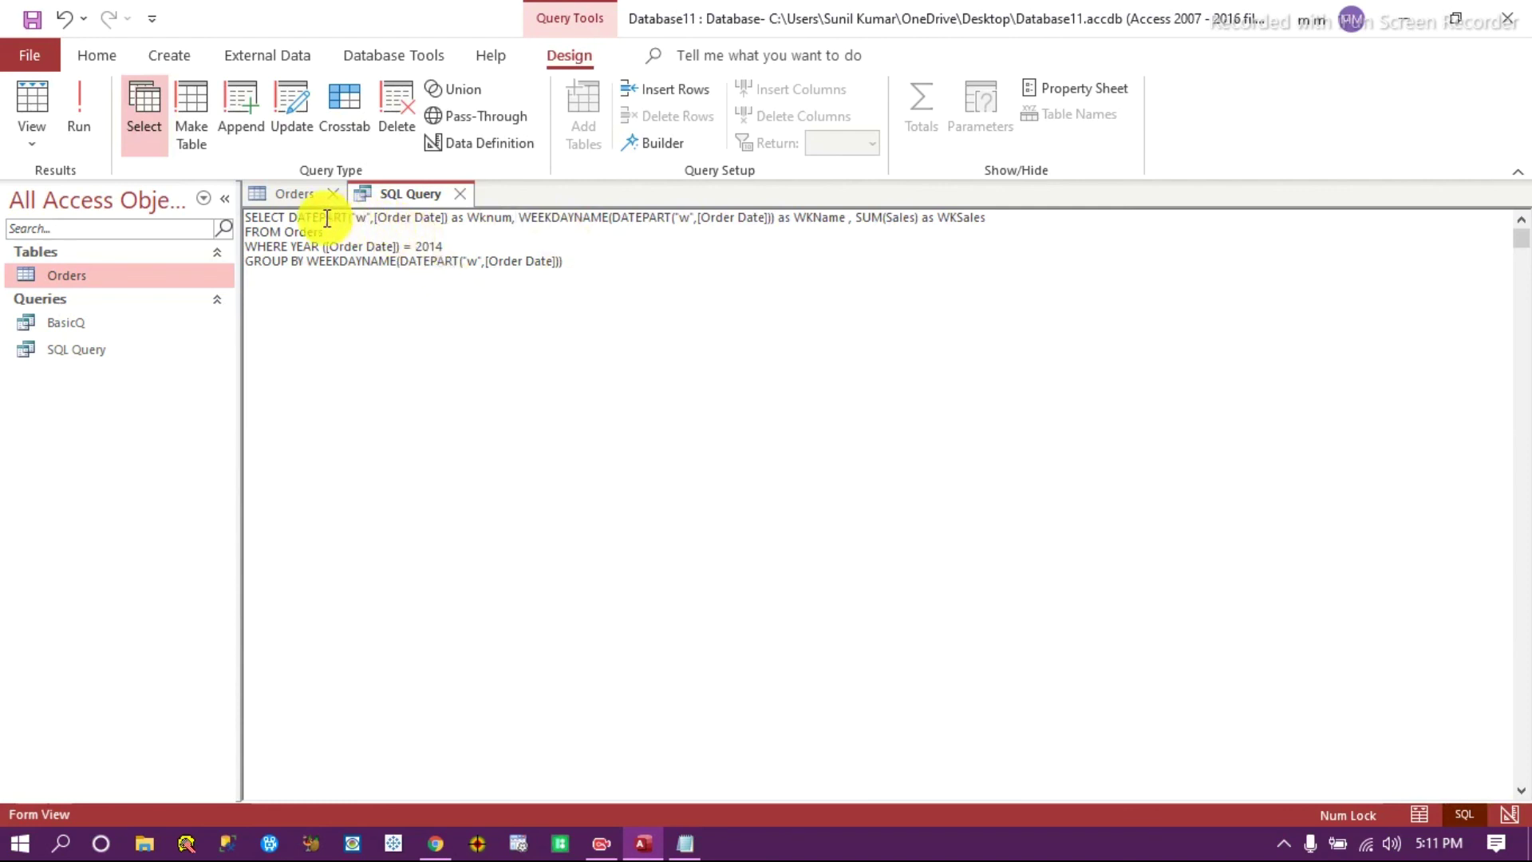
Copy DATEPART("w",[Order Date]) to the start of the GROUP BY list, separated by a comma, and run the query.
drag(288, 217, 452, 218)
key(ctrl+c)
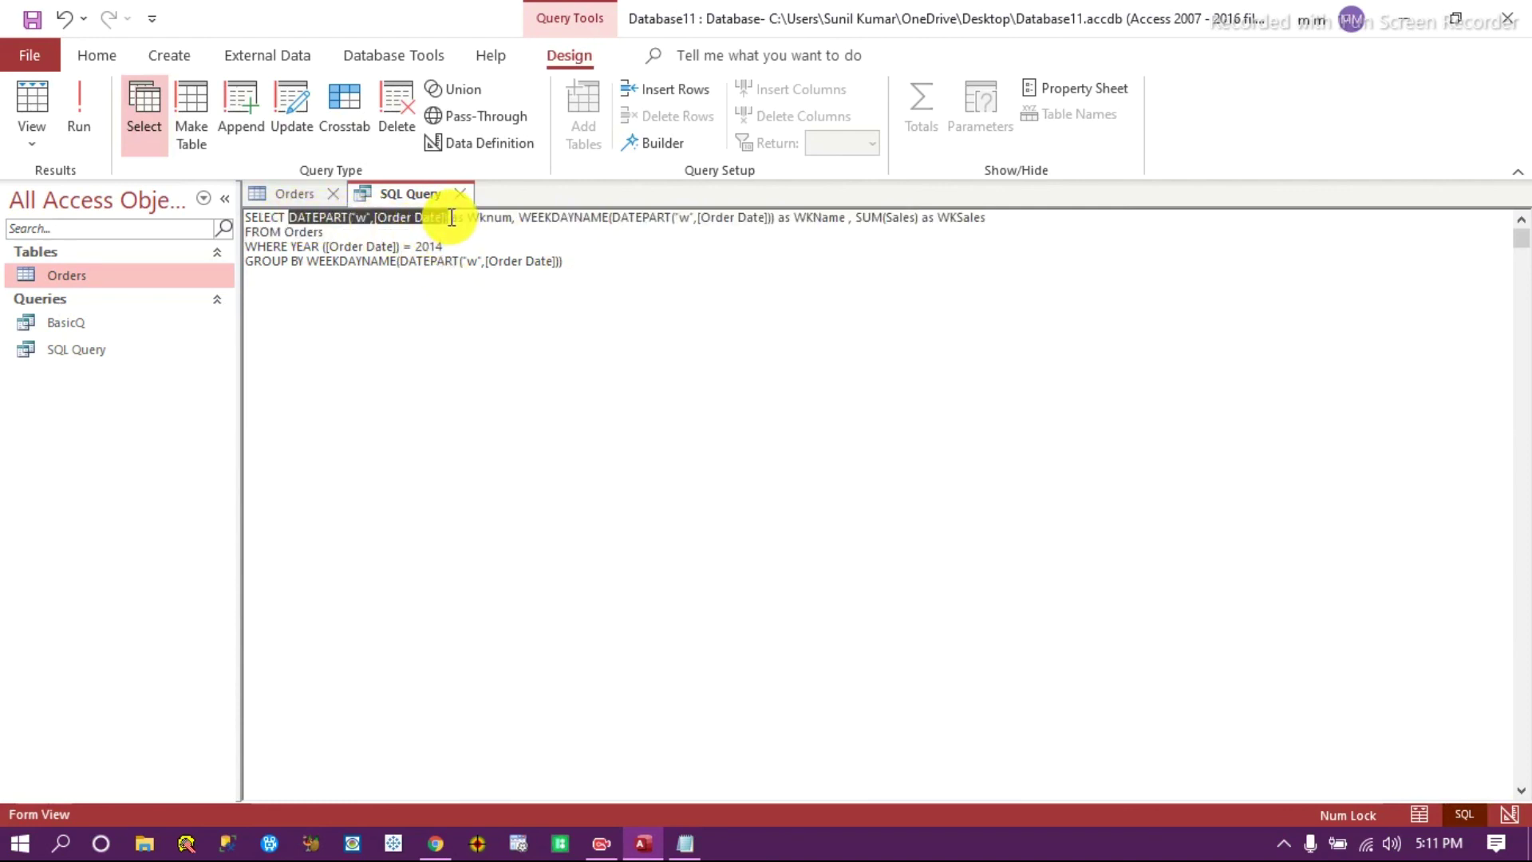
click(309, 257)
key(ctrl+v)
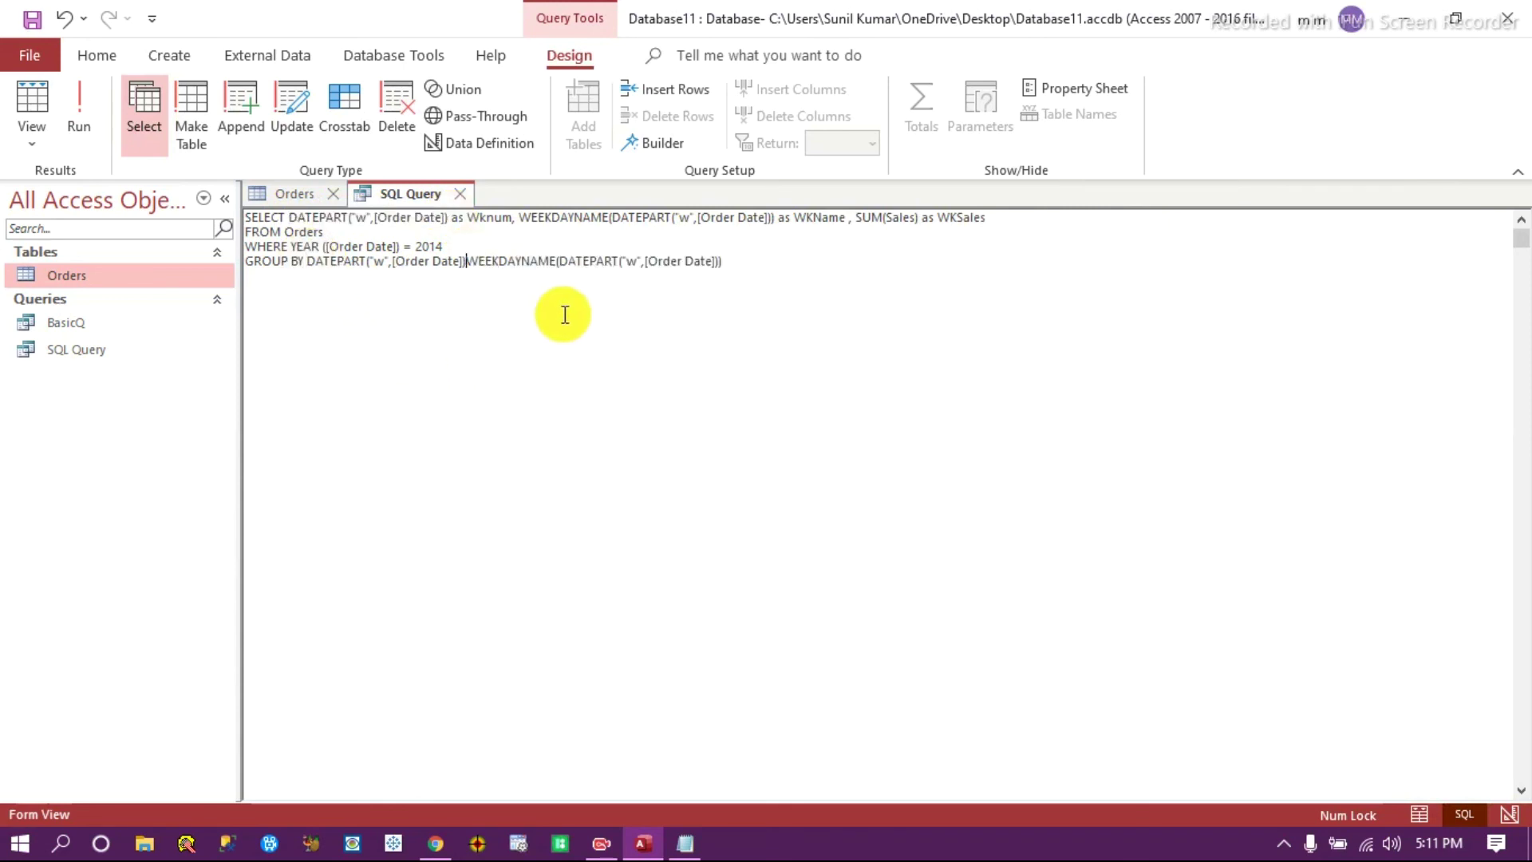
text(,)
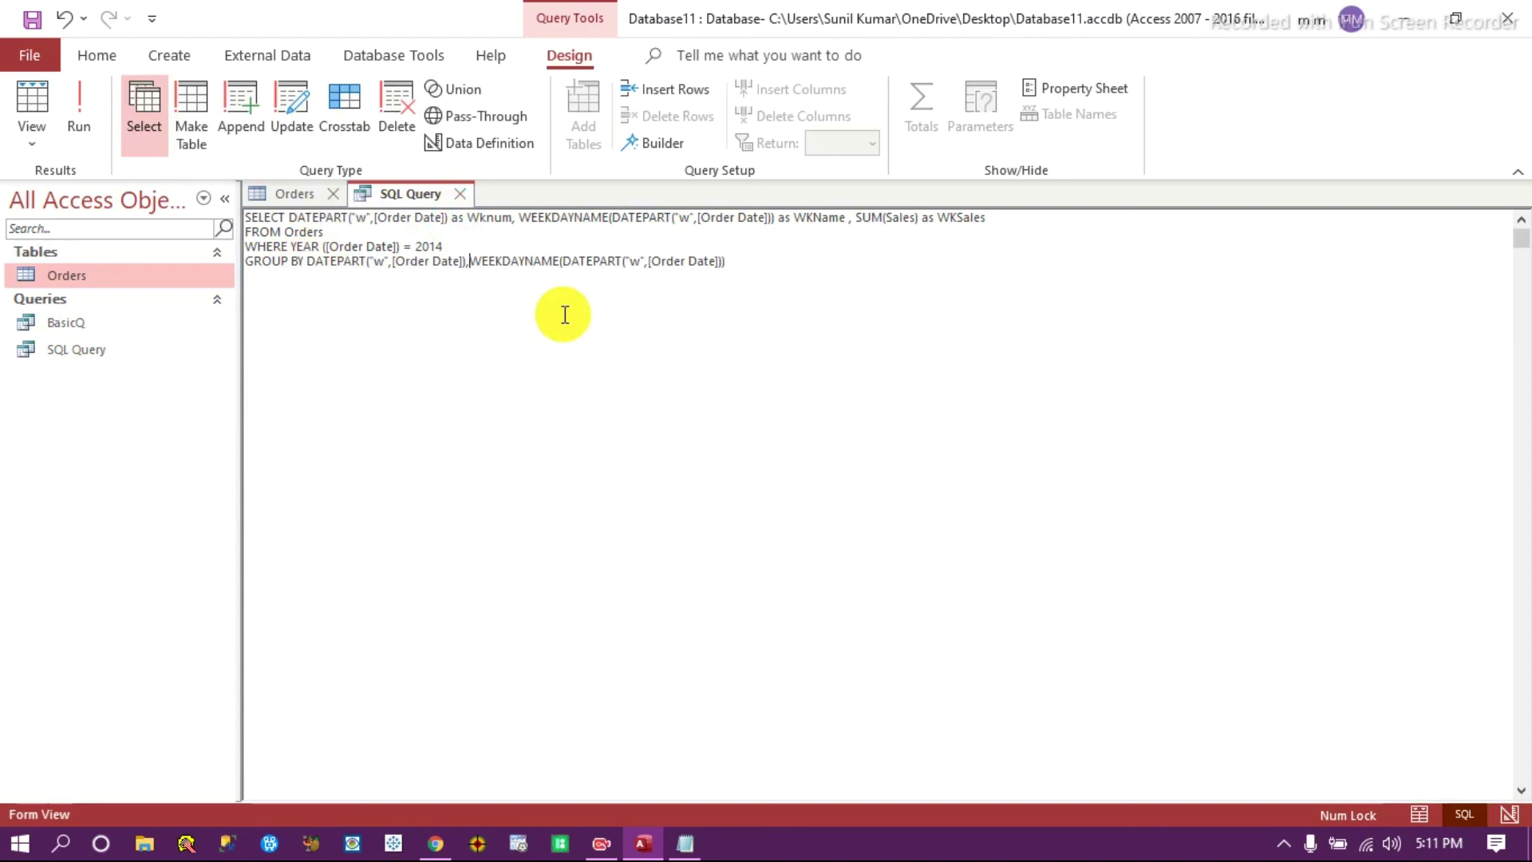
click(75, 113)
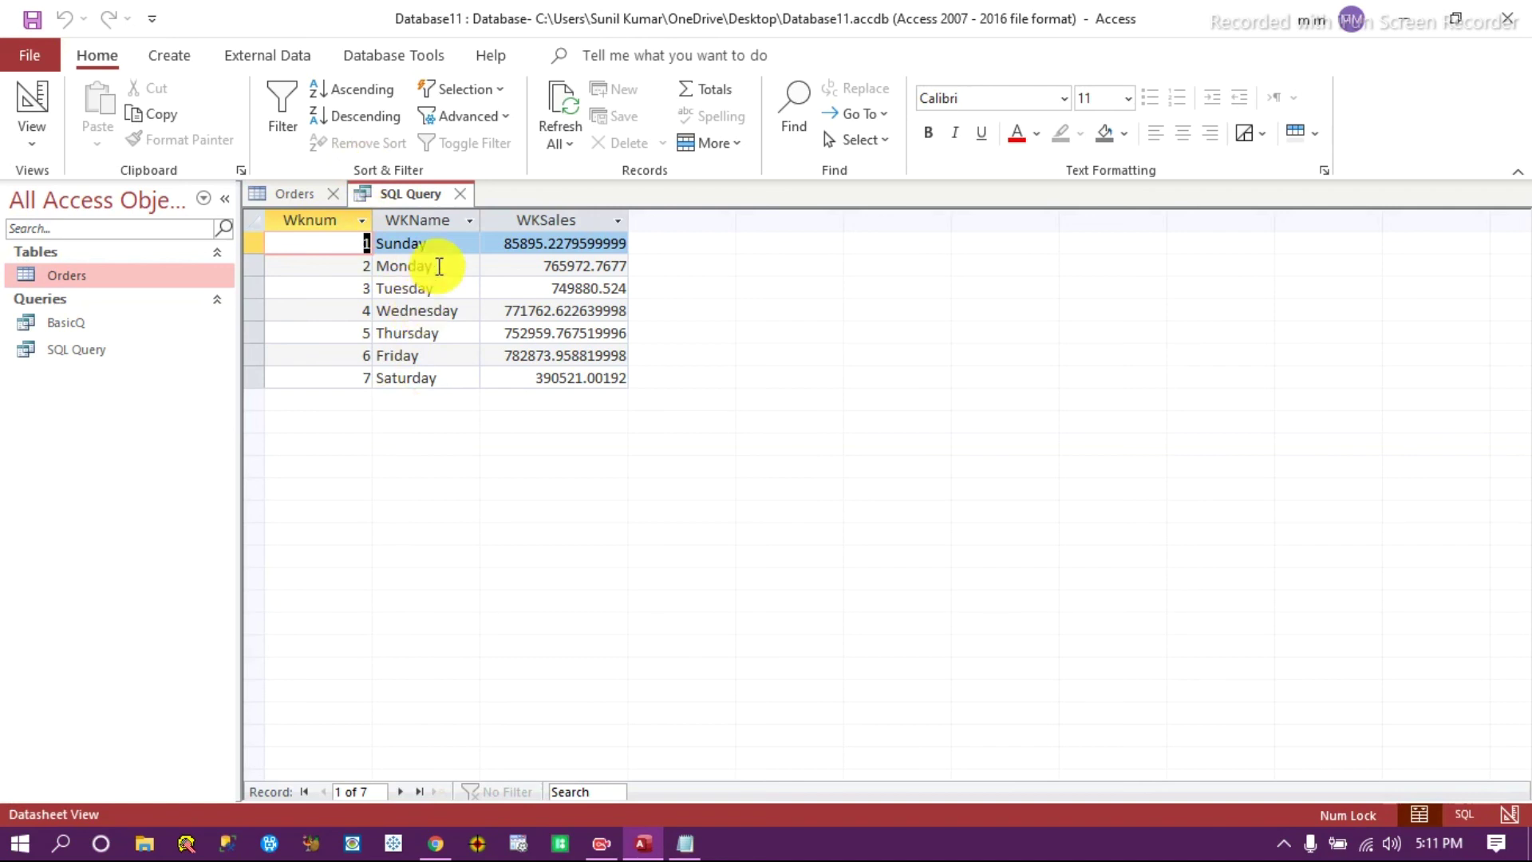
Look at how the weekday query is laid out in the design grid and return to the SQL statement.
click(1511, 815)
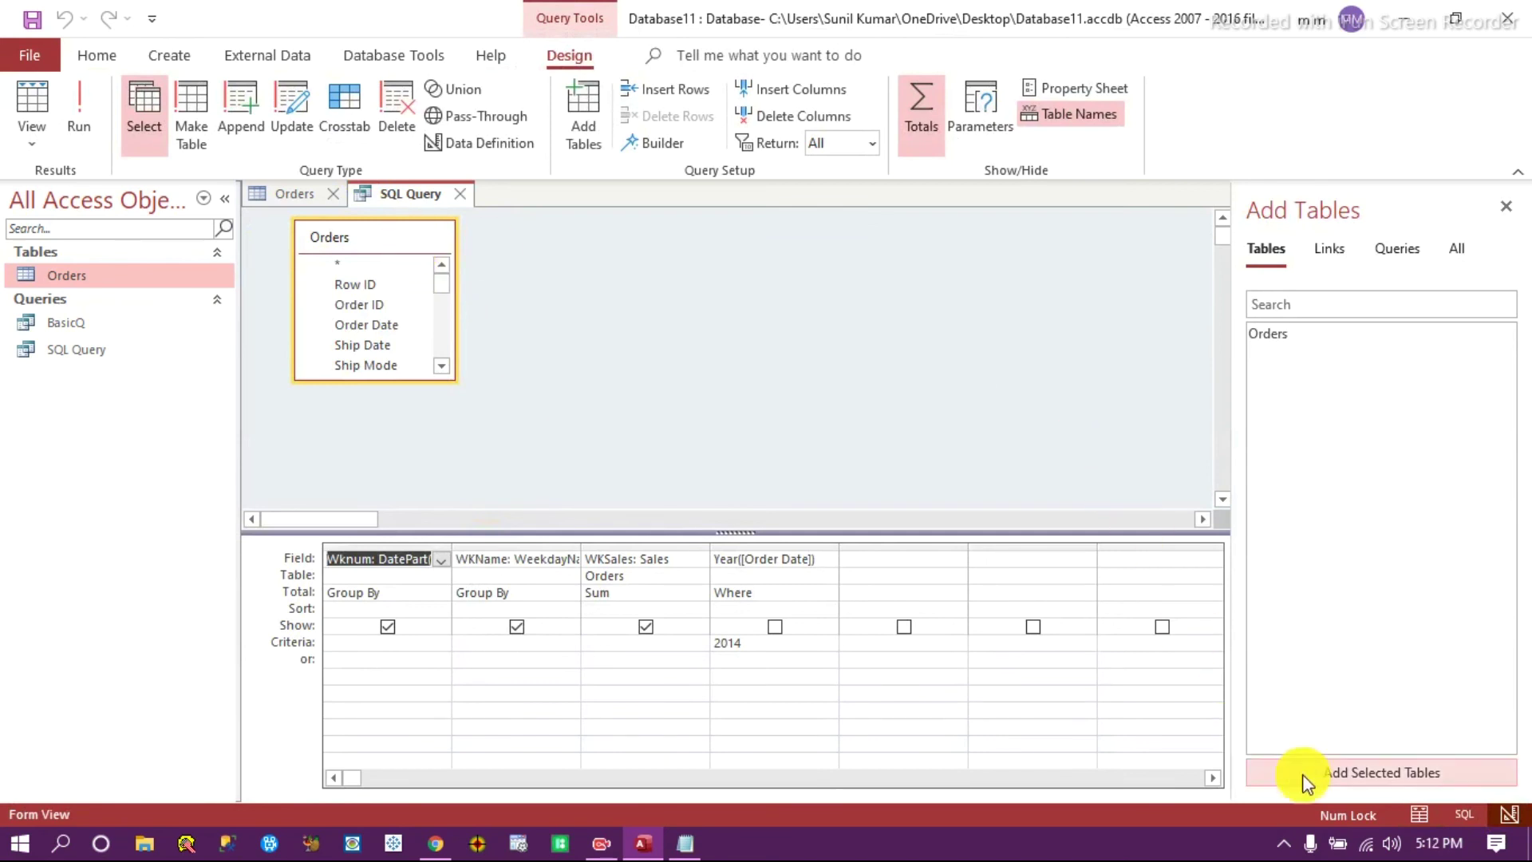
click(1464, 813)
click(448, 386)
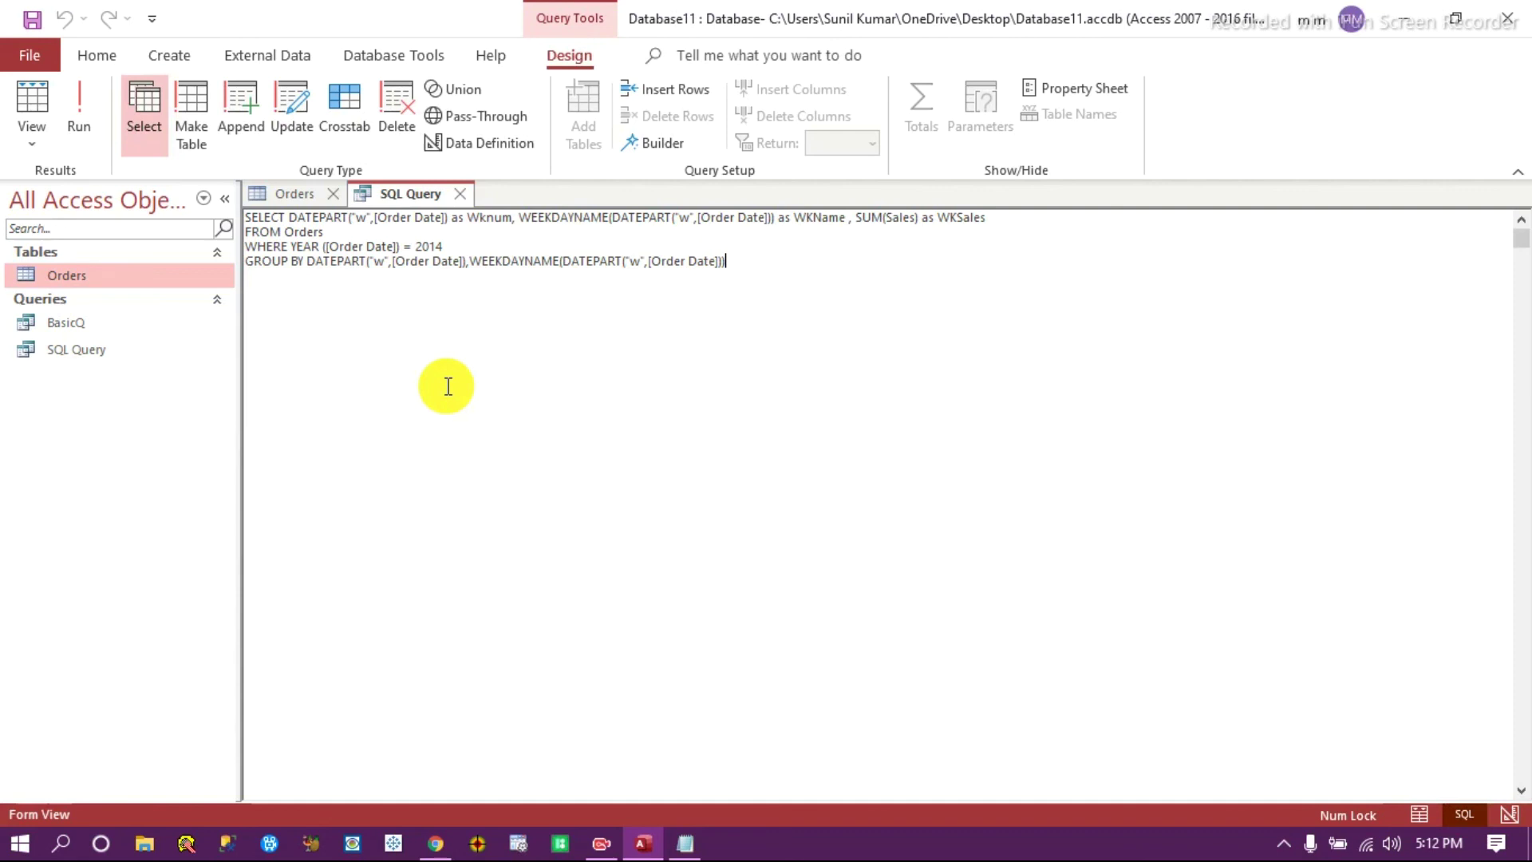
Examine the Order Date values in the first rows of the Orders table.
click(296, 195)
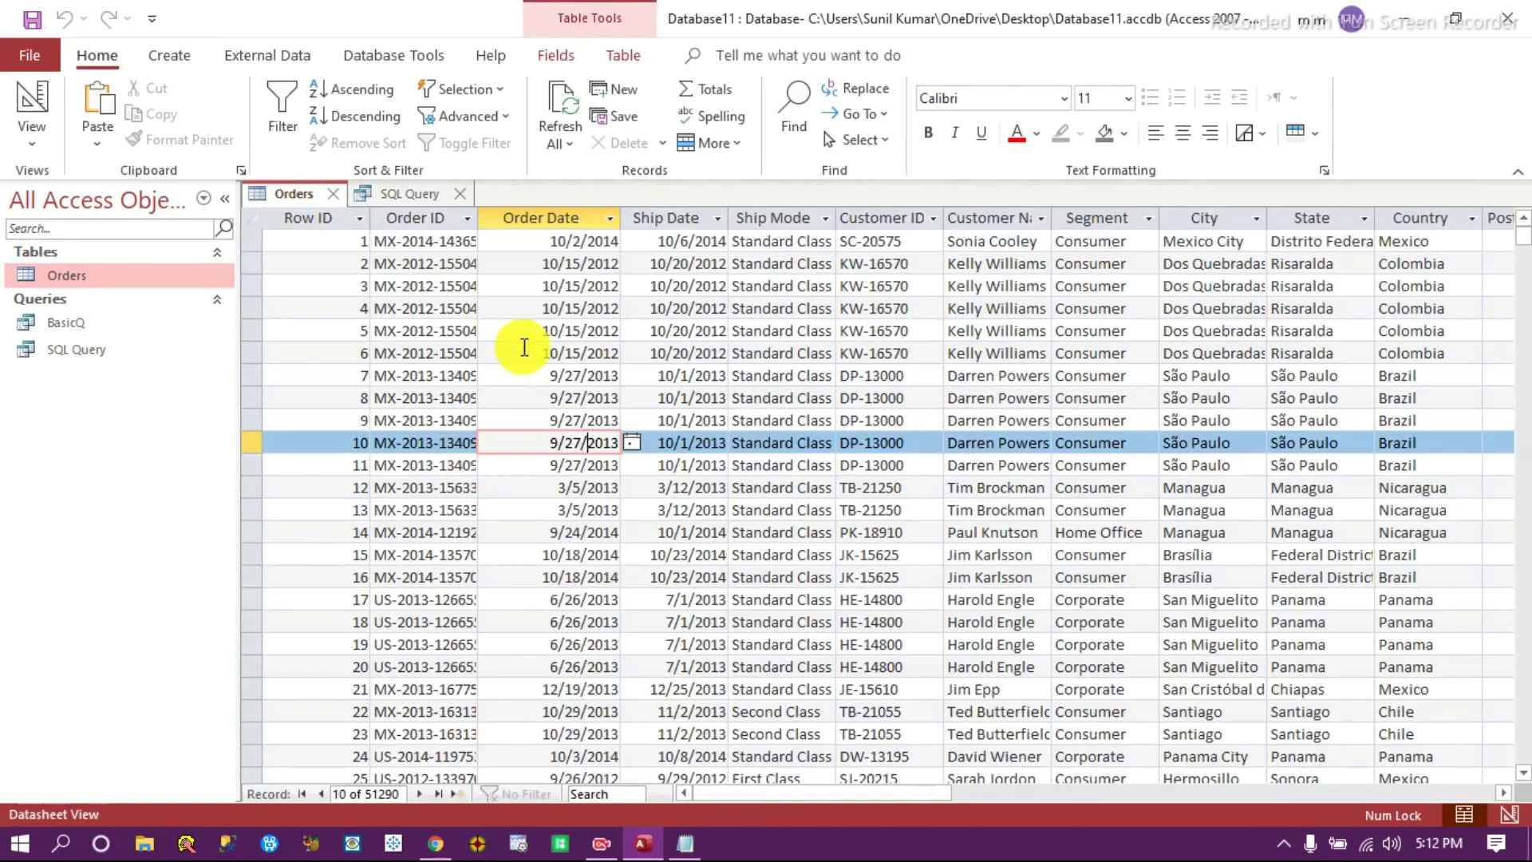
click(592, 241)
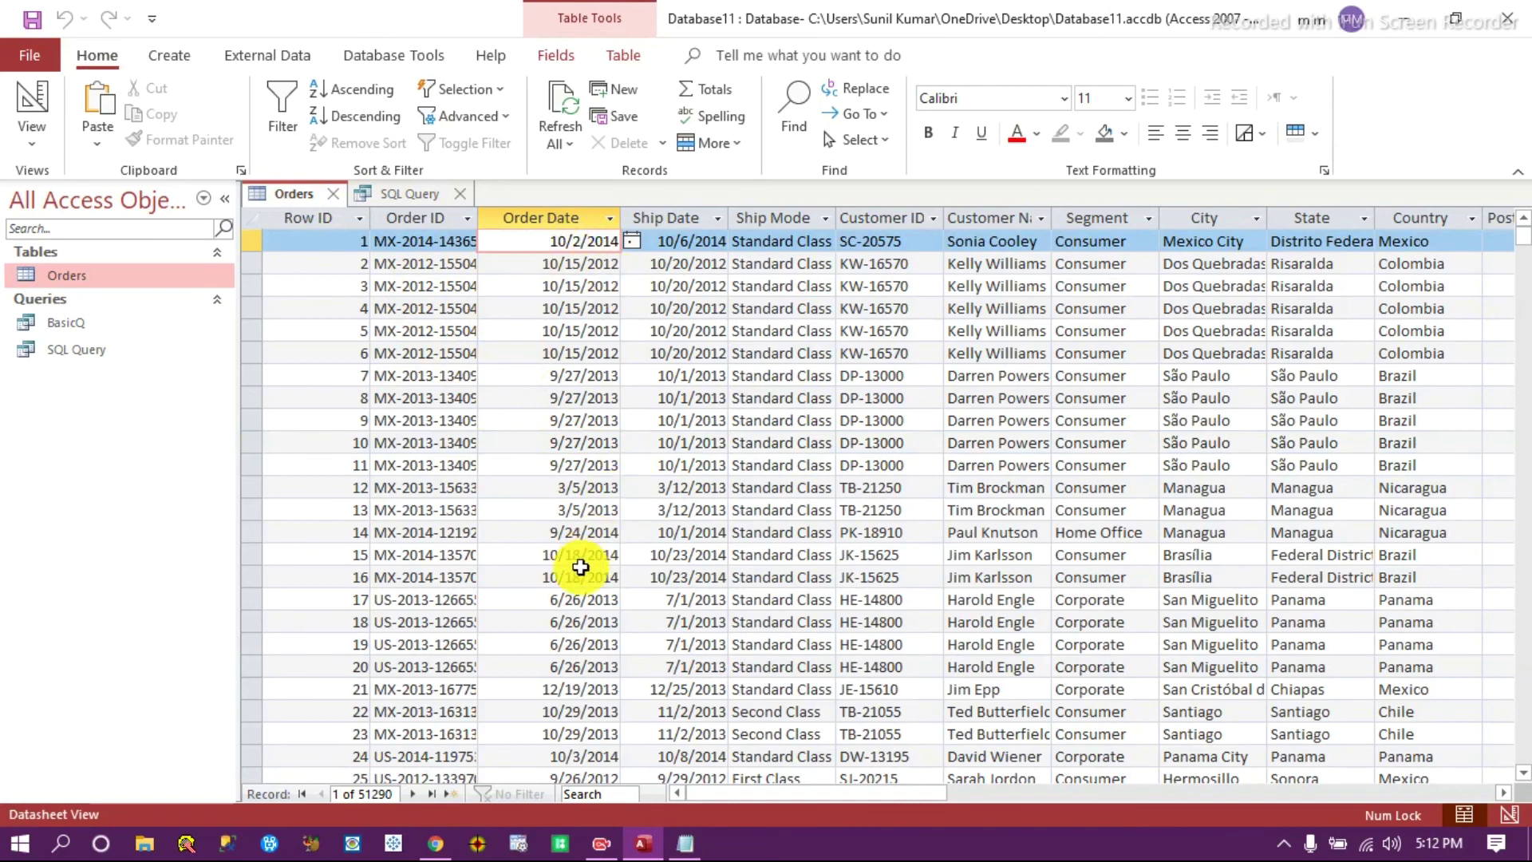
scroll(582, 606, down, 4)
scroll(578, 558, up, 4)
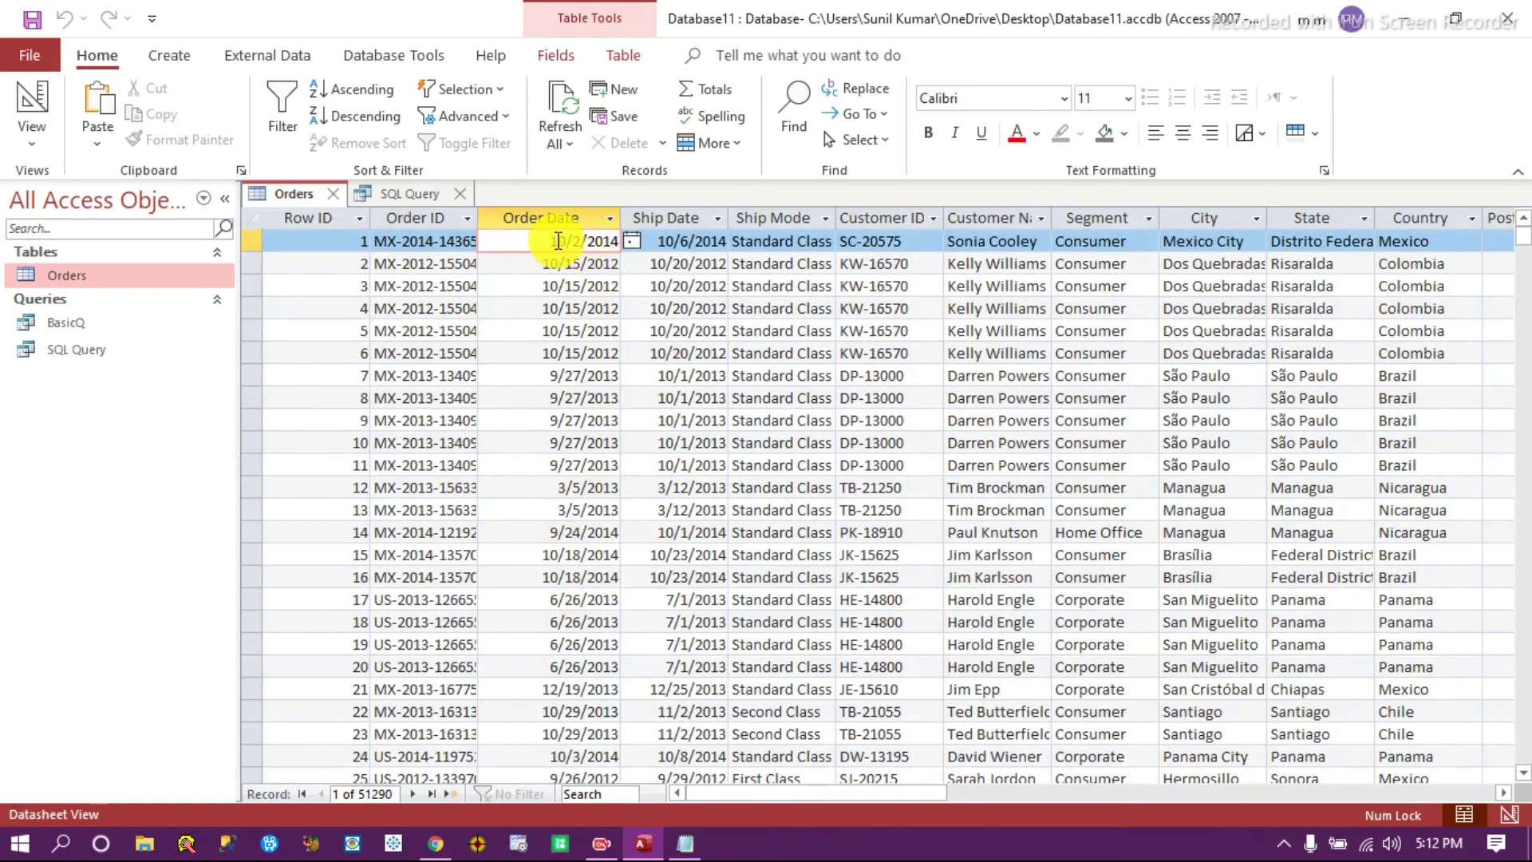
click(588, 287)
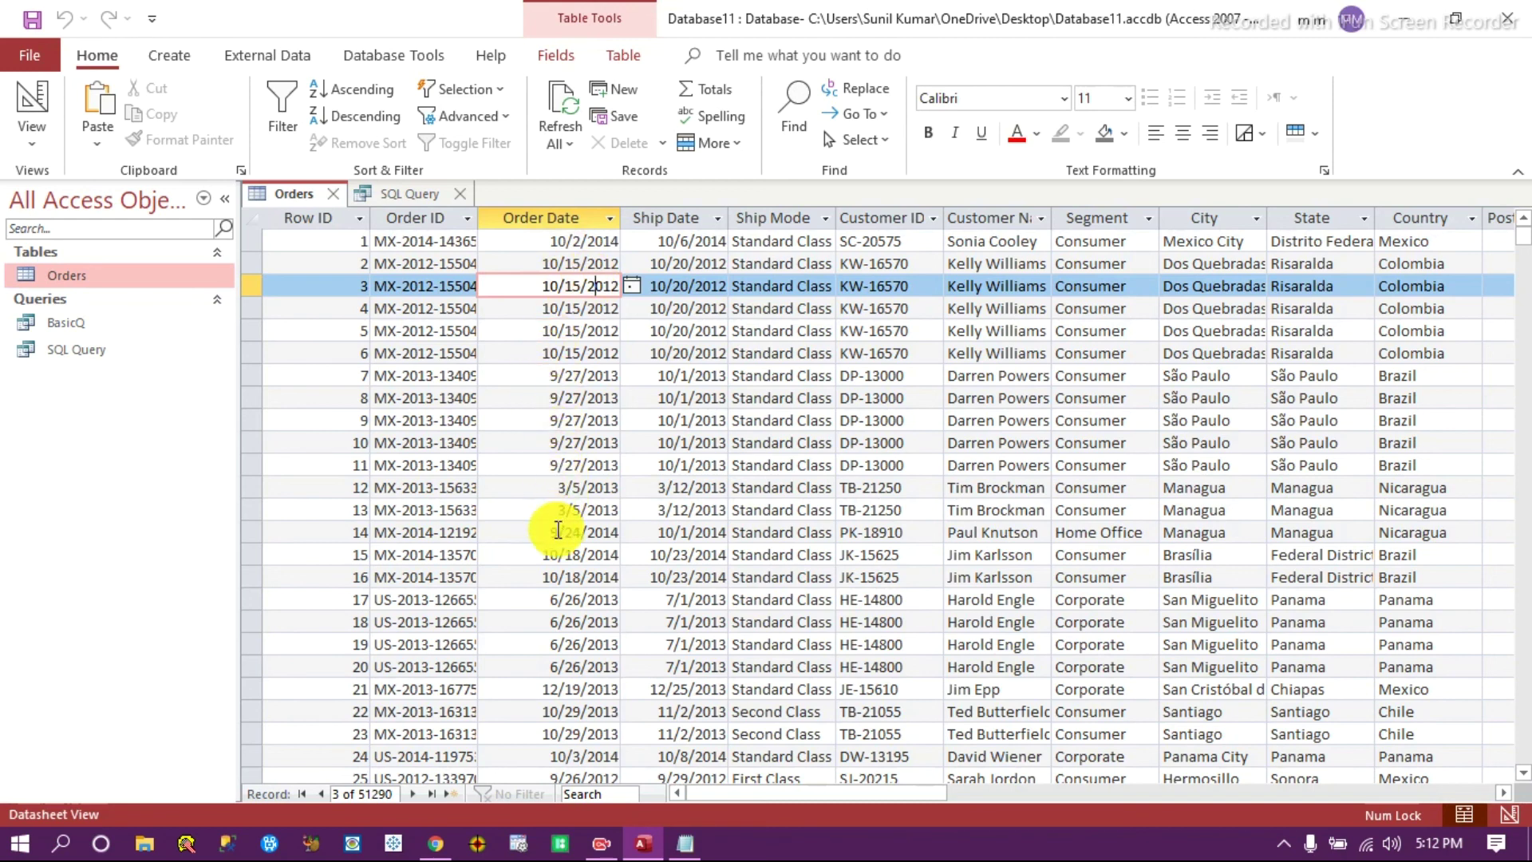
Replace the whole weekday statement in SQL Query with a new statement beginning with SELECT.
click(409, 192)
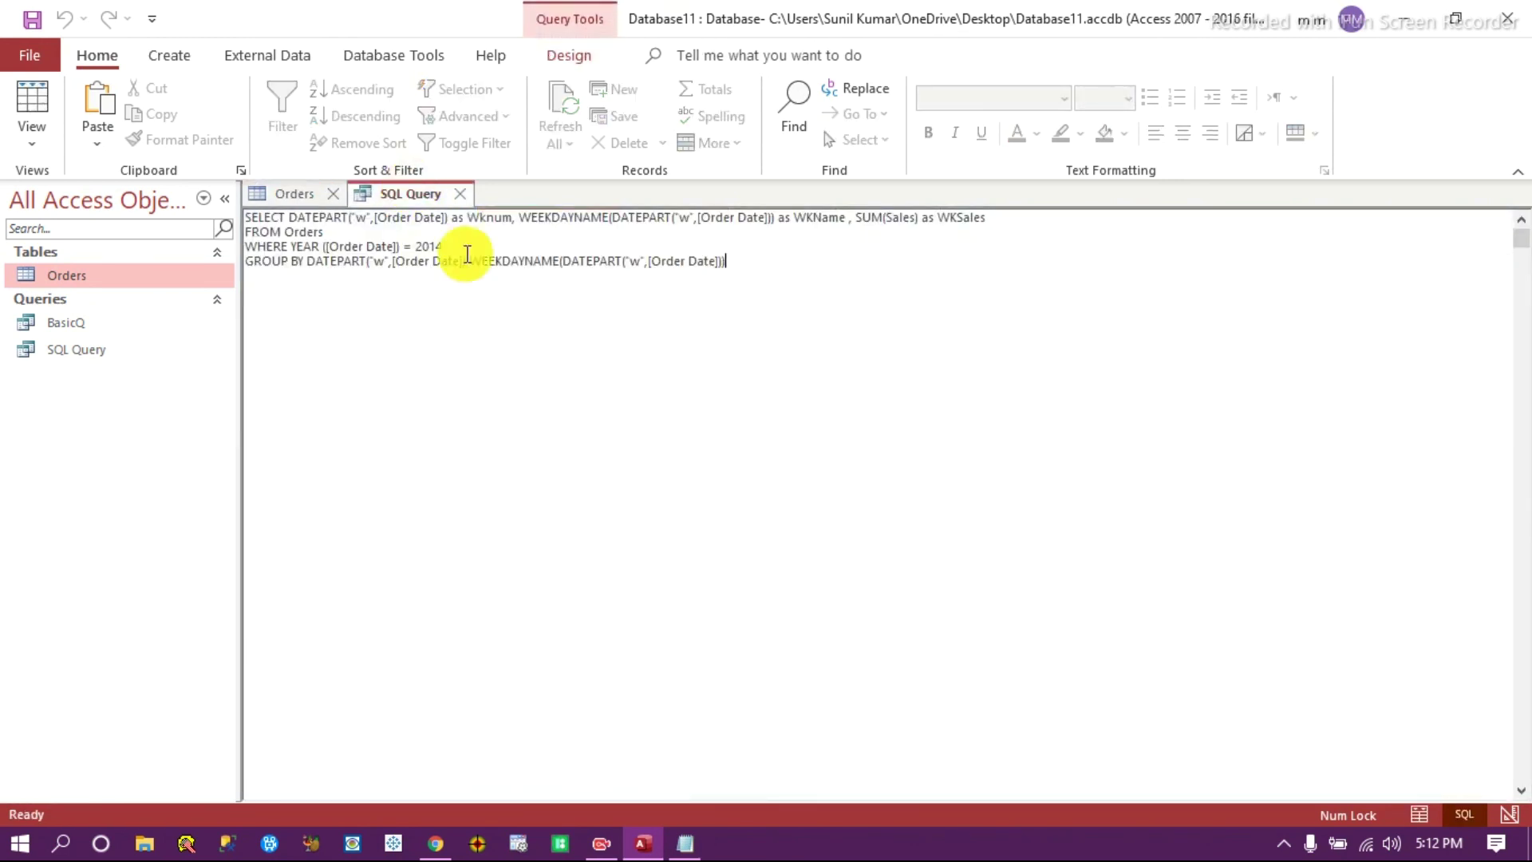
key(ctrl+a)
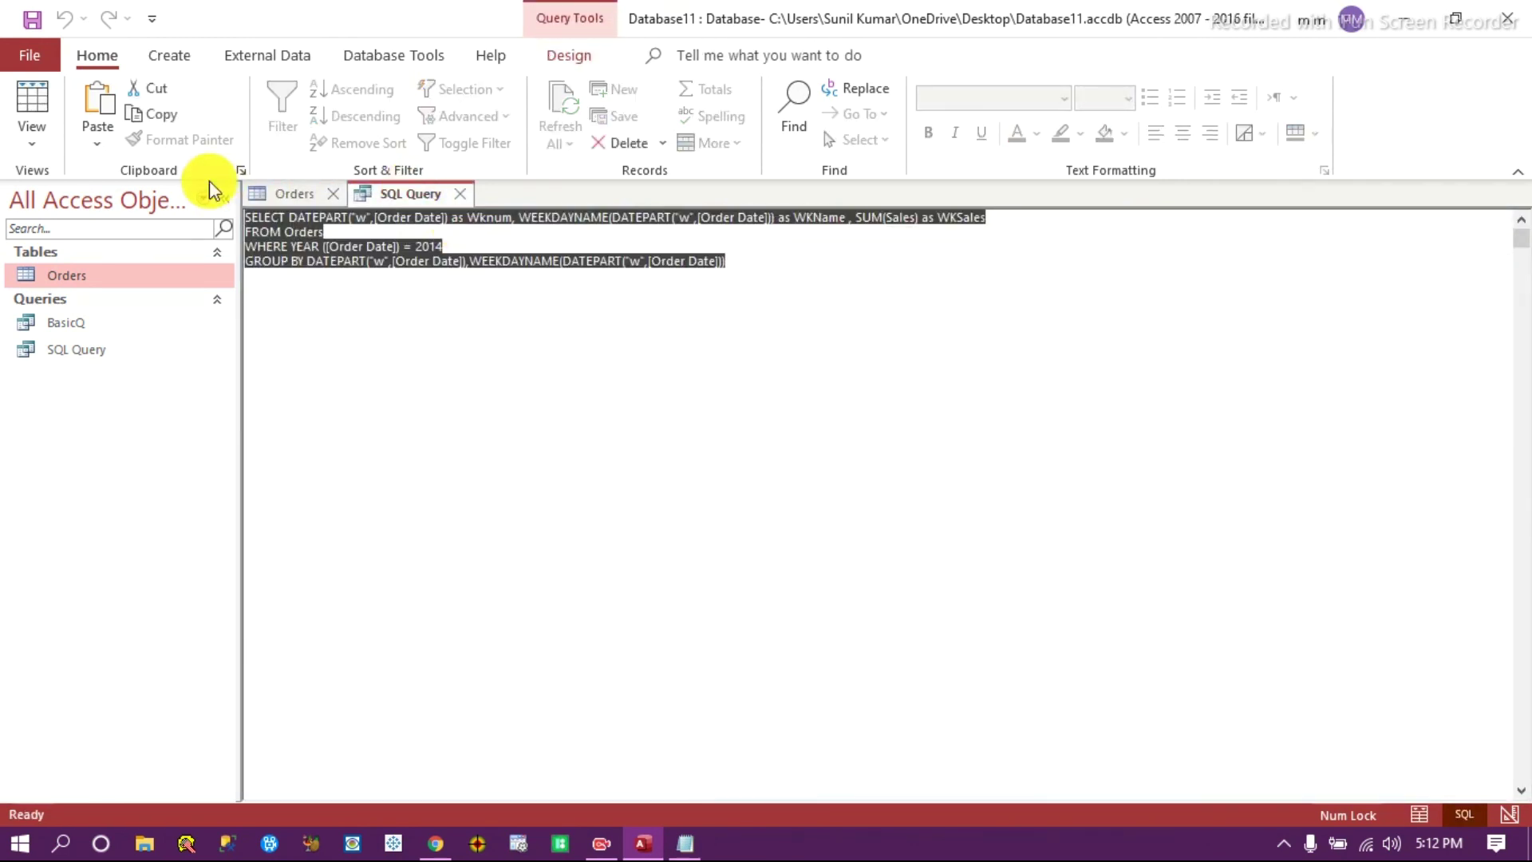
text(SELECT)
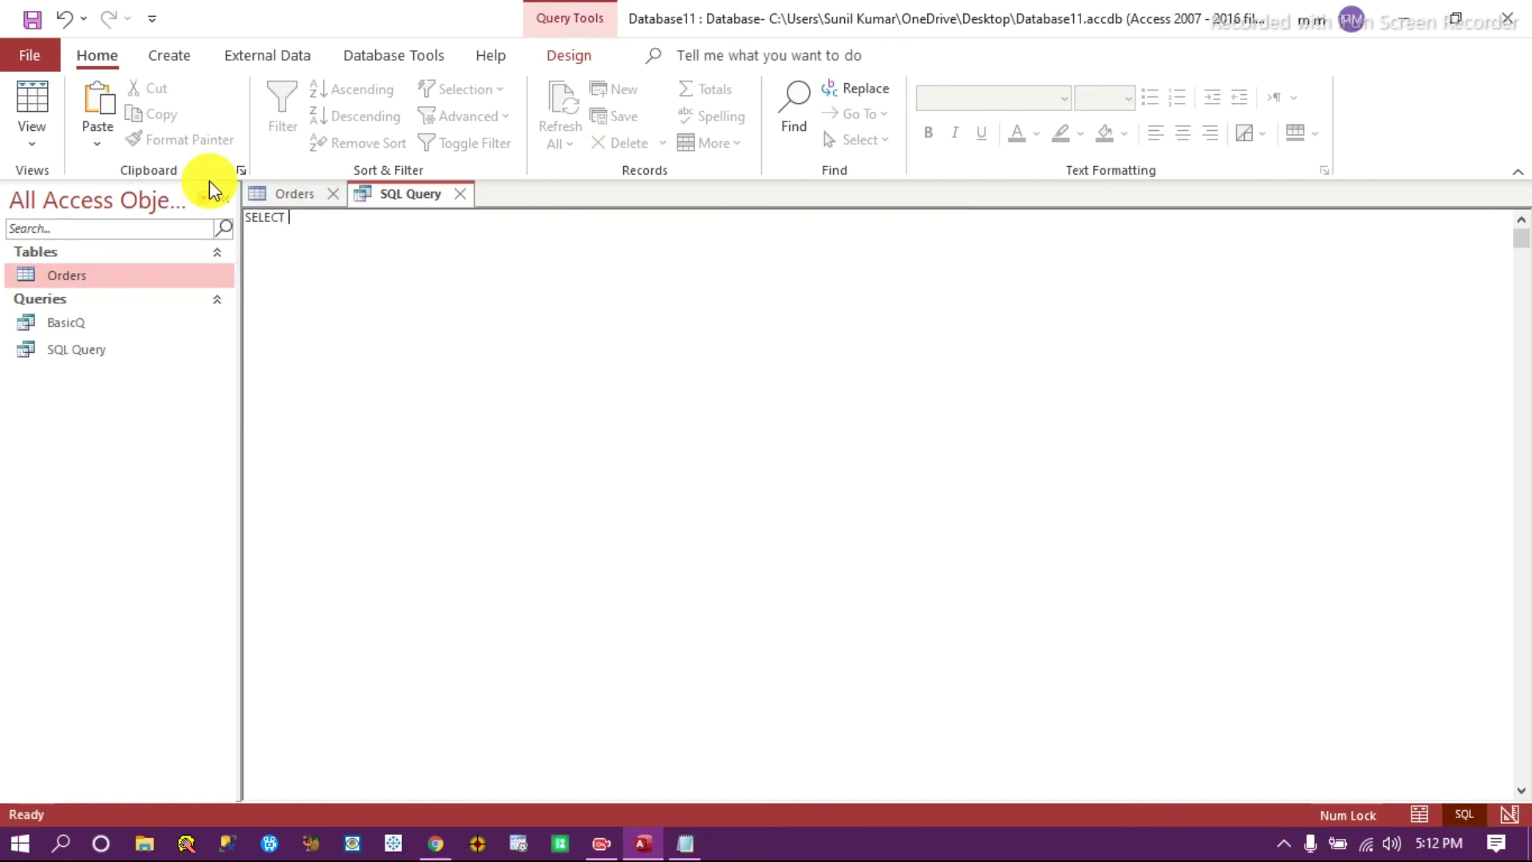
Switch to Chrome and look up the quarter interval setting in the DatePart Function article, reached from the Access Functions (by category) page.
key(alt+Tab)
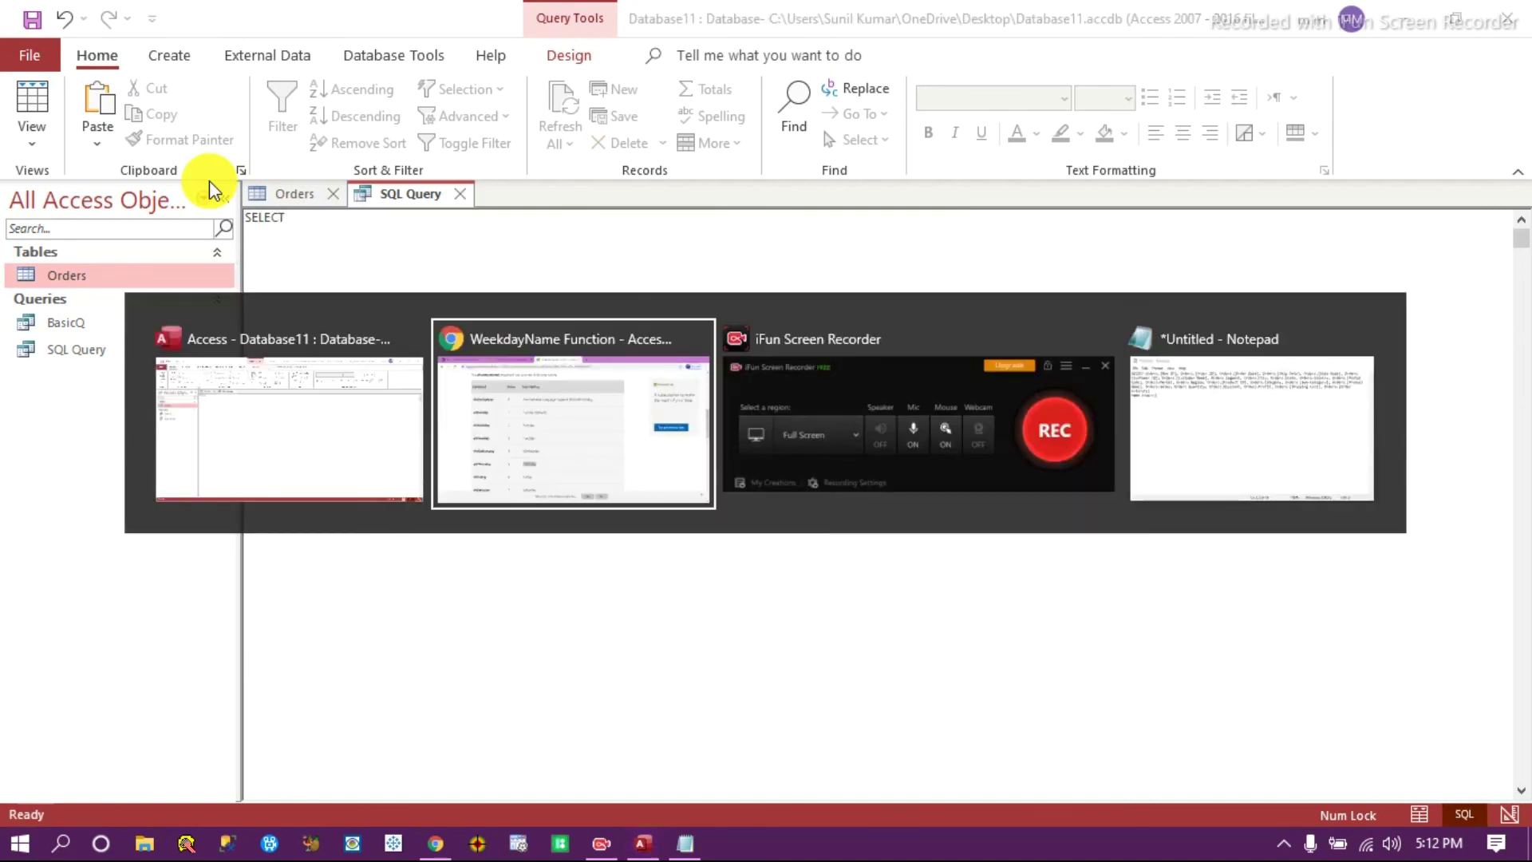
scroll(265, 403, up, 10)
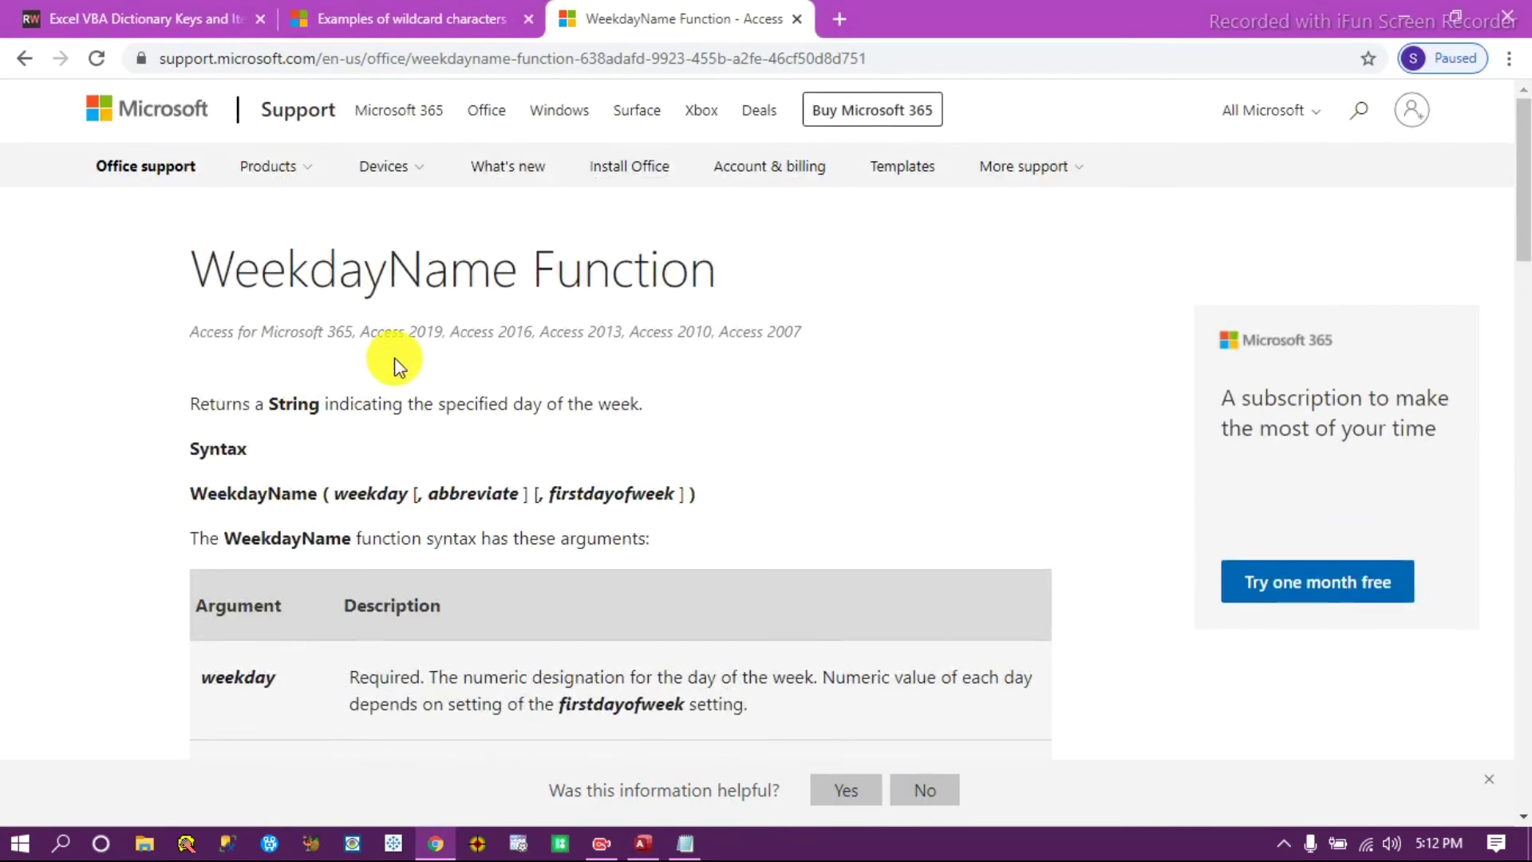
key(End)
click(27, 59)
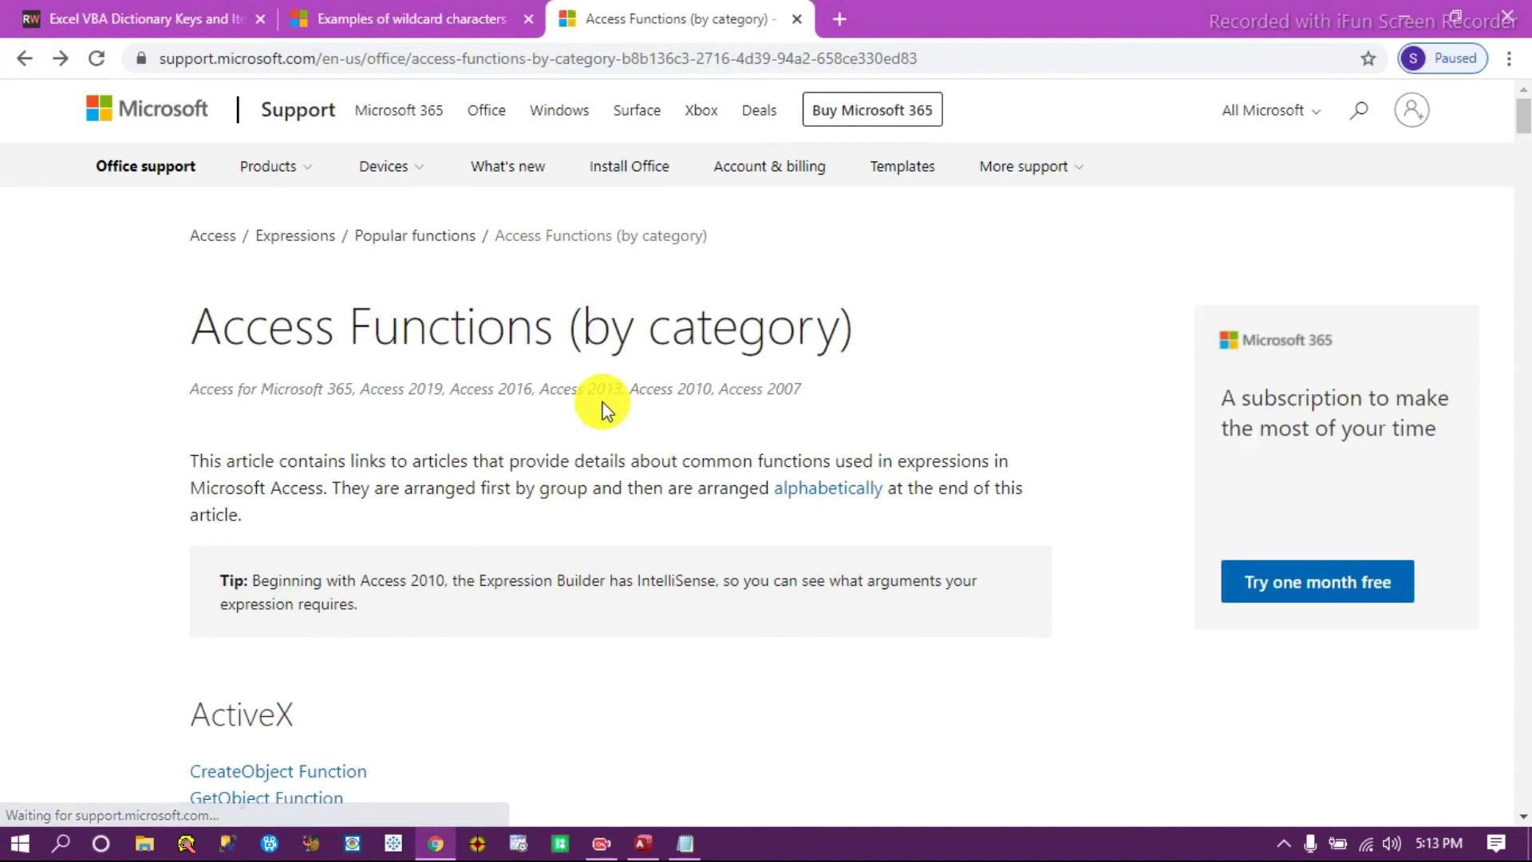
scroll(604, 411, down, 10)
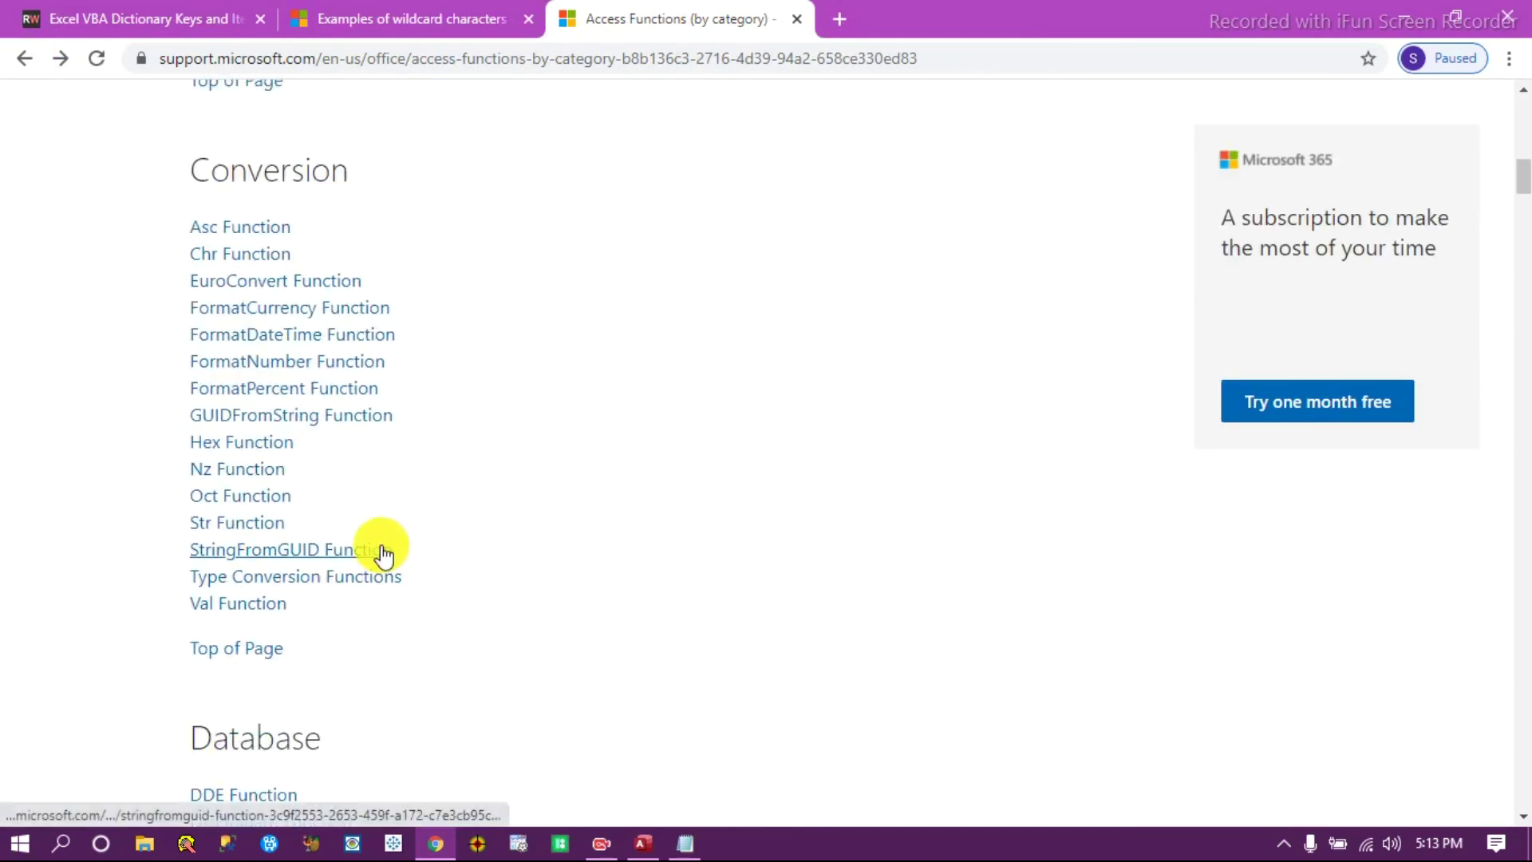
scroll(381, 551, down, 15)
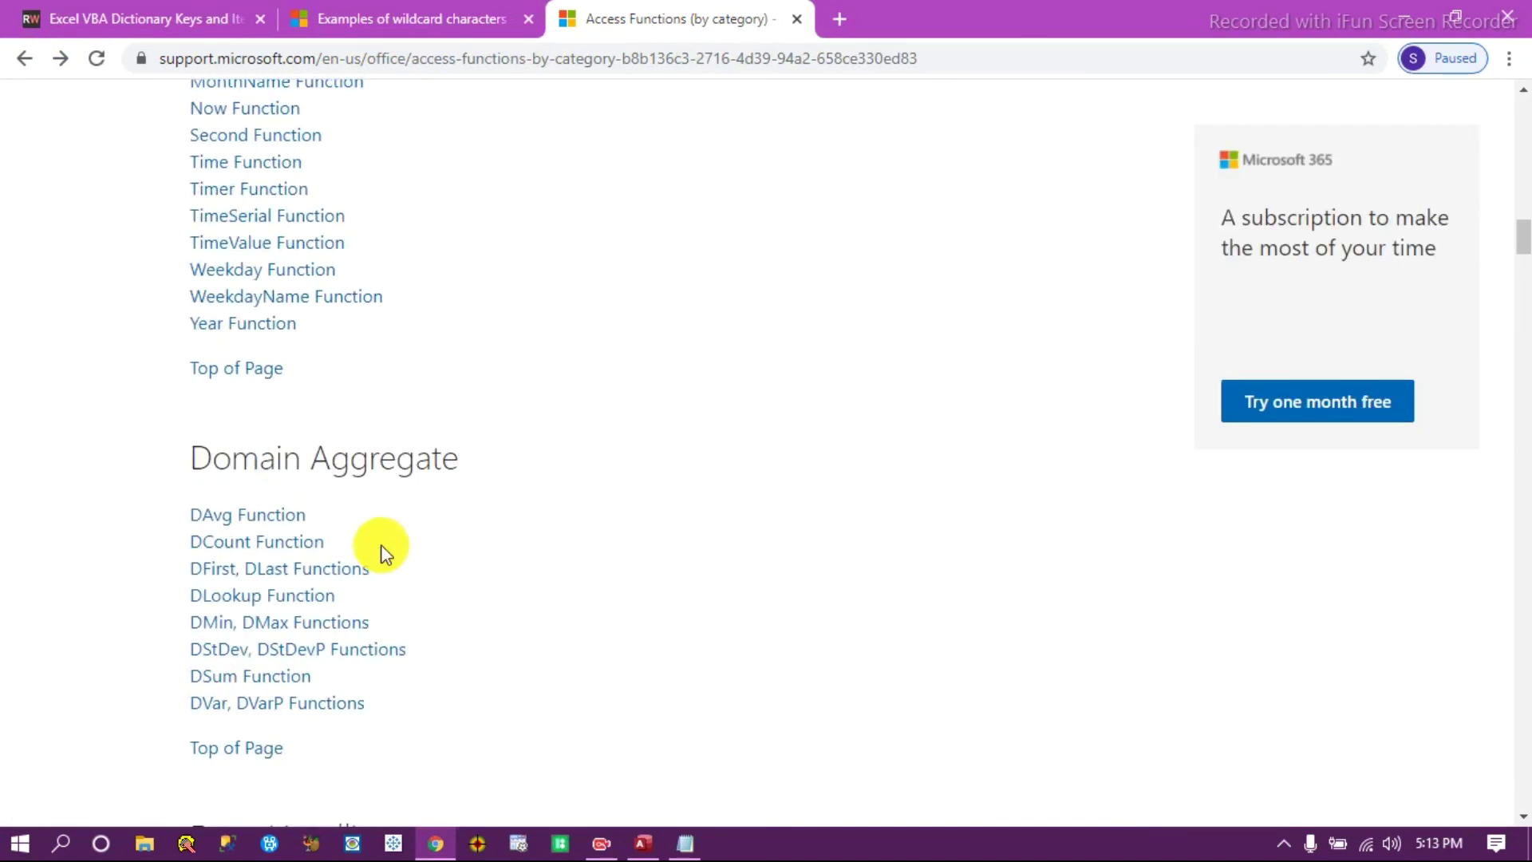
scroll(351, 415, up, 9)
click(263, 550)
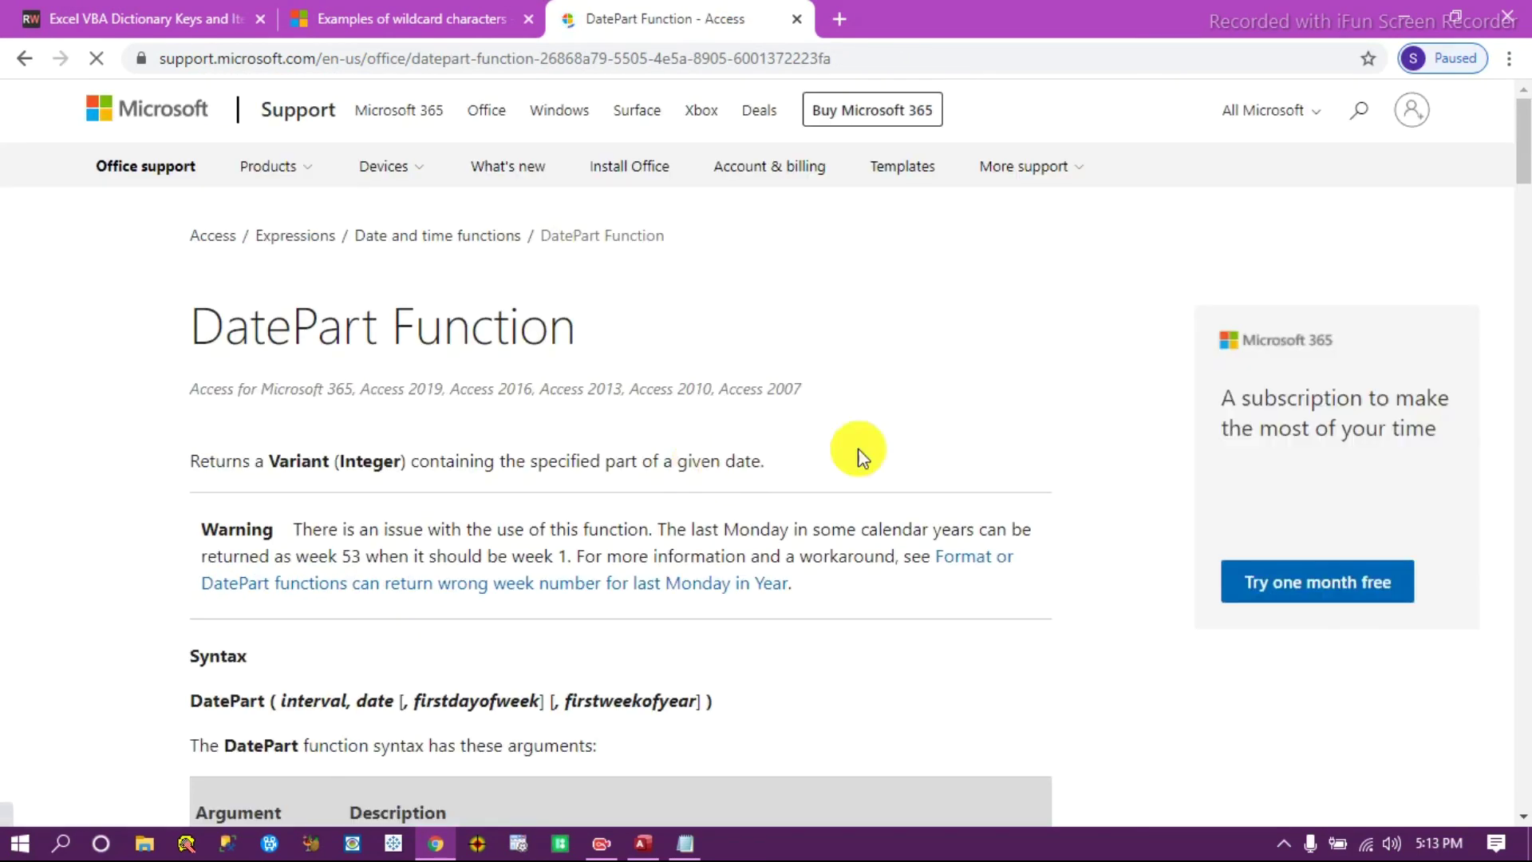
drag(1521, 151, 1522, 288)
drag(626, 297, 168, 298)
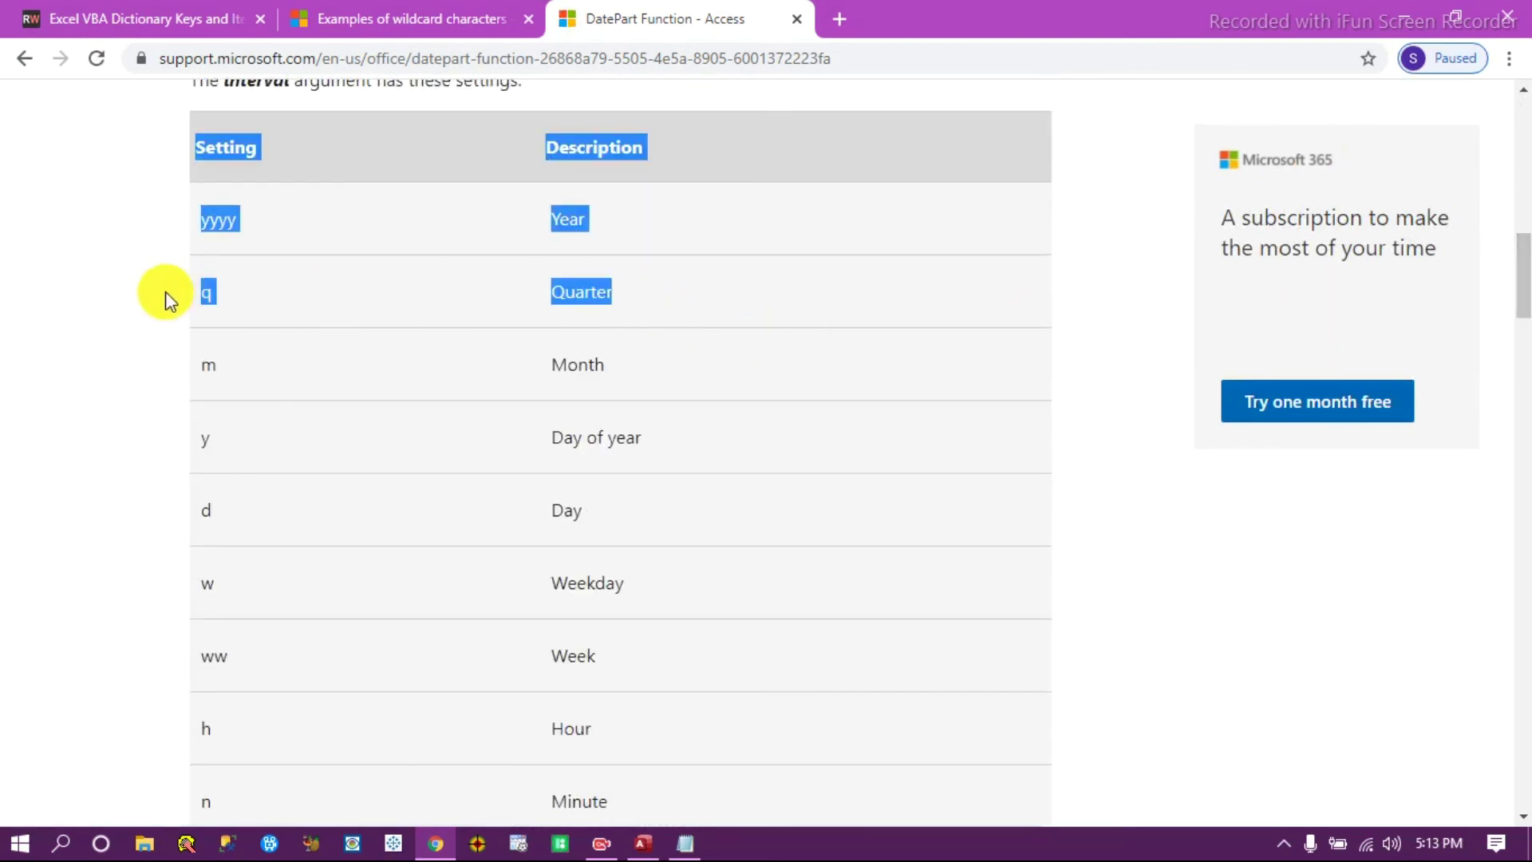
double_click(208, 294)
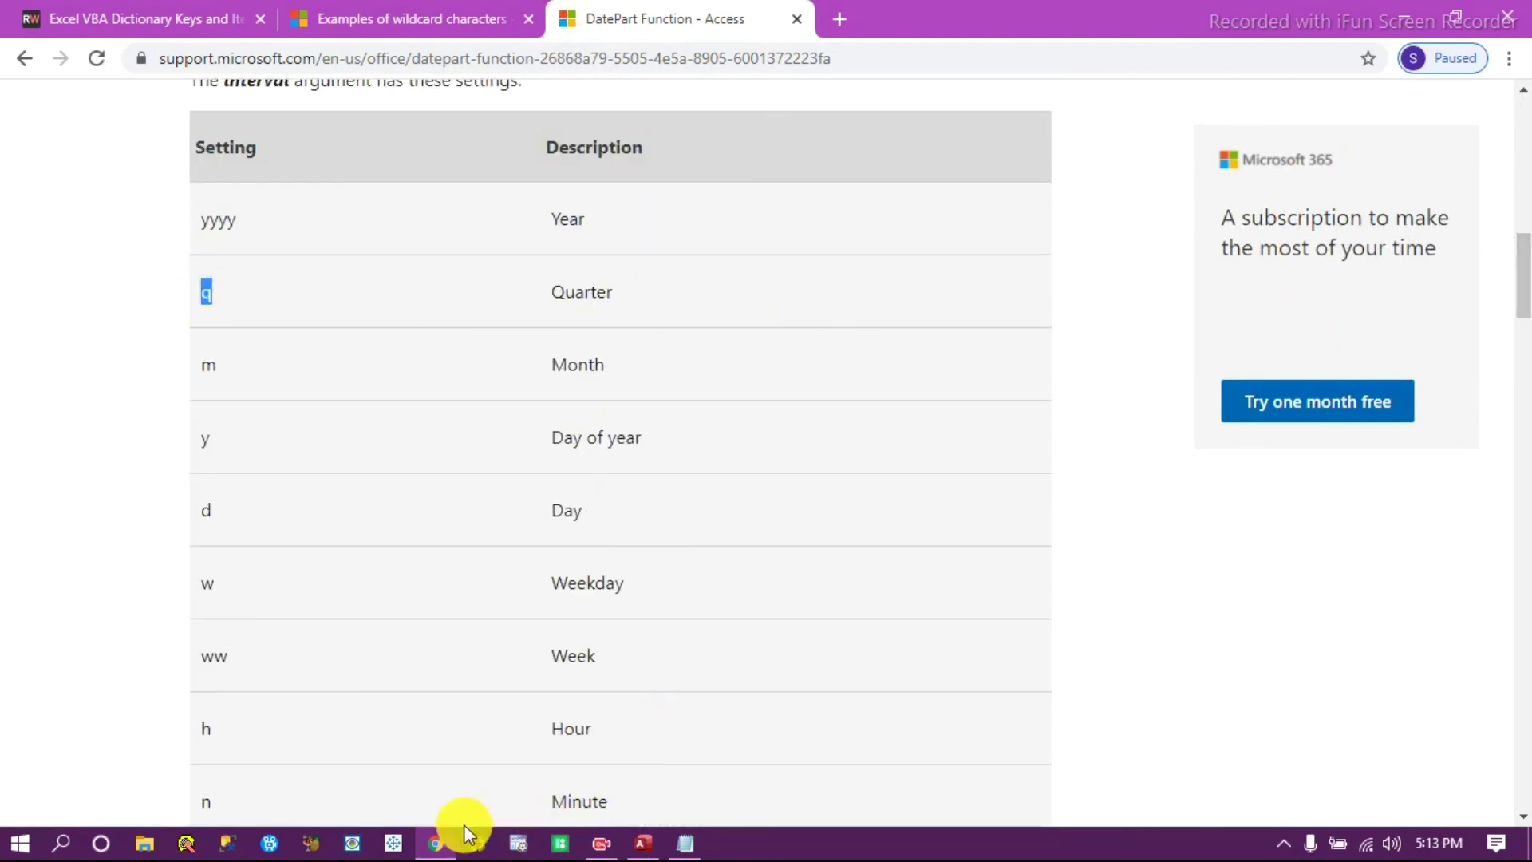
Back in Access, complete the query as SELECT DATEPART("q",[Order Date]) as Qtr FROM Orders, run it and return to the SQL statement.
click(643, 844)
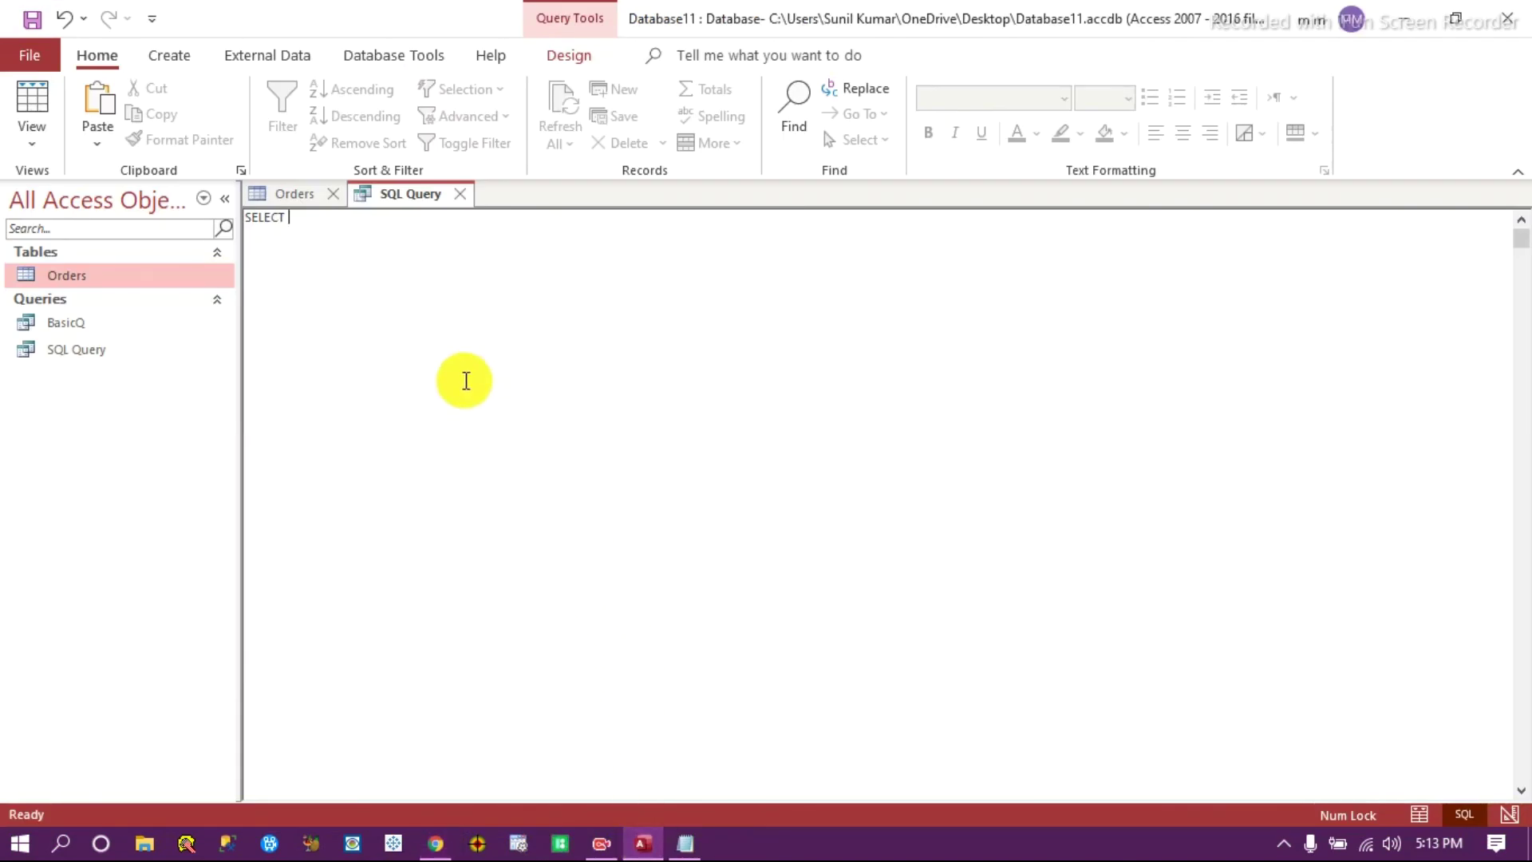
text(DATEPART('q',[Order D)
text(ate)
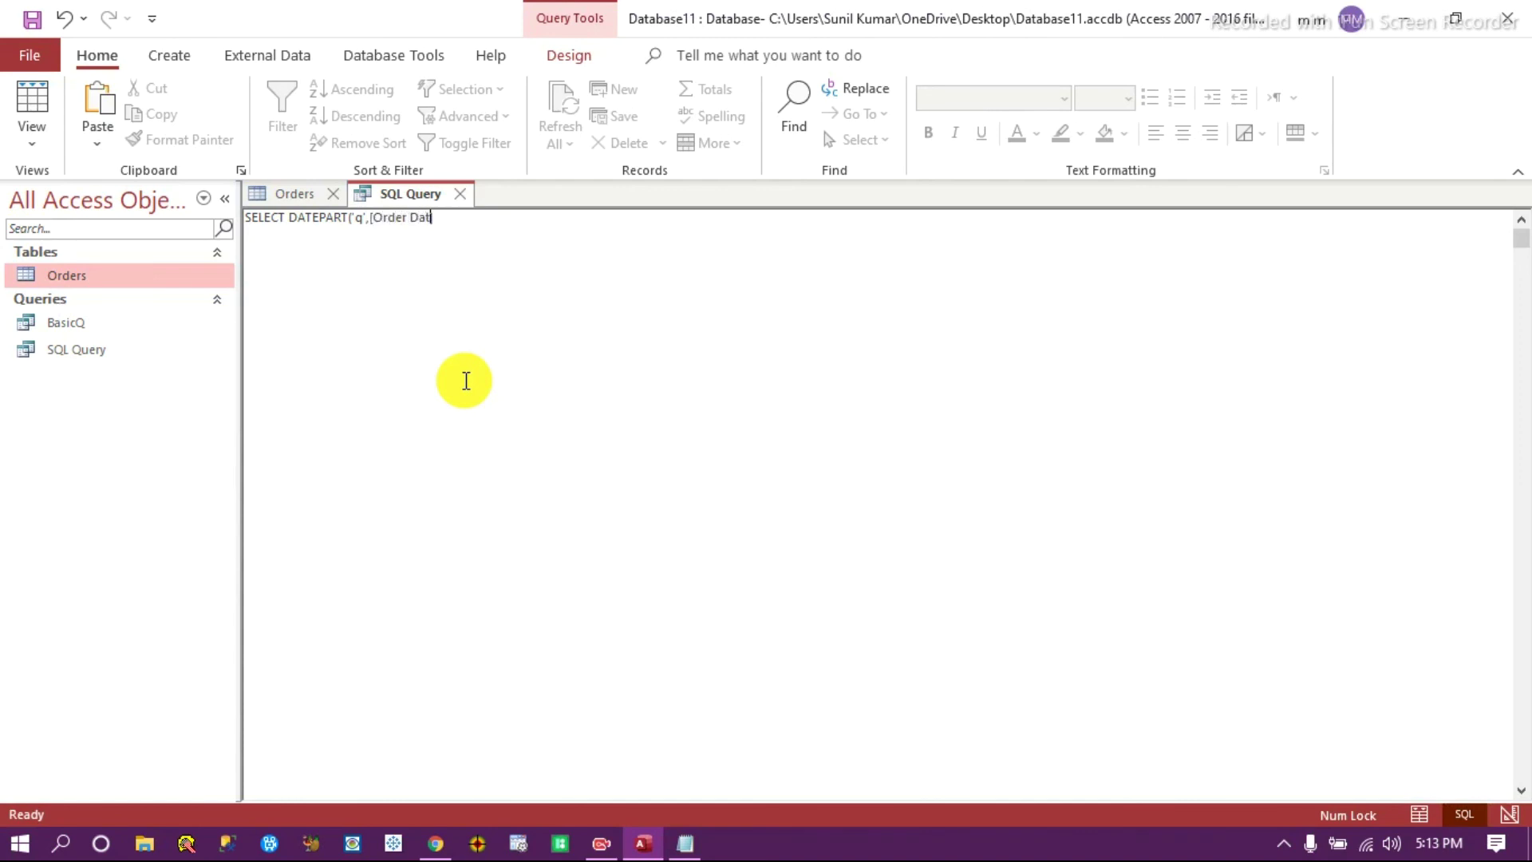
text(]) as Qtr)
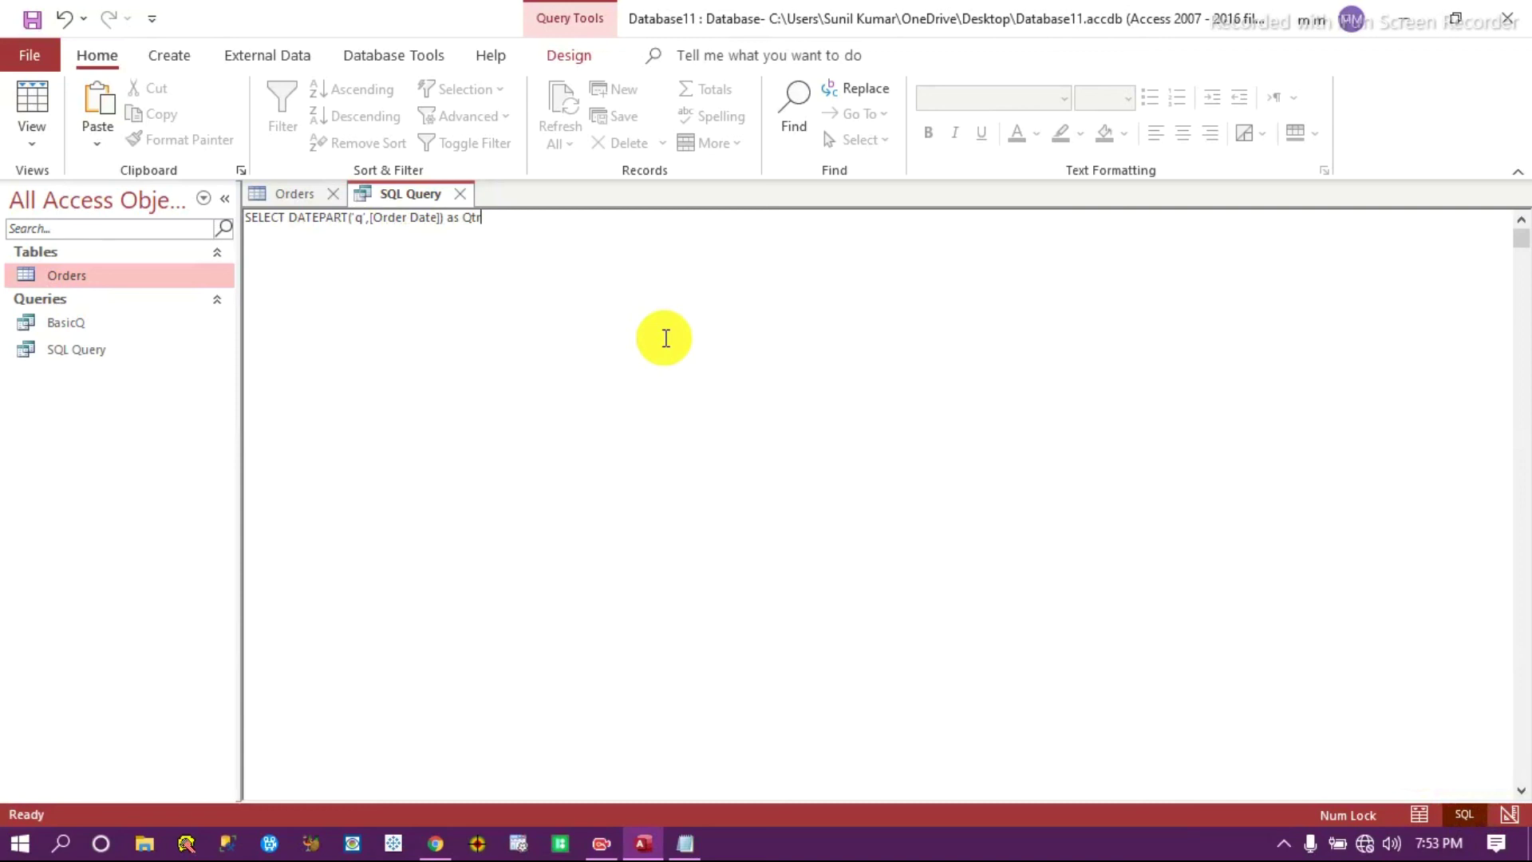
key(Return)
text(FROM Orders)
click(571, 53)
click(67, 96)
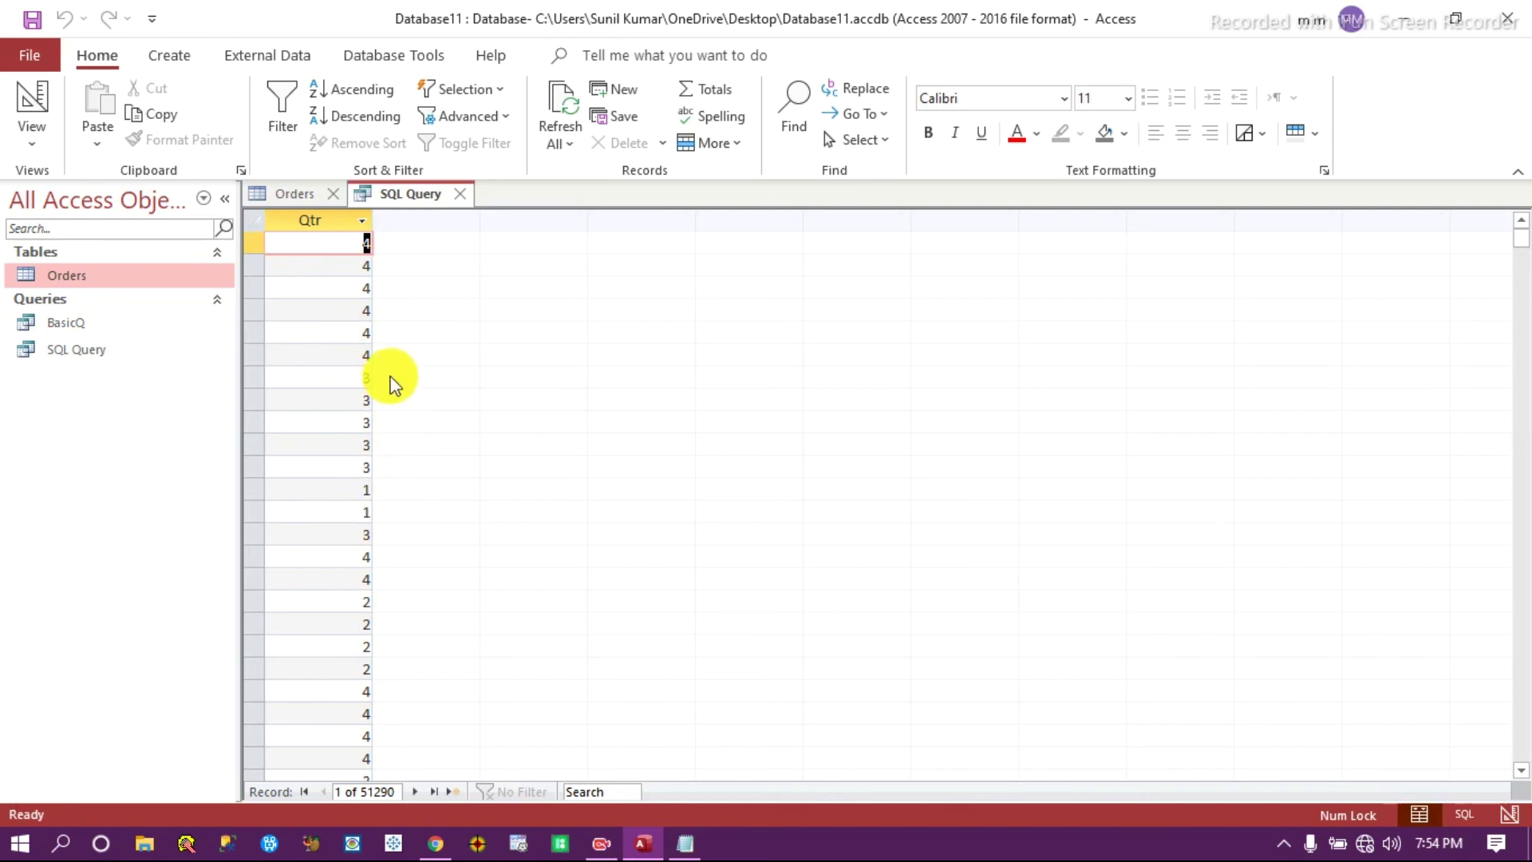
click(1460, 811)
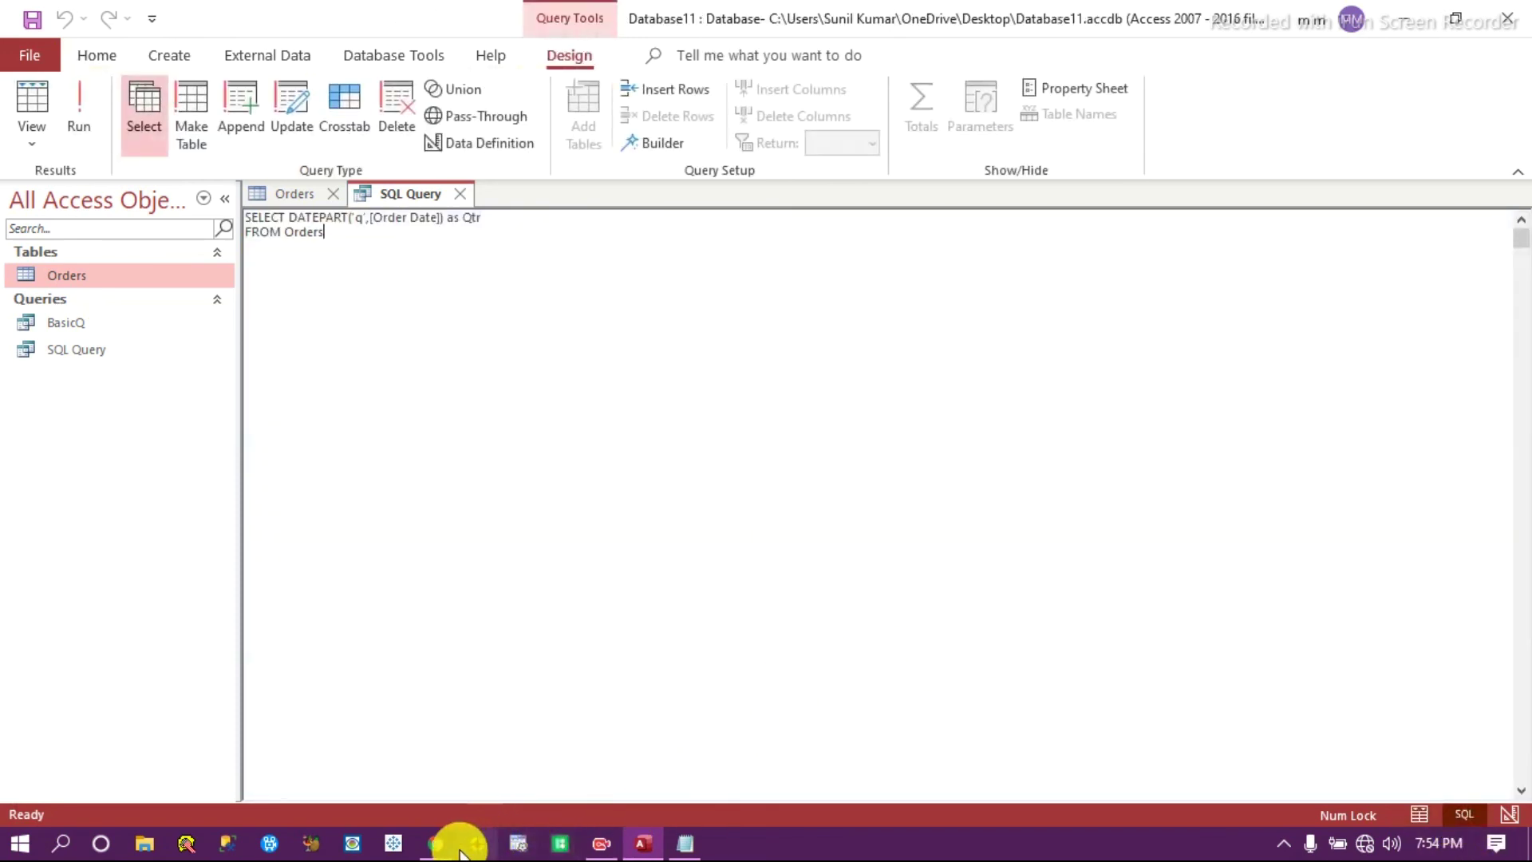
Switch to Chrome, go back to the Access Functions (by category) page and reconnect to the secured Wi-Fi network so it loads.
click(434, 844)
key(Home)
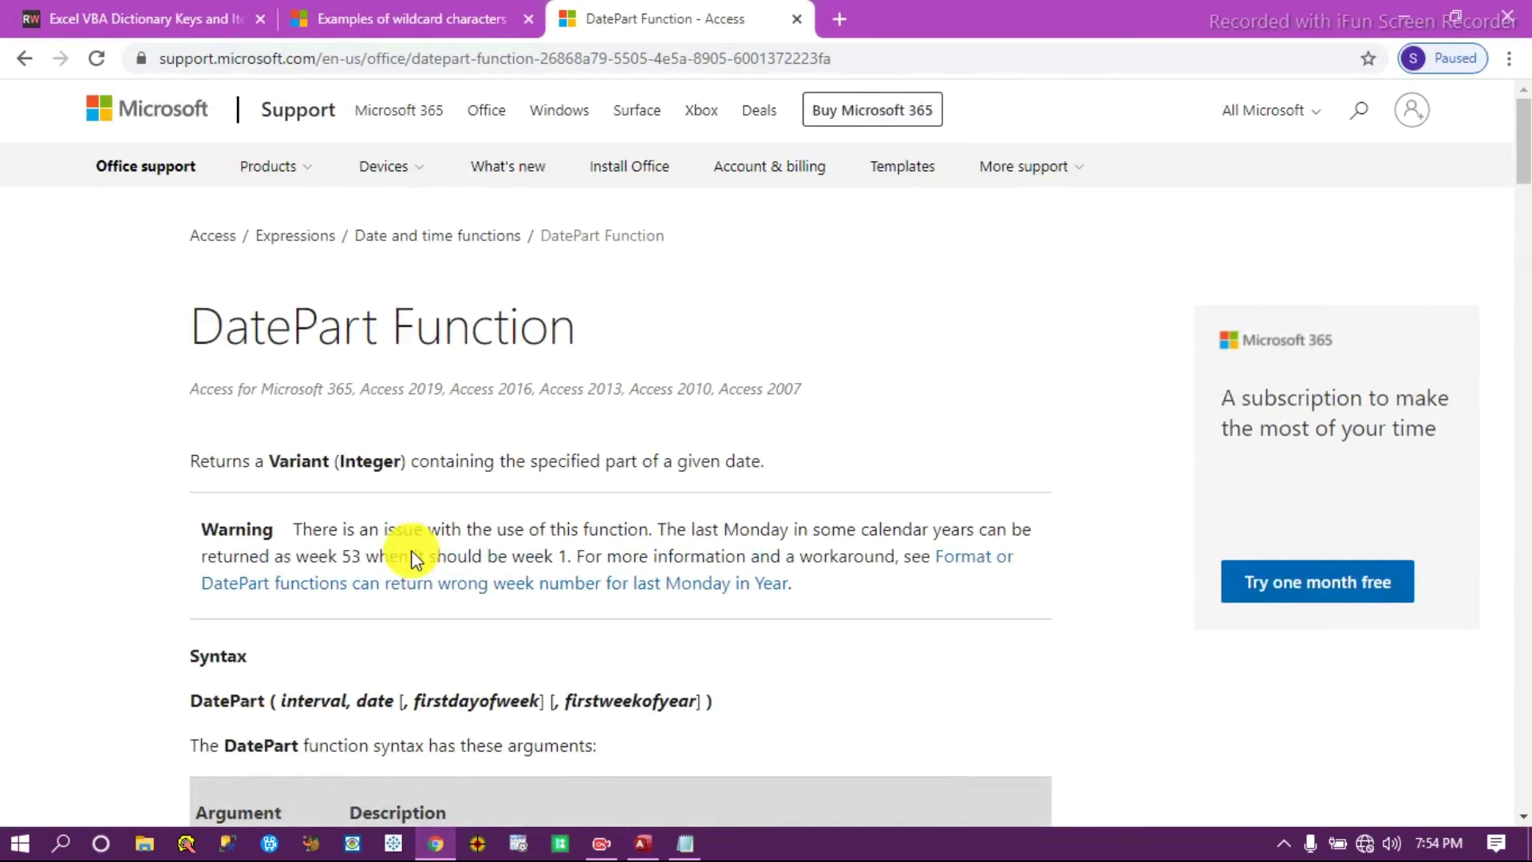
click(24, 57)
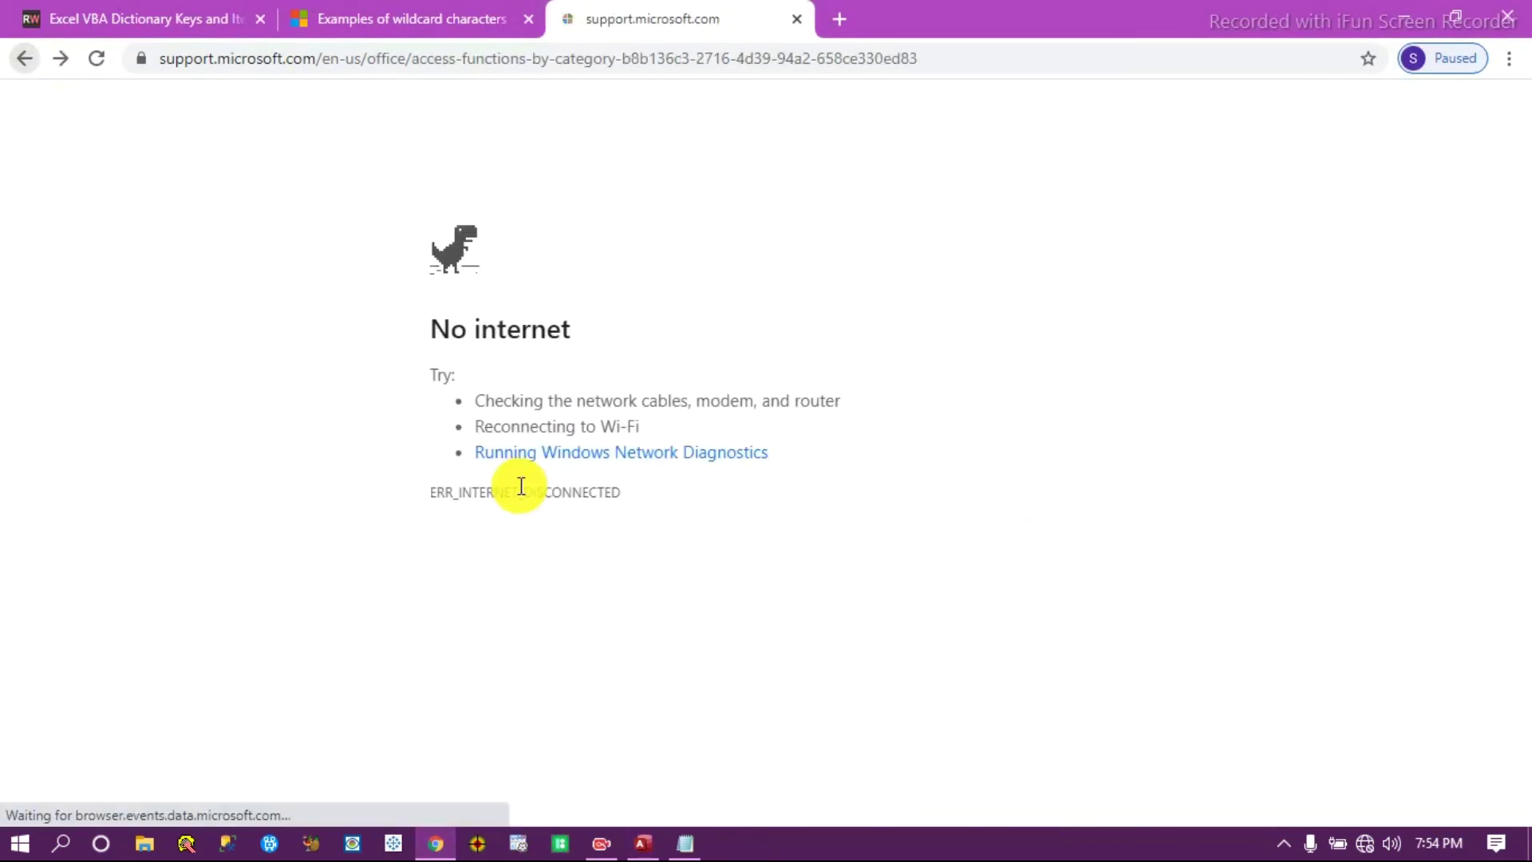
click(1363, 843)
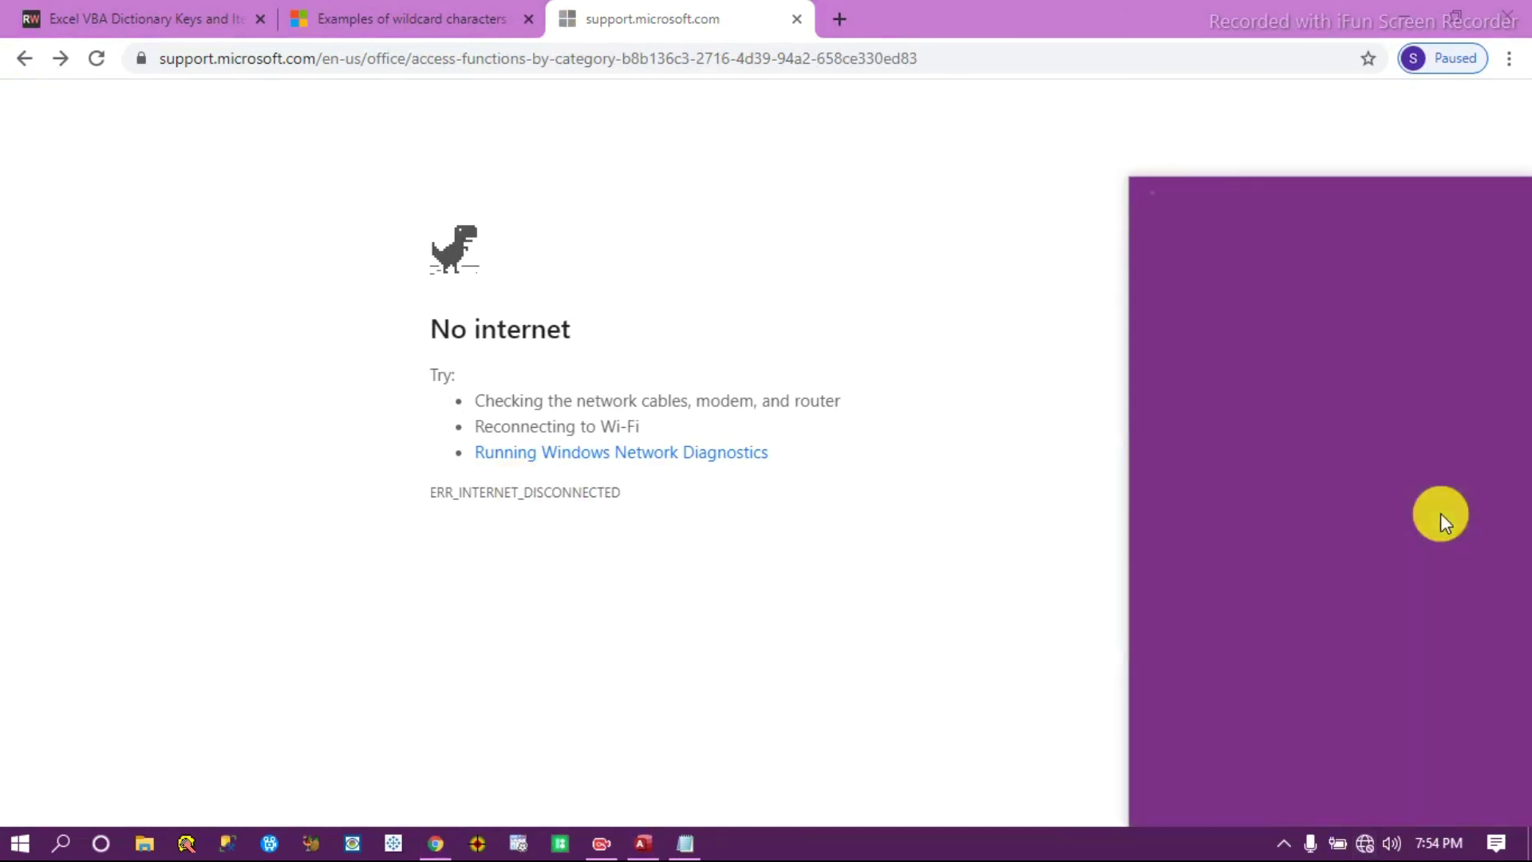
click(1292, 214)
click(1415, 313)
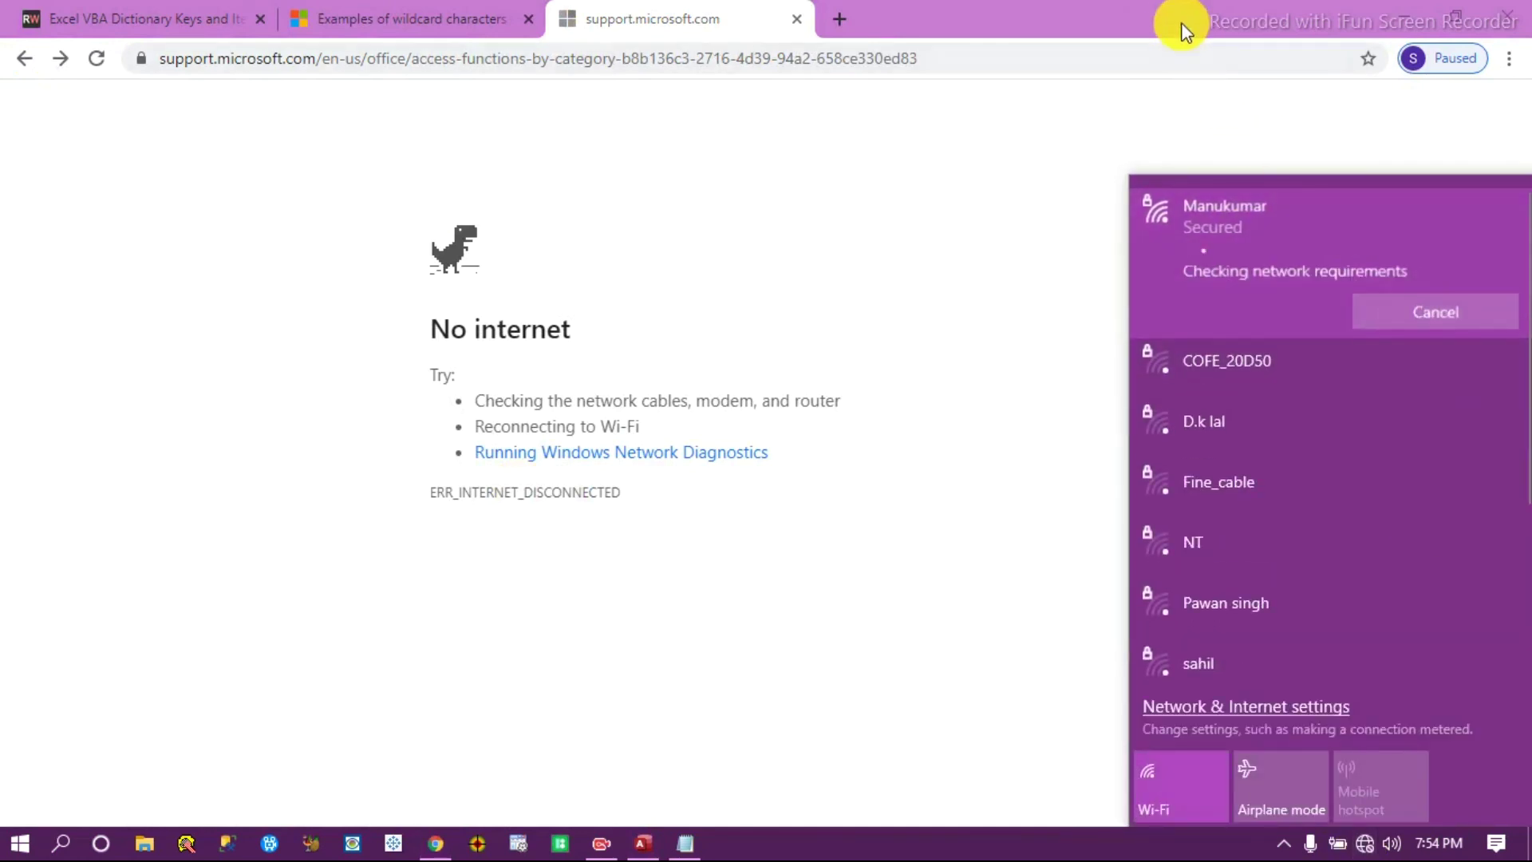
click(1178, 19)
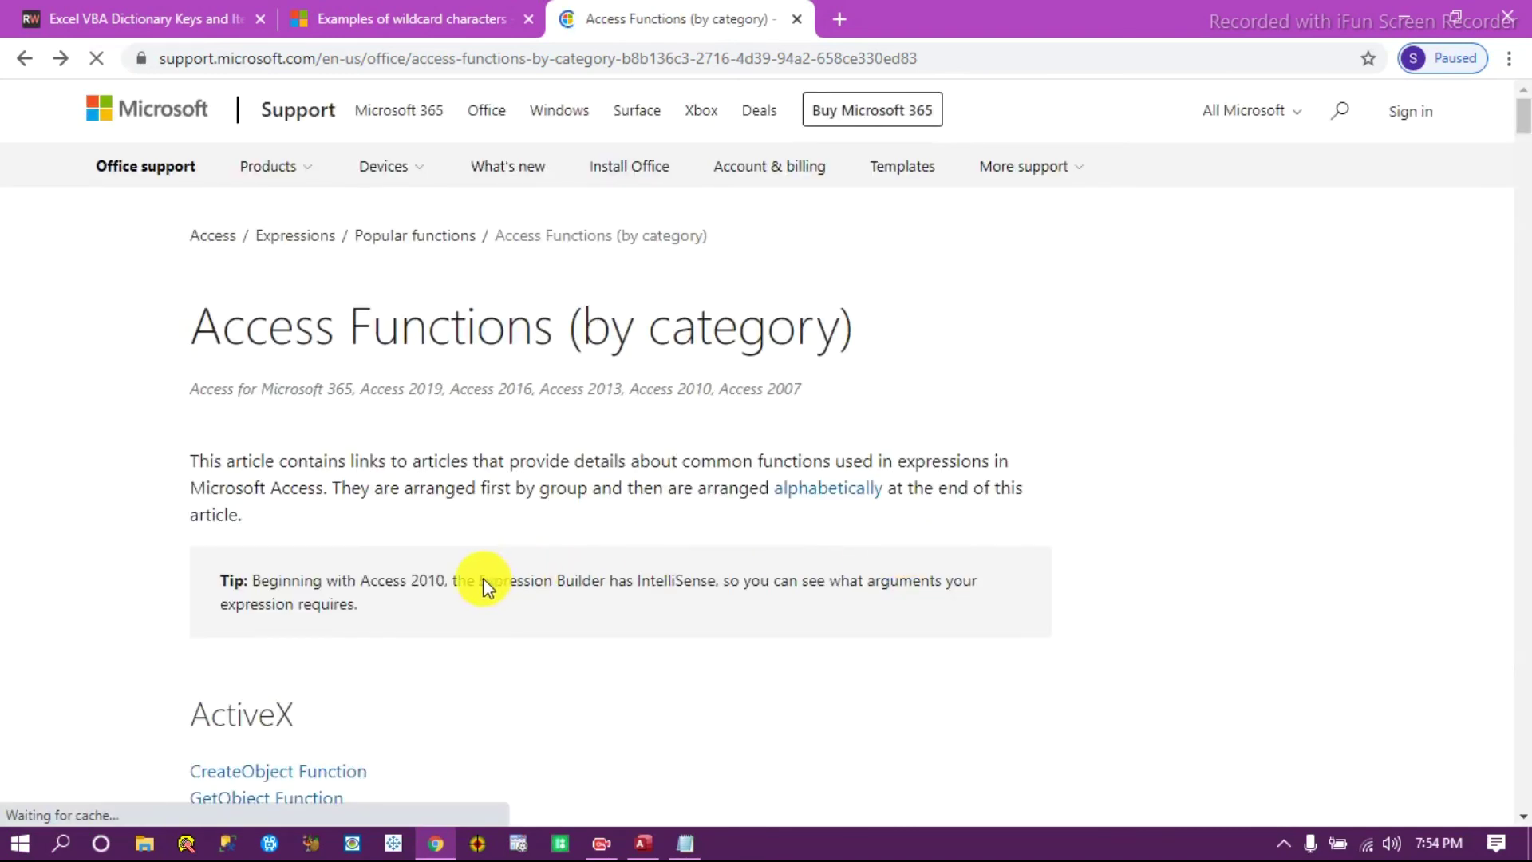
Search the Access functions list for "str" and open the Str Function article.
scroll(457, 546, down, 15)
scroll(461, 545, down, 20)
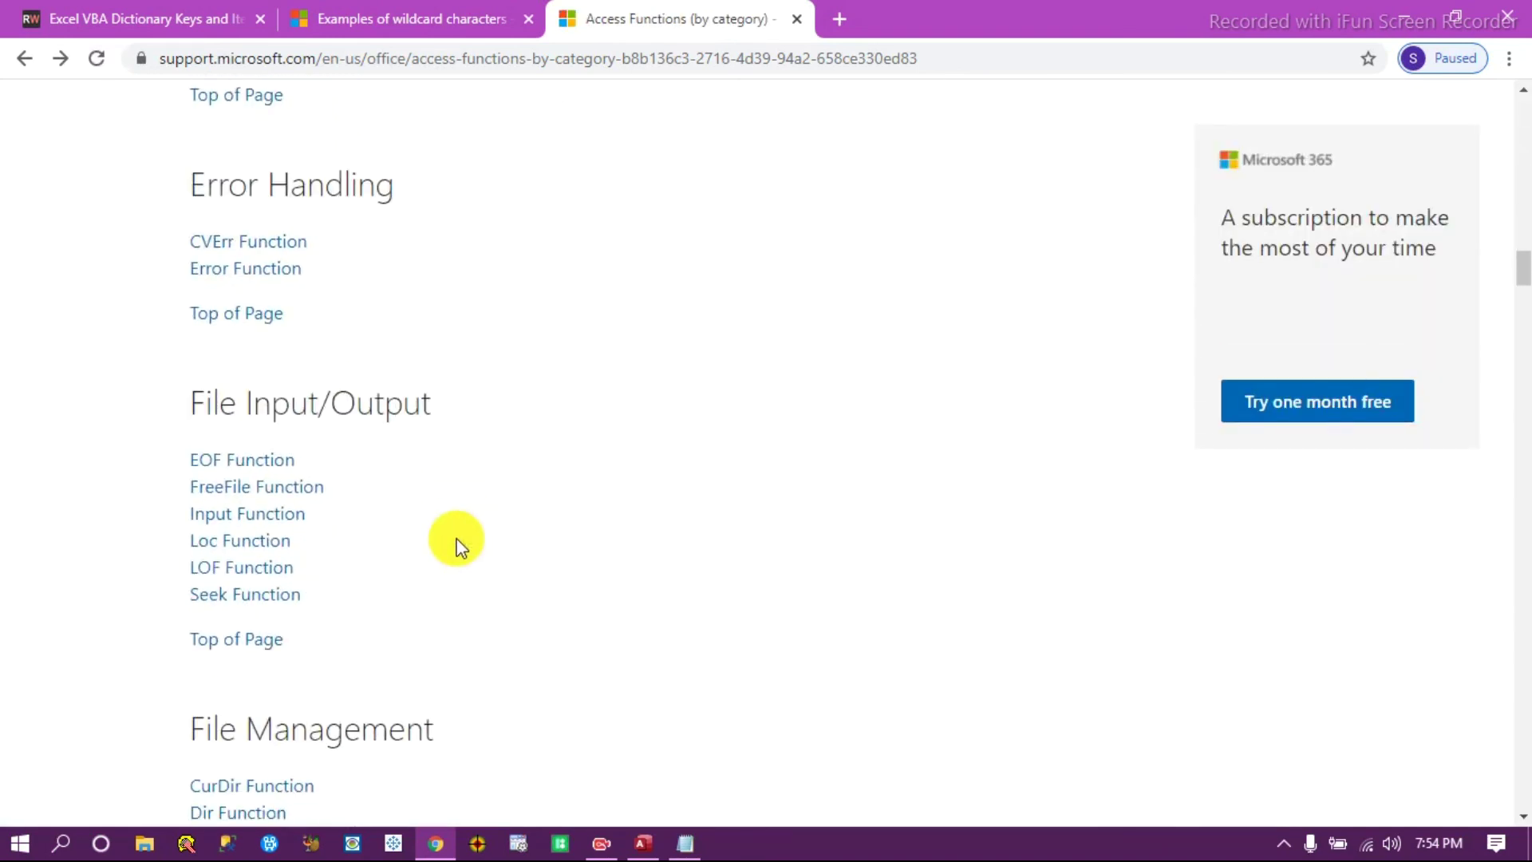
scroll(457, 537, down, 20)
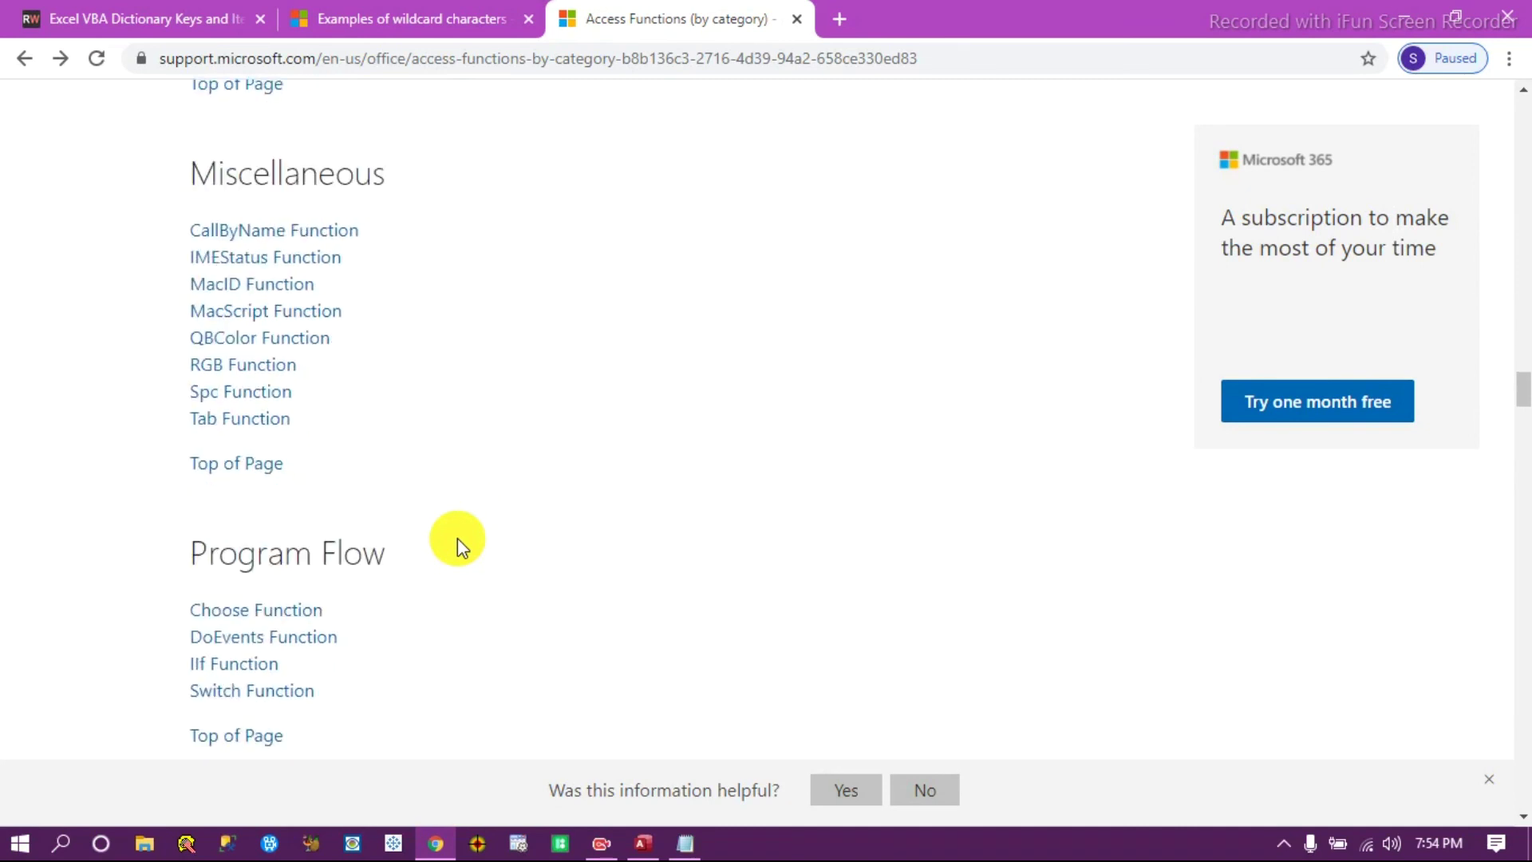
scroll(457, 538, down, 15)
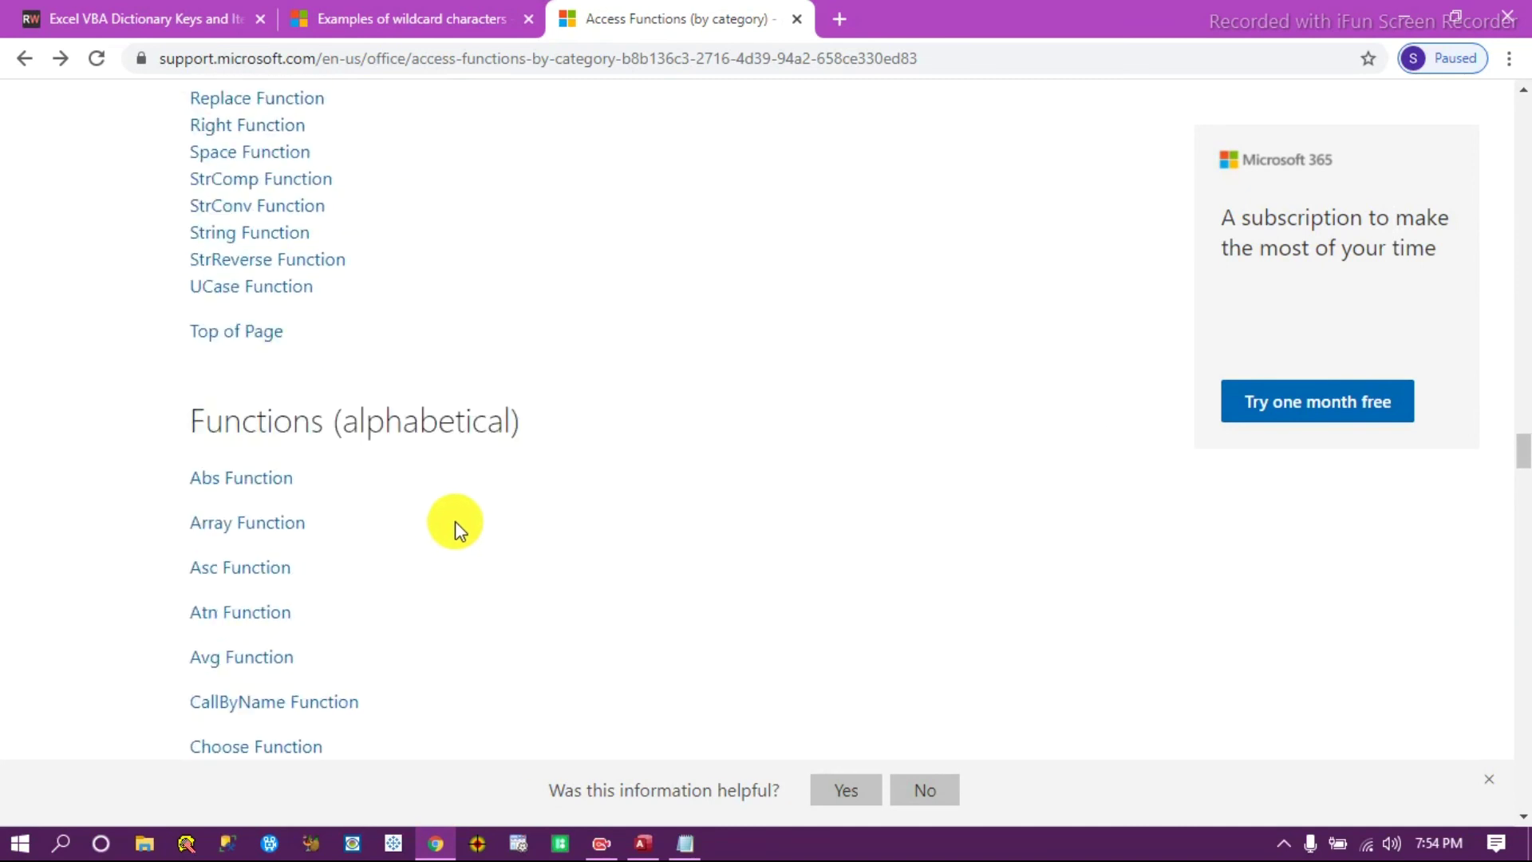
scroll(456, 525, down, 20)
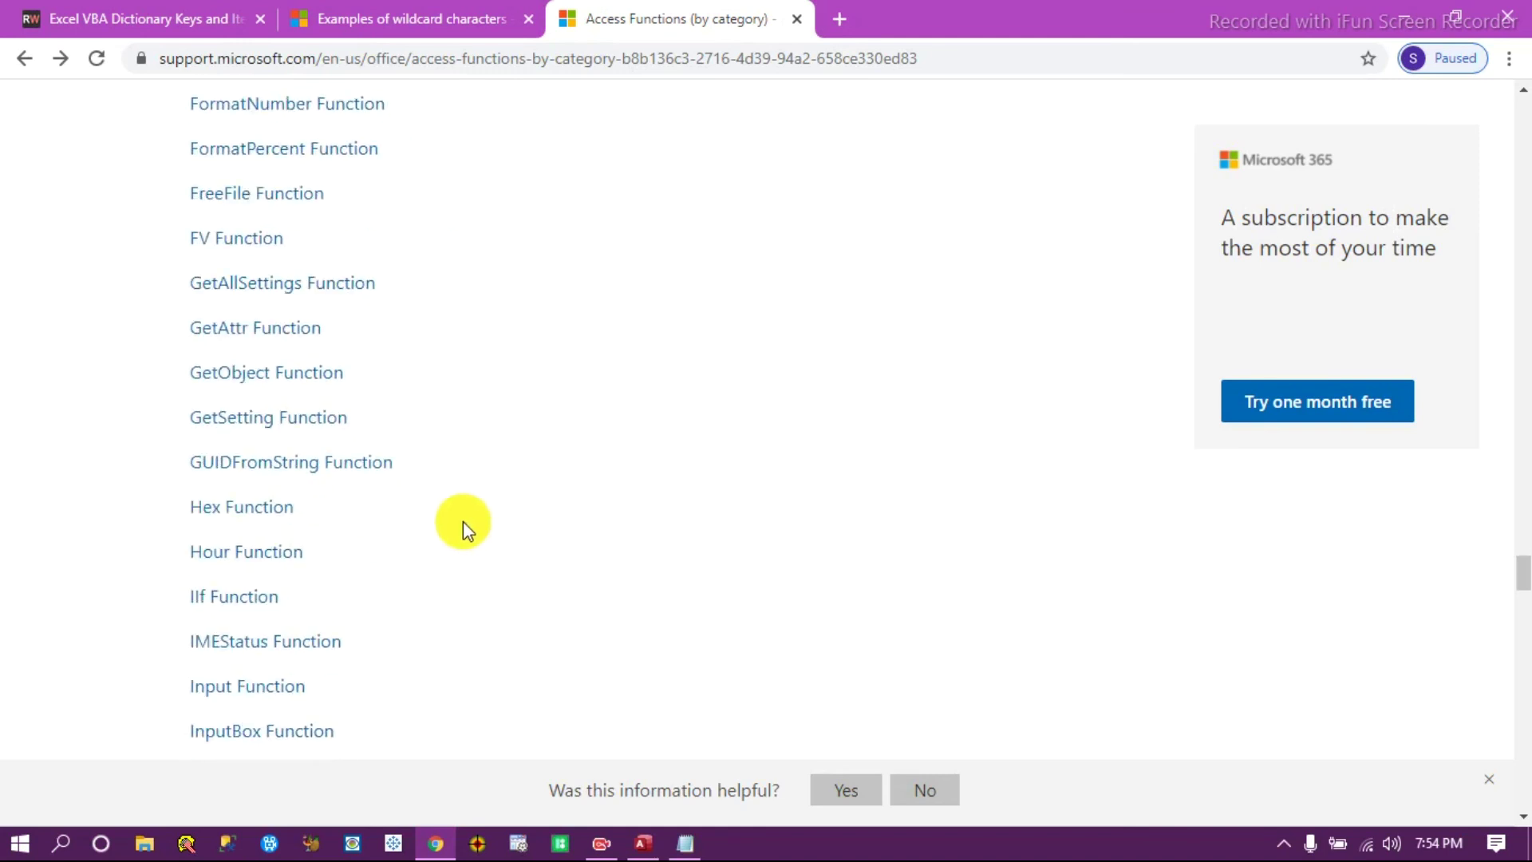
scroll(464, 522, down, 20)
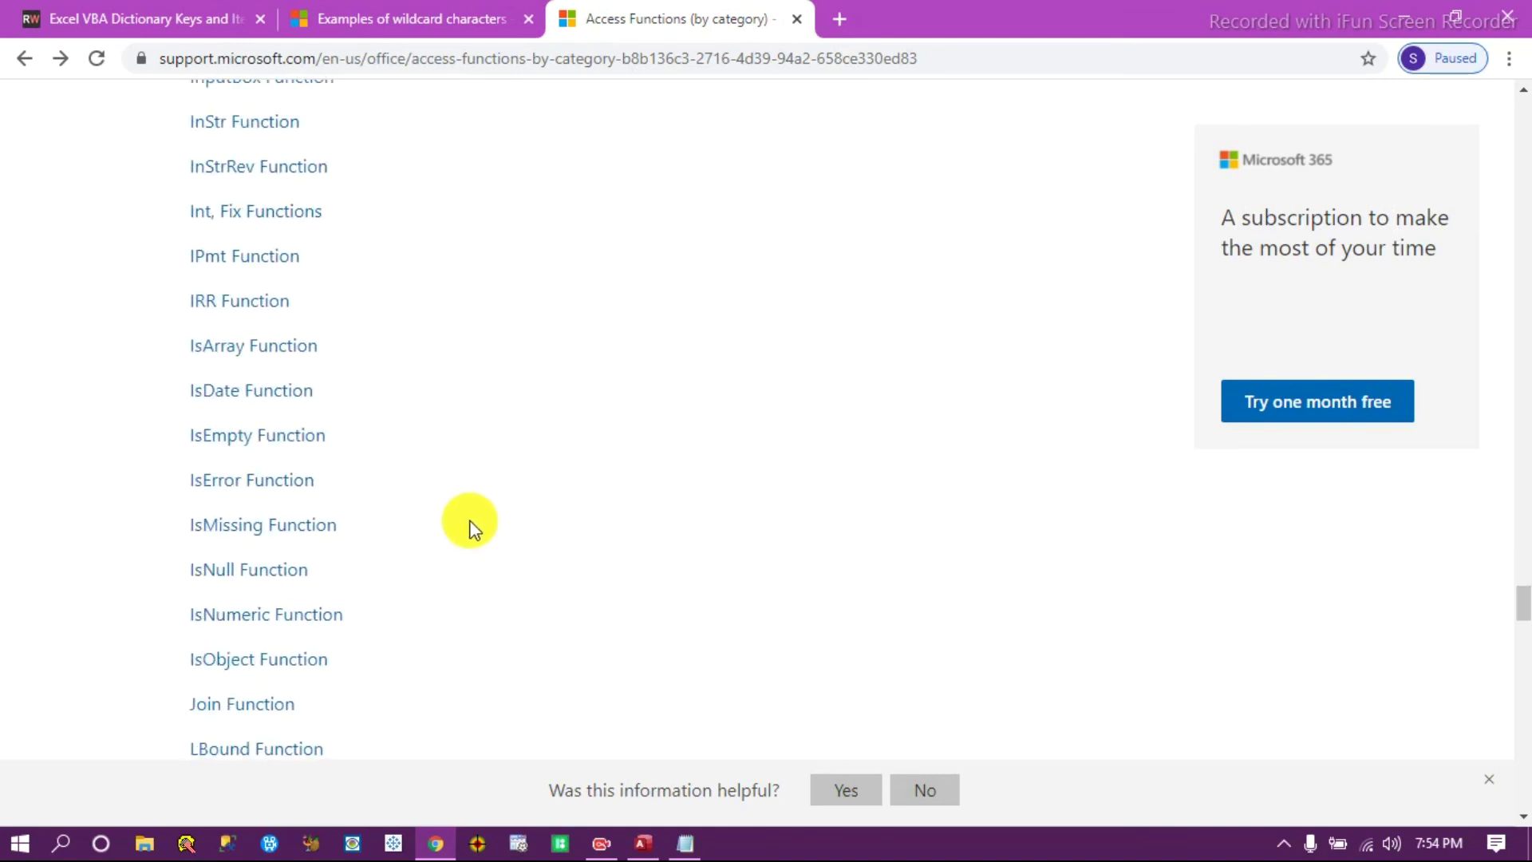
key(ctrl+f)
text(str)
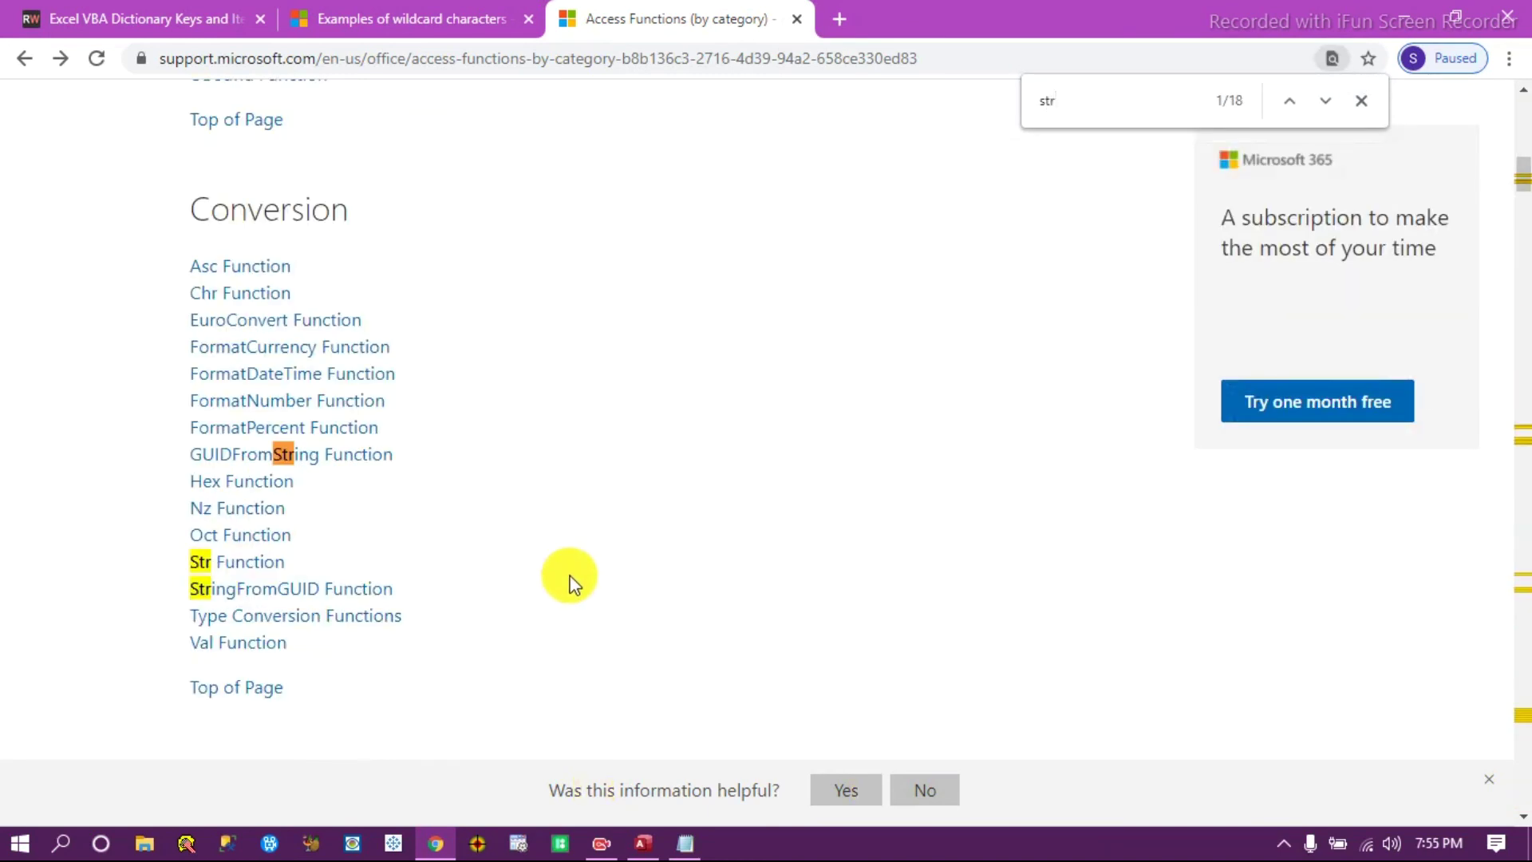
click(248, 568)
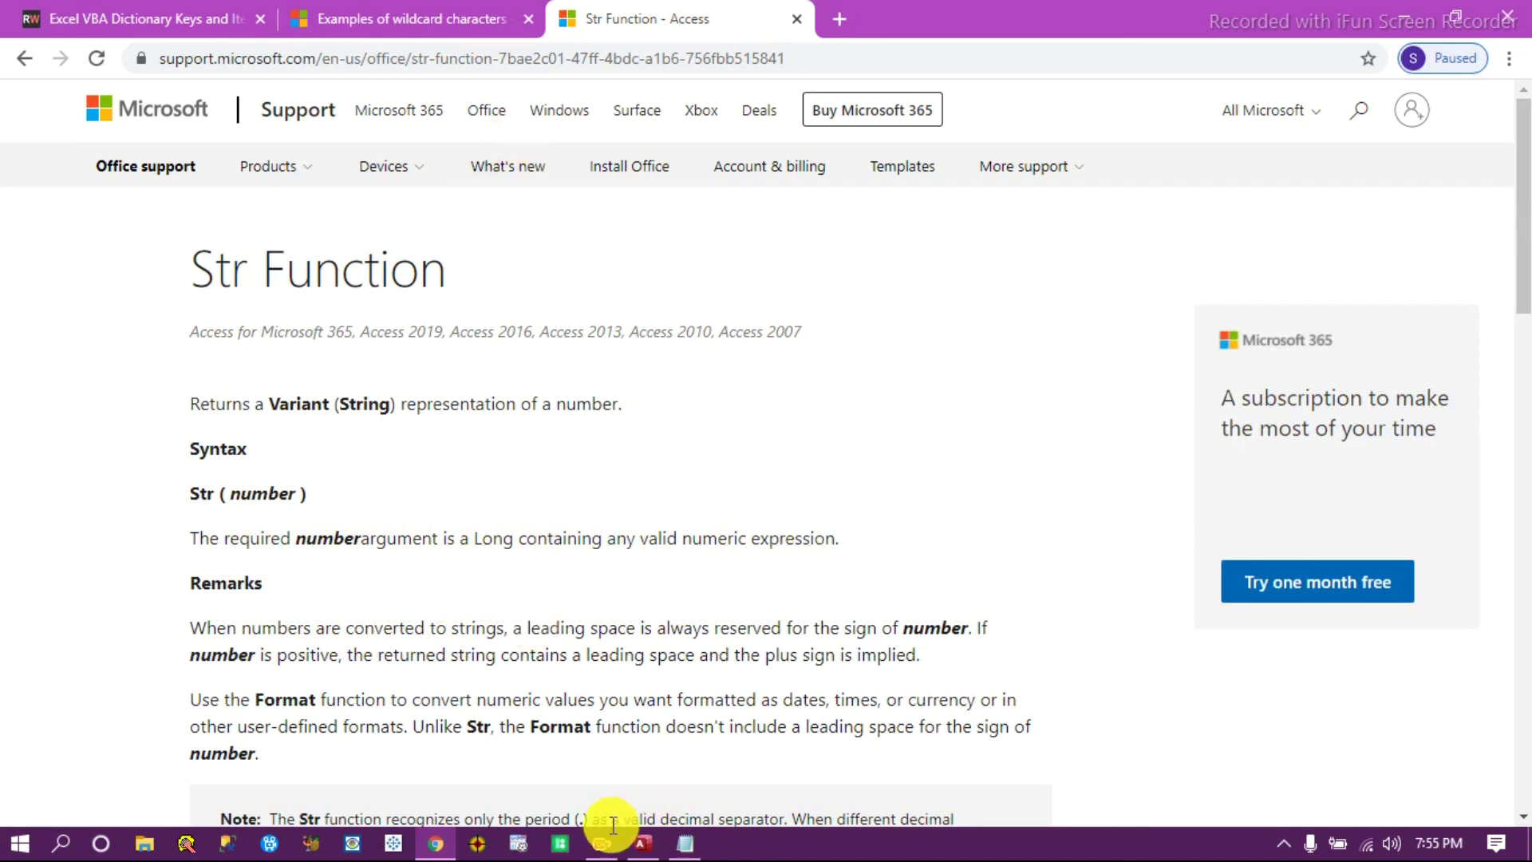
Back in Access, change the Qtr expression in the SELECT line to "Q" + STR(DATEPART("q",[Order Date])).
click(643, 843)
click(286, 217)
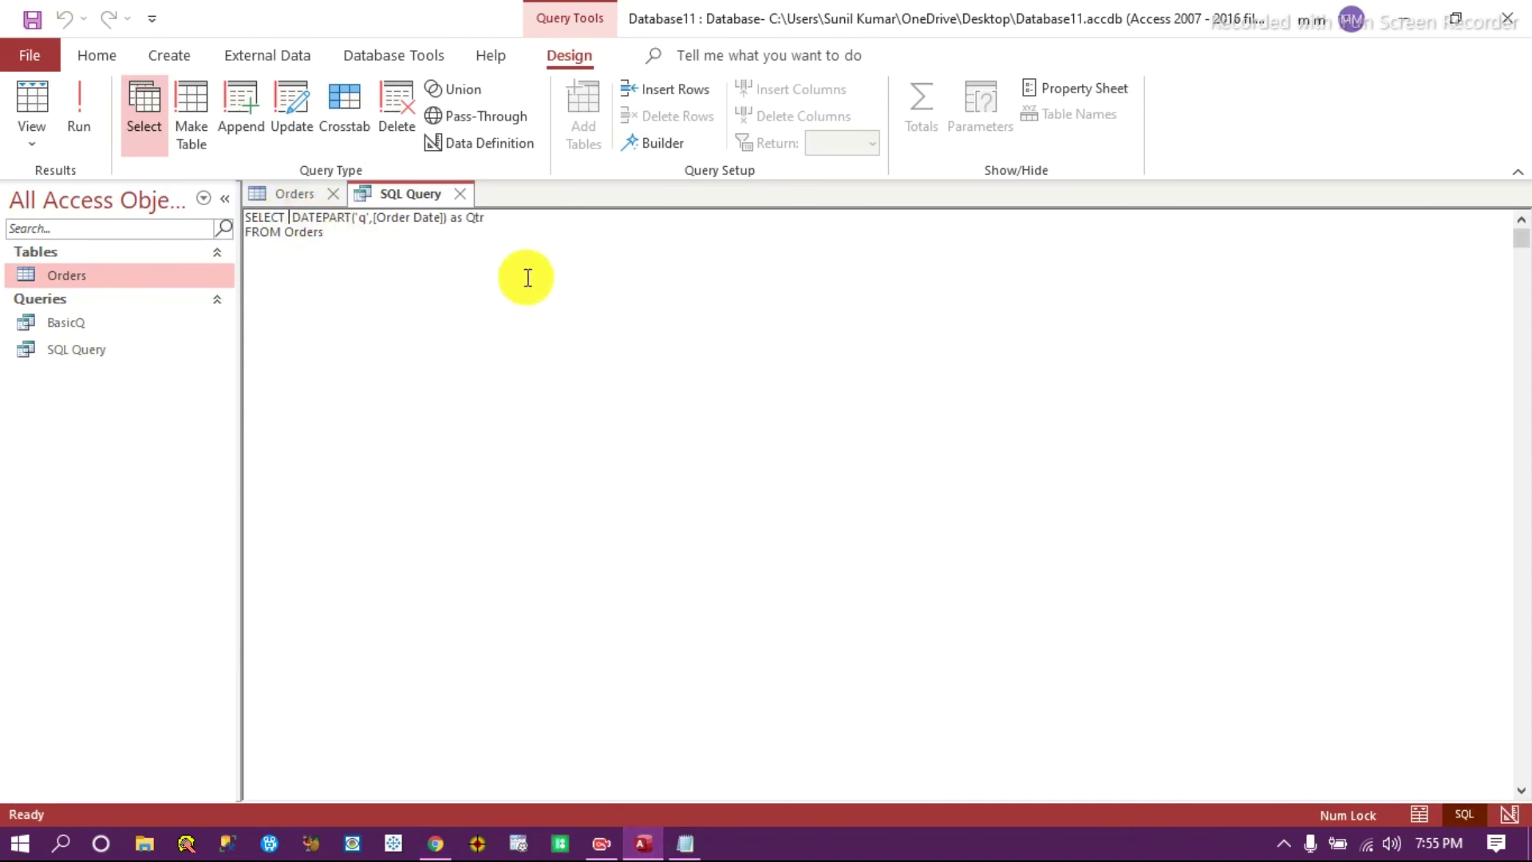
text(Q)
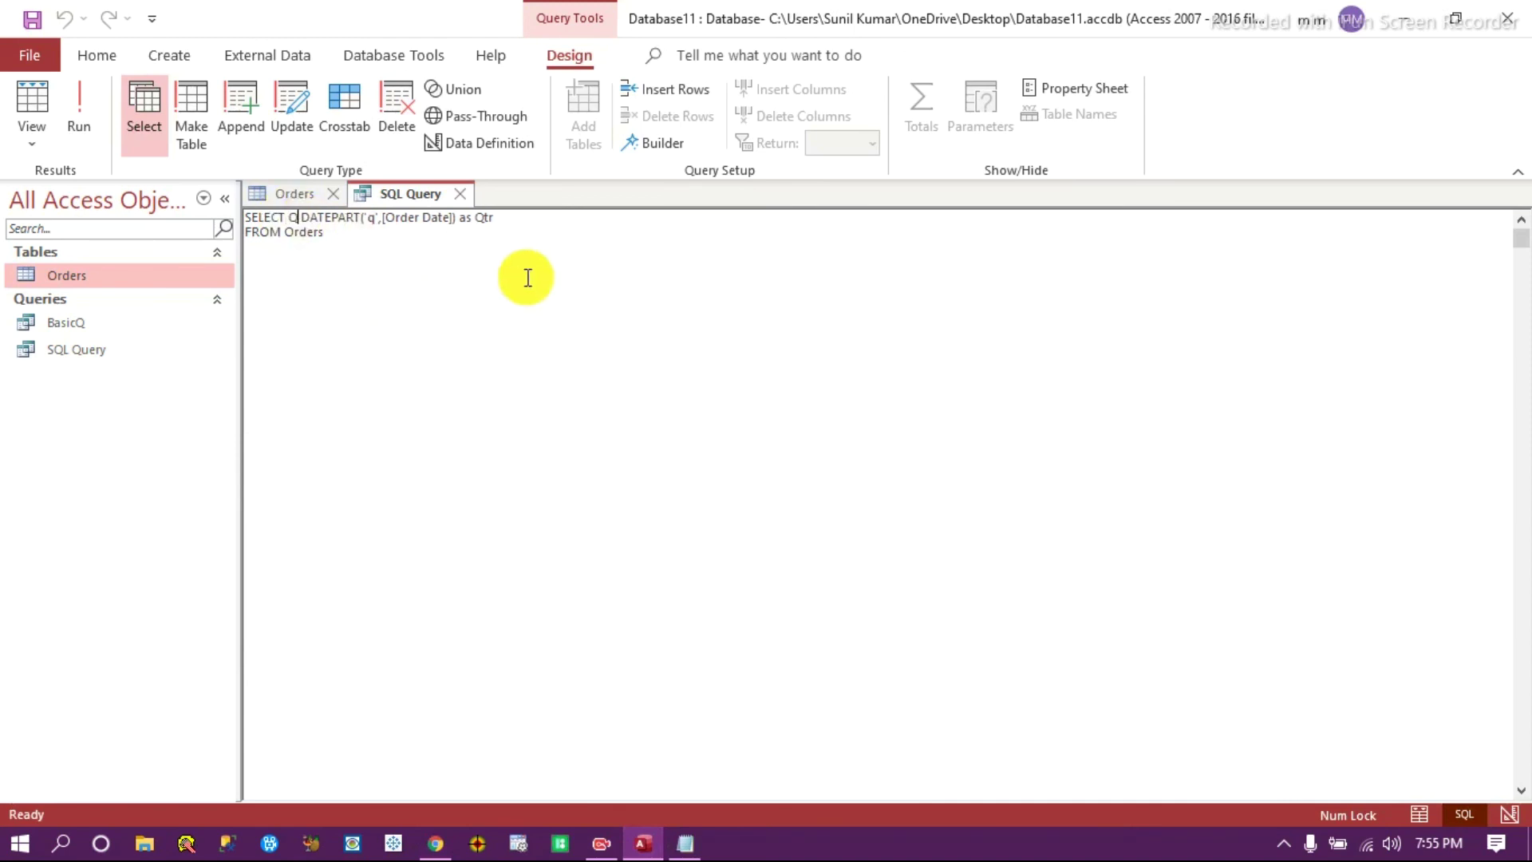
text(')
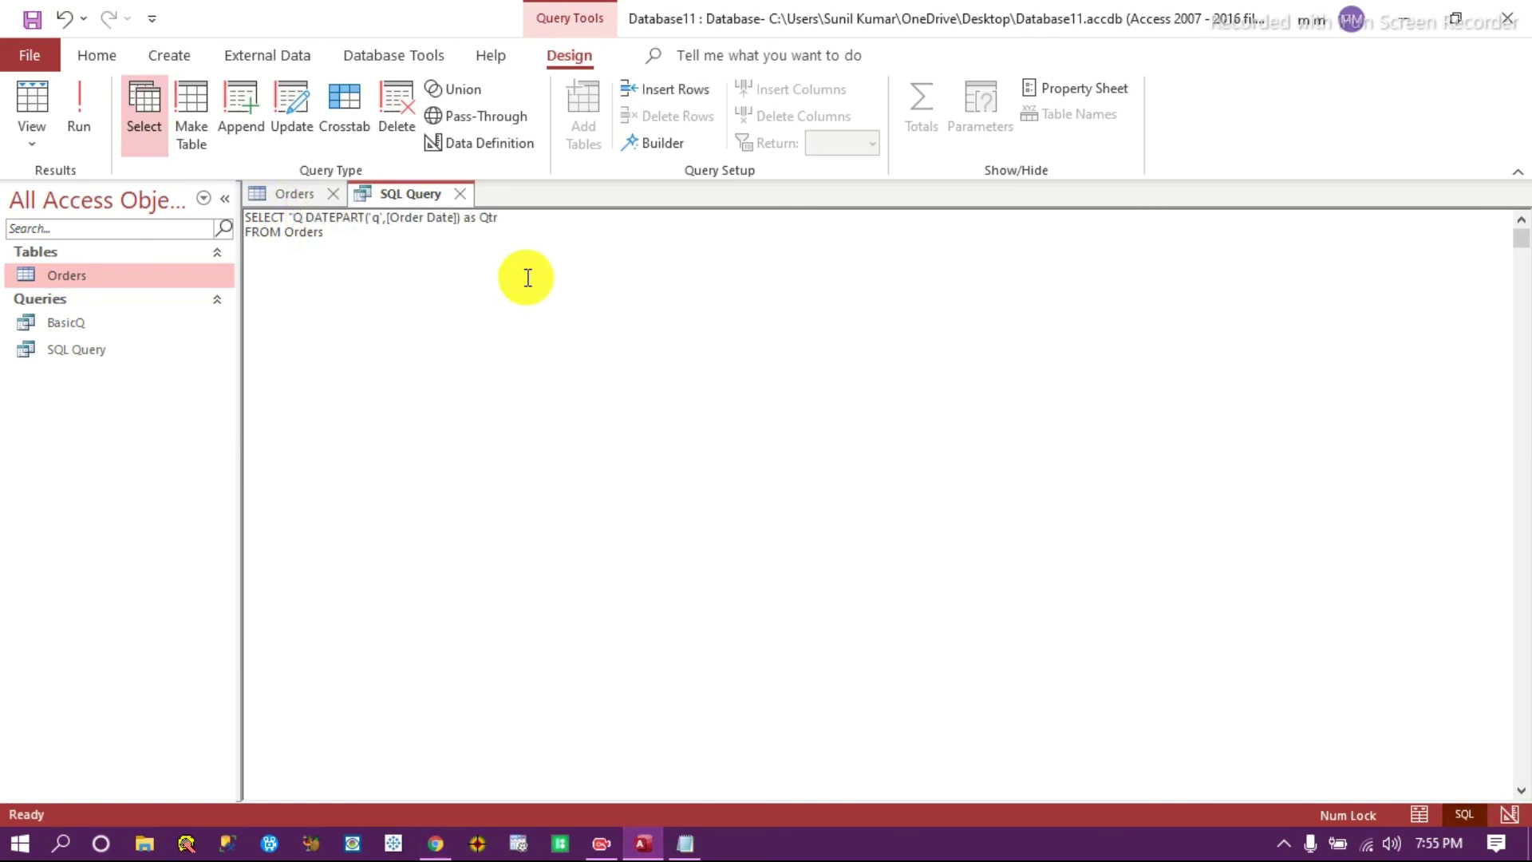
text(" +)
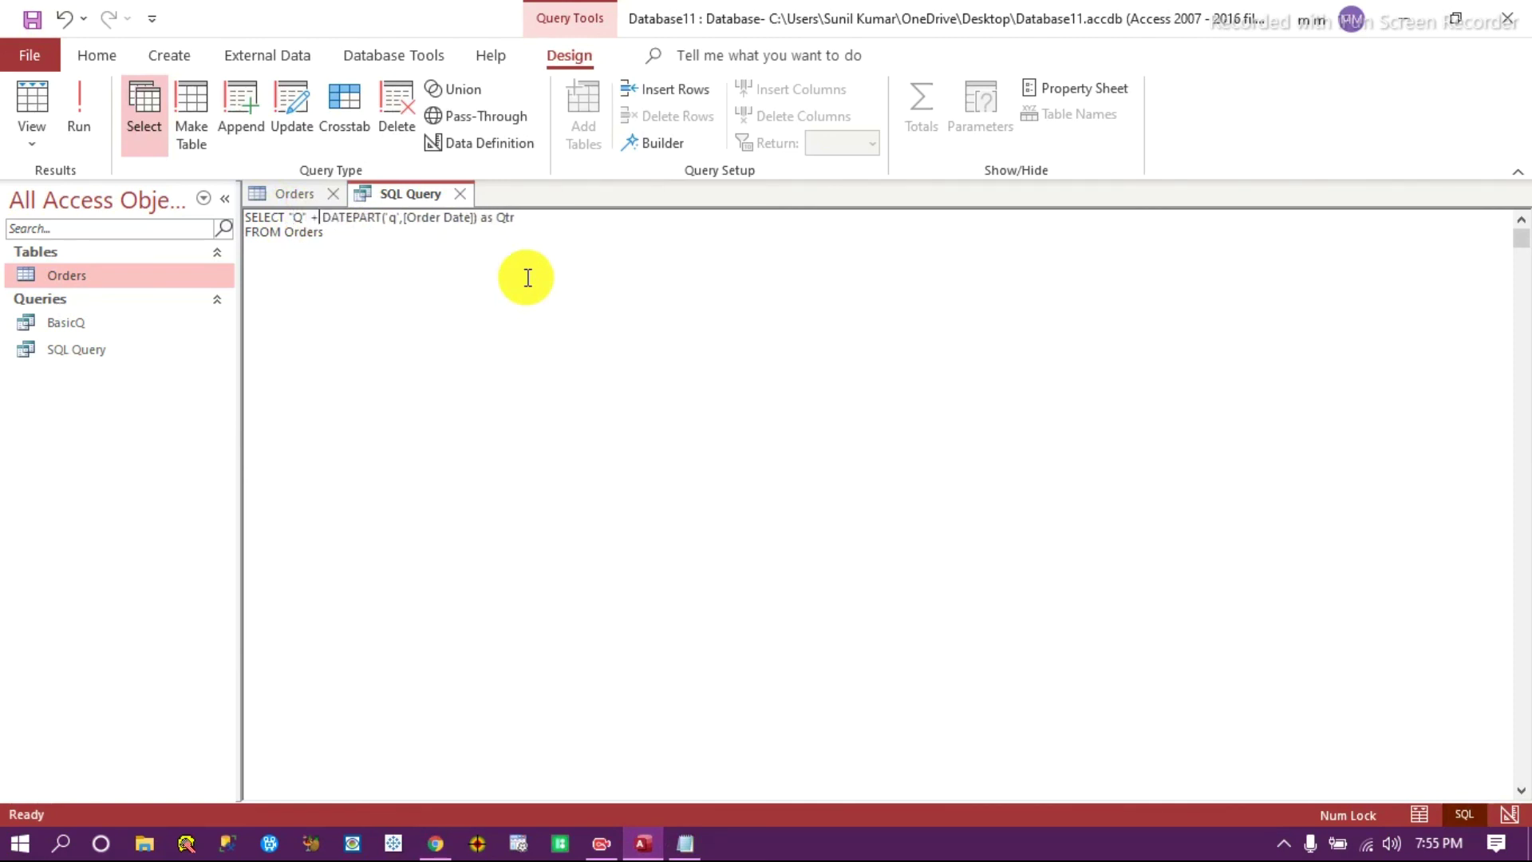
key(BackSpace)
key(BackSpace)
text(+ STR)
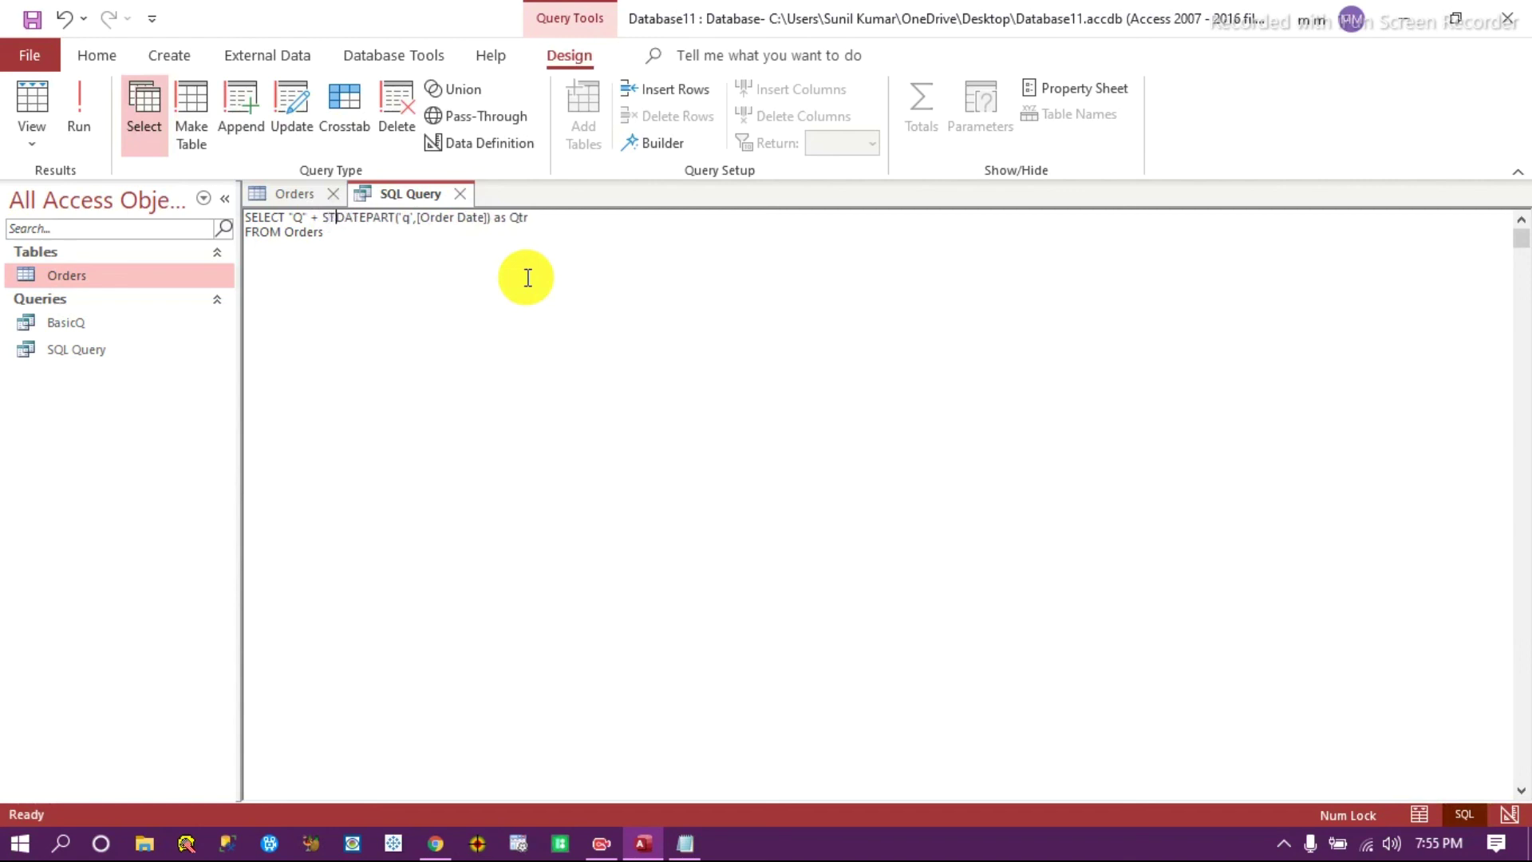
text(()
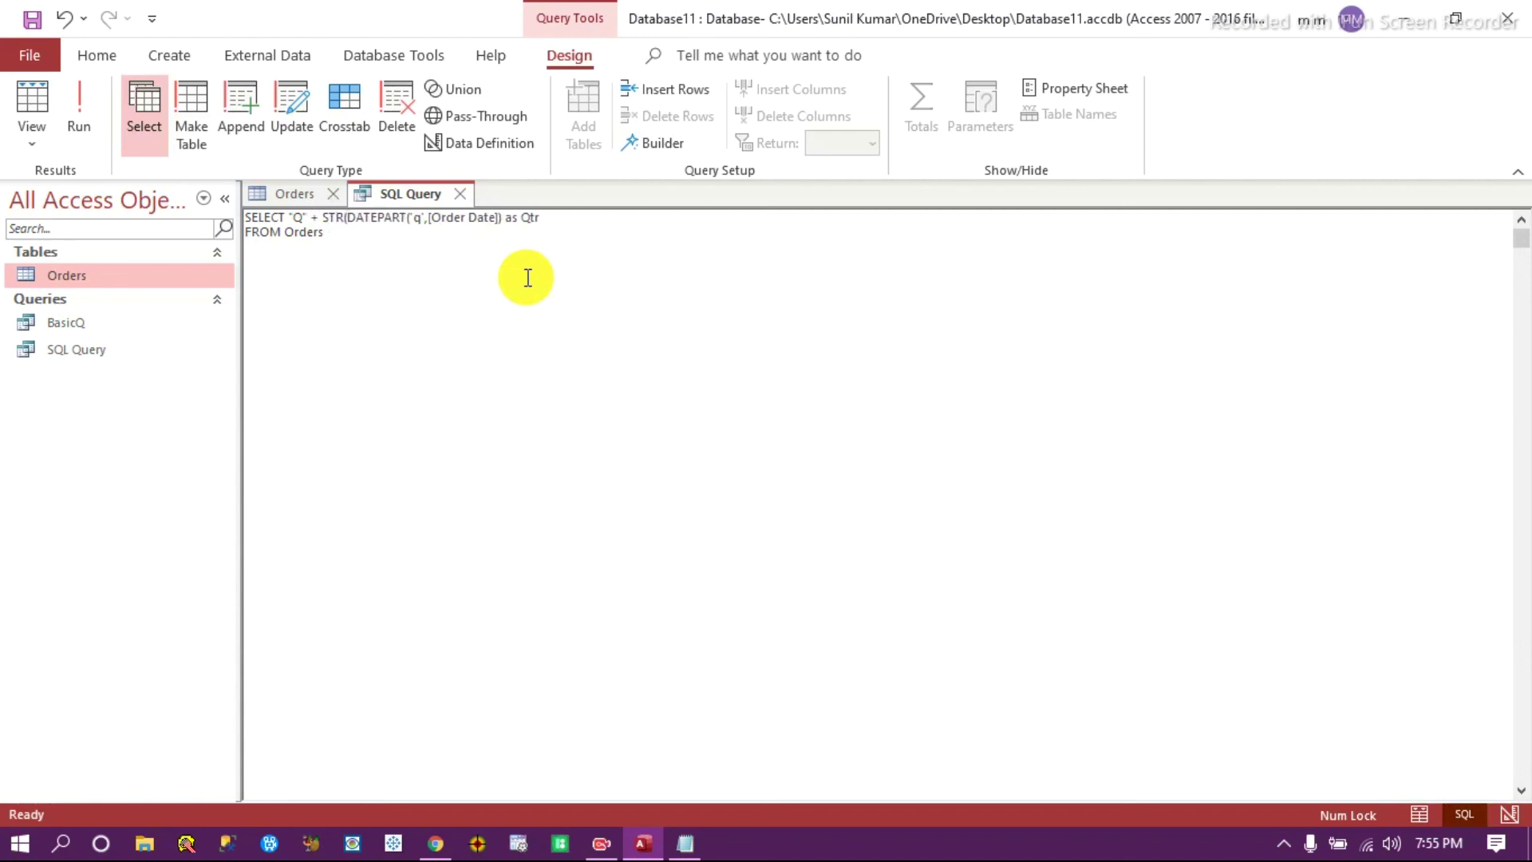
click(501, 220)
text())
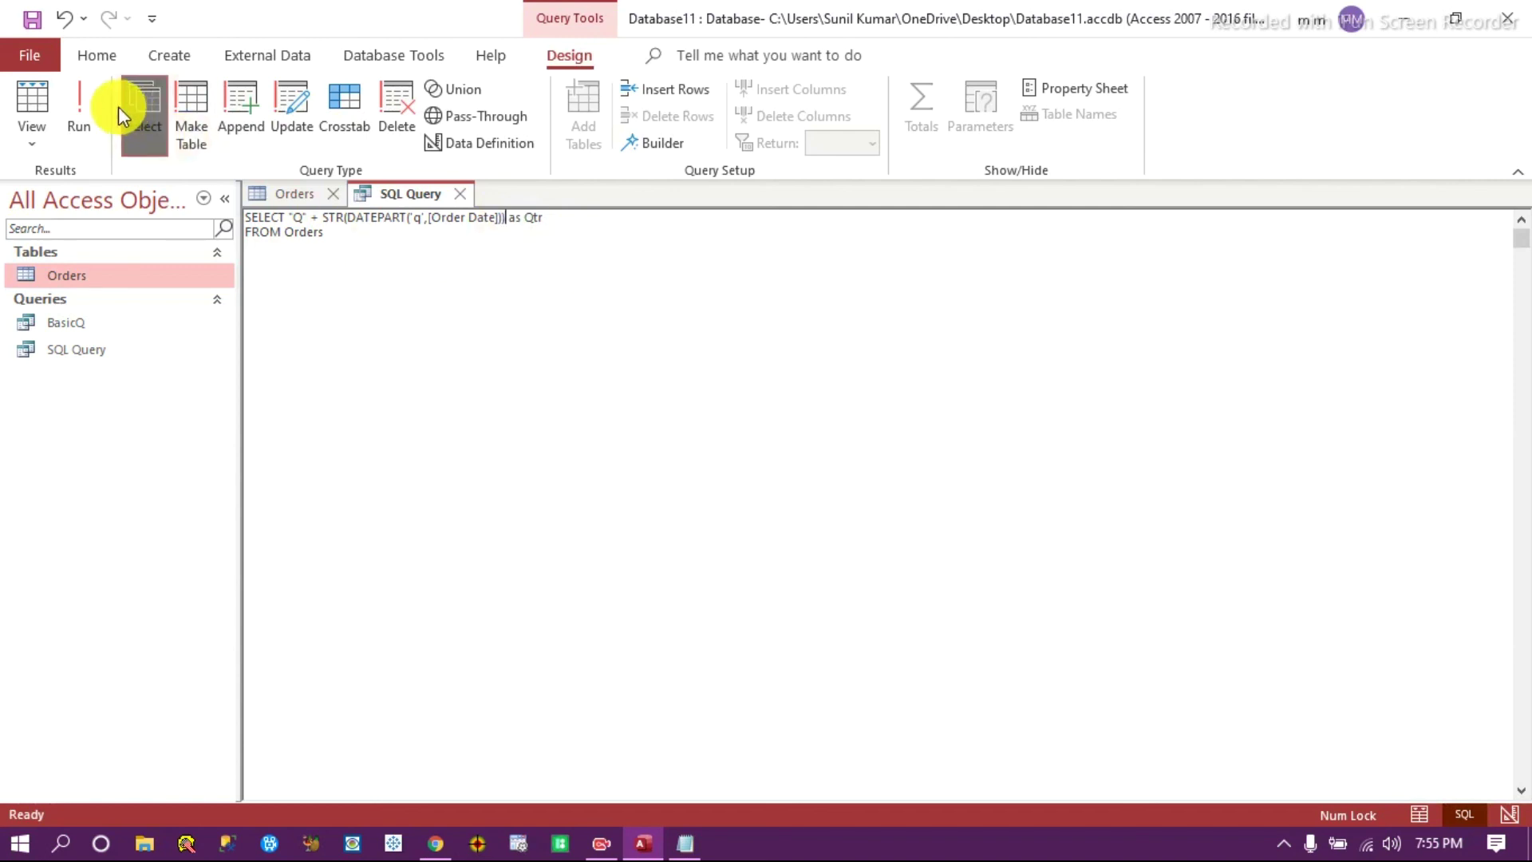
Run the query, look through the Q-prefixed quarter values in the Qtr column, and return to the SQL statement.
click(81, 102)
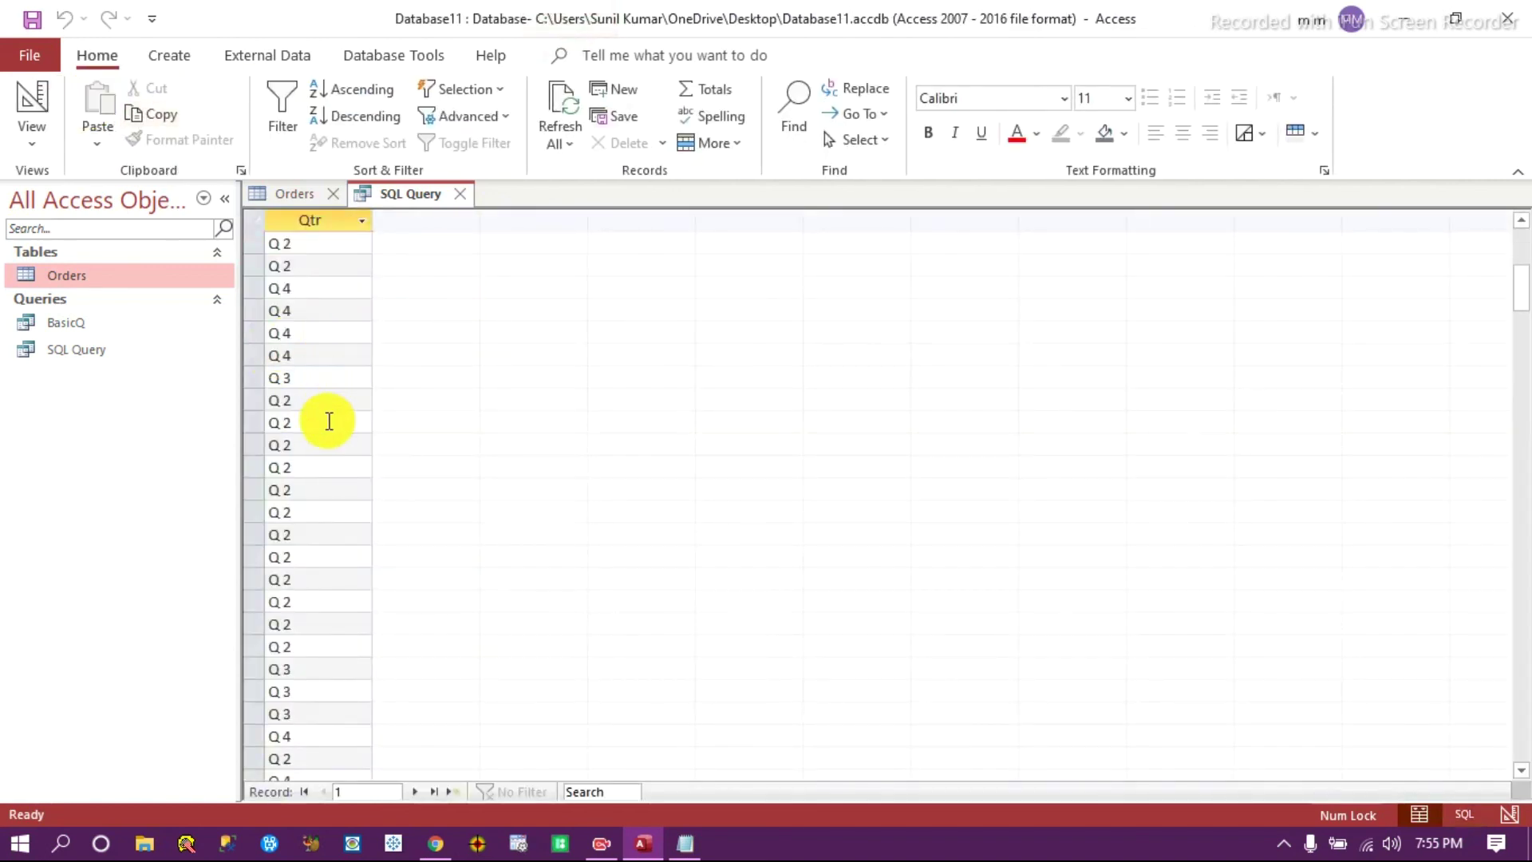
scroll(323, 444, down, 10)
scroll(301, 478, up, 4)
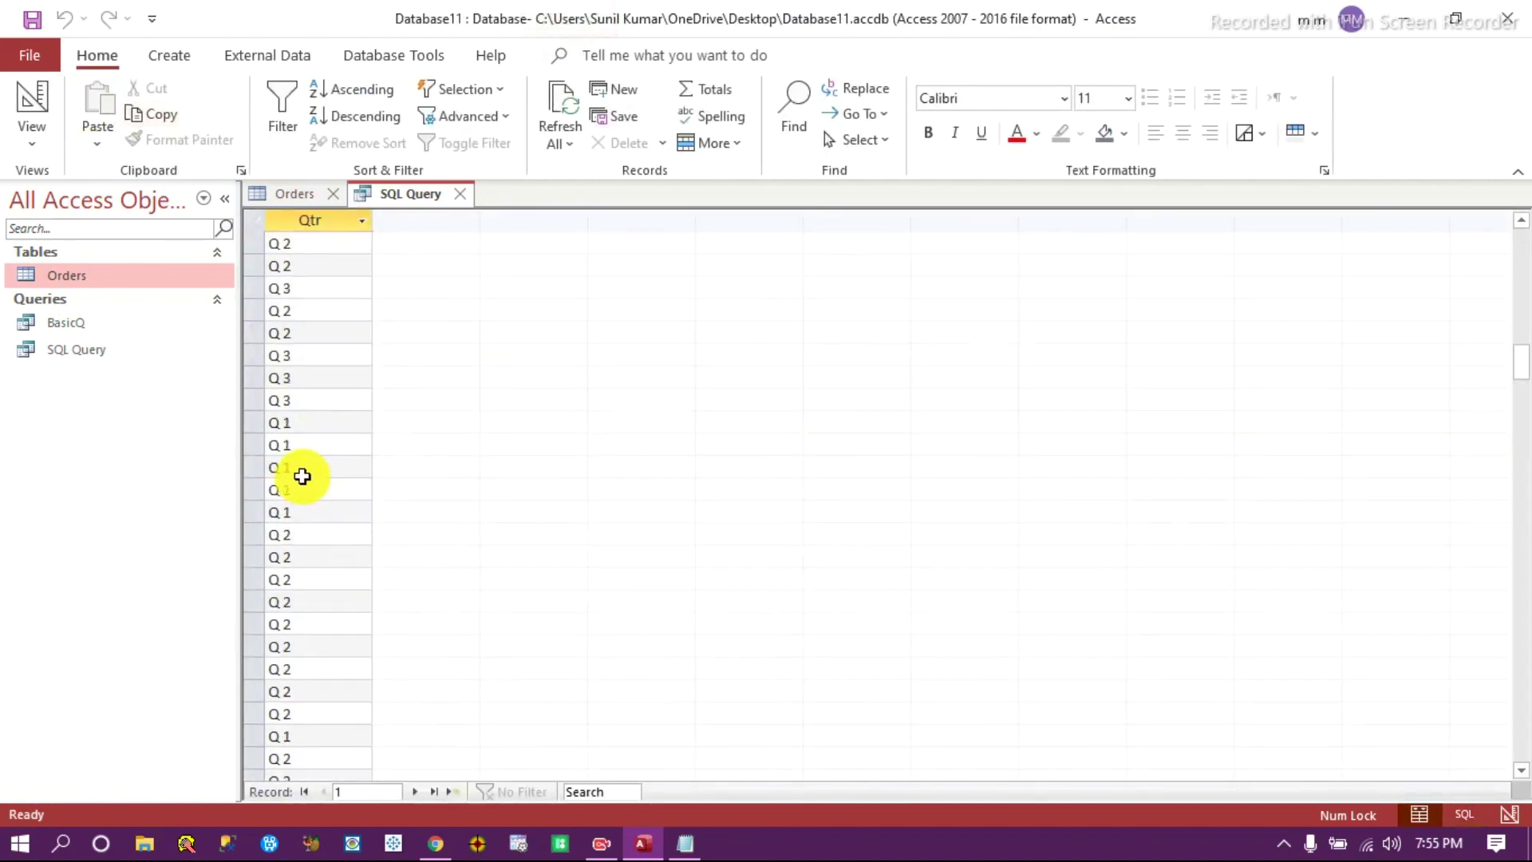
click(1464, 814)
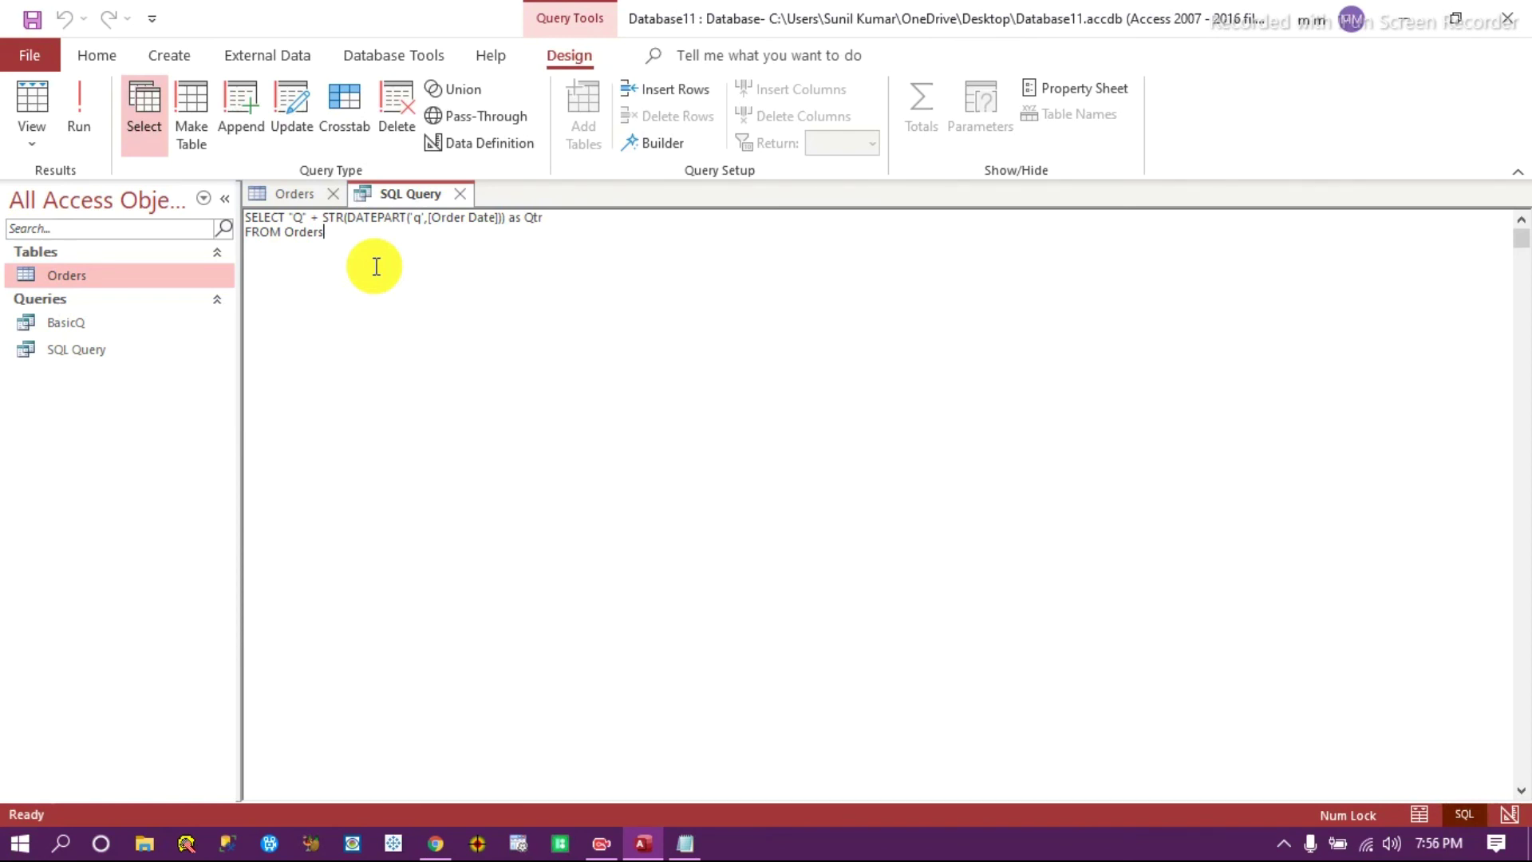
Add SUM(Sales) as Revenue as a second column after Qtr in the SELECT line.
click(569, 217)
text(, SUM(Sales) as)
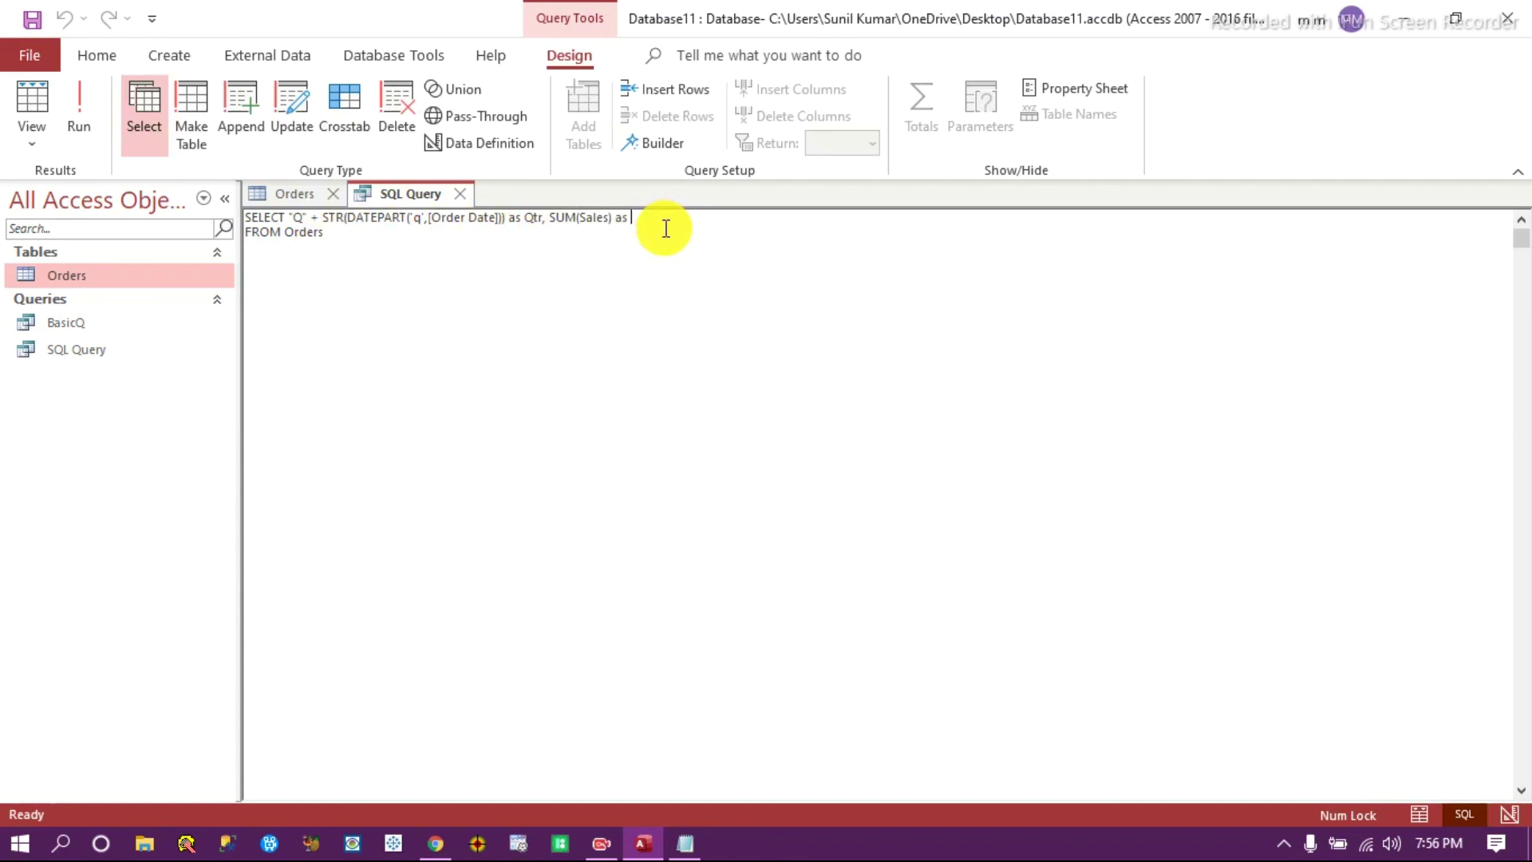
text( Revenue)
Below FROM Orders, add the filter line WHERE YEAR([Order Date]) = 2013.
key(Down)
key(Return)
text(WHERE)
key(BackSpace)
key(BackSpace)
key(BackSpace)
text(ERE YEAR(Order Date)
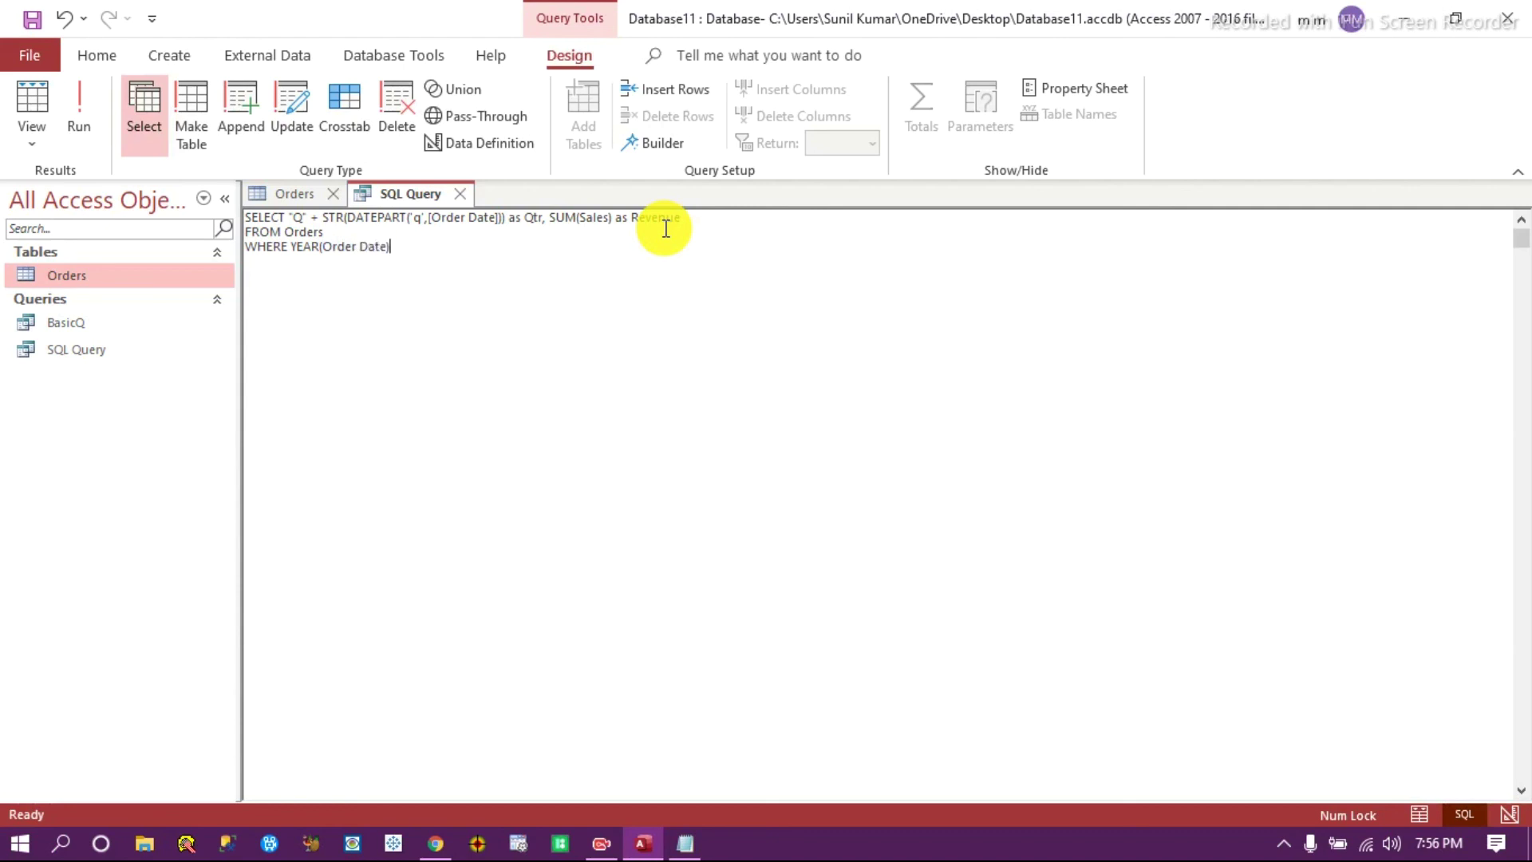
text())
key(Left)
key(Left)
key(Left)
key(Left)
key(Left)
key(Left)
key(Left)
key(Left)
key(Left)
key(Left)
key(Left)
text([)
key(Right)
key(Right)
key(Right)
text(])
key(Right)
text(= 2013)
Add a GROUP BY line that reuses the SELECT expression "Q" + STR(DATEPART("q",[Order Date])) and run the query.
key(Return)
text(GROUP BY)
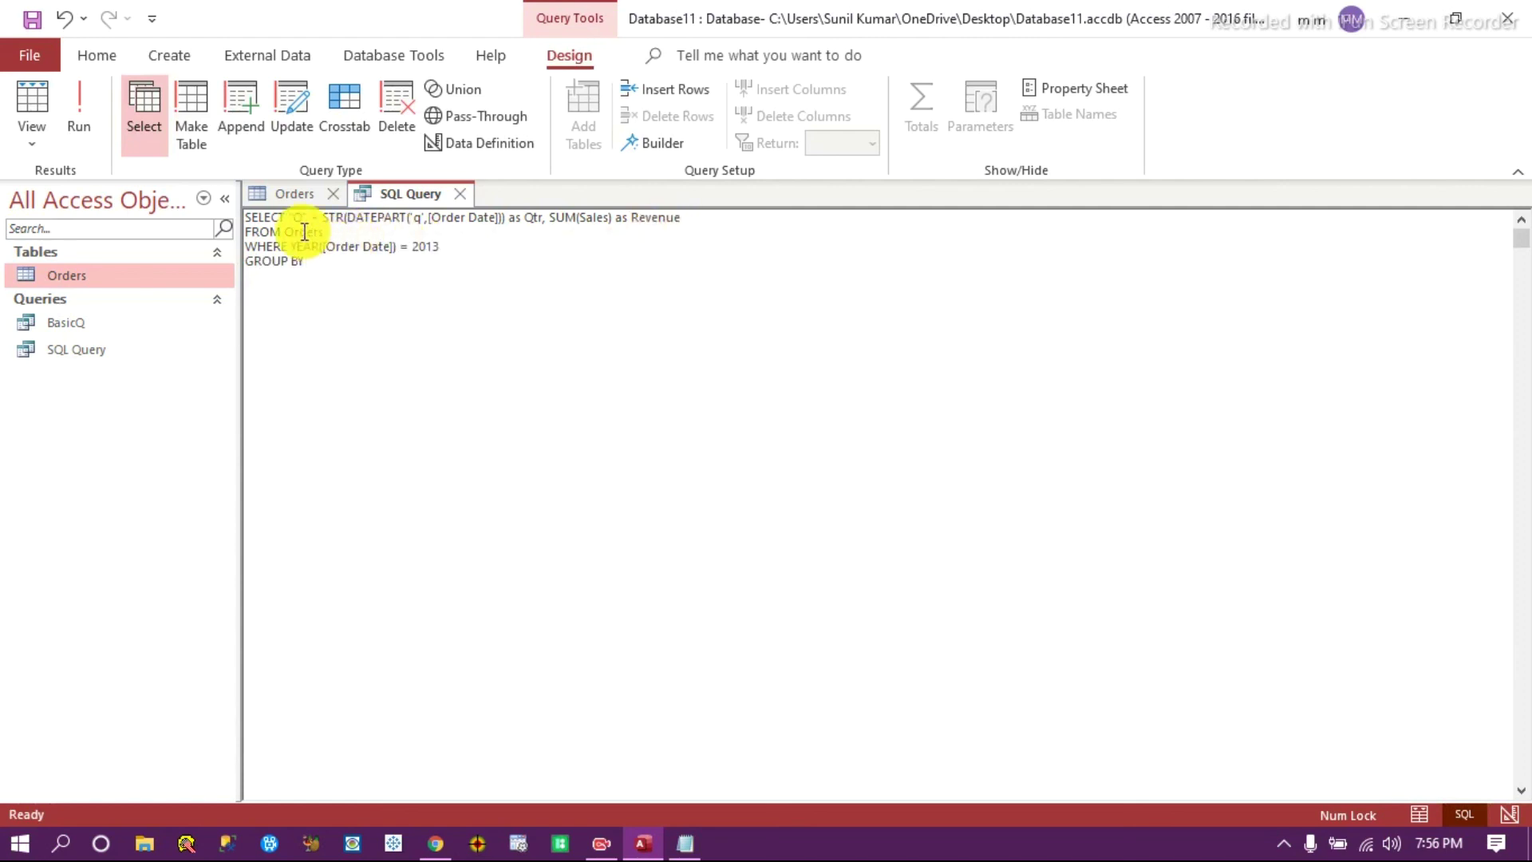
drag(289, 217, 508, 219)
key(ctrl+c)
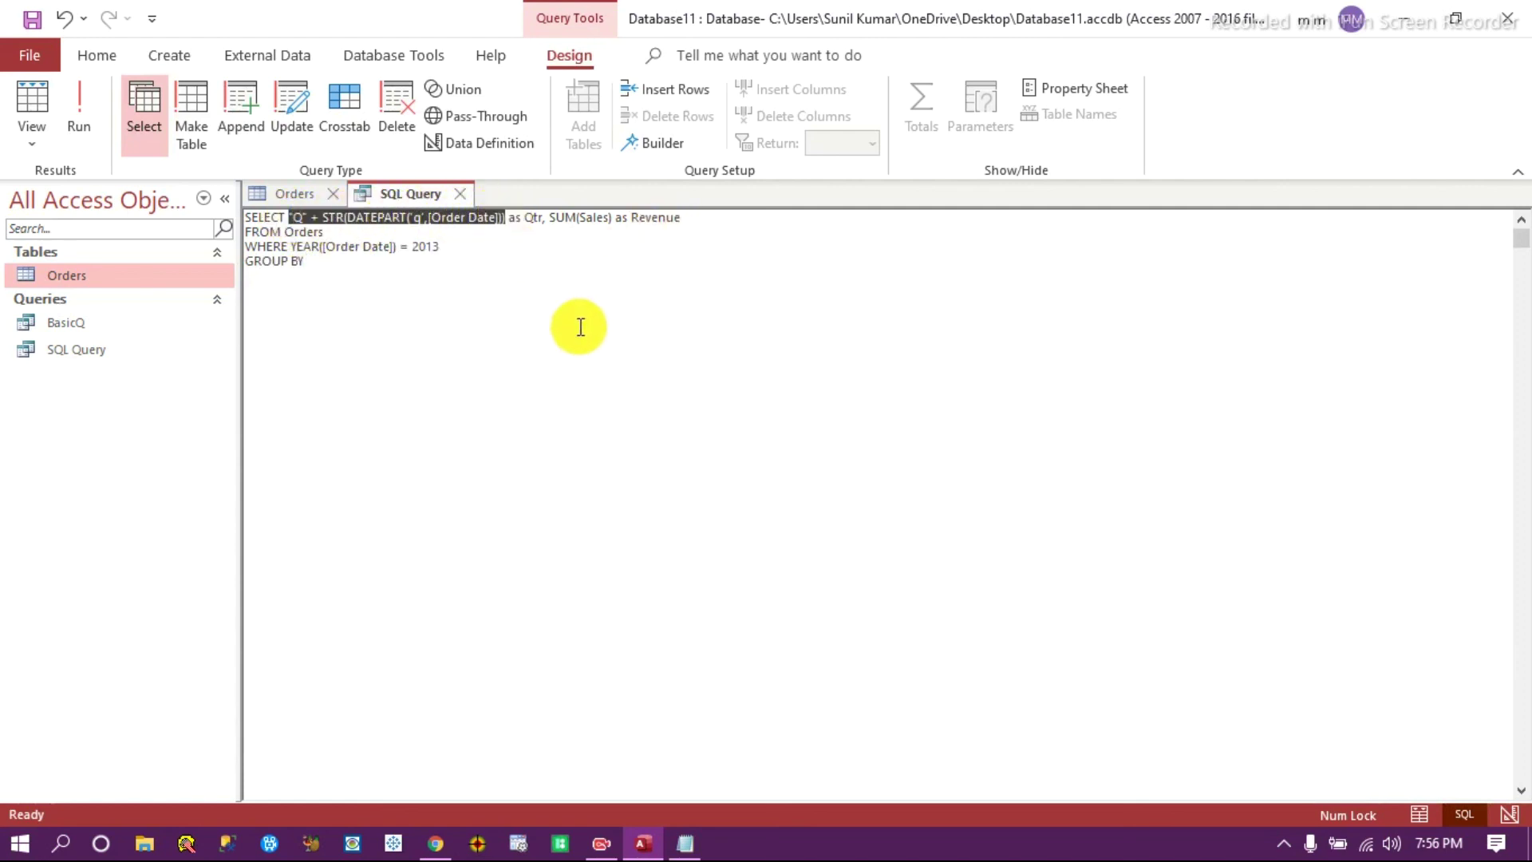
click(345, 263)
key(ctrl+v)
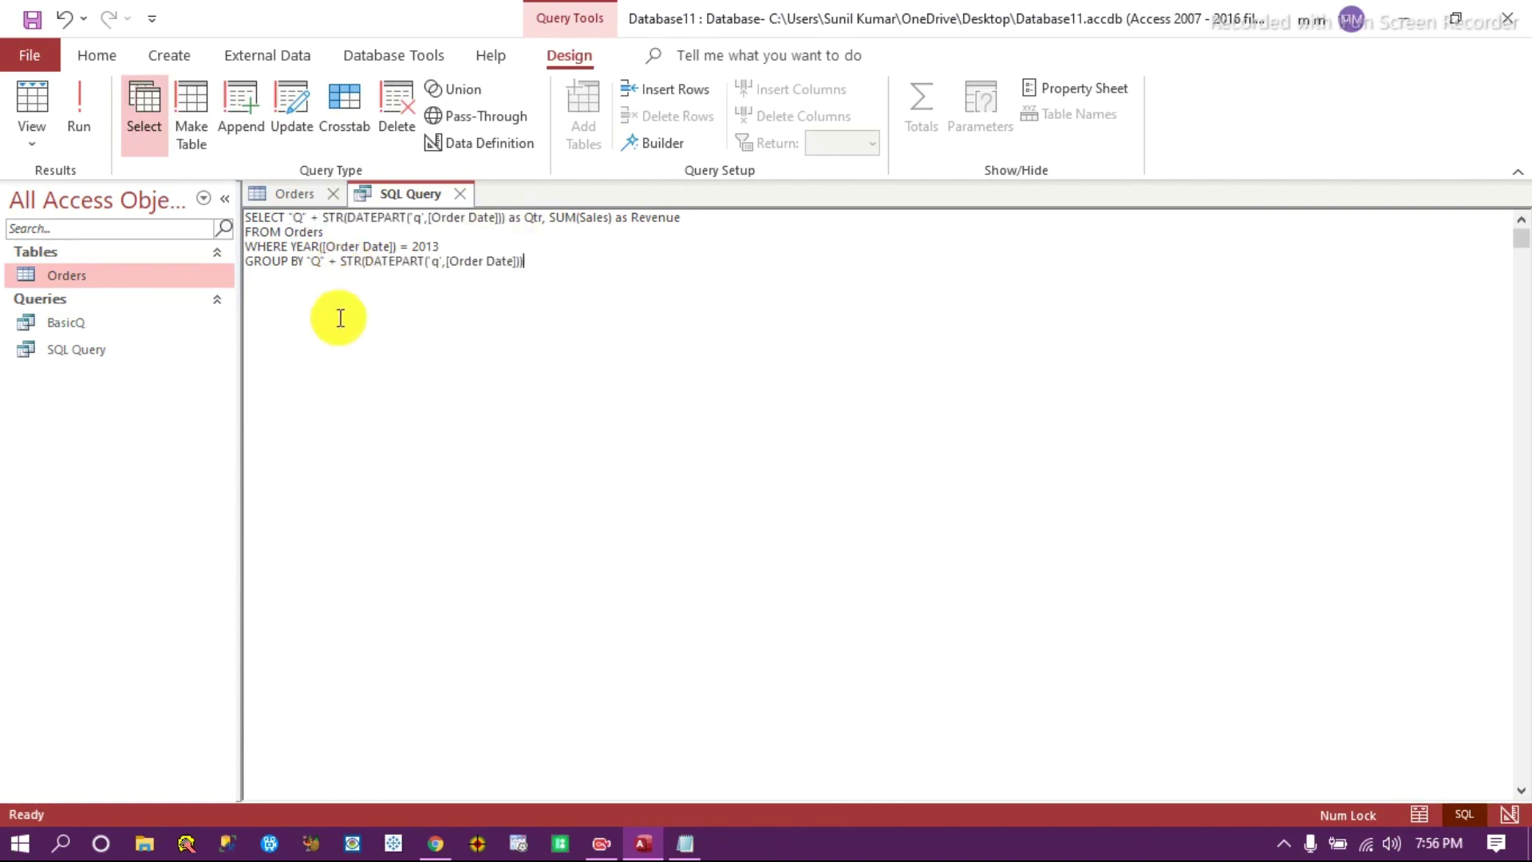
click(79, 105)
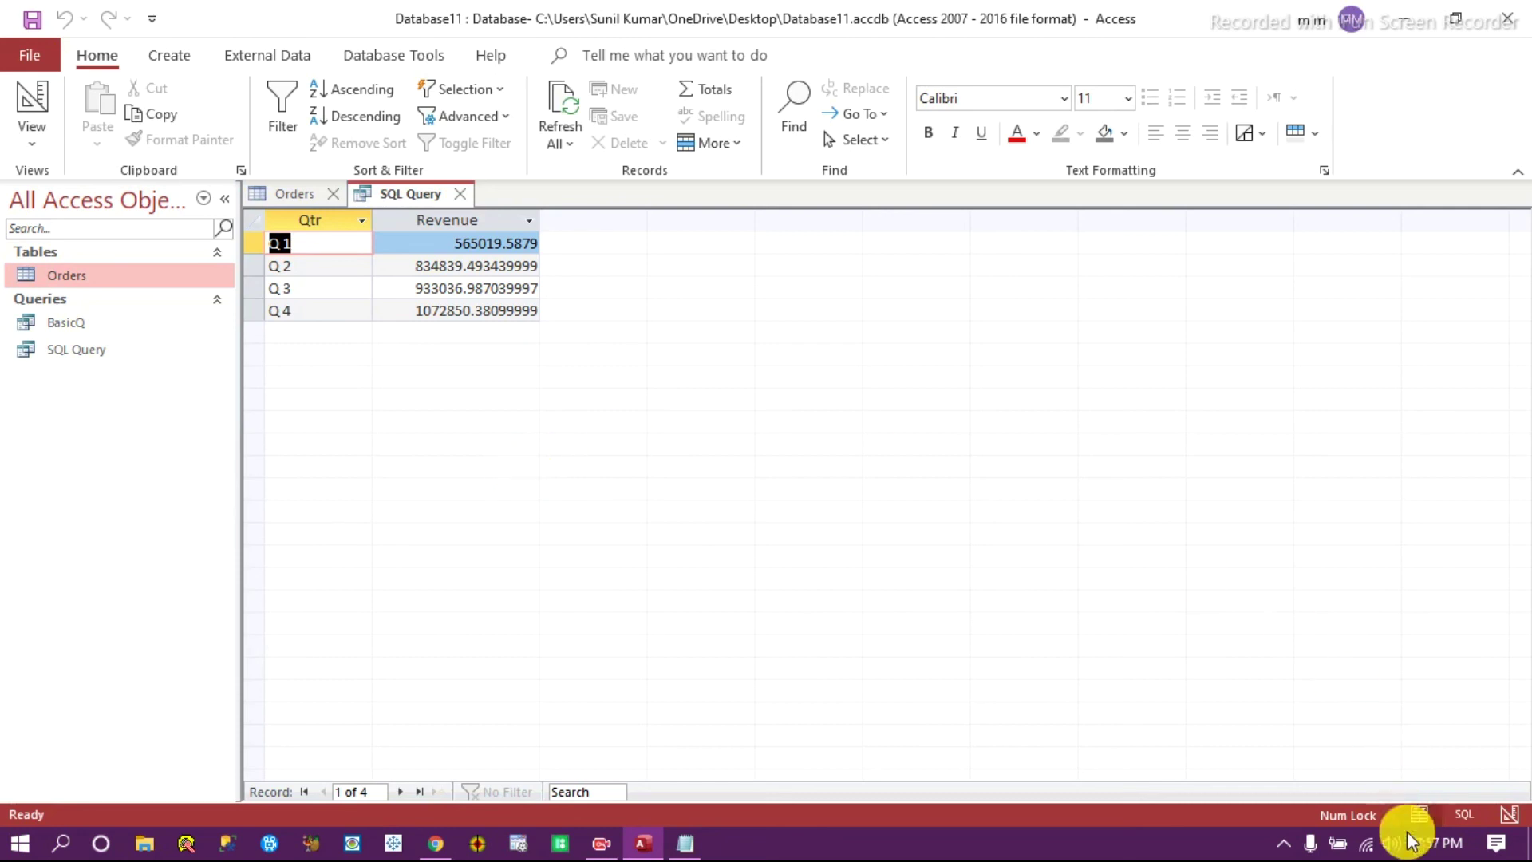
Return to the SQL statement, set the year in the WHERE clause to 2012 and run the query.
click(1464, 814)
click(473, 241)
key(BackSpace)
text(2012)
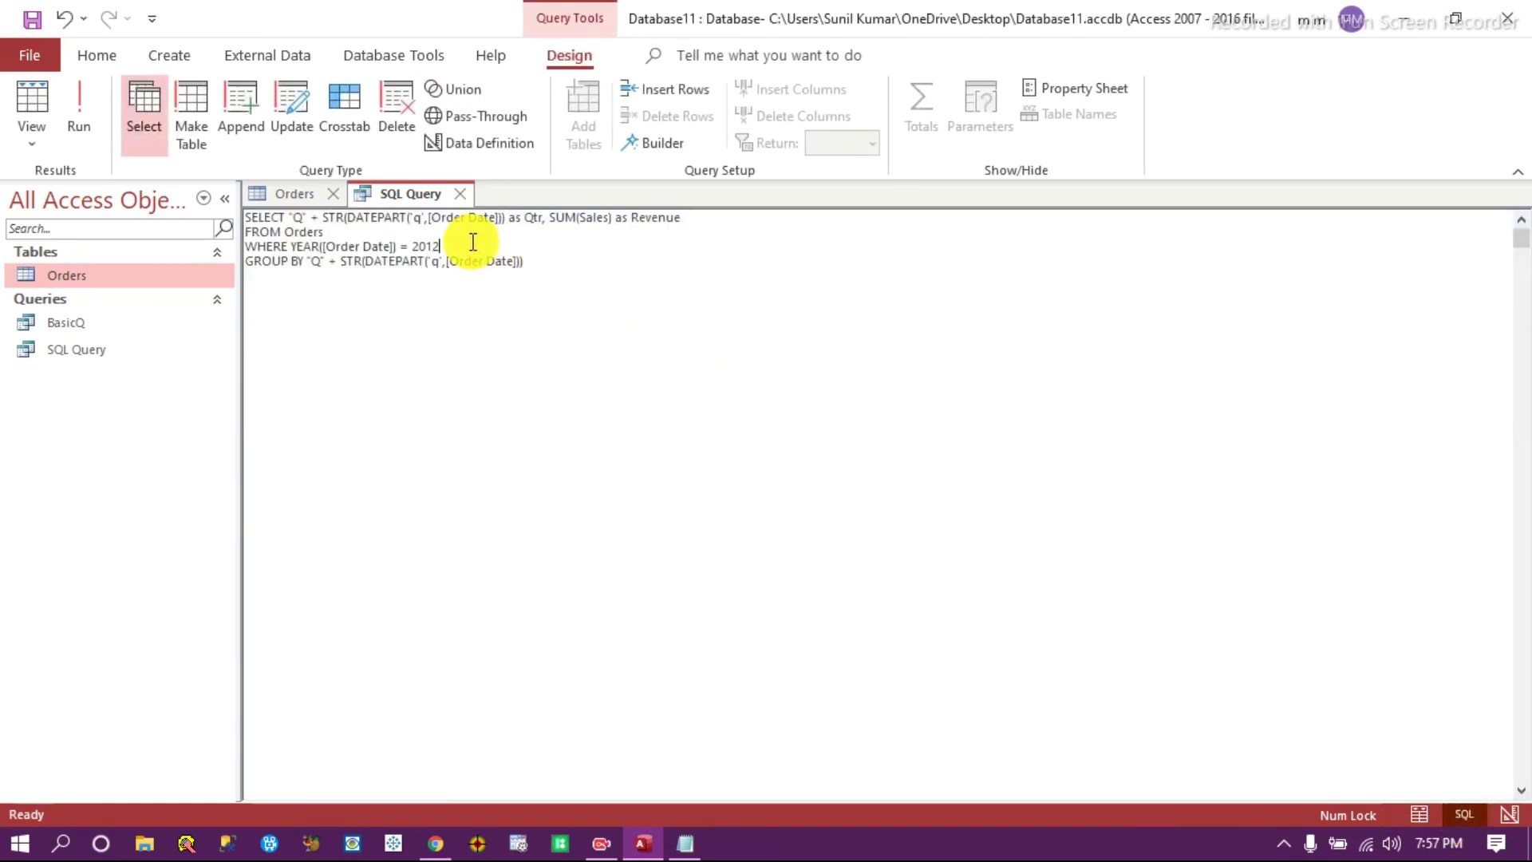
click(79, 121)
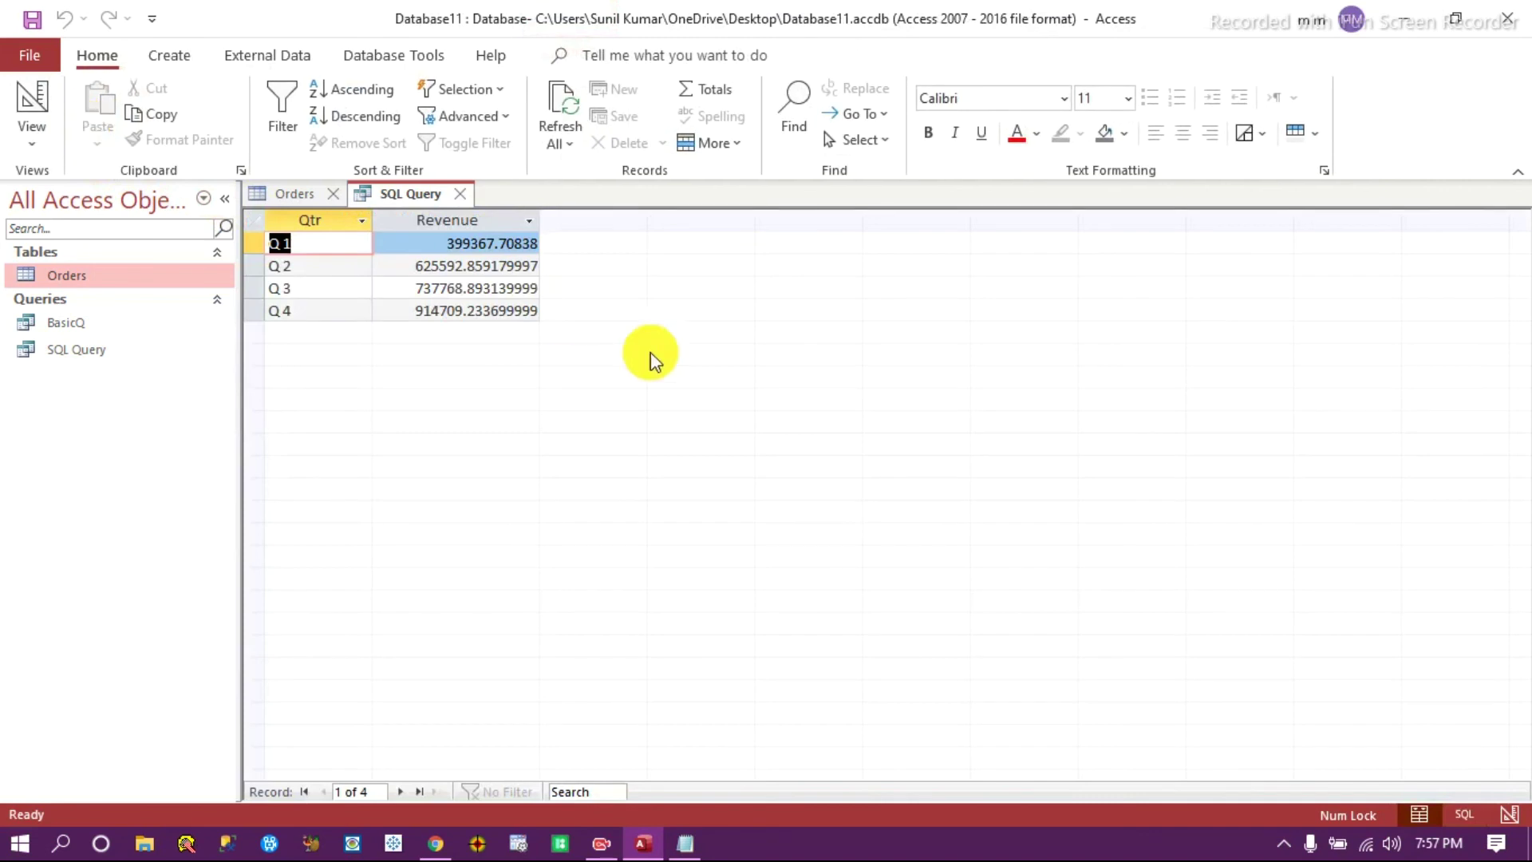
Set the WHERE clause's year to 2014 in the SQL statement, run the query and go back to the SQL statement.
click(1465, 815)
click(467, 252)
key(BackSpace)
text(4)
click(79, 108)
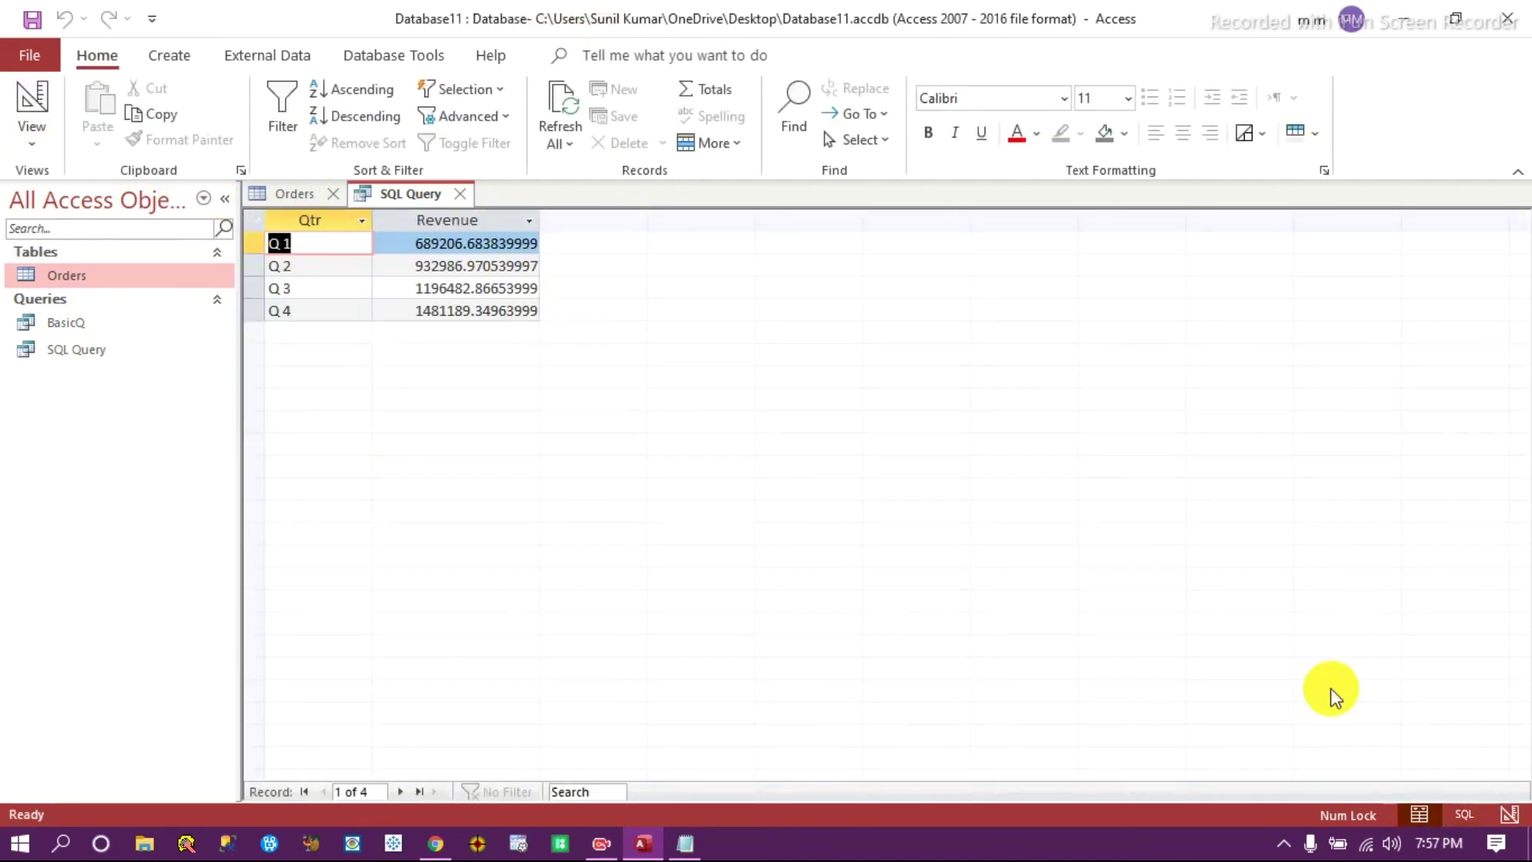
click(1465, 815)
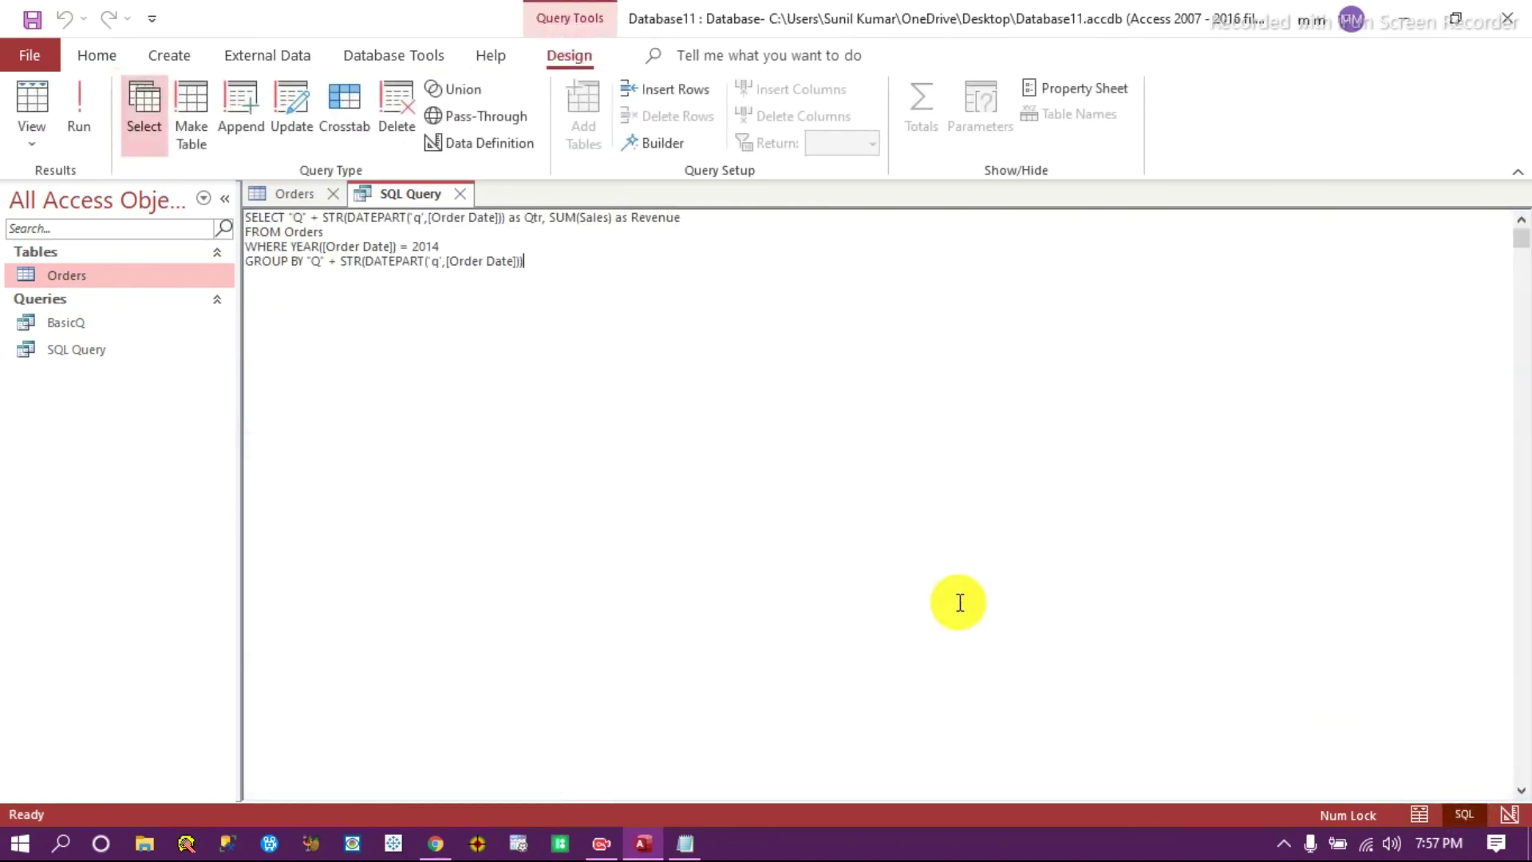